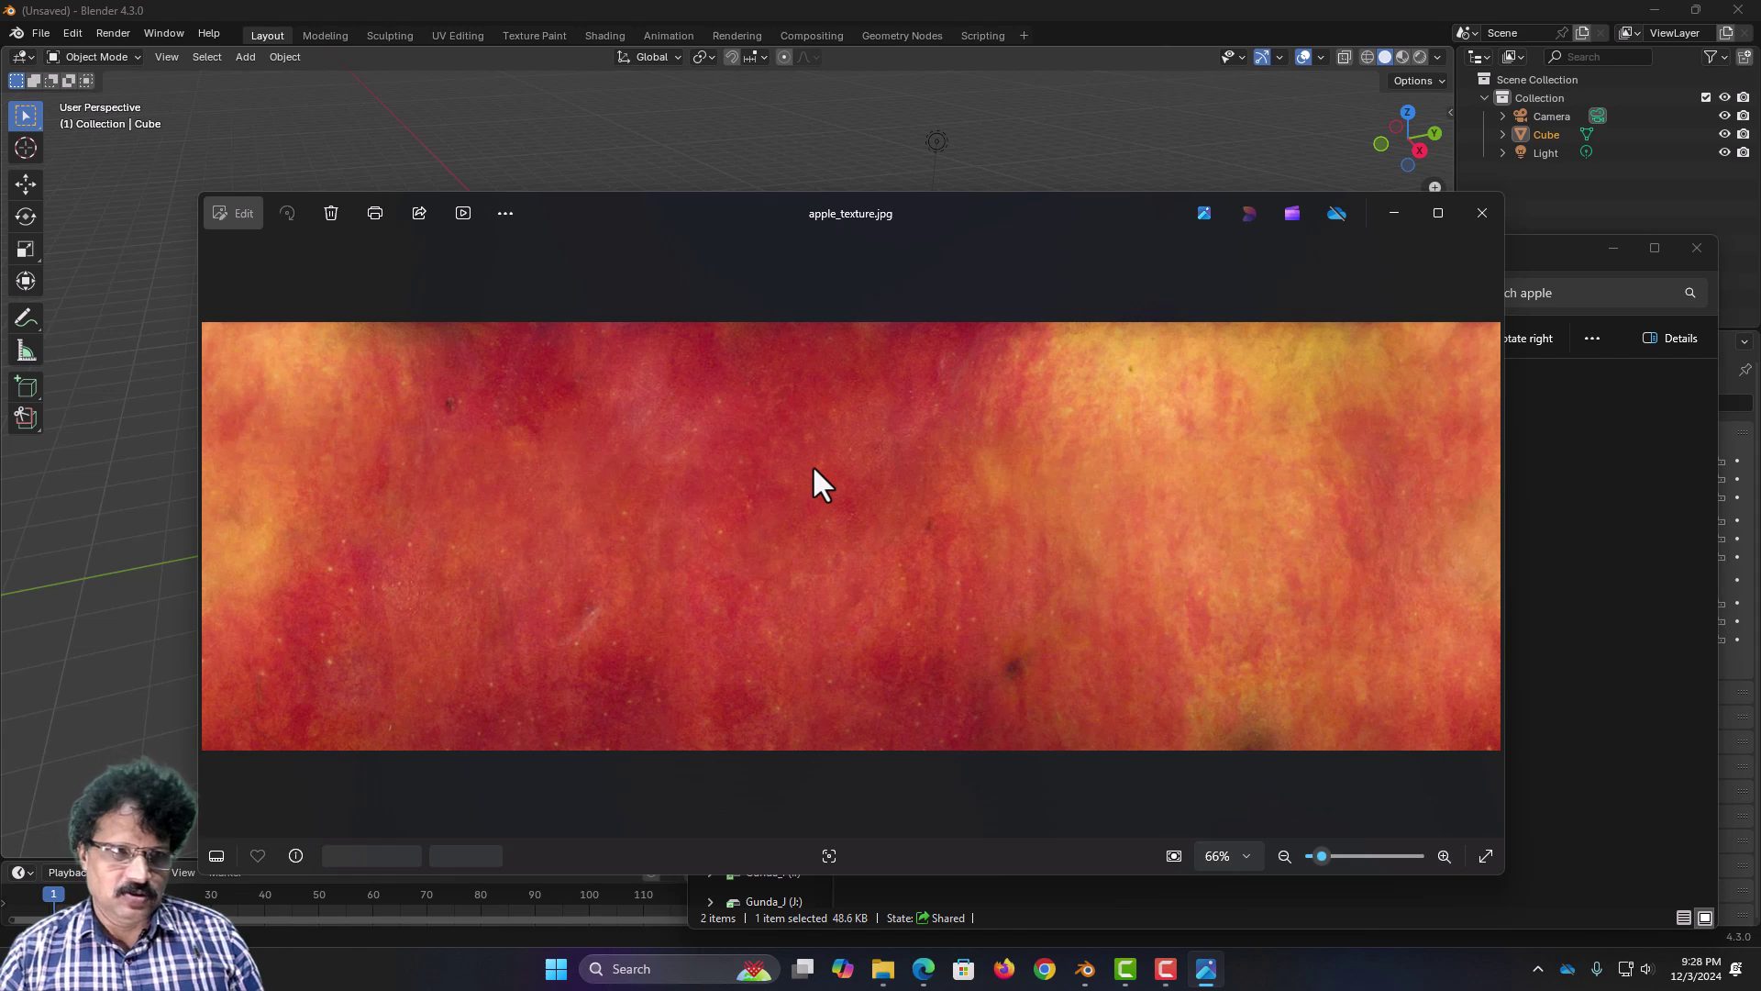
# Step: Close the apple_texture.jpg preview, switch to Blender and delete the default cube
pyautogui.click(1480, 213)
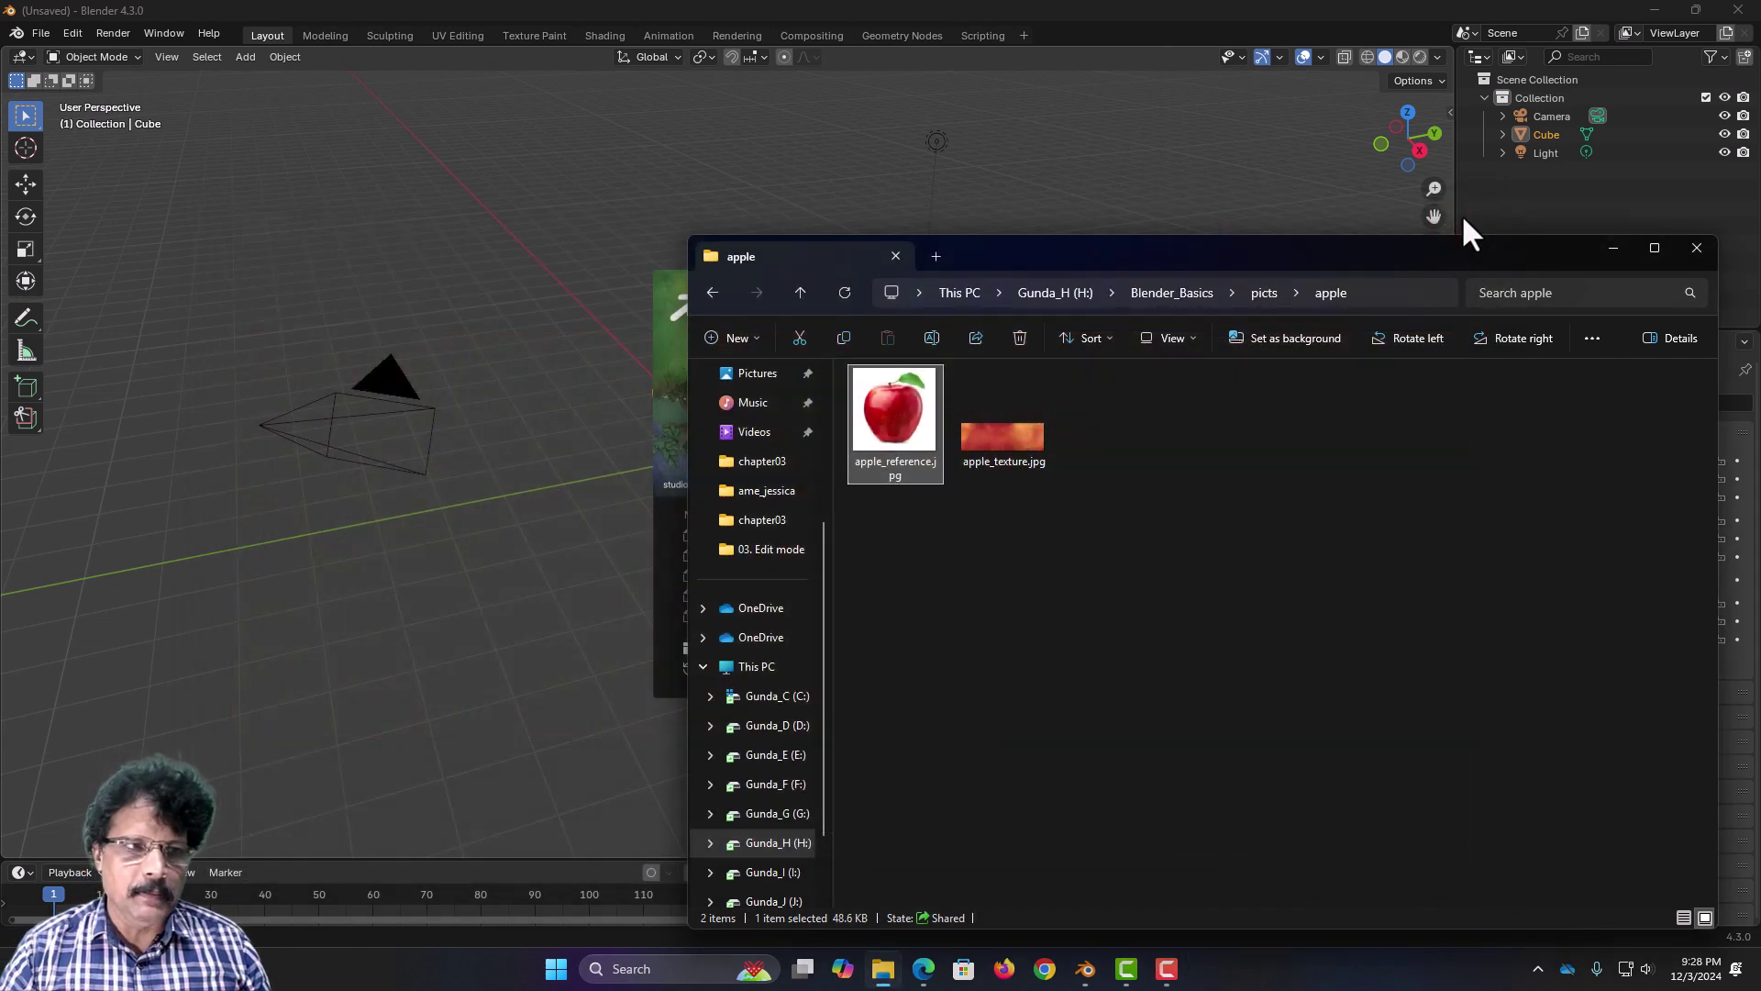
pyautogui.click(1174, 11)
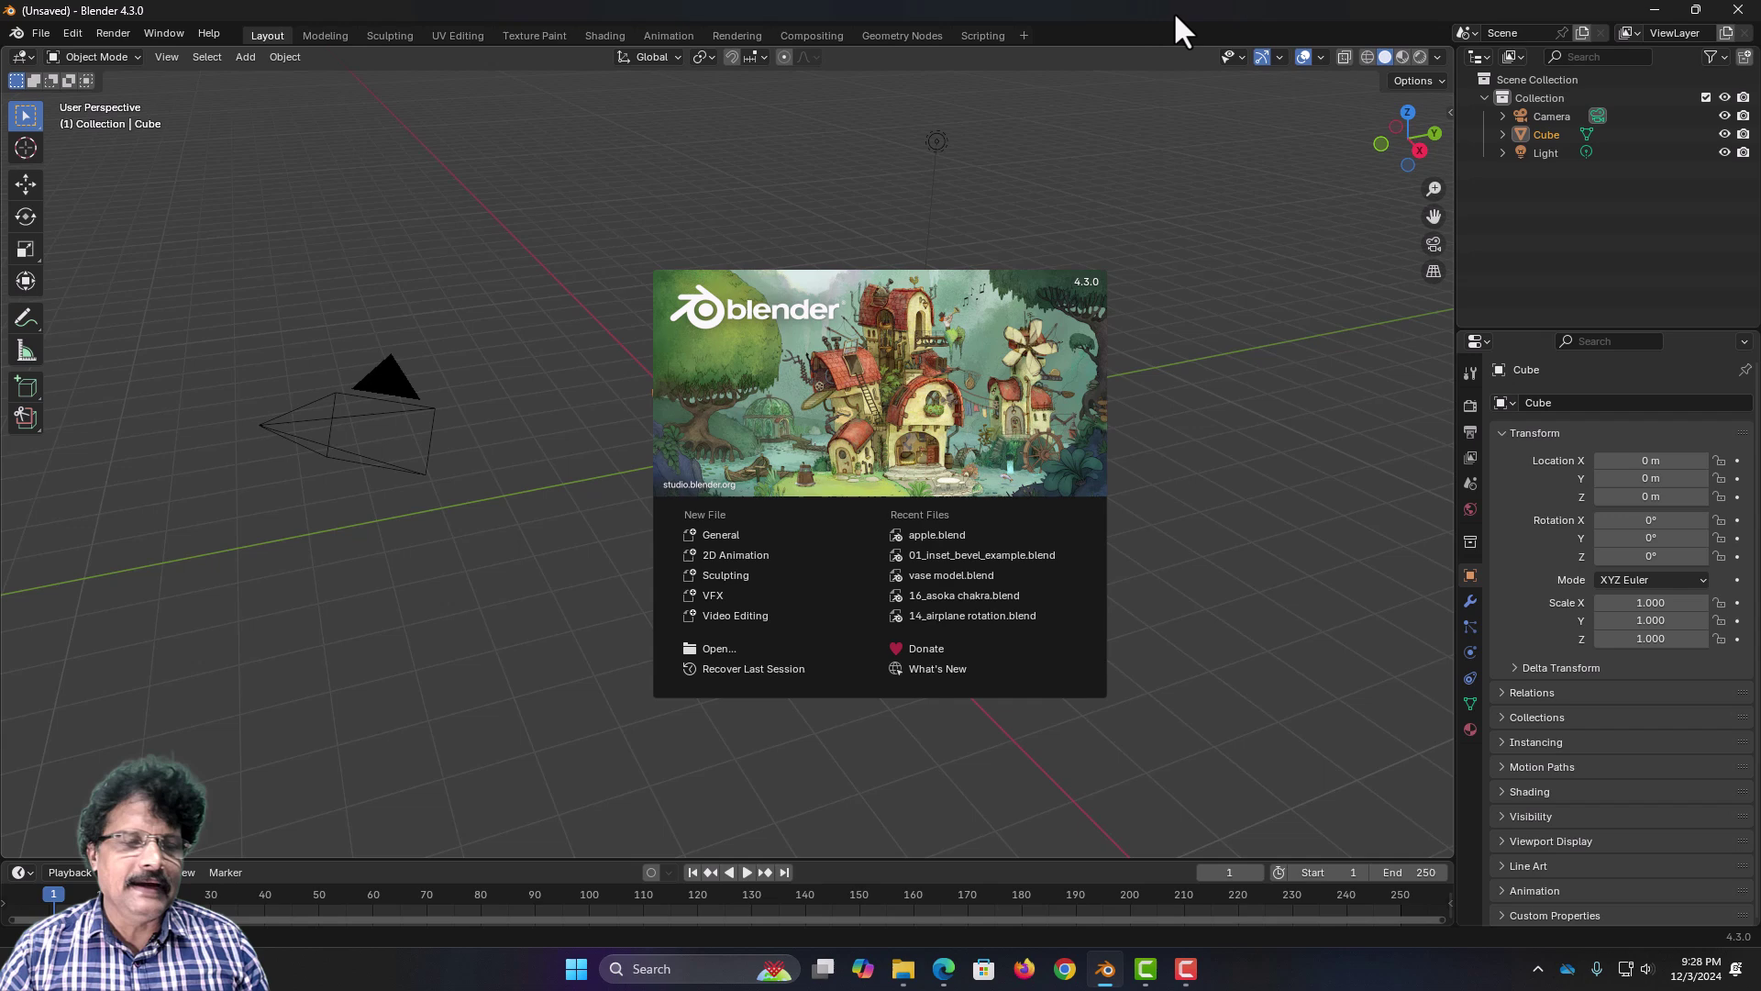
pyautogui.click(1165, 457)
pyautogui.click(736, 489)
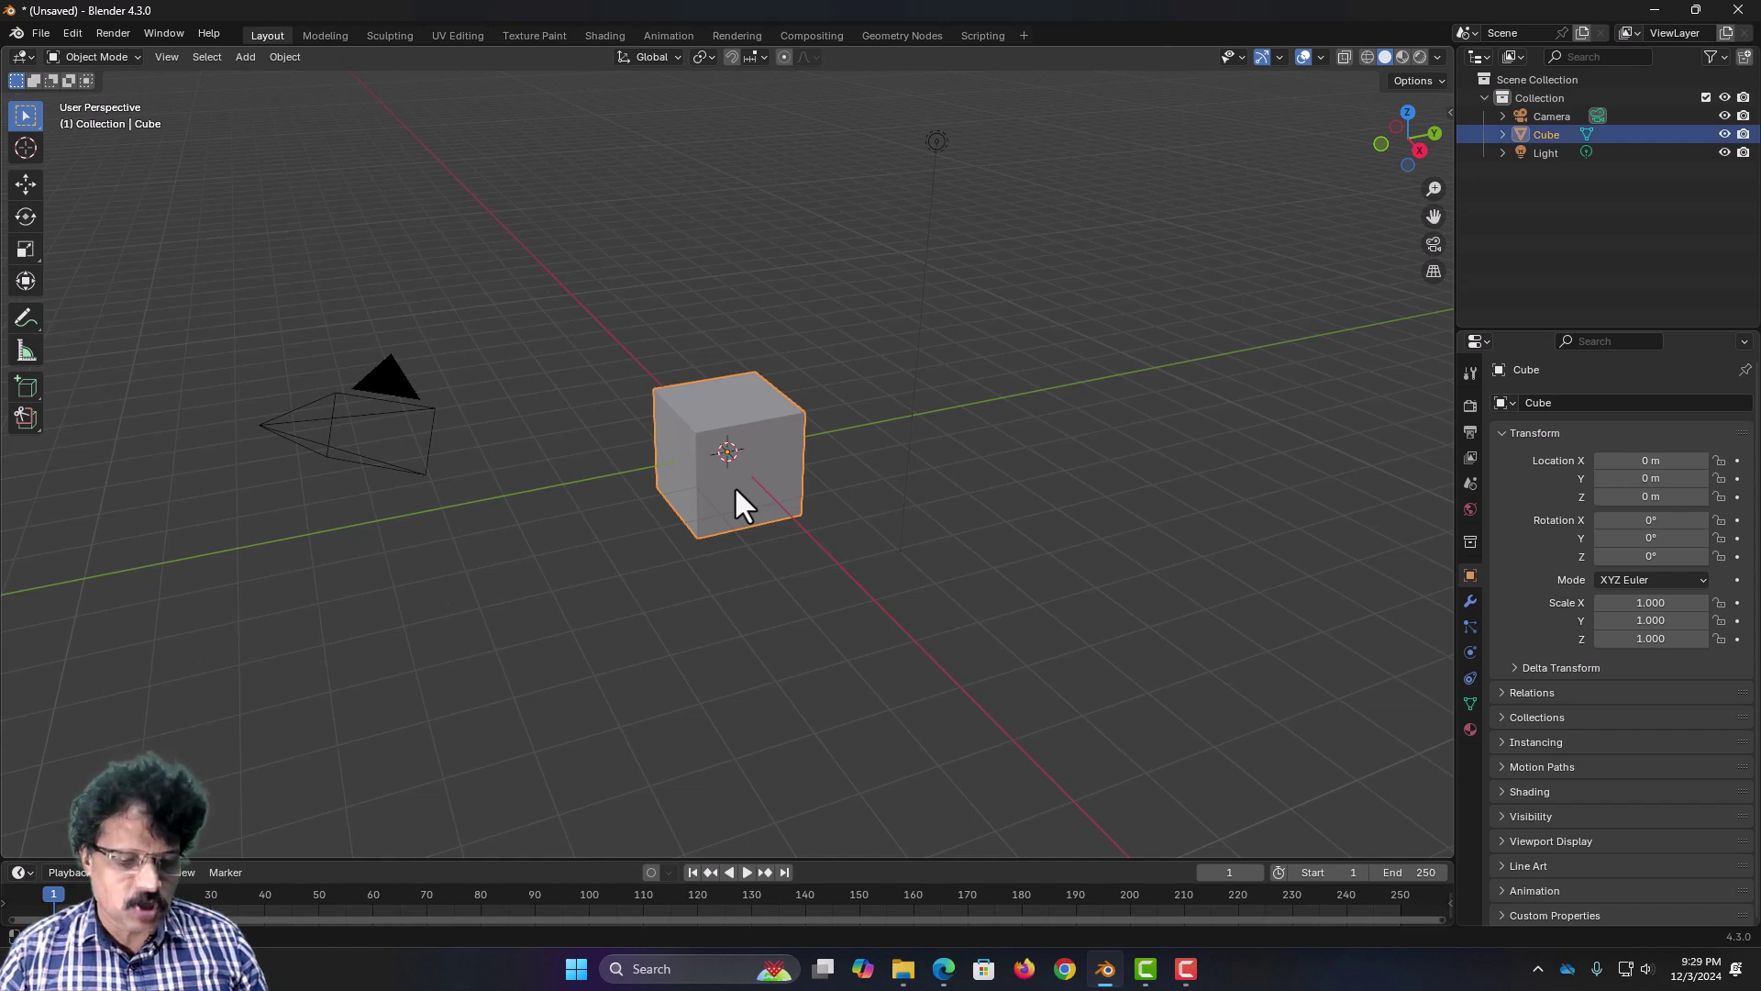
pyautogui.press('x')
pyautogui.click(740, 507)
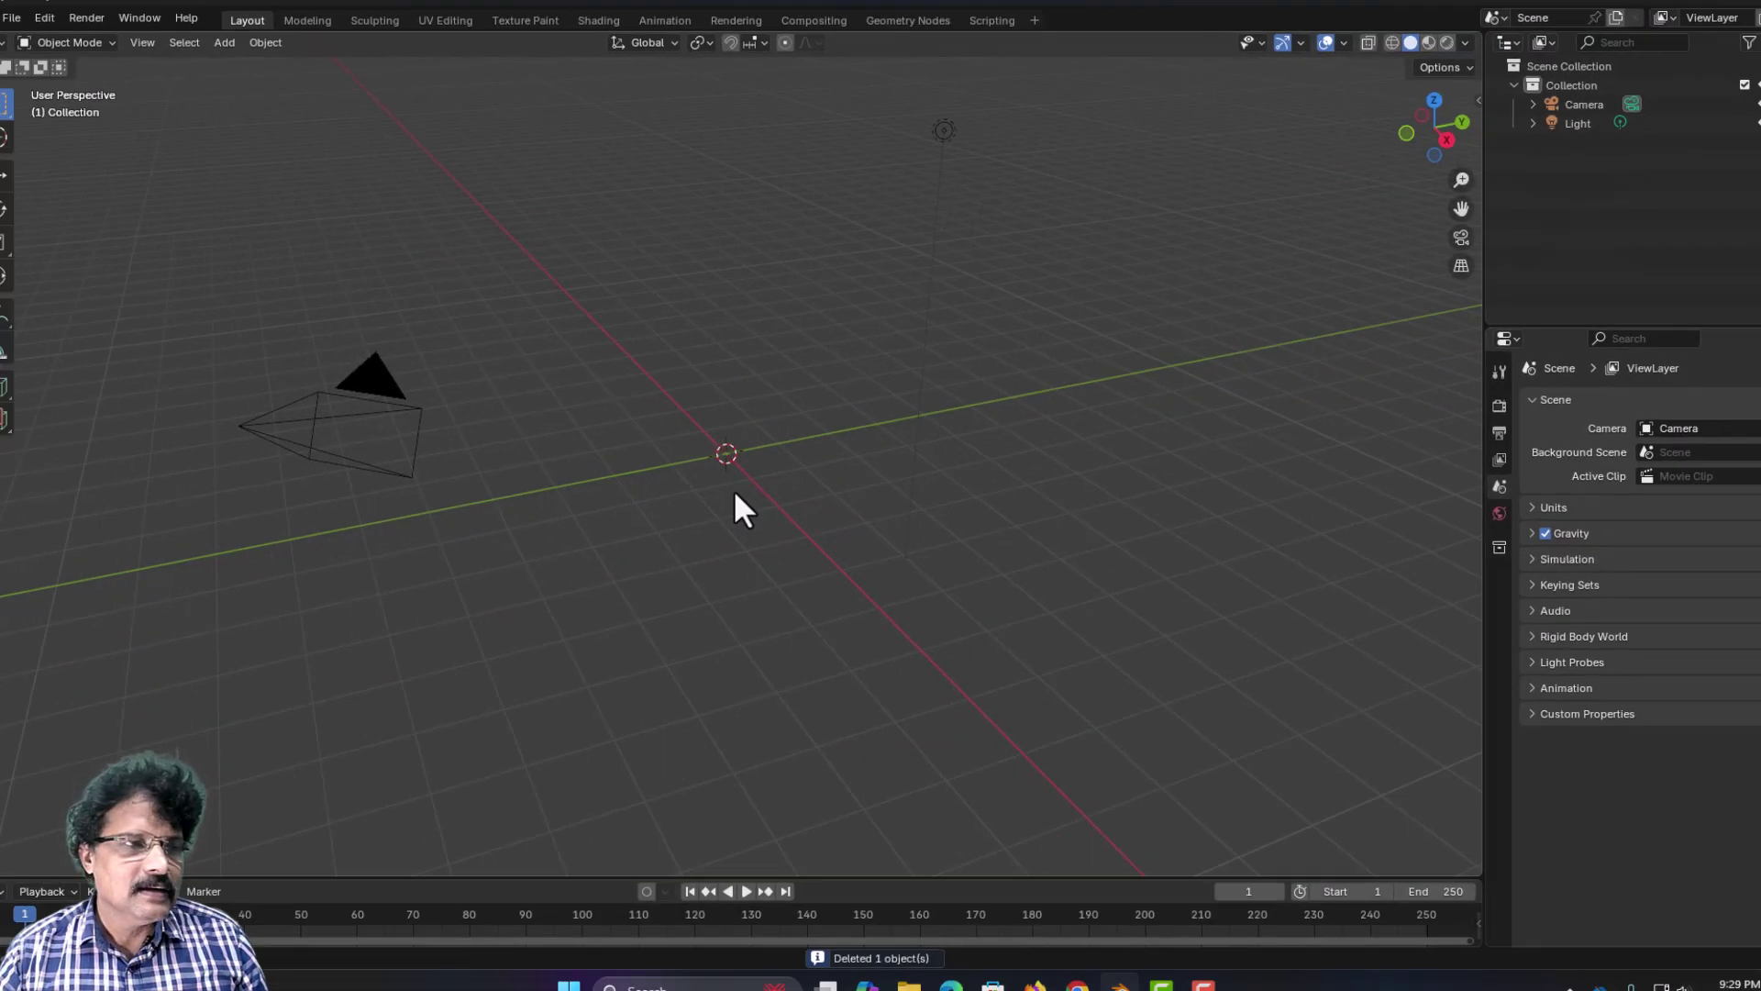
# Step: Bring apple_reference.jpg from the apple folder into Blender's 3D viewport as a reference image
pyautogui.moveTo(912, 973)
pyautogui.click(925, 885)
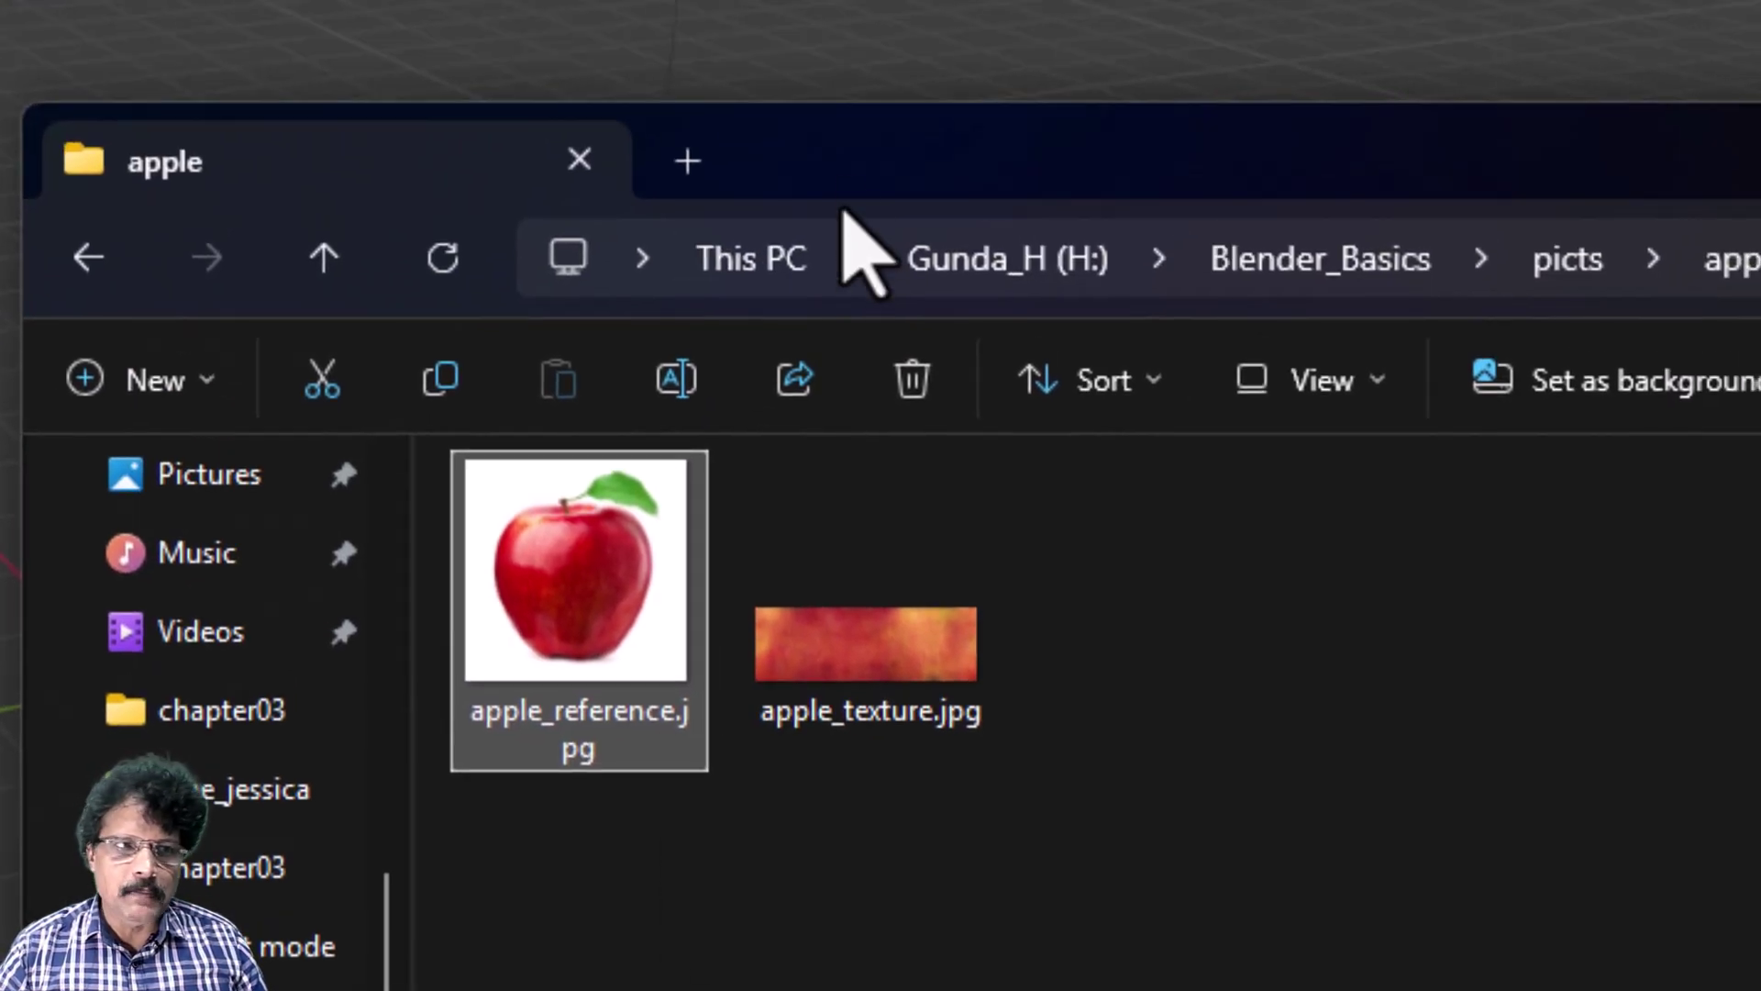
pyautogui.moveTo(880, 165); pyautogui.dragTo(1518, 0)
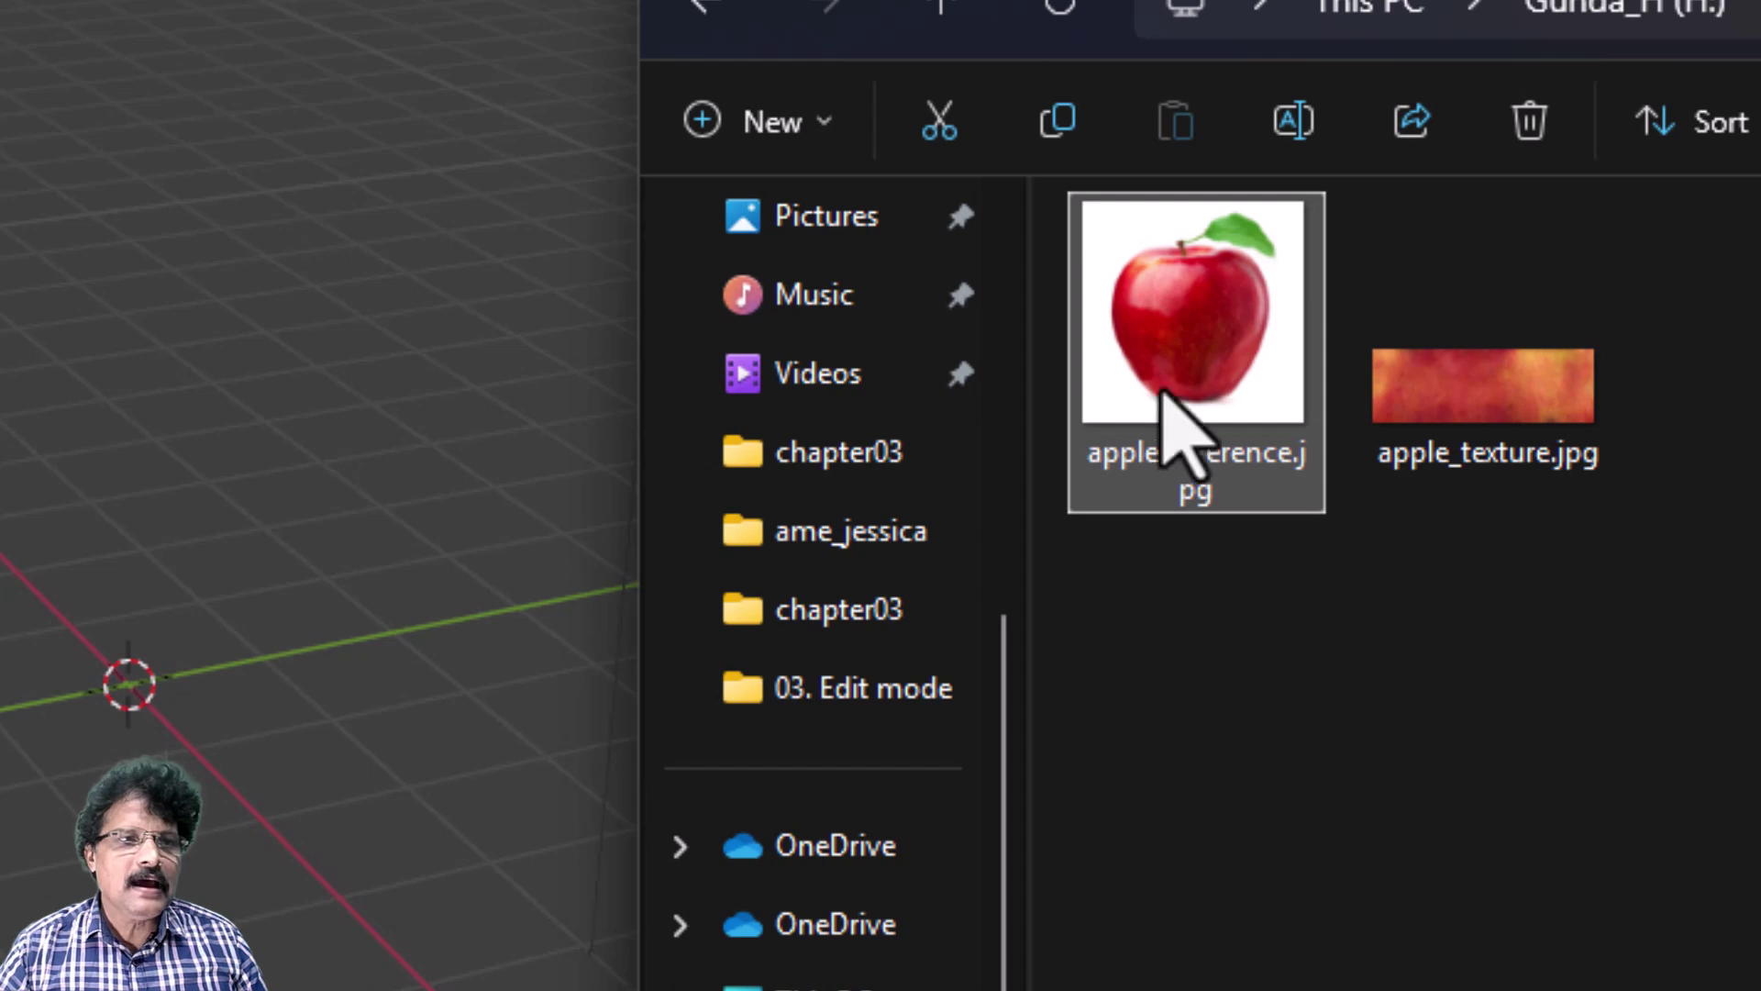
pyautogui.moveTo(1183, 374); pyautogui.dragTo(451, 505)
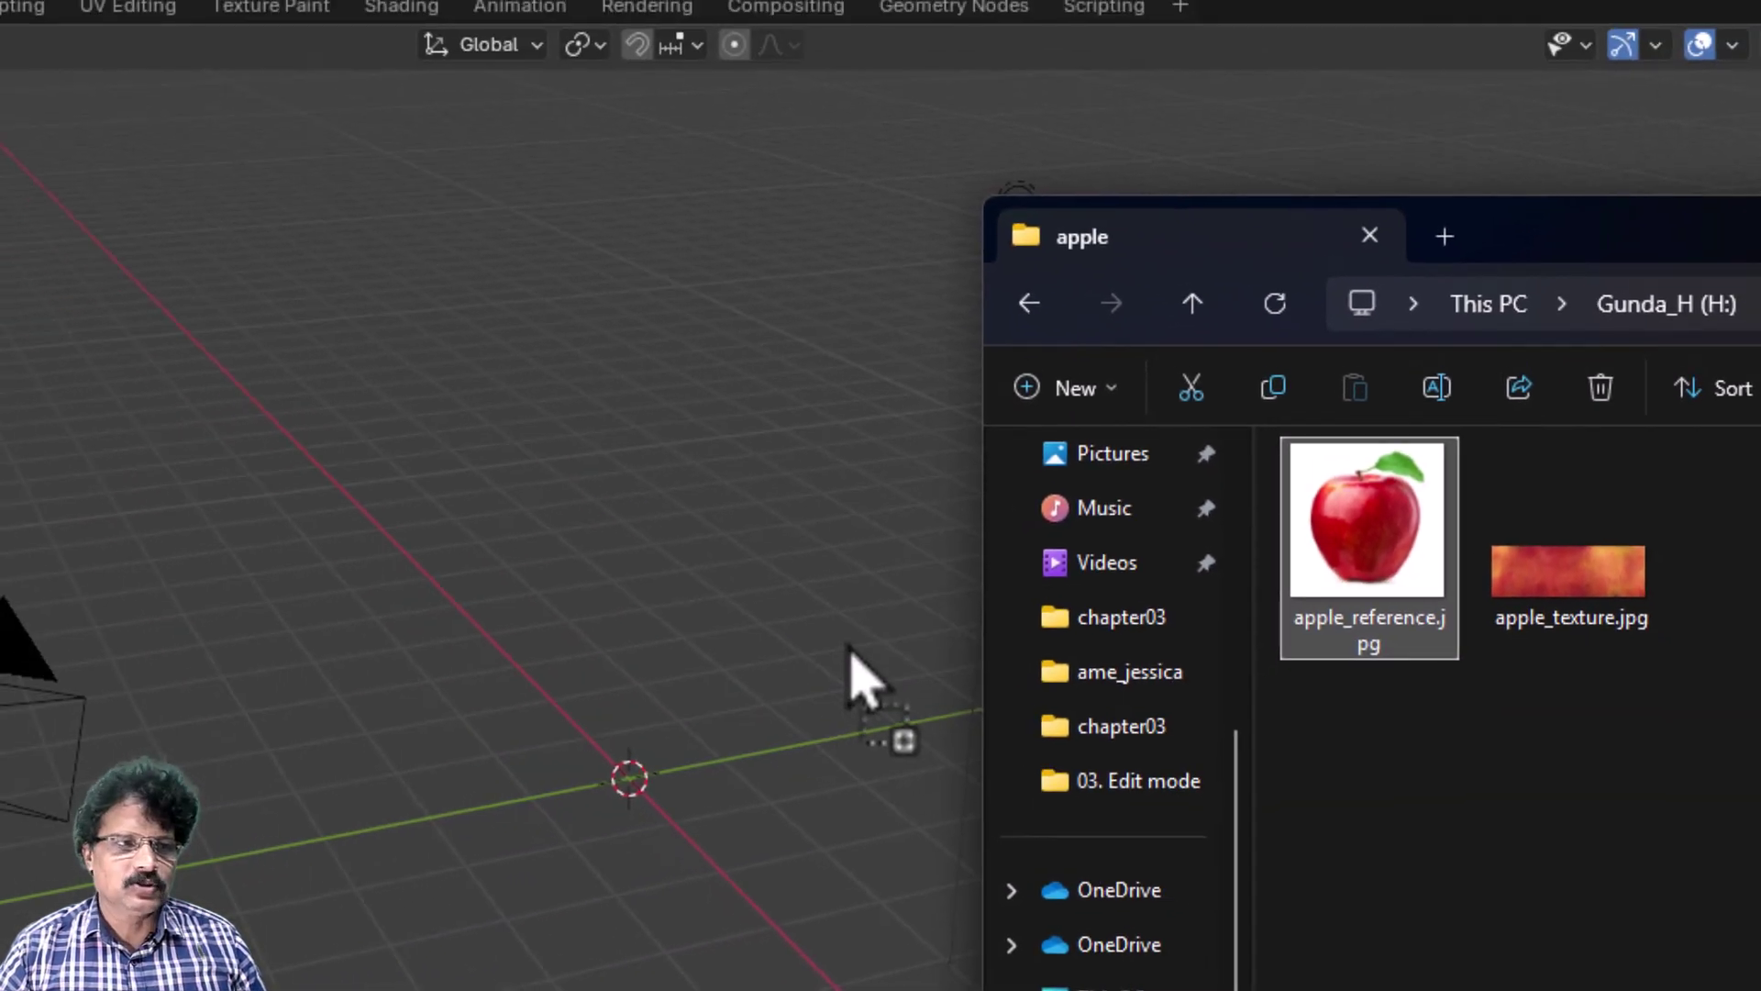
pyautogui.moveTo(850, 646); pyautogui.dragTo(841, 661)
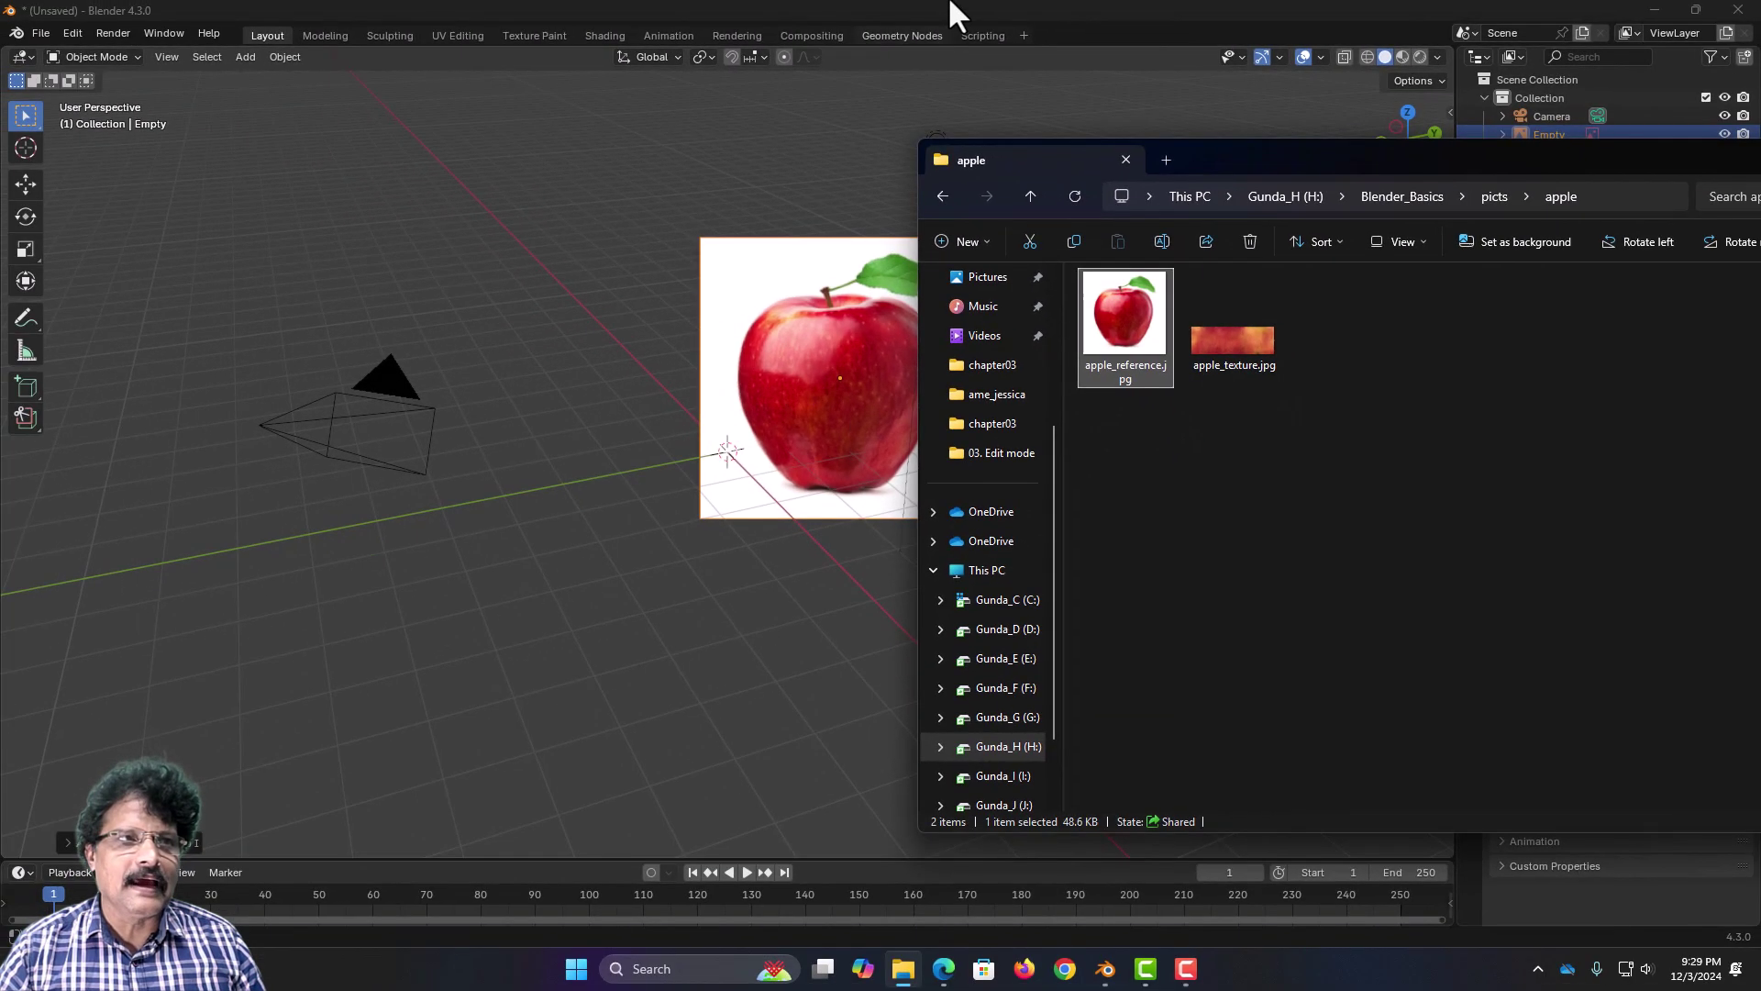
pyautogui.click(953, 11)
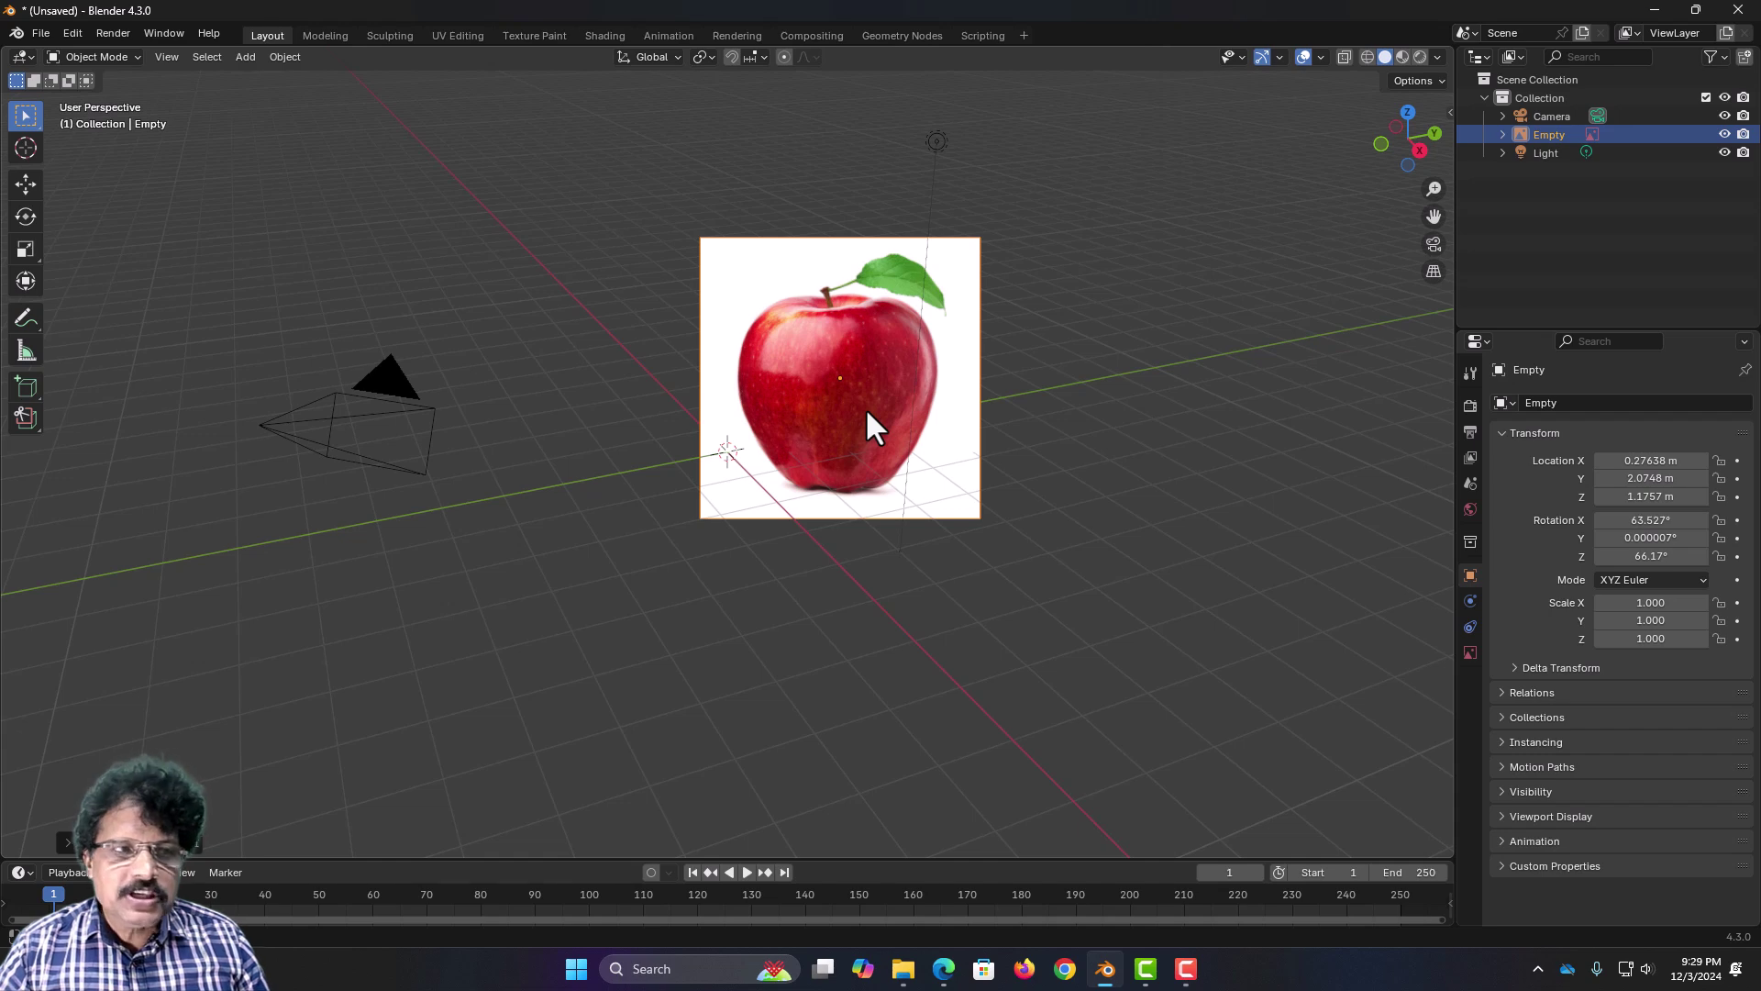
# Step: Clear the location and rotation of the apple reference image so it lies at the world origin
pyautogui.moveTo(866, 407); pyautogui.dragTo(811, 449, button='middle')
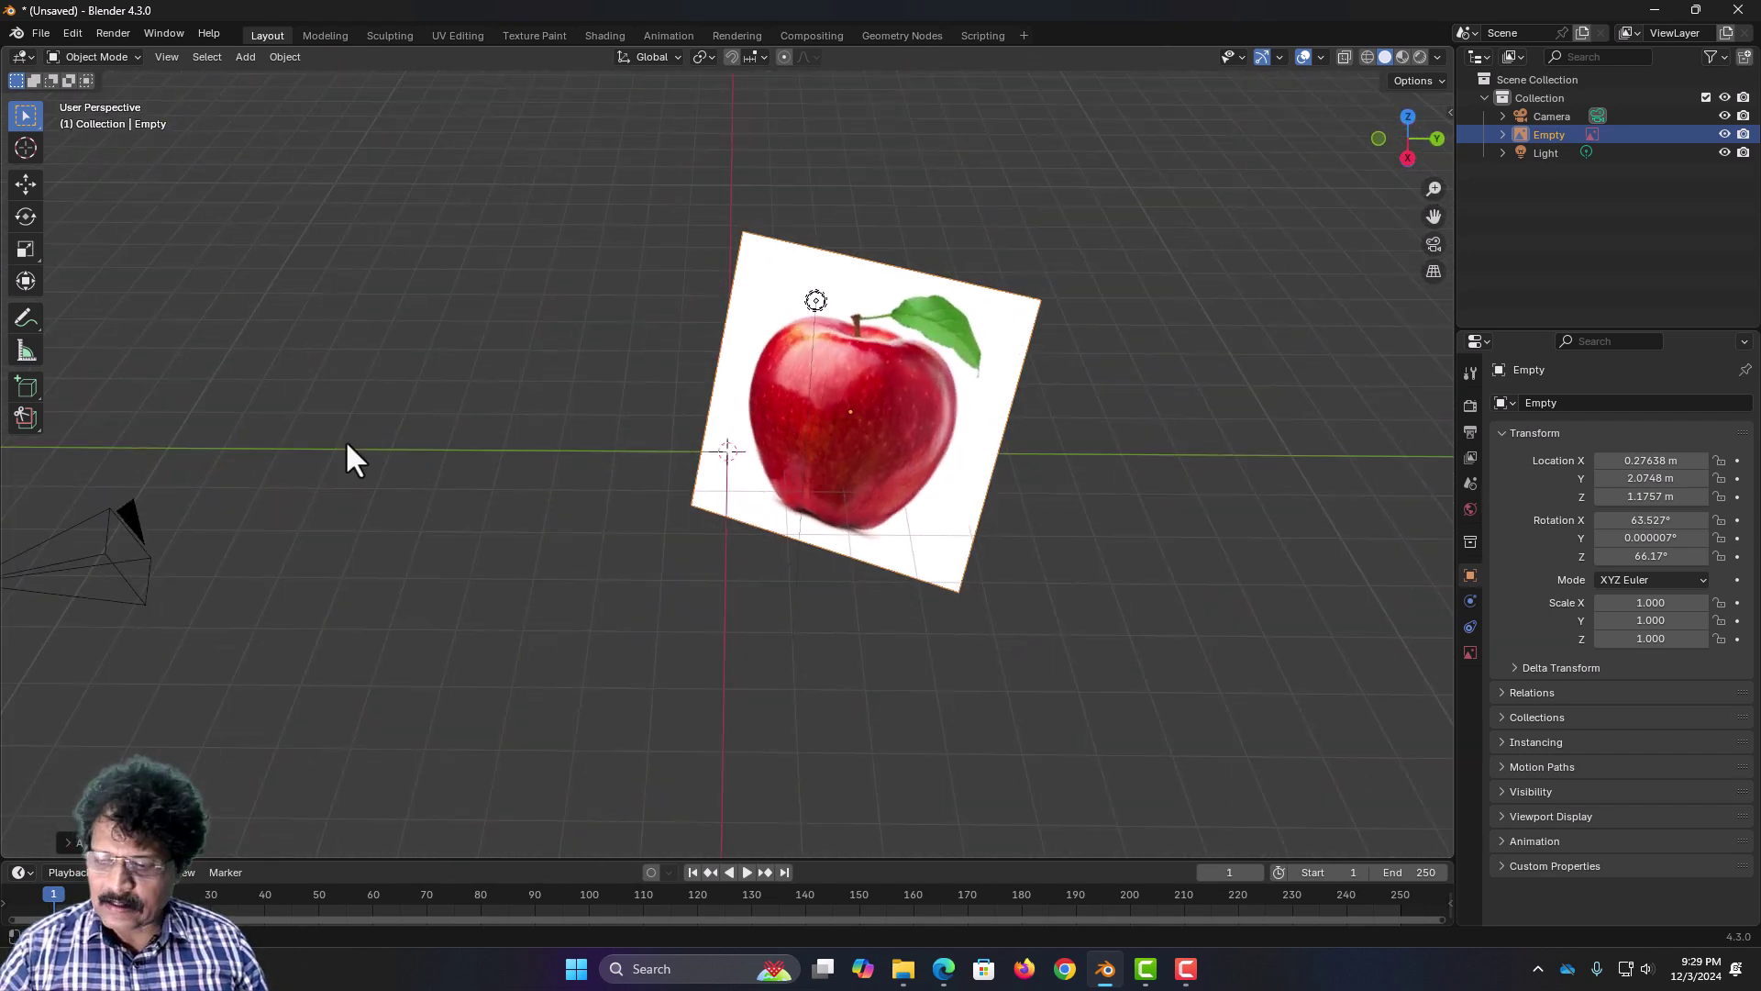
pyautogui.press('KP_1')
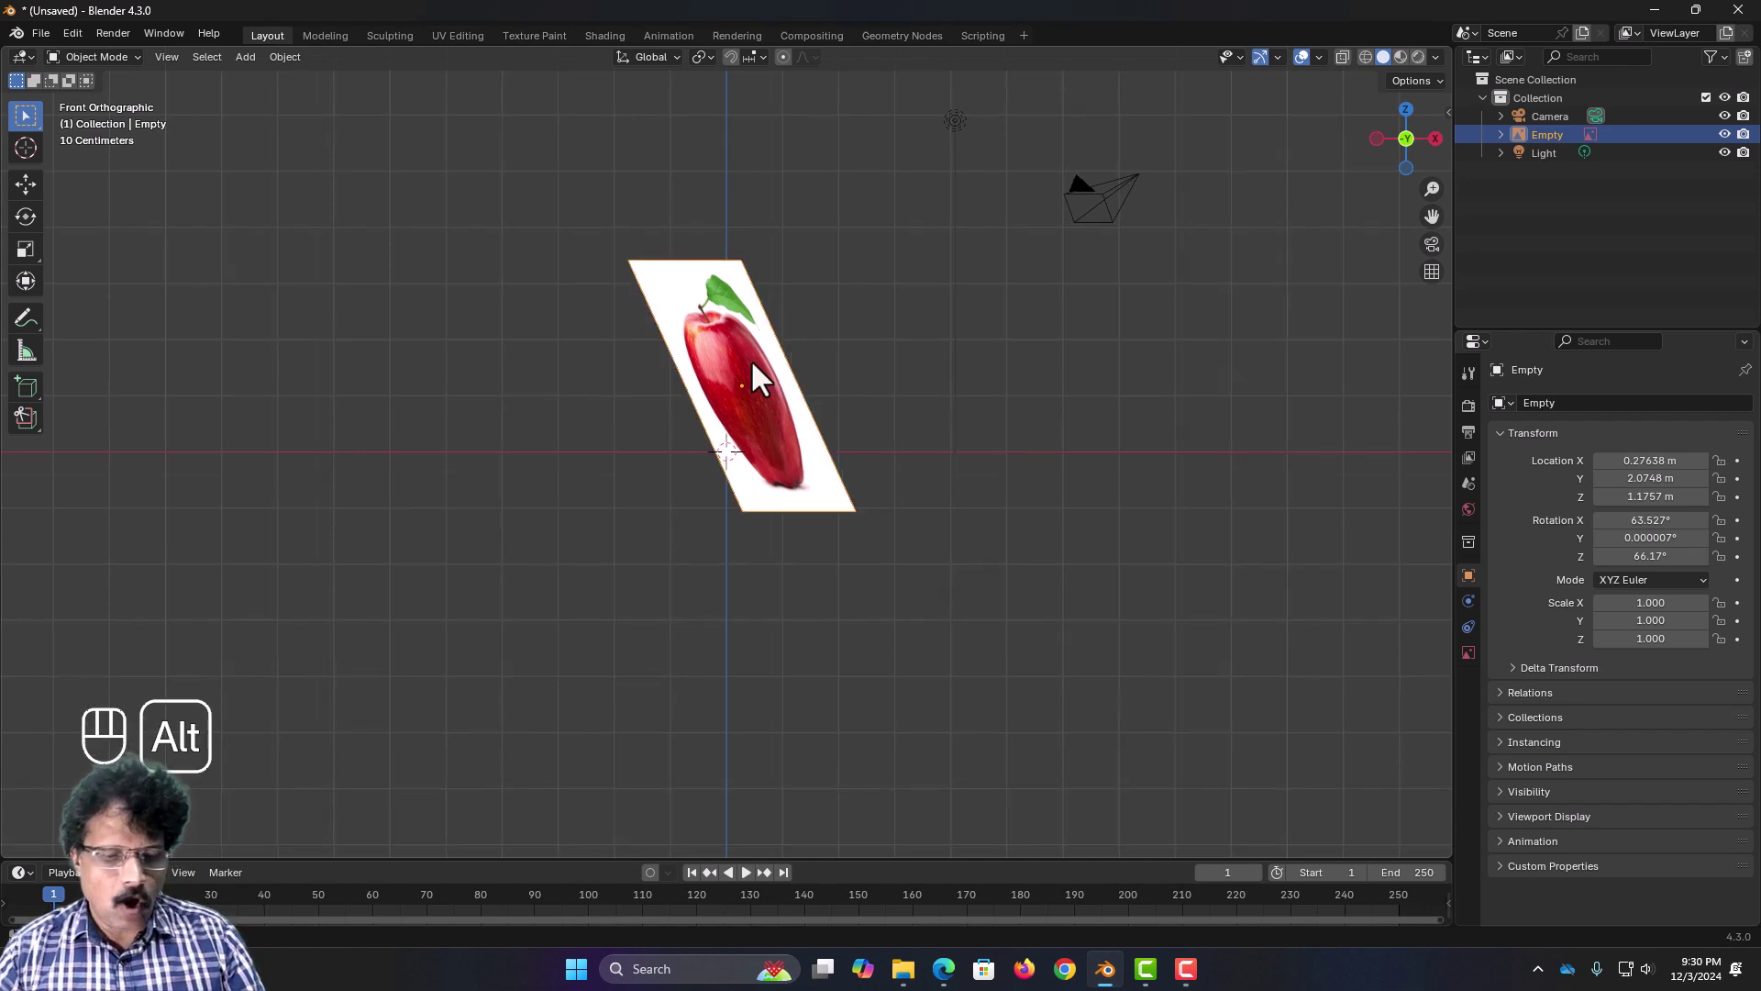
pyautogui.hotkey('alt', 'g')
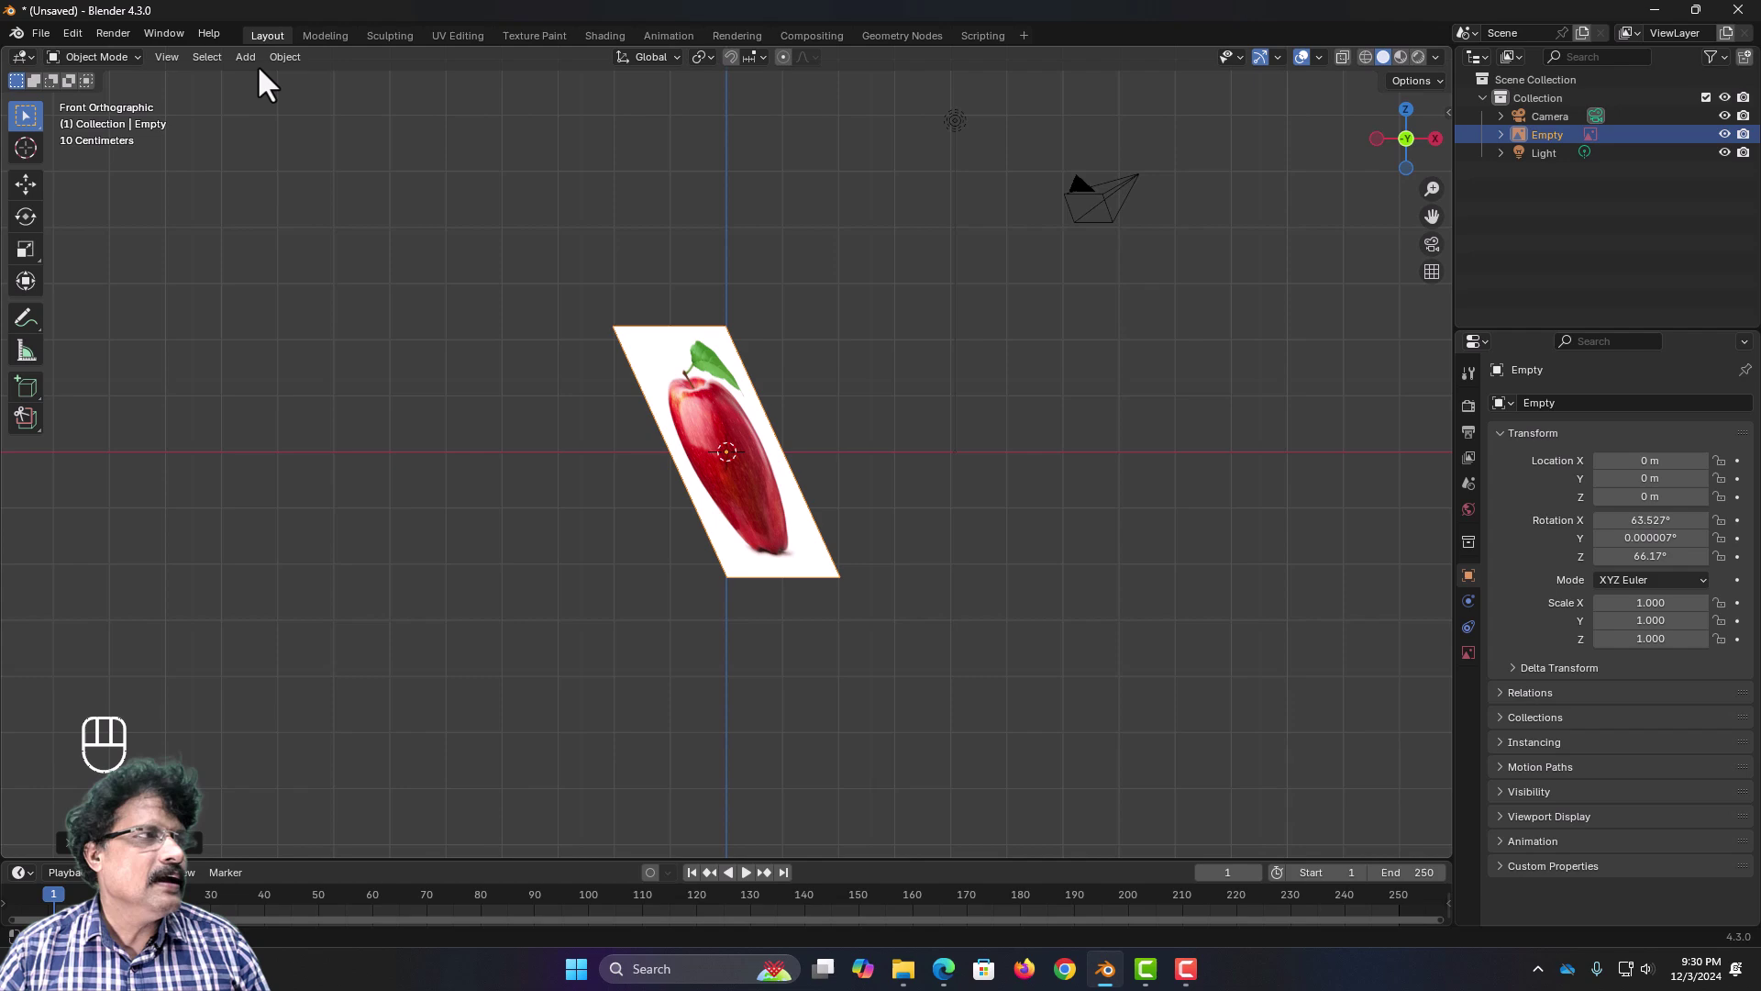
pyautogui.click(284, 57)
pyautogui.moveTo(320, 135)
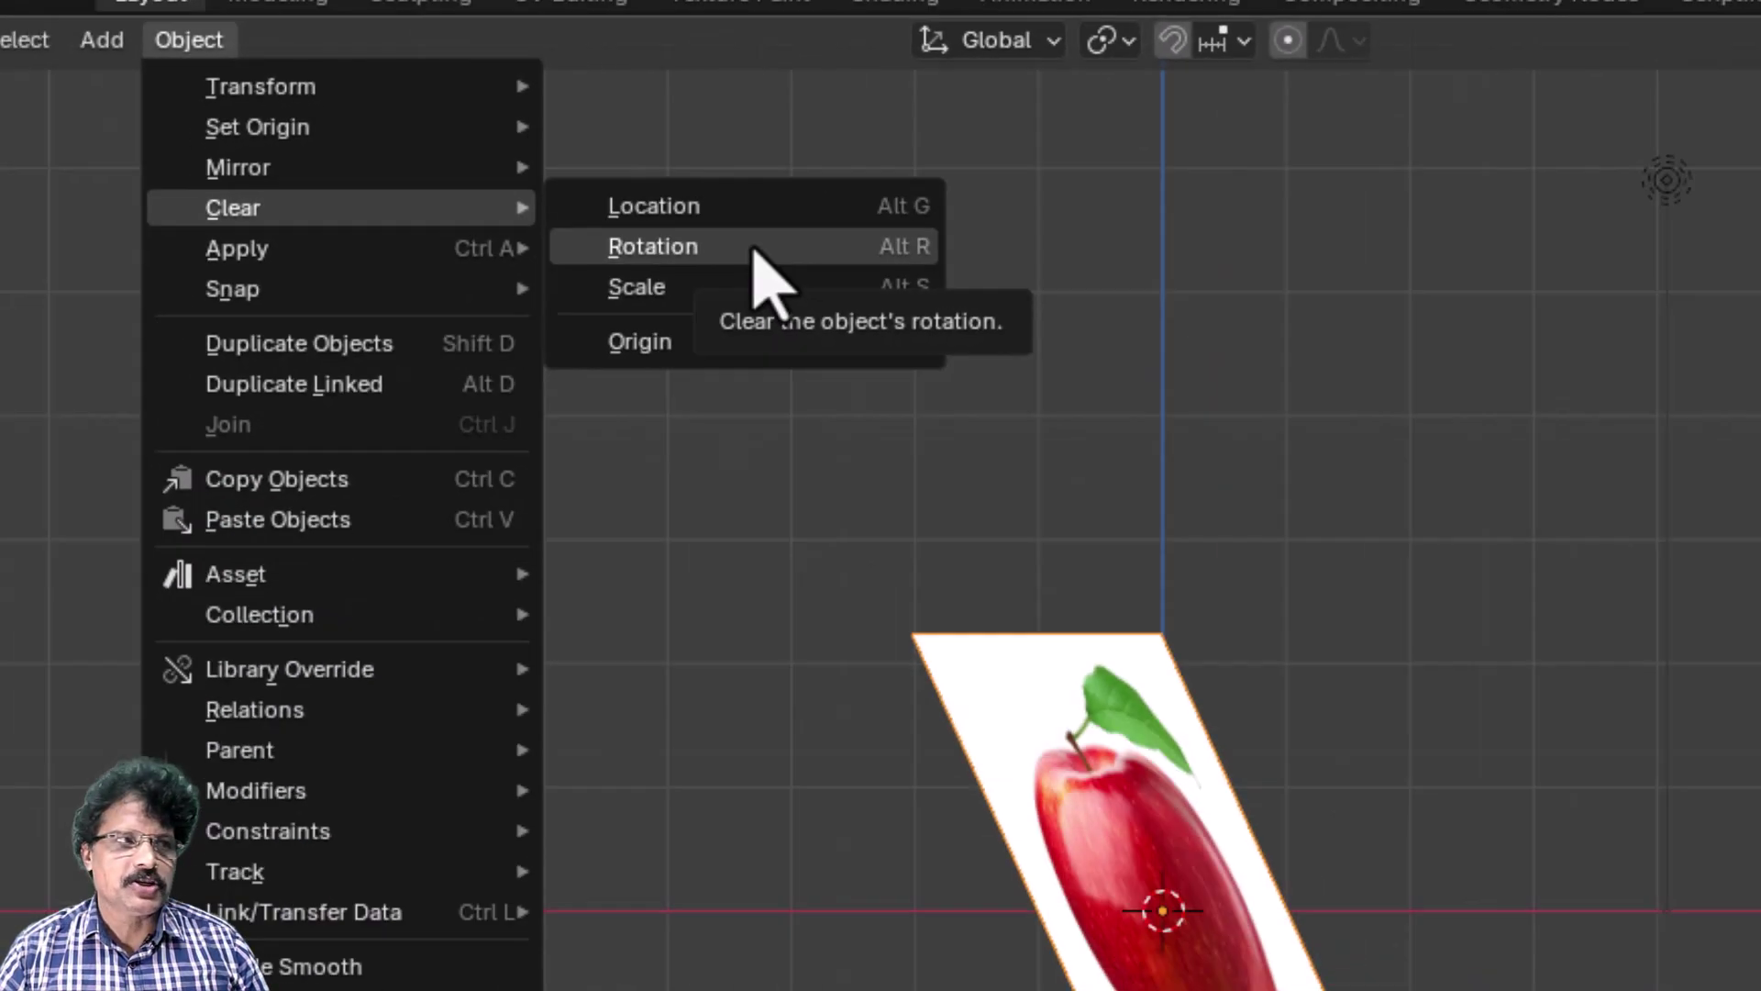
pyautogui.click(1030, 371)
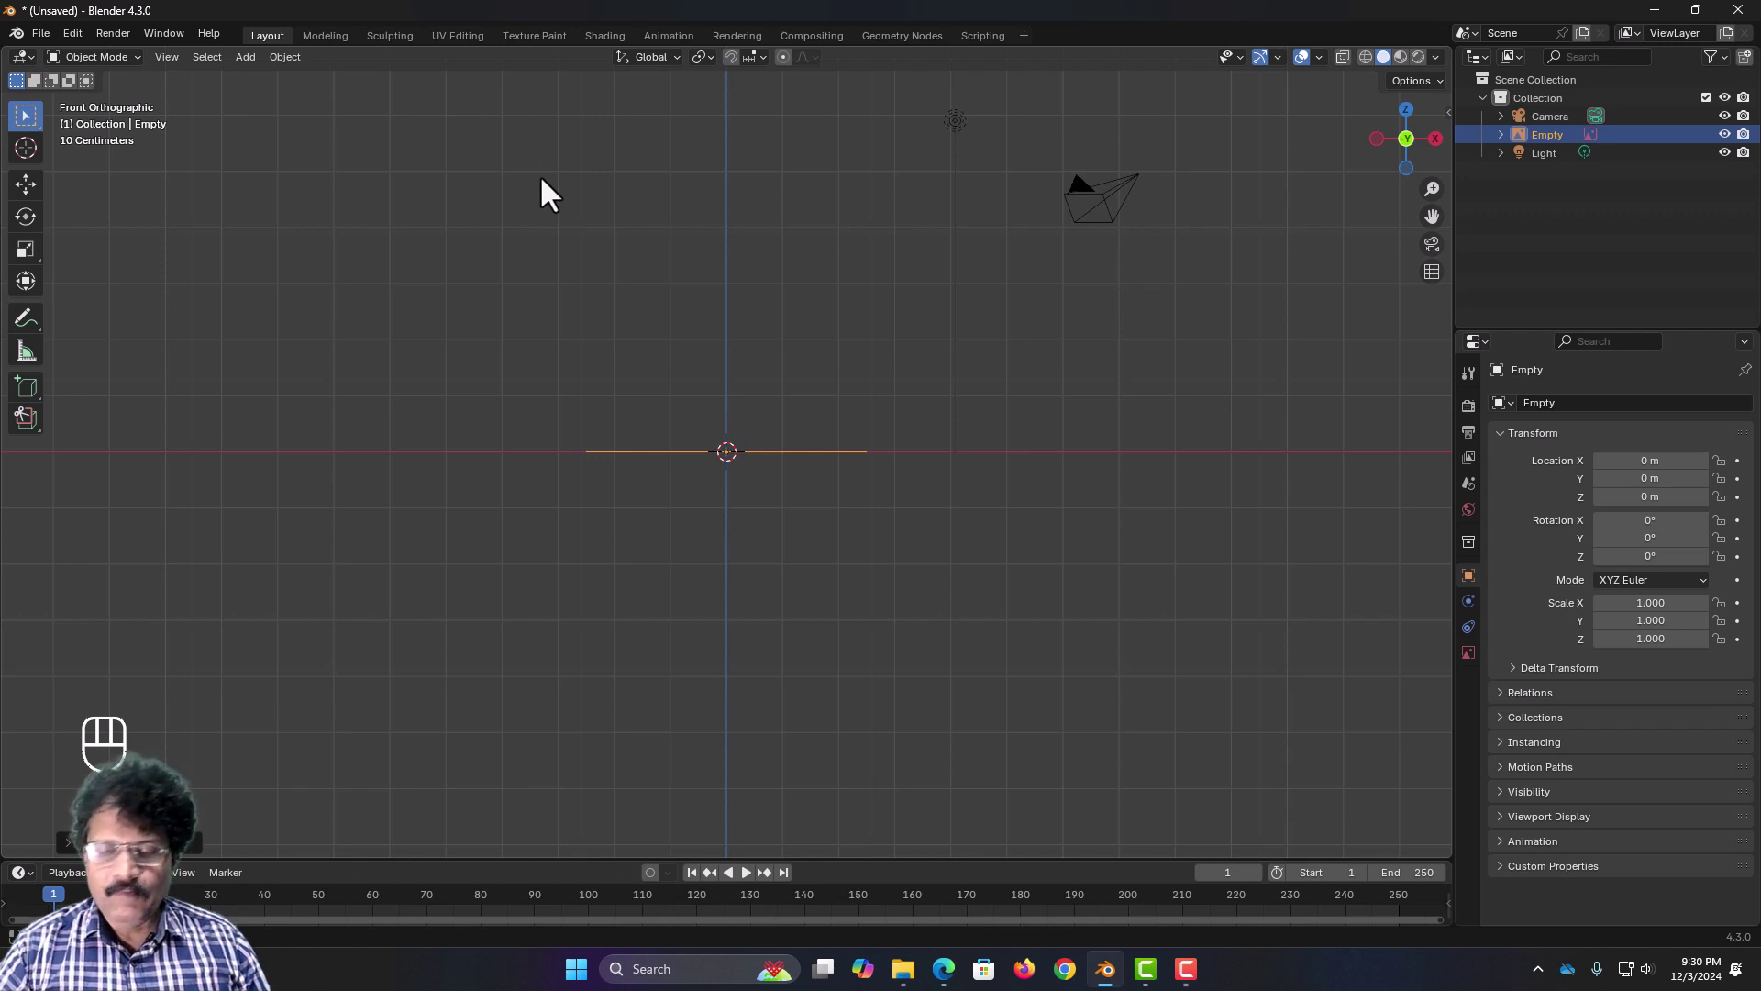
# Step: Rotate the apple reference image 90° about the global X axis to stand it upright for the front view
pyautogui.press('KP_7')
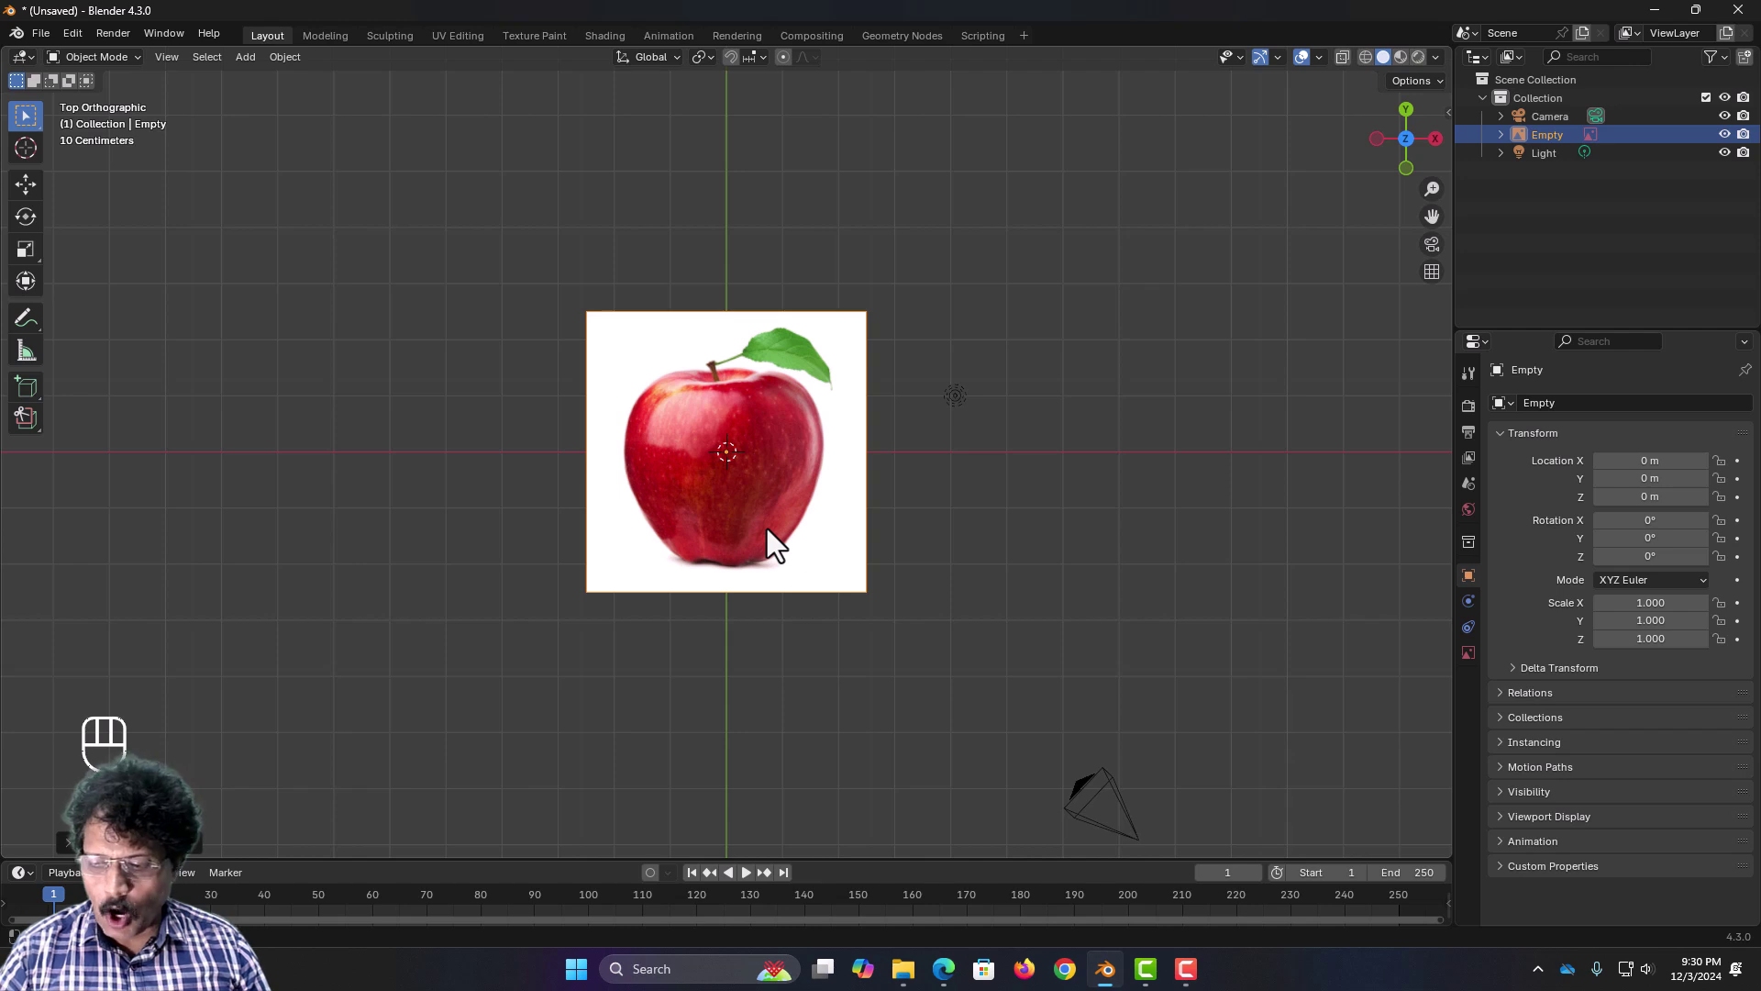
pyautogui.press('KP_1')
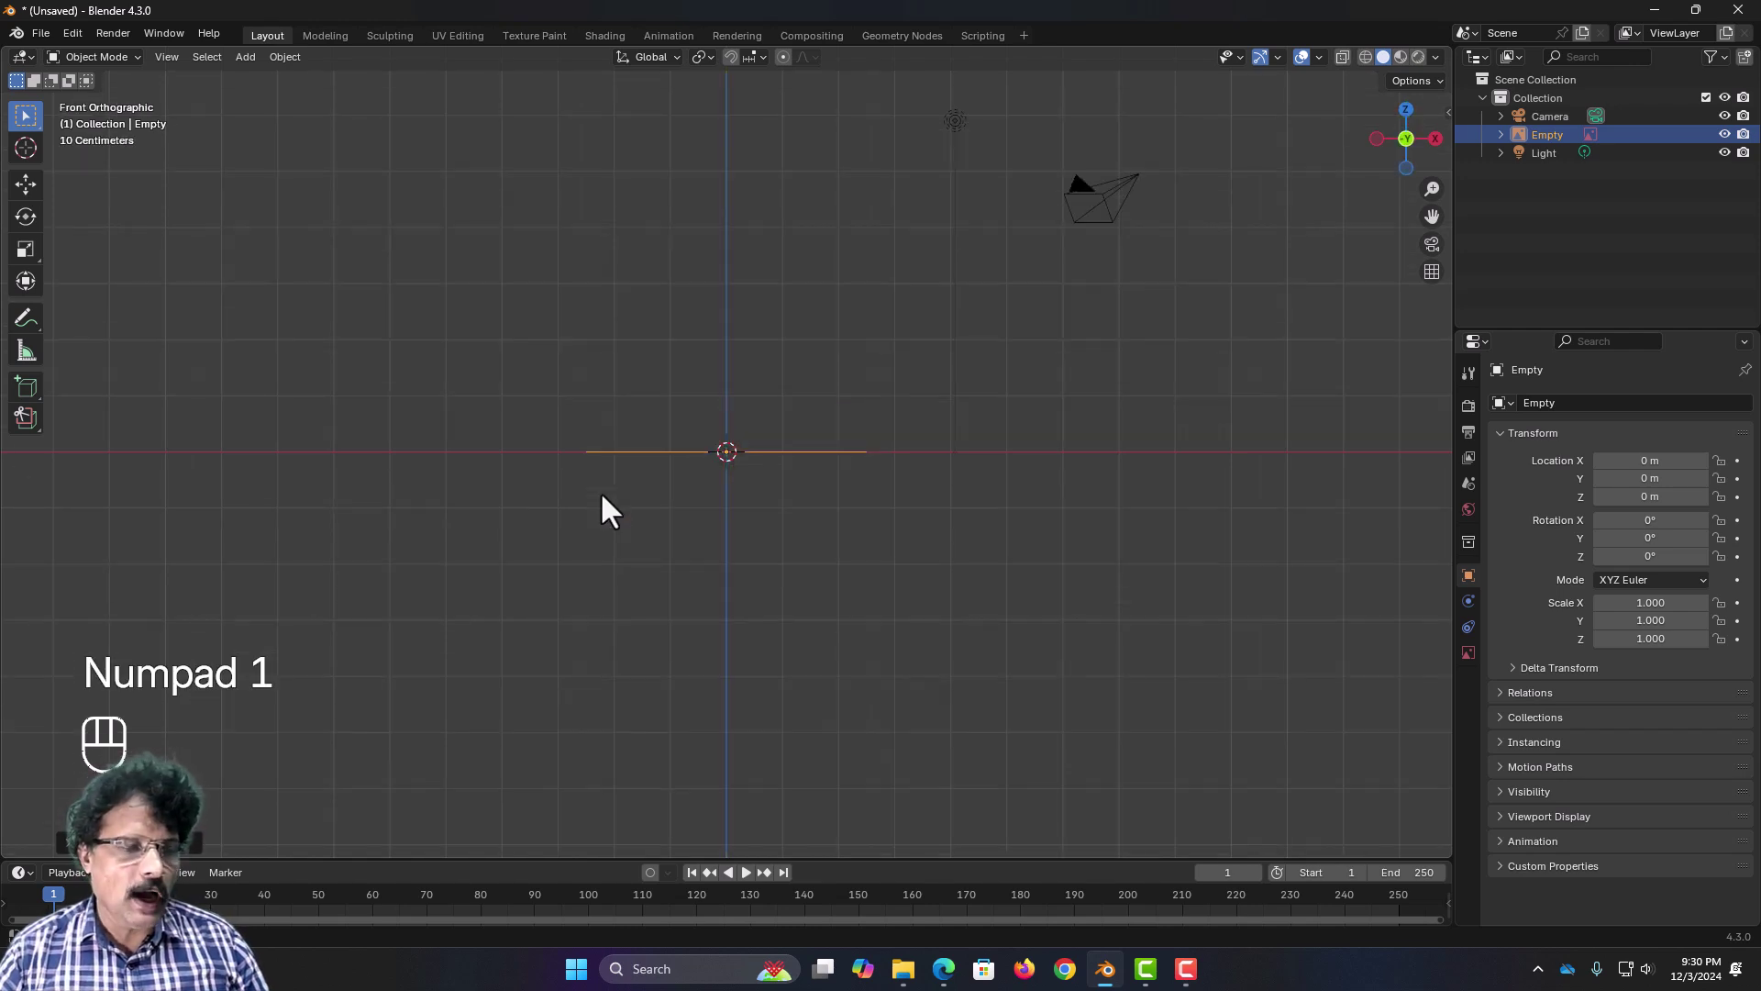
pyautogui.press('r')
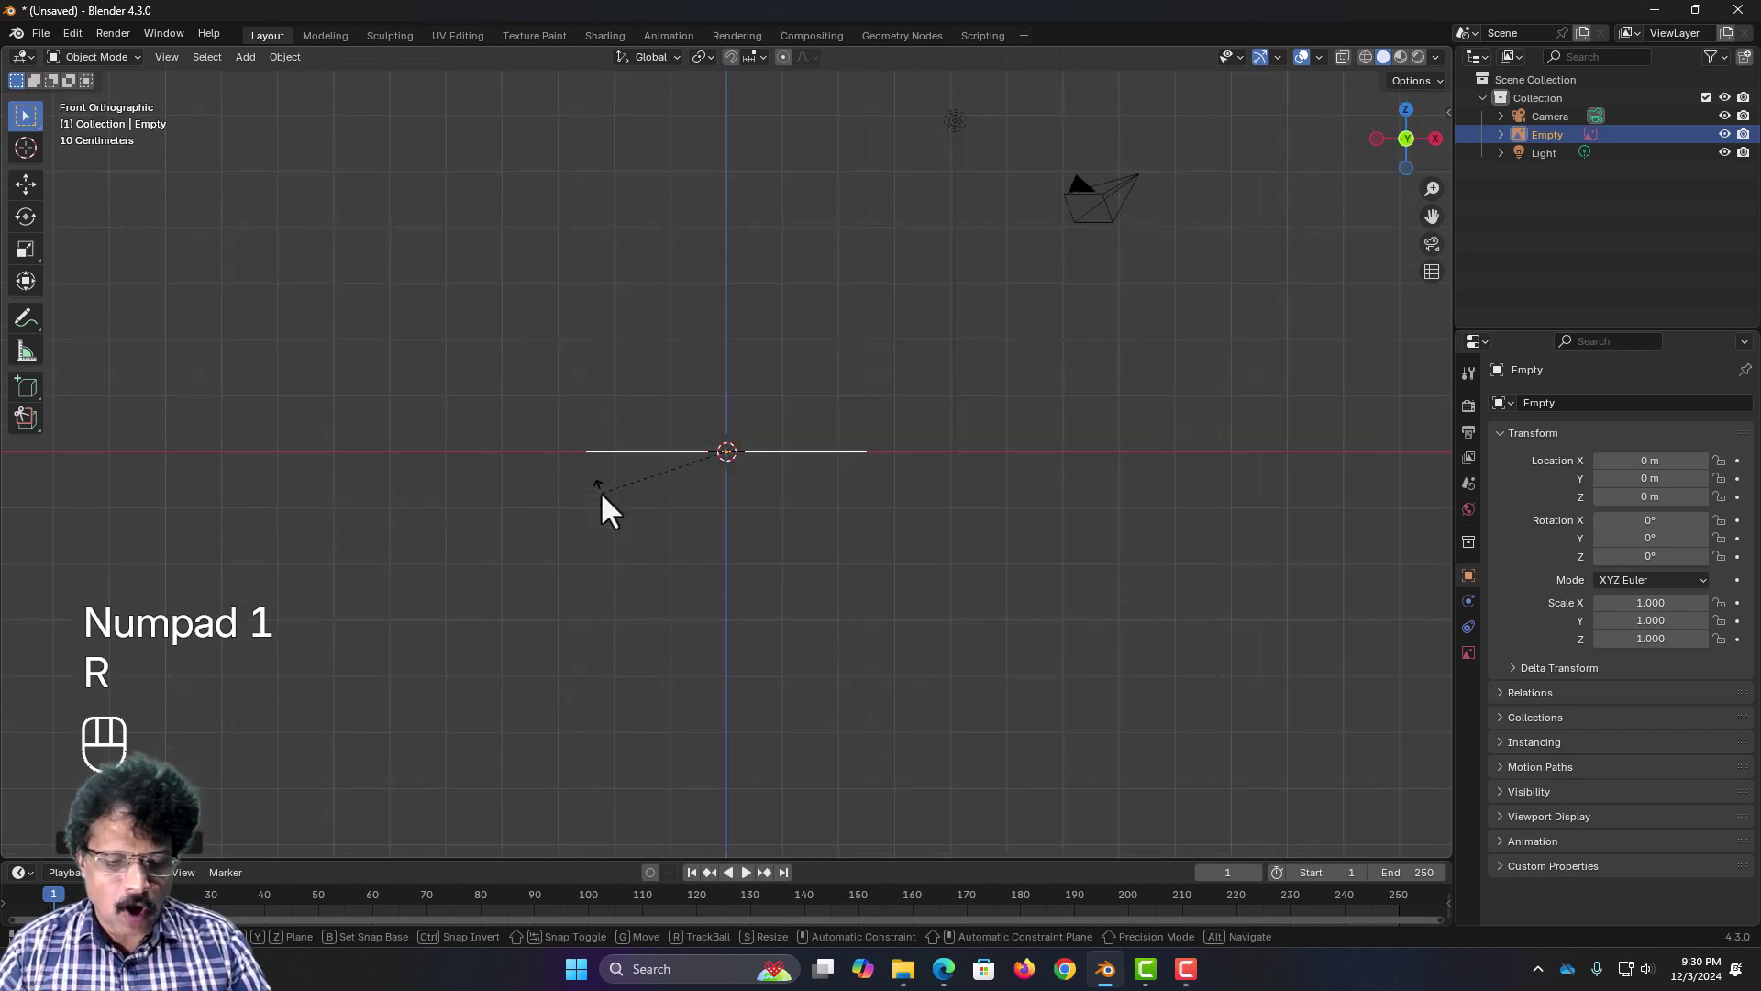
pyautogui.write('x90')
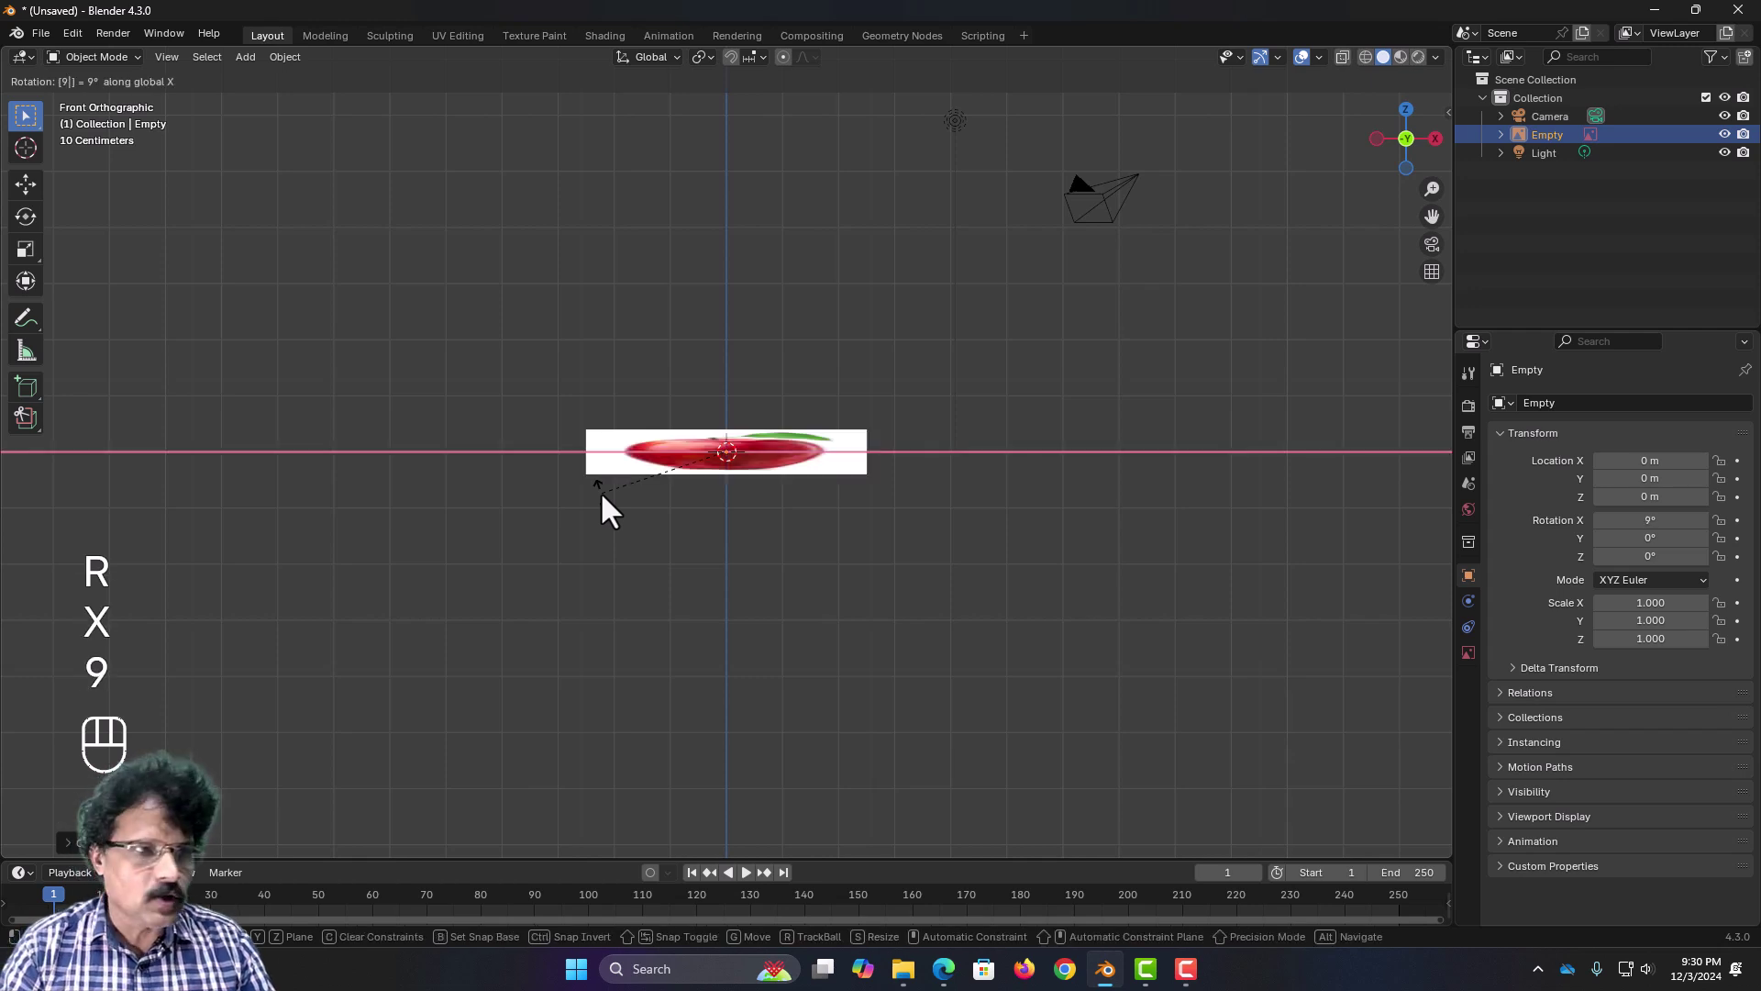
pyautogui.press('Return')
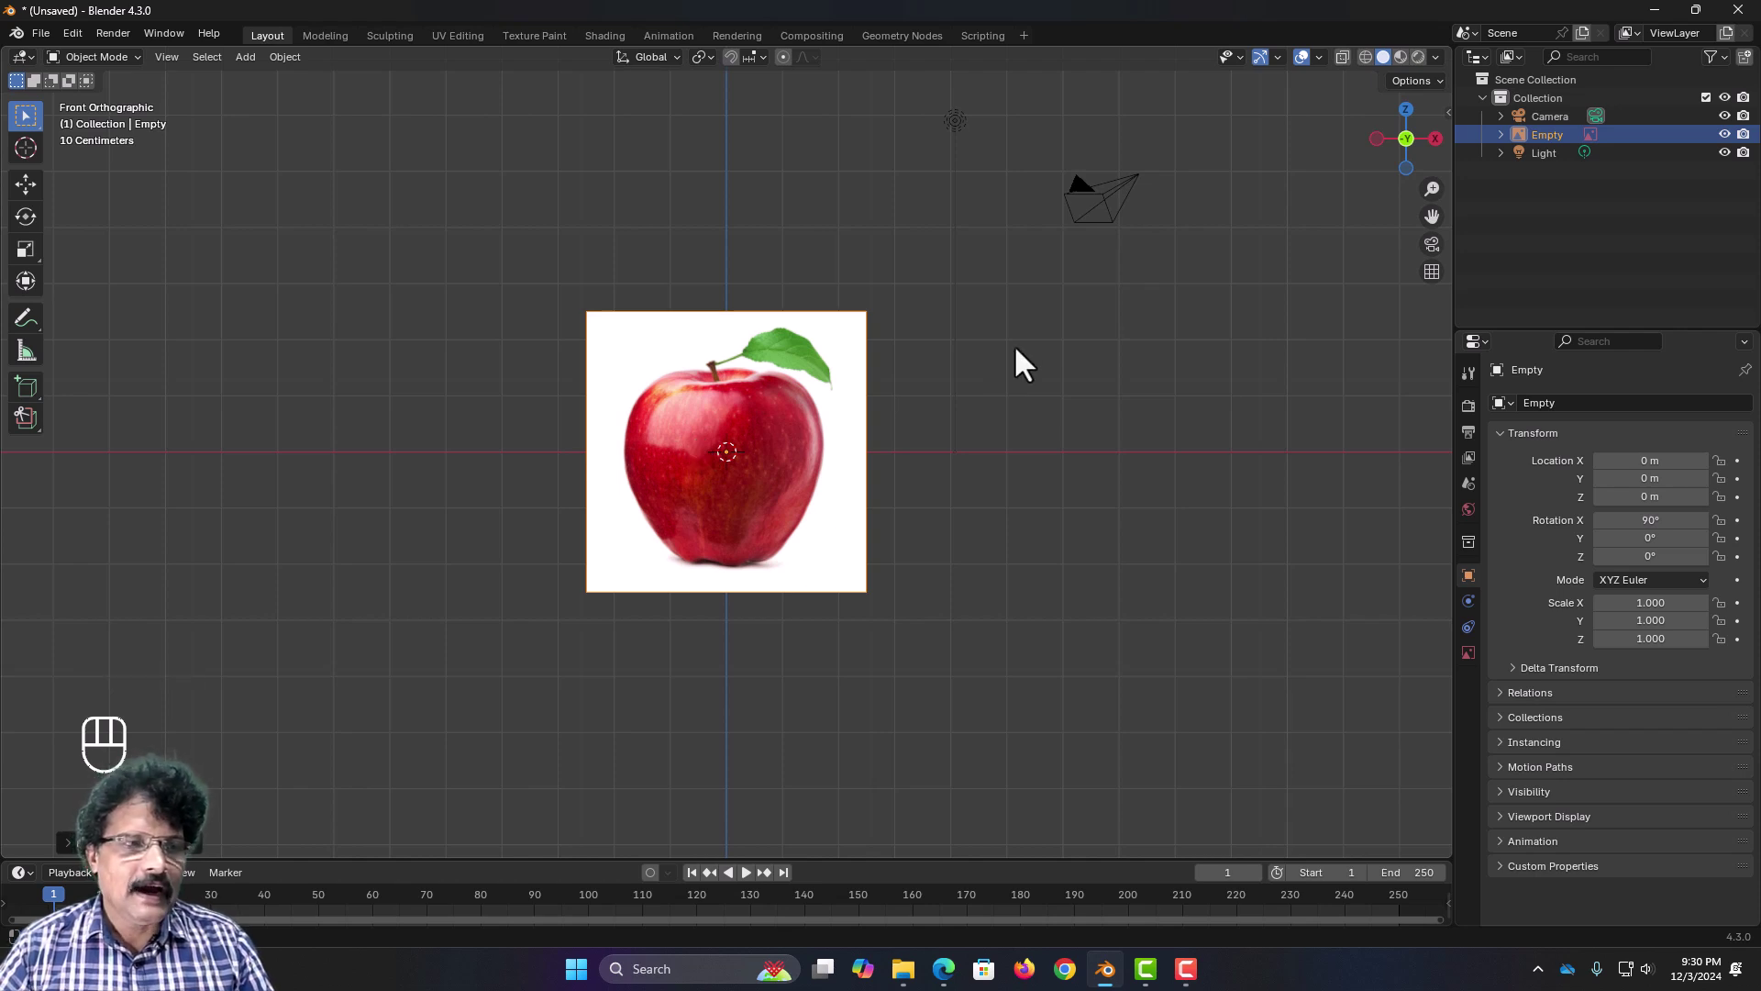
# Step: Move the apple reference image back along the global Y axis by about 6.32 m and return to the front view
pyautogui.moveTo(1015, 344); pyautogui.dragTo(900, 421, button='middle')
pyautogui.press('g')
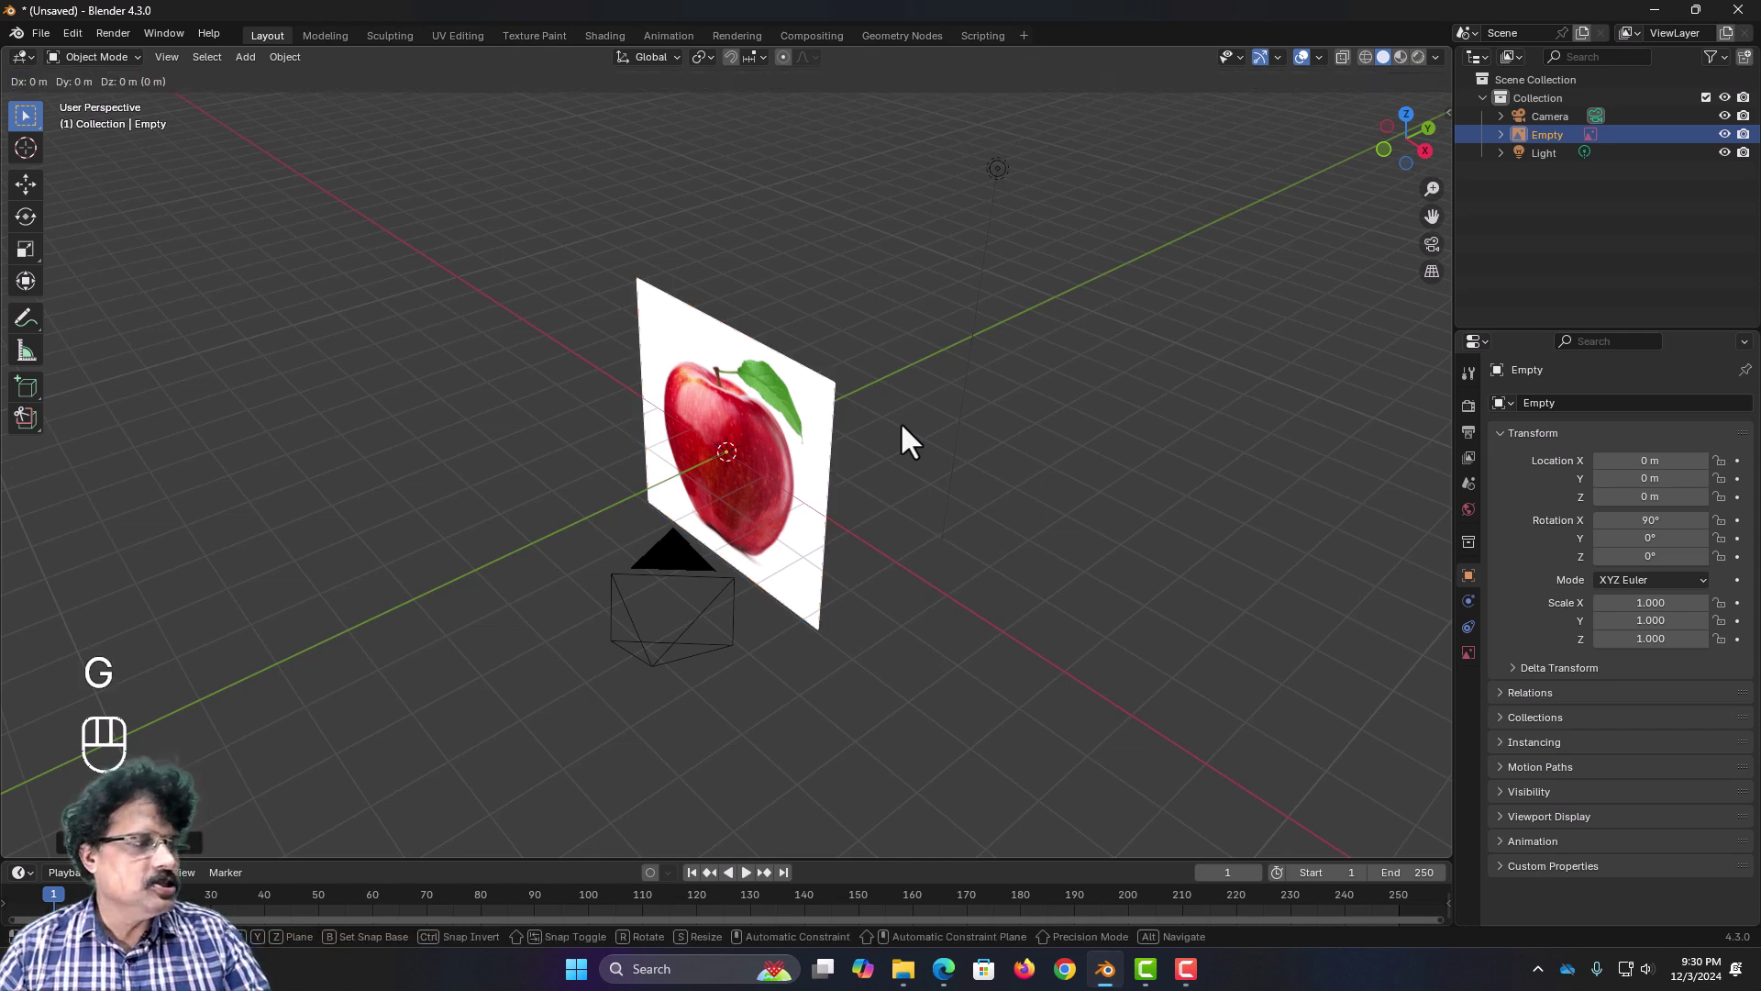
pyautogui.press('y')
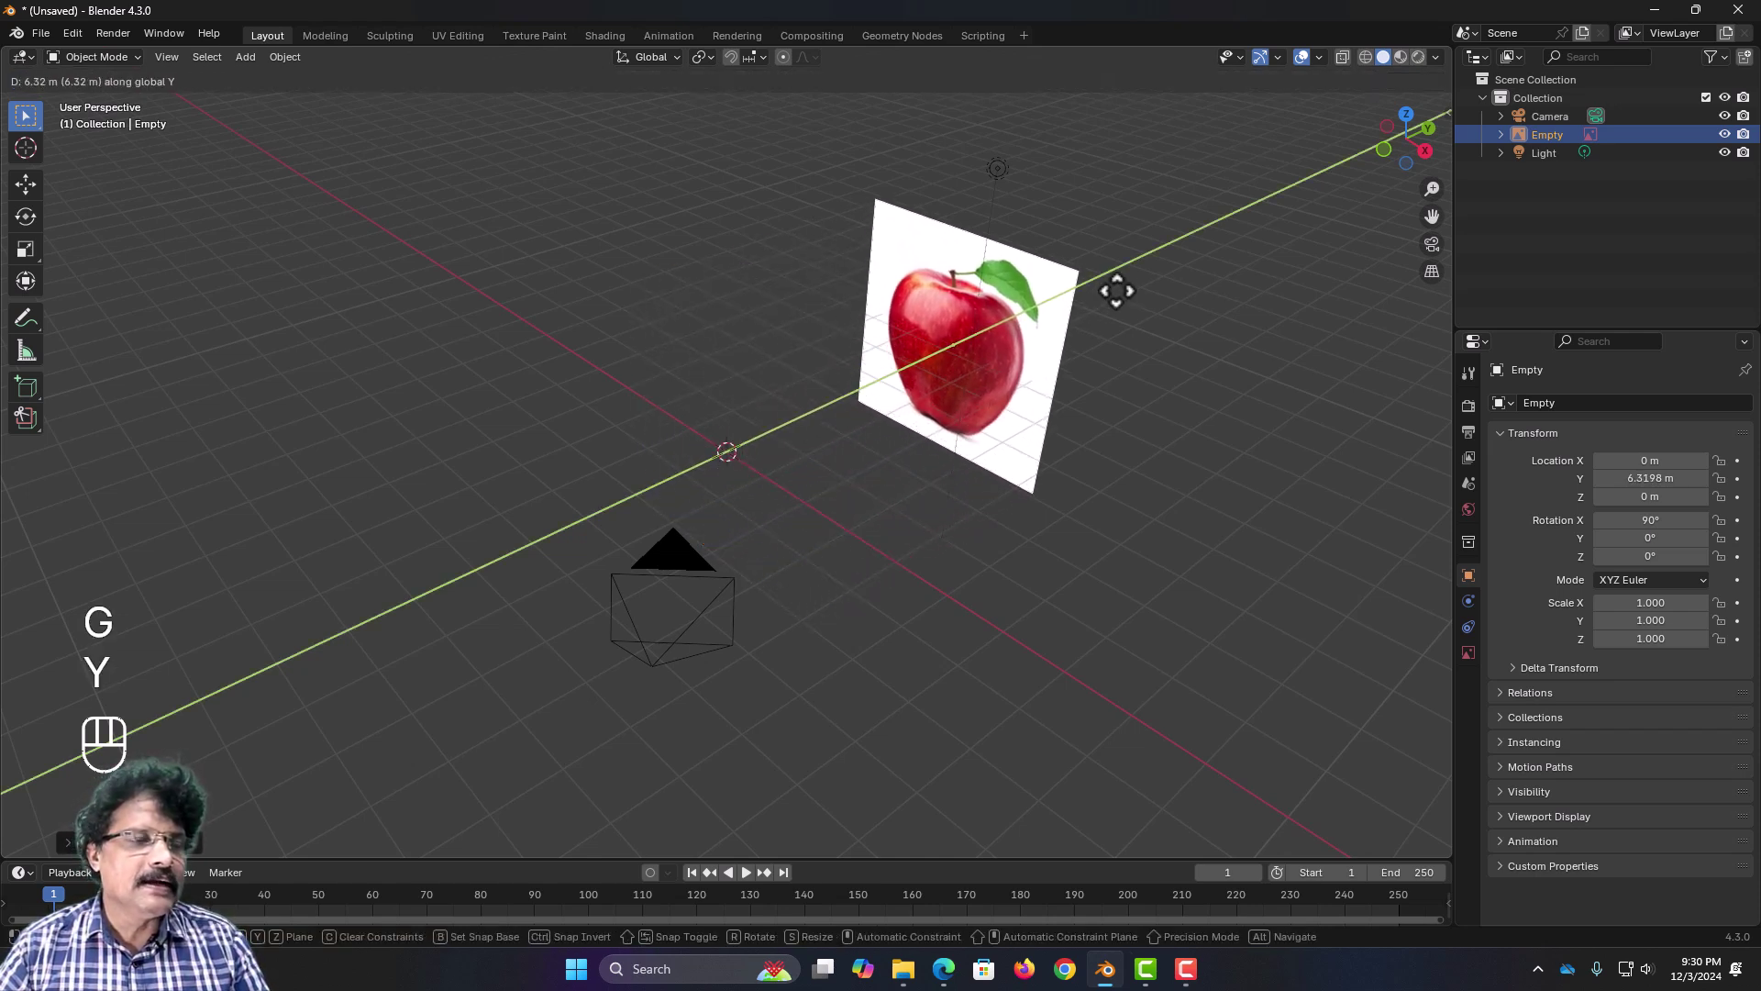
pyautogui.click(1115, 288)
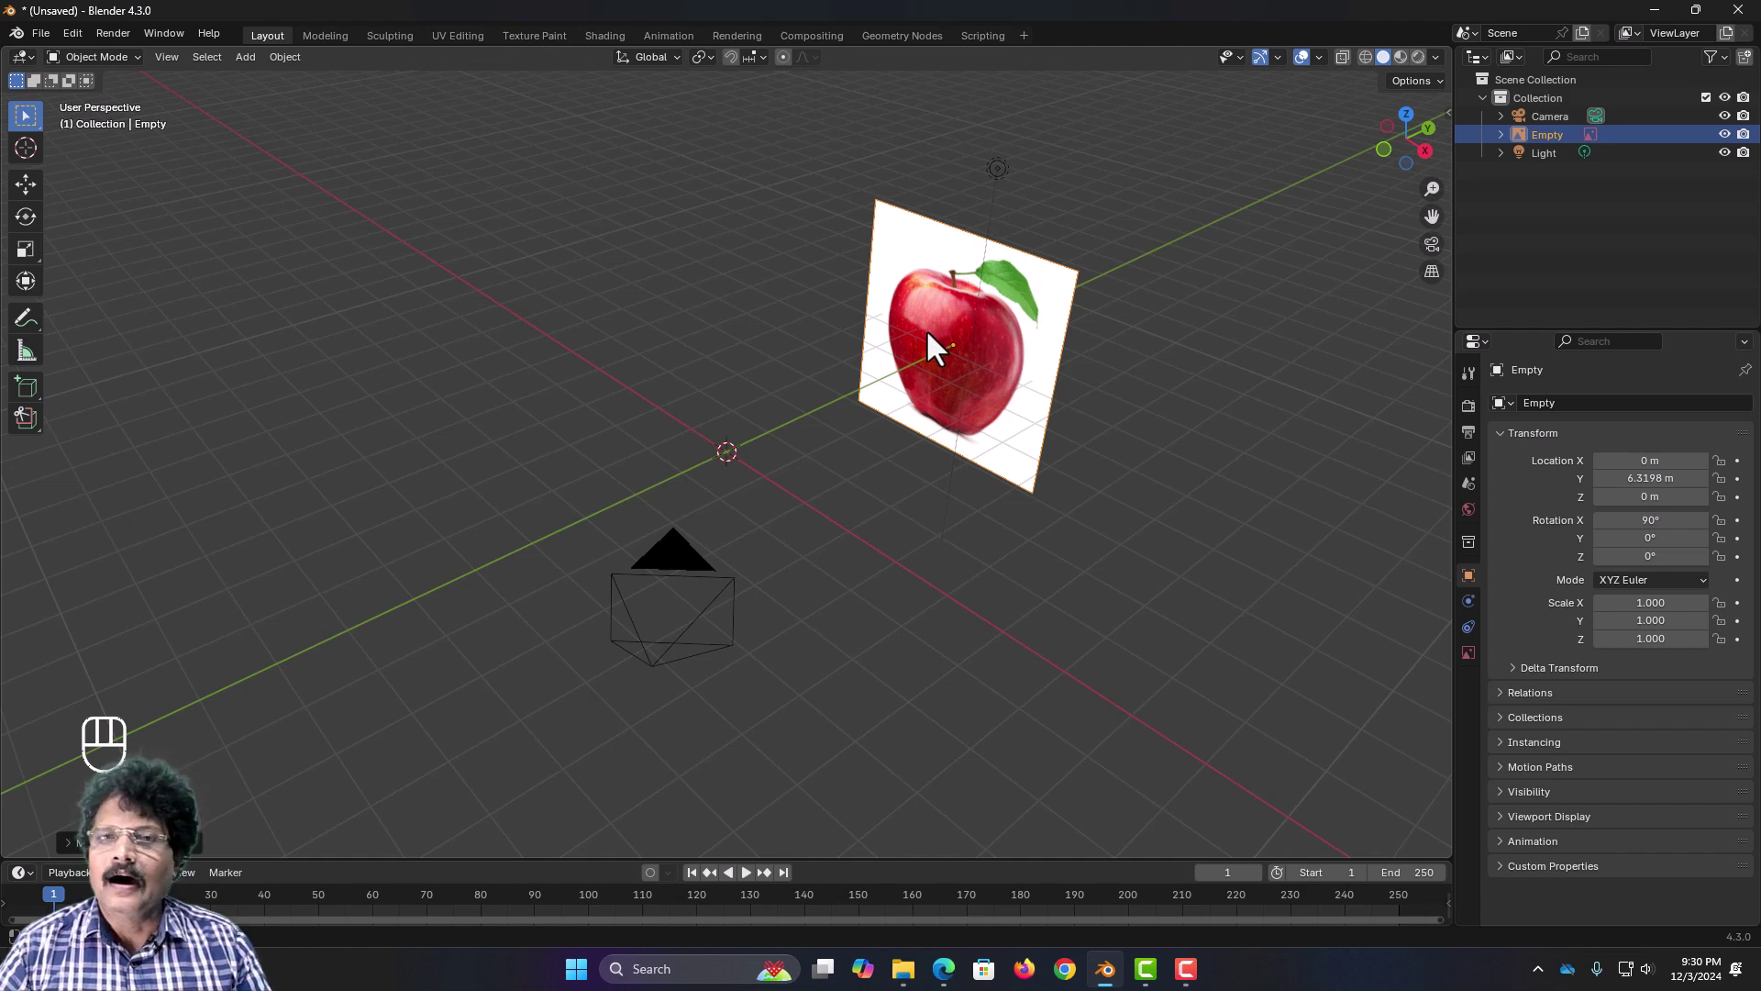
pyautogui.press('KP_1')
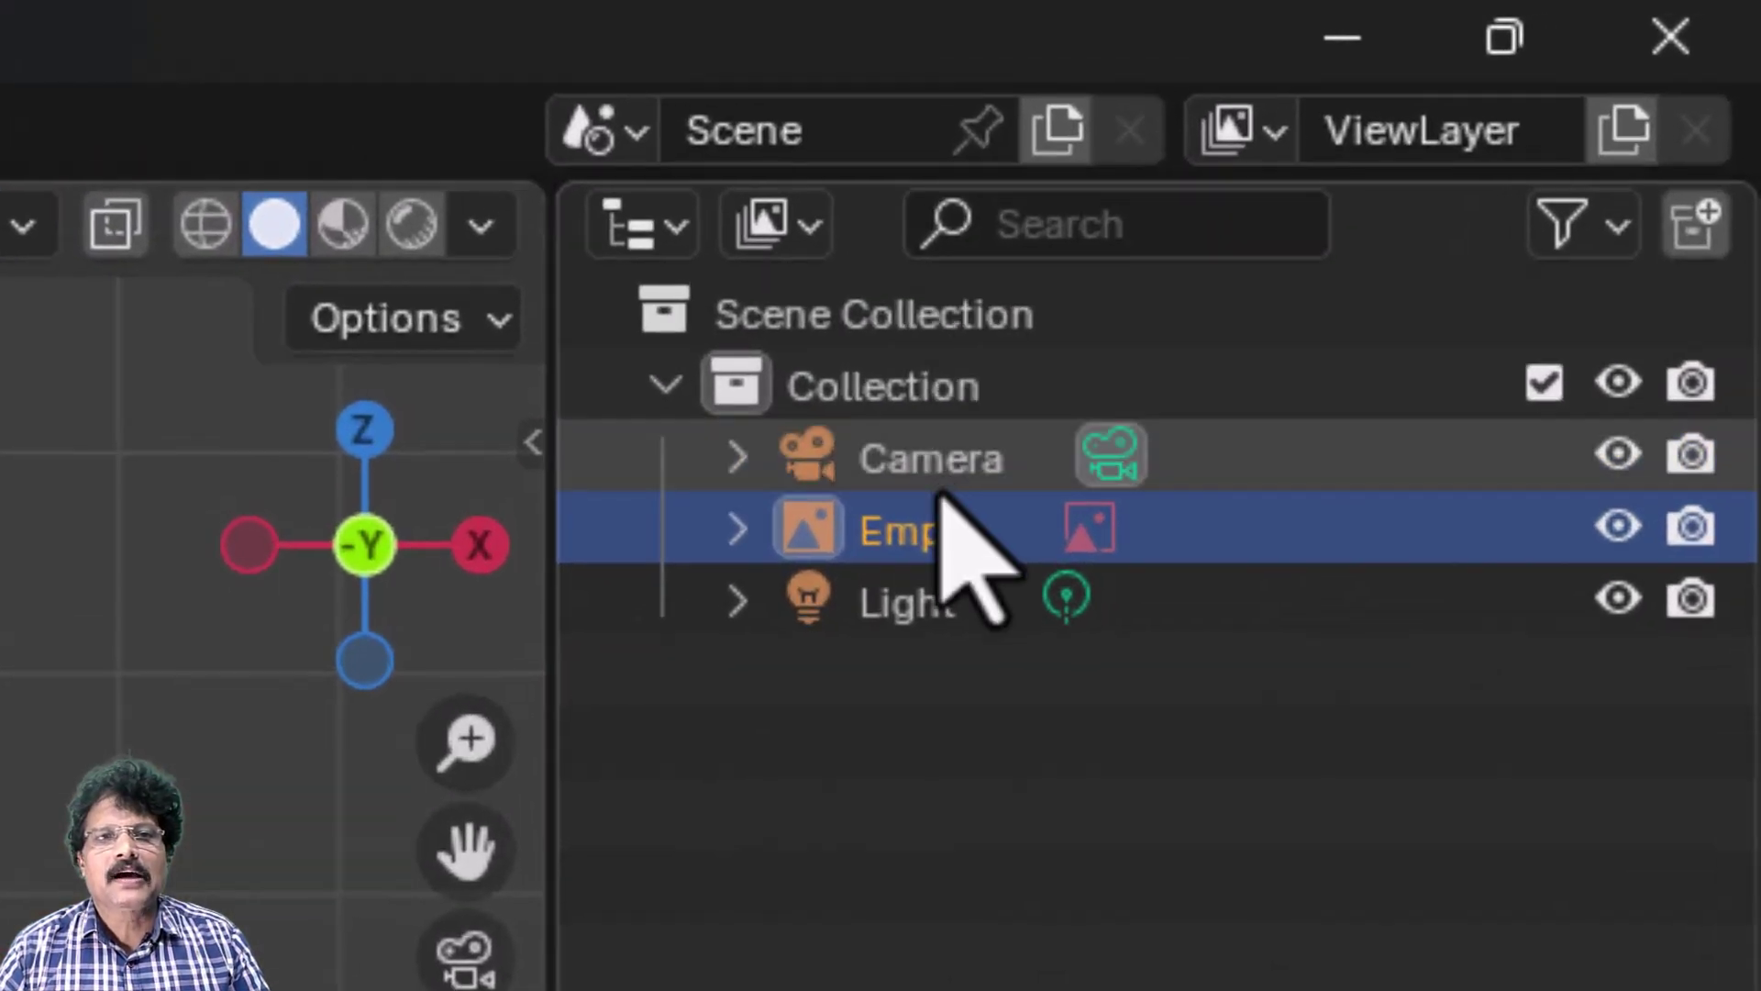
# Step: Rename the apple image's Empty object as referenceimage
pyautogui.doubleClick(925, 550)
pyautogui.write('re')
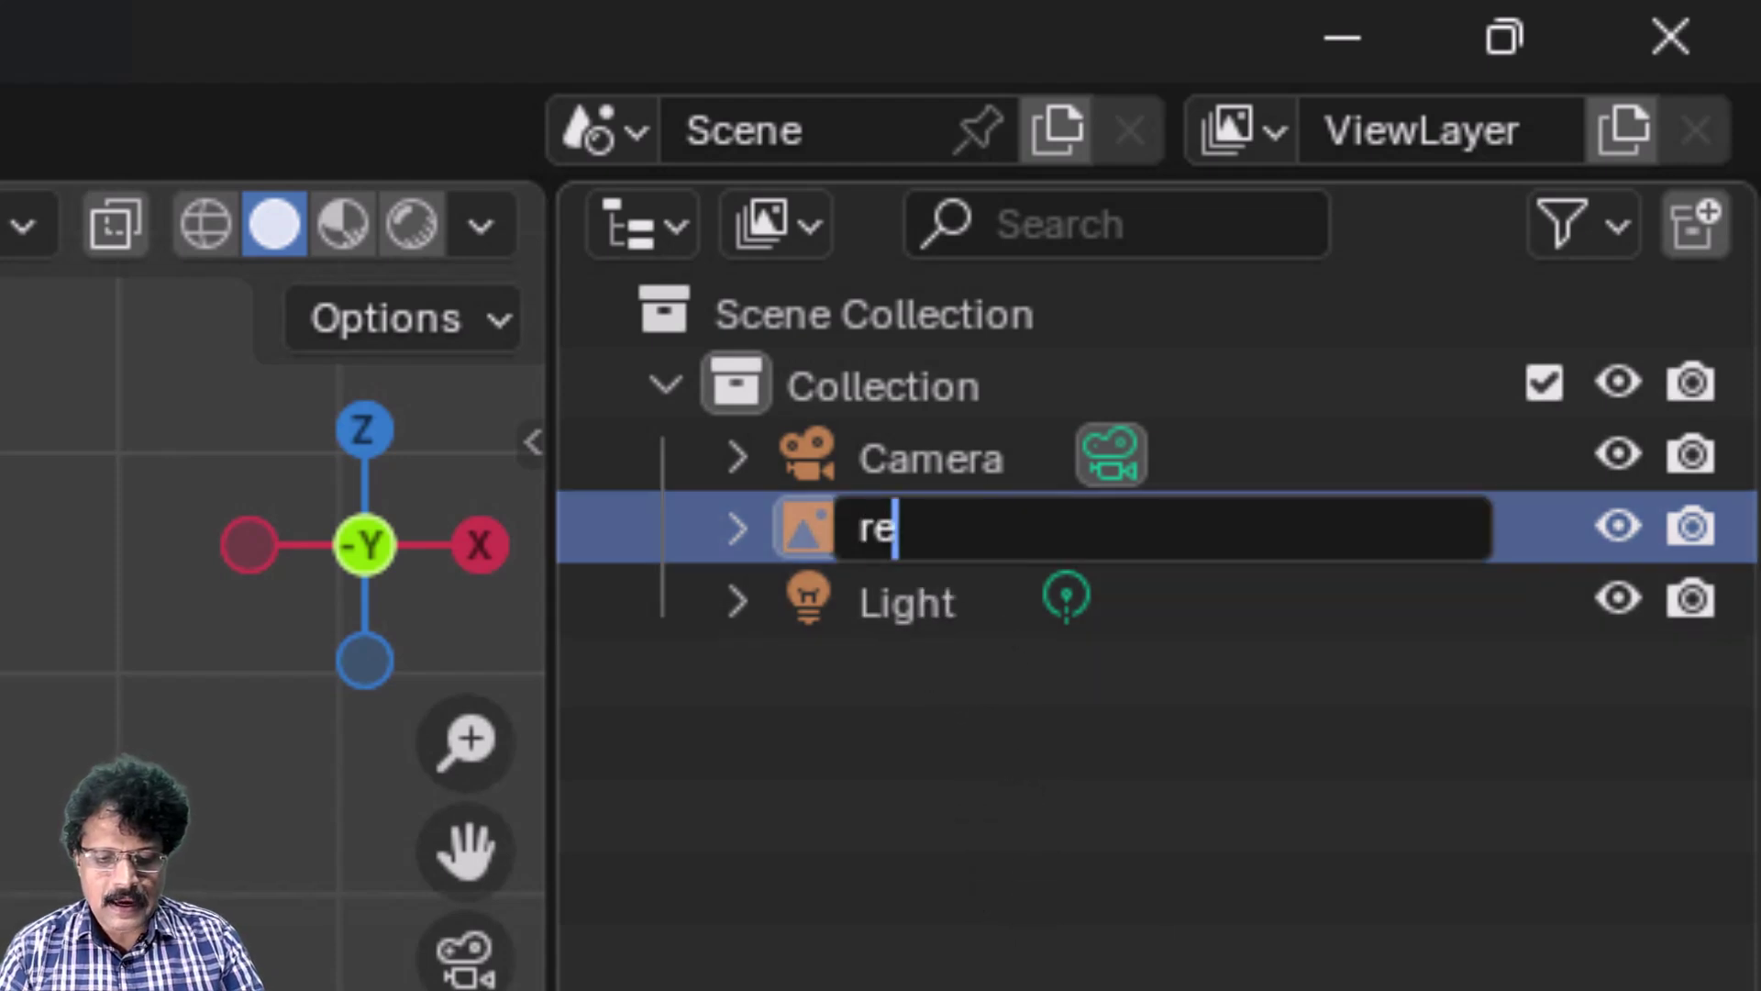
pyautogui.write('ferenceimage')
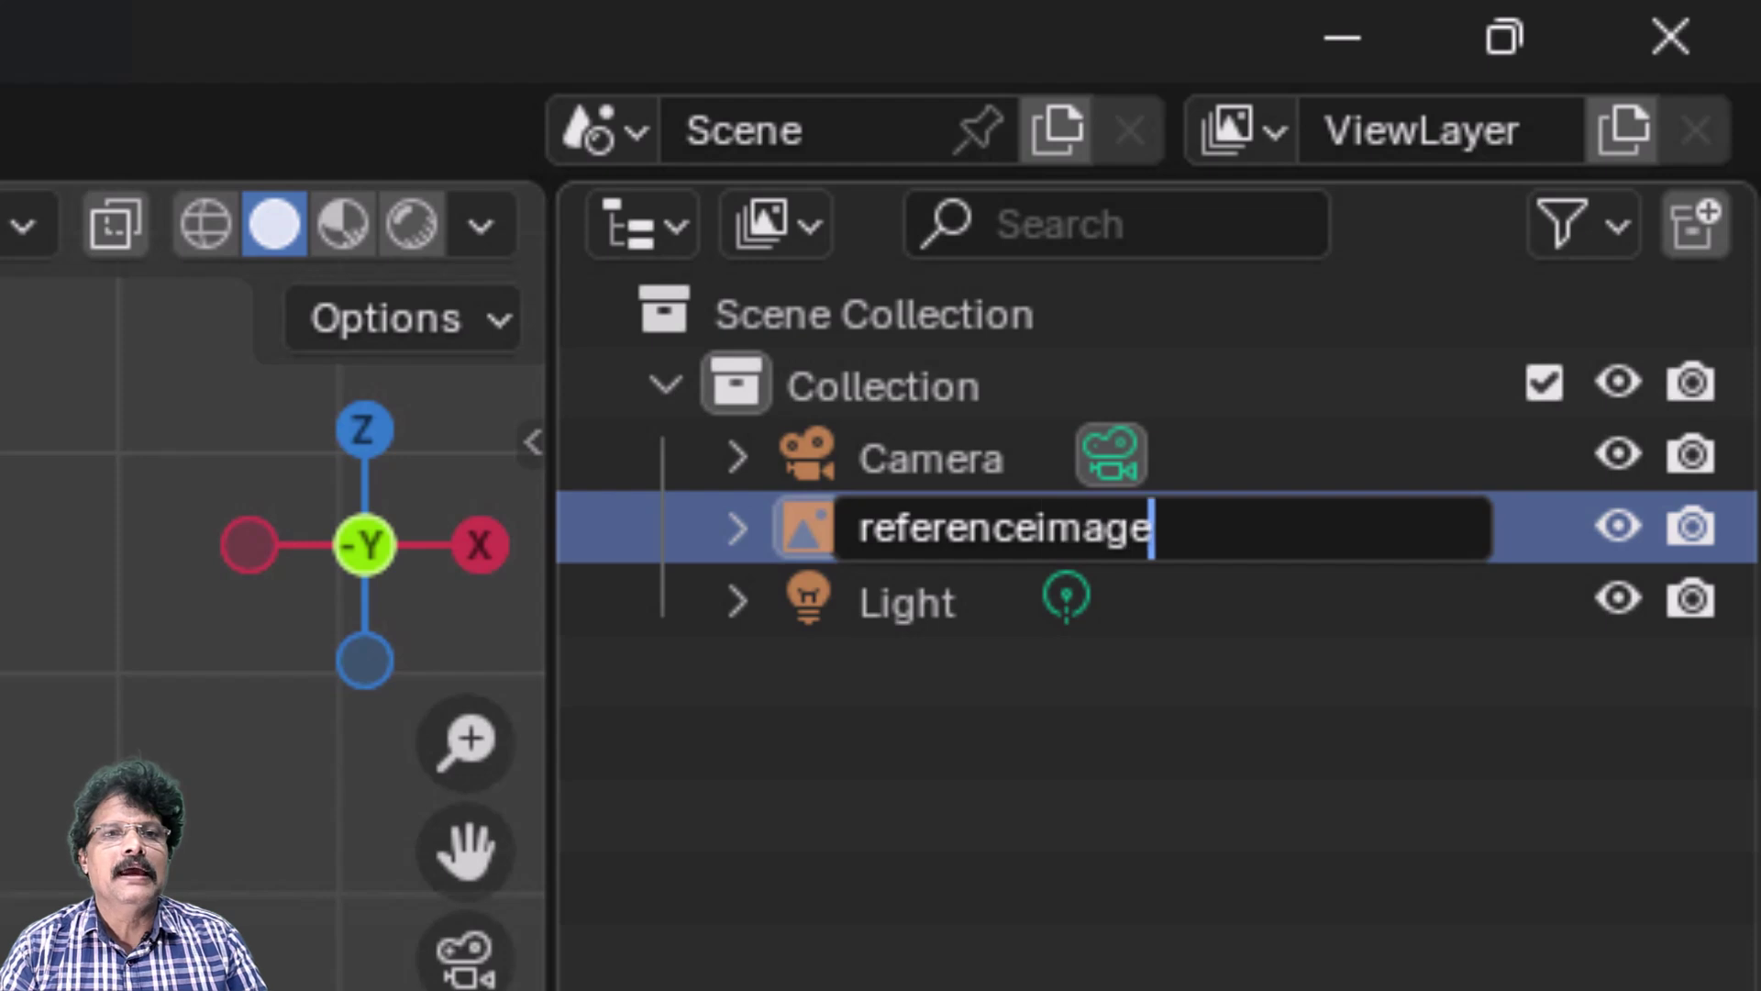
pyautogui.press('Return')
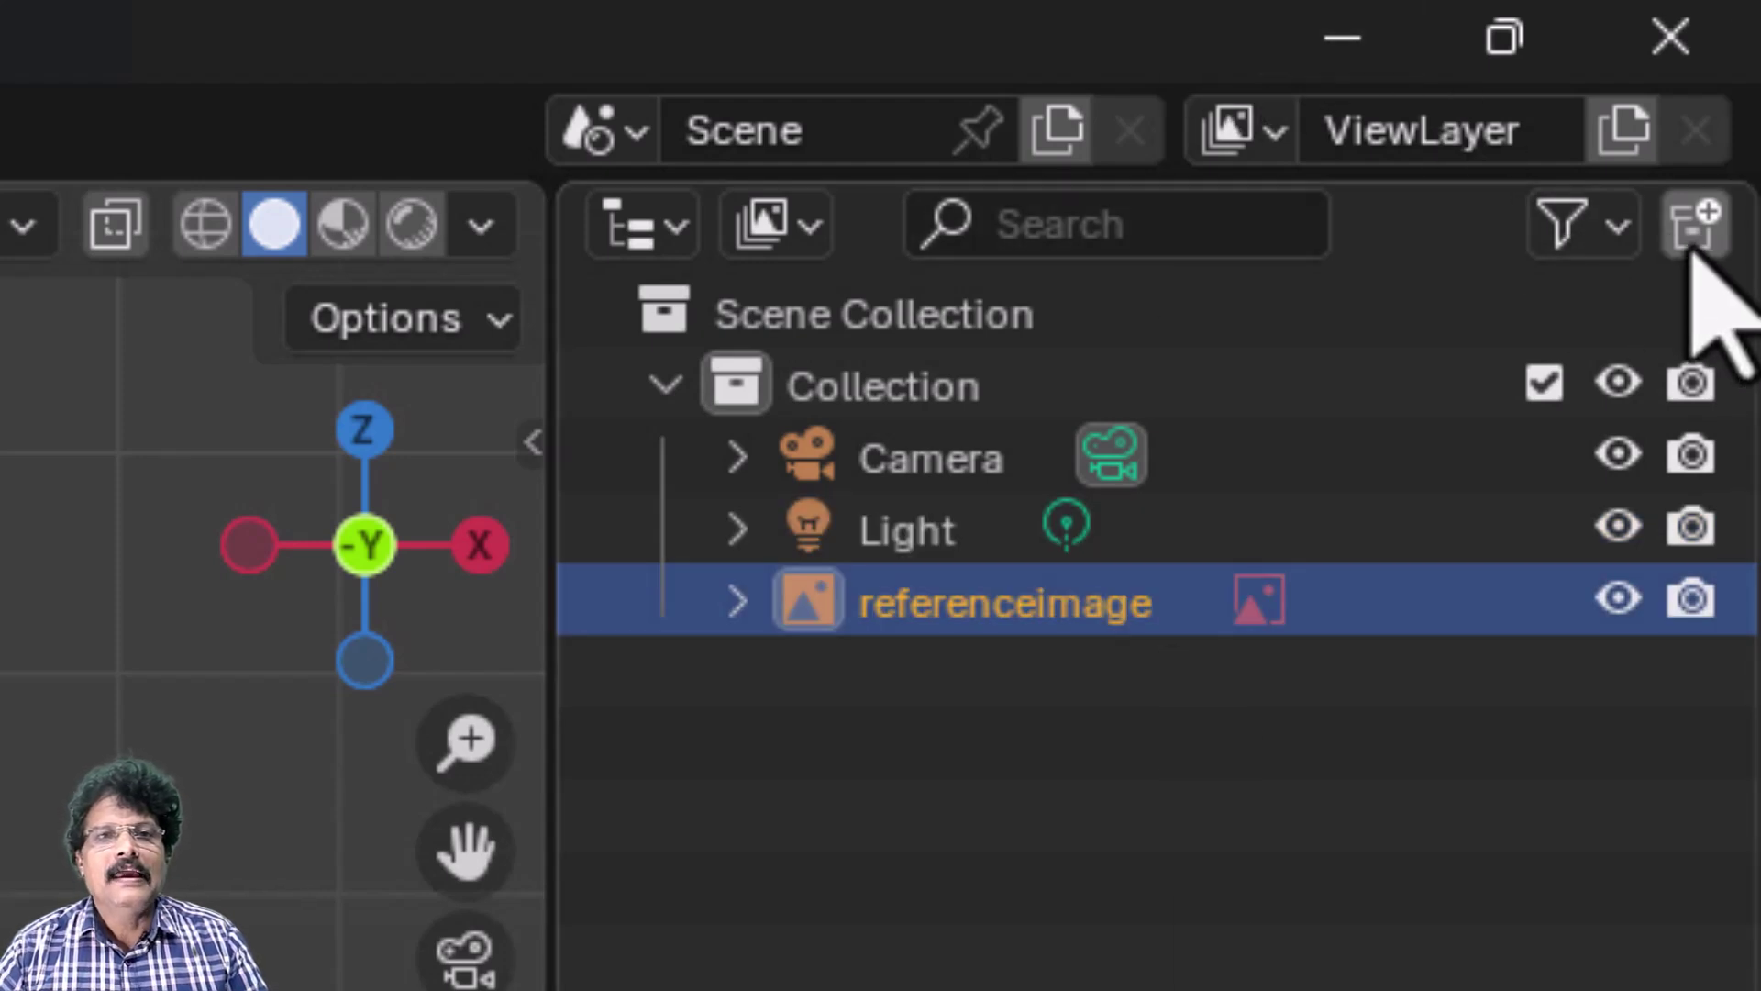
# Step: Show the selectability toggles in the Outliner and make referenceimage unselectable
pyautogui.click(1620, 226)
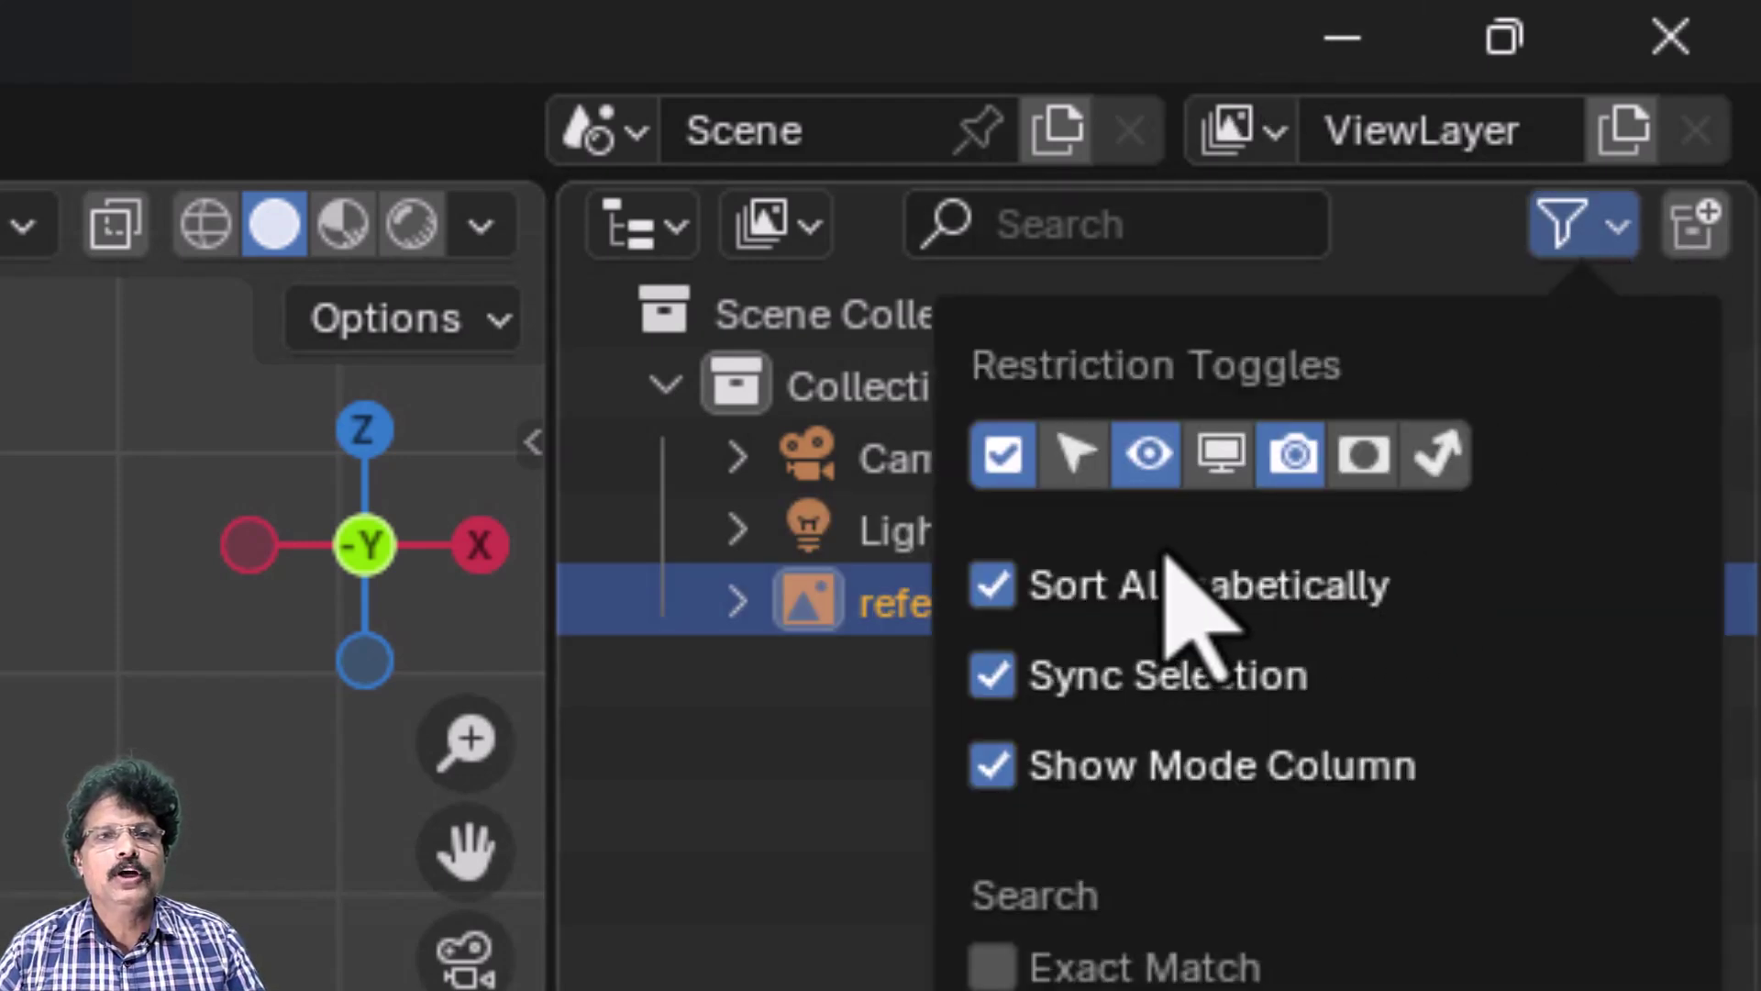
pyautogui.click(1073, 449)
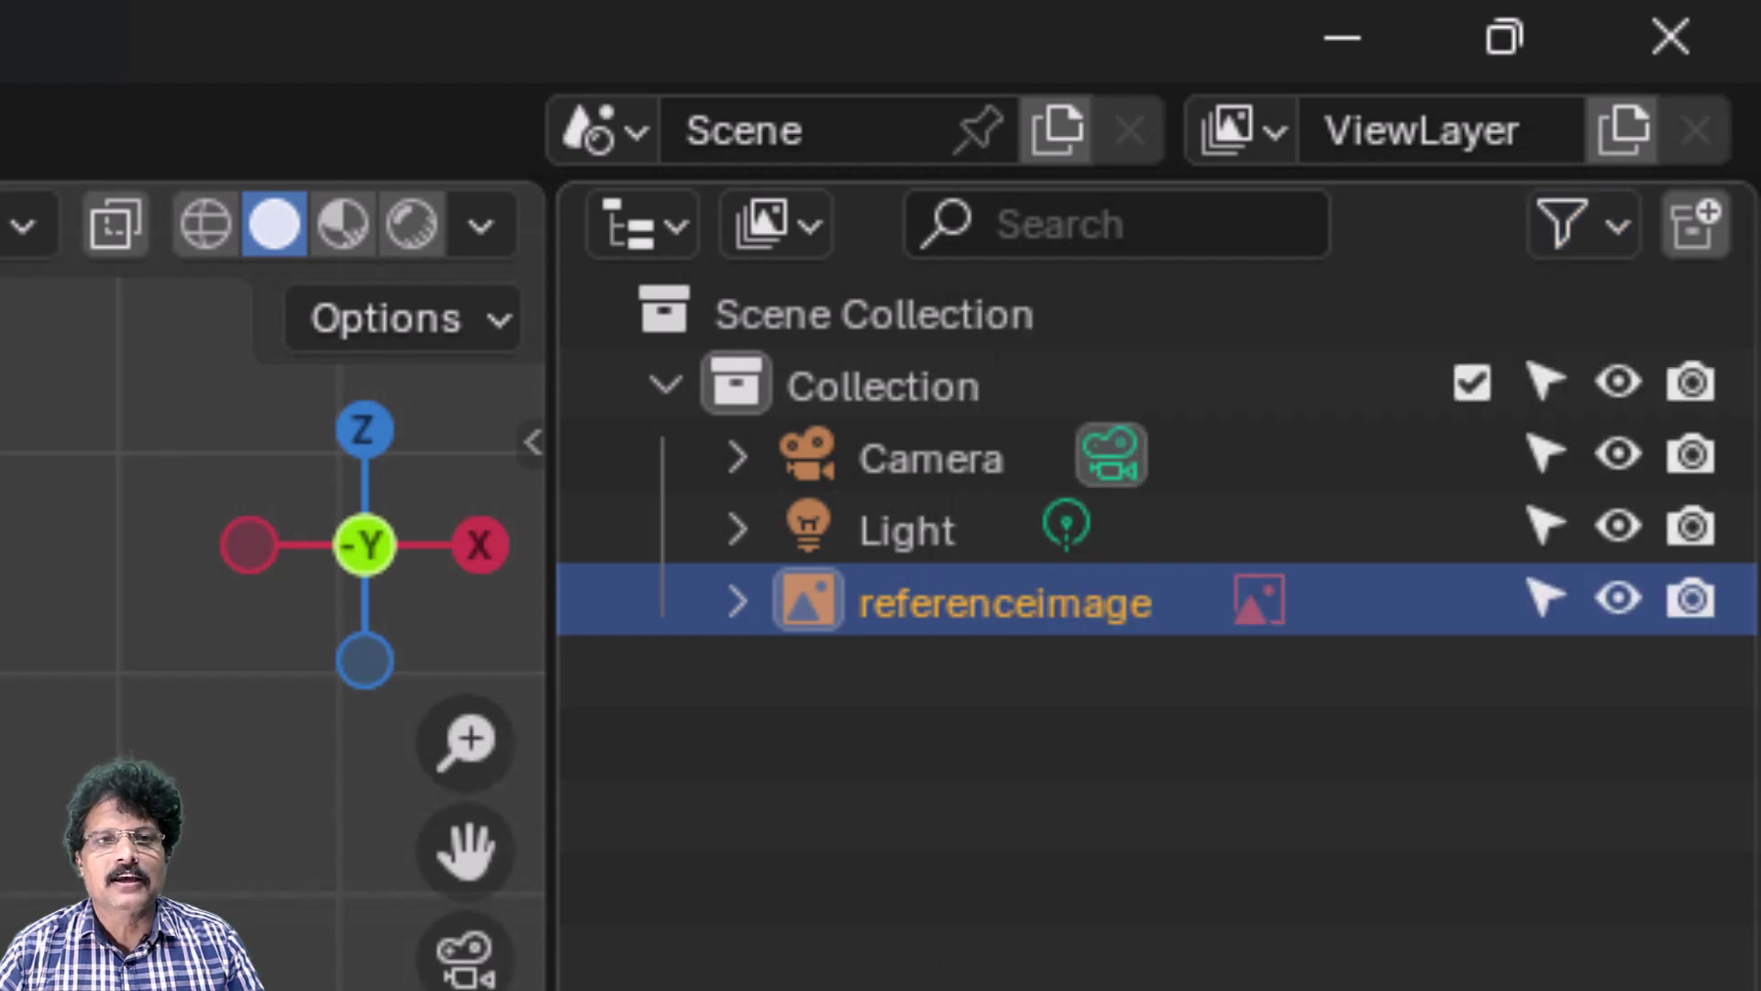
pyautogui.click(1547, 602)
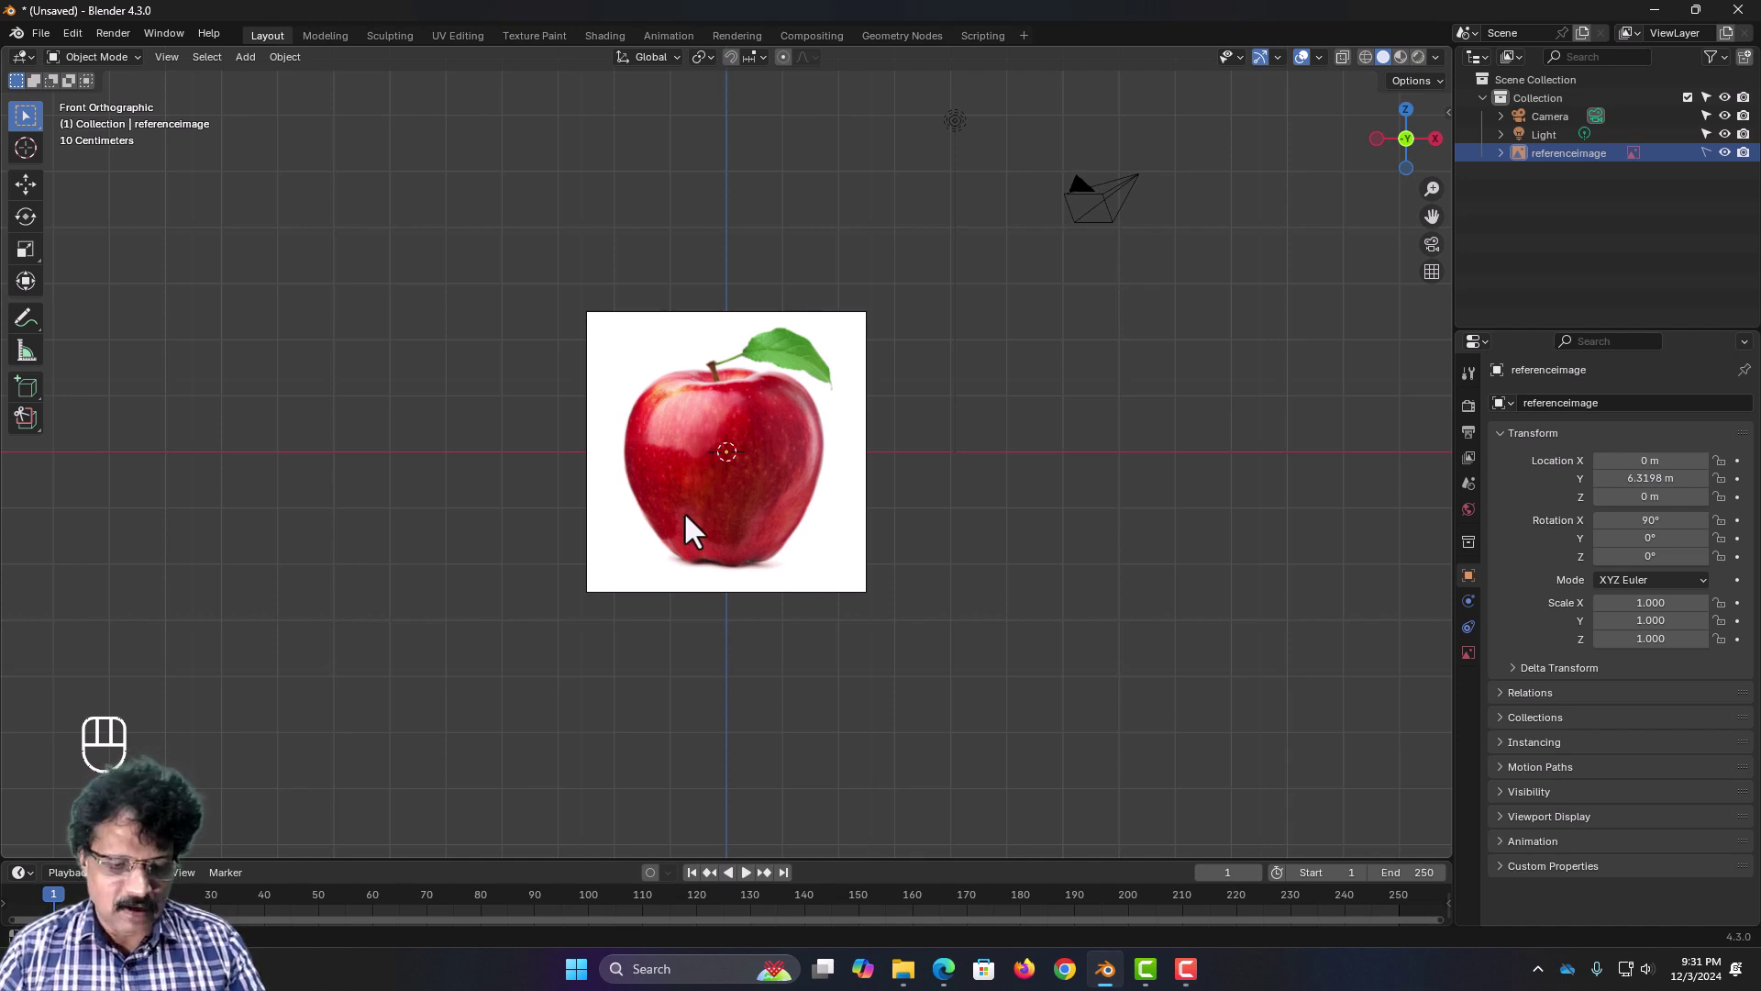
# Step: Add a UV sphere mesh at the world origin in front of the apple reference image
pyautogui.hotkey('shift', 'a')
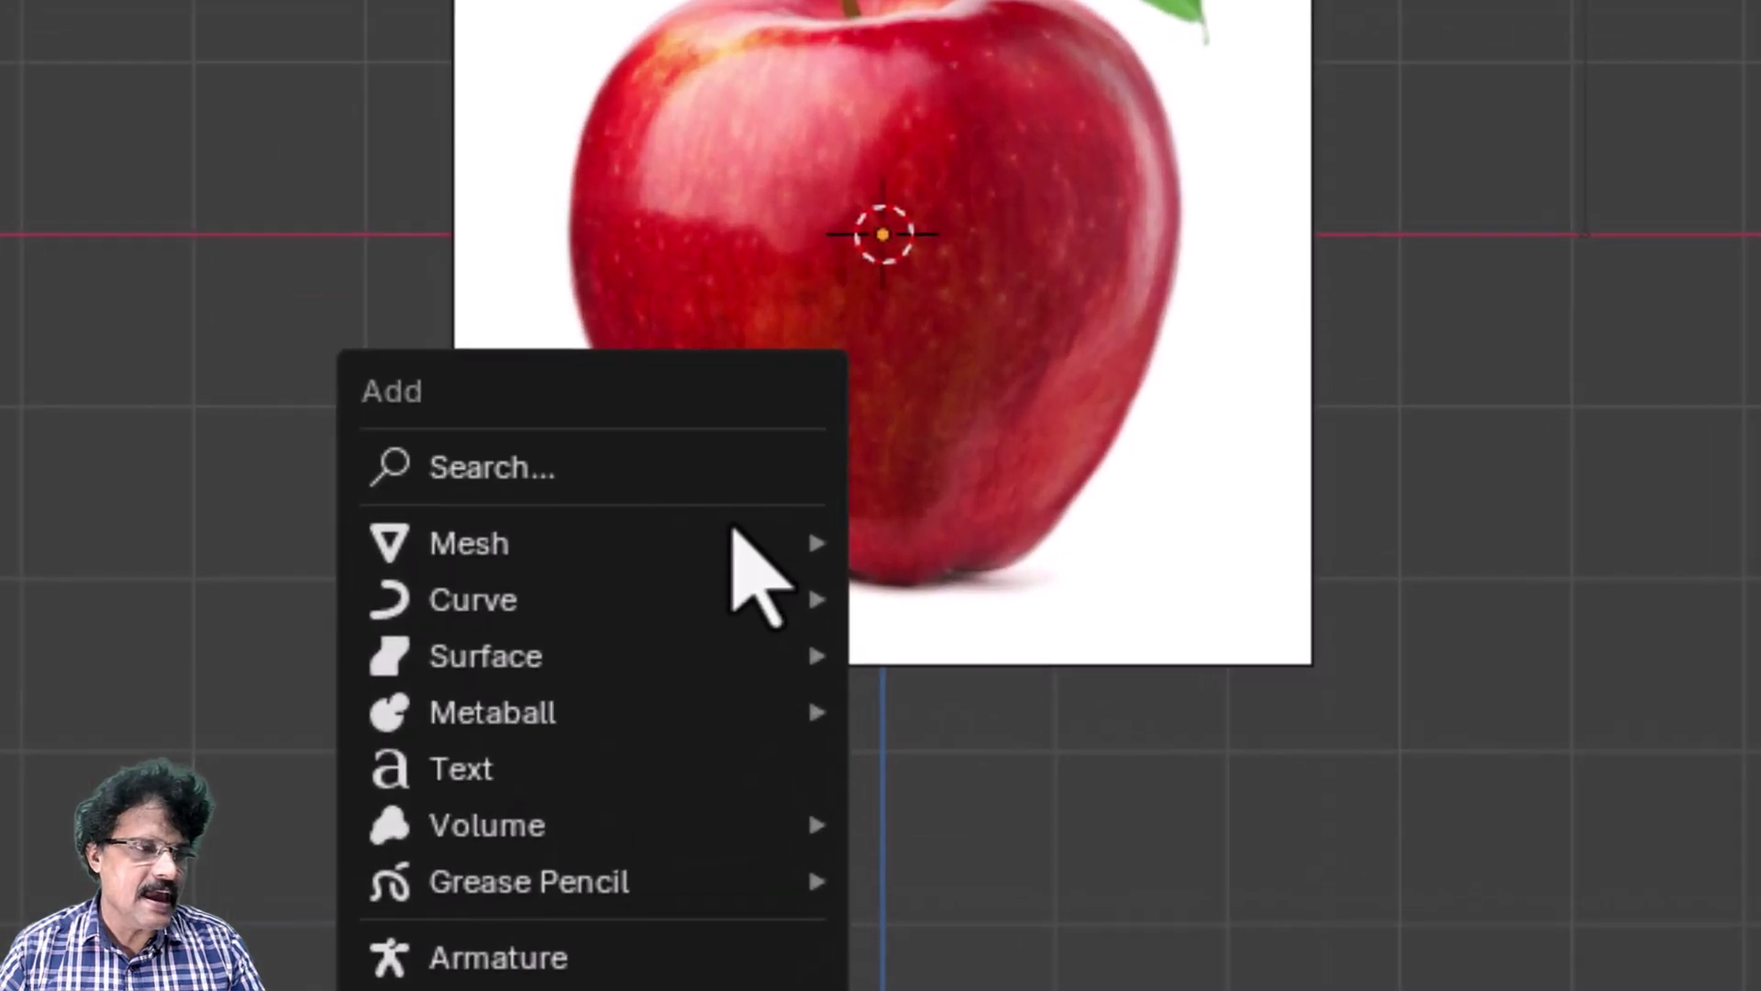
pyautogui.moveTo(736, 542)
pyautogui.click(1048, 720)
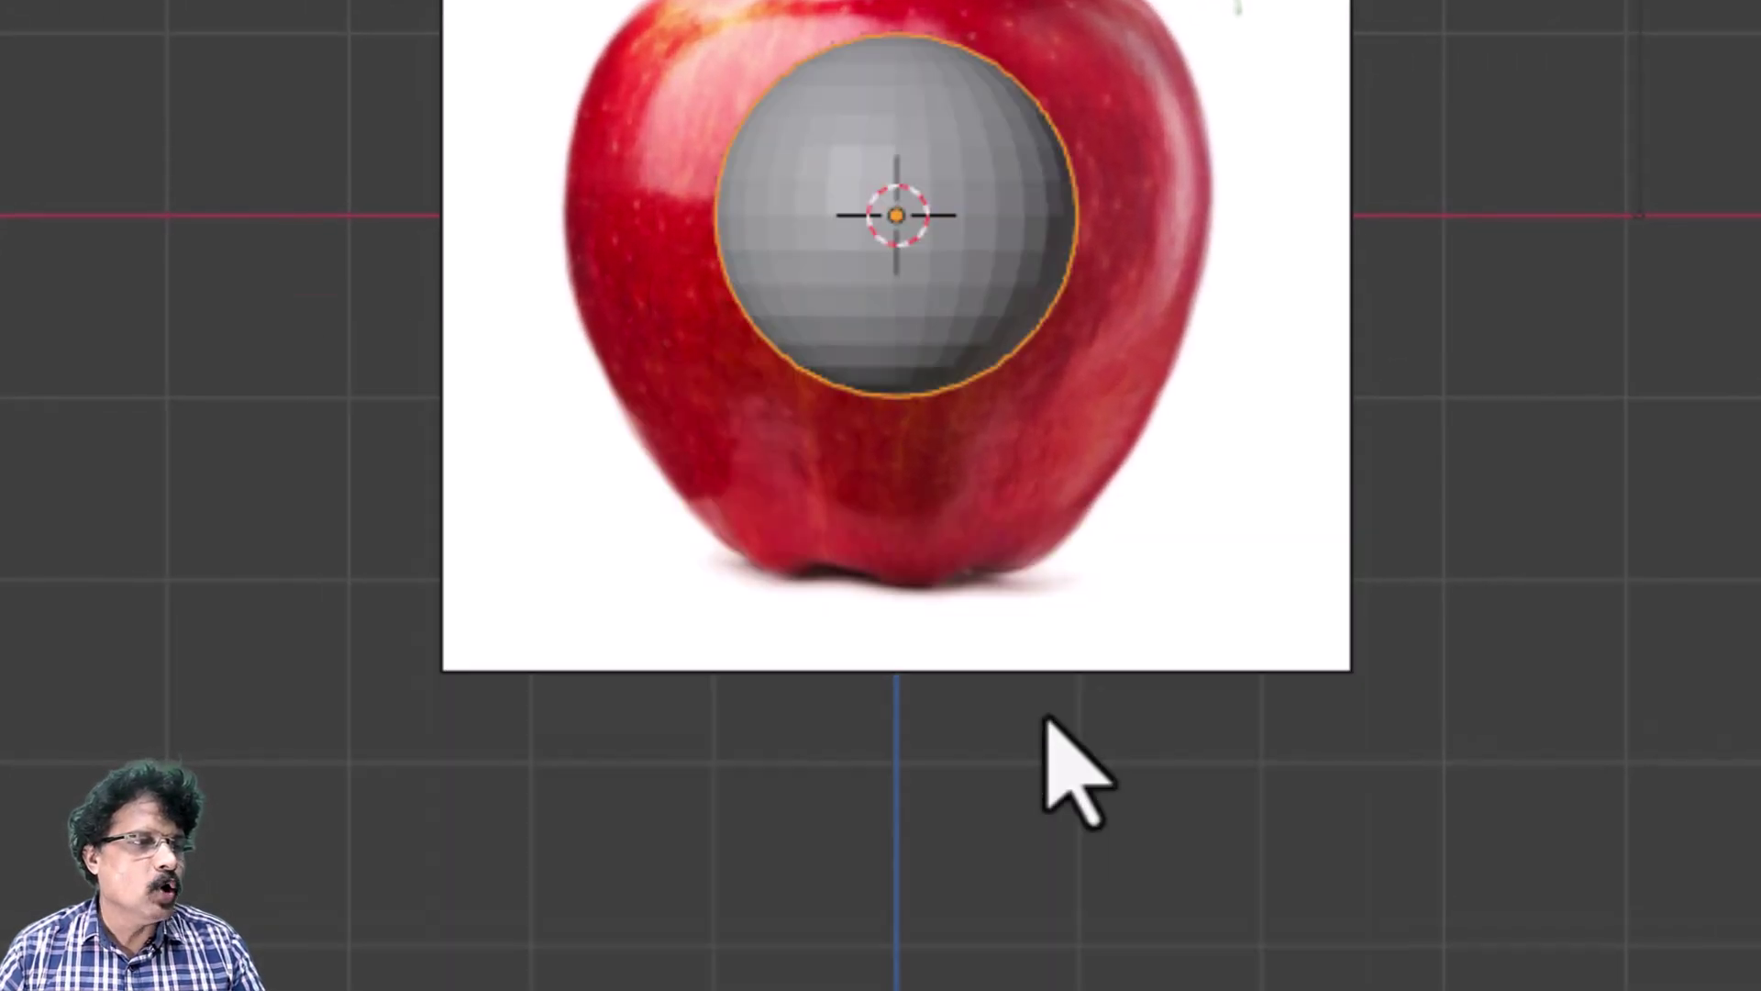
pyautogui.scroll(5, 1046, 771)
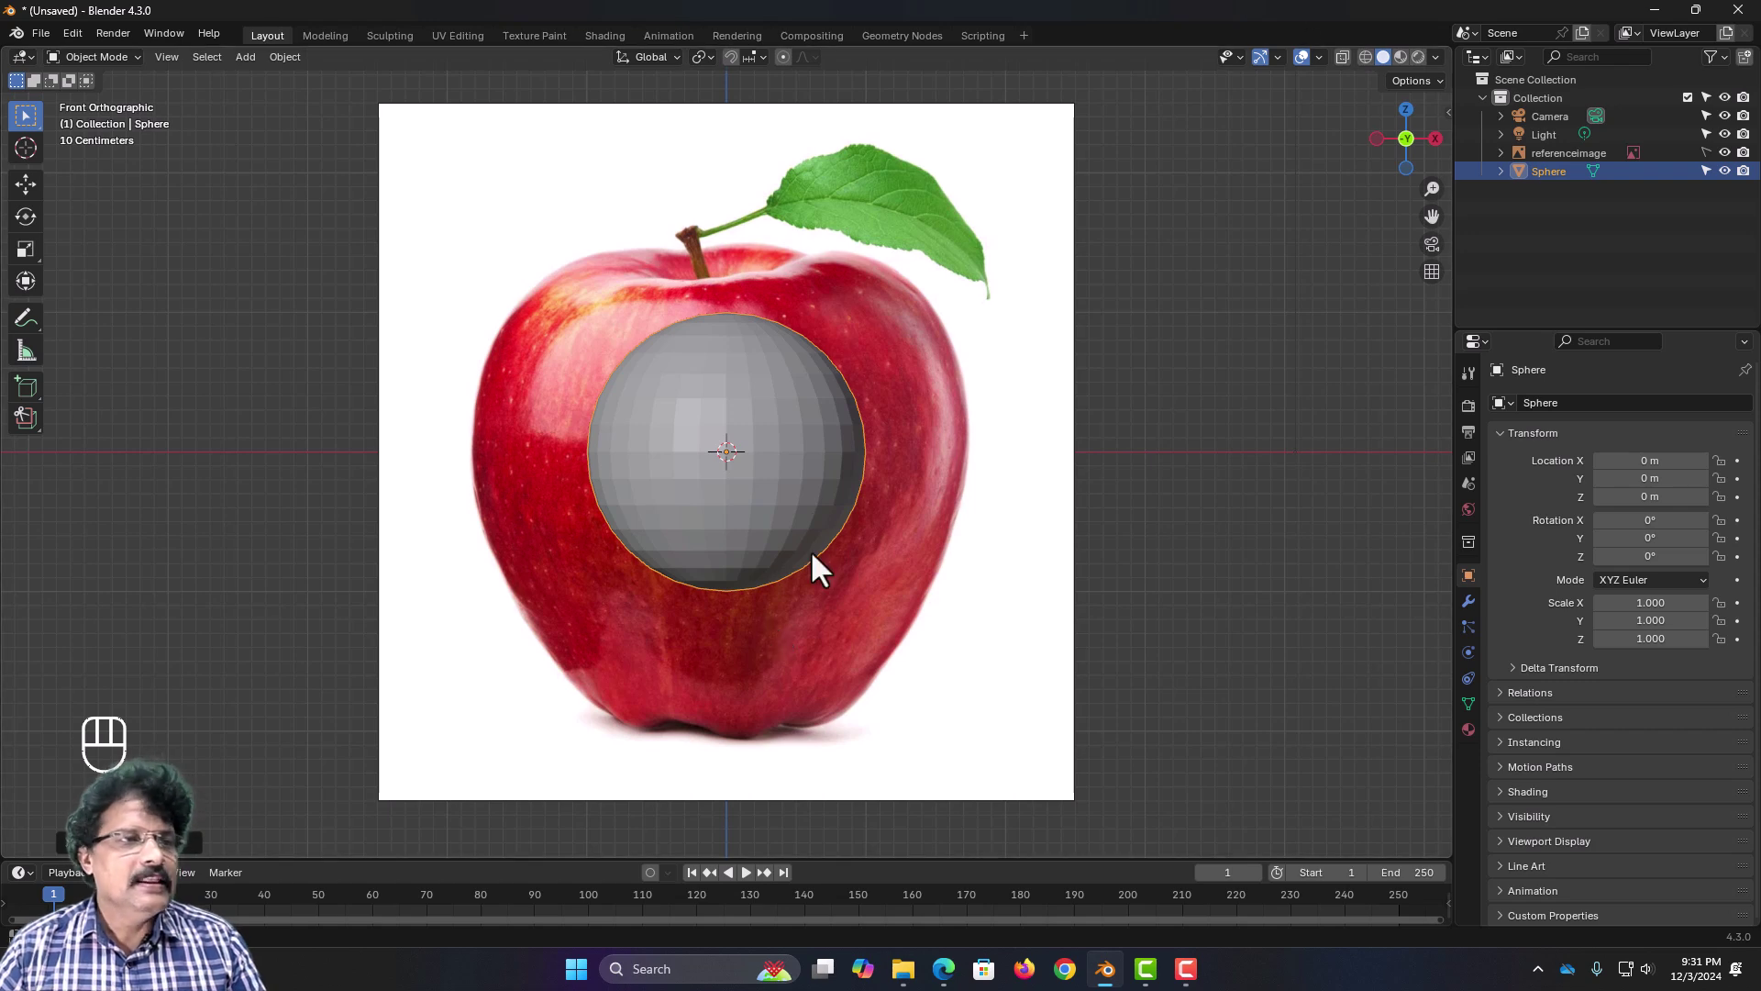
# Step: Switch the viewport shading to Wireframe so the apple reference shows through the sphere
pyautogui.press('z')
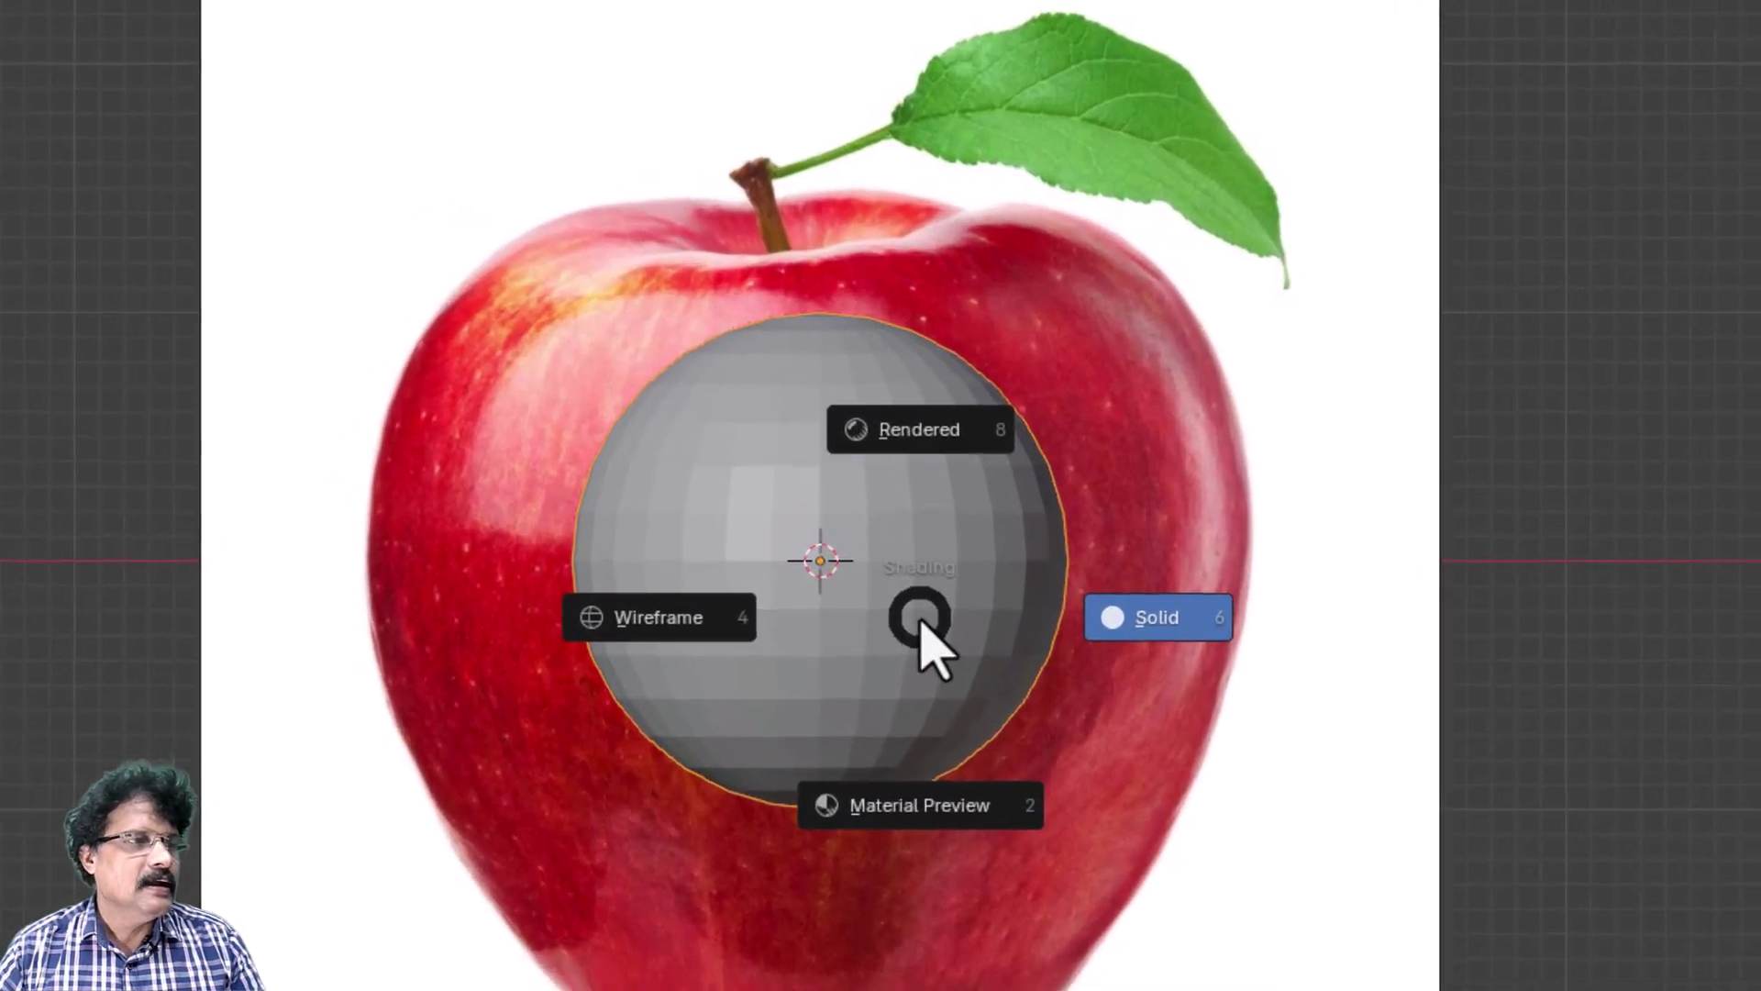
pyautogui.click(659, 647)
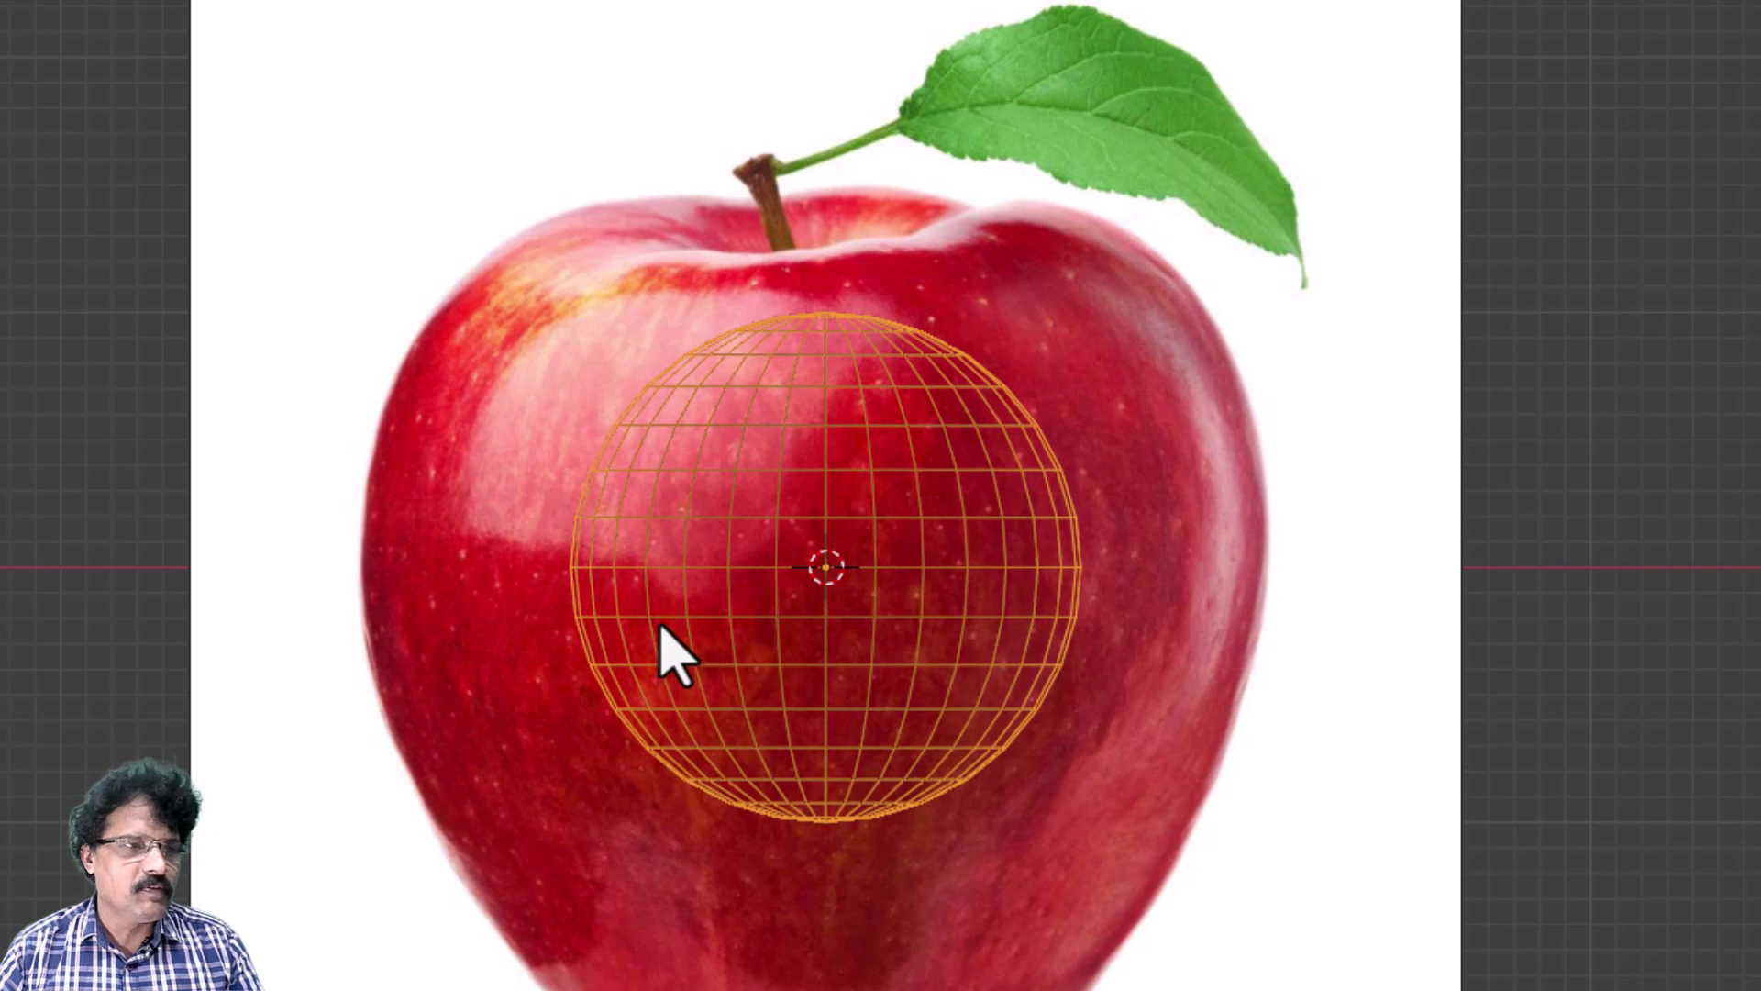
pyautogui.scroll(3, 1170, 738)
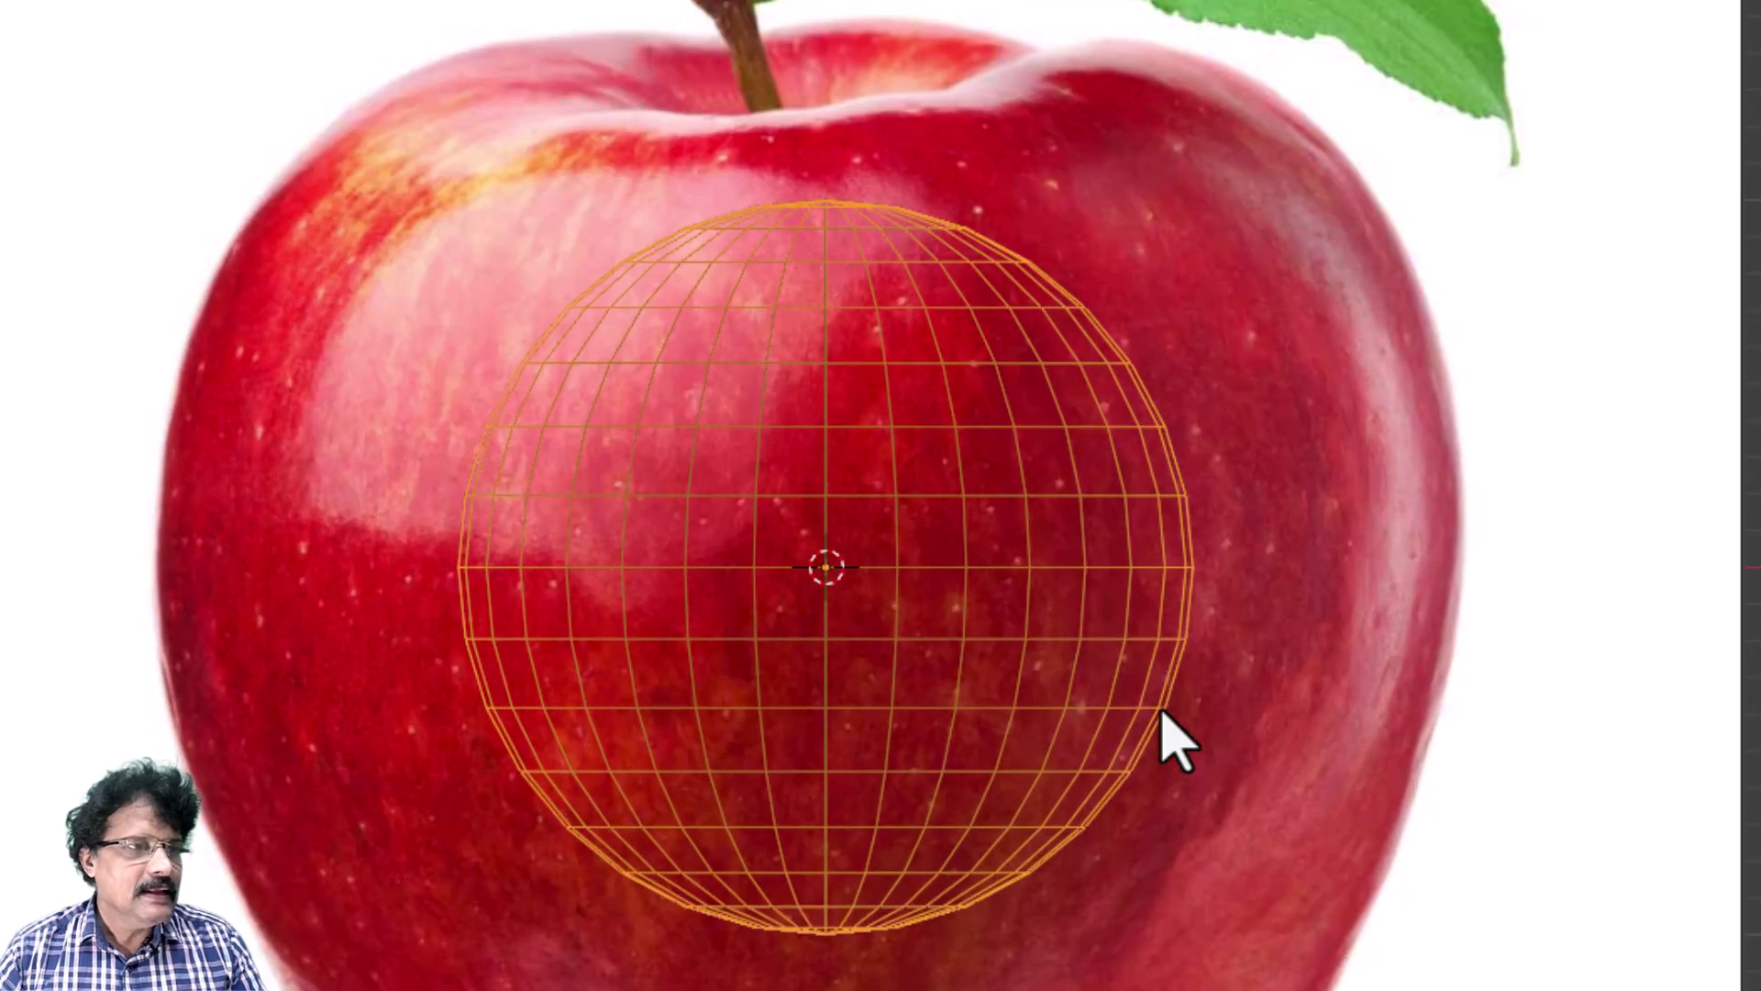
# Step: Scale the sphere up to about 1.735 so its width roughly matches the apple in the reference image
pyautogui.scroll(-3, 1179, 736)
pyautogui.press('s')
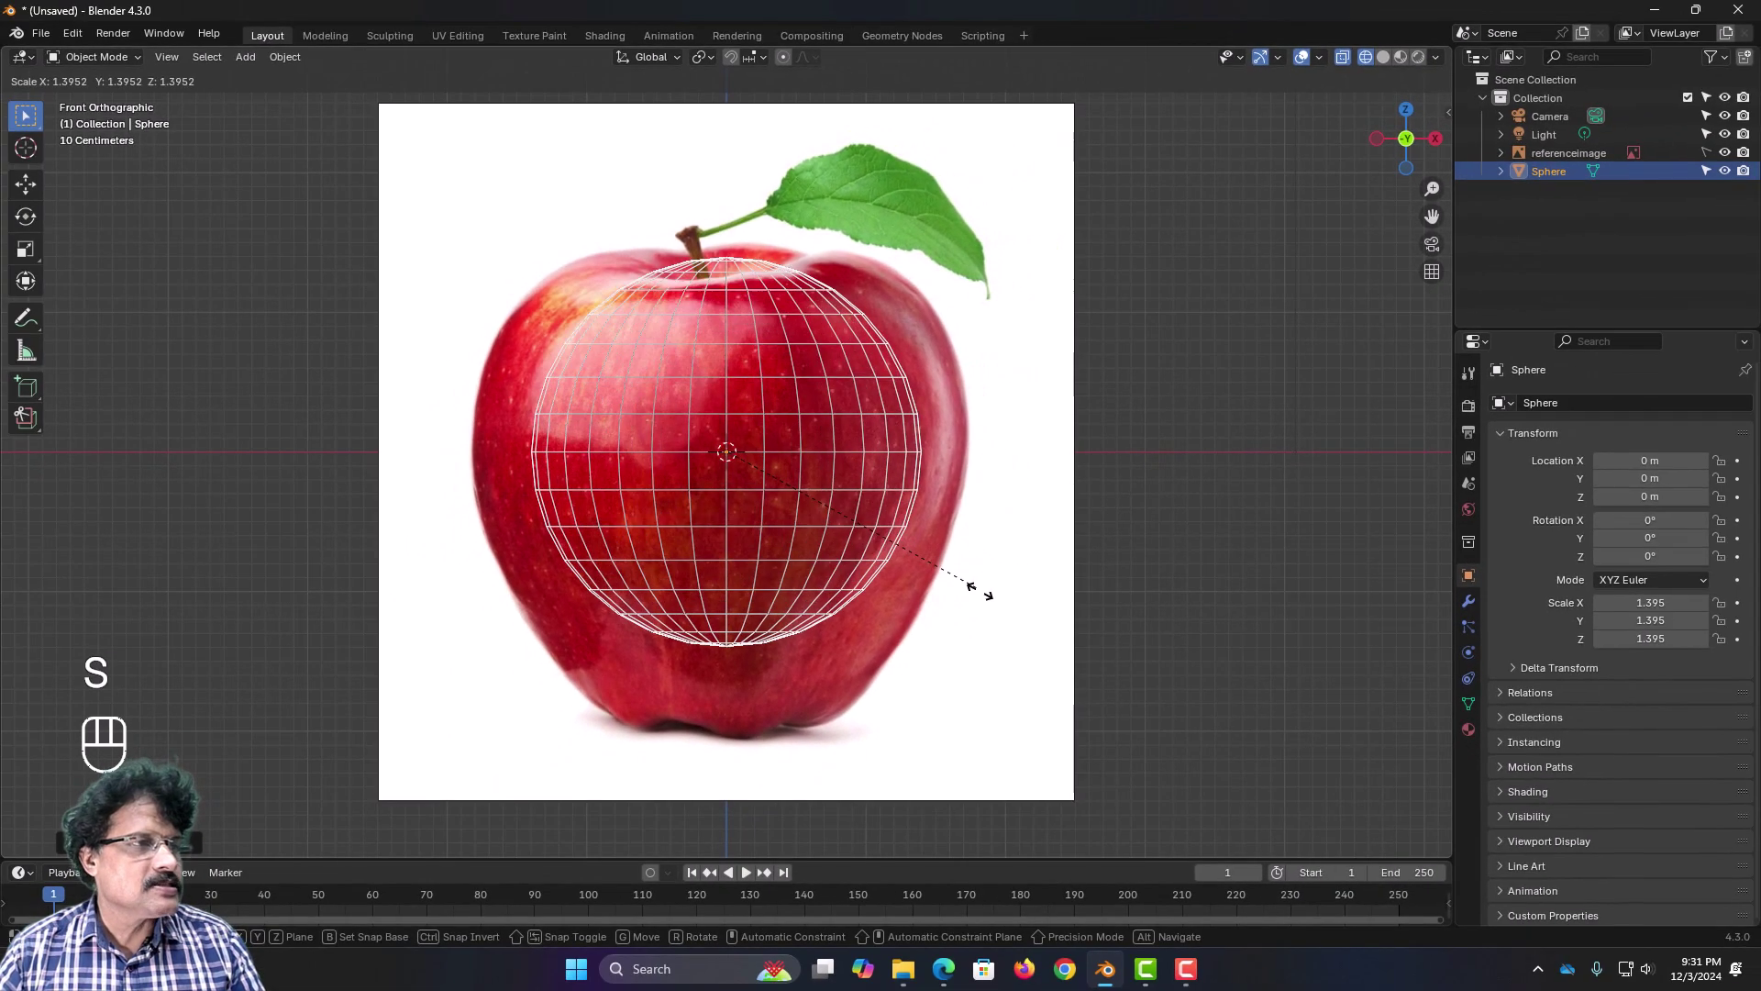
pyautogui.click(1017, 655)
# Step: Move the sphere about -0.276 m along Z and about -0.039 m along X to align it with the apple body
pyautogui.press('g')
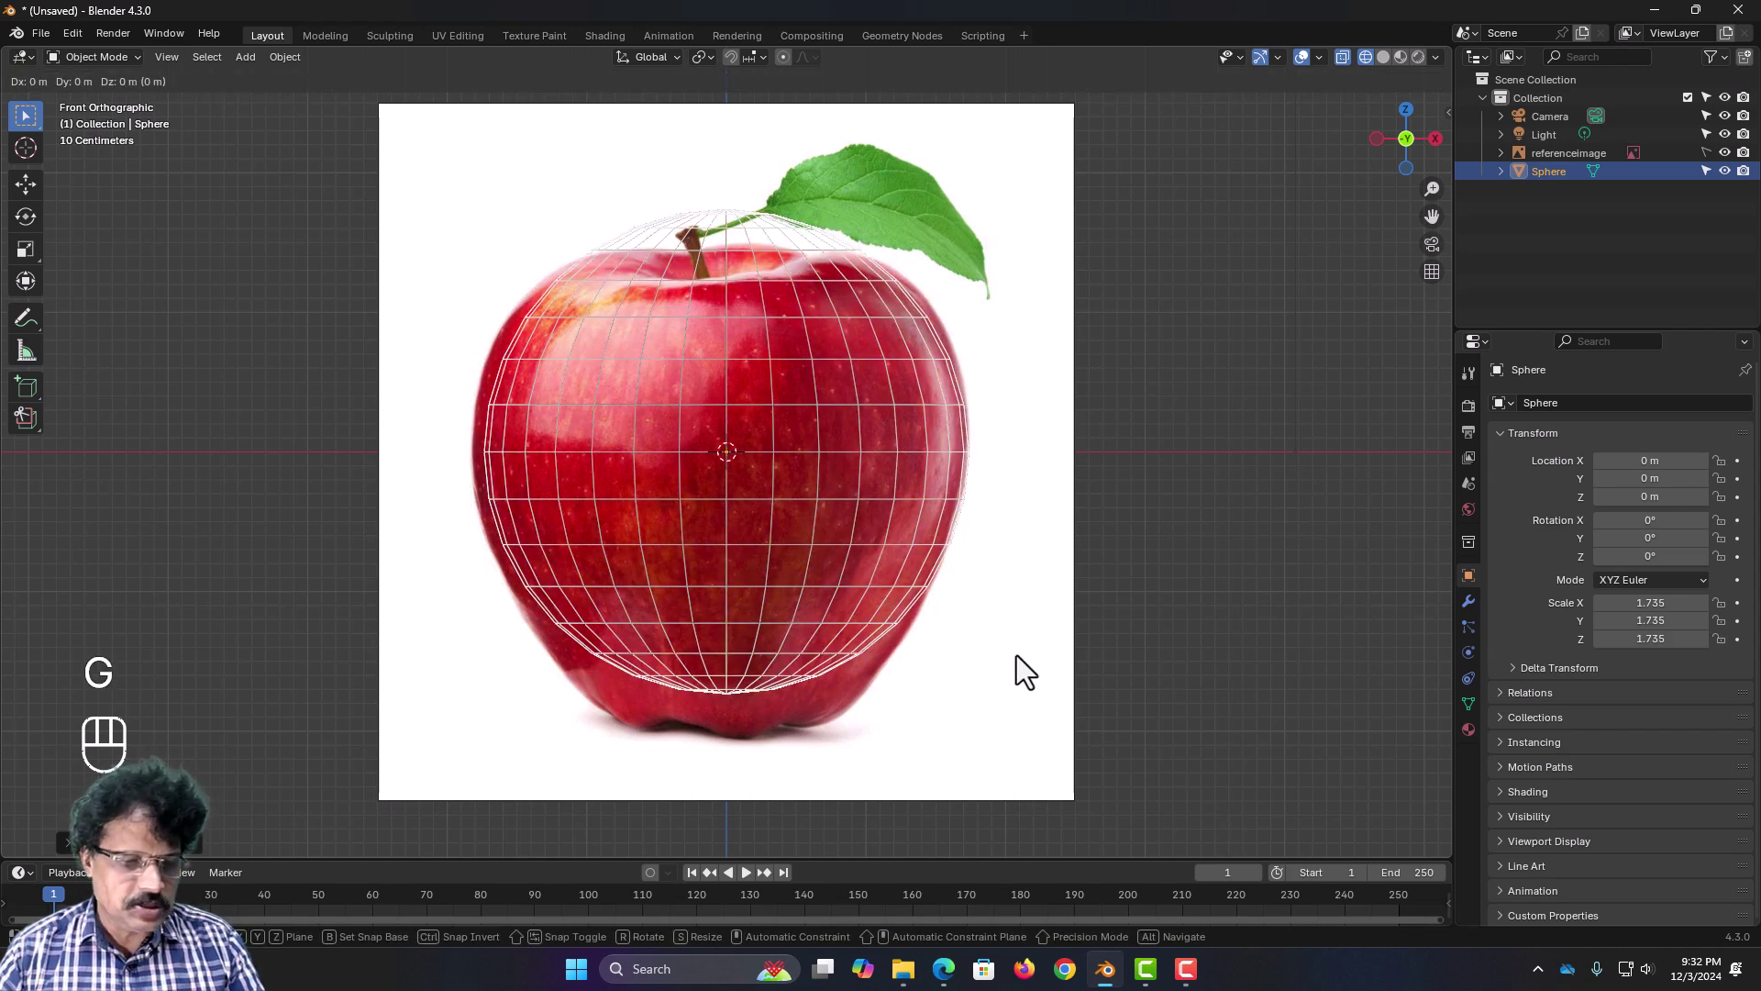
pyautogui.press('z')
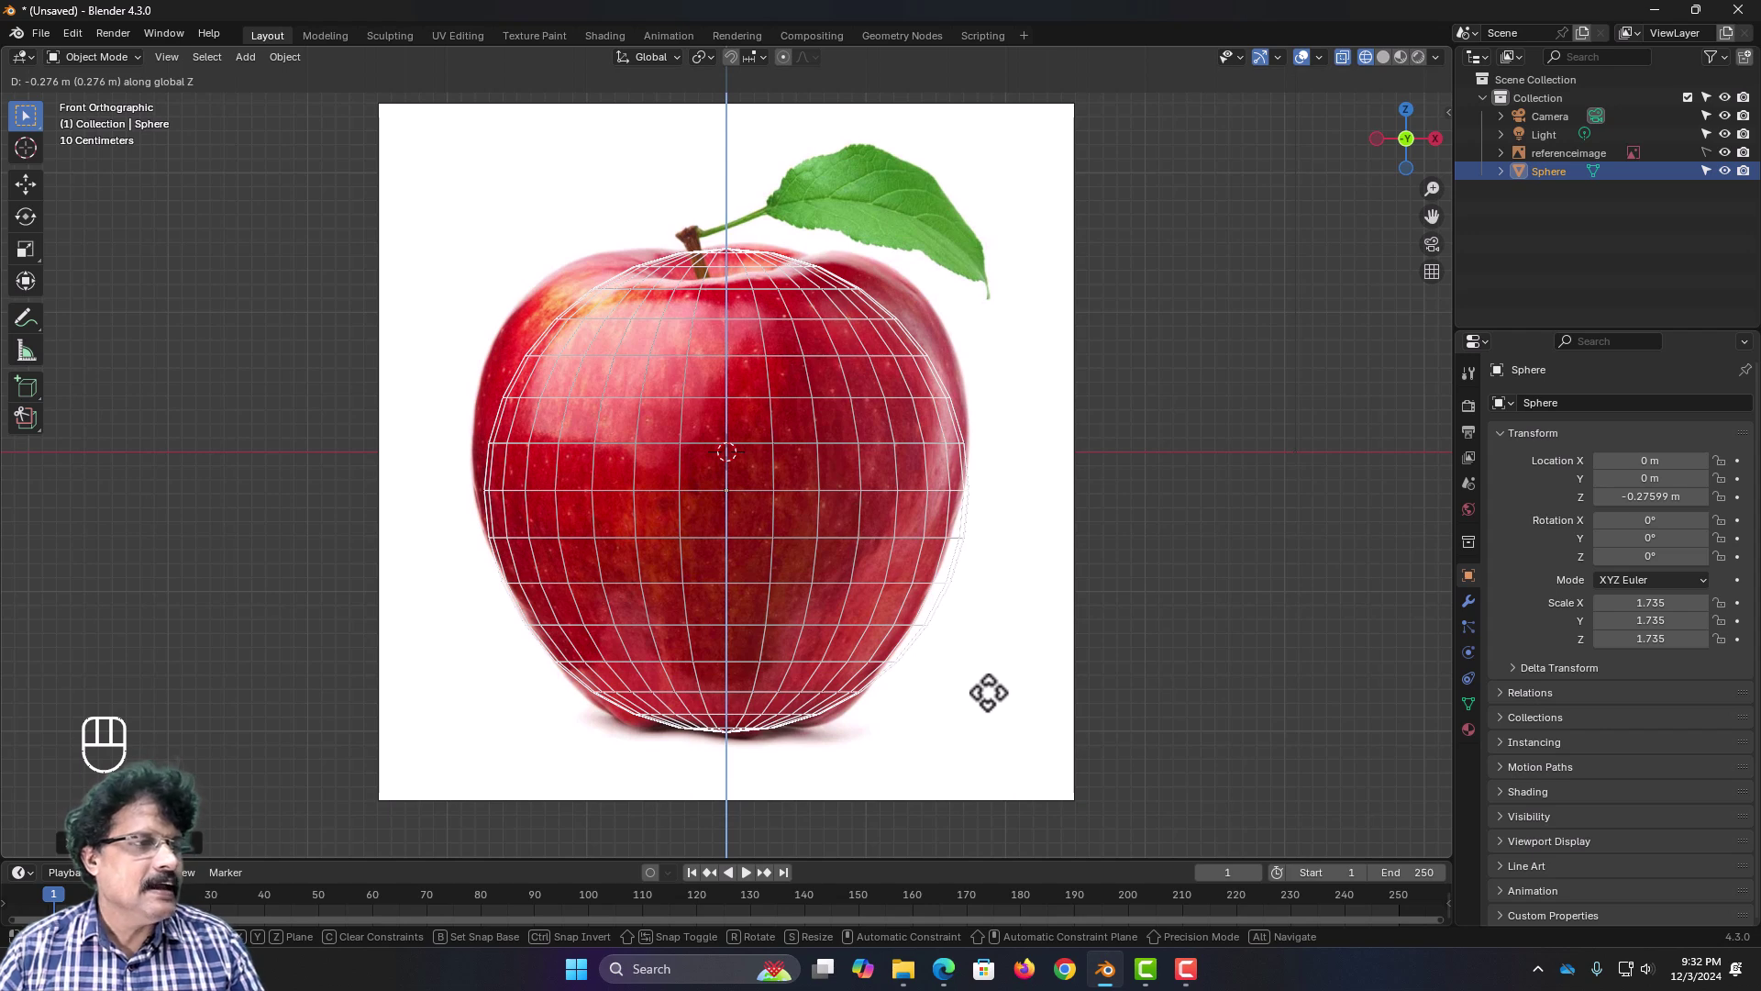
pyautogui.click(988, 692)
pyautogui.press('g')
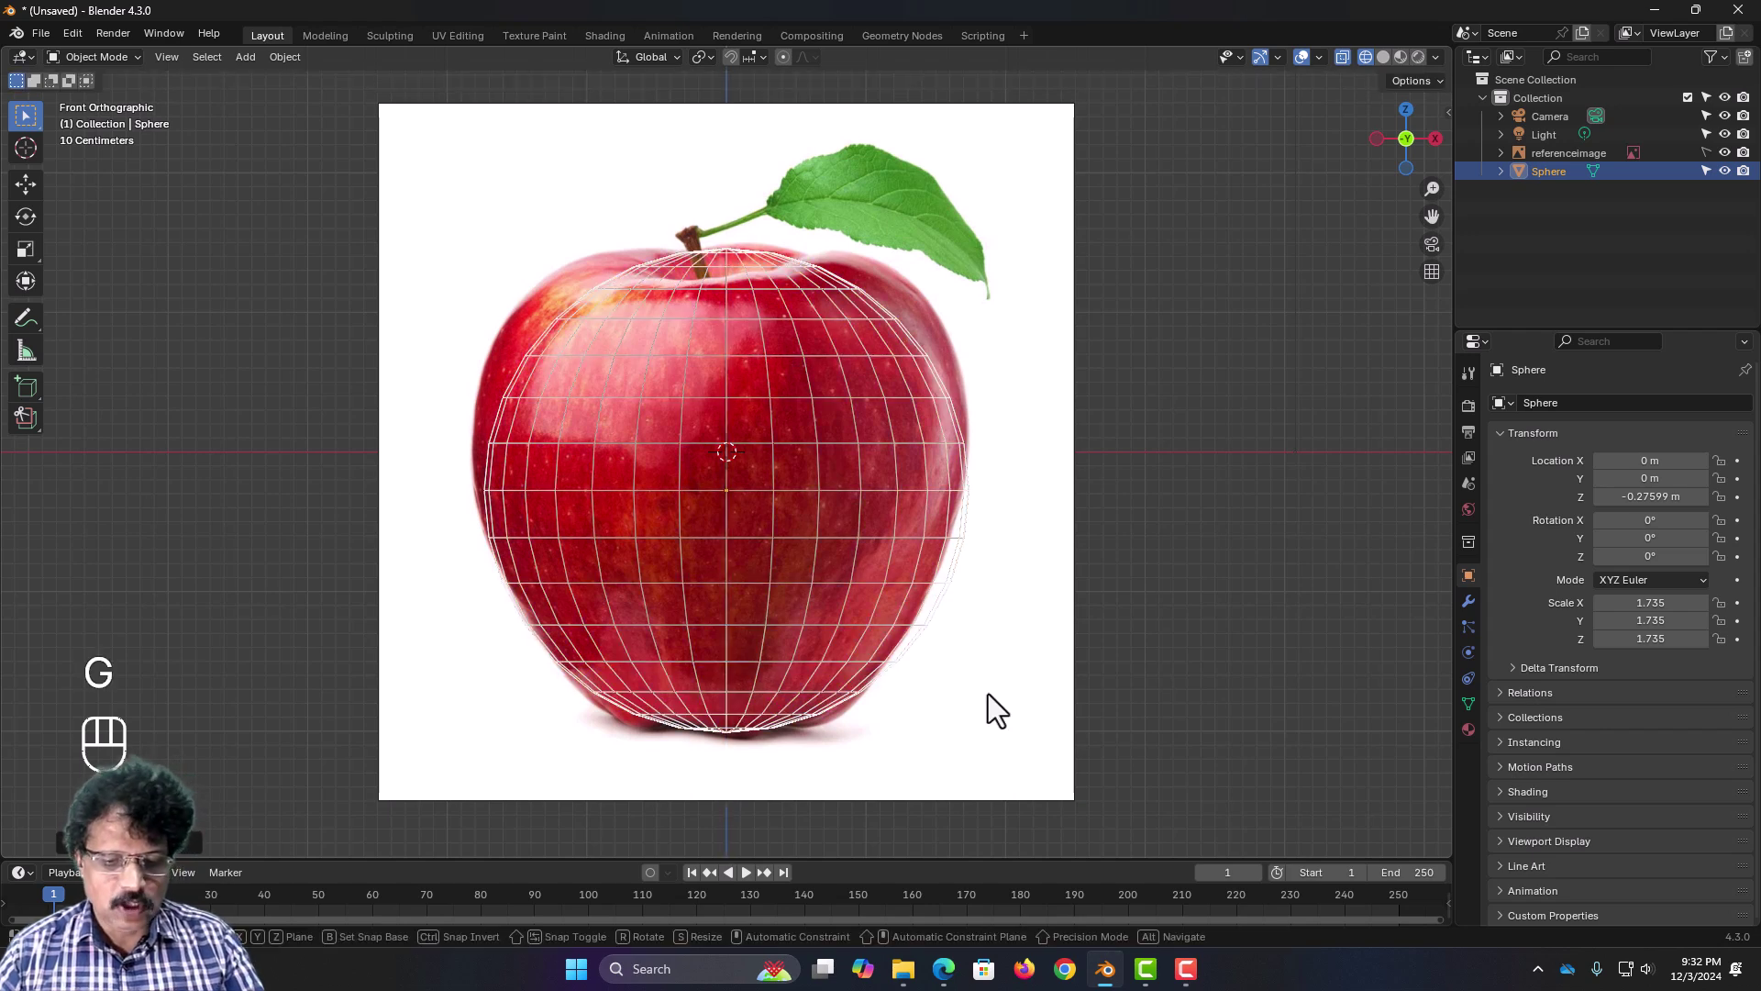
pyautogui.press('x')
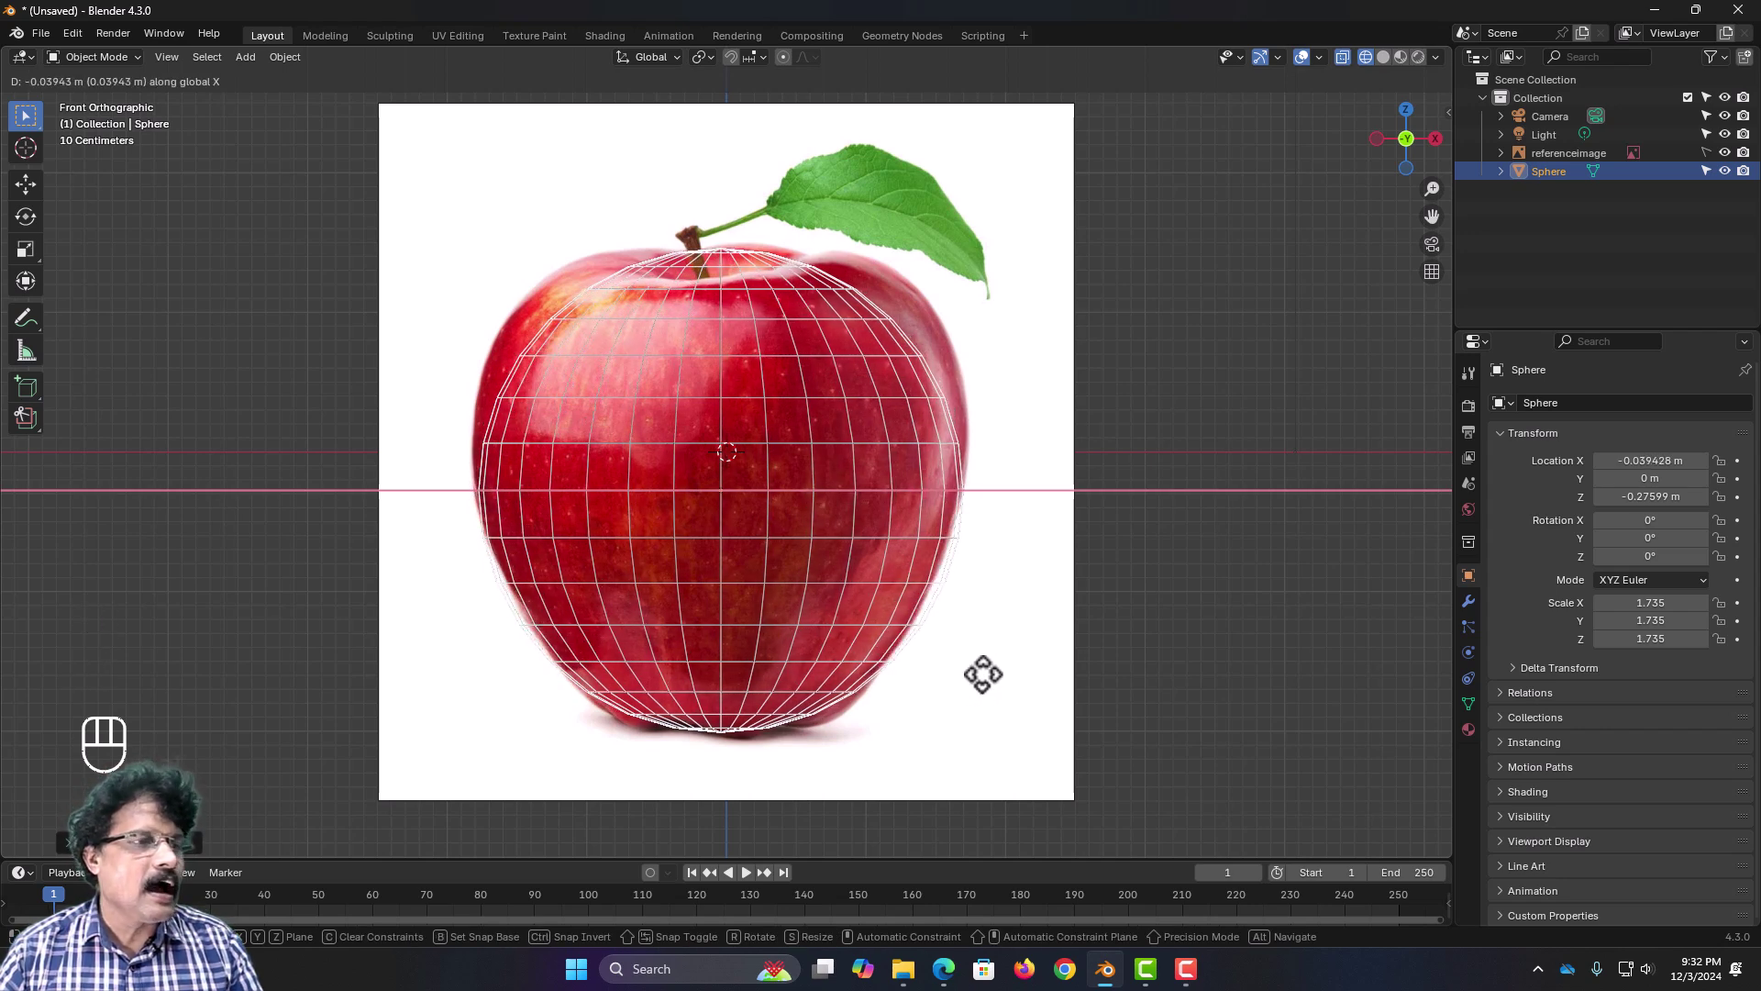
pyautogui.click(982, 675)
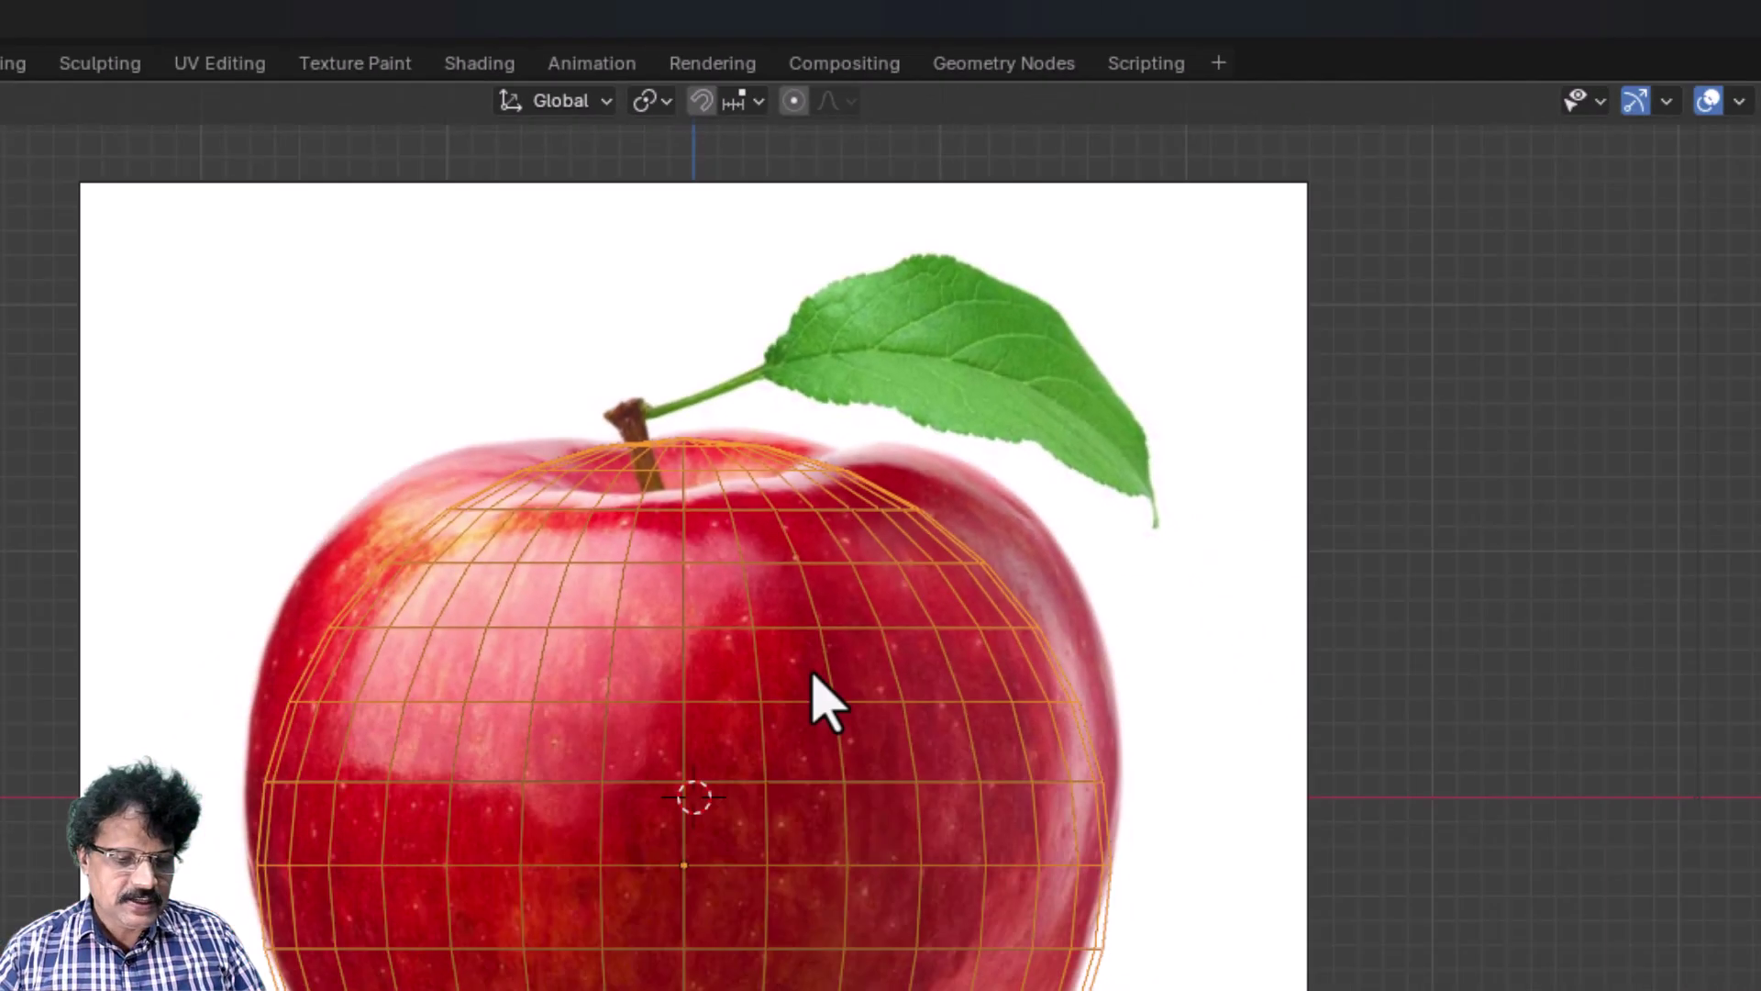
# Step: Enter Edit Mode on the sphere and deselect all of its geometry
pyautogui.press('Tab')
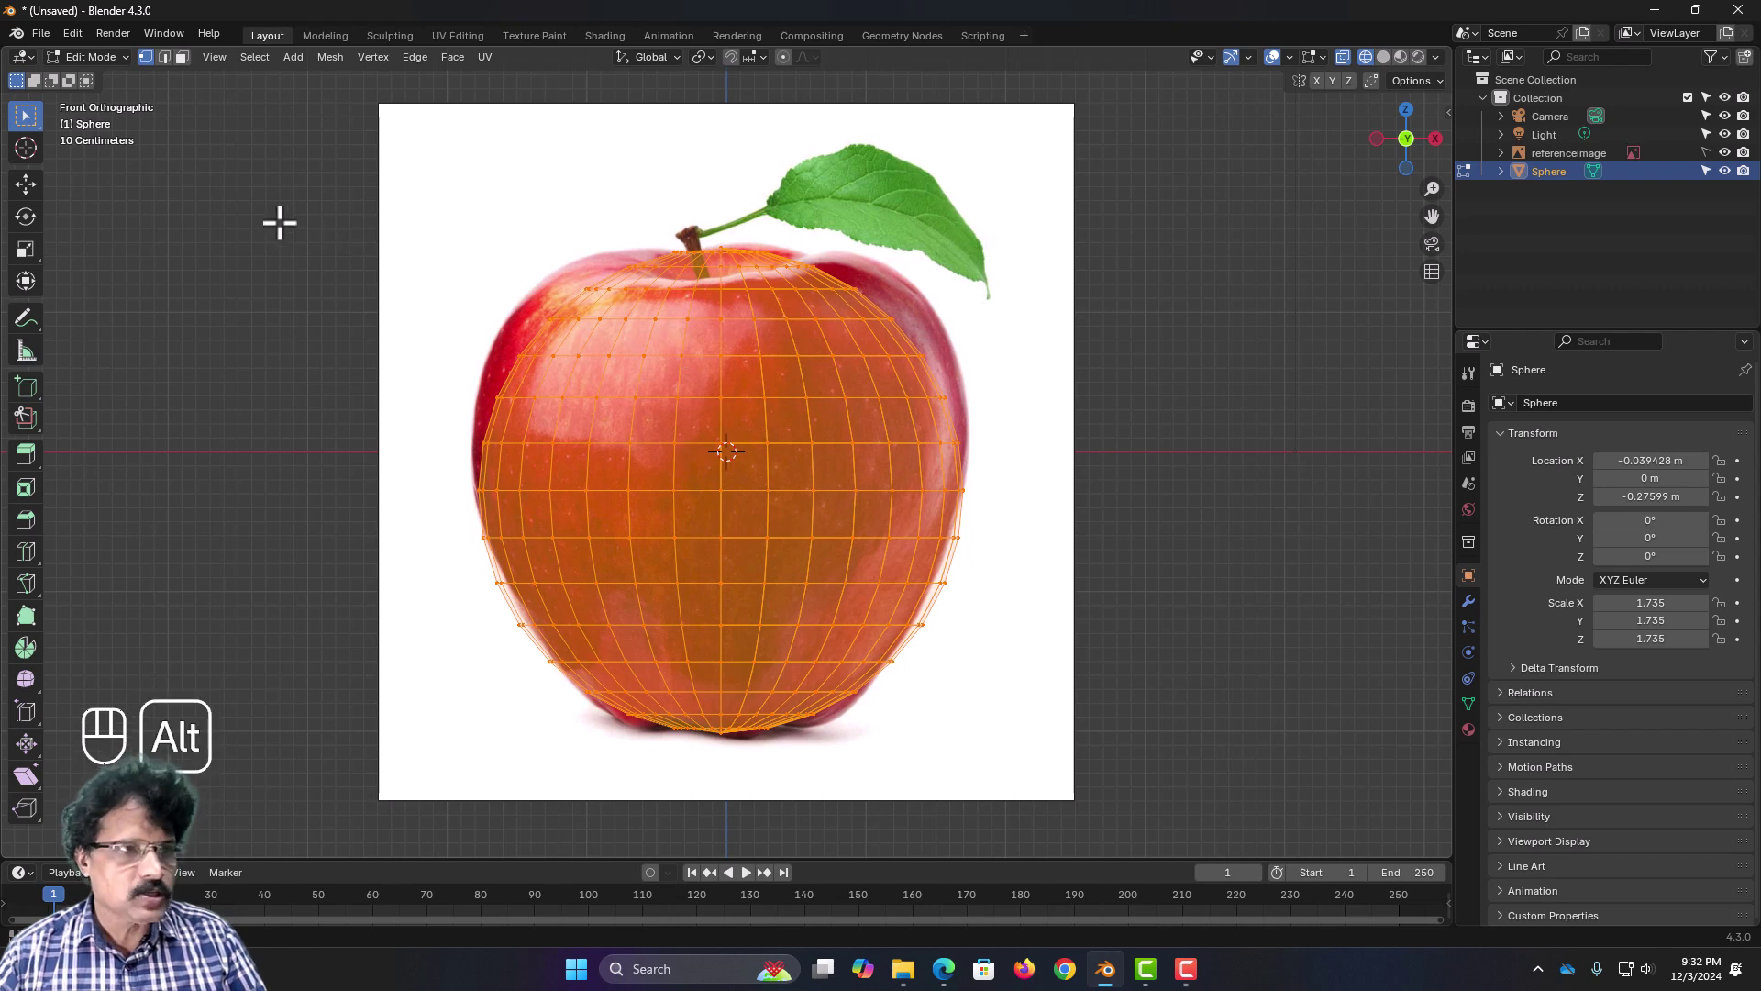
pyautogui.hotkey('alt', 'a')
pyautogui.scroll(1, 992, 521)
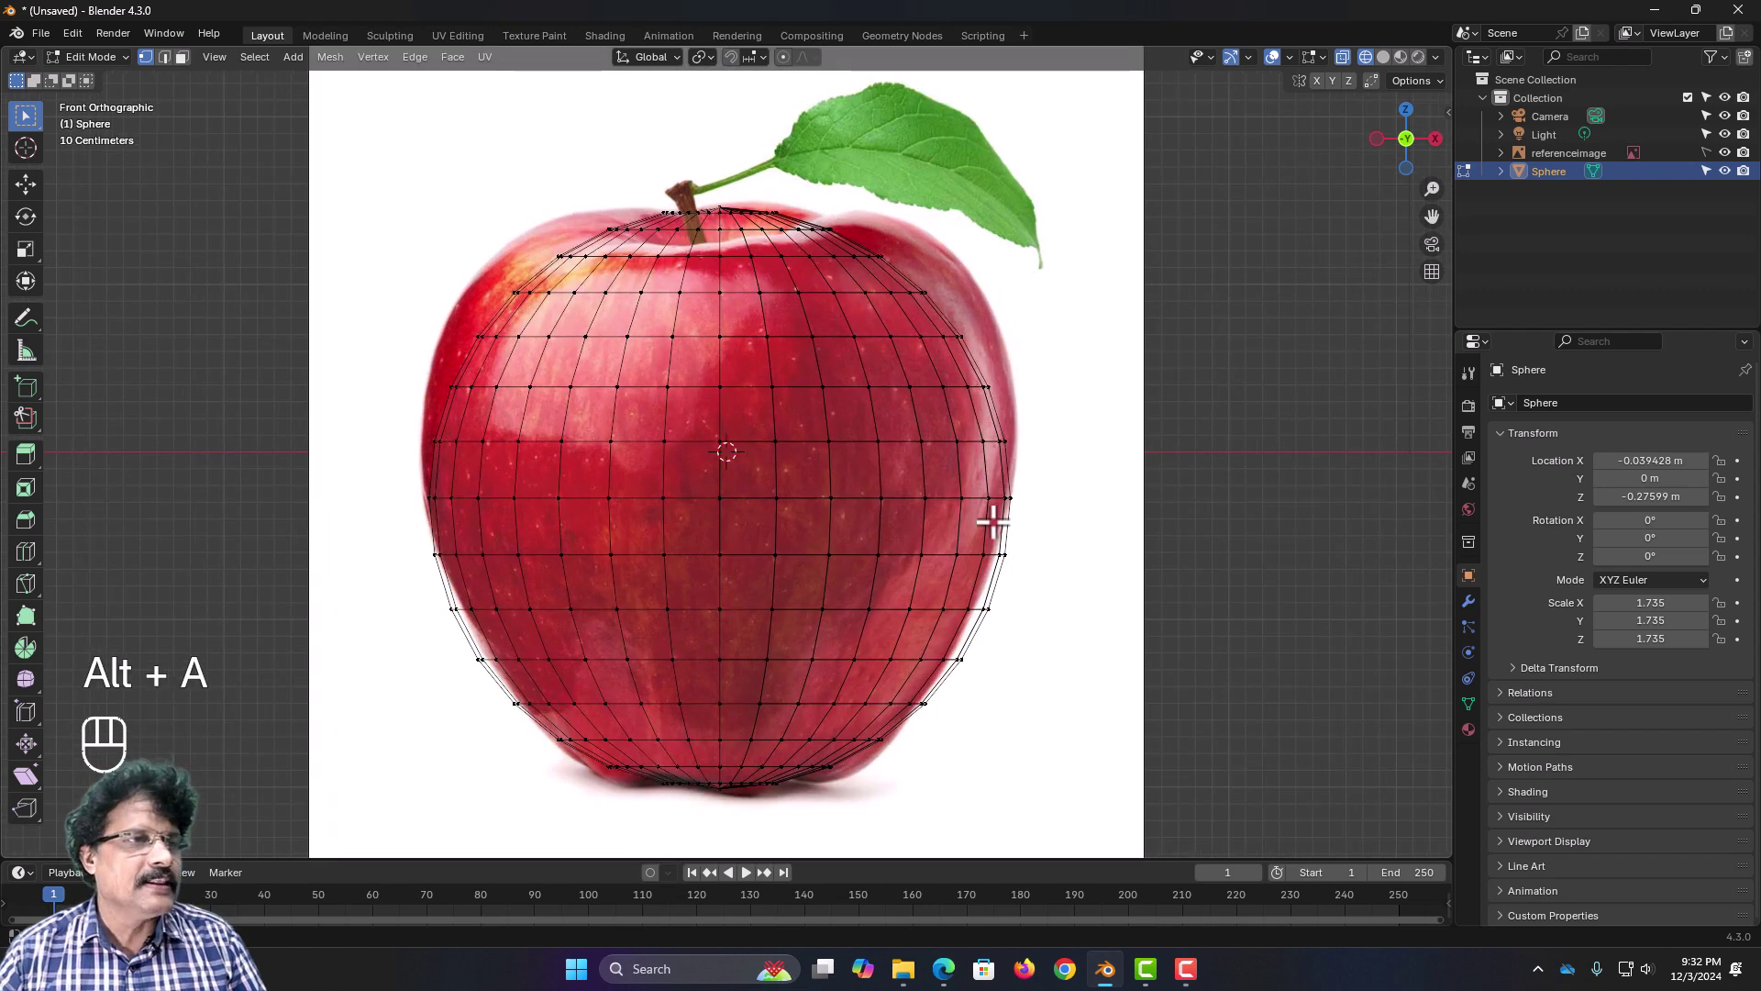
# Step: Enable proportional editing and scale the third horizontal edge loop from the top by about 1.33, with a proportional size of 1.46
pyautogui.keyDown('alt'); pyautogui.click(767, 257); pyautogui.keyUp('alt')
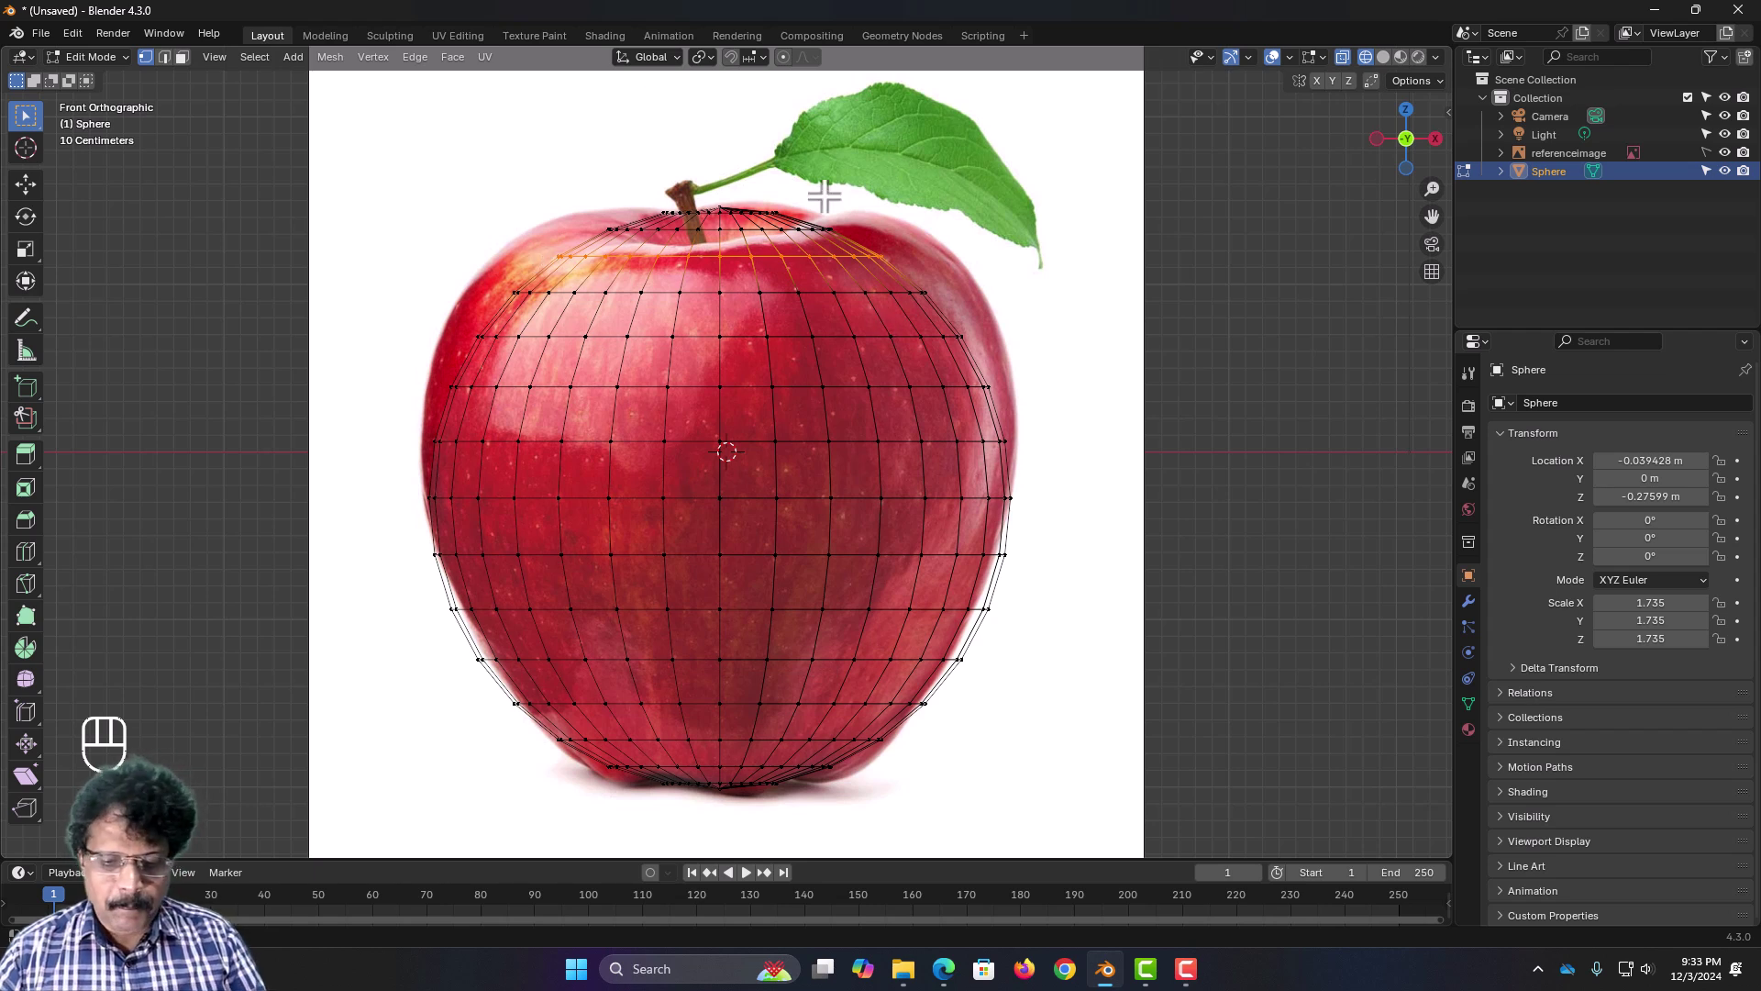
pyautogui.press('o')
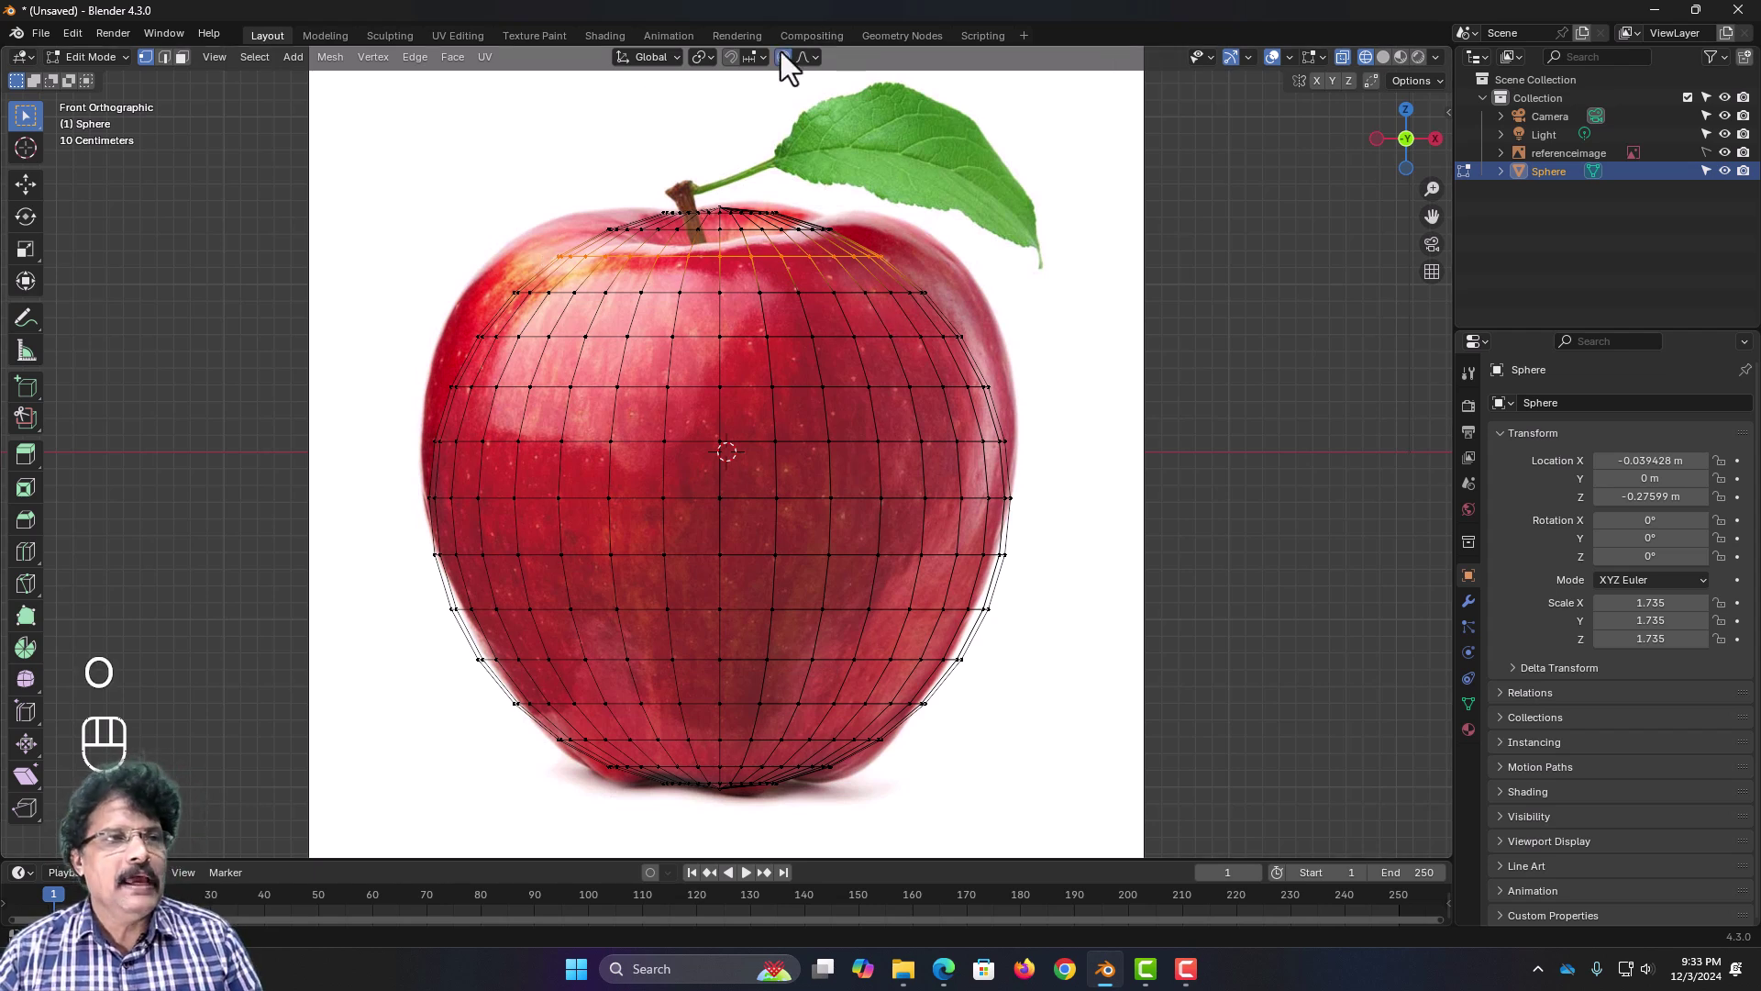
pyautogui.click(807, 58)
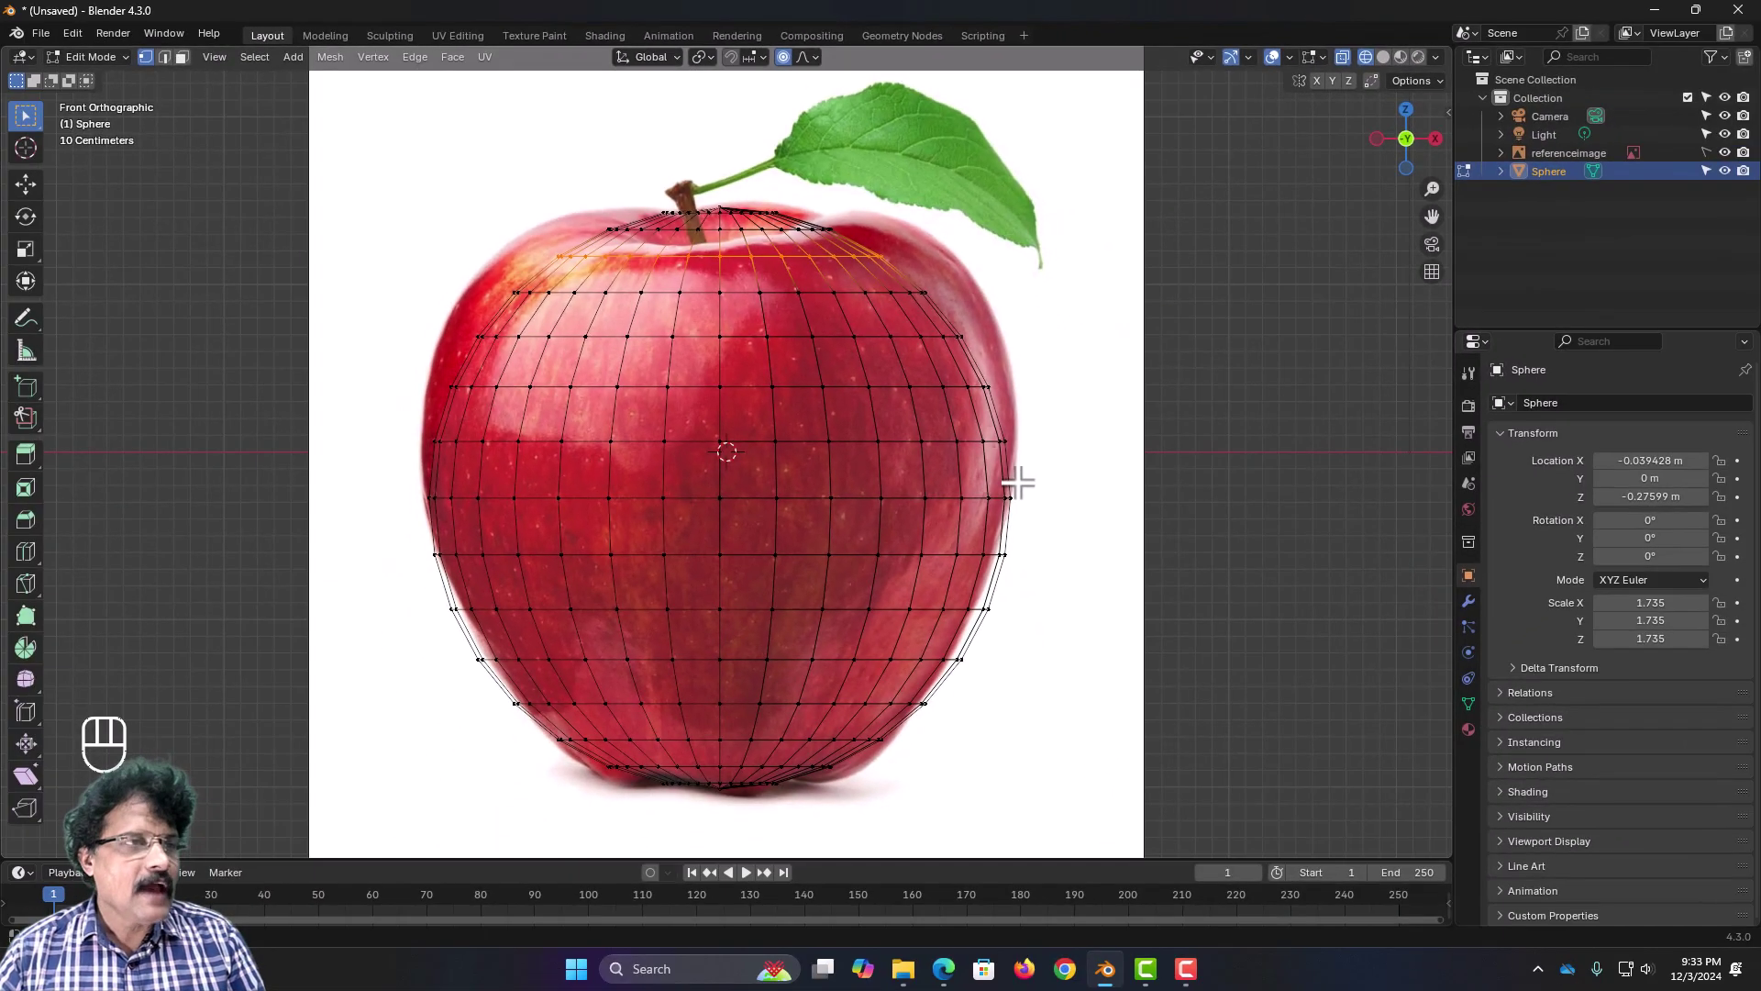
pyautogui.press('s')
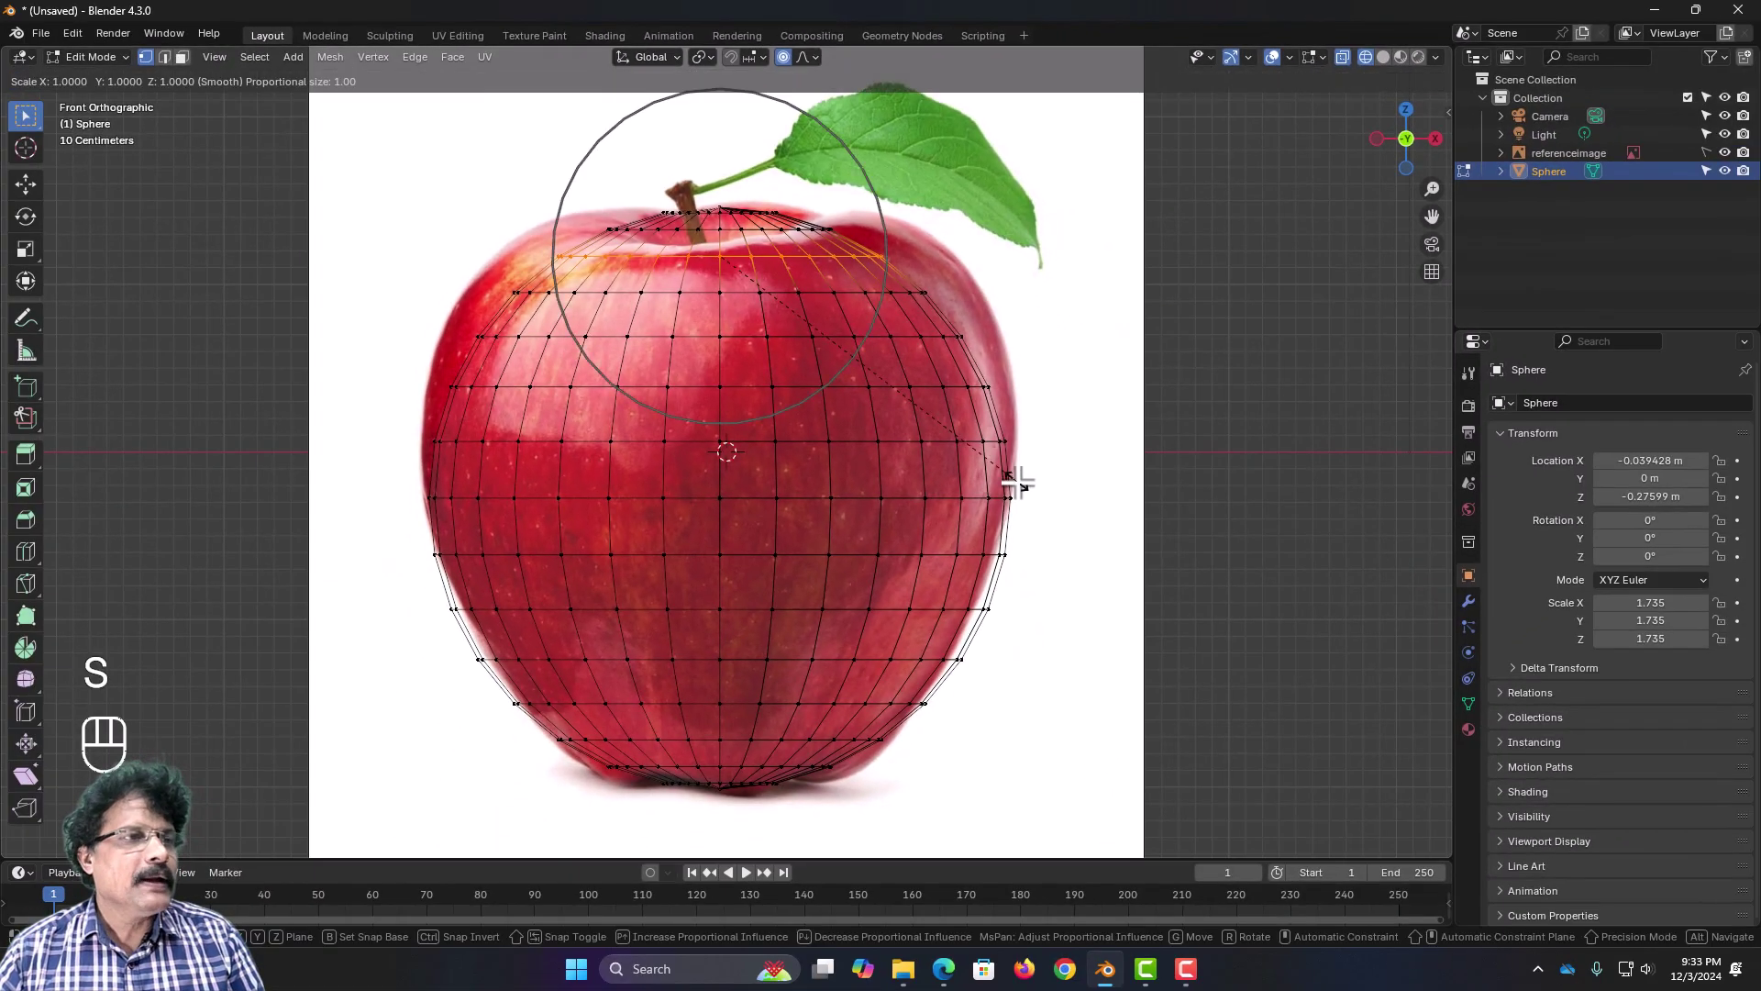
pyautogui.scroll(-2, 1018, 481)
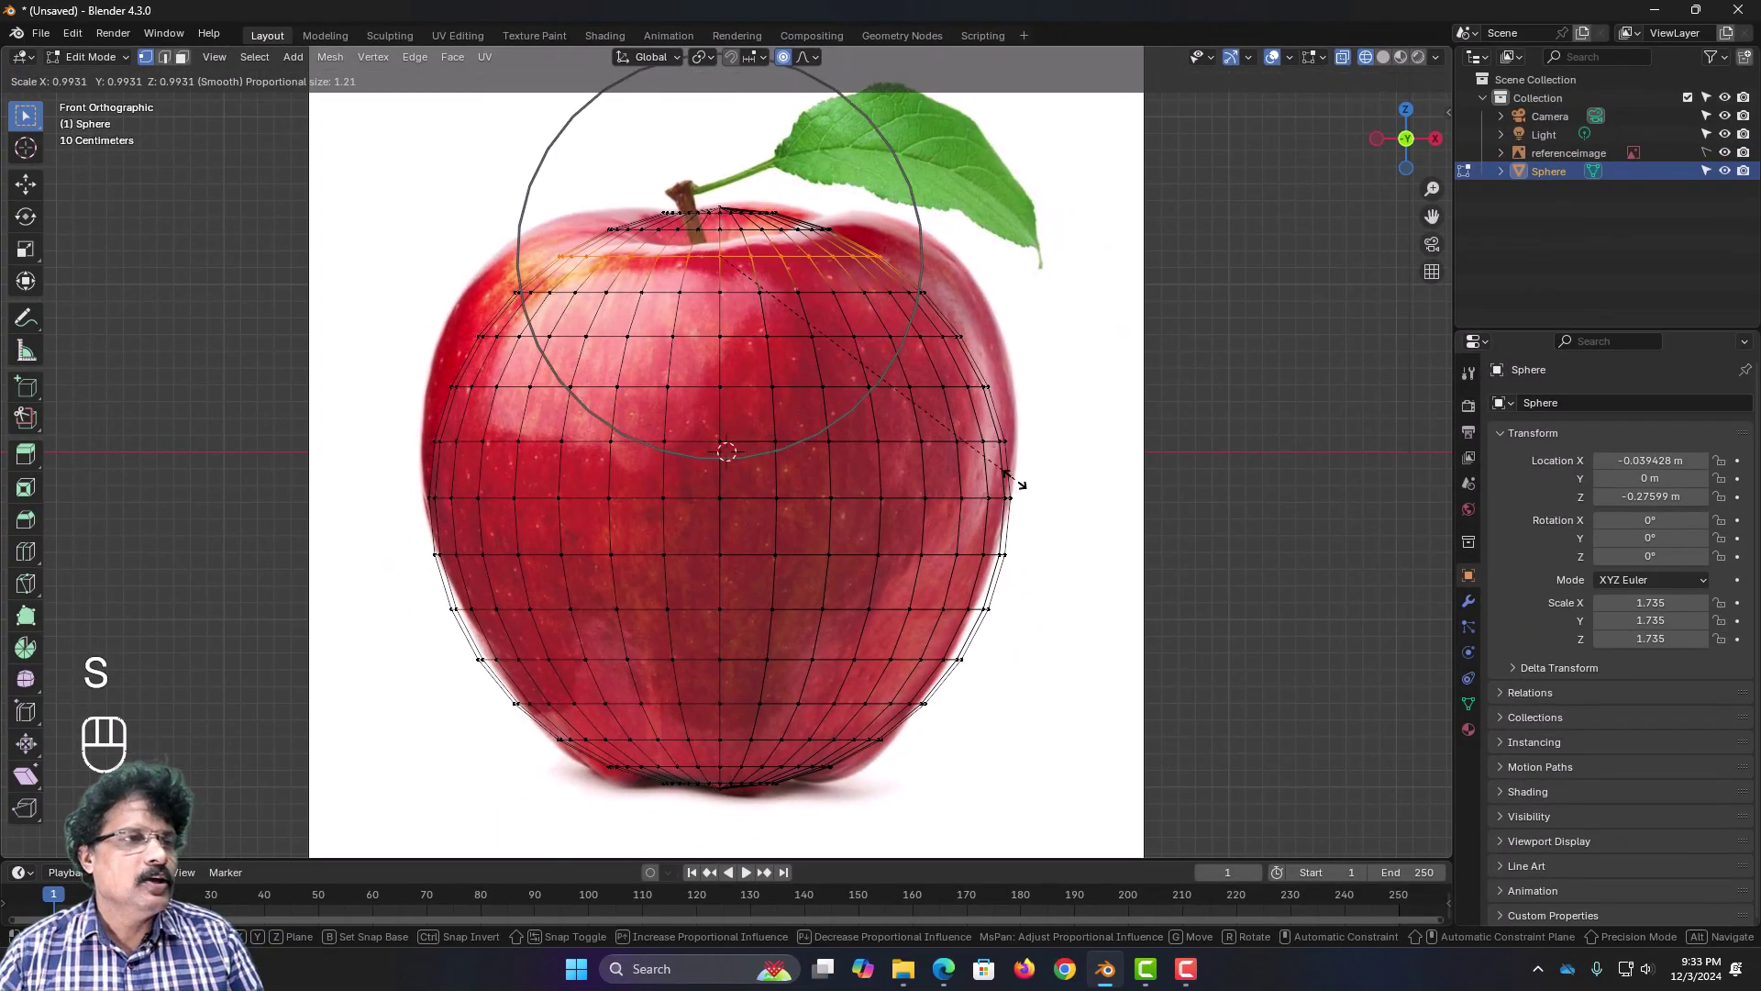
pyautogui.scroll(2, 1019, 482)
pyautogui.scroll(-2, 1018, 484)
pyautogui.scroll(6, 1018, 484)
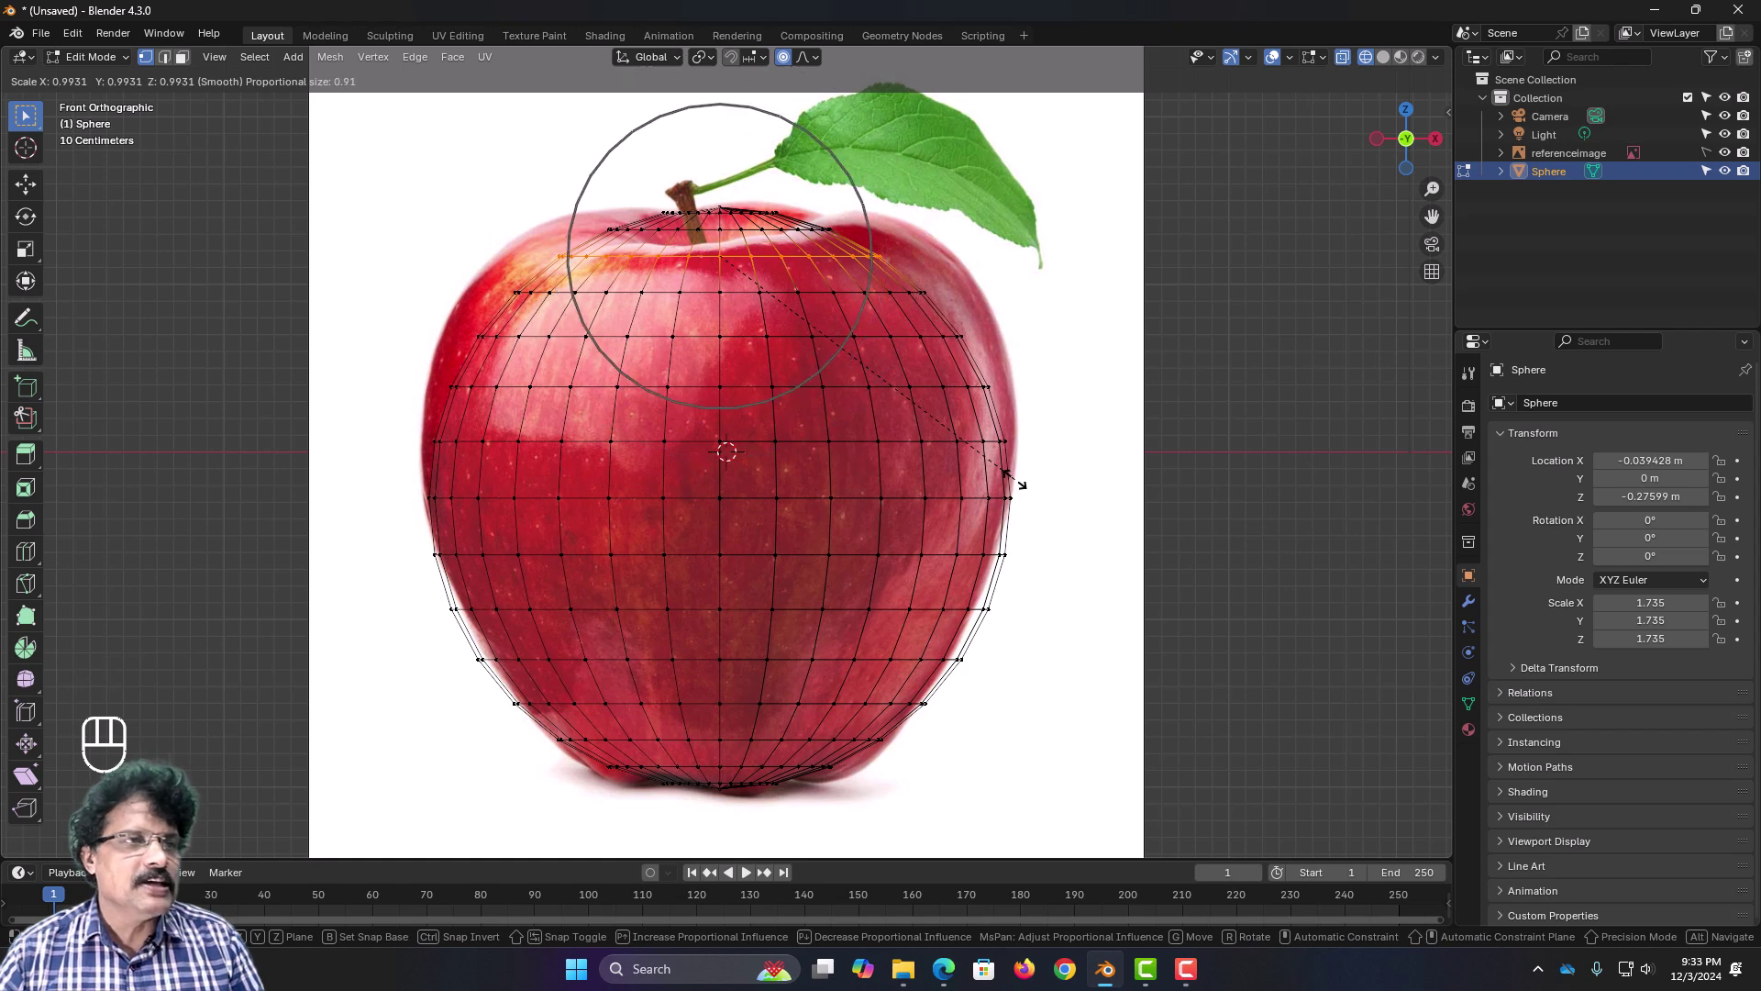
pyautogui.scroll(-6, 1018, 484)
pyautogui.scroll(3, 1018, 484)
pyautogui.scroll(2, 1018, 484)
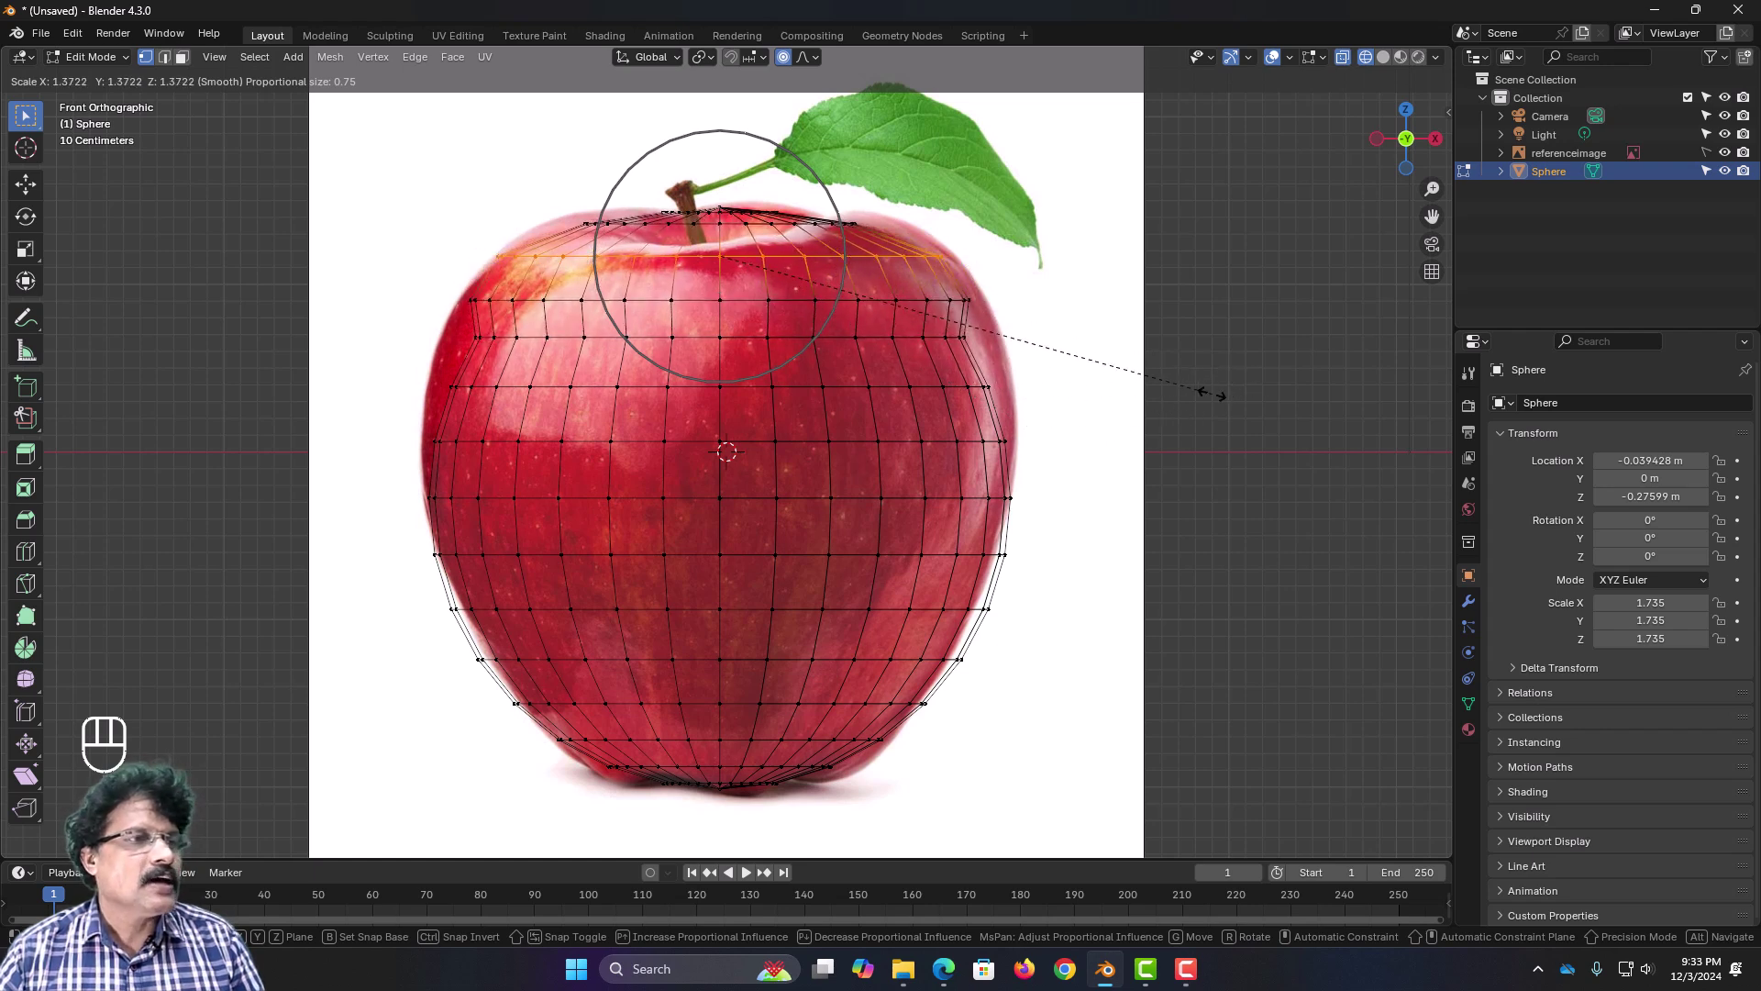
pyautogui.scroll(-7, 1227, 392)
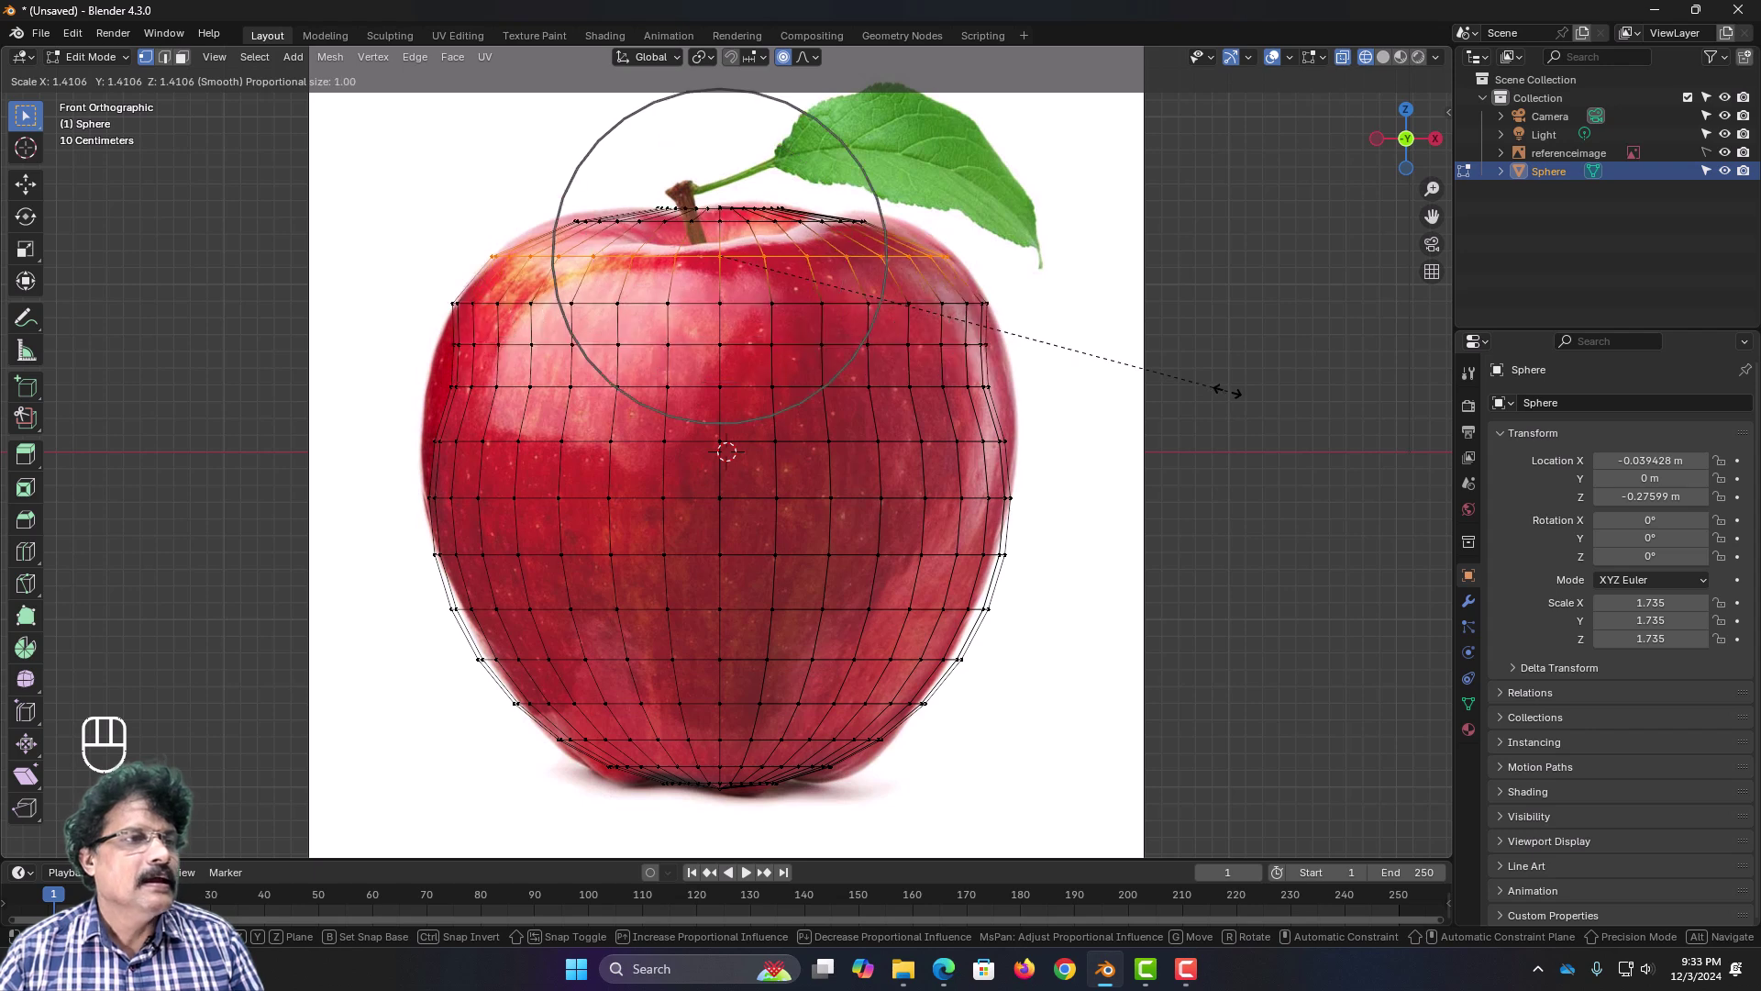
pyautogui.scroll(-3, 1227, 418)
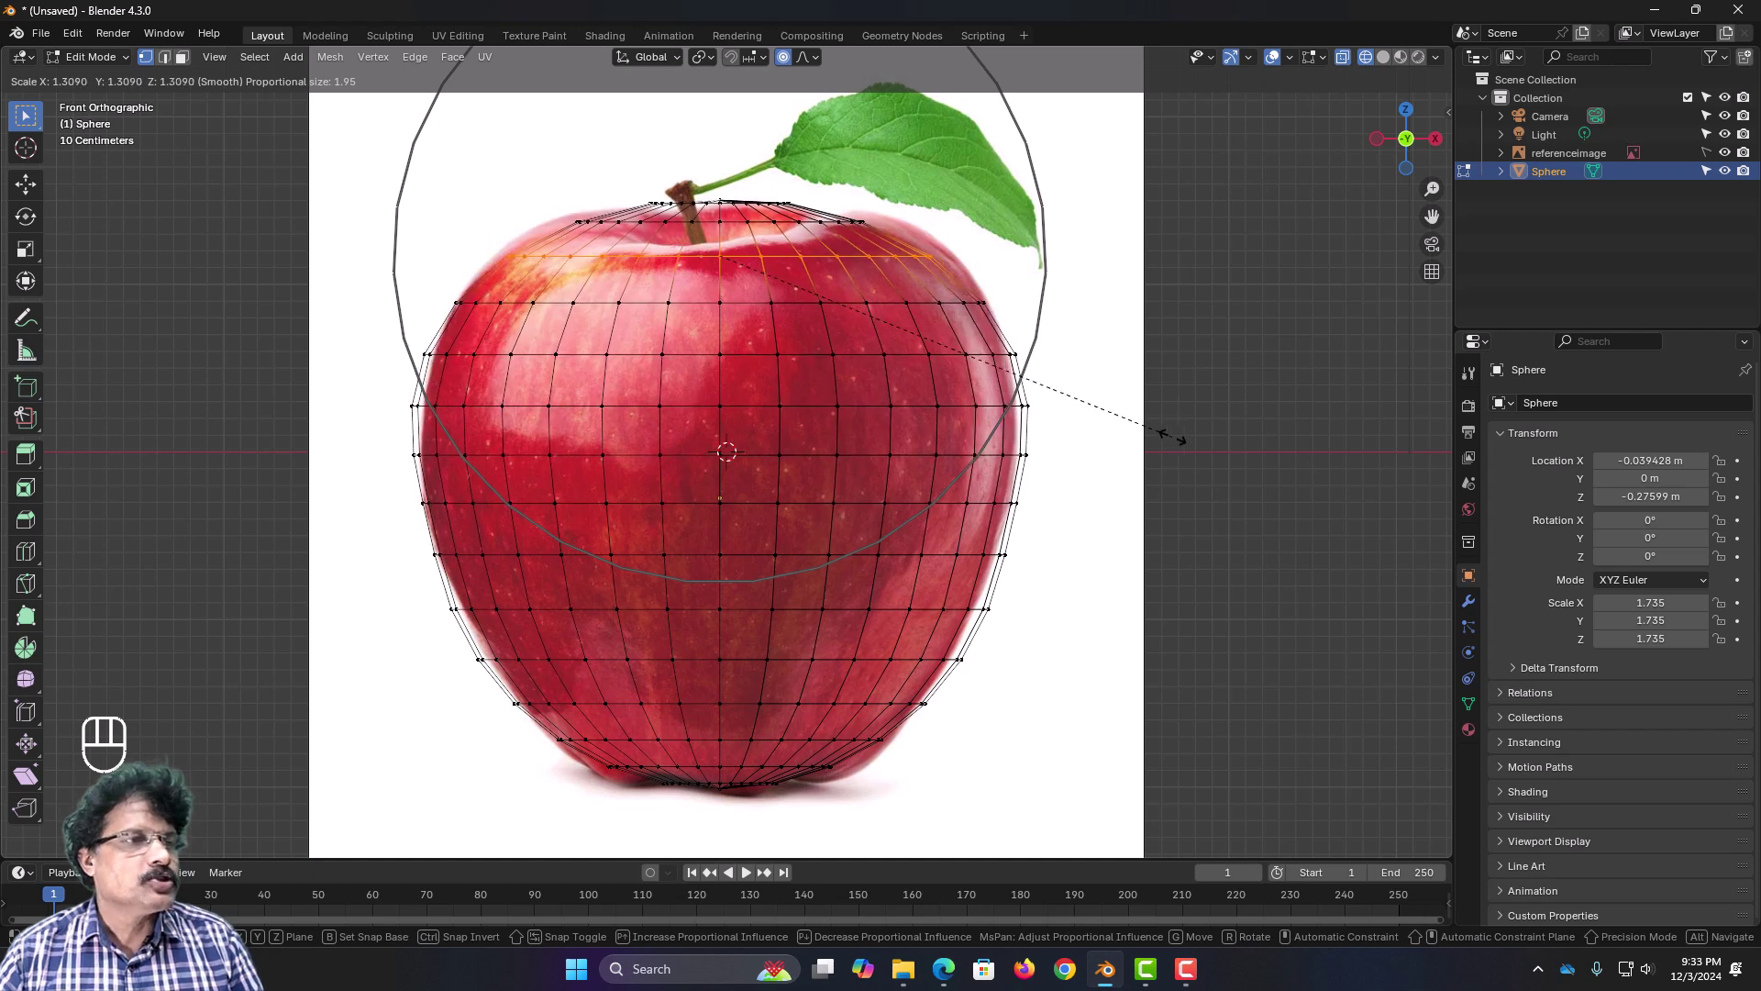
pyautogui.scroll(3, 1171, 436)
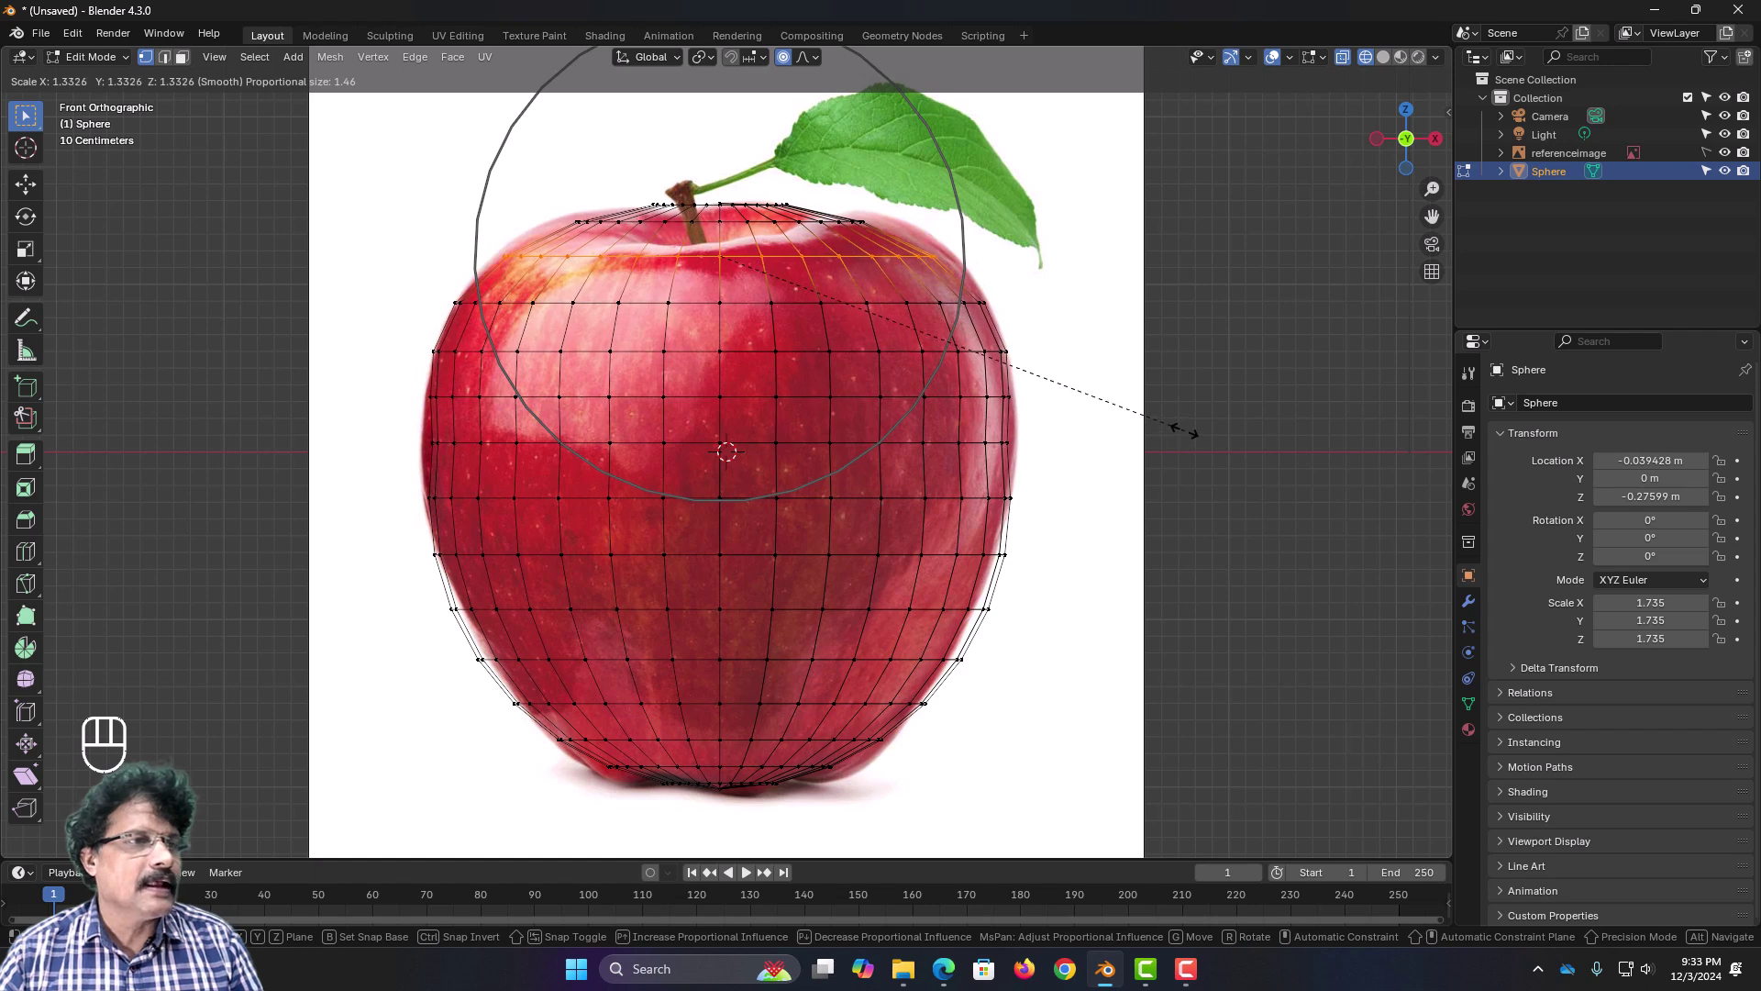
pyautogui.click(1183, 431)
# Step: Scale the fourth horizontal edge loop from the top very slightly outward to follow the apple's shoulder
pyautogui.keyDown('alt'); pyautogui.click(851, 302); pyautogui.keyUp('alt')
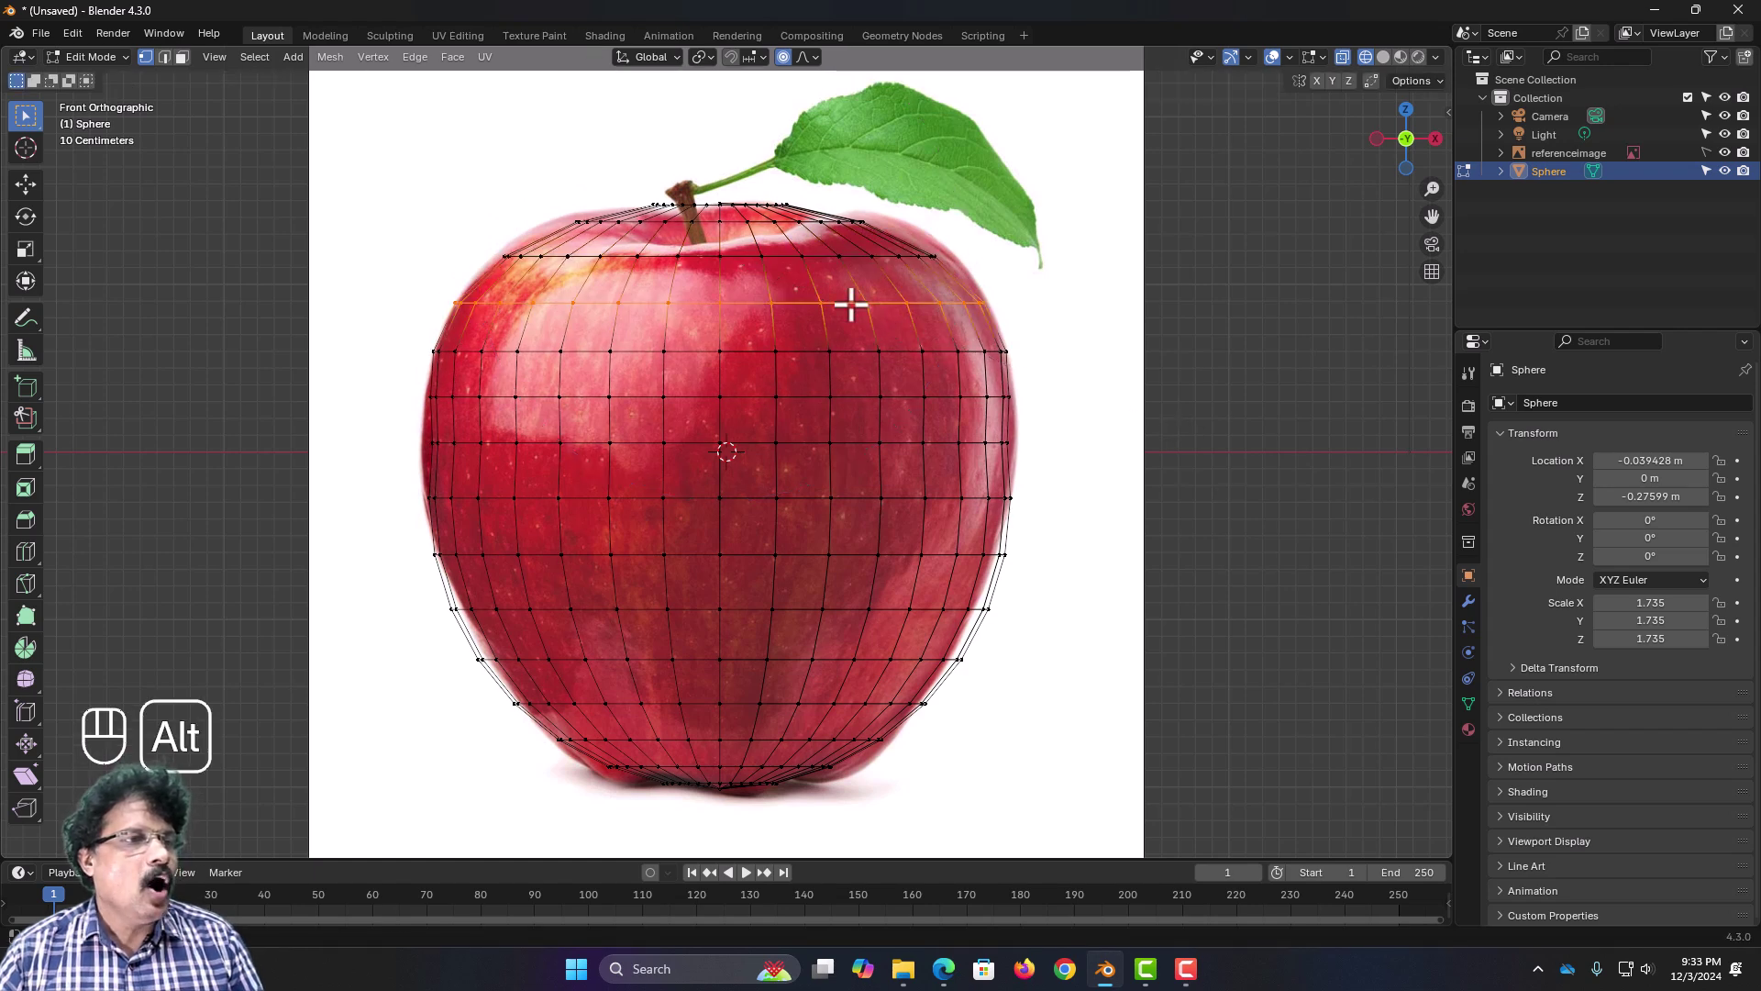
pyautogui.press('s')
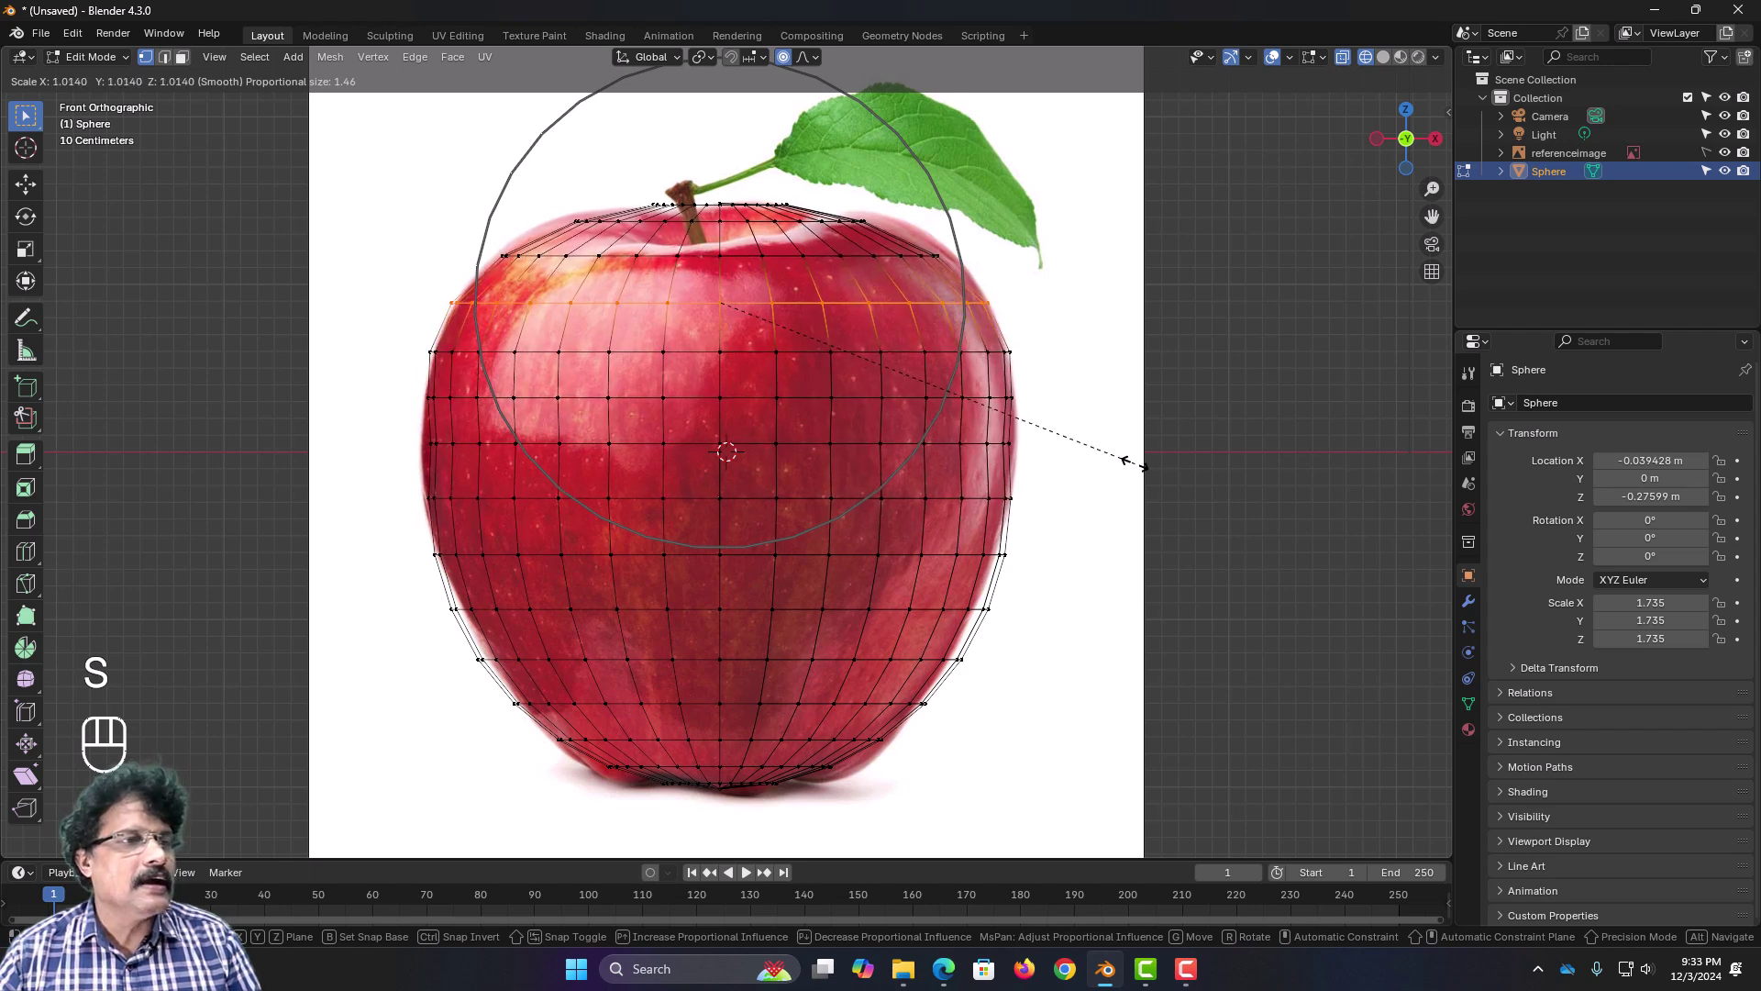
pyautogui.click(1137, 468)
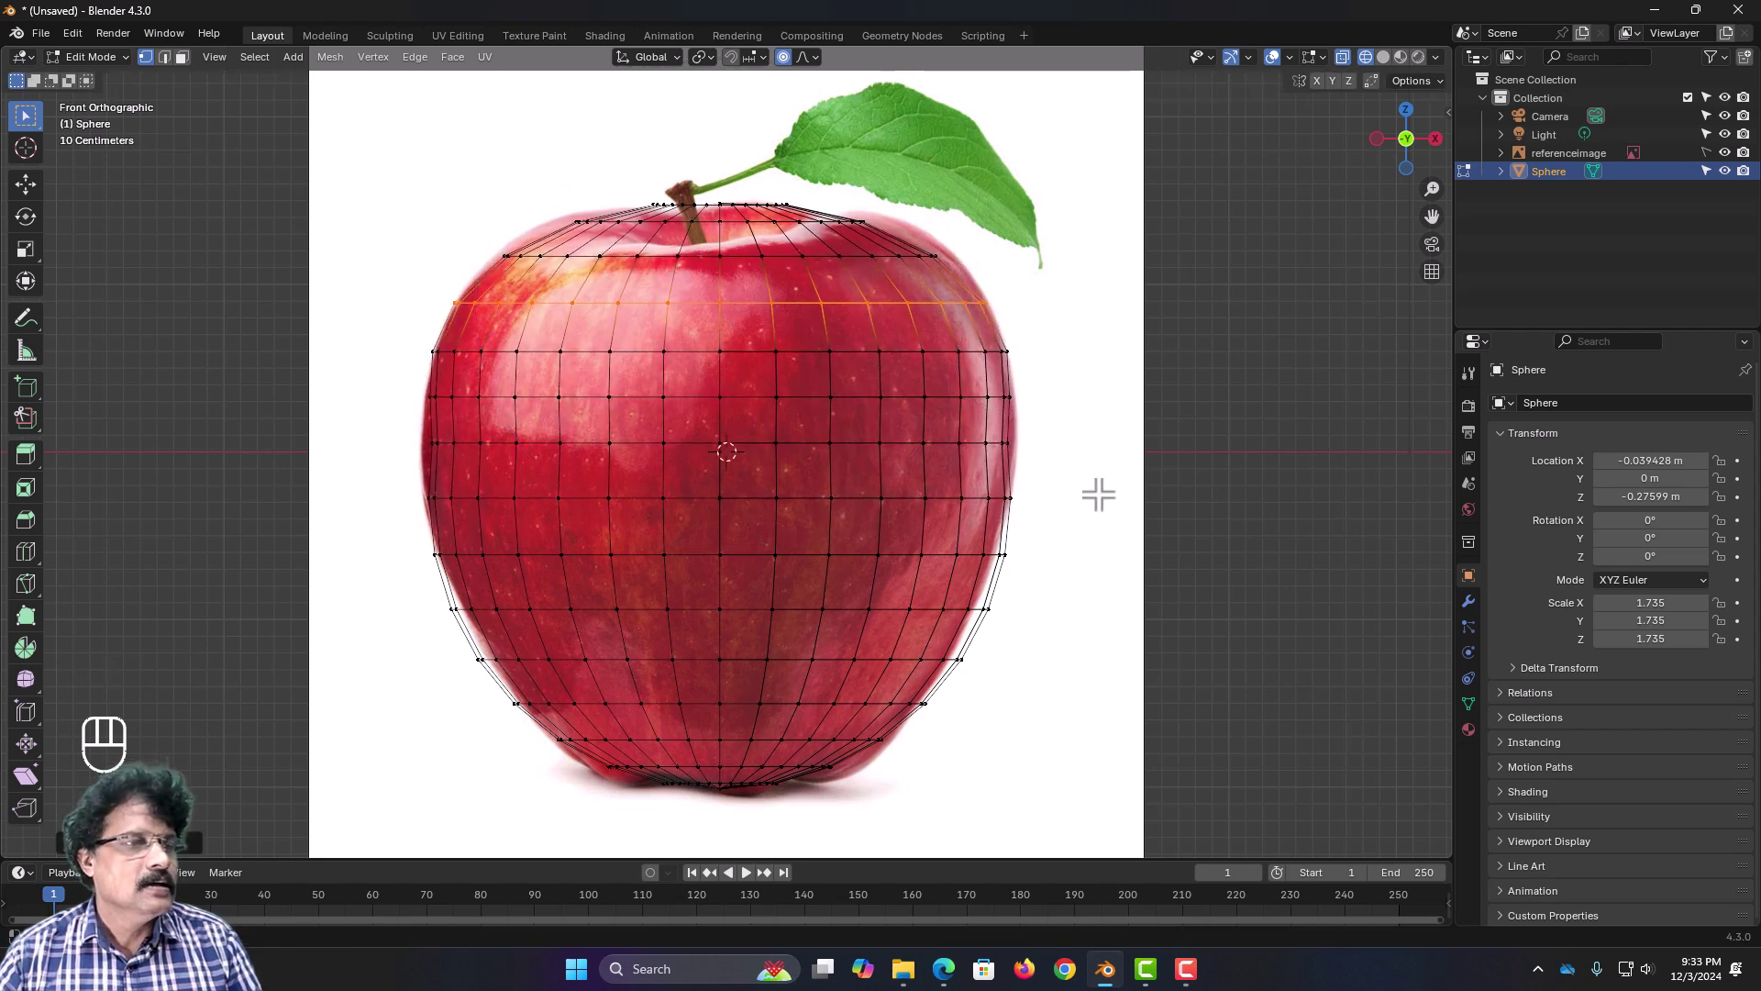
# Step: Scale the fourth horizontal edge loop from the bottom down to about 0.9, with a proportional size of 2.85
pyautogui.keyDown('alt'); pyautogui.click(761, 707); pyautogui.keyUp('alt')
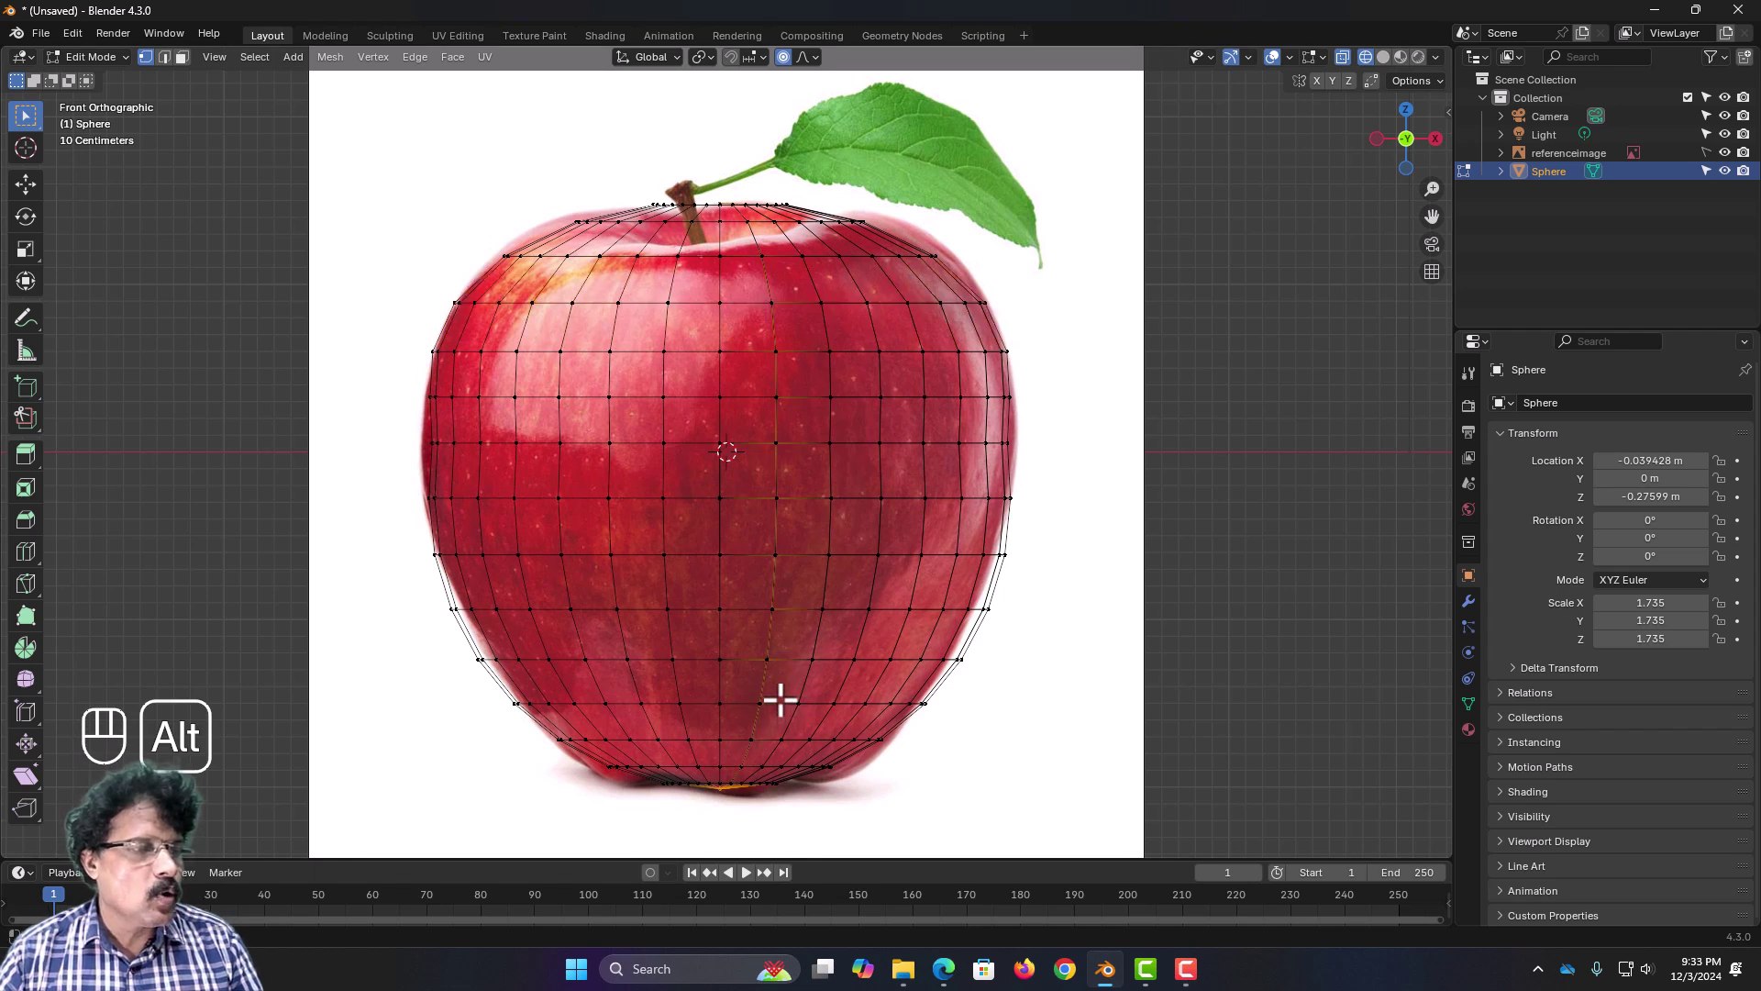
pyautogui.keyDown('alt'); pyautogui.click(780, 702); pyautogui.keyUp('alt')
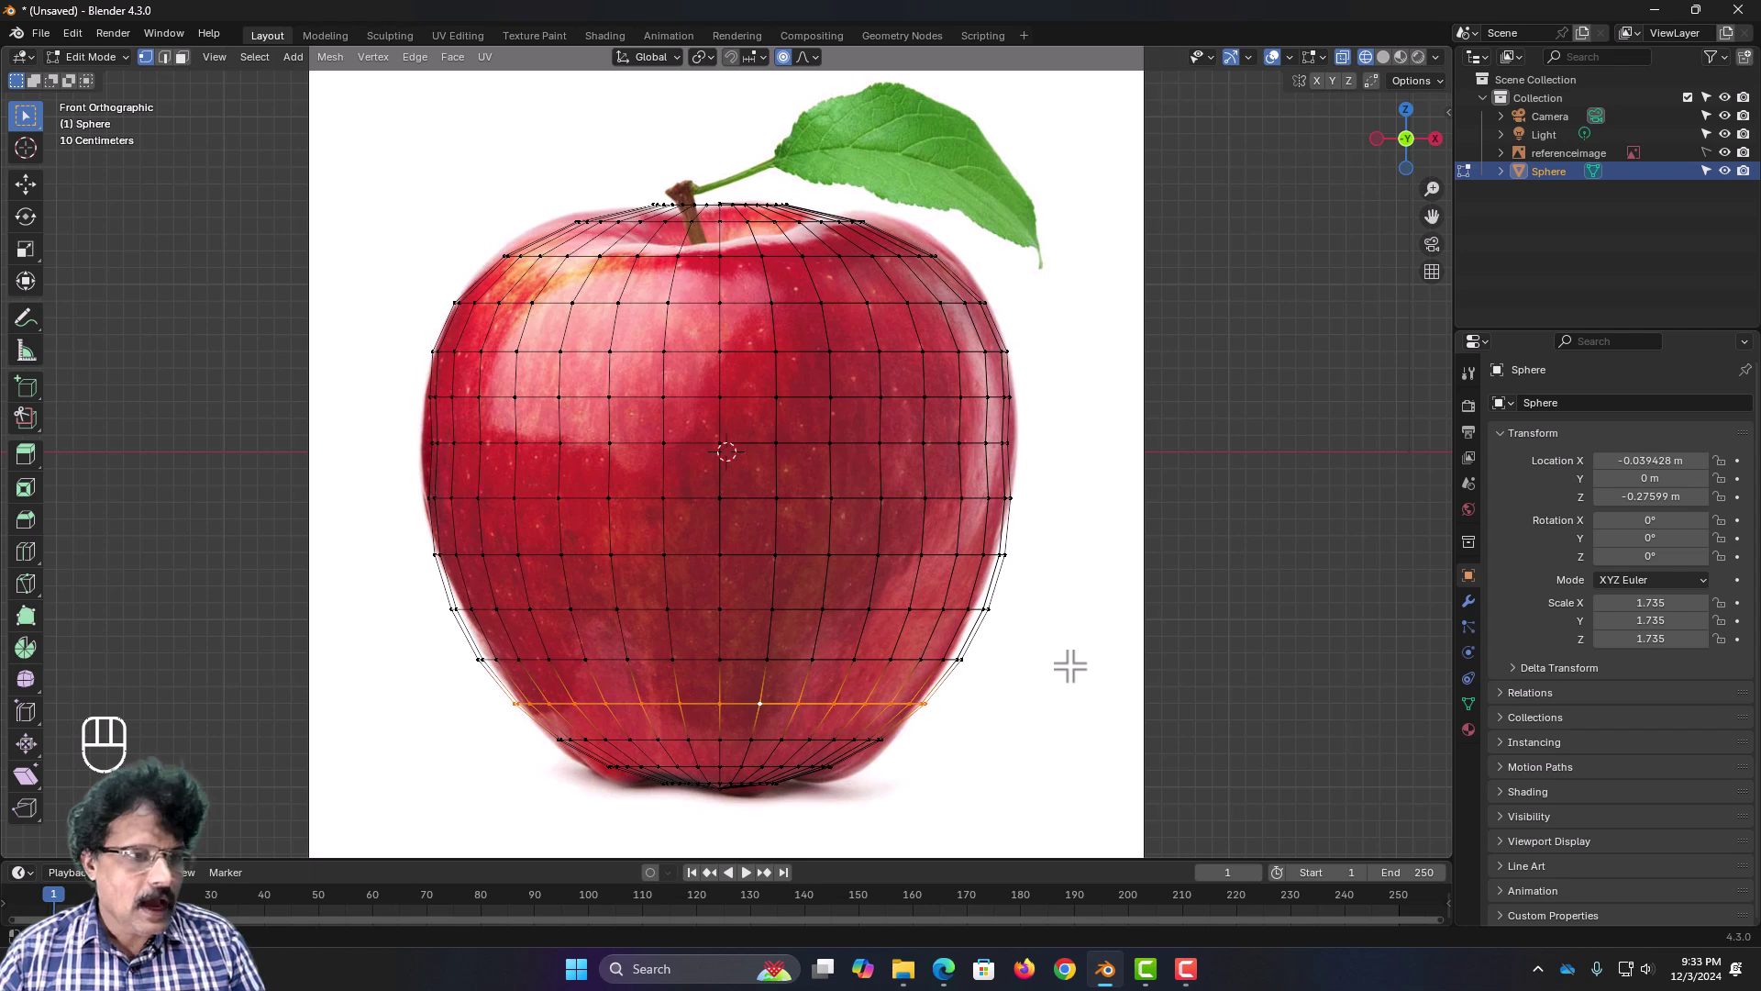
pyautogui.press('s')
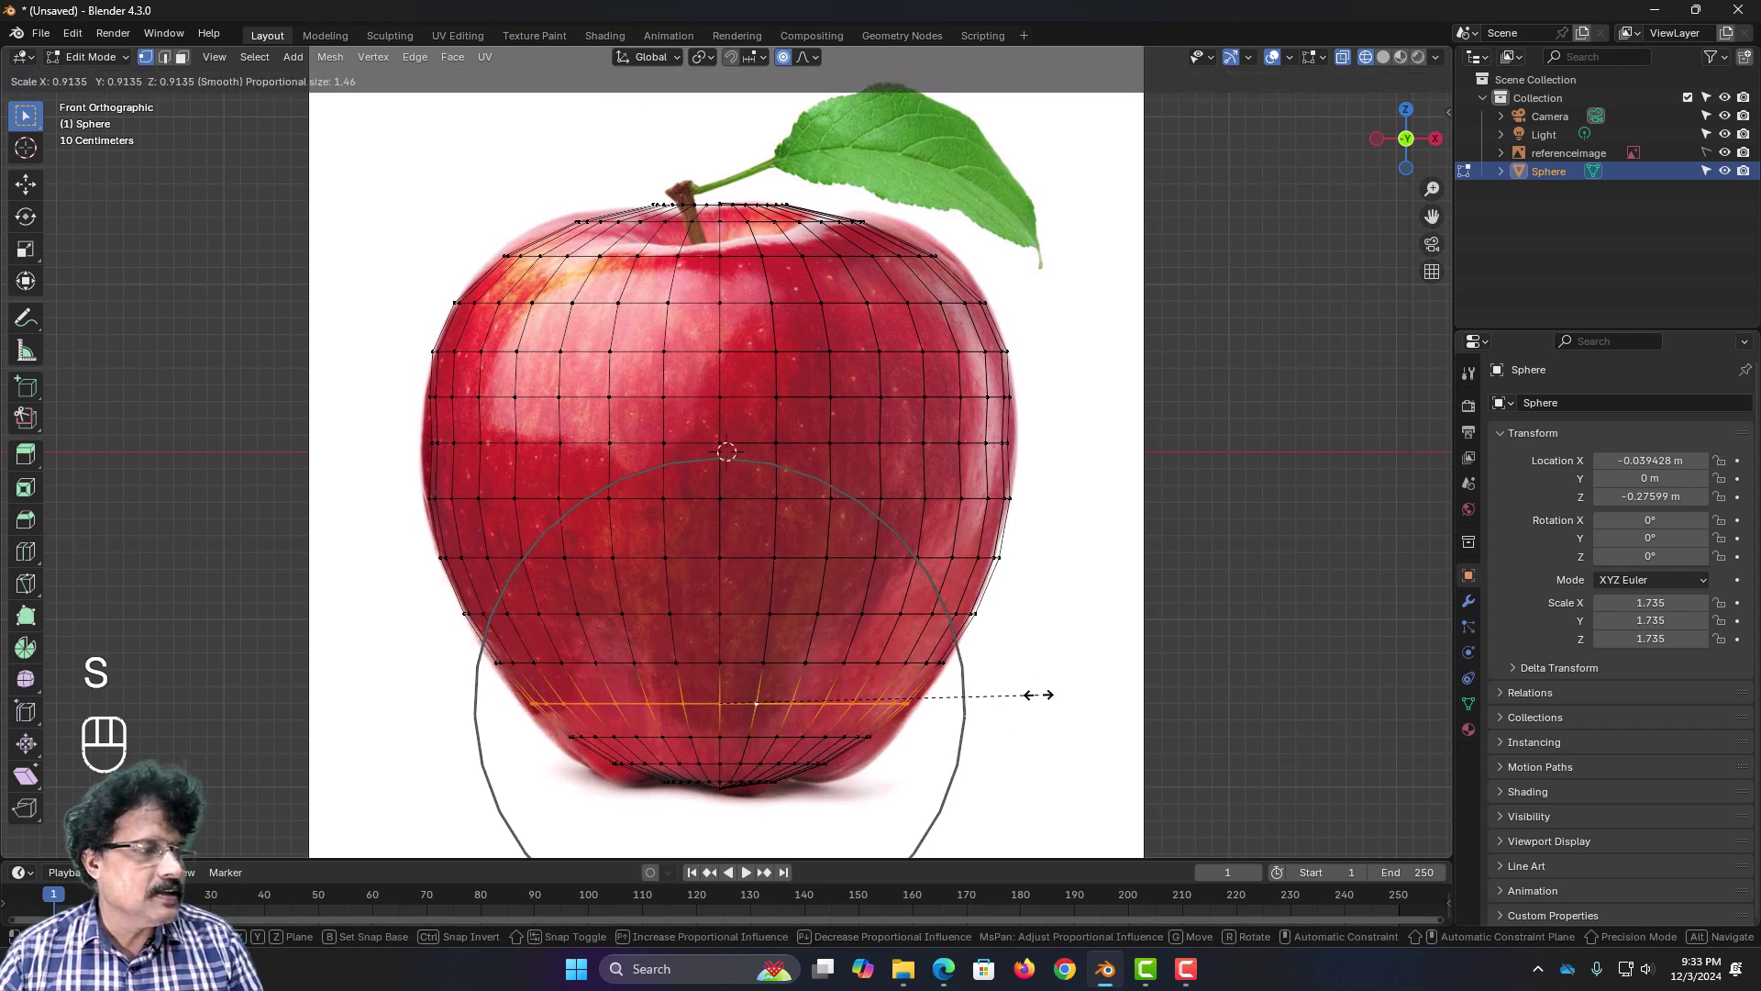
pyautogui.scroll(-2, 1041, 697)
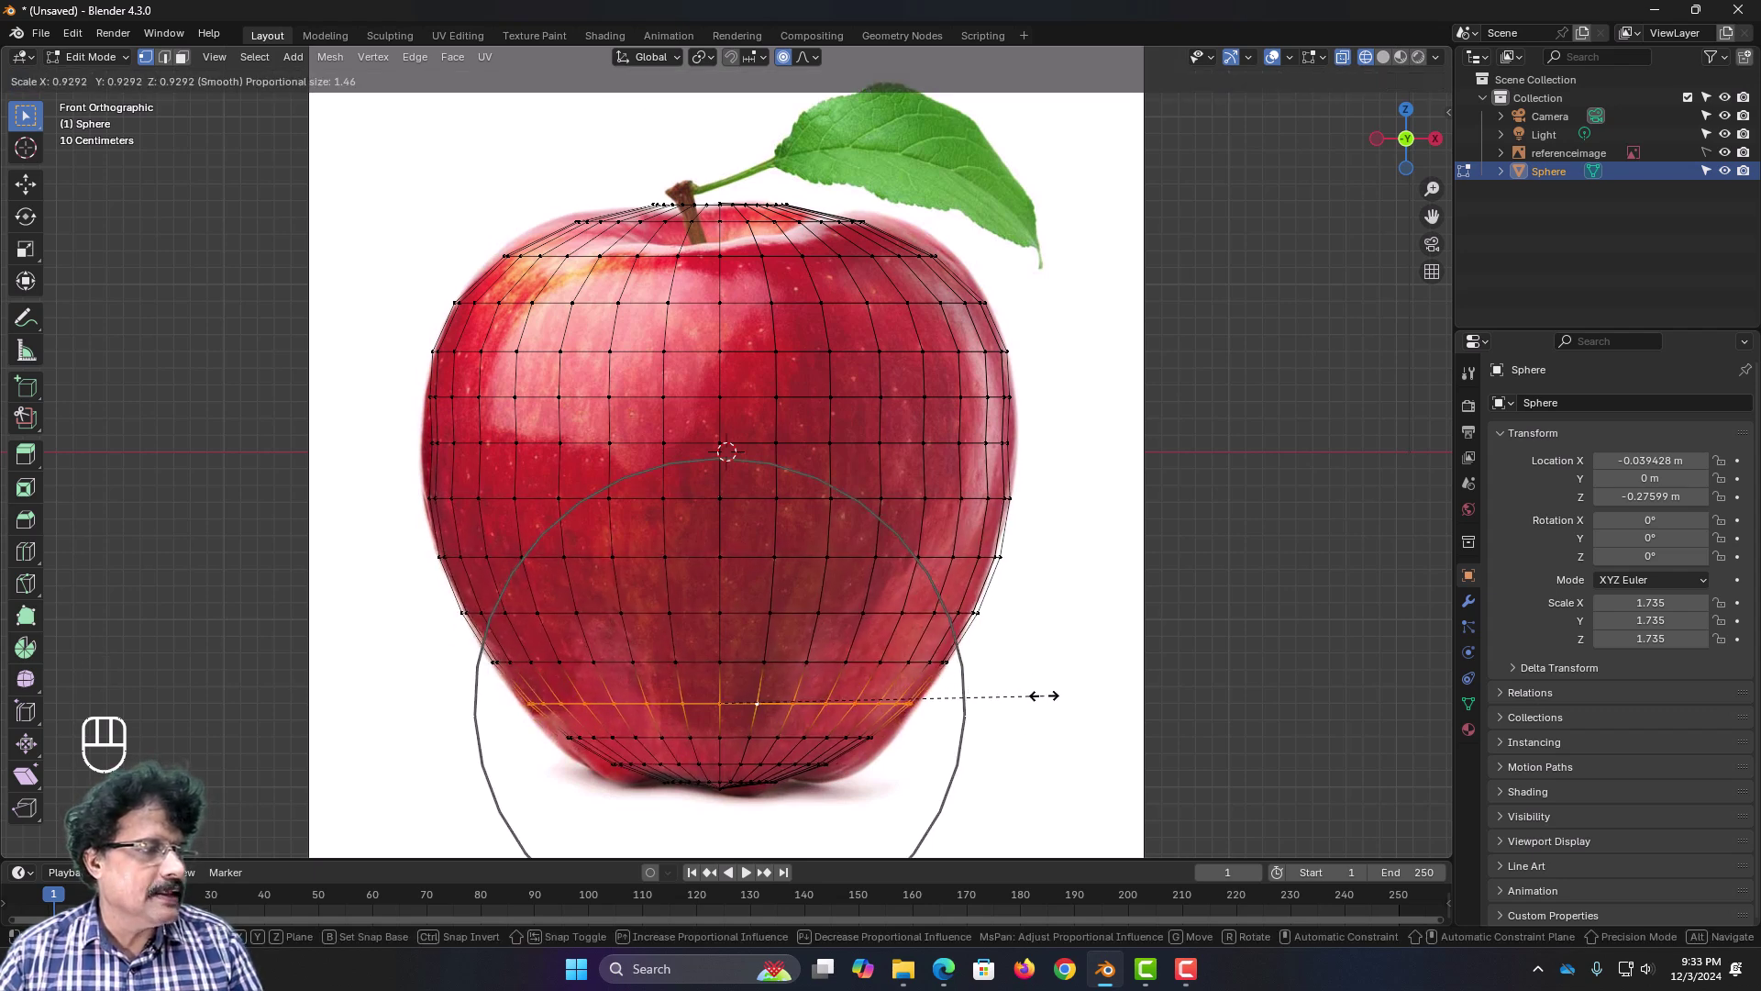
pyautogui.scroll(-3, 1041, 699)
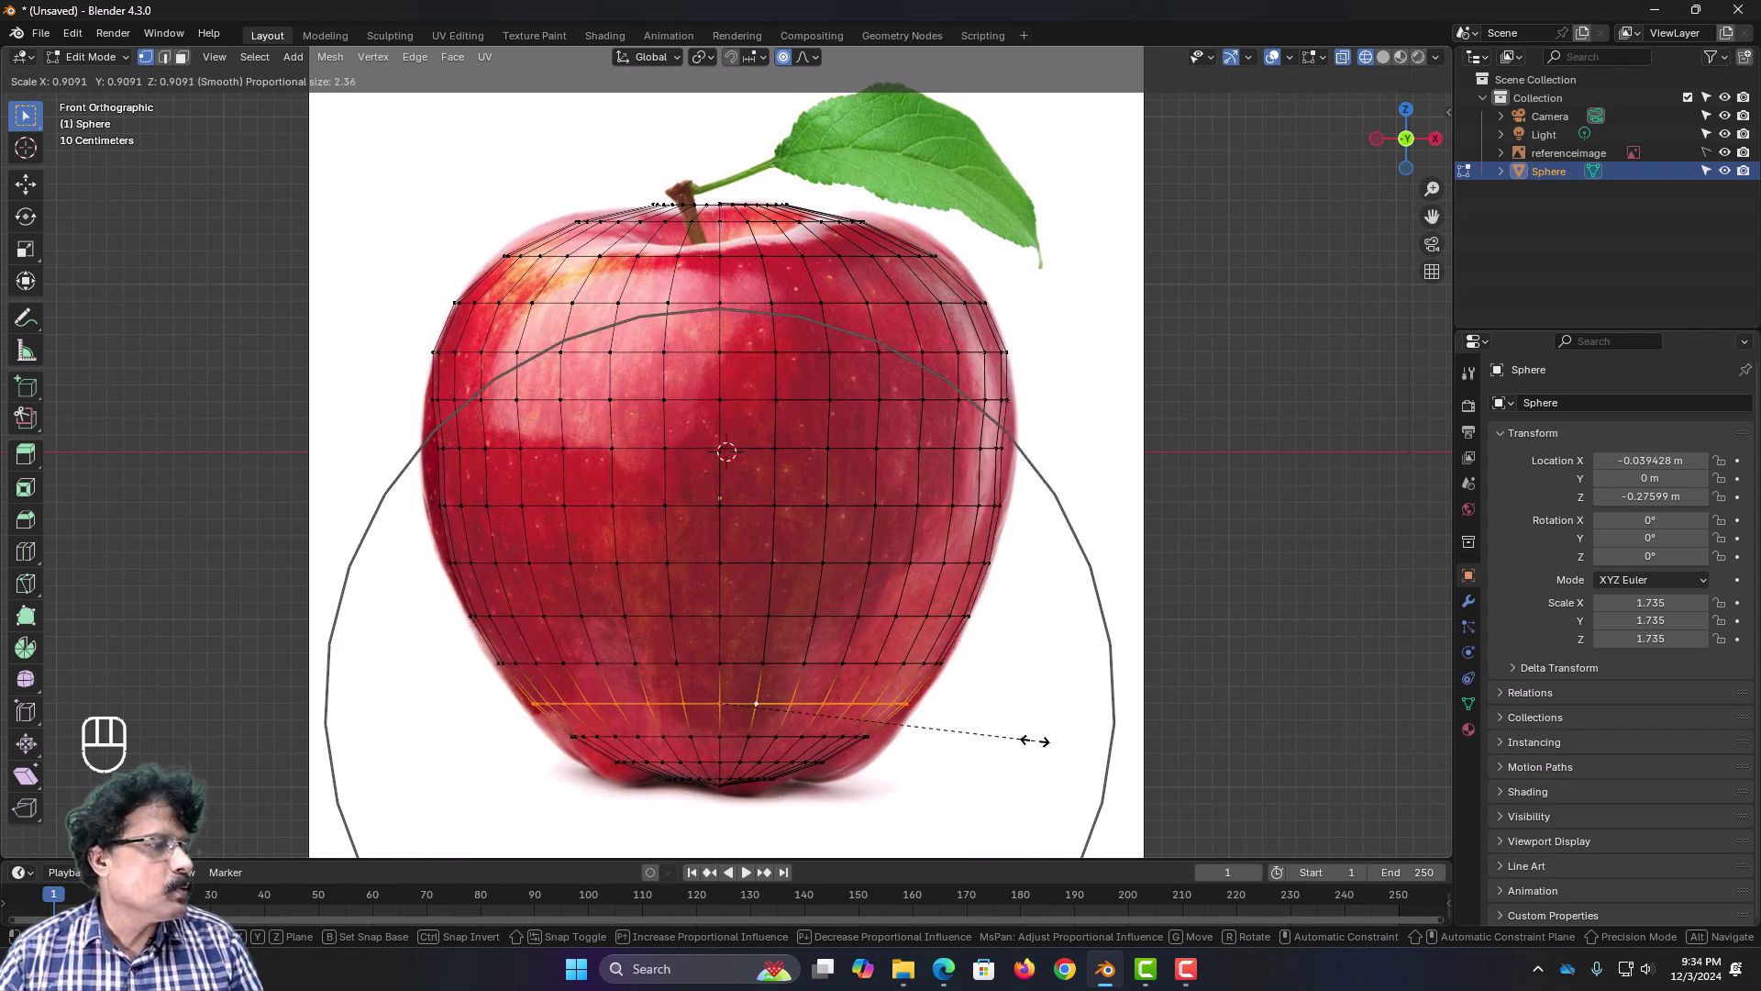
pyautogui.scroll(-2, 1034, 740)
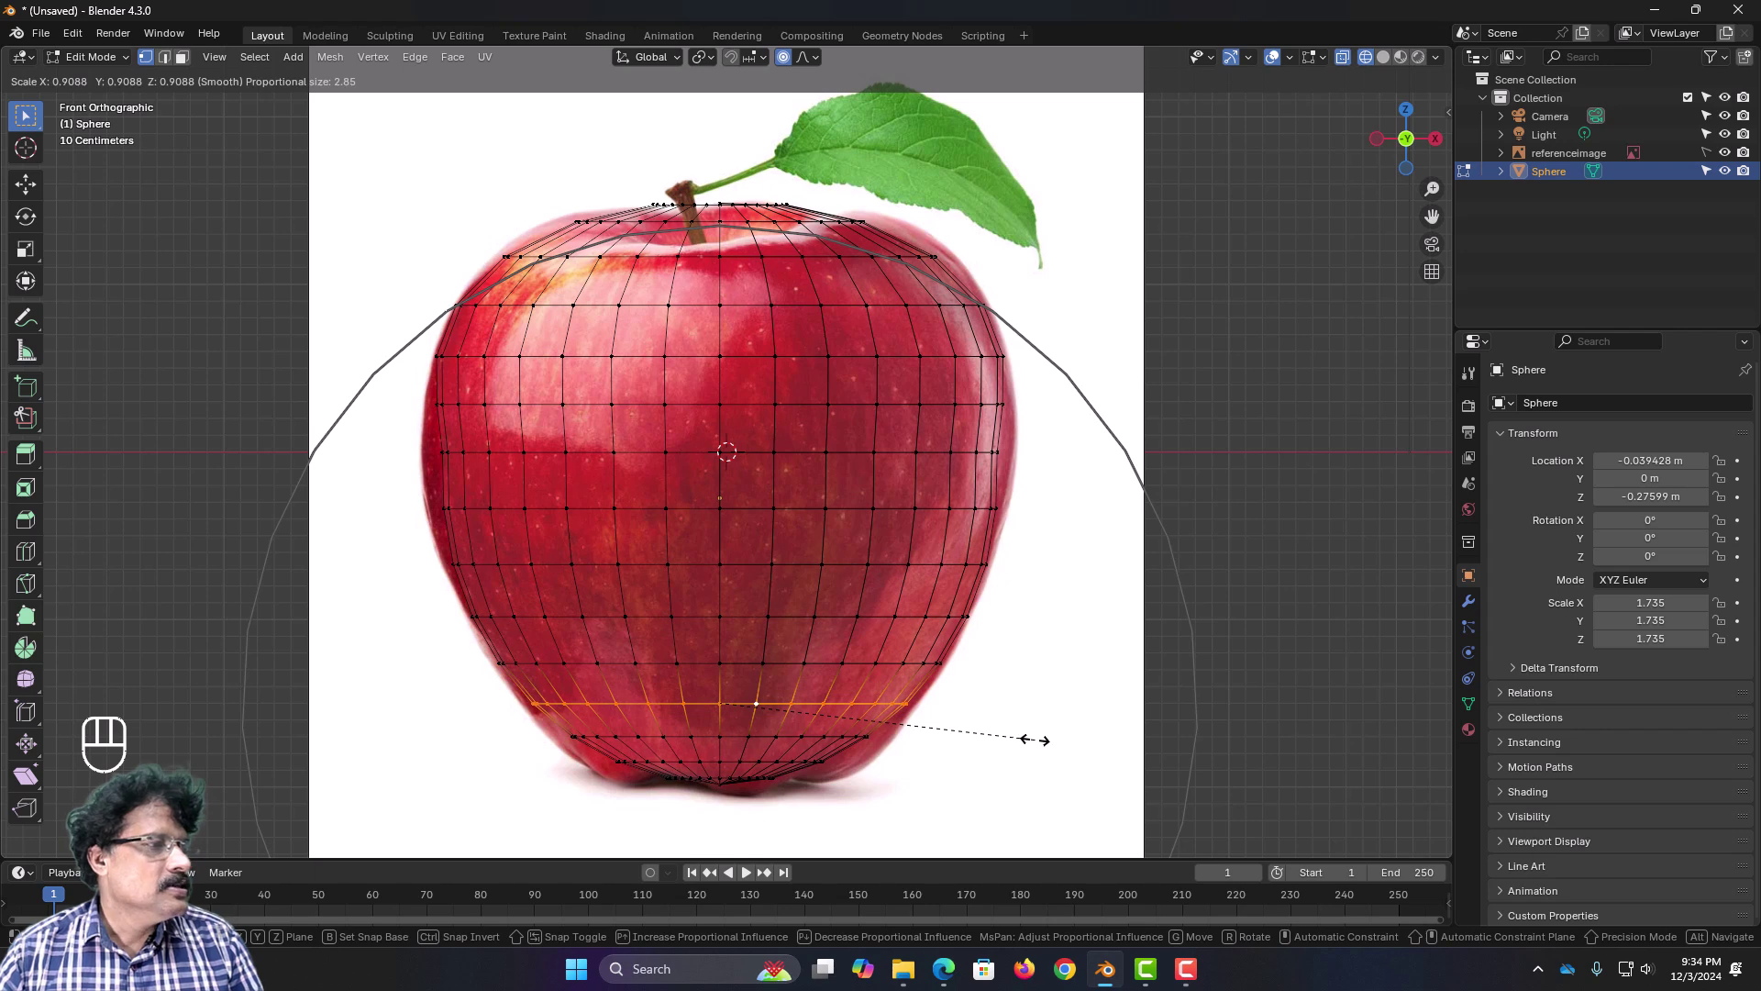
pyautogui.click(1027, 736)
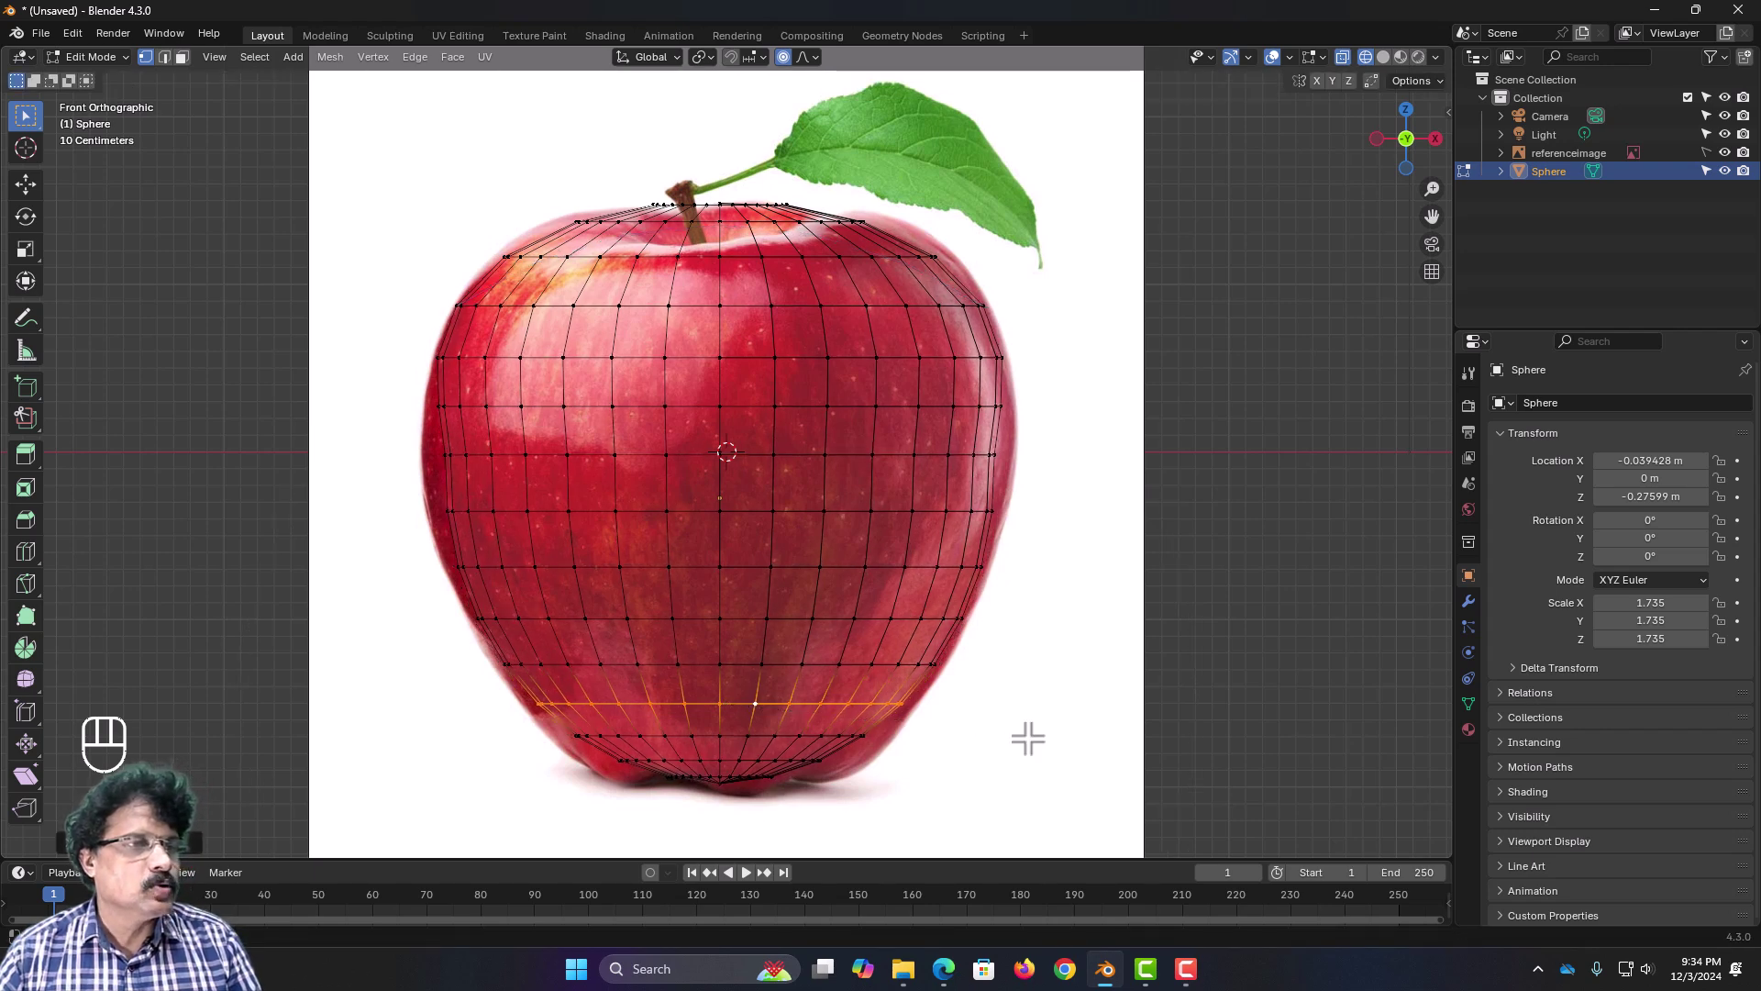
# Step: Scale the horizontal edge loop level with the world origin by about 1.085, with a proportional size of 0.68
pyautogui.keyDown('alt'); pyautogui.click(894, 454); pyautogui.keyUp('alt')
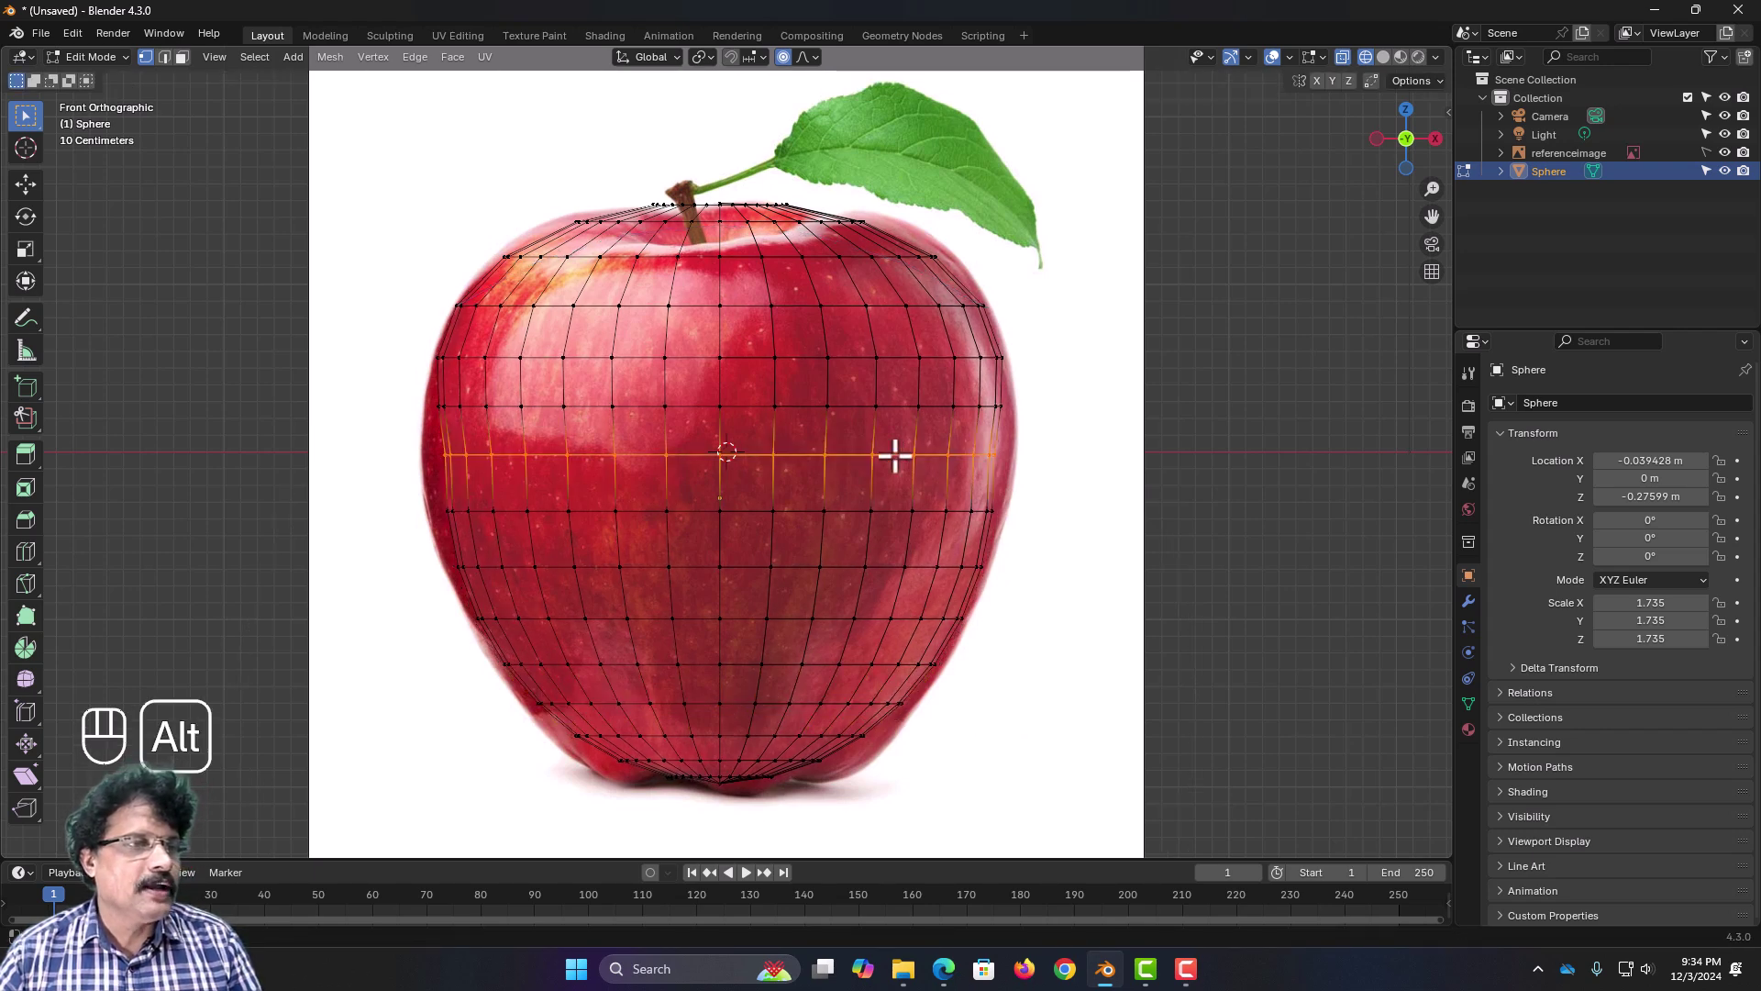
pyautogui.press('s')
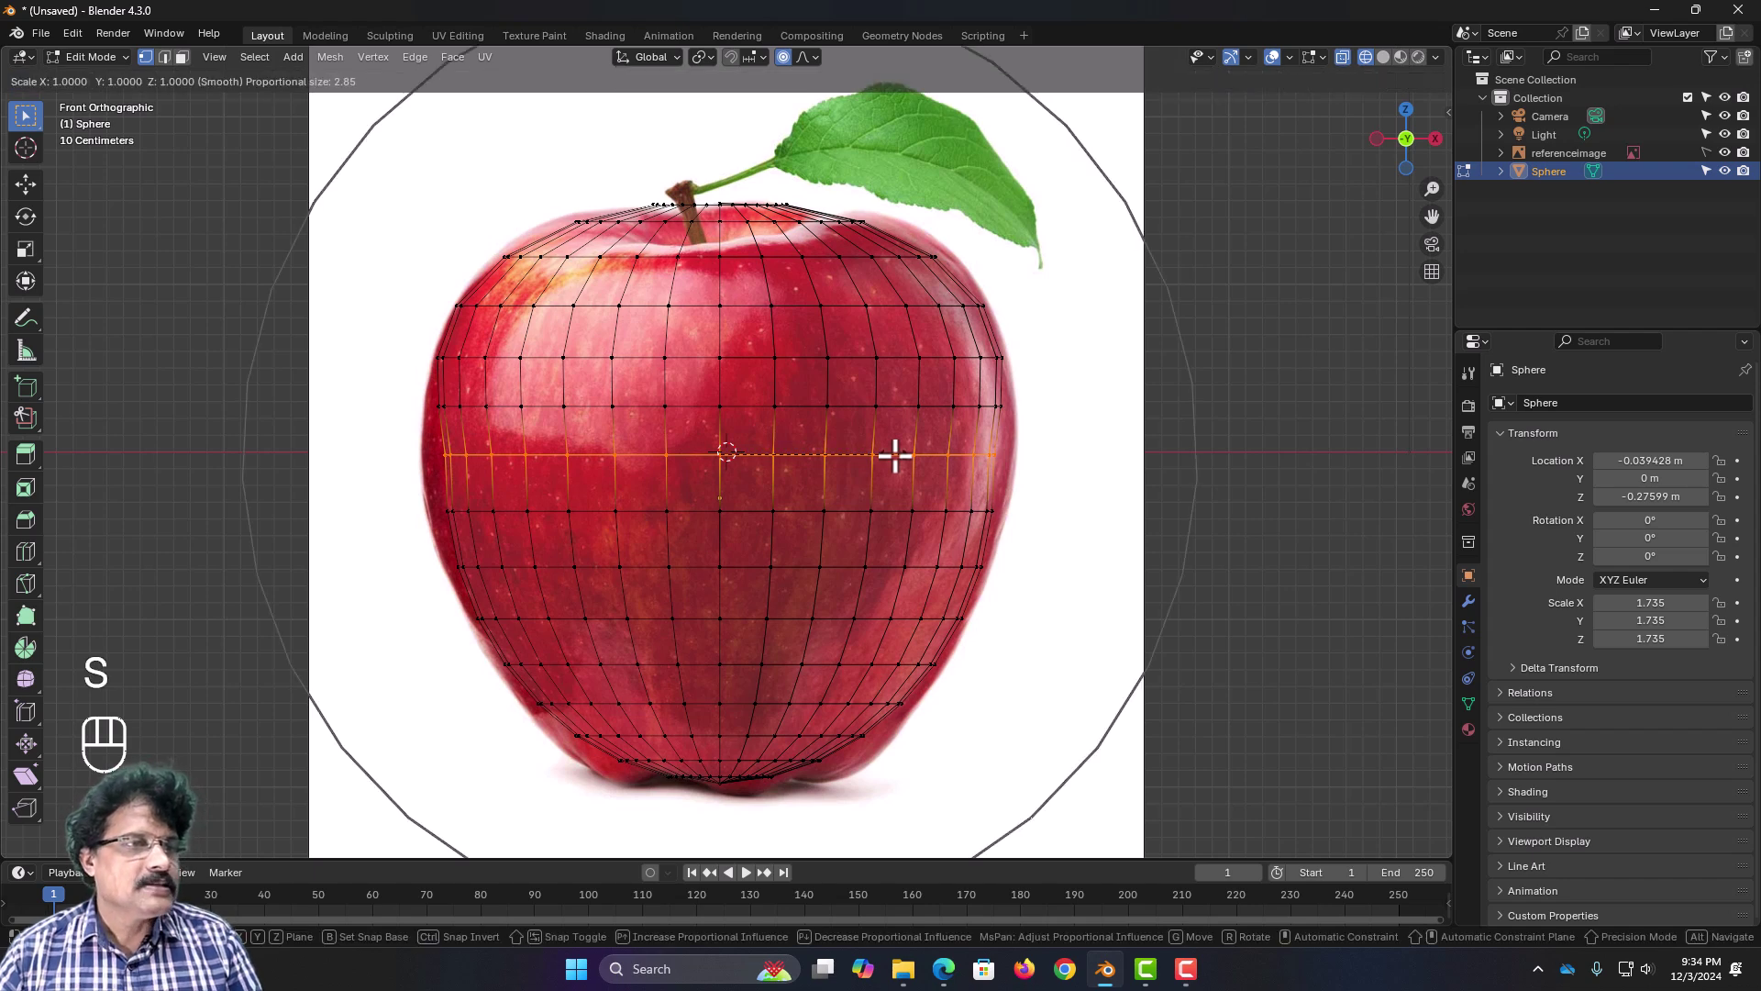
pyautogui.scroll(3, 895, 454)
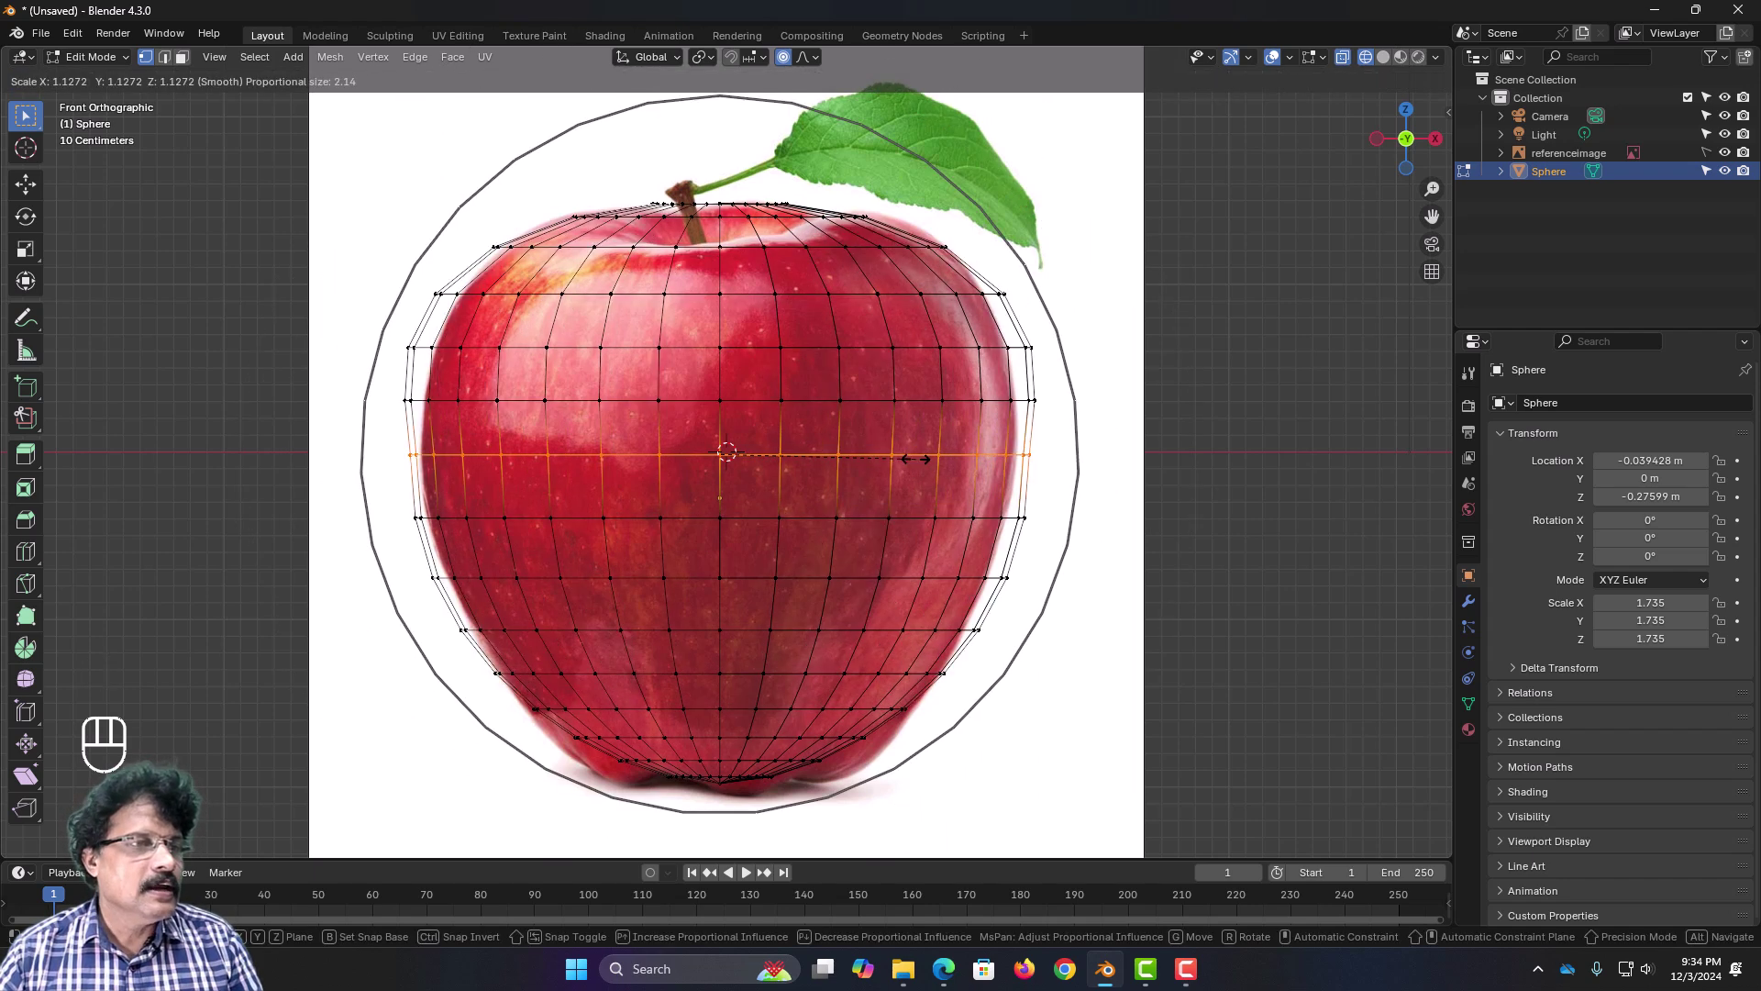
pyautogui.scroll(8, 915, 459)
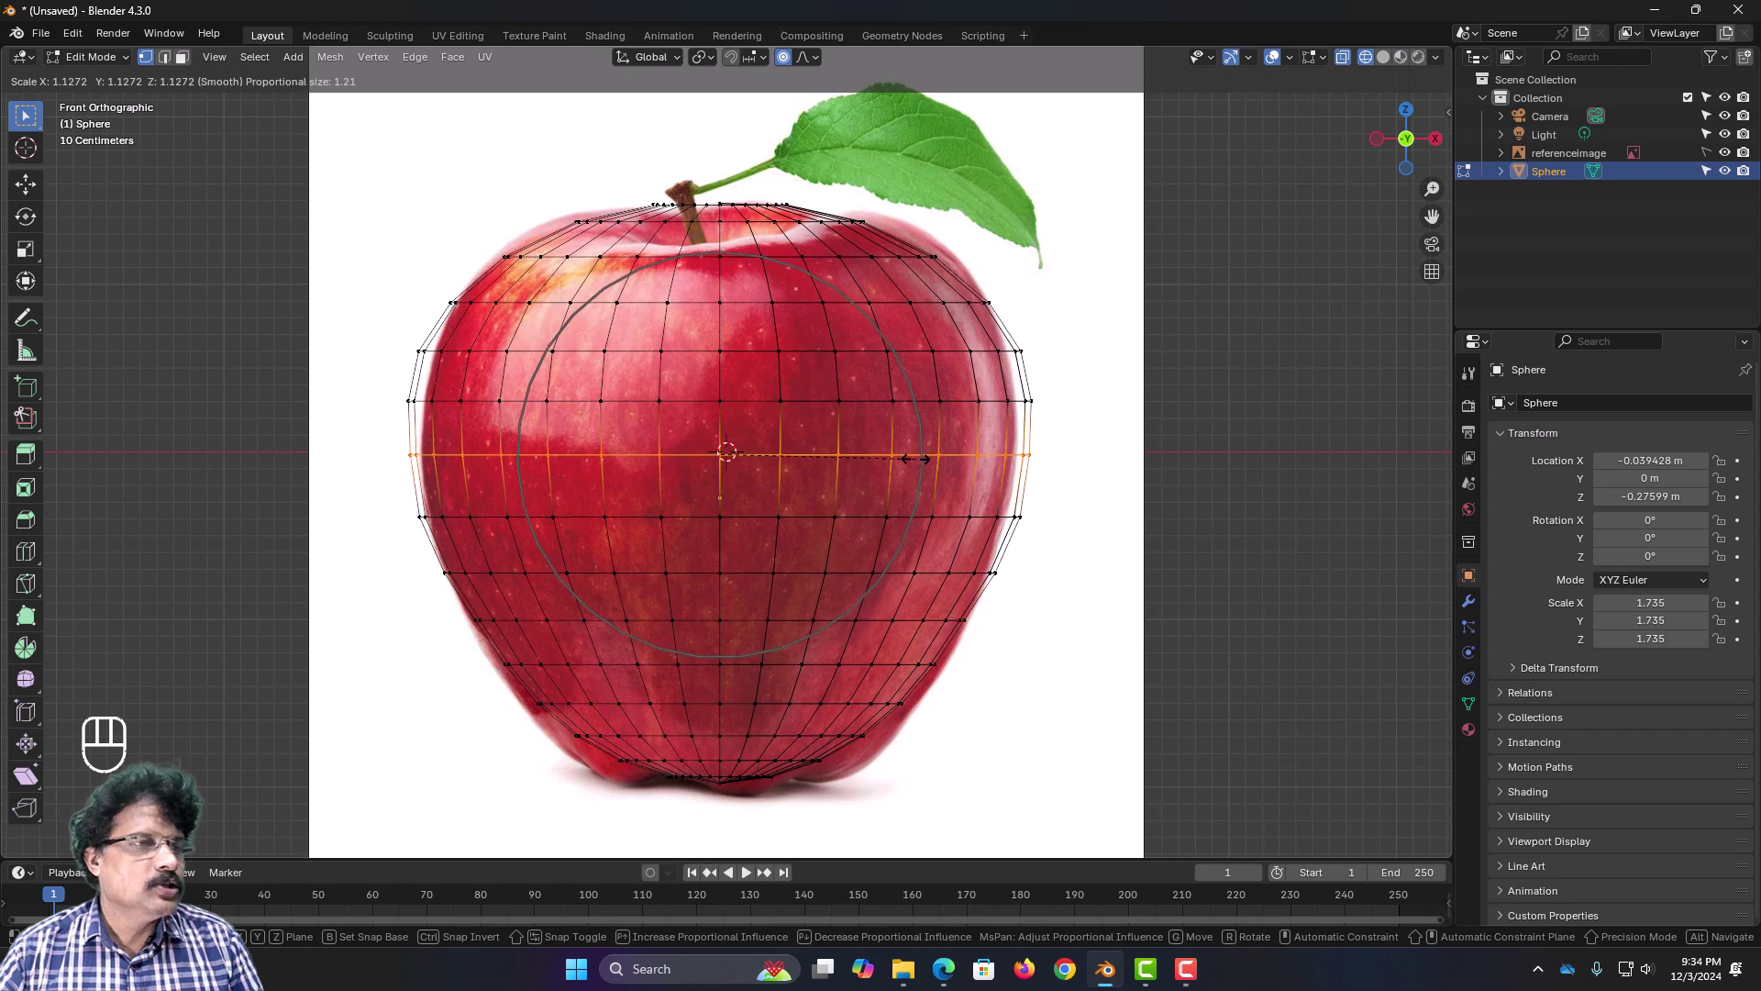
pyautogui.scroll(4, 915, 459)
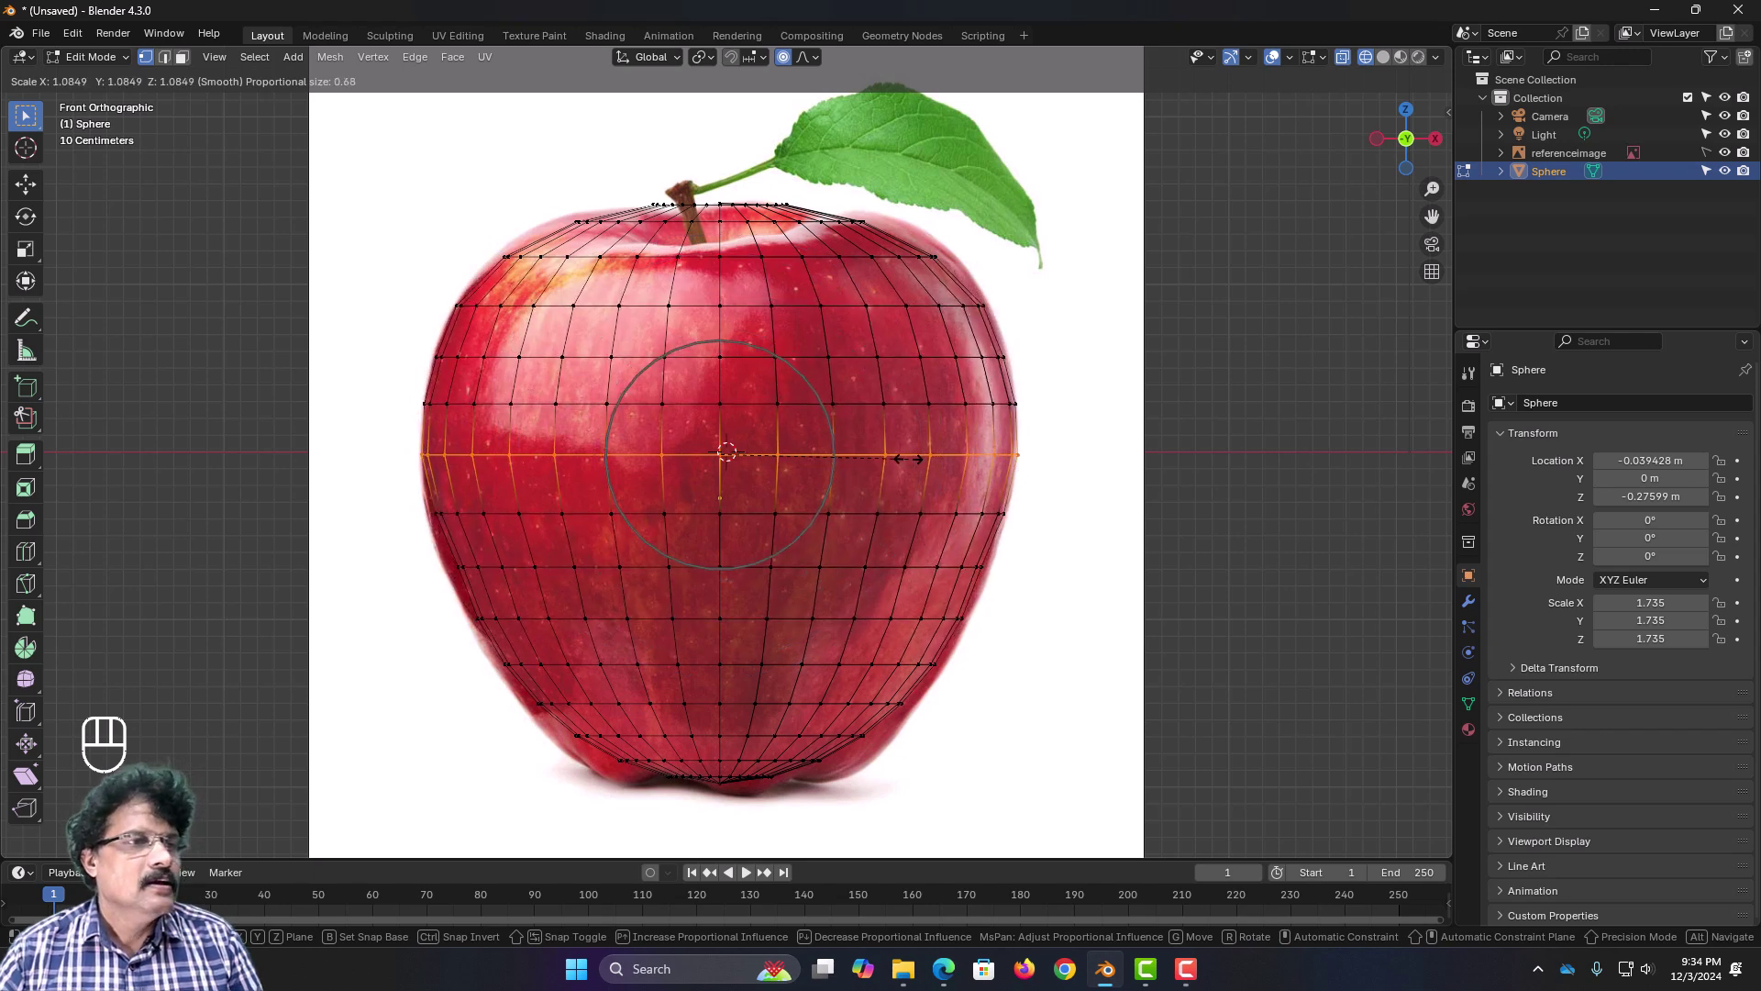
pyautogui.click(908, 459)
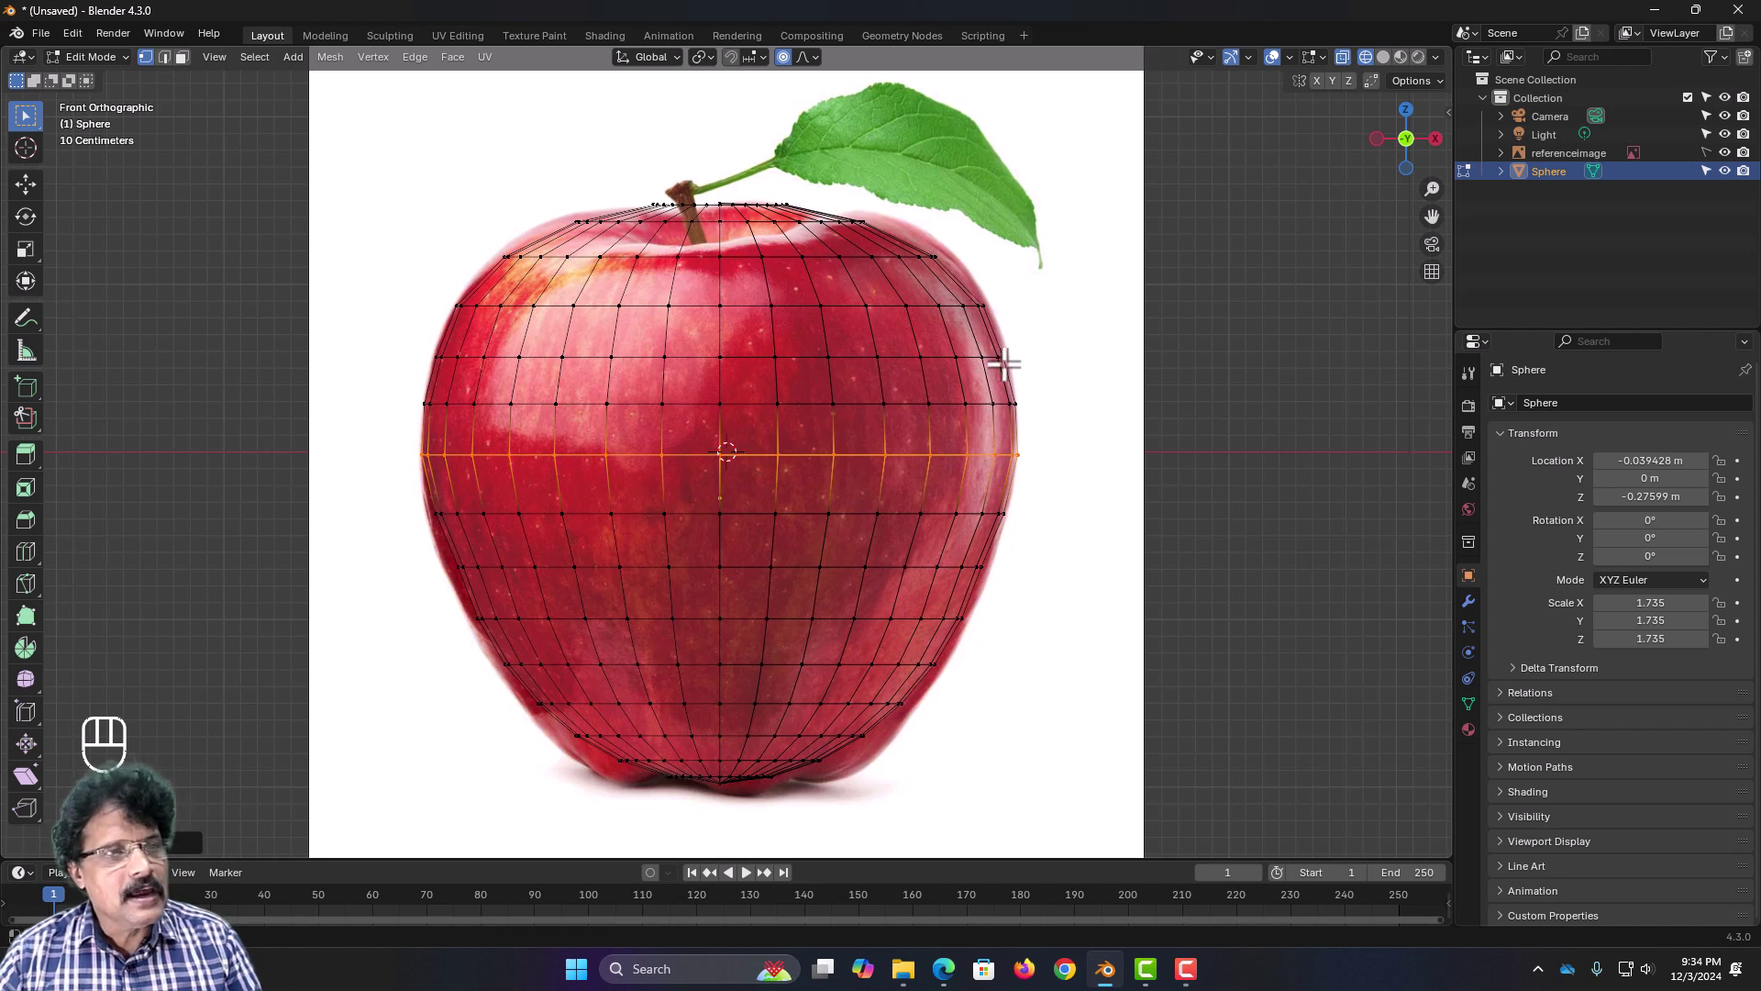
# Step: Scale the seventh horizontal edge loop from the bottom by about 1.042, with a proportional size of 0.68
pyautogui.keyDown('alt'); pyautogui.click(560, 570); pyautogui.keyUp('alt')
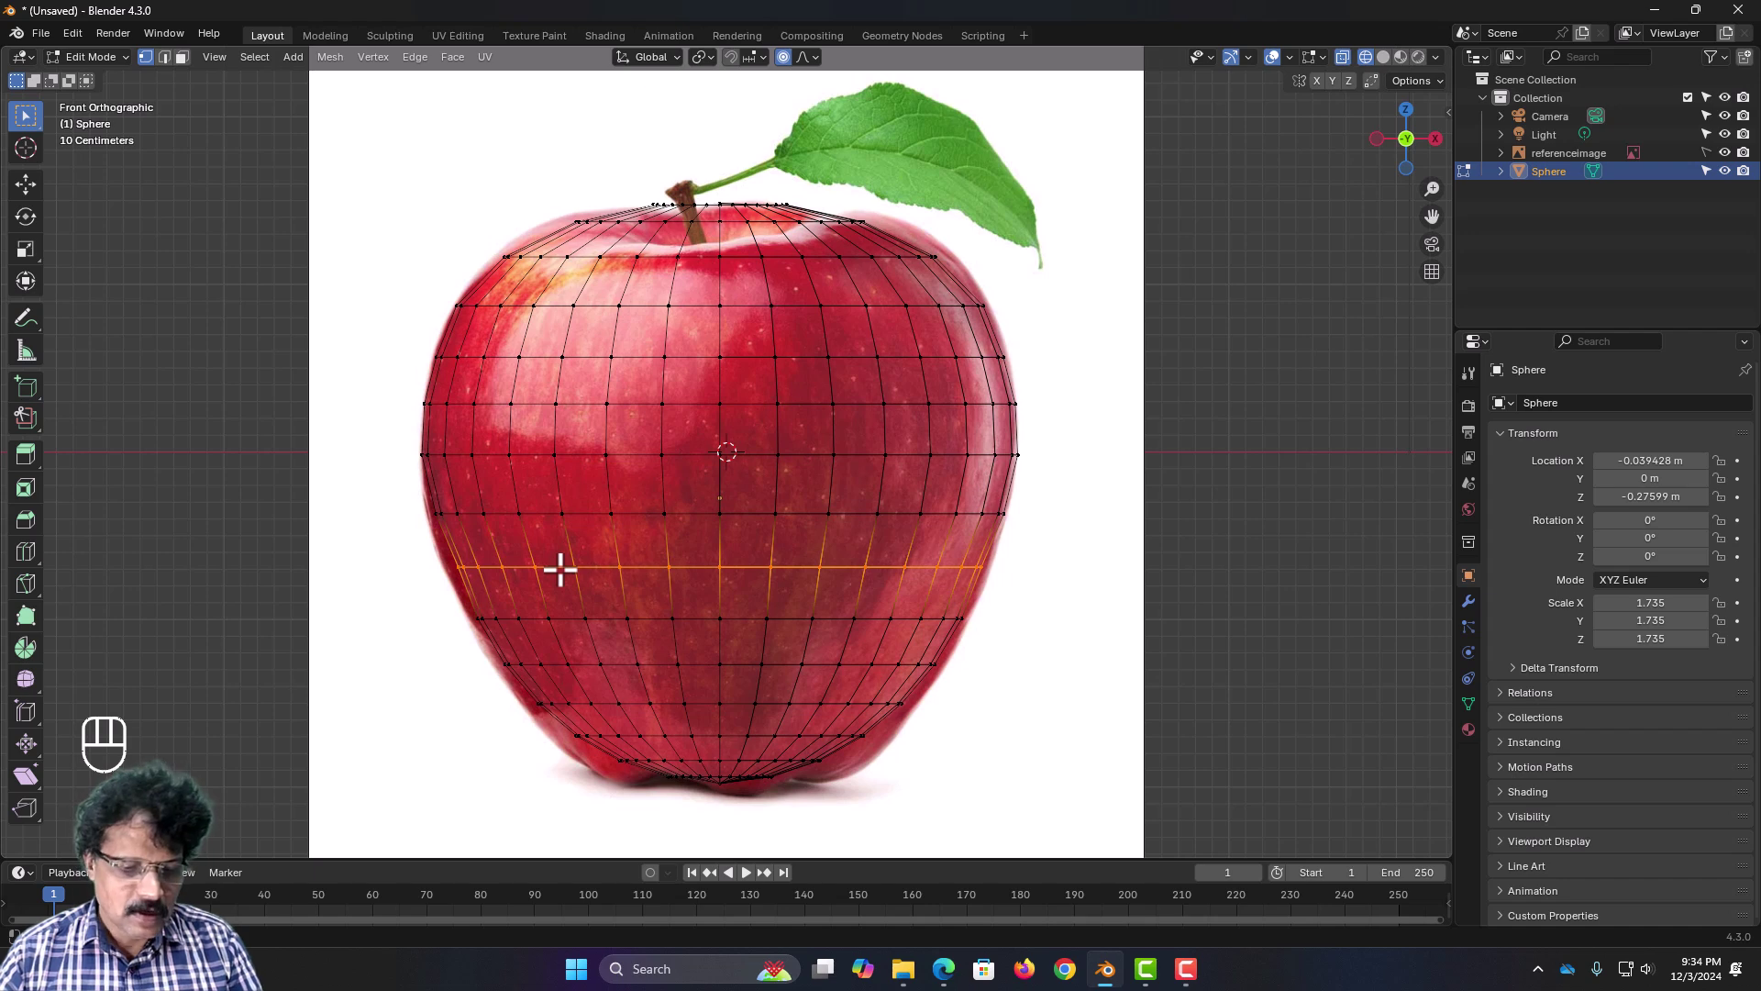
pyautogui.press('s')
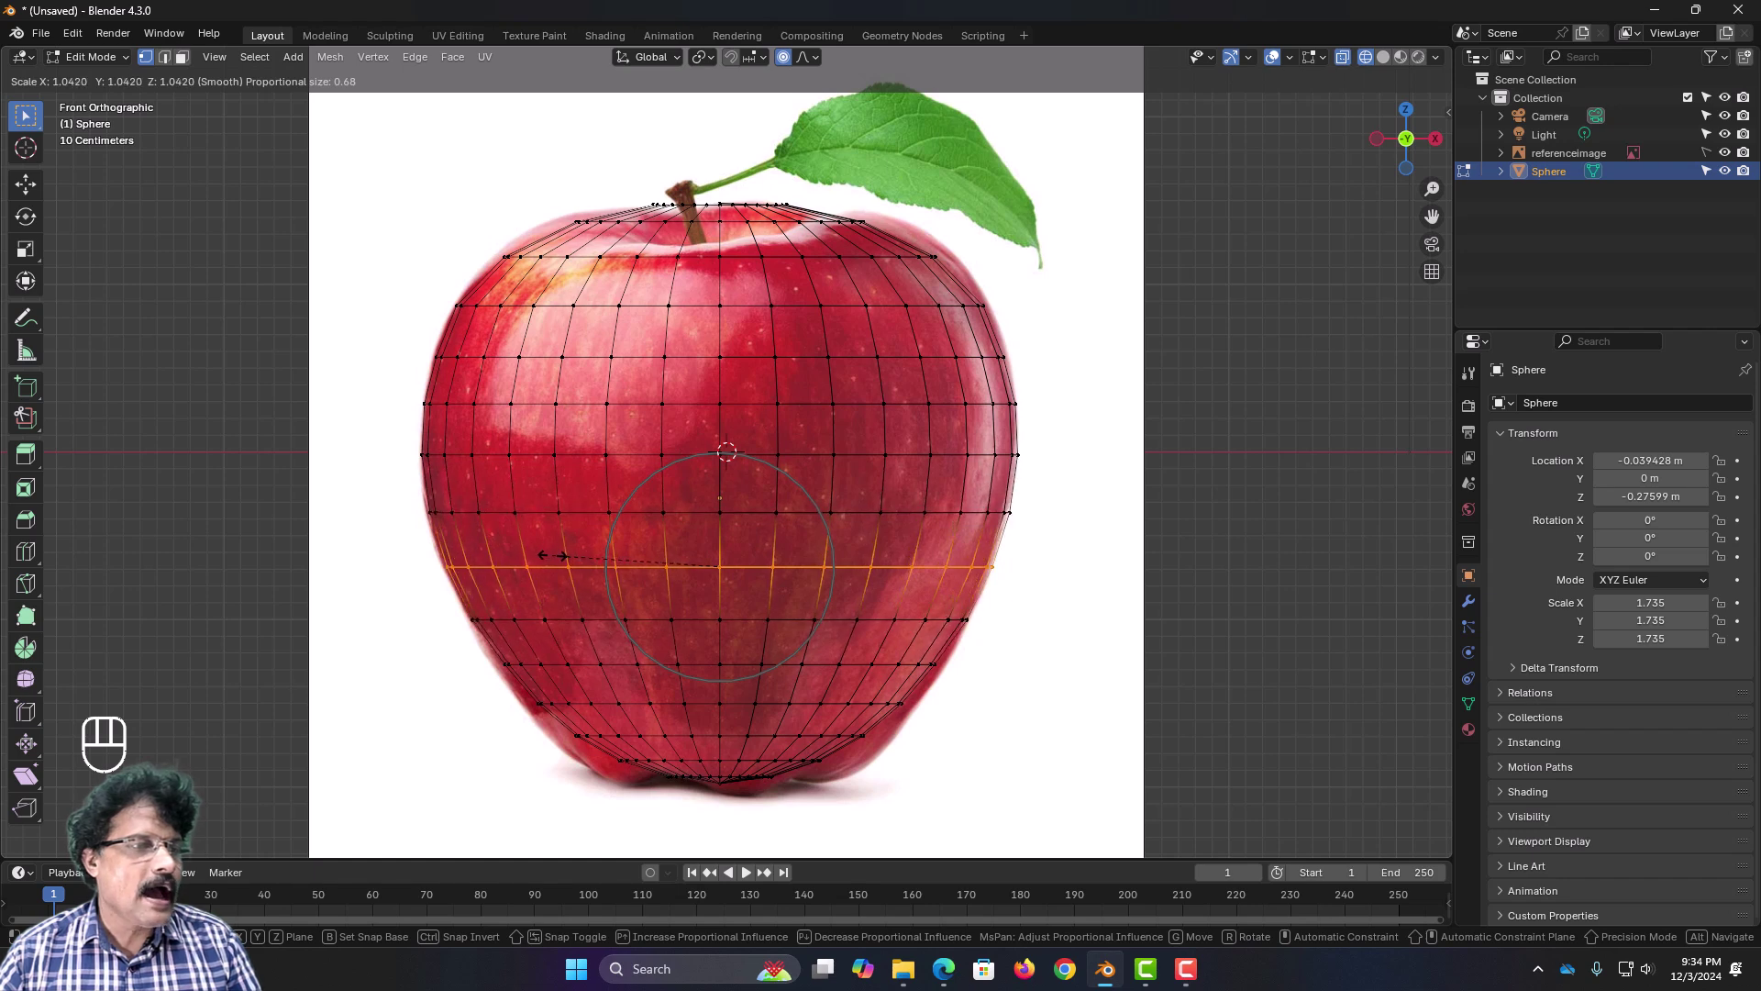
pyautogui.click(552, 559)
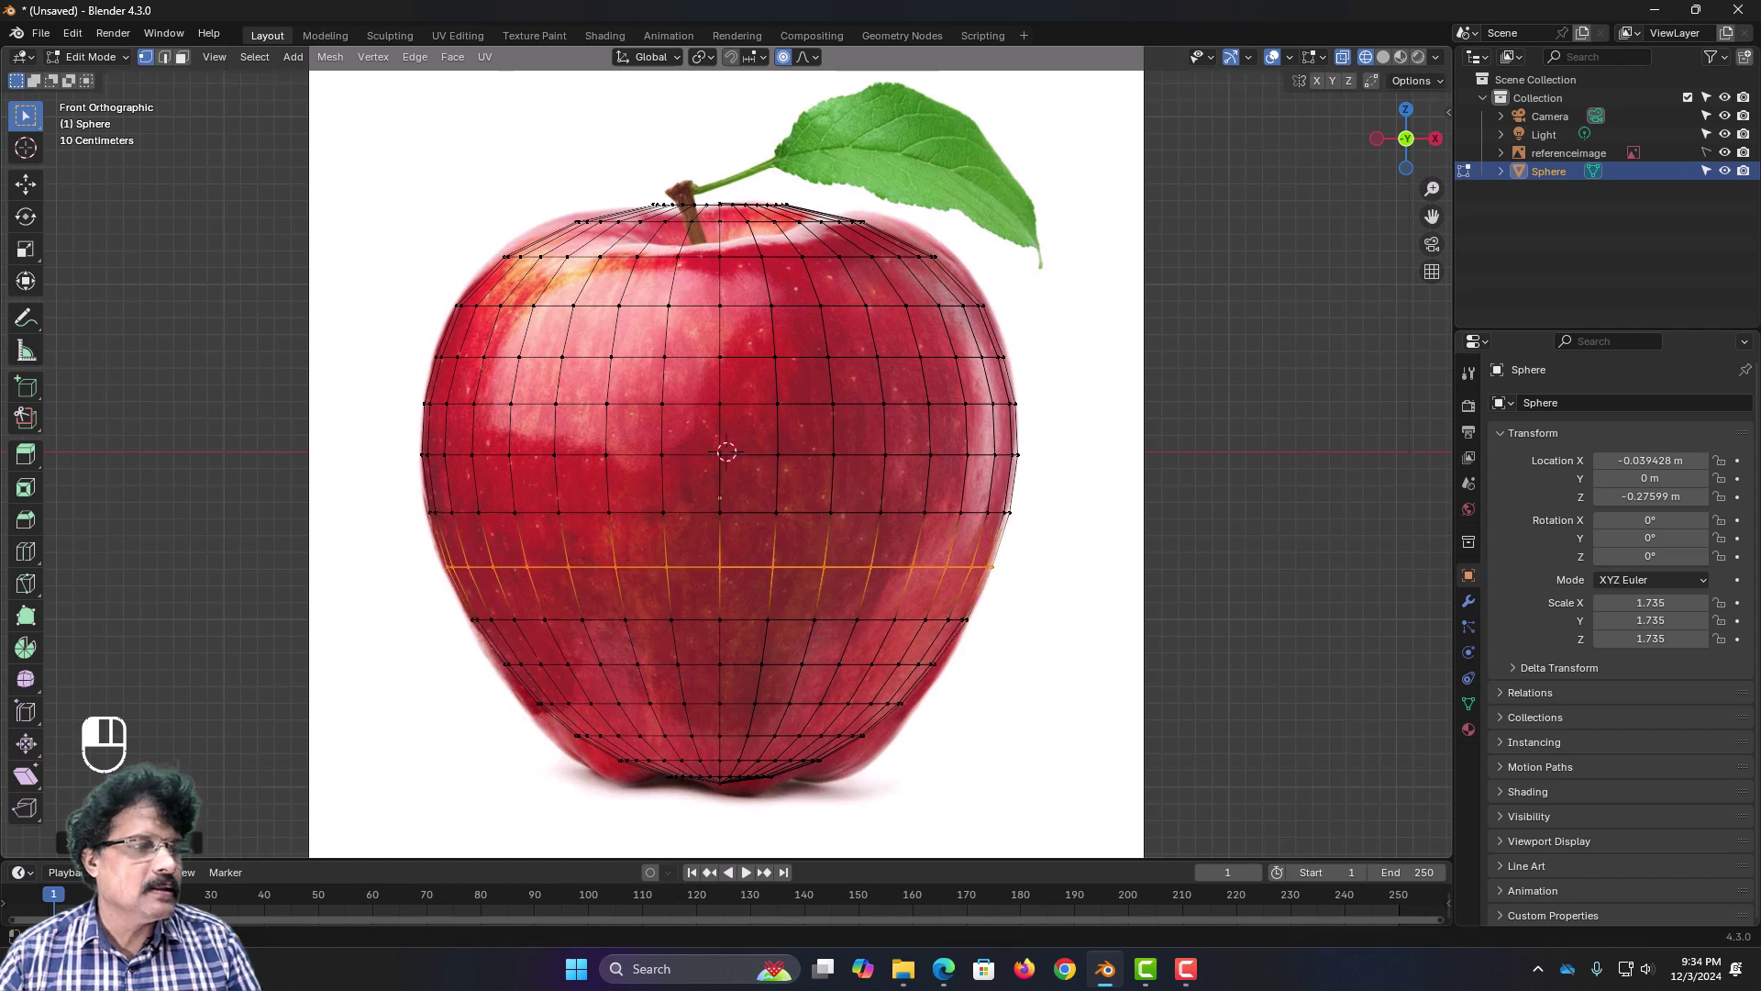
# Step: Scale the fifth horizontal edge loop from the bottom slightly outward to the apple's outline, with a proportional size of 0.68
pyautogui.keyDown('alt'); pyautogui.click(701, 665); pyautogui.keyUp('alt')
pyautogui.press('s')
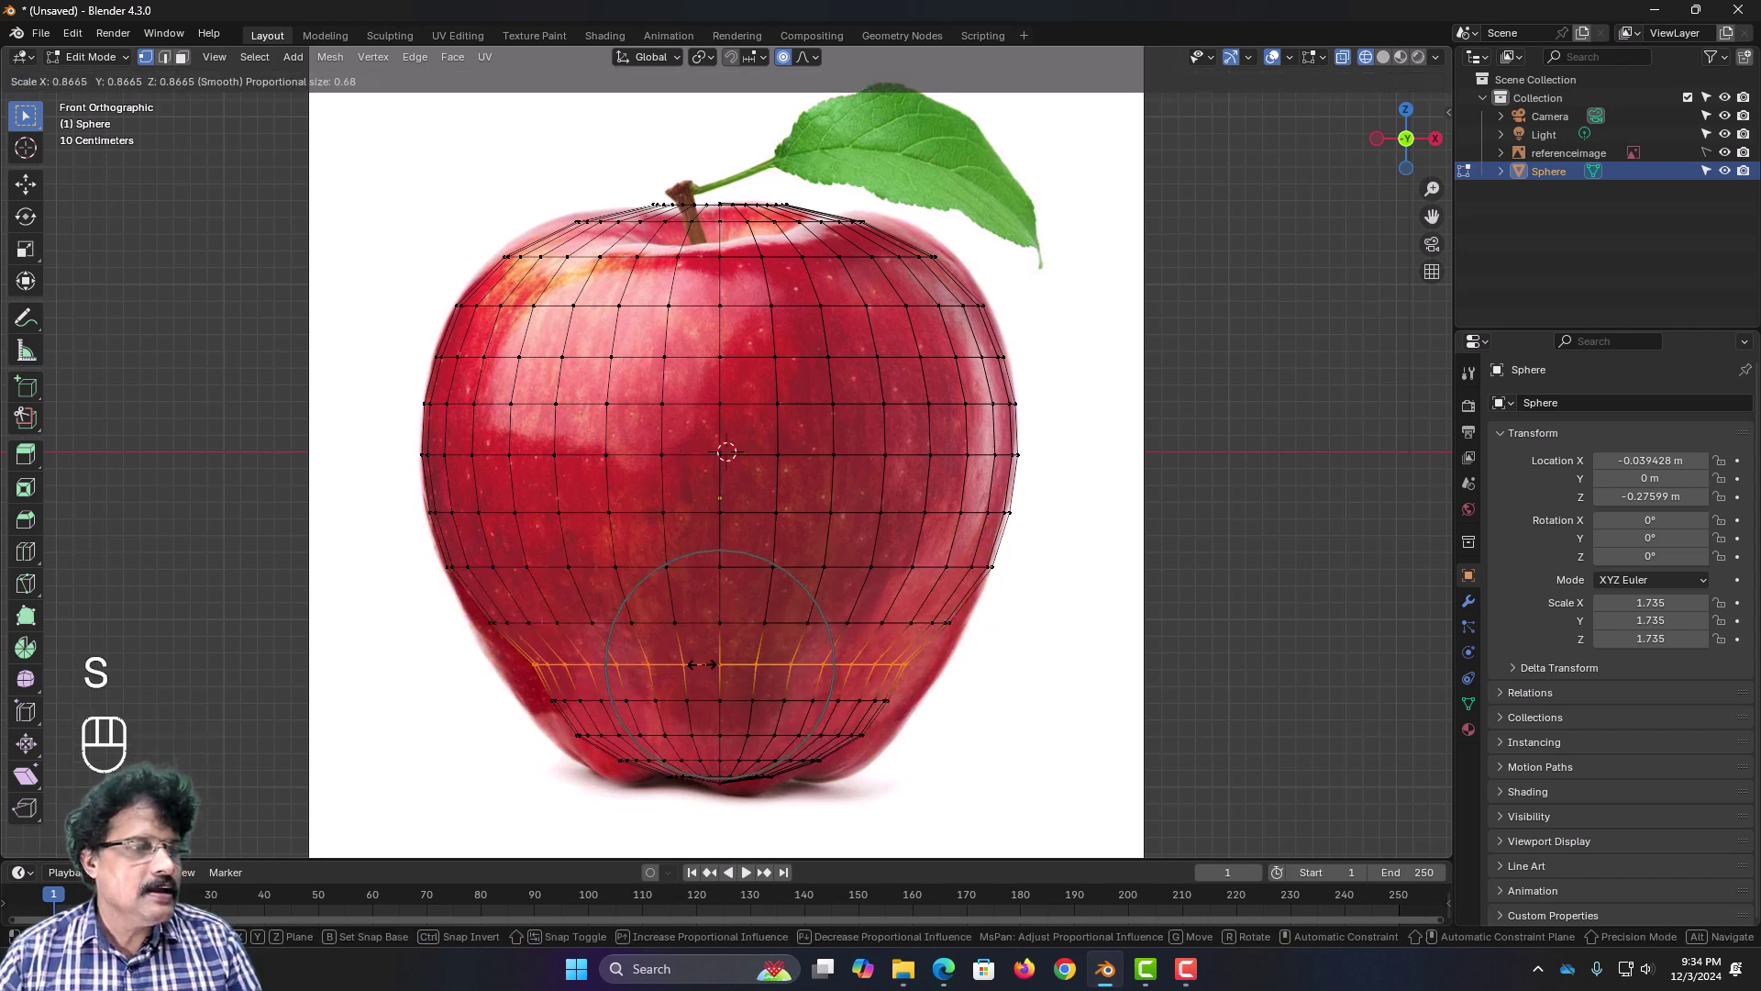
pyautogui.press('shift')
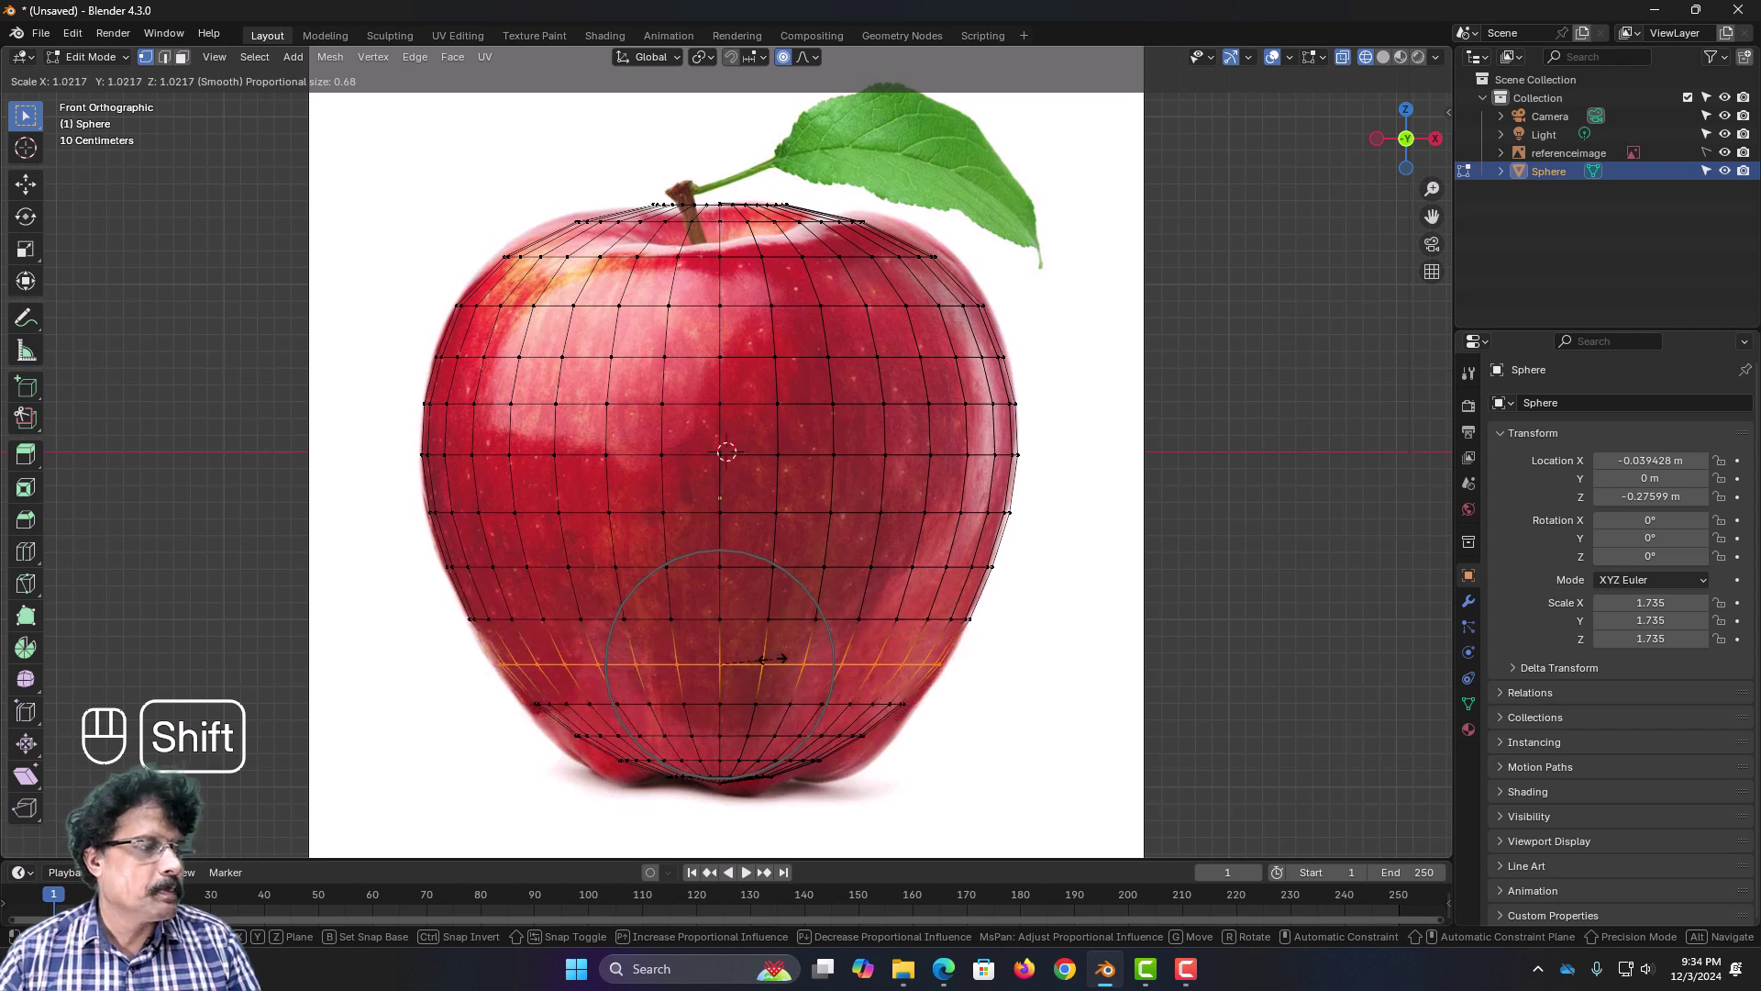
pyautogui.click(766, 670)
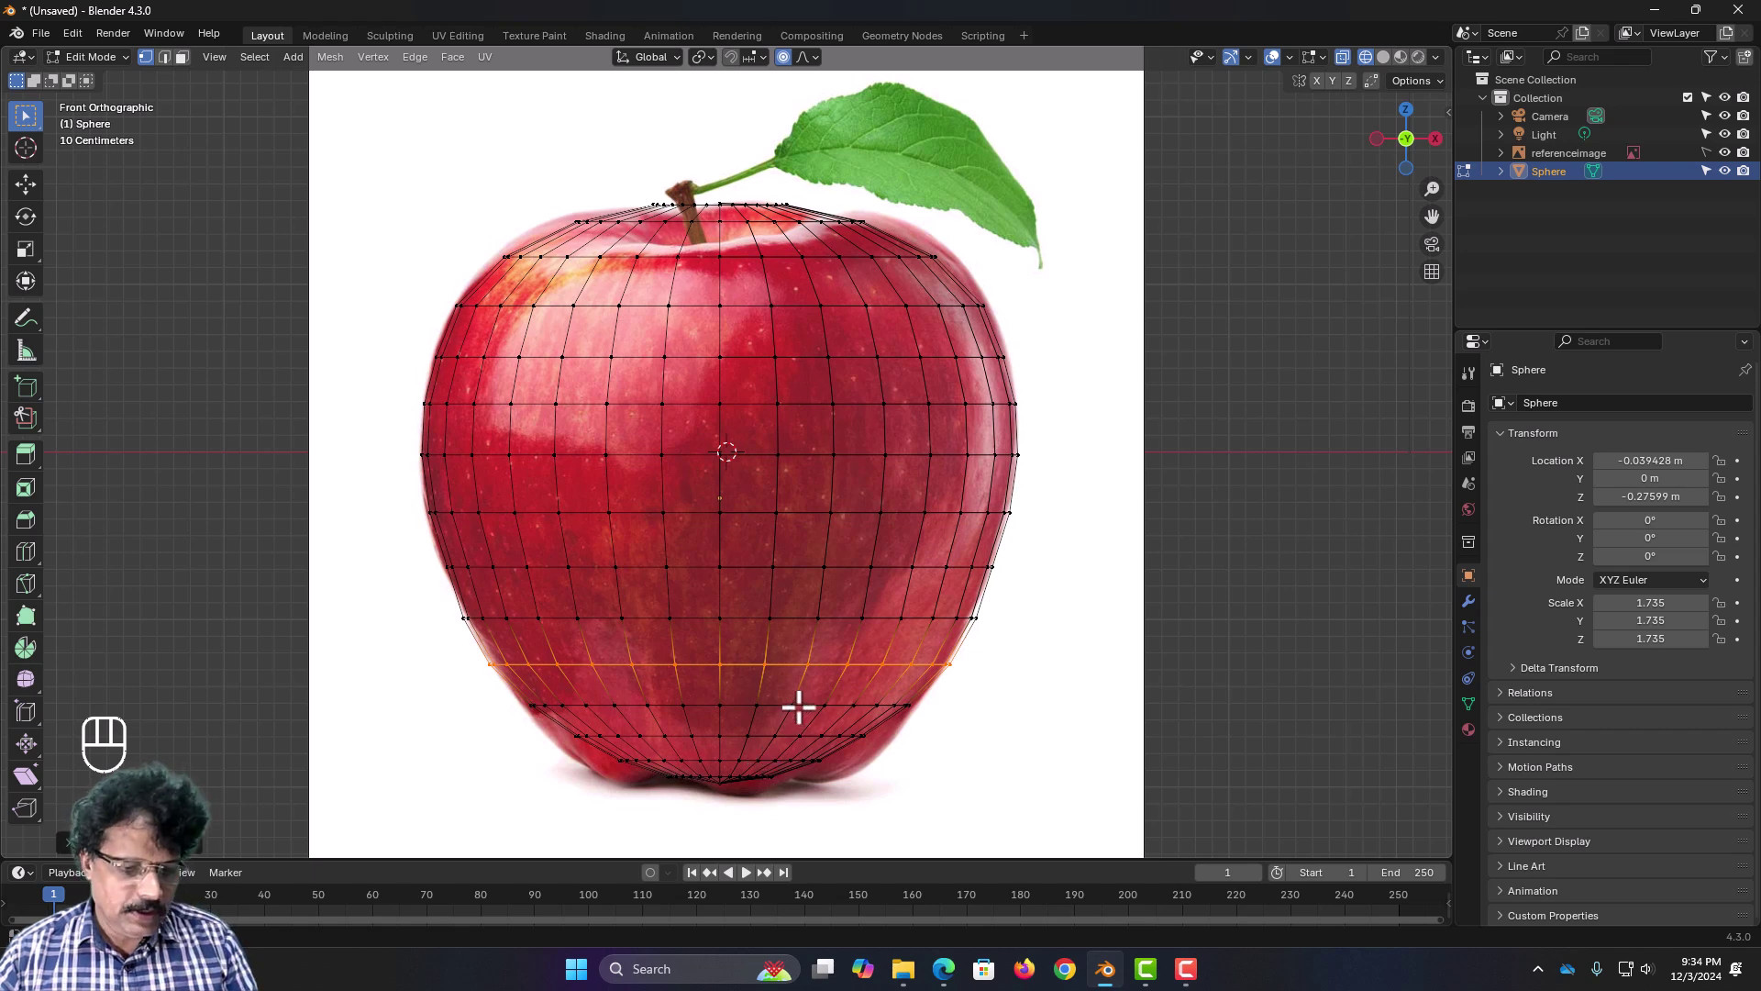
# Step: Scale the fourth horizontal edge loop from the bottom by about 1.025, with the proportional size reduced to 0.51
pyautogui.keyDown('alt'); pyautogui.click(799, 707); pyautogui.keyUp('alt')
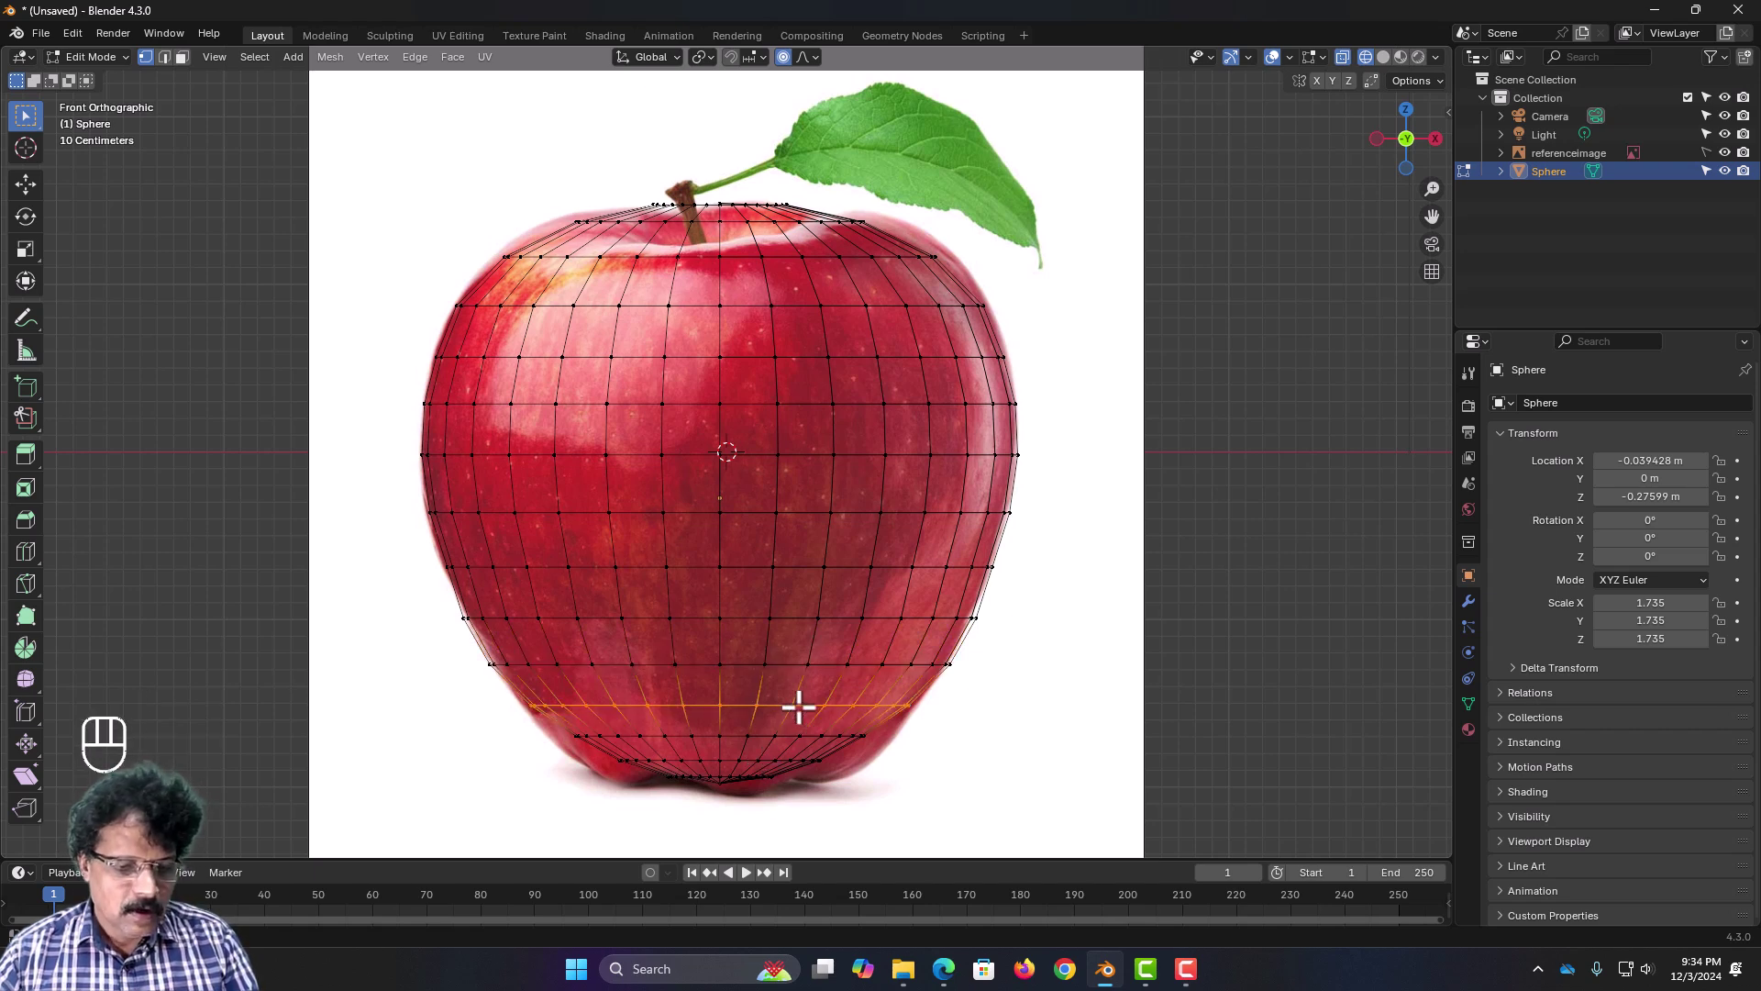
pyautogui.press('s')
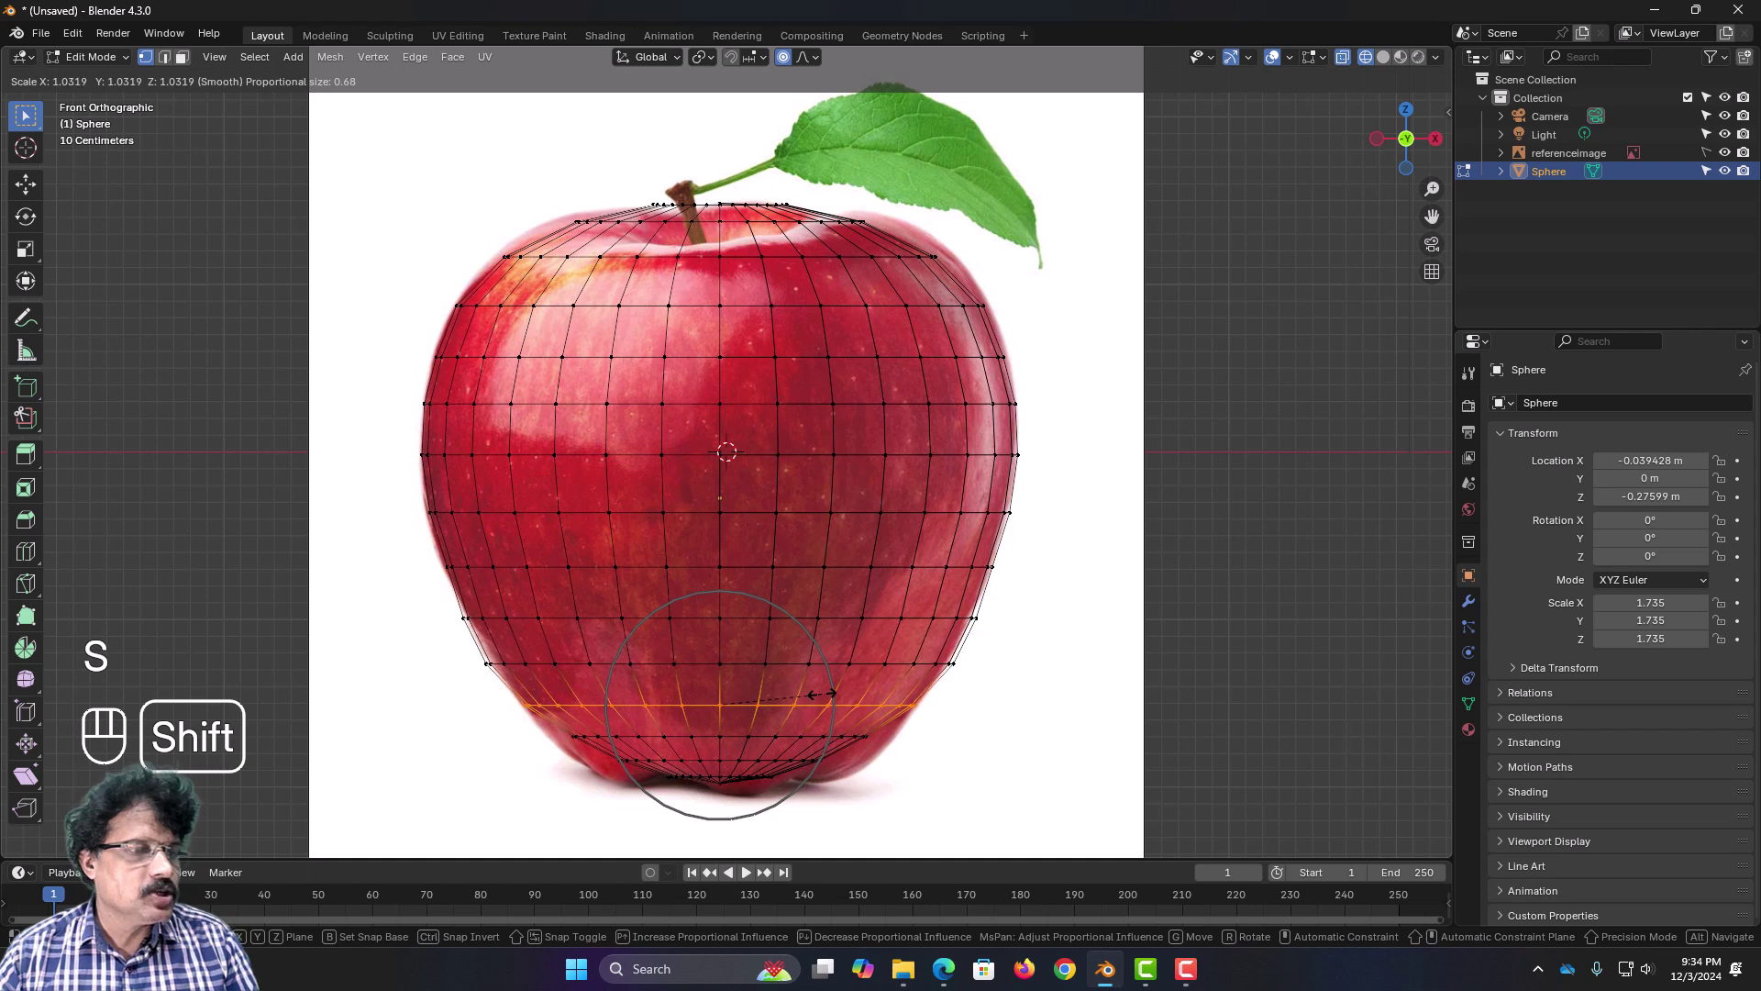
pyautogui.keyDown('shift'); pyautogui.scroll(-1, 812, 696); pyautogui.keyUp('shift')
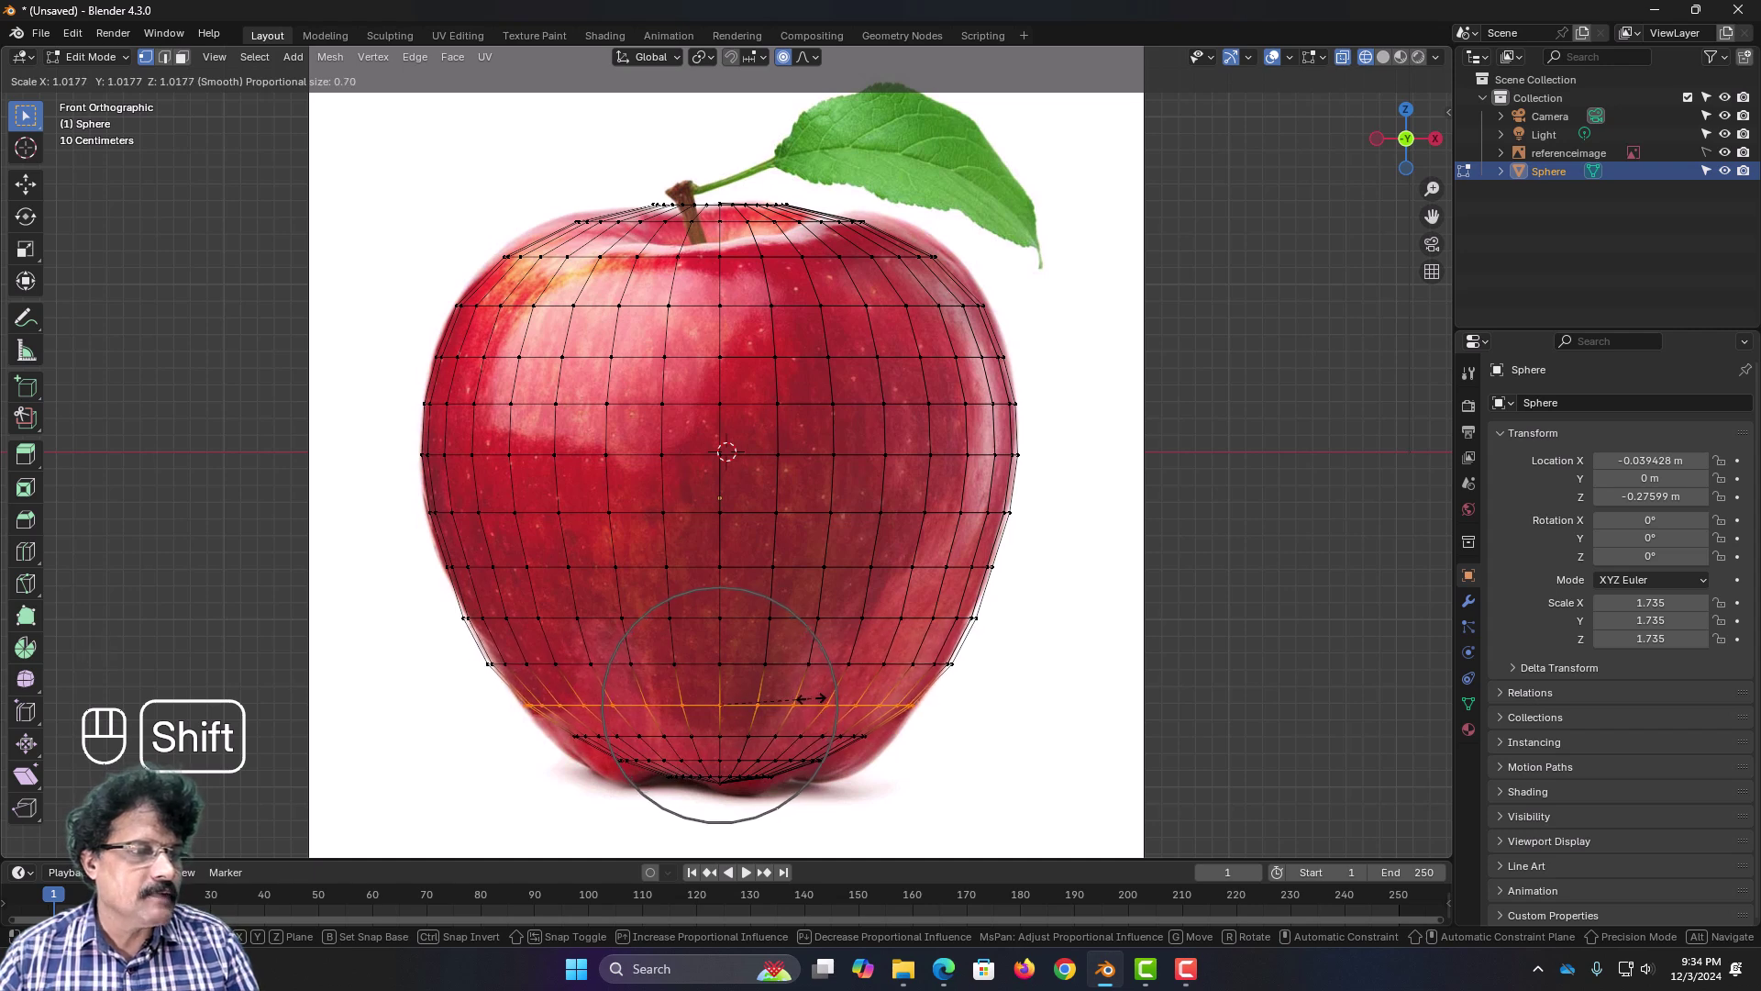
pyautogui.keyDown('shift'); pyautogui.scroll(3, 811, 697); pyautogui.keyUp('shift')
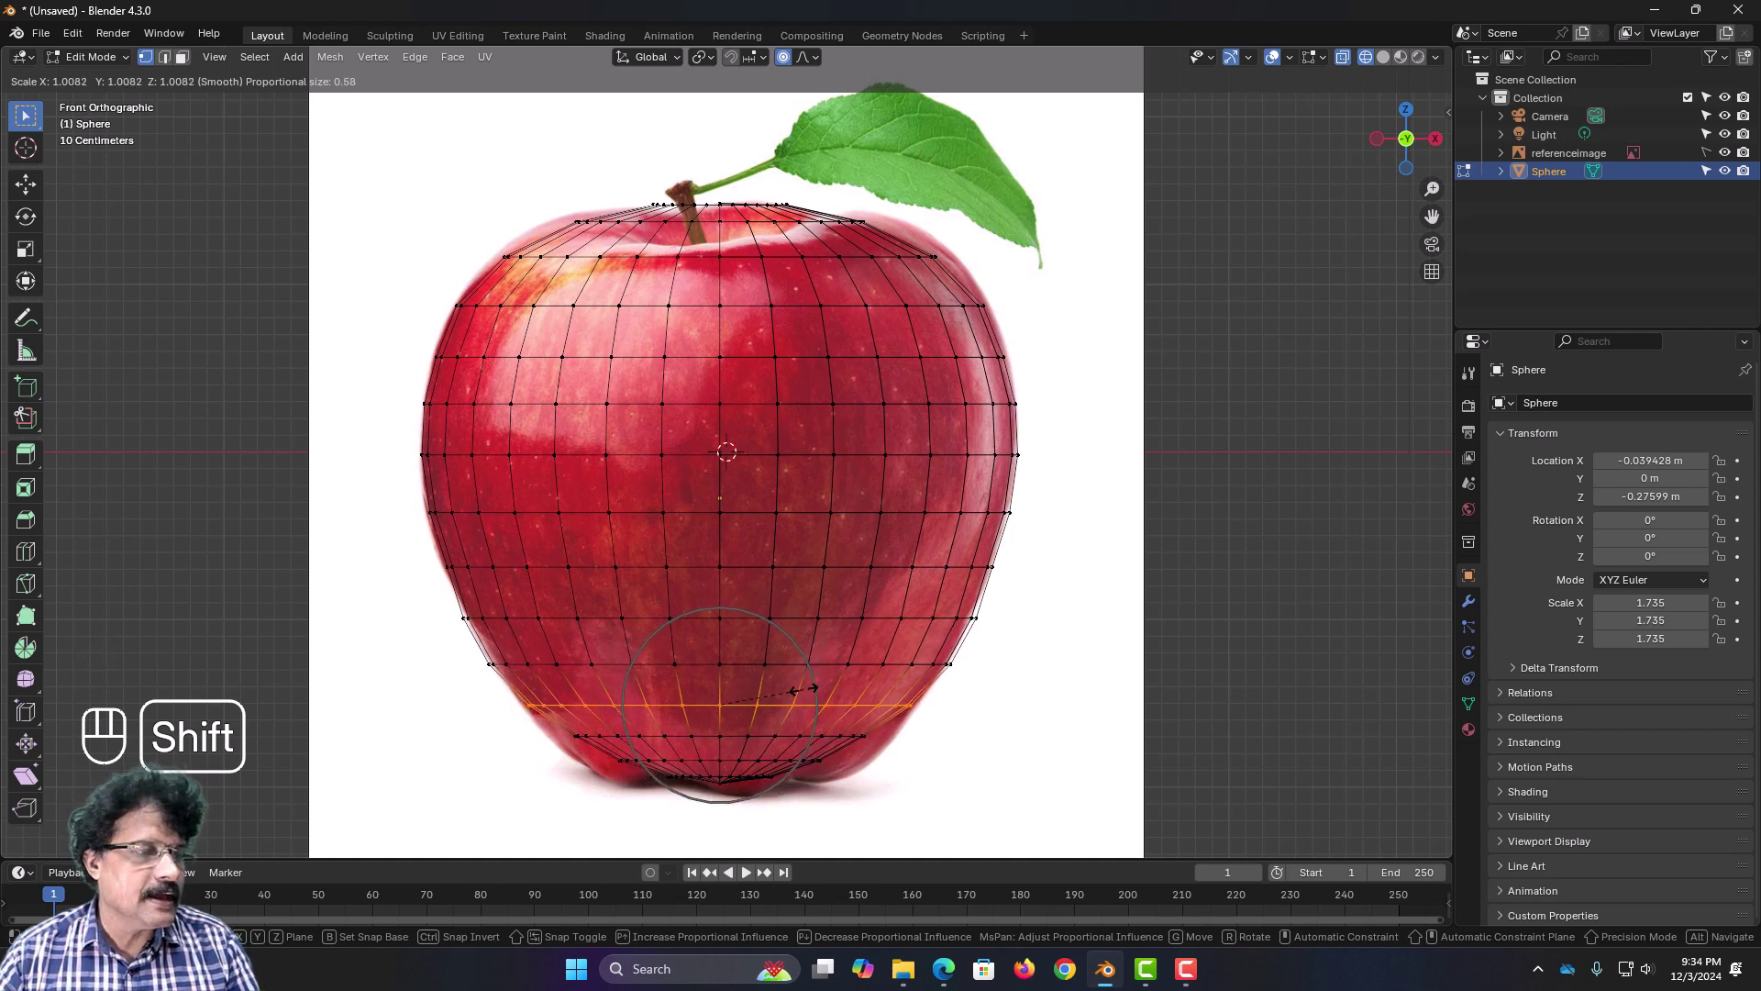
pyautogui.keyDown('shift'); pyautogui.scroll(2, 803, 682); pyautogui.keyUp('shift')
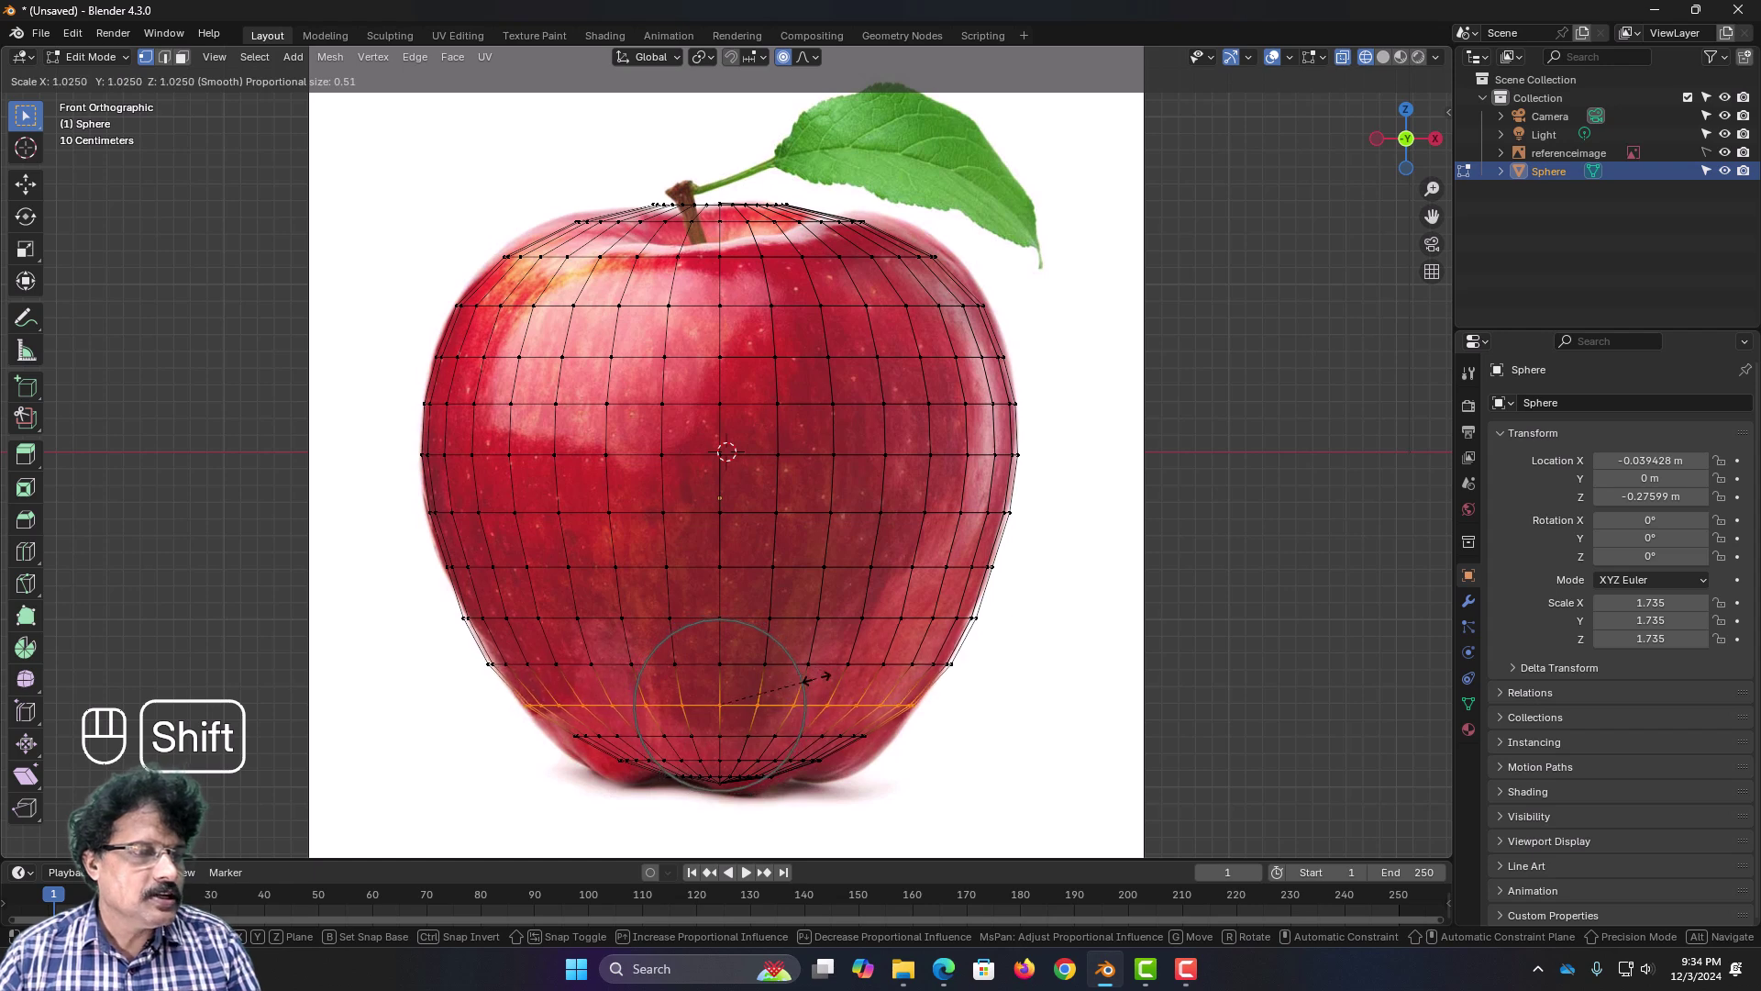
pyautogui.click(803, 683)
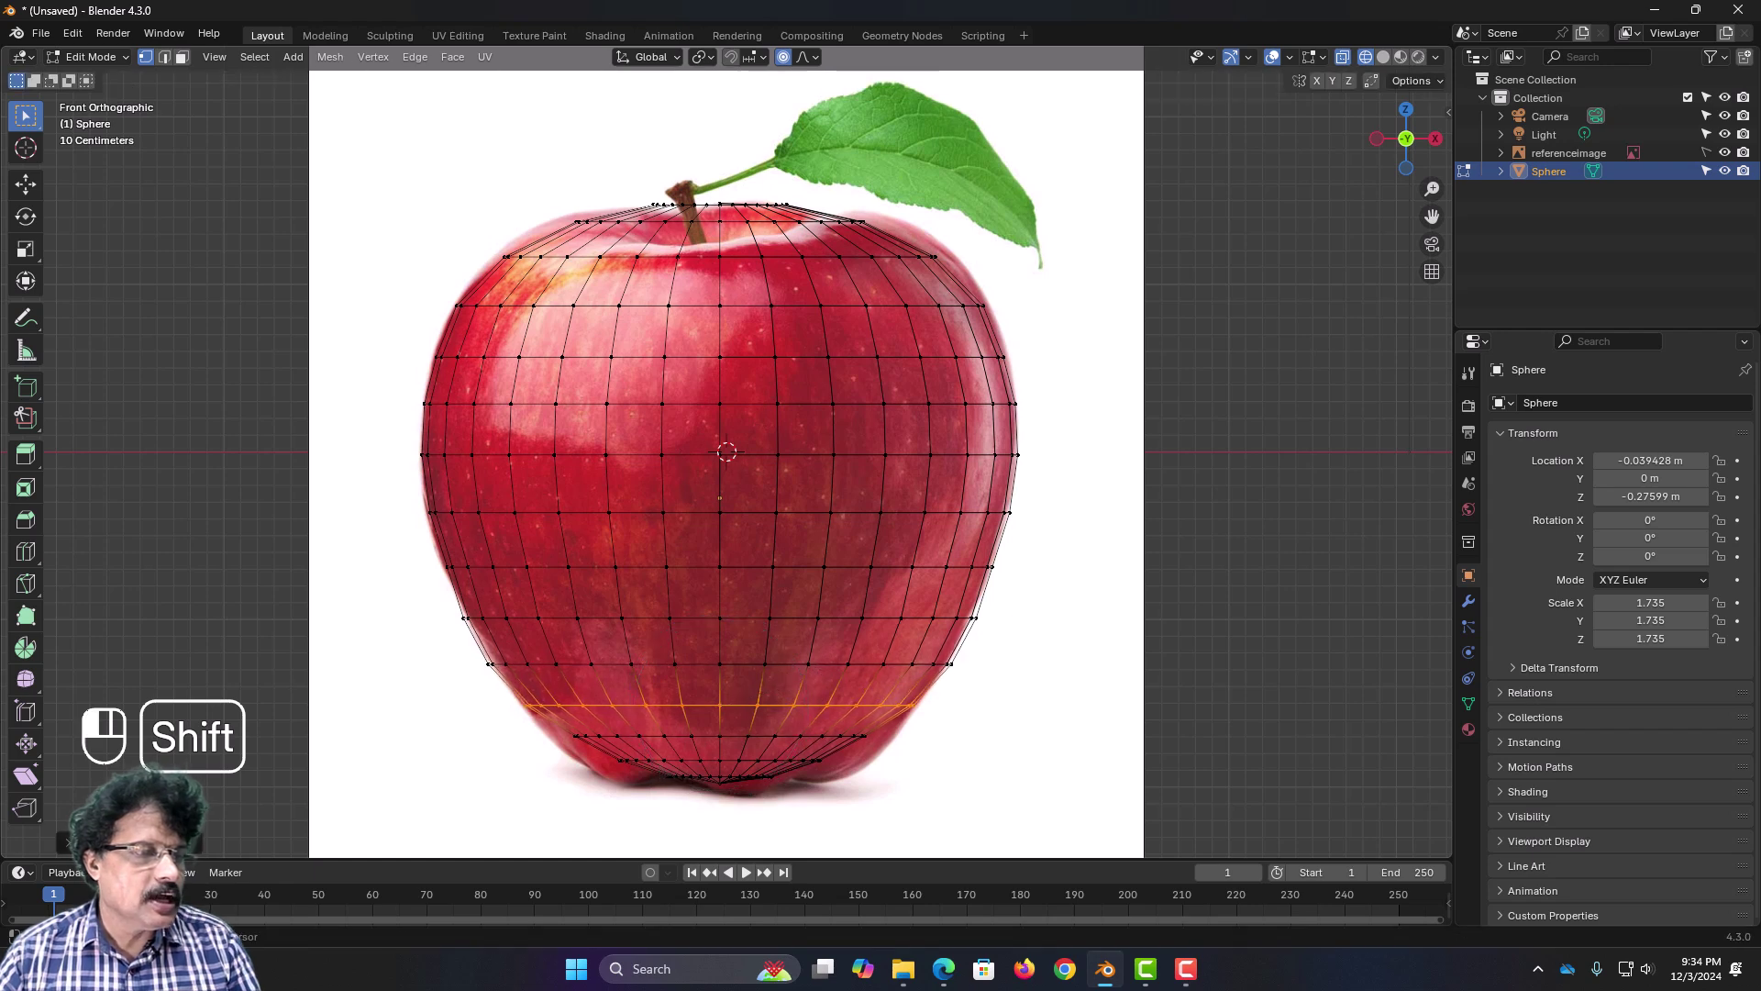
# Step: Scale the third horizontal edge loop from the bottom by about 1.16, with the proportional size reduced to 0.24
pyautogui.keyDown('alt'); pyautogui.click(731, 737); pyautogui.keyUp('alt')
pyautogui.press('s')
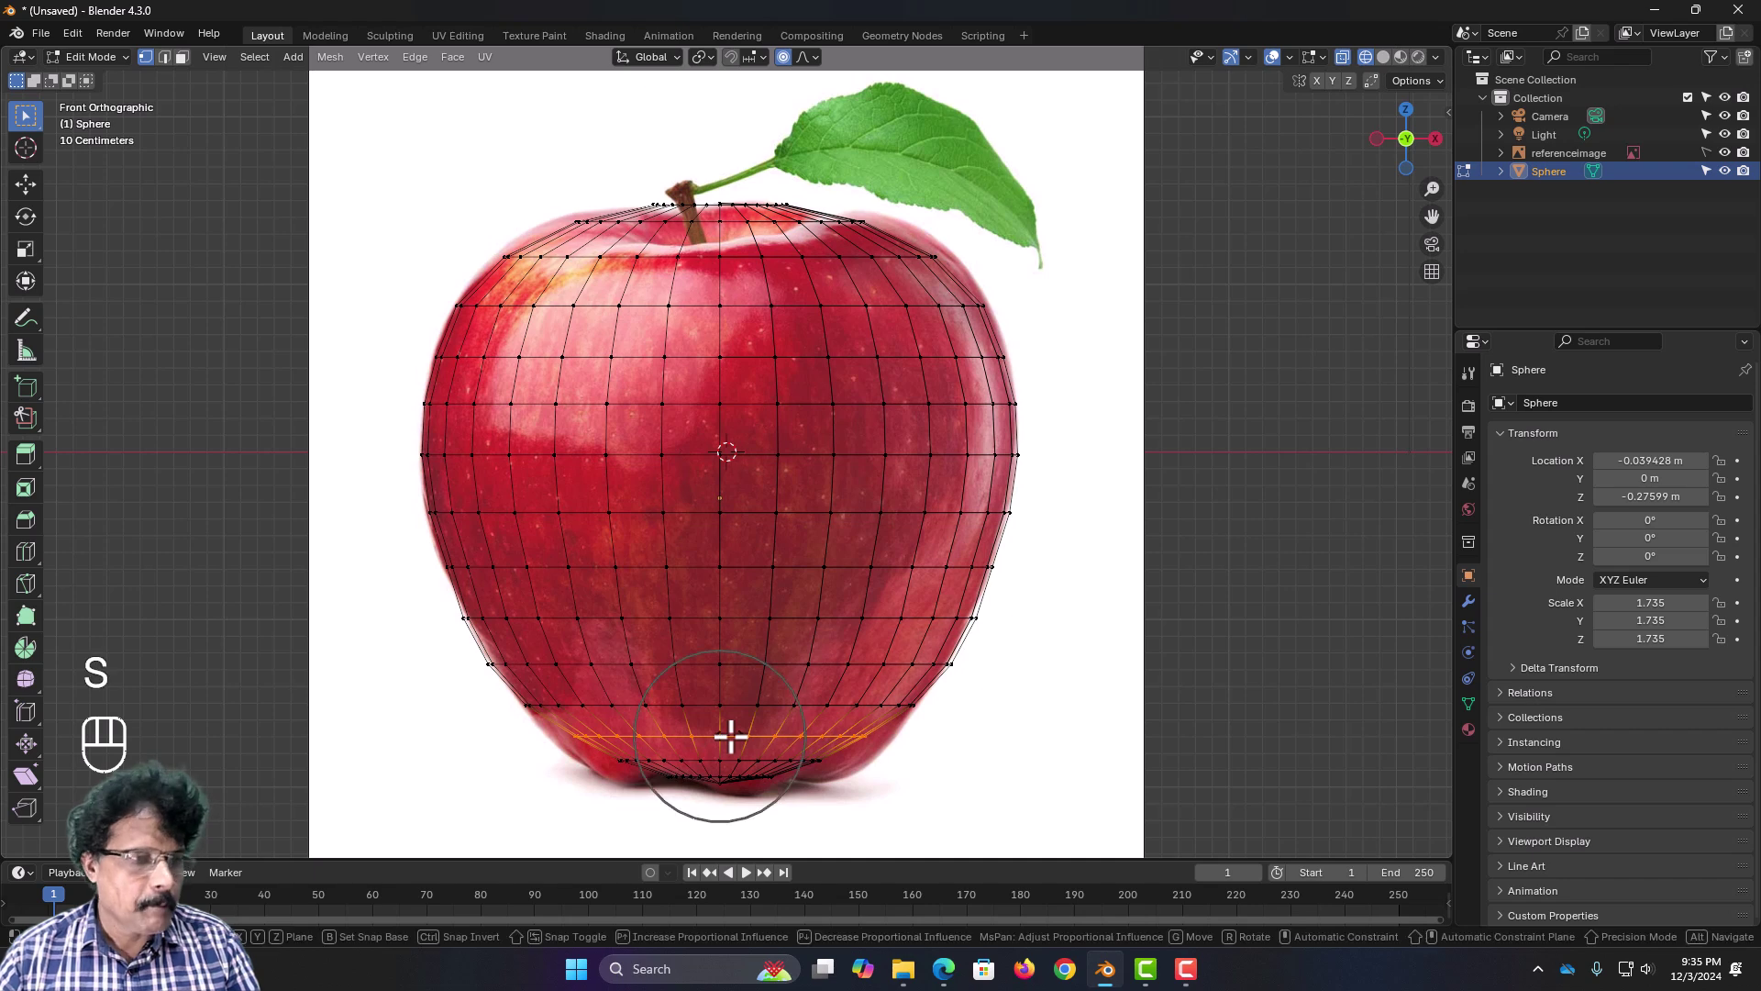
pyautogui.scroll(4, 719, 734)
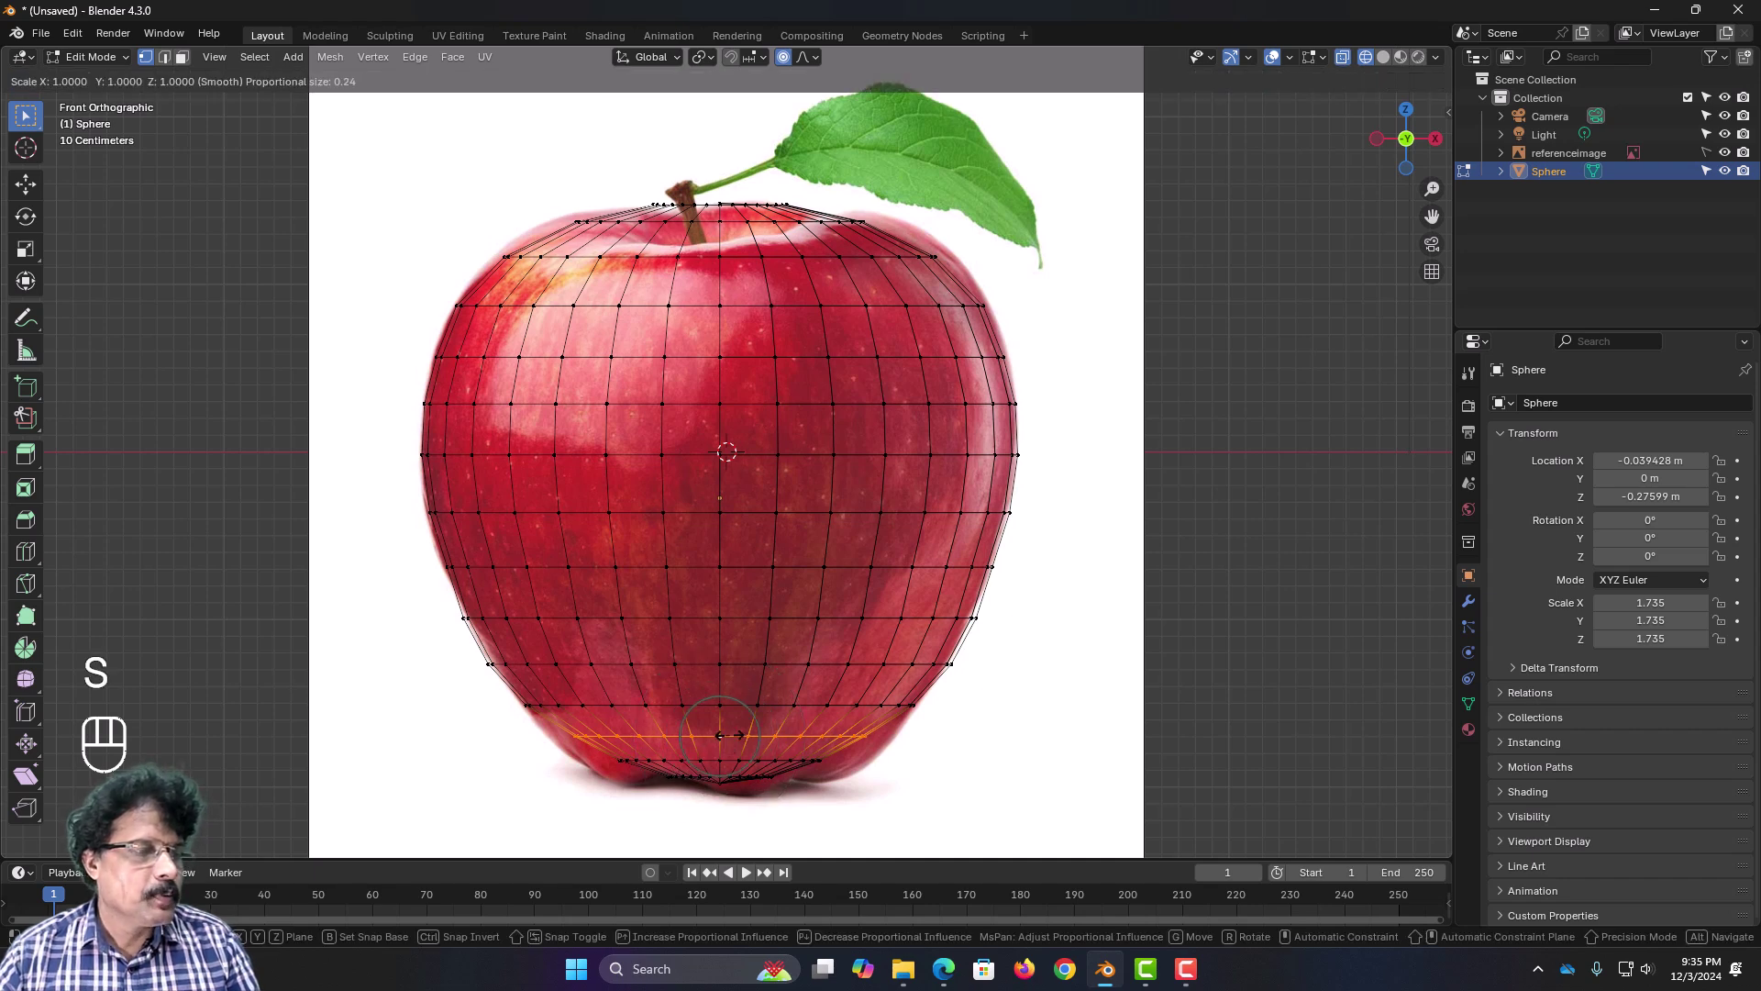
pyautogui.press('shift')
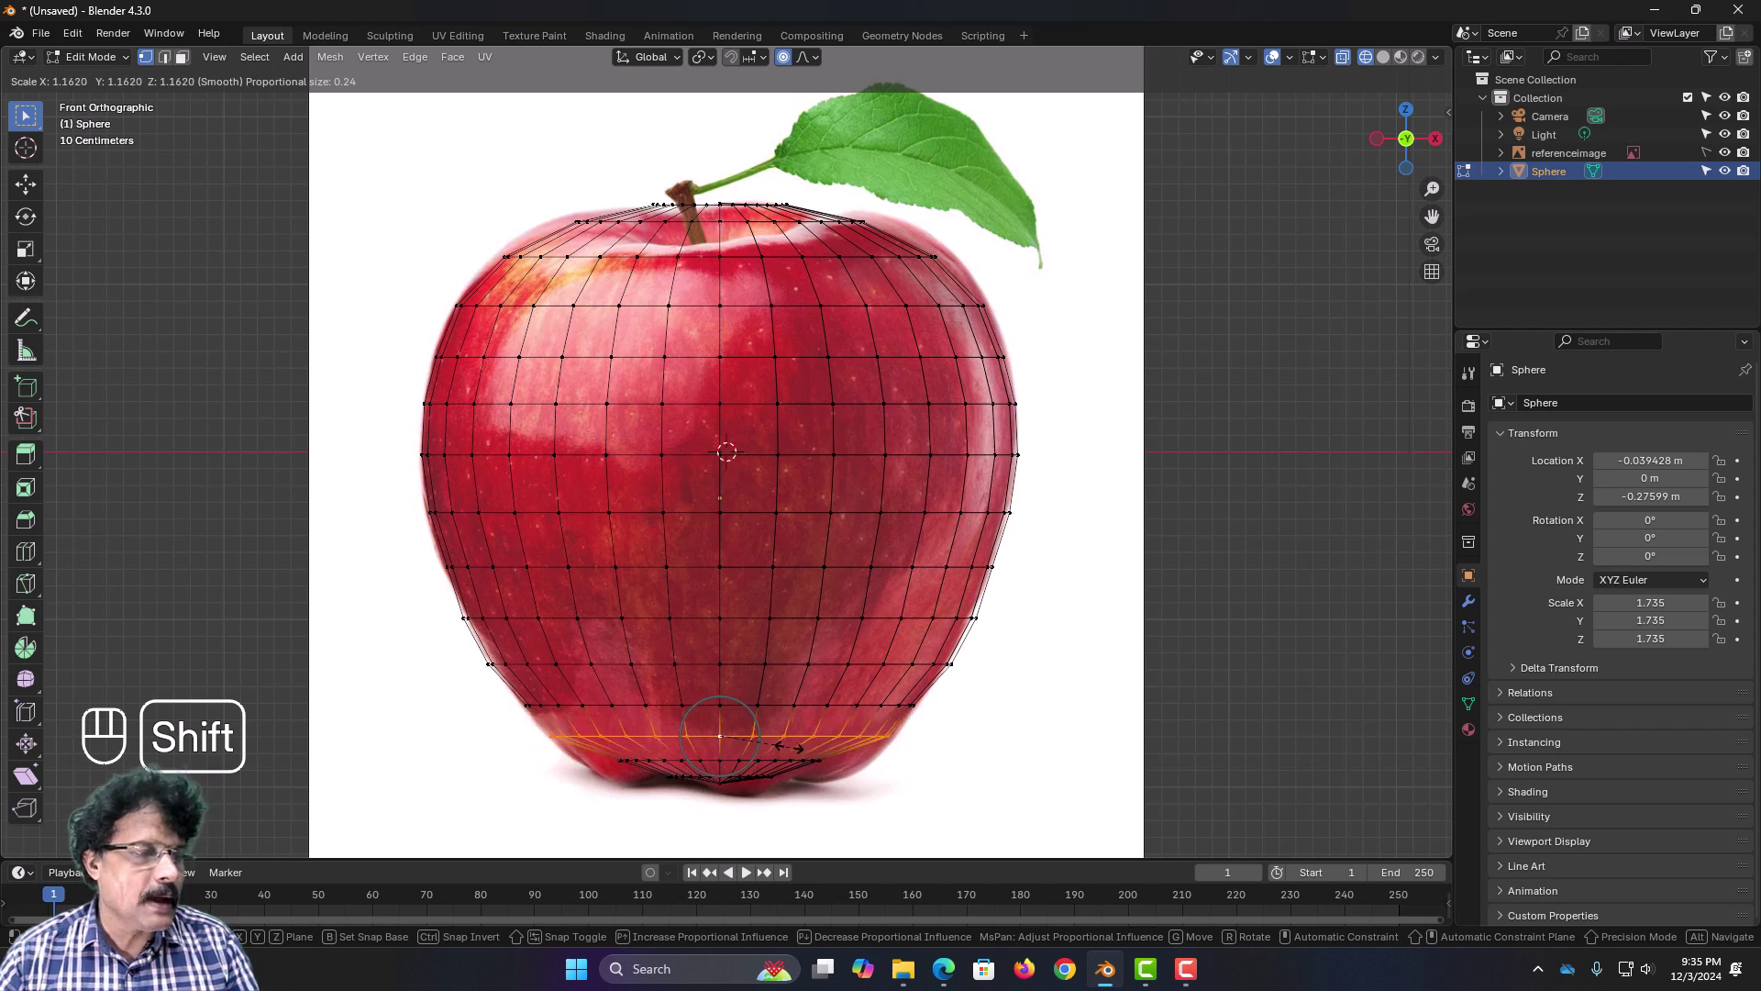
pyautogui.click(786, 768)
# Step: Disable proportional editing and scale the second horizontal edge loop from the bottom by about 1.47
pyautogui.keyDown('alt'); pyautogui.click(759, 754); pyautogui.keyUp('alt')
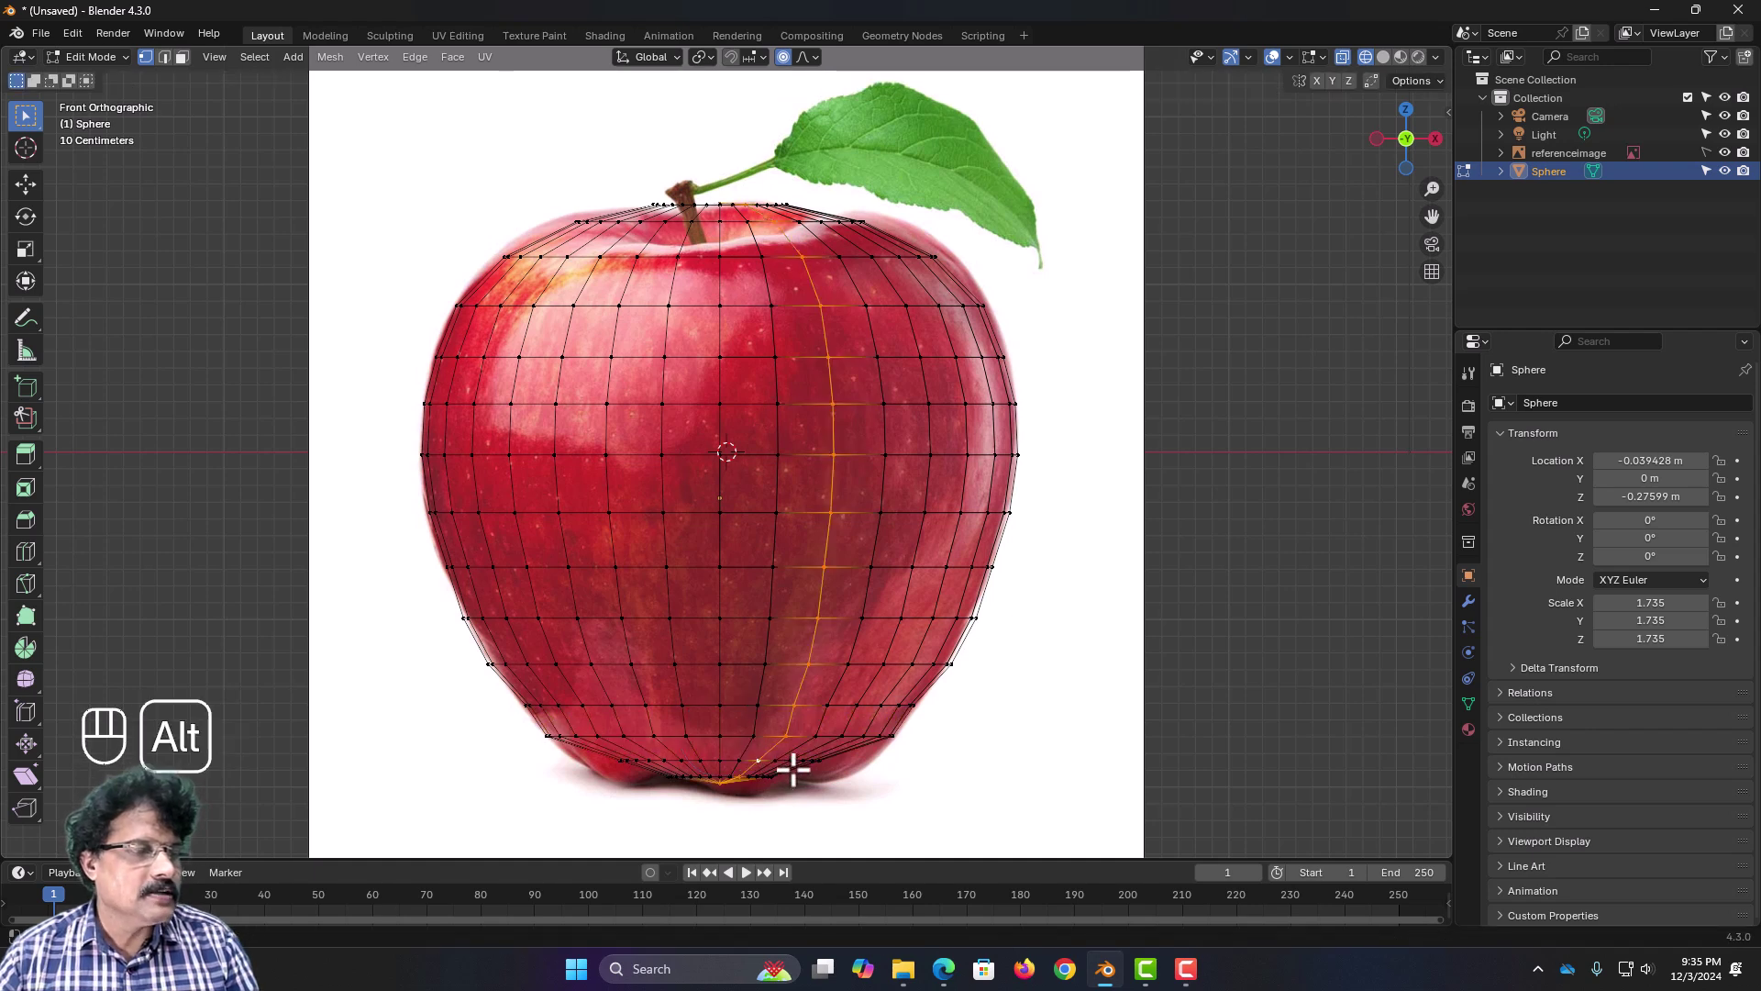
pyautogui.keyDown('alt'); pyautogui.click(778, 766); pyautogui.keyUp('alt')
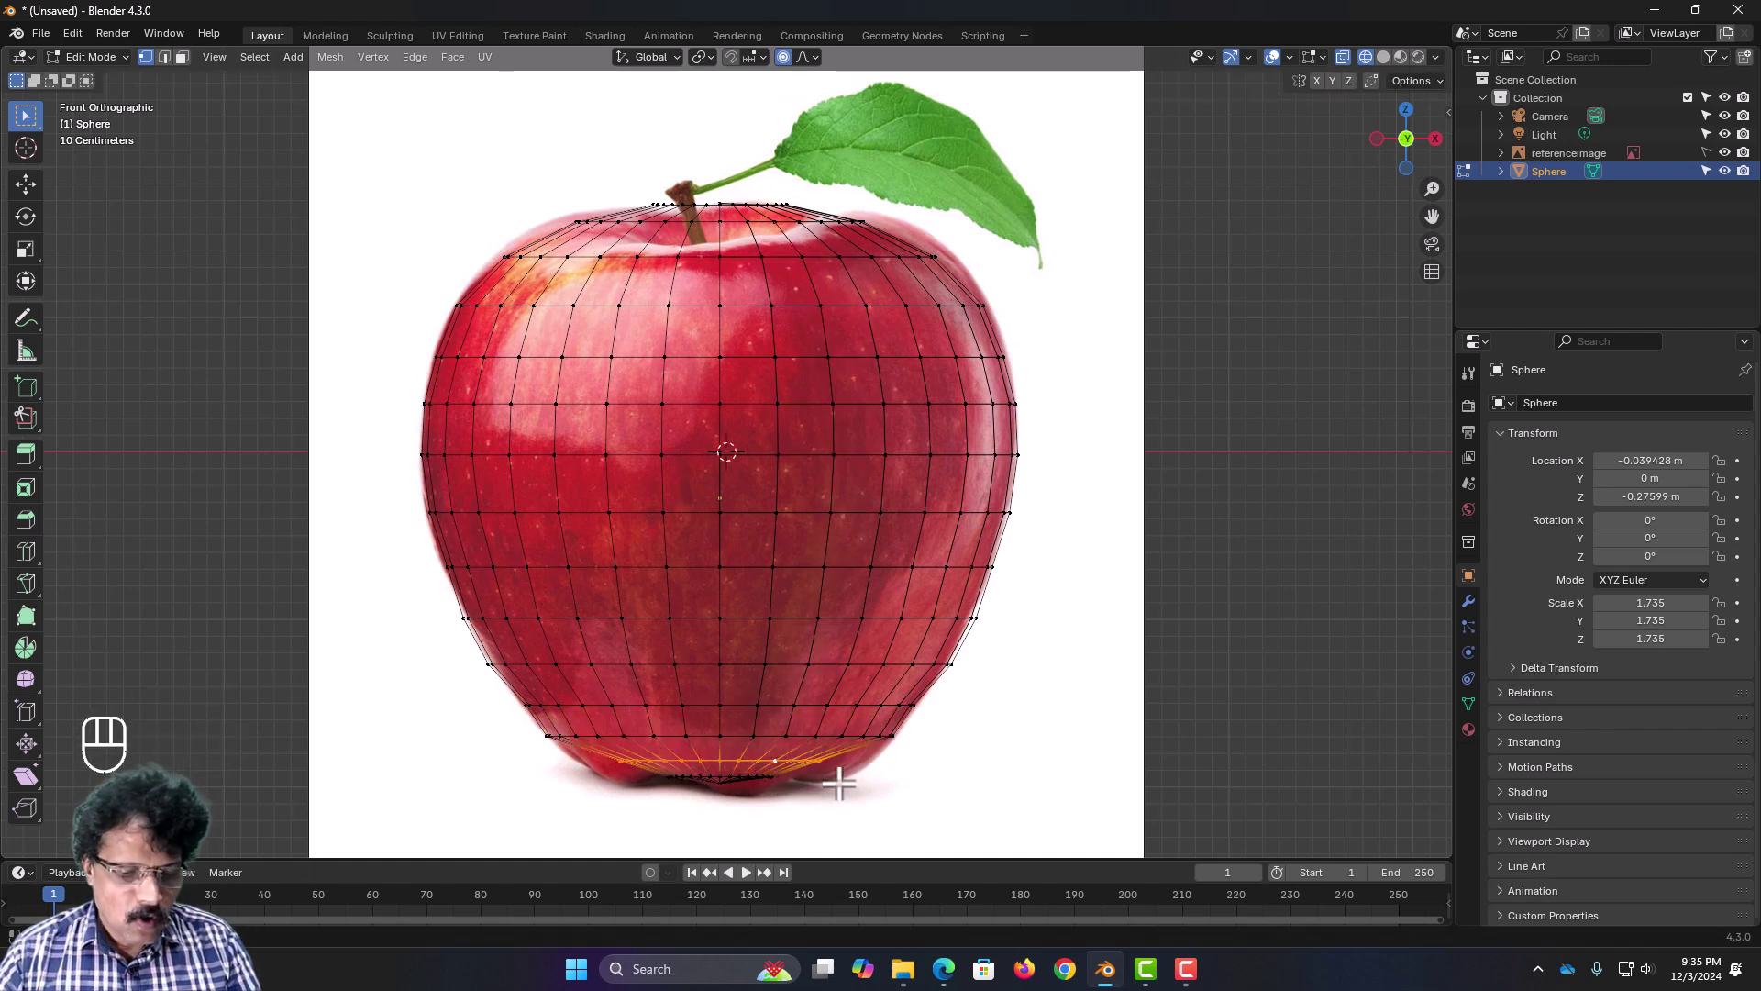
pyautogui.press('s')
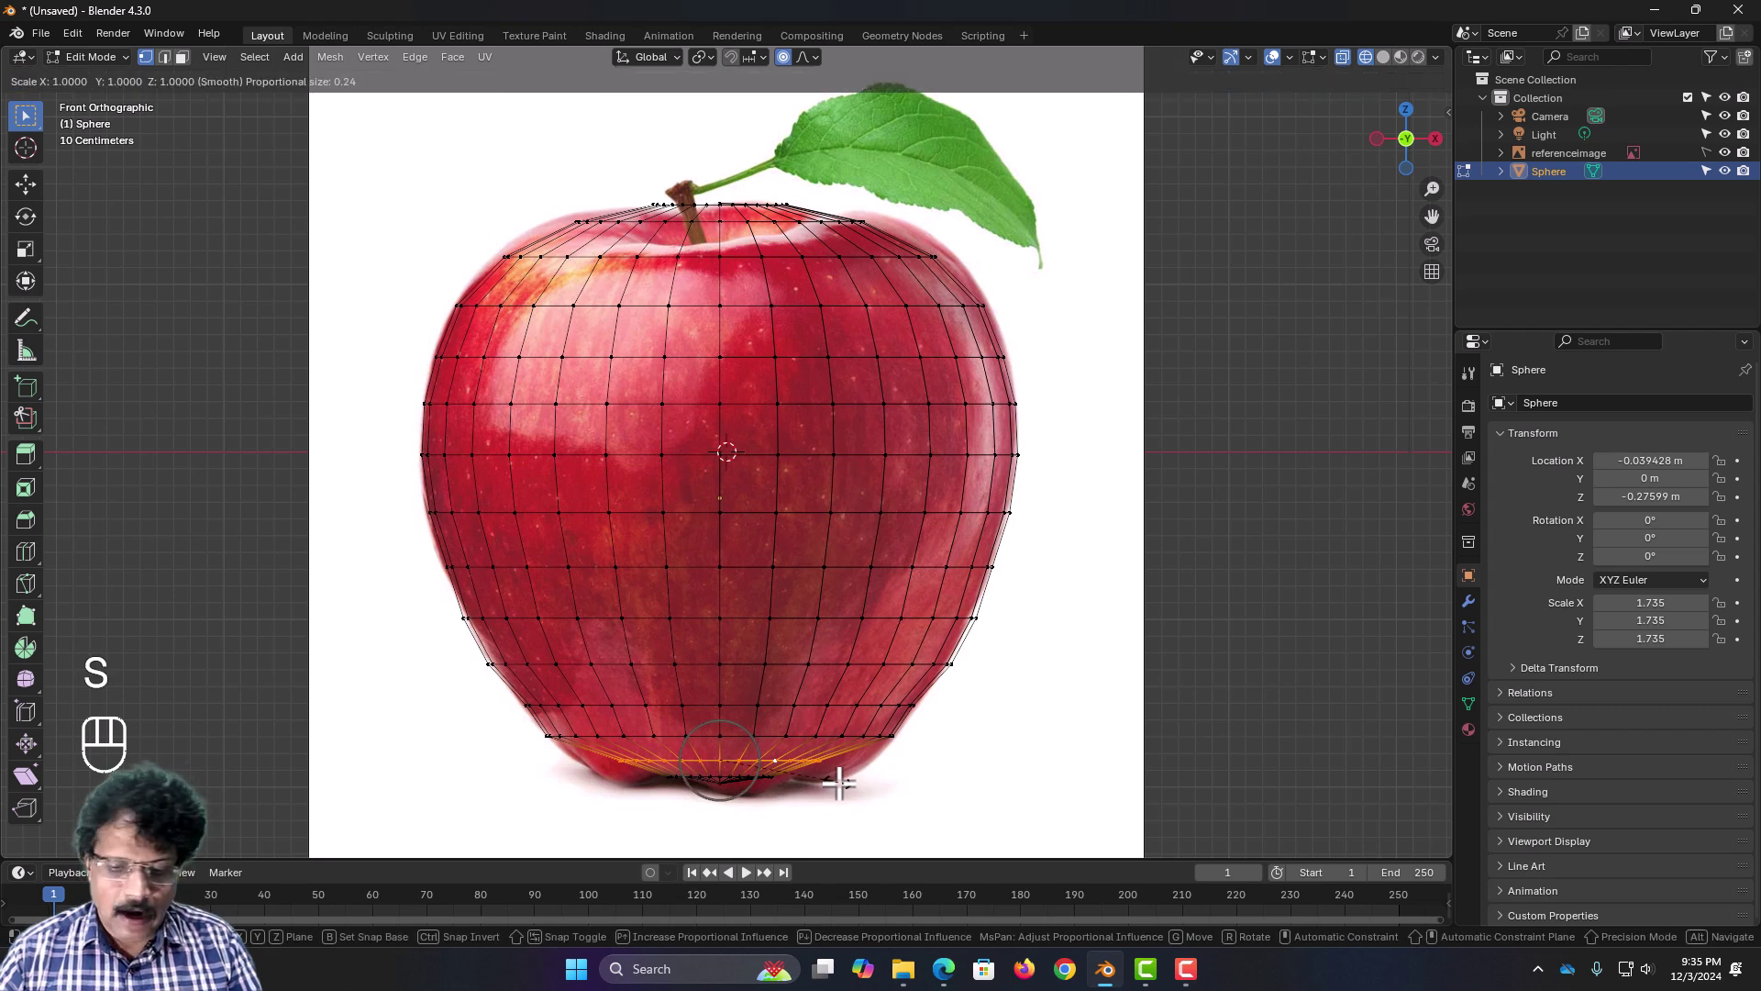
pyautogui.press('o')
pyautogui.rightClick(838, 782)
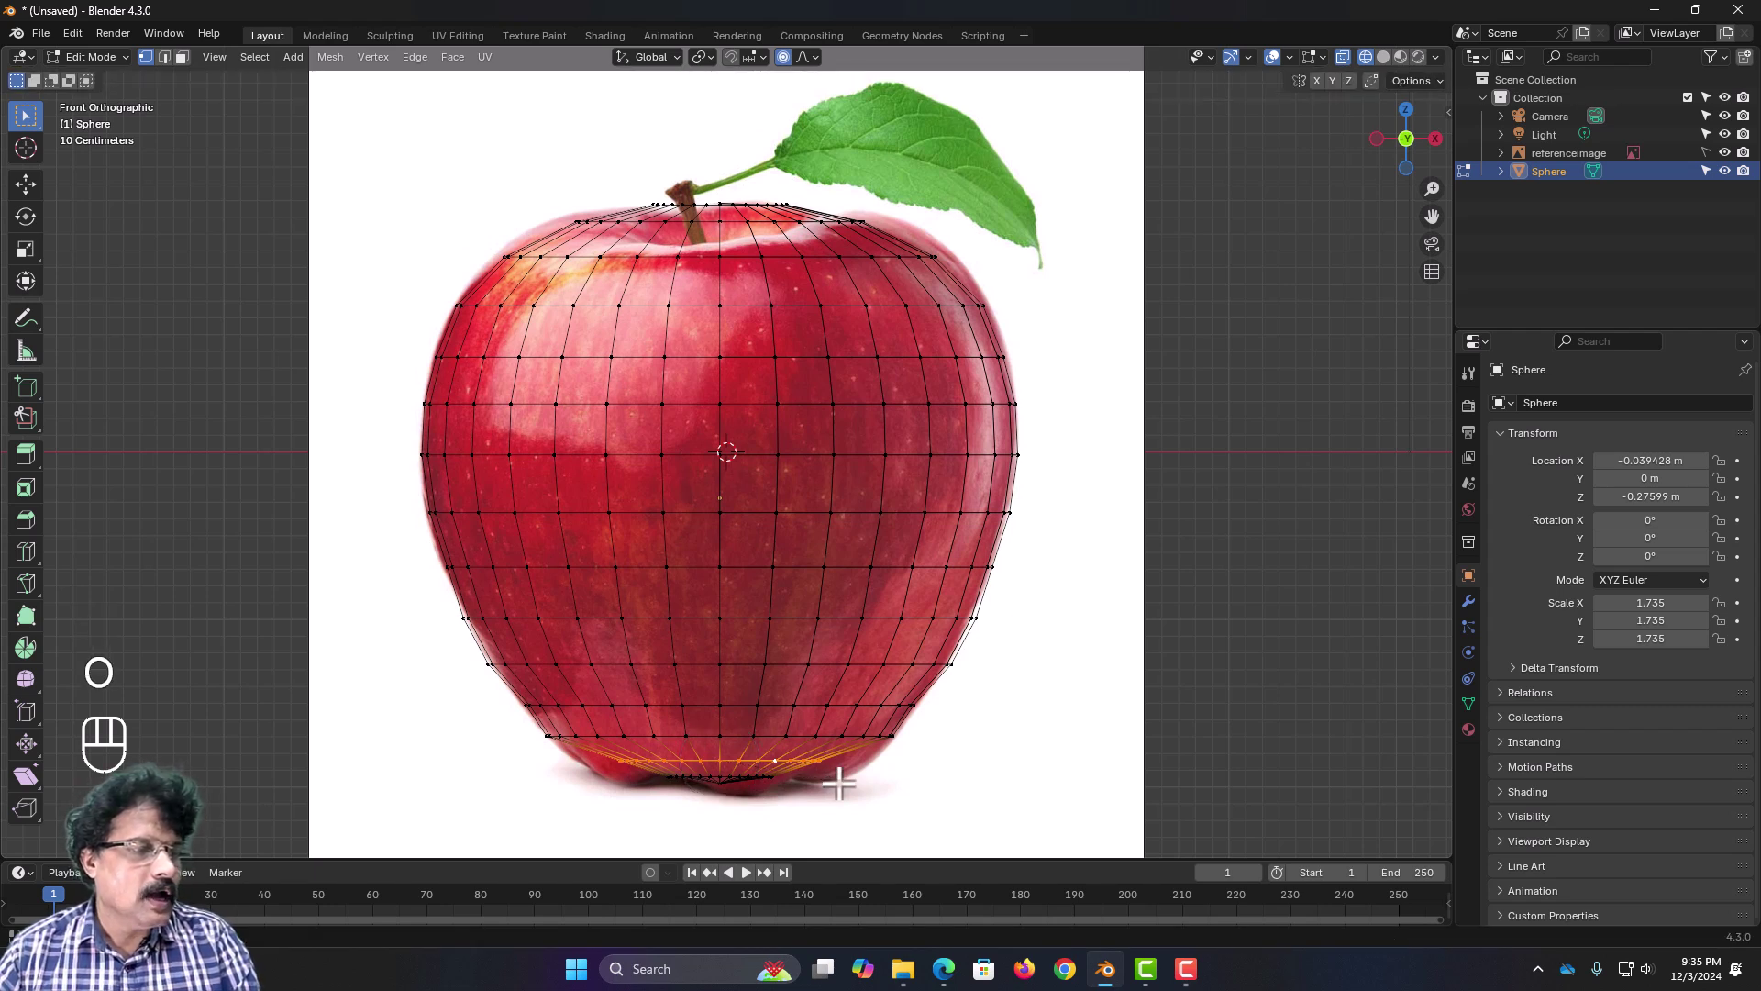
pyautogui.press('o')
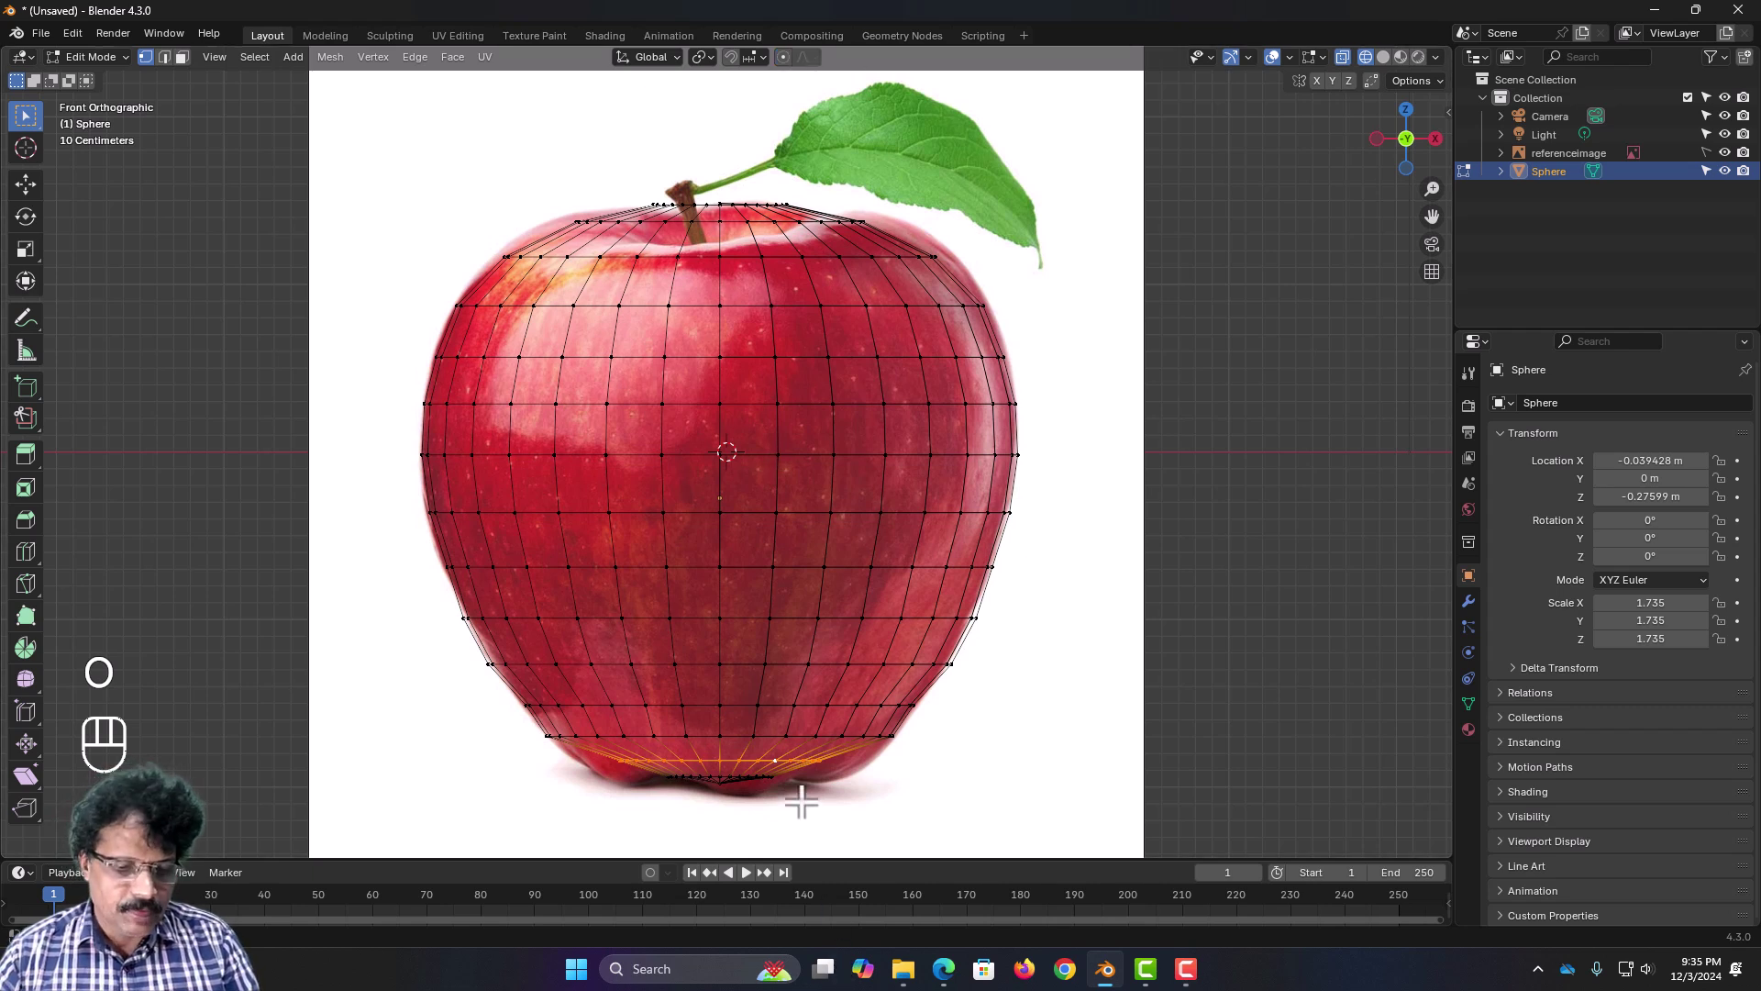
pyautogui.press('s')
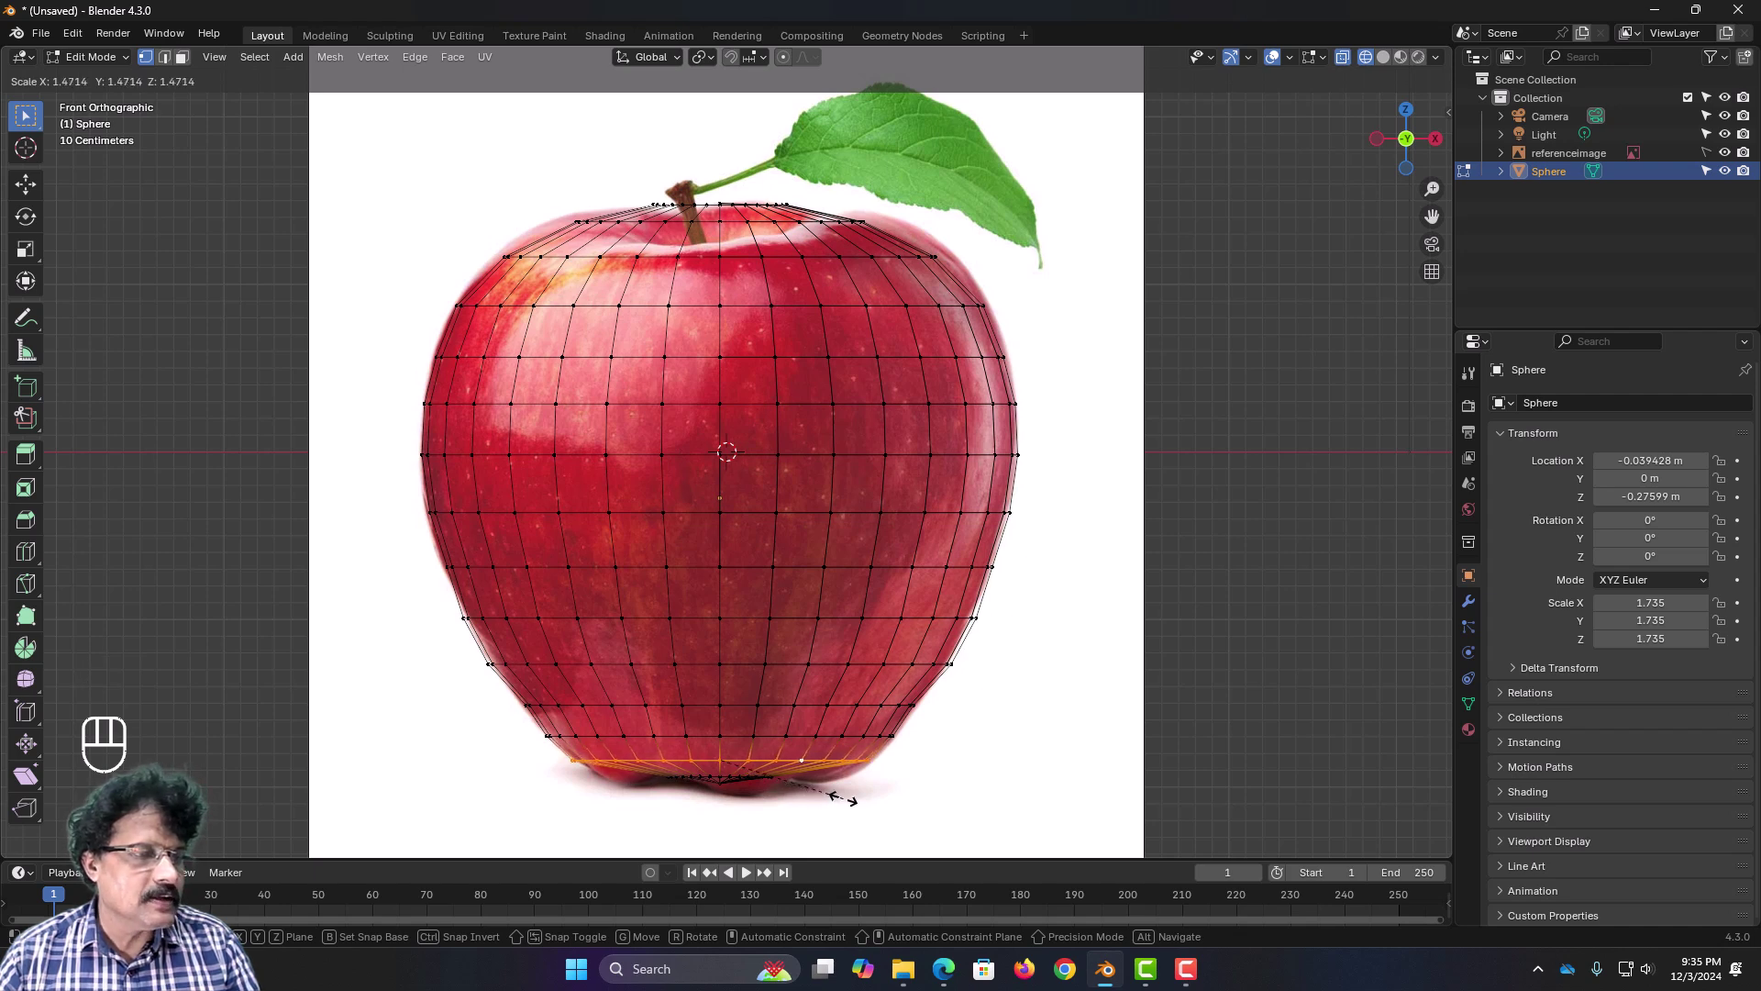
pyautogui.click(842, 798)
# Step: Scale the lowest horizontal edge loop by about 1.9 to widen the apple's base, without proportional editing
pyautogui.keyDown('shift'); pyautogui.moveTo(775, 782); pyautogui.dragTo(798, 476, button='middle'); pyautogui.keyUp('shift')
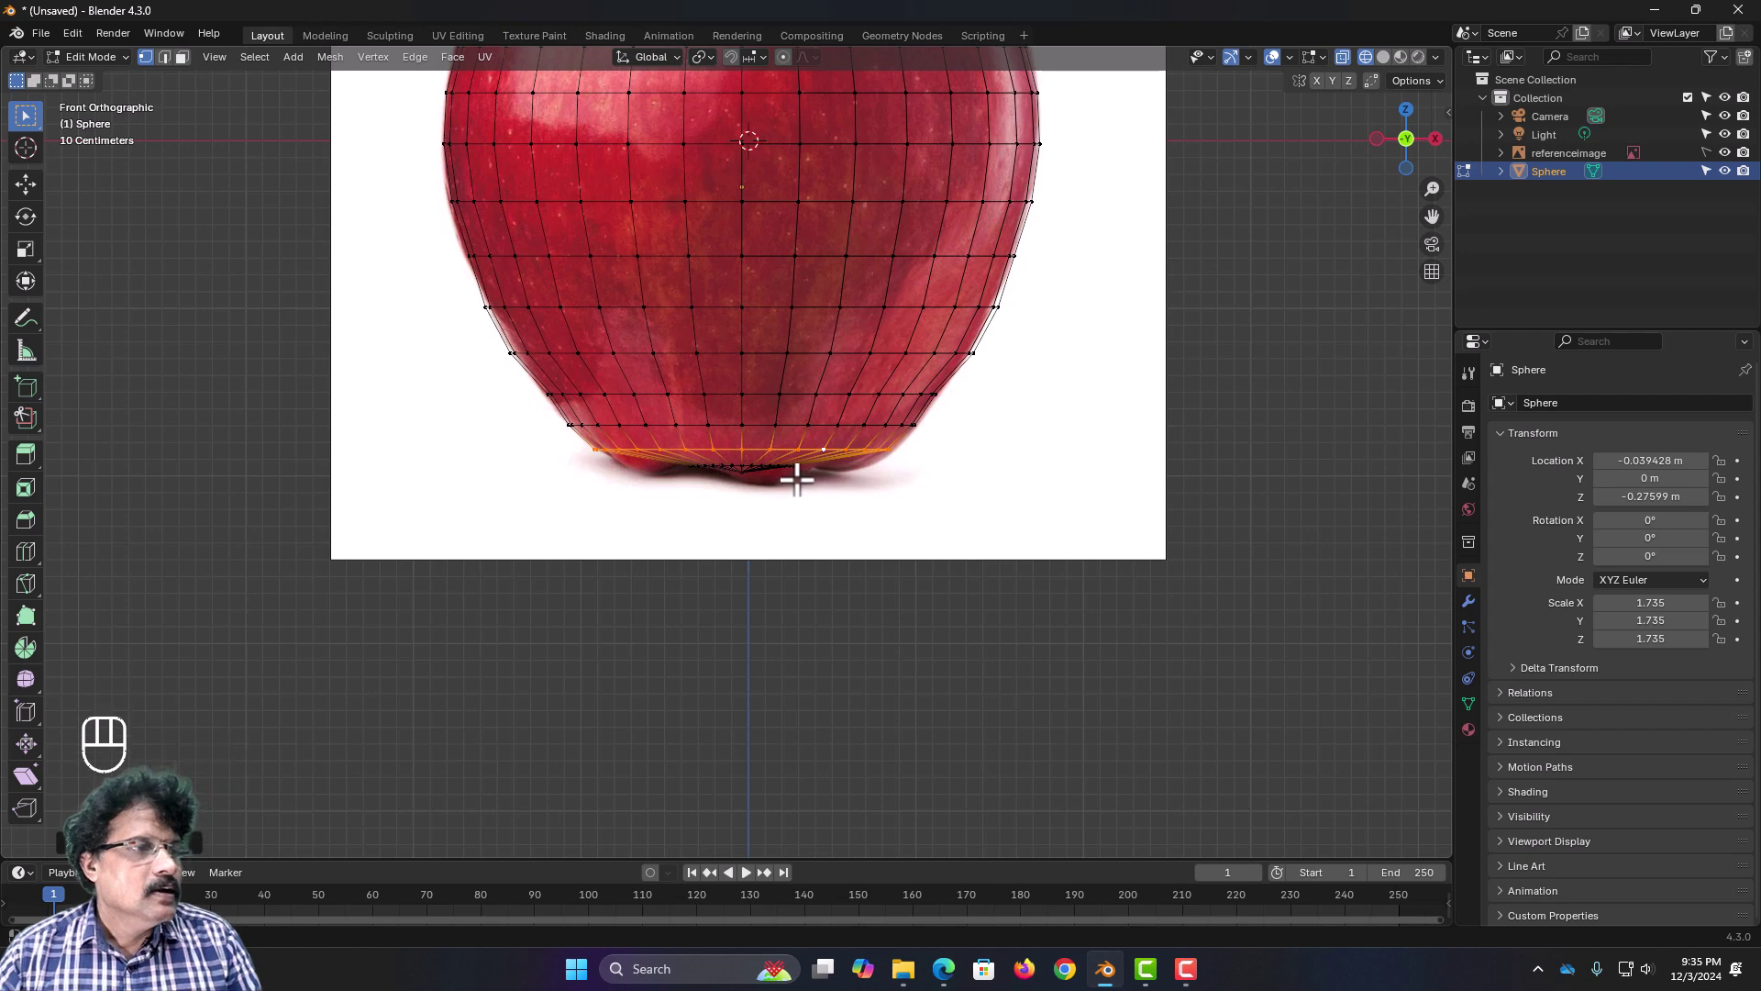
pyautogui.scroll(3, 797, 477)
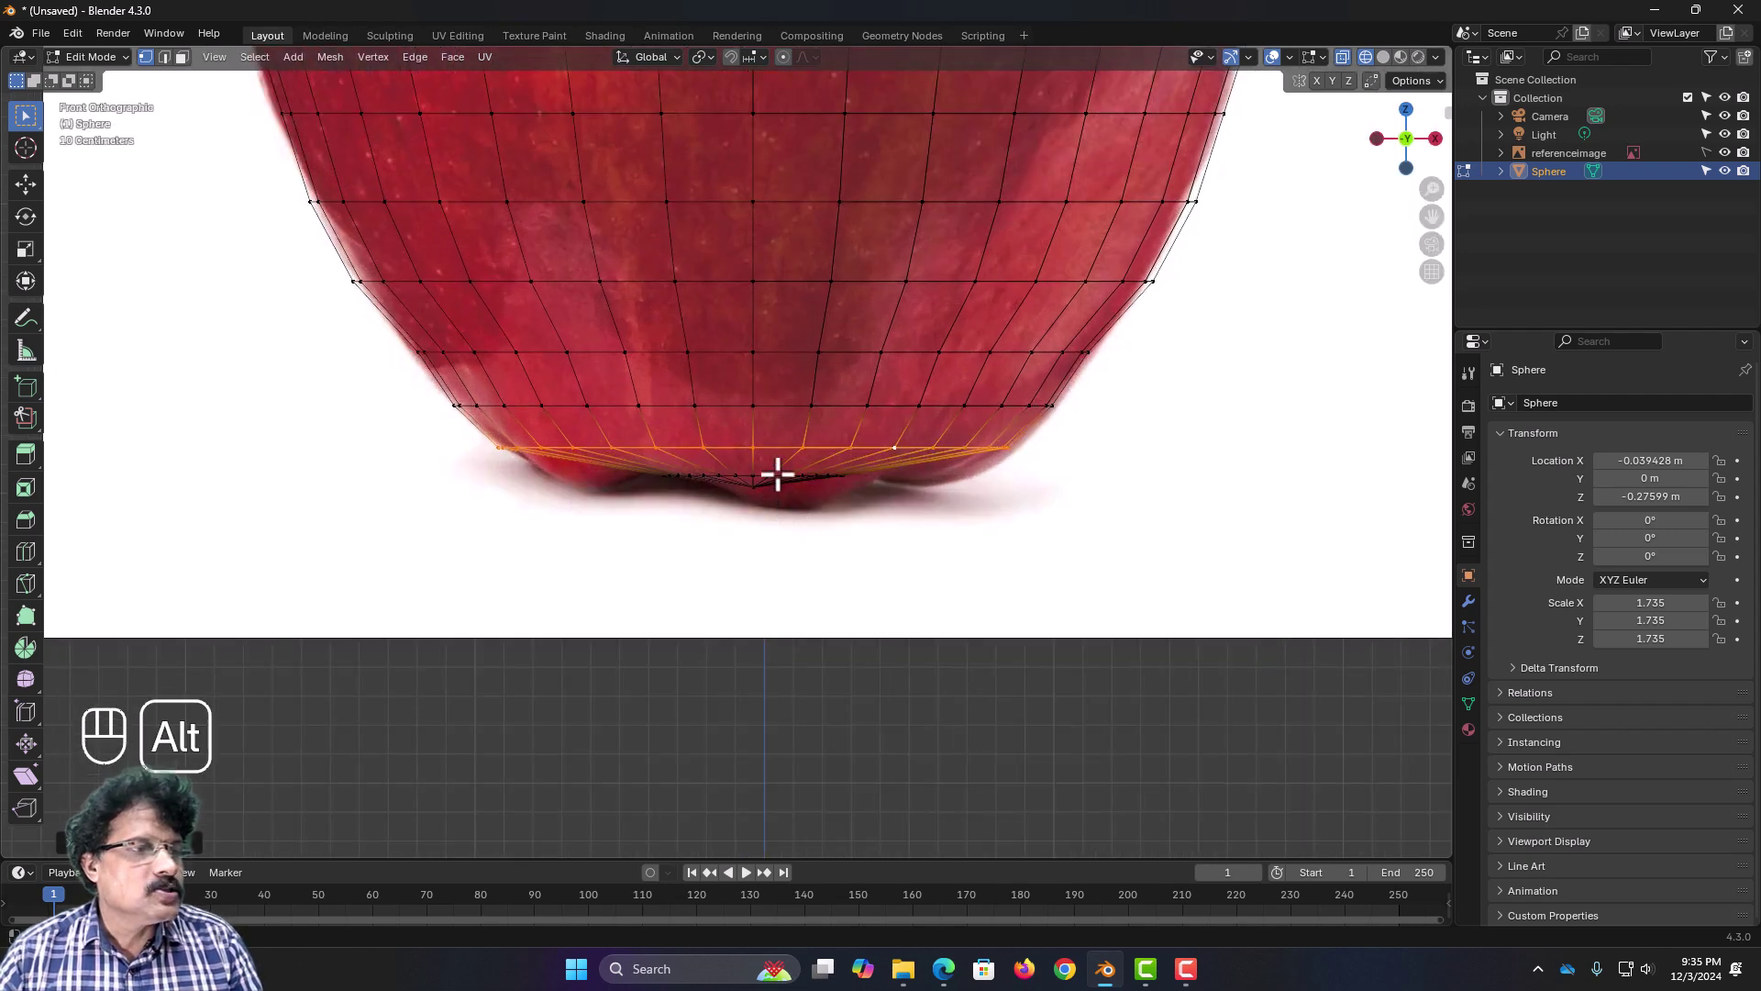
pyautogui.keyDown('alt'); pyautogui.click(778, 475); pyautogui.keyUp('alt')
pyautogui.press('s')
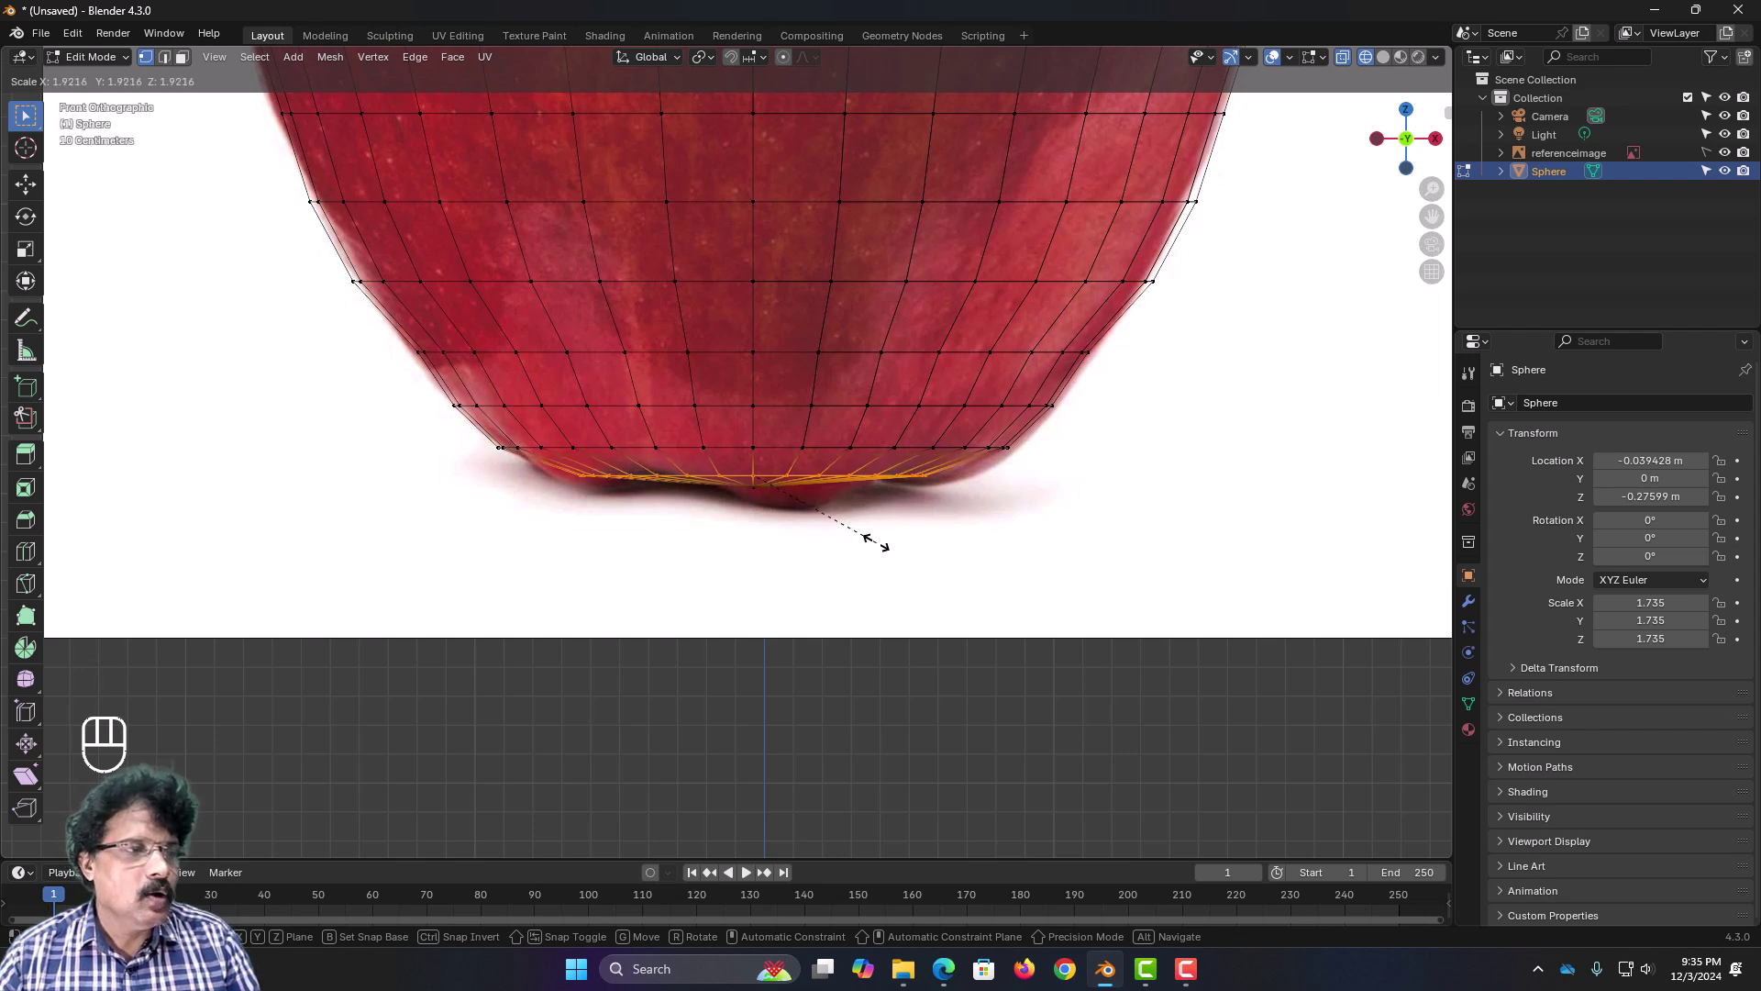
pyautogui.click(881, 543)
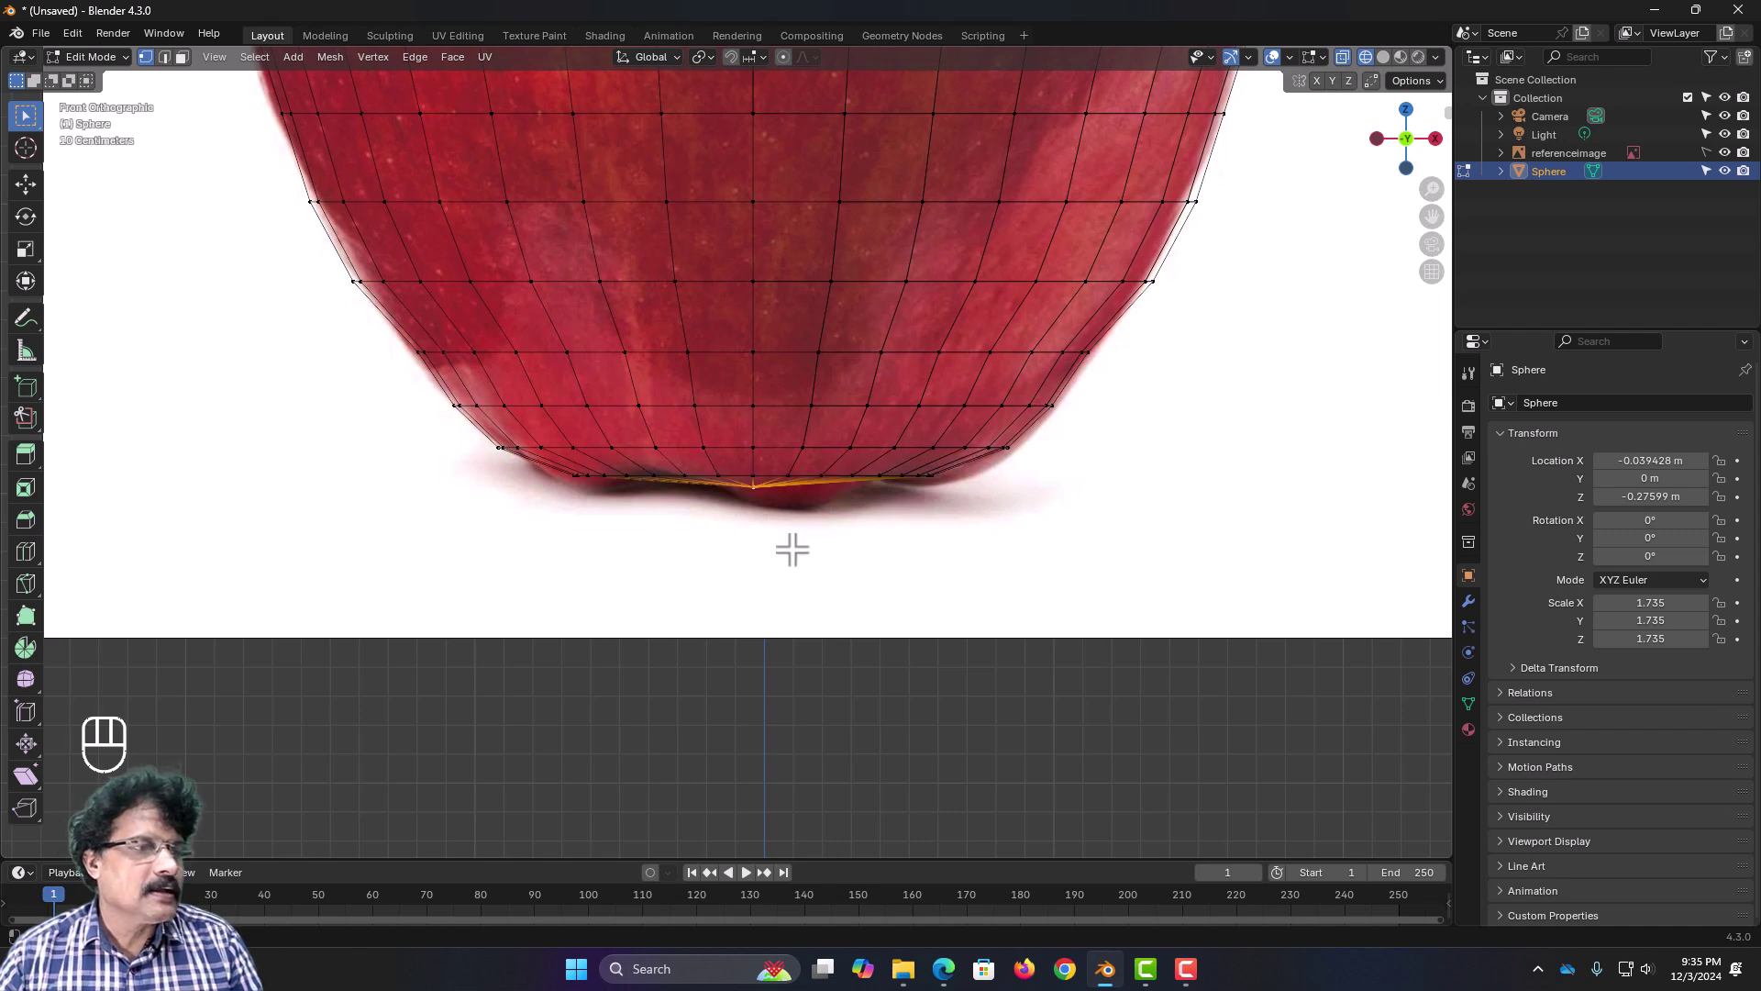
# Step: Scale the second horizontal edge loop from the top by about 1.19 to follow the apple's upper rim
pyautogui.scroll(-4, 802, 562)
pyautogui.scroll(1, 806, 566)
pyautogui.keyDown('alt'); pyautogui.click(770, 344); pyautogui.keyUp('alt')
pyautogui.keyDown('alt'); pyautogui.click(772, 342); pyautogui.keyUp('alt')
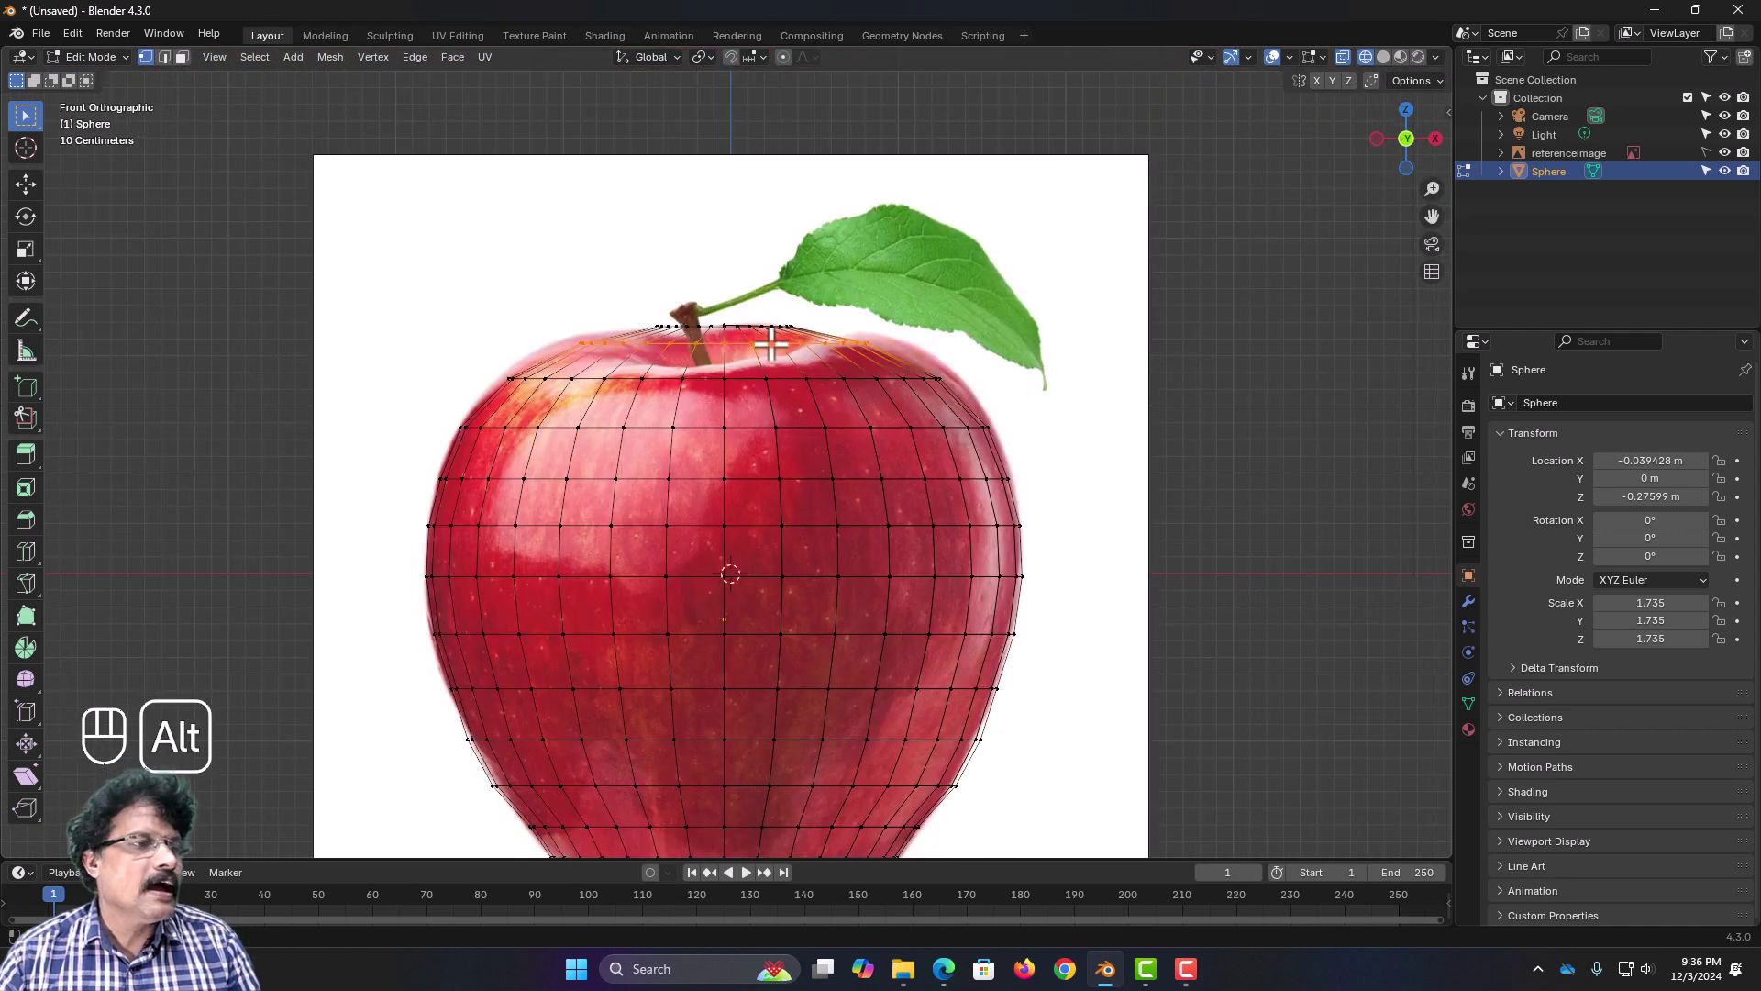
pyautogui.scroll(2, 899, 371)
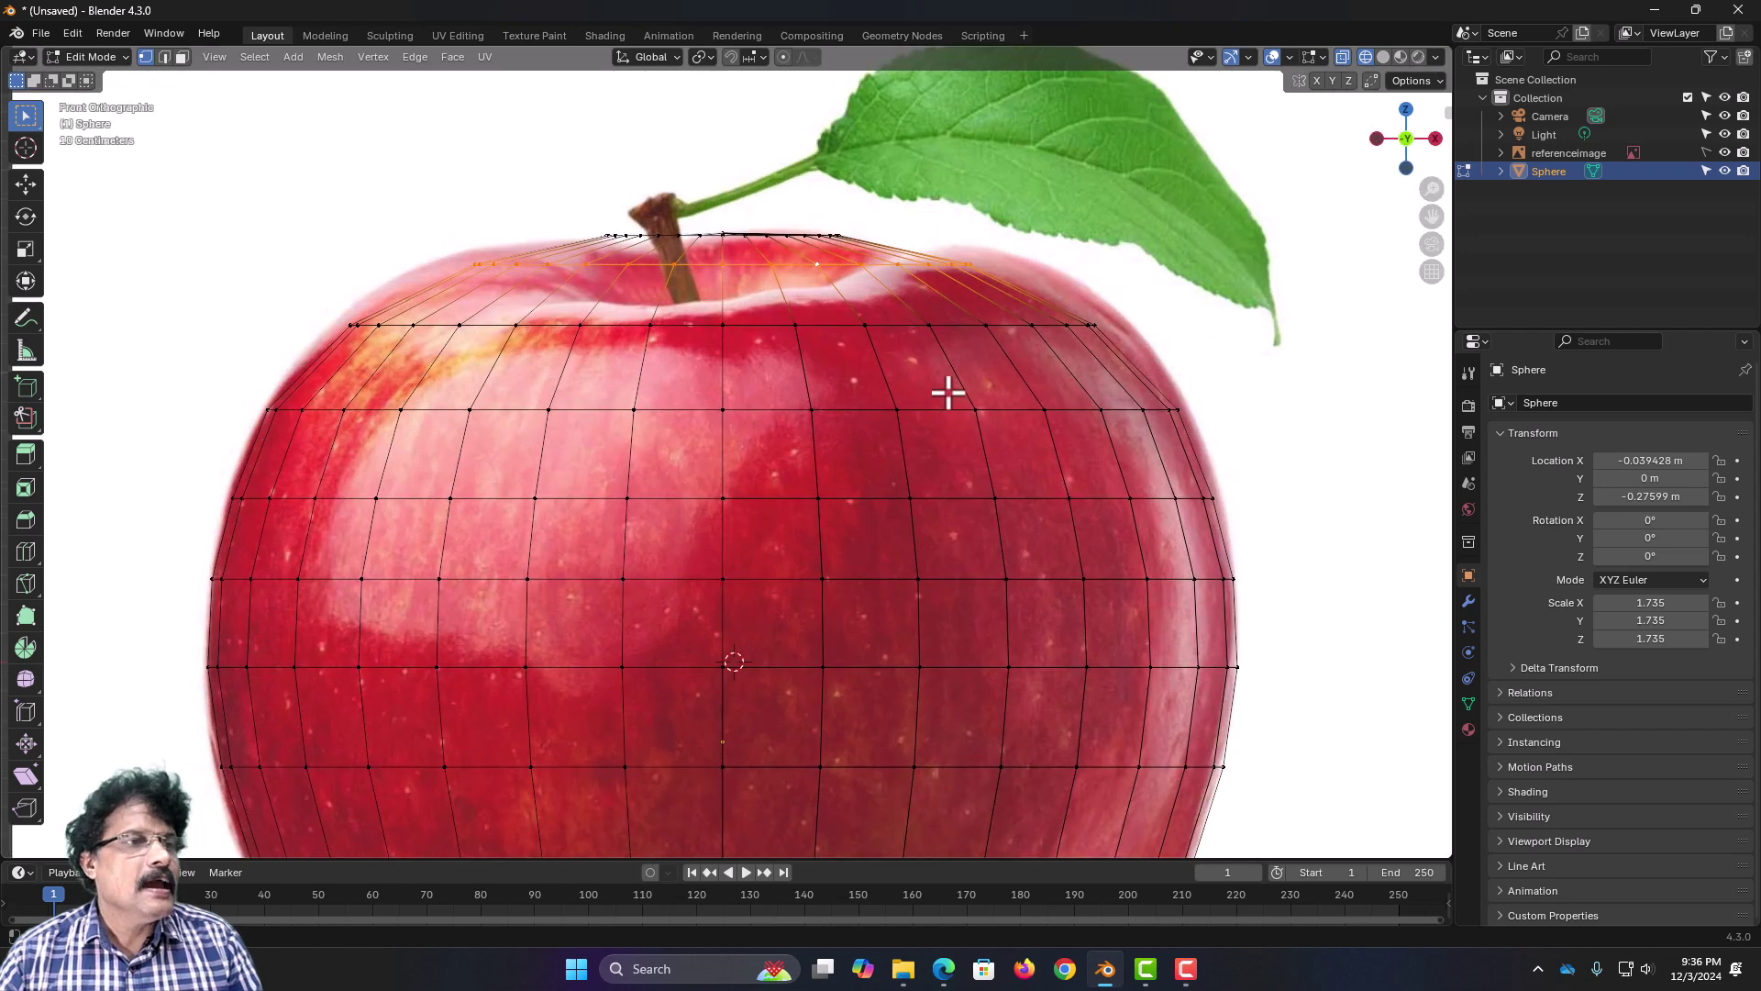
pyautogui.press('s')
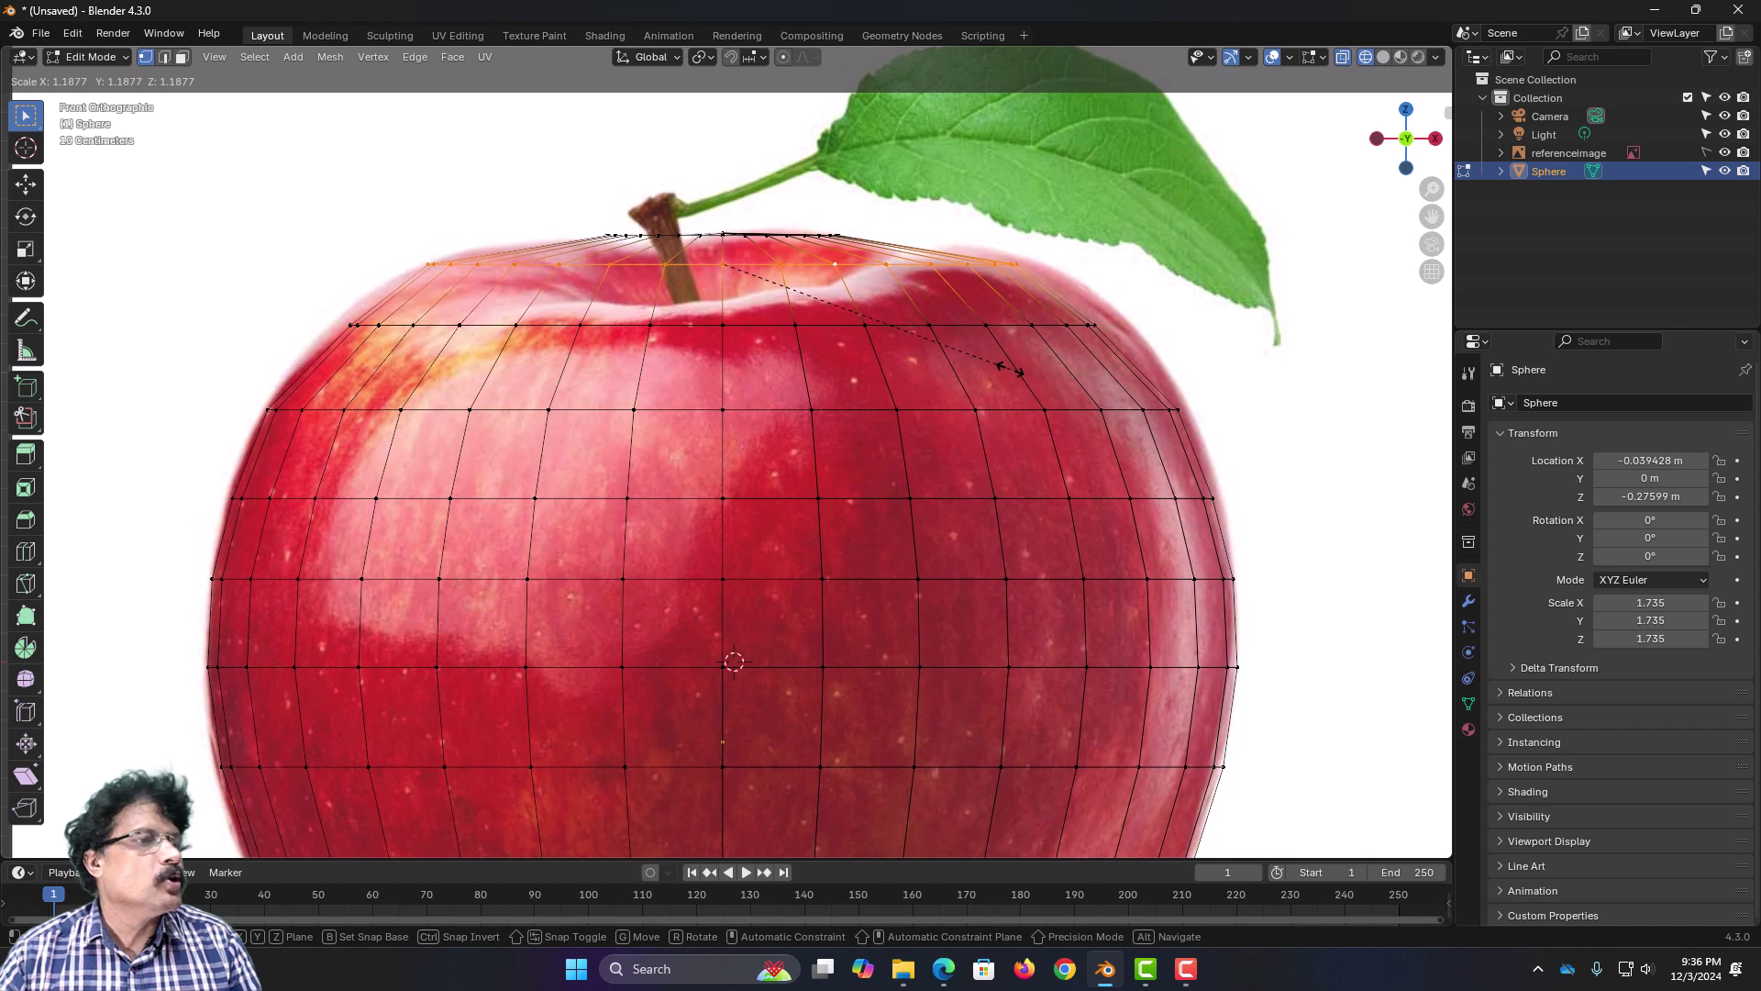
pyautogui.click(1009, 369)
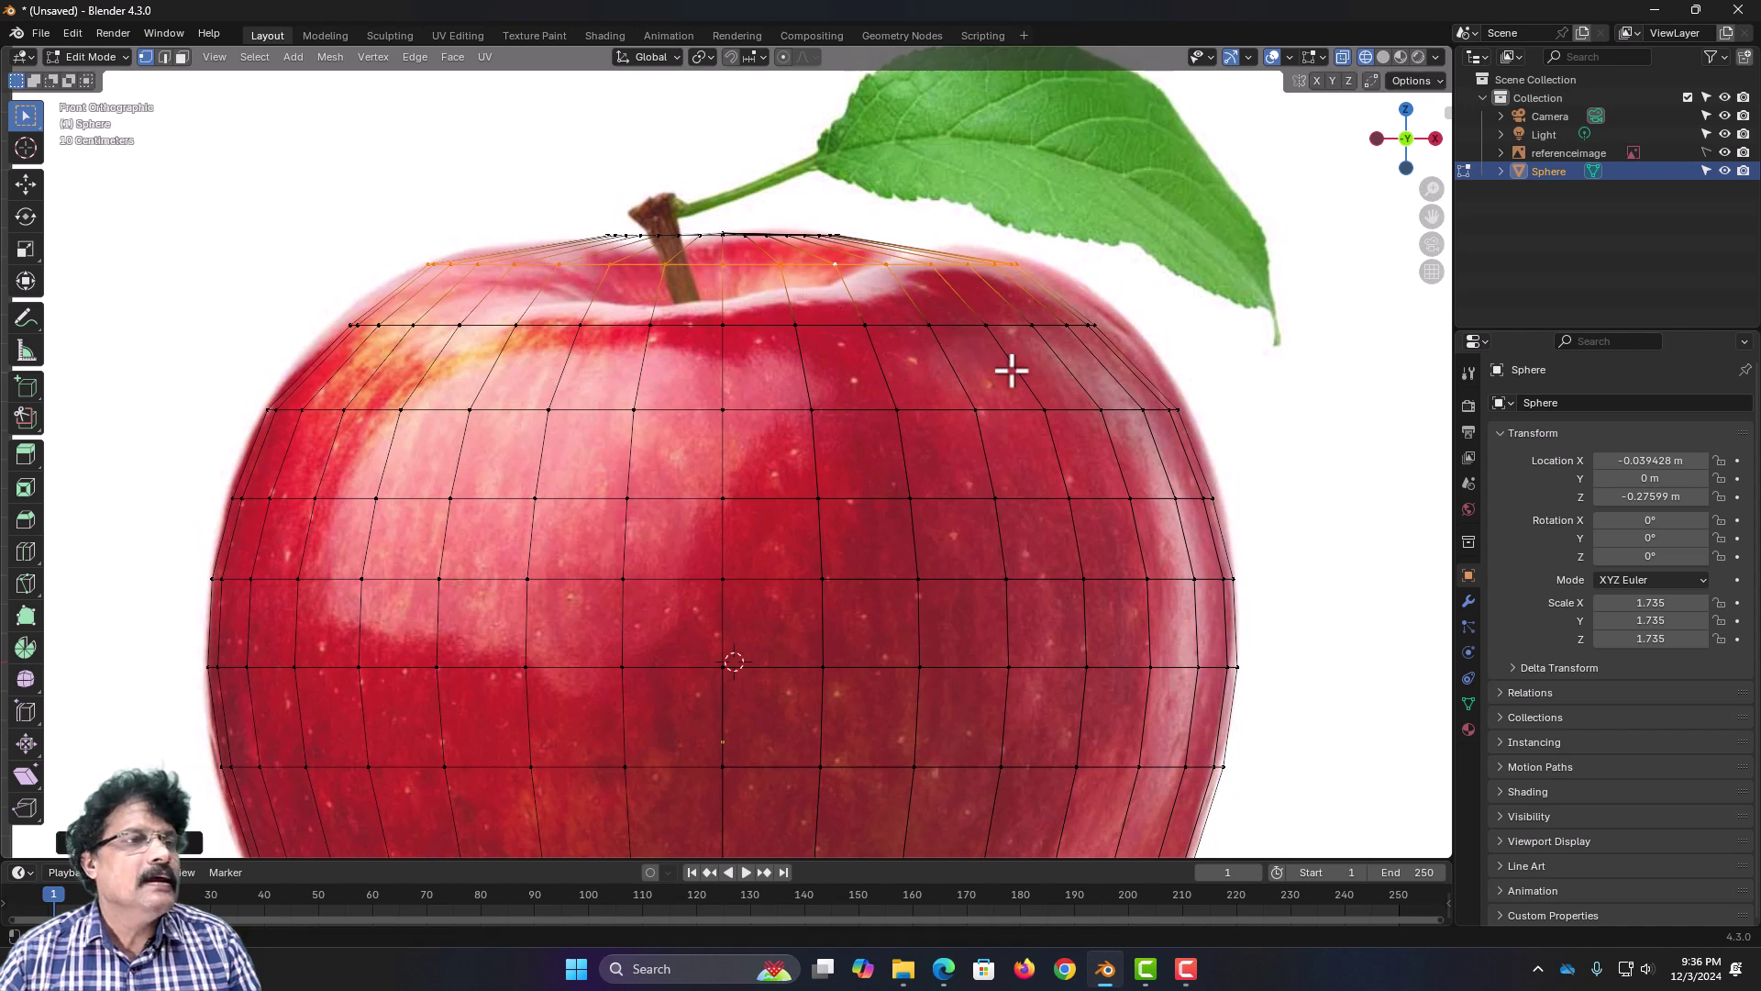
# Step: Scale the third and fourth horizontal edge loops from the top slightly outward to match the apple's shoulders
pyautogui.keyDown('alt'); pyautogui.click(916, 326); pyautogui.keyUp('alt')
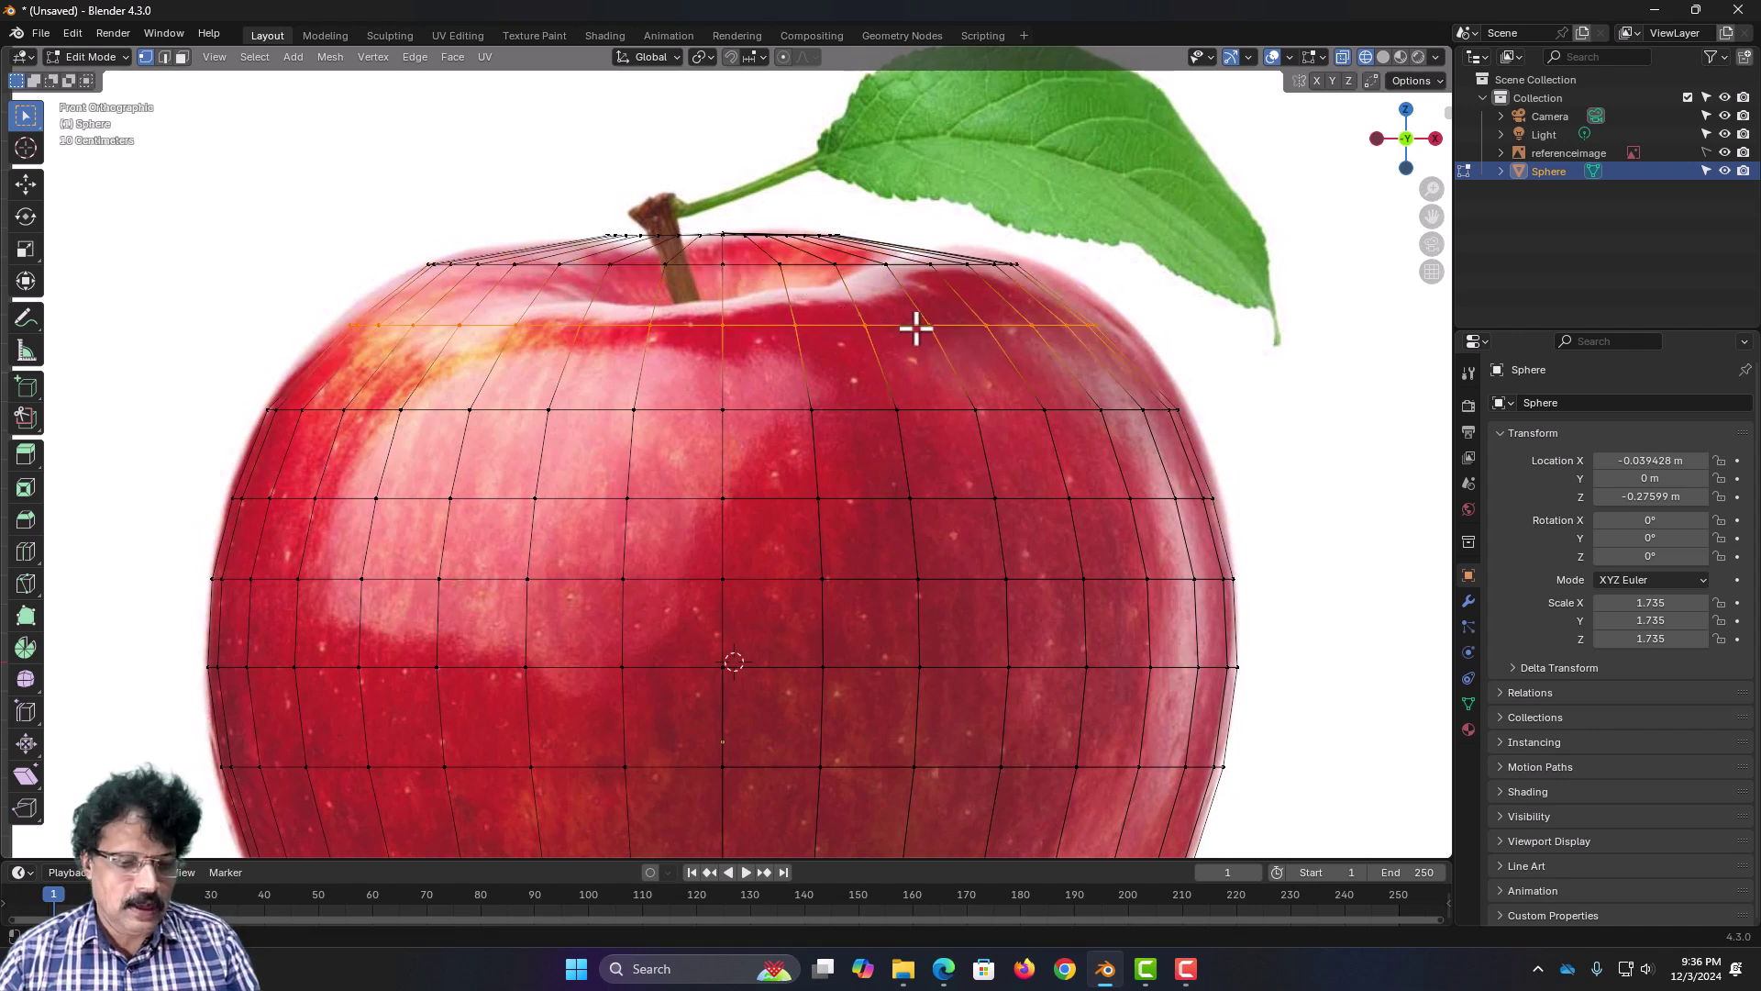
pyautogui.press('s')
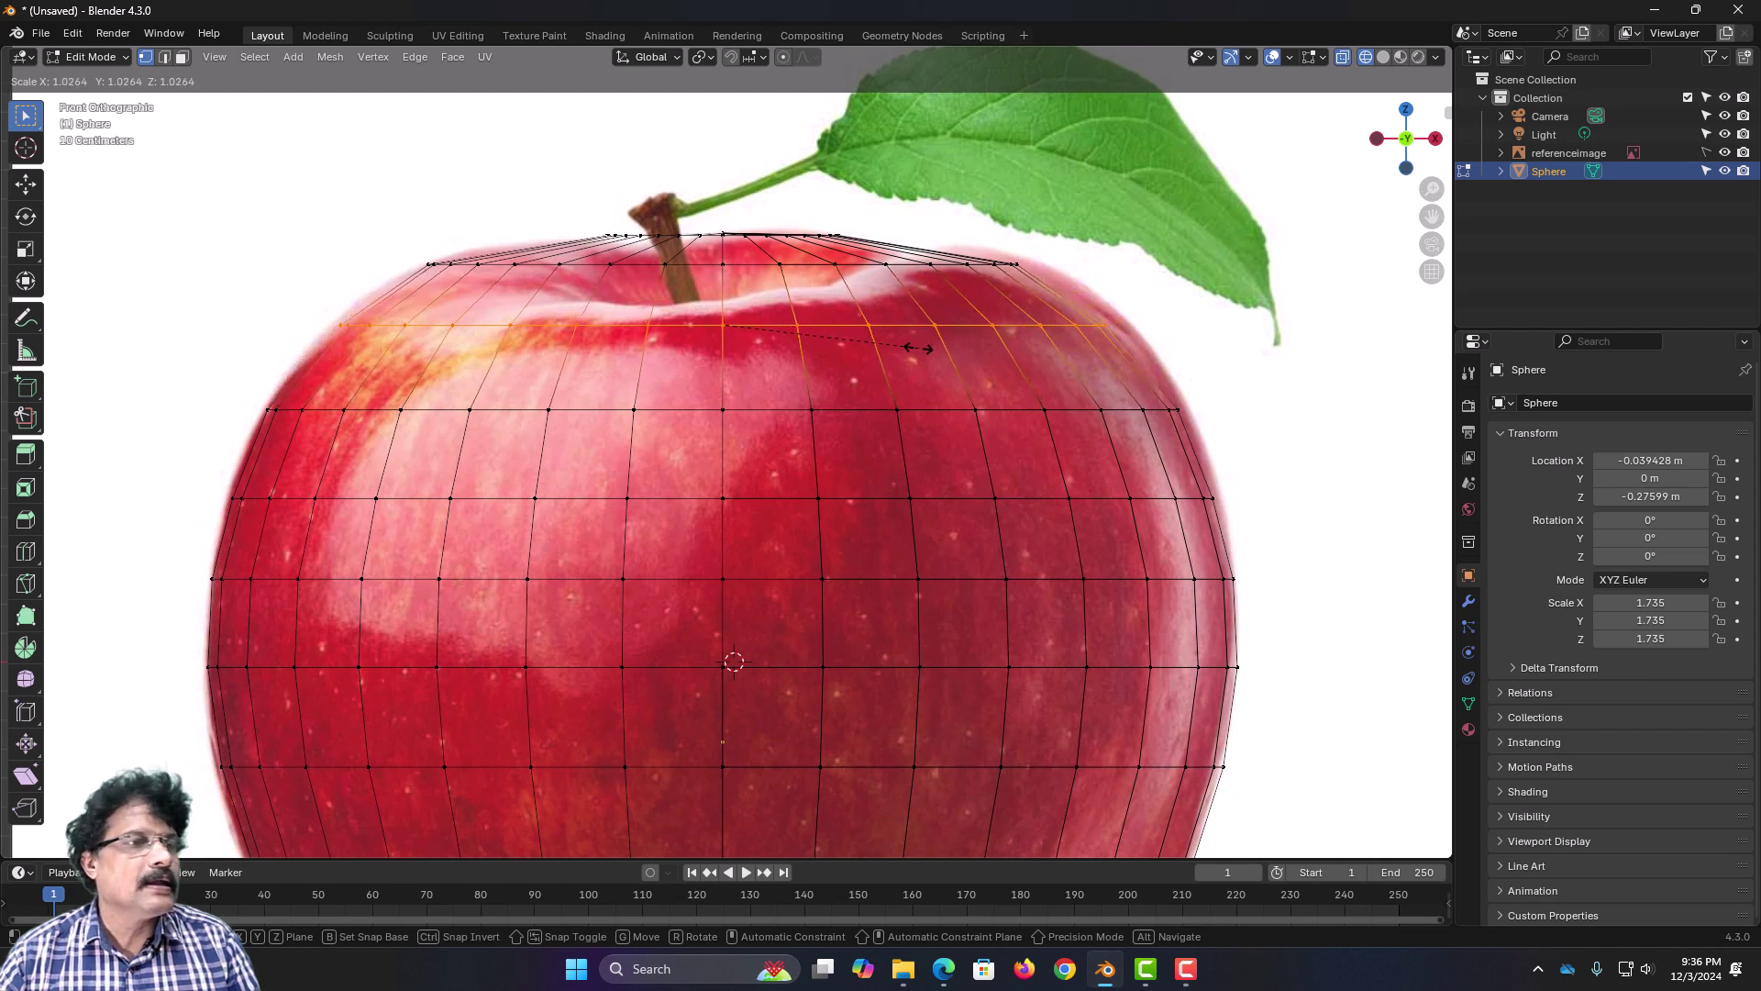
pyautogui.keyDown('alt'); pyautogui.click(919, 411); pyautogui.keyUp('alt')
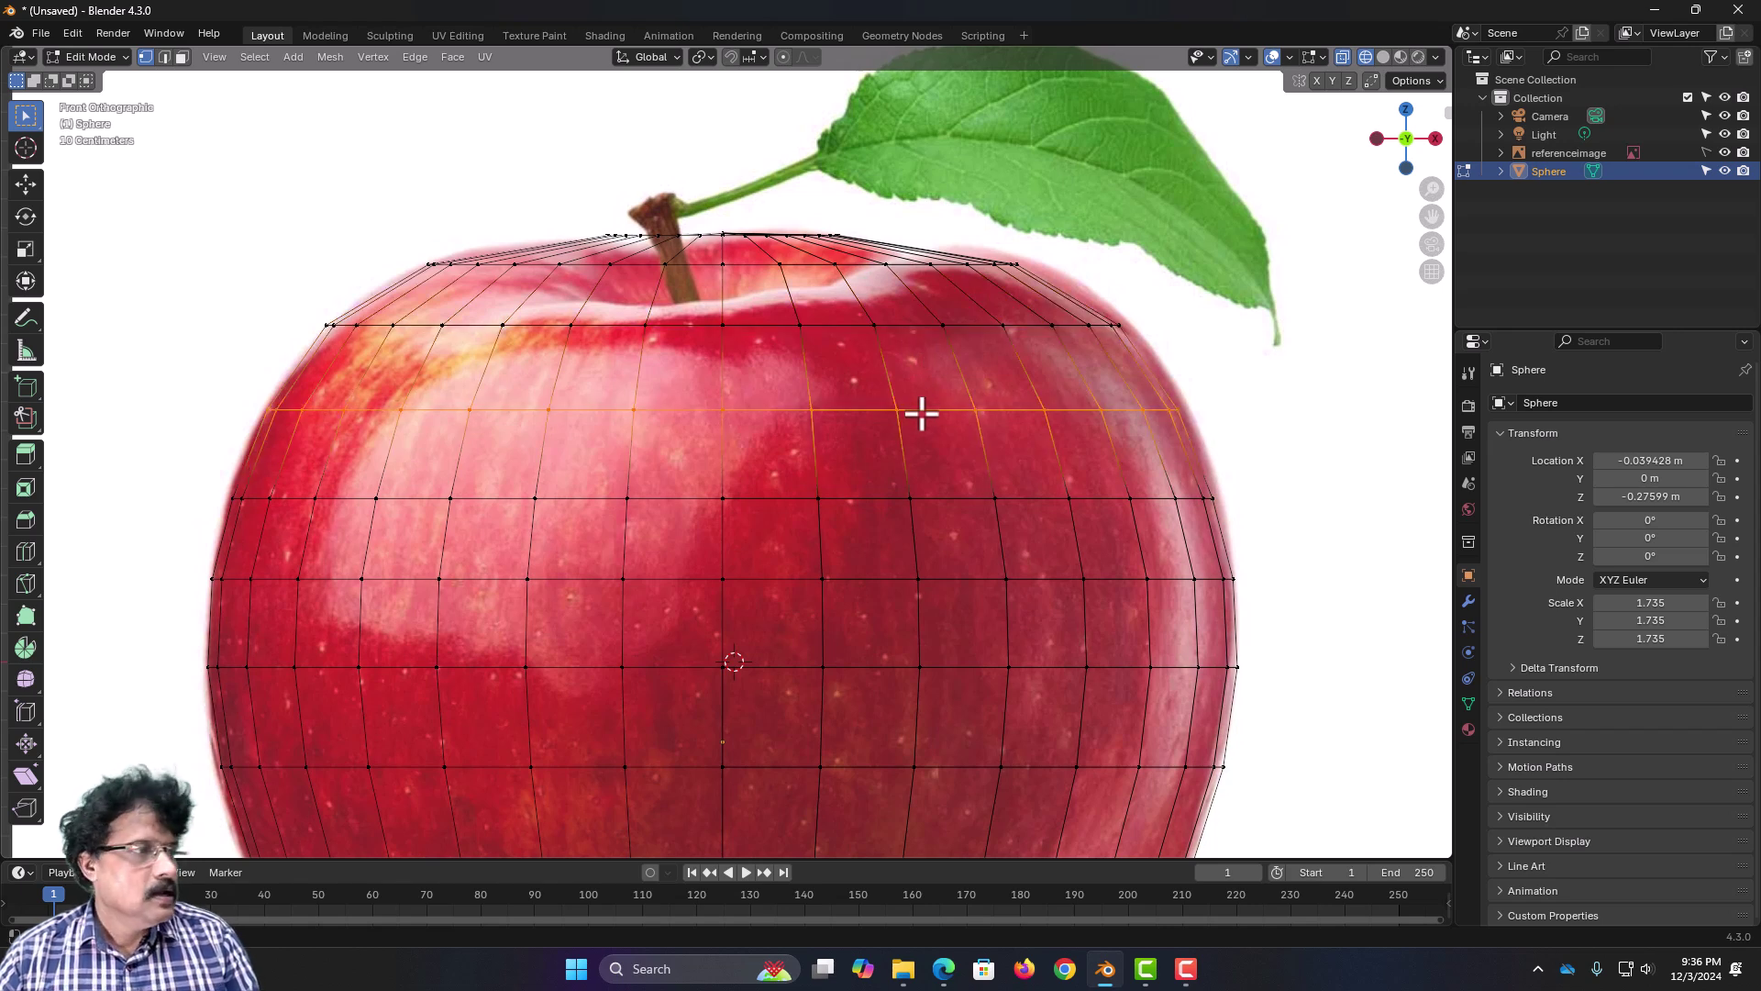
pyautogui.press('s')
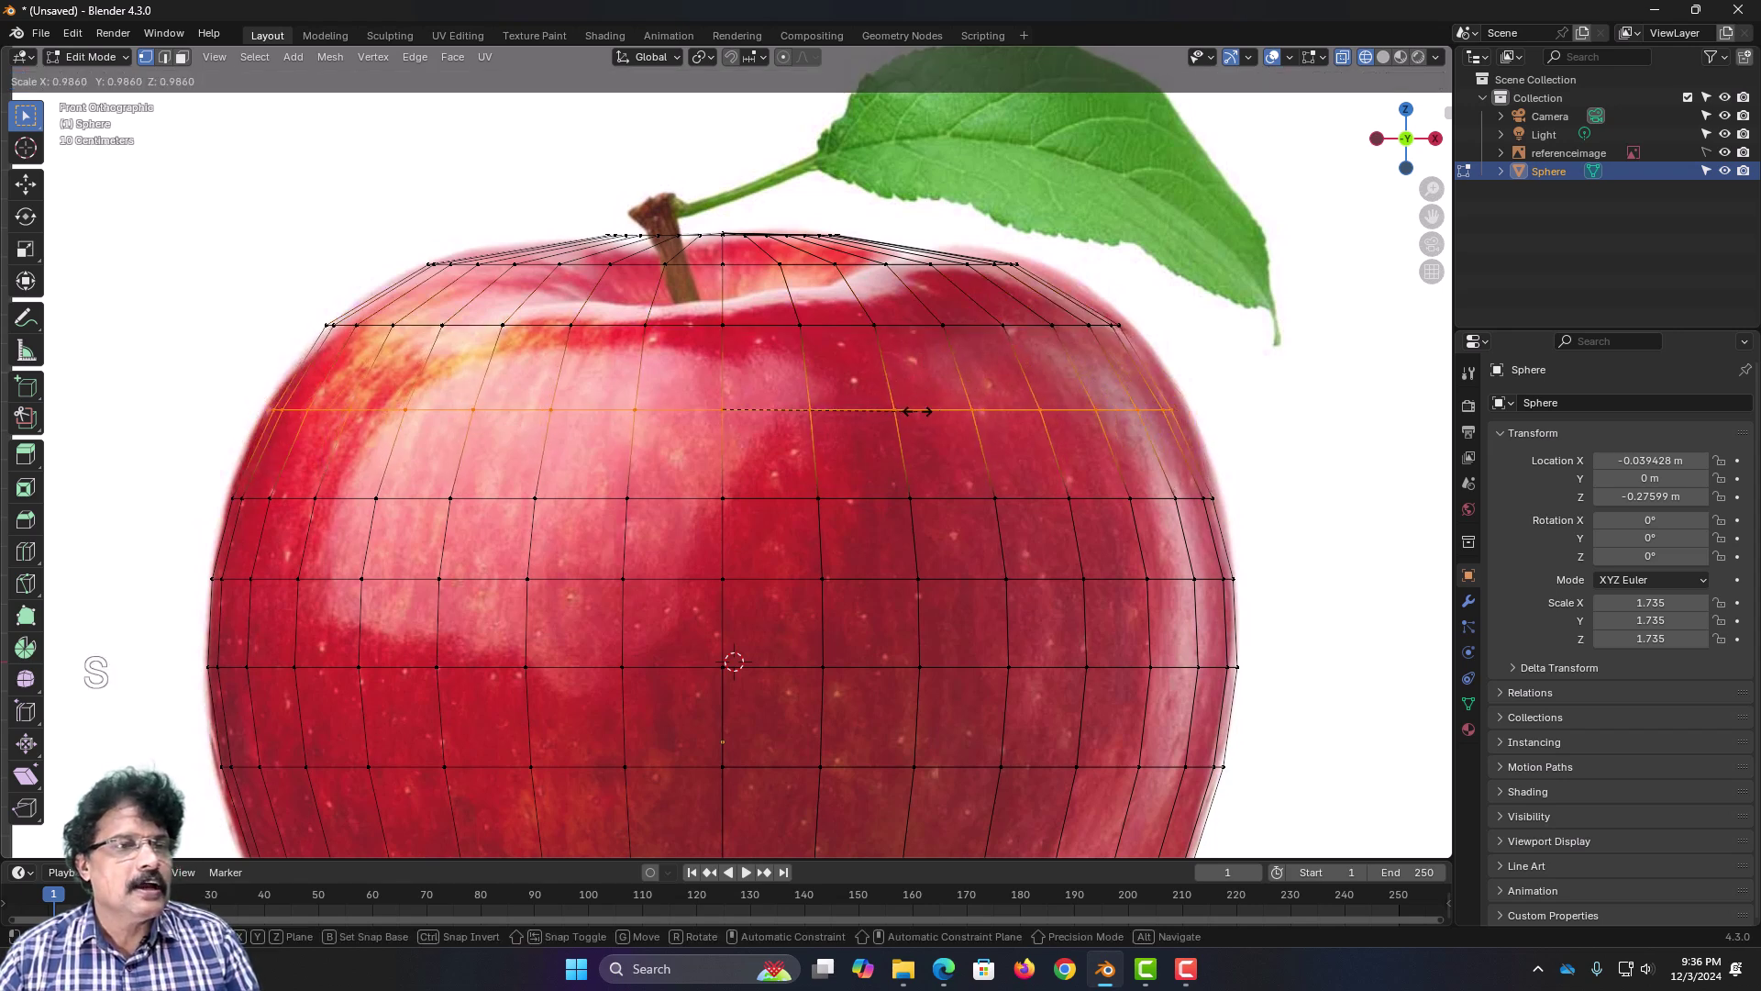
pyautogui.click(924, 413)
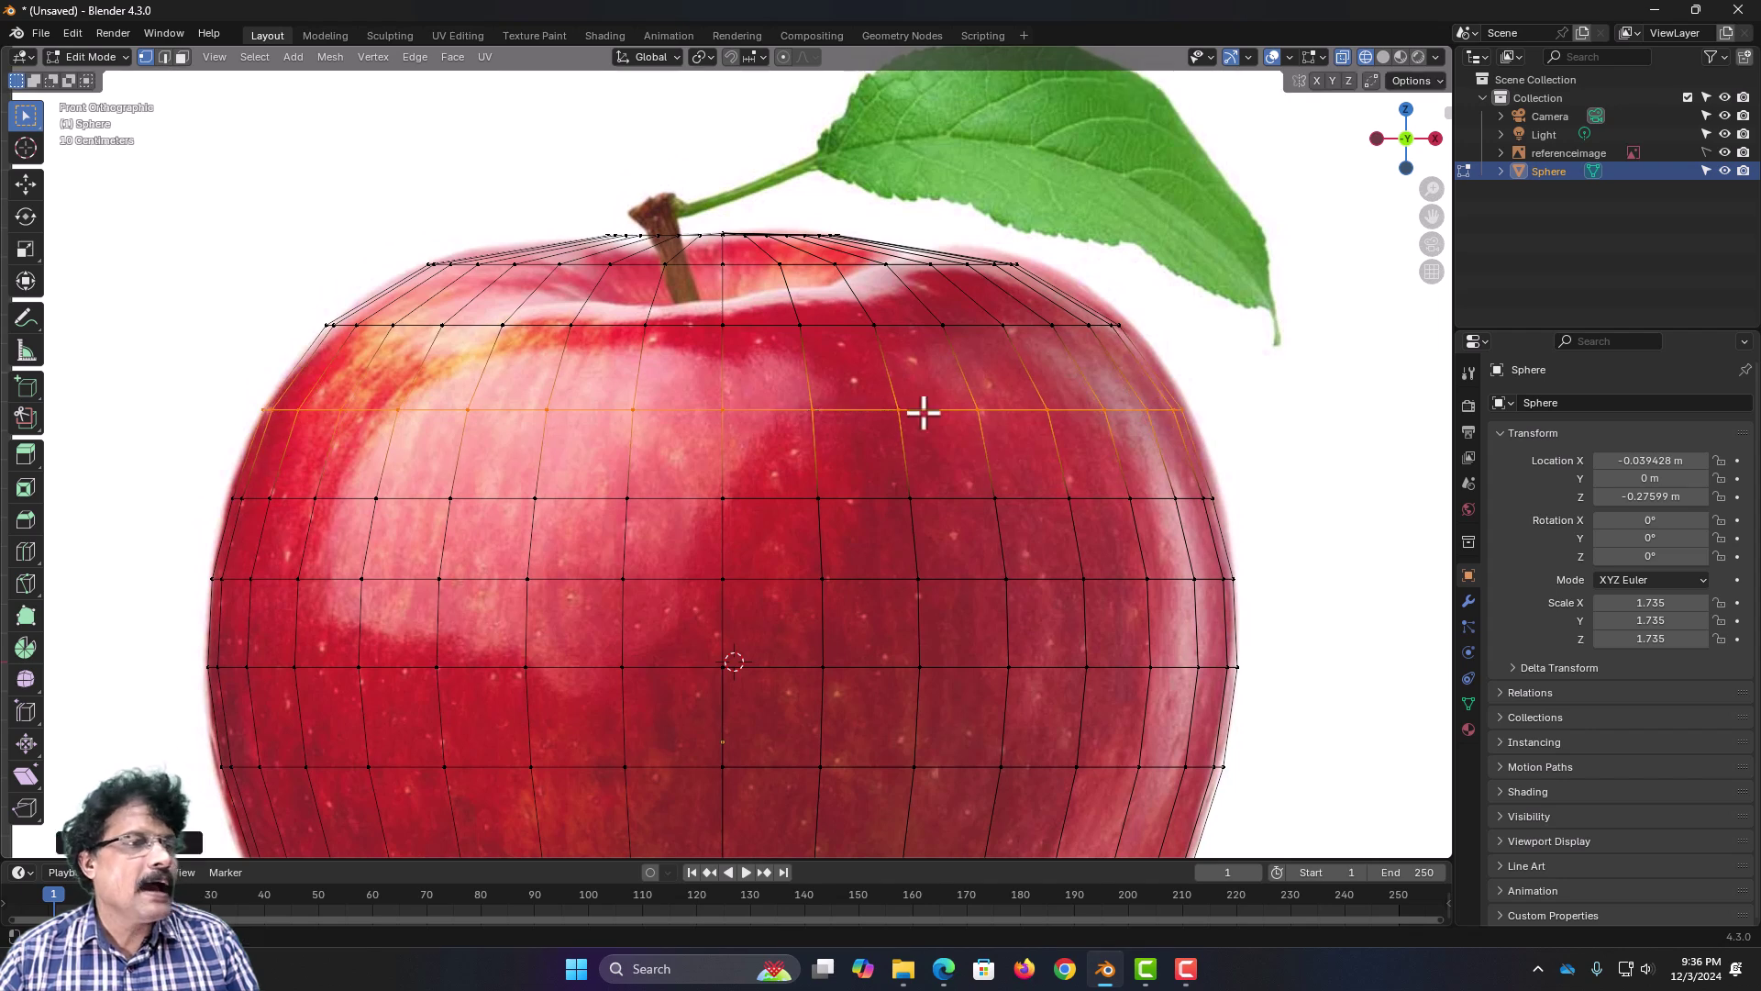
pyautogui.scroll(-2, 917, 431)
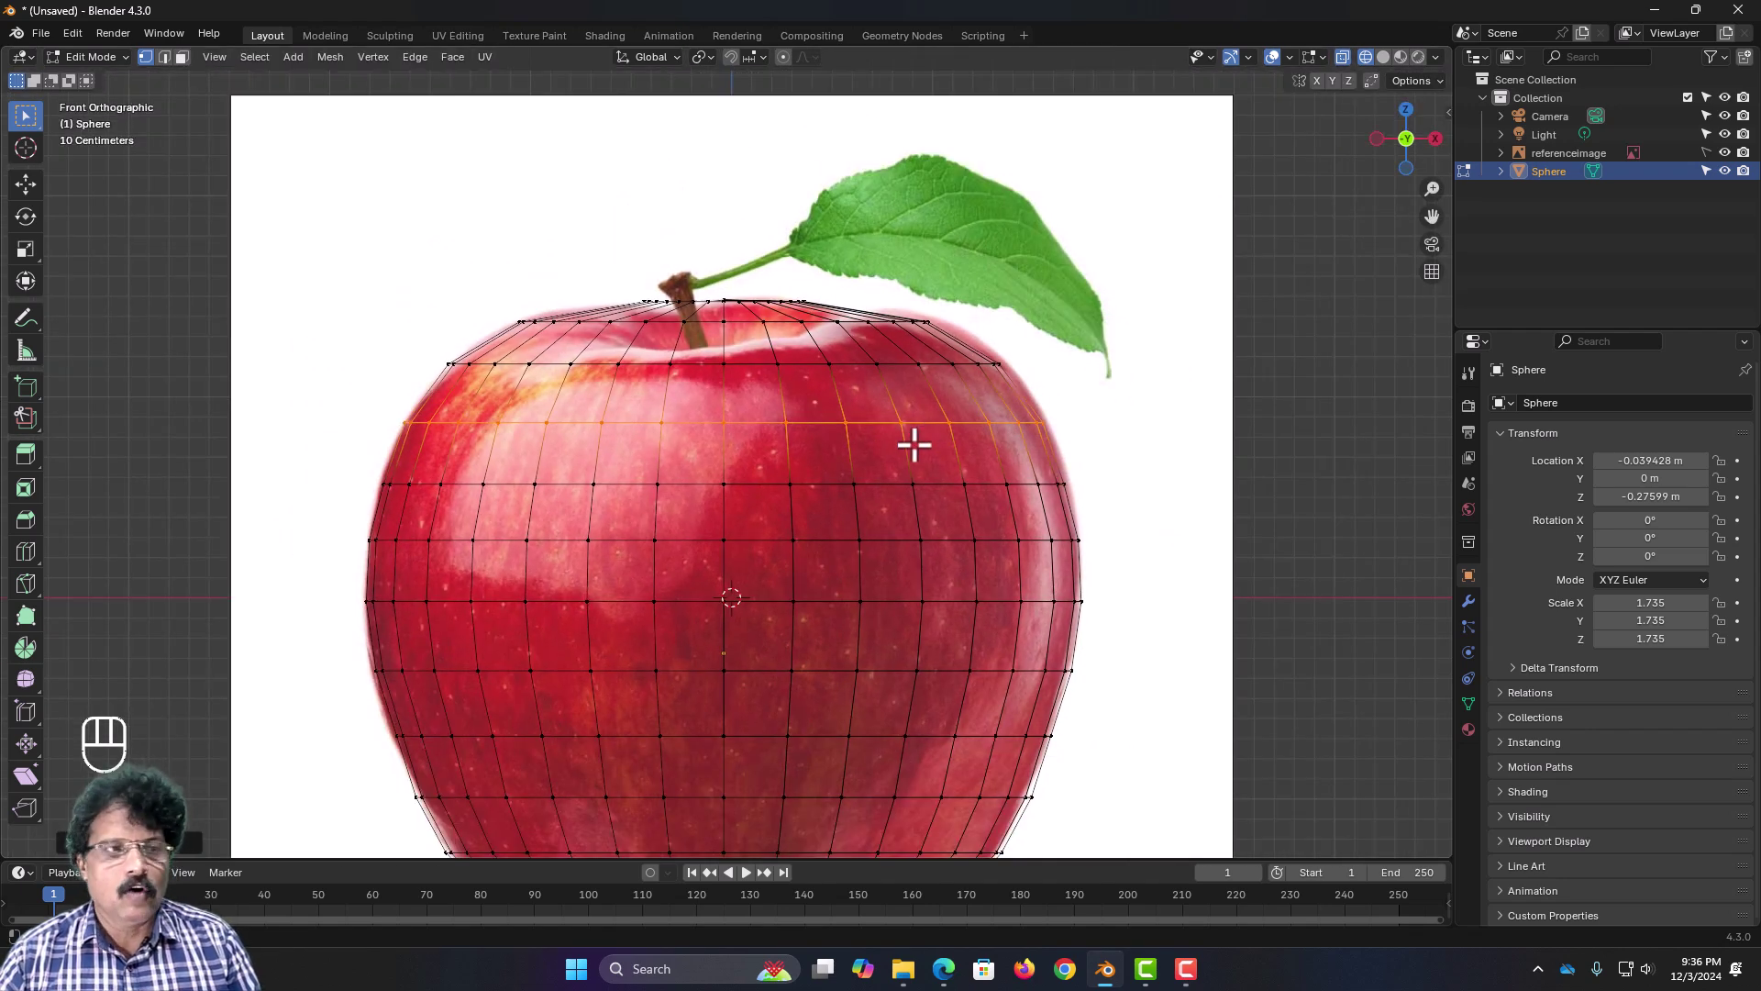
# Step: Select the apple's top pole vertex and enable proportional editing with Sharp falloff
pyautogui.scroll(-2, 915, 445)
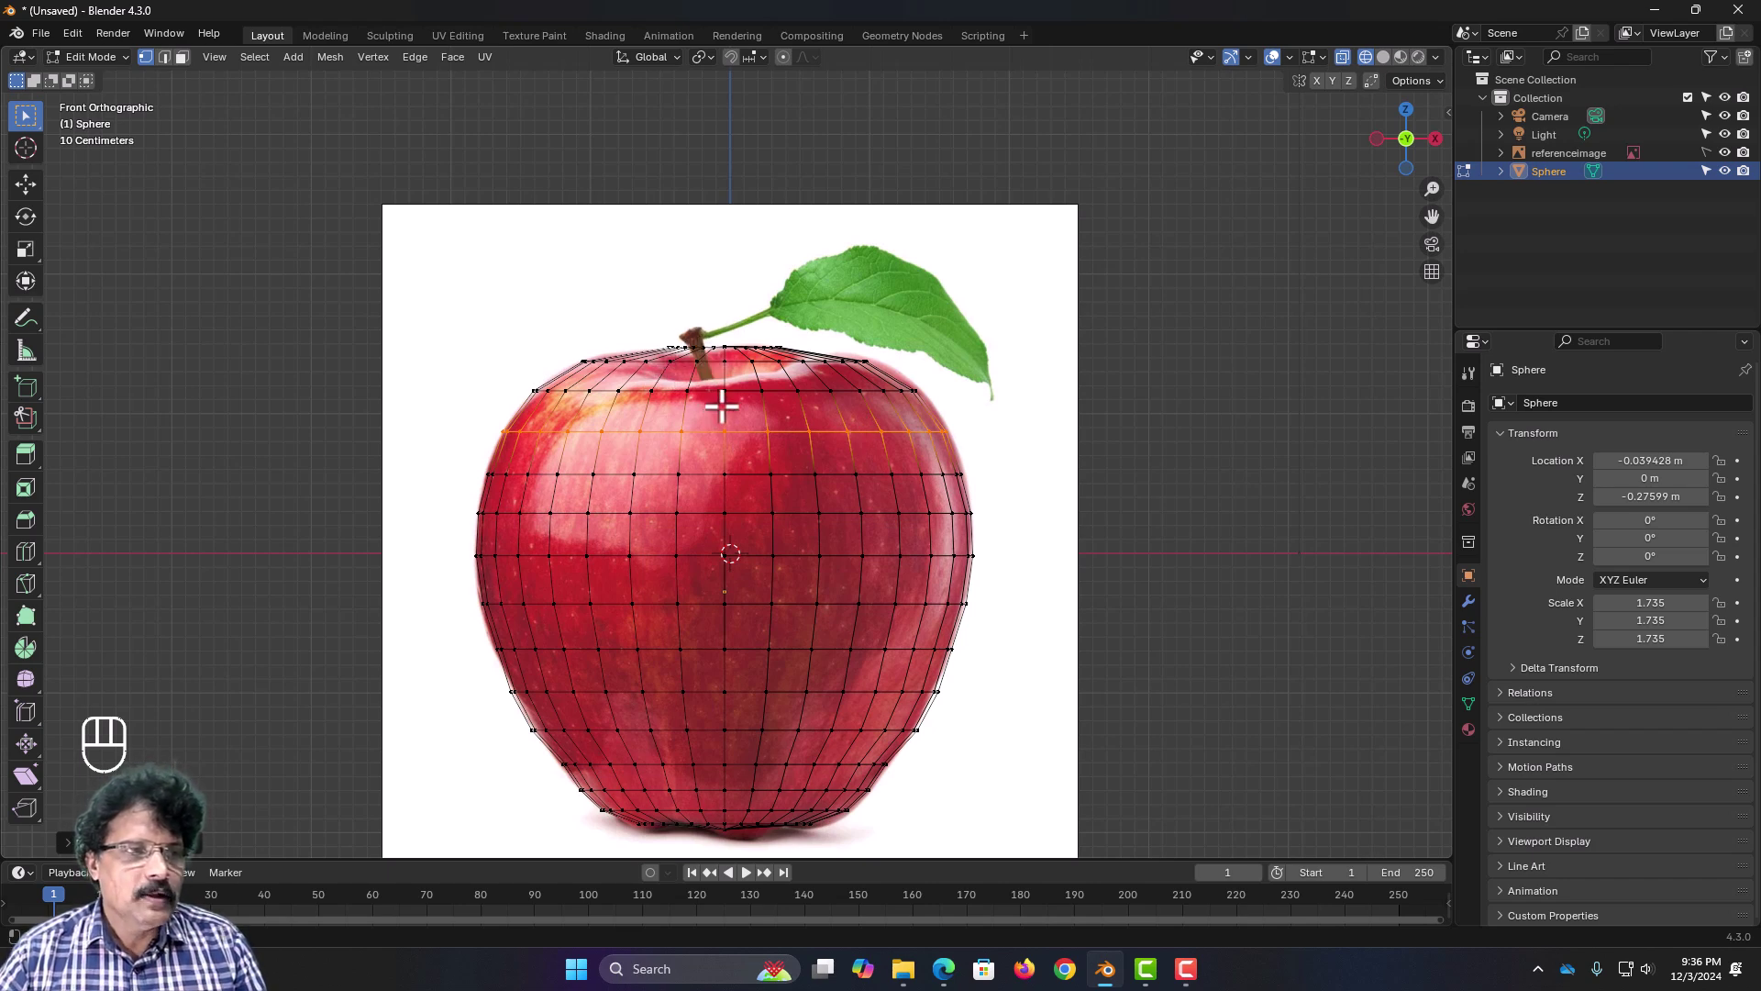
pyautogui.moveTo(722, 404); pyautogui.dragTo(711, 499, button='middle')
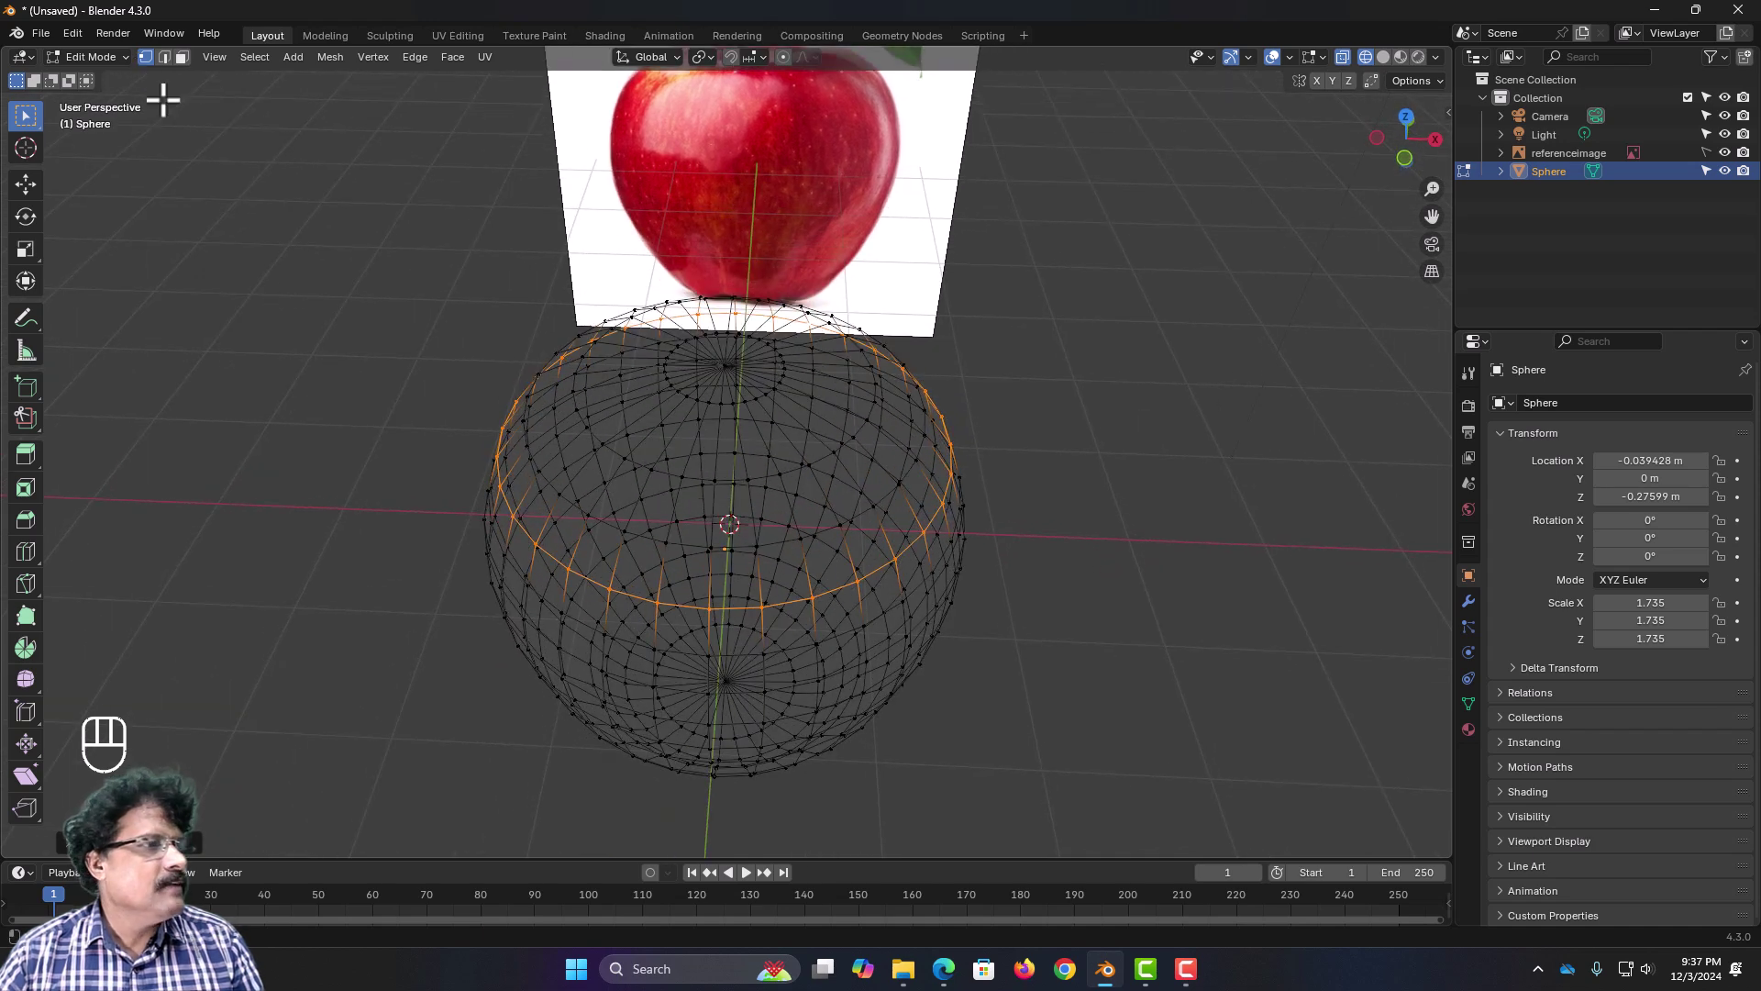
pyautogui.click(723, 366)
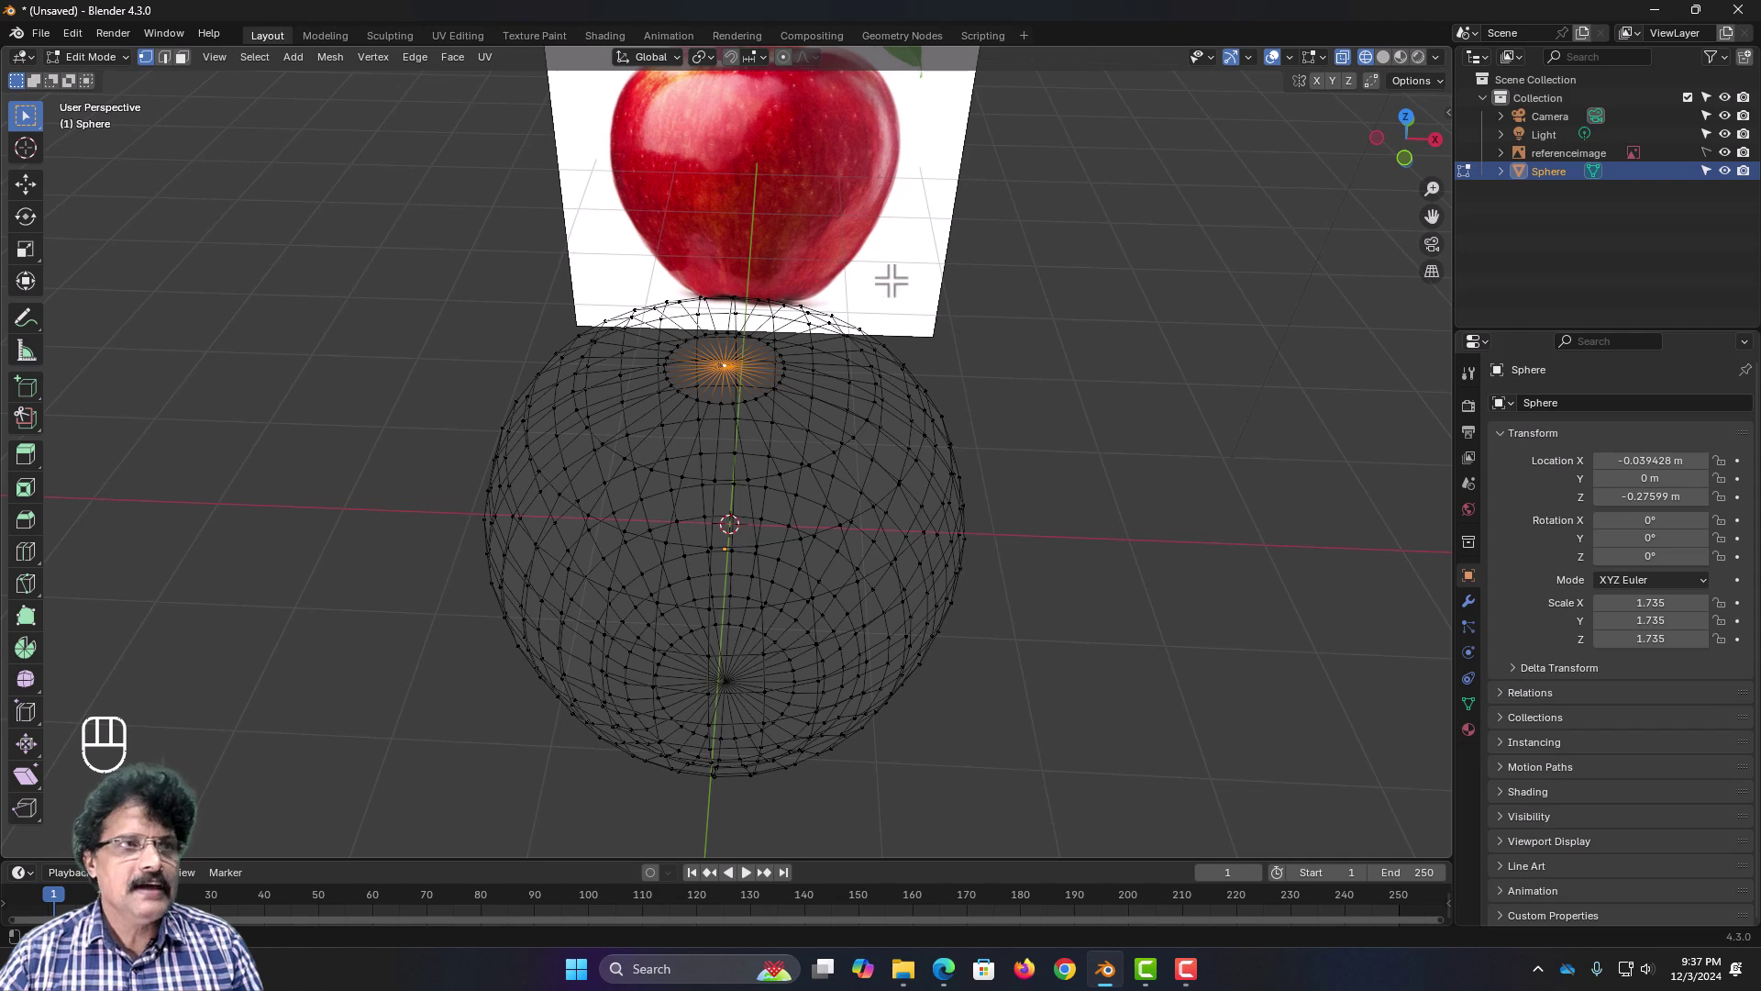
pyautogui.click(784, 57)
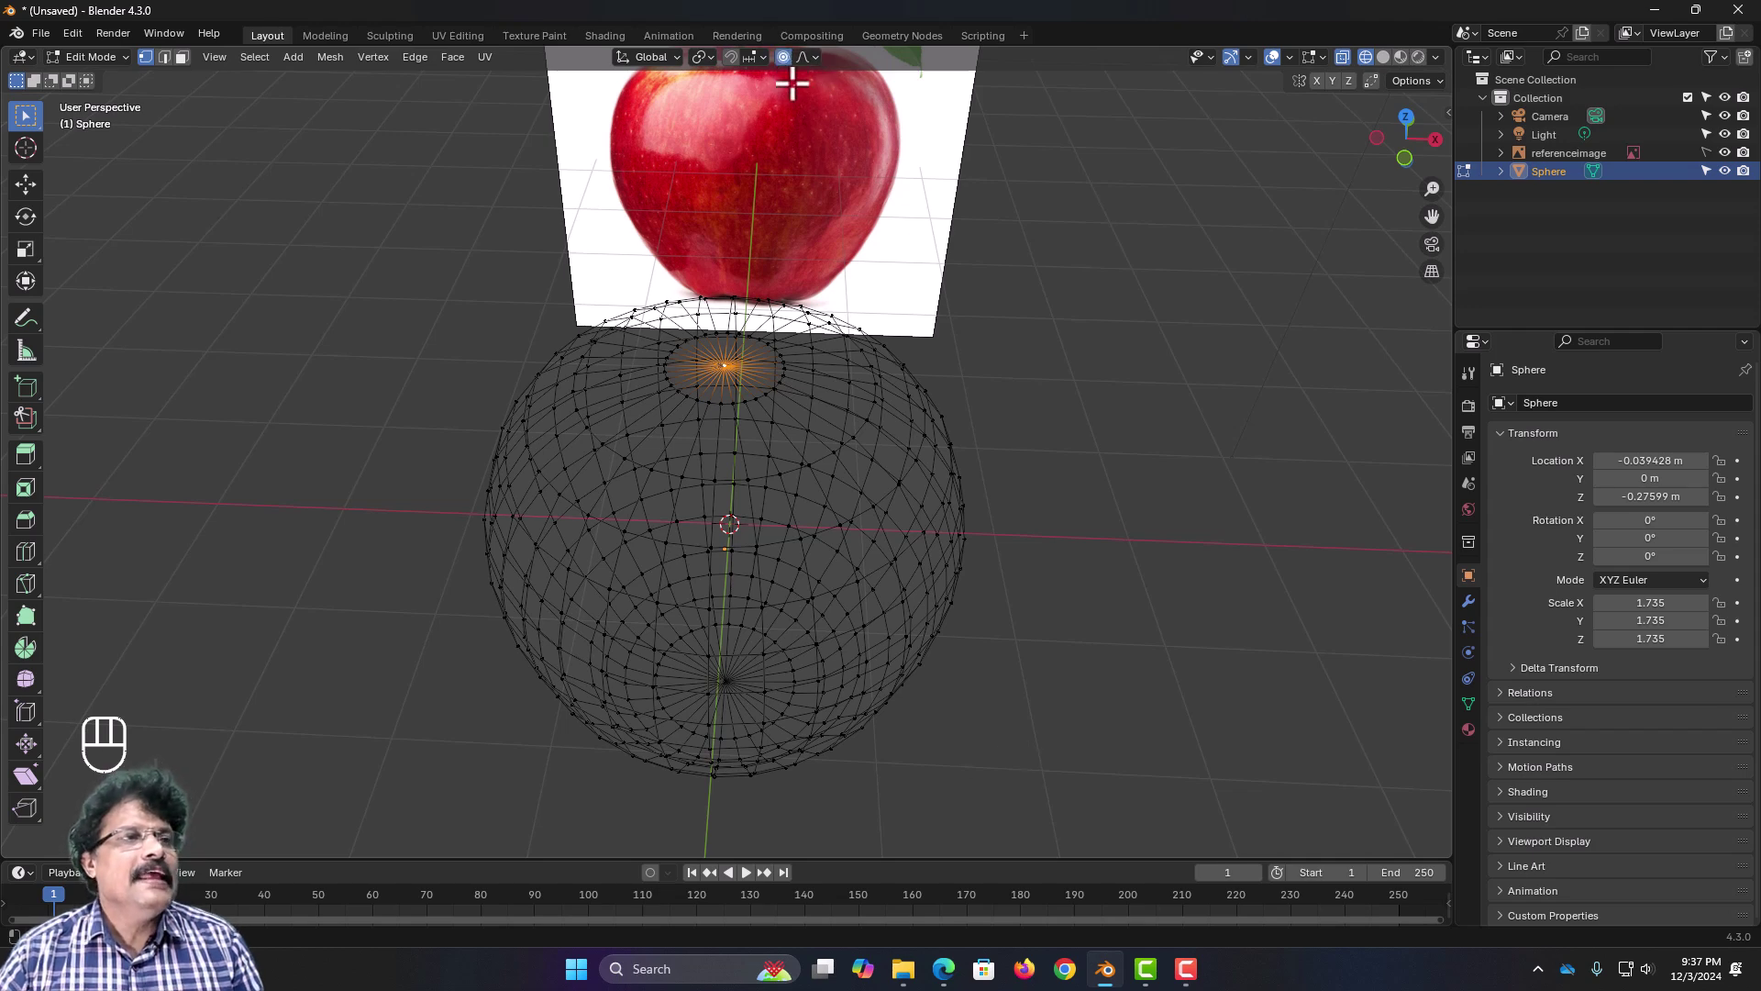
pyautogui.click(811, 57)
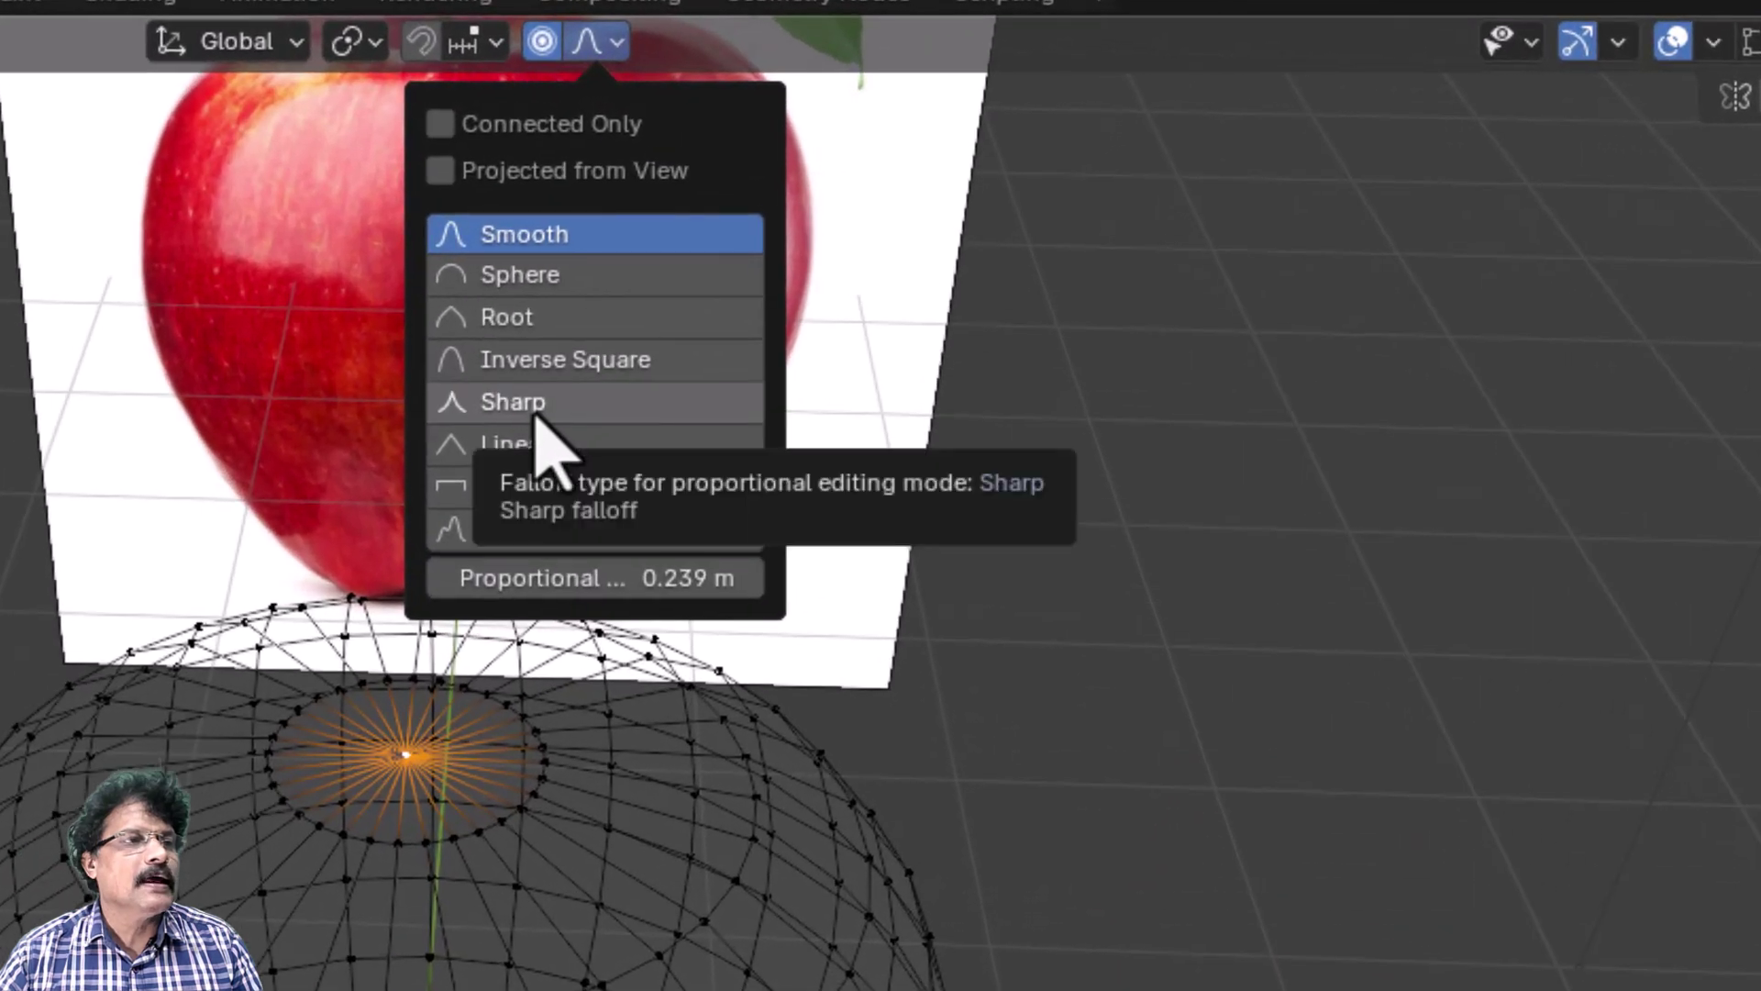
pyautogui.click(536, 408)
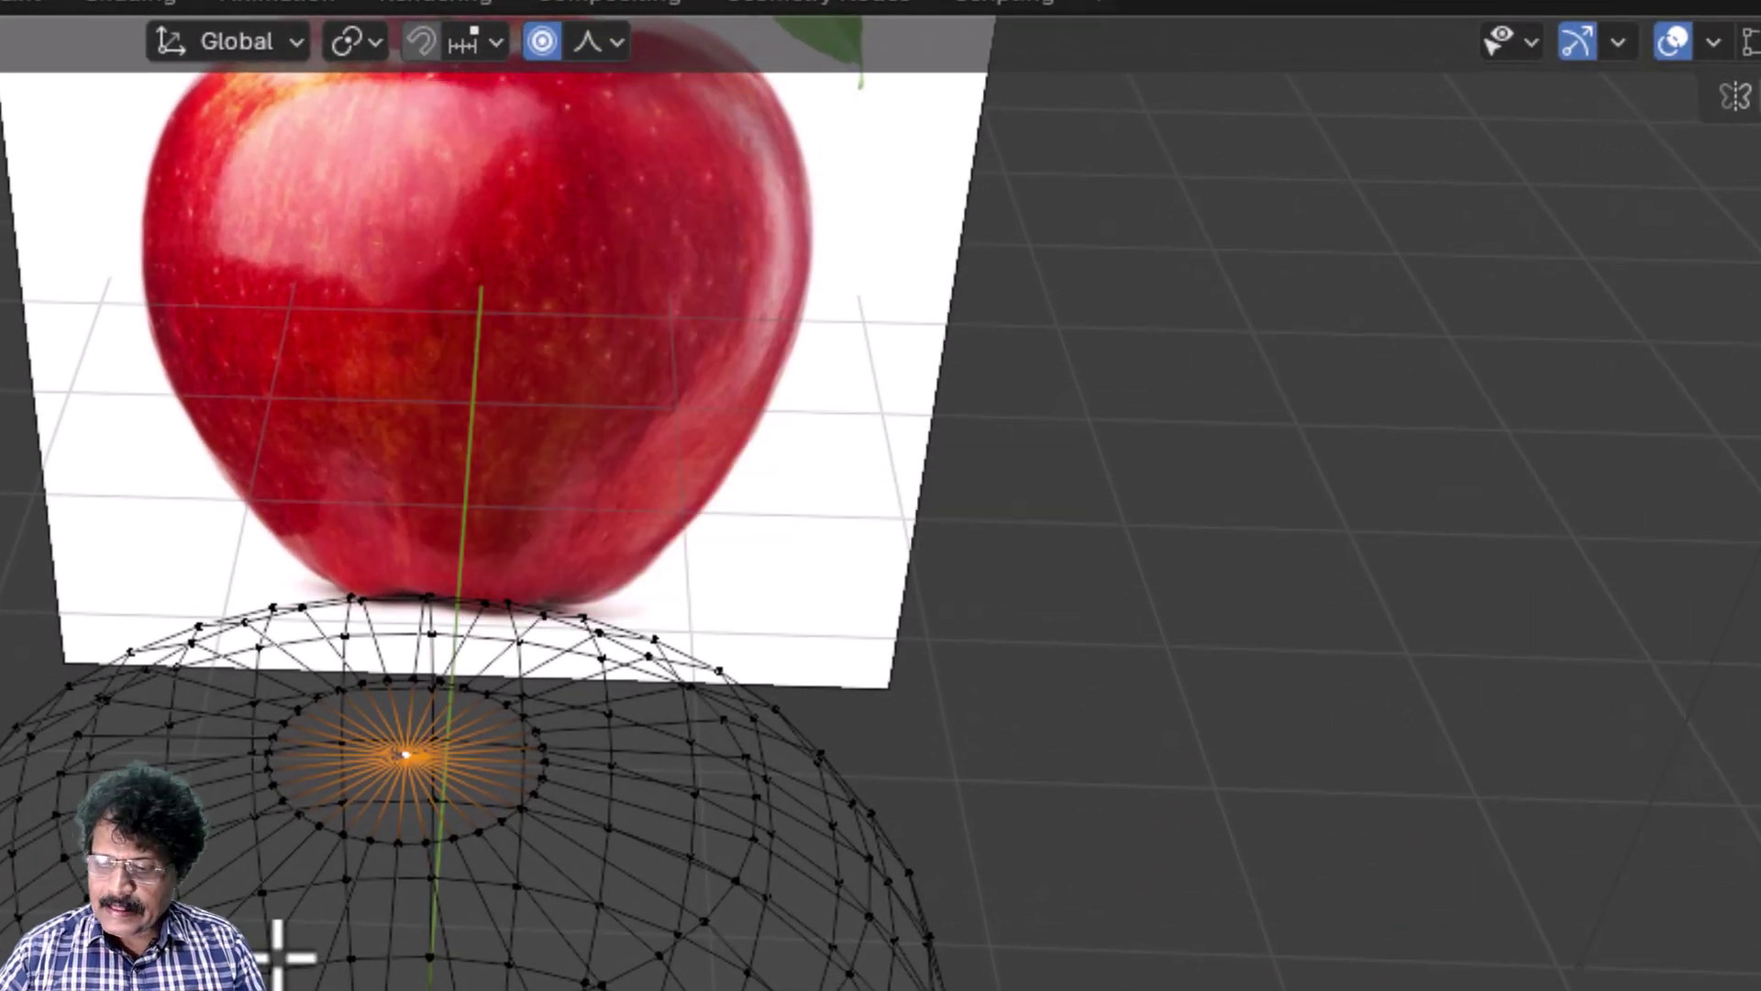
# Step: In front view, move the top pole vertex down about 0.4 m along Z with a proportional size of about 1.1 m
pyautogui.press('KP_1')
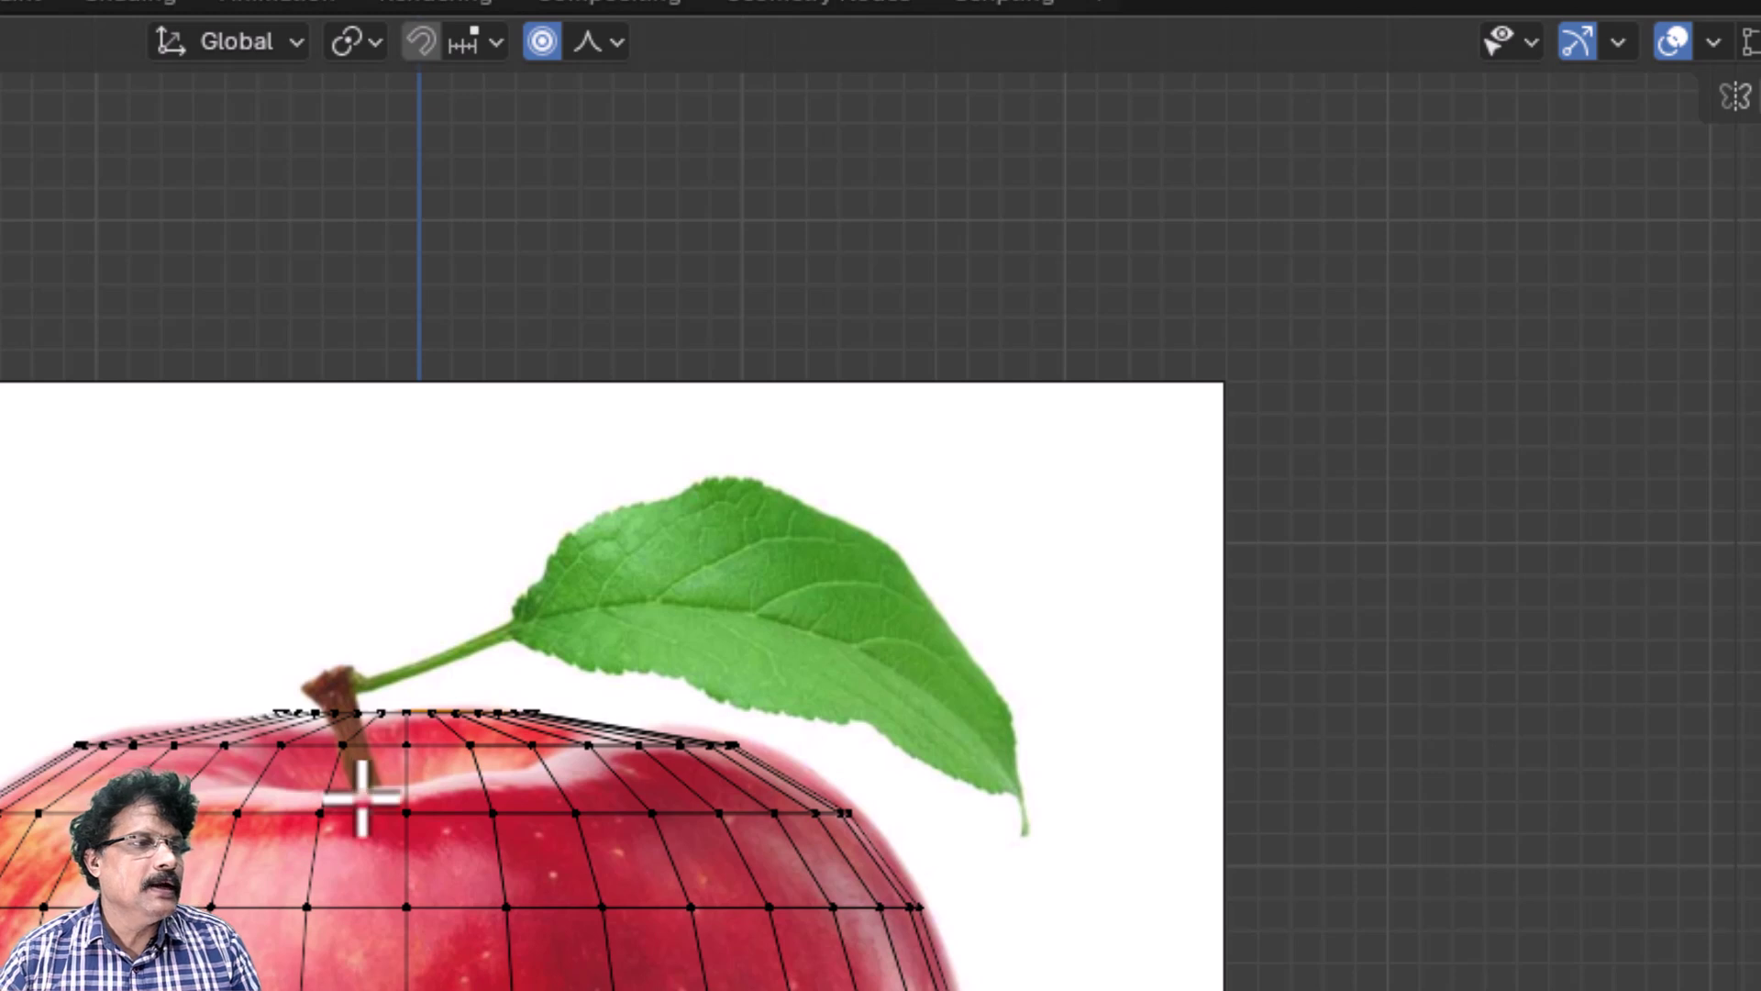
pyautogui.scroll(2, 354, 798)
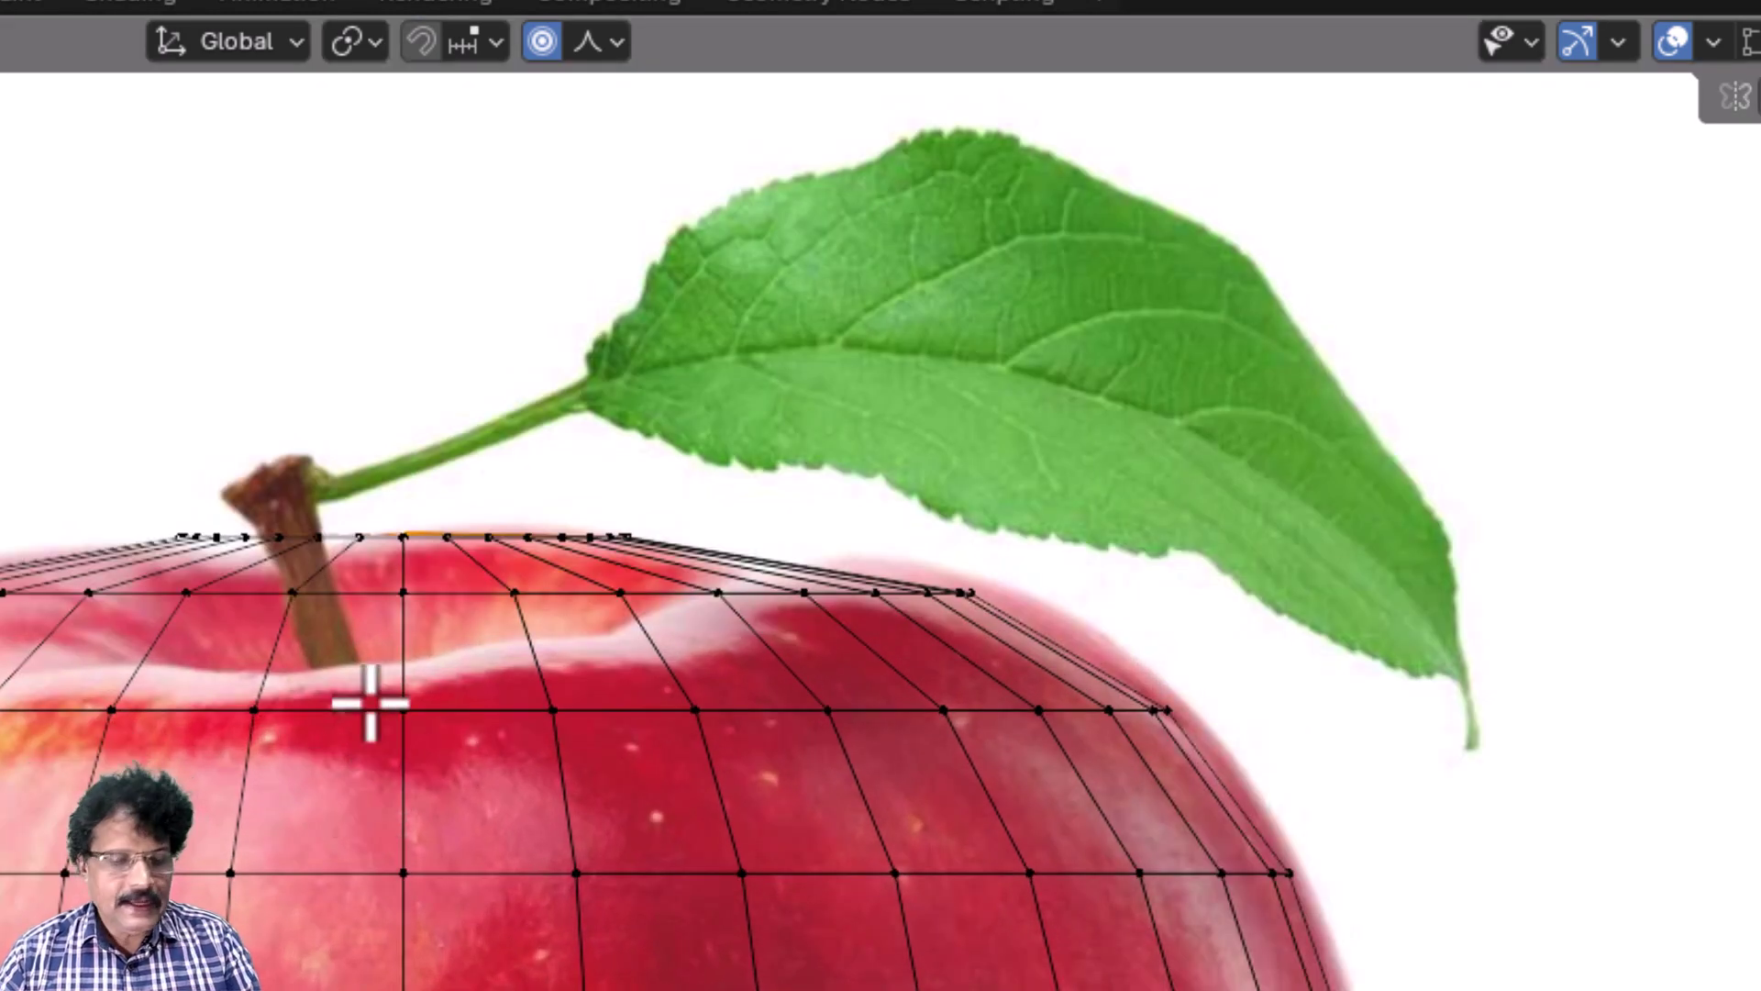
pyautogui.press('g')
pyautogui.press('z')
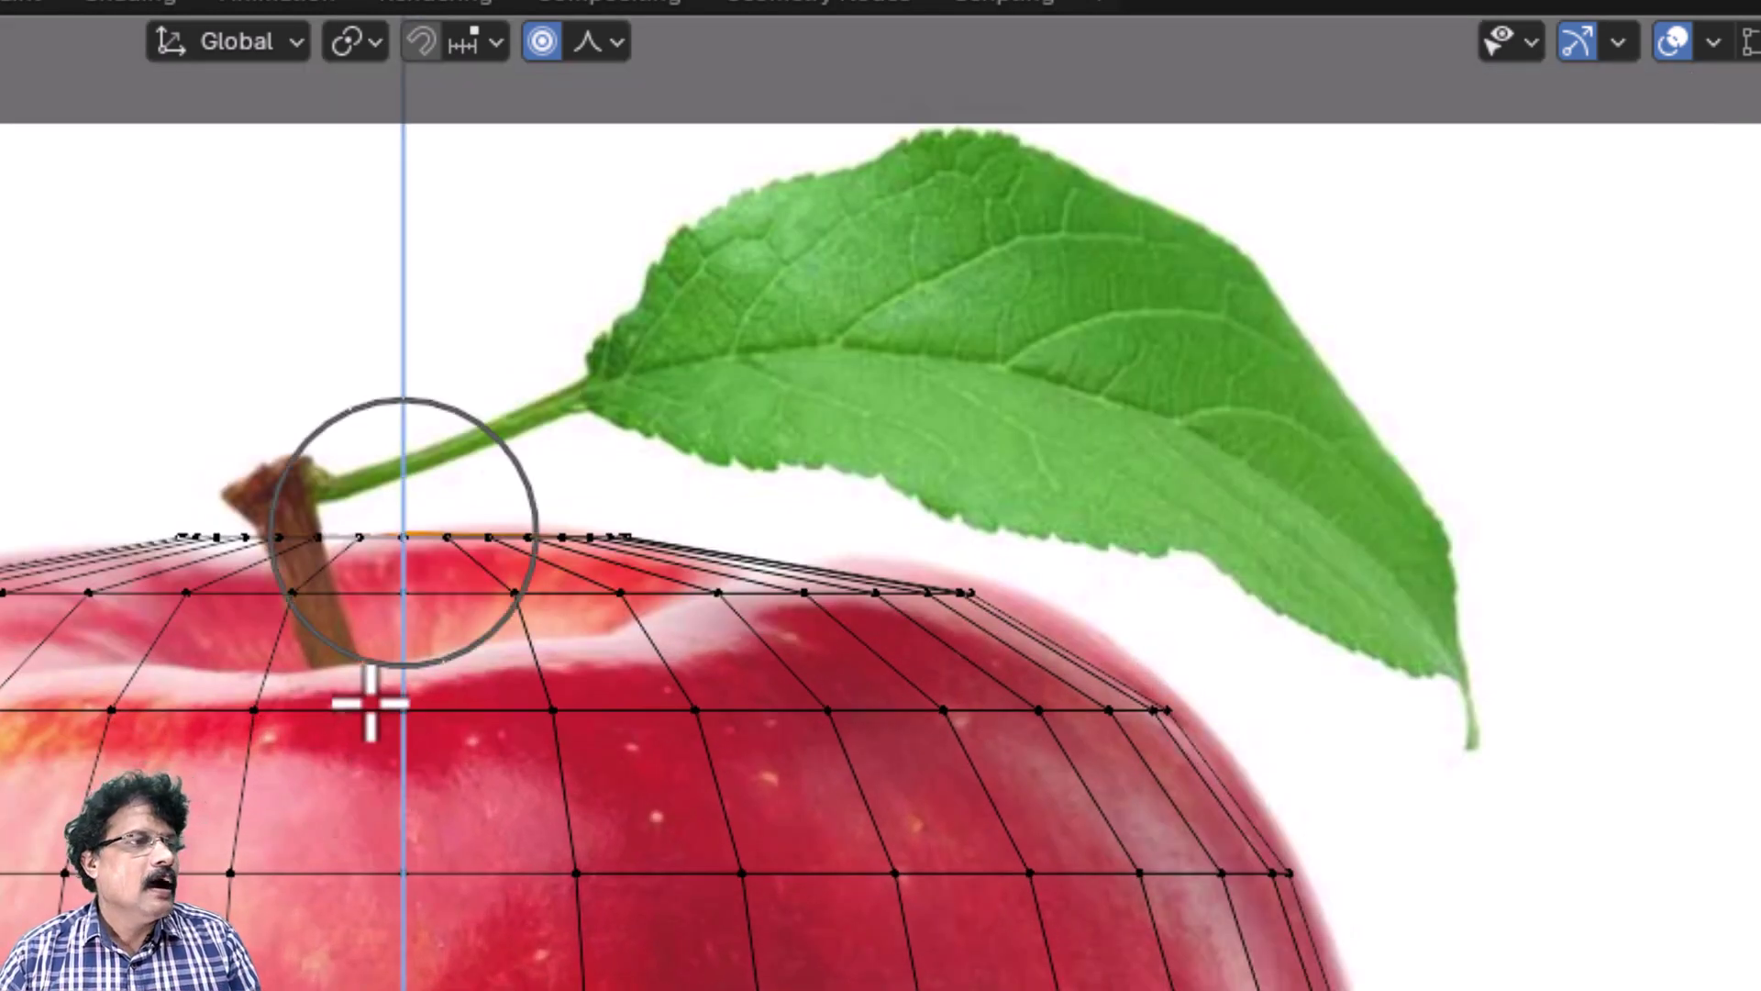
pyautogui.scroll(-10, 368, 778)
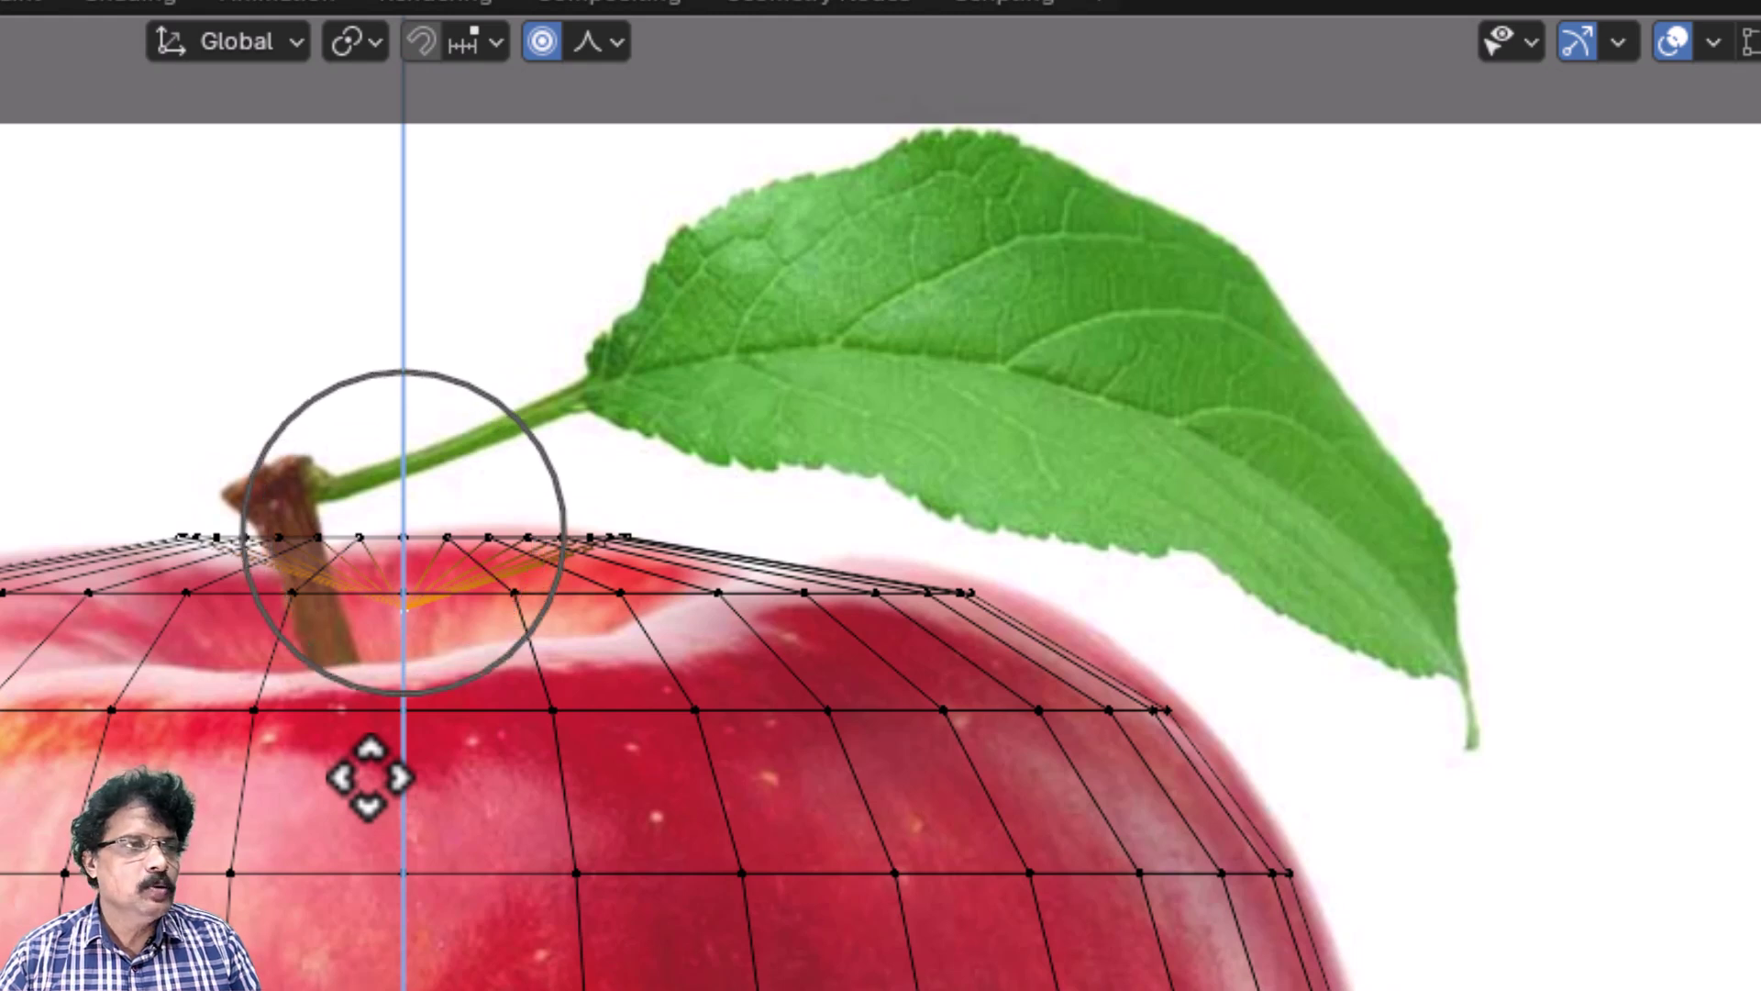
pyautogui.scroll(-2, 369, 781)
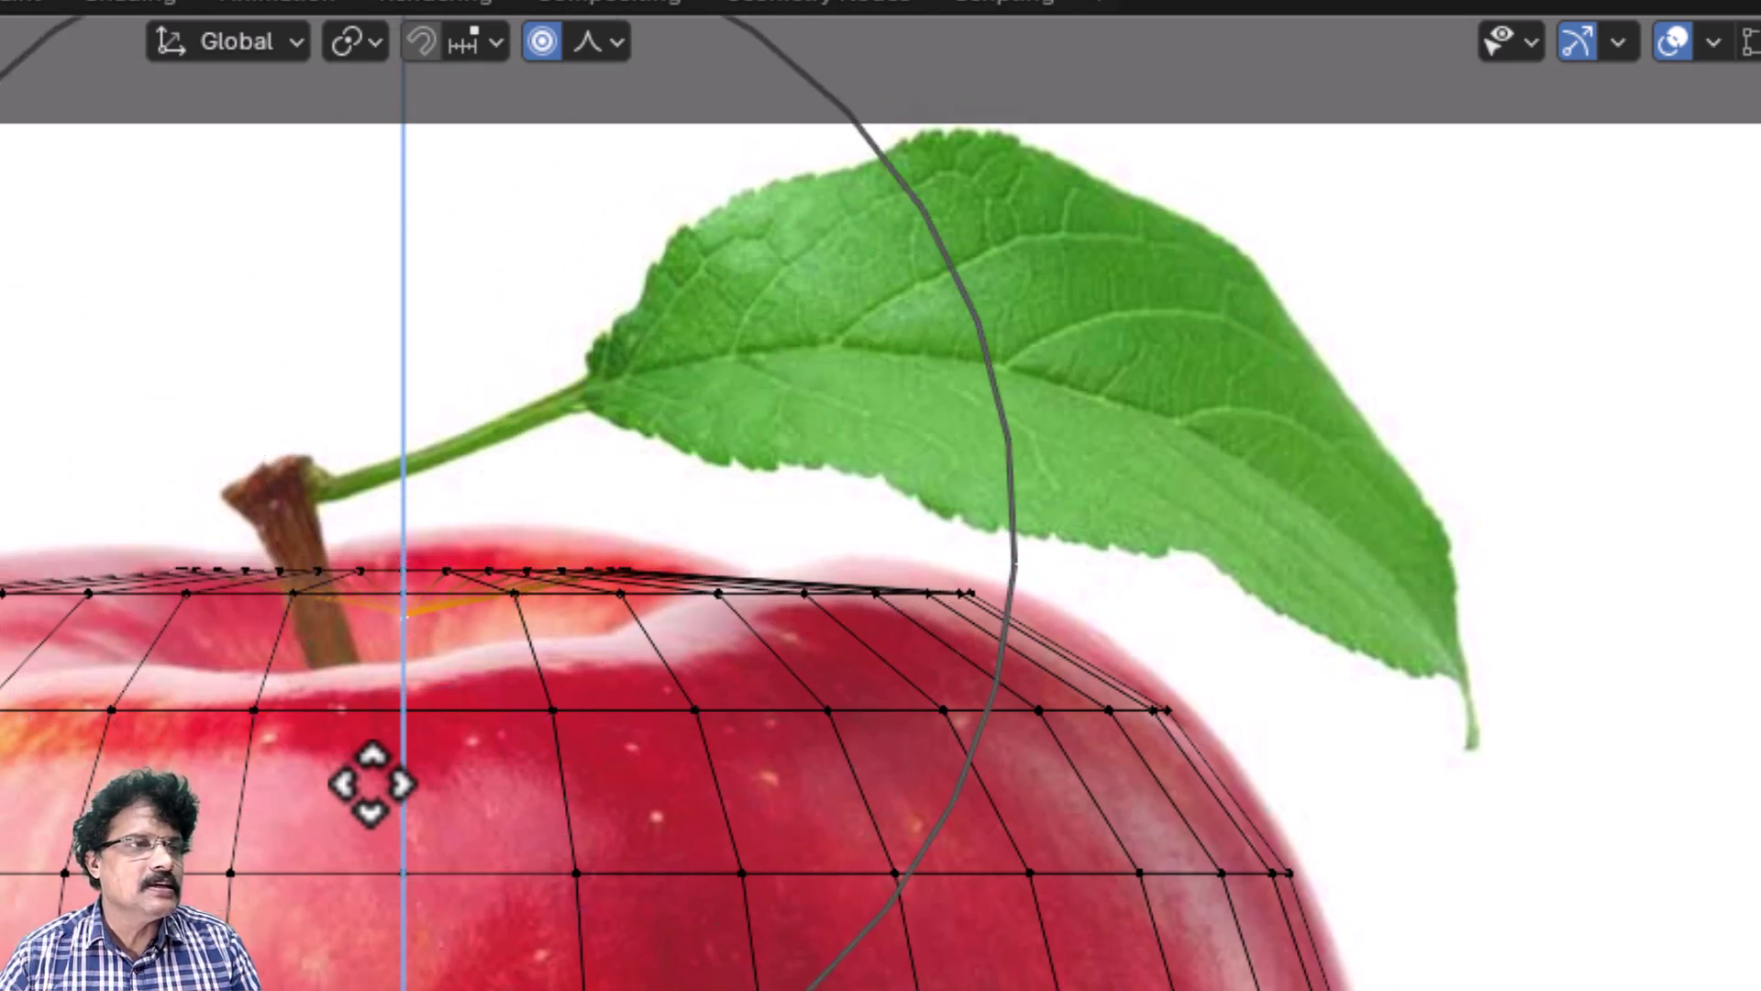
pyautogui.scroll(-2, 368, 781)
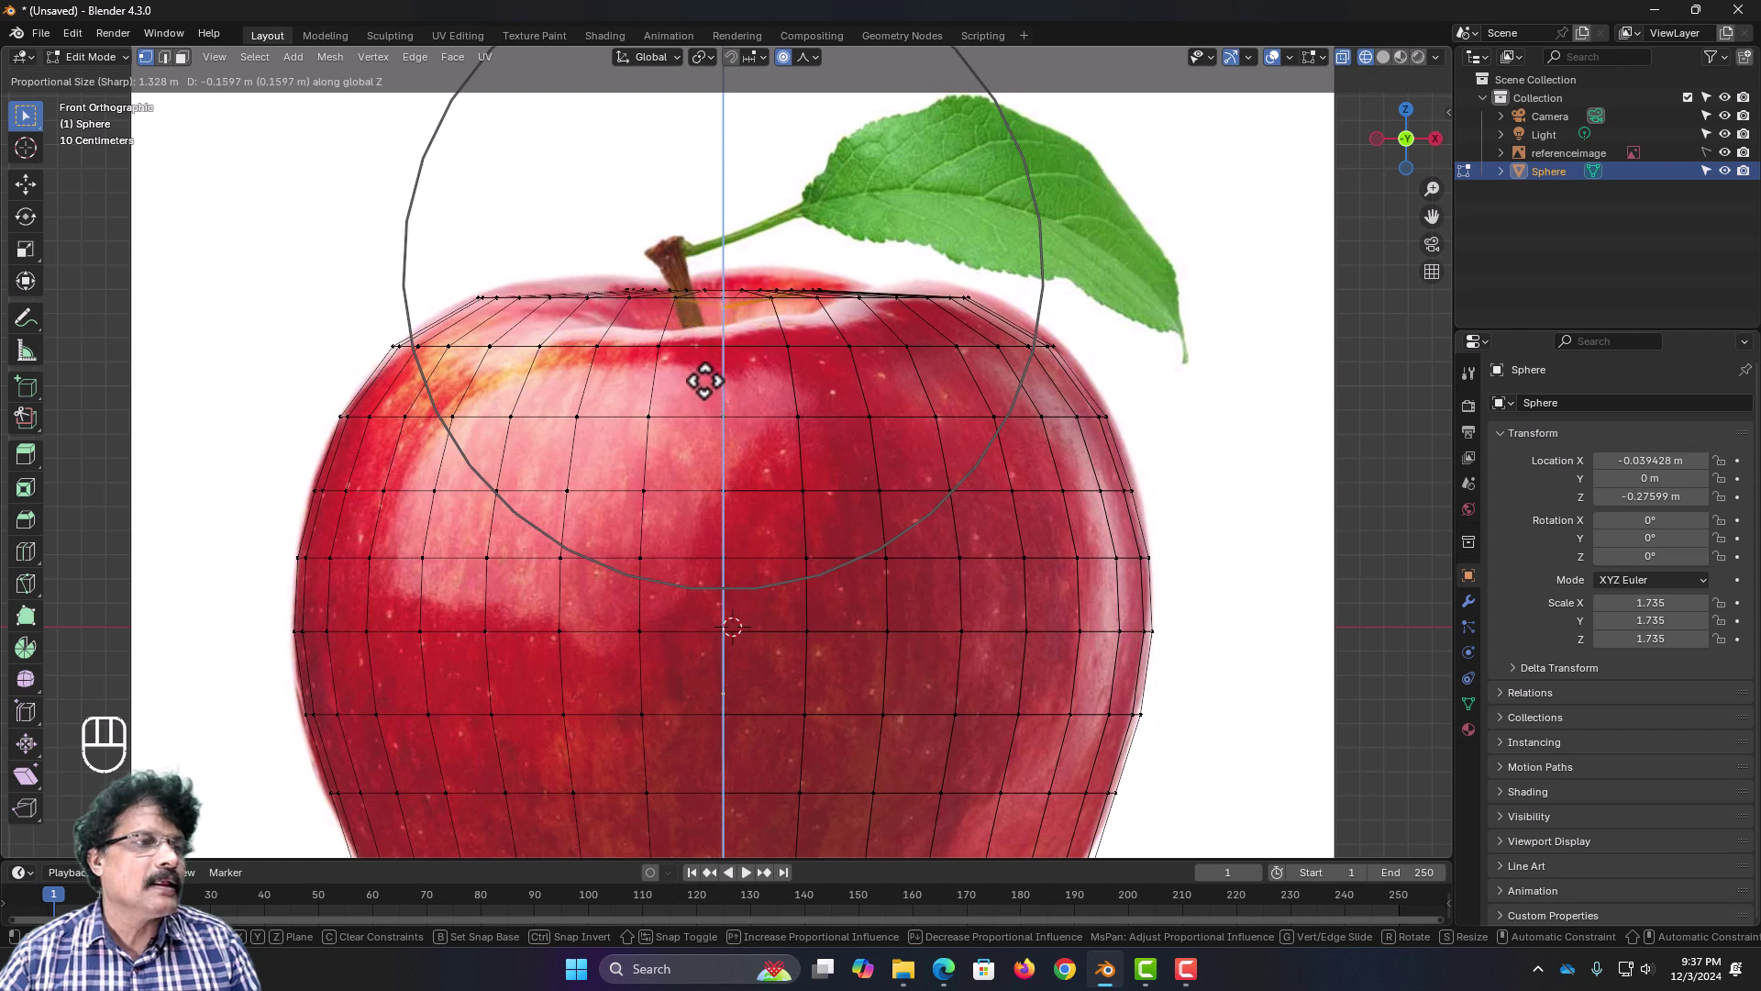
pyautogui.scroll(3, 696, 403)
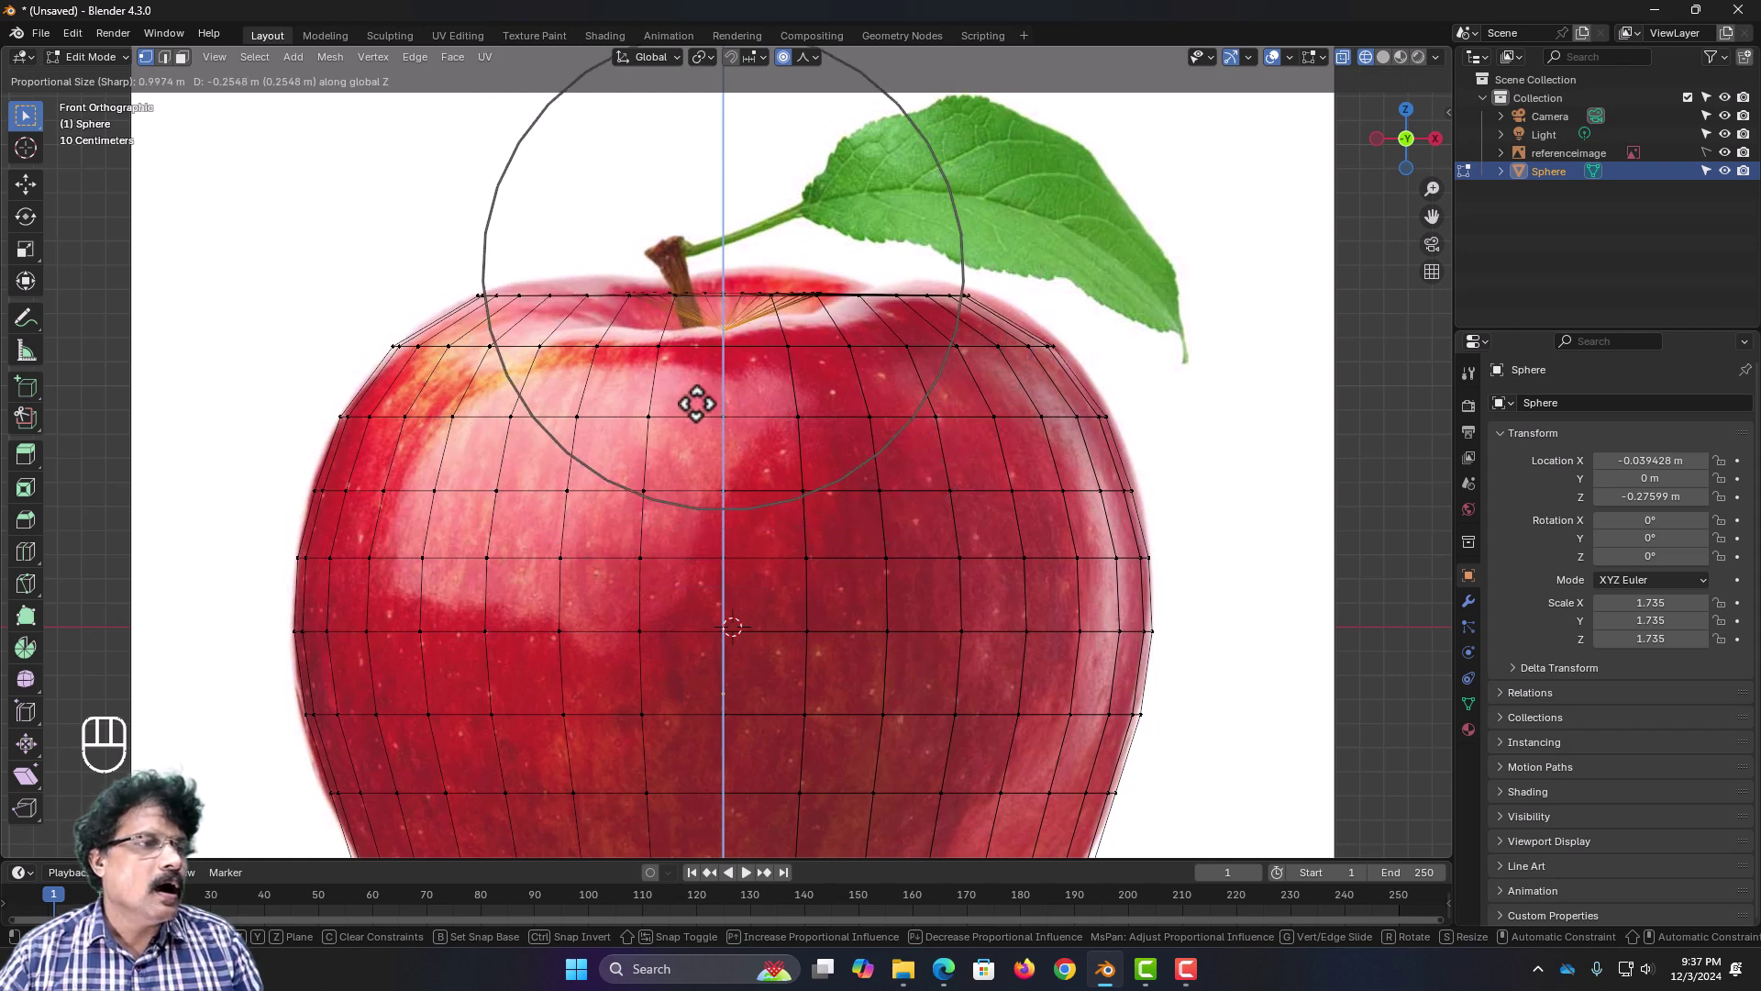
pyautogui.scroll(-1, 689, 423)
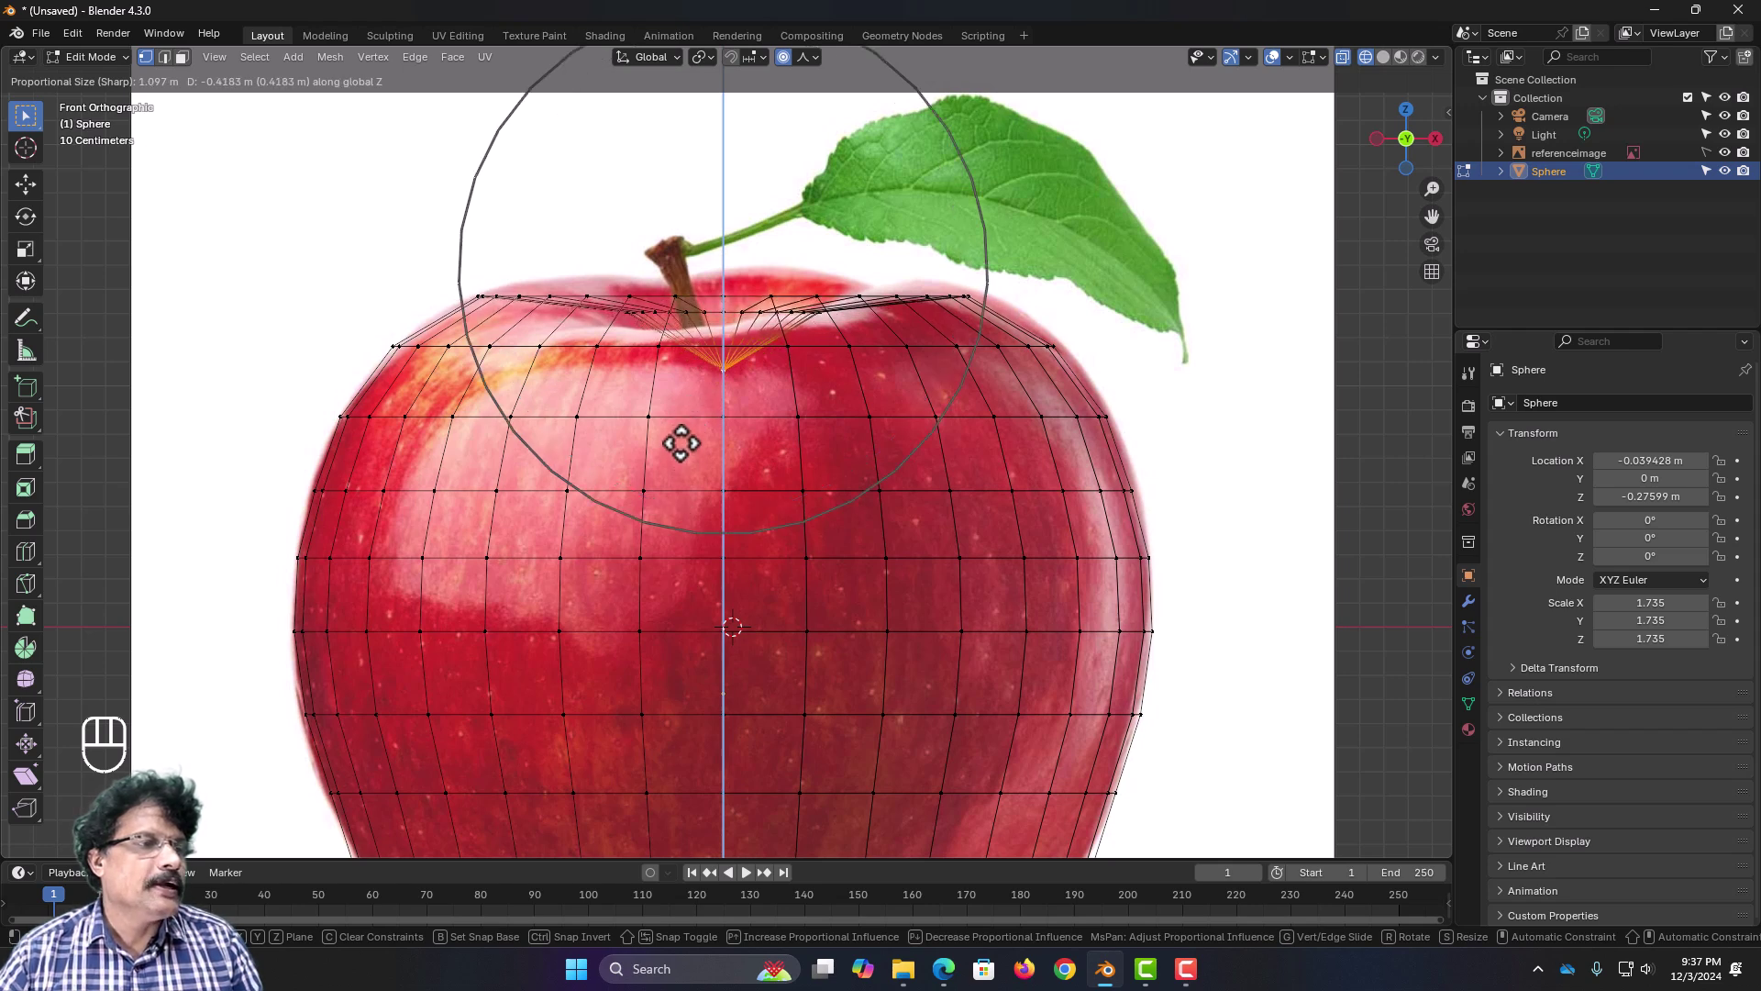
pyautogui.click(683, 427)
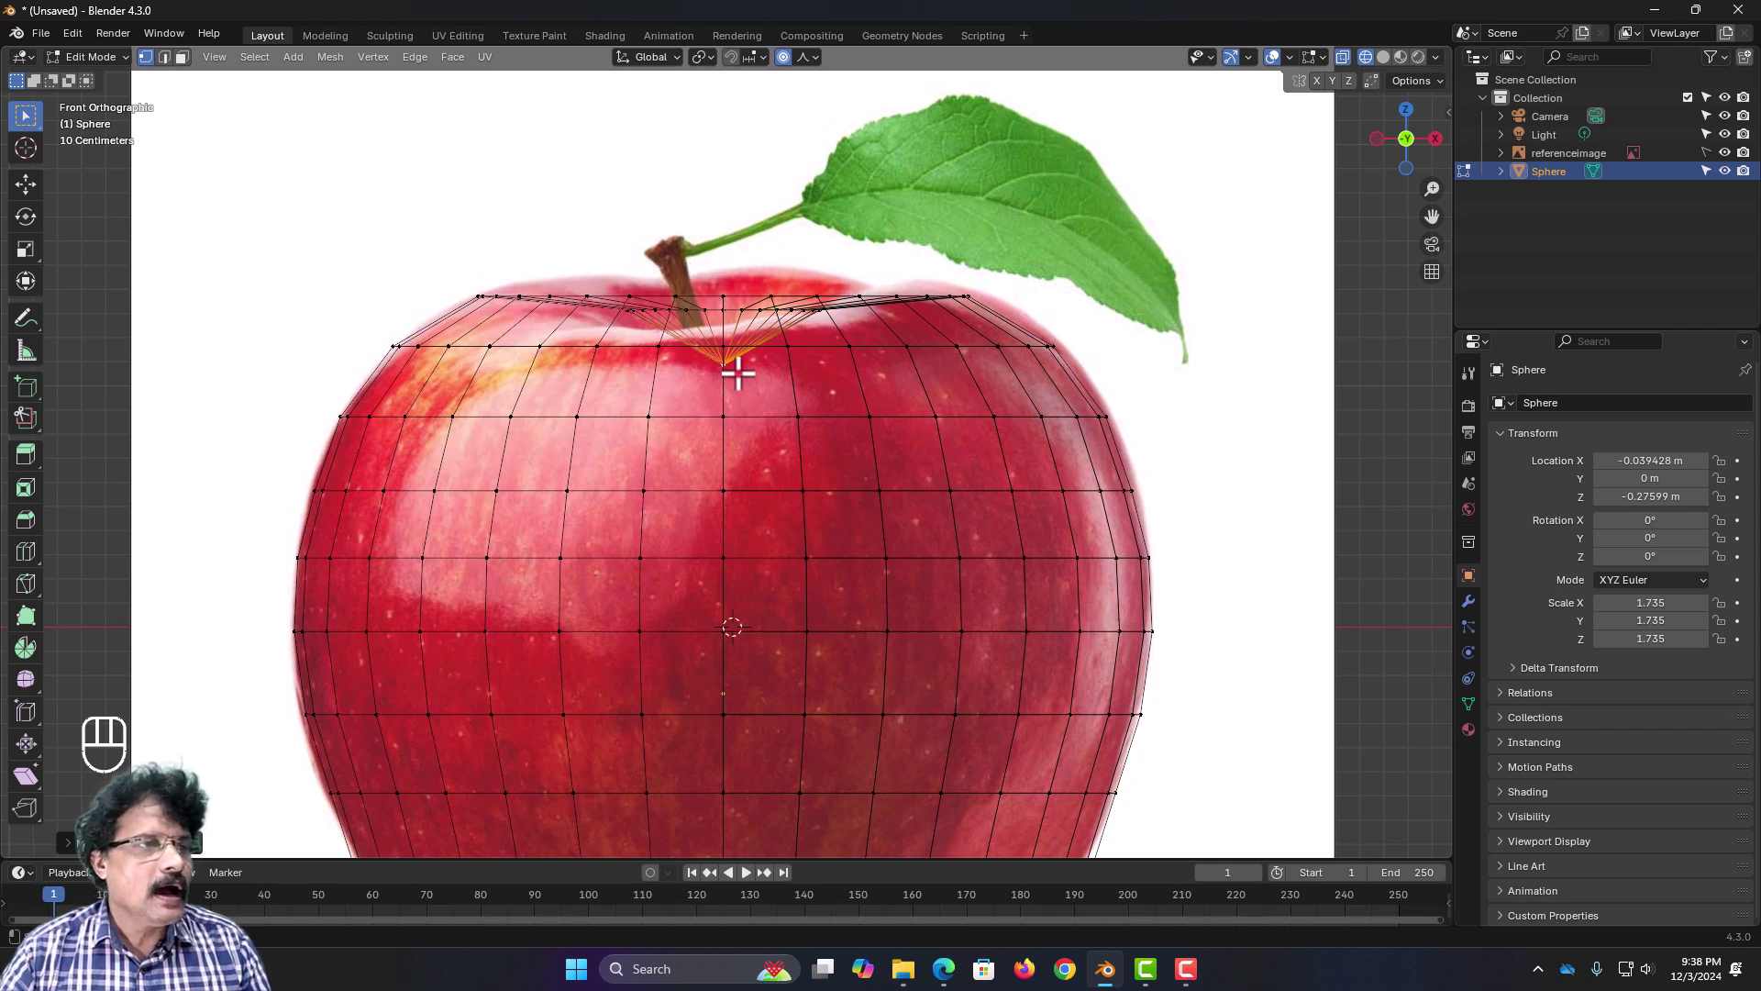
# Step: Switch to solid shading and add one loop cut around the top dimple, slid close outside its rim
pyautogui.scroll(-4, 738, 372)
pyautogui.moveTo(738, 371); pyautogui.dragTo(728, 511, button='middle')
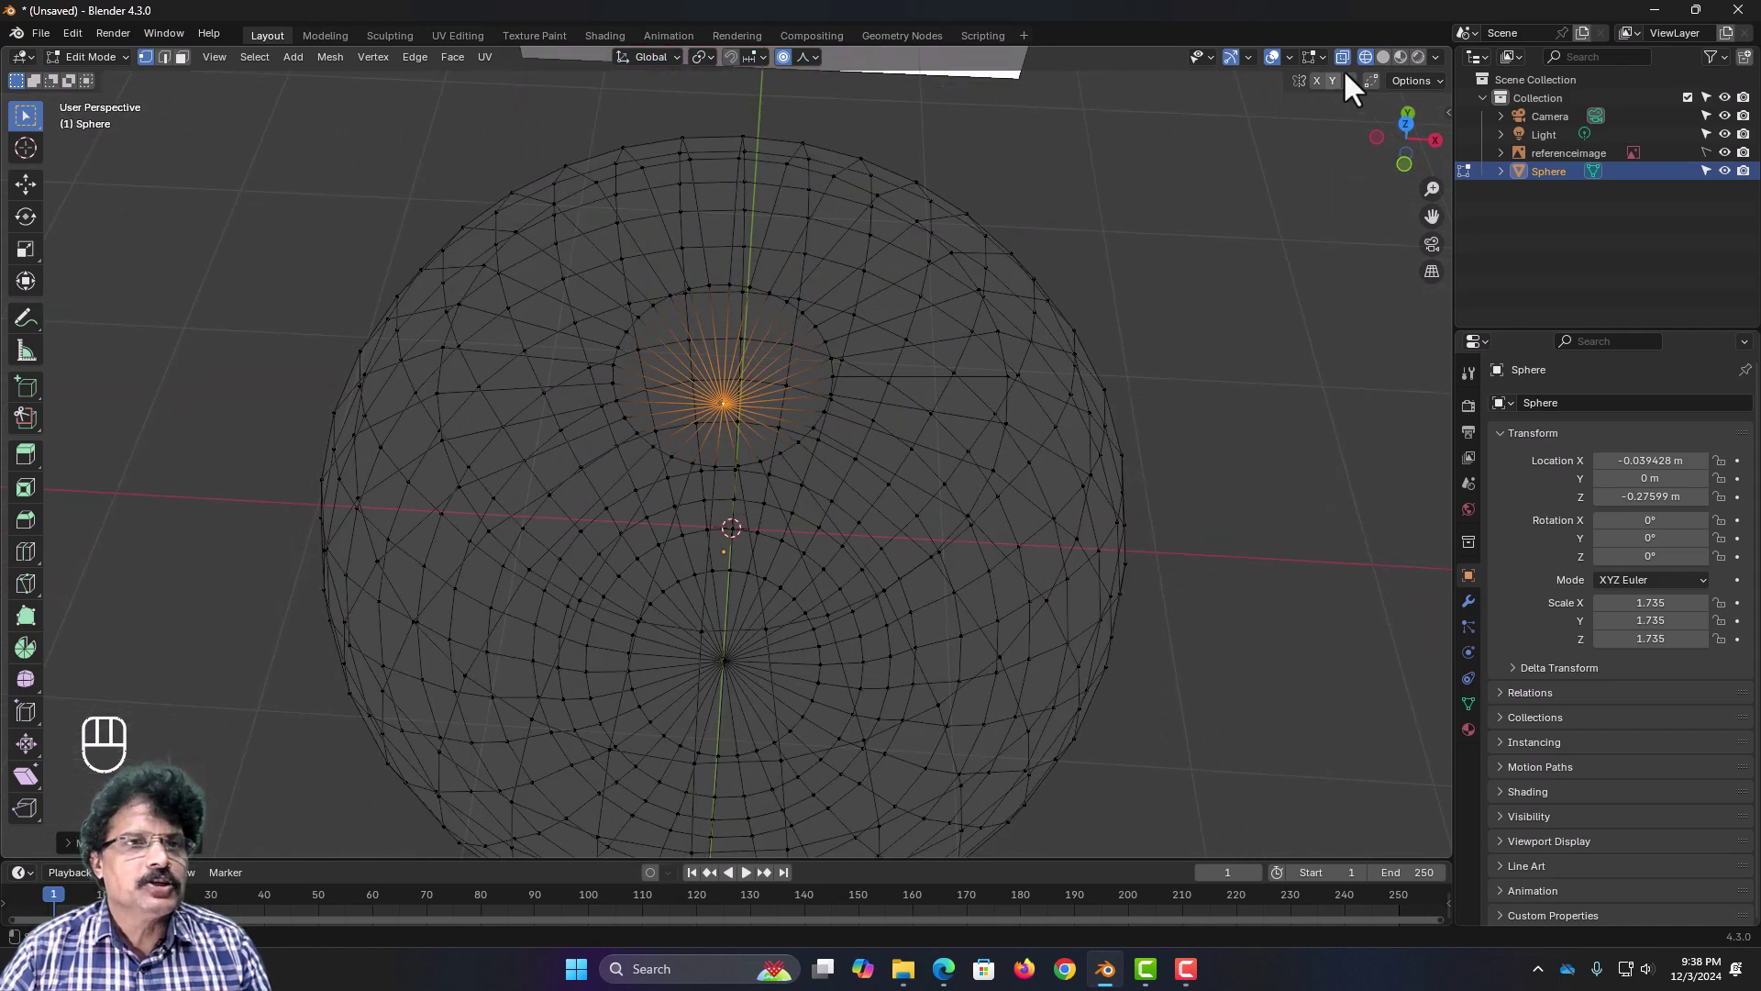
pyautogui.click(1382, 57)
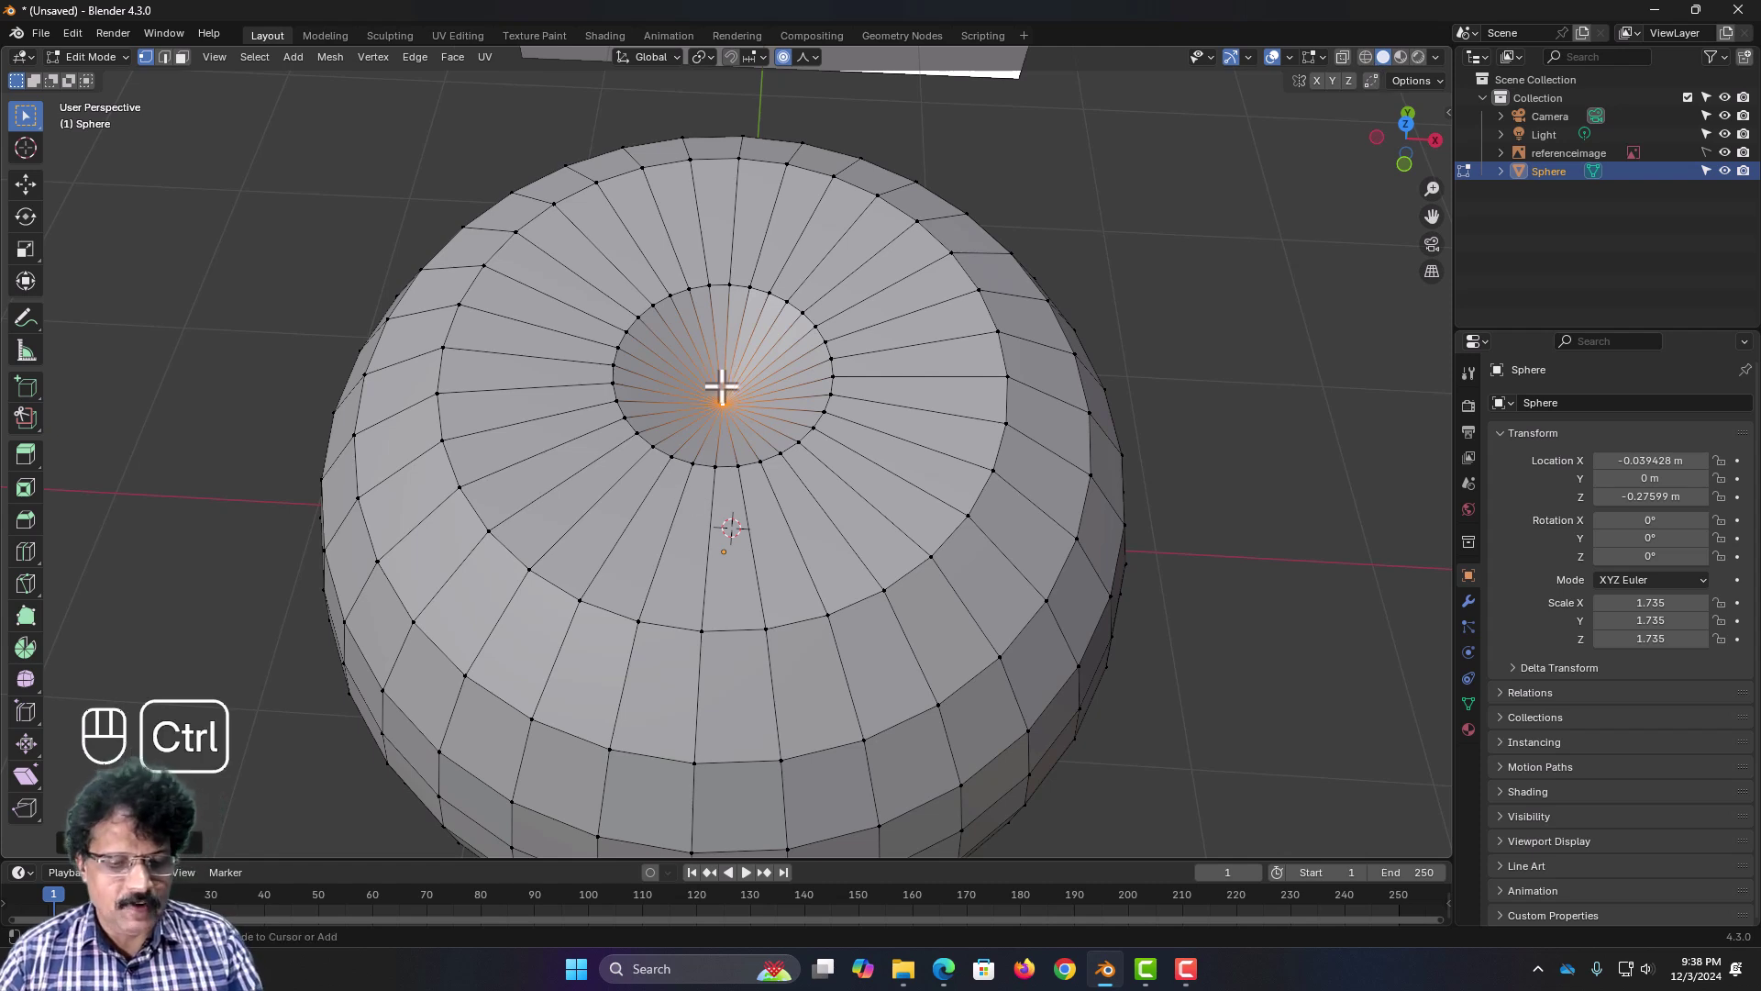
pyautogui.hotkey('ctrl', 'r')
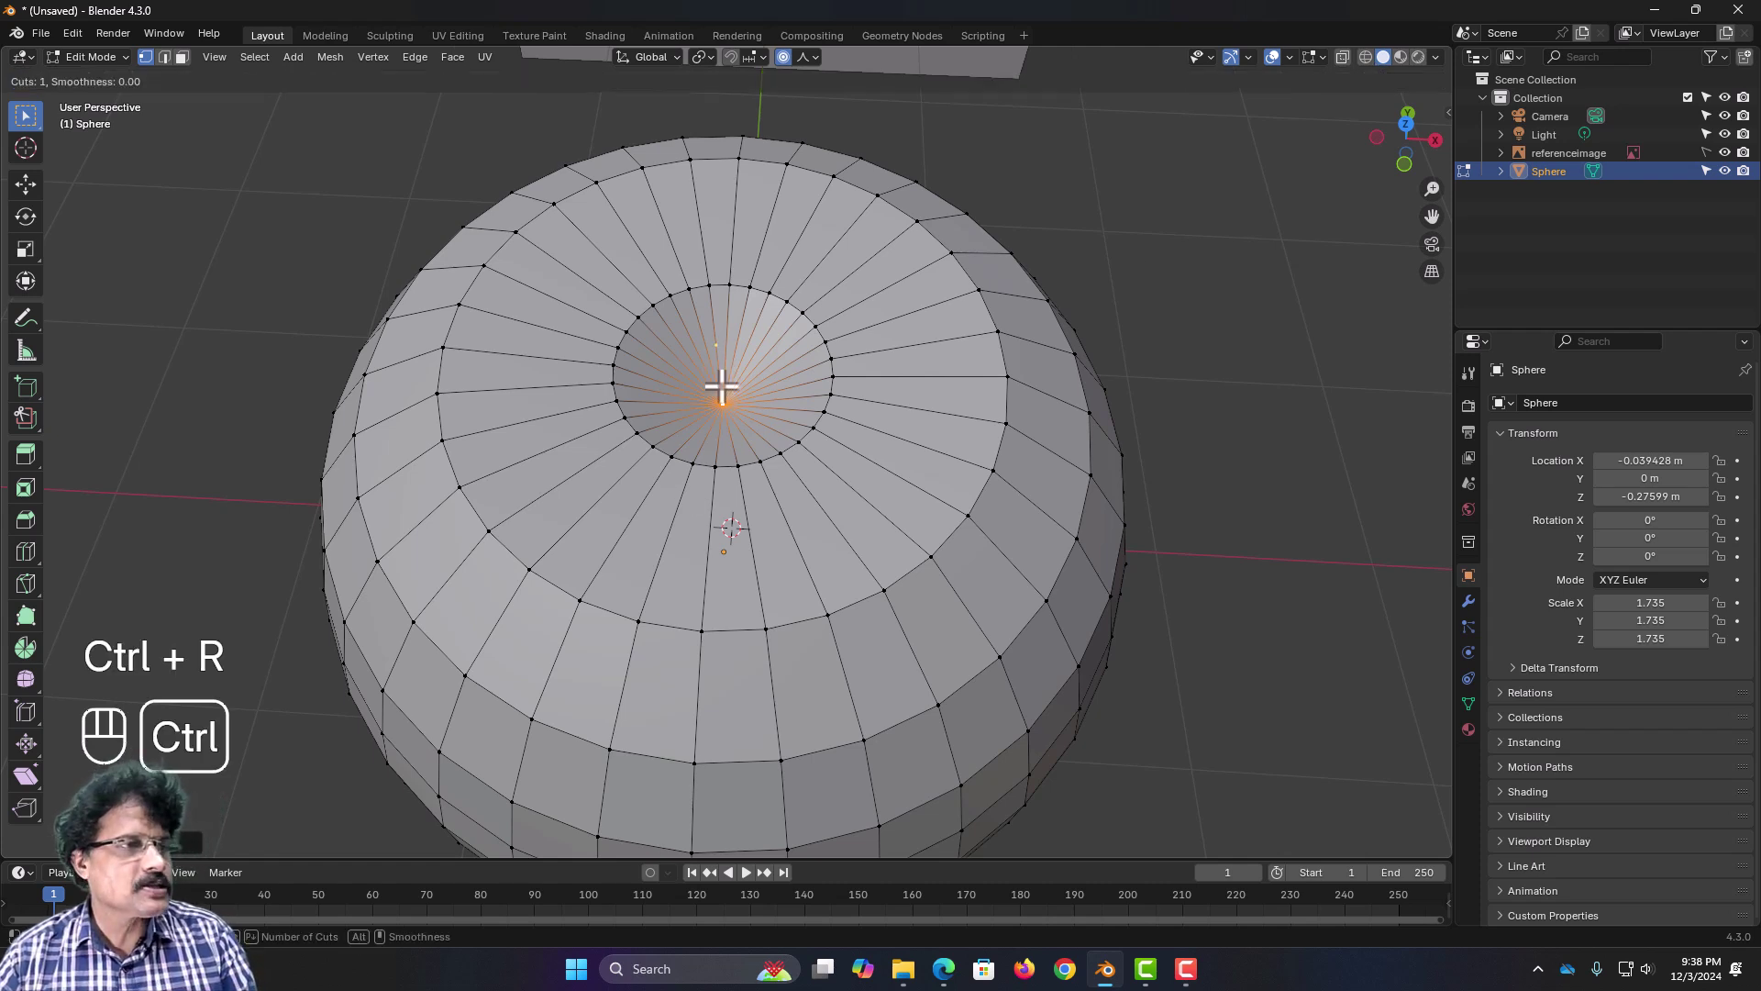
pyautogui.click(809, 287)
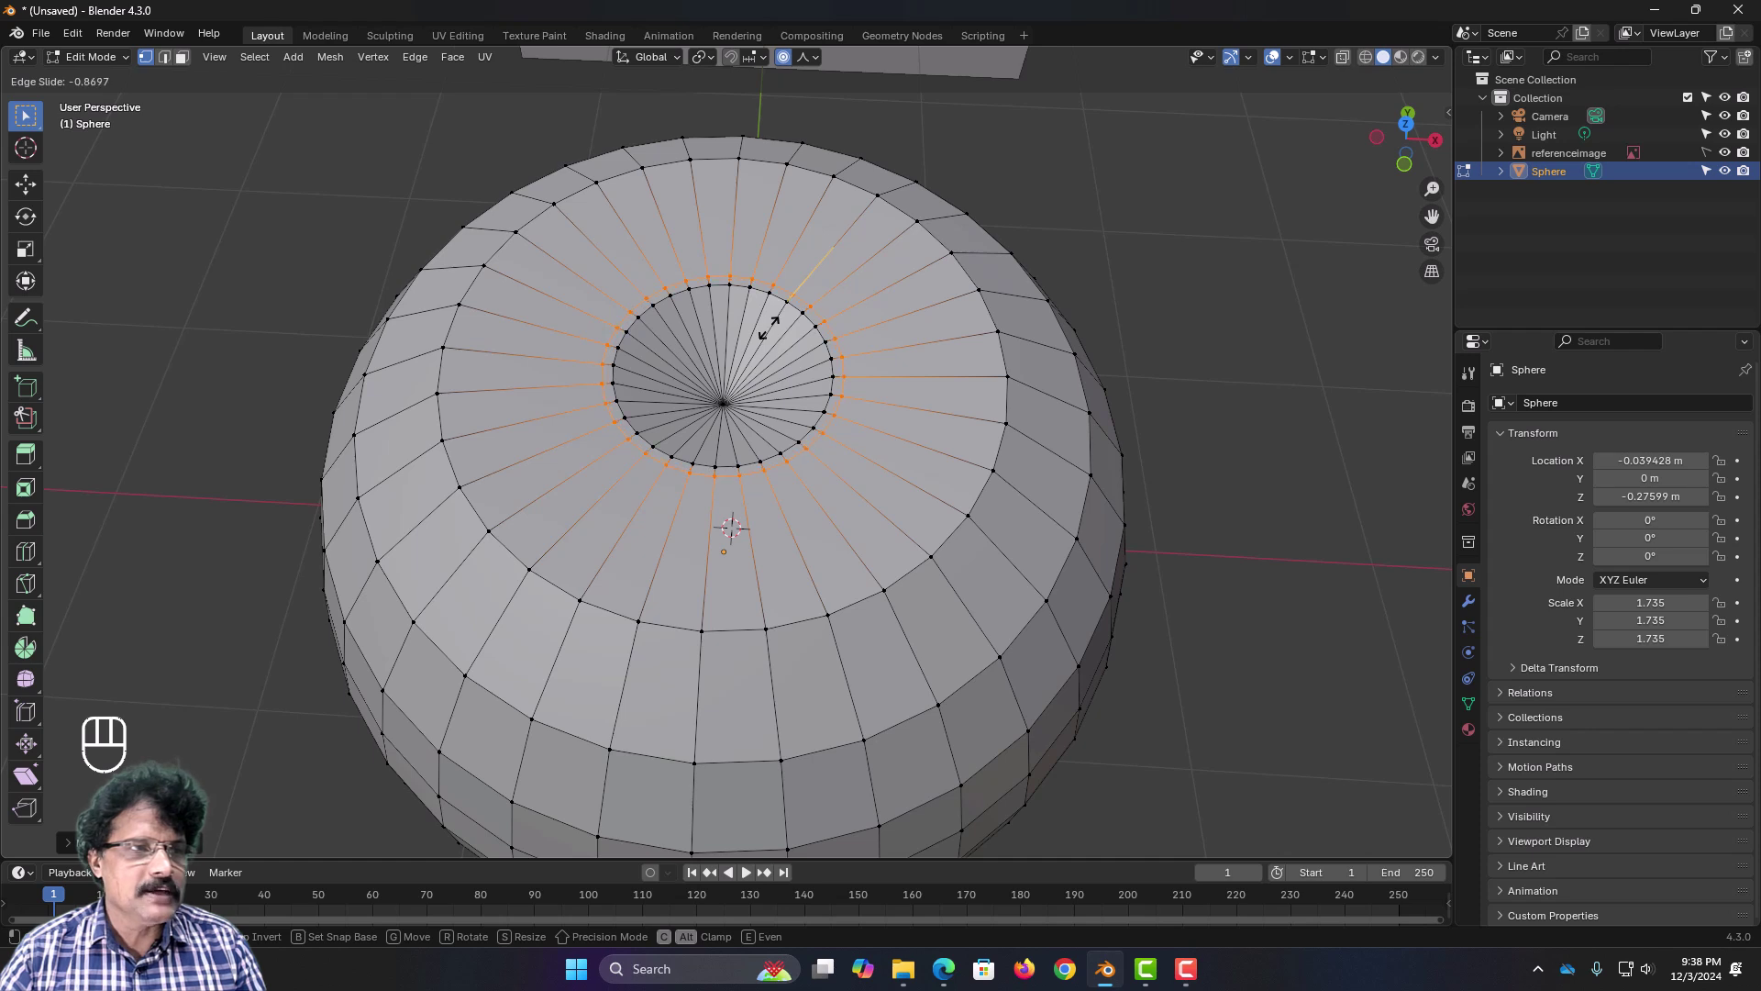
pyautogui.click(775, 321)
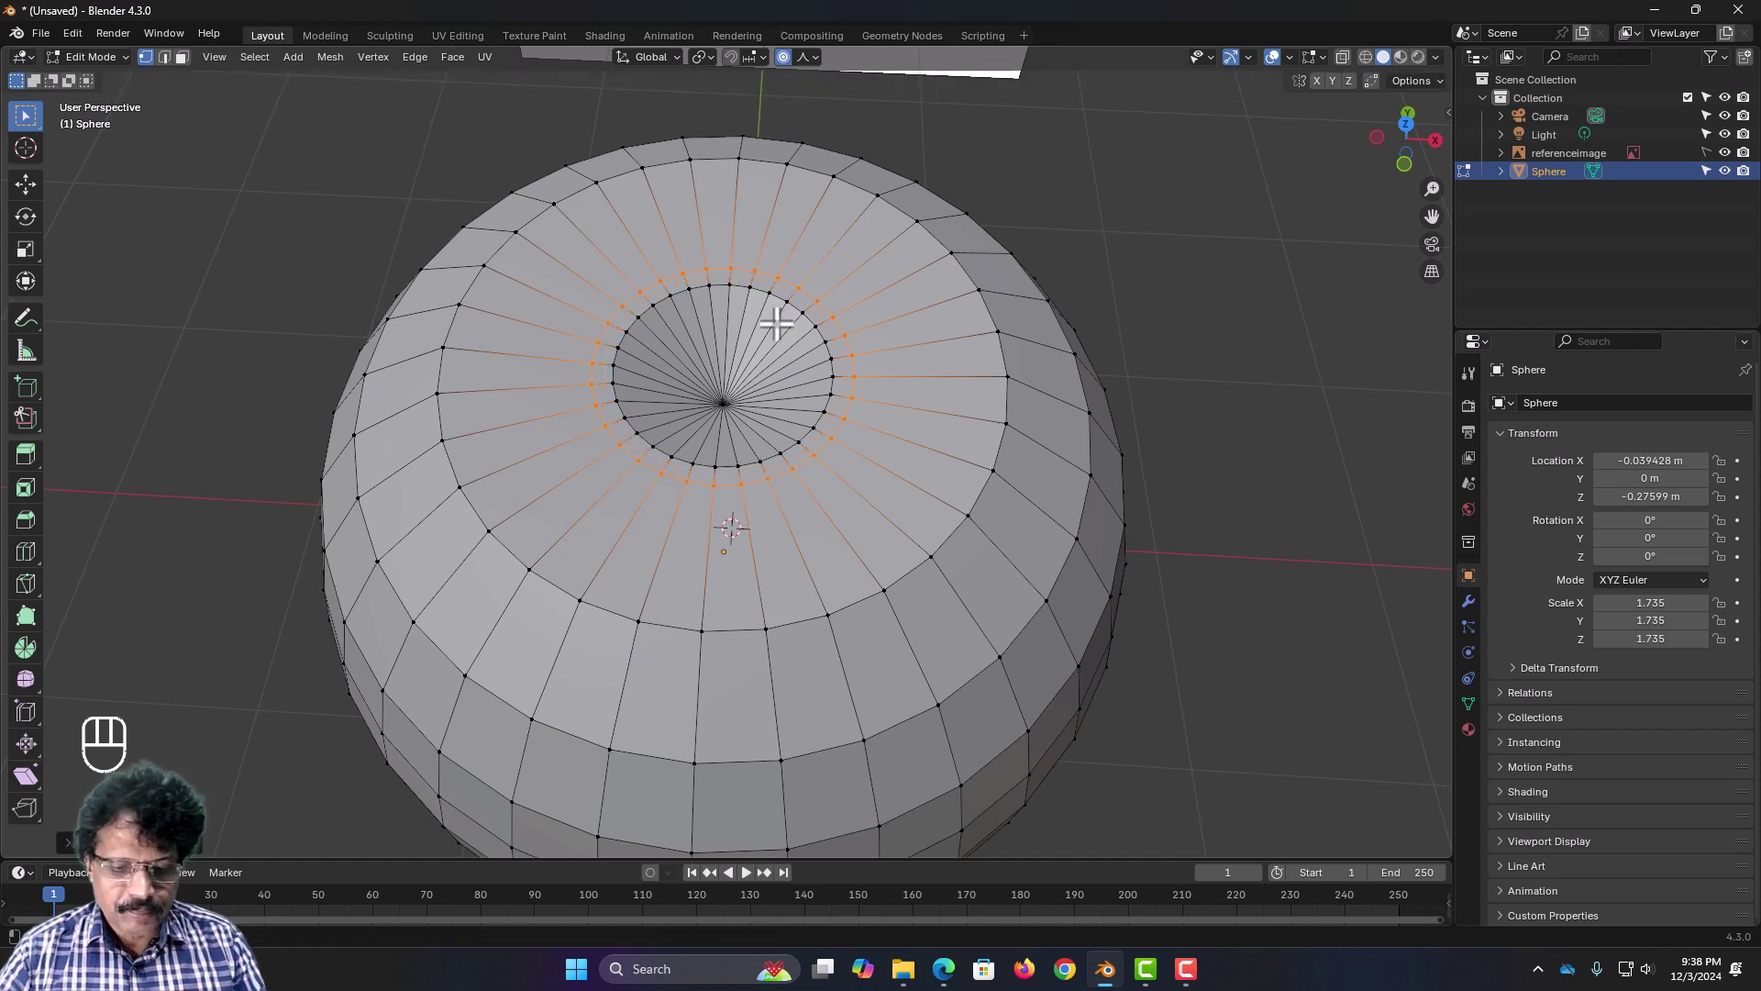
# Step: Lower the new edge loop about 0.04 m along Z with Sharp proportional editing
pyautogui.press('g')
pyautogui.press('z')
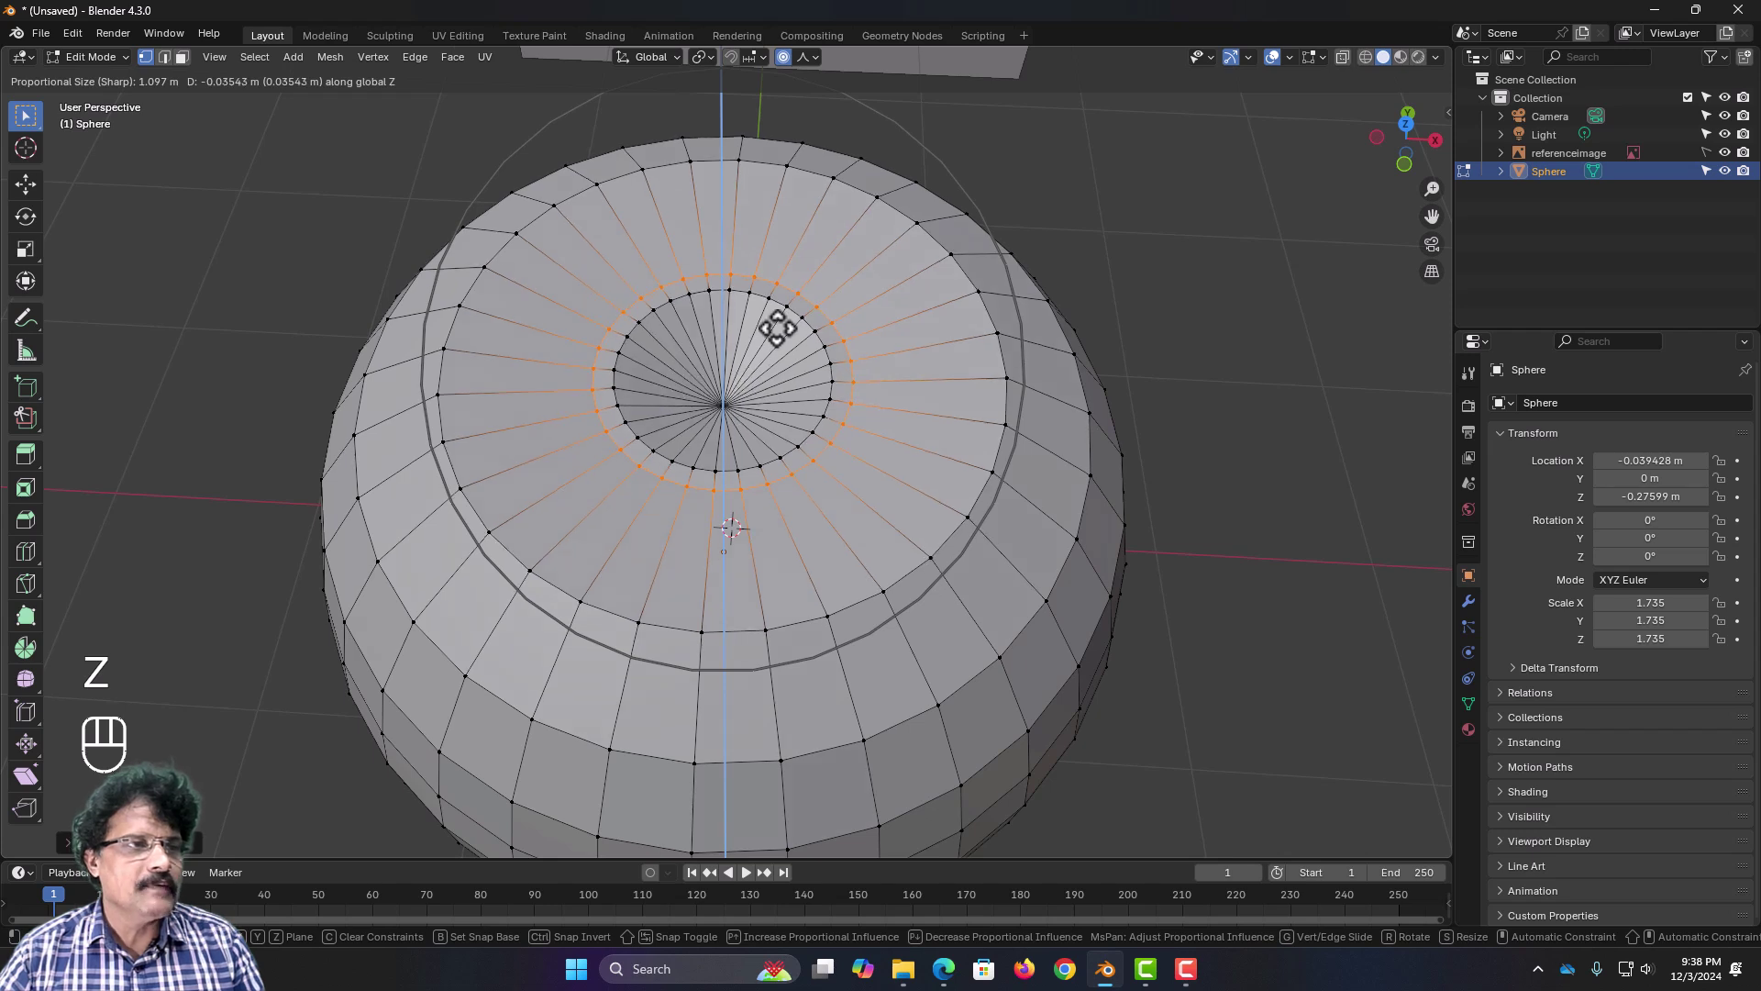
pyautogui.click(778, 328)
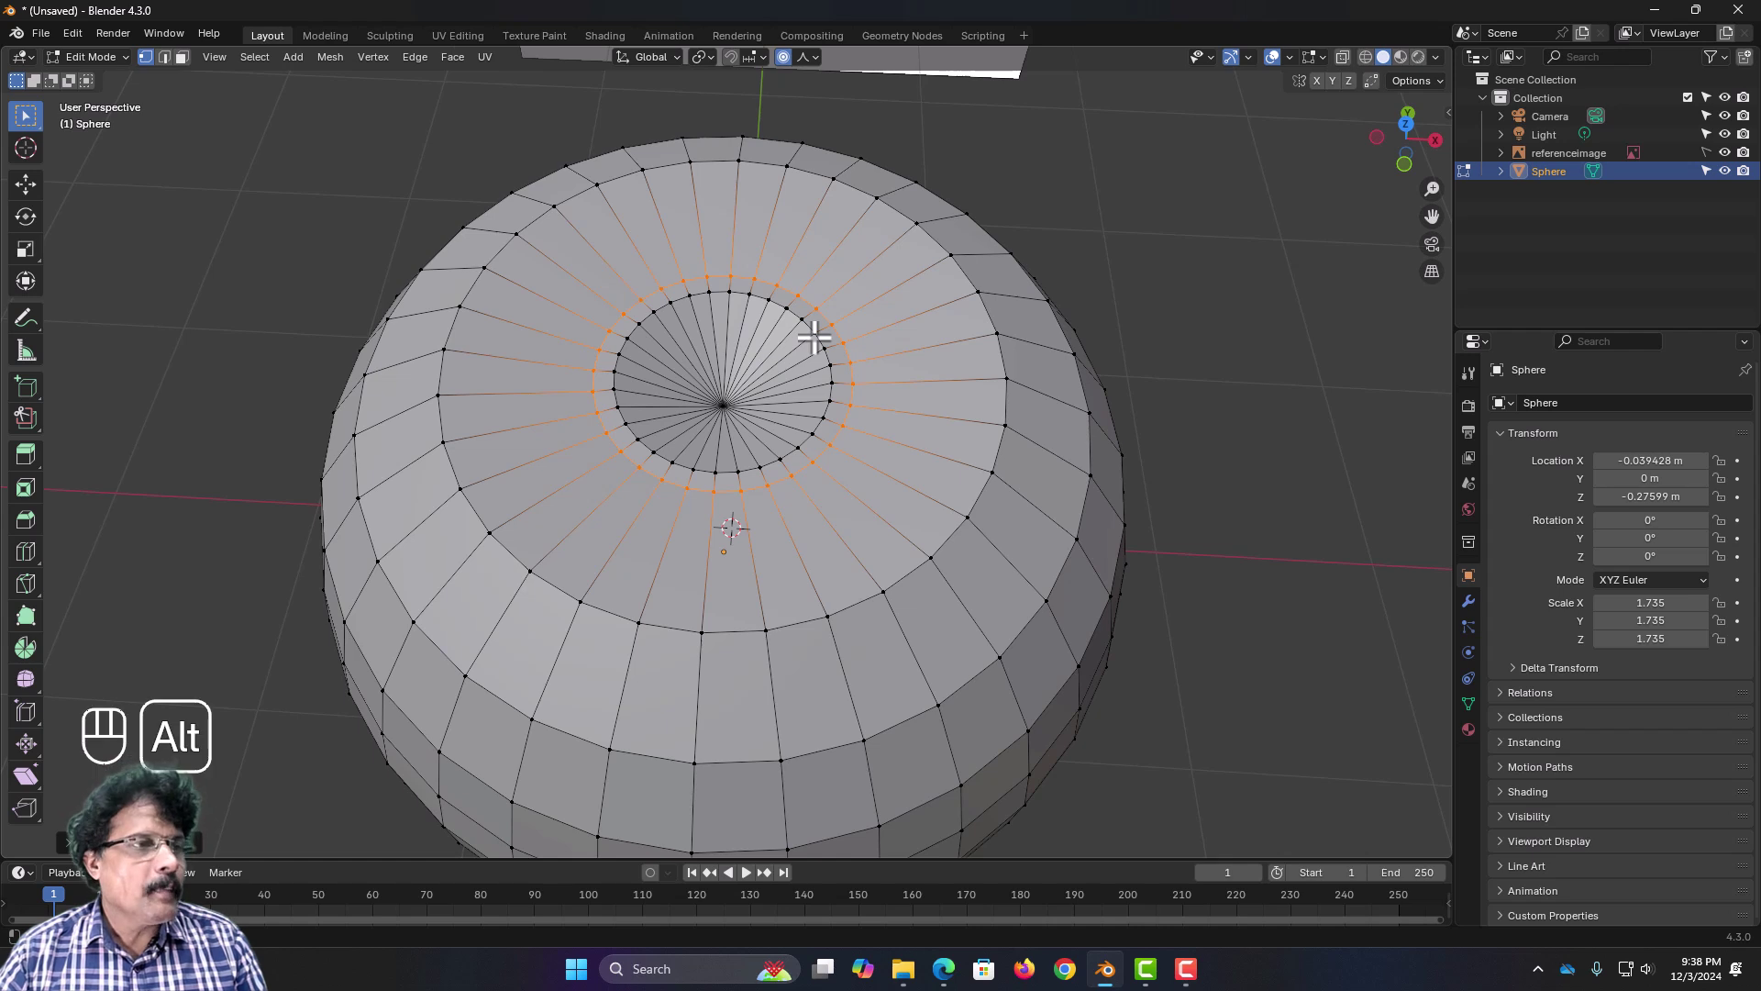
# Step: Select the edge loop just inside the new one at the dimple's rim and disable proportional editing
pyautogui.keyDown('alt'); pyautogui.click(813, 338); pyautogui.keyUp('alt')
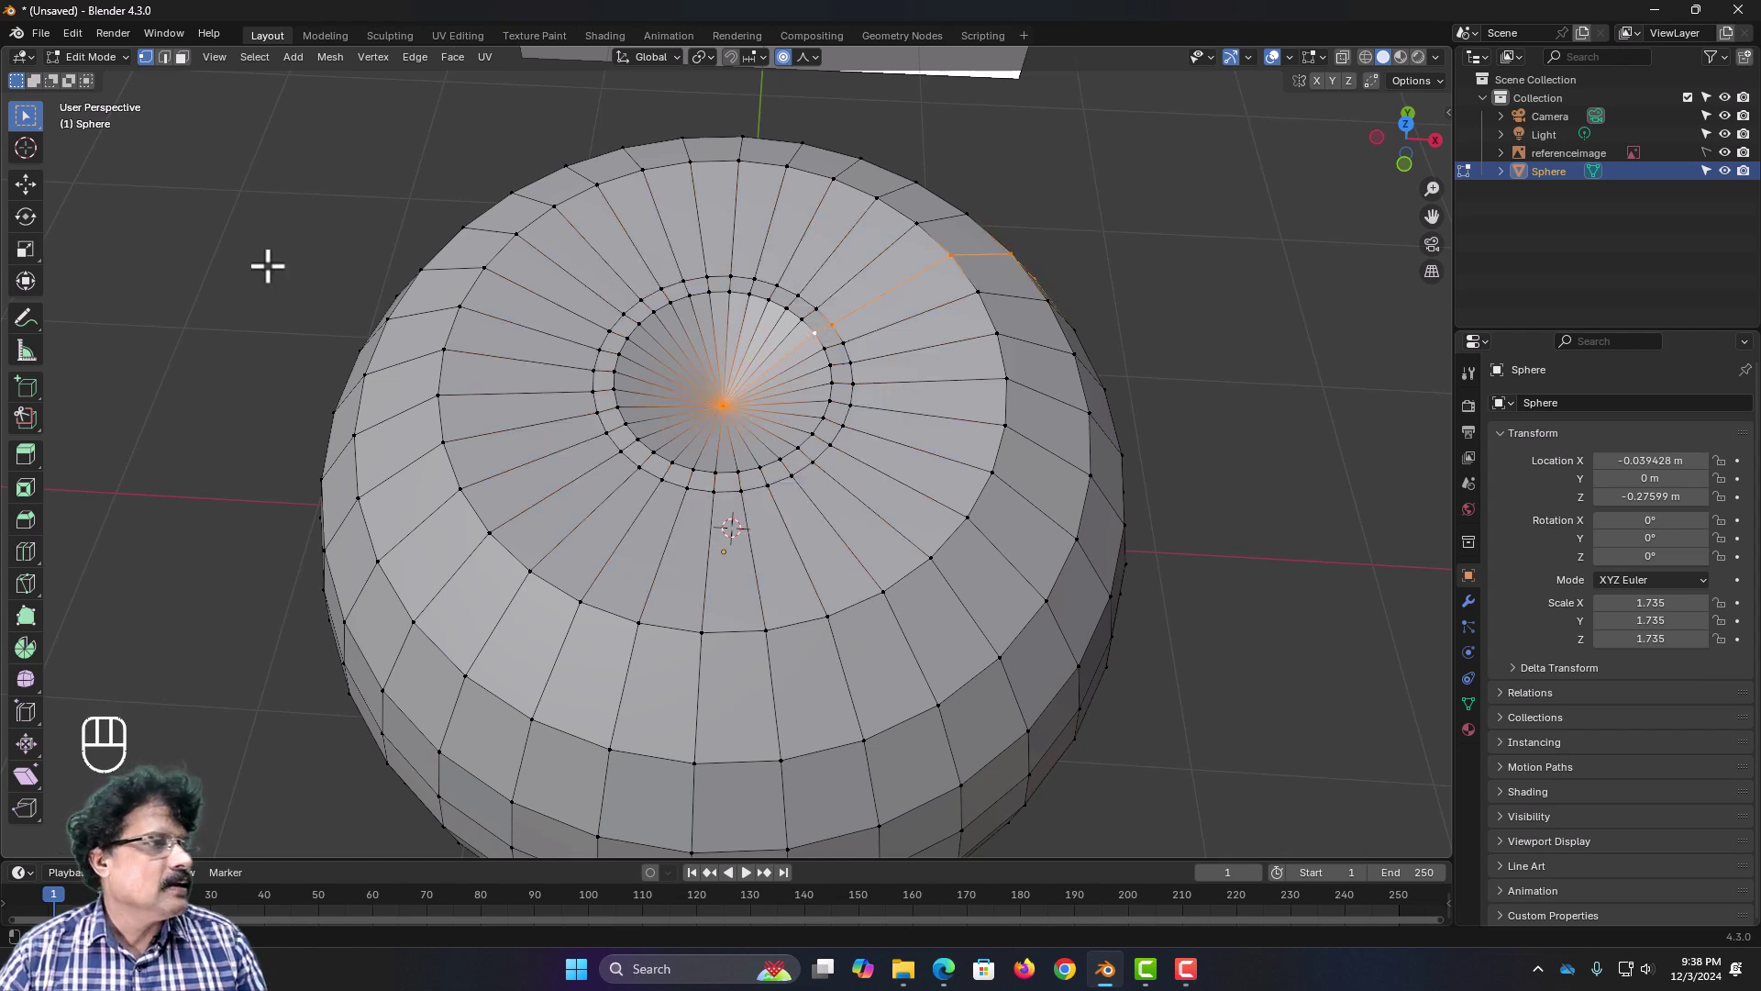
pyautogui.keyDown('alt'); pyautogui.click(824, 357); pyautogui.keyUp('alt')
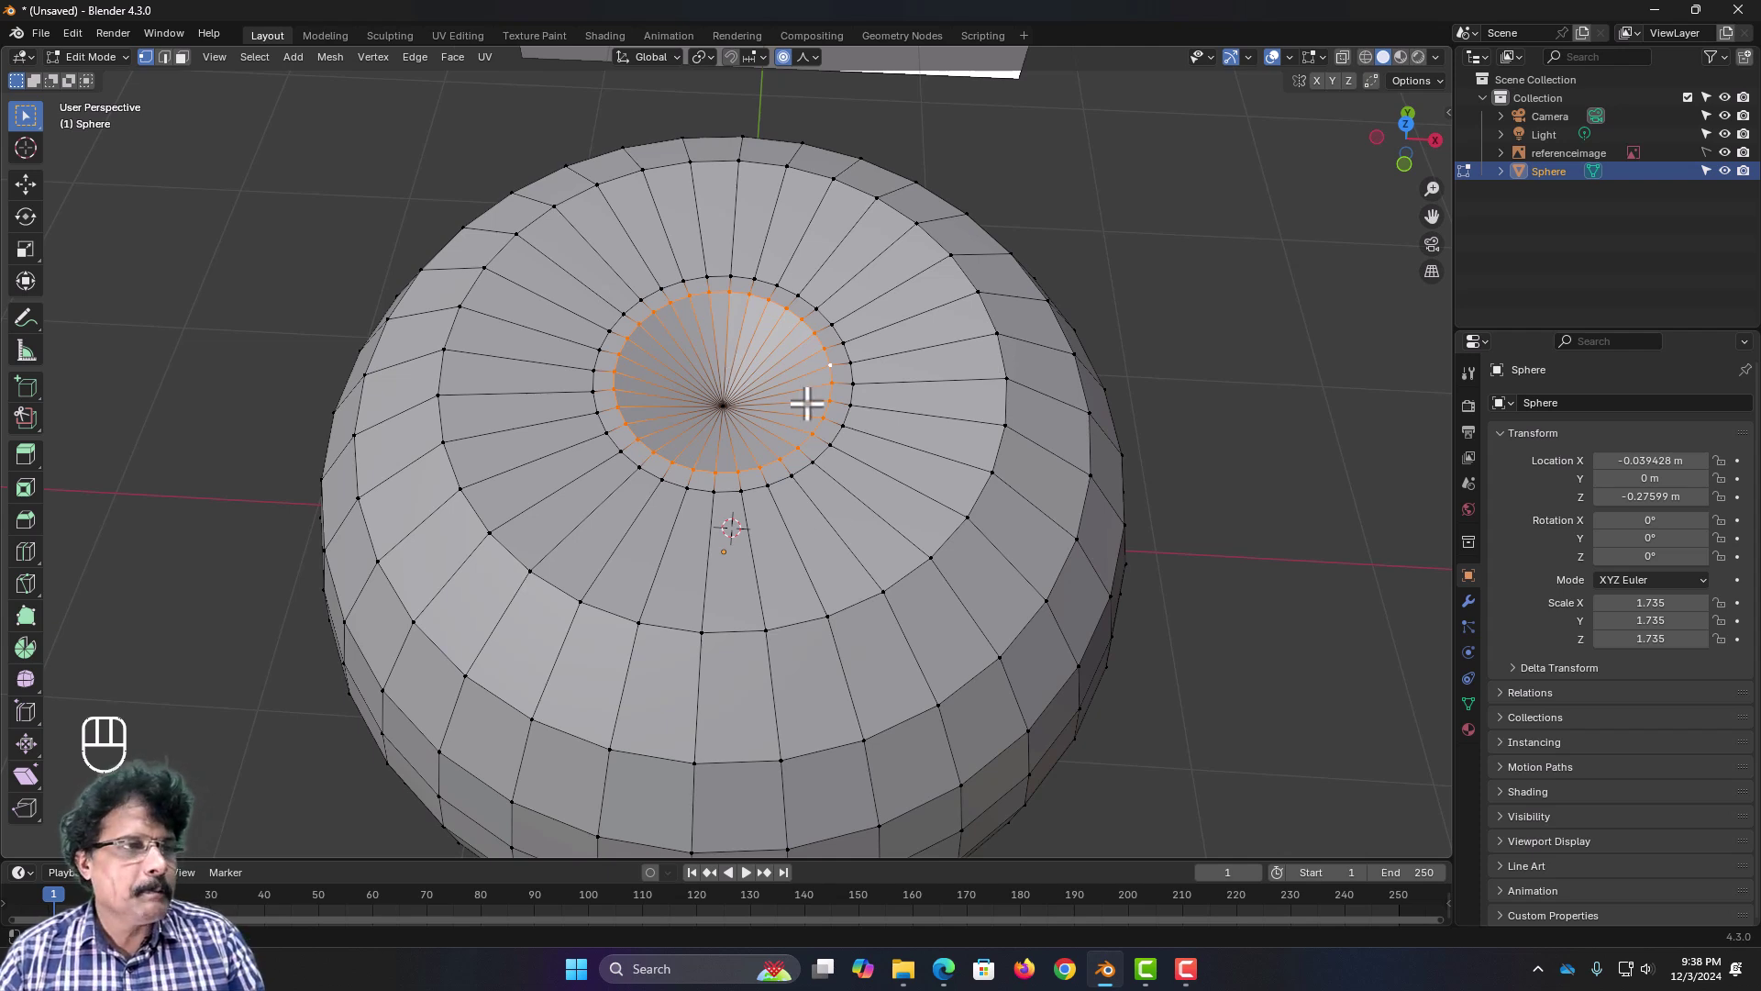
pyautogui.press('g')
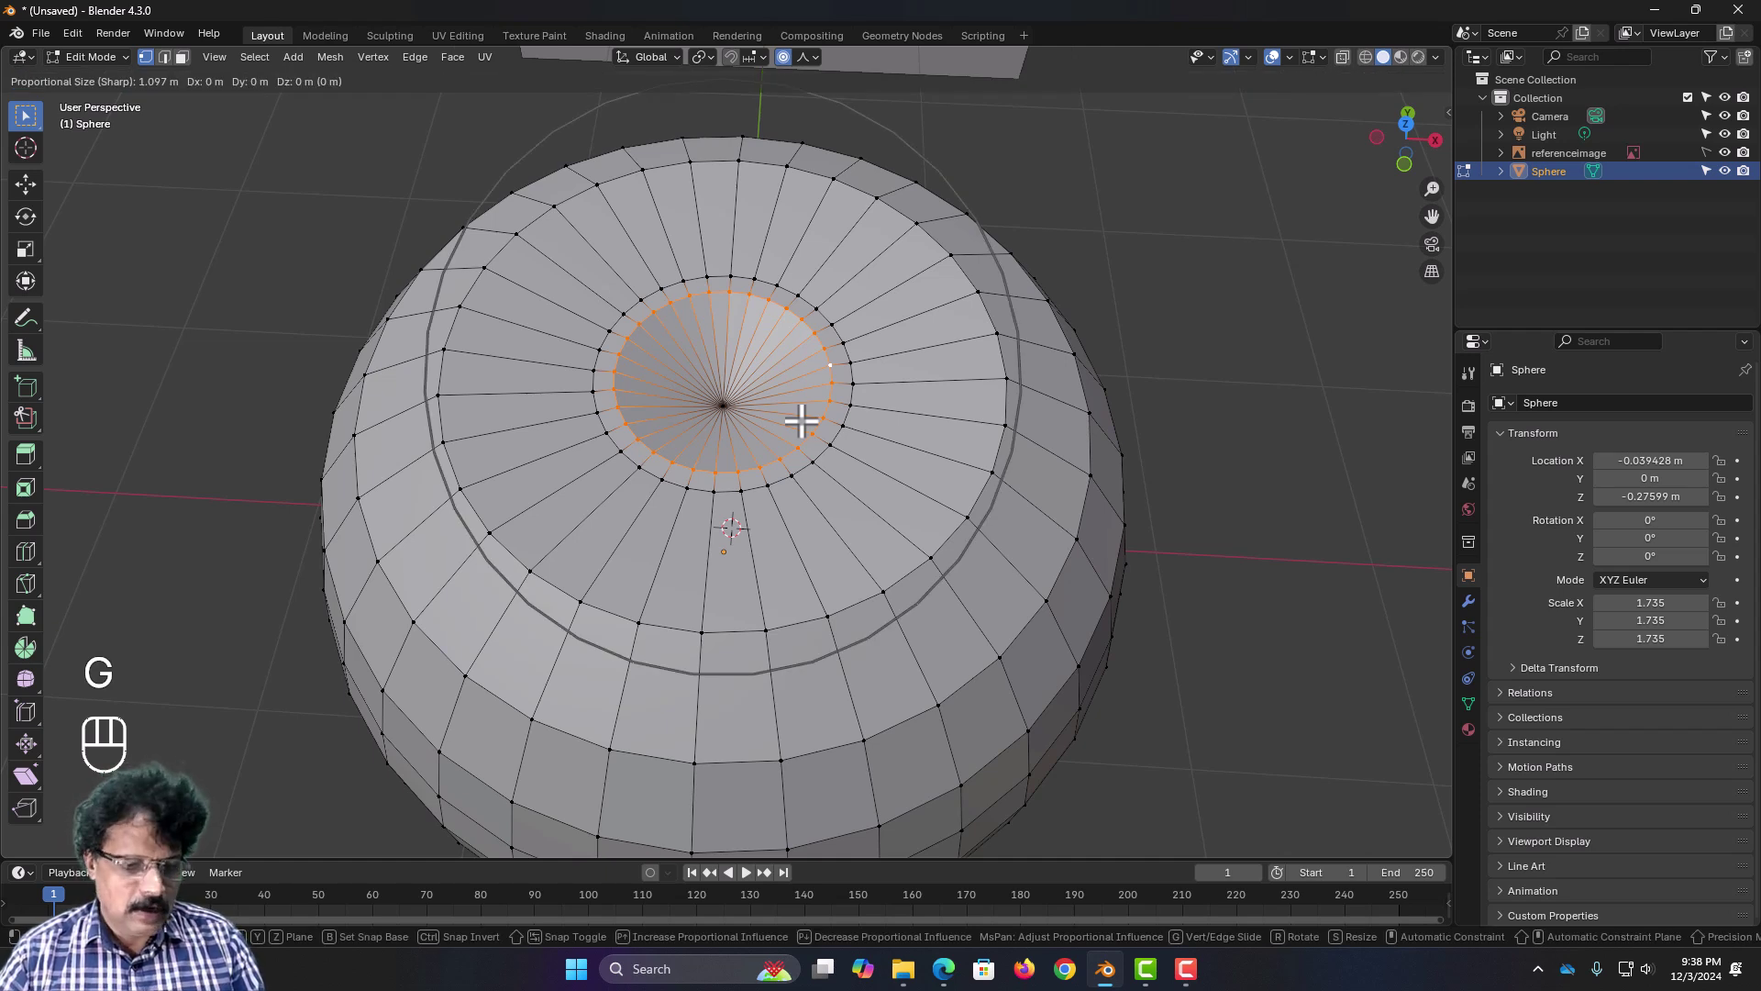
pyautogui.rightClick(770, 418)
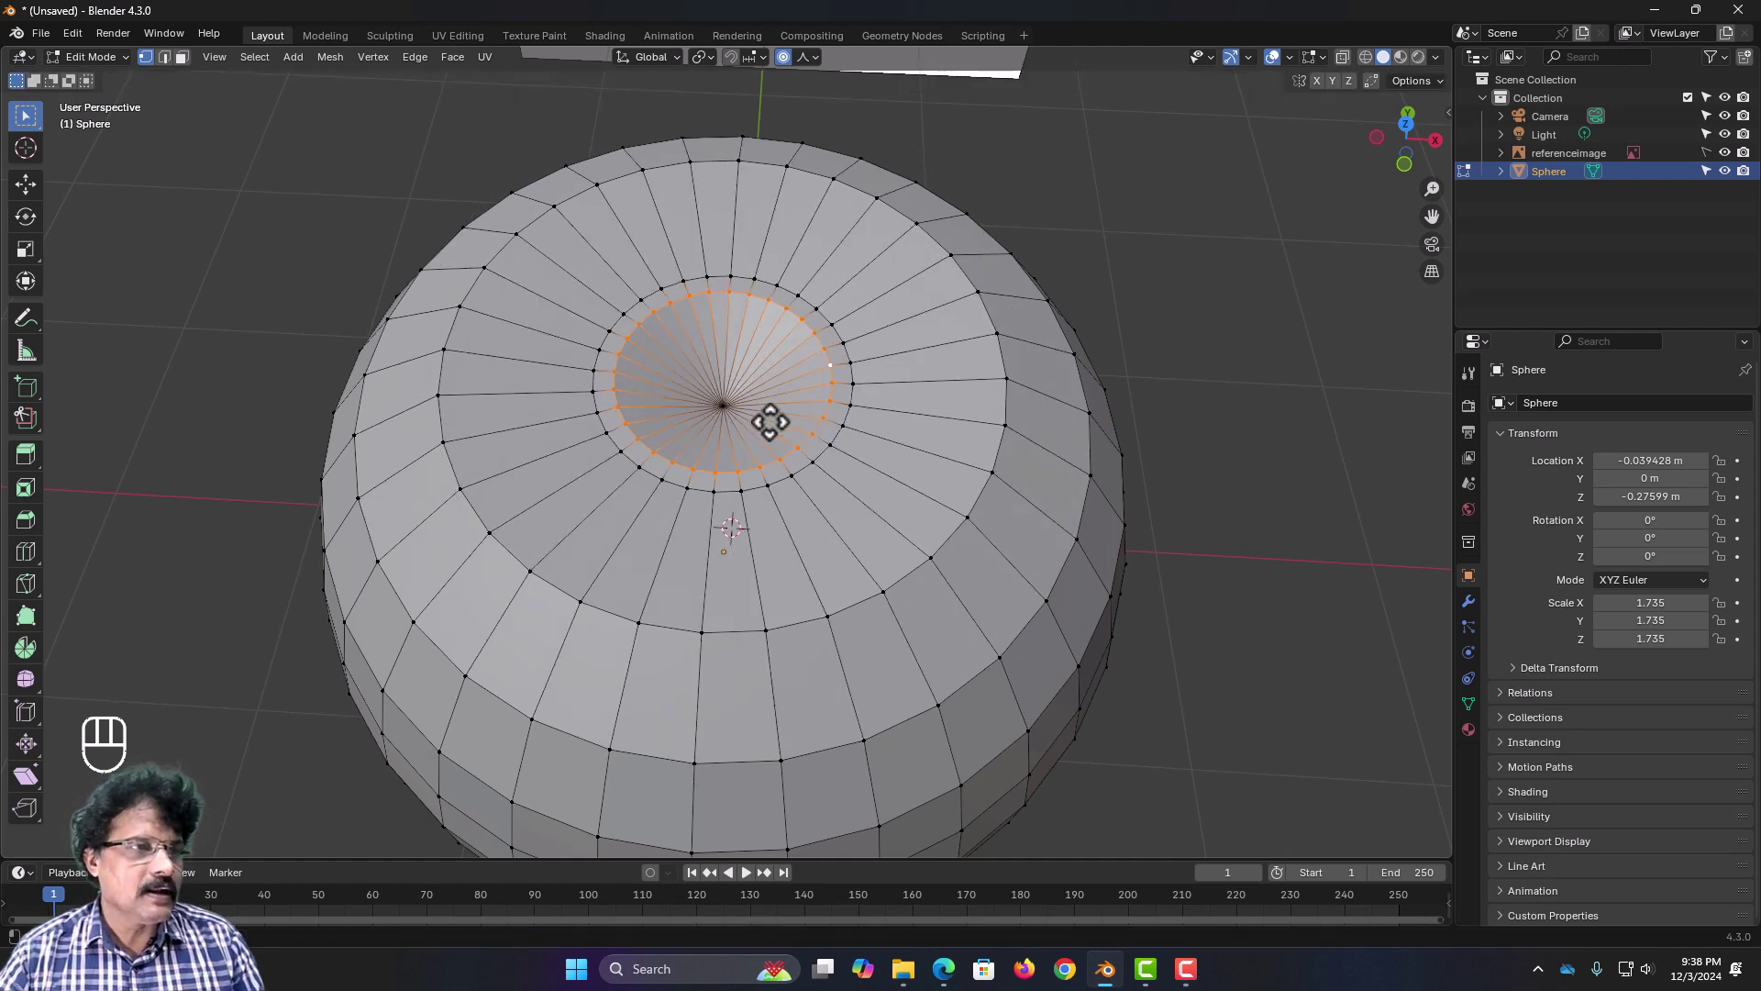
pyautogui.click(783, 57)
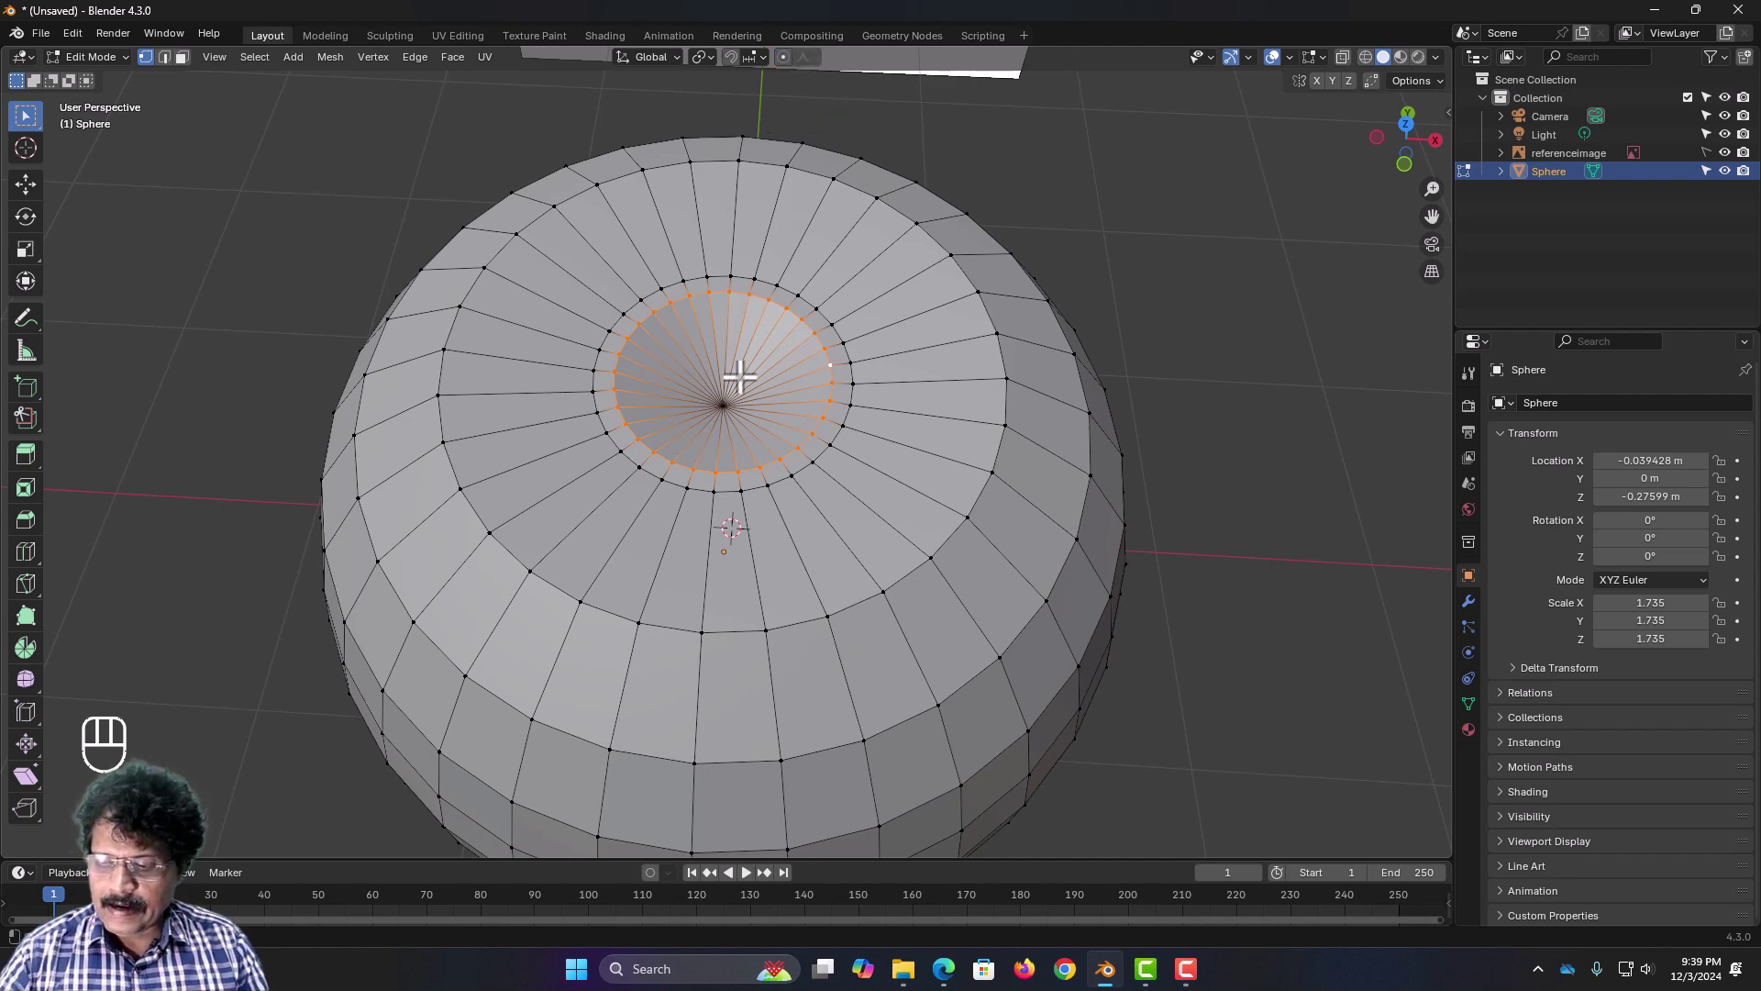
# Step: Show the mesh as a front-view wireframe and hide the reference image
pyautogui.press('KP_1')
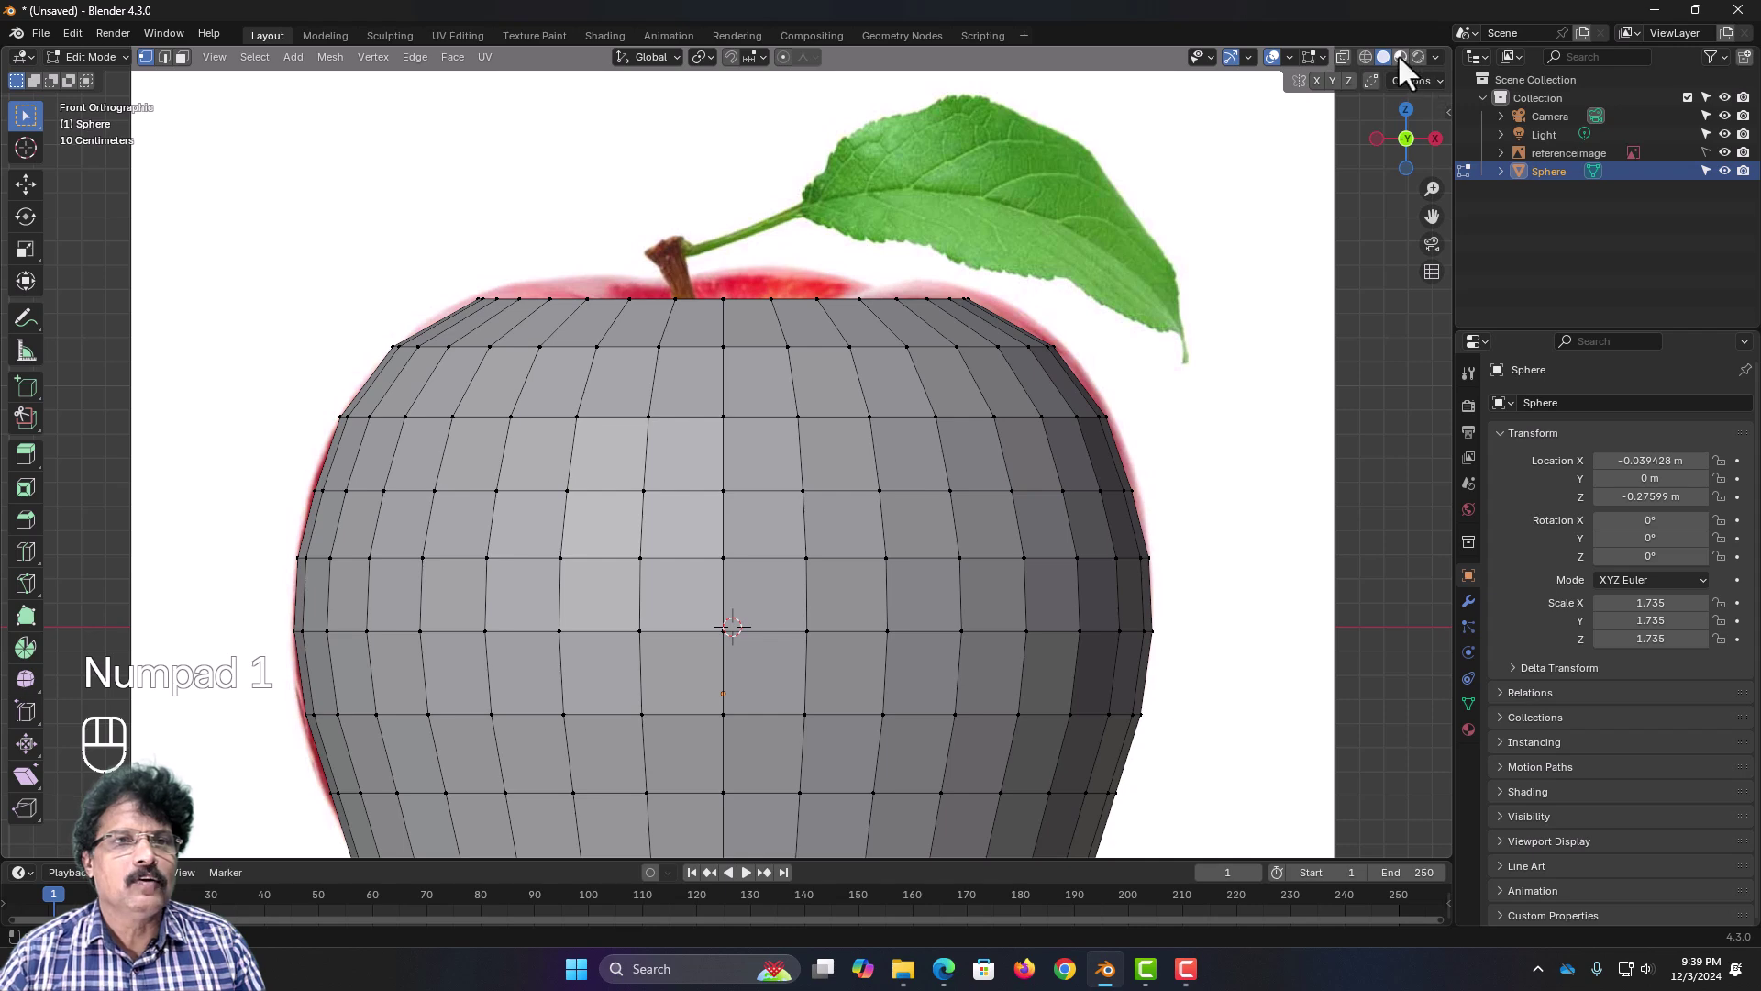
pyautogui.click(1367, 57)
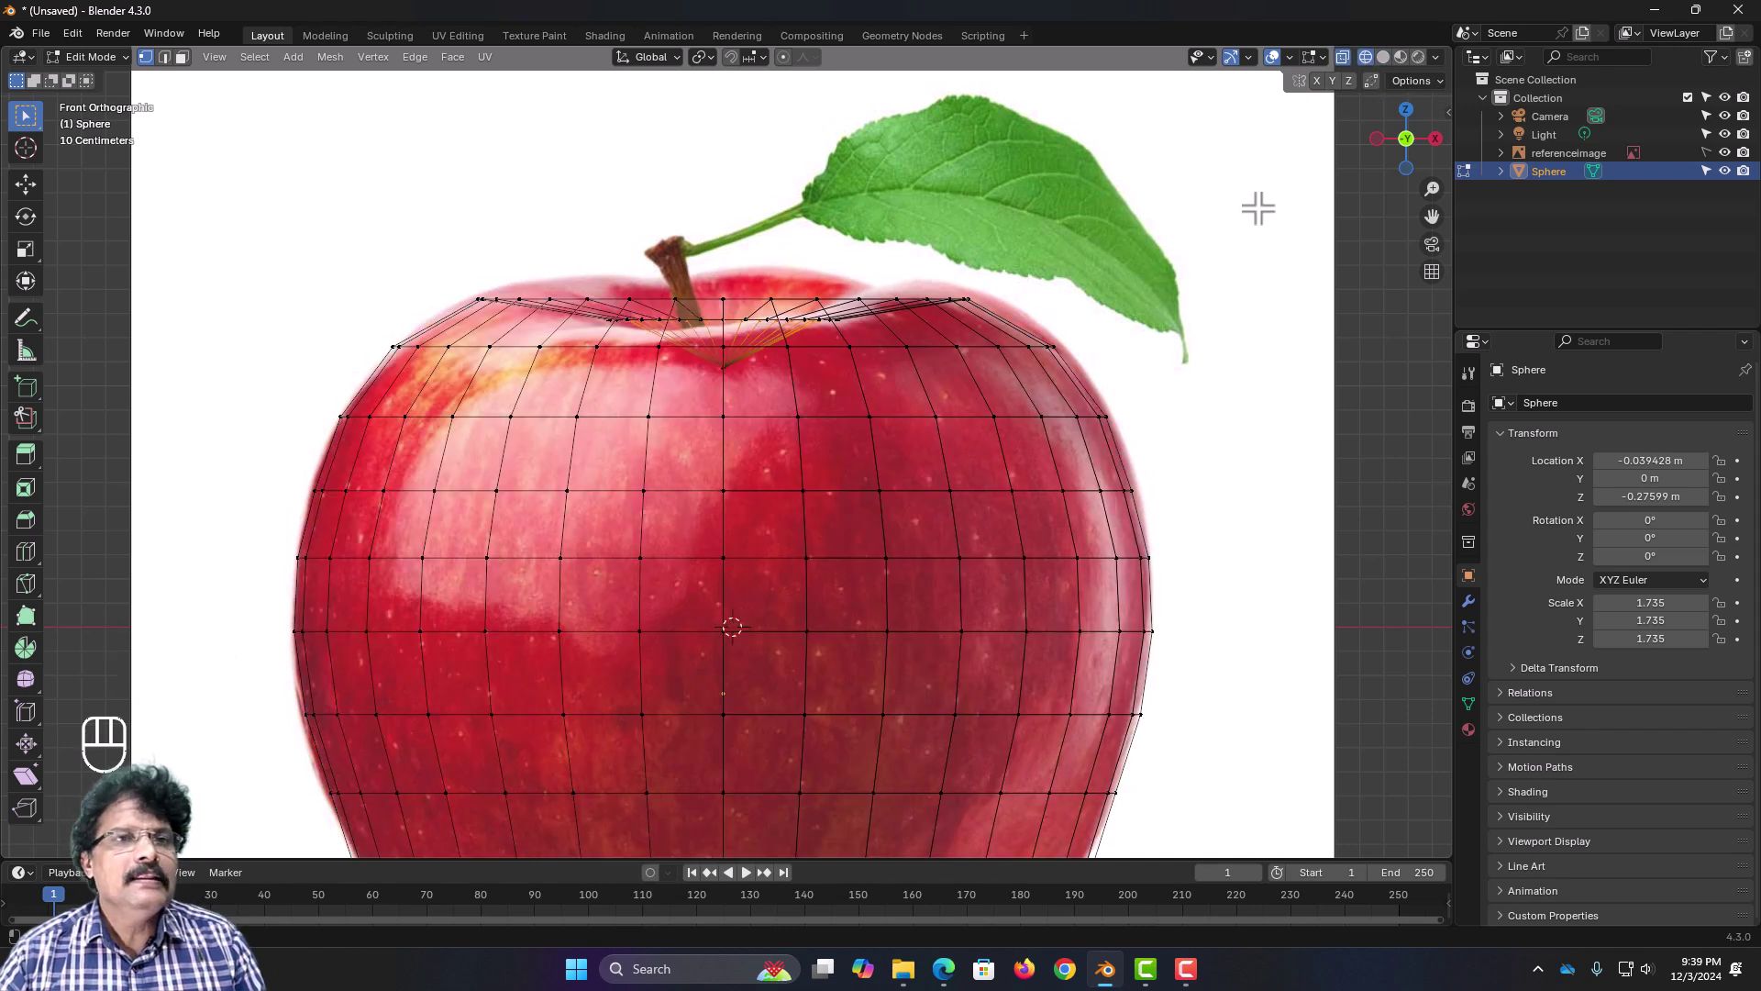
pyautogui.scroll(2, 1003, 456)
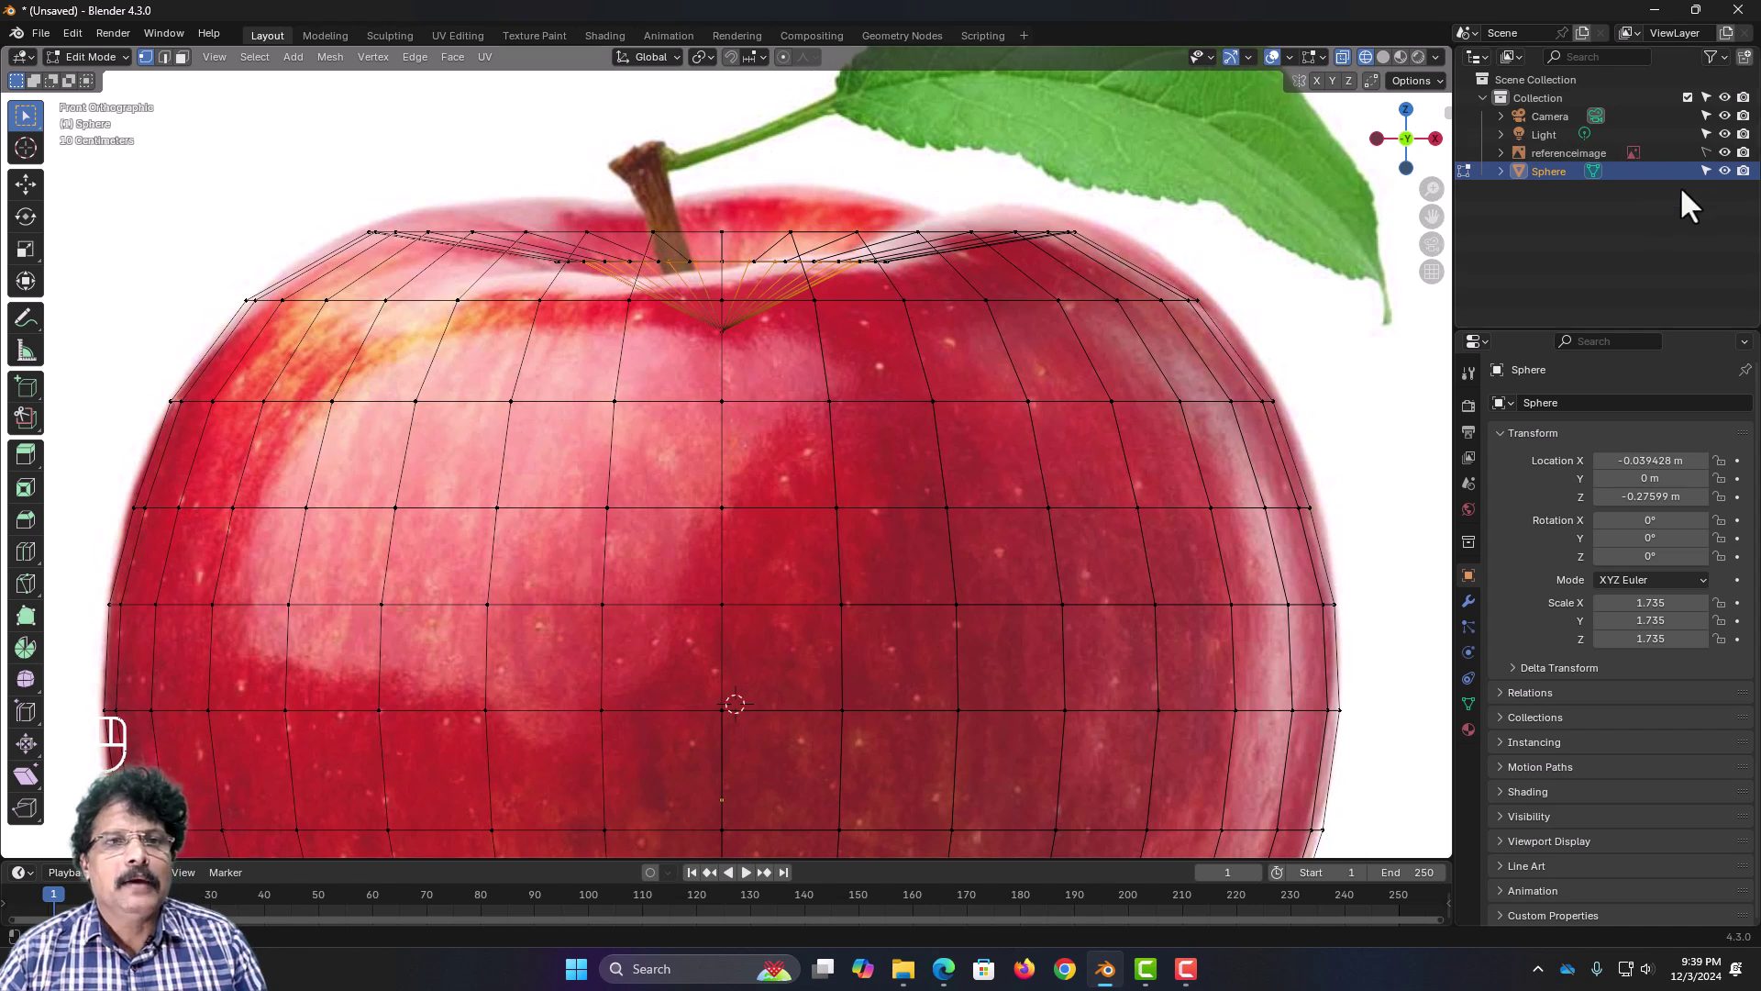
pyautogui.click(1721, 152)
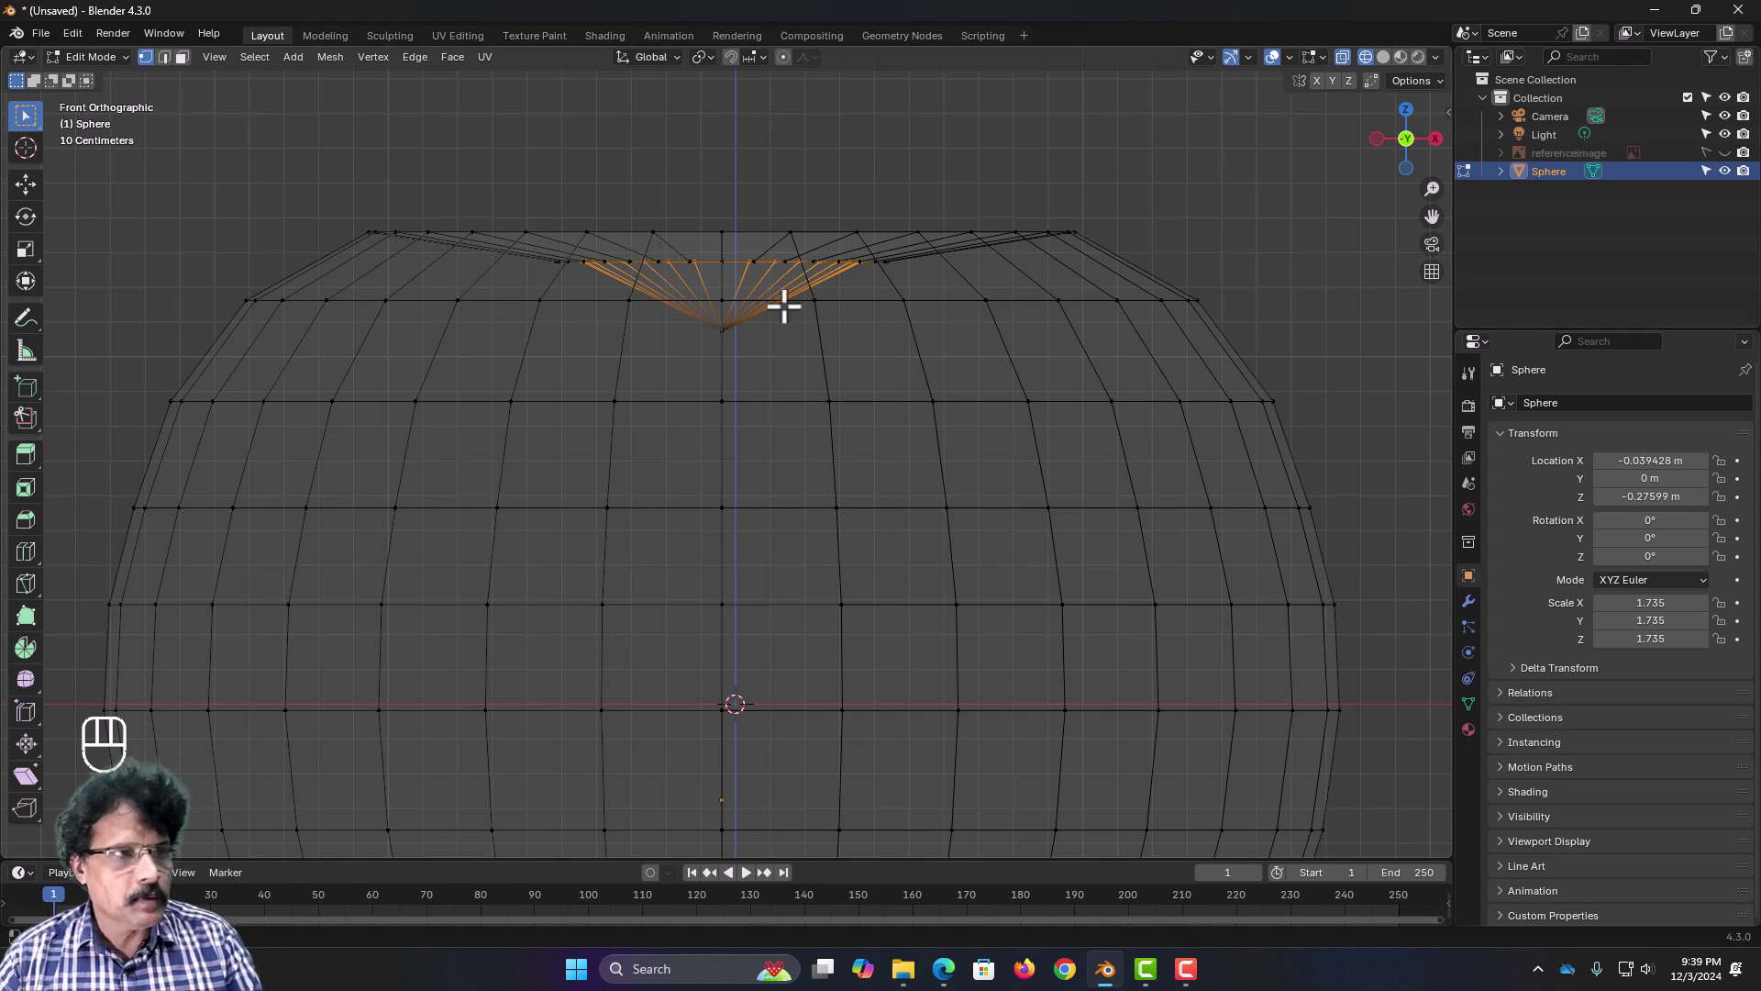
# Step: Lower the selected inner loop along Z to just above the dimple's lowest point and scale it to about 0.14
pyautogui.press('g')
pyautogui.press('z')
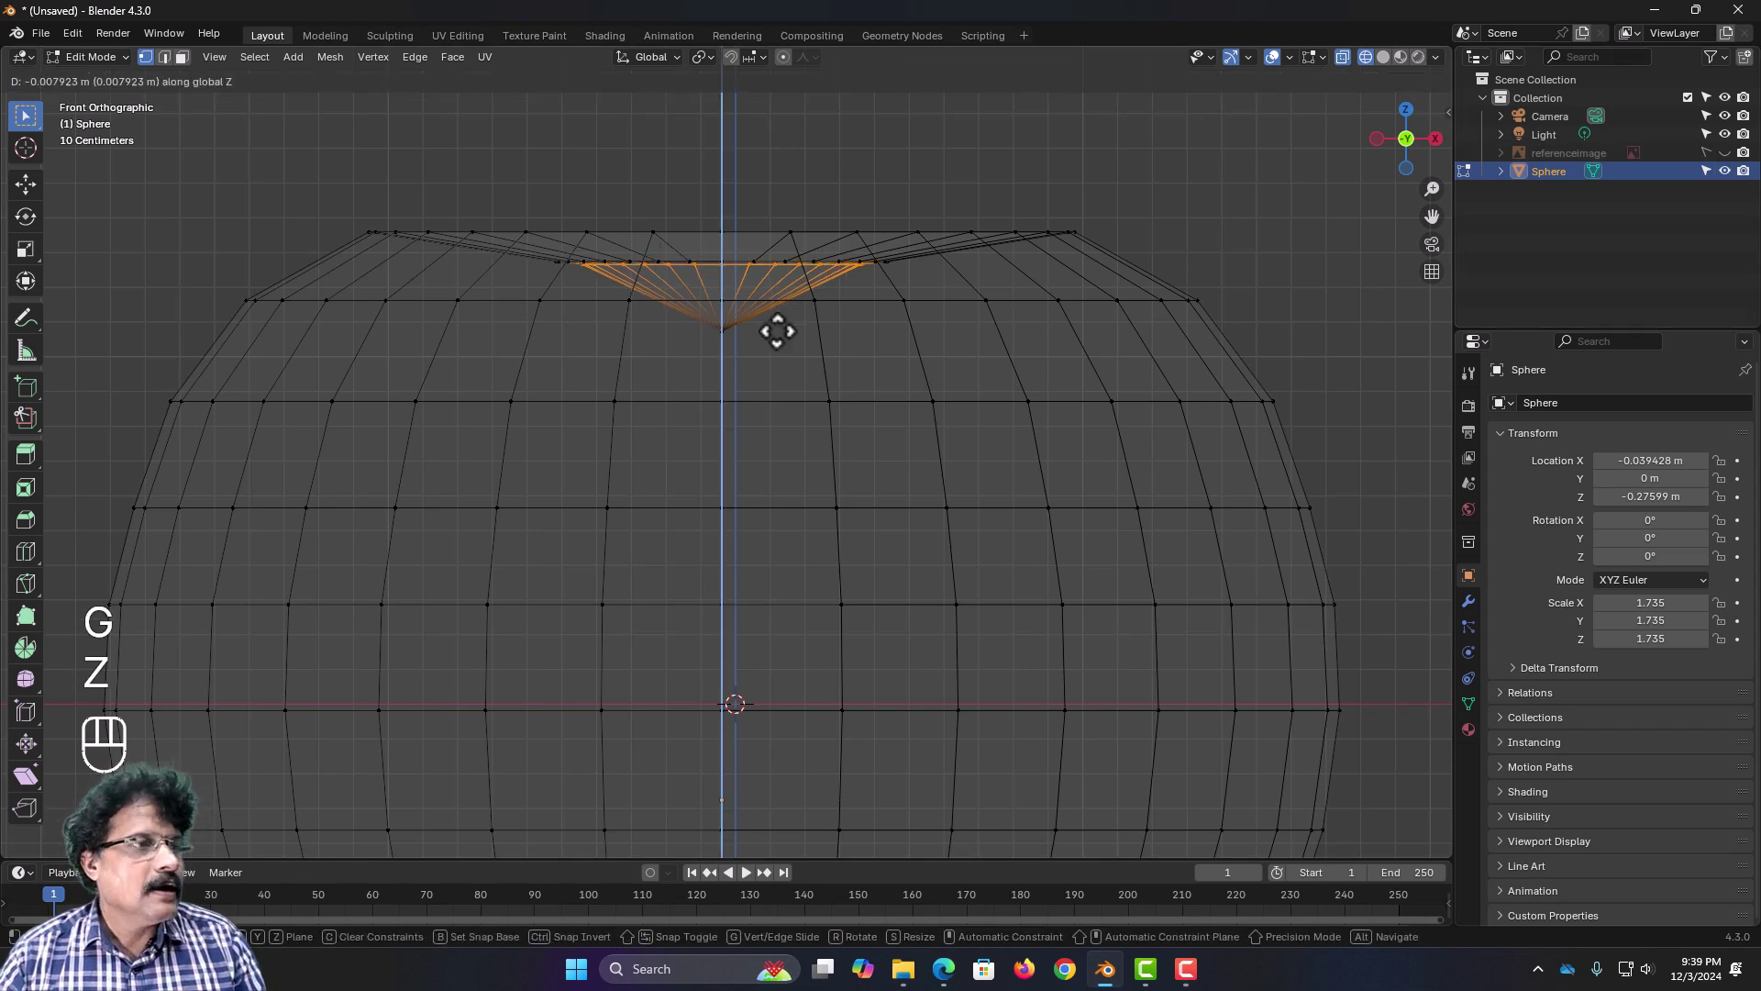
pyautogui.click(775, 380)
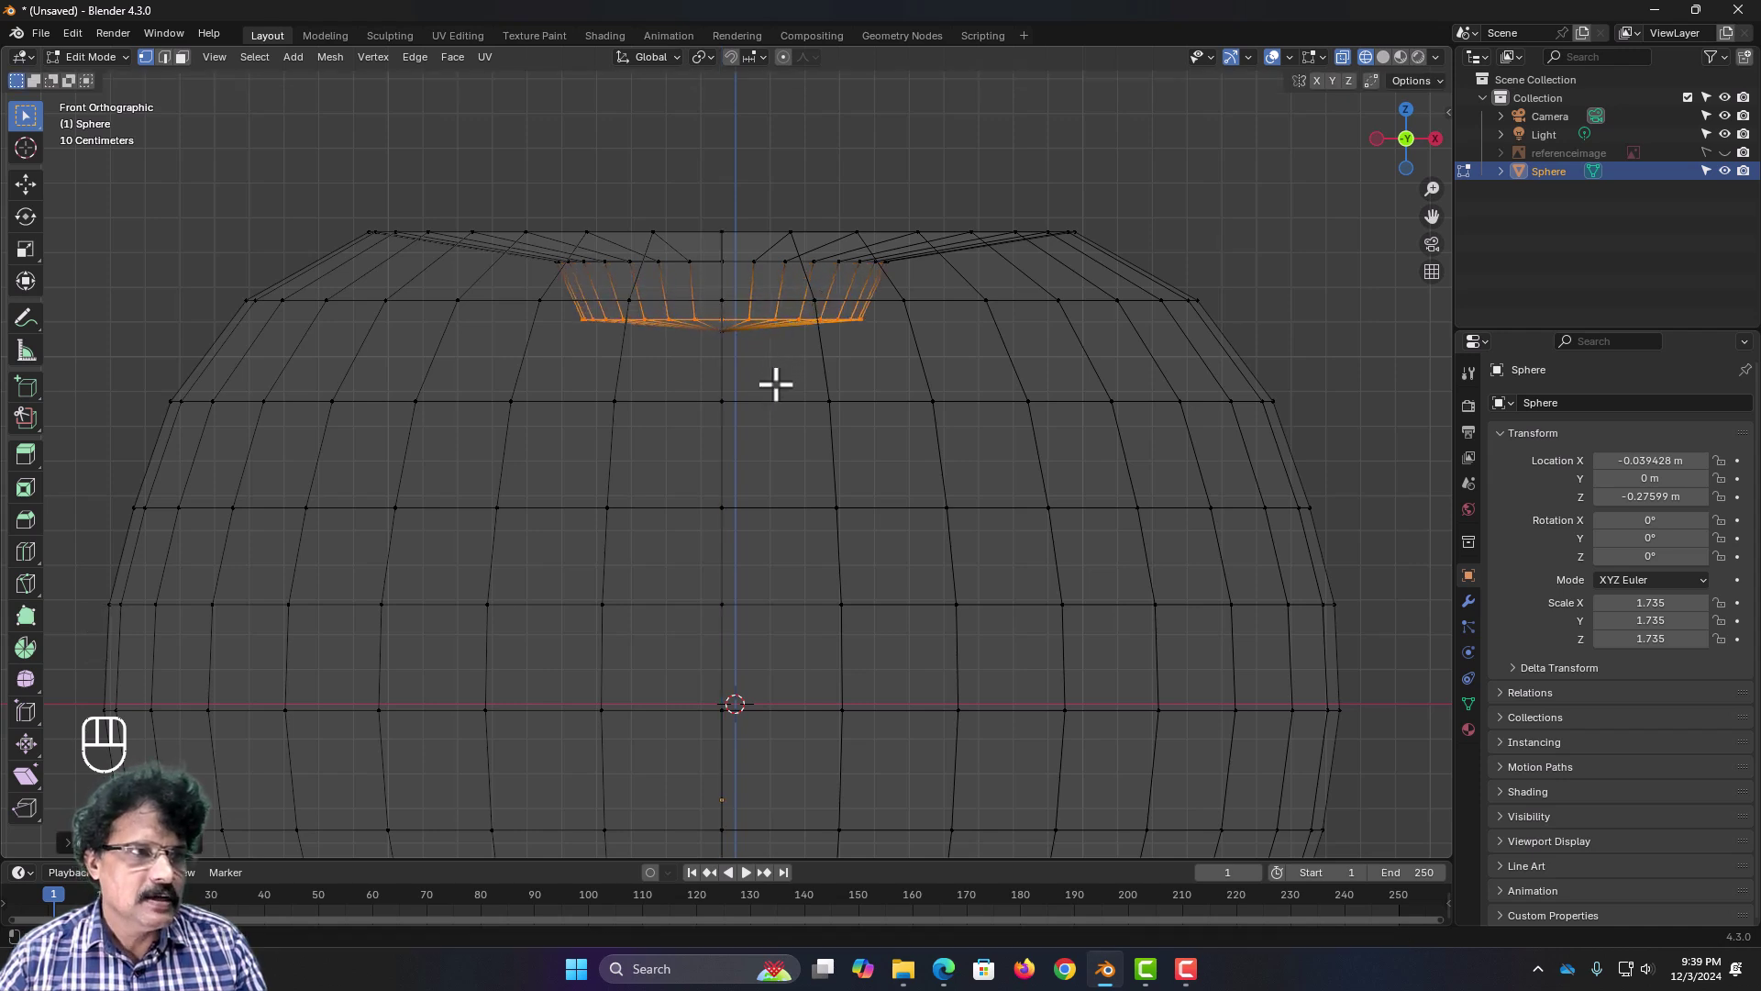
pyautogui.press('s')
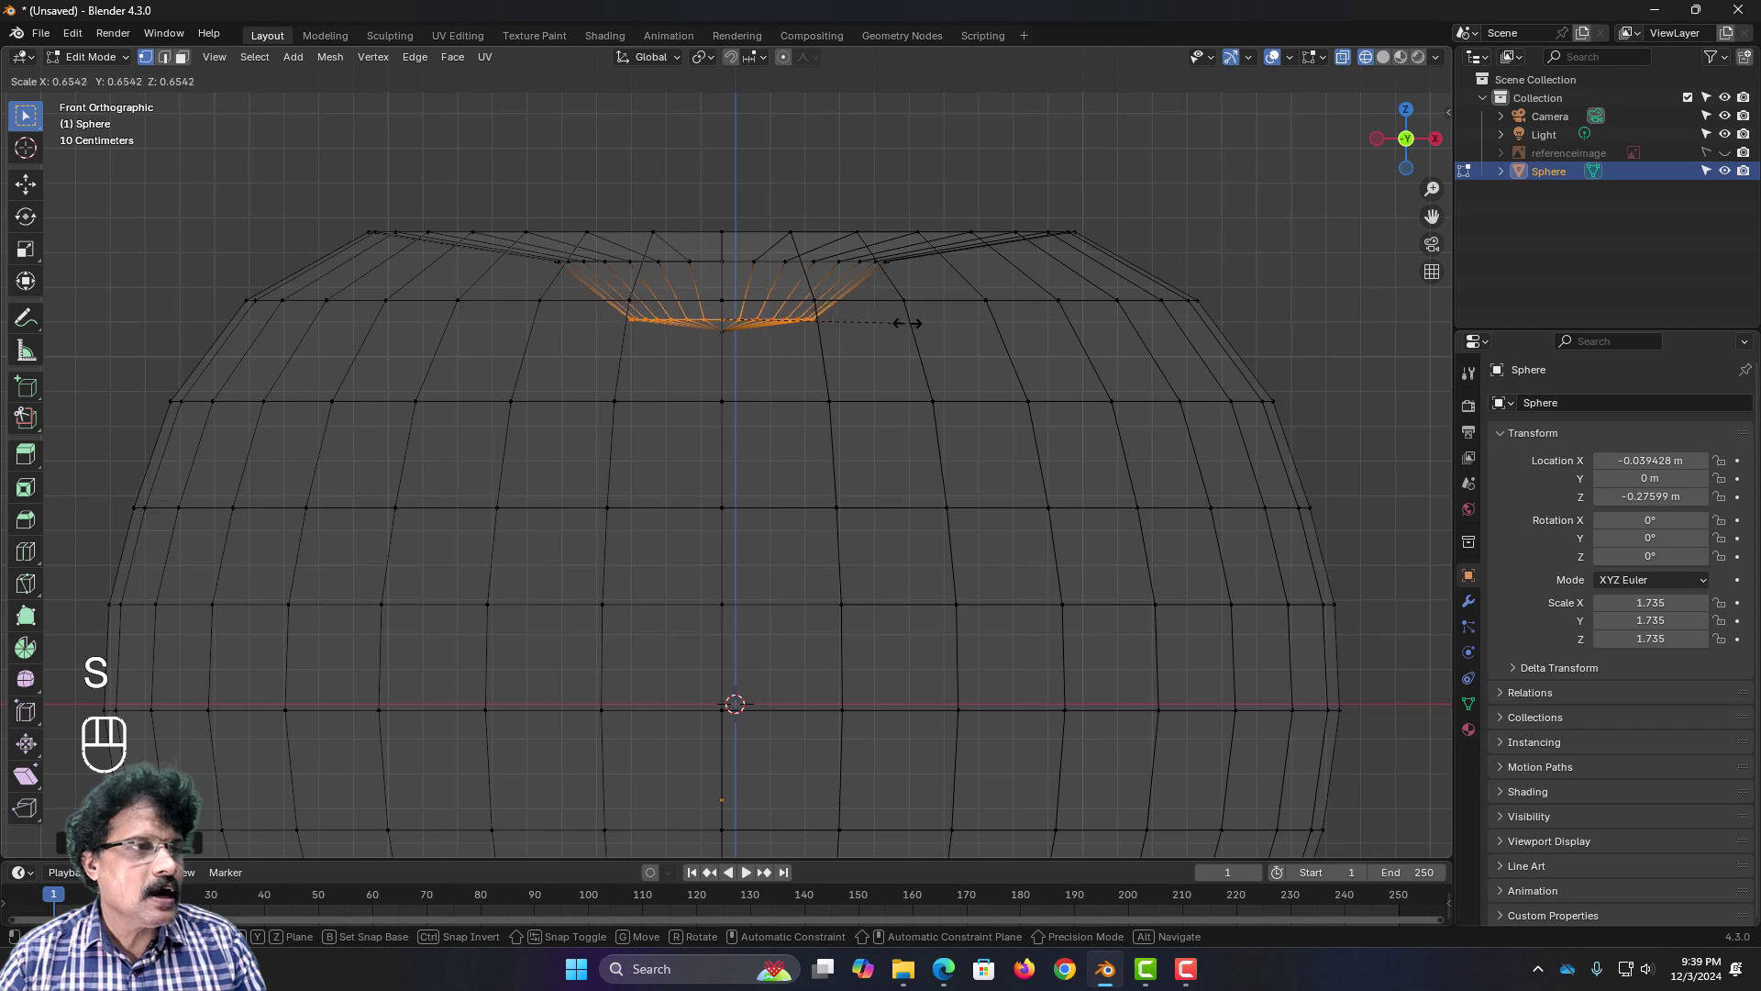
pyautogui.click(761, 316)
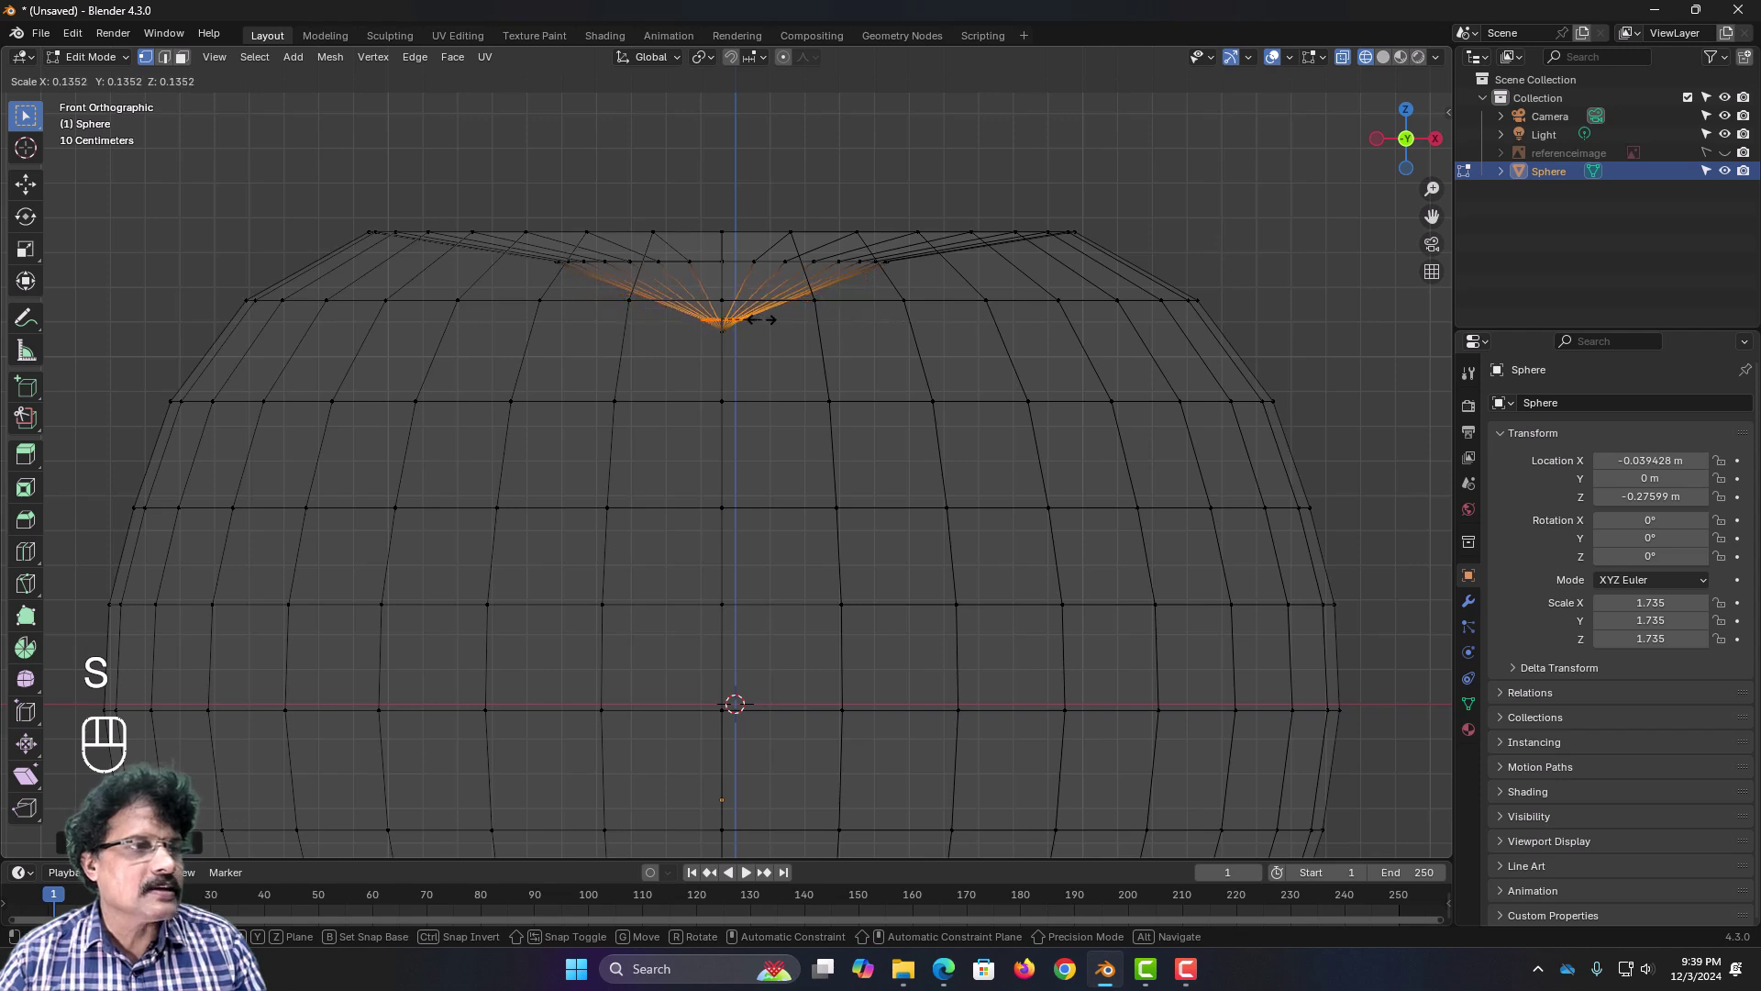
# Step: Flatten the selected vertices at the dimple's bottom by scaling them to 0 along Z
pyautogui.moveTo(761, 317); pyautogui.dragTo(668, 354, button='middle')
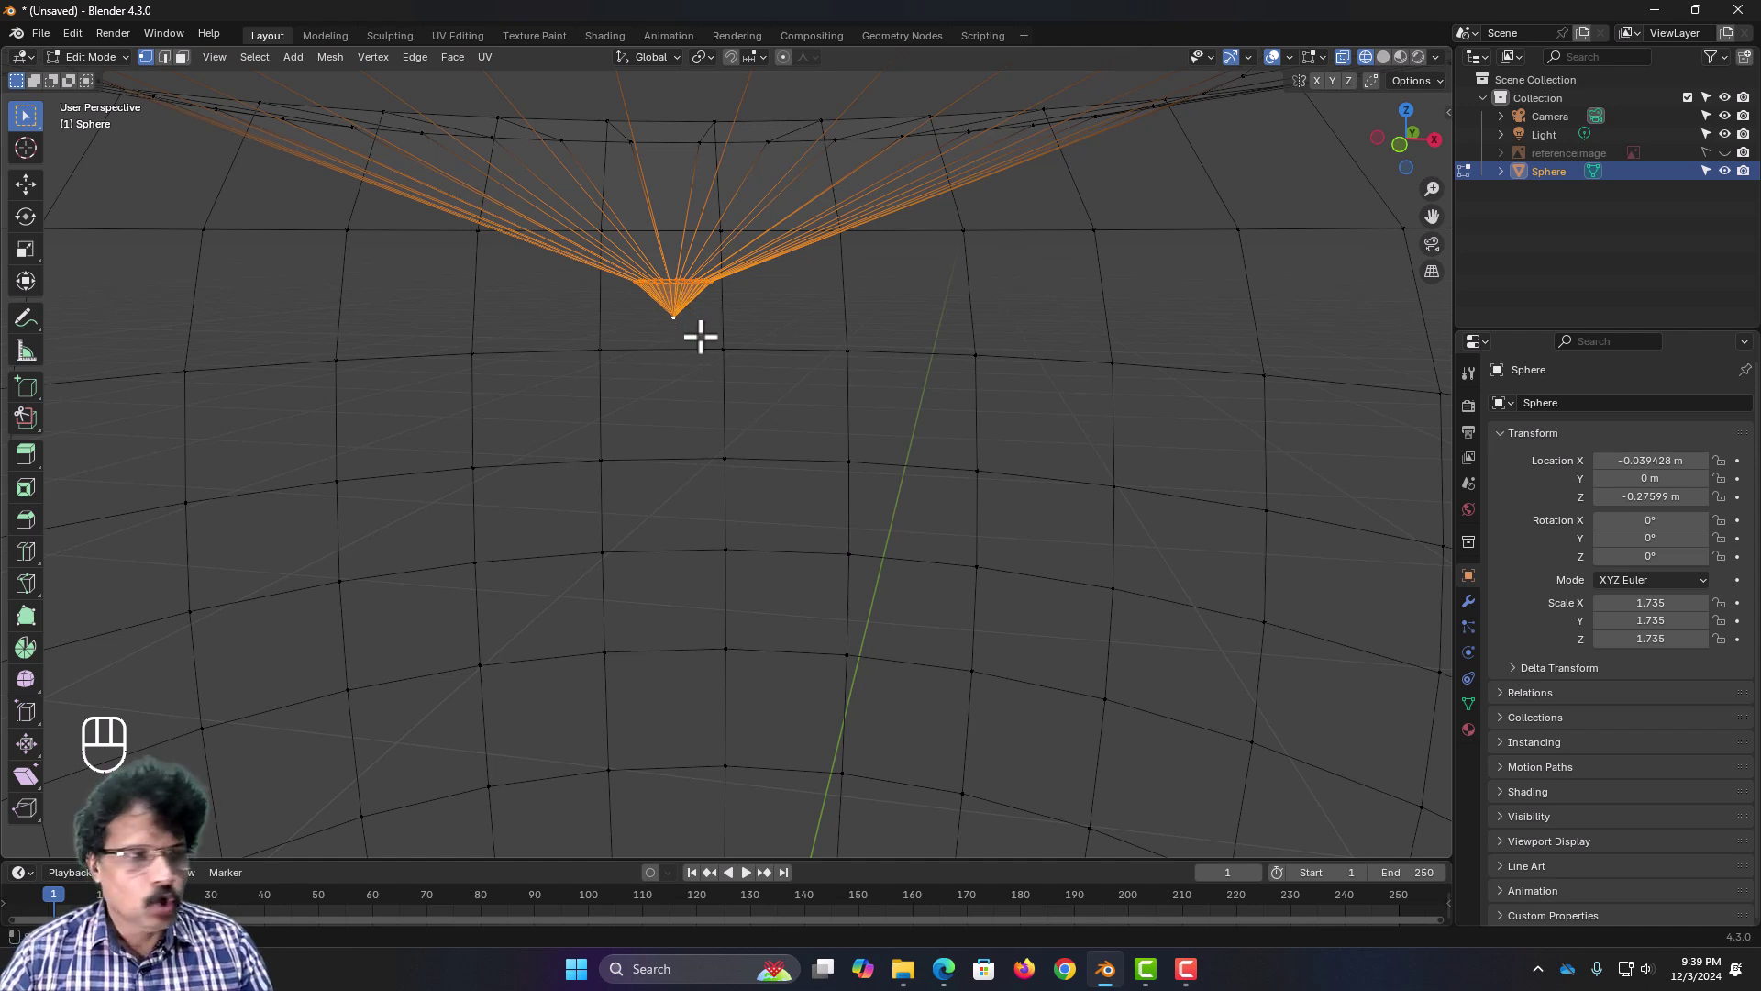
pyautogui.press('KP_1')
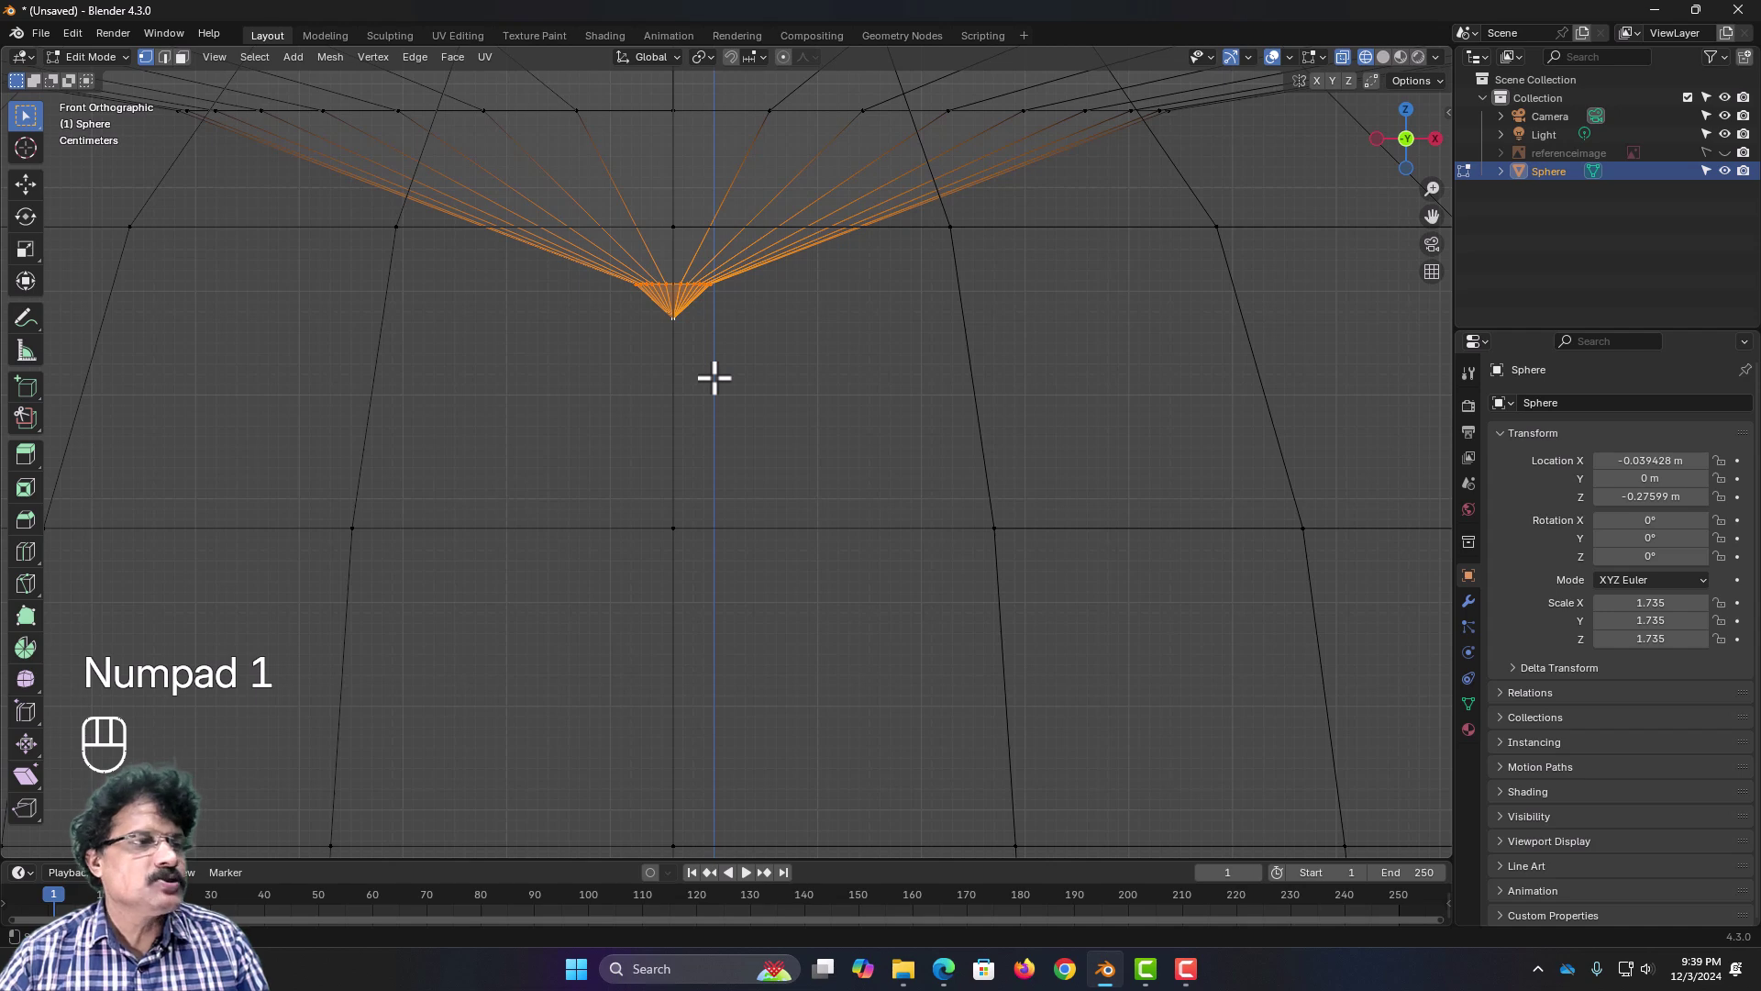
pyautogui.scroll(-3, 717, 372)
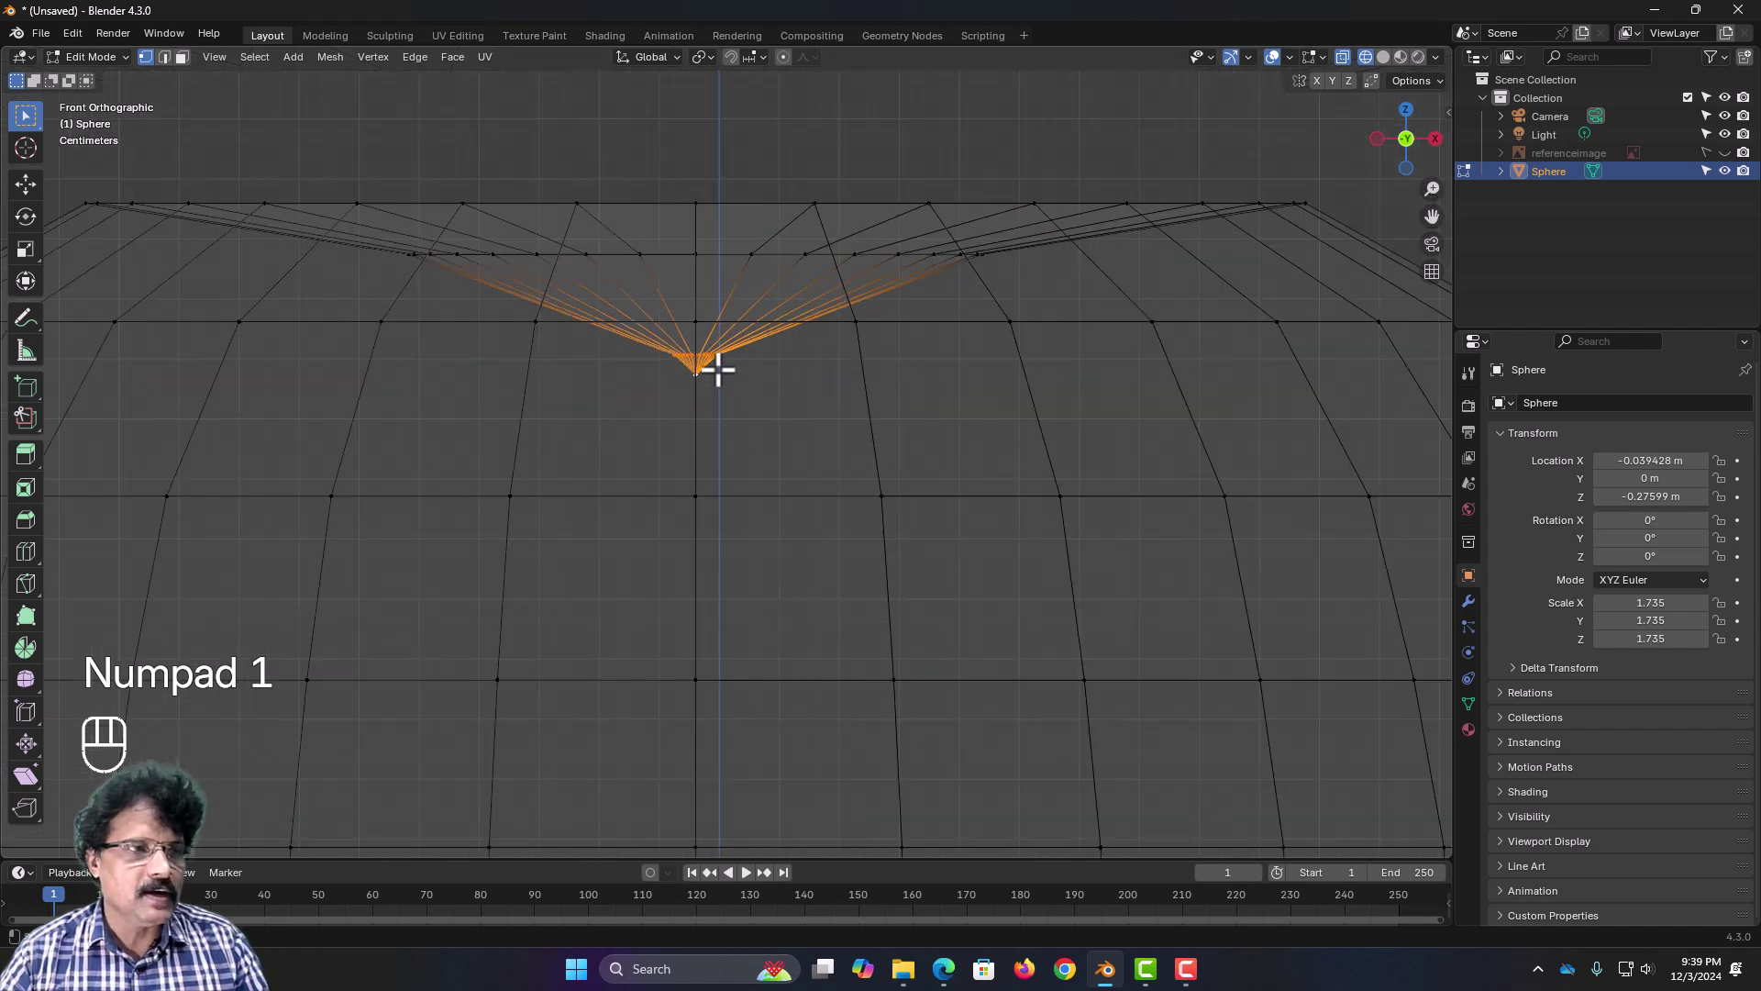
pyautogui.scroll(-2, 717, 370)
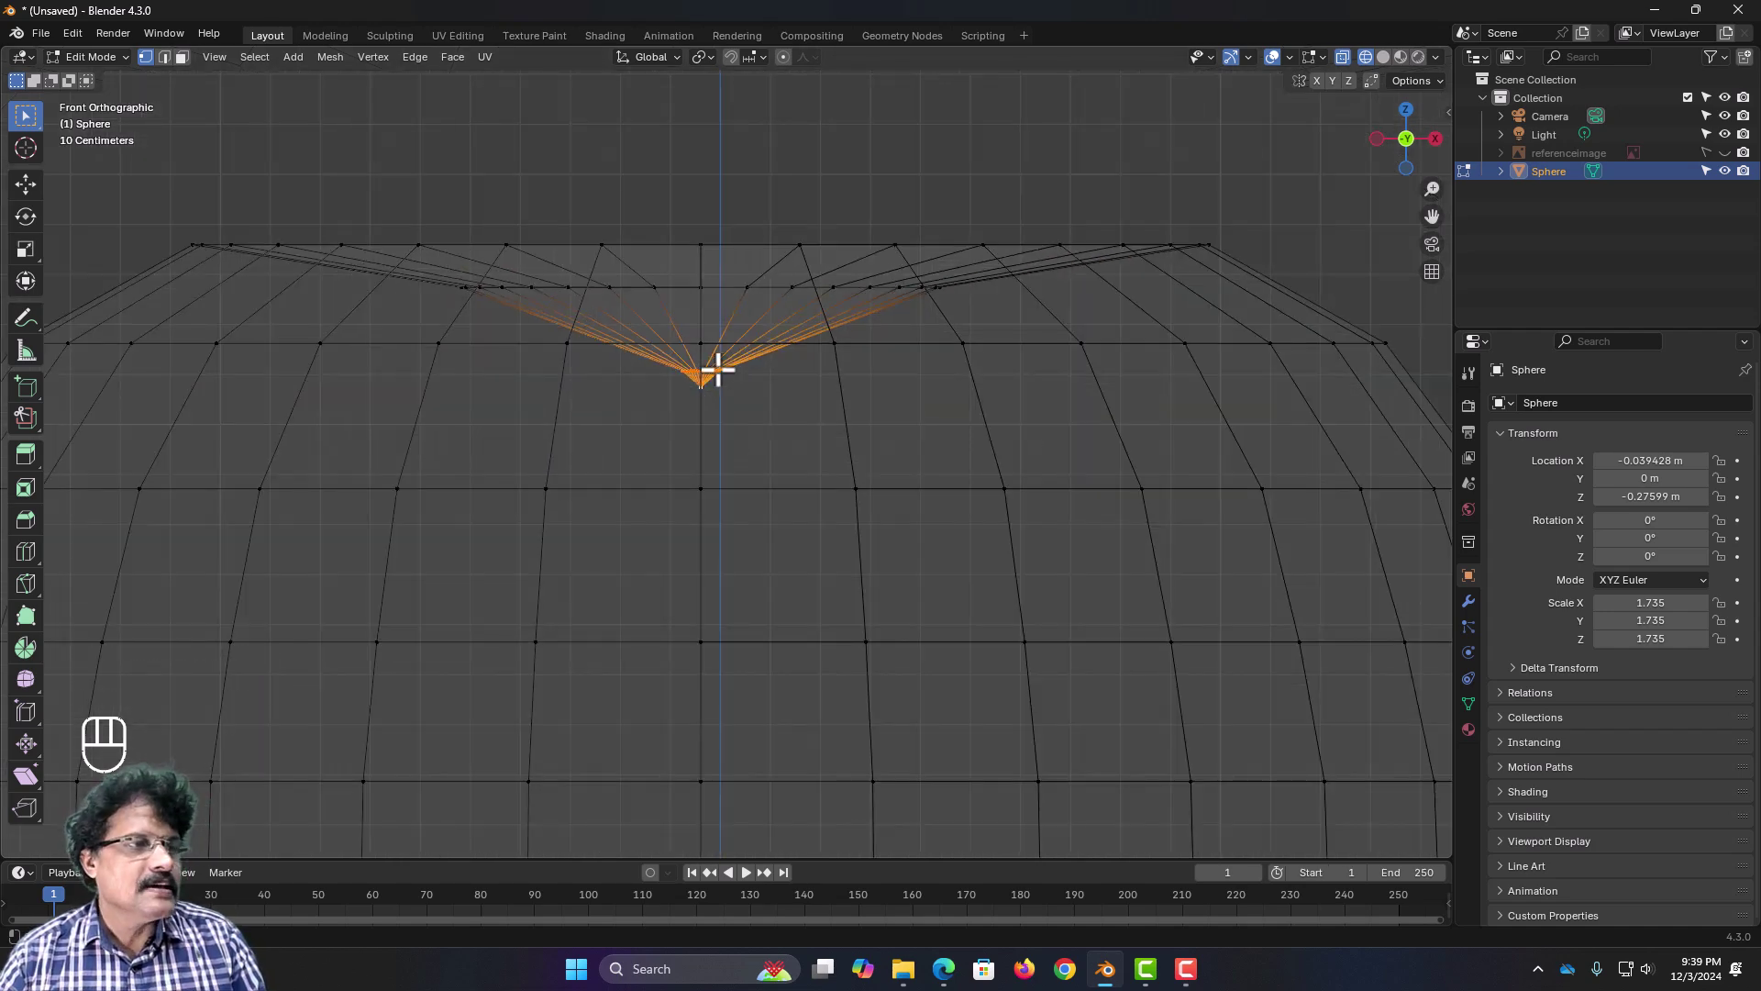
pyautogui.press('s')
pyautogui.press('z')
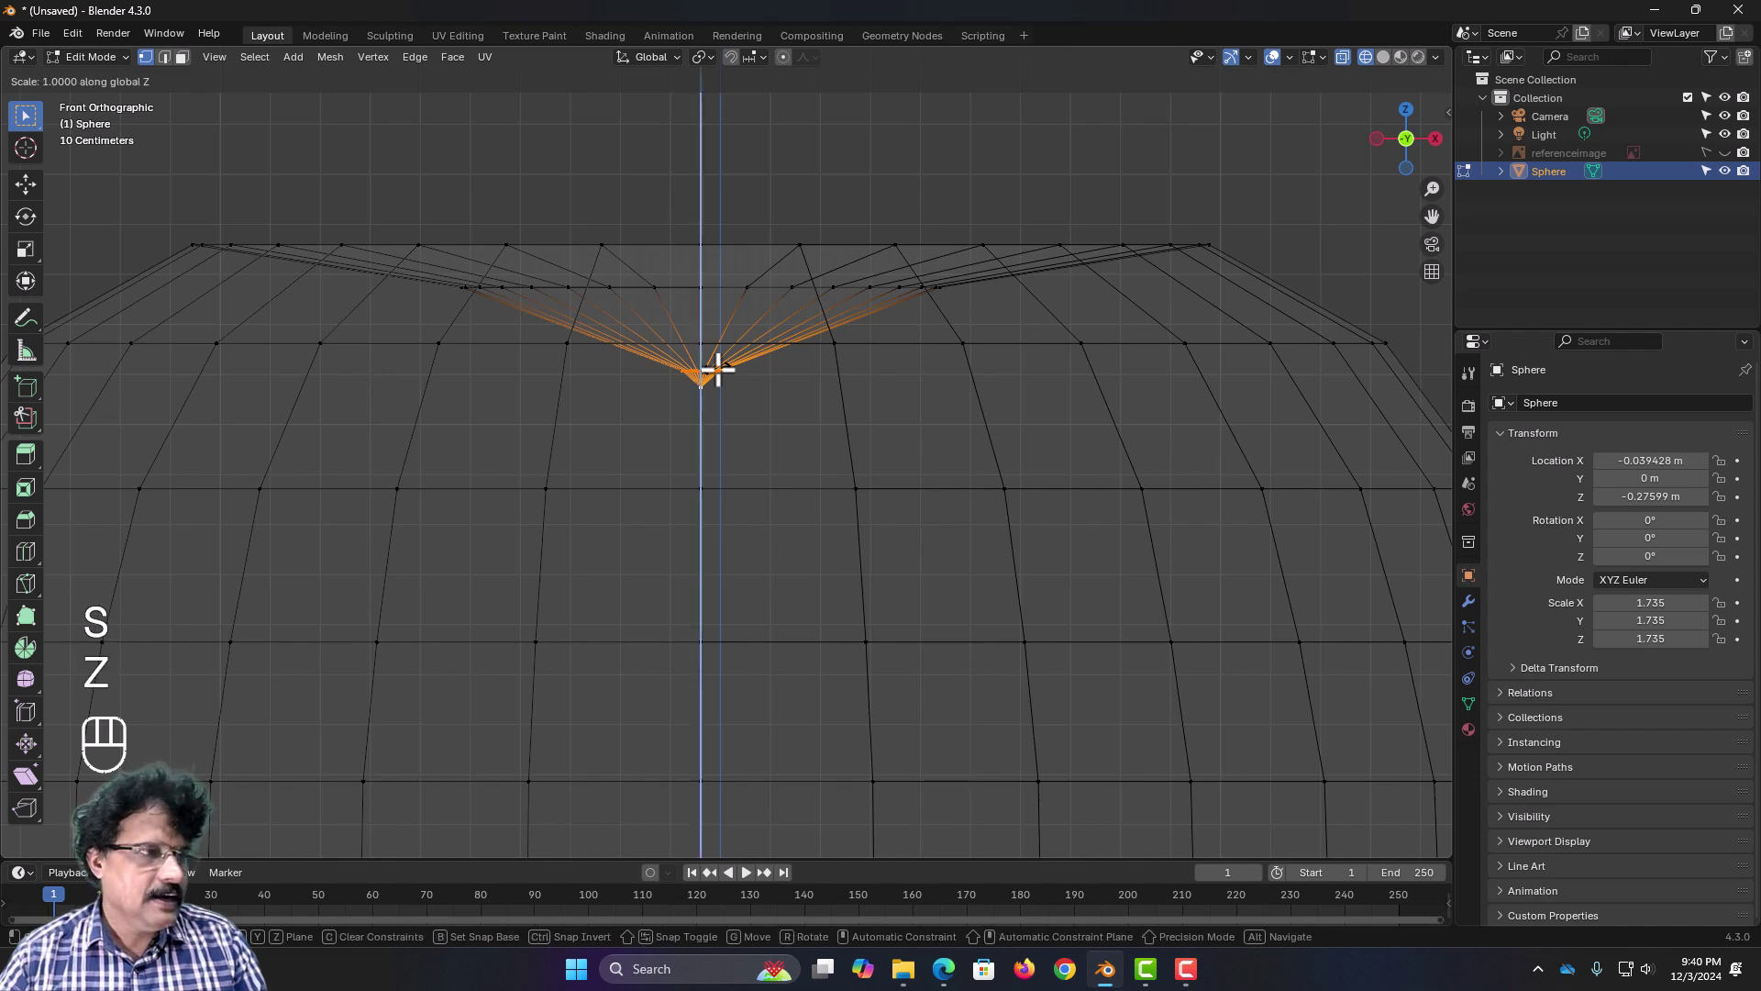
pyautogui.press('0')
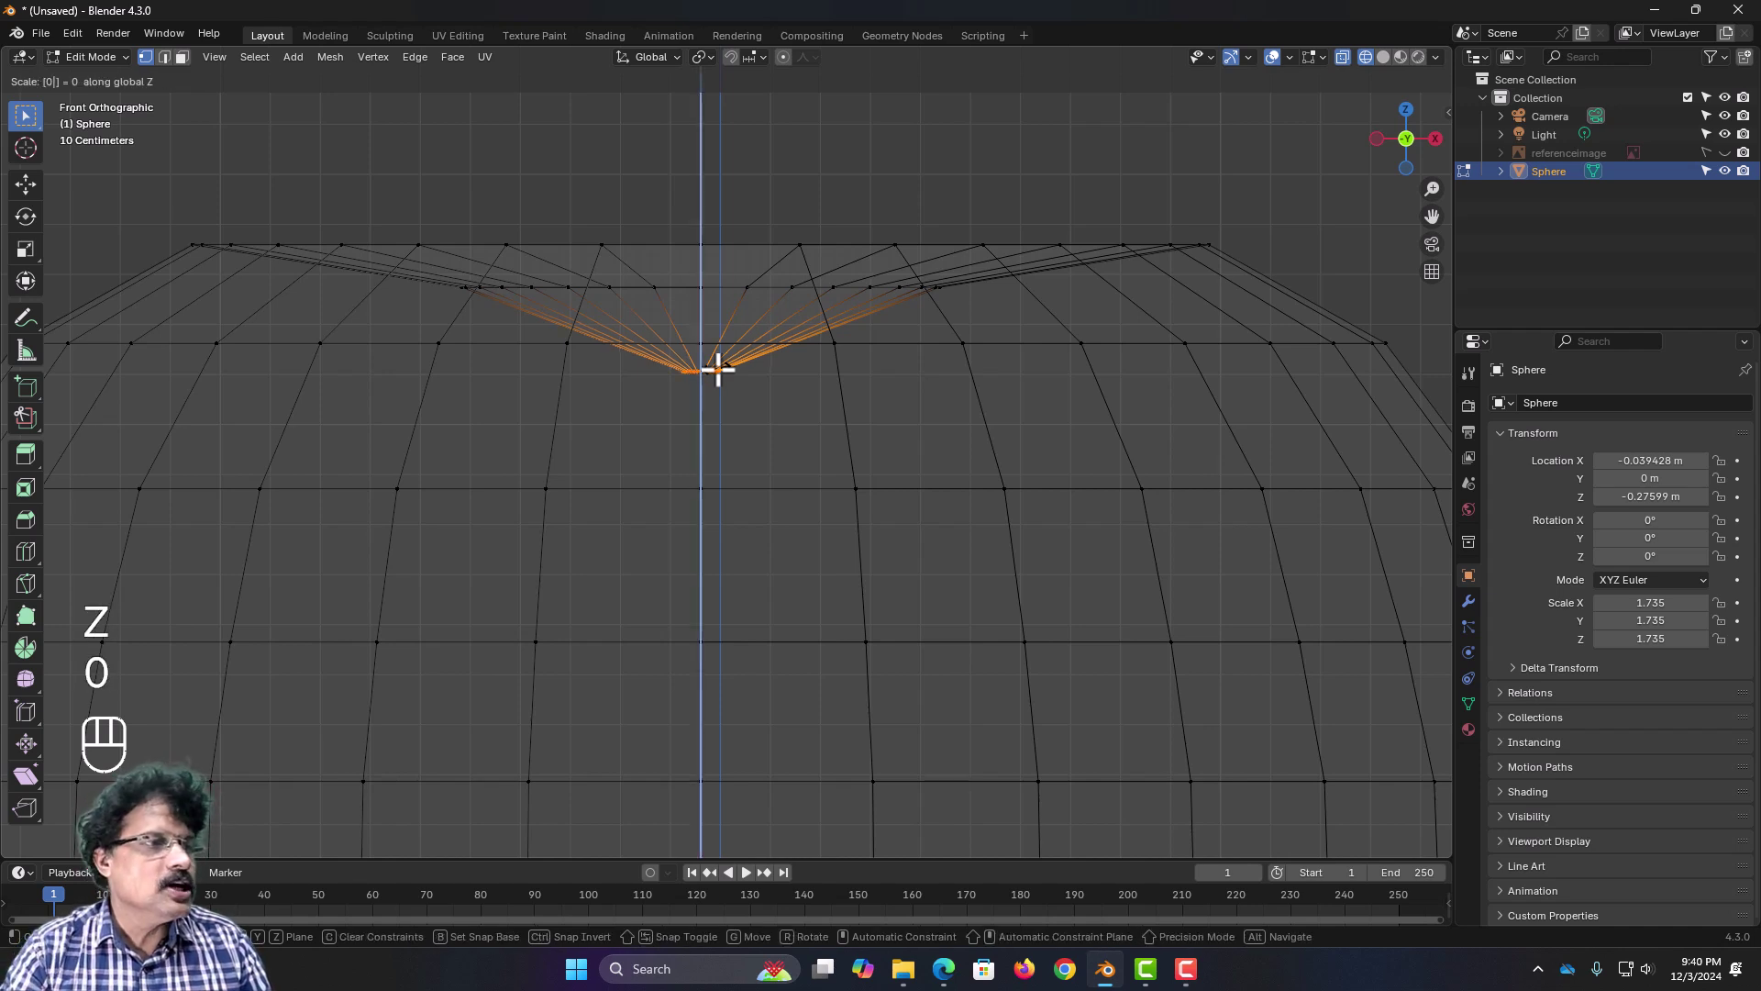
pyautogui.press('Return')
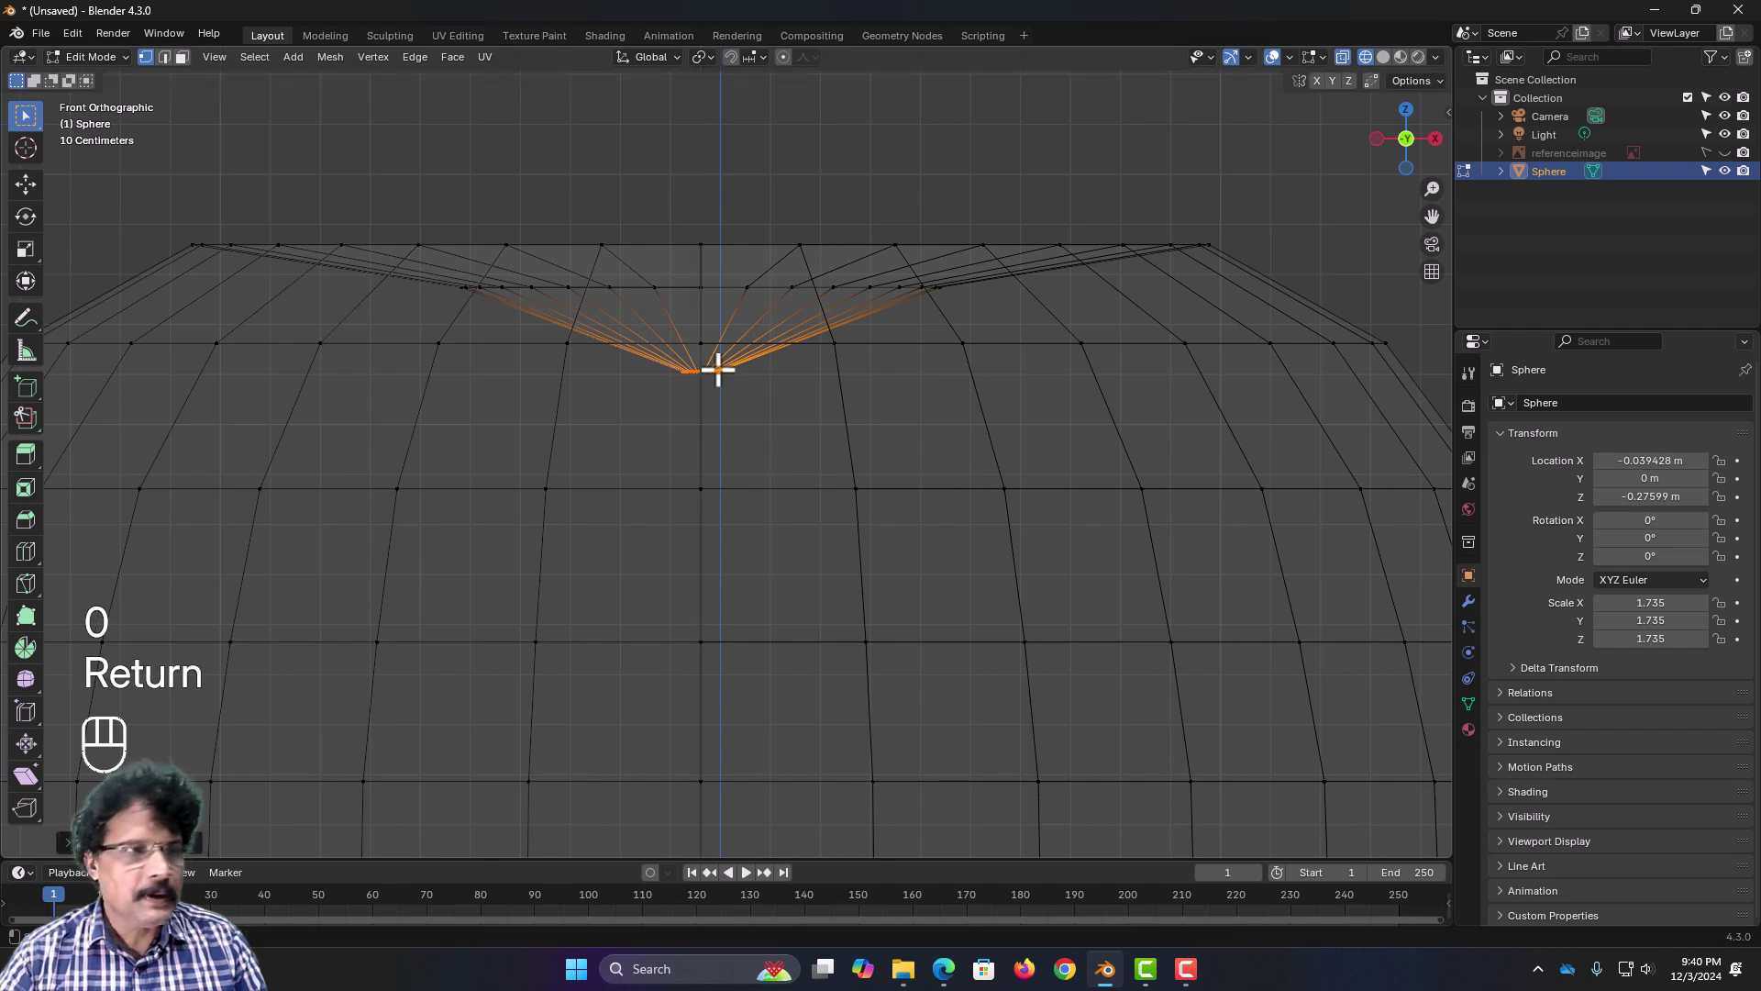
# Step: Inspect the dimple's bottom in solid shading, and return to the front-view wireframe with the reference image shown
pyautogui.scroll(4, 668, 412)
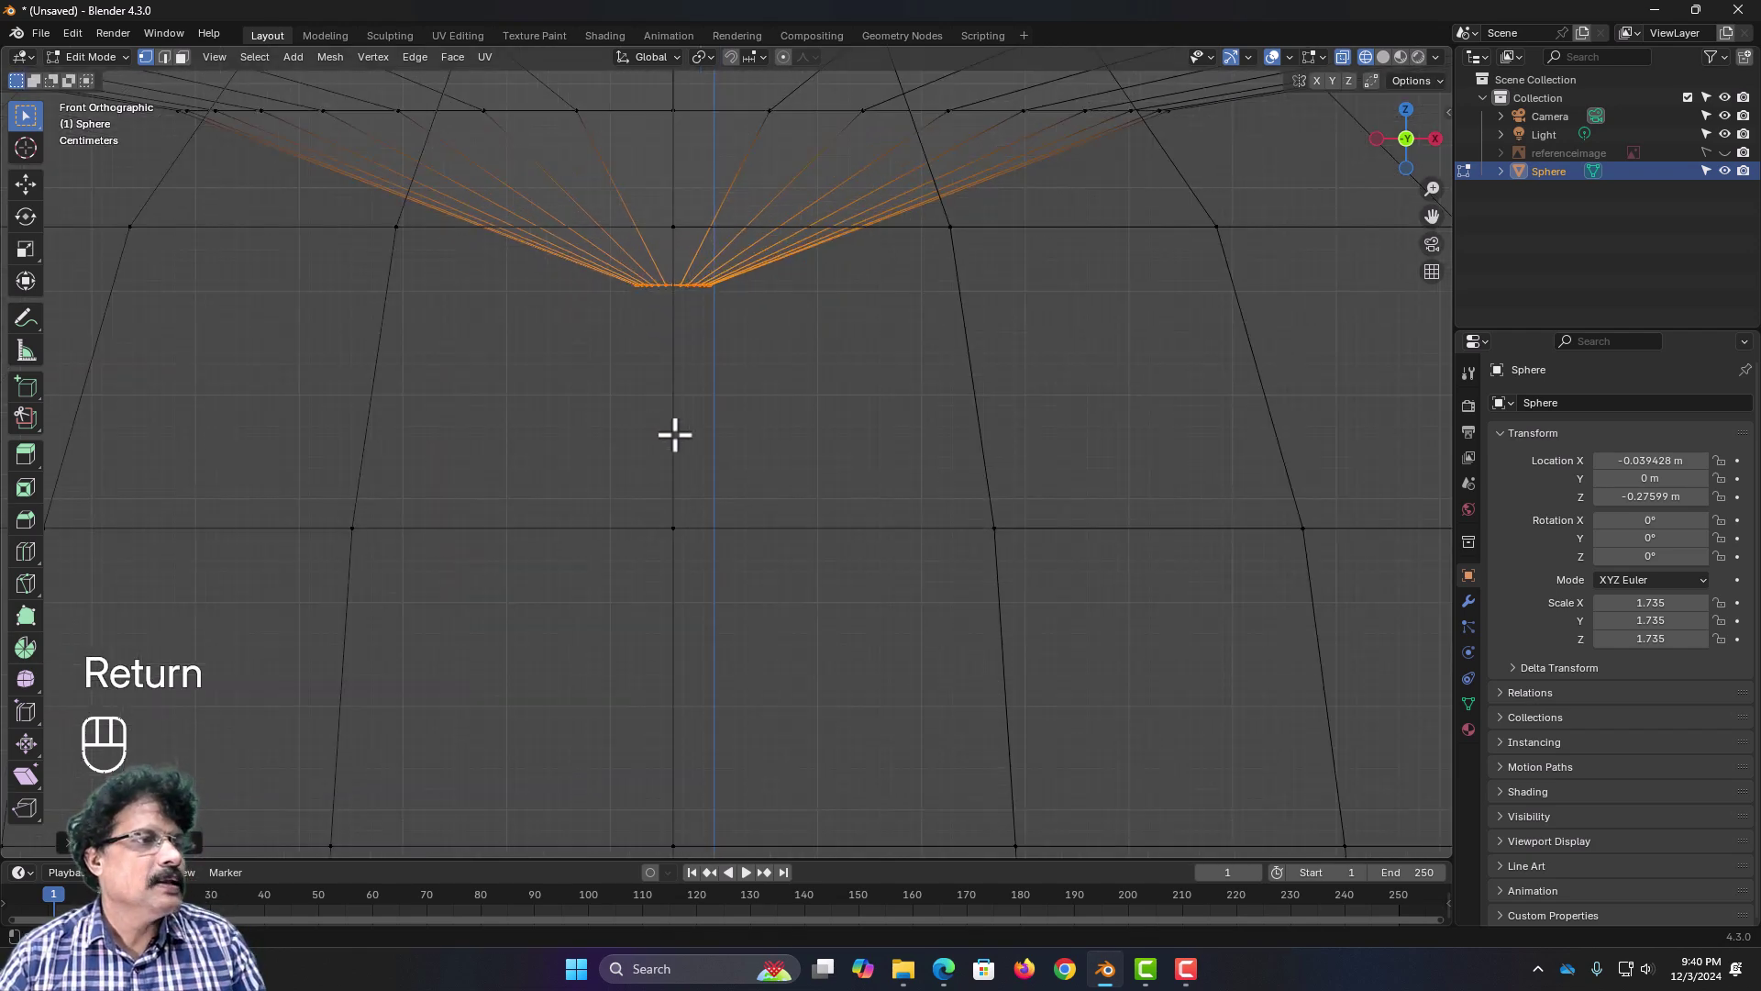
pyautogui.moveTo(747, 377); pyautogui.dragTo(743, 455, button='middle')
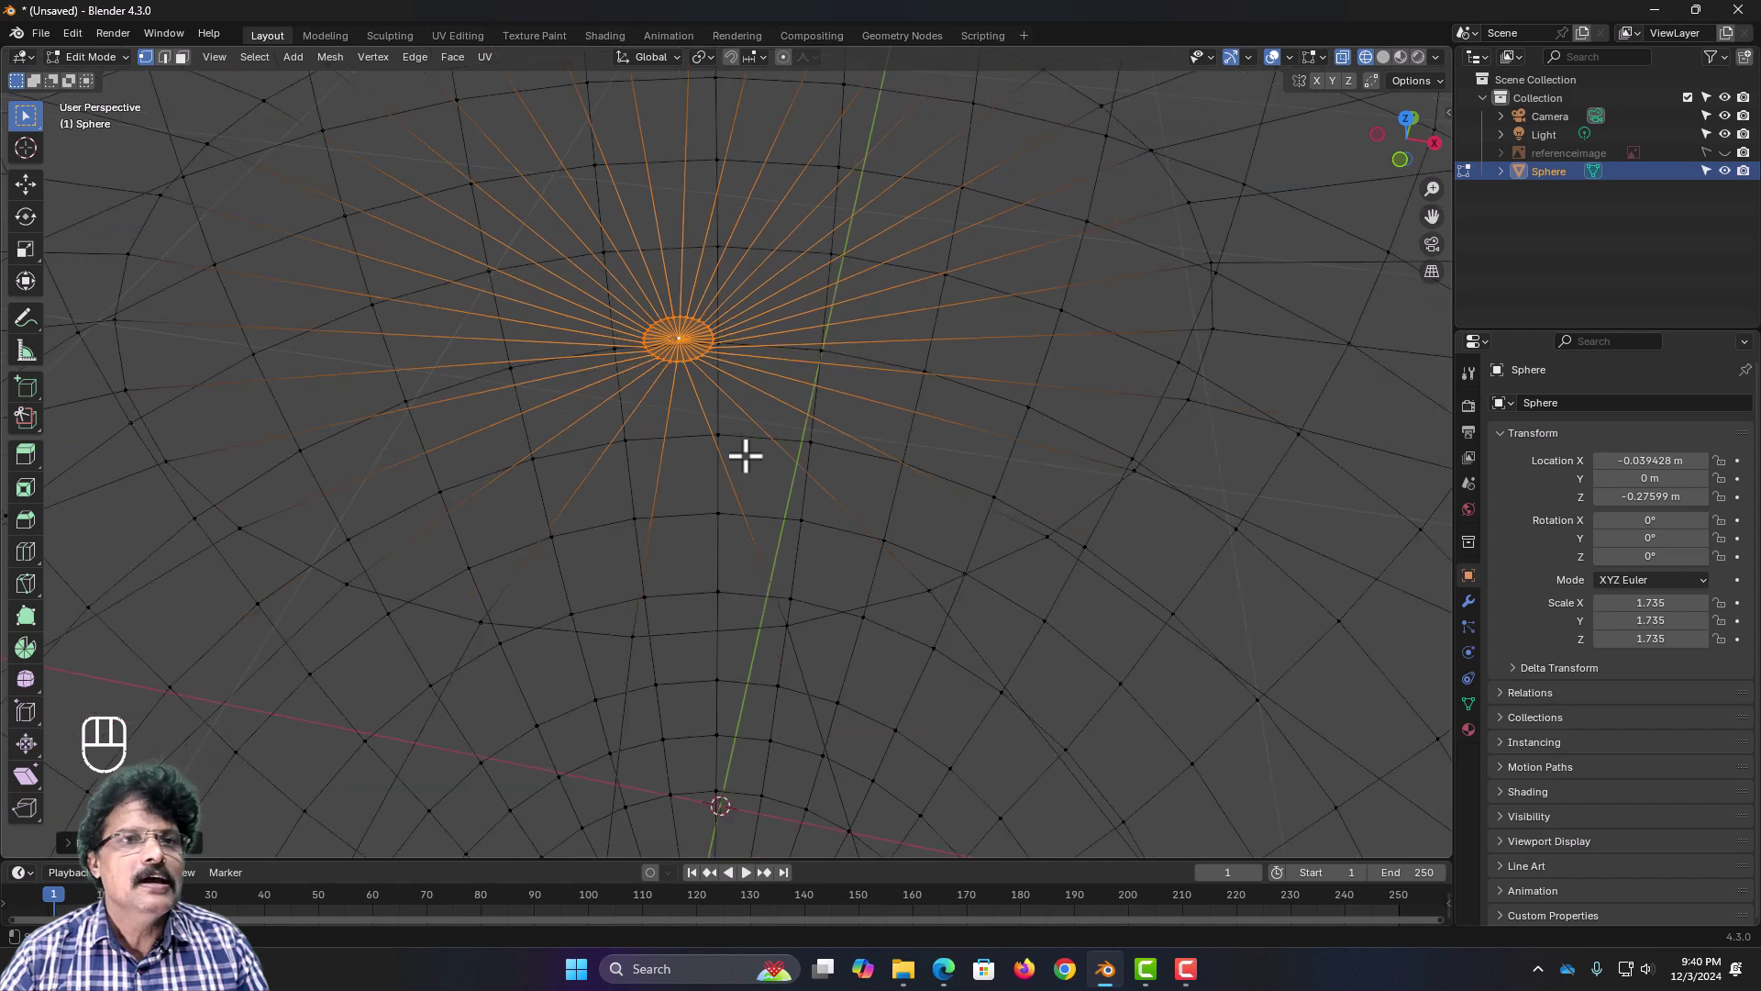
pyautogui.click(1383, 56)
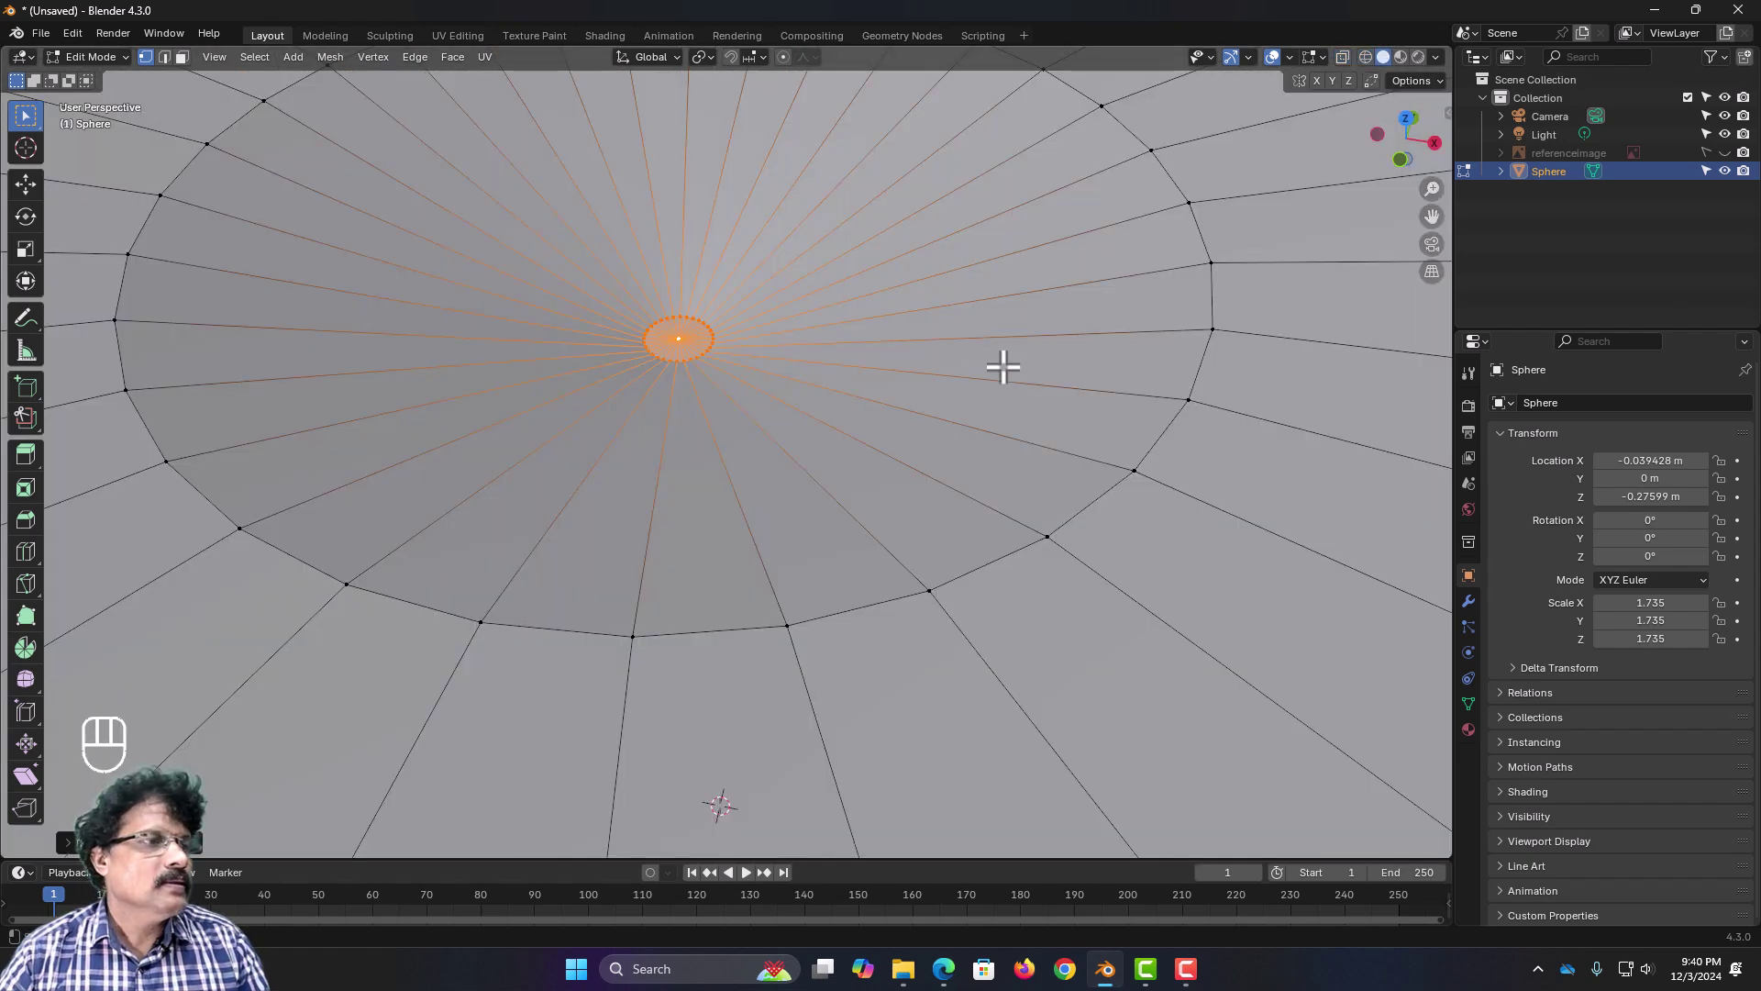
pyautogui.scroll(-3, 988, 374)
pyautogui.scroll(2, 650, 385)
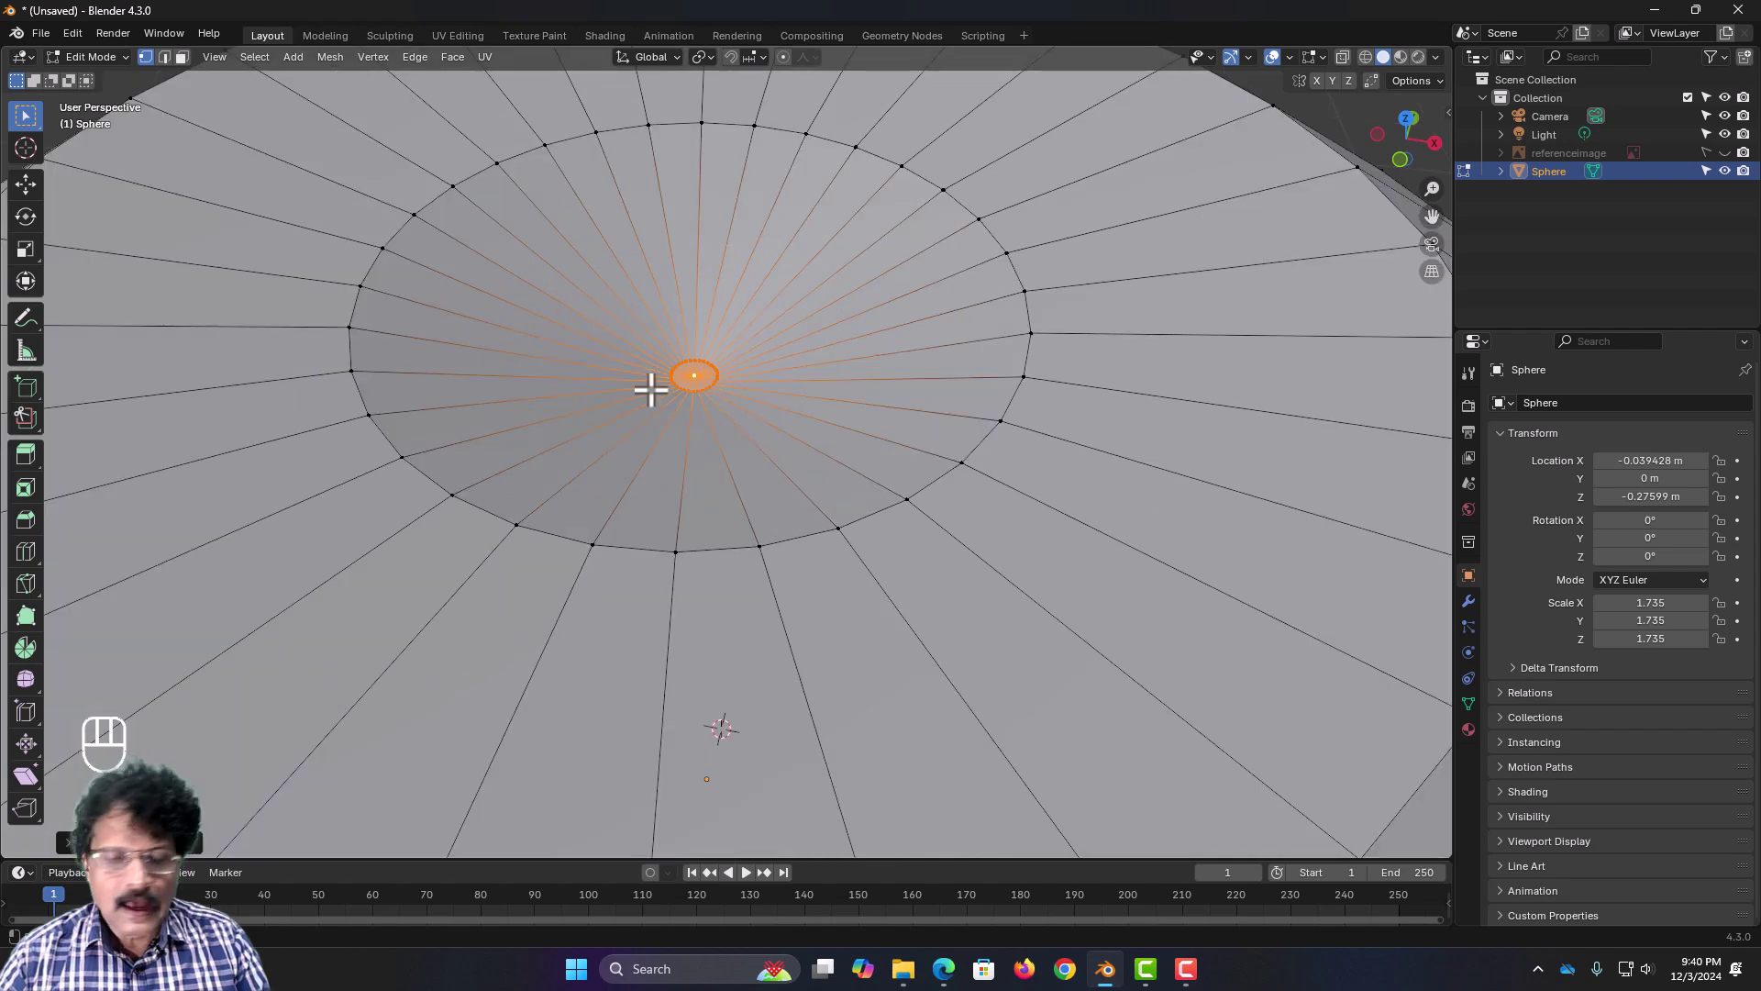
pyautogui.press('KP_1')
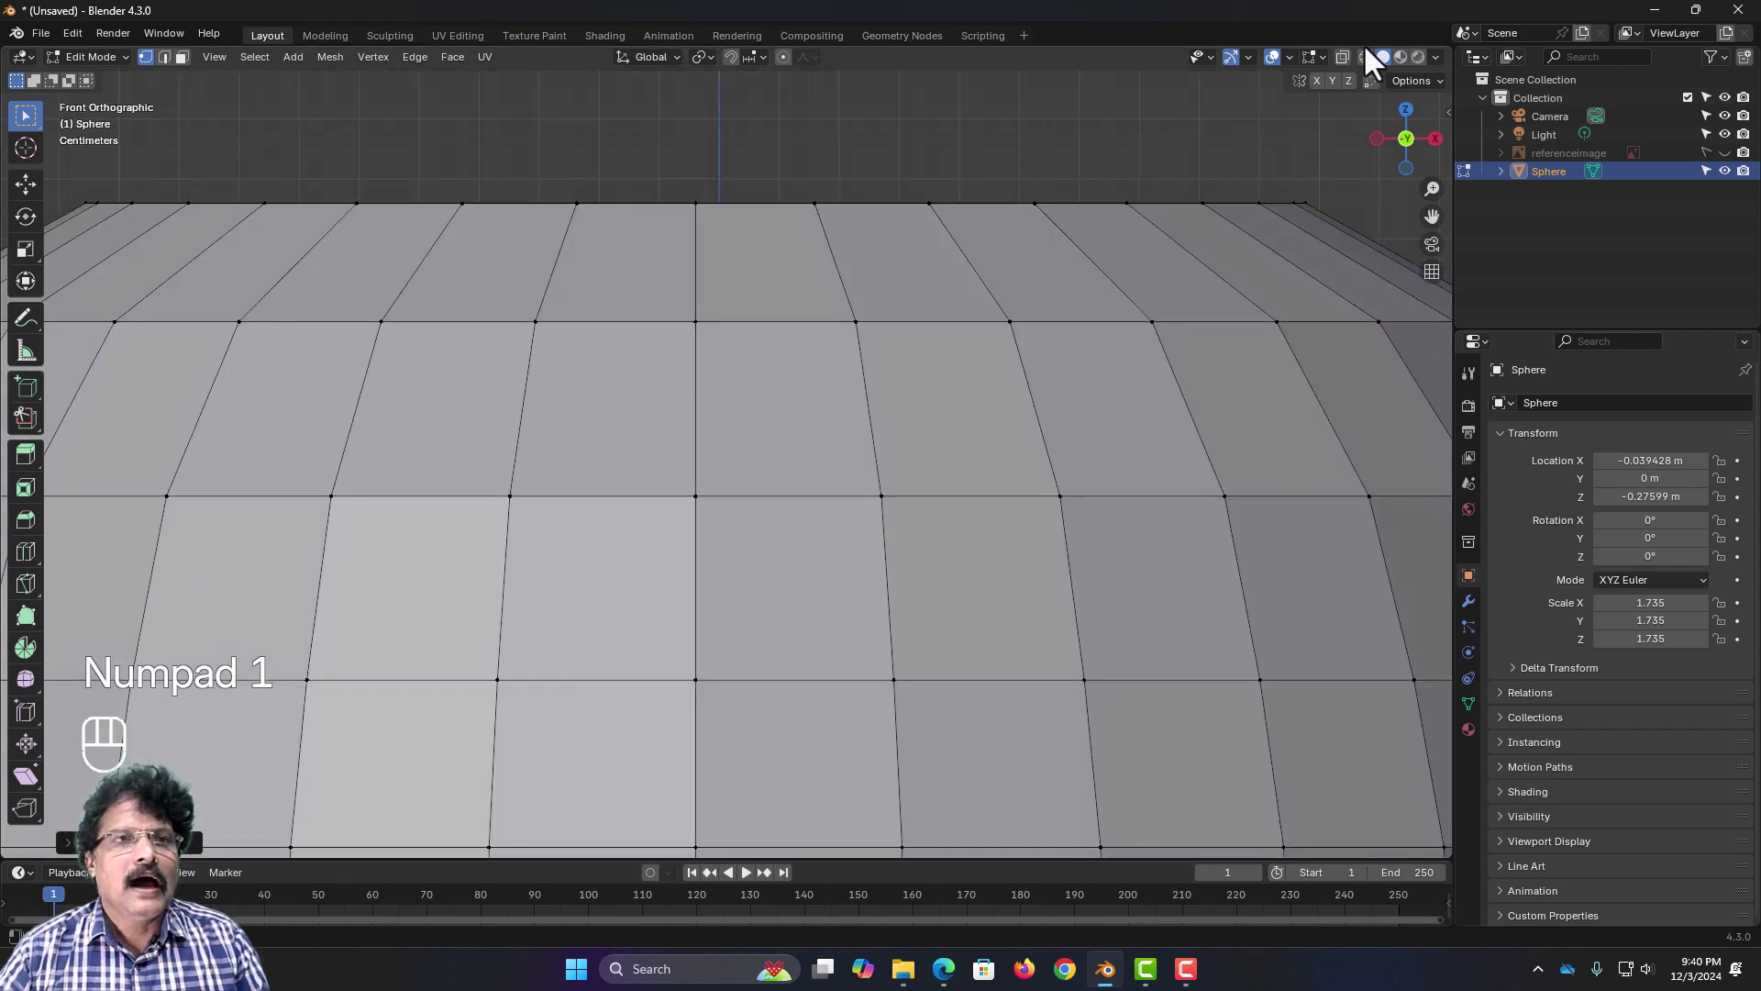
pyautogui.click(1366, 55)
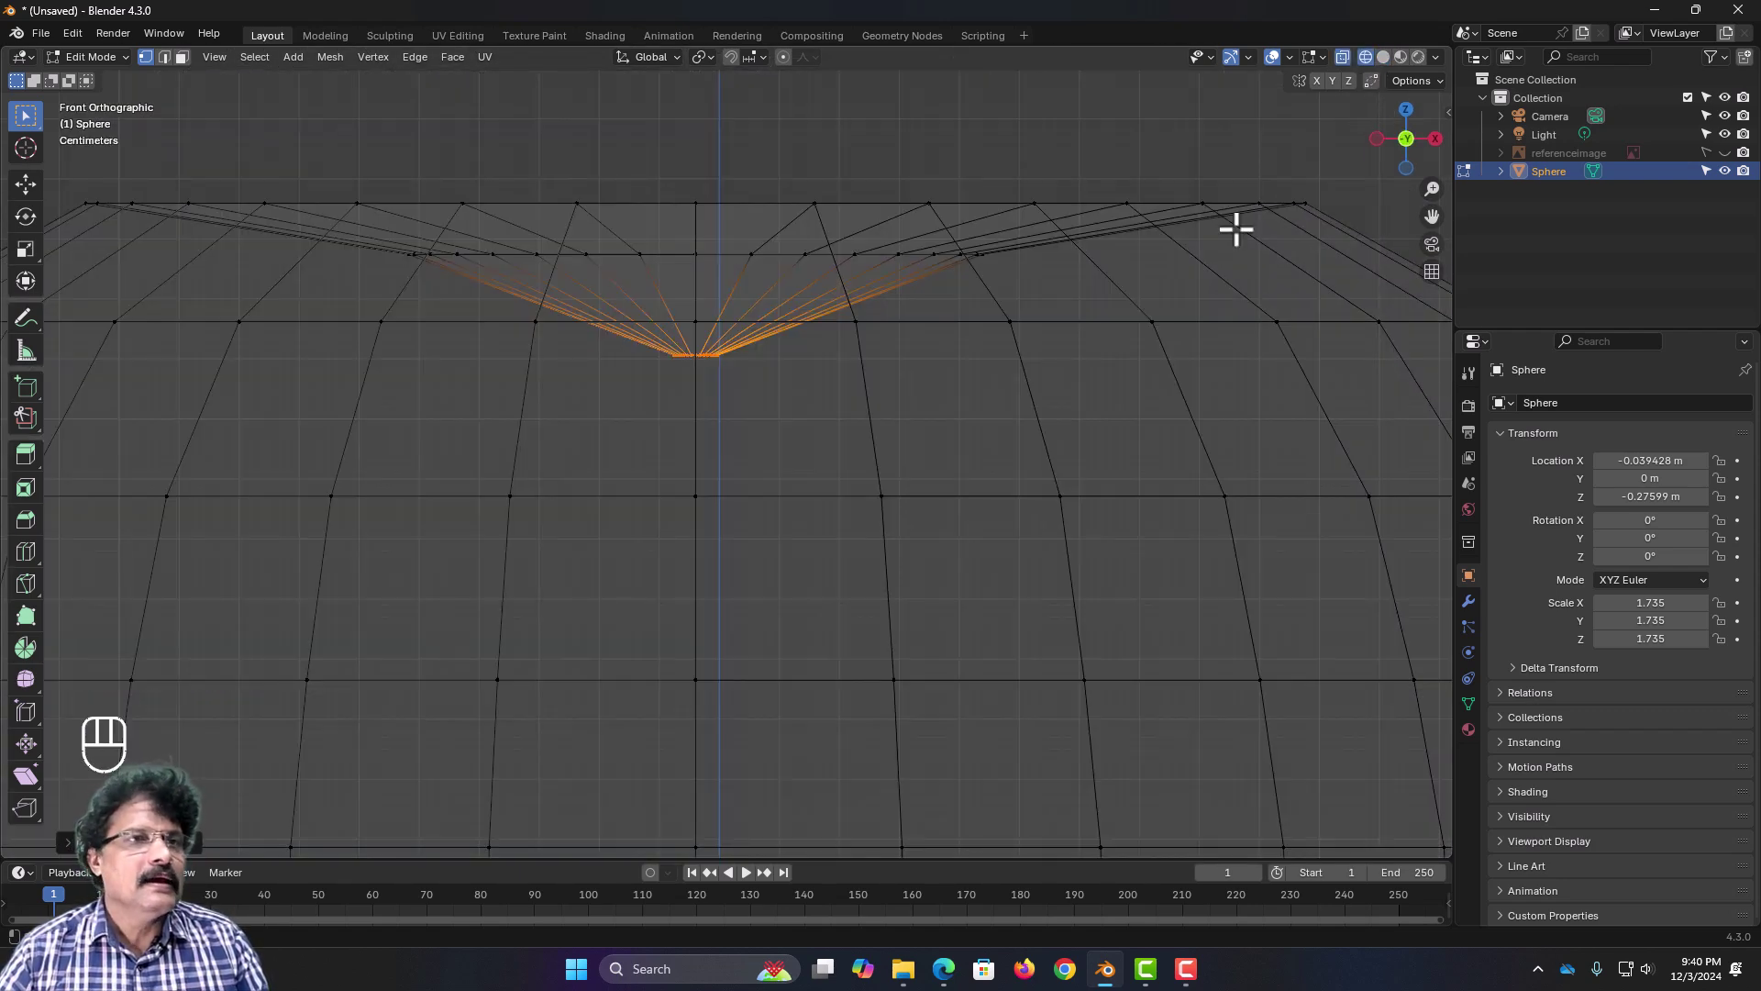
pyautogui.click(1724, 153)
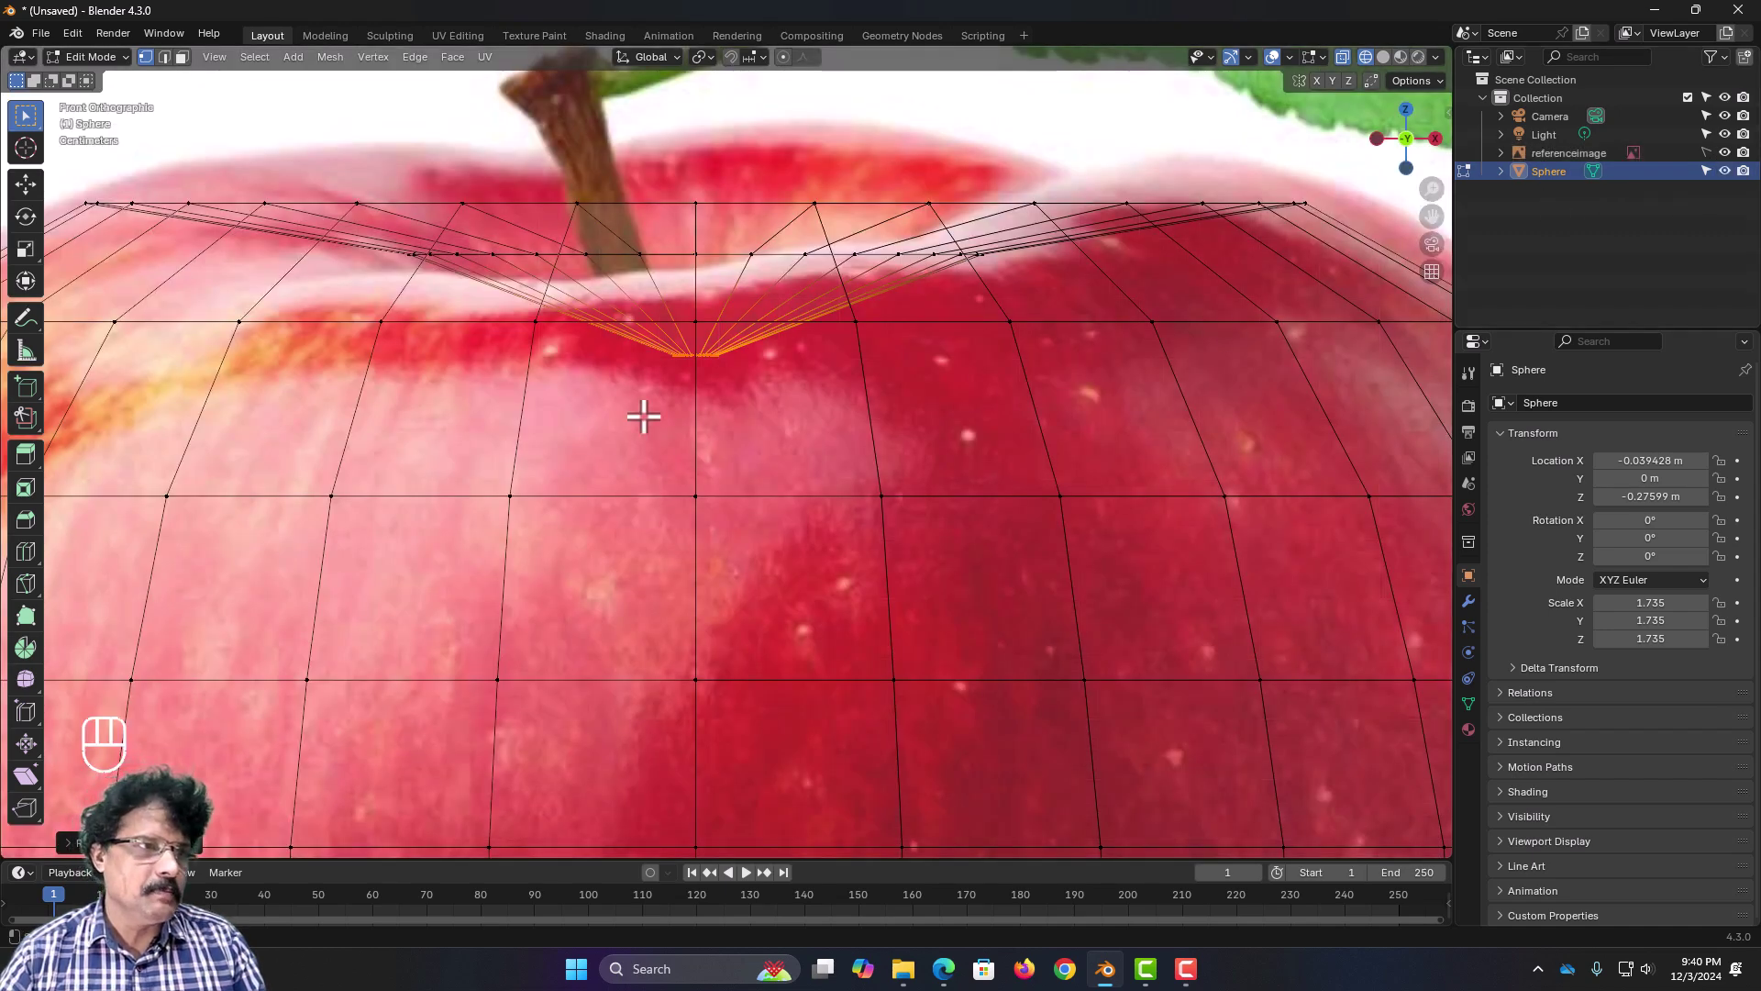
# Step: Enable proportional editing with Smooth falloff and move the dimple's bottom about 0.08 m along negative X toward the reference stem
pyautogui.scroll(-1, 642, 415)
pyautogui.press('g')
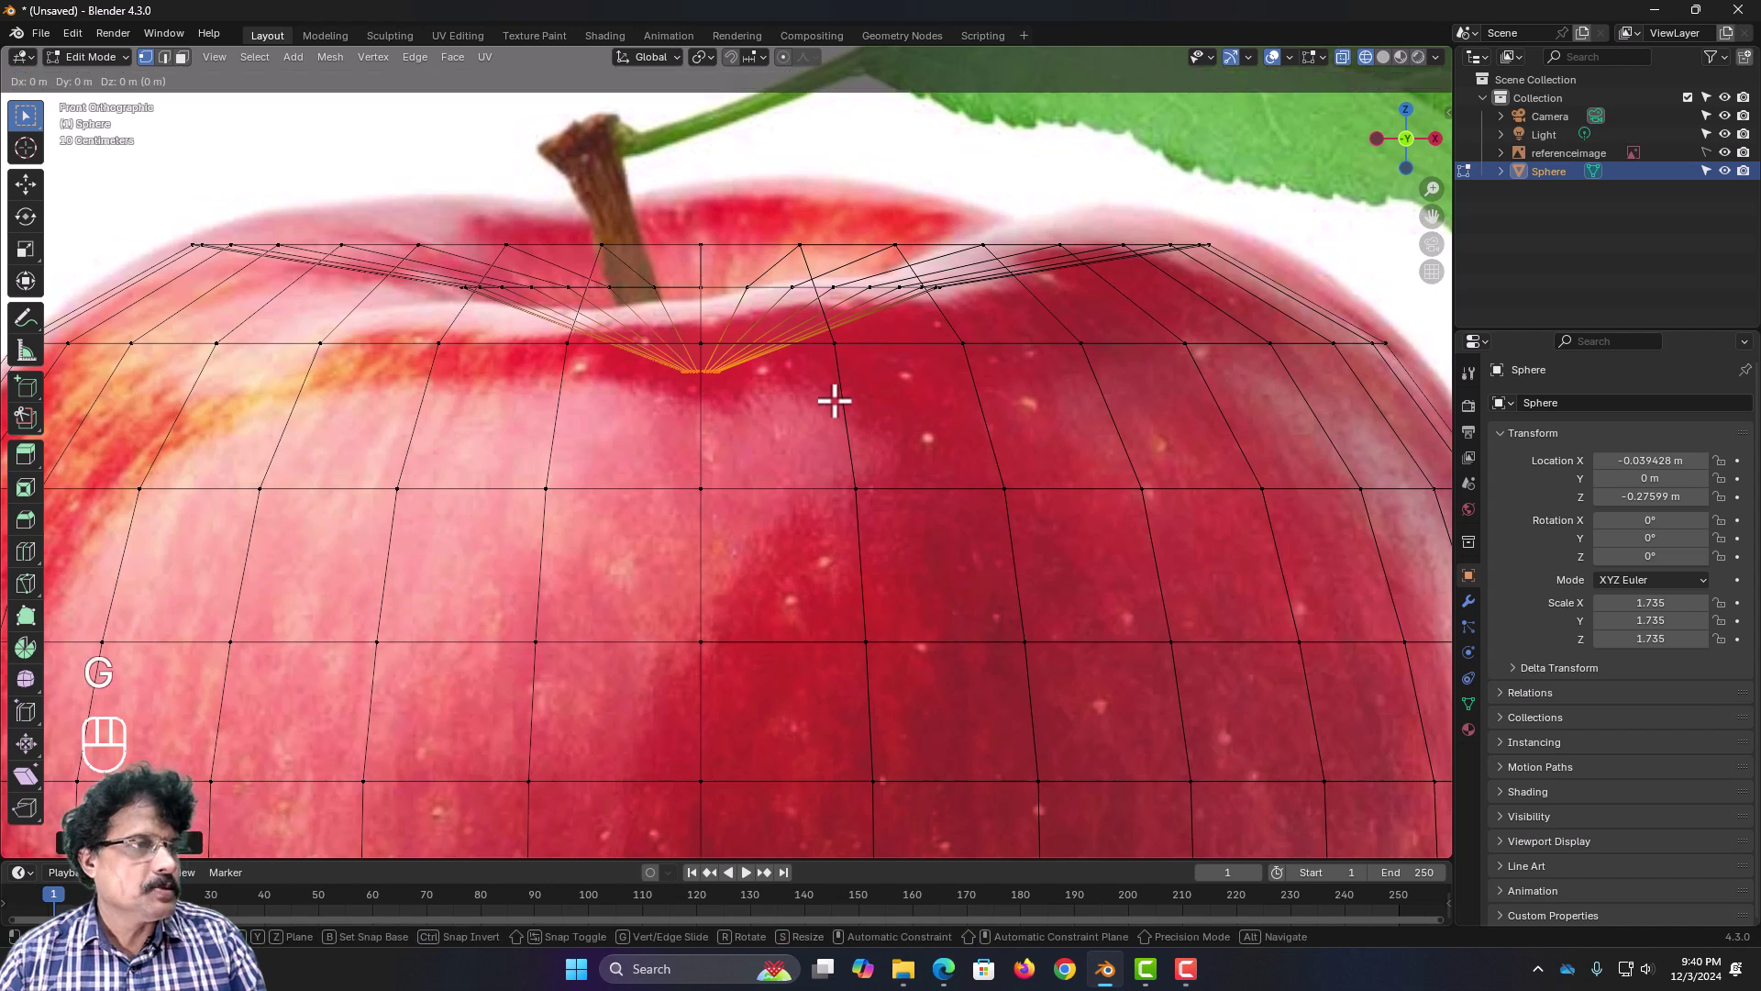
pyautogui.click(824, 400)
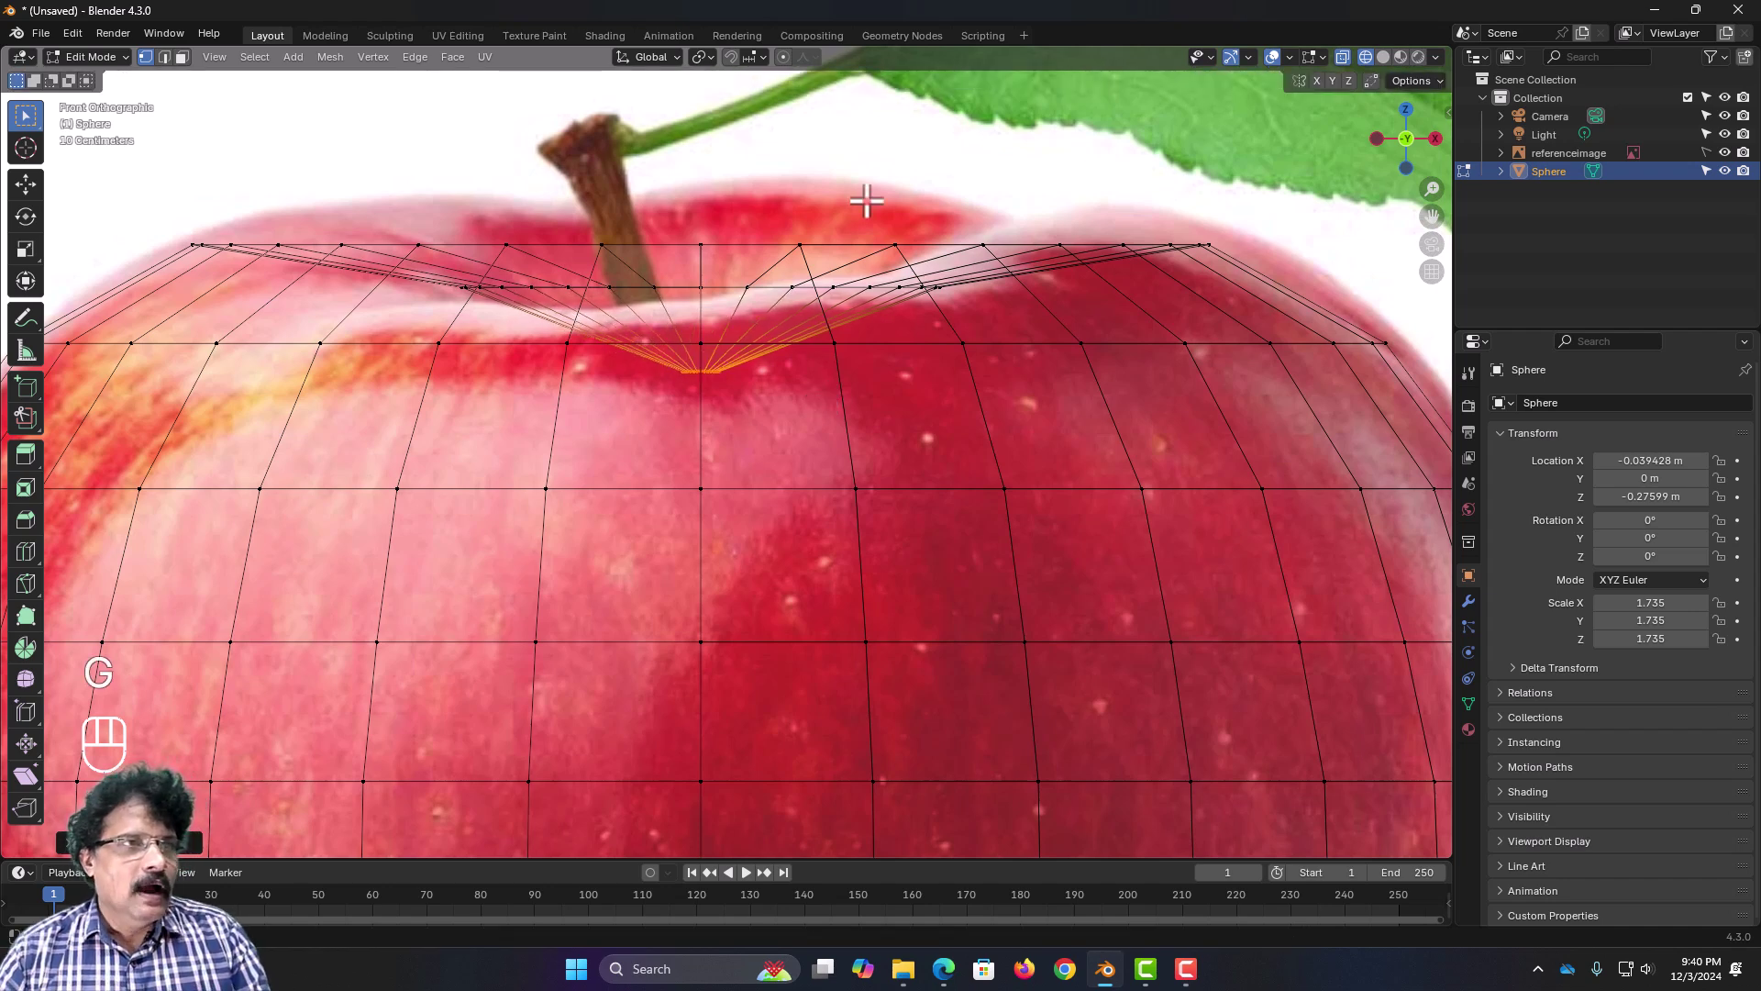
pyautogui.click(782, 57)
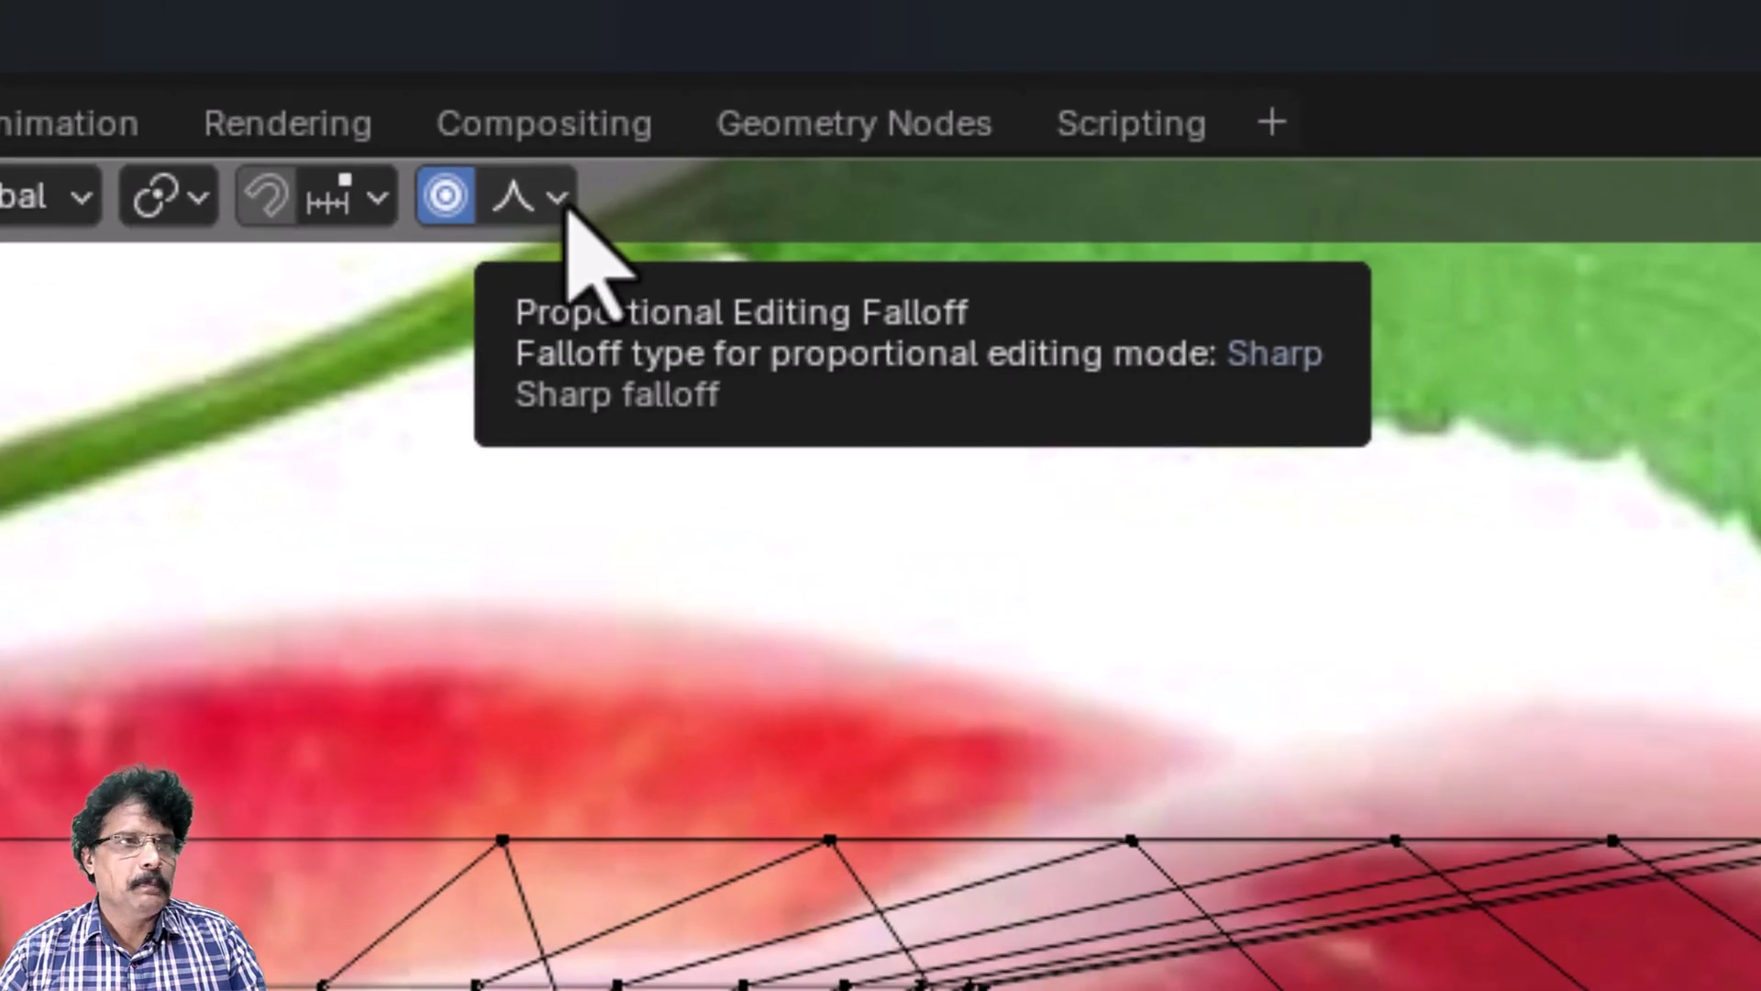
pyautogui.click(560, 200)
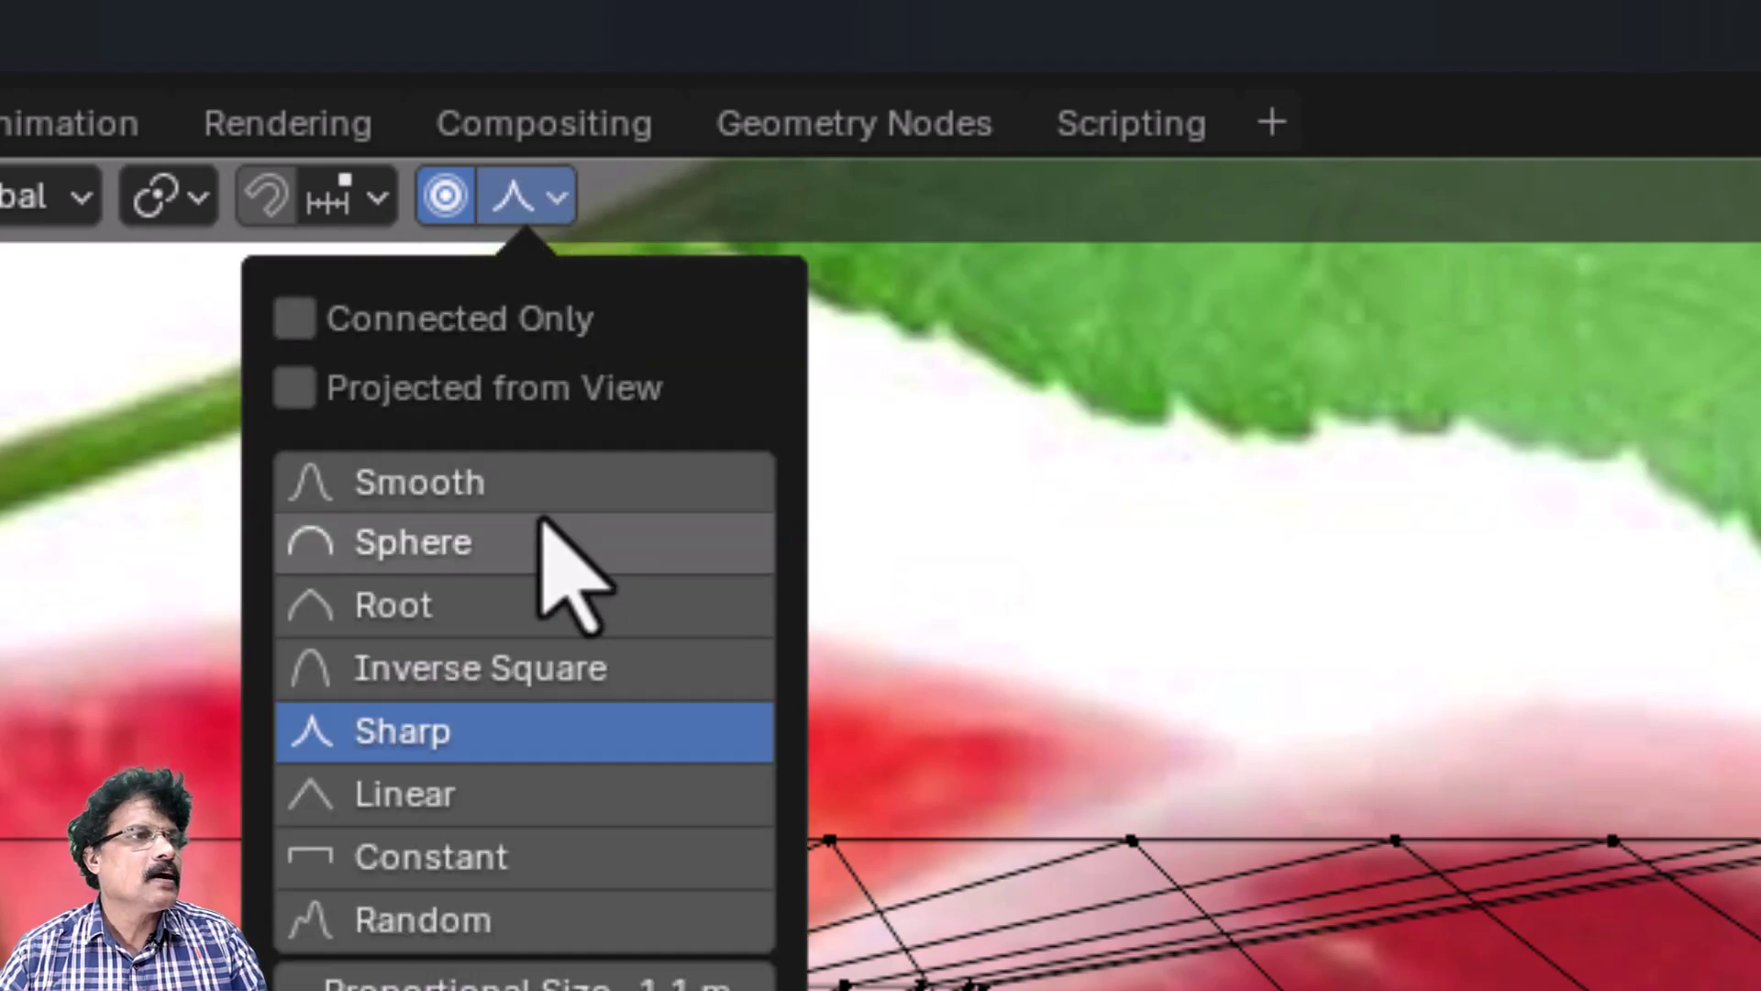
pyautogui.click(542, 486)
pyautogui.press('g')
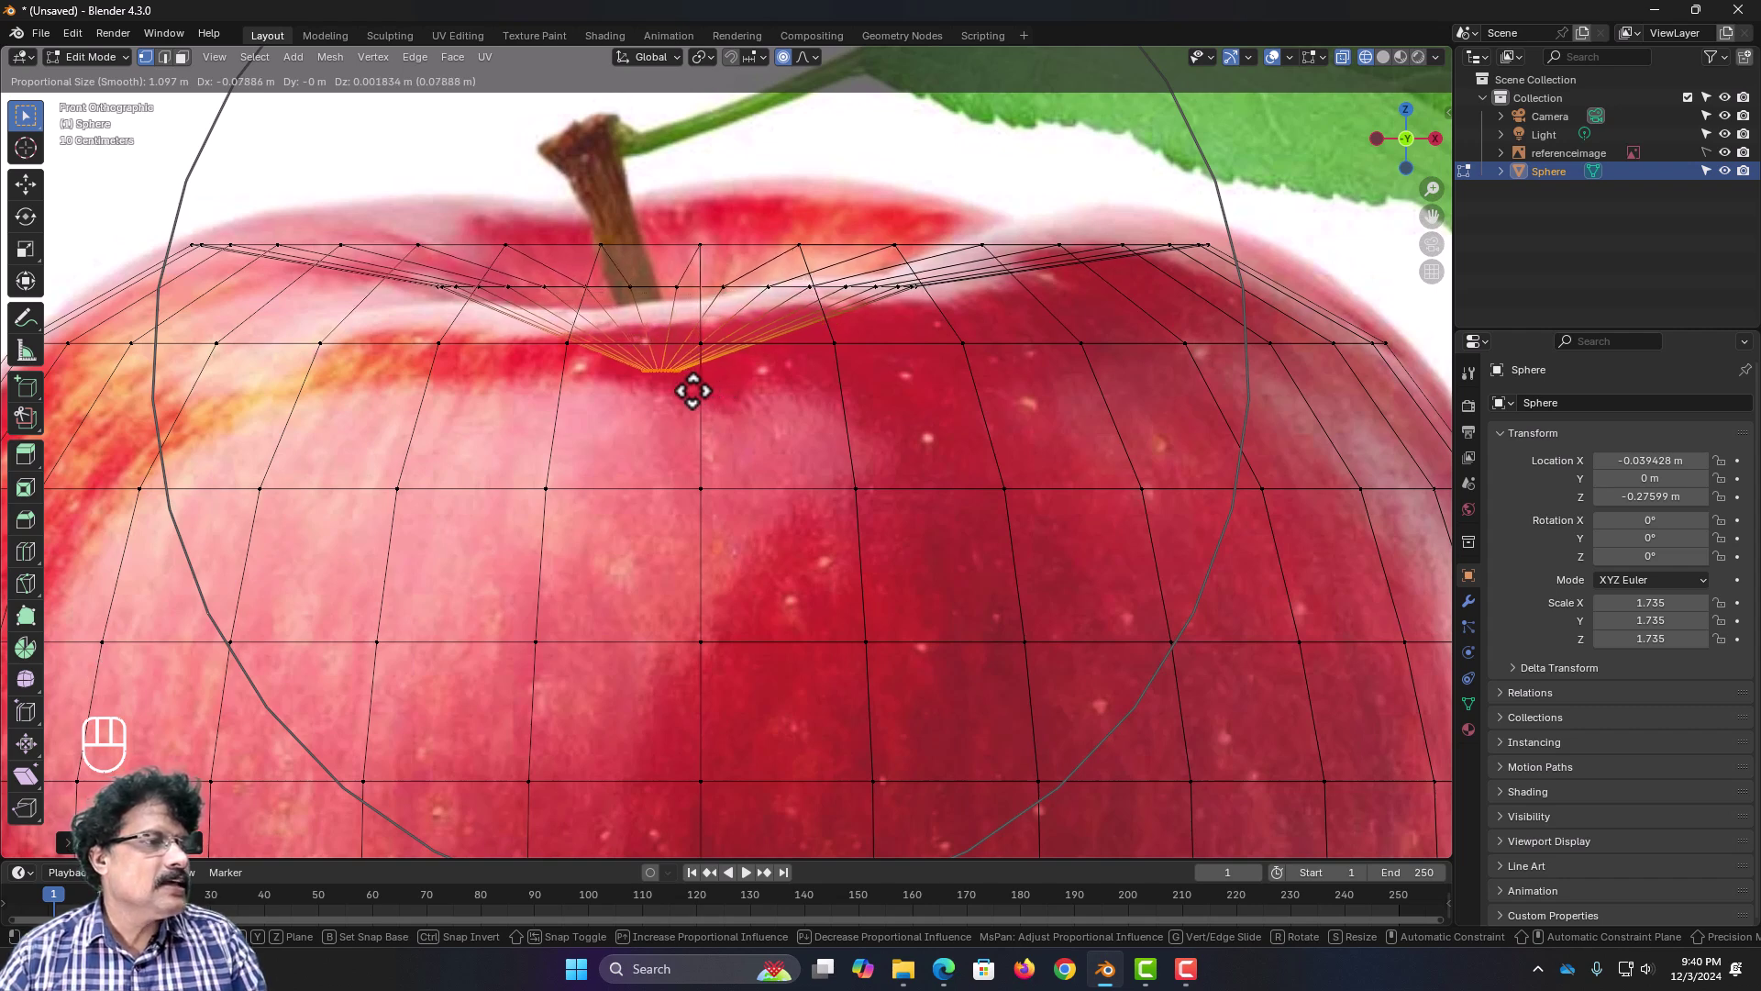
pyautogui.click(693, 387)
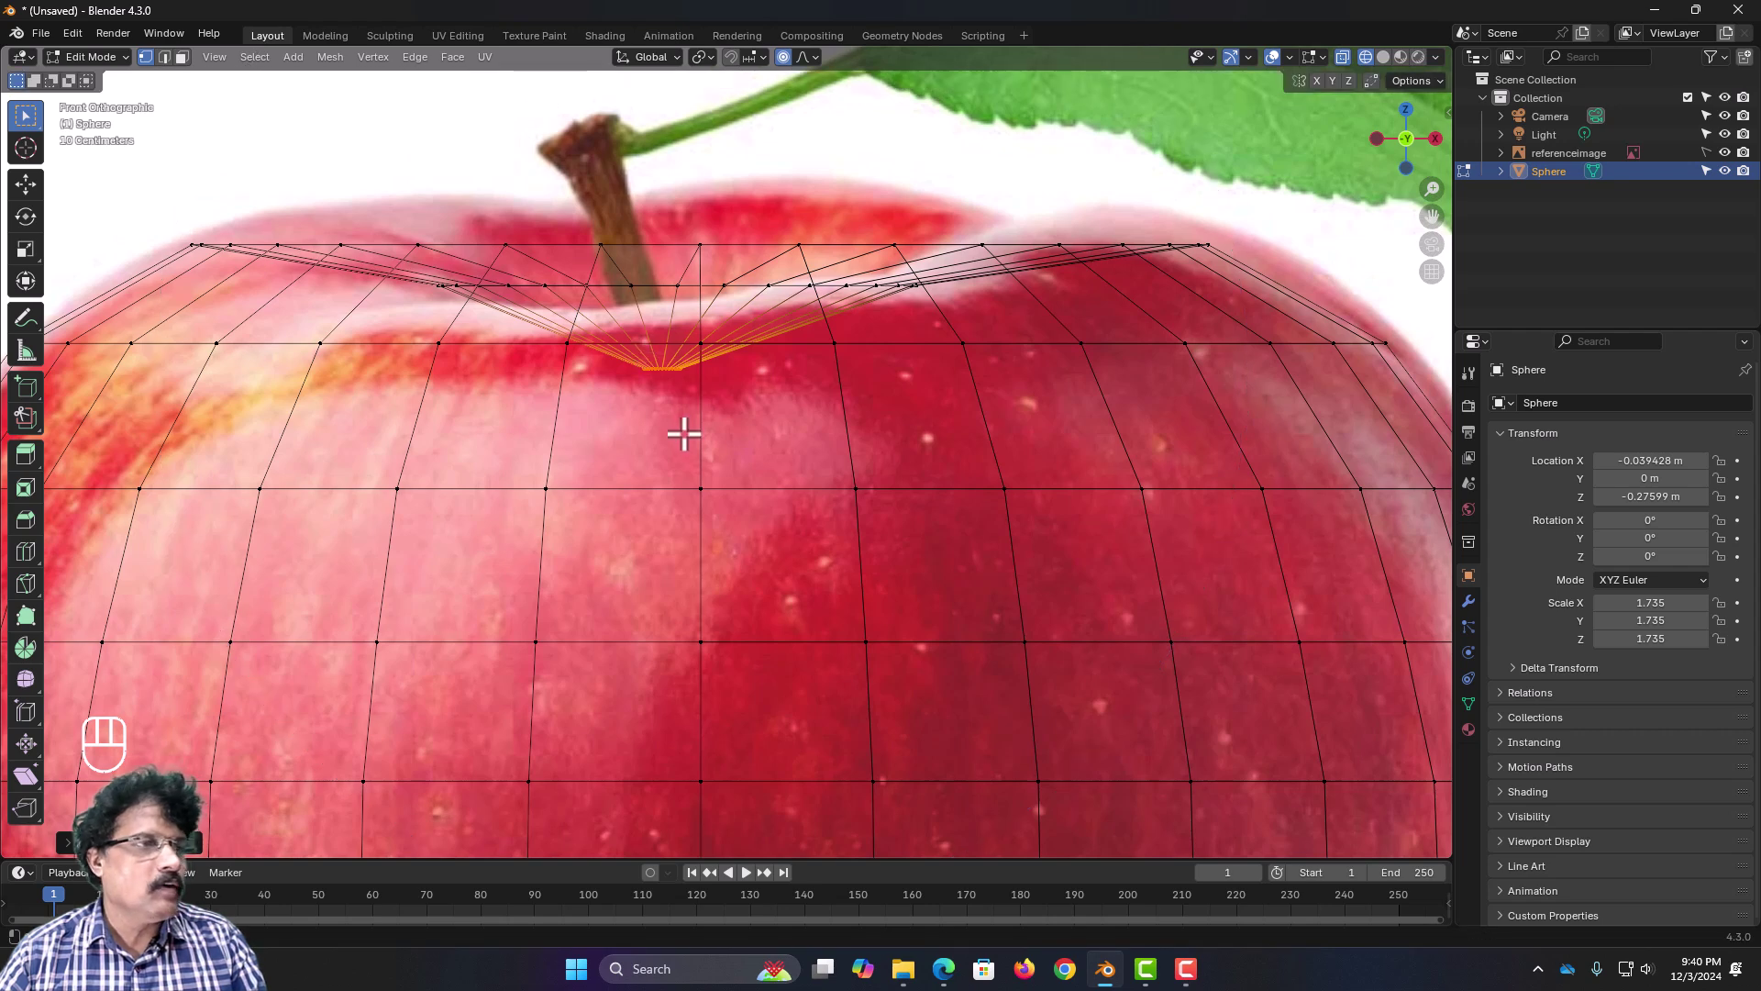
# Step: Rotate the dimple's bottom by about -1° with the proportional editing size reduced to about 0.47
pyautogui.press('r')
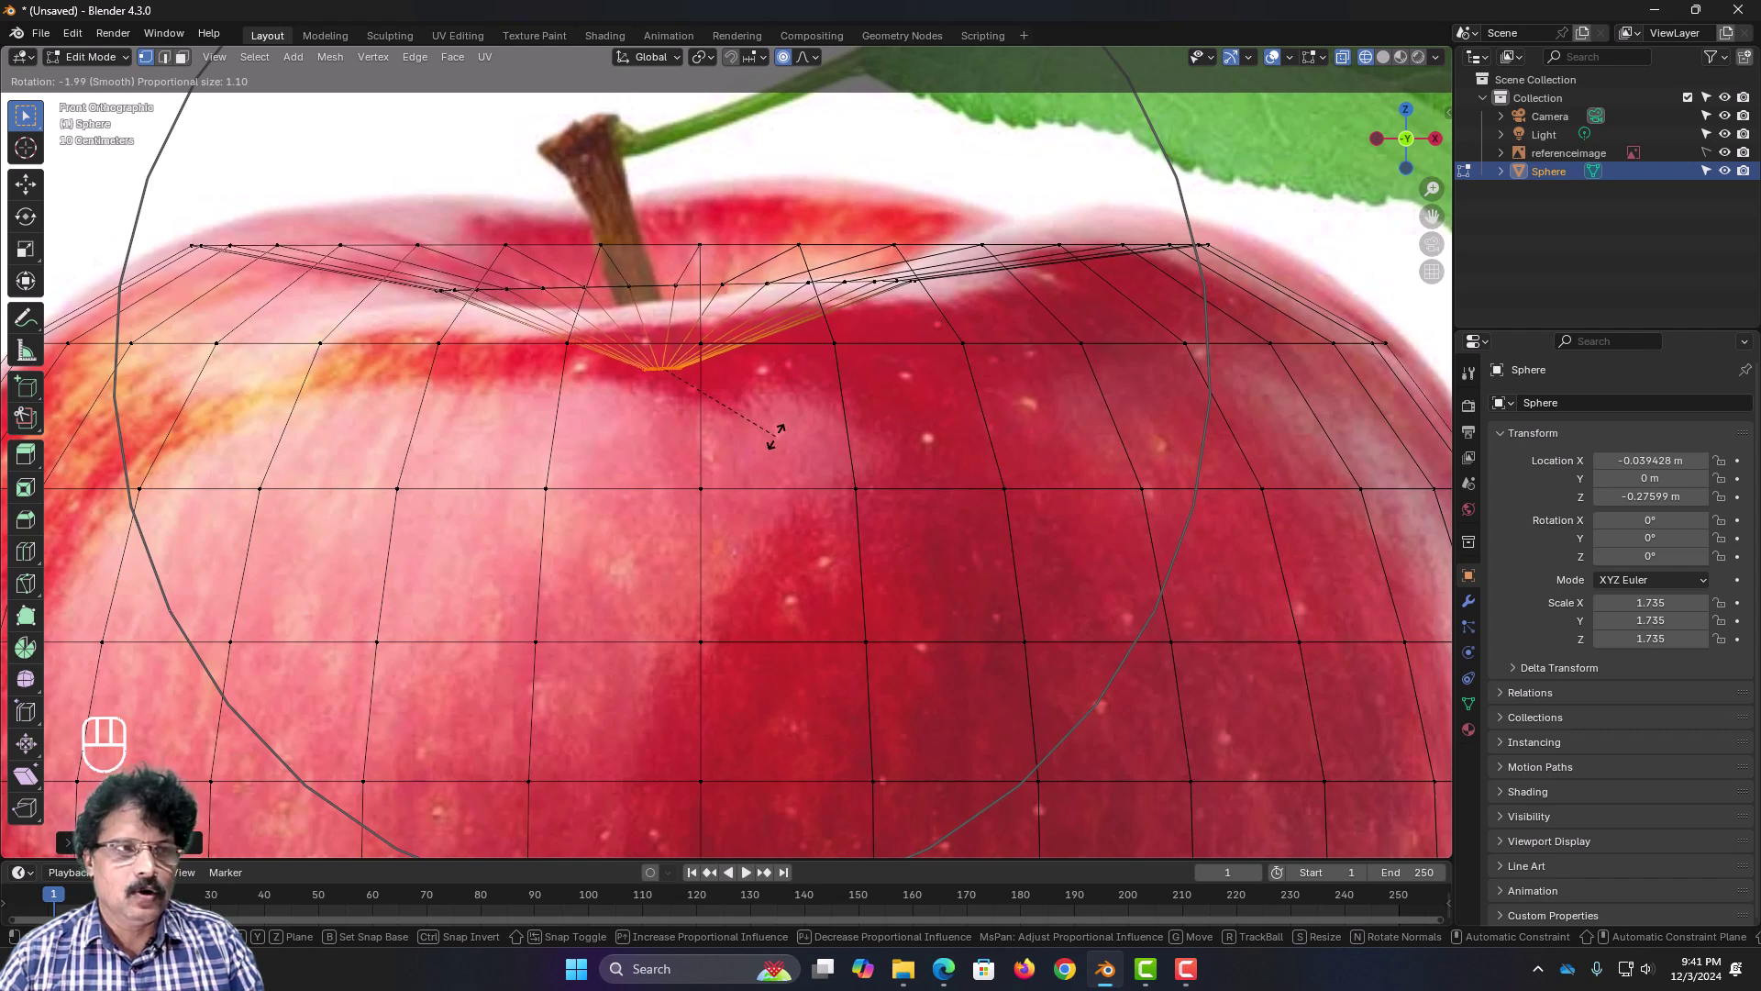
pyautogui.scroll(7, 779, 436)
pyautogui.scroll(2, 773, 436)
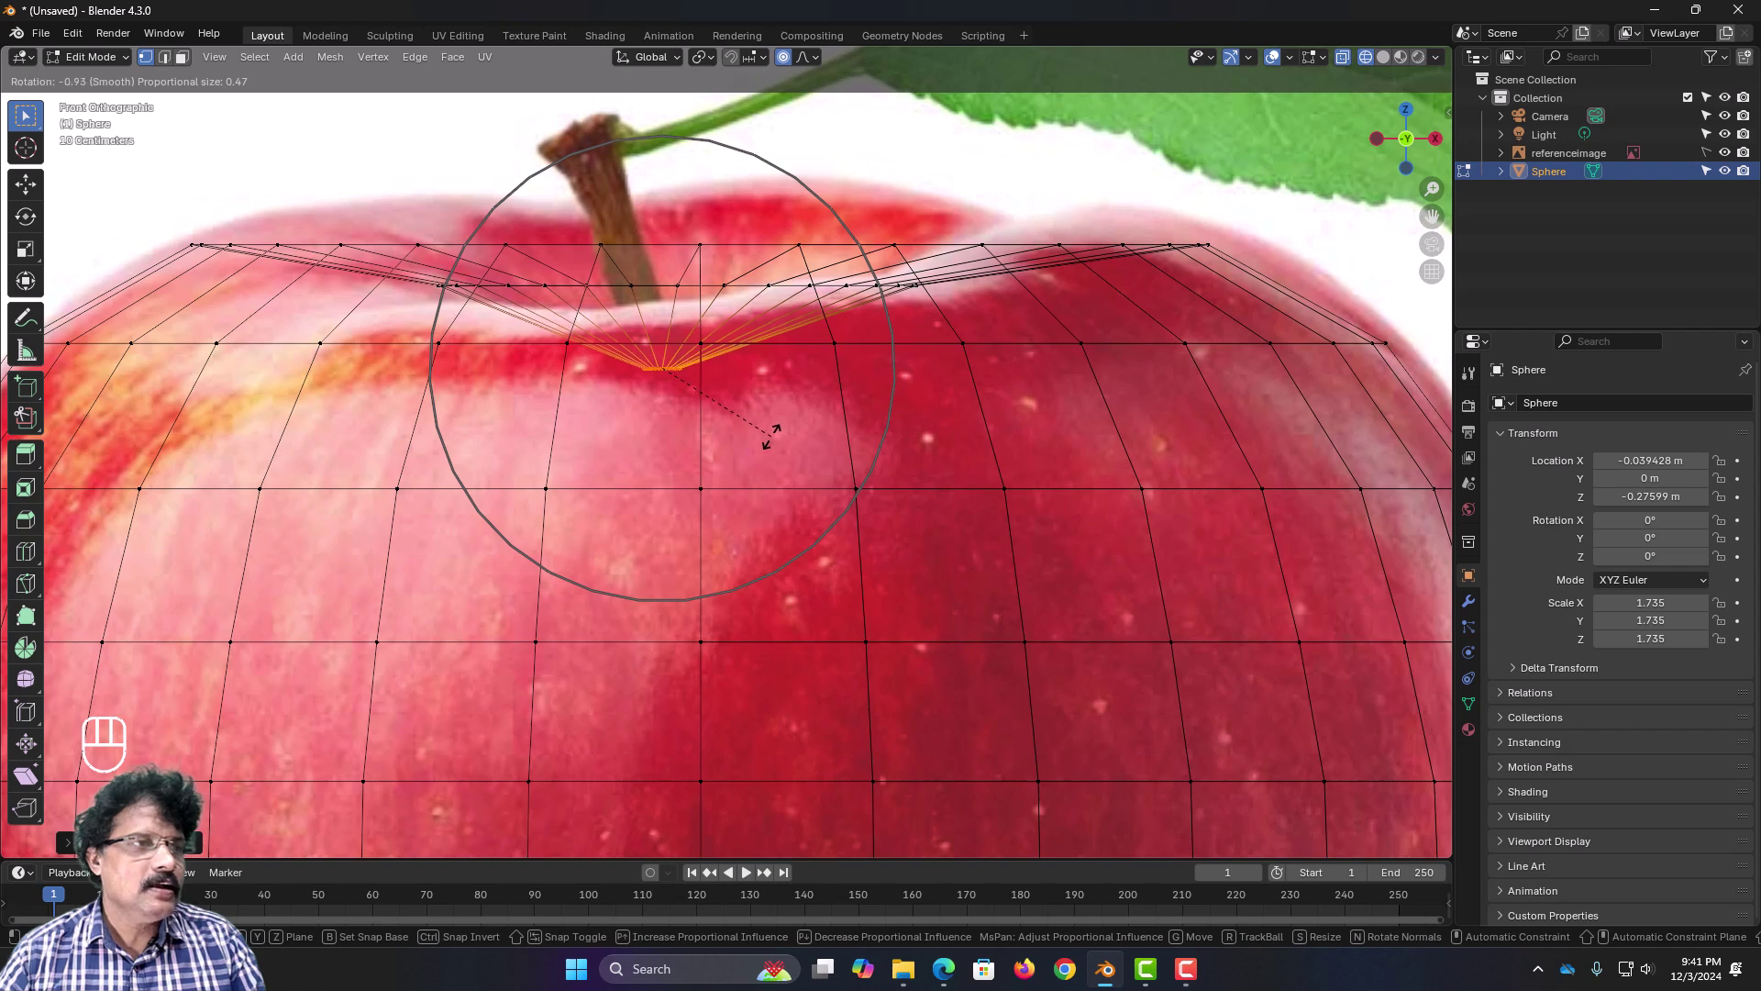
pyautogui.click(772, 436)
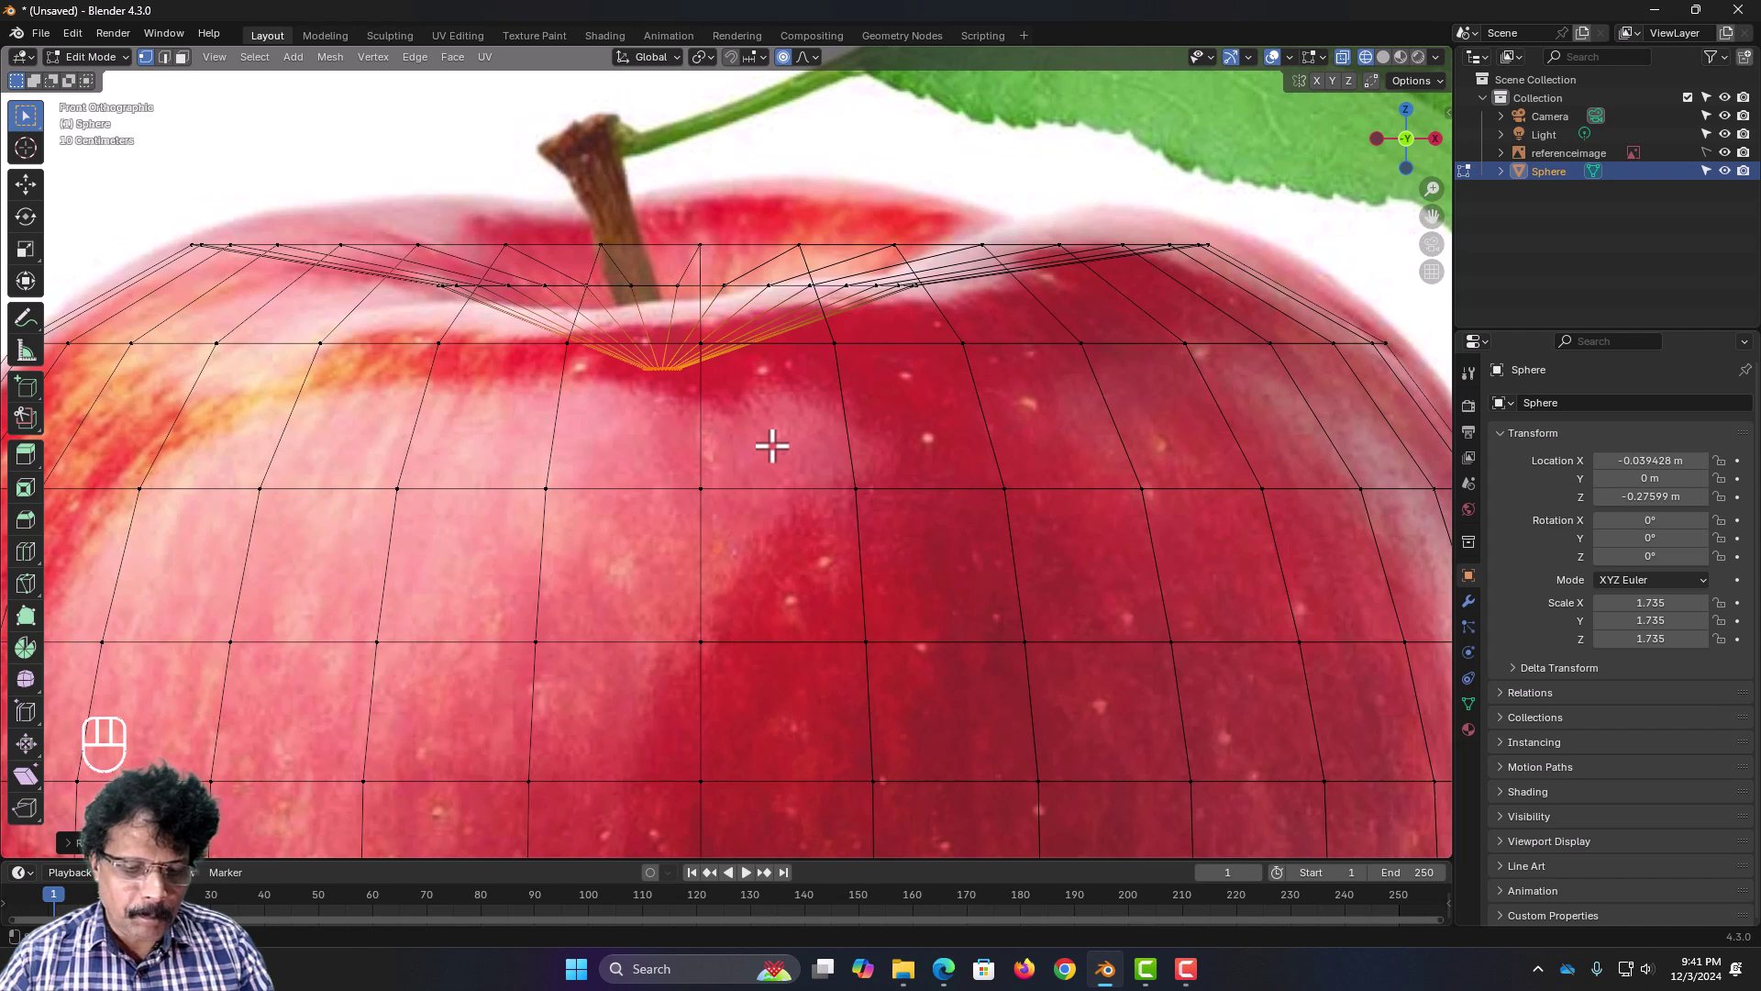
# Step: Extrude the dimple's bottom up to the visible base of the reference stem, and shift and tilt its end to match the stem
pyautogui.press('e')
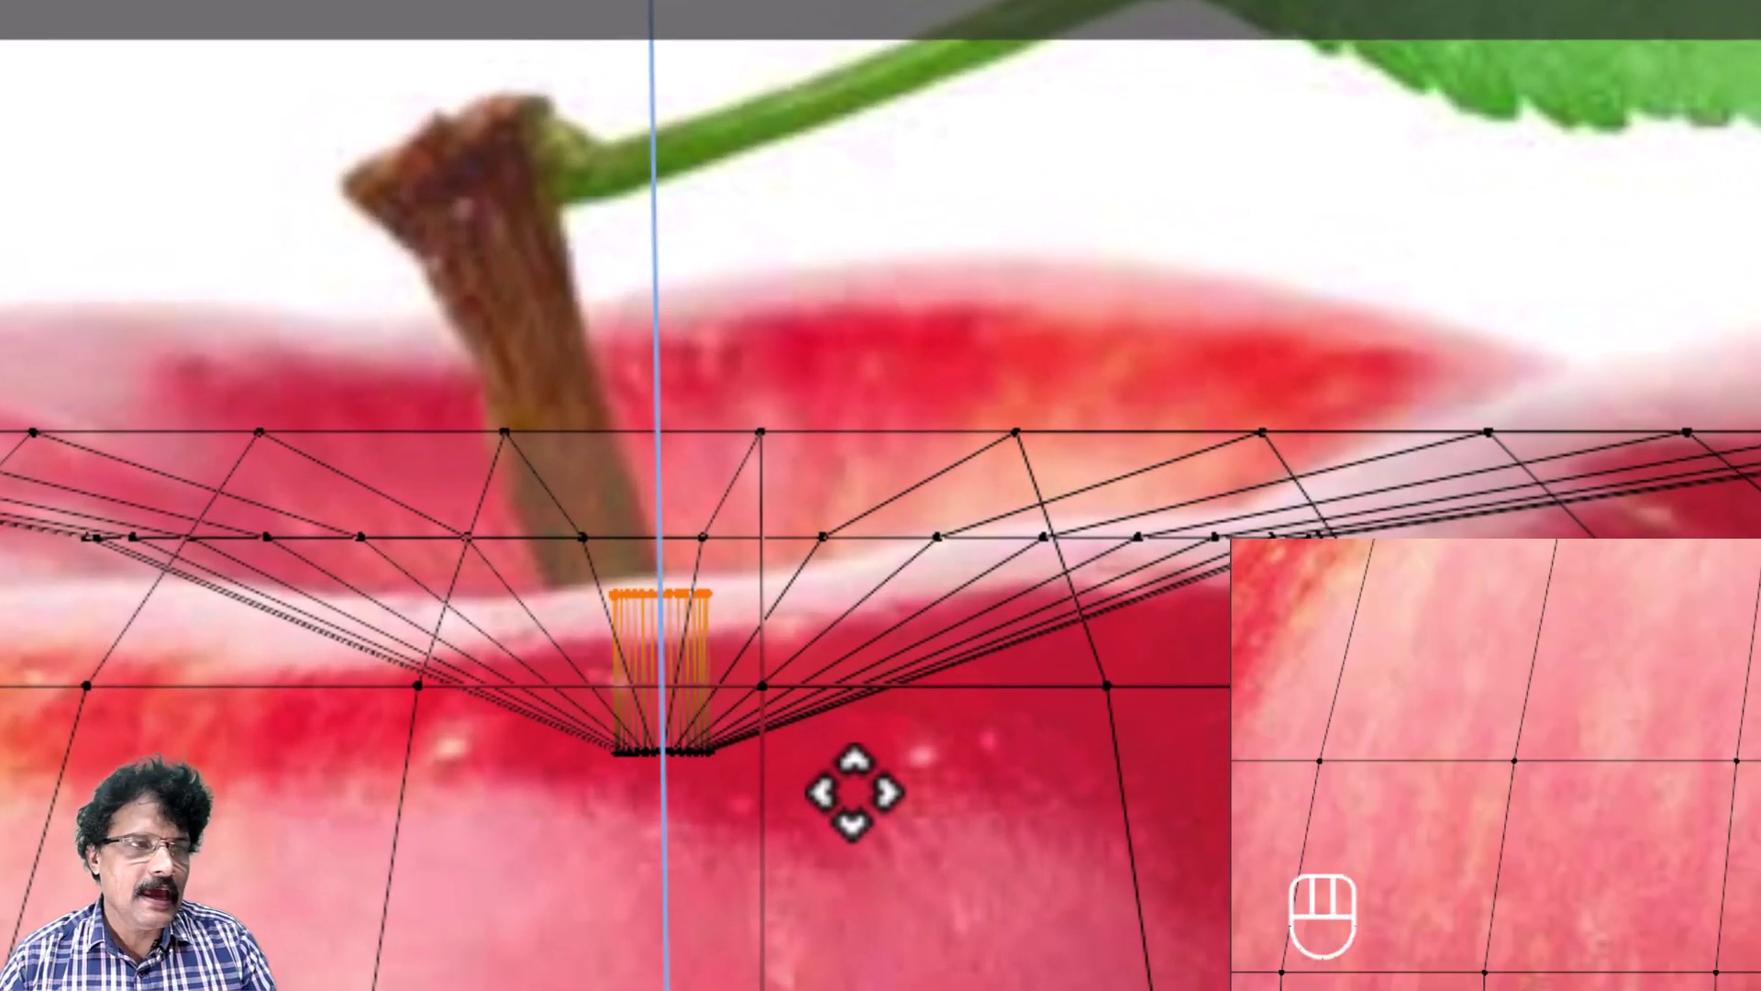
pyautogui.click(858, 787)
pyautogui.press('g')
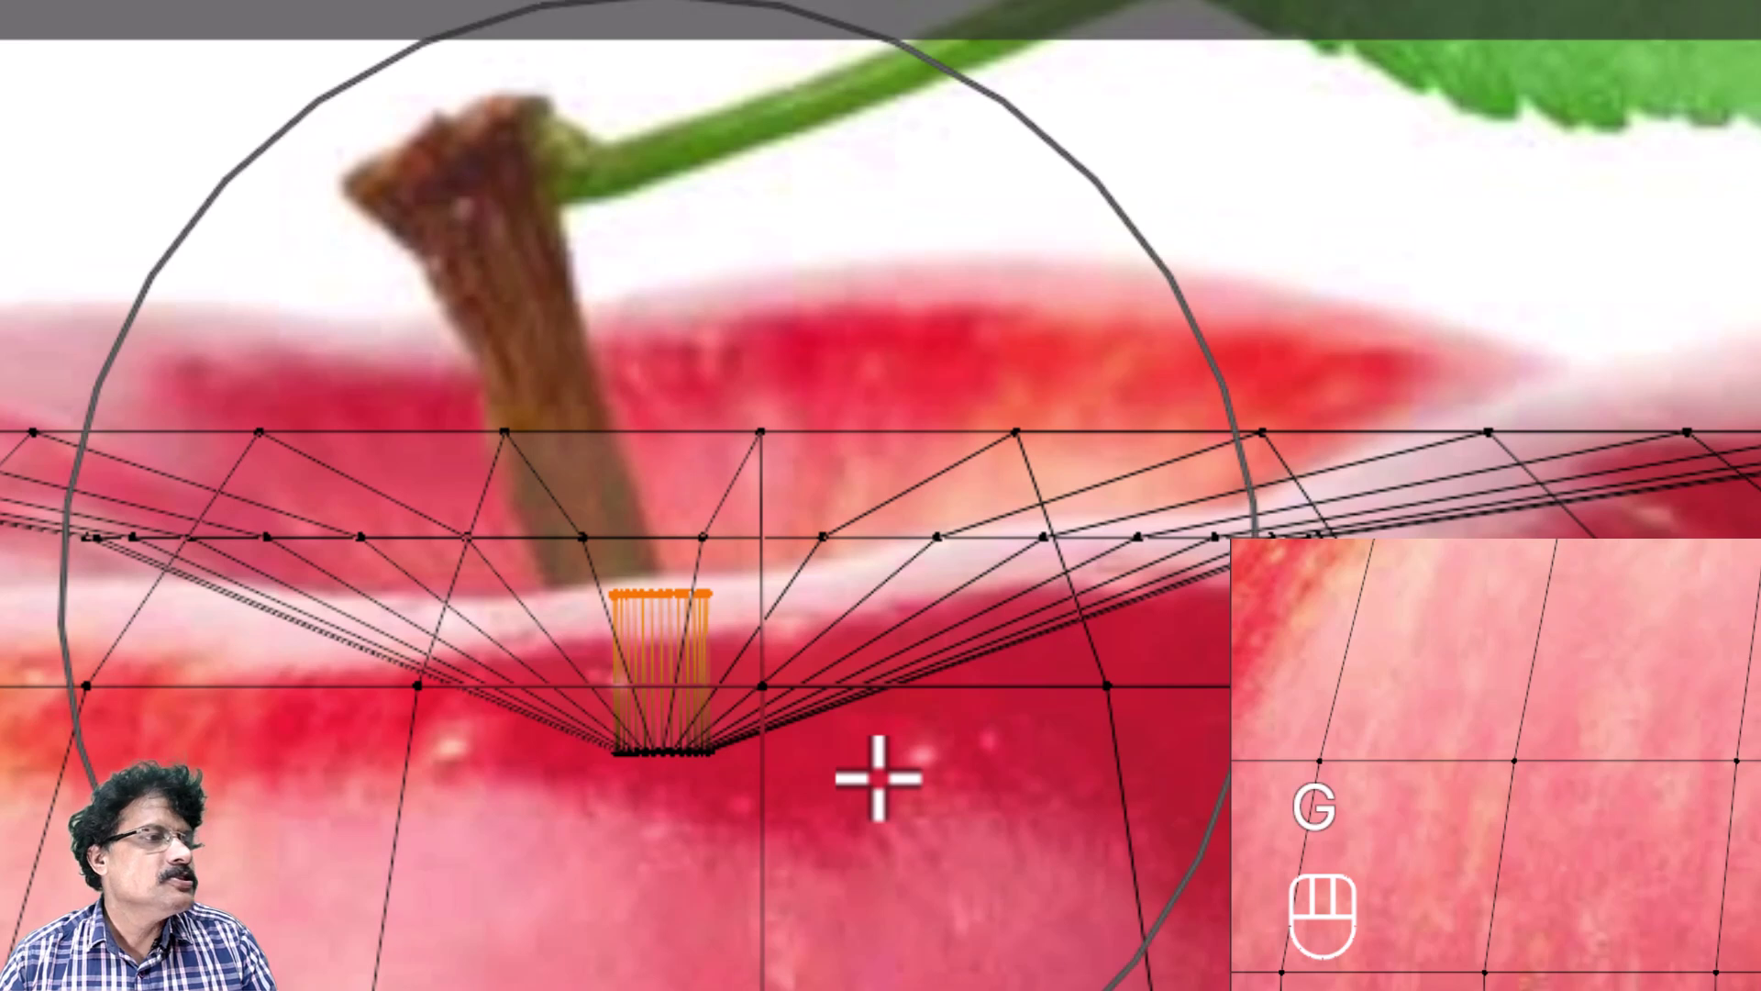
pyautogui.scroll(6, 871, 773)
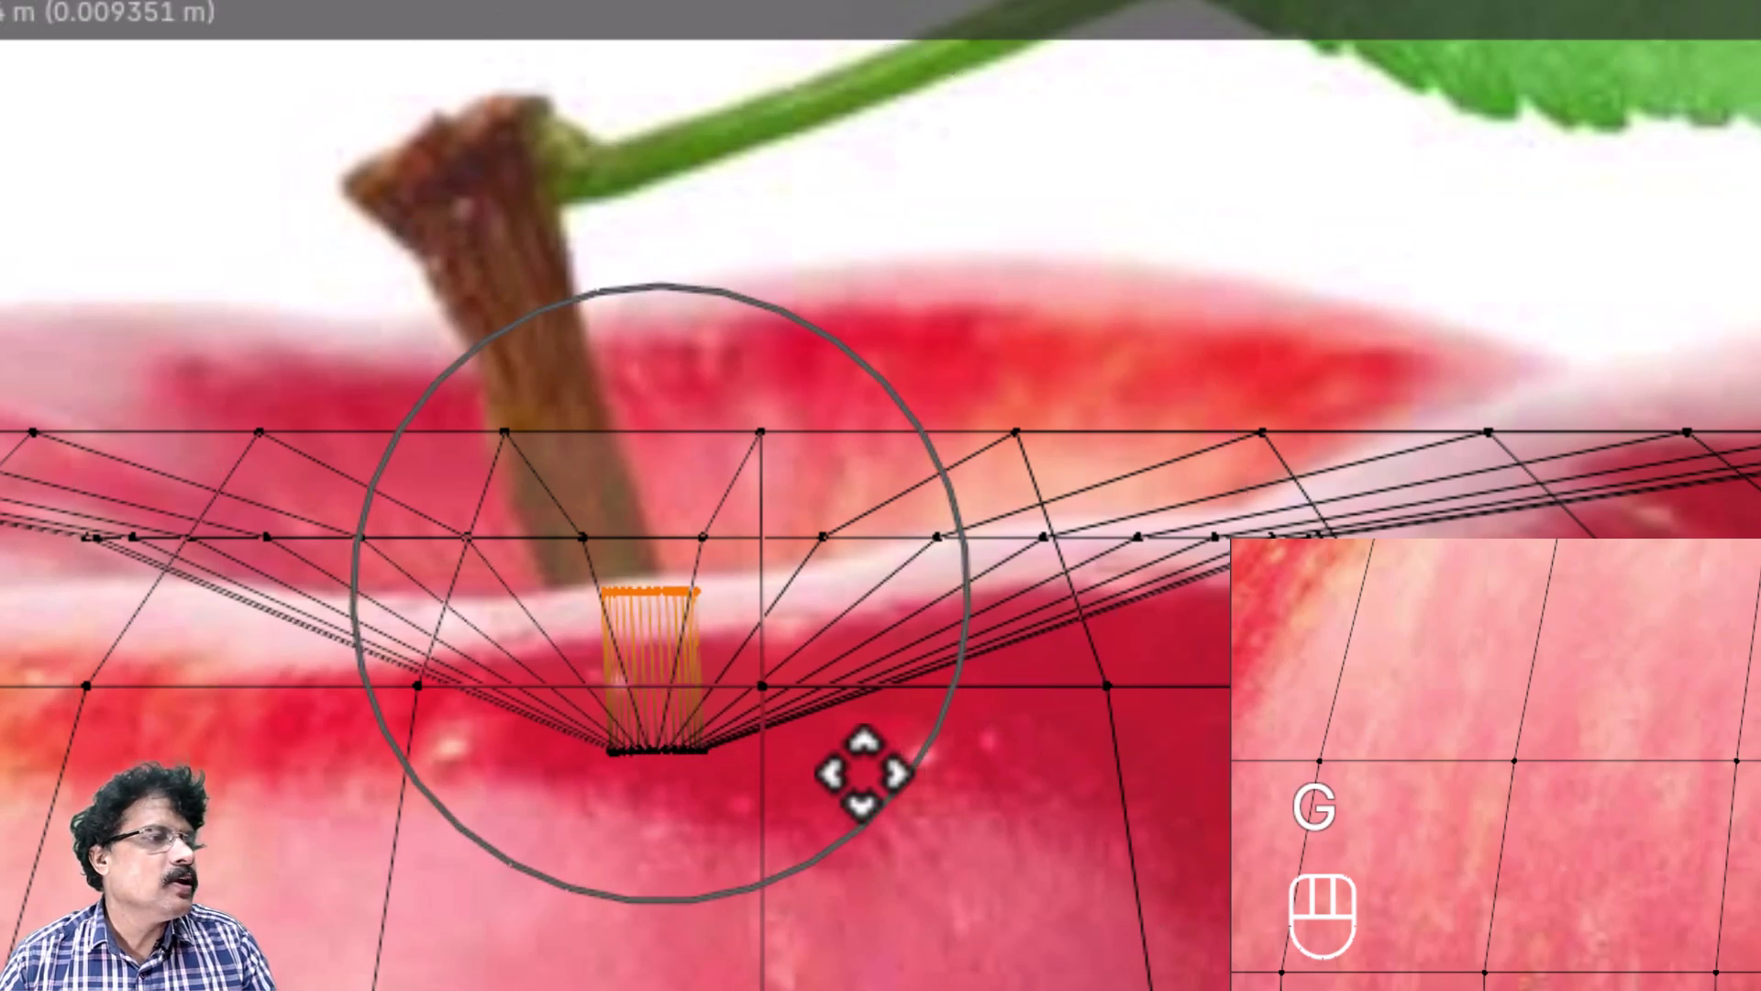
pyautogui.scroll(3, 858, 772)
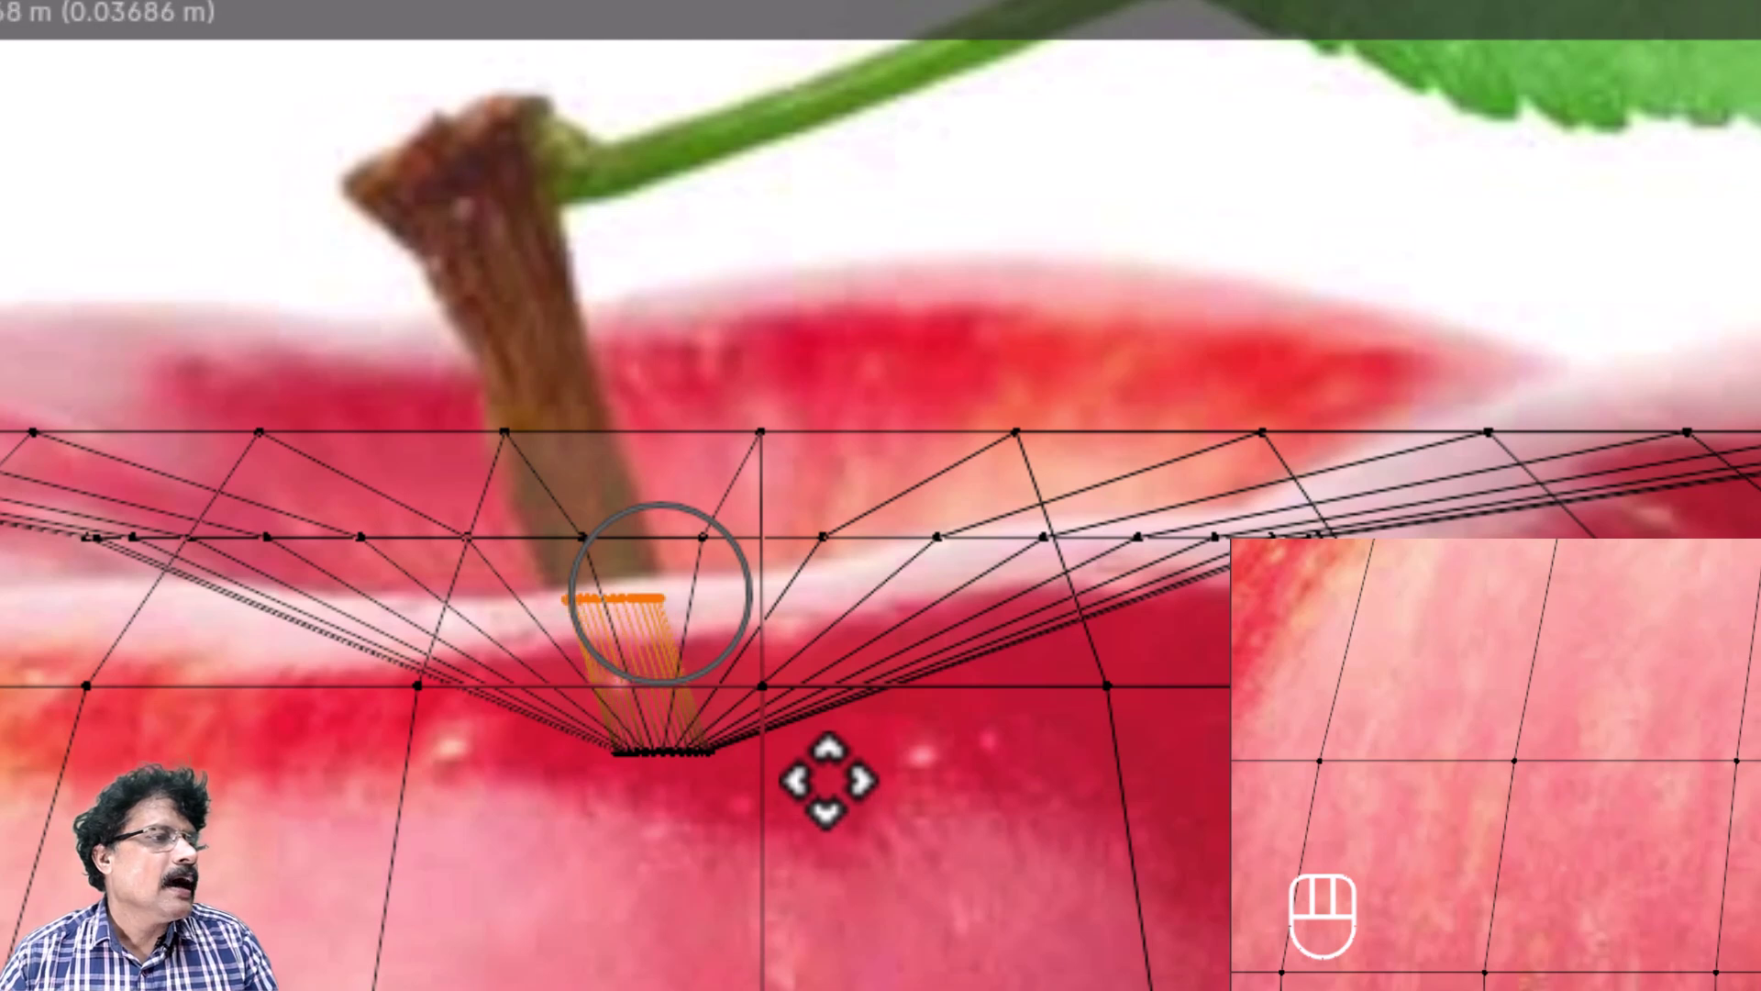
pyautogui.click(830, 776)
pyautogui.press('r')
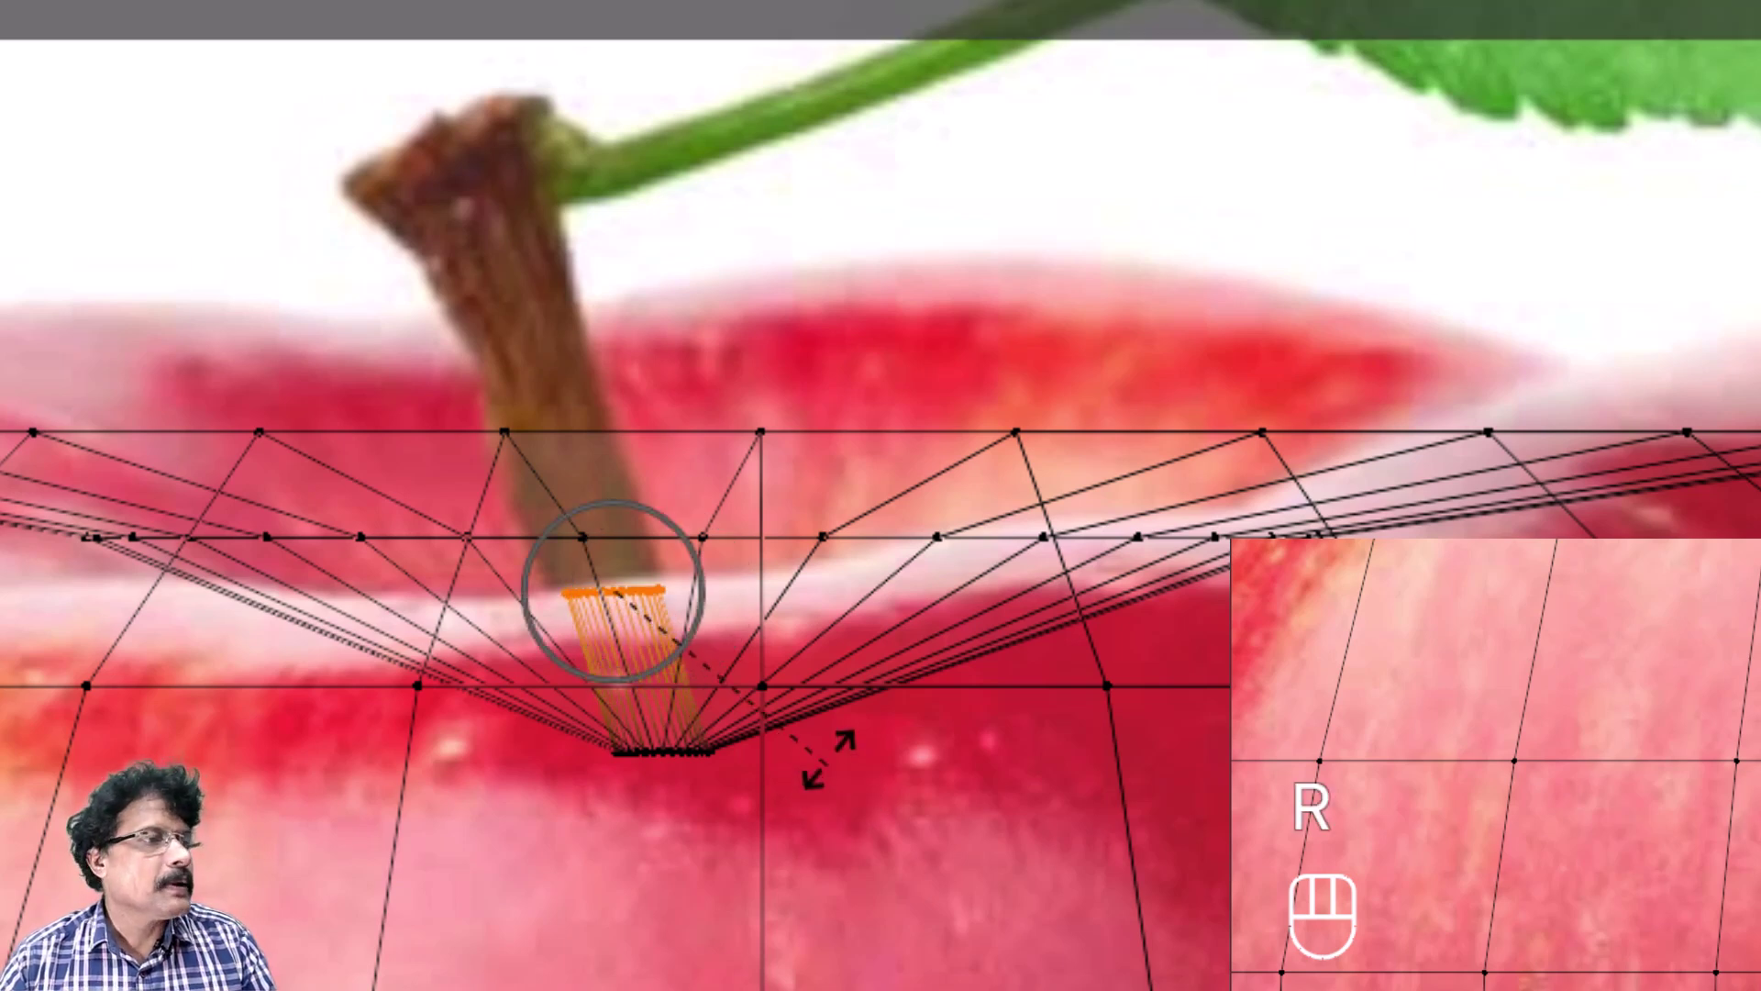
pyautogui.click(850, 707)
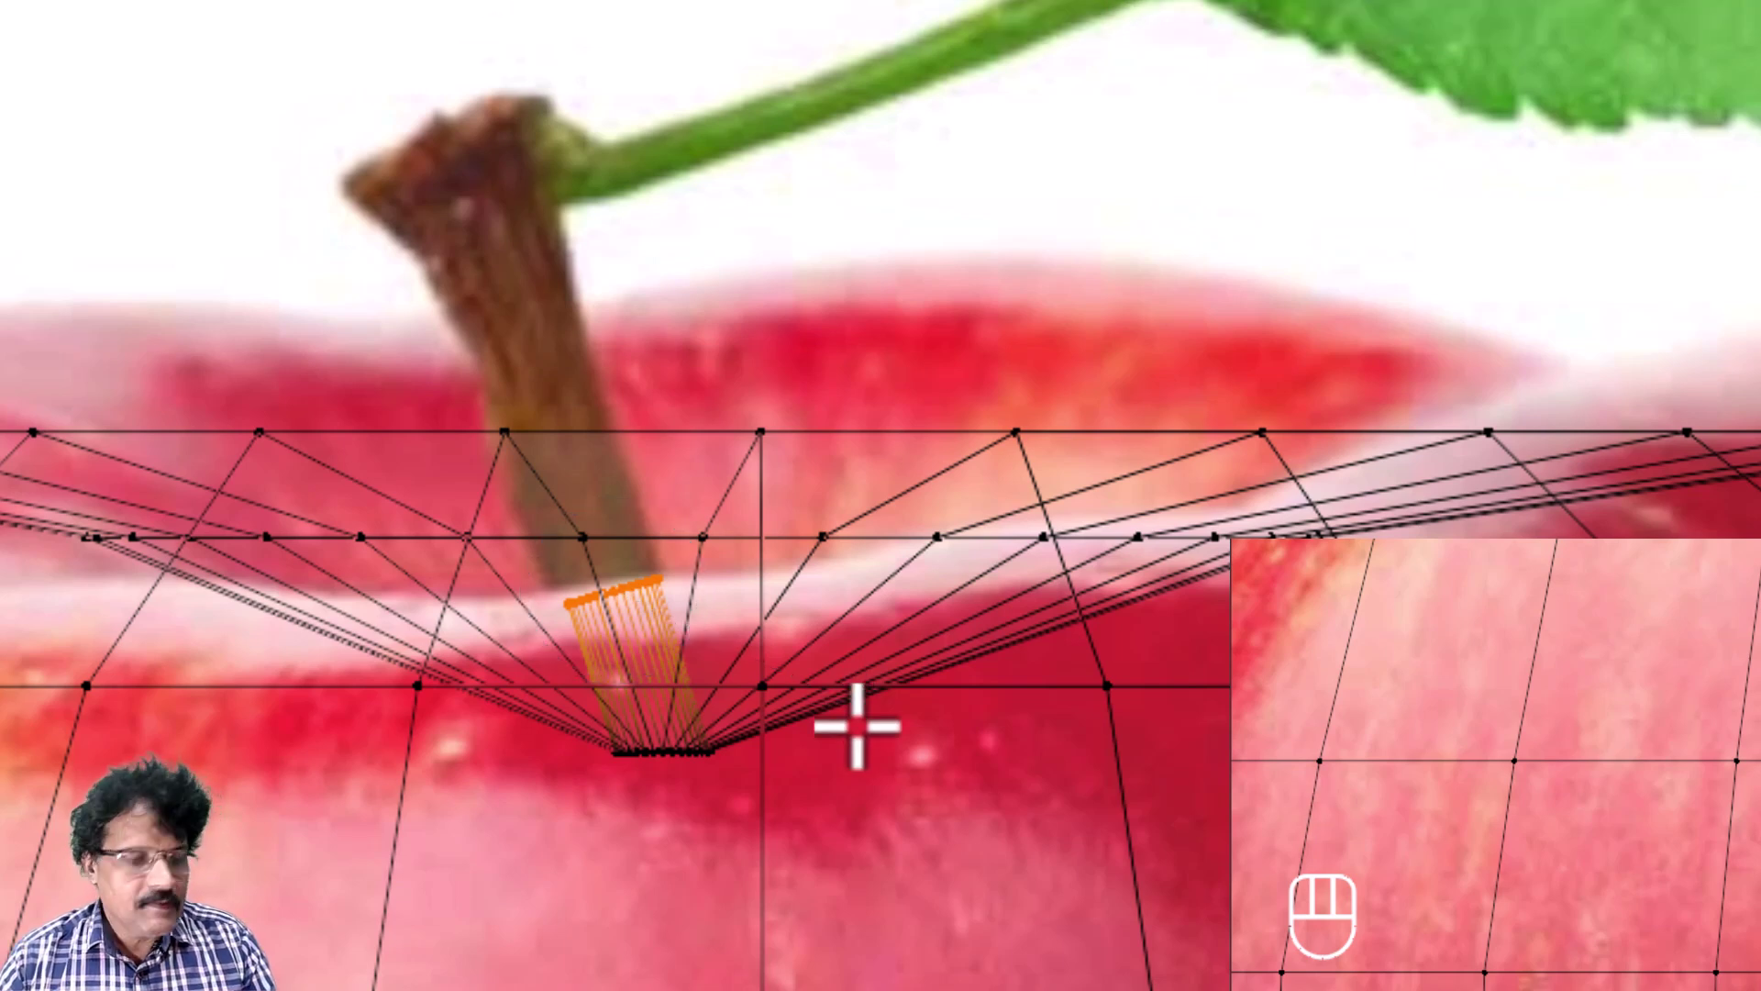
# Step: Extrude a second short stem section along the tilt, and scale up and move its end to fit the reference stem's width
pyautogui.press('e')
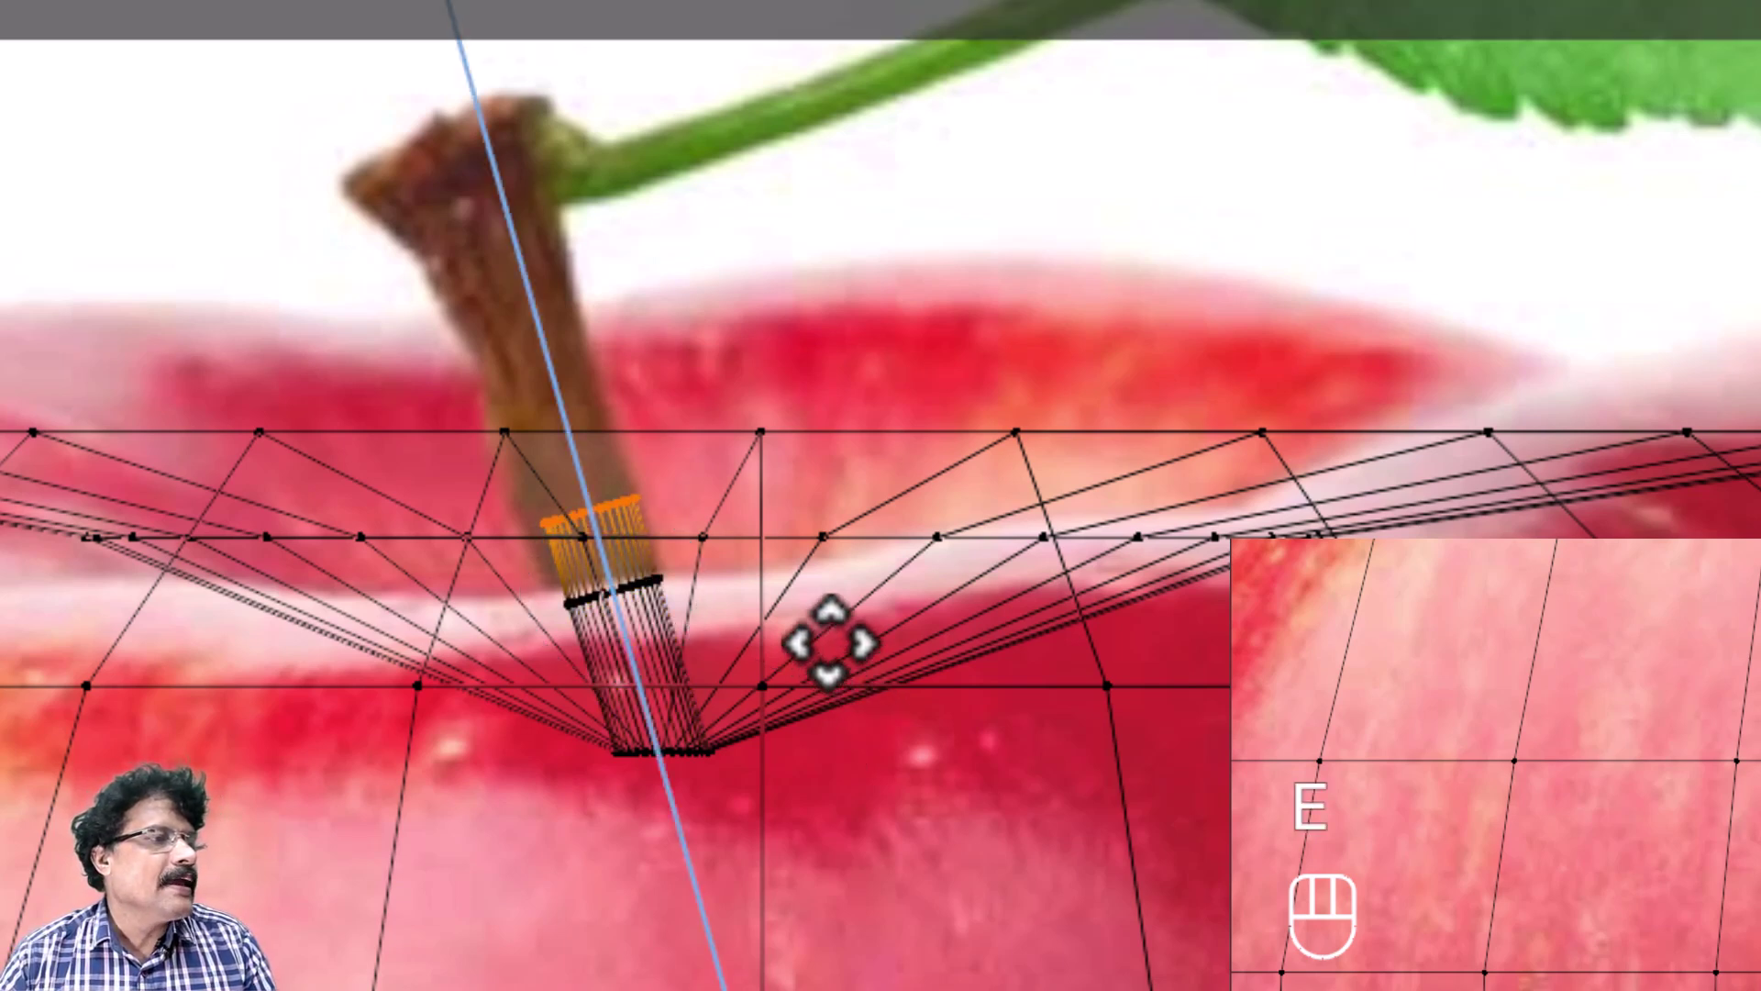
pyautogui.click(828, 640)
pyautogui.press('s')
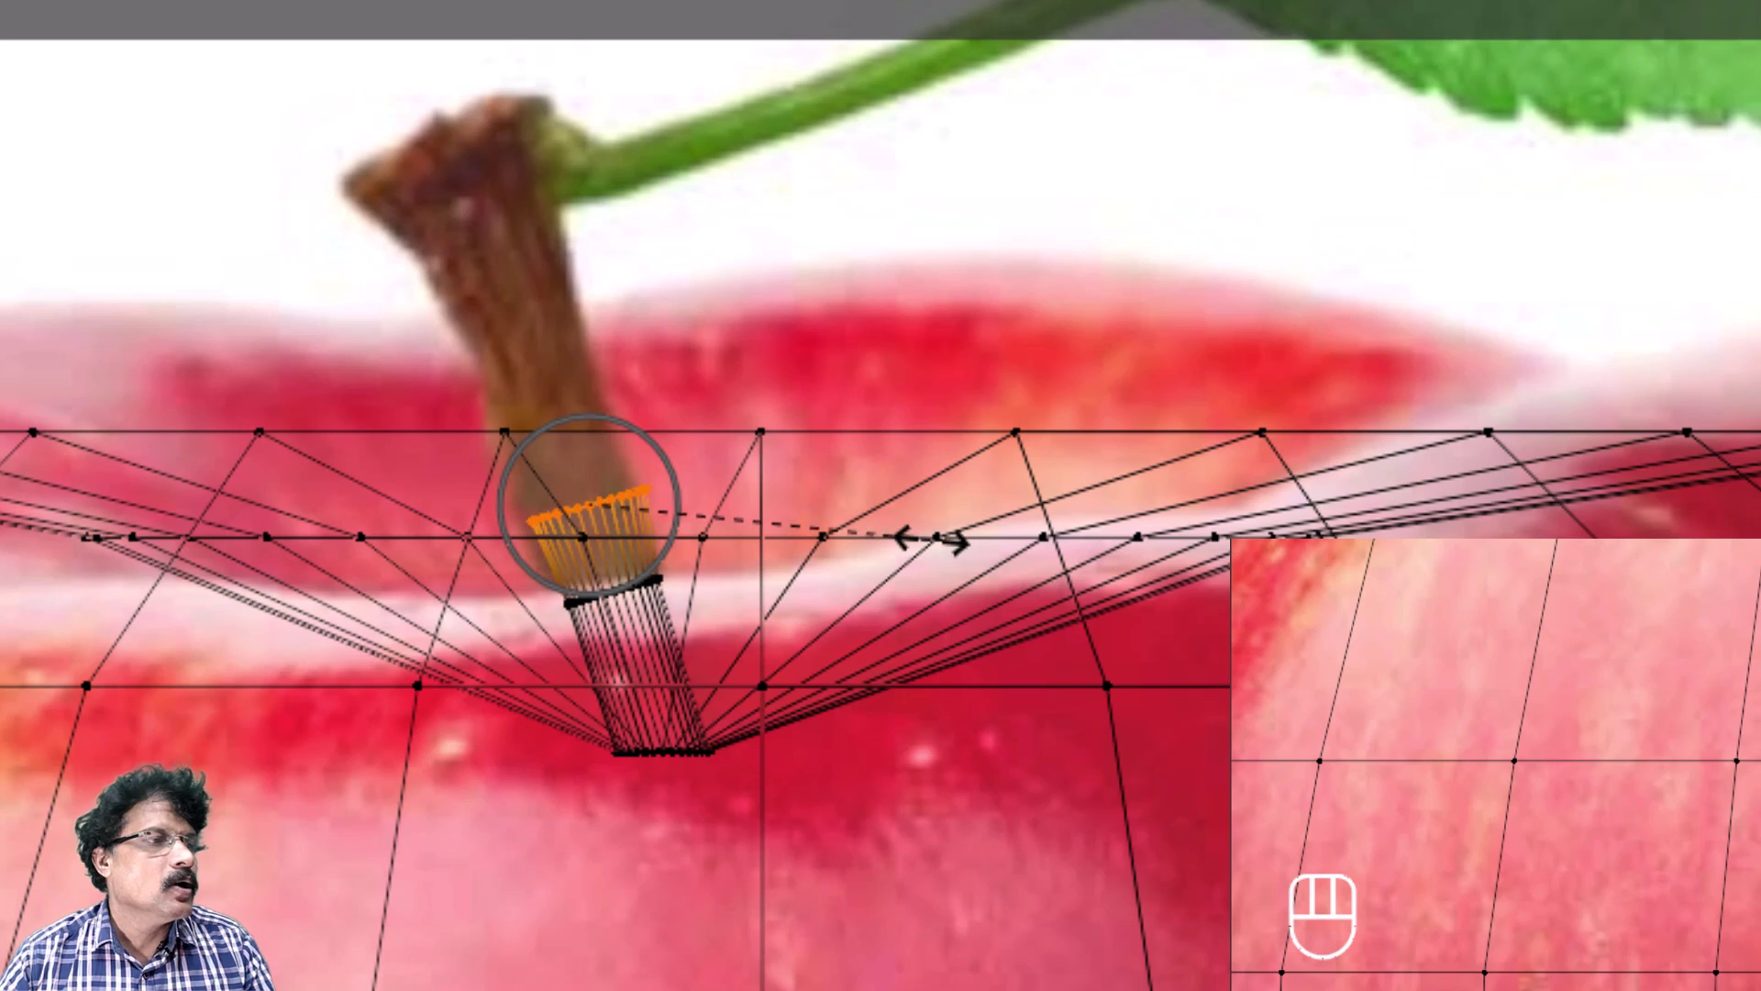
pyautogui.click(927, 534)
pyautogui.press('g')
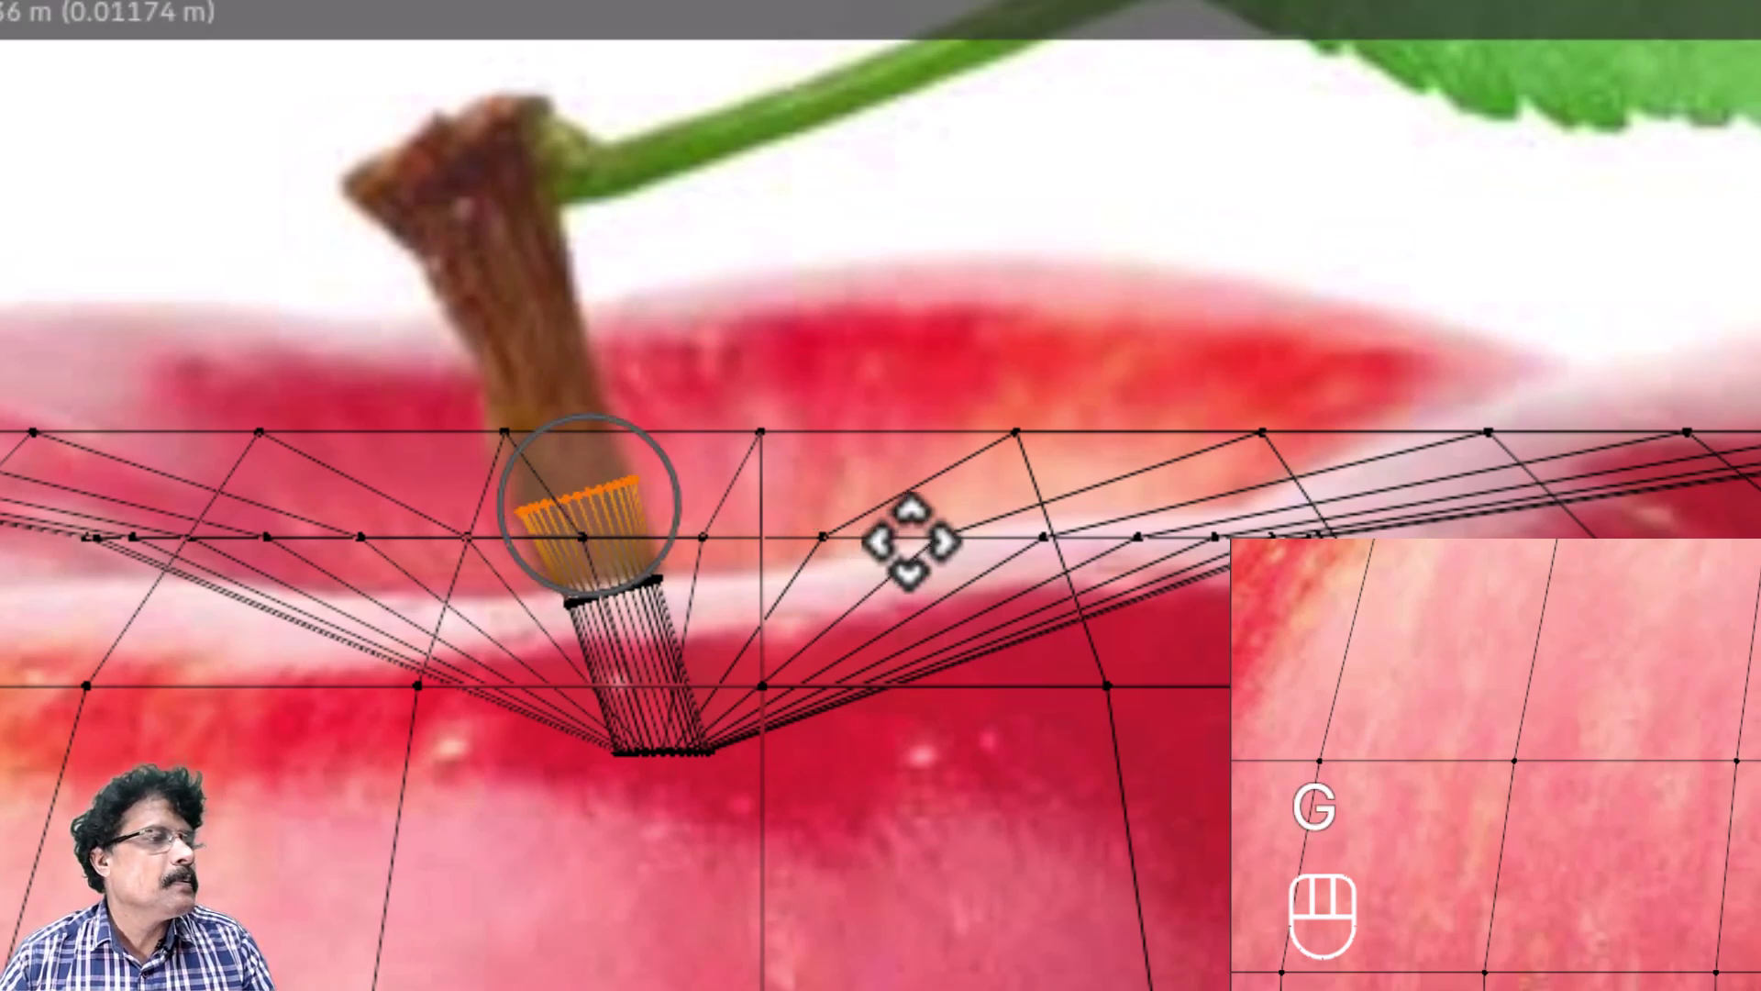
pyautogui.click(906, 545)
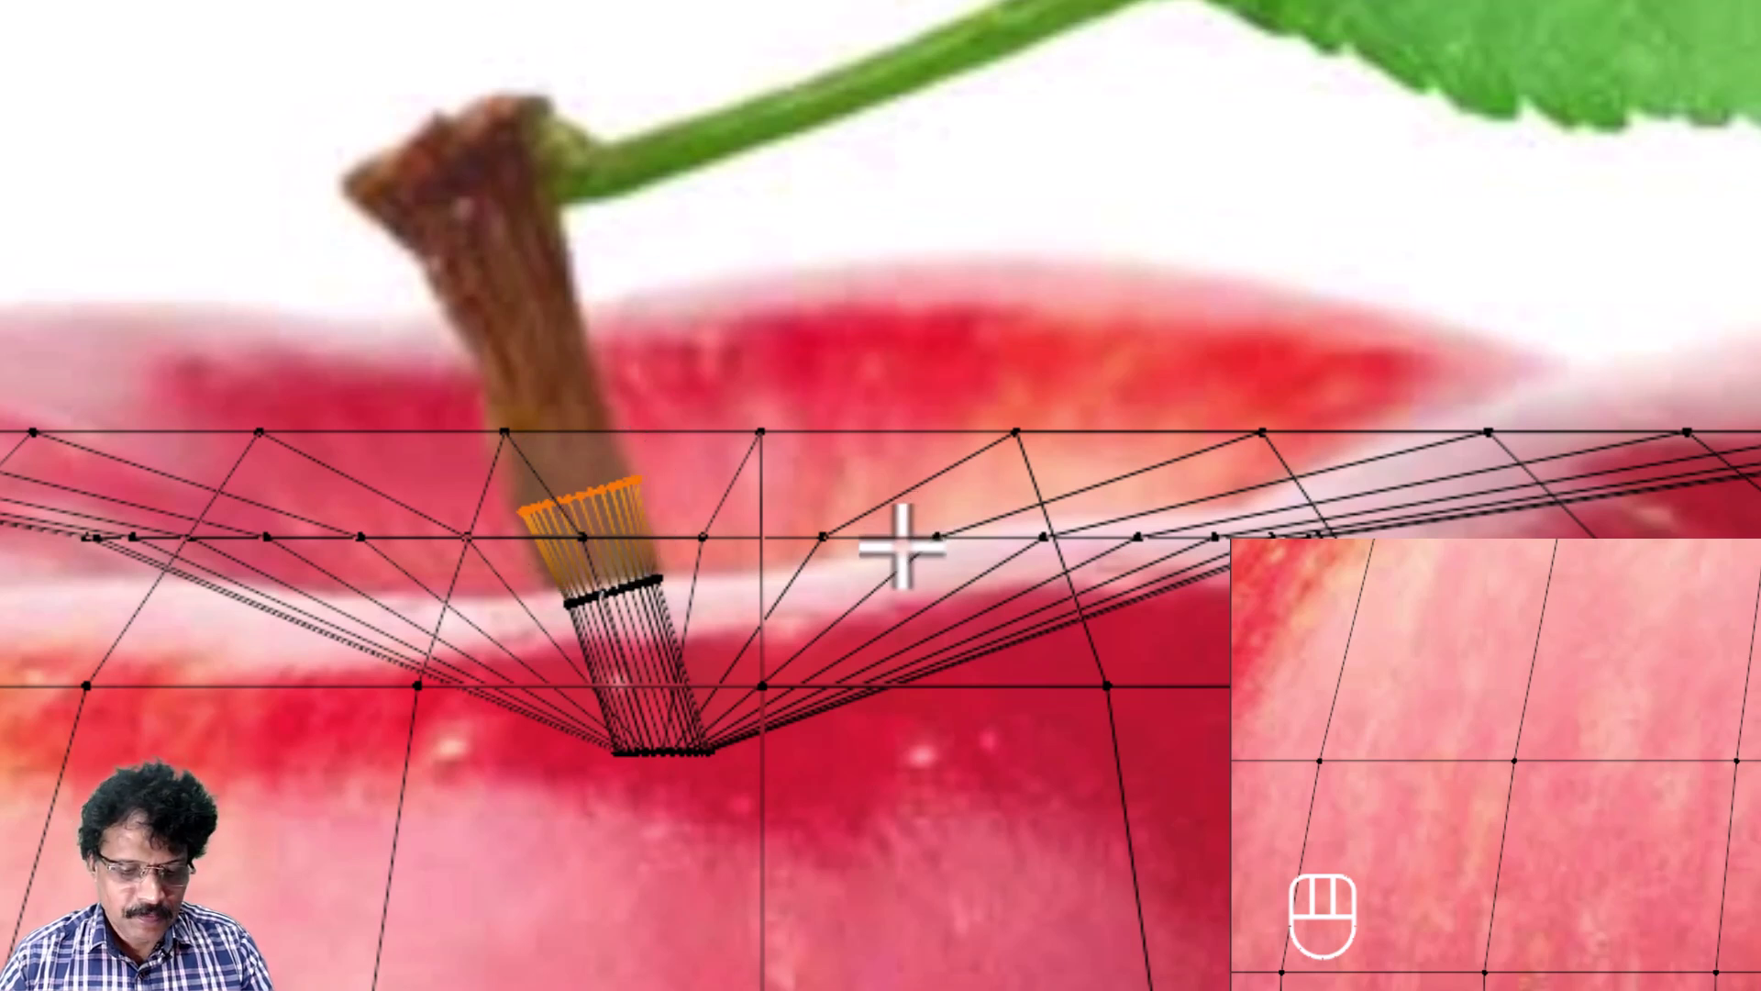
# Step: Extrude a third section along the stem to about the middle of the reference stem's visible length
pyautogui.press('e')
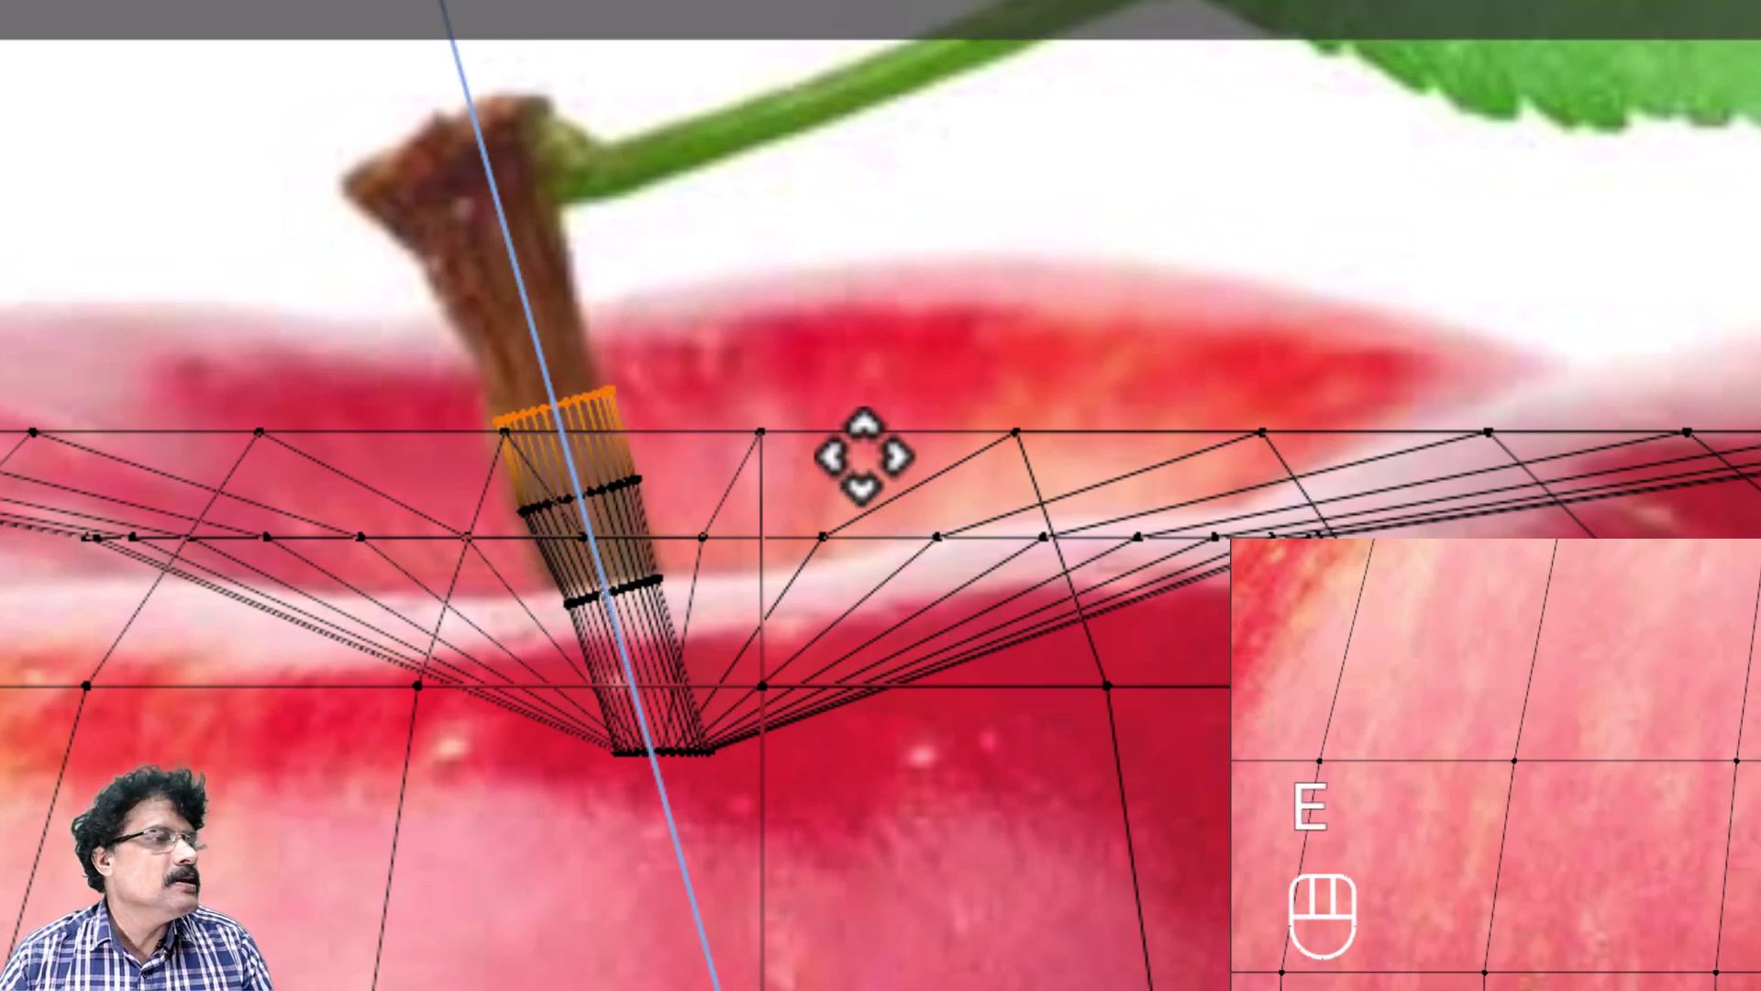
pyautogui.click(860, 440)
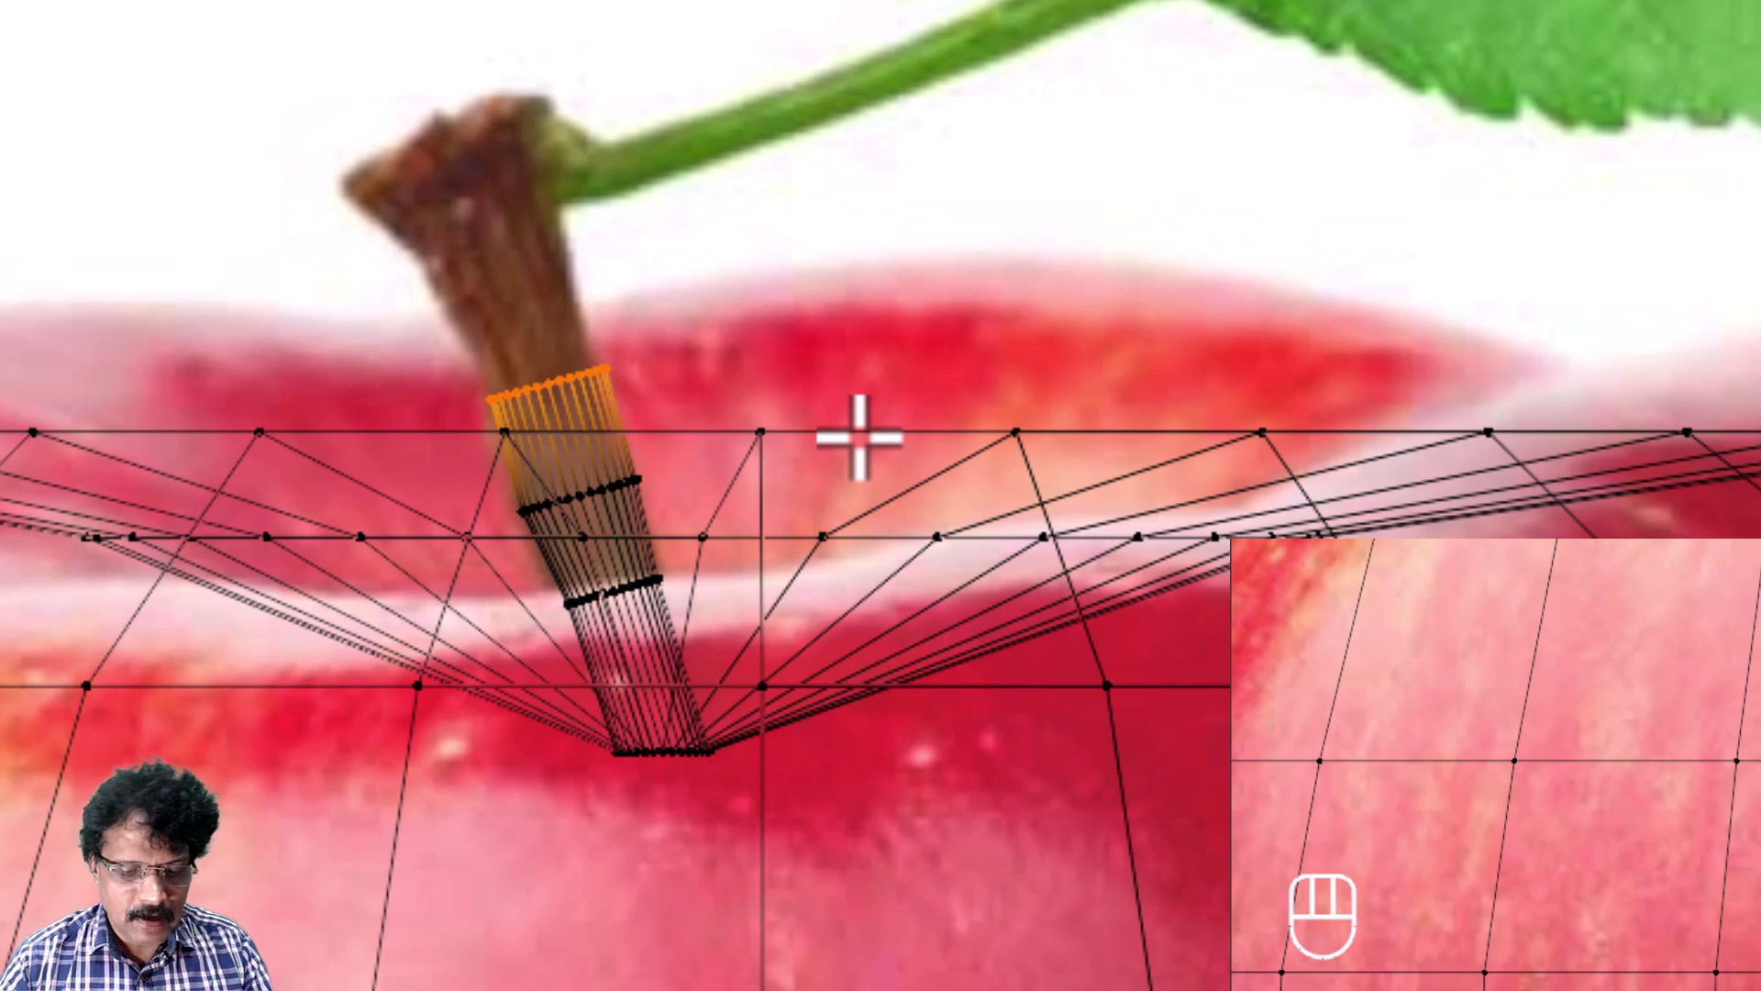
# Step: Scale down the third stem section's end slightly and tilt it a little to follow the reference stem
pyautogui.press('s')
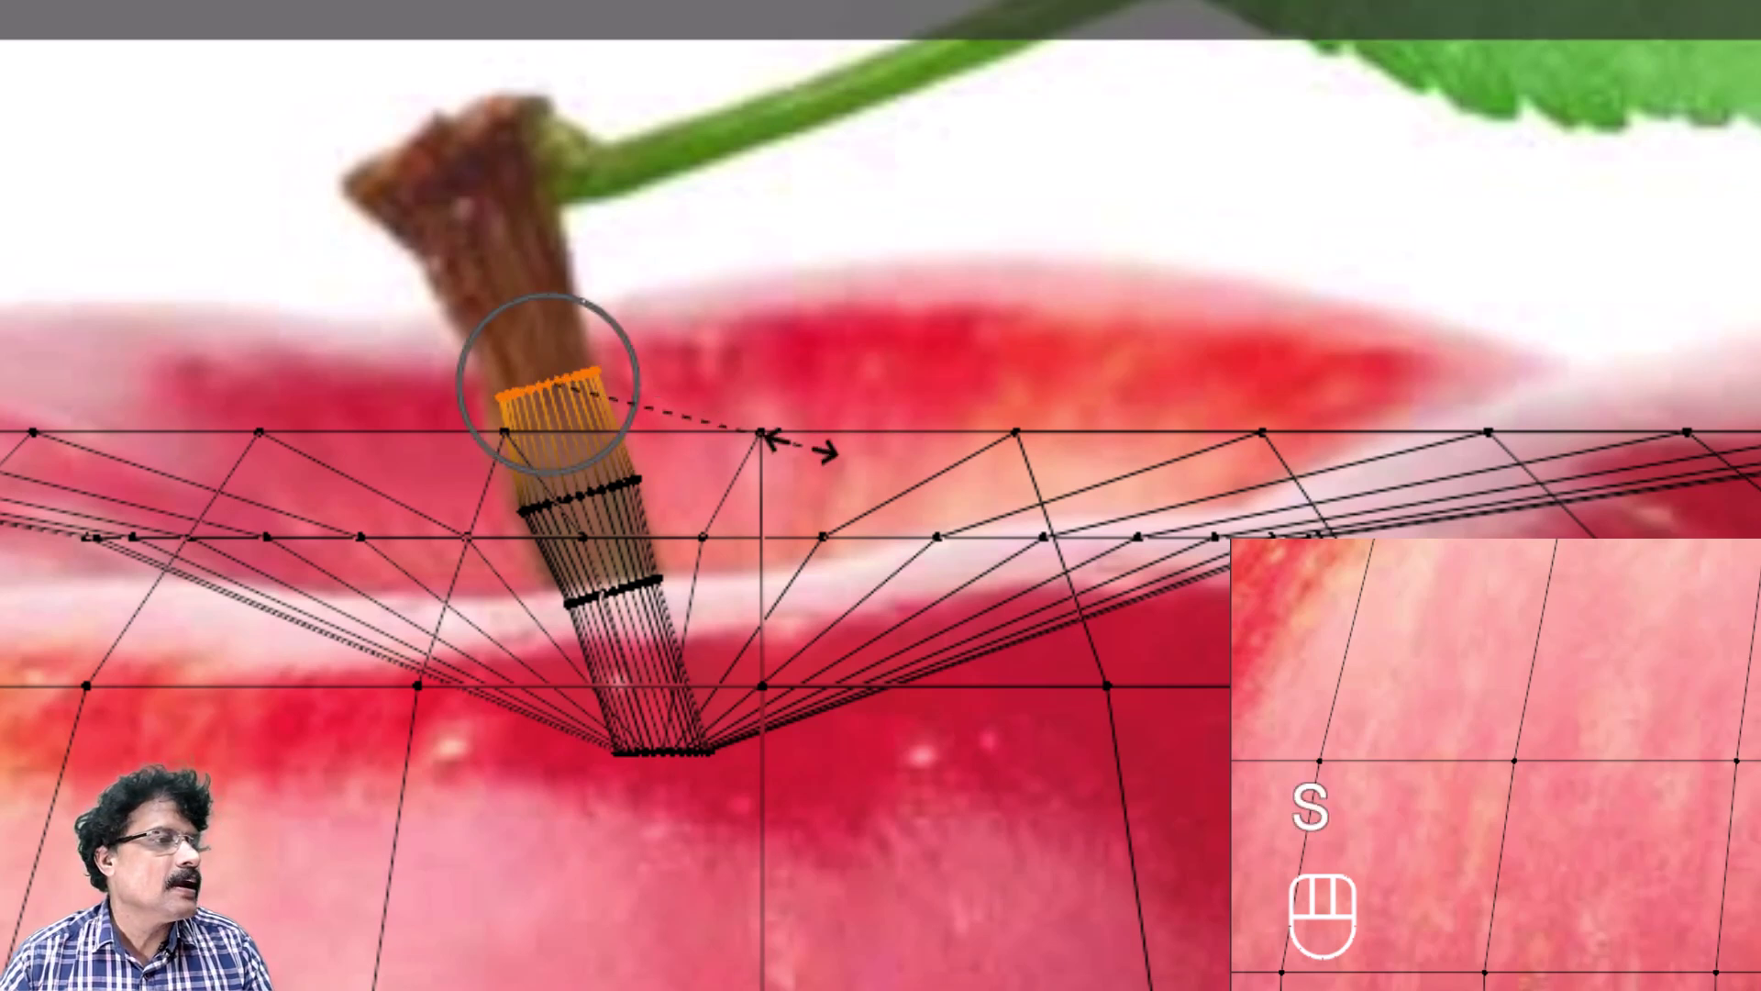
pyautogui.click(798, 447)
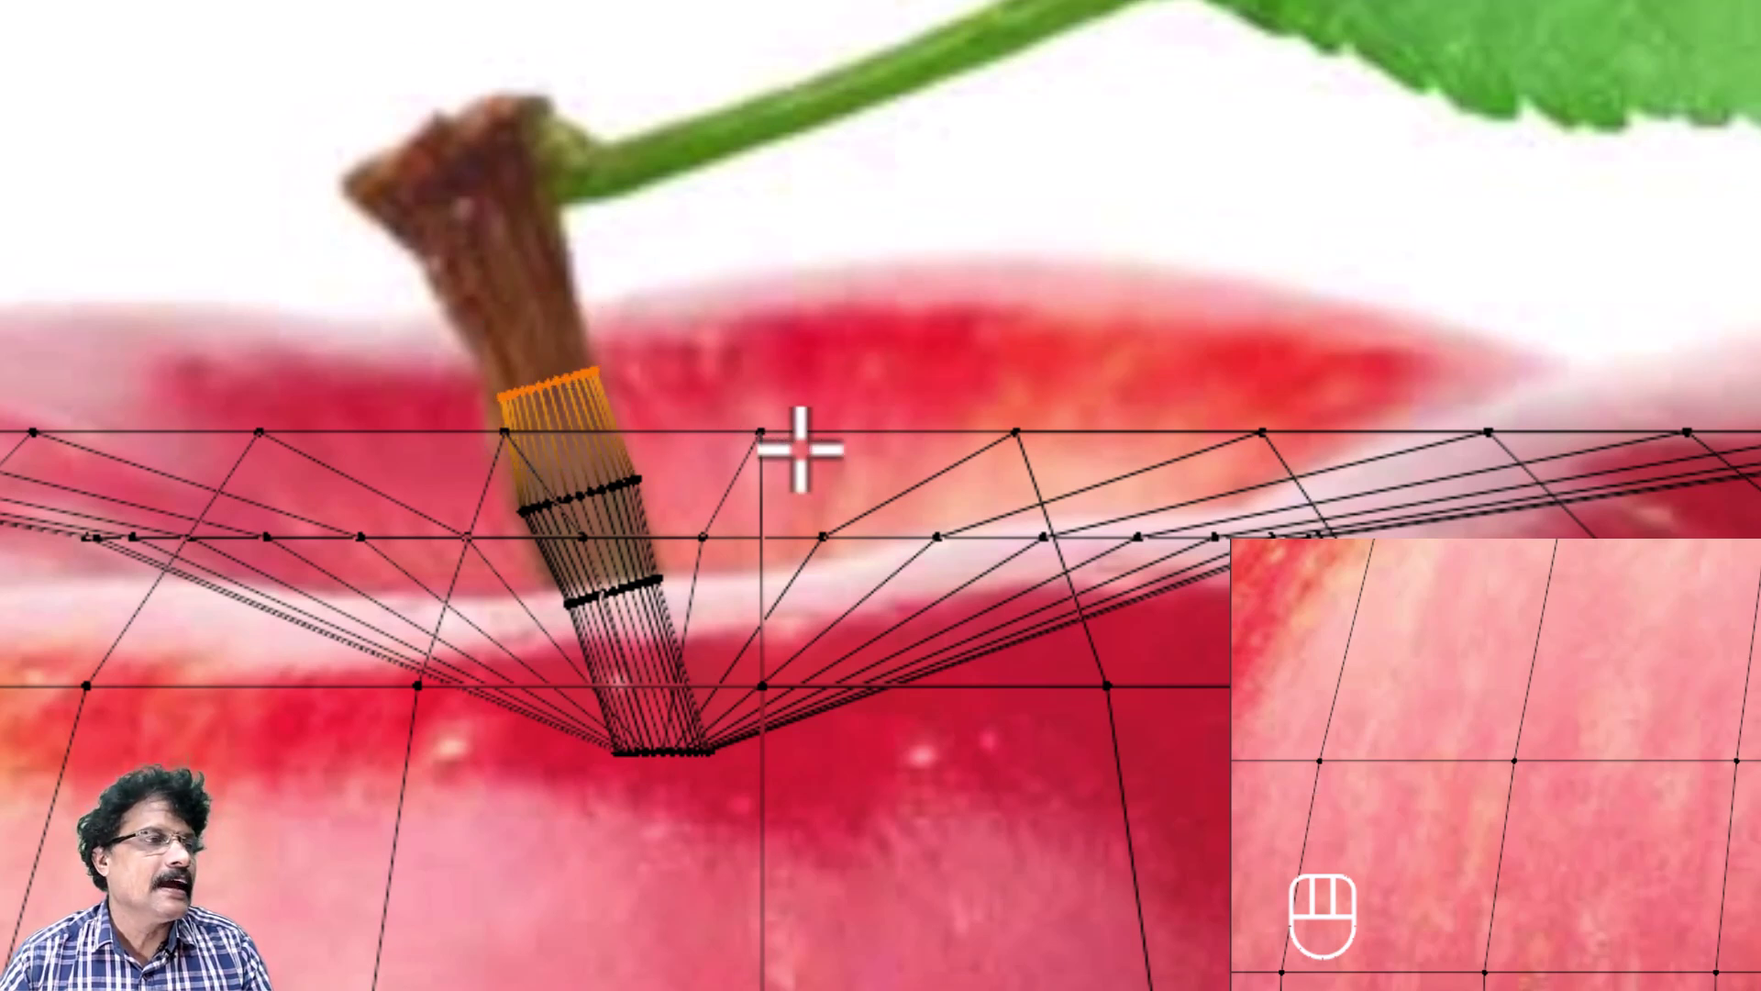
pyautogui.press('r')
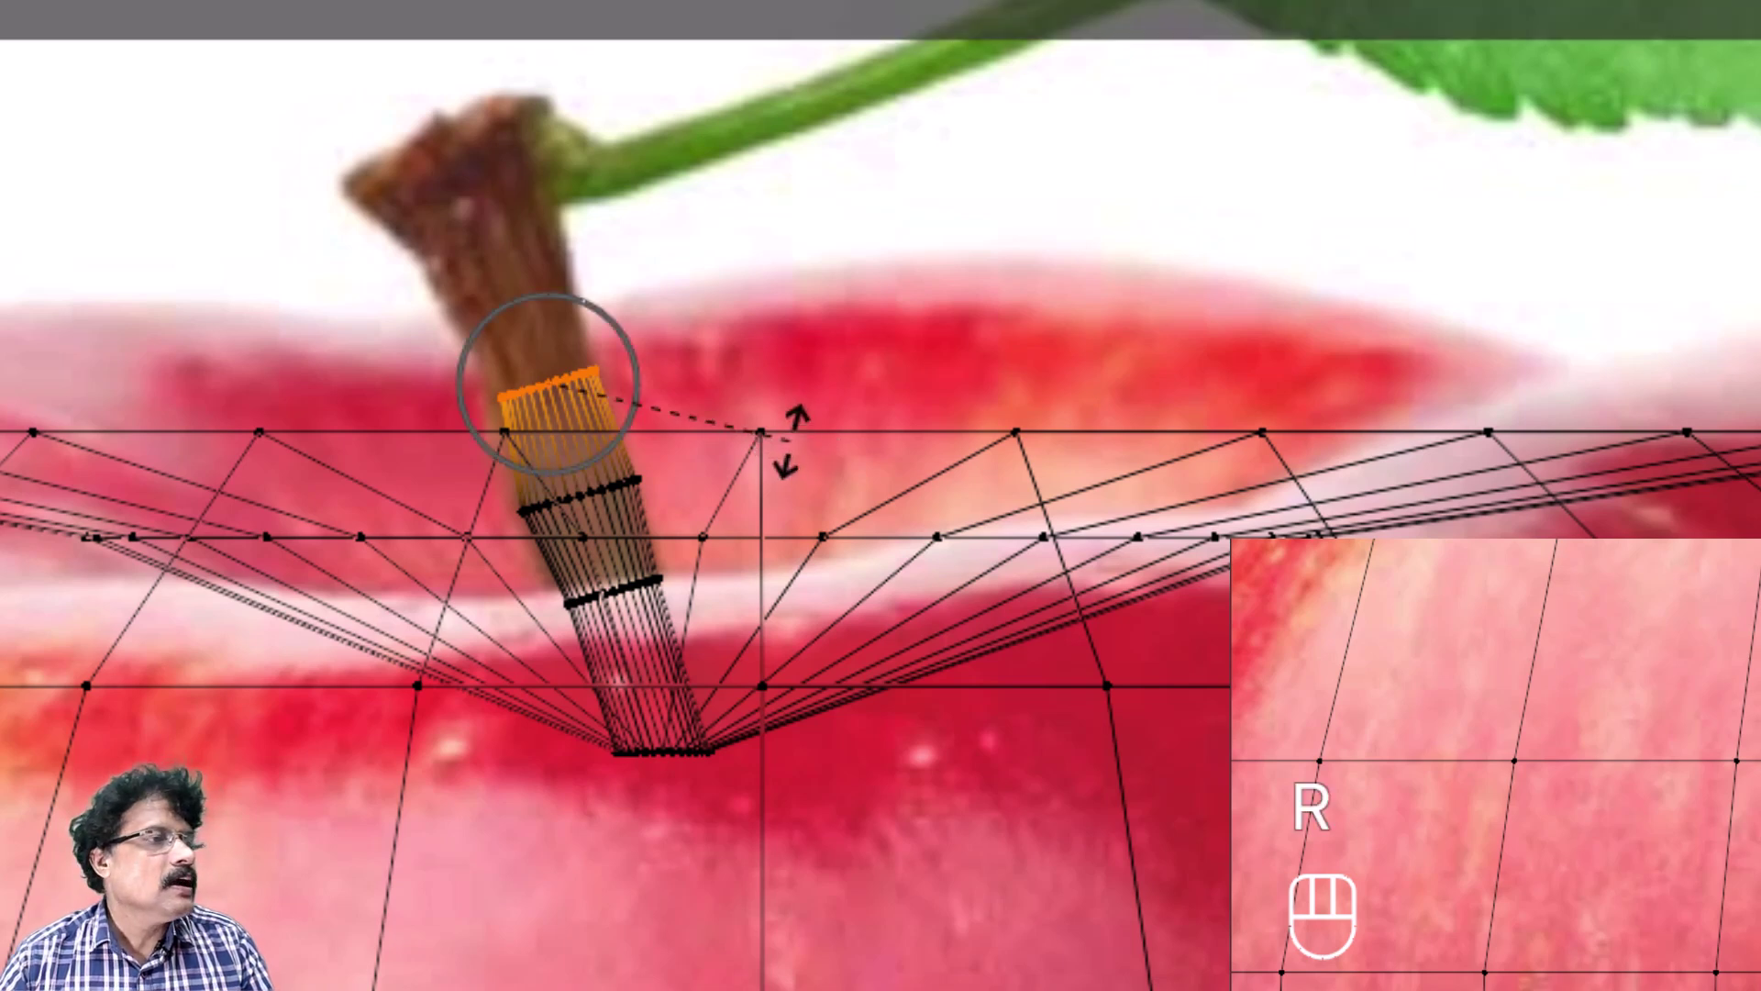
pyautogui.click(789, 431)
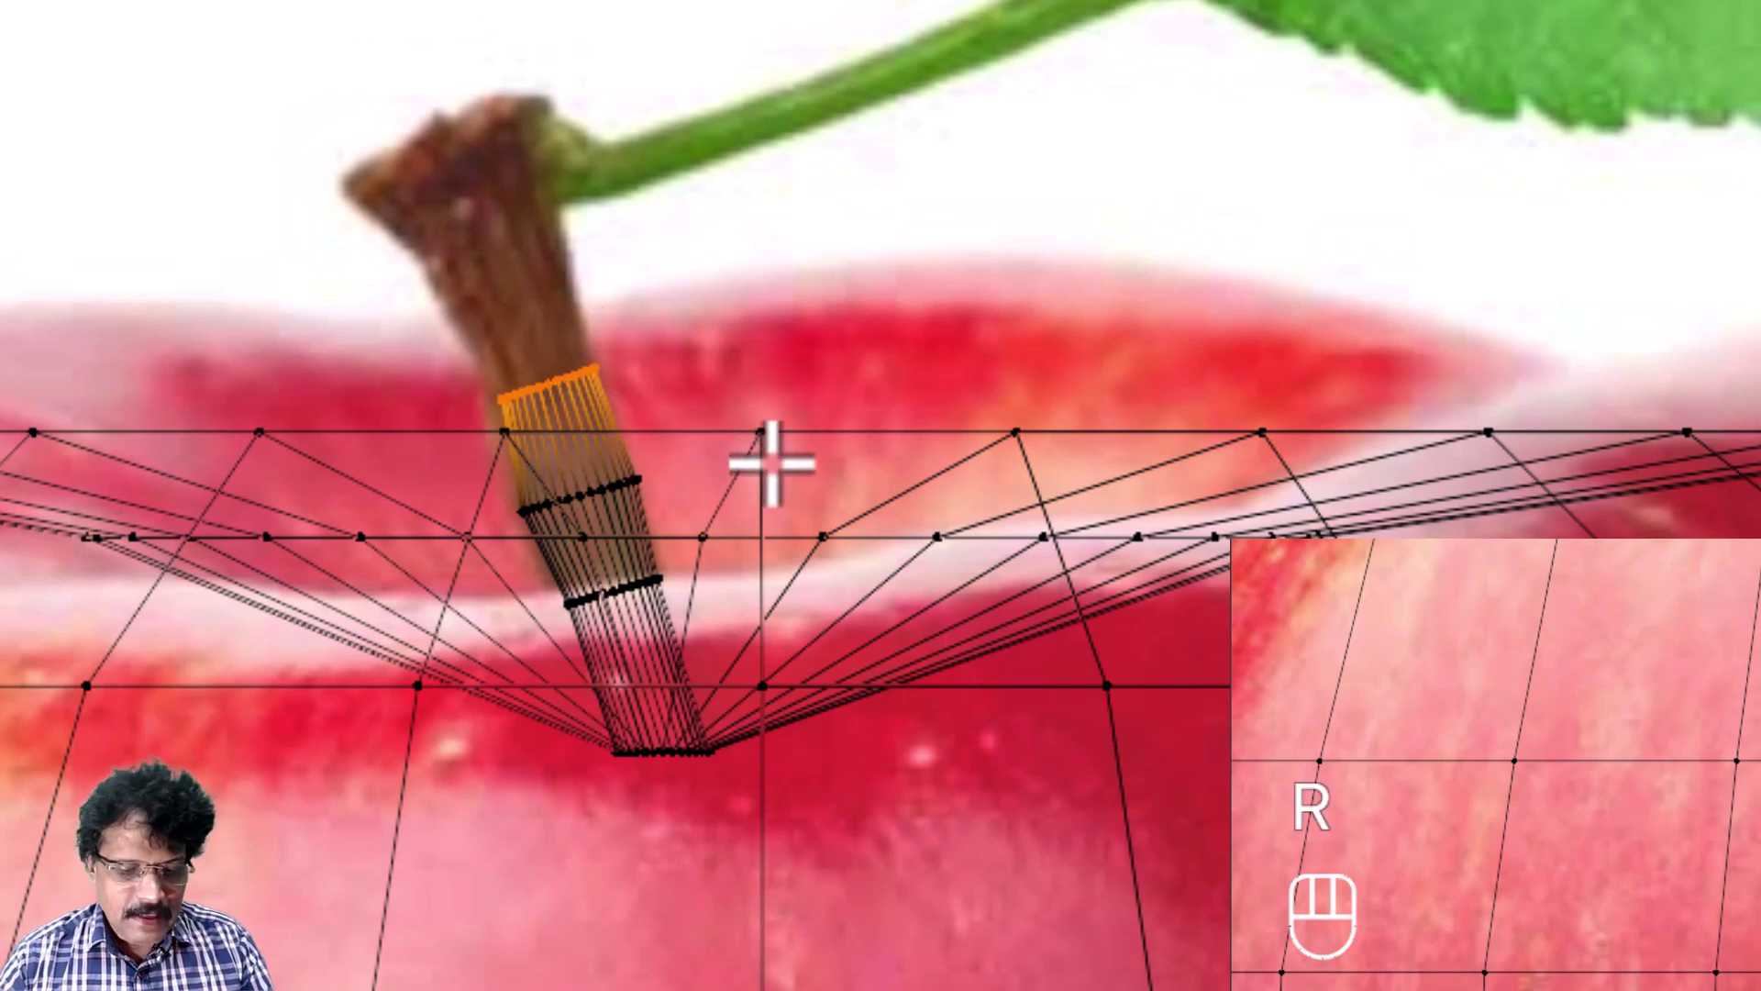
# Step: Extrude a fourth stem section along the tilt, and scale up, rotate and shift its end to fit the reference stem's outline
pyautogui.press('e')
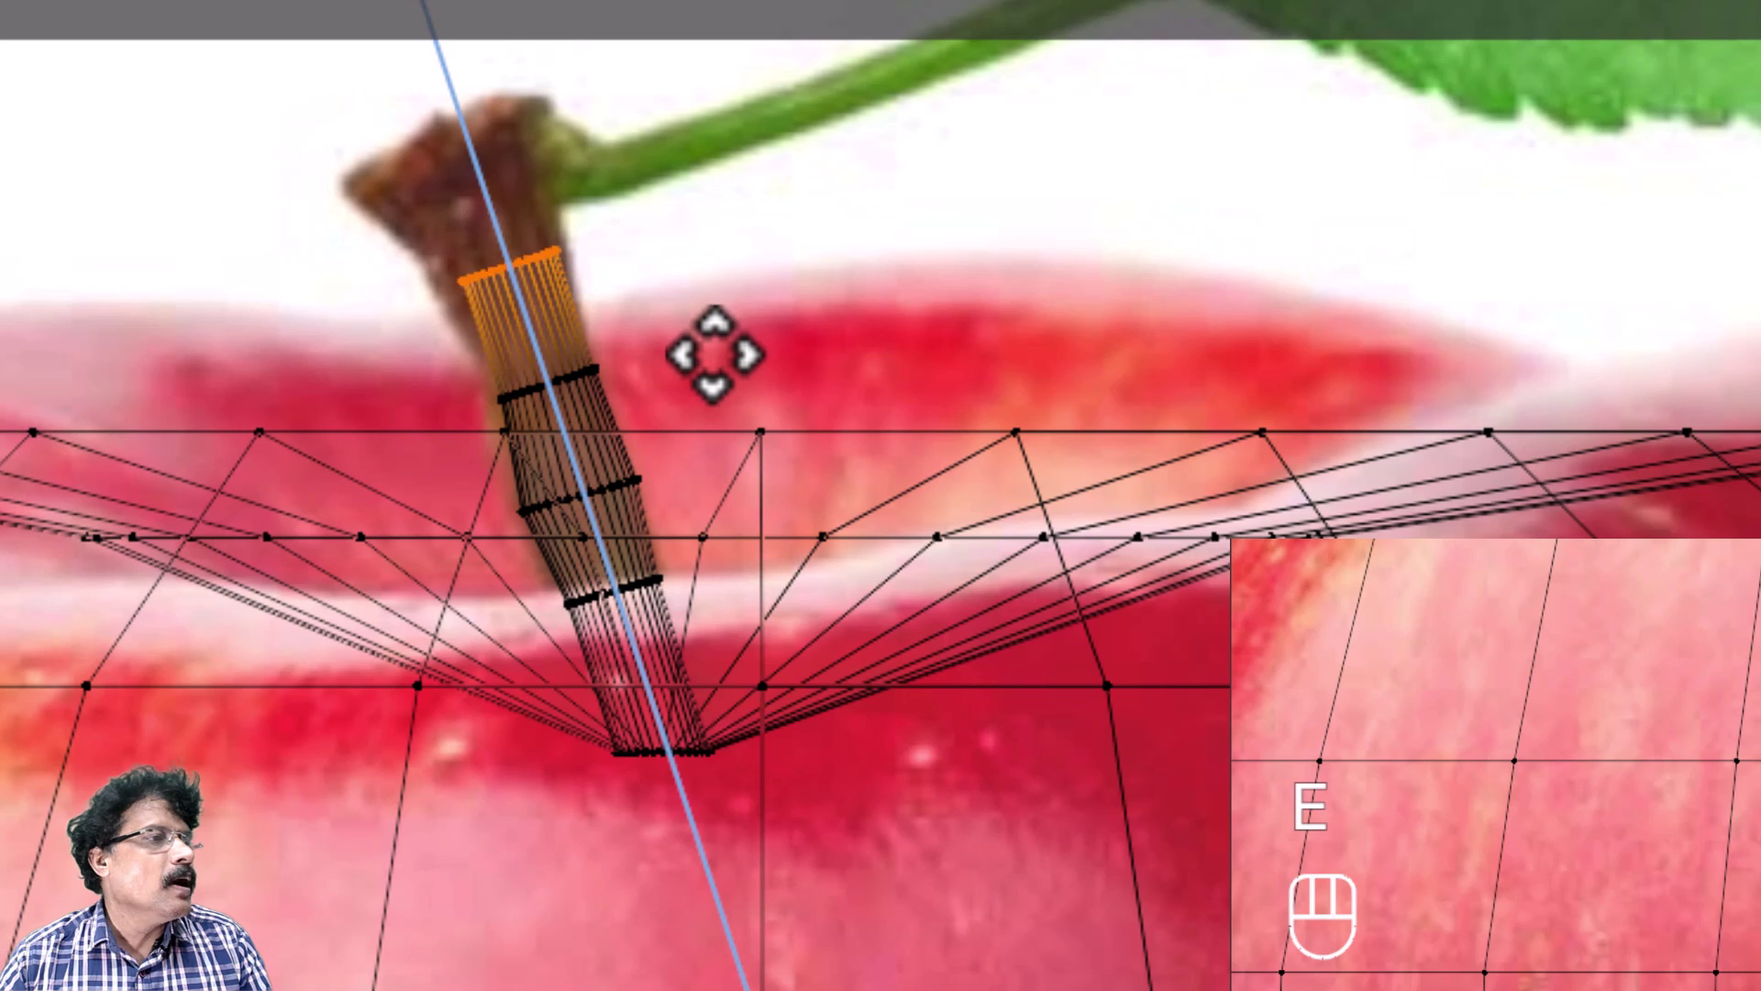
pyautogui.click(711, 367)
pyautogui.press('s')
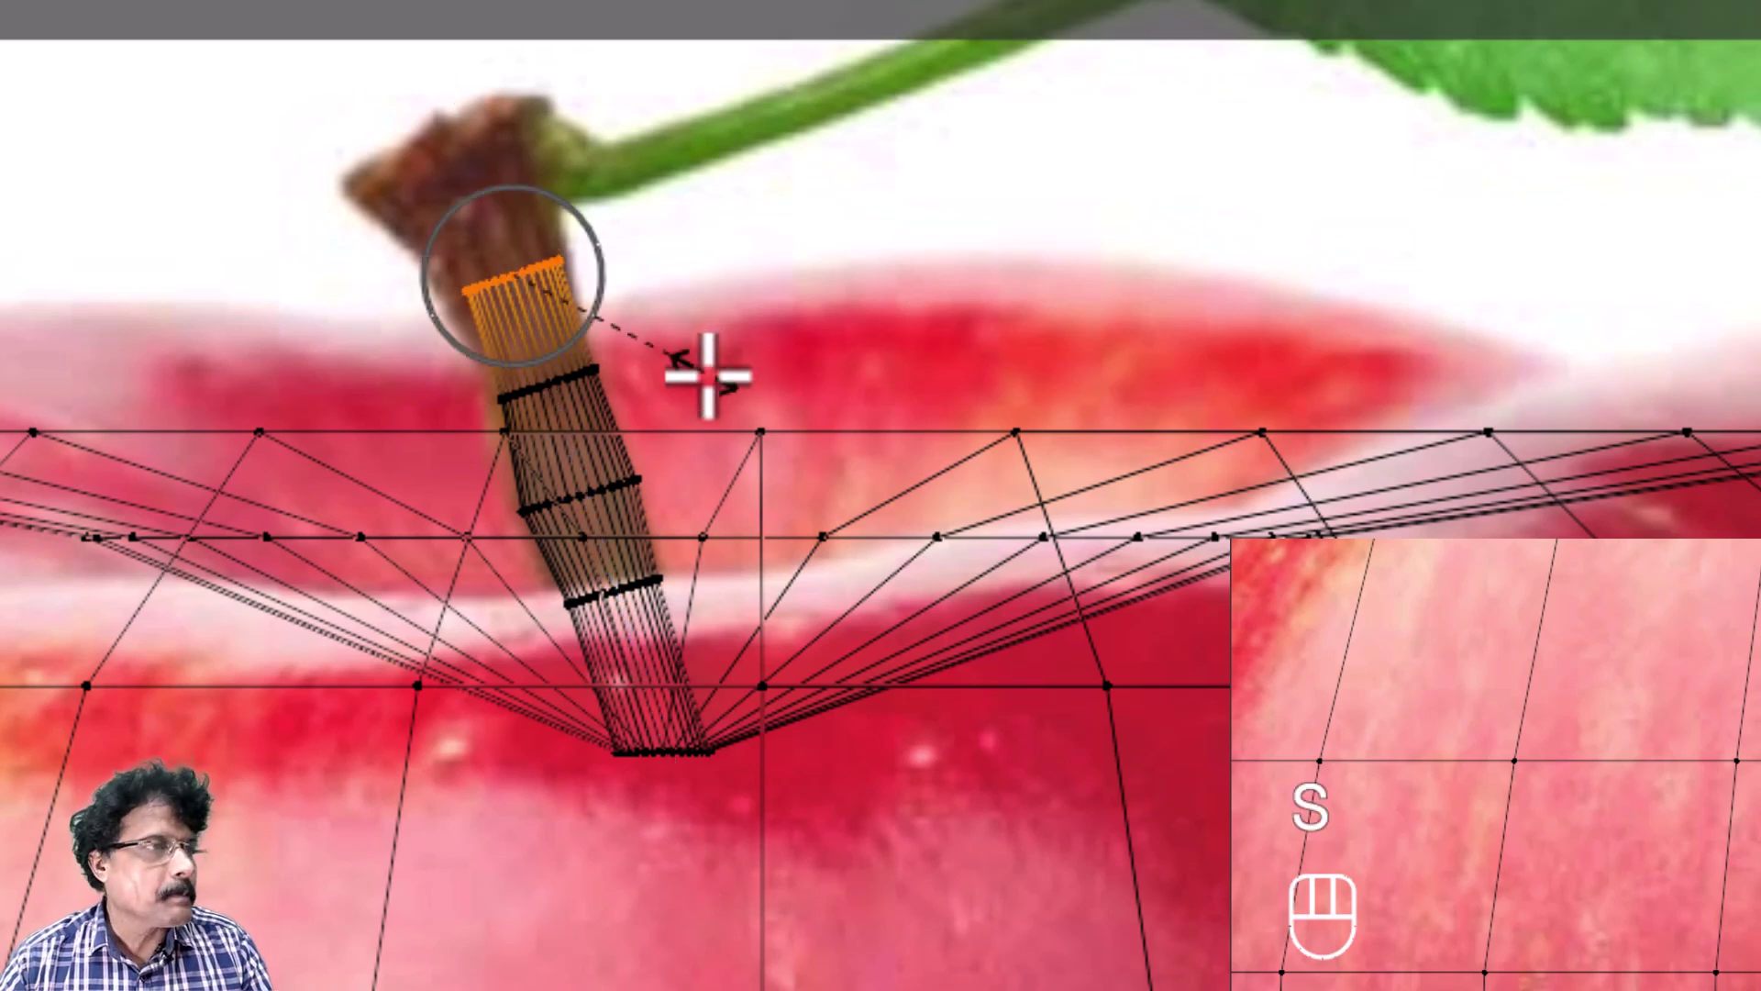
pyautogui.click(800, 301)
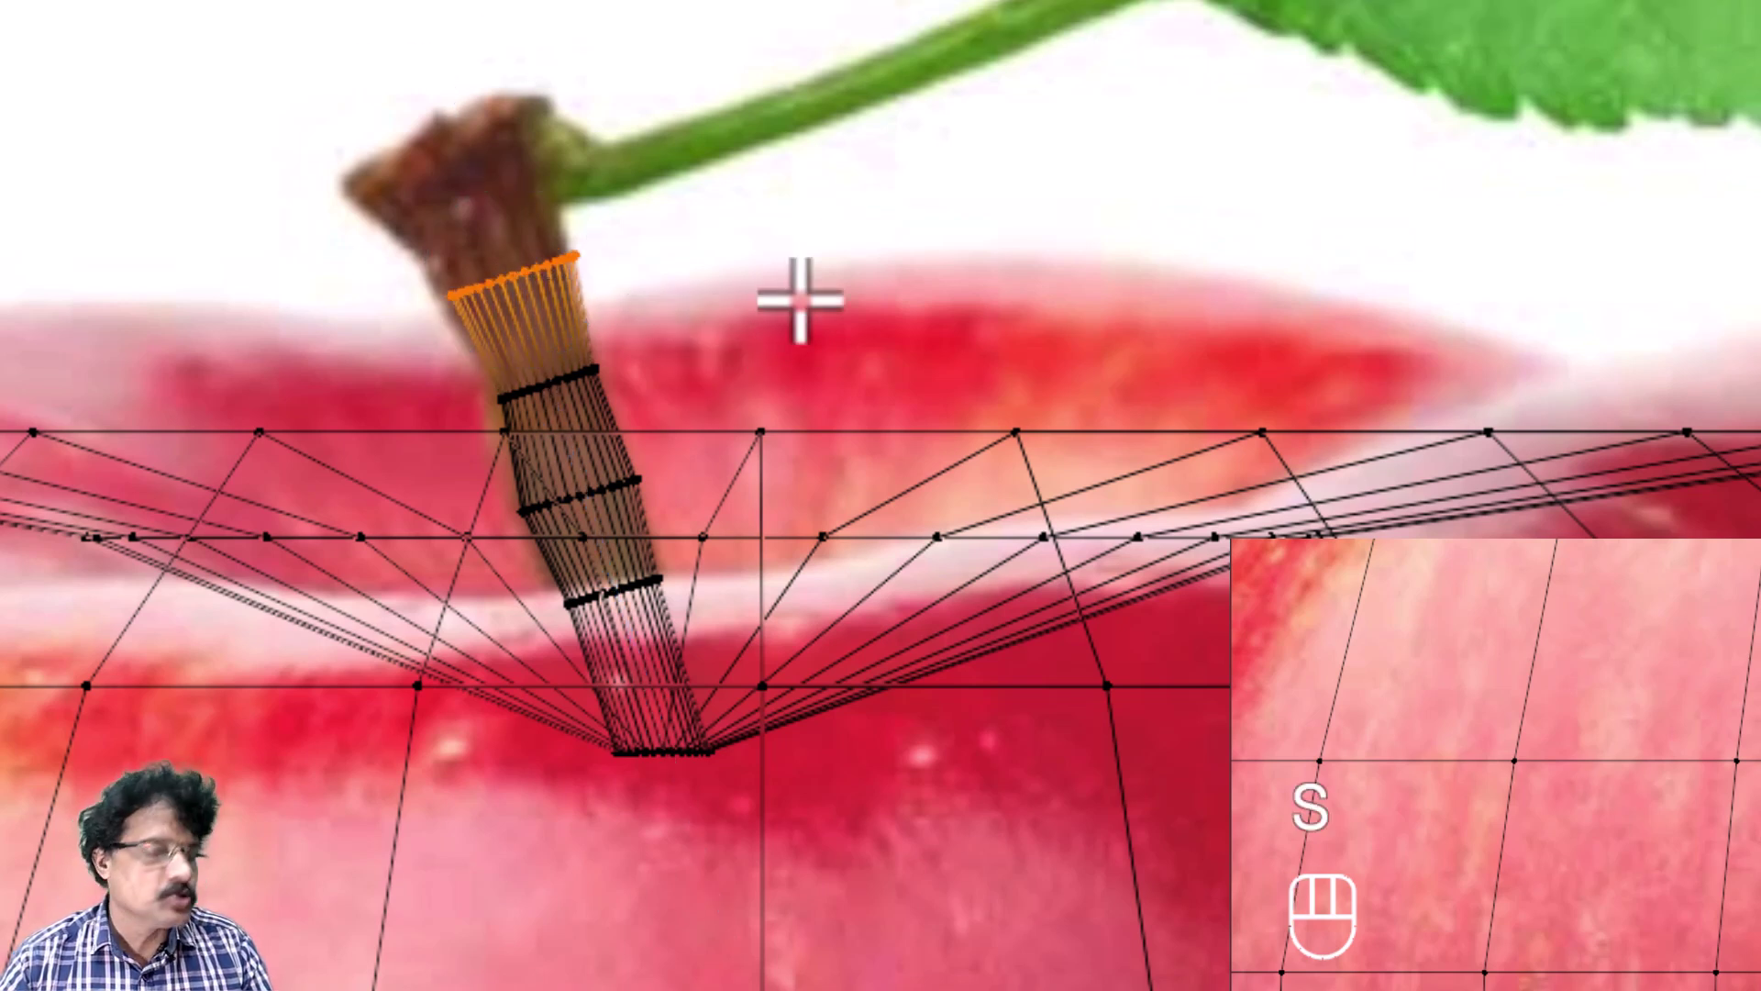
pyautogui.press('r')
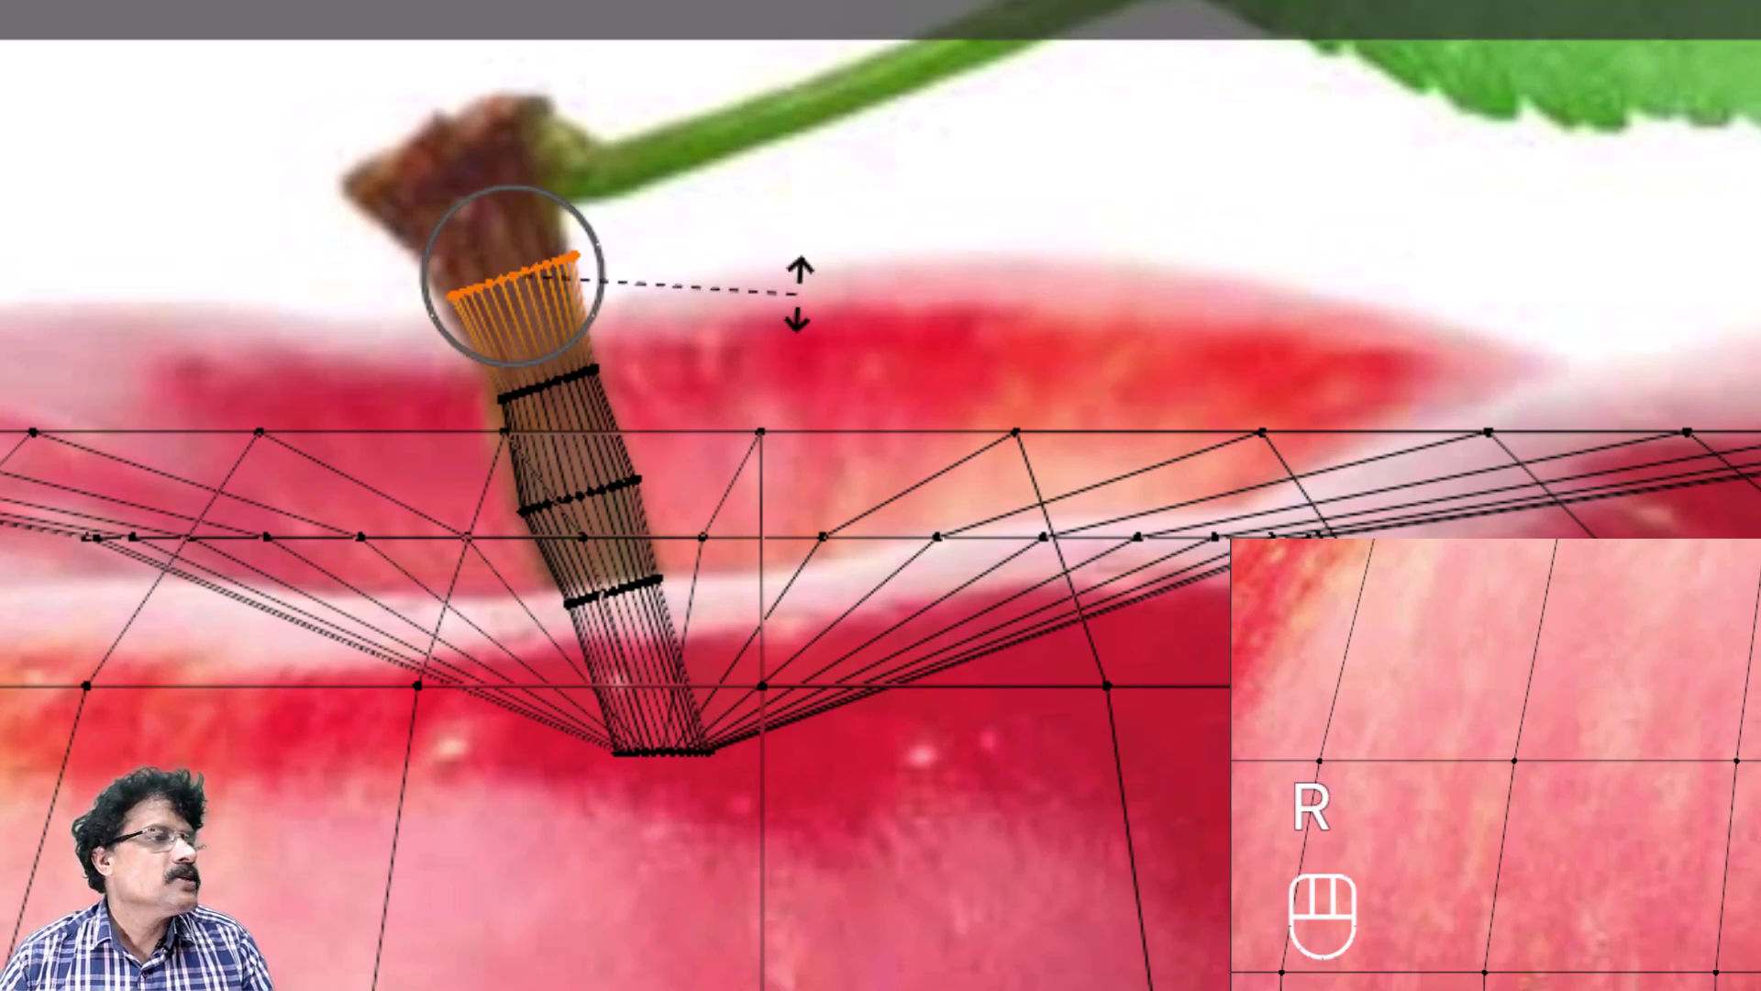
pyautogui.click(798, 268)
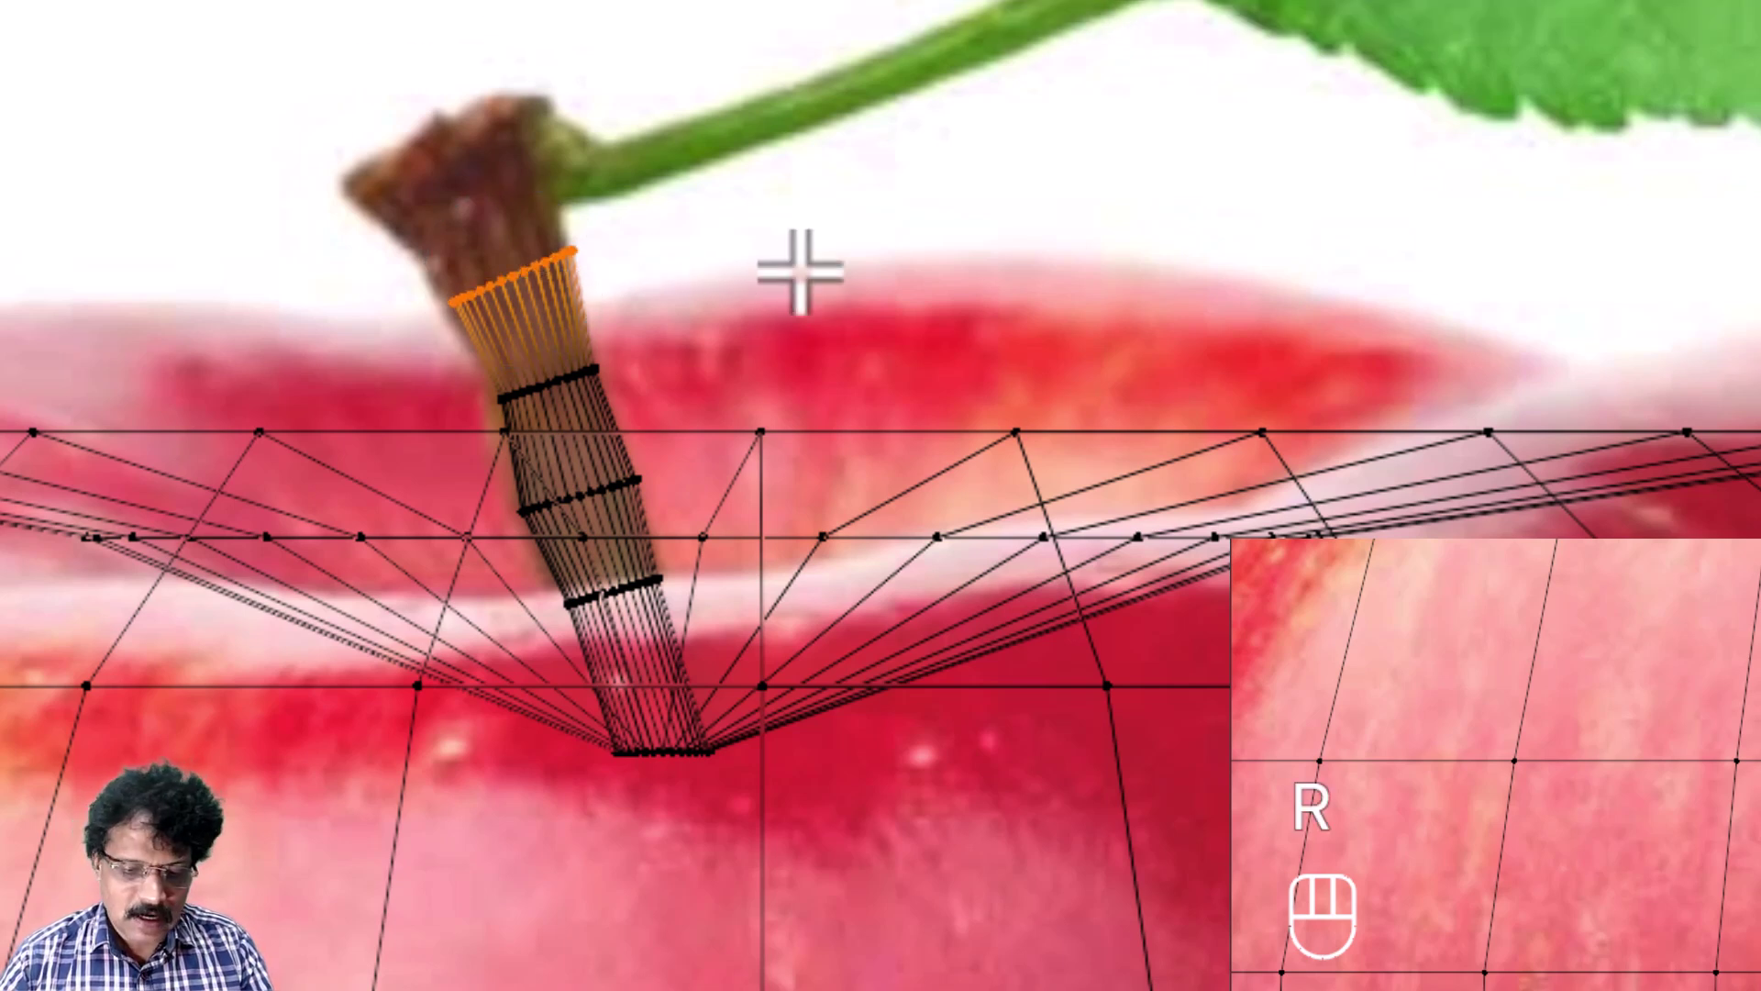
pyautogui.press('g')
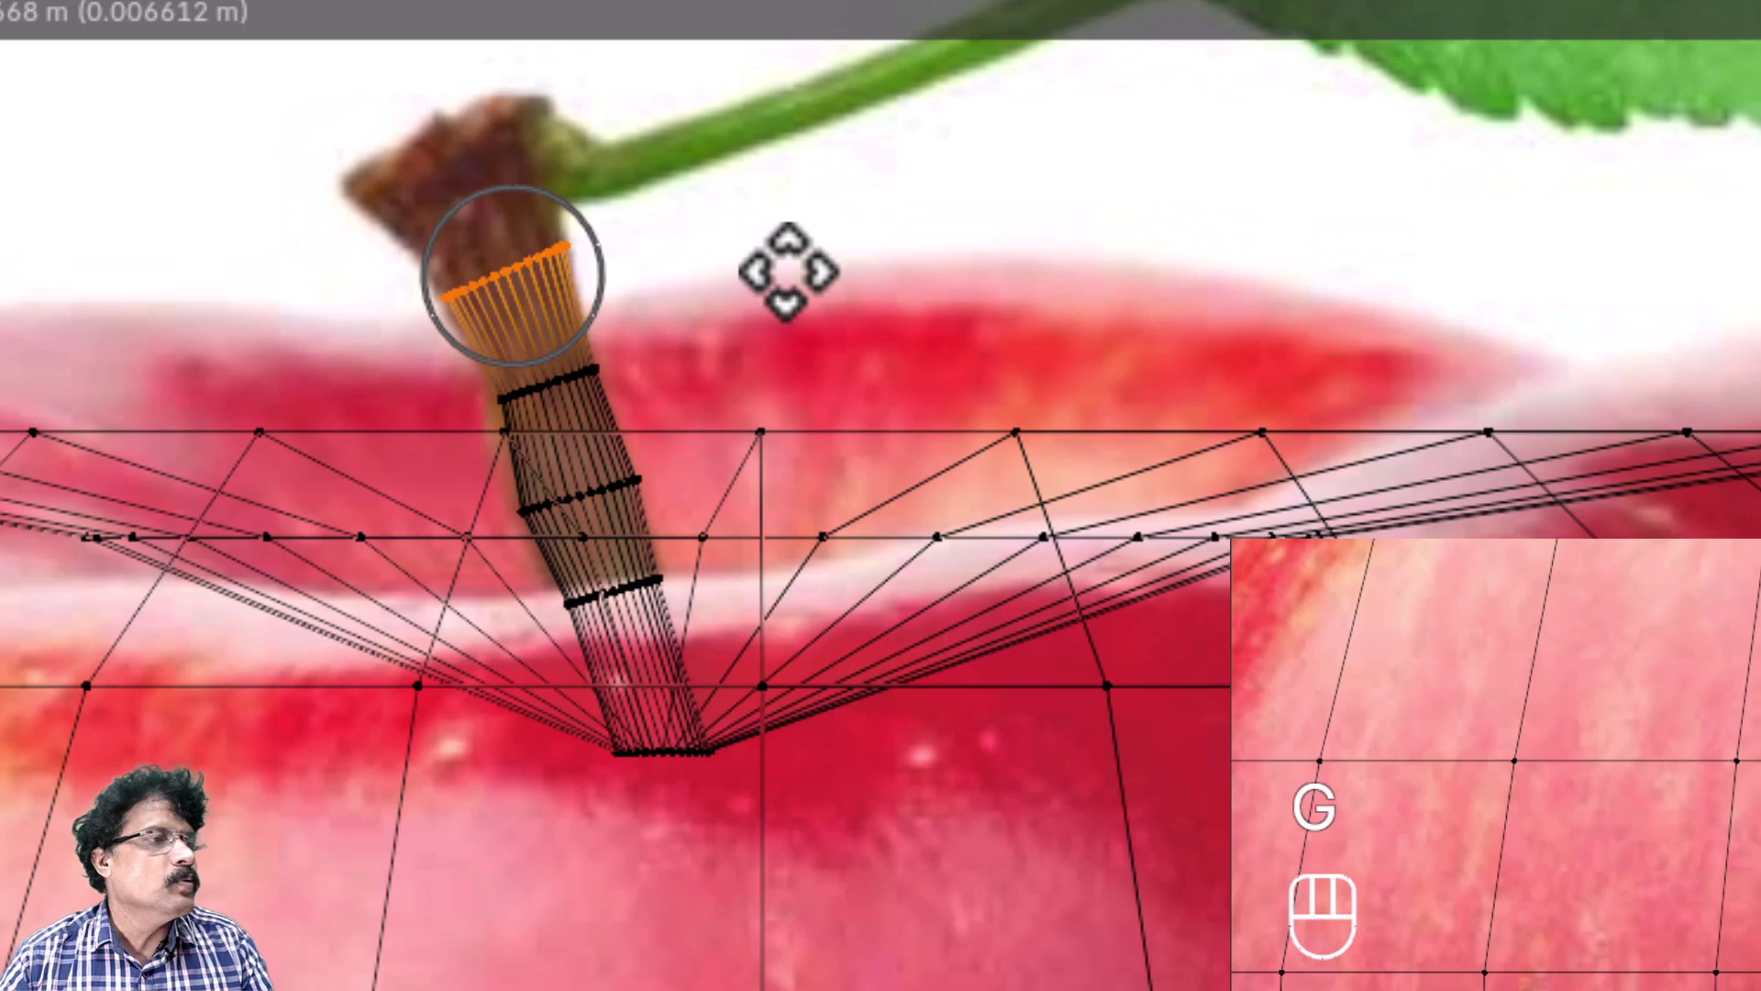
pyautogui.click(786, 268)
# Step: Extrude a fifth section up into the reference stem's flared head and scale up its end to the head's width
pyautogui.press('e')
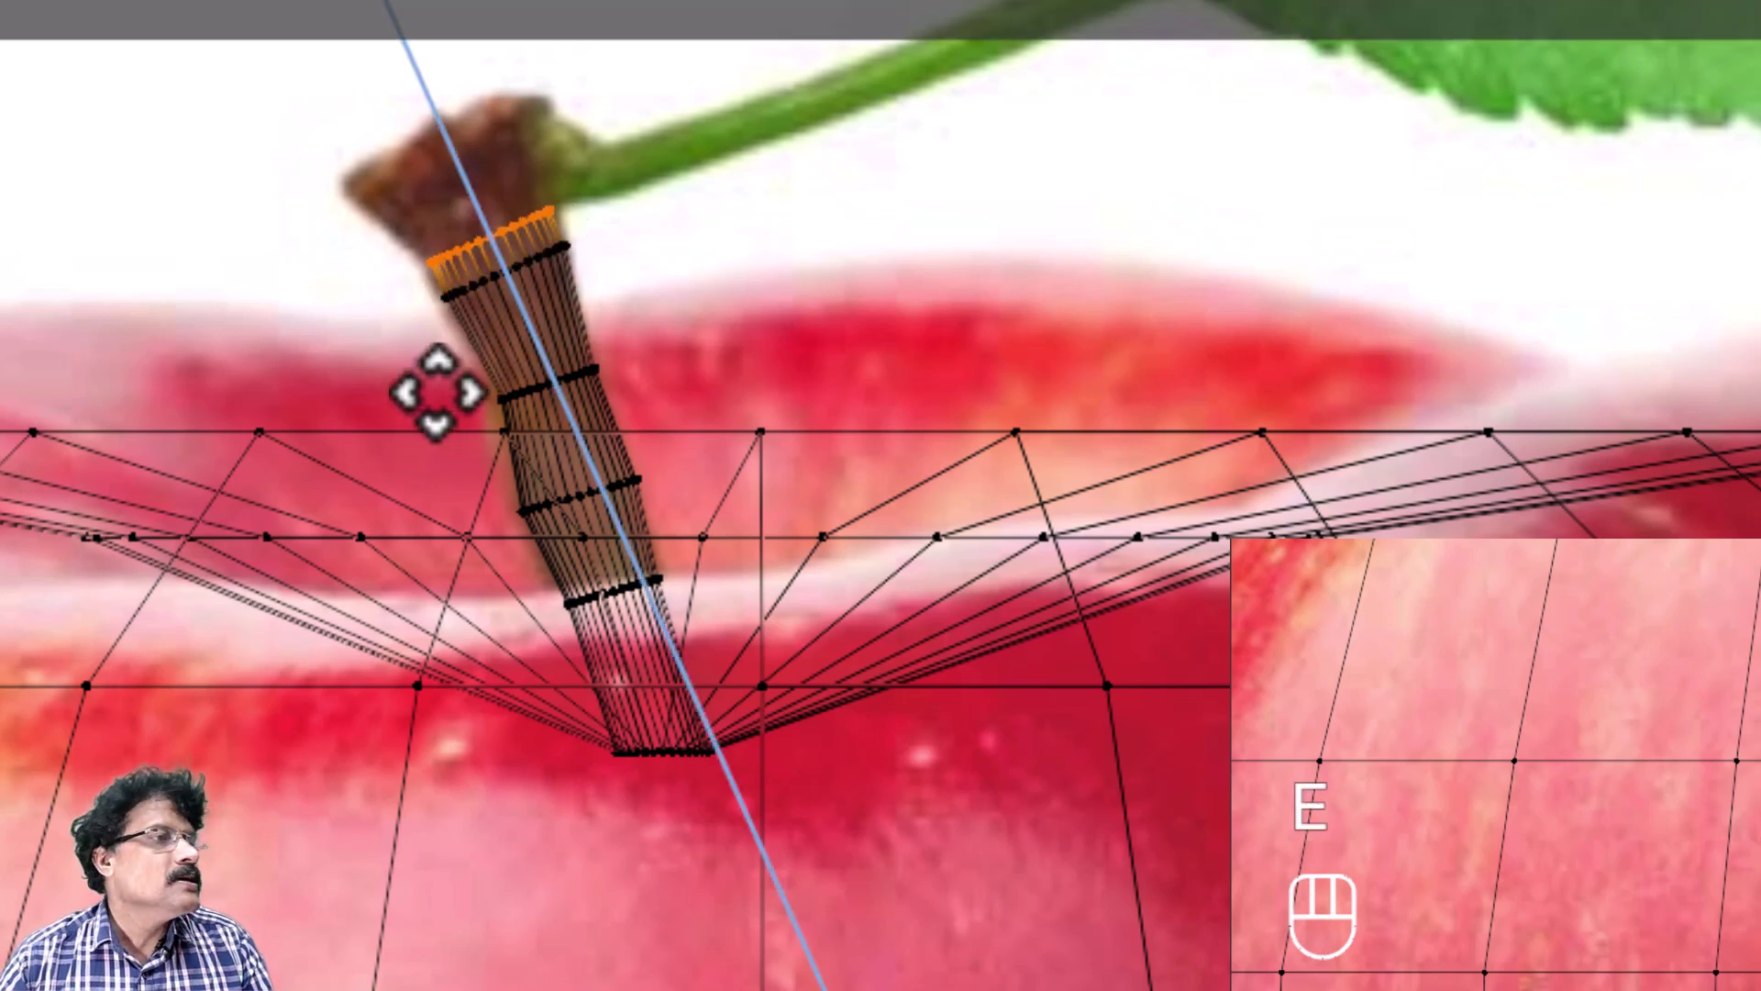
pyautogui.click(449, 320)
pyautogui.press('s')
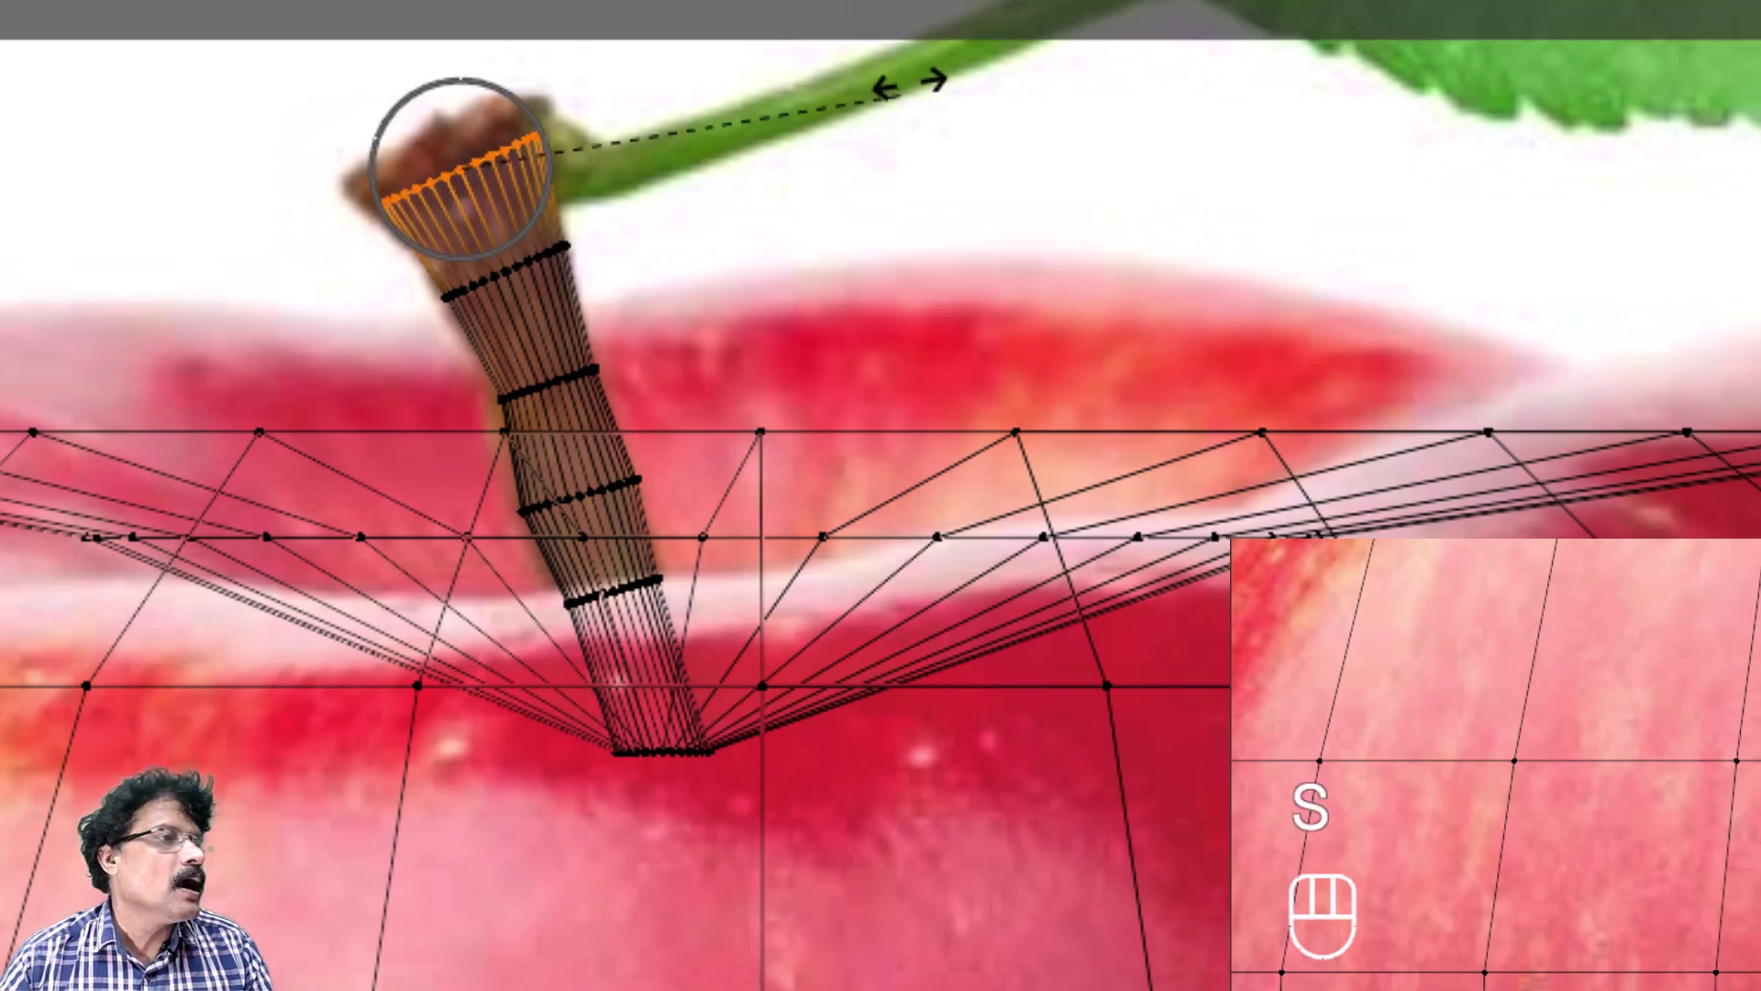
pyautogui.click(931, 49)
# Step: Extrude a short section to the tip of the reference stem and widen its end using a smaller proportional editing size
pyautogui.keyDown('shift'); pyautogui.moveTo(590, 244); pyautogui.dragTo(719, 550, button='middle'); pyautogui.keyUp('shift')
pyautogui.scroll(4, 711, 554)
pyautogui.keyDown('shift'); pyautogui.moveTo(795, 460); pyautogui.dragTo(965, 990, button='middle'); pyautogui.keyUp('shift')
pyautogui.press('e')
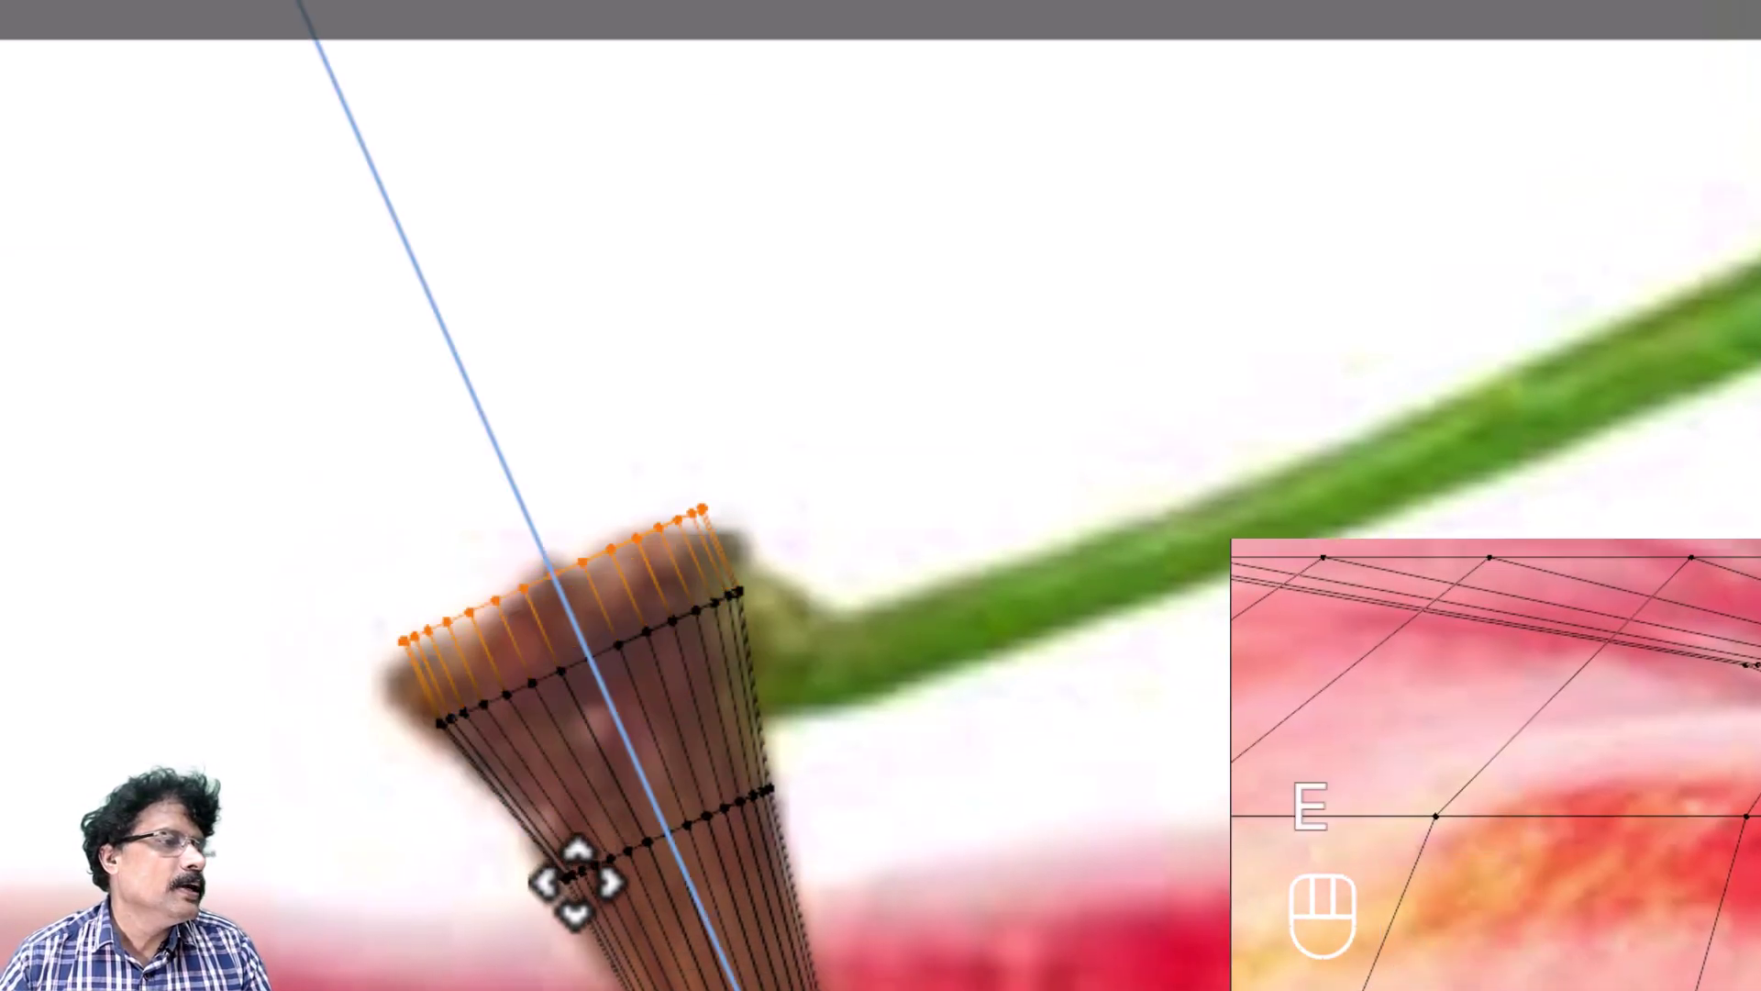
pyautogui.click(574, 882)
pyautogui.scroll(2, 676, 728)
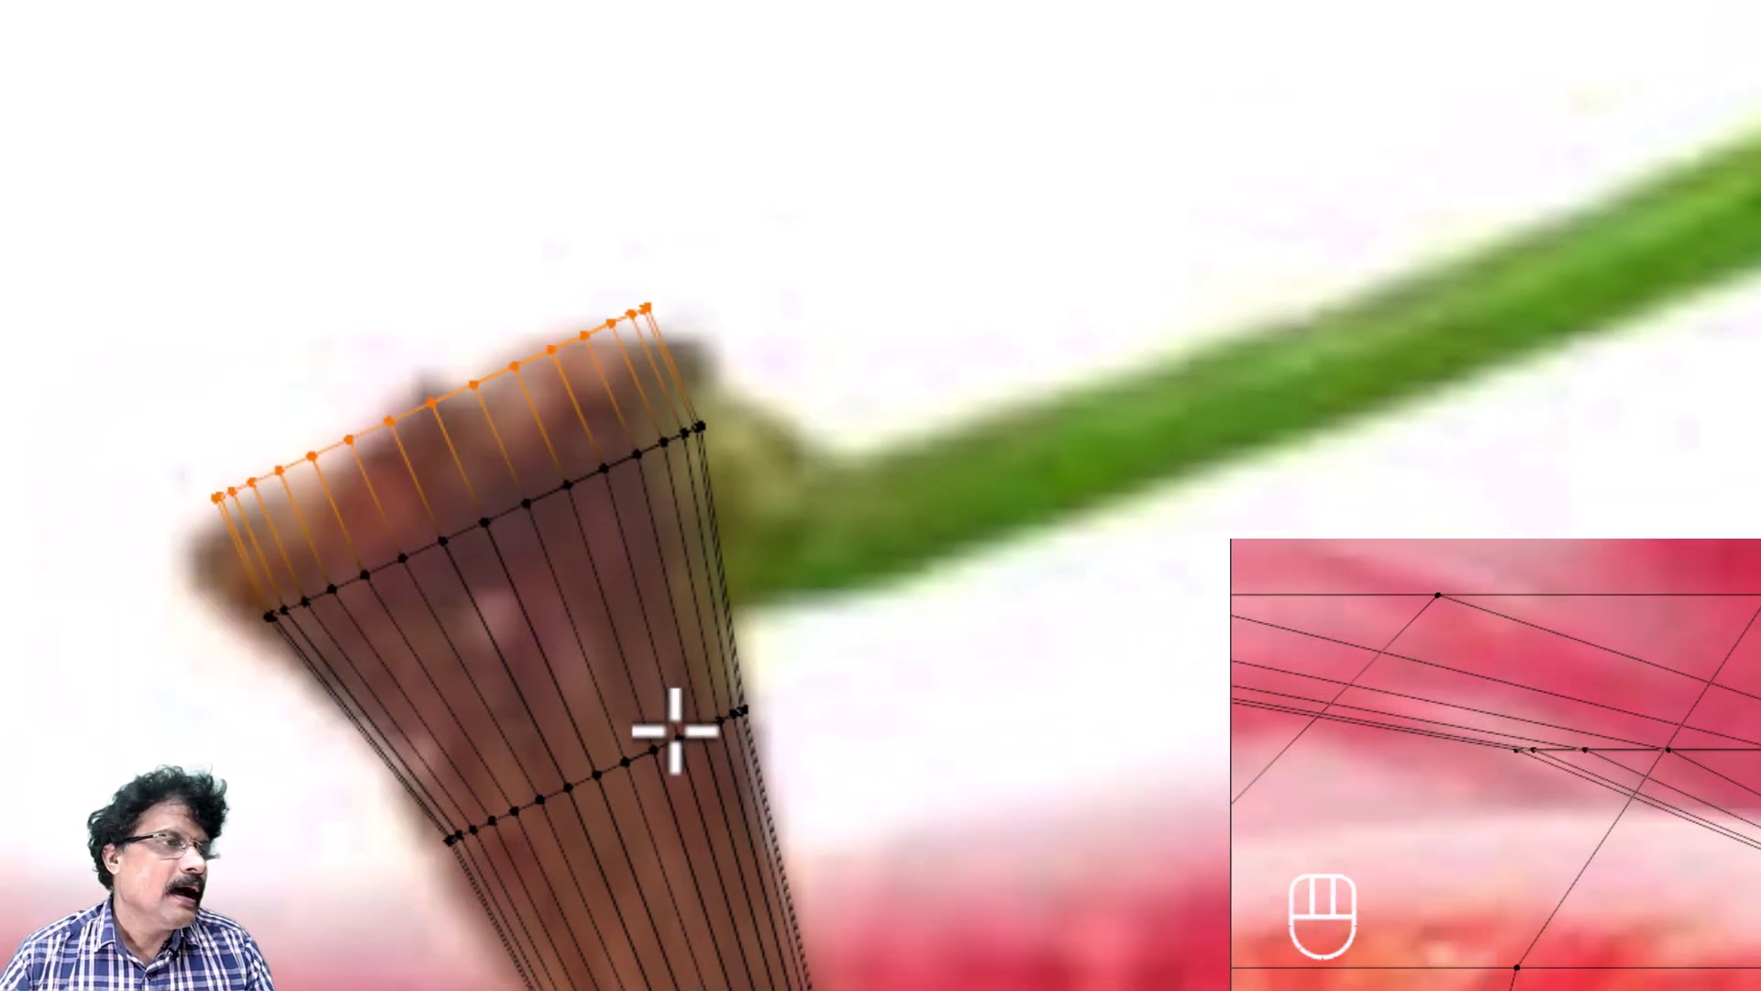
pyautogui.keyDown('shift'); pyautogui.moveTo(676, 727); pyautogui.dragTo(734, 989, button='middle'); pyautogui.keyUp('shift')
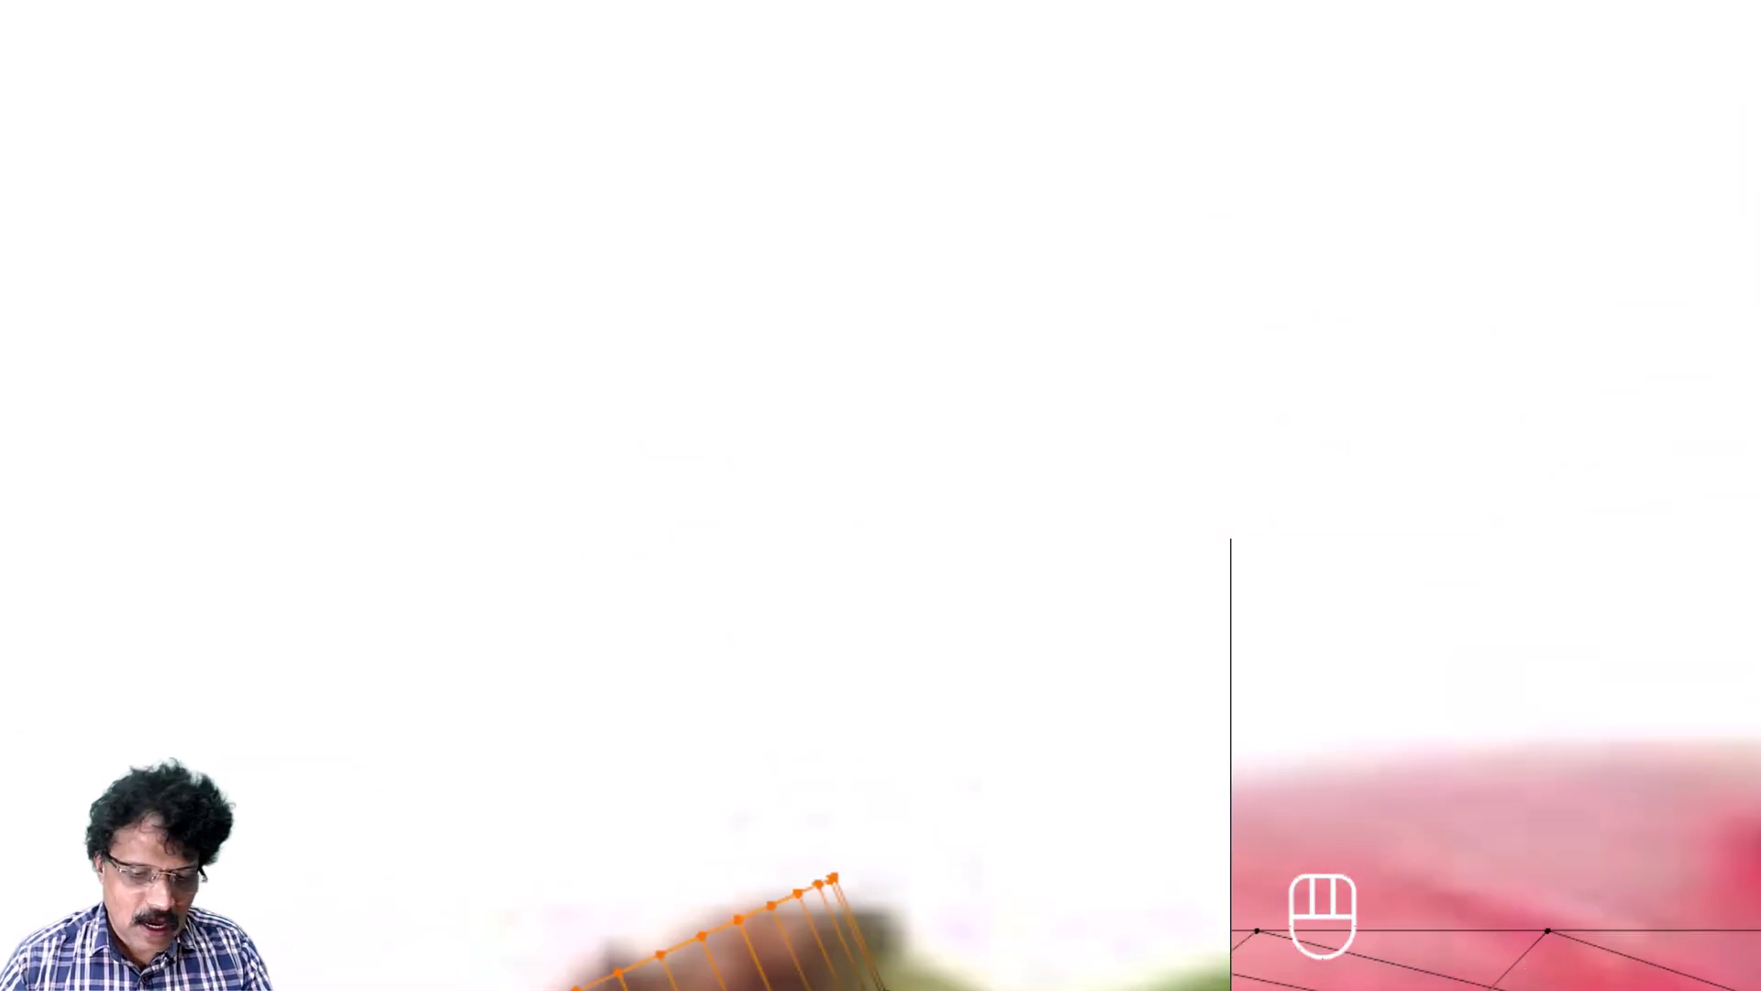
pyautogui.press('s')
pyautogui.scroll(2, 1031, 825)
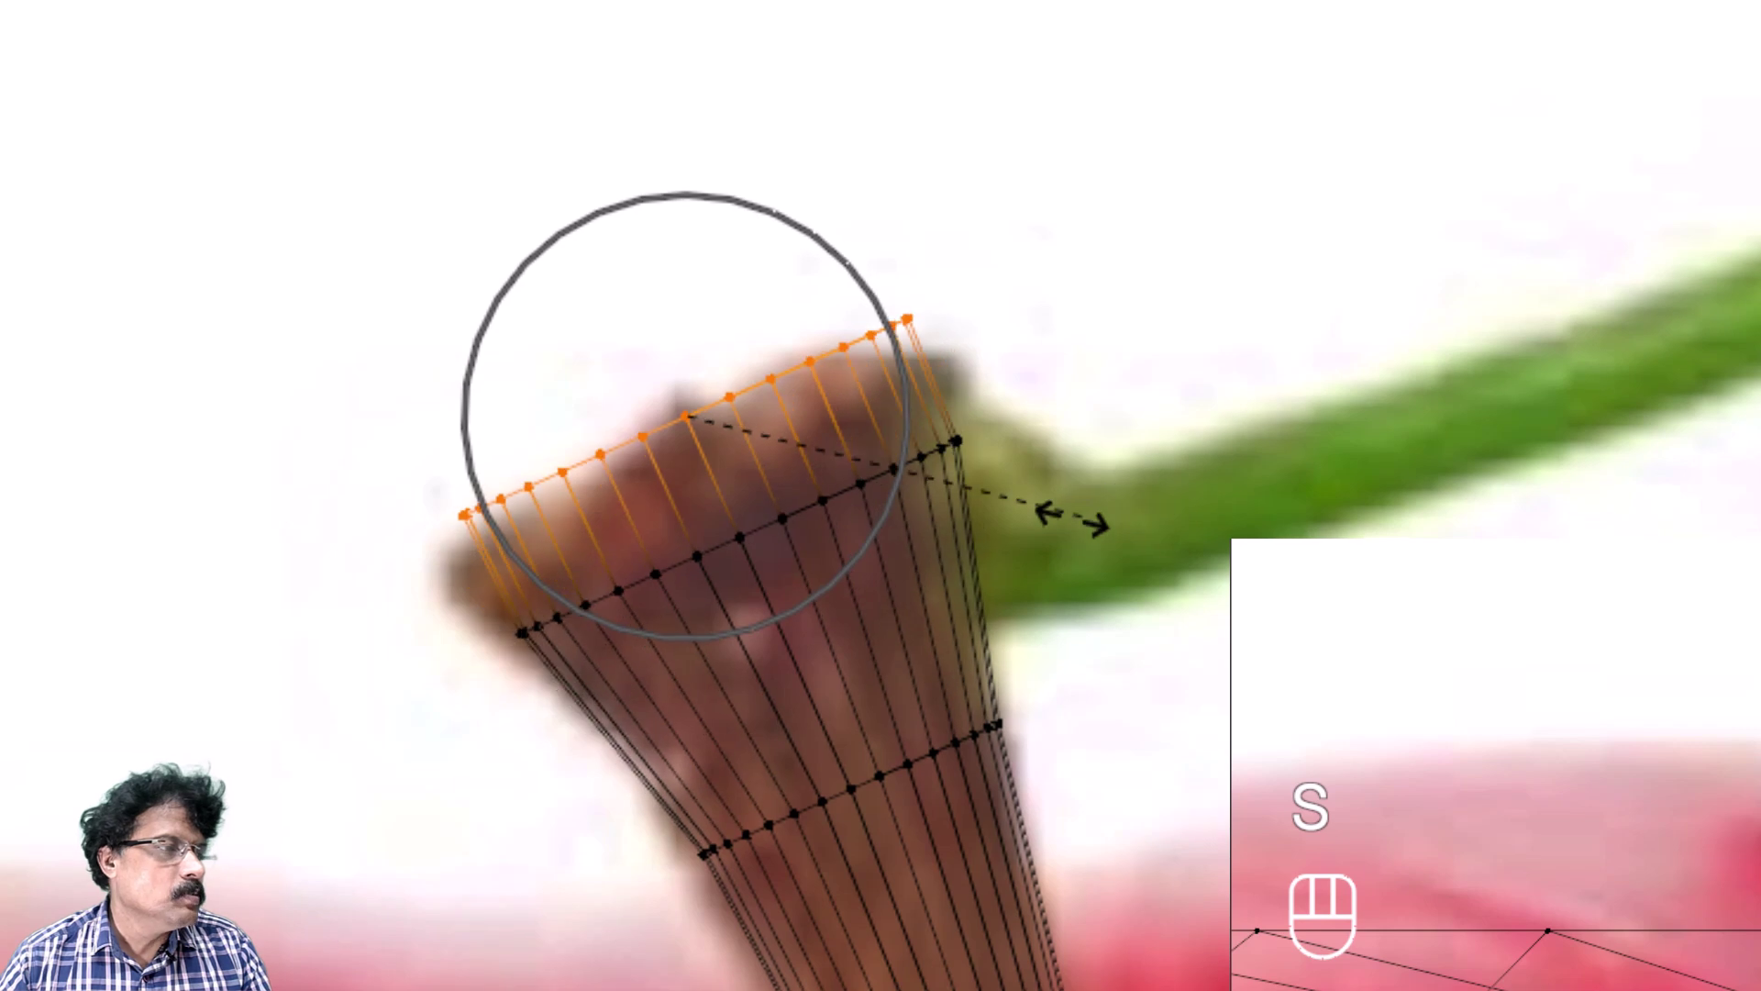
pyautogui.scroll(4, 1101, 511)
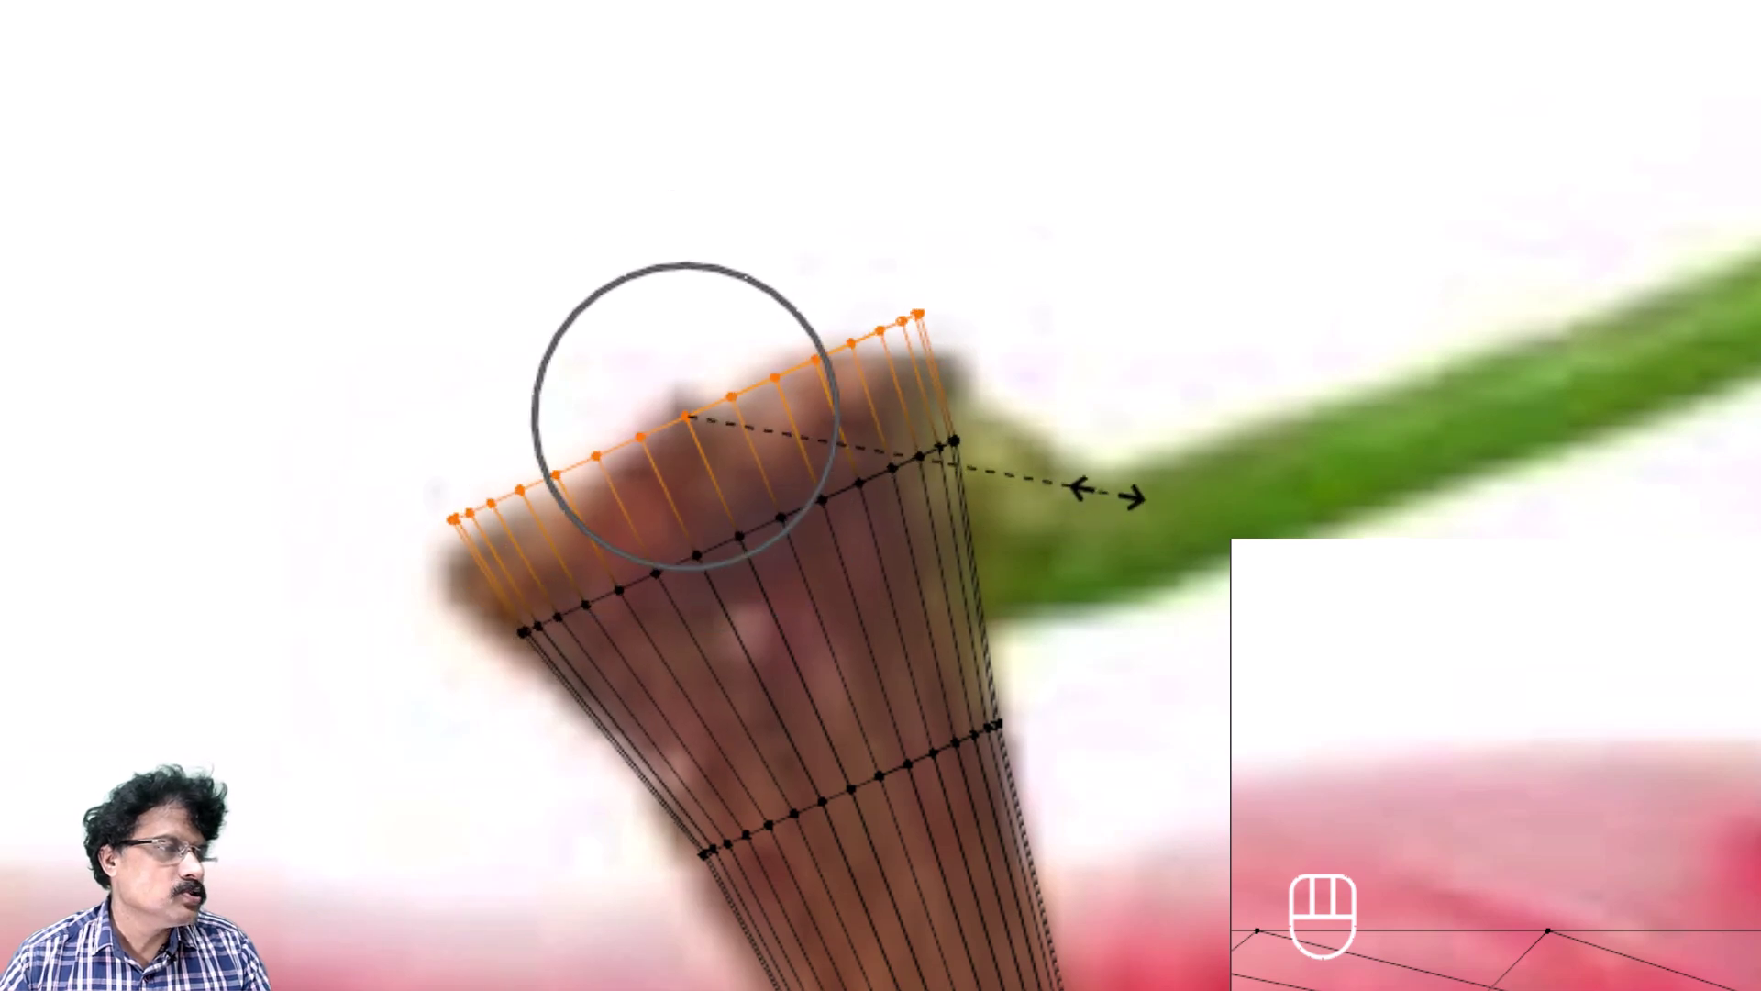
pyautogui.click(1138, 486)
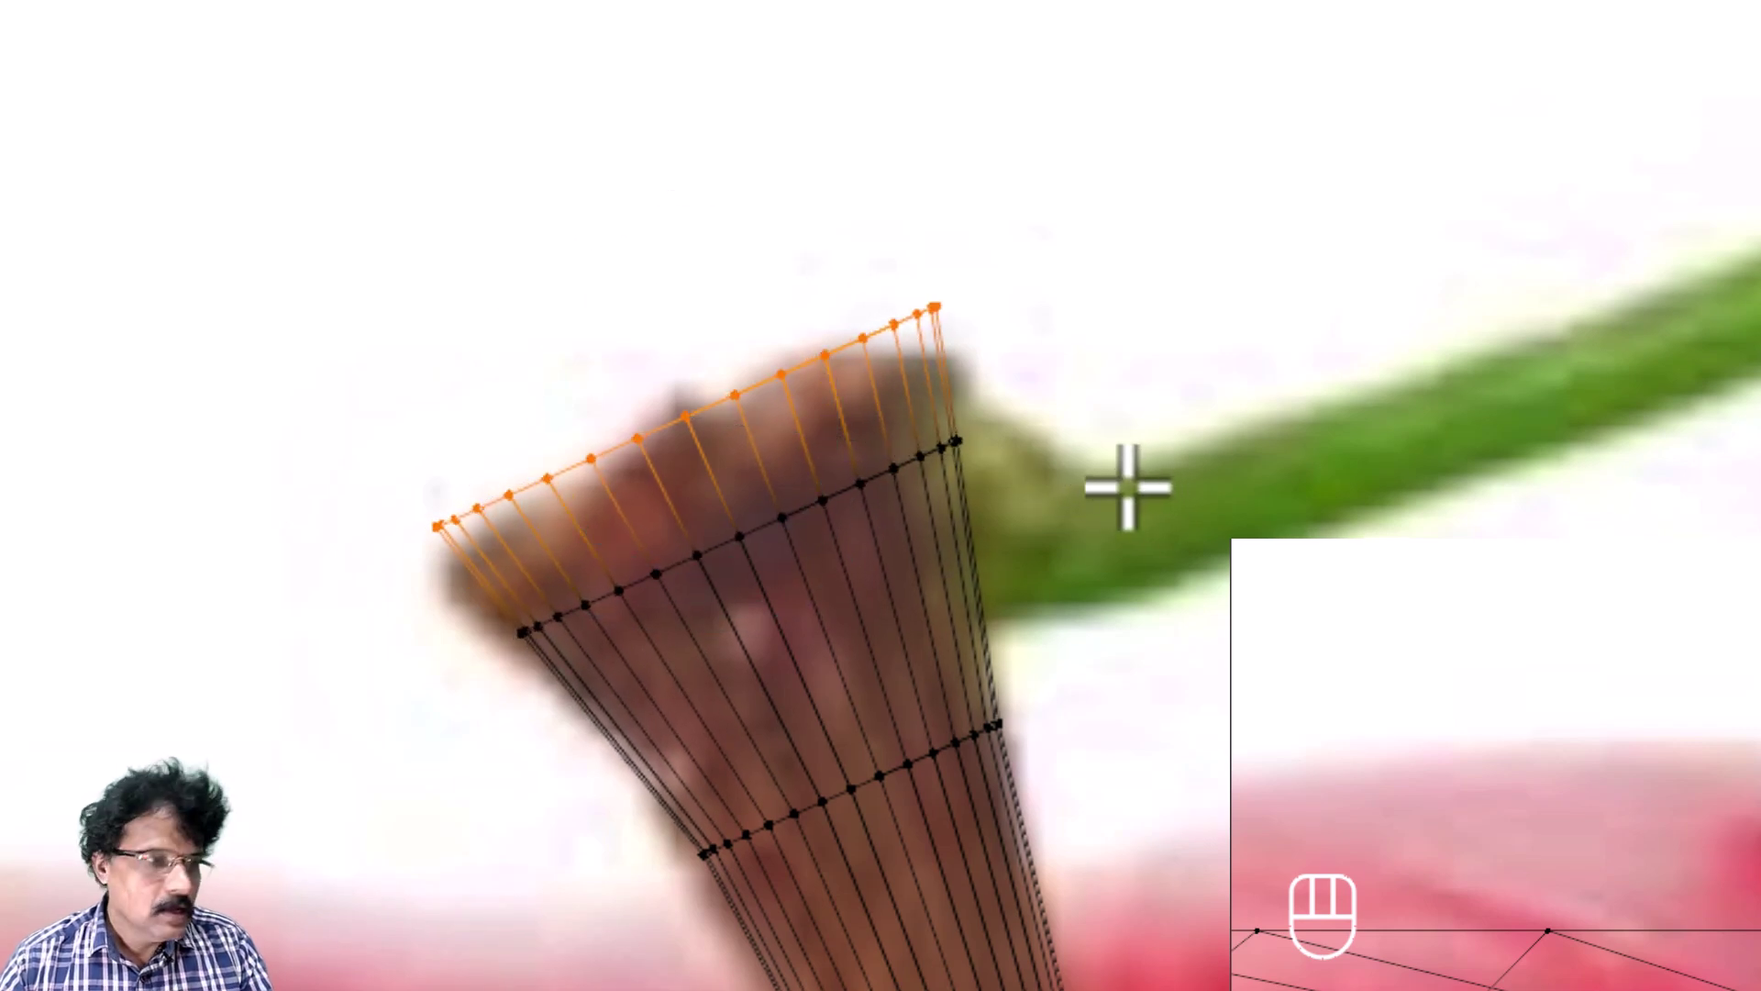
# Step: Move the stem's top ring down slightly and rotate it to match the slant of the reference stem's tip
pyautogui.press('g')
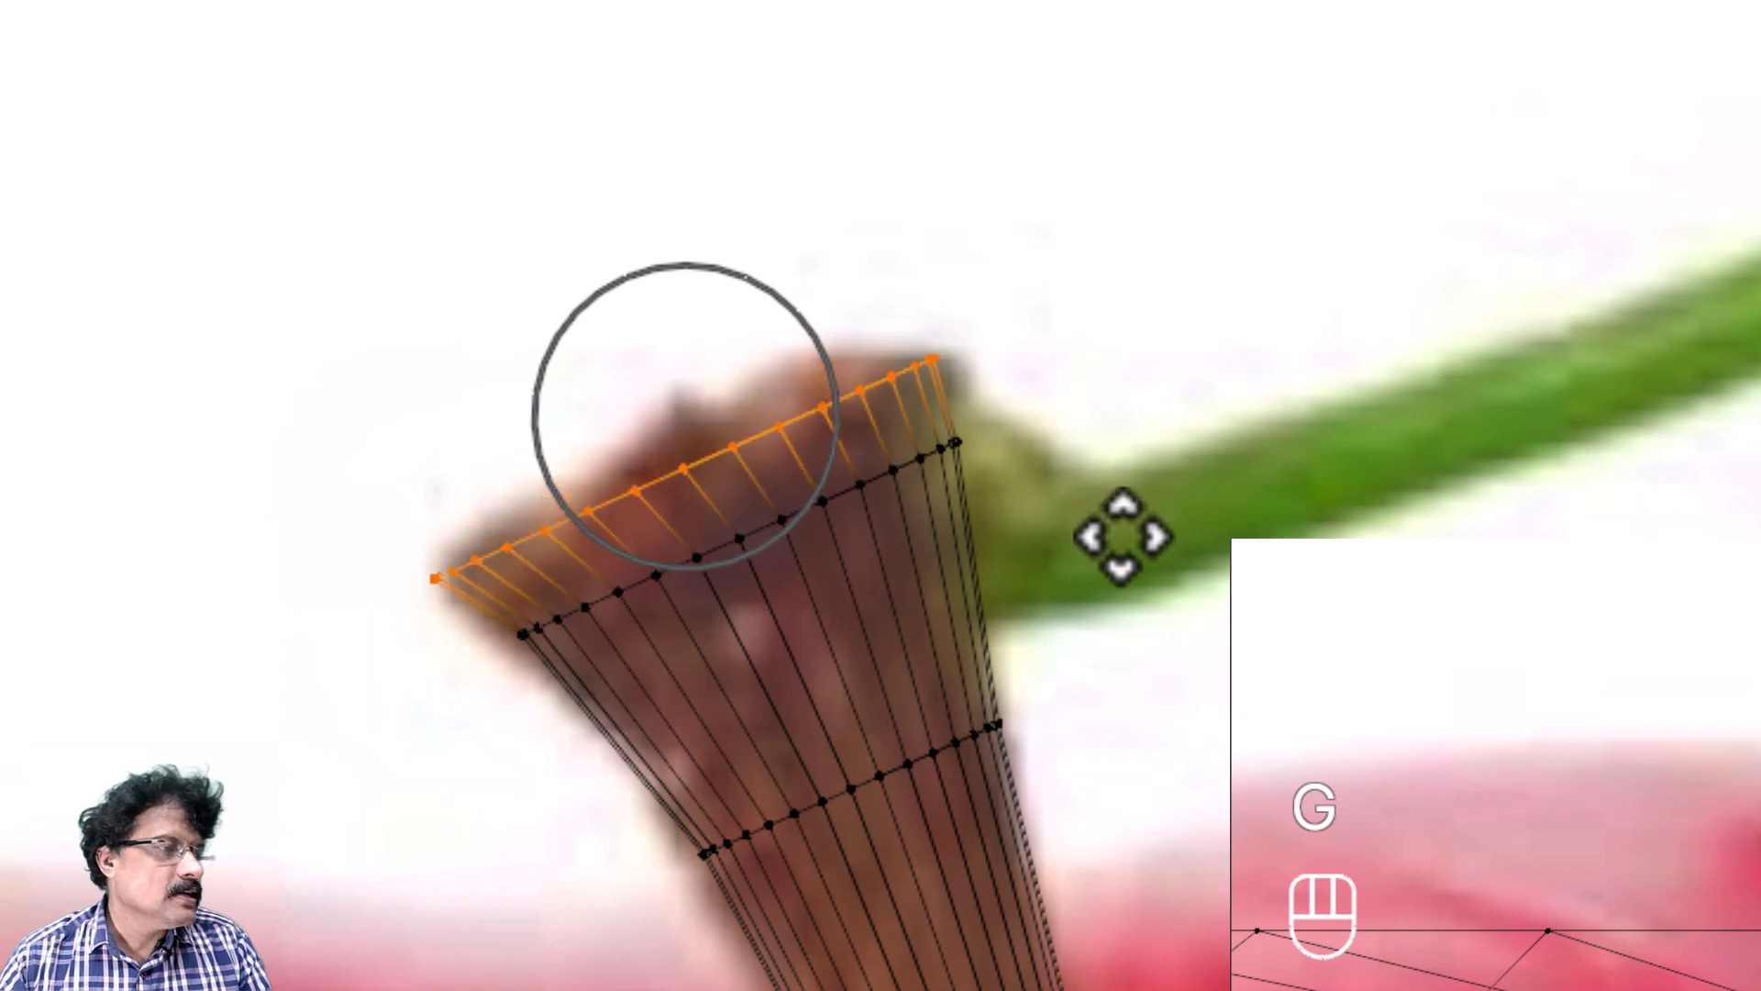
pyautogui.click(1124, 536)
pyautogui.press('r')
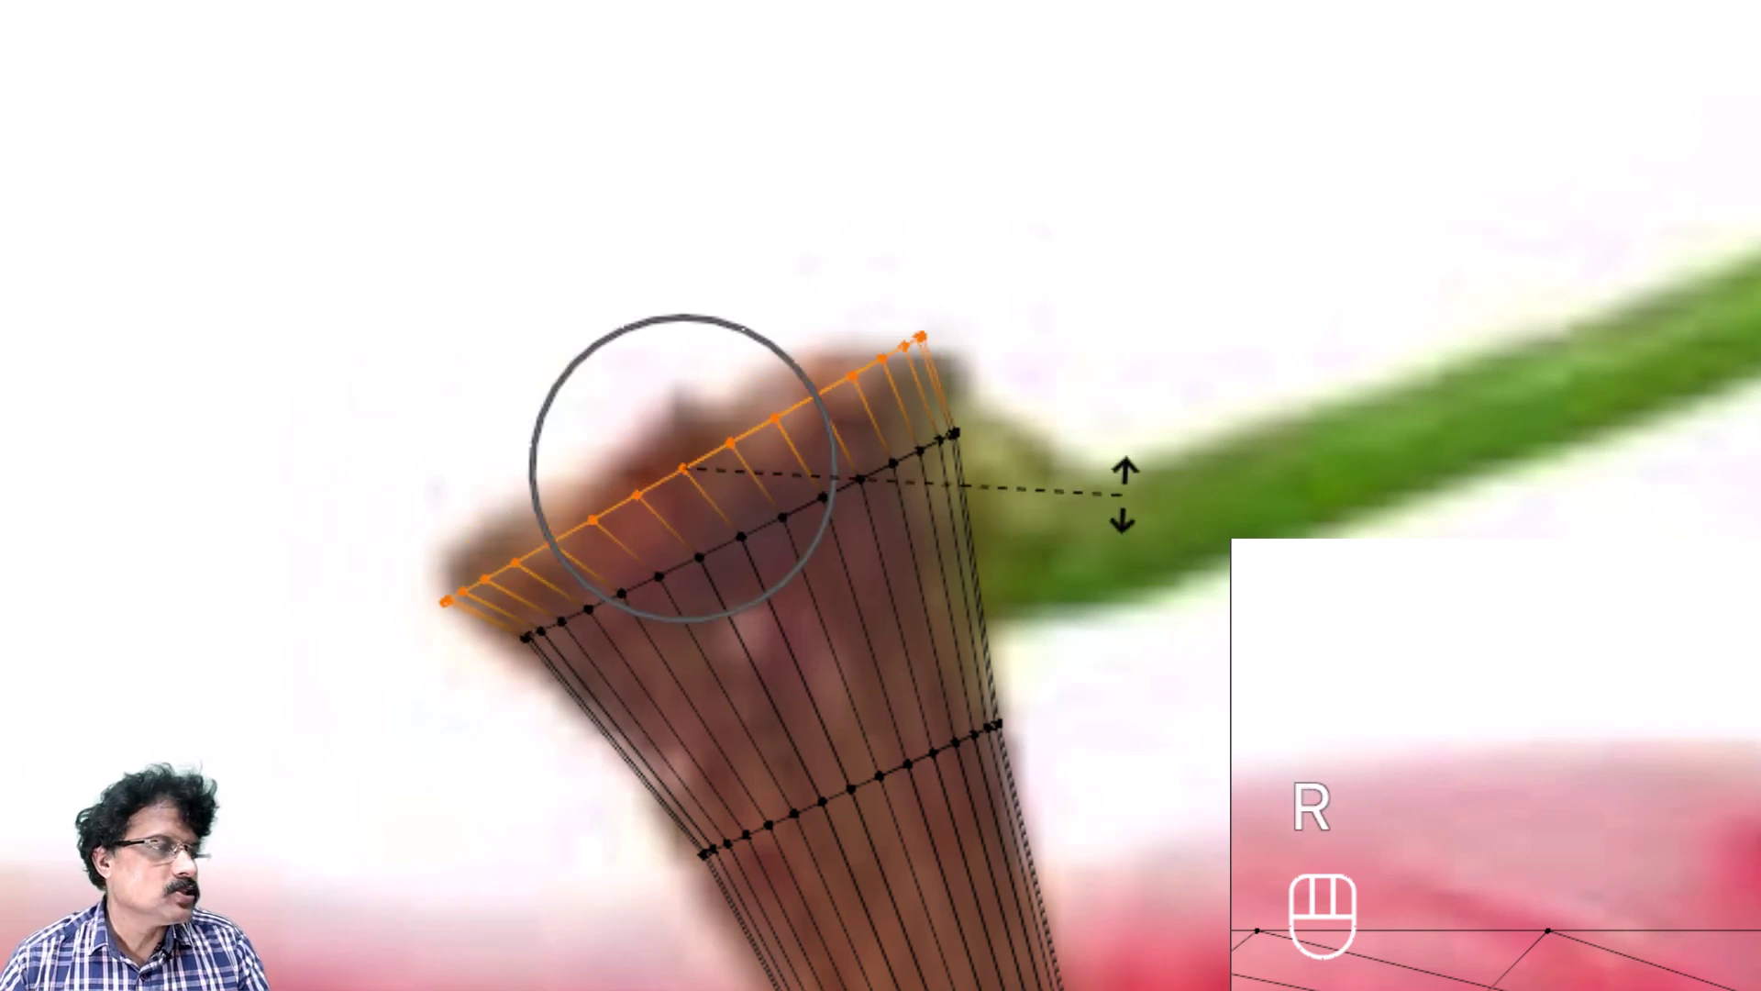
pyautogui.click(1123, 528)
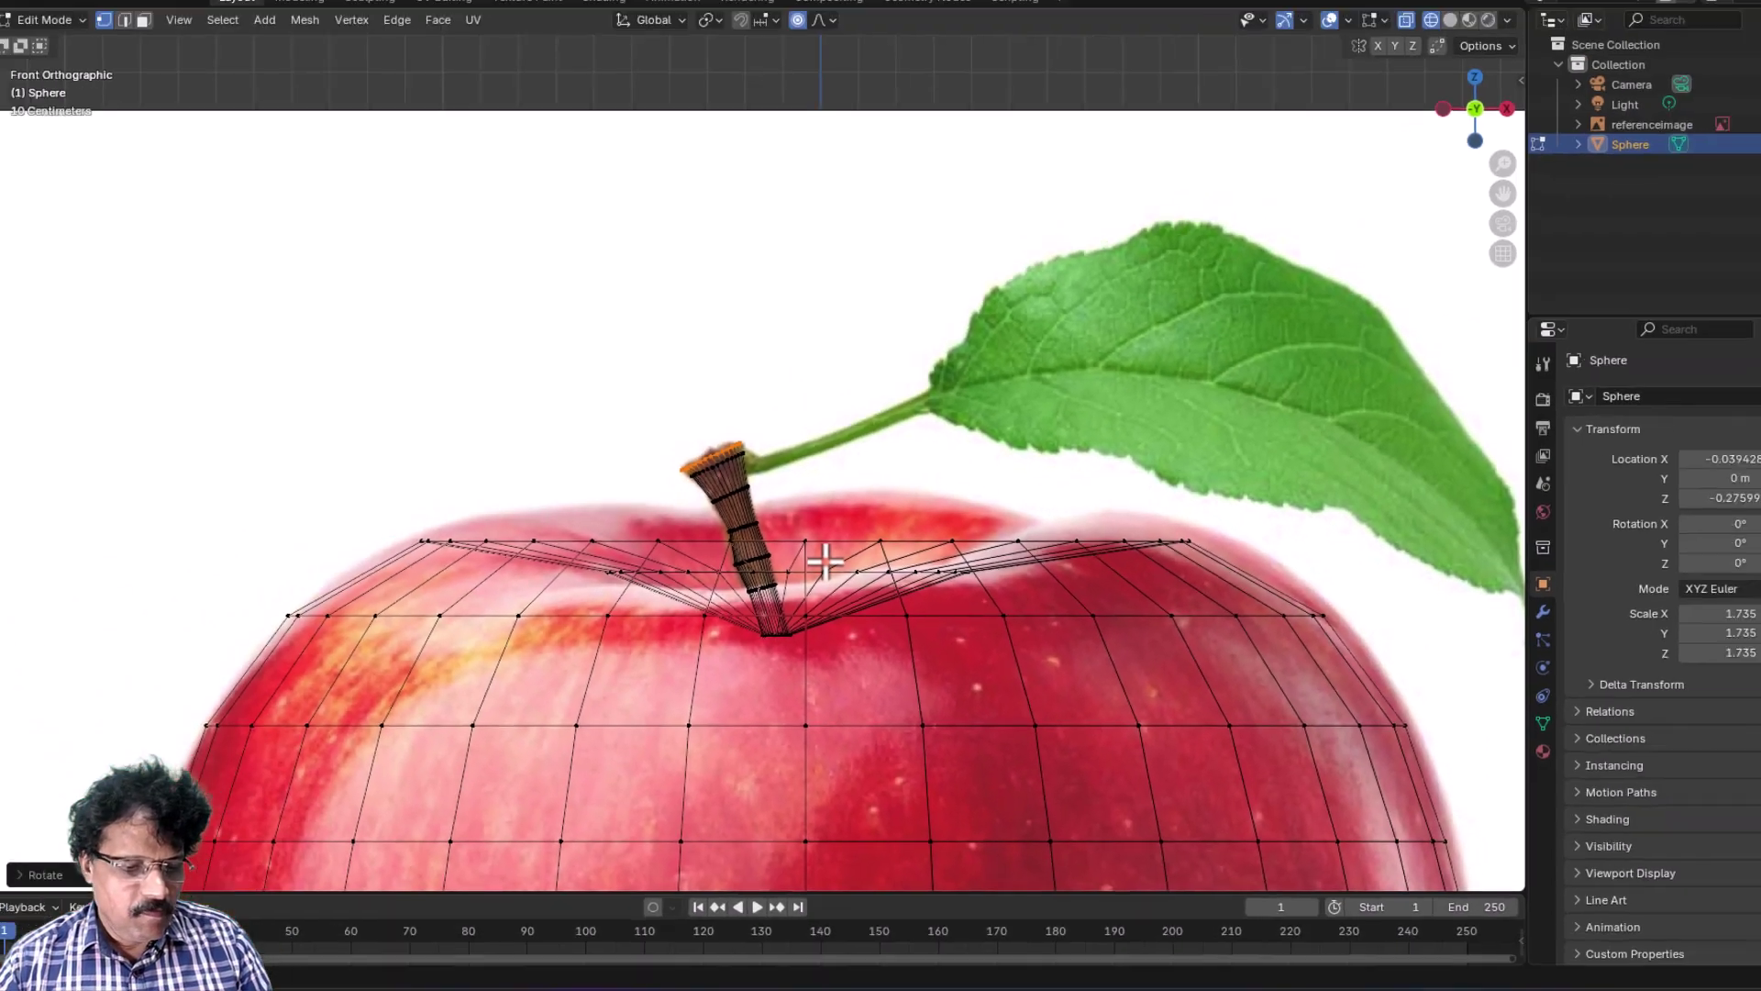
# Step: Return to Object Mode with solid shading and examine the stem and dimple in perspective and in the front view
pyautogui.press('Tab')
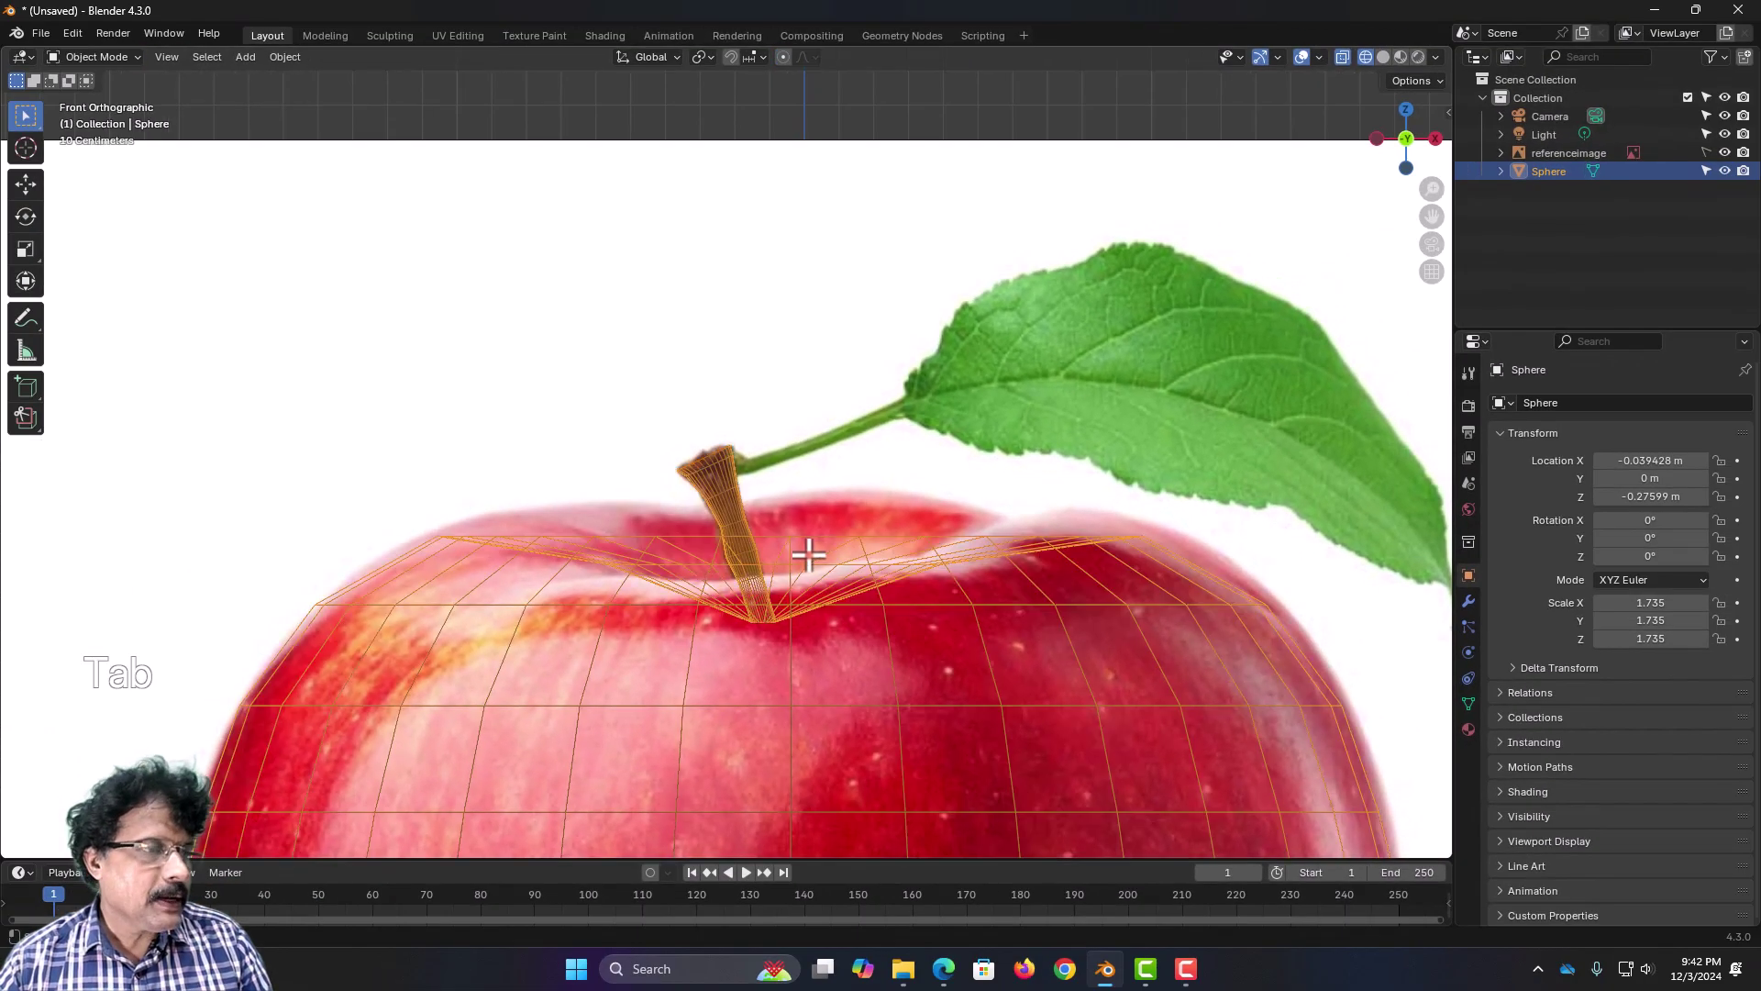
pyautogui.click(1382, 56)
pyautogui.scroll(-4, 823, 476)
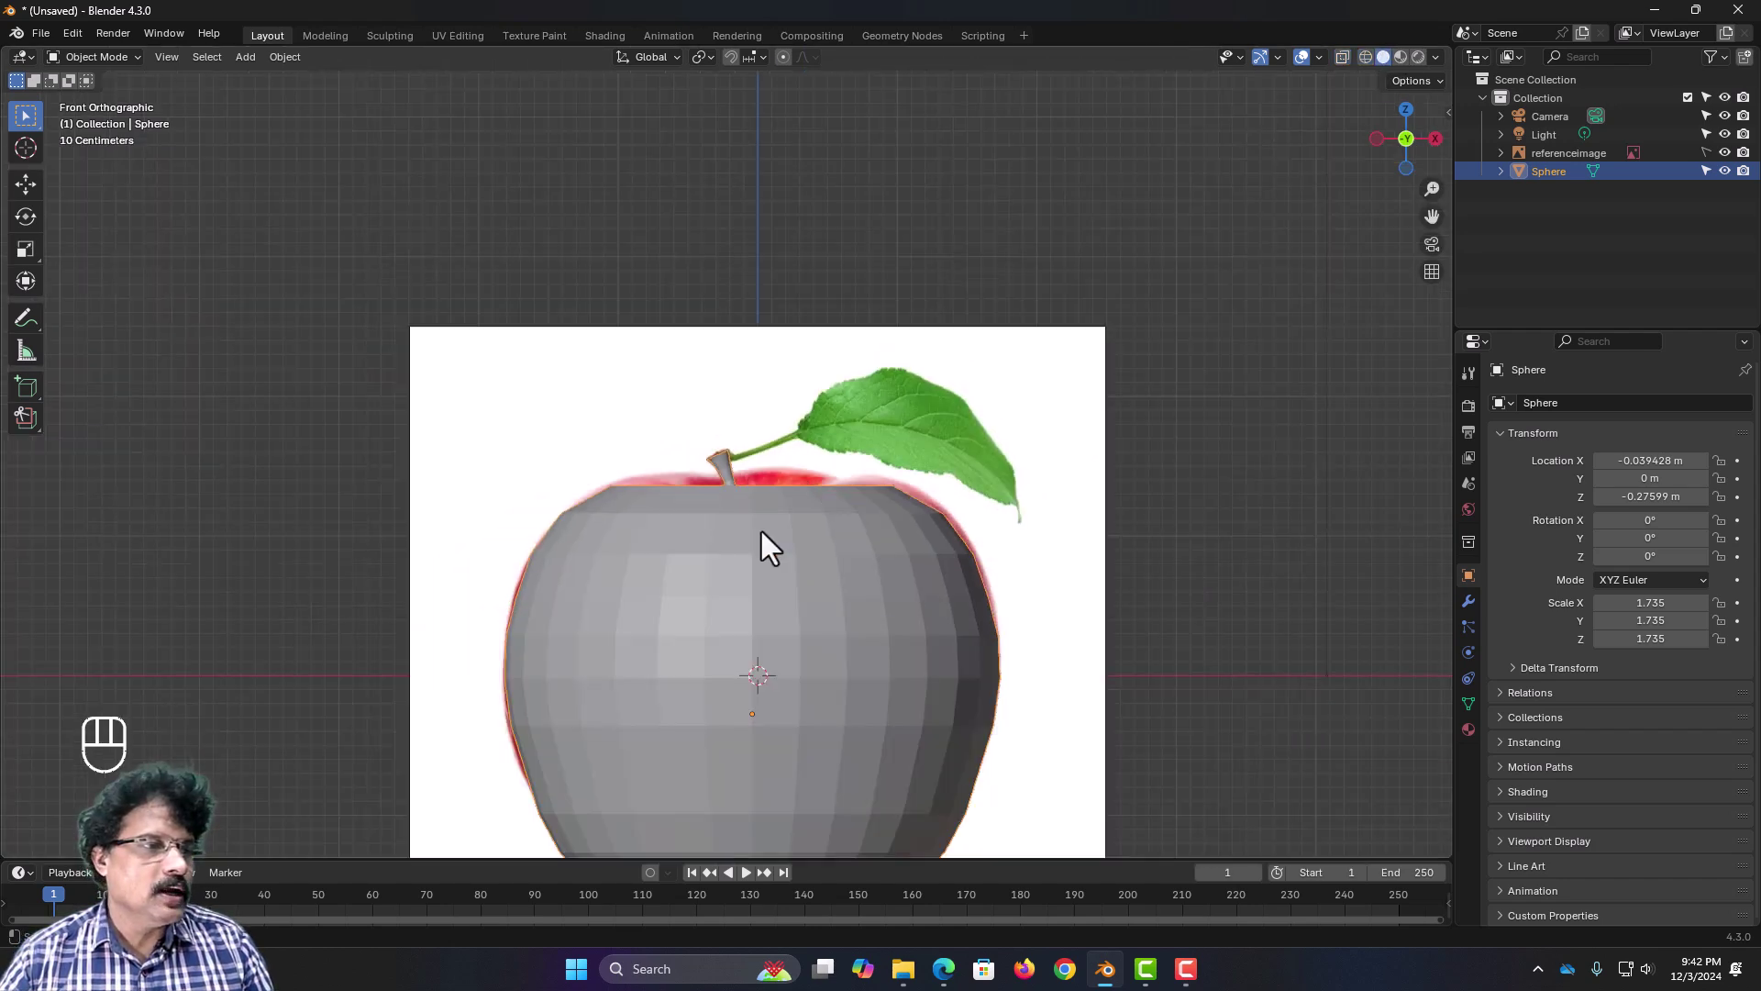
pyautogui.moveTo(761, 531)
pyautogui.mouseDown(button='middle')
pyautogui.moveTo(752, 624)
pyautogui.moveTo(962, 556)
pyautogui.moveTo(896, 629)
pyautogui.moveTo(630, 641)
pyautogui.moveTo(672, 629)
pyautogui.moveTo(703, 656)
pyautogui.moveTo(672, 559)
pyautogui.moveTo(580, 578)
pyautogui.moveTo(626, 517)
pyautogui.mouseUp(button='middle')
pyautogui.scroll(4, 642, 624)
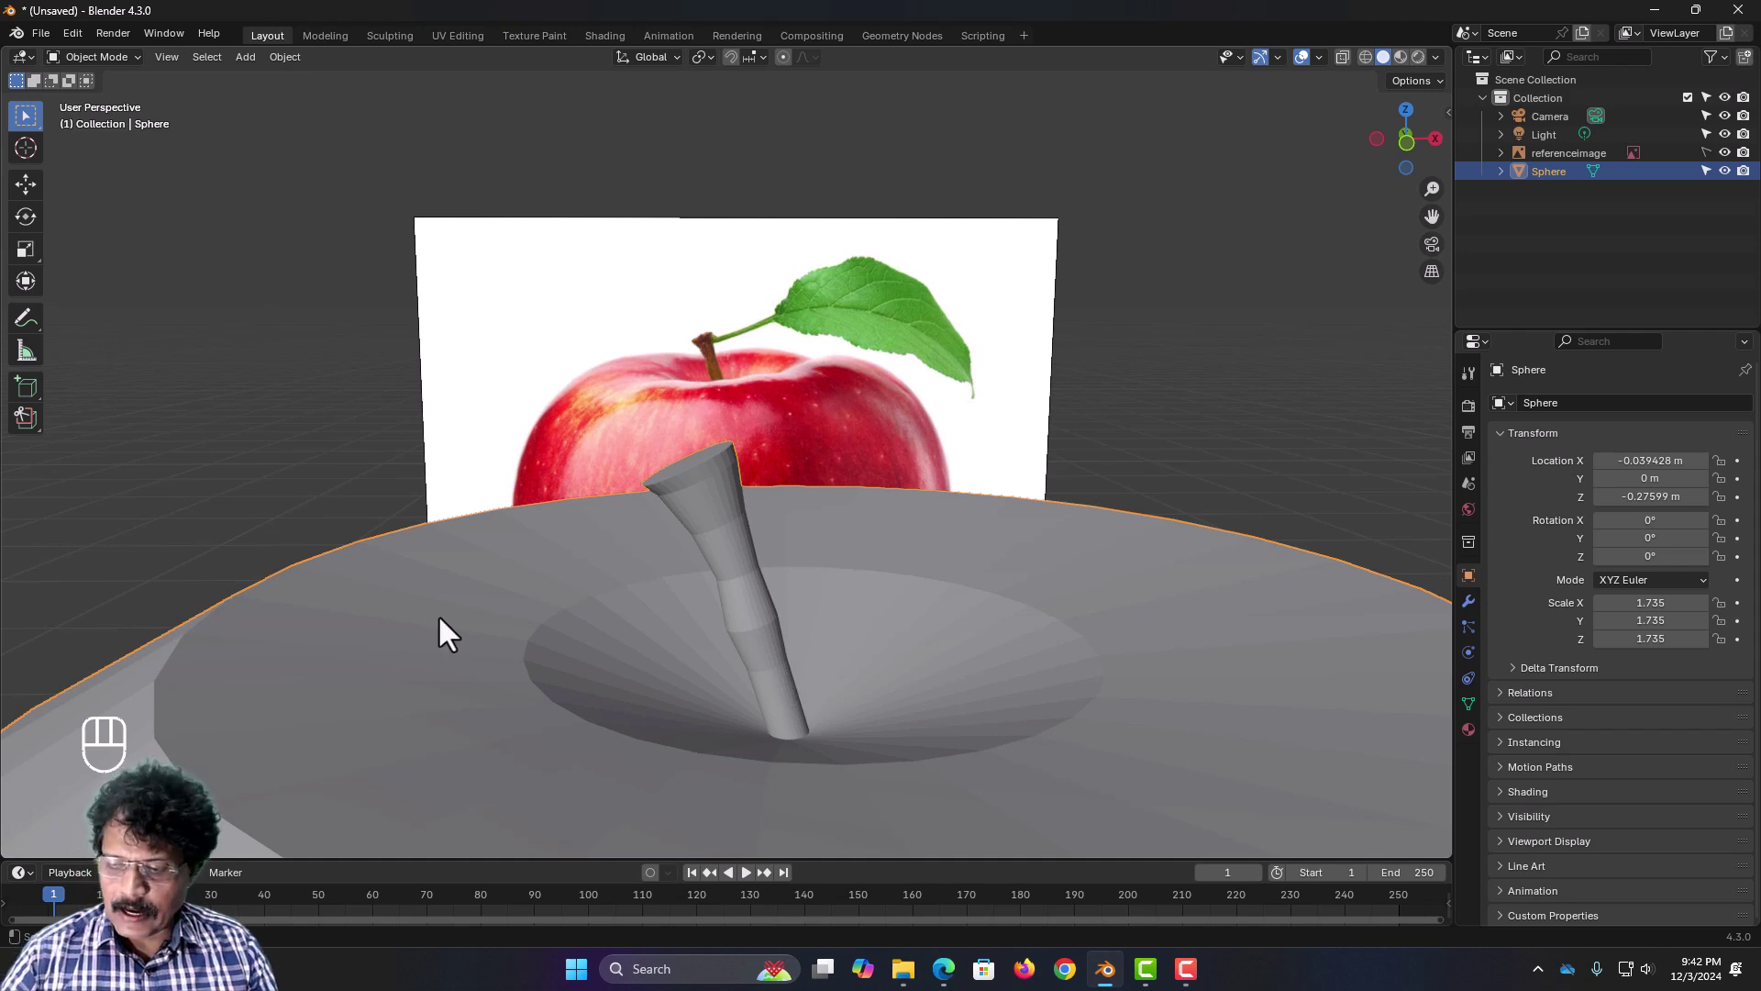
pyautogui.press('KP_1')
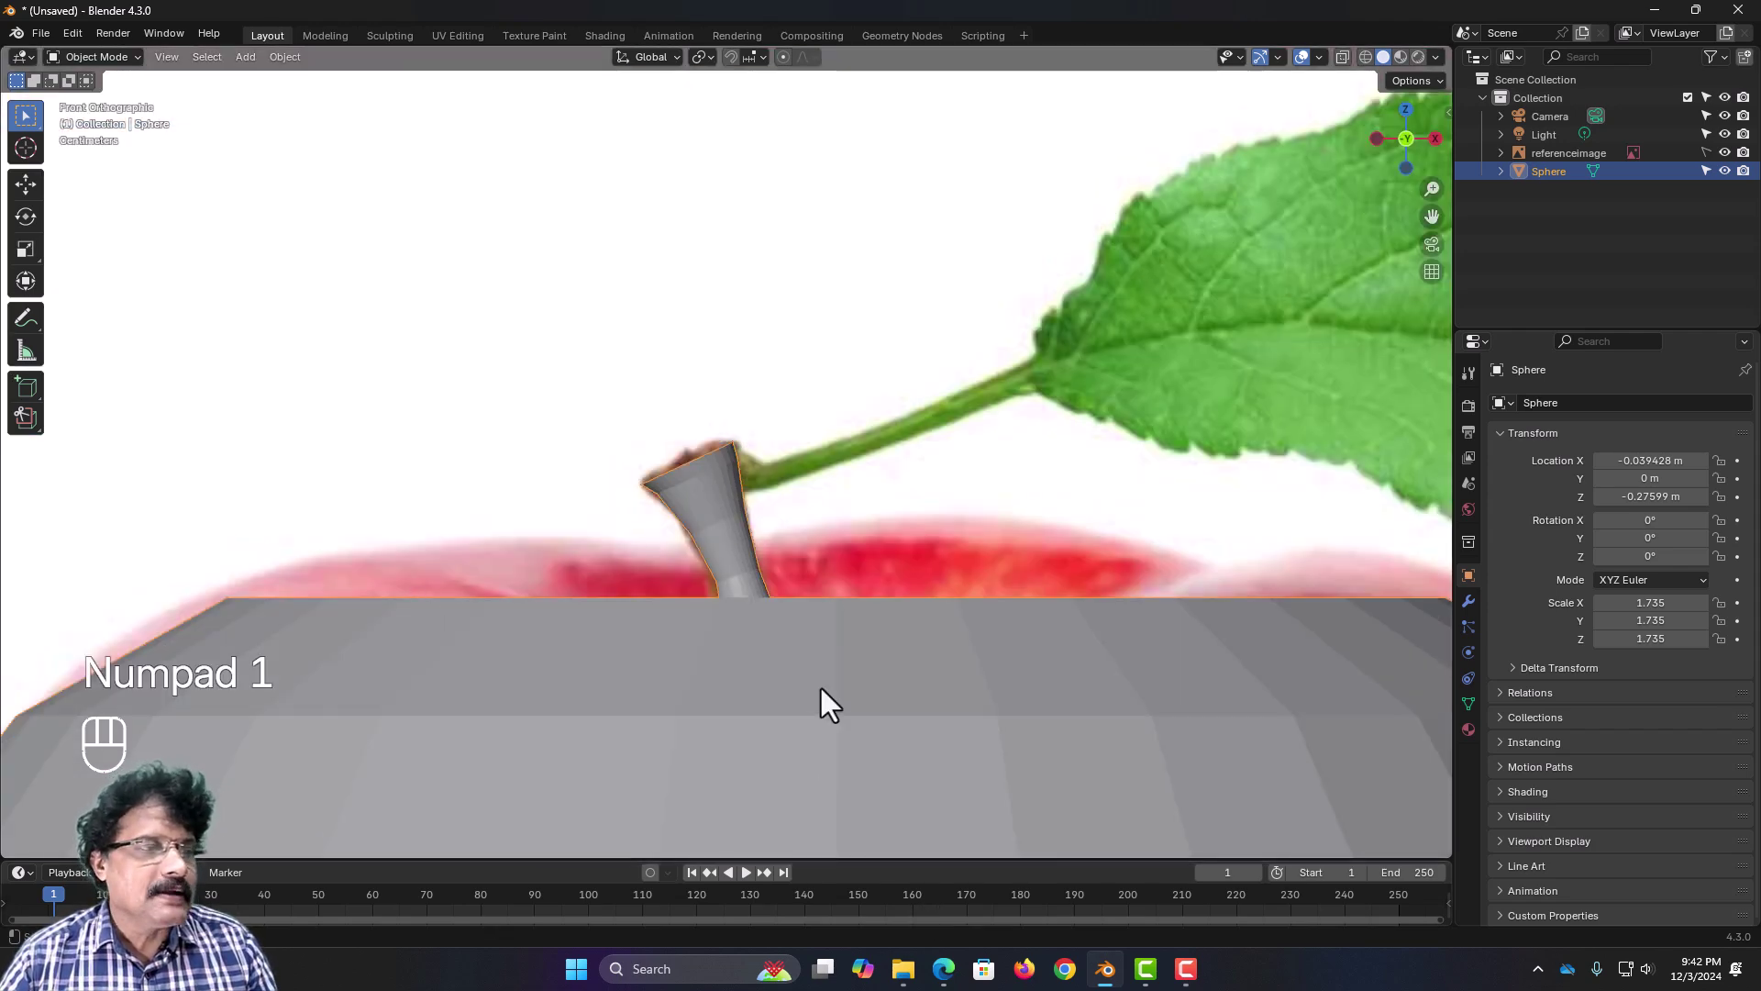
pyautogui.scroll(6, 806, 669)
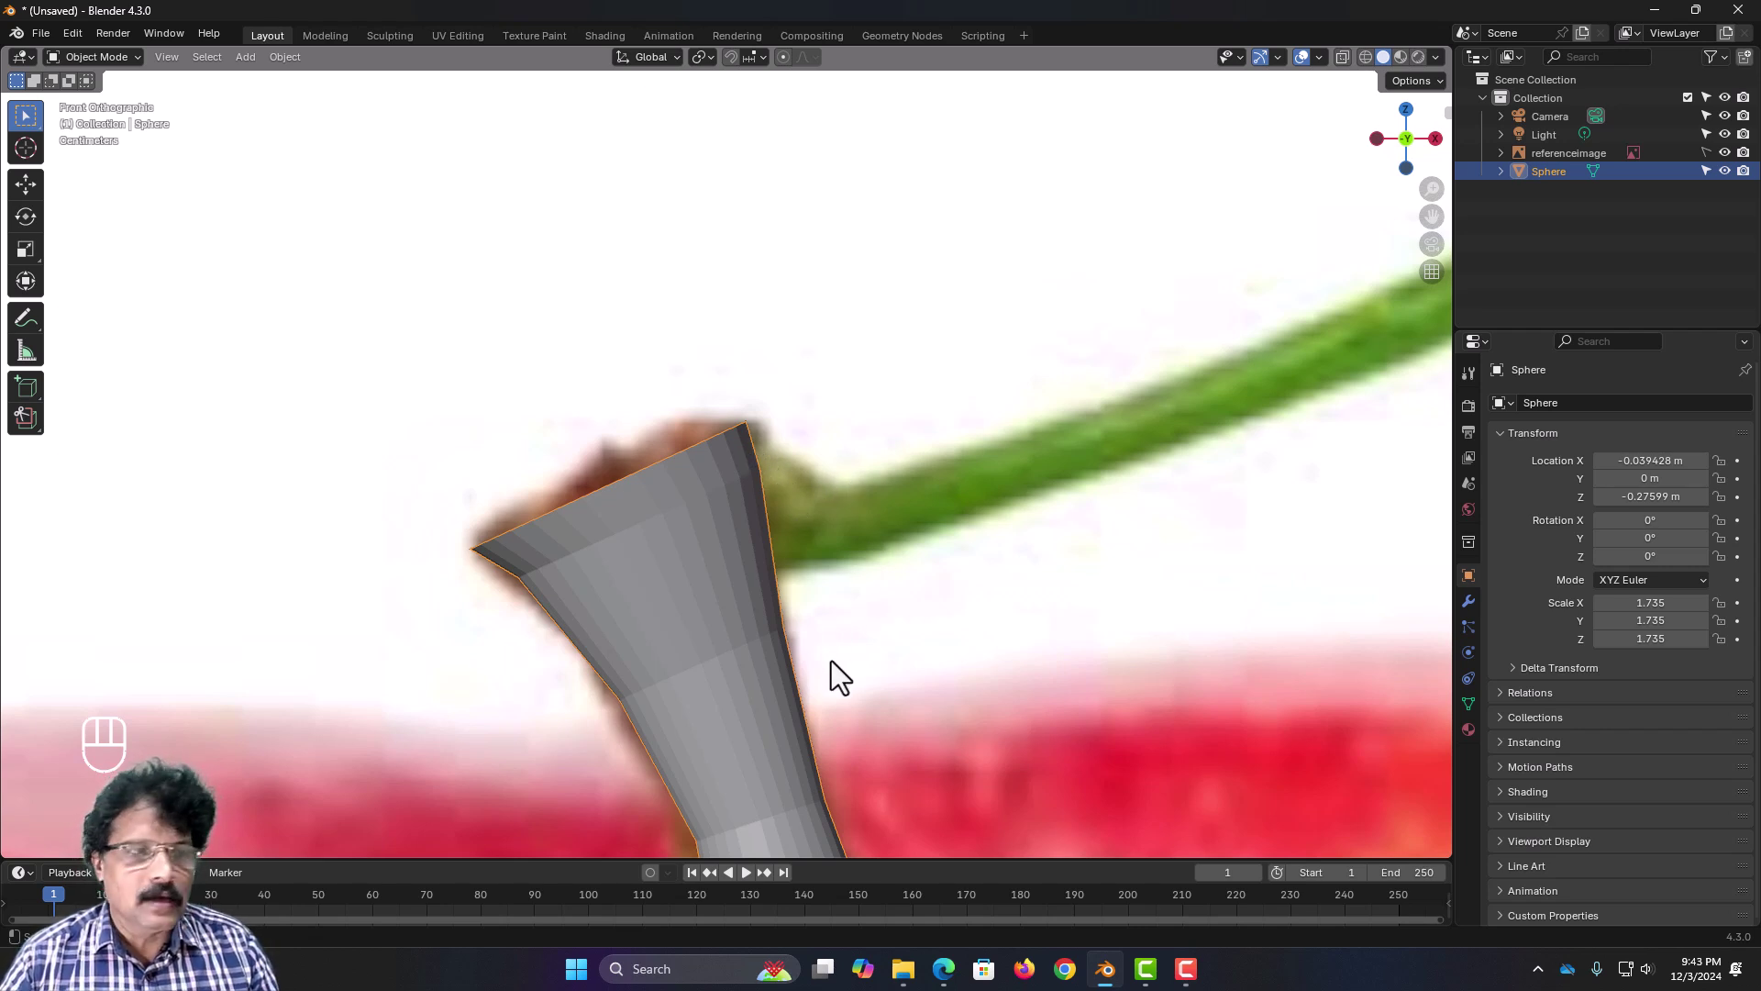
pyautogui.scroll(-2, 831, 662)
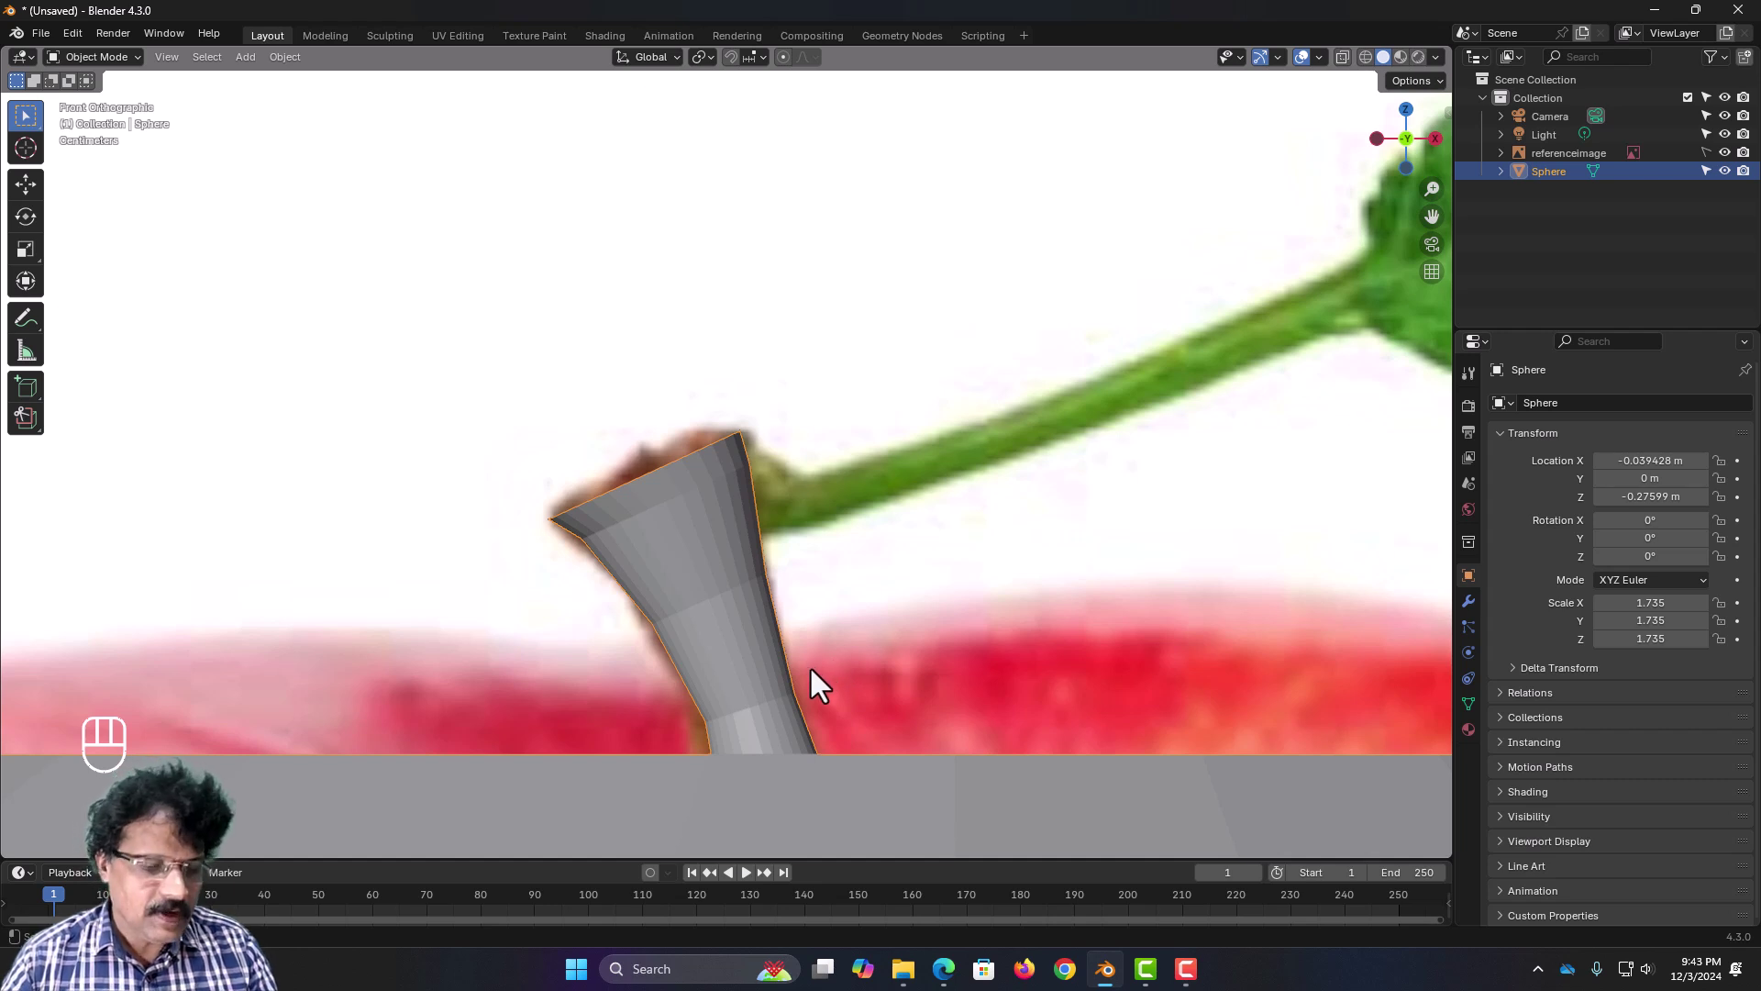
# Step: Reopen the sphere in Edit Mode and compare the stem's flared top in front view and right view, ending in right view
pyautogui.press('Tab')
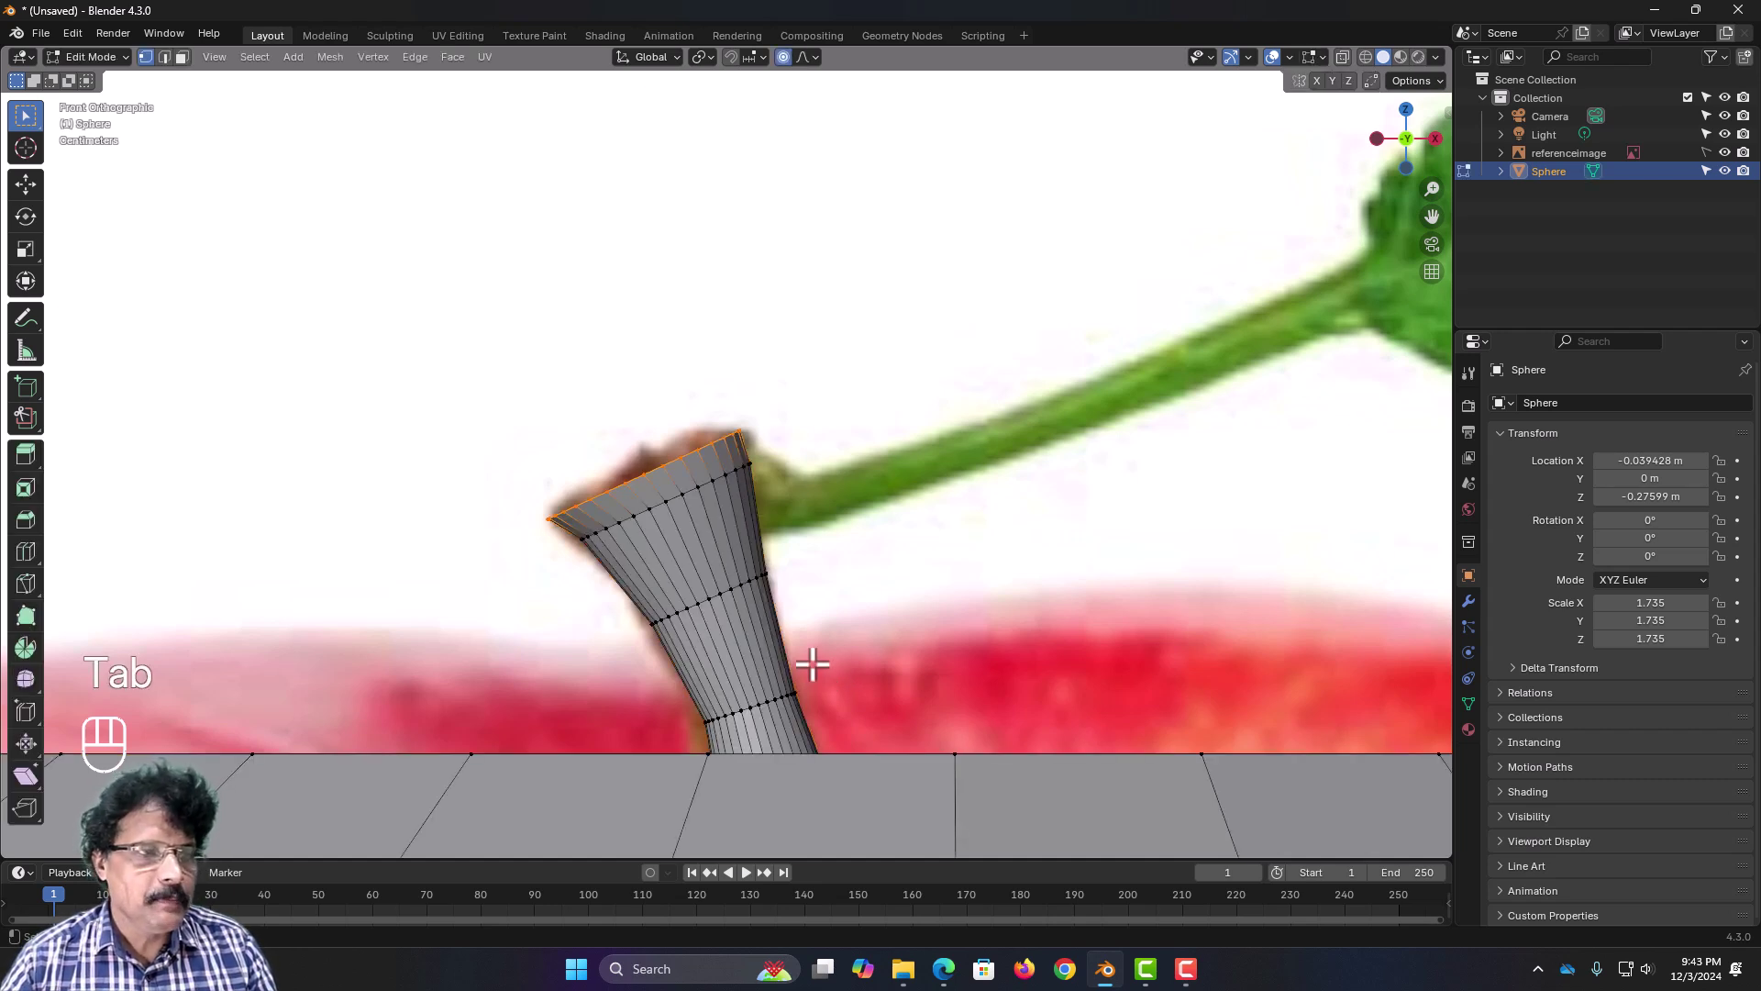
pyautogui.press('KP_3')
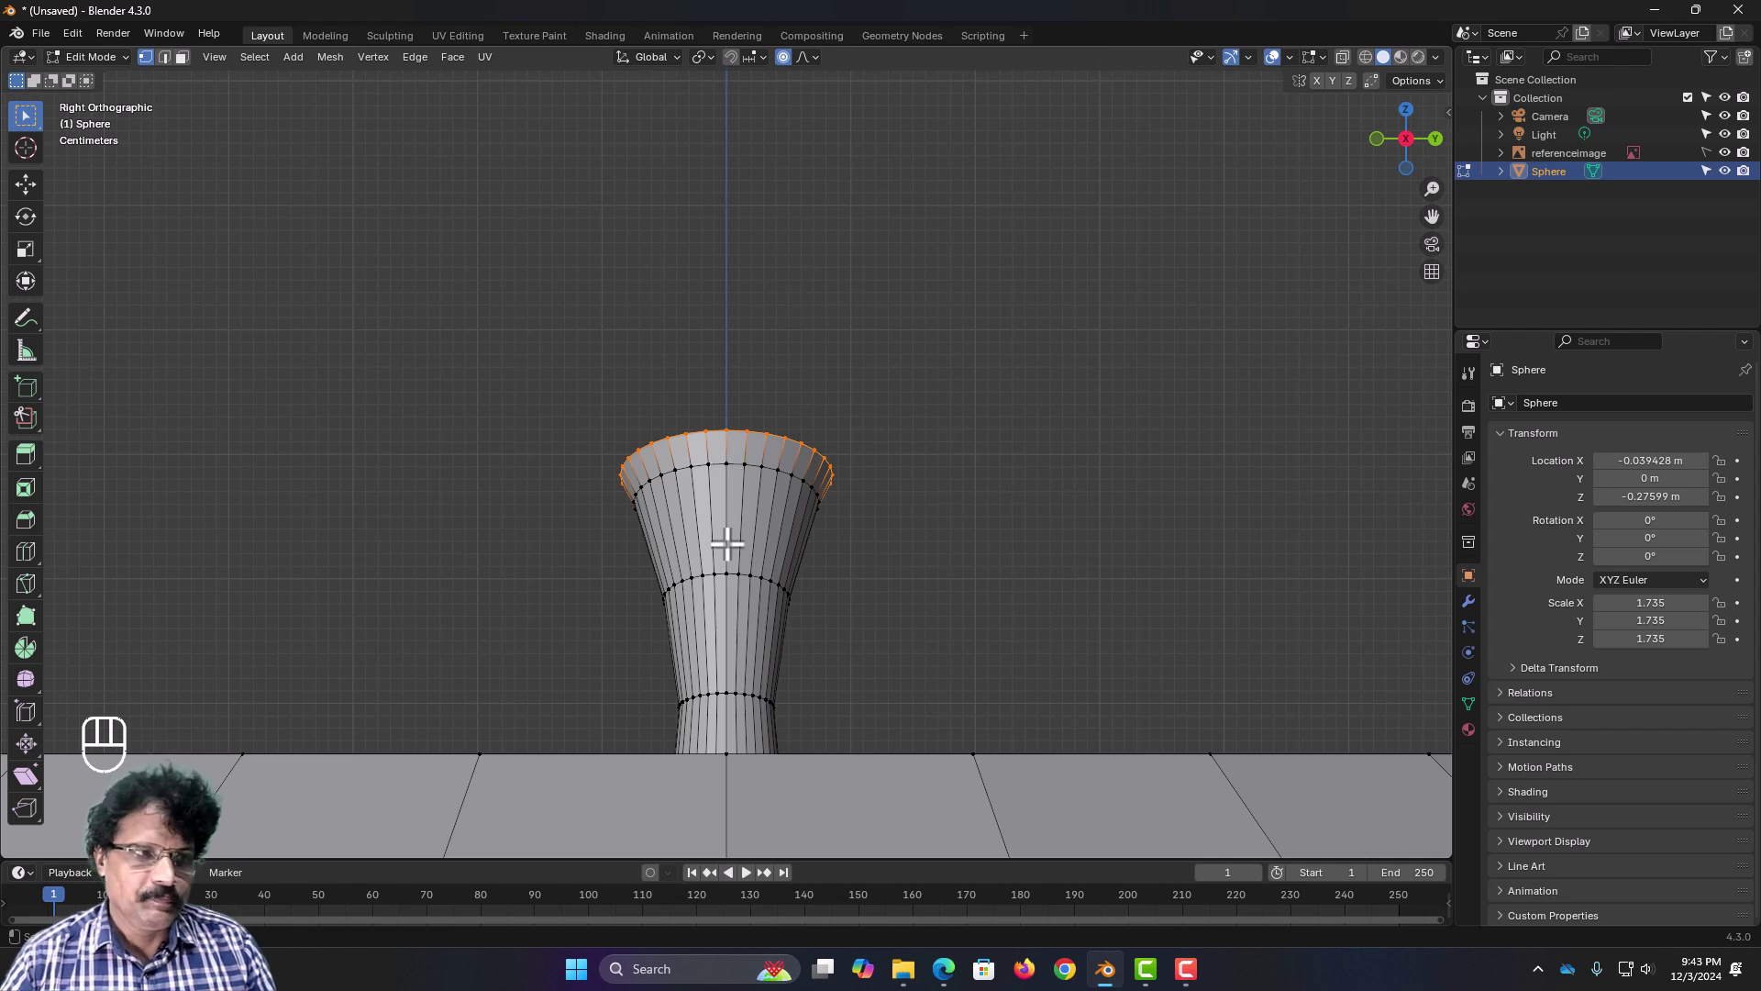
pyautogui.press('KP_1')
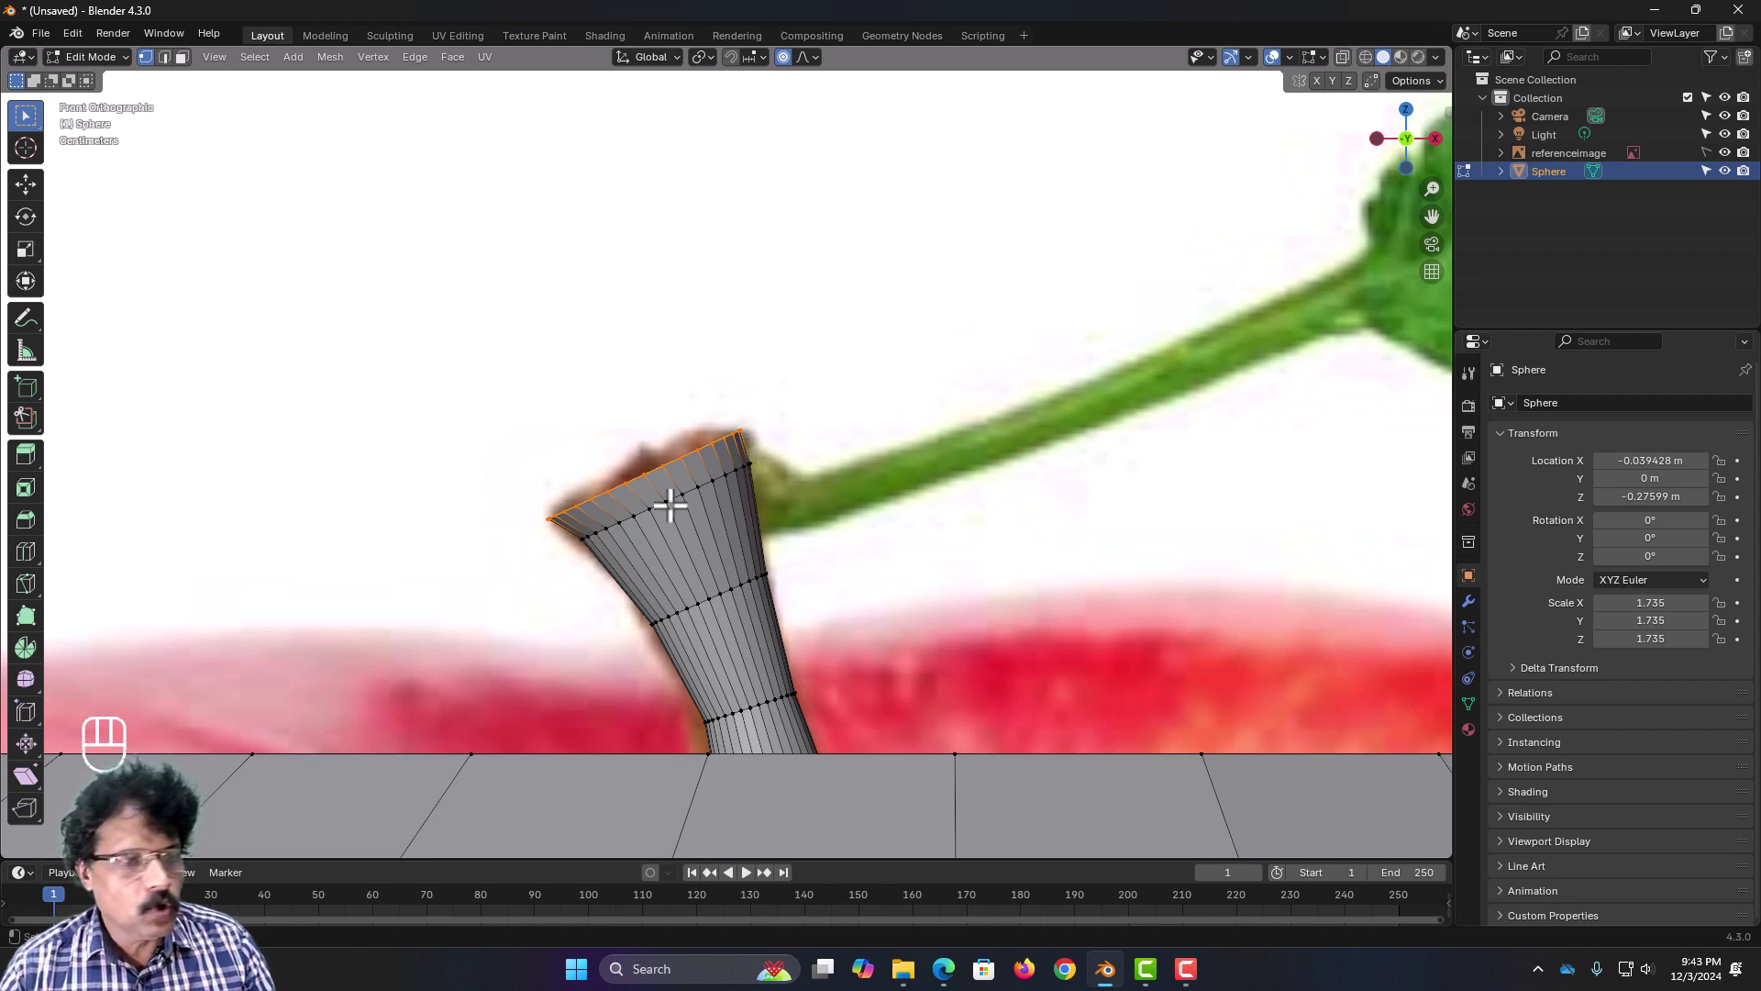
pyautogui.press('KP_1')
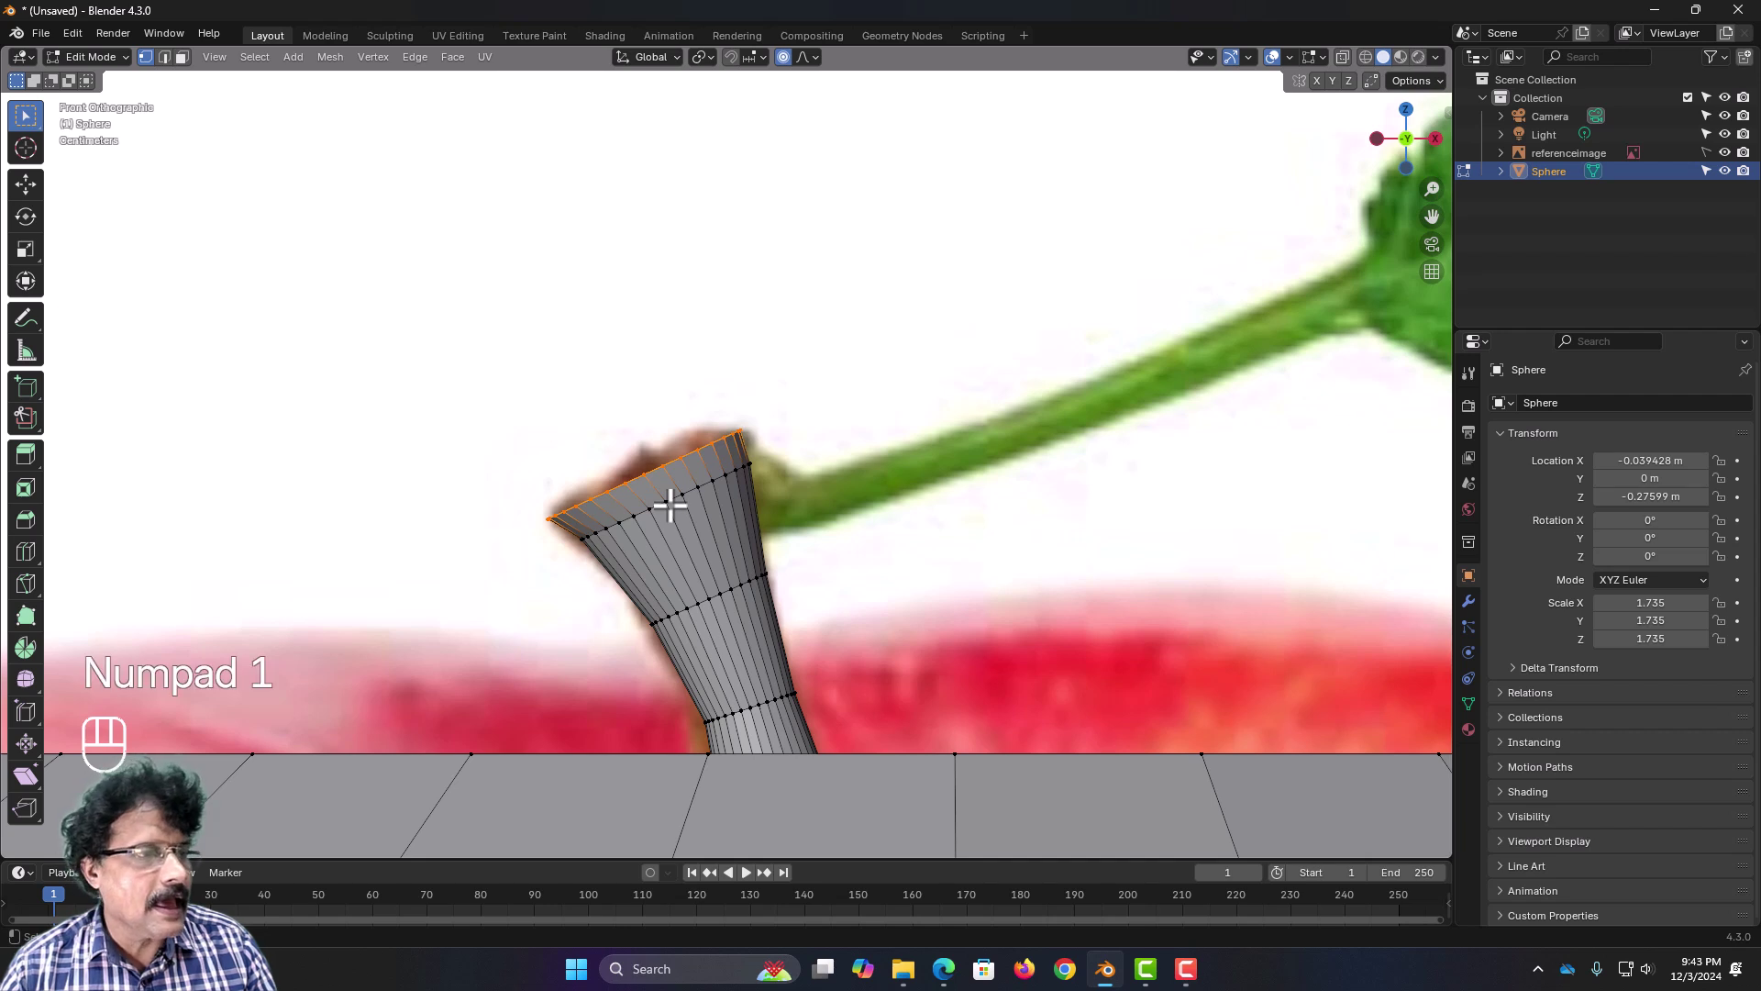
pyautogui.press('KP_3')
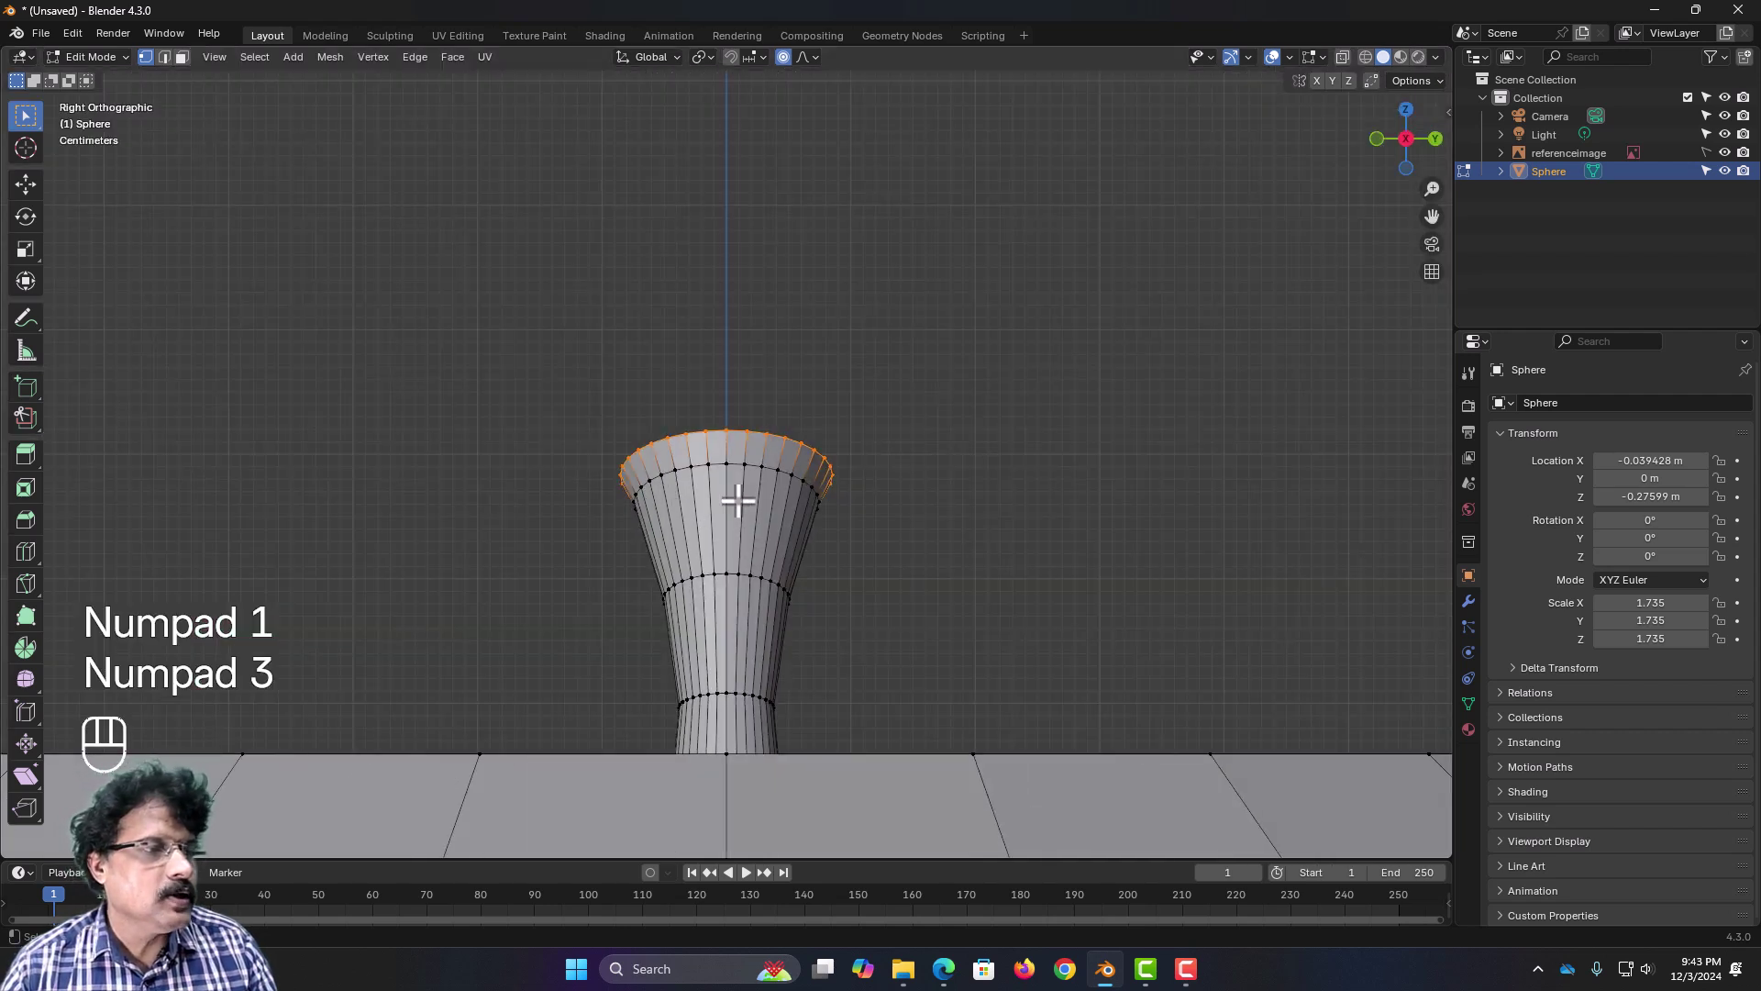
# Step: Slide the middle edge of the ring just below the stem's rim upward toward the rim, in right view
pyautogui.click(165, 57)
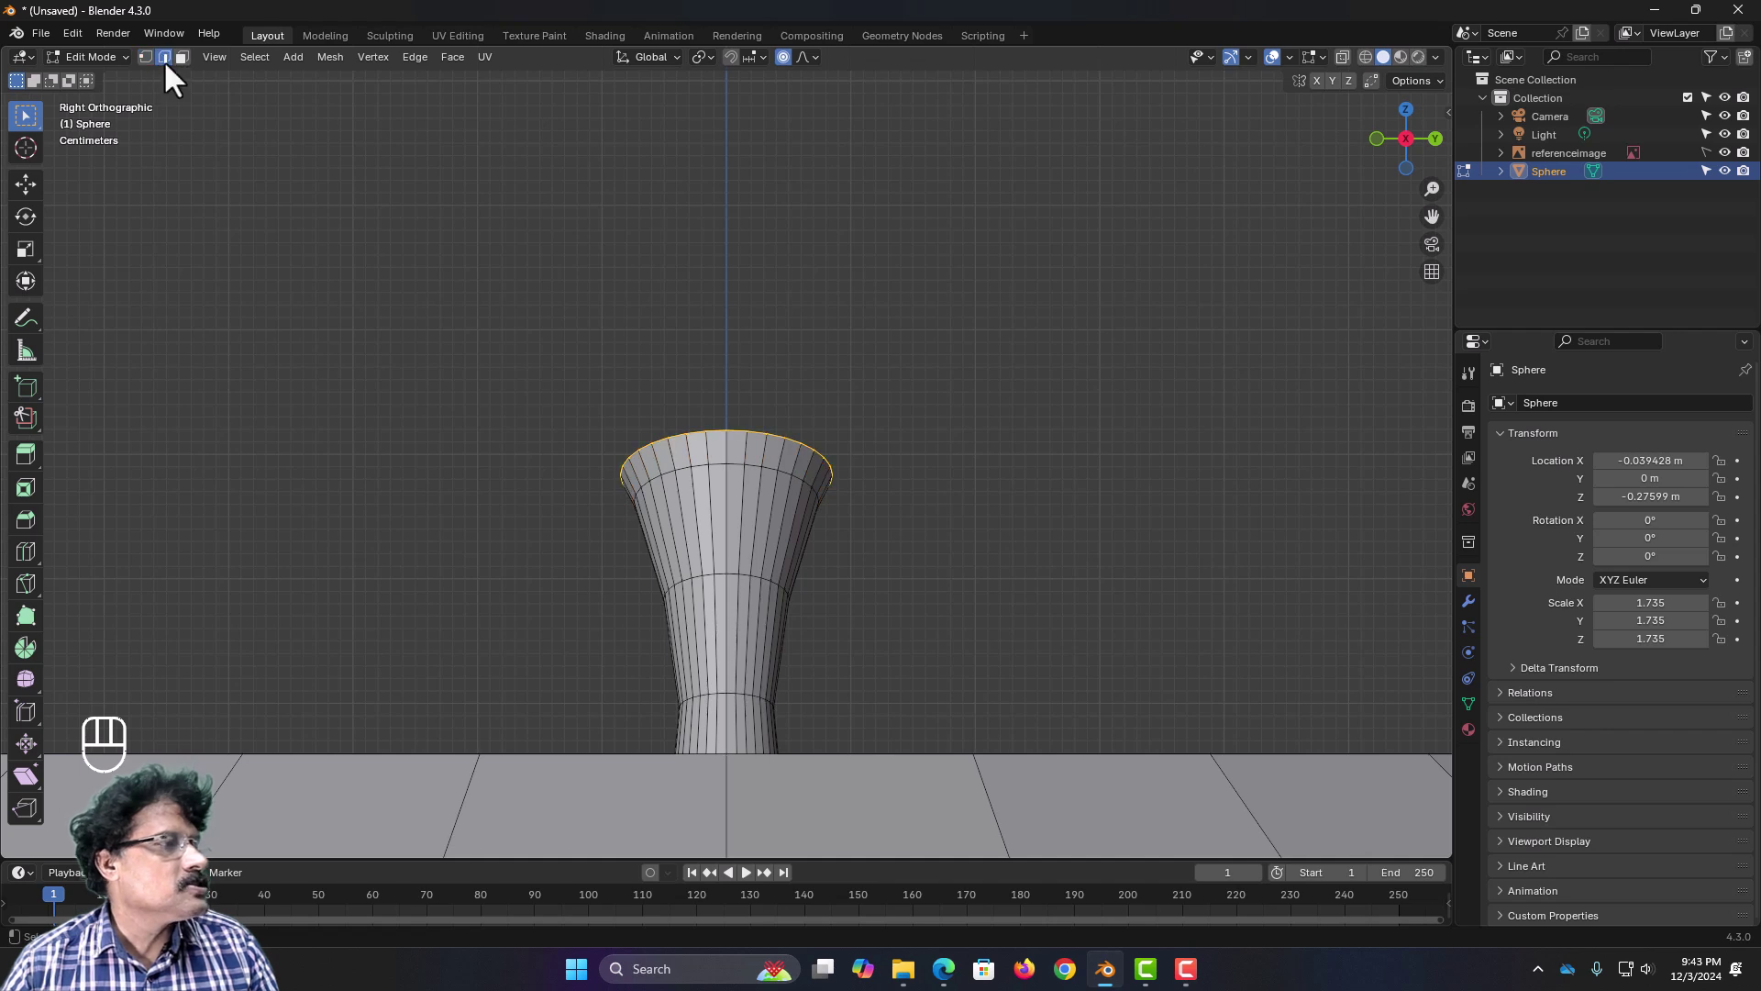
pyautogui.click(732, 464)
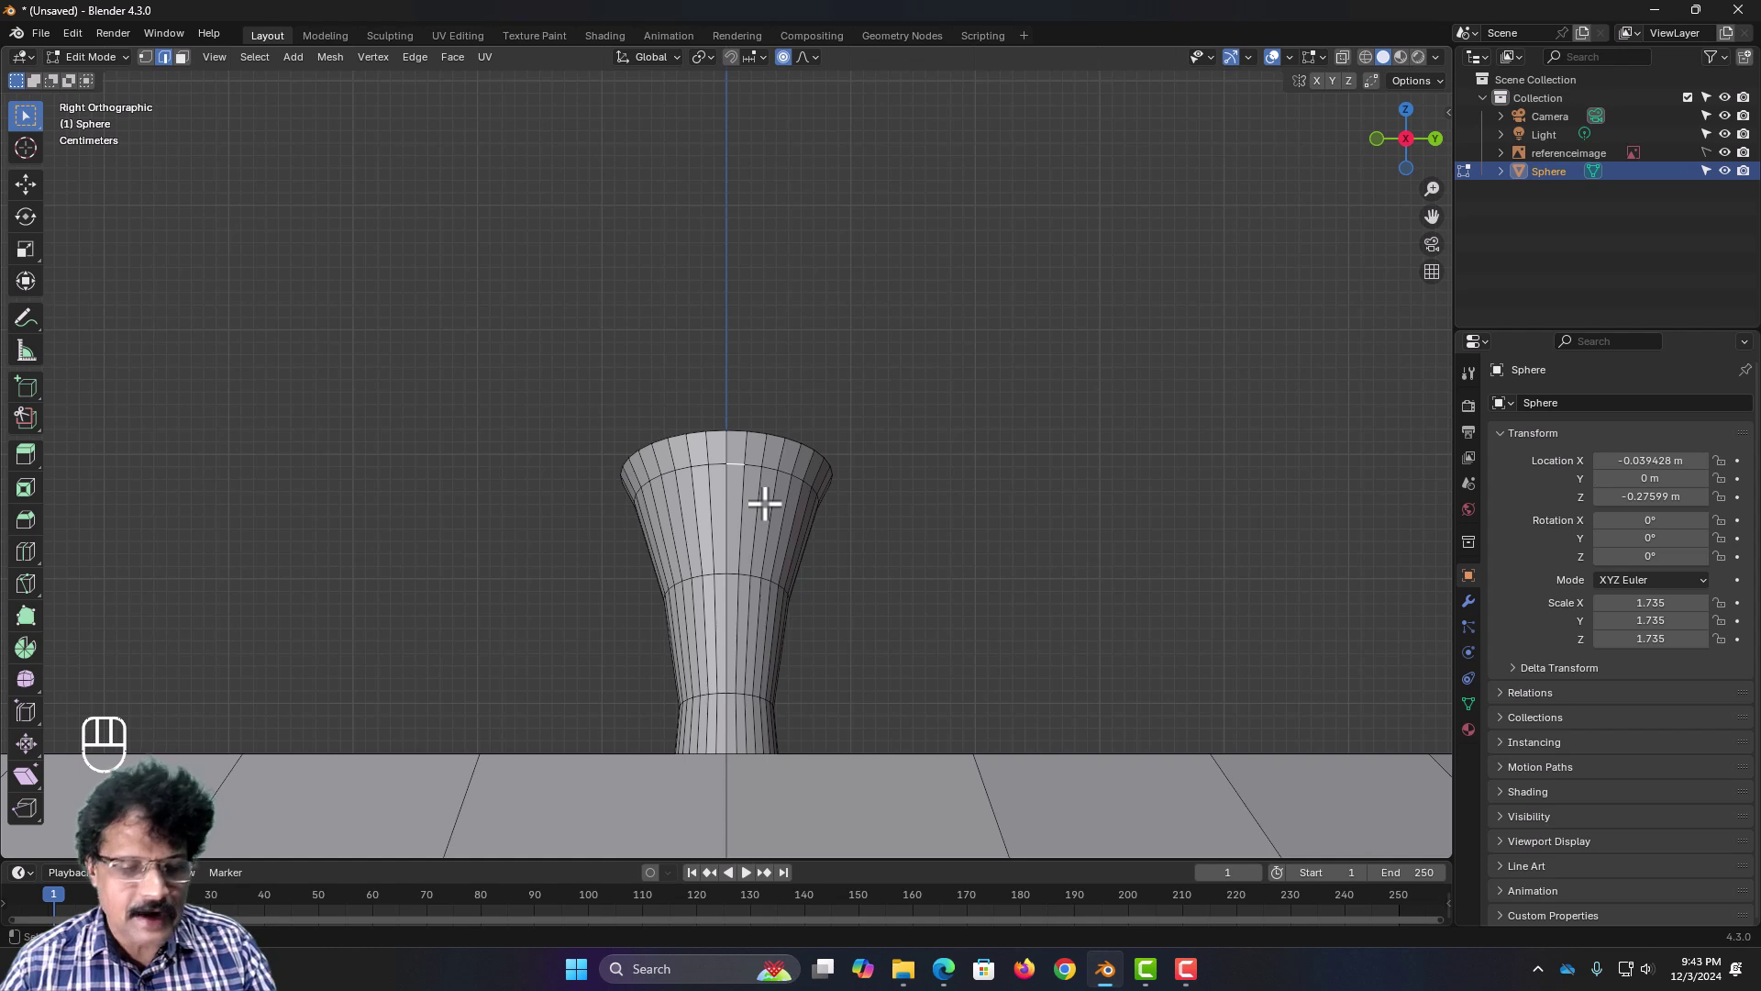
pyautogui.press('g')
pyautogui.press('g')
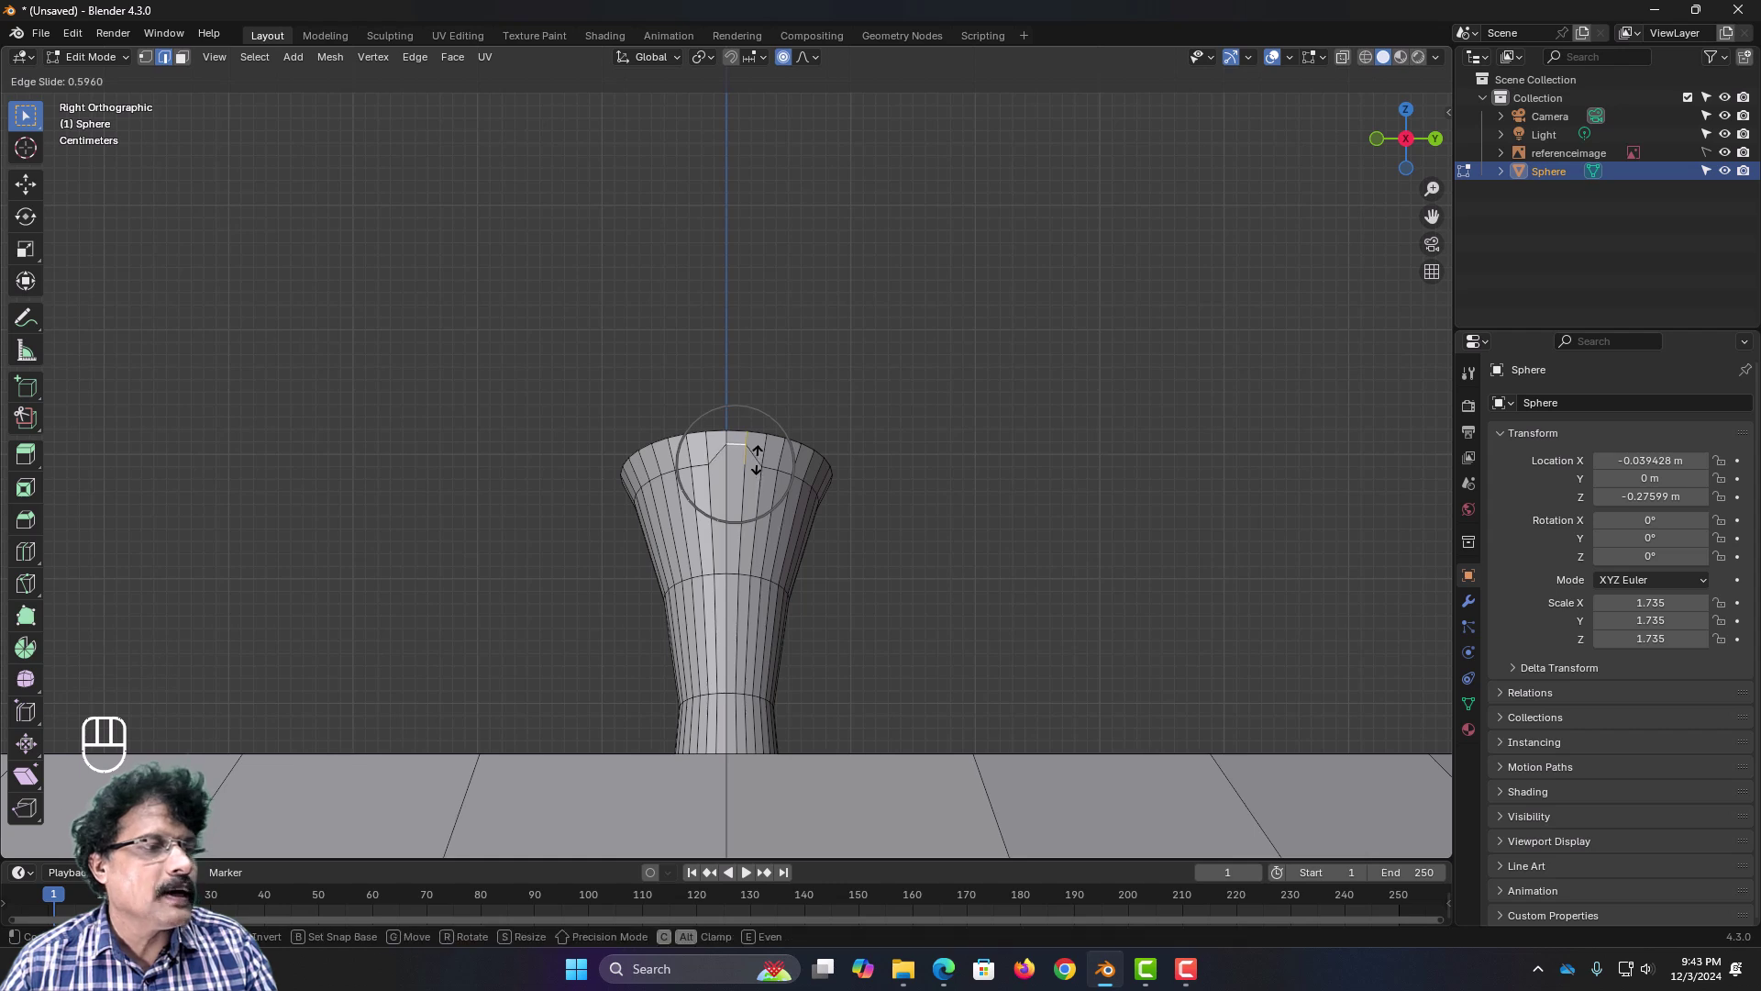
# Step: Add four evenly spaced loop cuts to the stem section below the raised edge, without sliding them
pyautogui.hotkey('ctrl', 'r')
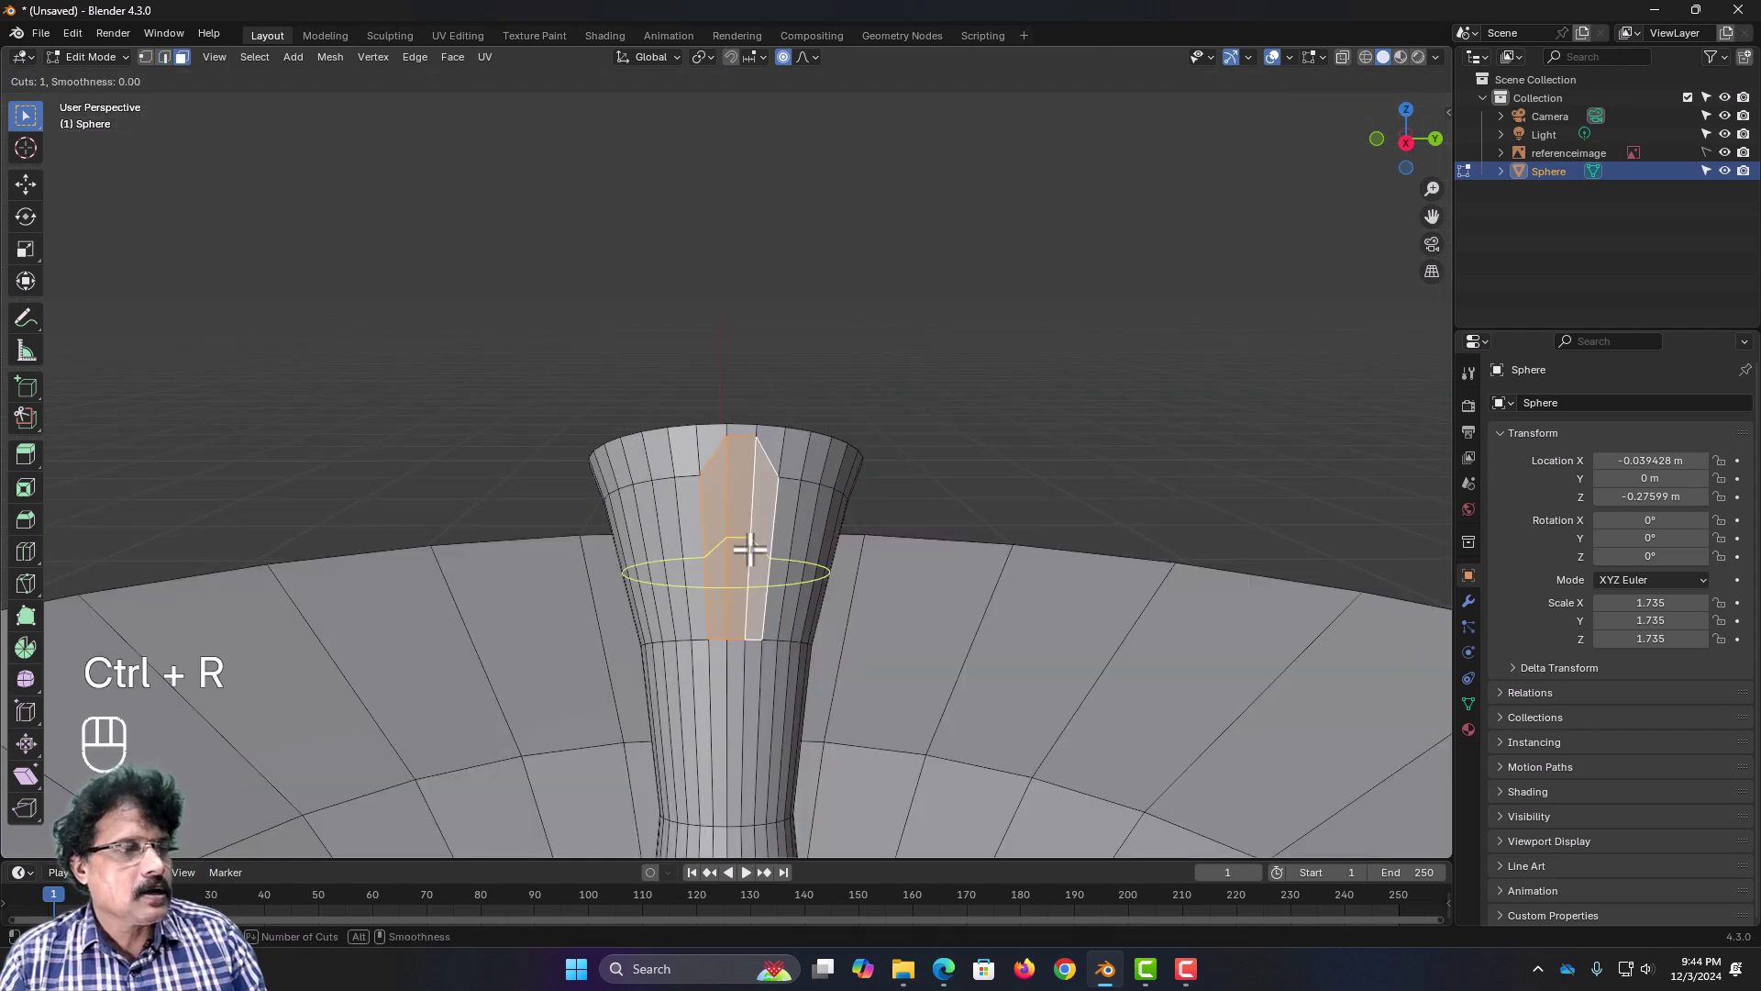
pyautogui.scroll(2, 747, 549)
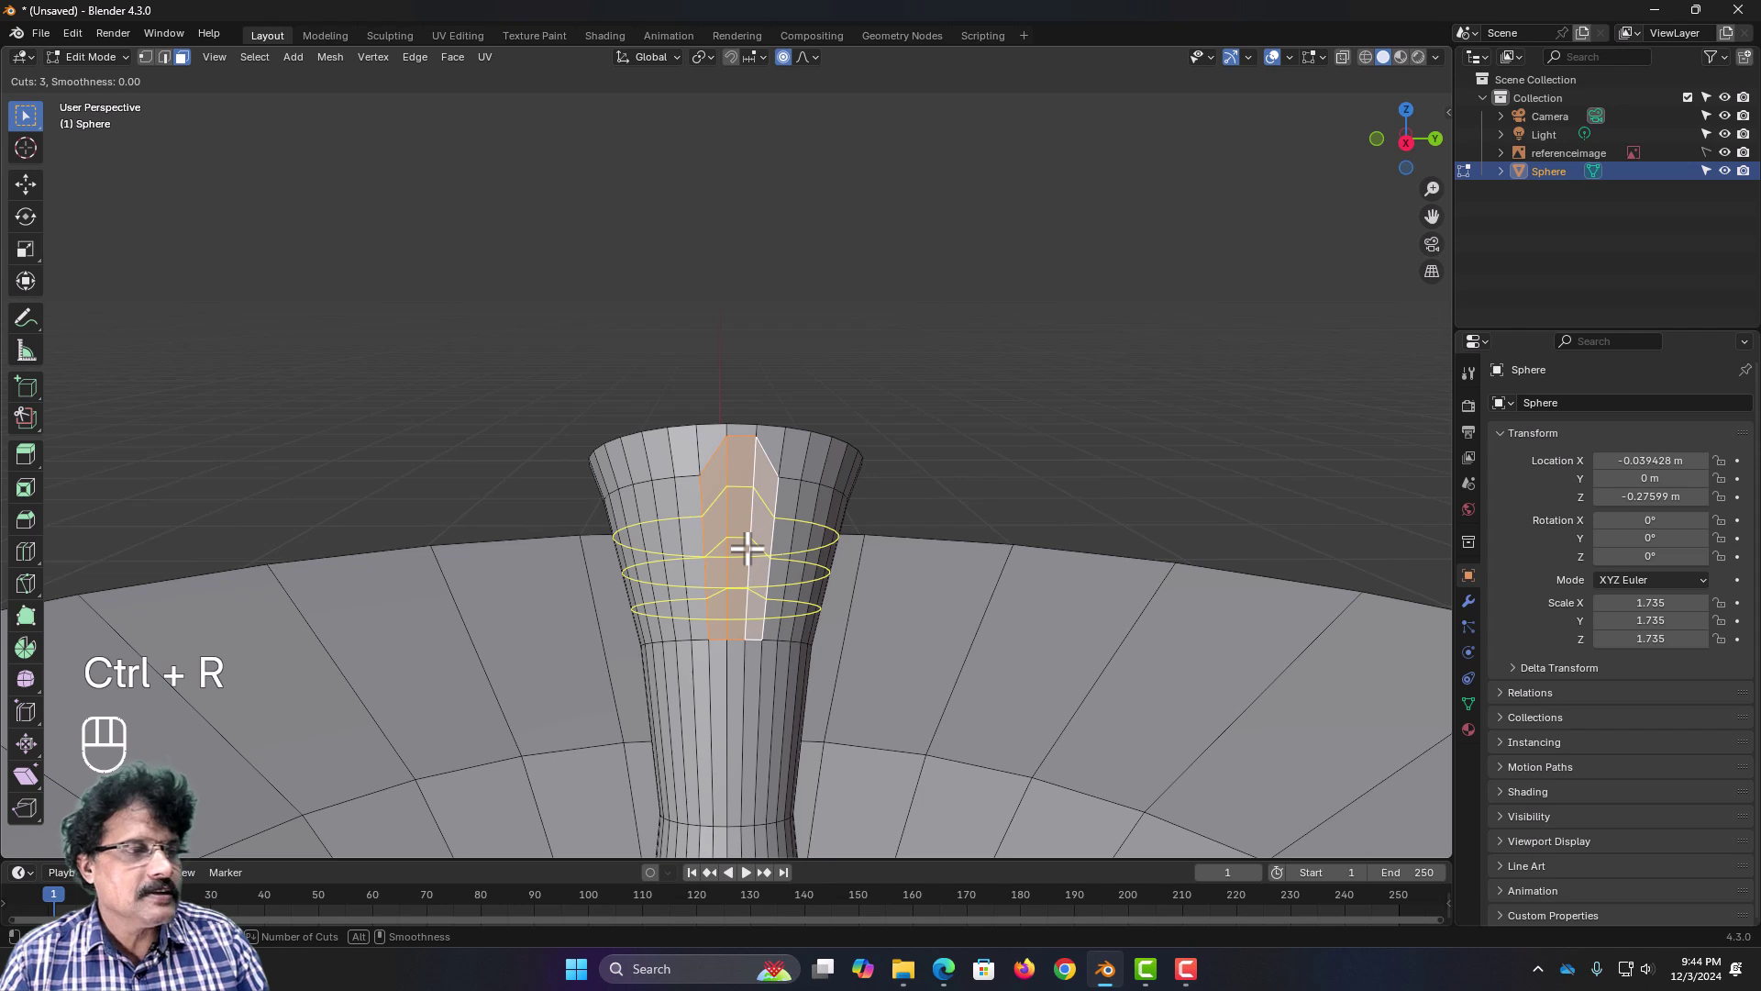
pyautogui.scroll(1, 747, 548)
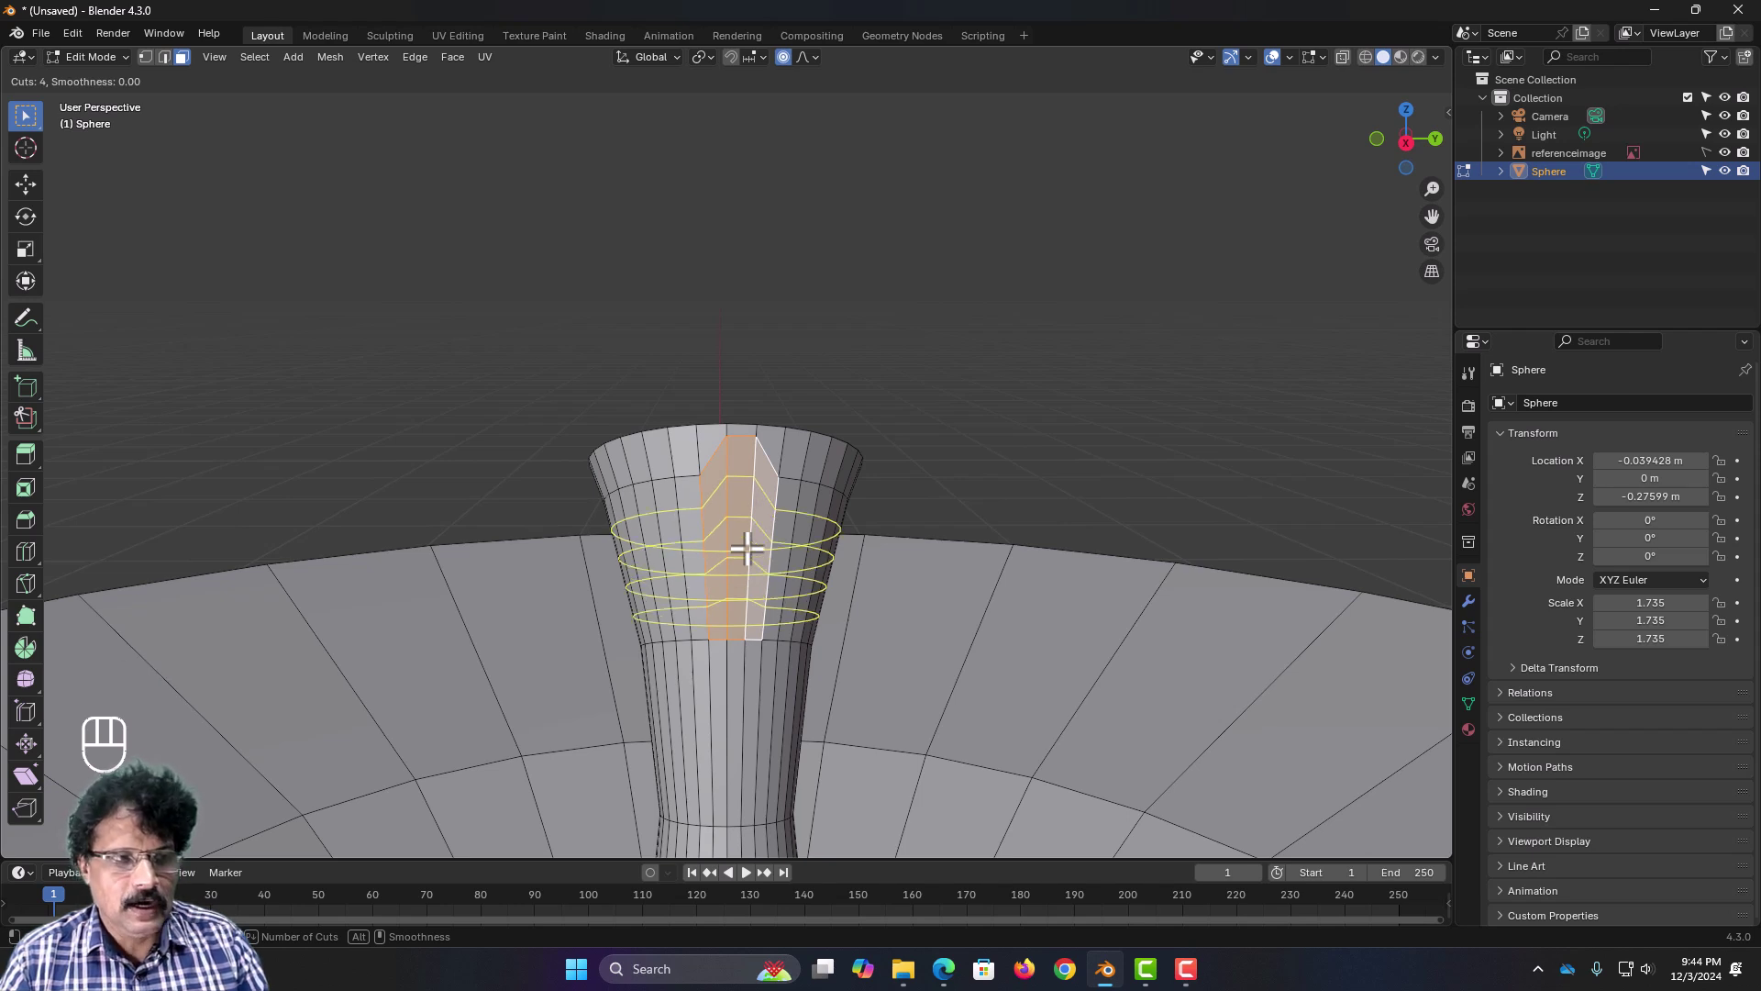
pyautogui.click(748, 549)
pyautogui.rightClick(746, 547)
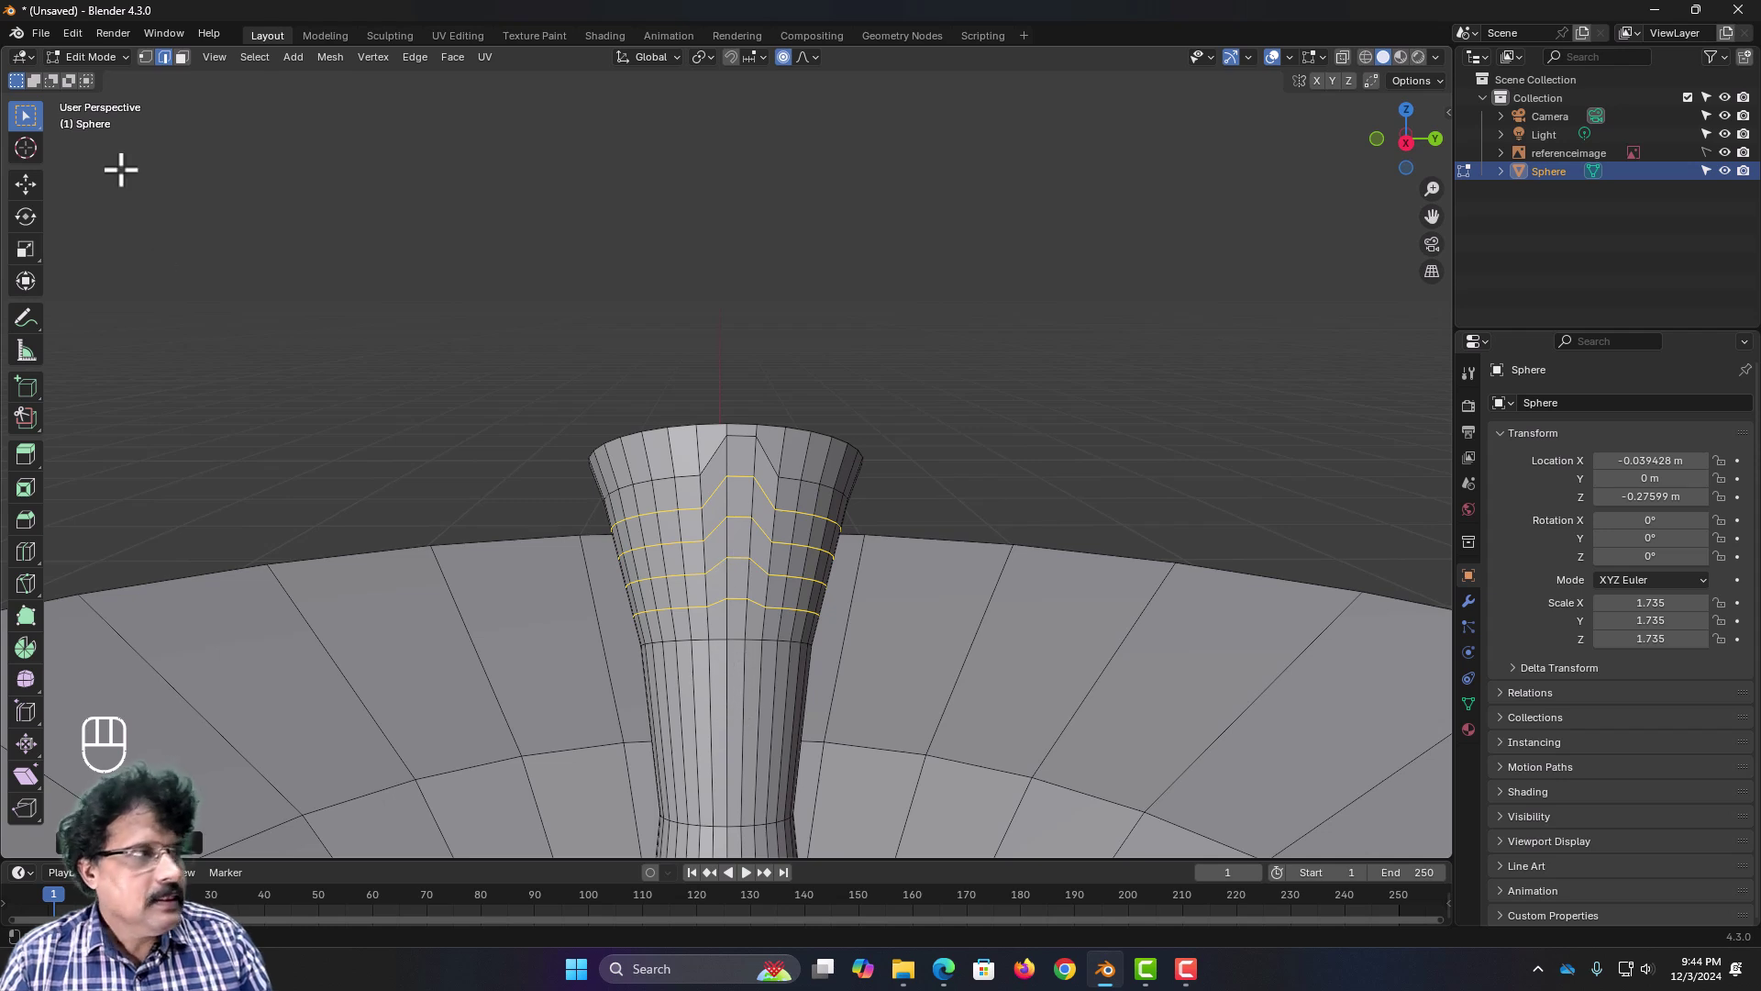
# Step: Delete the block of faces around the raised edge, three faces wide, to open a hole in the stem's side
pyautogui.click(182, 56)
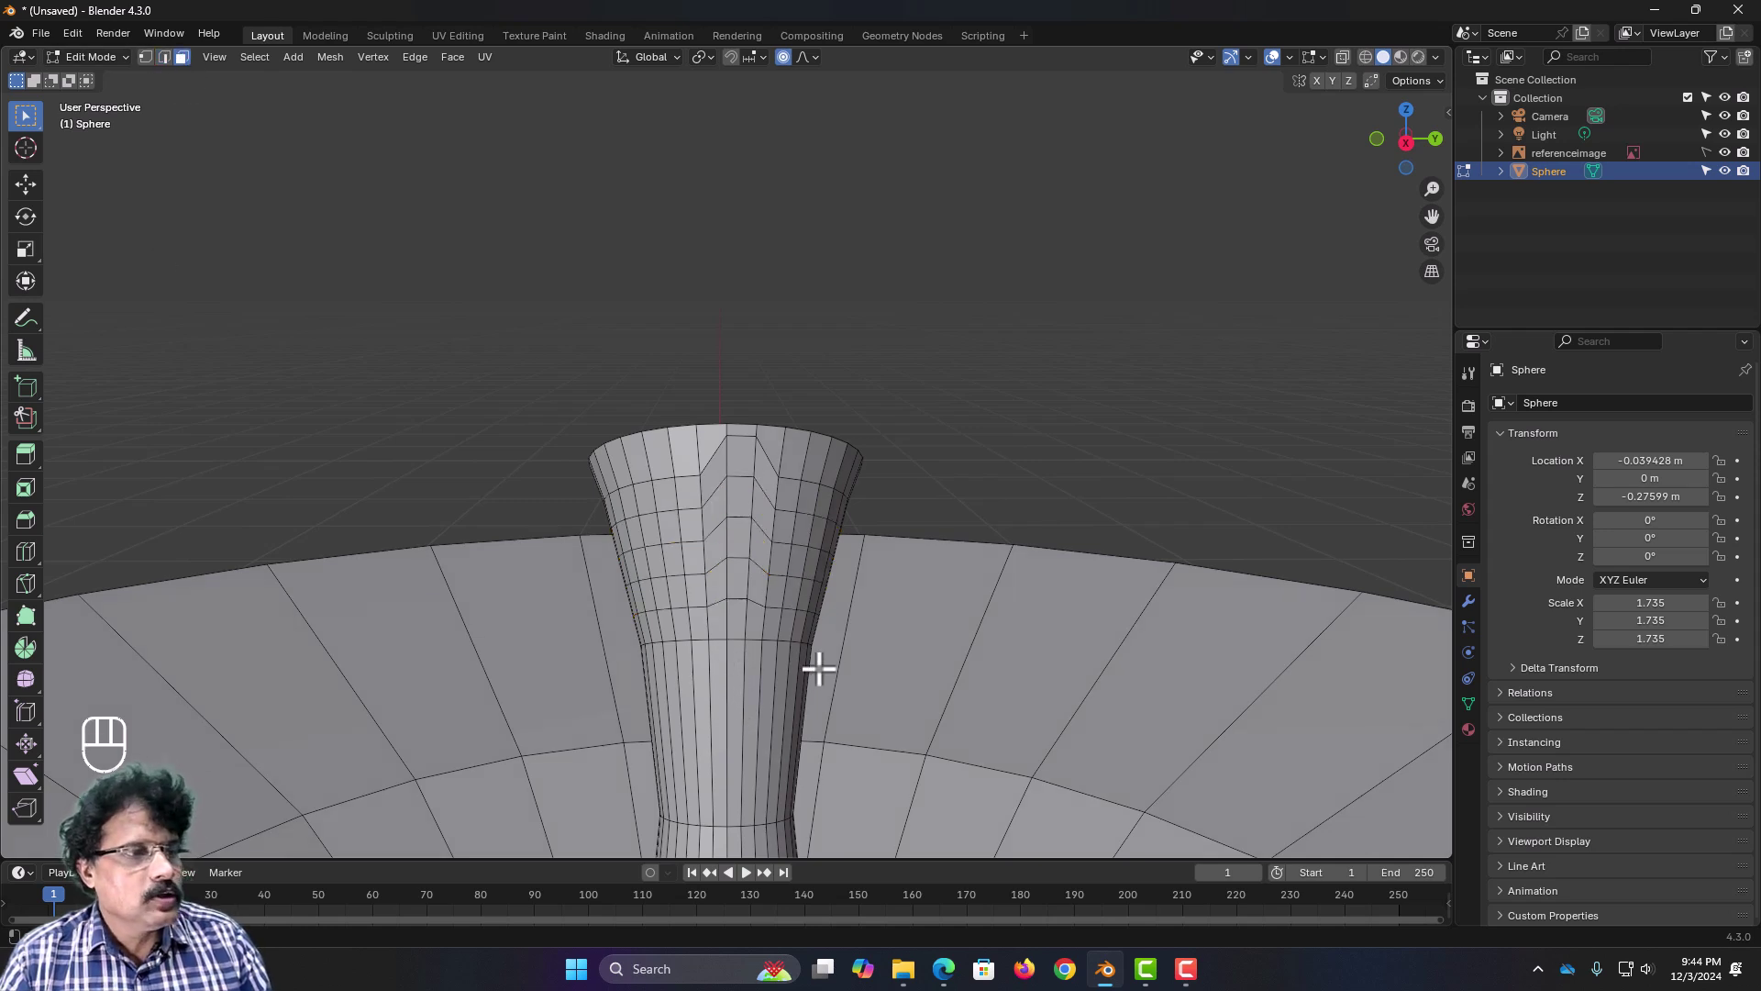
pyautogui.keyDown('shift'); pyautogui.click(750, 495); pyautogui.keyUp('shift')
pyautogui.keyDown('shift'); pyautogui.click(760, 487); pyautogui.keyUp('shift')
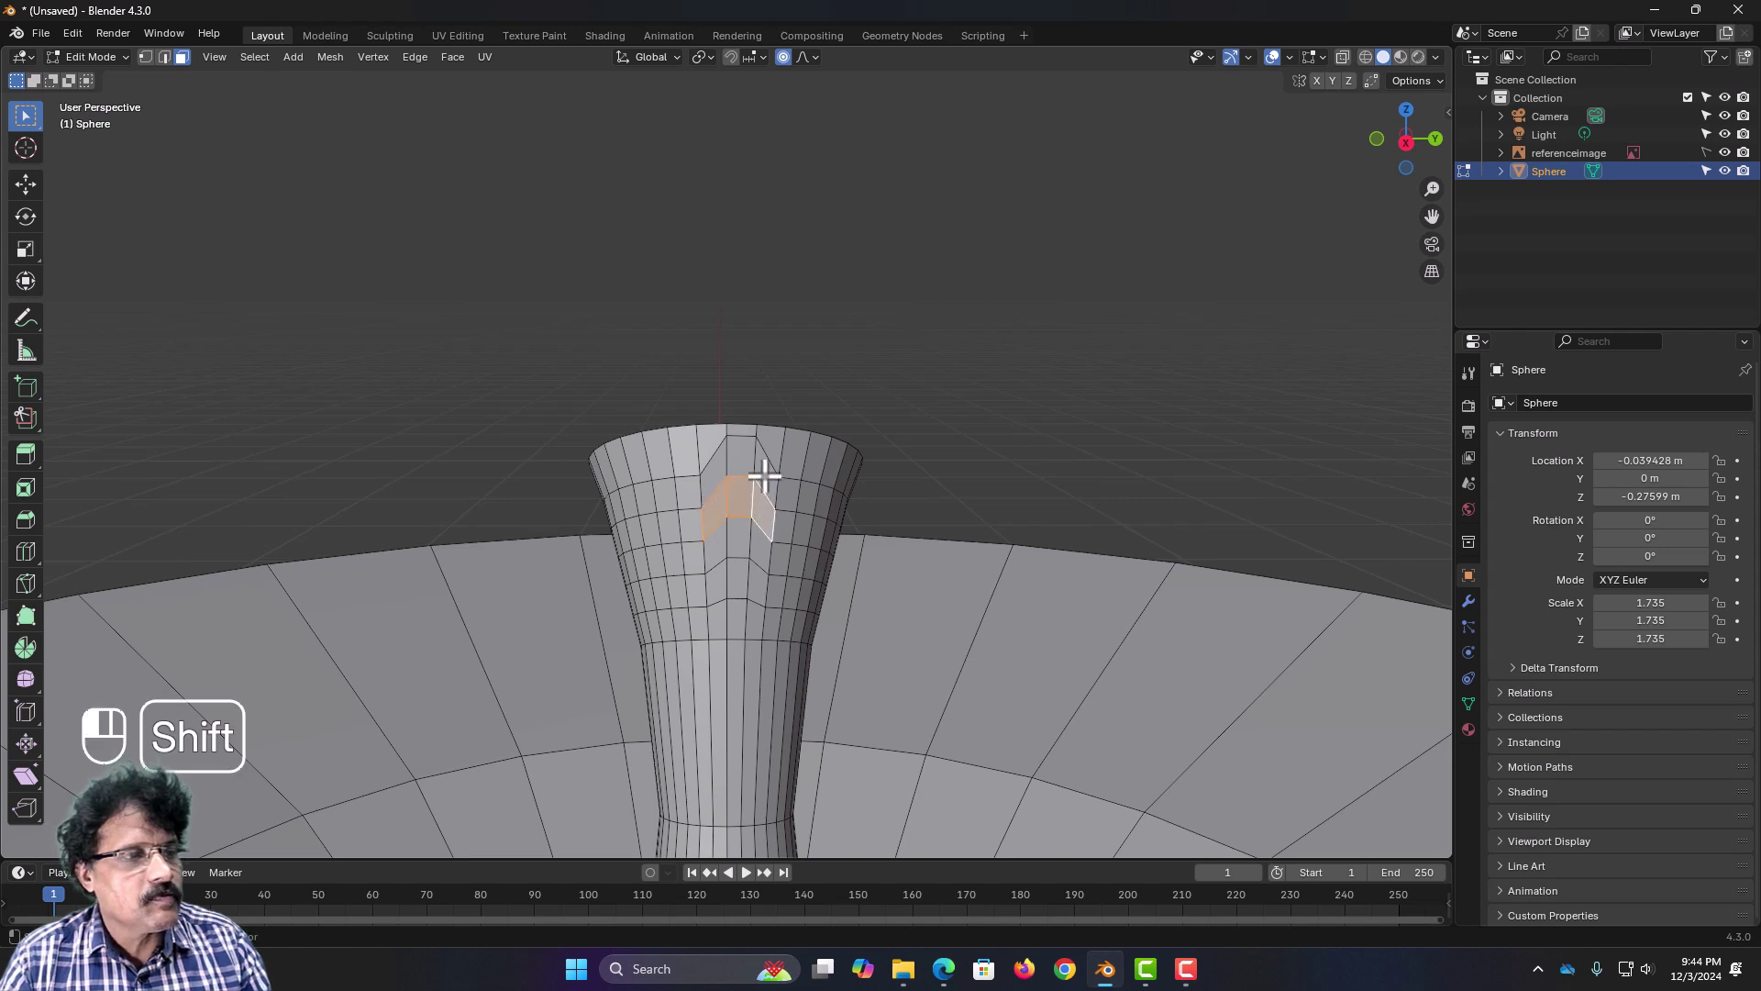
pyautogui.keyDown('shift'); pyautogui.click(761, 457); pyautogui.keyUp('shift')
pyautogui.keyDown('shift'); pyautogui.click(738, 458); pyautogui.keyUp('shift')
pyautogui.keyDown('shift'); pyautogui.click(715, 470); pyautogui.keyUp('shift')
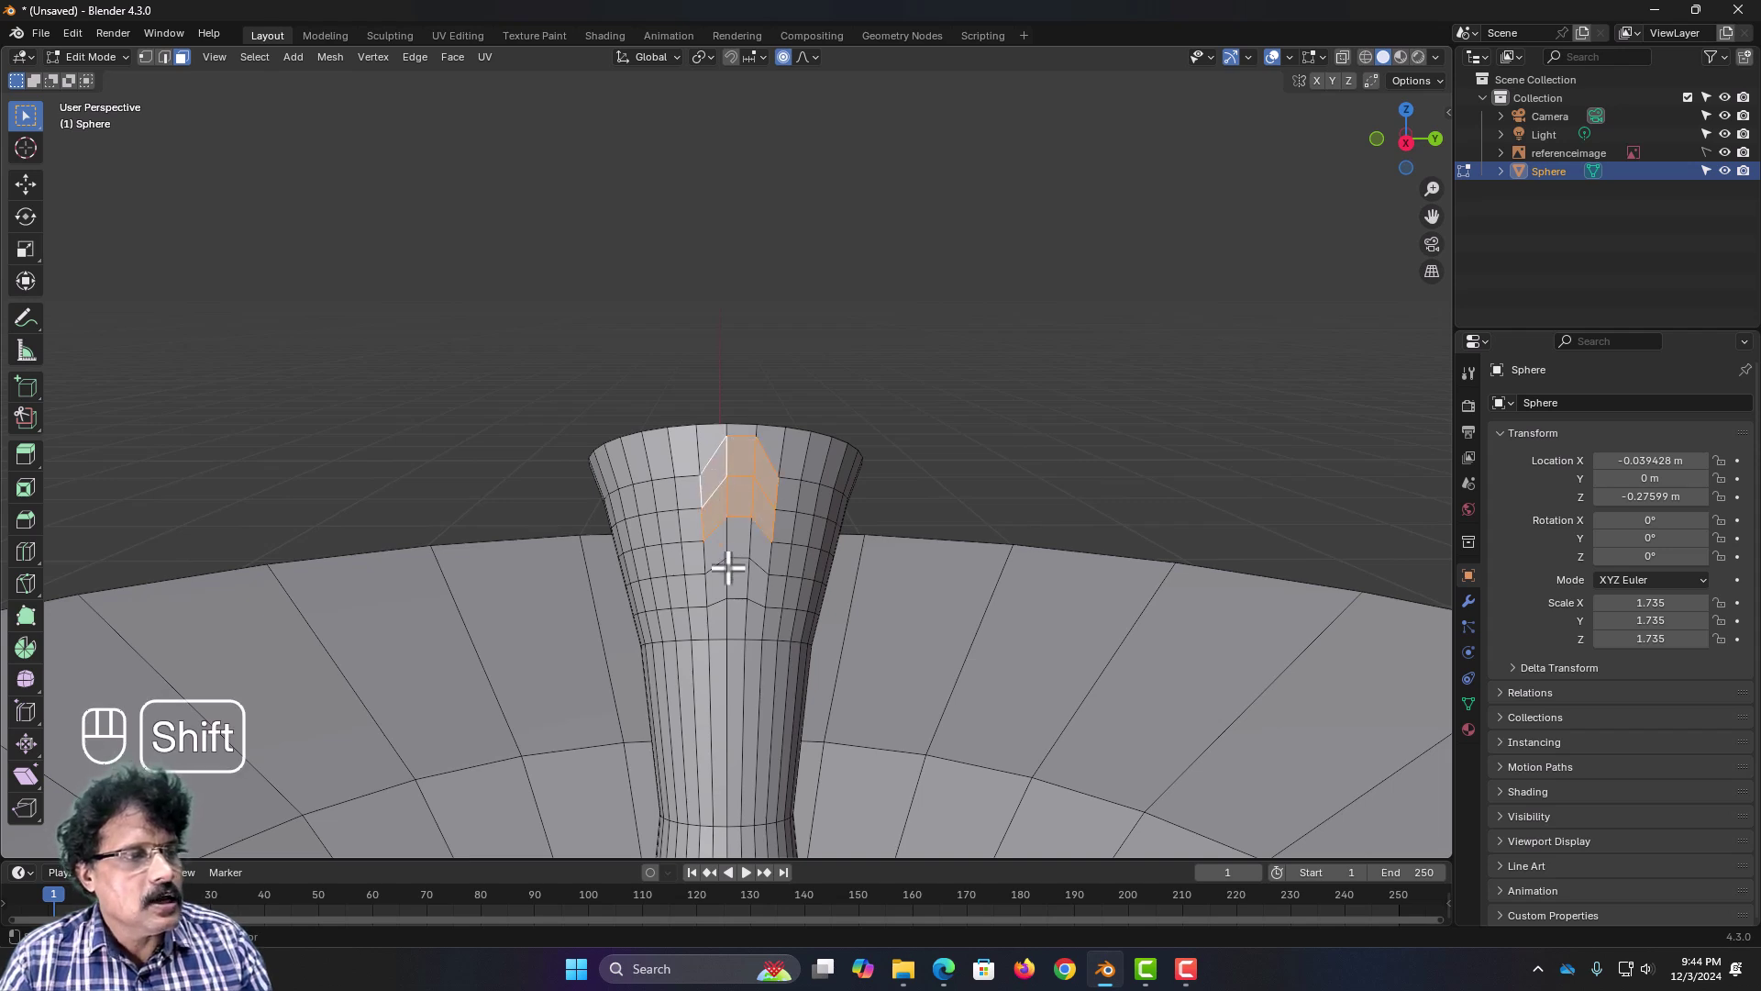
pyautogui.keyDown('shift'); pyautogui.click(734, 553); pyautogui.keyUp('shift')
pyautogui.keyDown('shift'); pyautogui.click(759, 545); pyautogui.keyUp('shift')
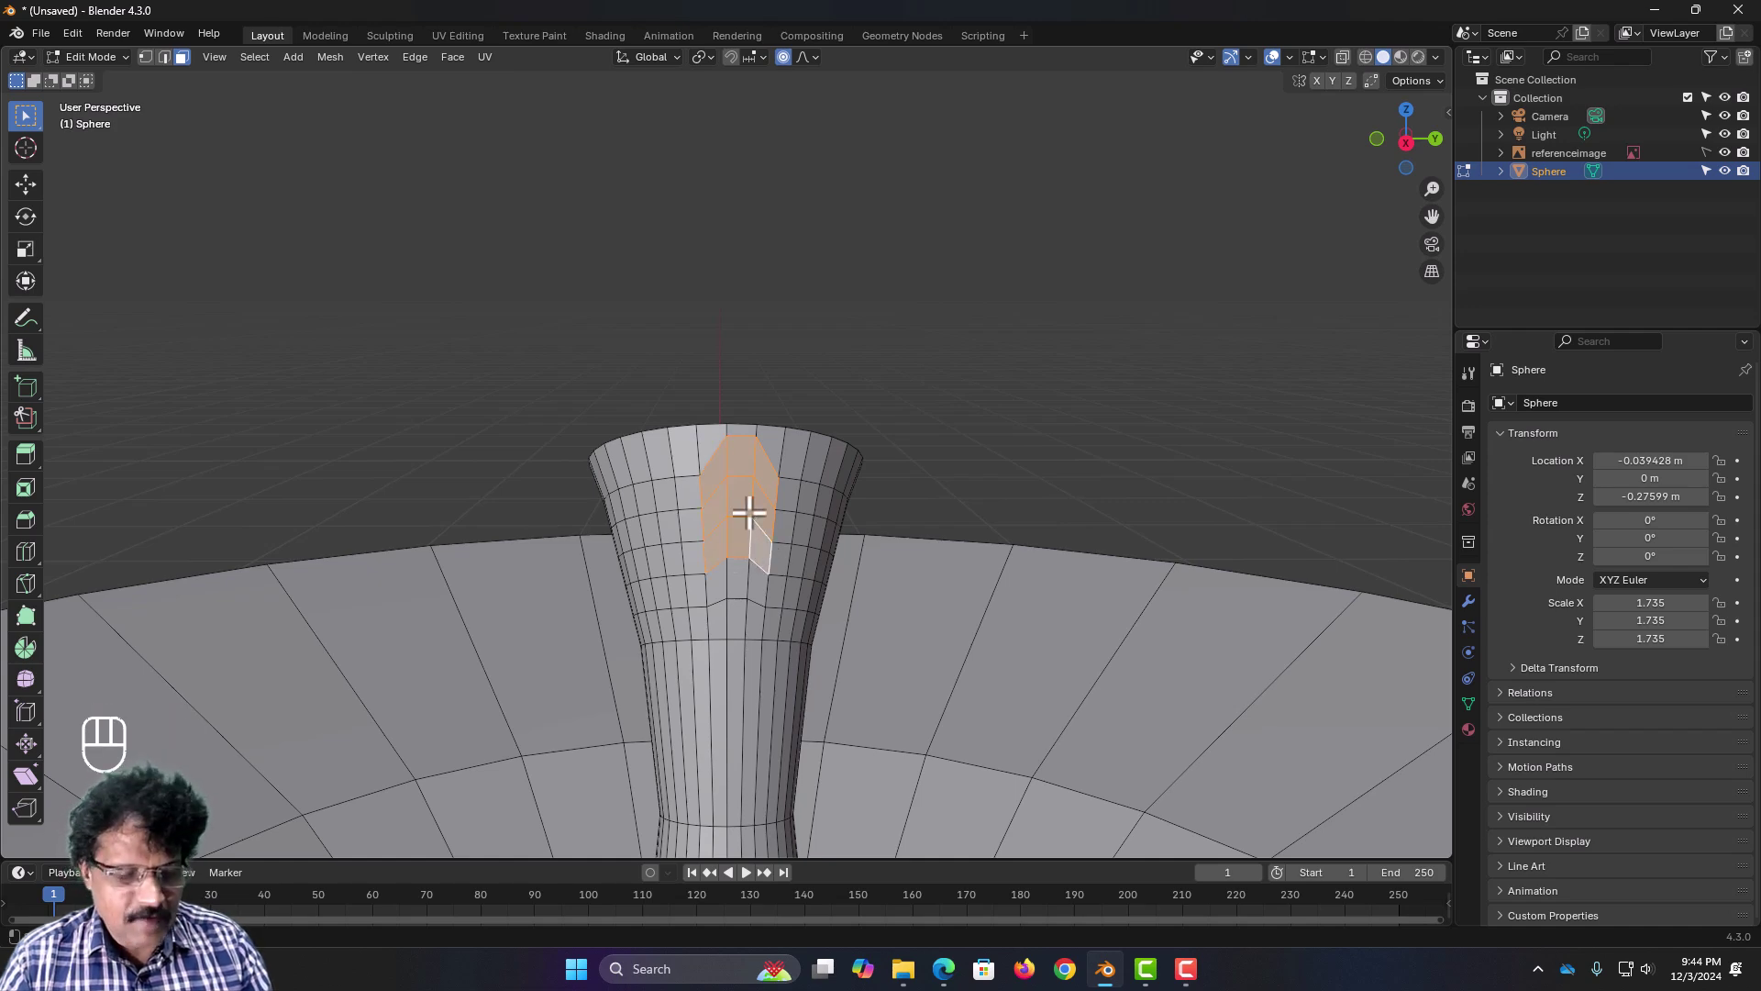
pyautogui.press('x')
pyautogui.click(734, 553)
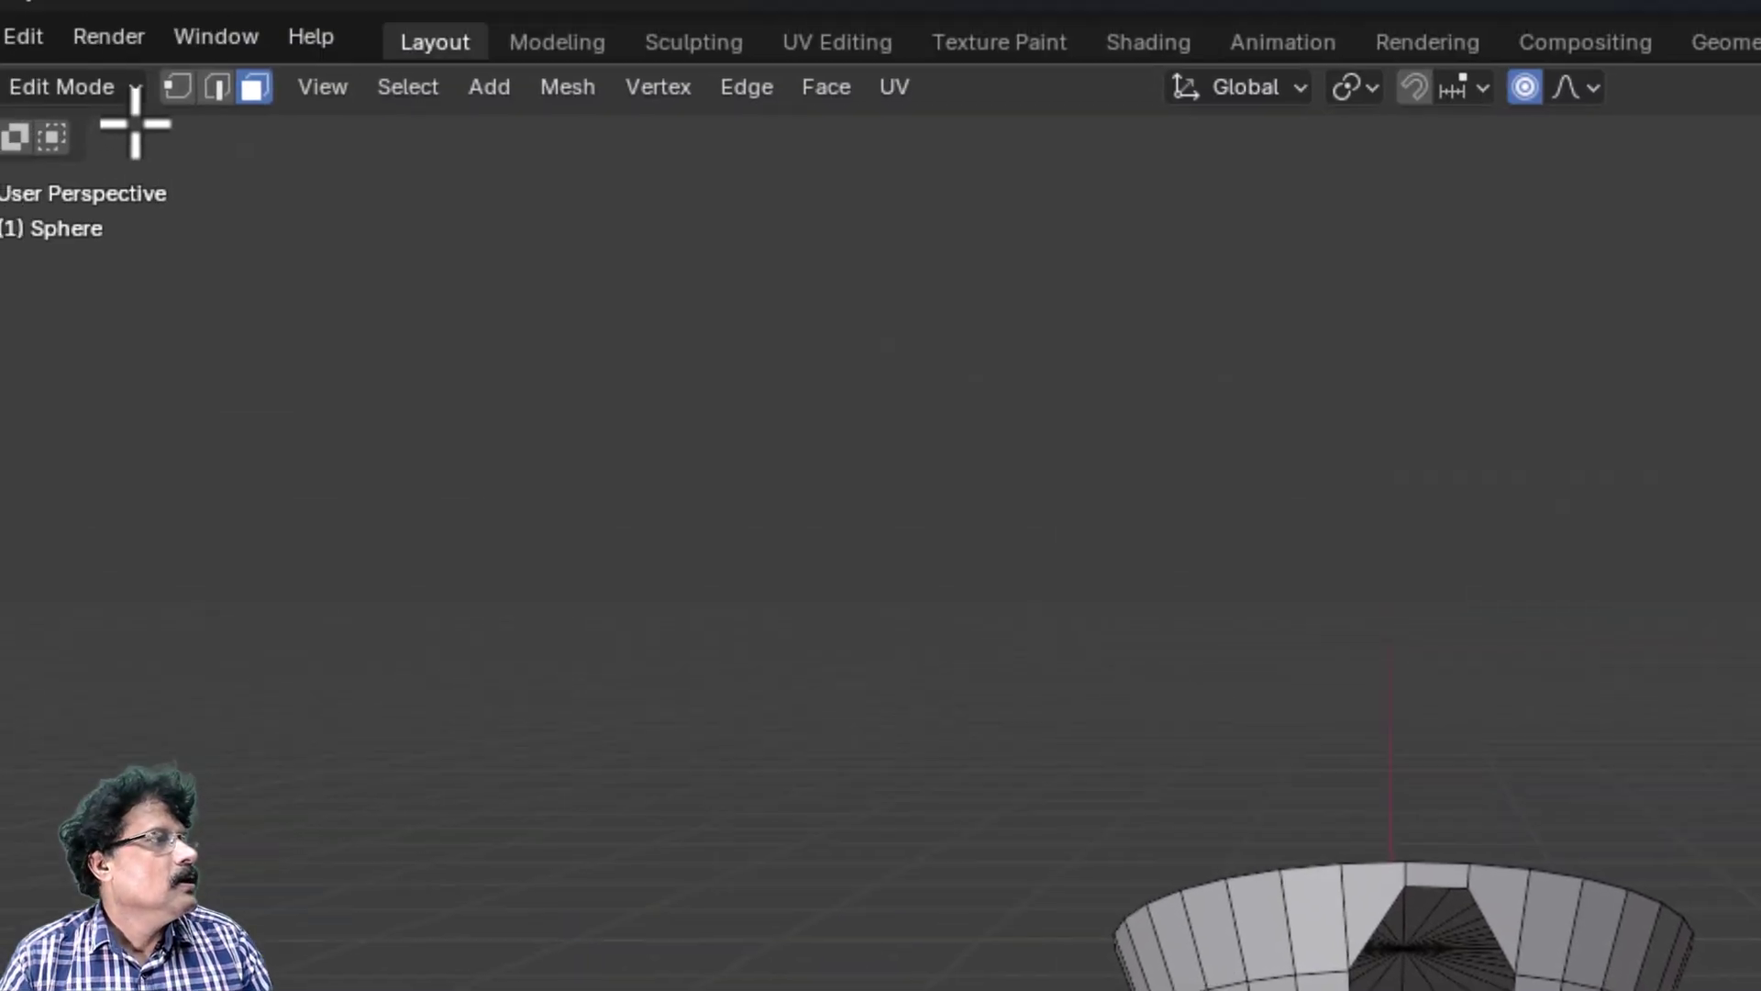
# Step: Shape the hole's boundary edge loop into a circle with LoopTools and set its angle to -5.3°
pyautogui.click(216, 86)
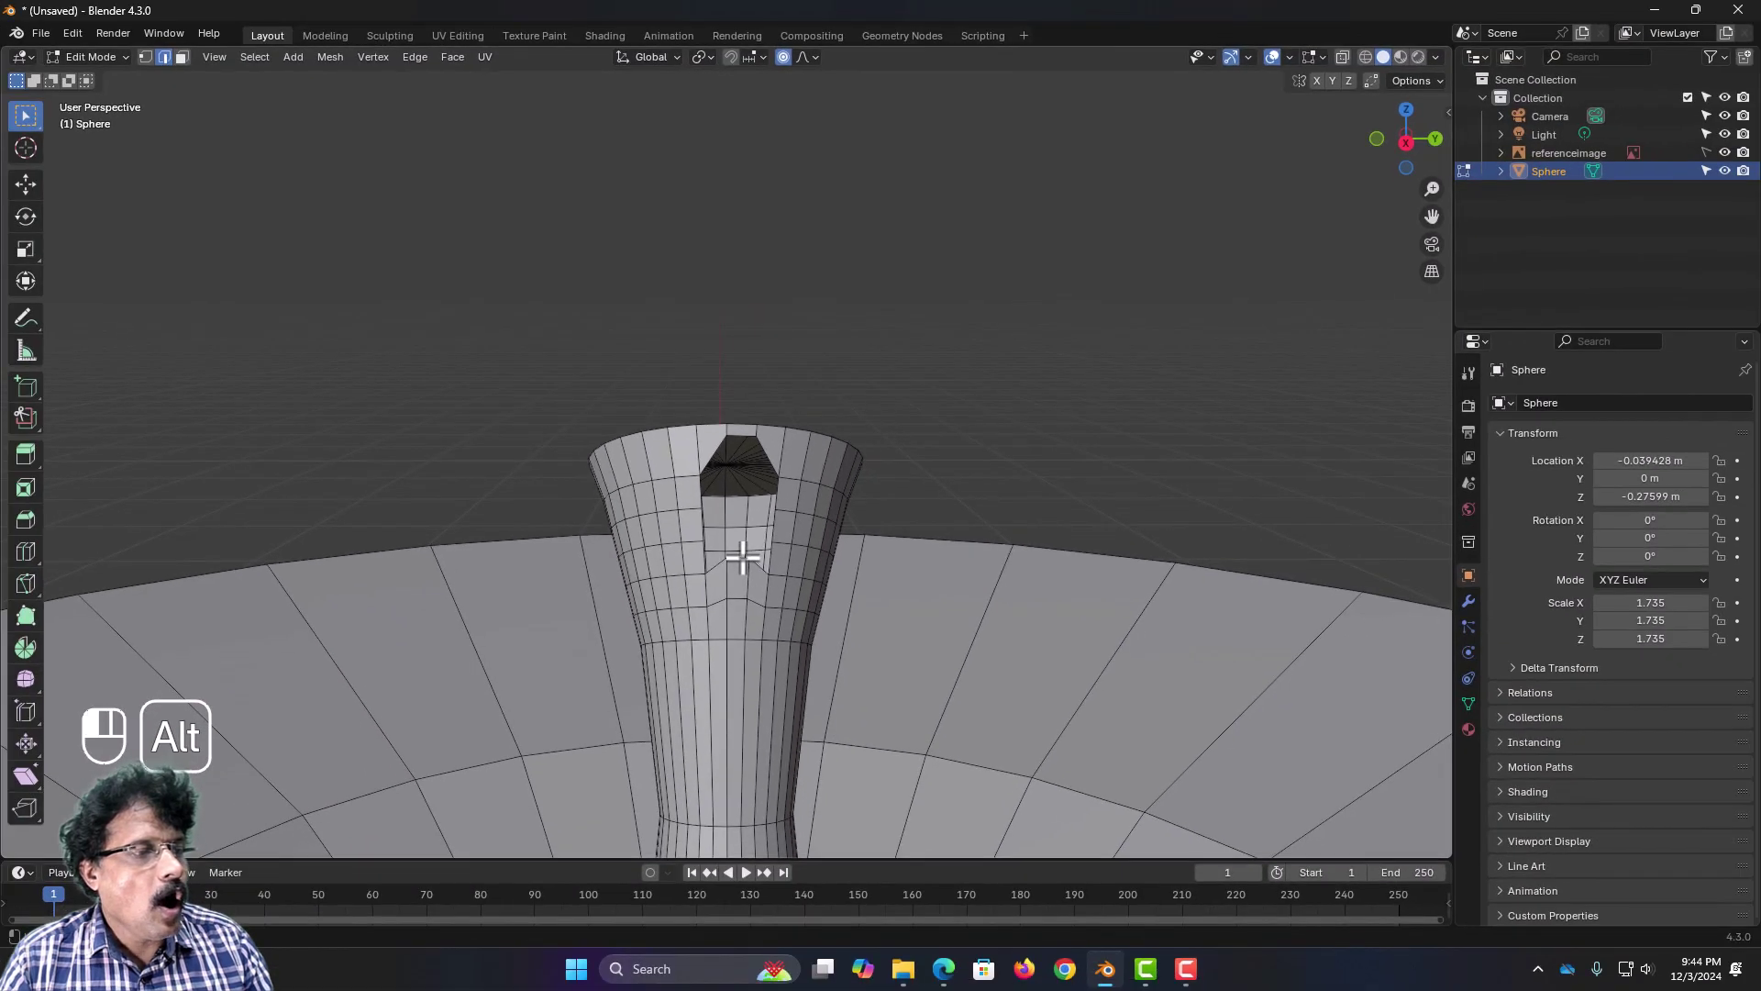
pyautogui.keyDown('alt'); pyautogui.click(743, 557); pyautogui.keyUp('alt')
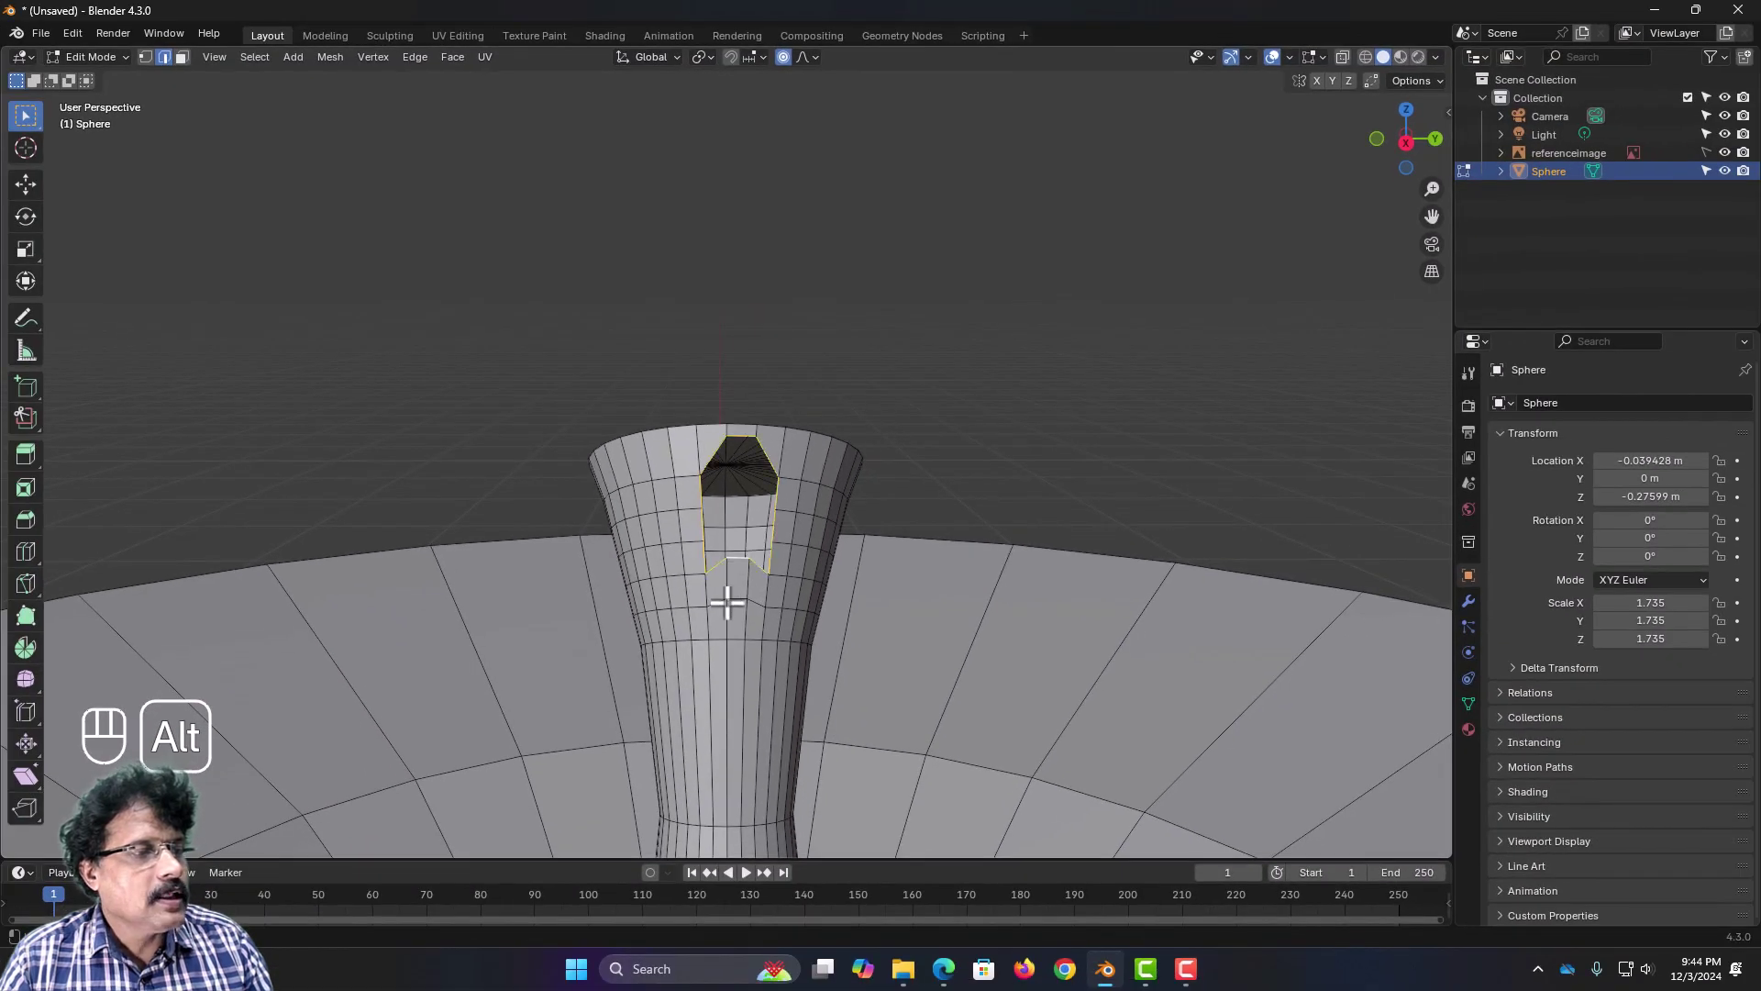
pyautogui.rightClick(730, 434)
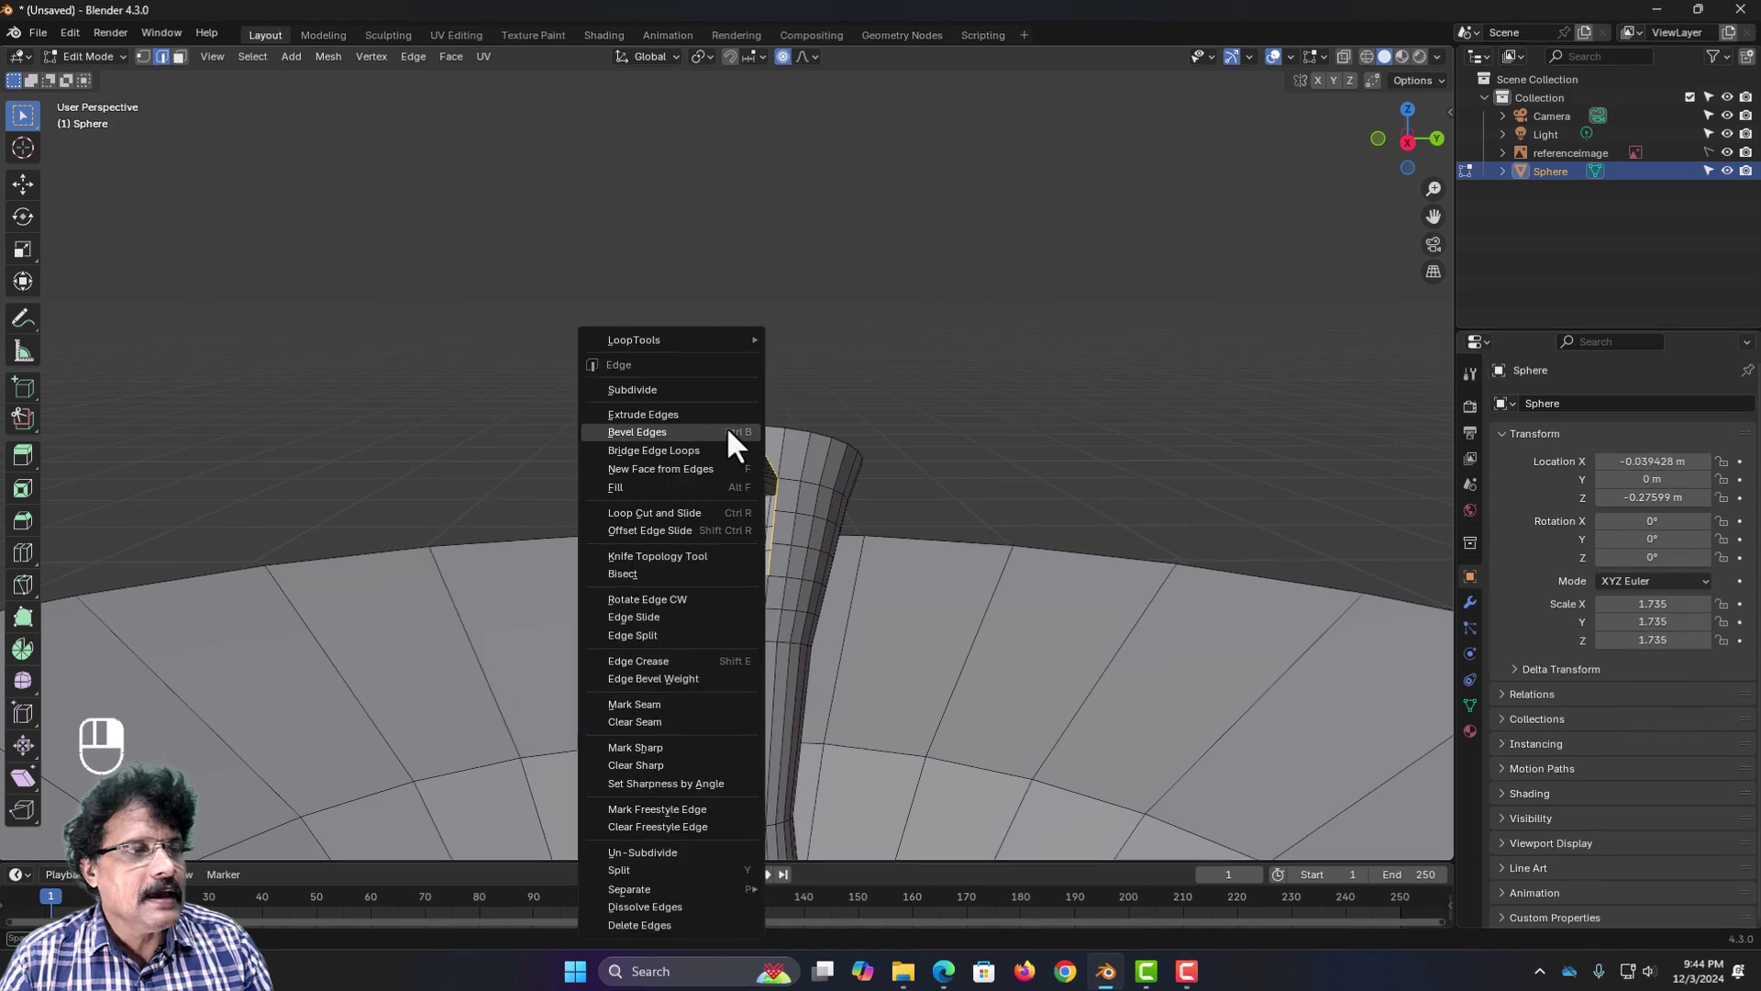
pyautogui.moveTo(677, 338)
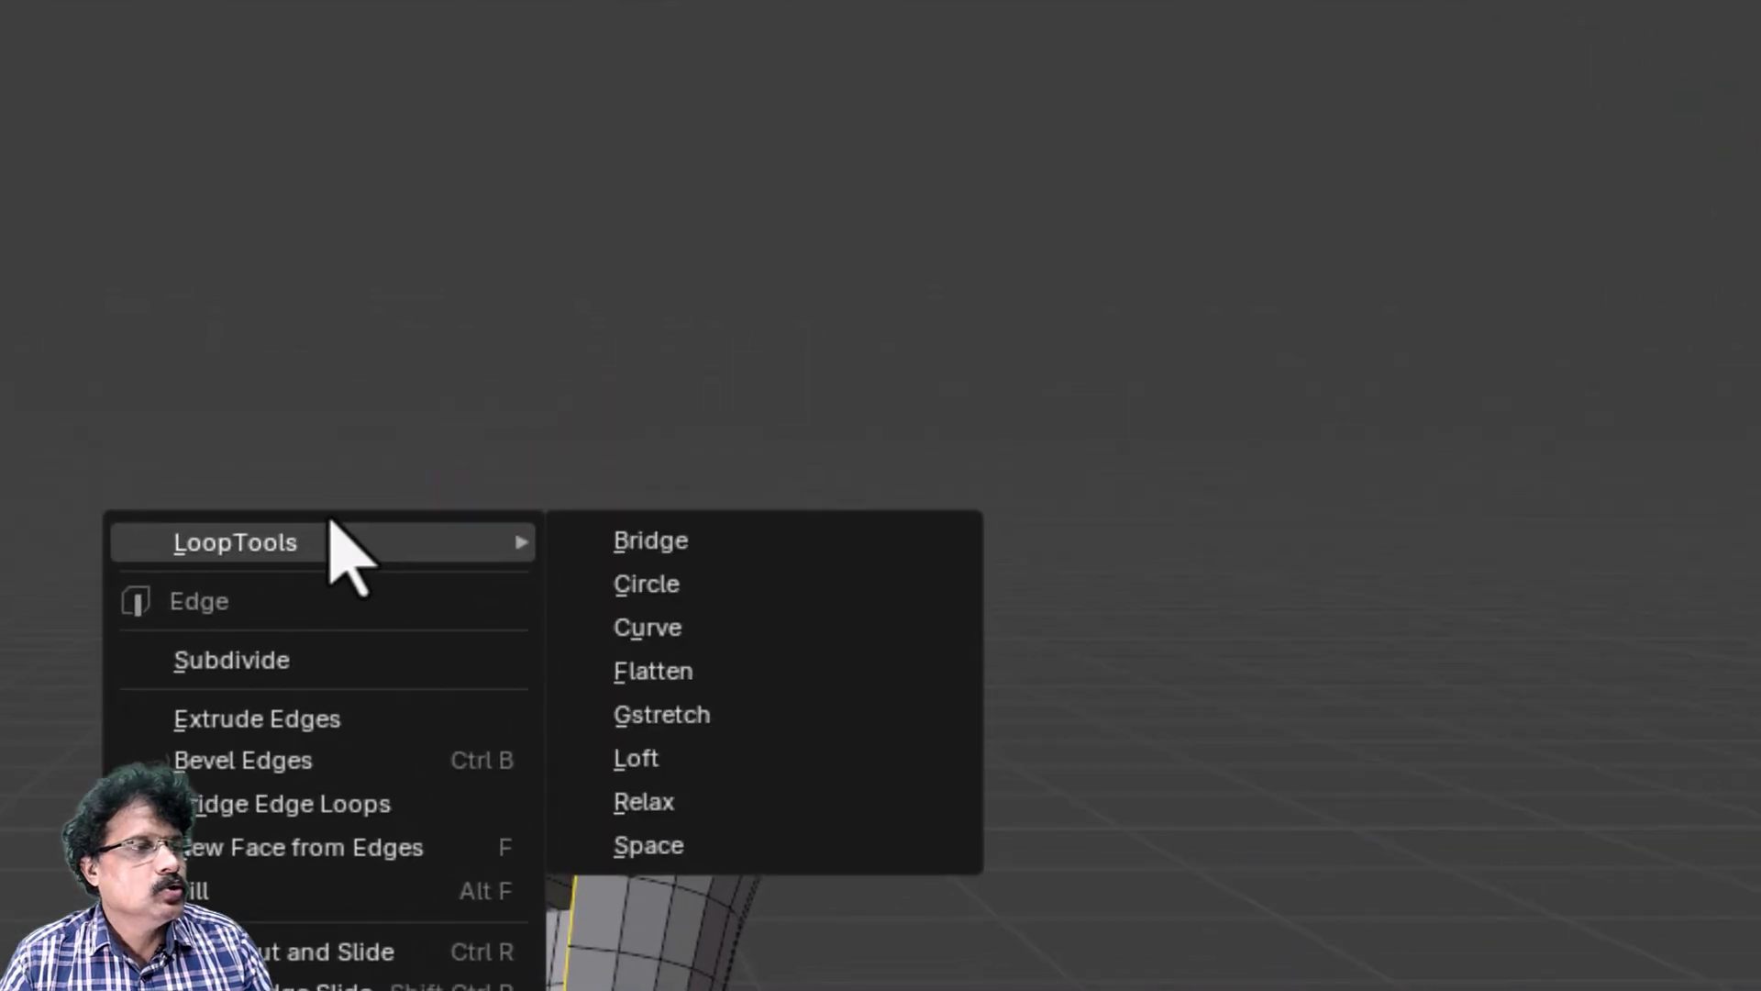
pyautogui.click(648, 594)
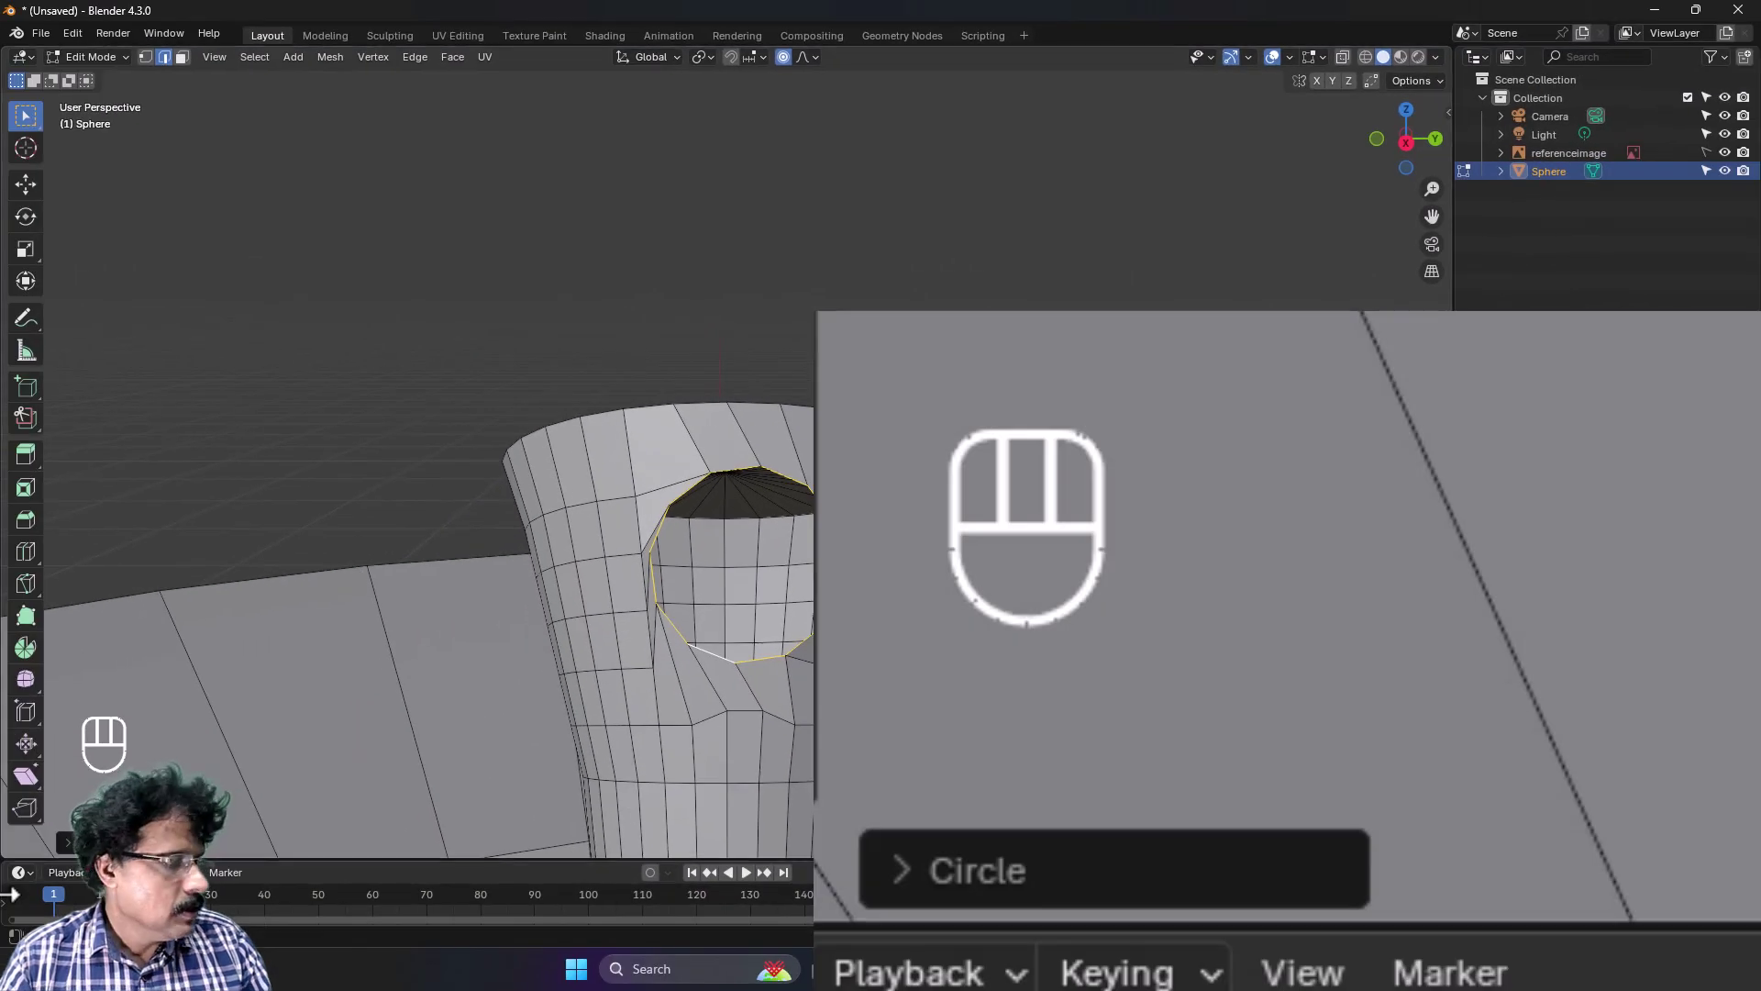
pyautogui.click(66, 840)
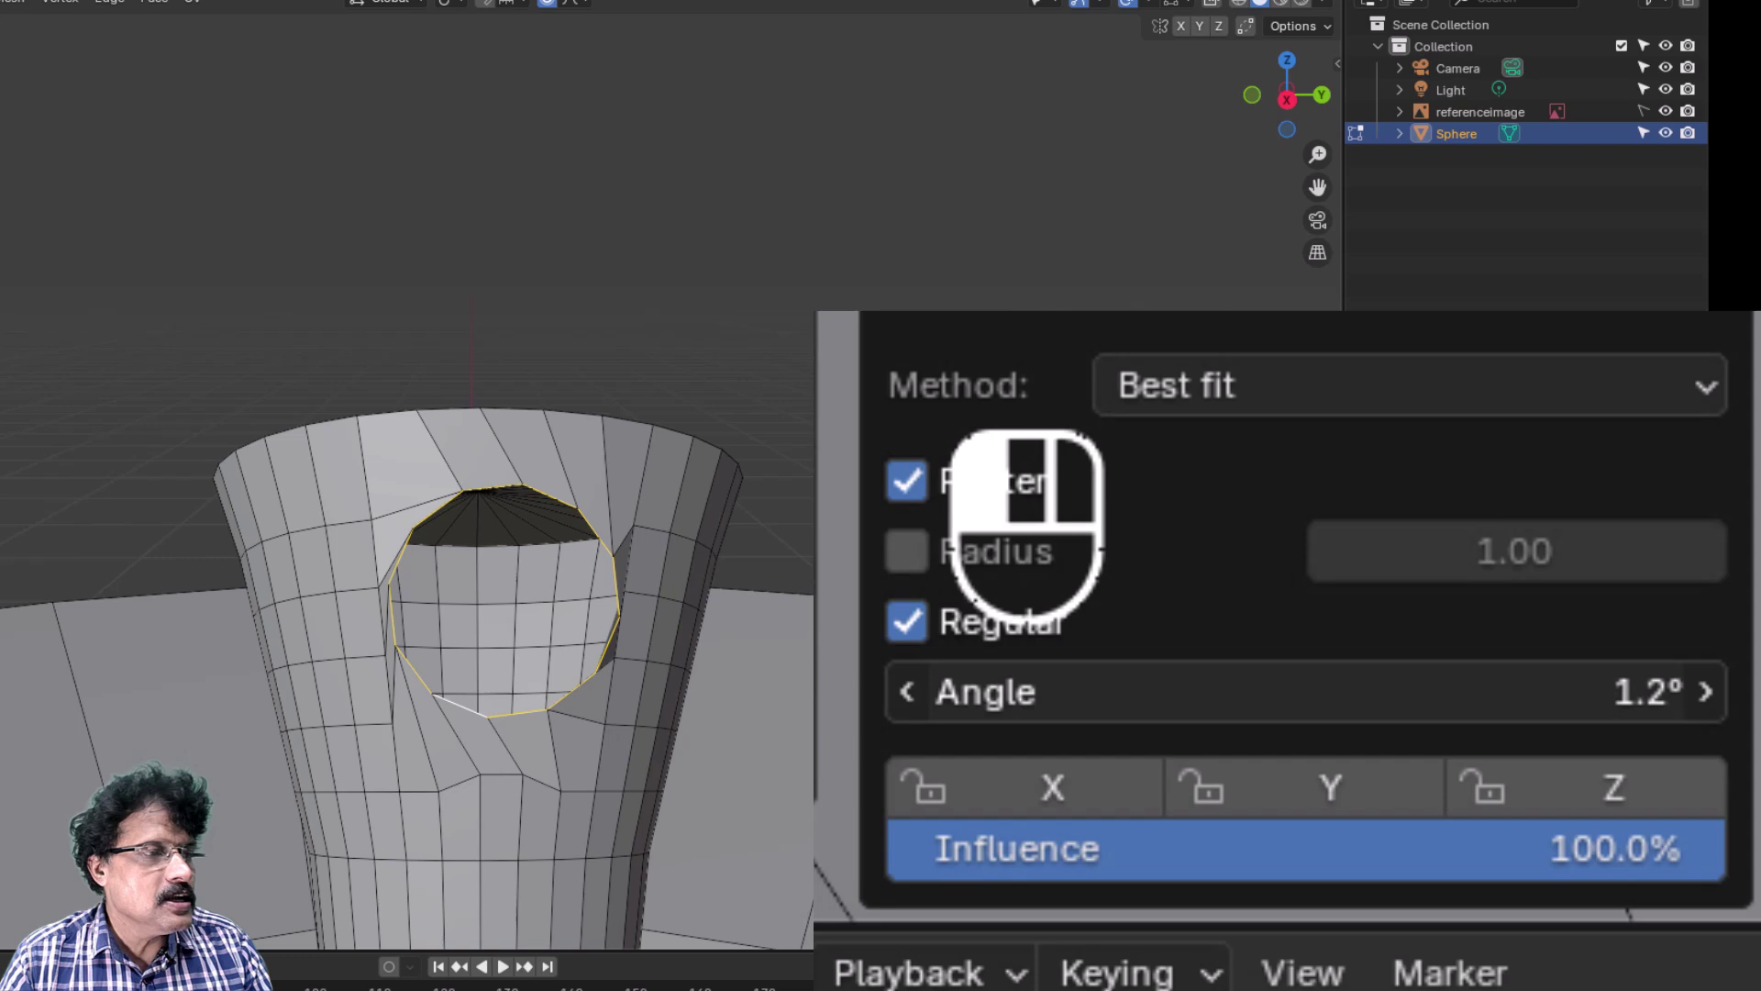
pyautogui.moveTo(1303, 692); pyautogui.dragTo(1248, 691)
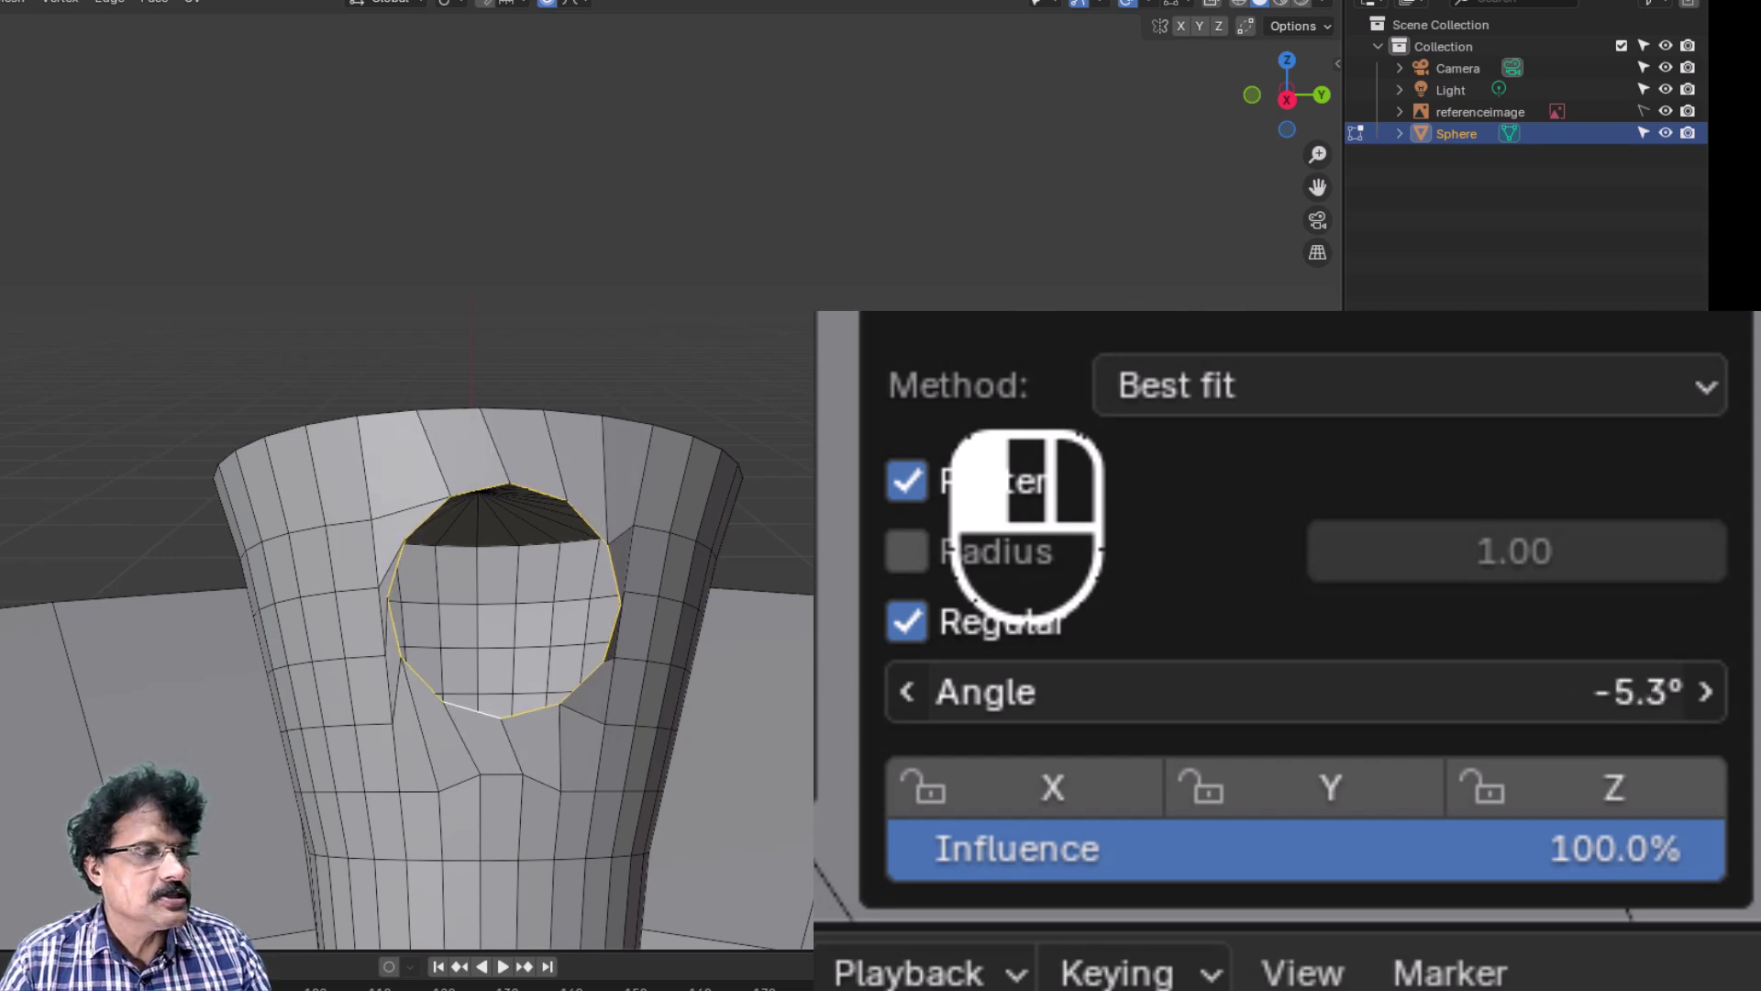
# Step: In front view, extrude the circular hole's edge outward about 0.0086 m in X and 0.0068 m in Z
pyautogui.scroll(3, 672, 712)
pyautogui.scroll(3, 642, 780)
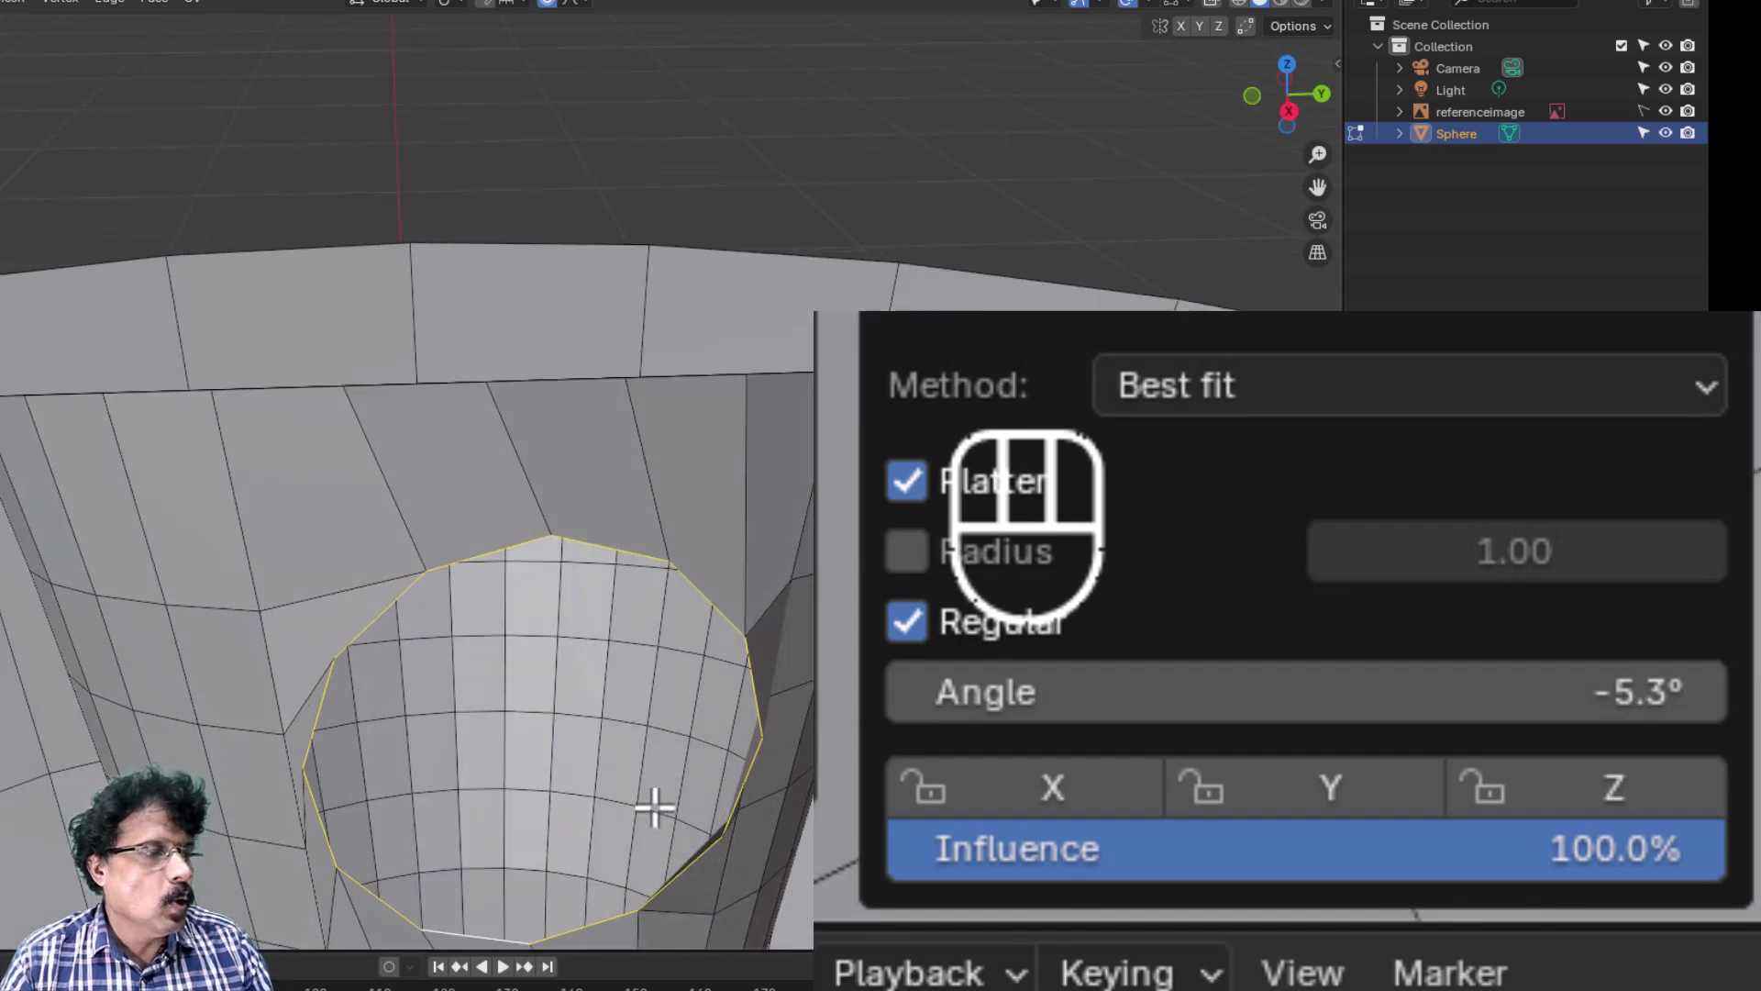
pyautogui.moveTo(654, 807); pyautogui.dragTo(485, 780, button='middle')
pyautogui.press('KP_1')
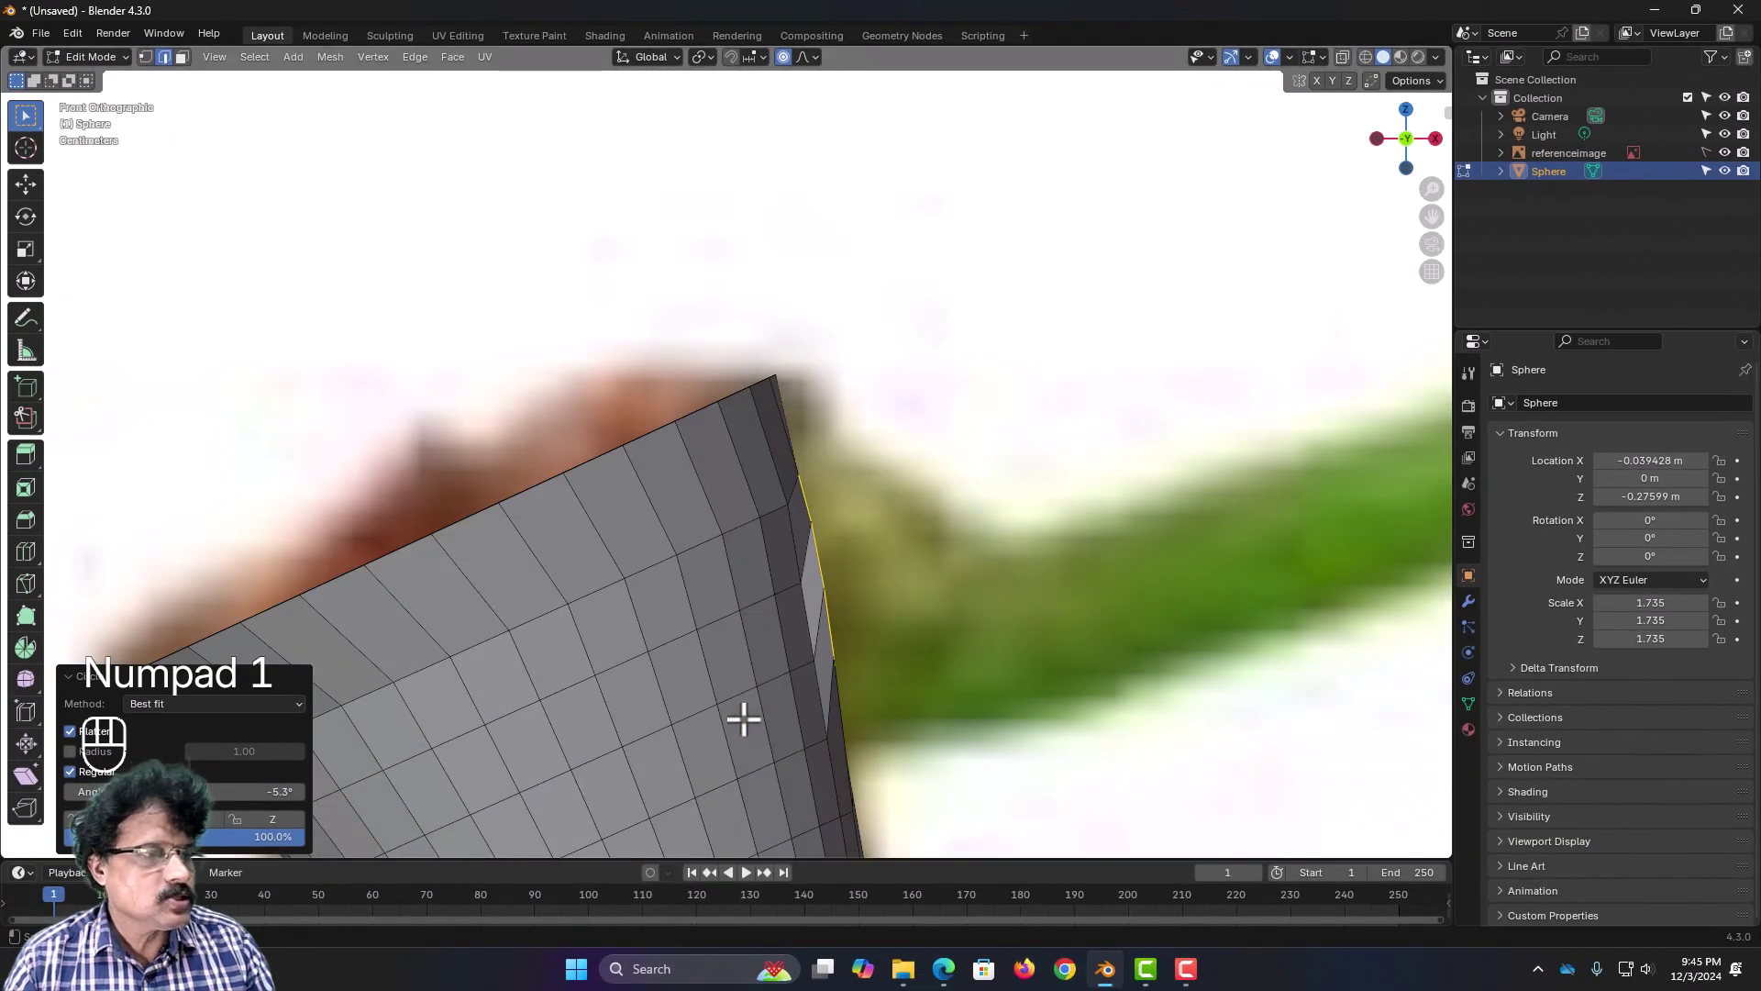
pyautogui.scroll(-1, 745, 710)
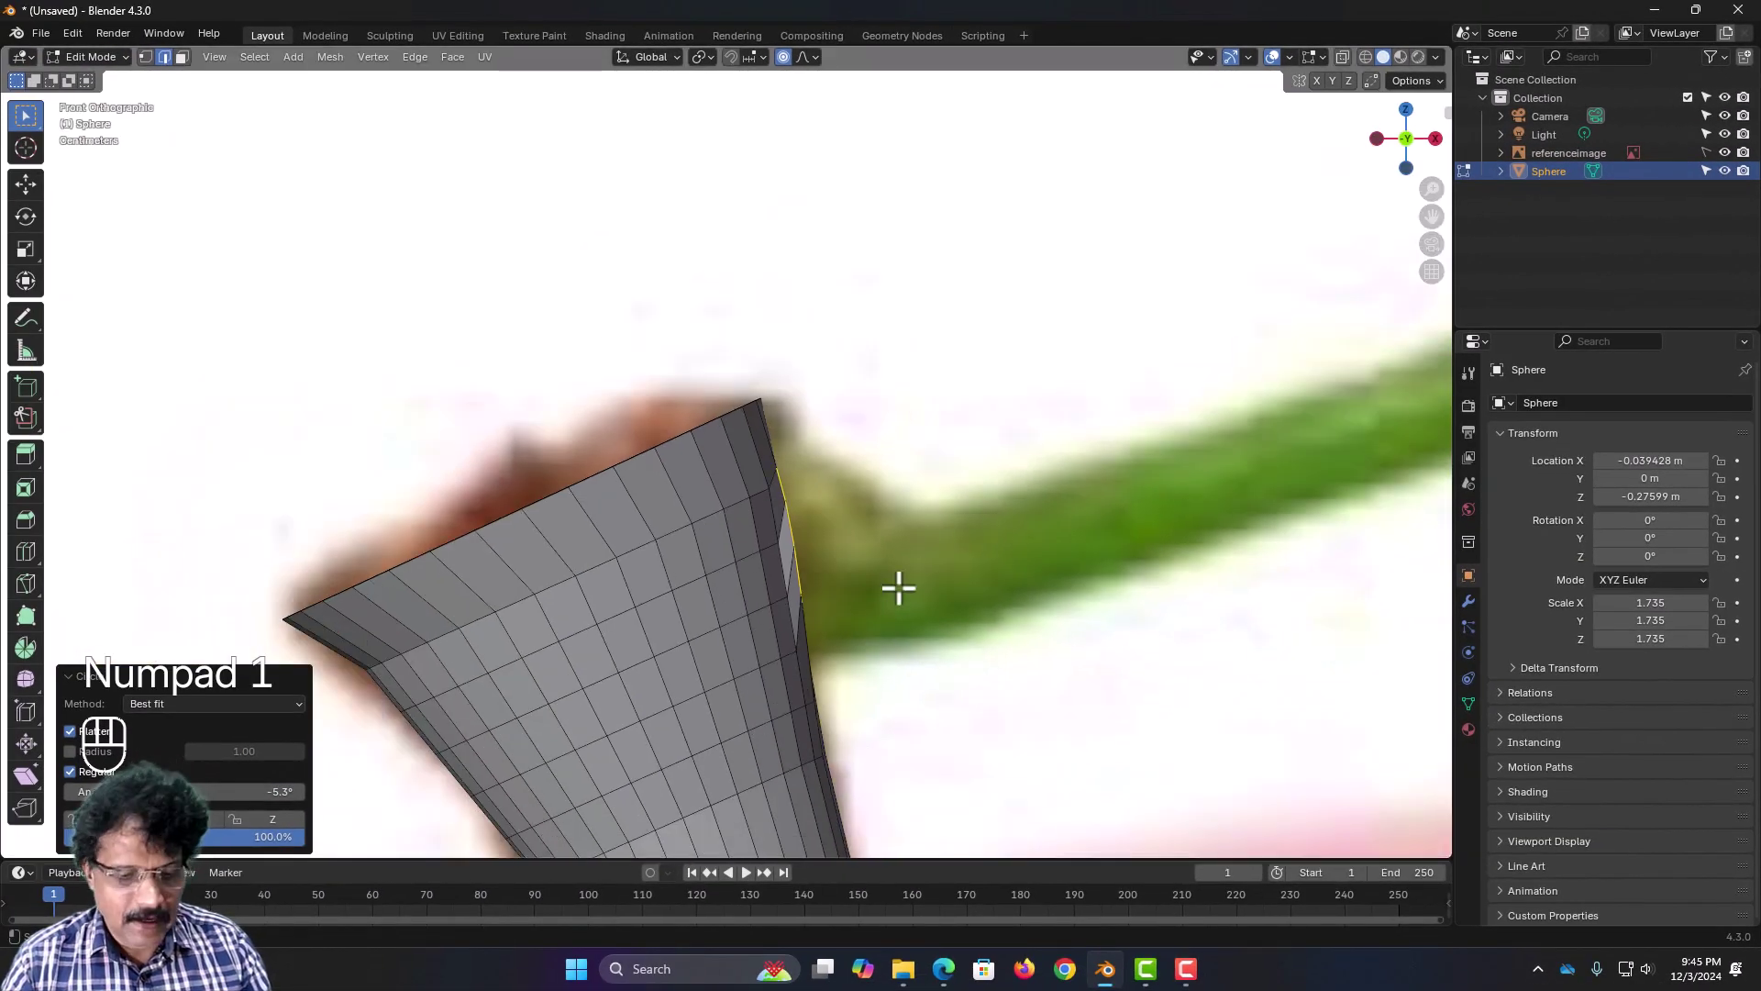
pyautogui.press('e')
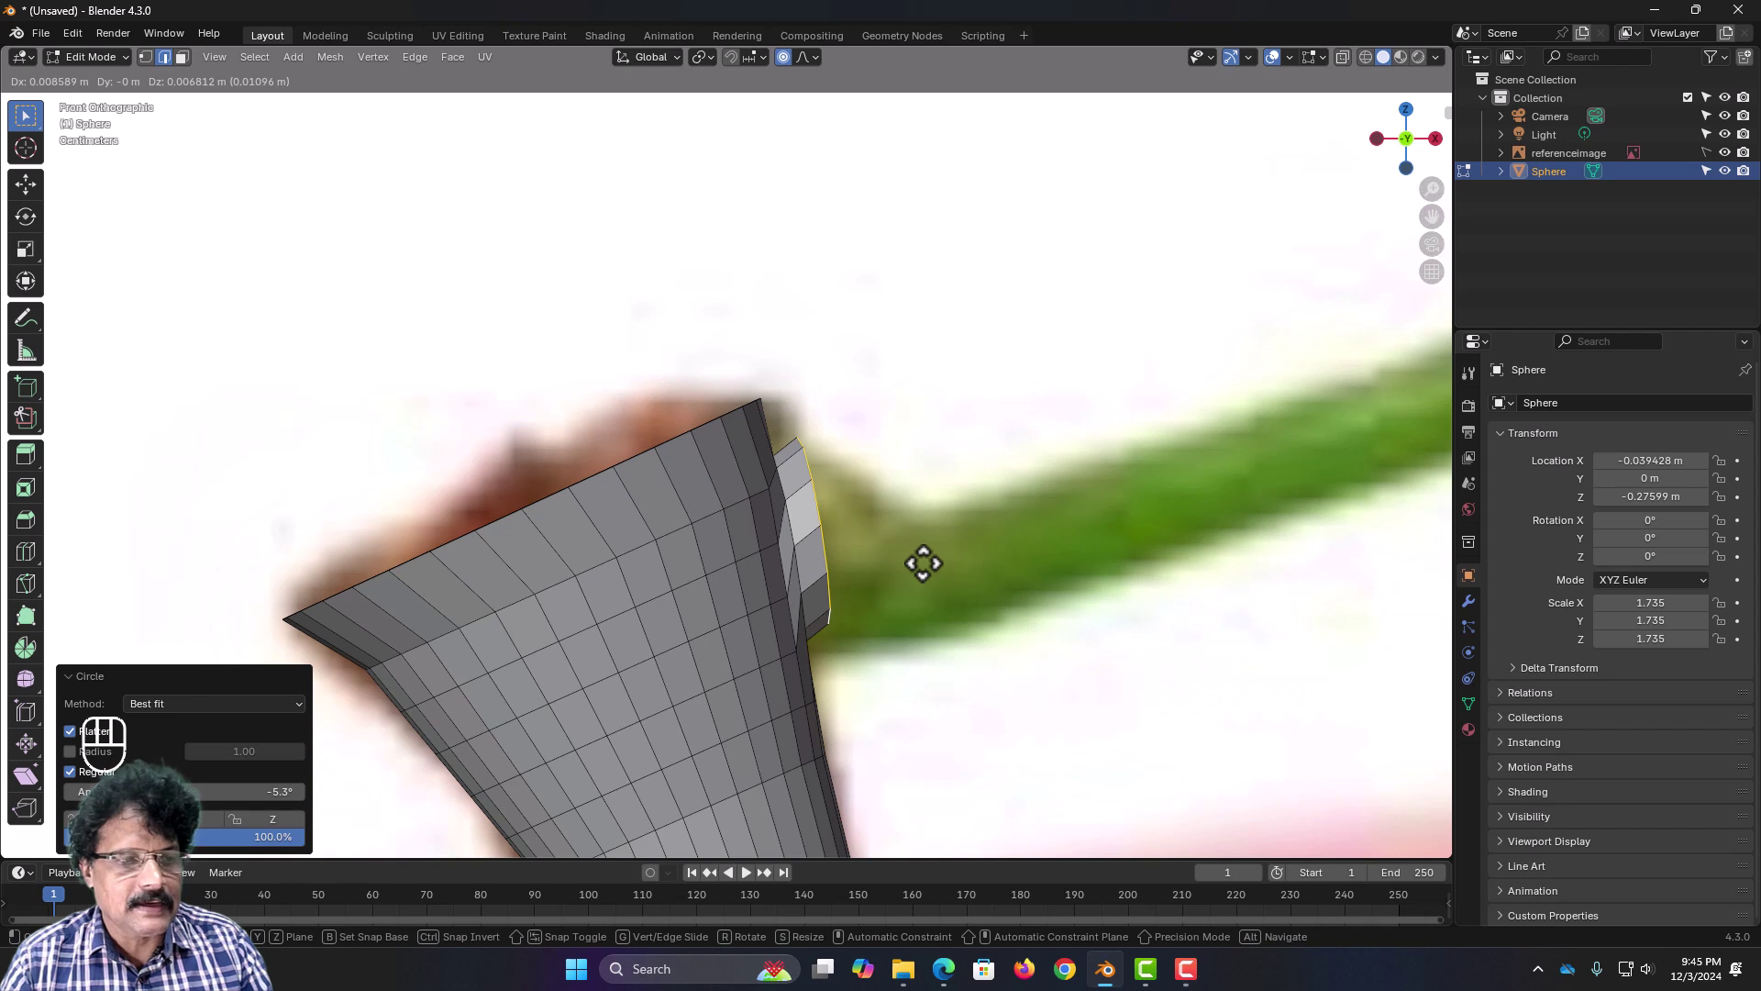
pyautogui.click(923, 563)
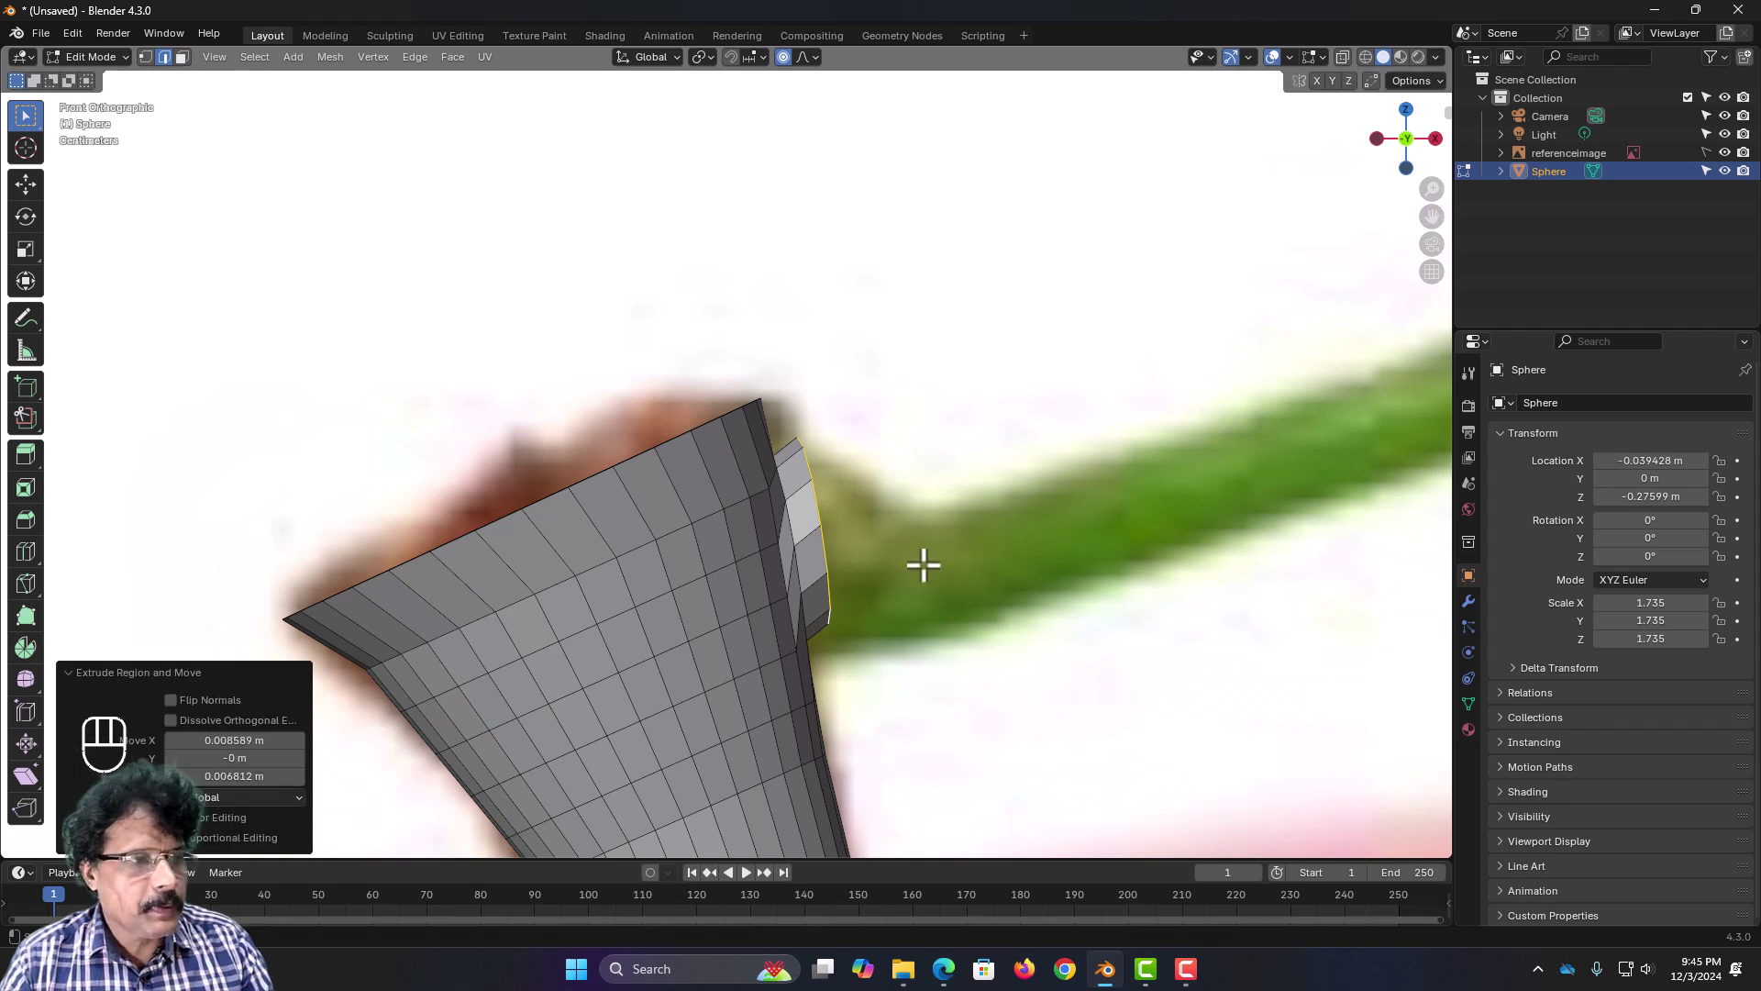
# Step: Scale the extruded ring to about 1.307 with a 0.008 proportional size and move it slightly outward and down
pyautogui.press('s')
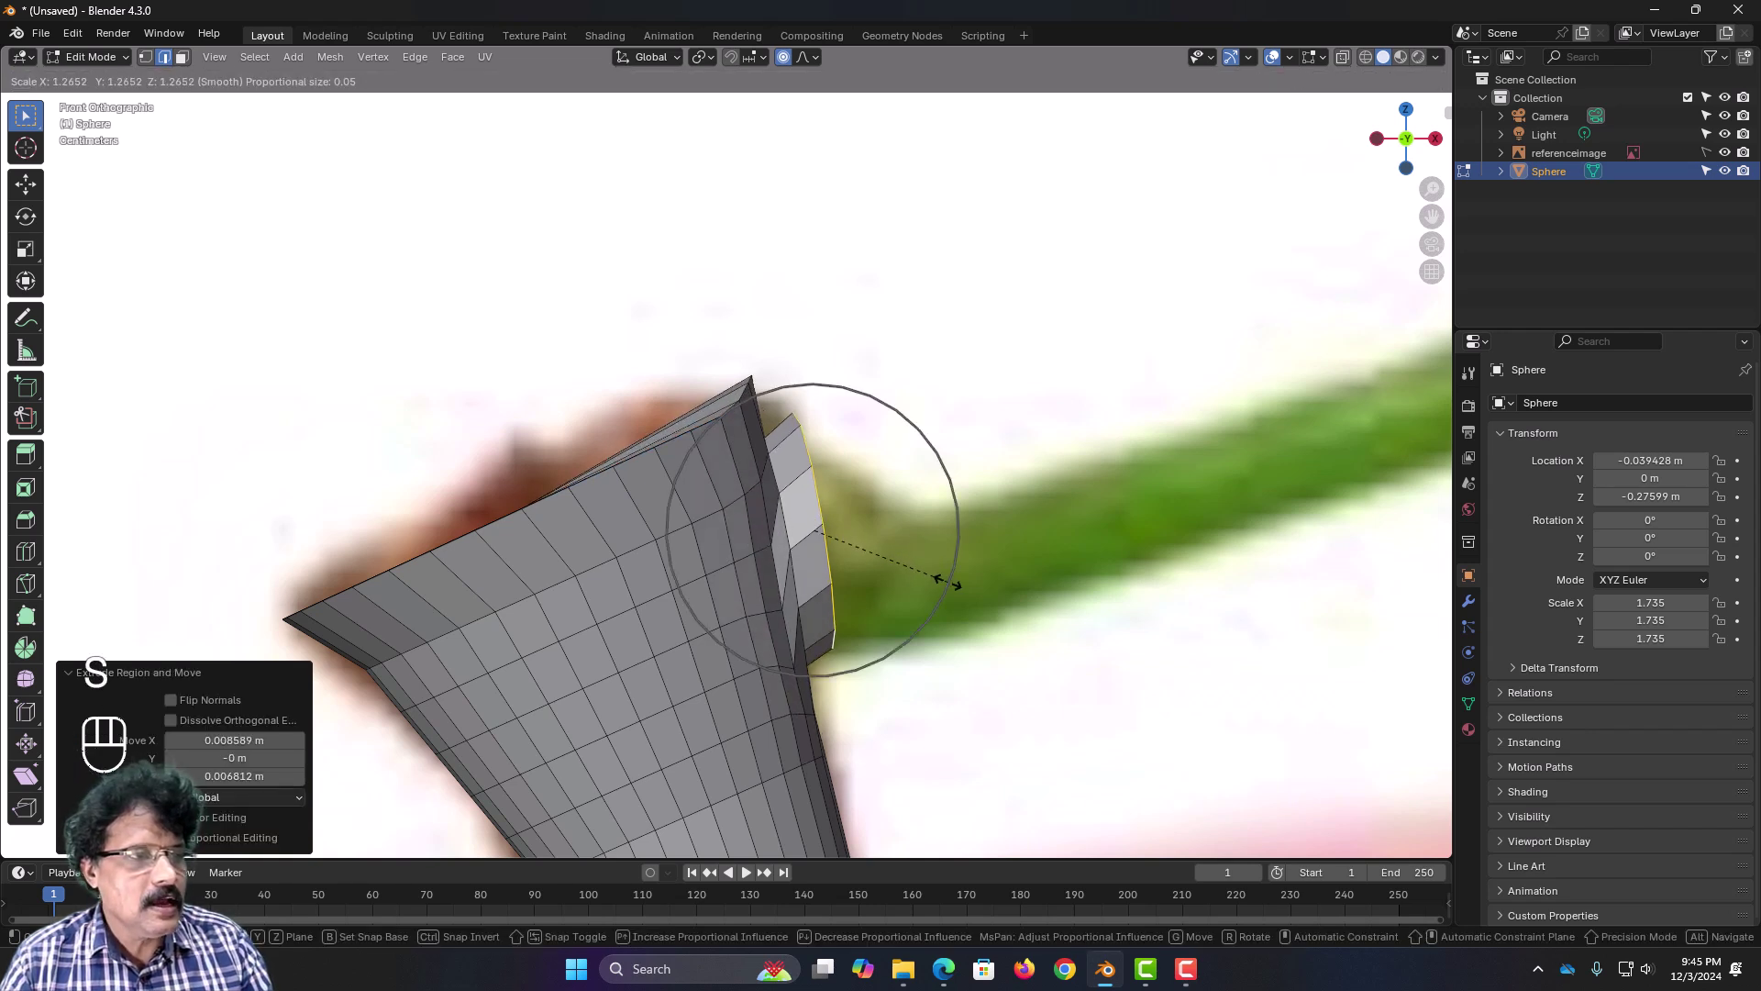
pyautogui.scroll(17, 948, 581)
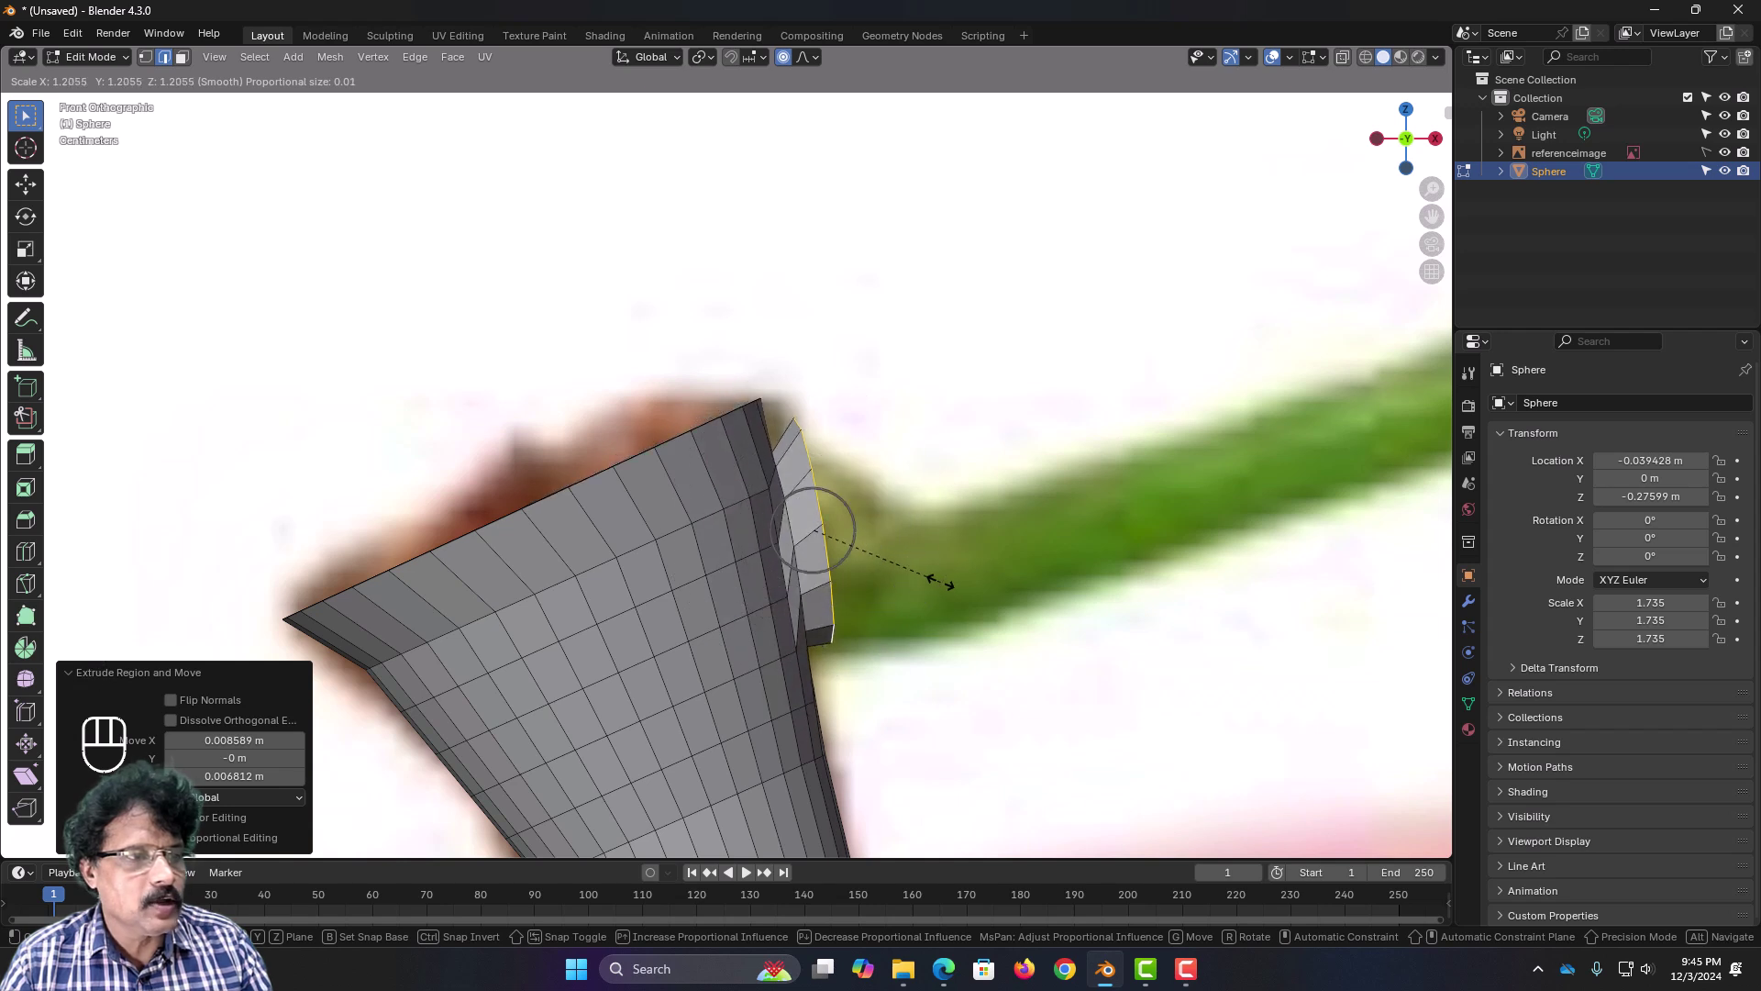
pyautogui.scroll(5, 944, 590)
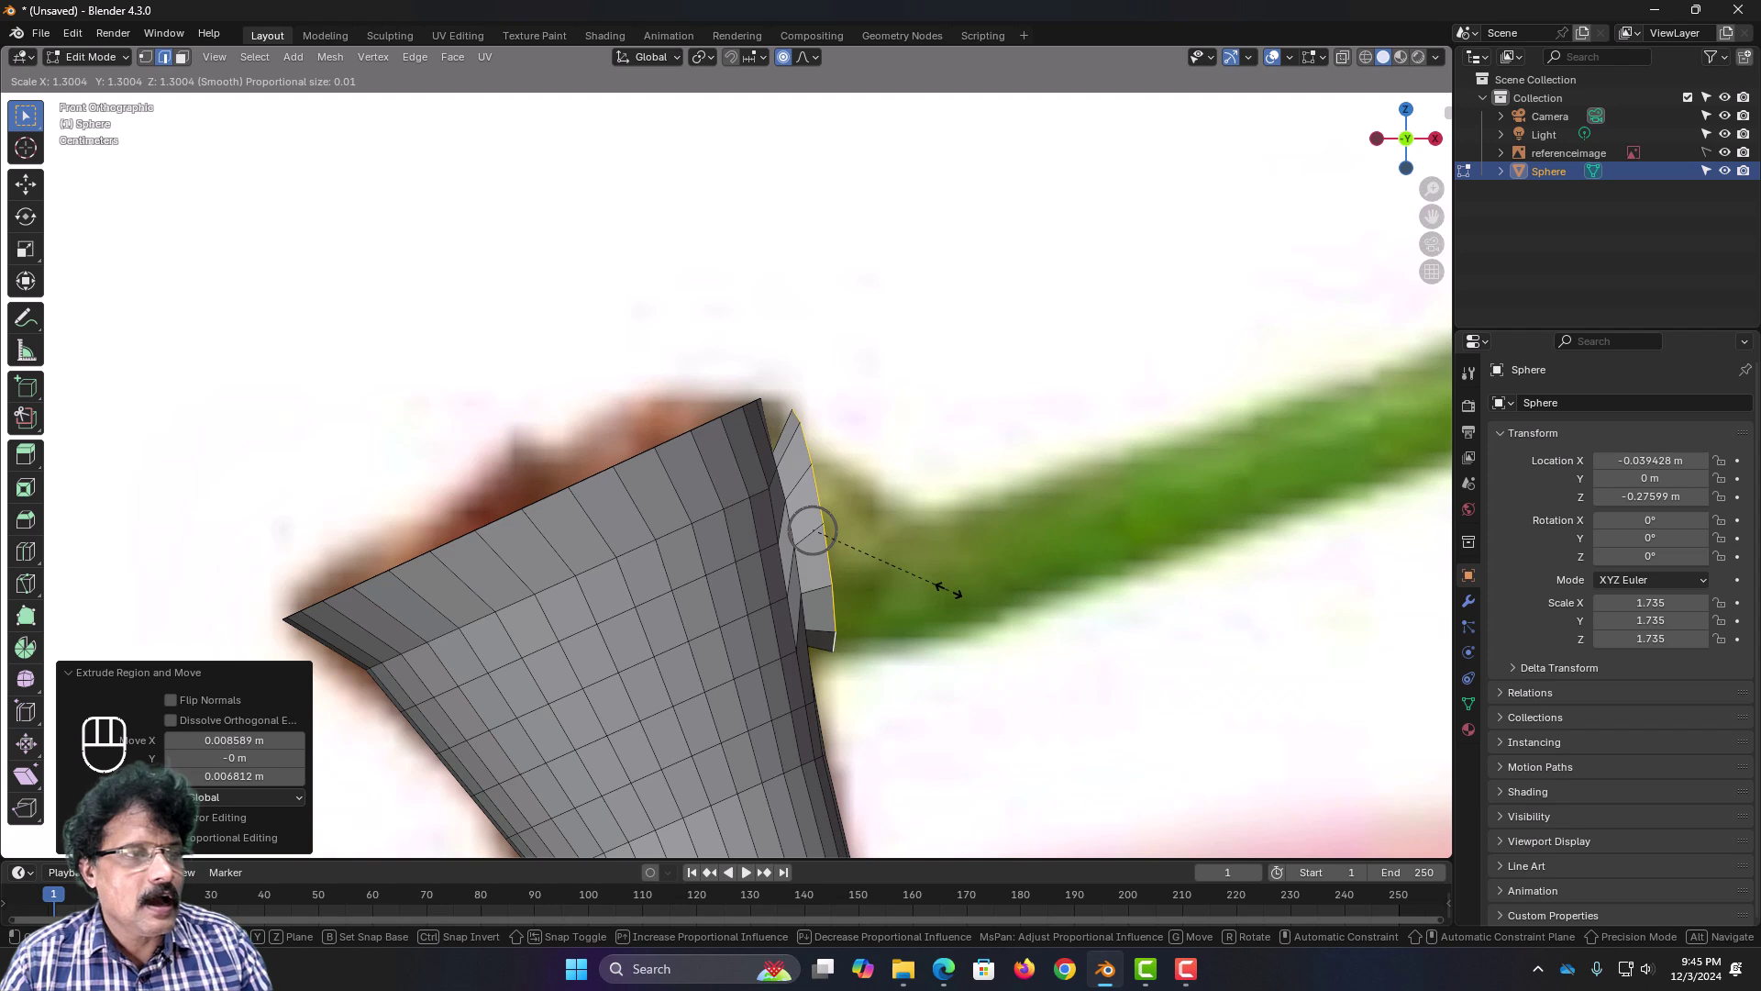
pyautogui.click(949, 592)
pyautogui.press('g')
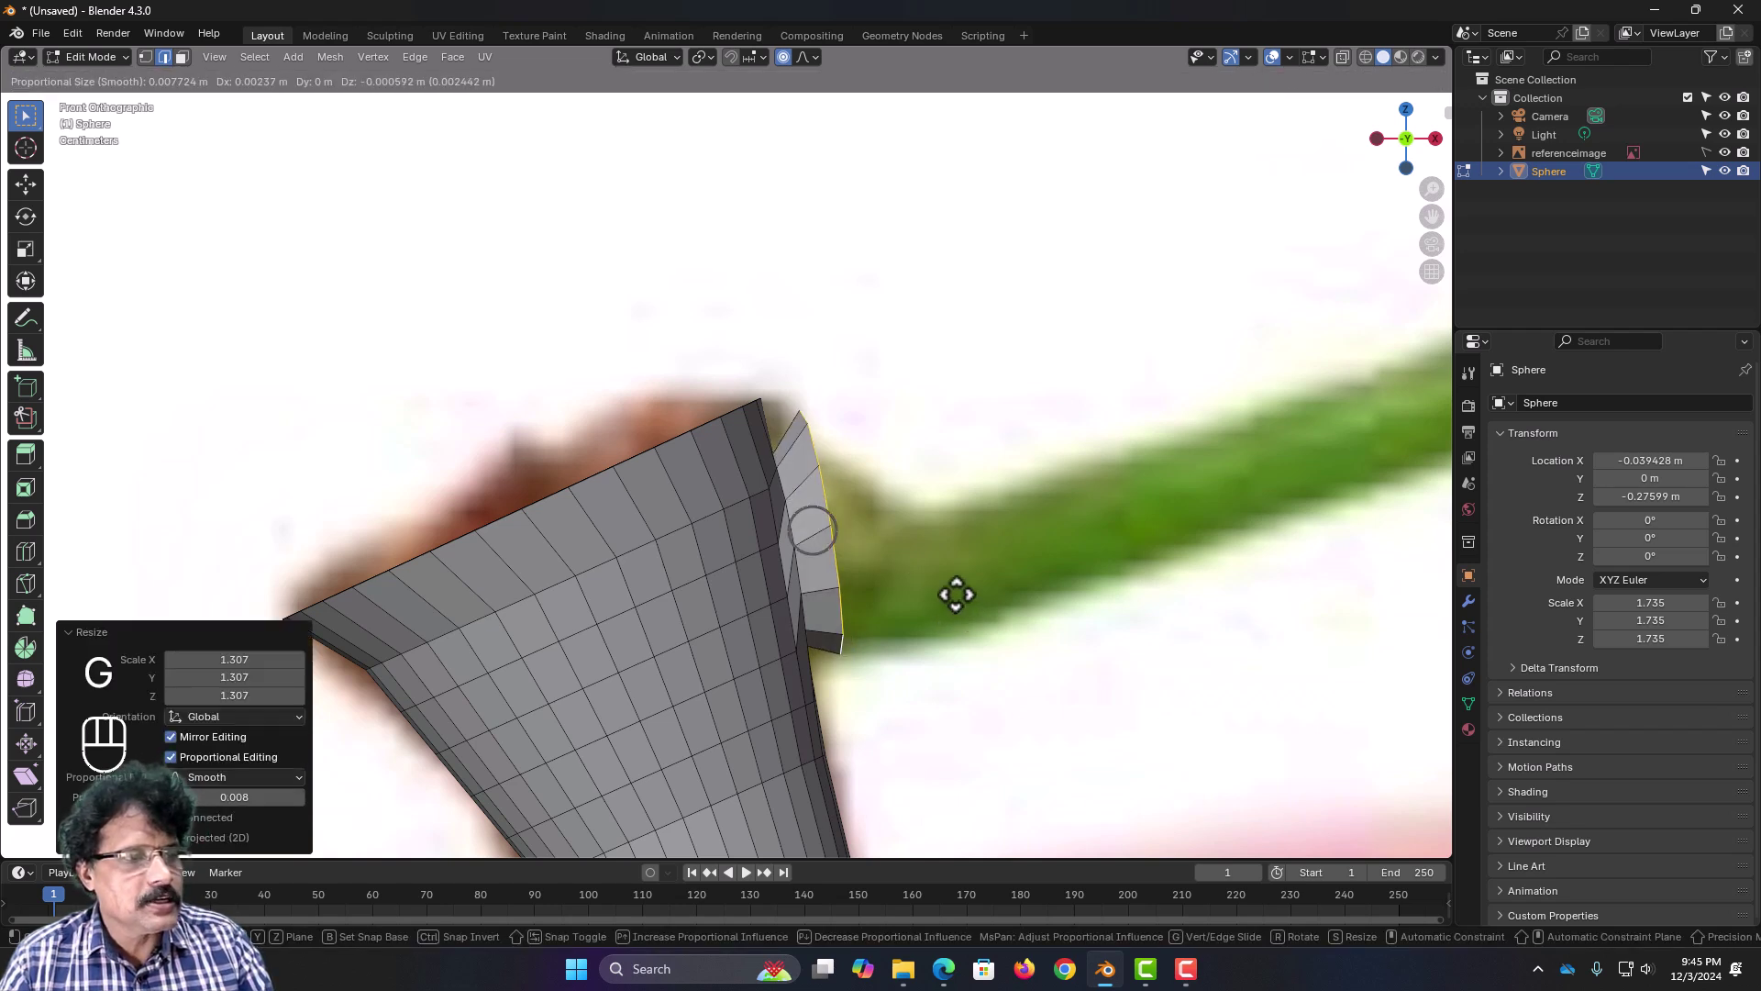
pyautogui.click(955, 606)
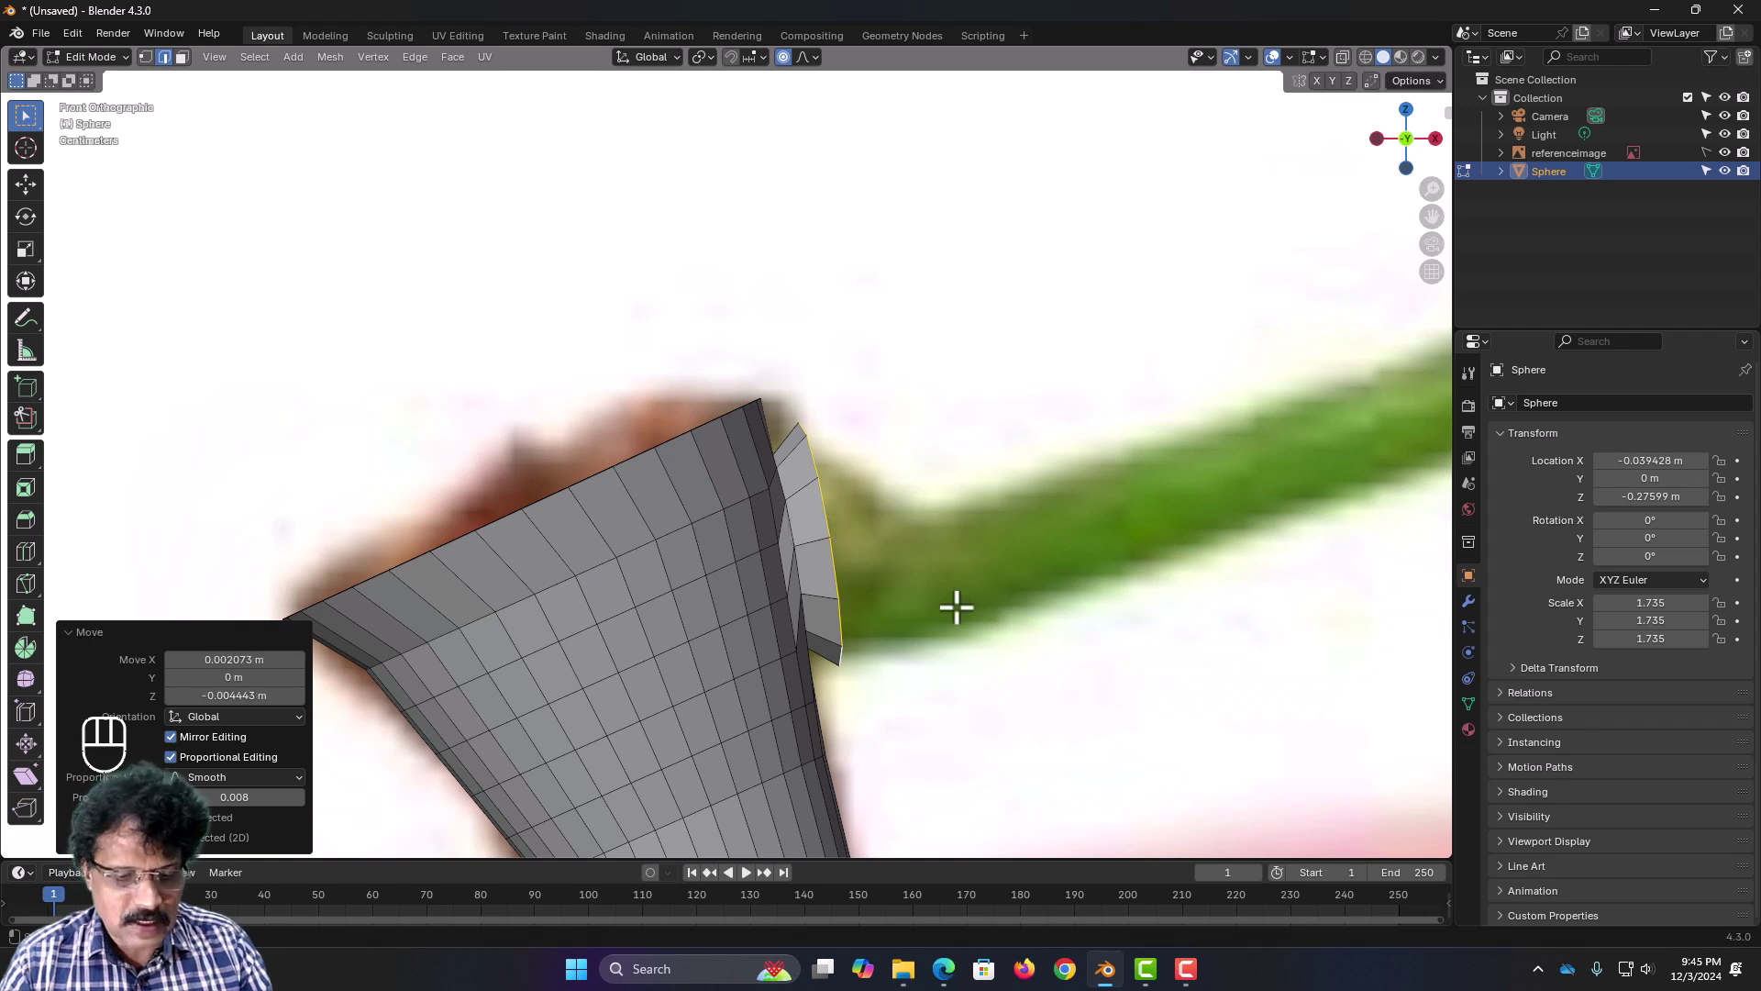
# Step: Extrude the ring about 0.016 m further in X and slightly down, and scale its end to about 0.573
pyautogui.press('e')
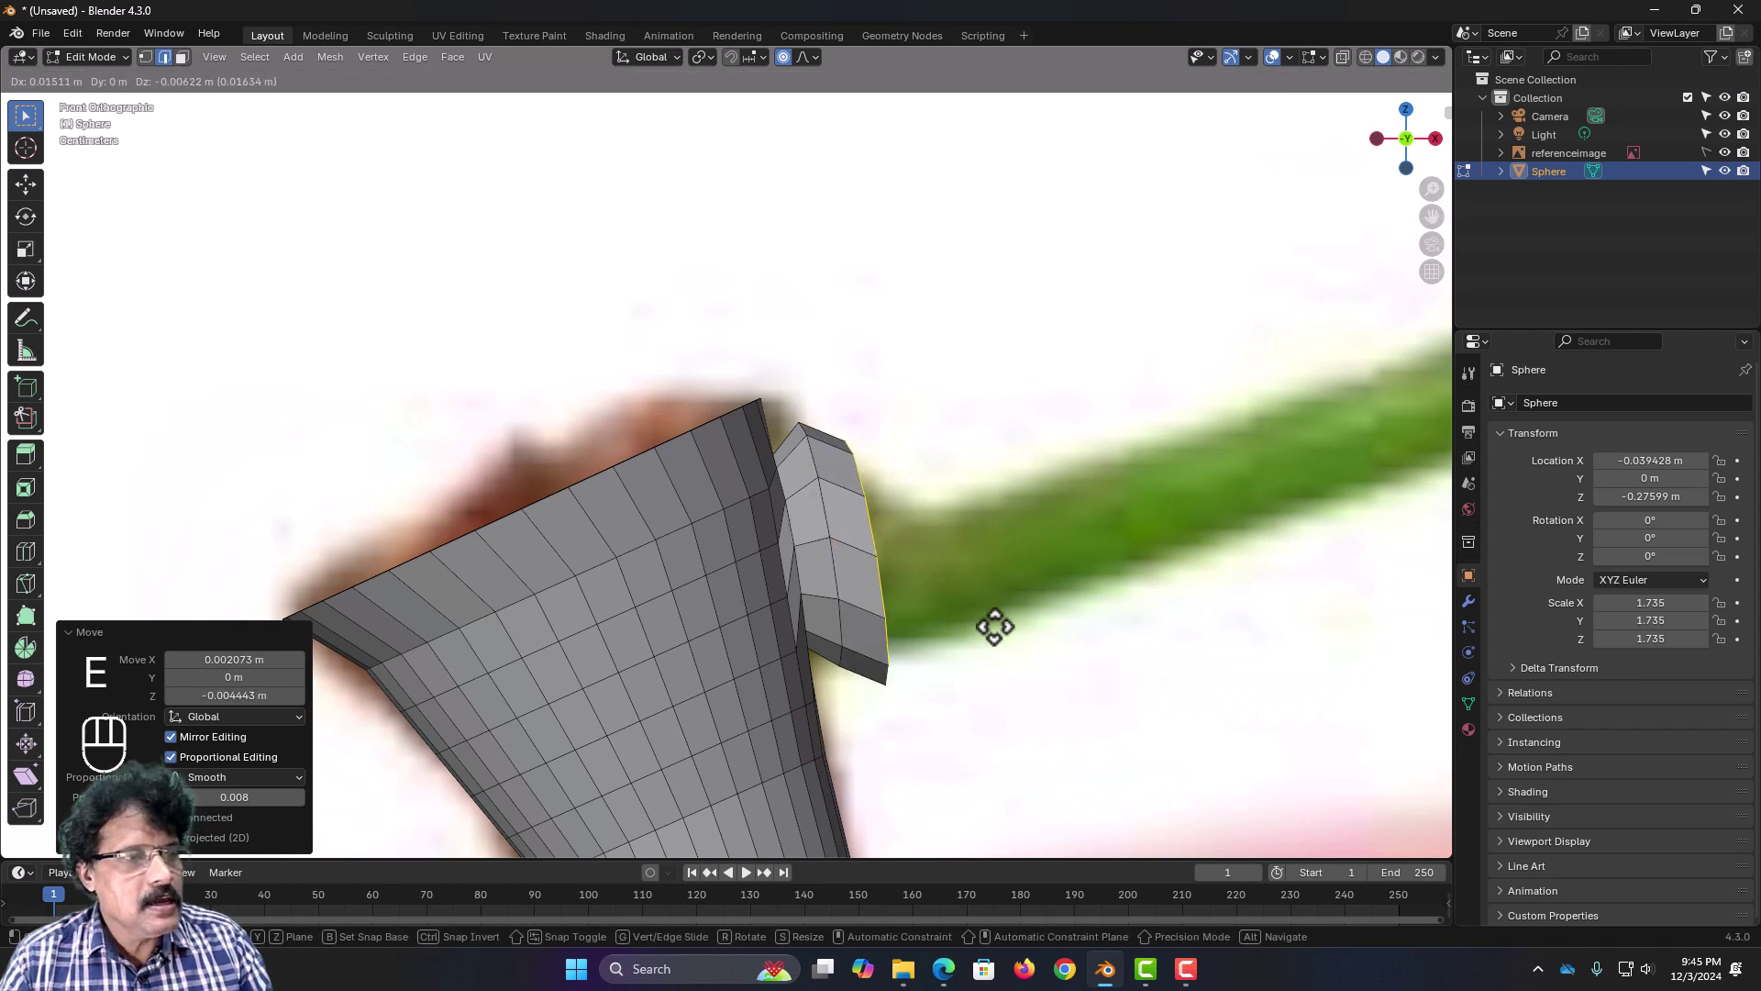
pyautogui.click(995, 627)
pyautogui.press('s')
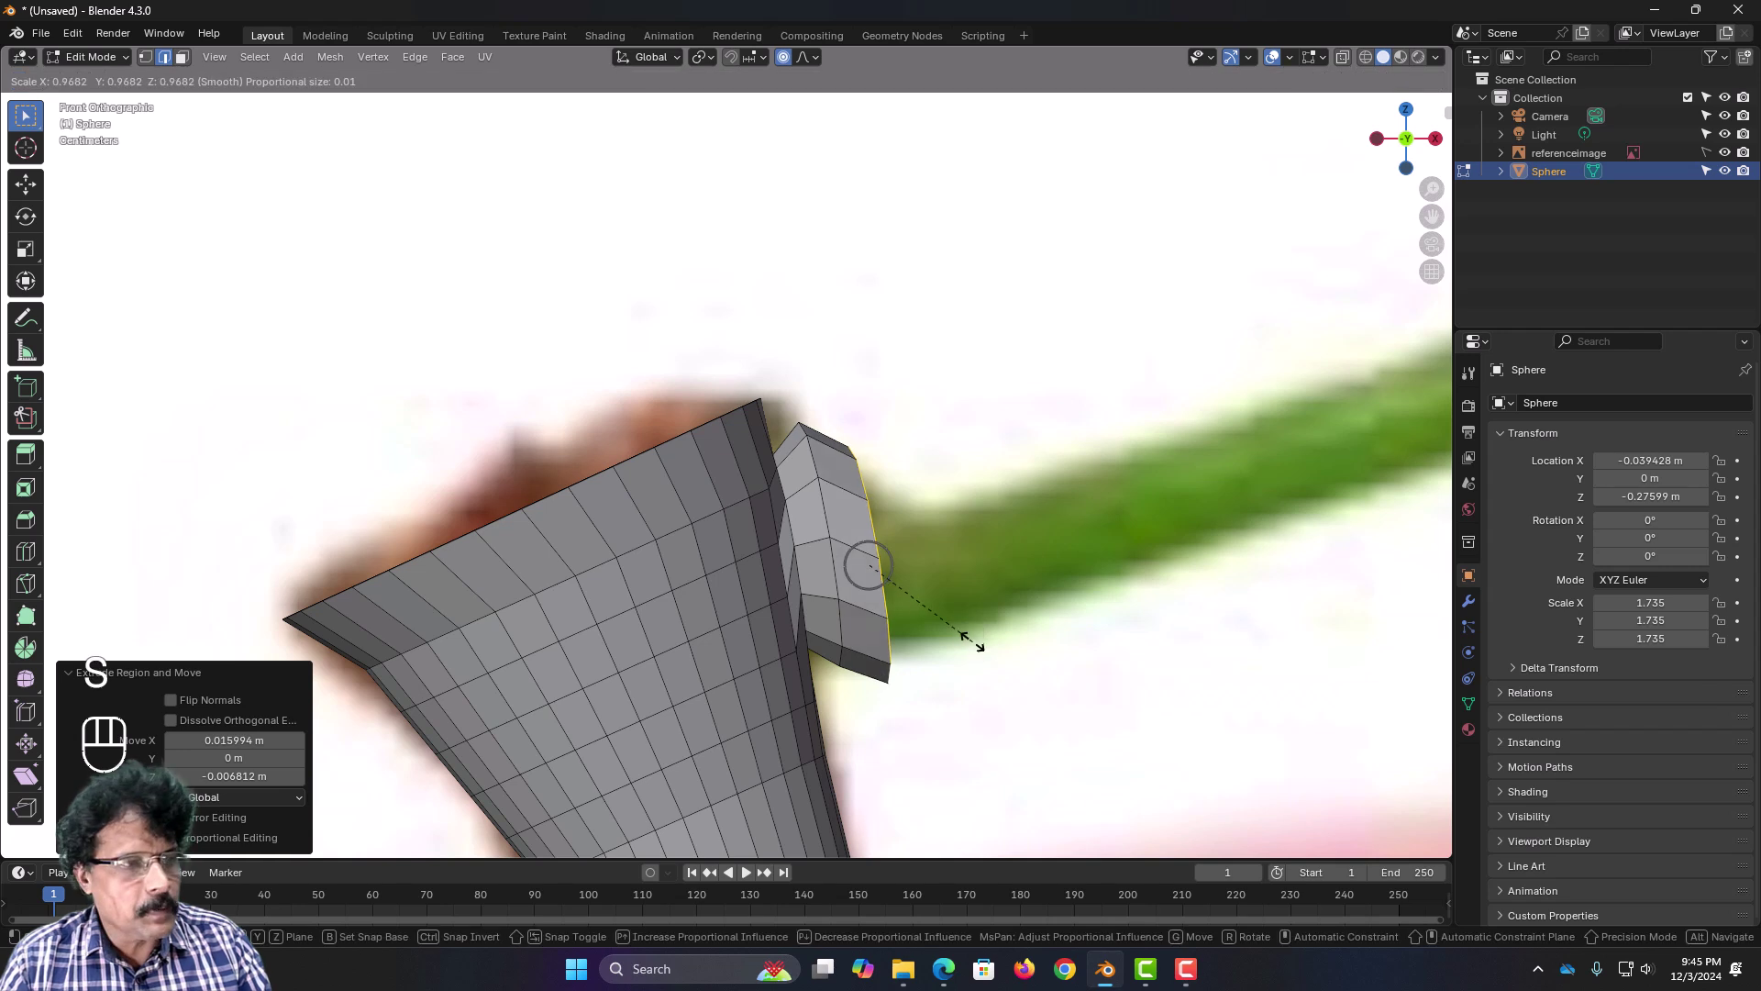
pyautogui.click(937, 603)
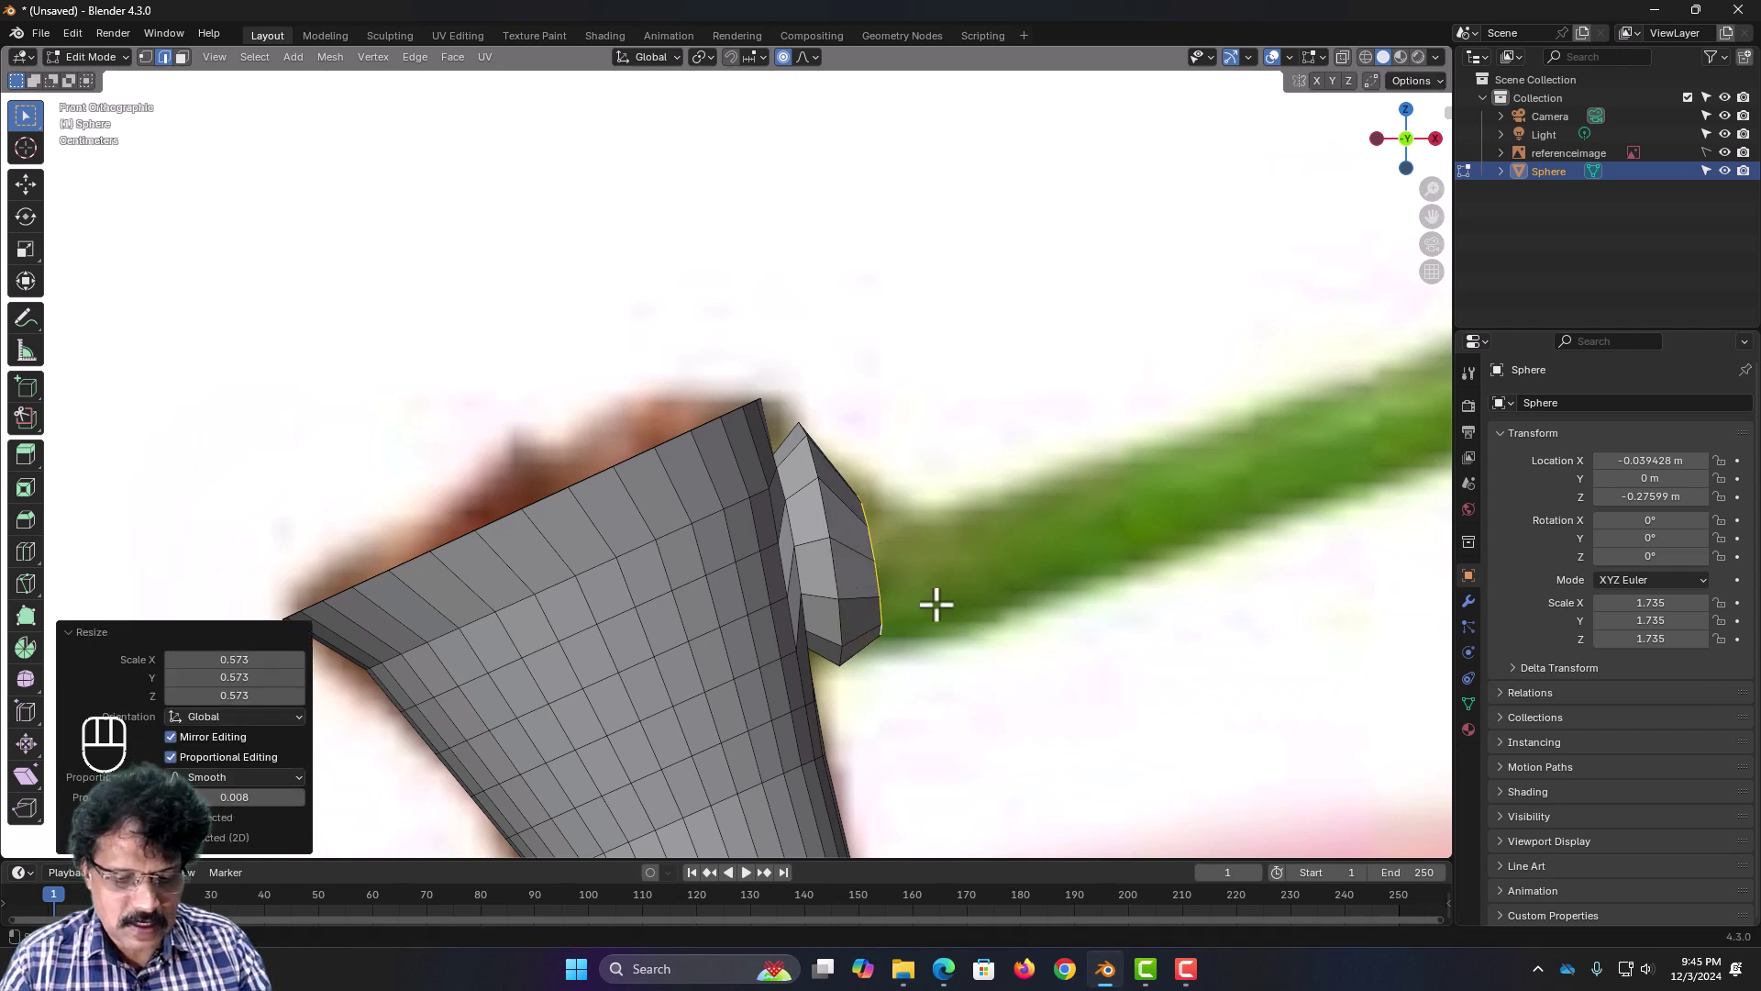
# Step: Extrude another section about 0.0136 m in X toward the reference leaf stalk and scale its end to about 0.886
pyautogui.press('e')
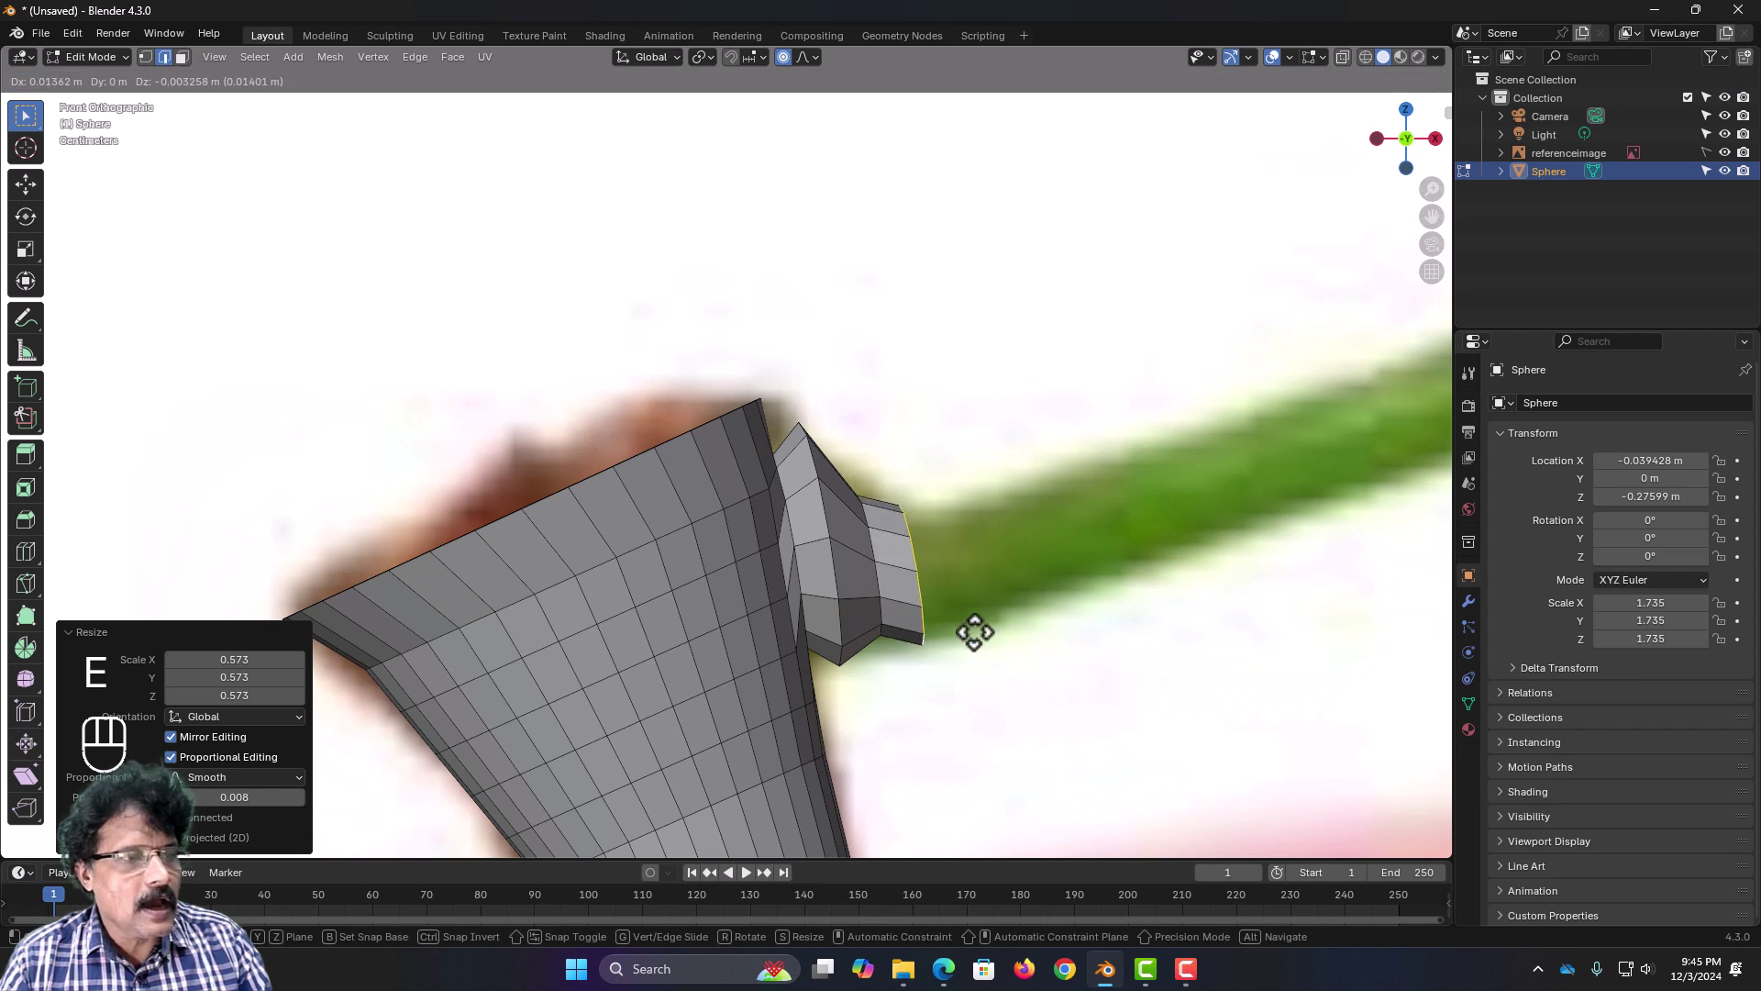
pyautogui.click(974, 632)
pyautogui.press('s')
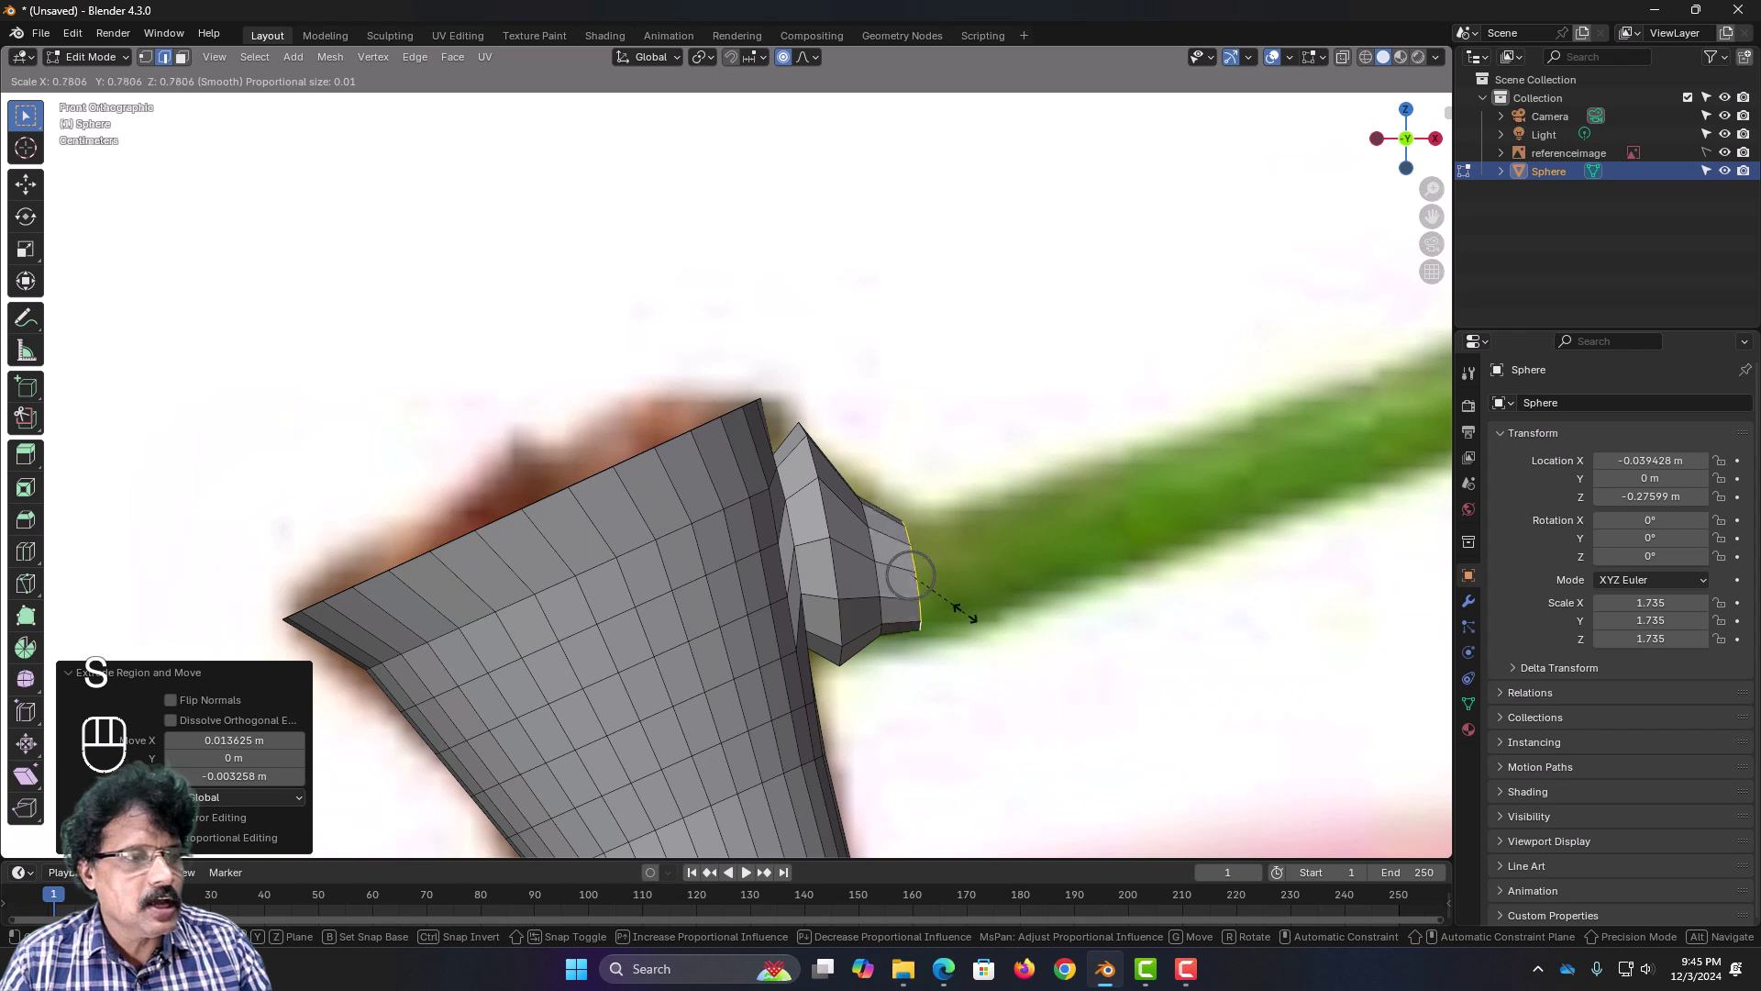
pyautogui.click(972, 618)
pyautogui.moveTo(996, 631)
pyautogui.mouseDown(button='middle')
pyautogui.moveTo(845, 654)
pyautogui.moveTo(975, 629)
pyautogui.mouseUp(button='middle')
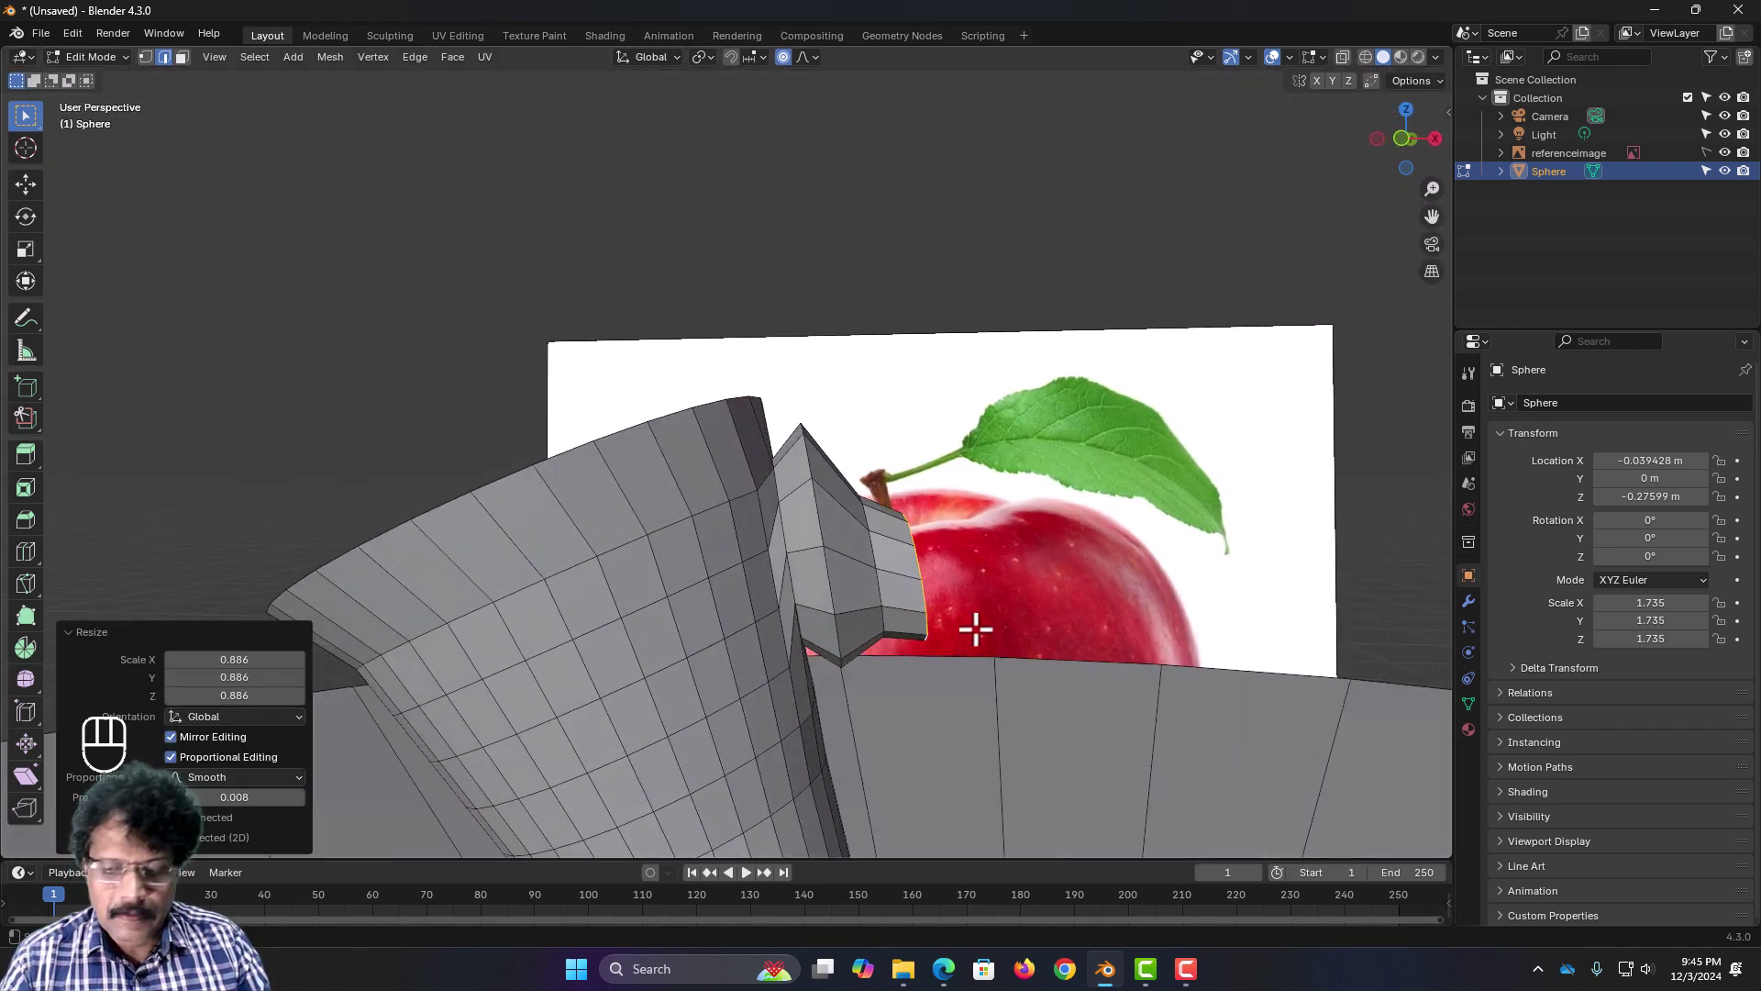
# Step: In front view, rotate the stalk's end ring about -11.1° and extrude it about 0.0625 m in X and 0.019 m in Z
pyautogui.press('KP_1')
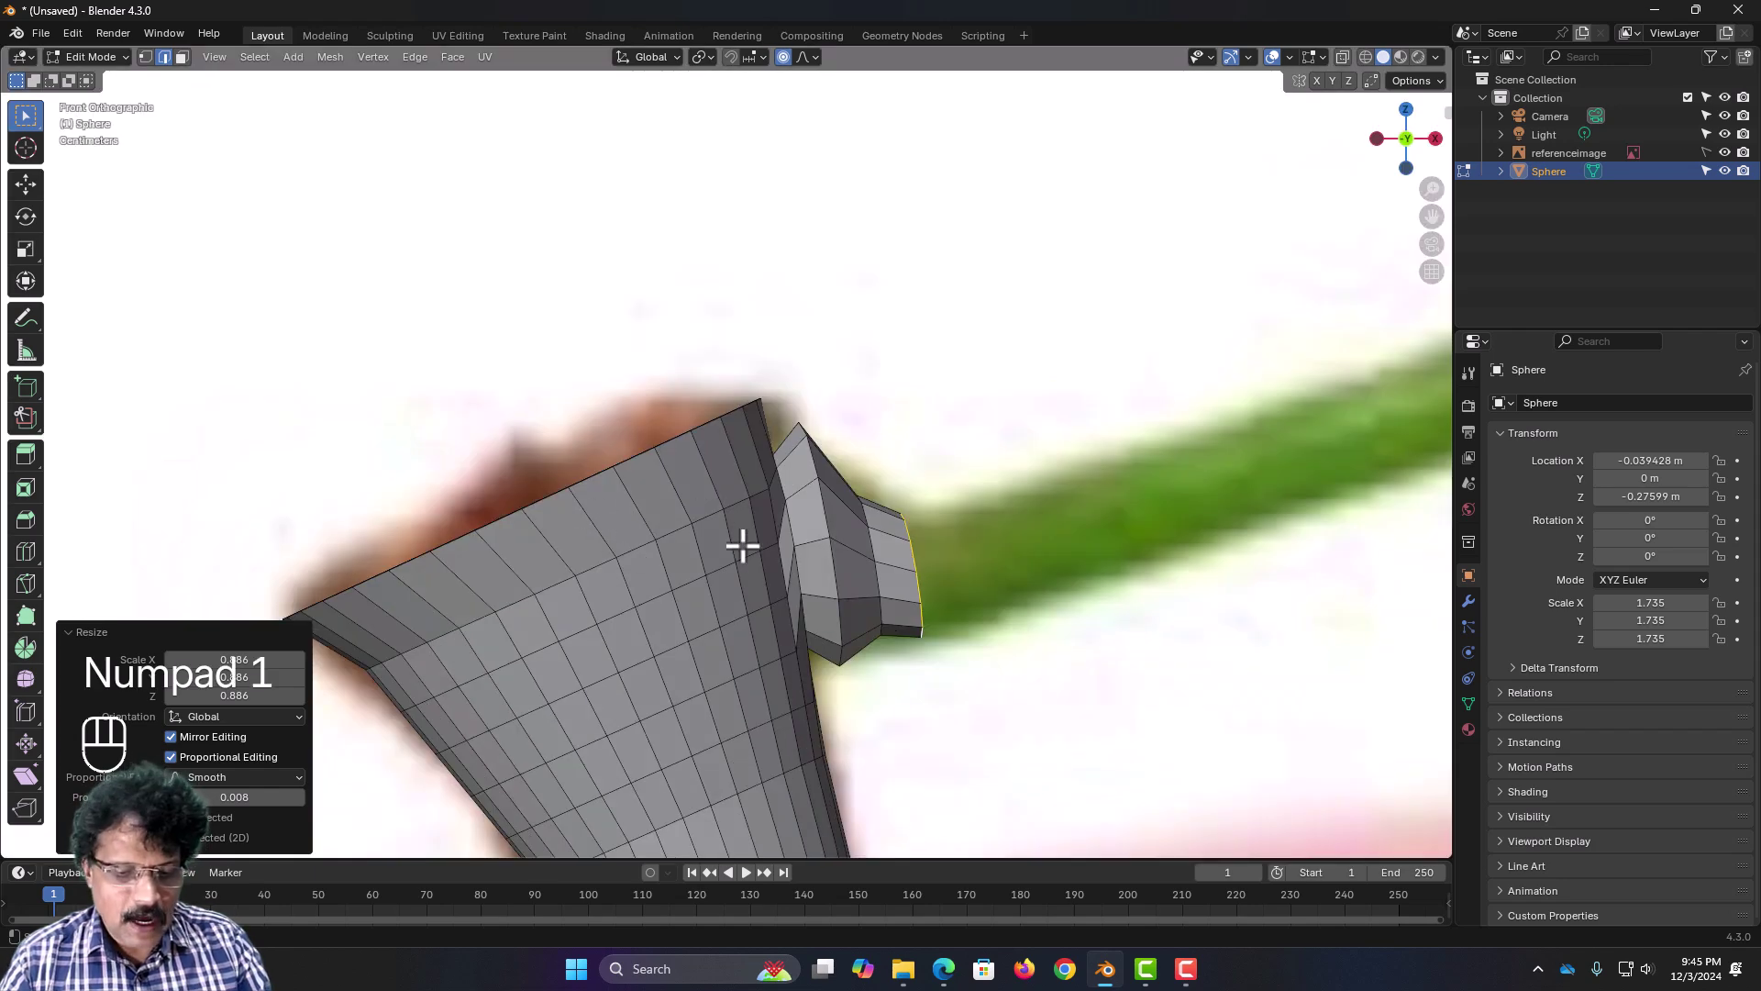
pyautogui.press('r')
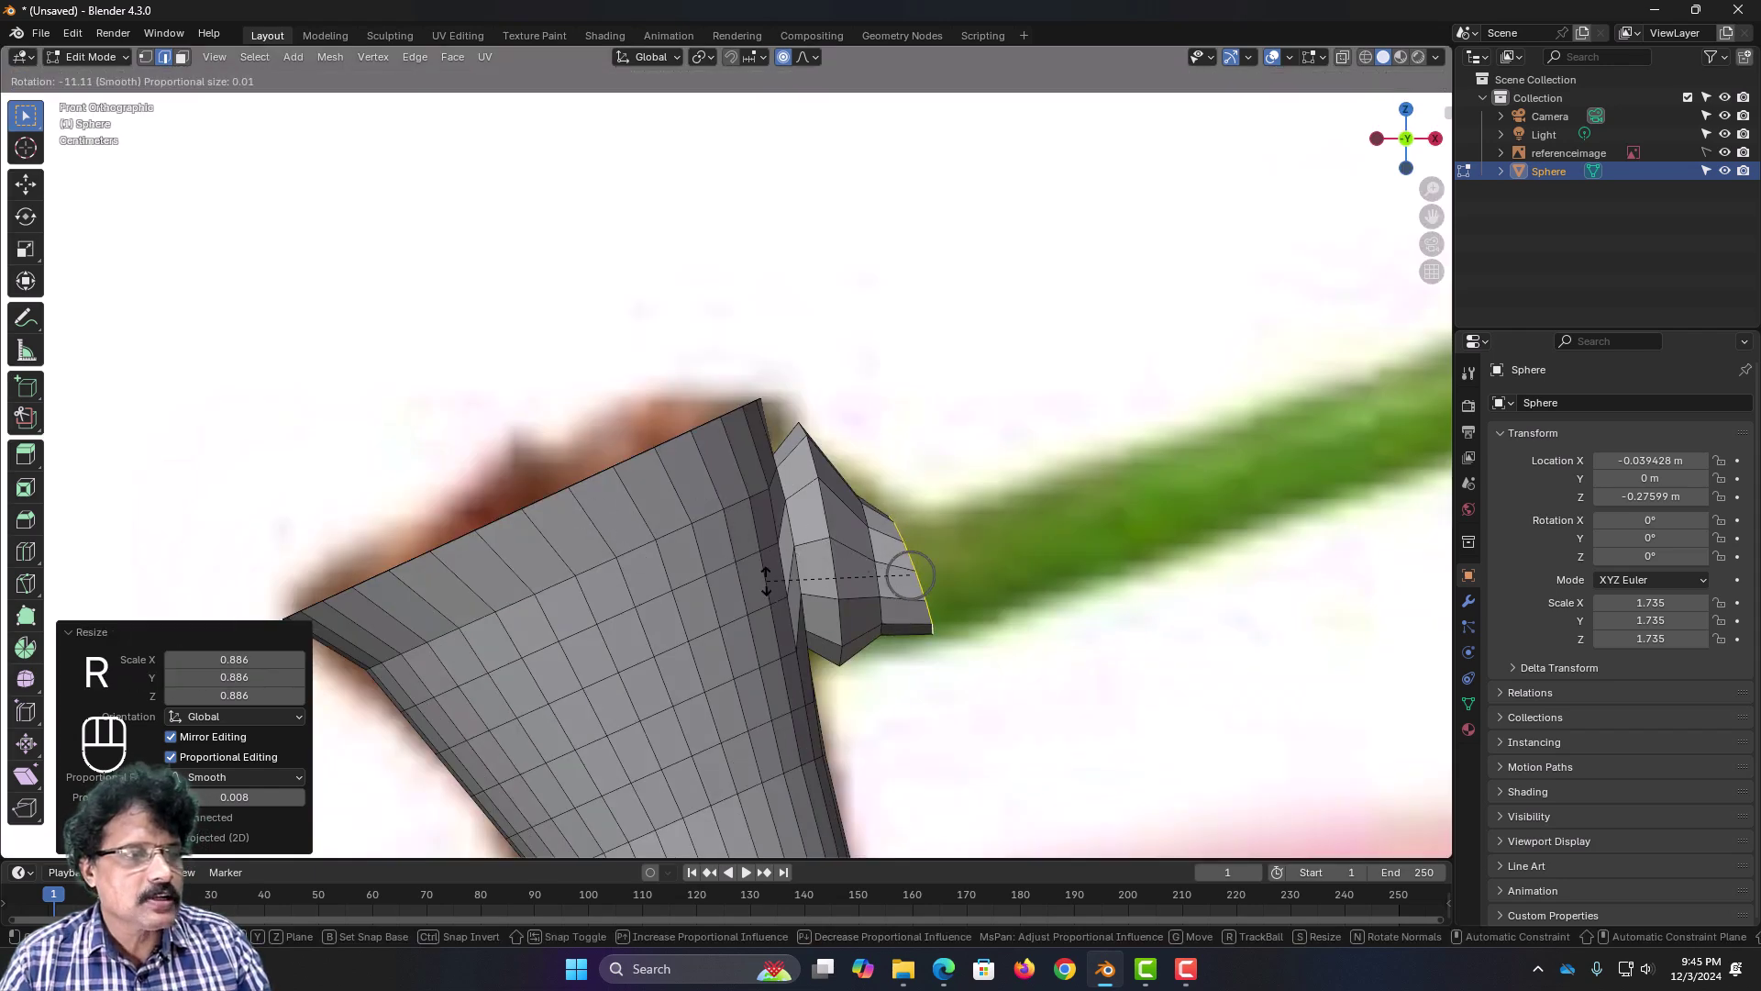
pyautogui.click(766, 580)
pyautogui.keyDown('shift'); pyautogui.moveTo(1121, 657); pyautogui.dragTo(772, 635, button='middle'); pyautogui.keyUp('shift')
pyautogui.press('e')
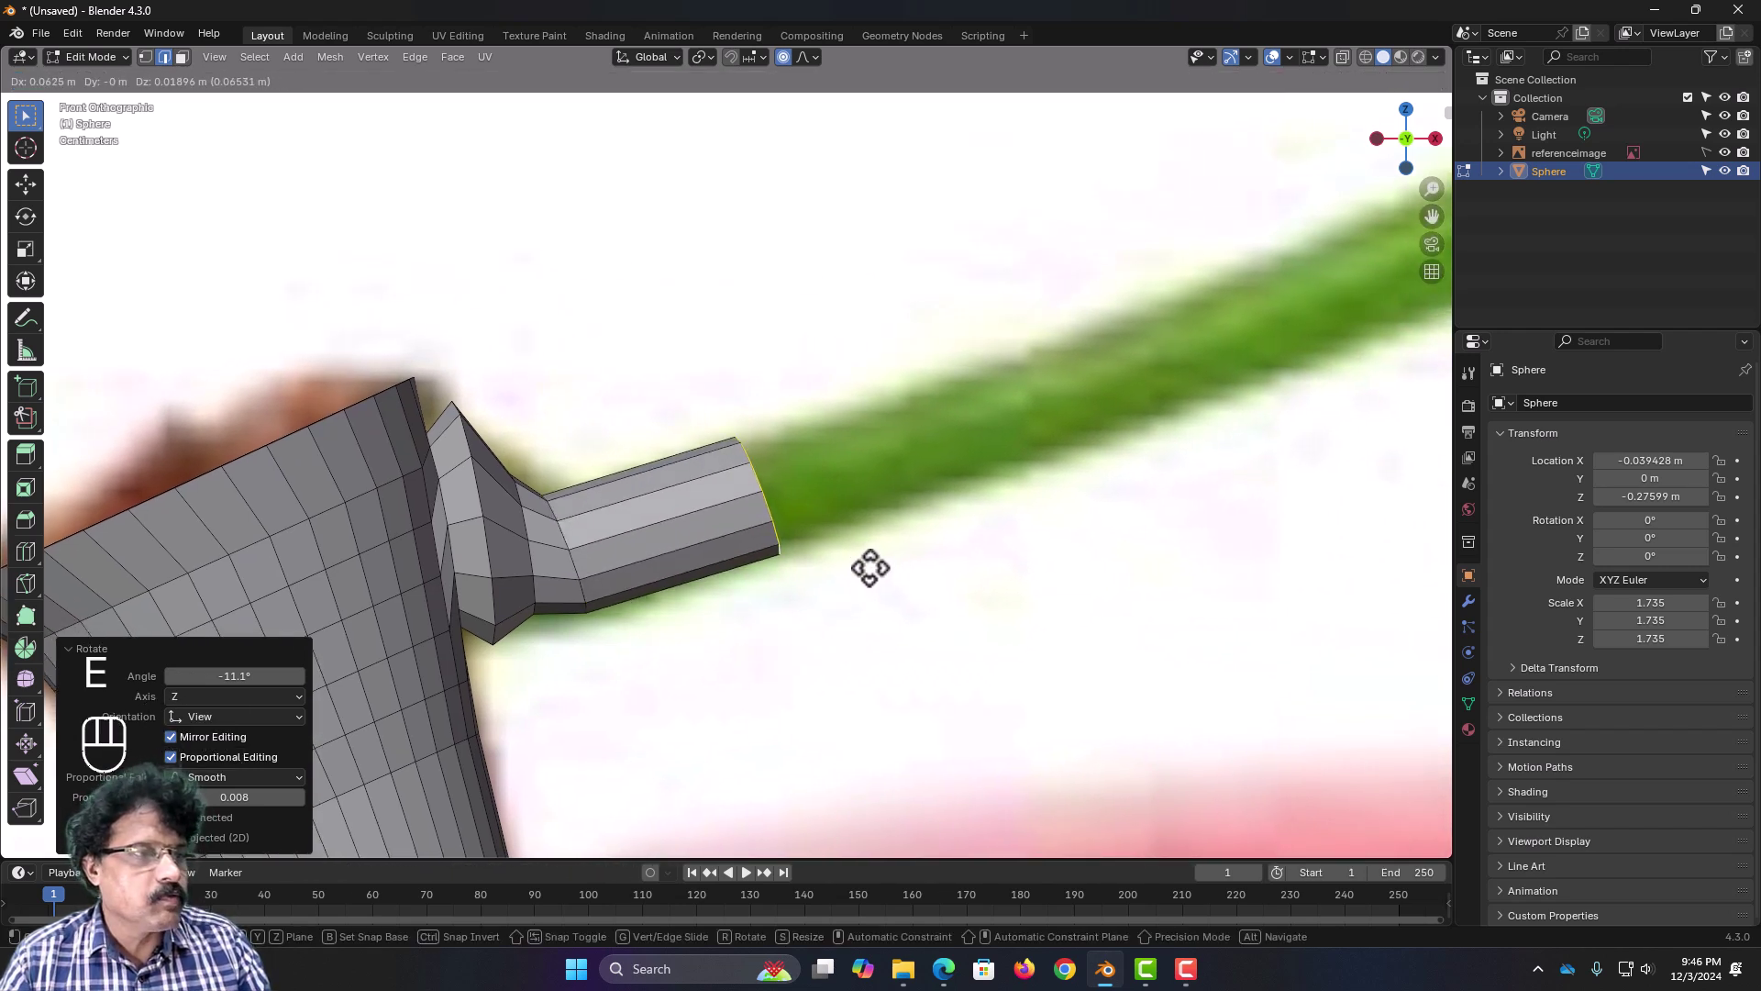
pyautogui.click(870, 567)
# Step: Extrude two more stalk sections along the reference, about 0.081 m in X and 0.024 m in Z, then 0.0735 m and 0.0293 m
pyautogui.press('e')
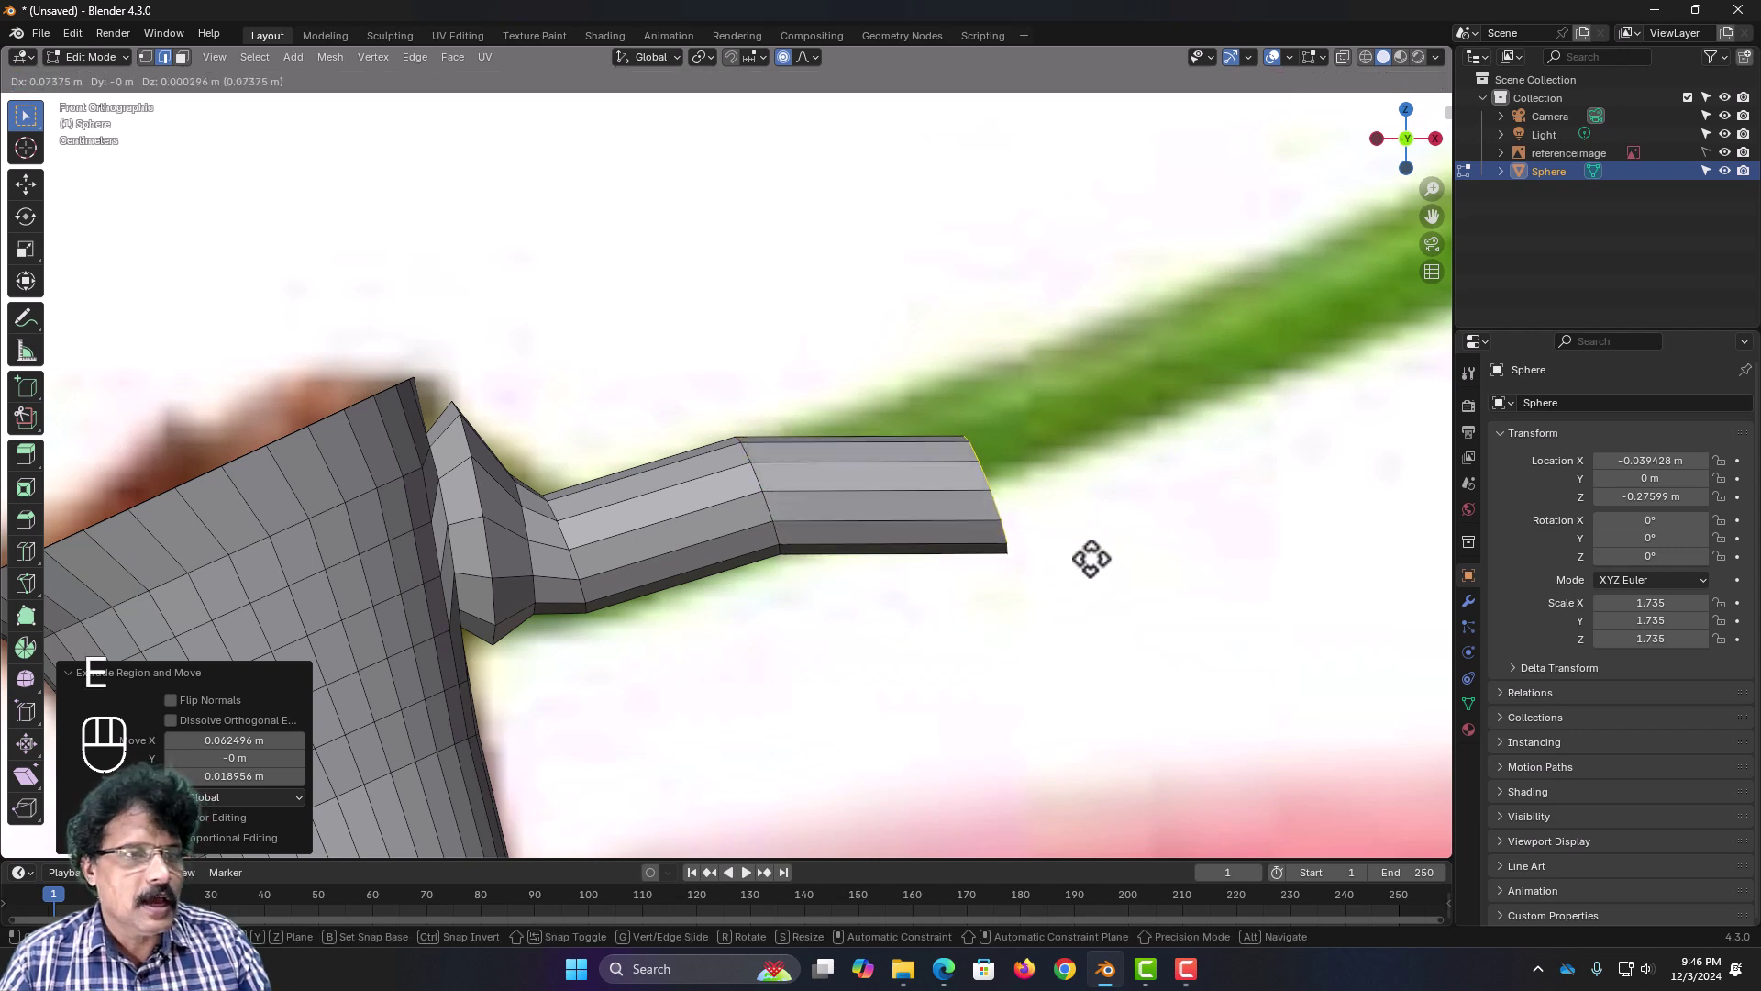
pyautogui.click(1109, 507)
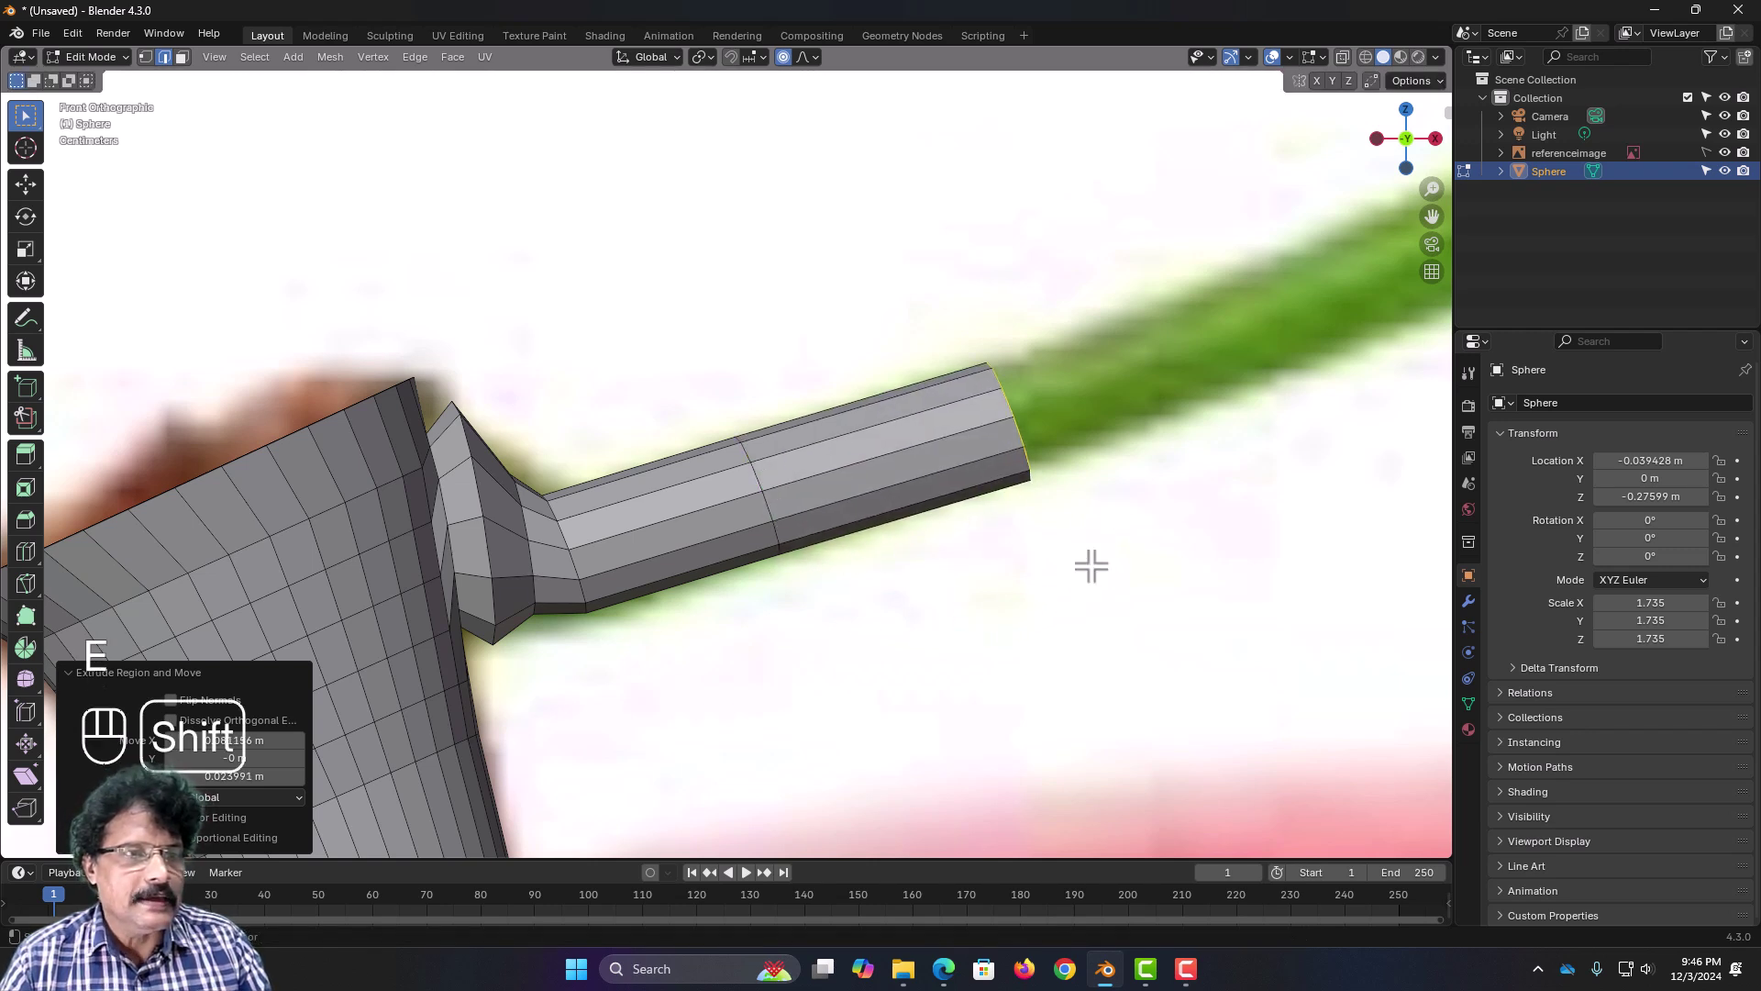
pyautogui.keyDown('shift'); pyautogui.moveTo(1092, 566); pyautogui.dragTo(476, 782, button='middle'); pyautogui.keyUp('shift')
pyautogui.press('e')
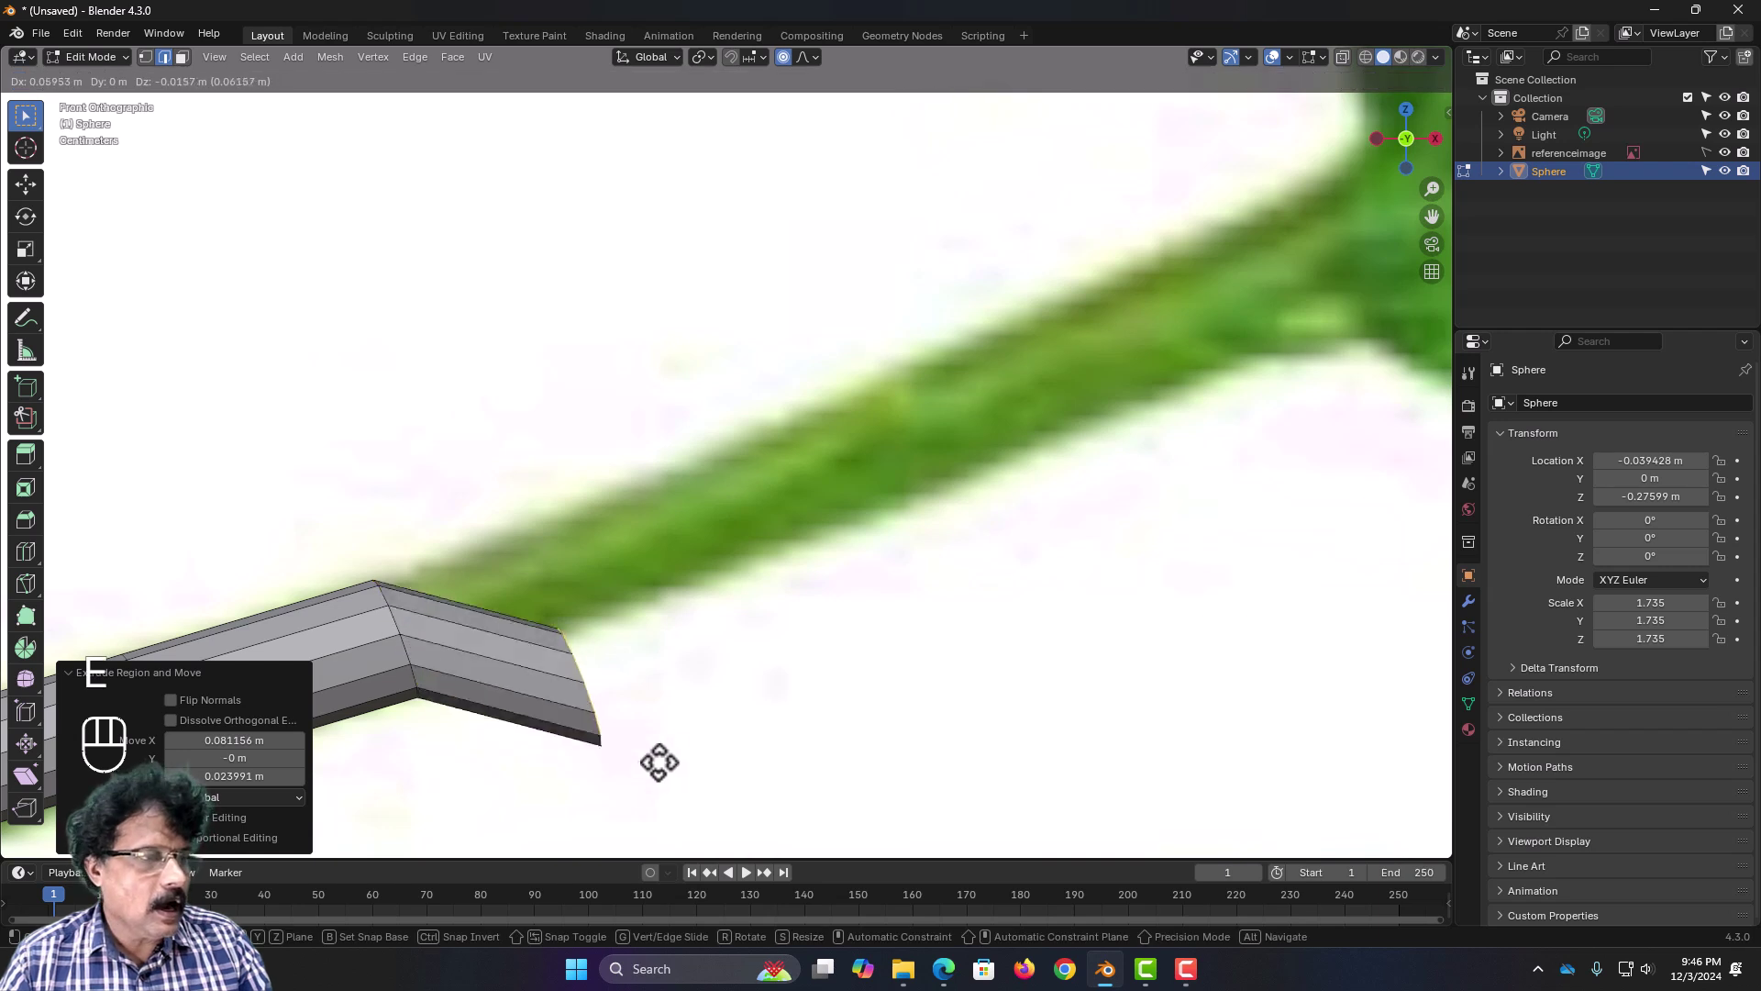
pyautogui.click(699, 642)
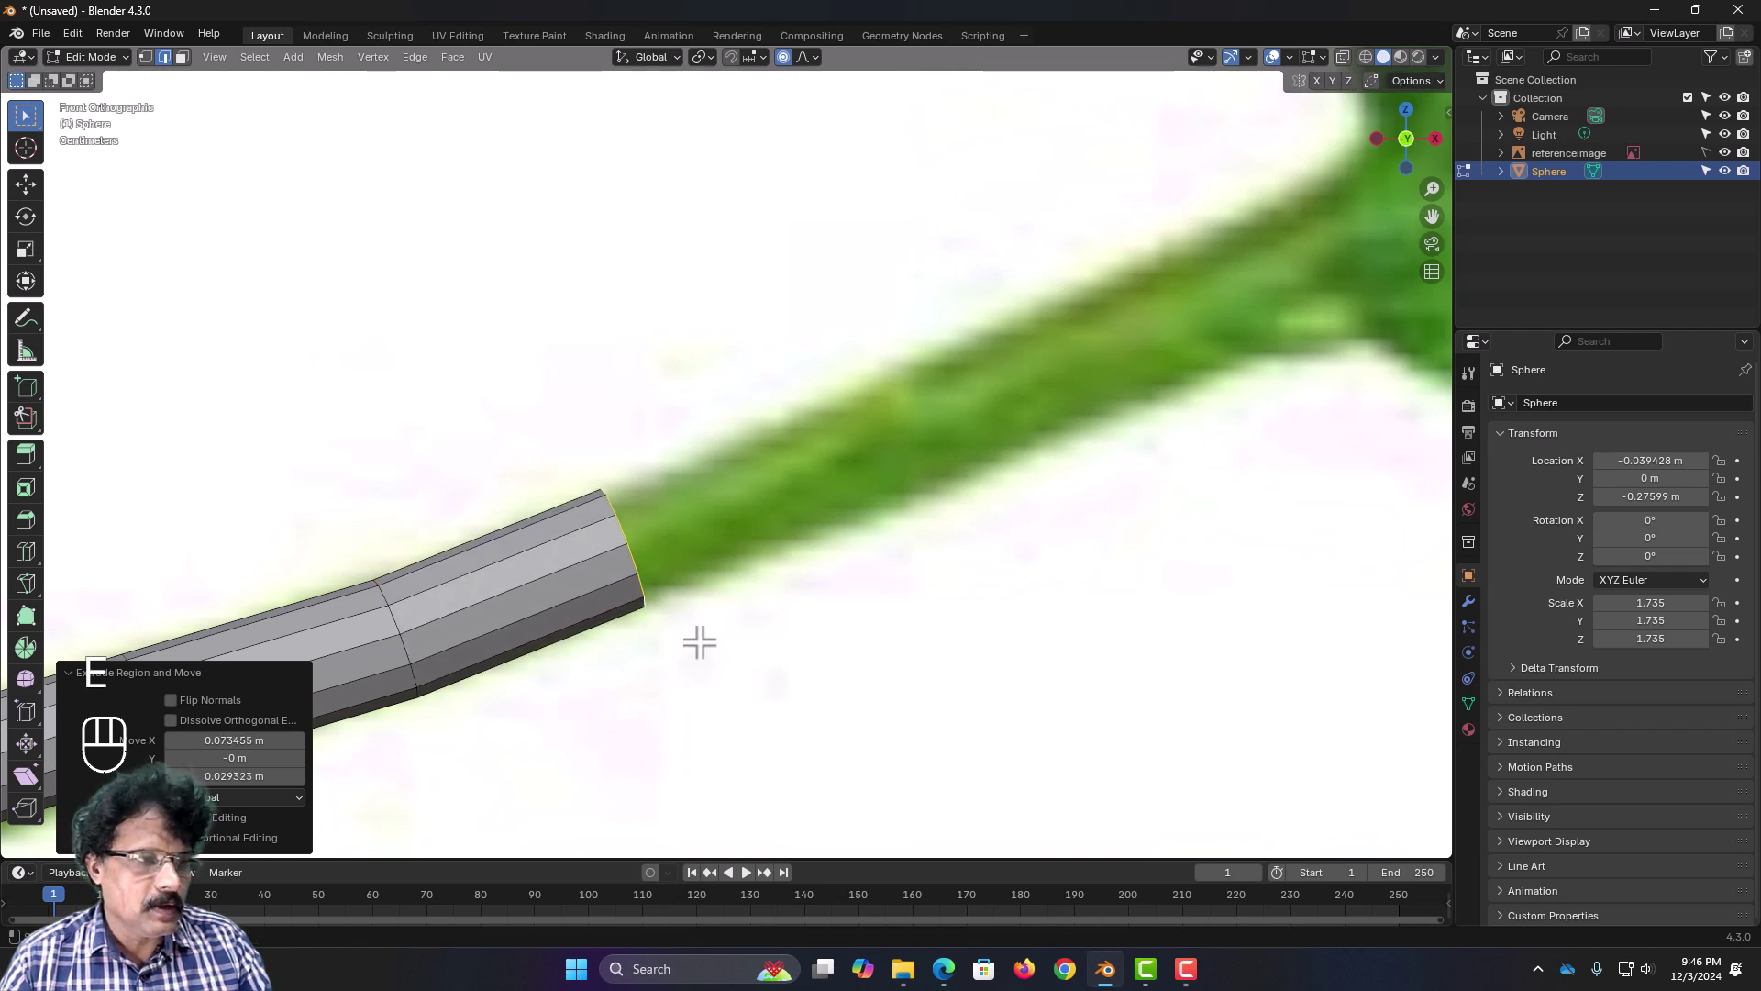
# Step: Extrude three more sections up to the leaf base, about 0.069, 0.084 and 0.072 m in X, rising 0.026, 0.039 and 0.031 m in Z
pyautogui.press('e')
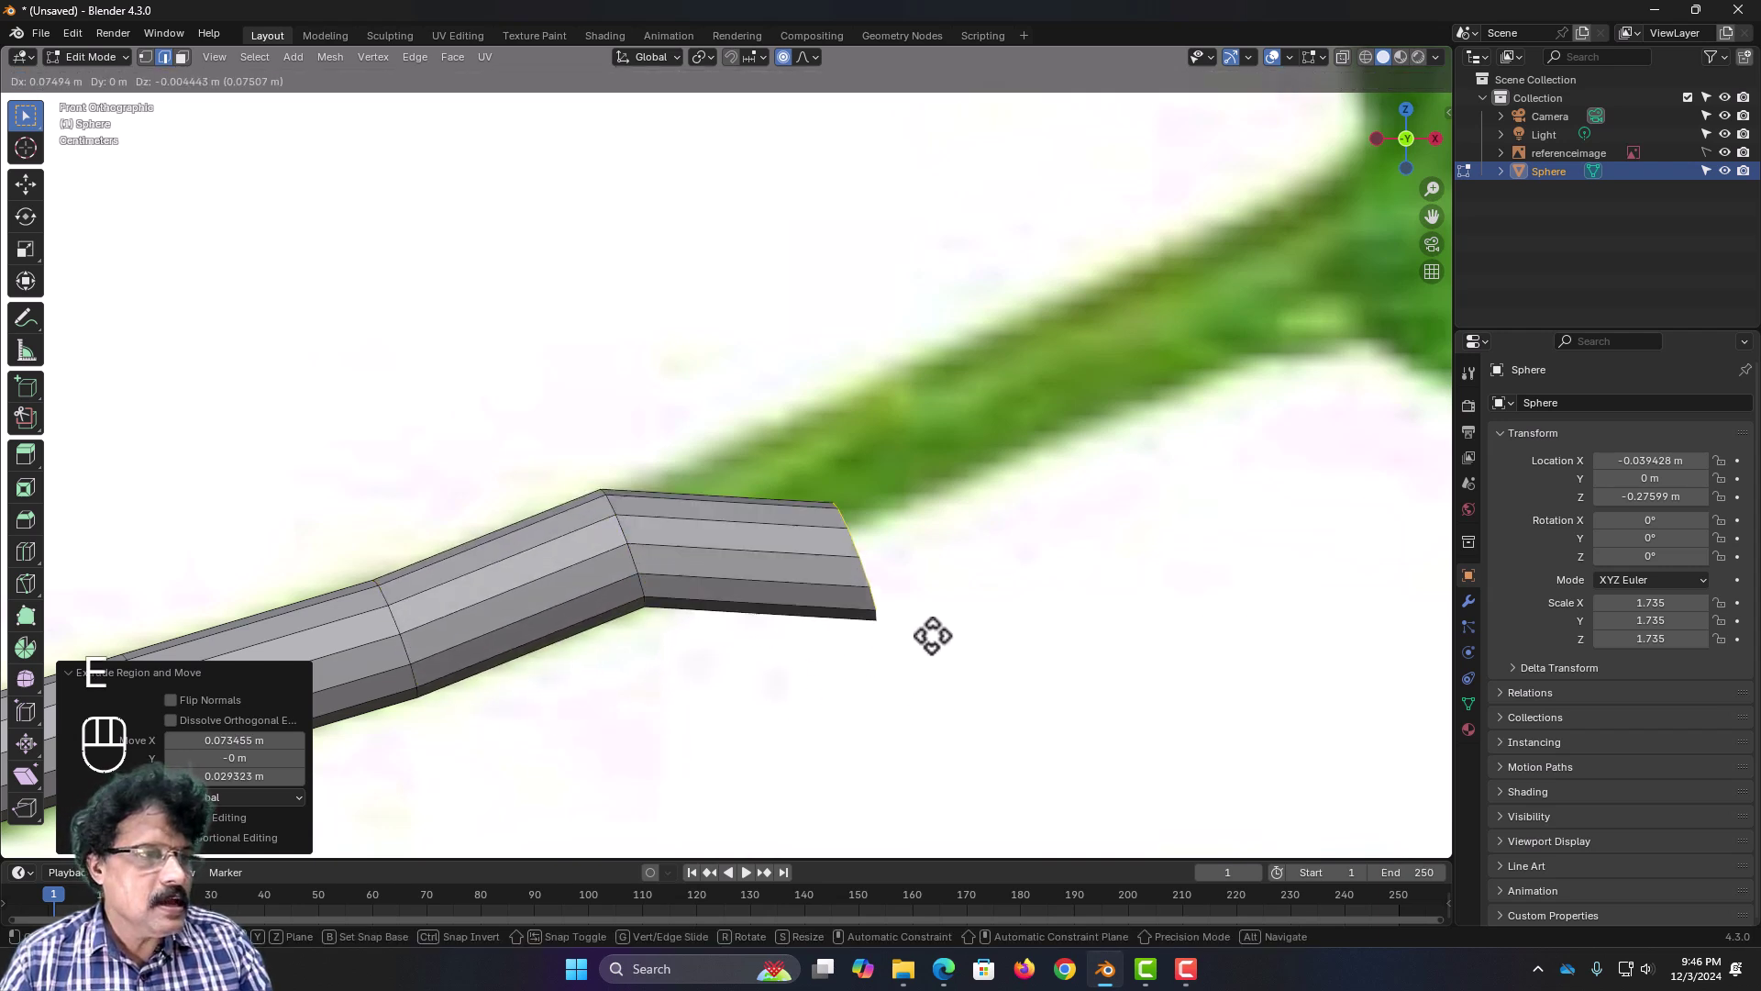
pyautogui.click(914, 563)
pyautogui.press('e')
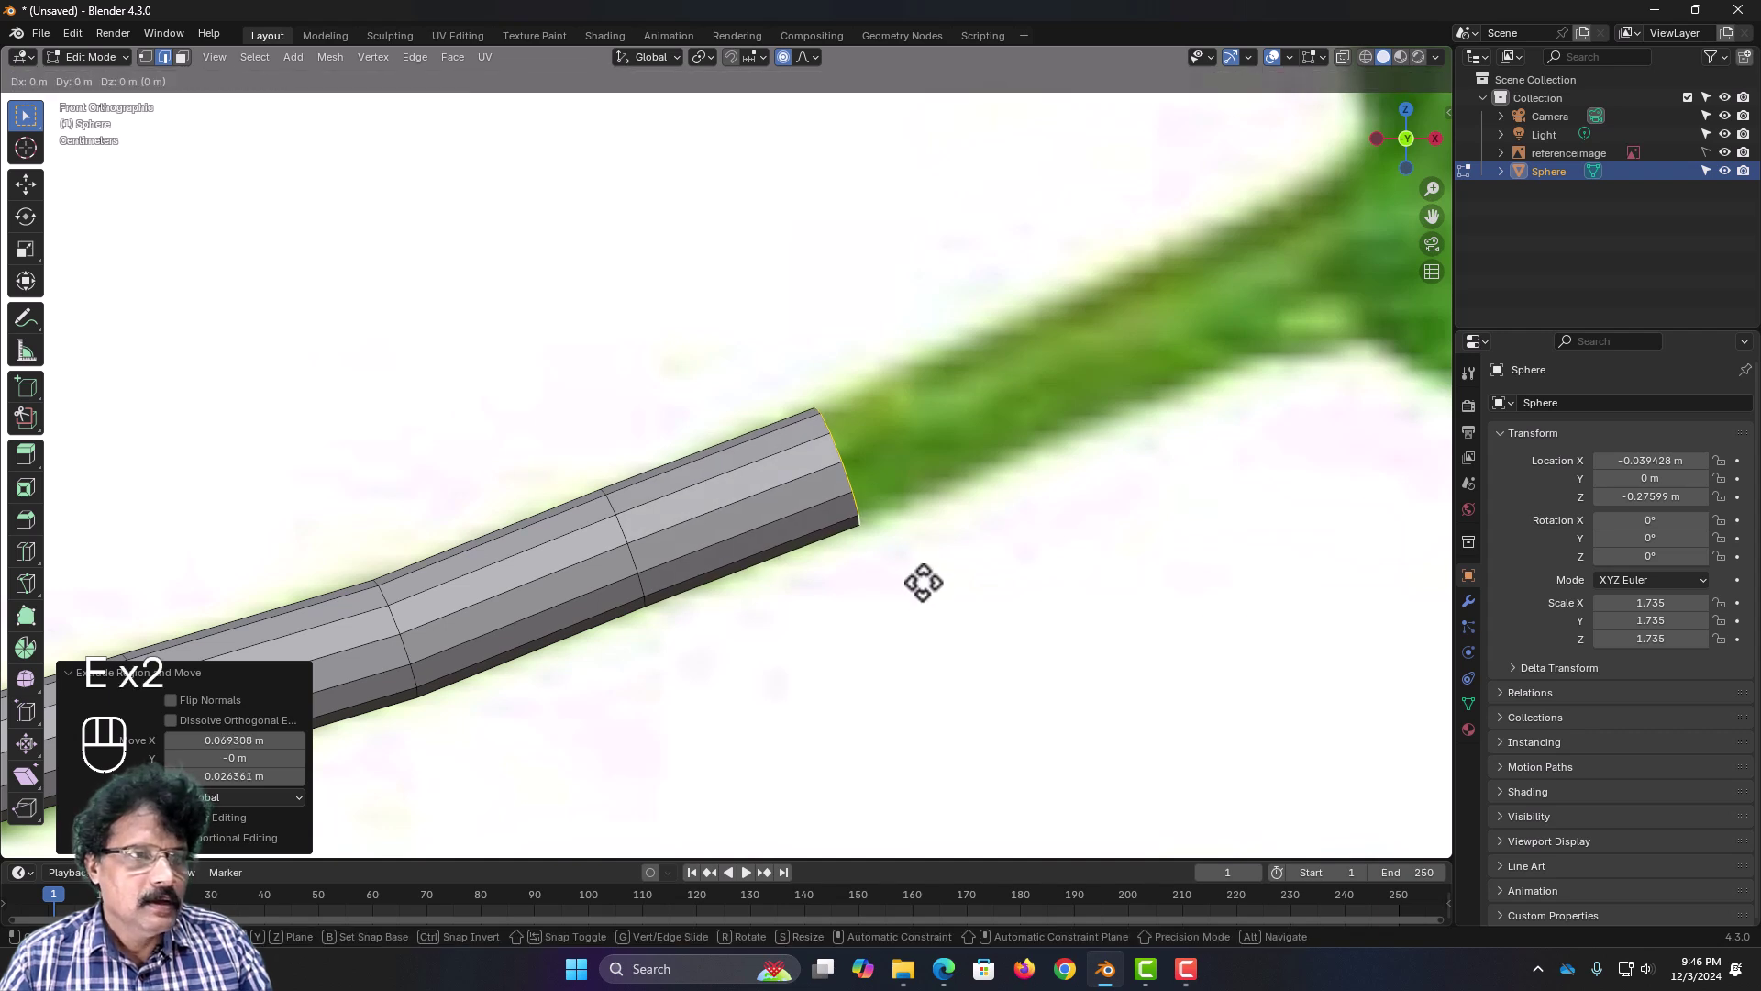
pyautogui.click(1175, 446)
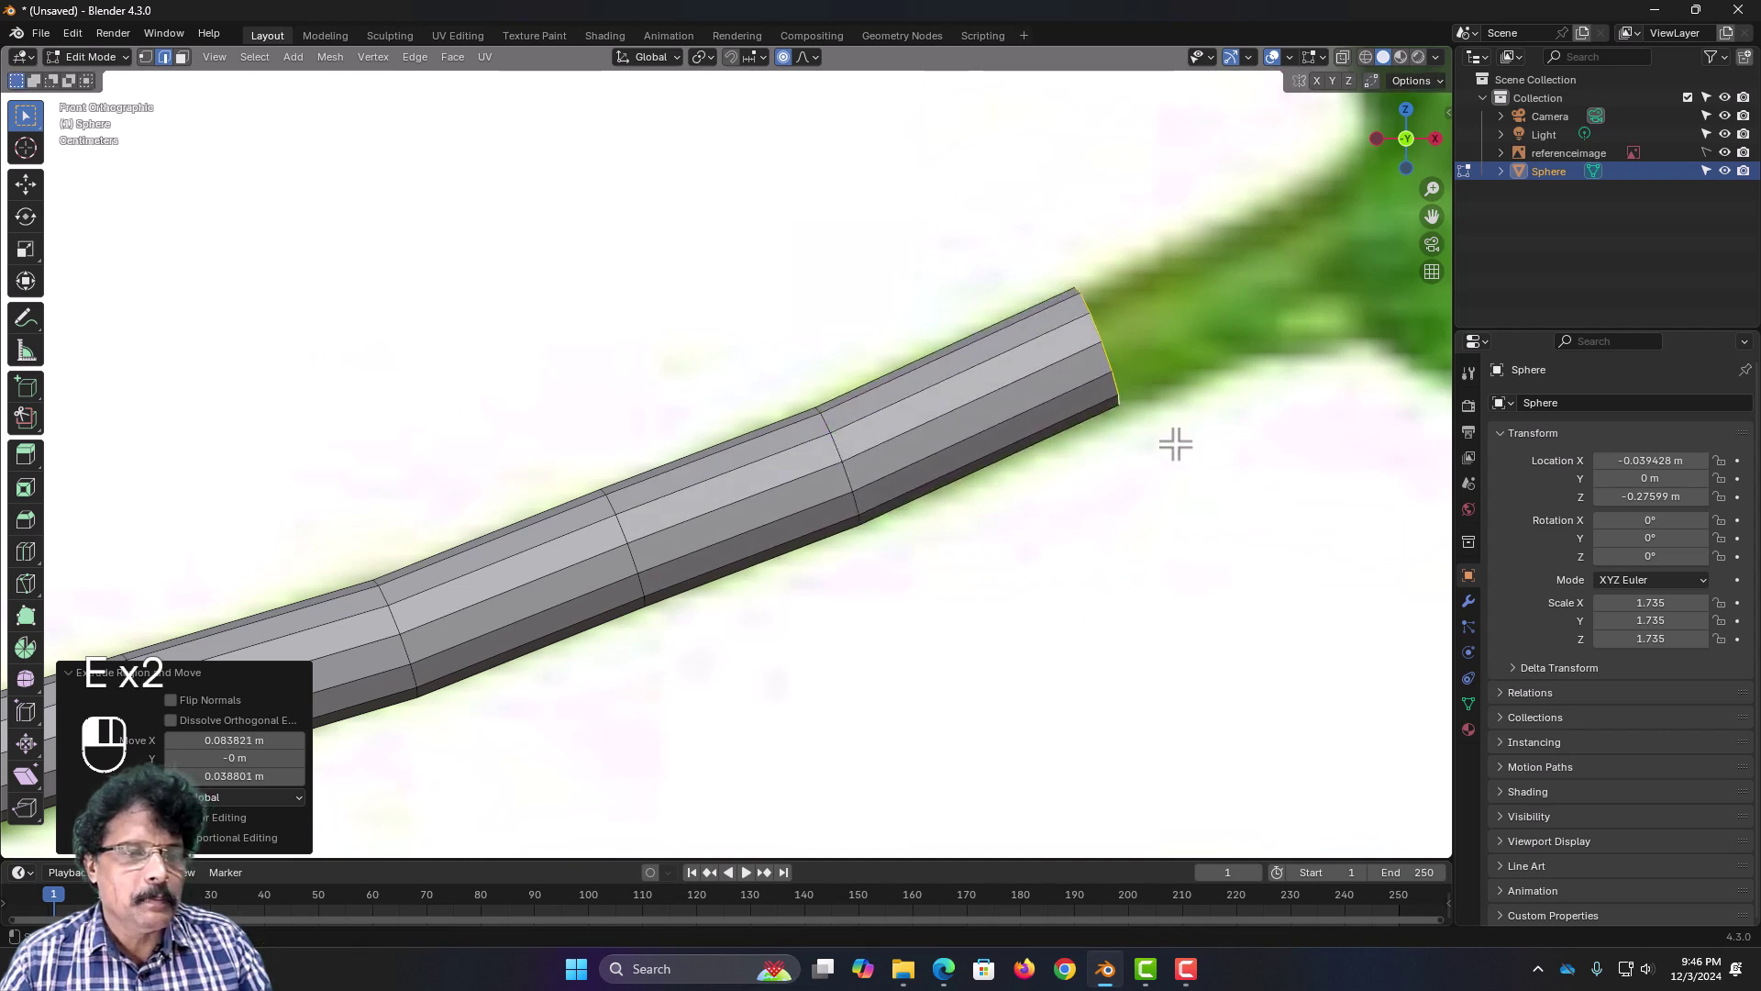
pyautogui.press('e')
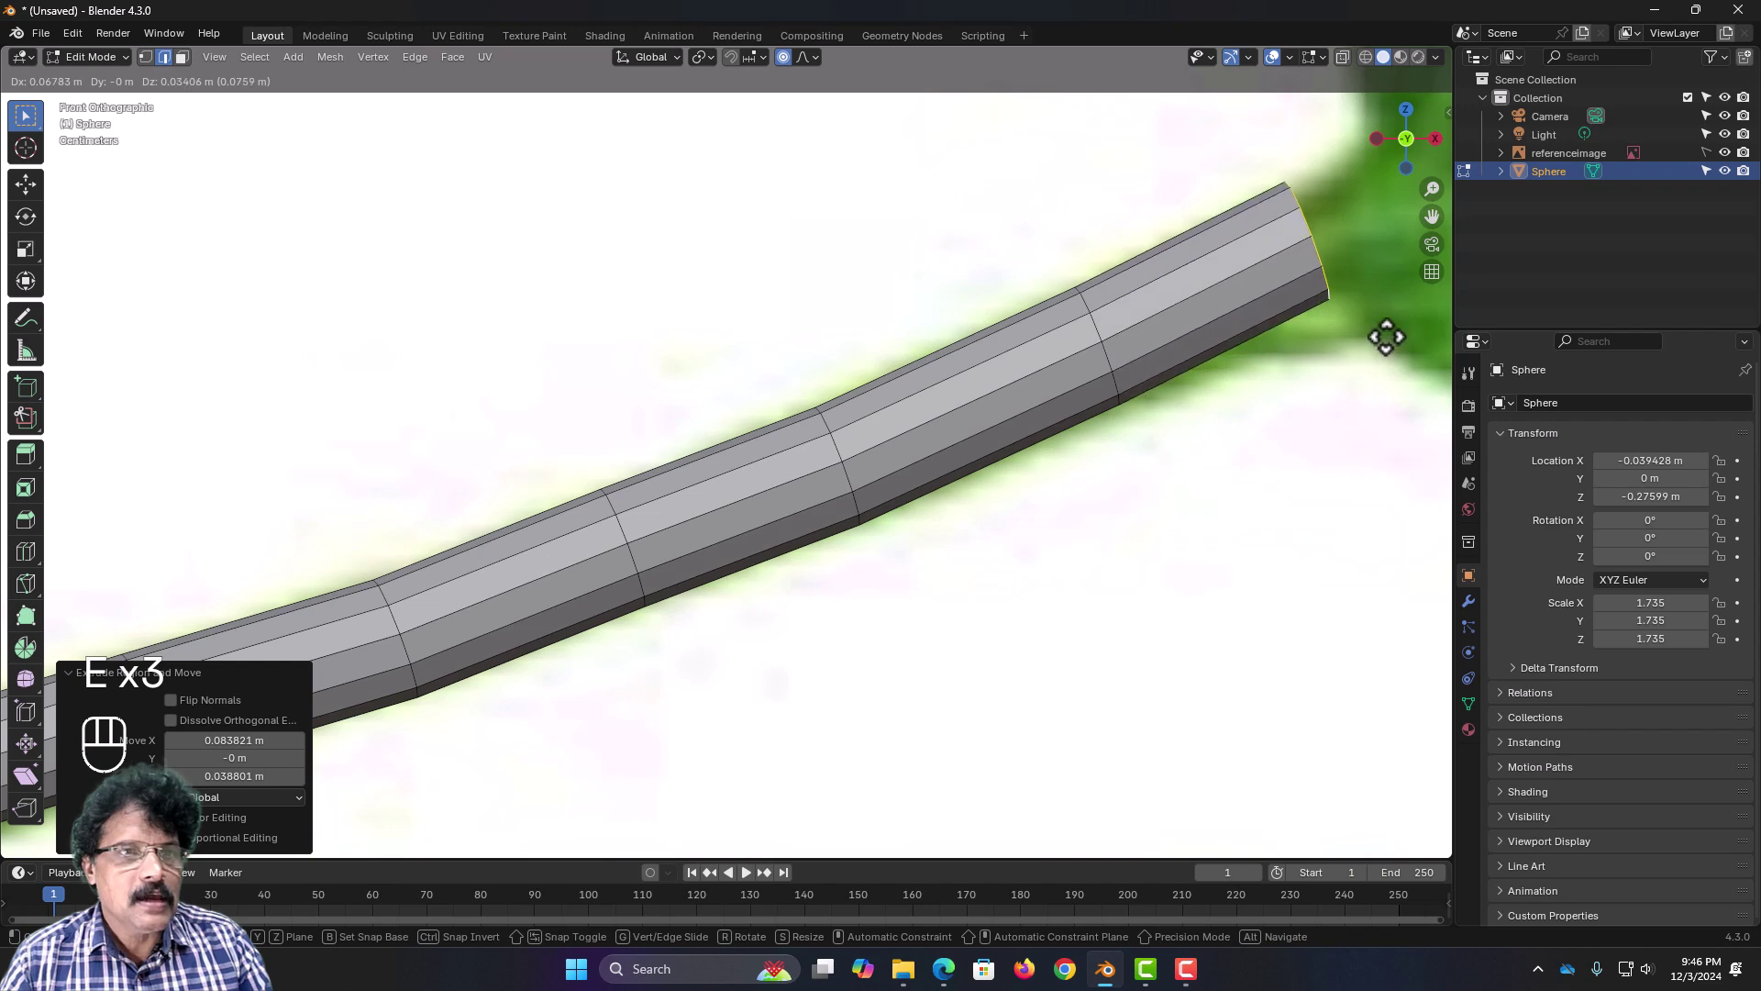
pyautogui.click(1397, 348)
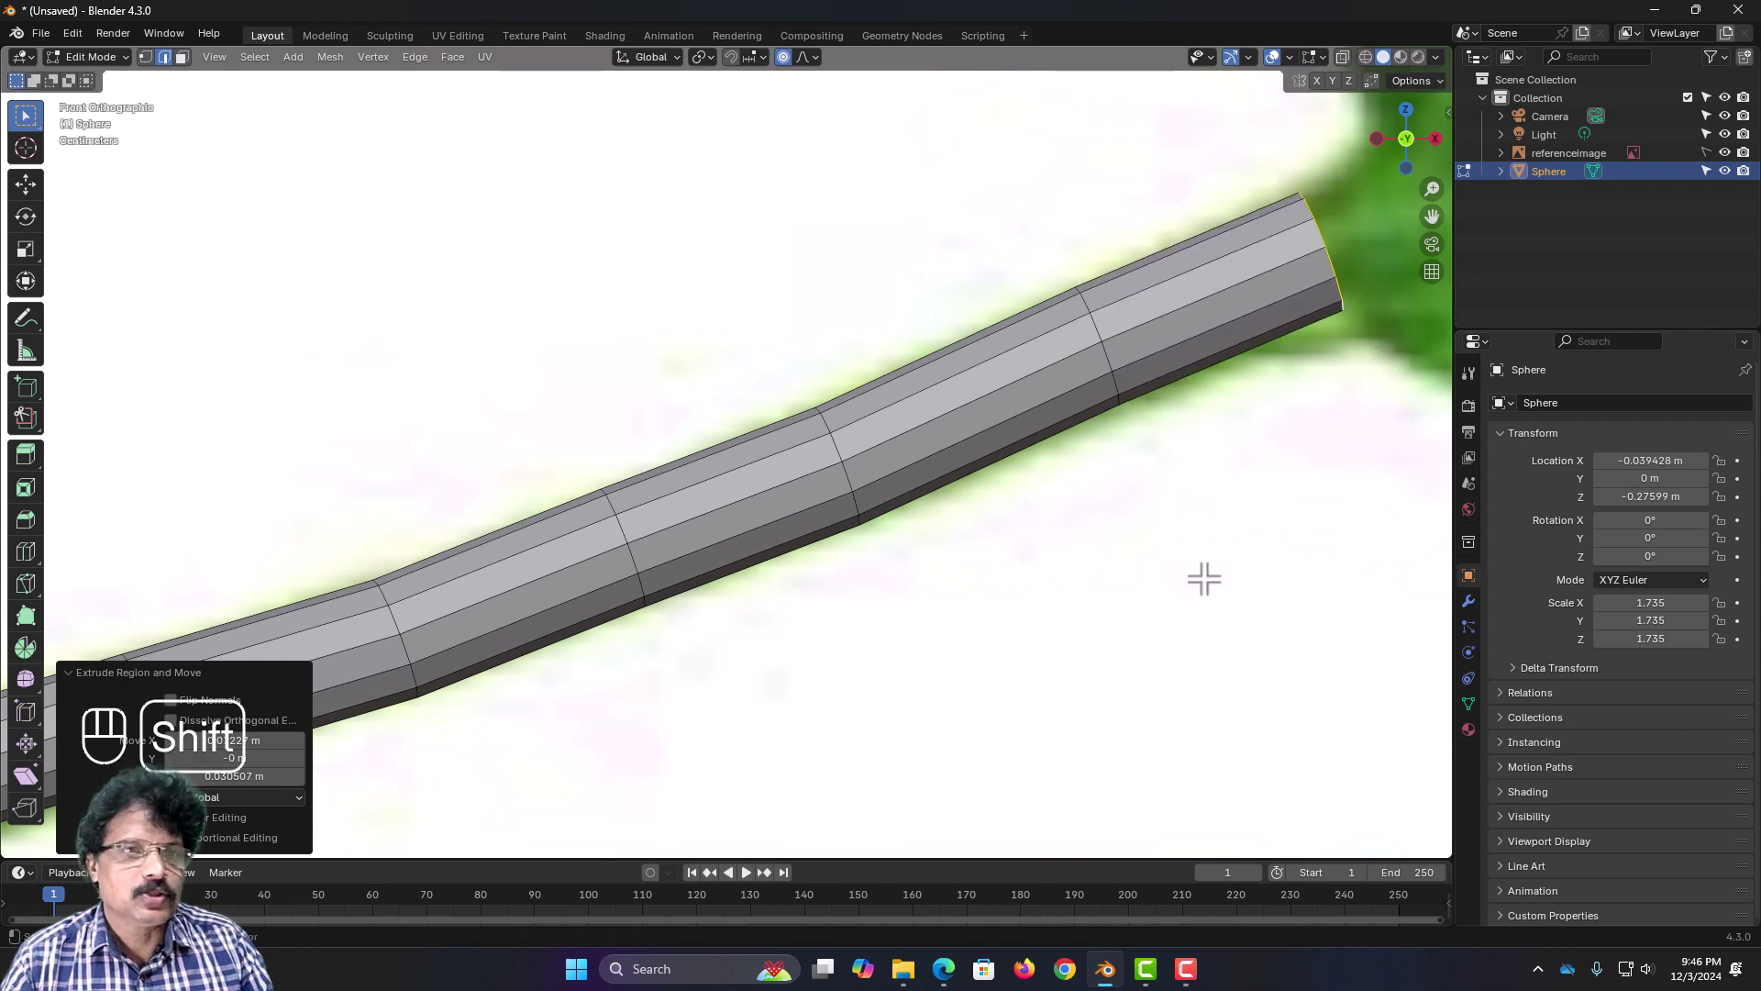
# Step: In front view, extrude a short section about 0.019 m in X and 0.0089 m in Z, and rotate its end ring about 23.1°
pyautogui.keyDown('shift'); pyautogui.moveTo(1202, 578); pyautogui.dragTo(483, 845, button='middle'); pyautogui.keyUp('shift')
pyautogui.scroll(-5, 751, 676)
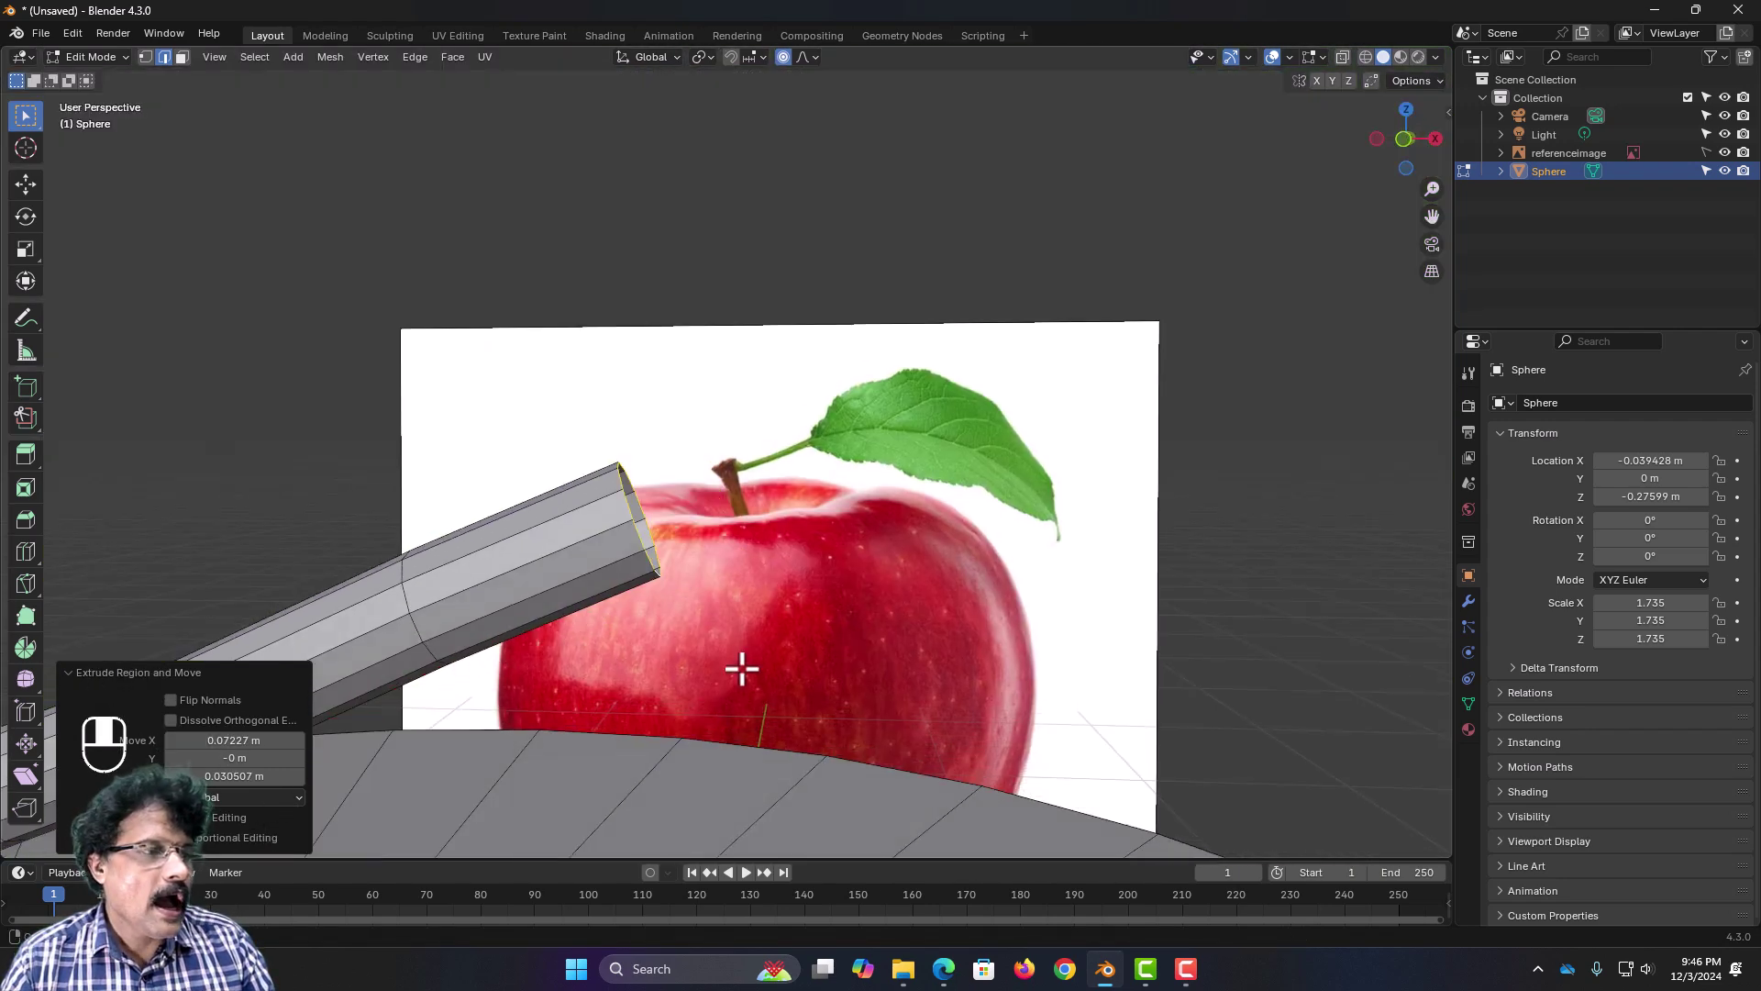
pyautogui.moveTo(739, 669); pyautogui.dragTo(660, 702, button='middle')
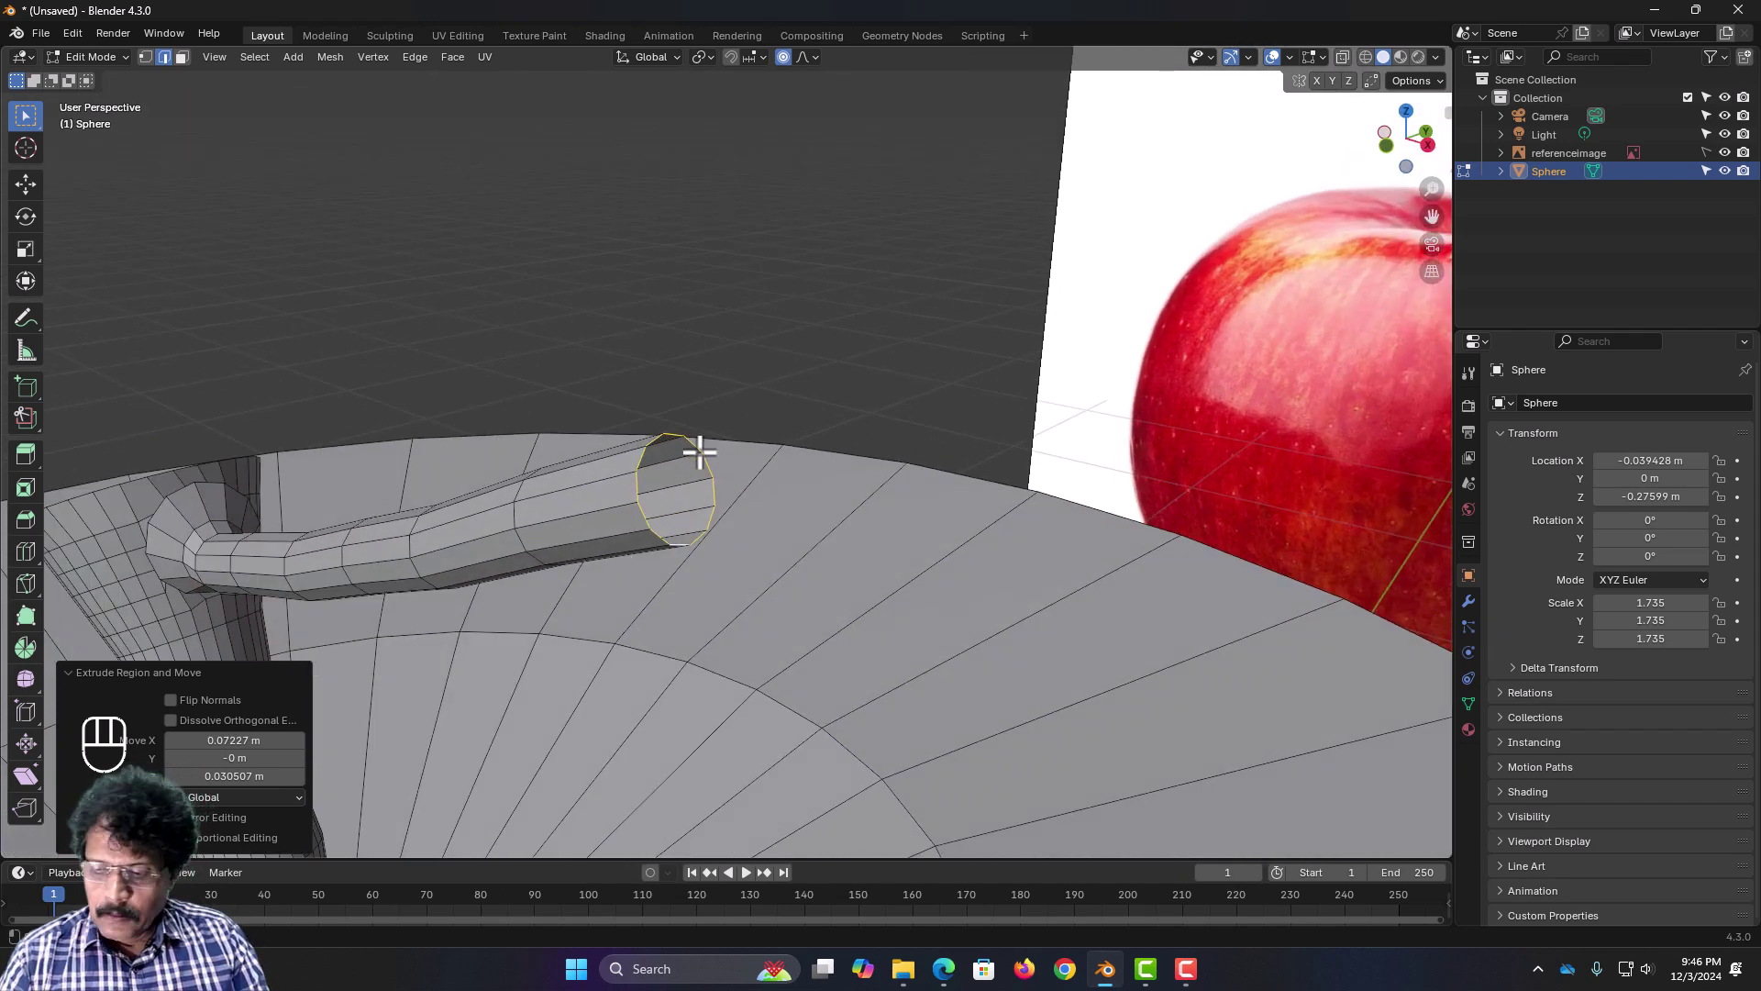
pyautogui.press('KP_1')
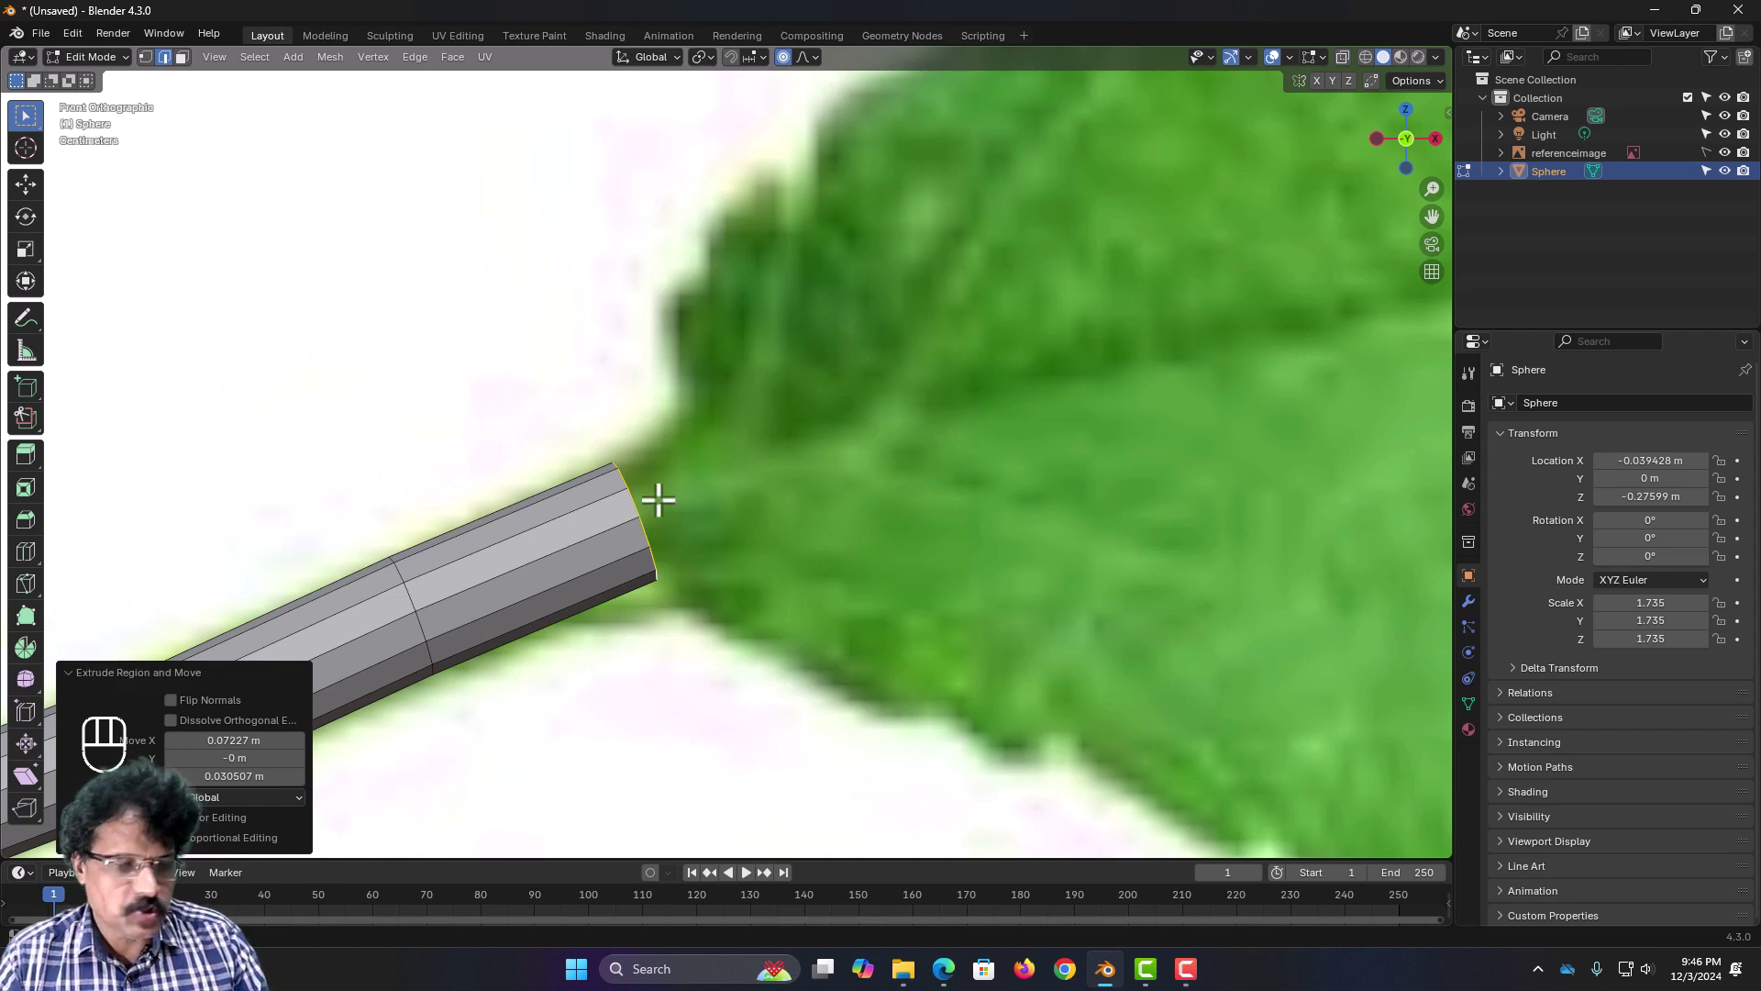
pyautogui.press('e')
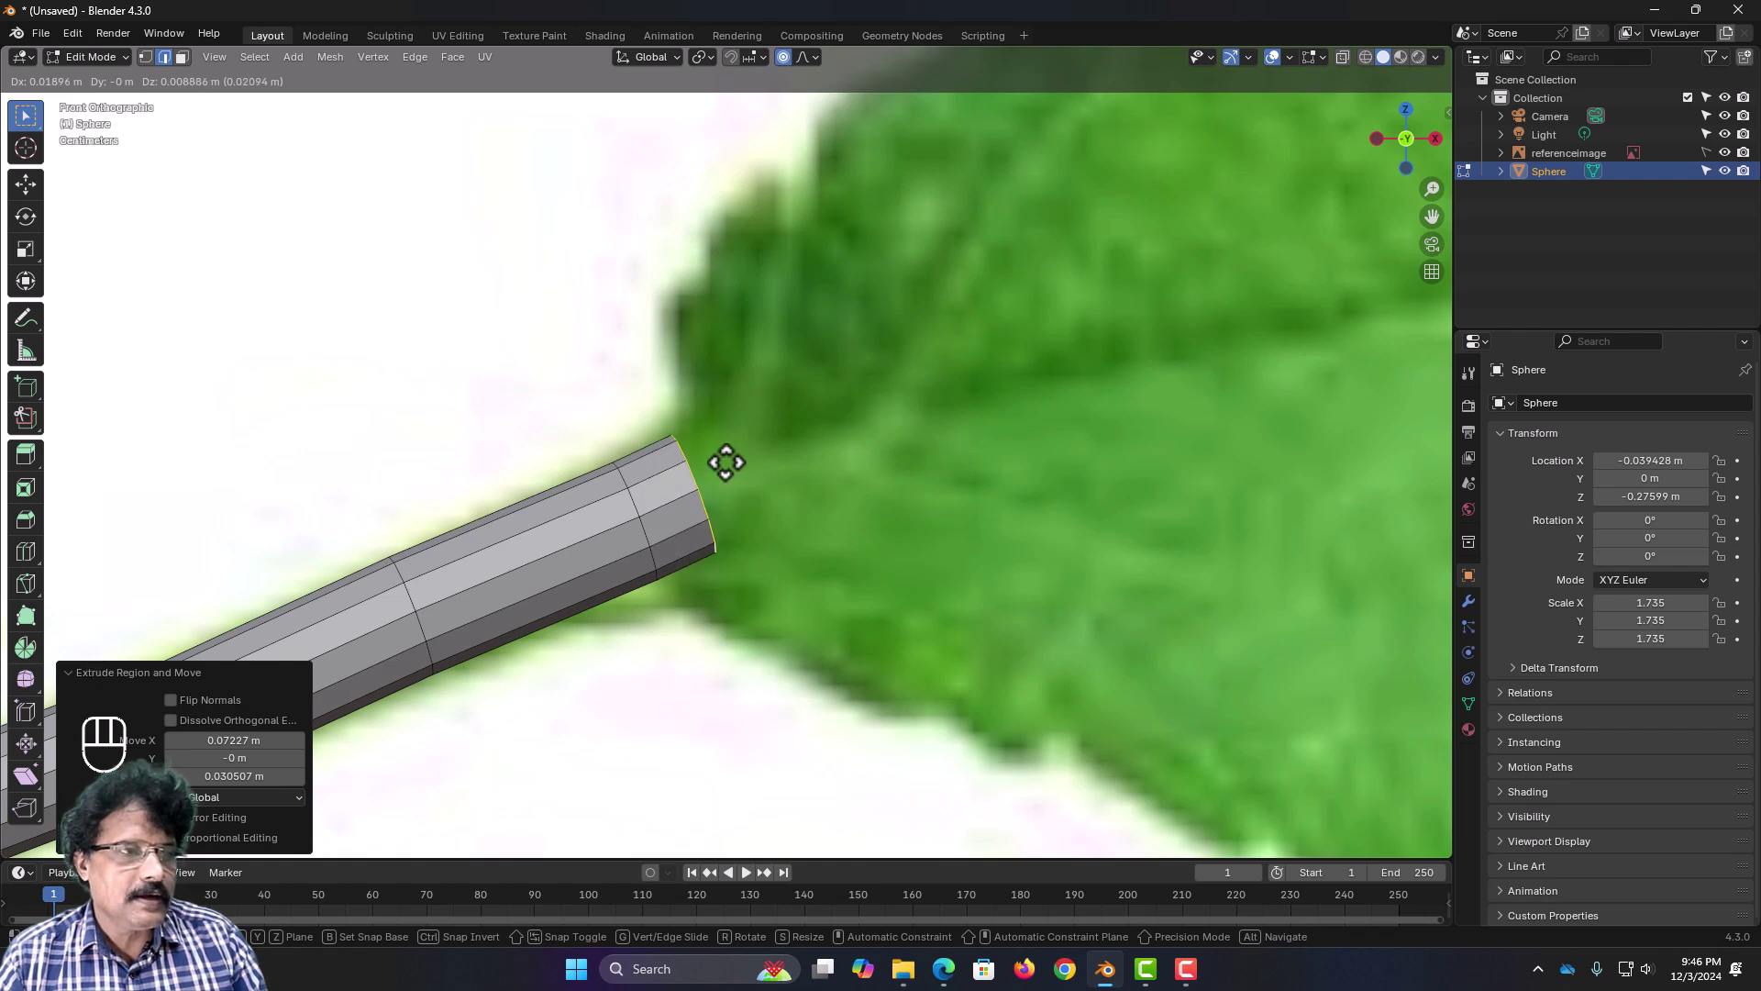
pyautogui.click(716, 472)
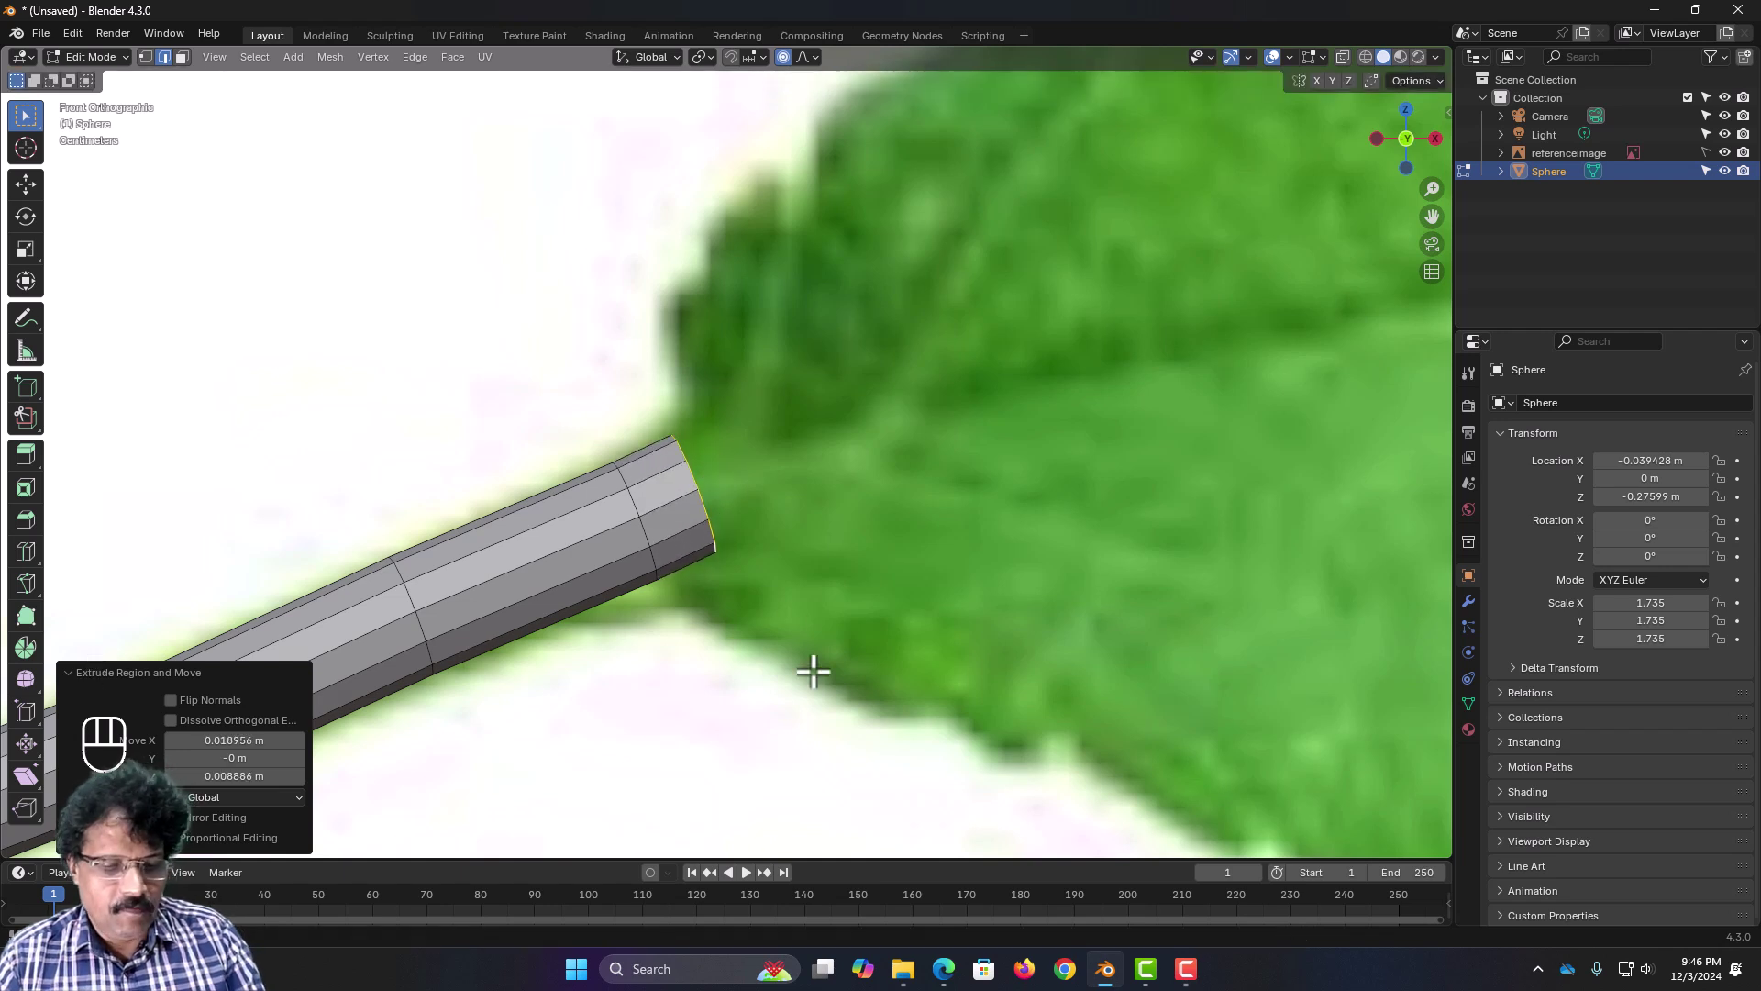
pyautogui.press('r')
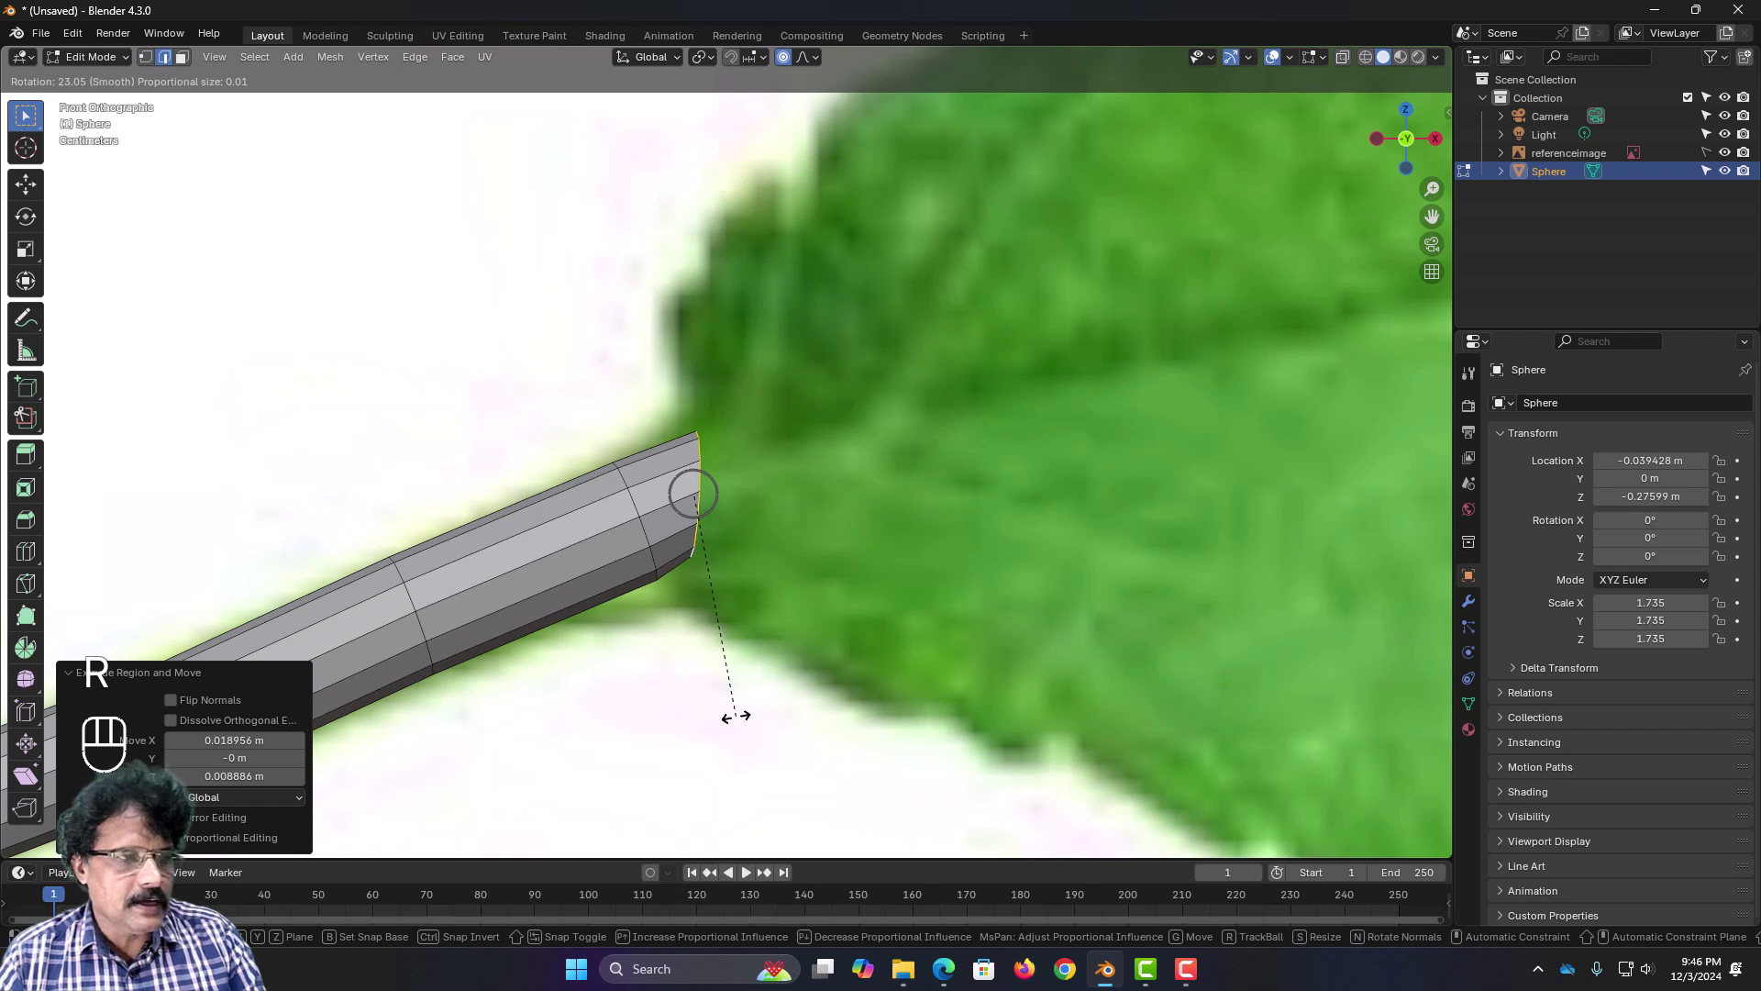
pyautogui.click(736, 716)
# Step: Turn off proportional editing and flatten the stalk's end ring to about 0.095 along Y
pyautogui.moveTo(832, 621); pyautogui.dragTo(731, 504, button='middle')
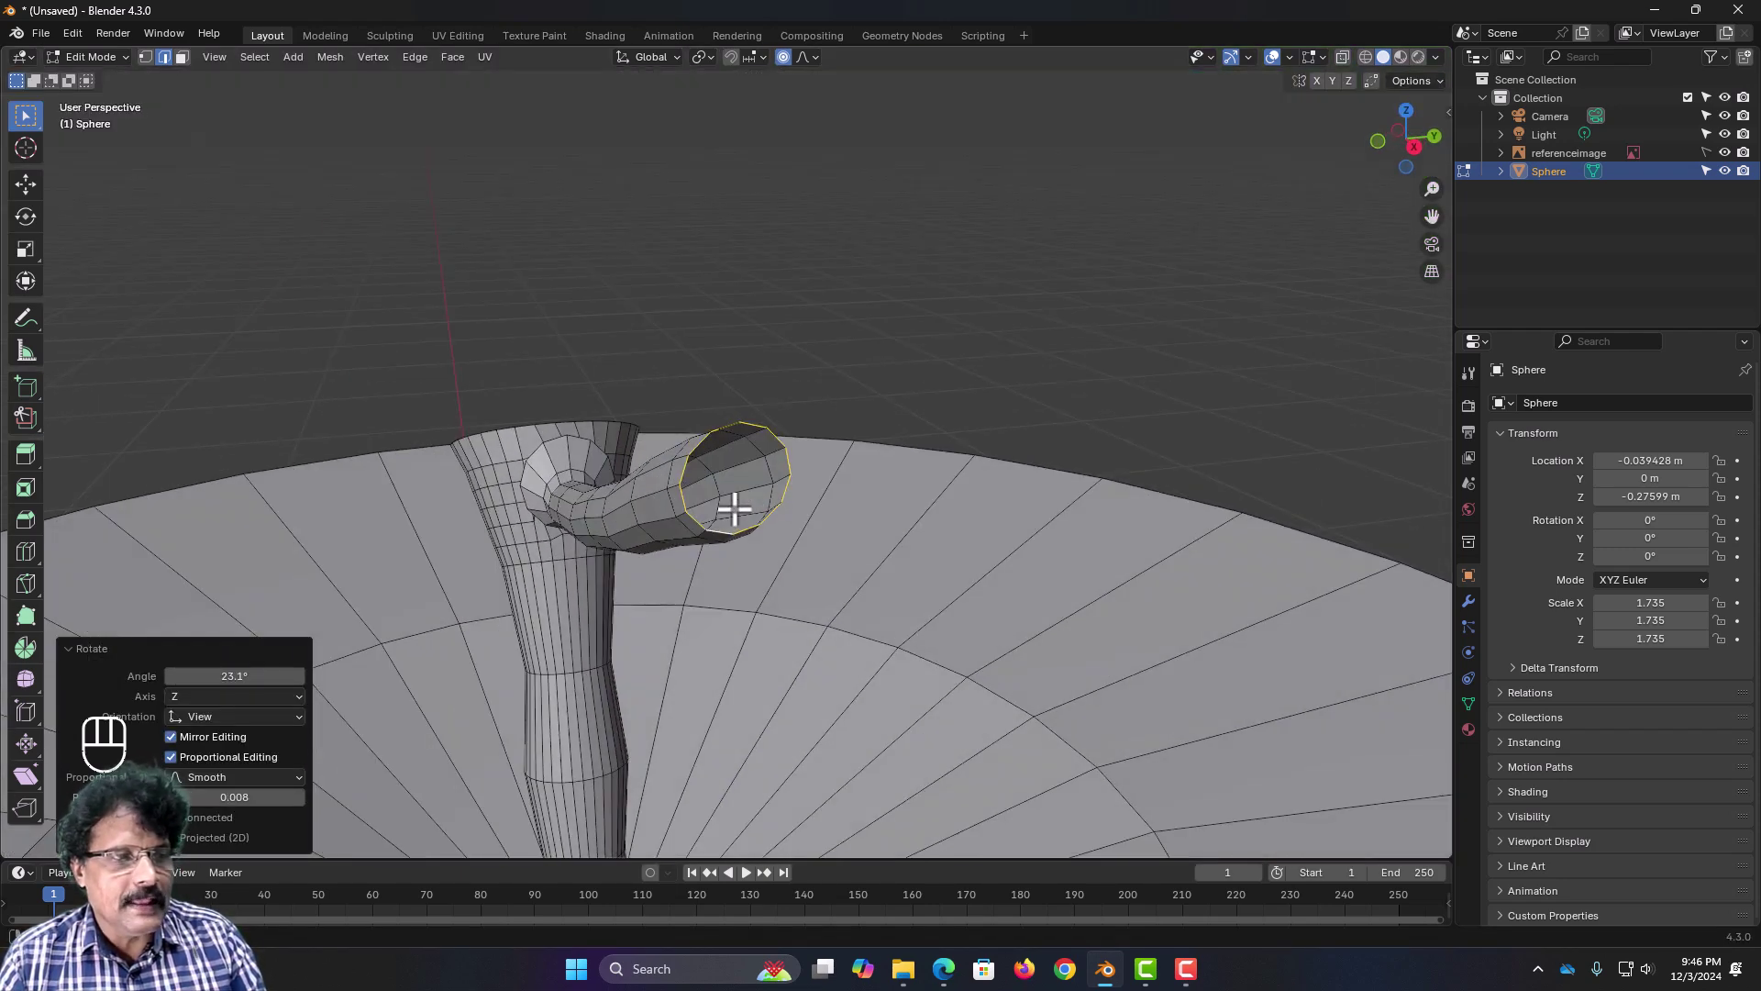
pyautogui.click(784, 61)
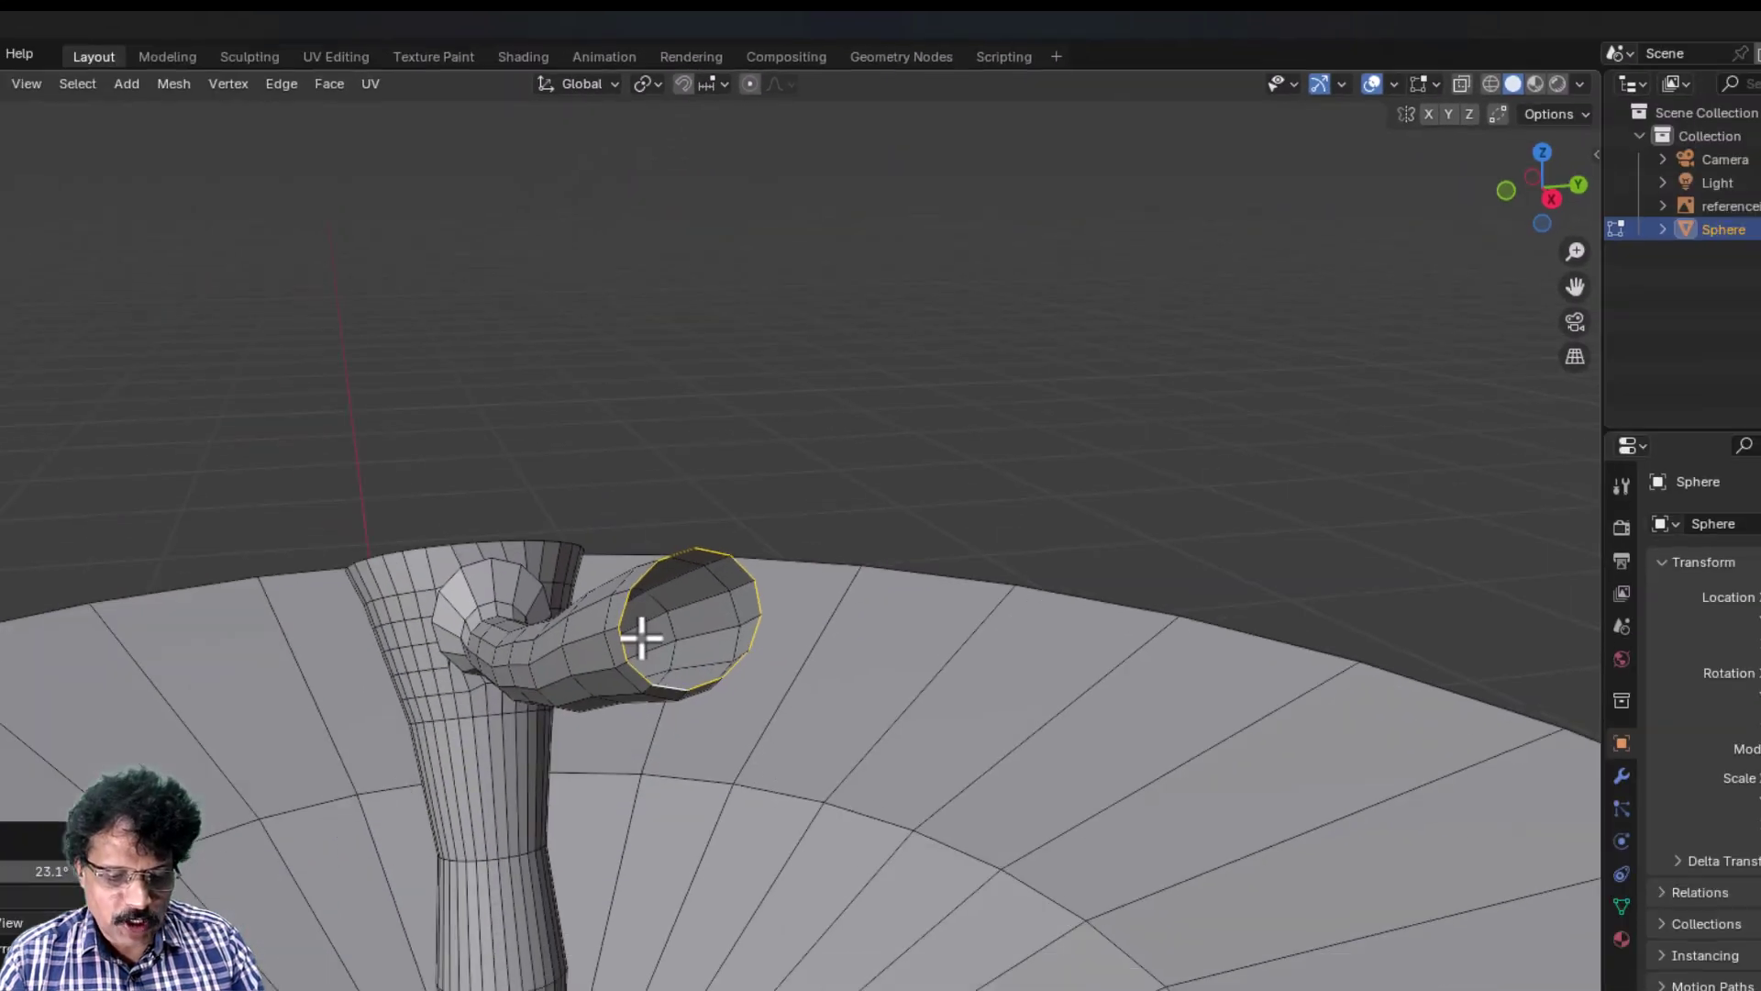
pyautogui.press('s')
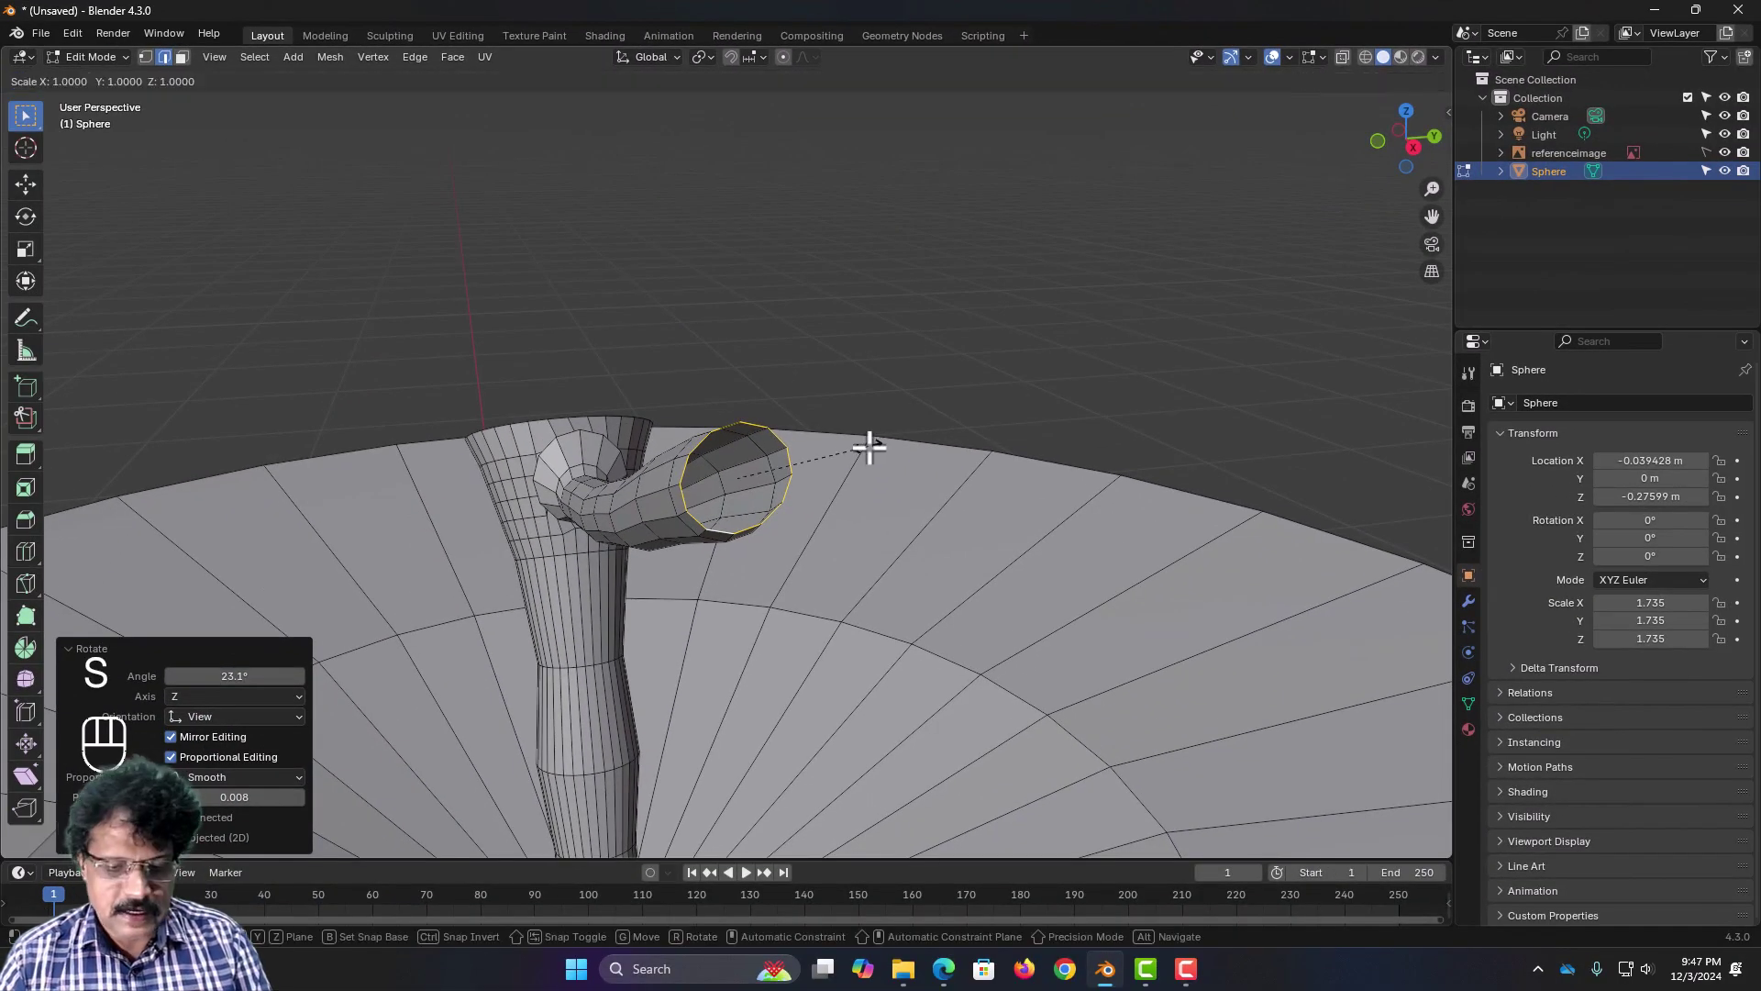
pyautogui.press('y')
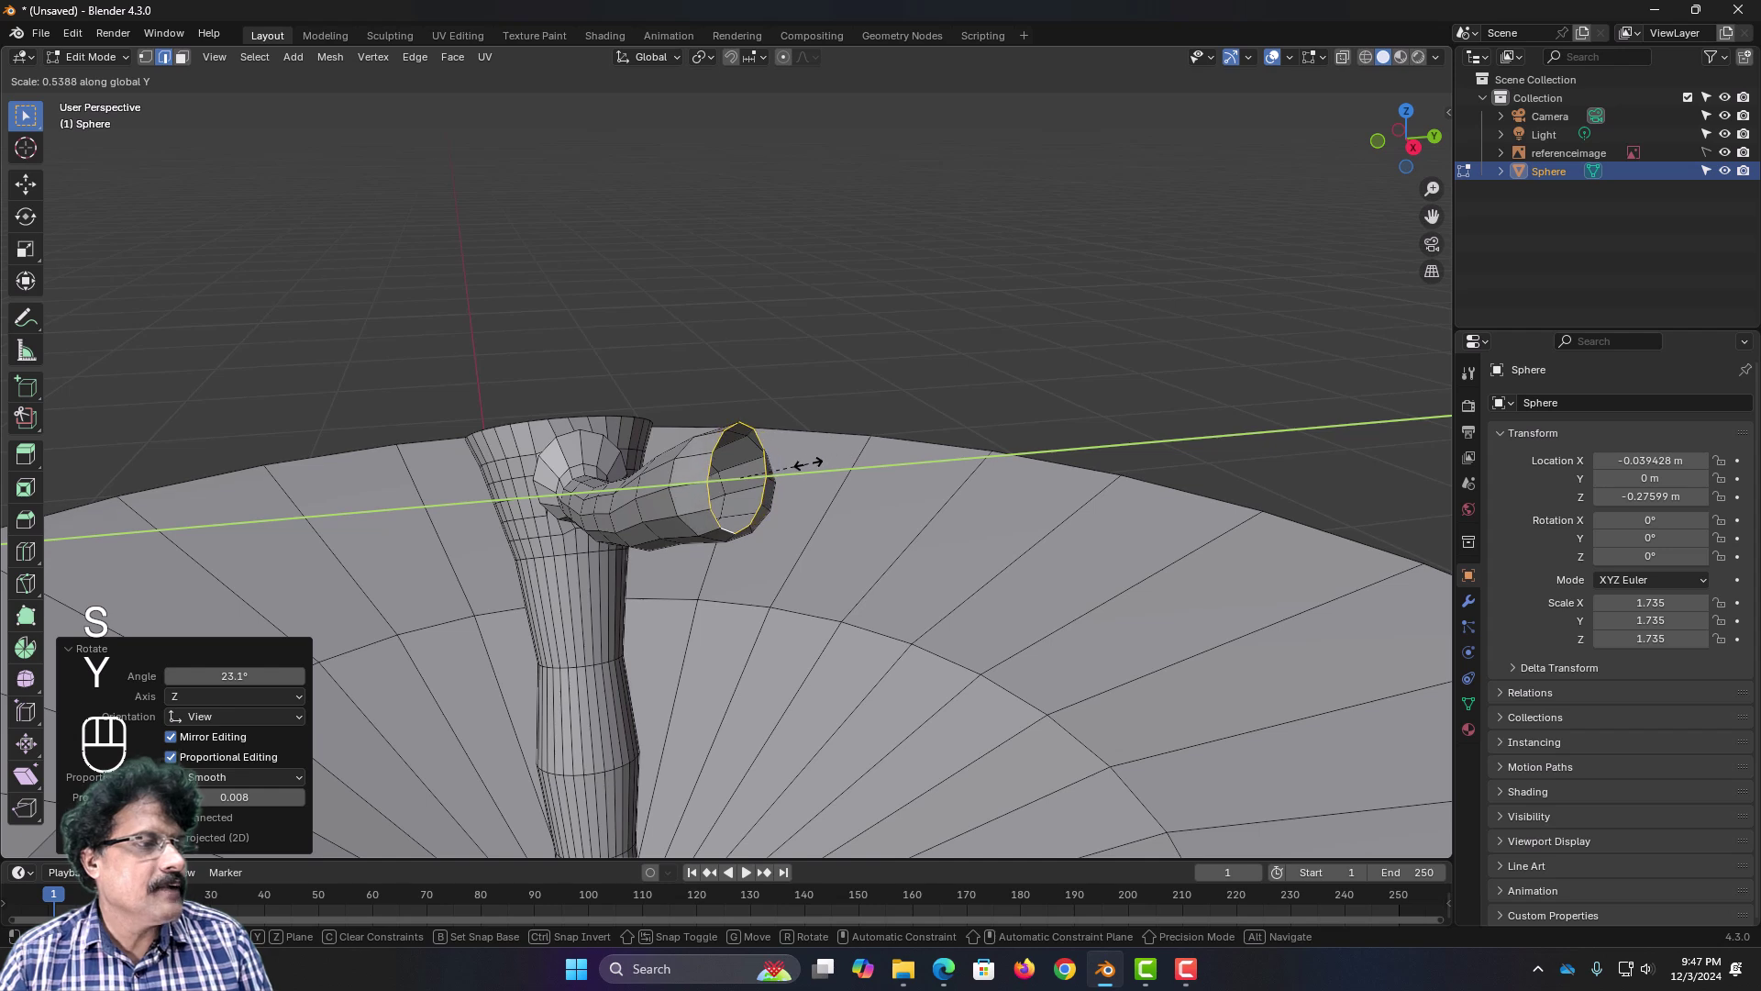
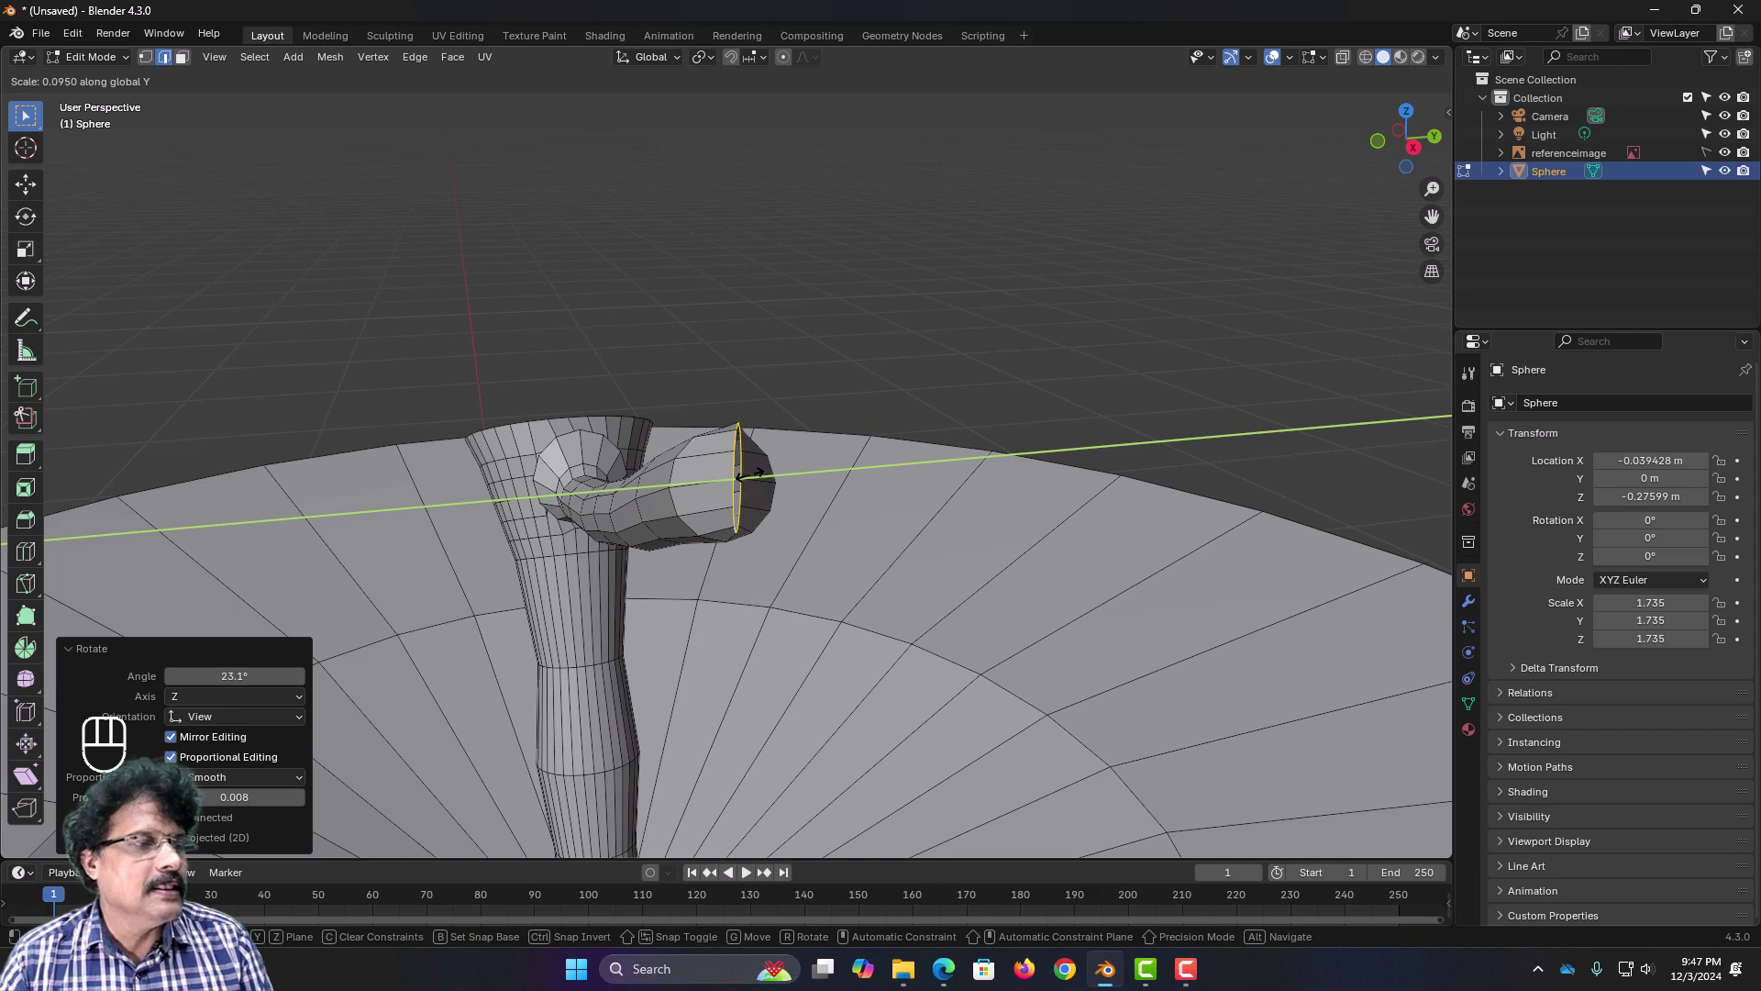
pyautogui.click(750, 475)
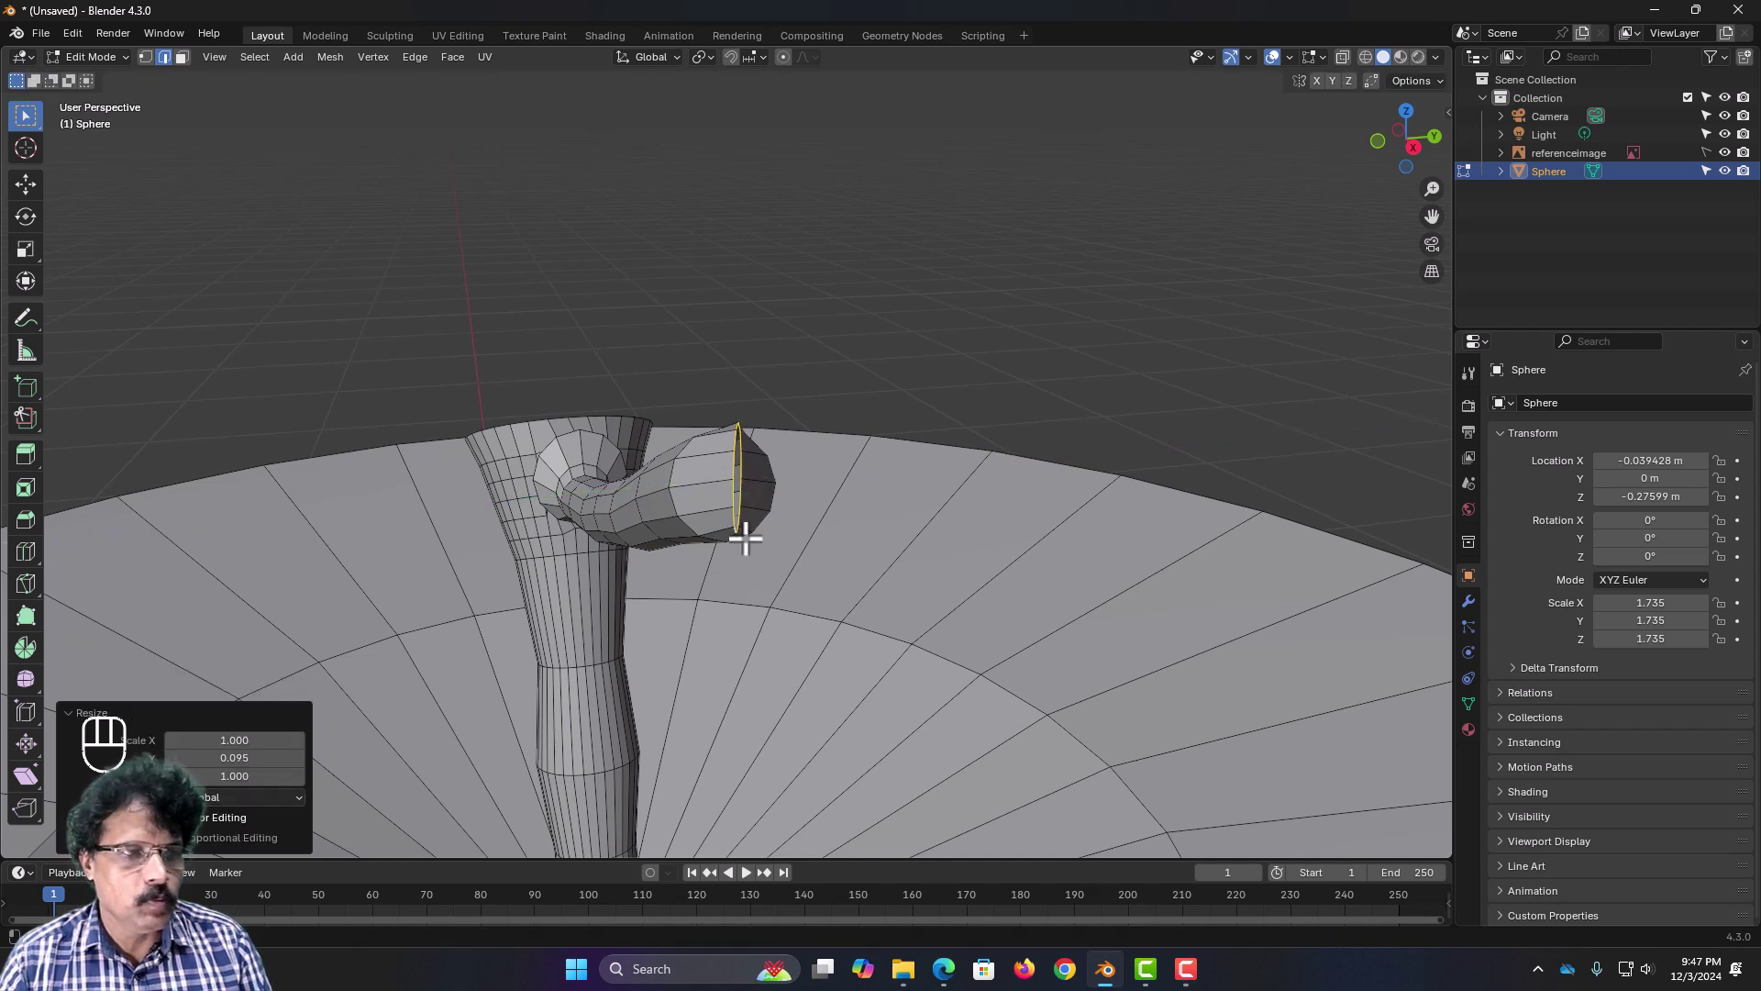
# Step: In front view, rotate the flattened end ring about -15.8° so it follows the slant of the stalk's end
pyautogui.press('KP_1')
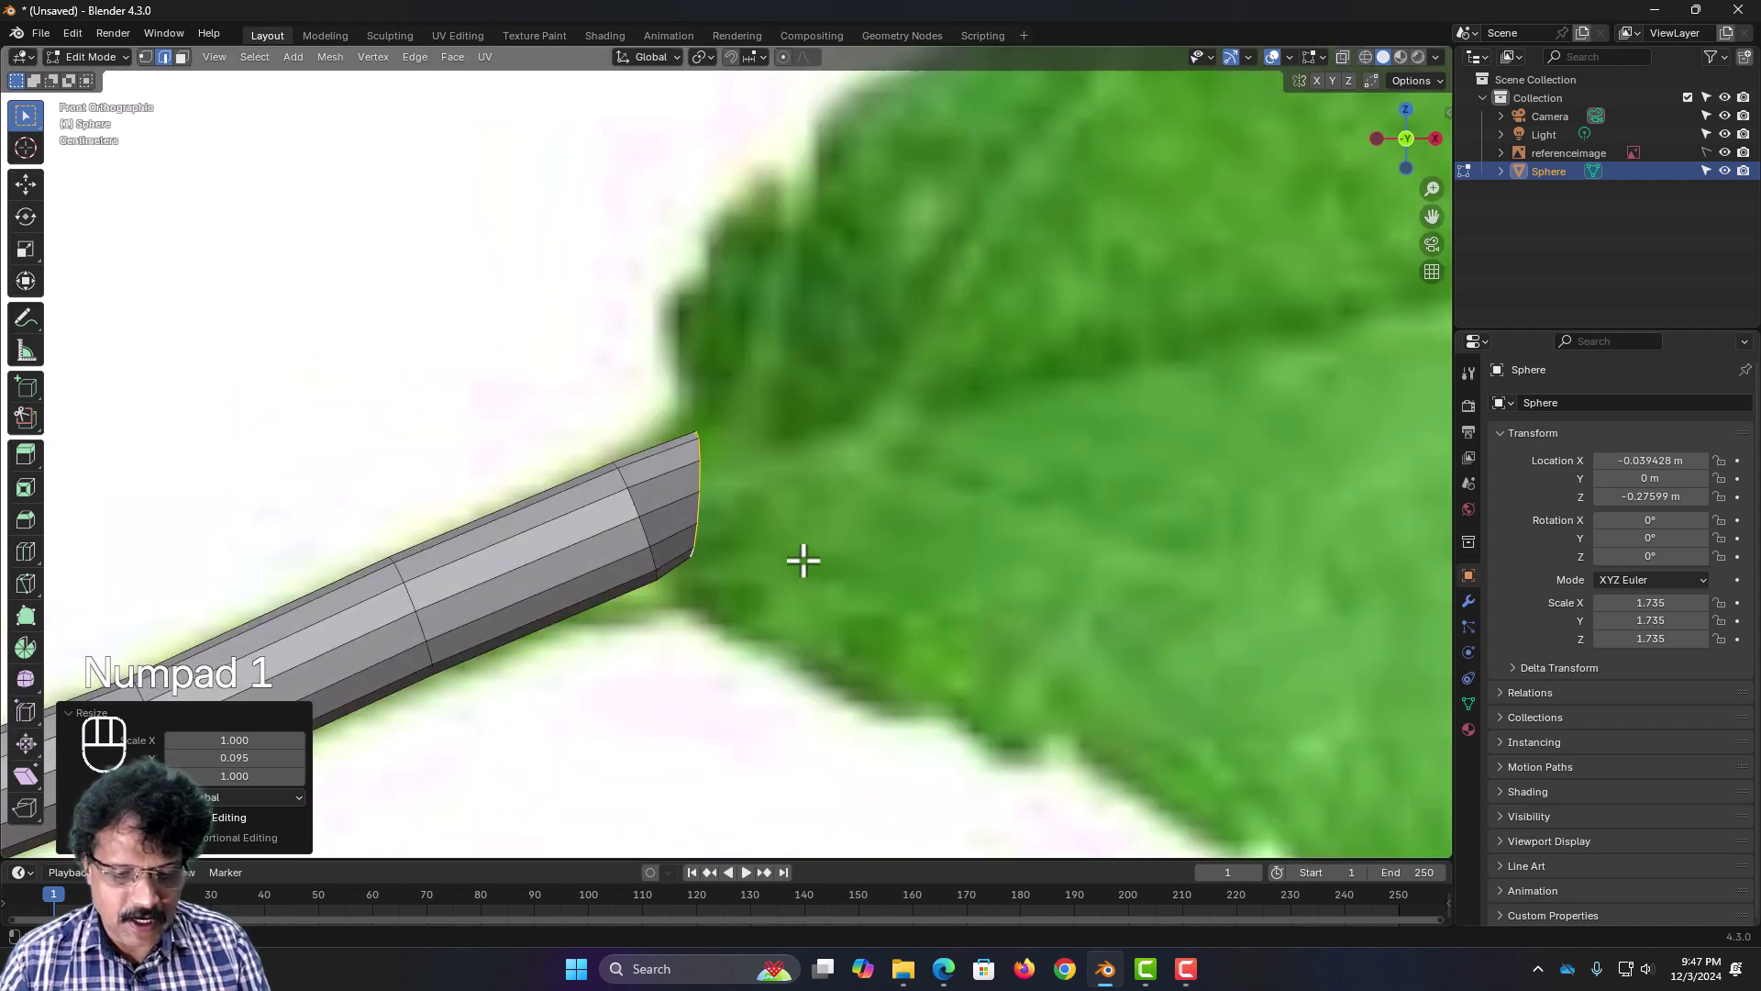
pyautogui.hotkey('ctrl', 'z')
pyautogui.press('r')
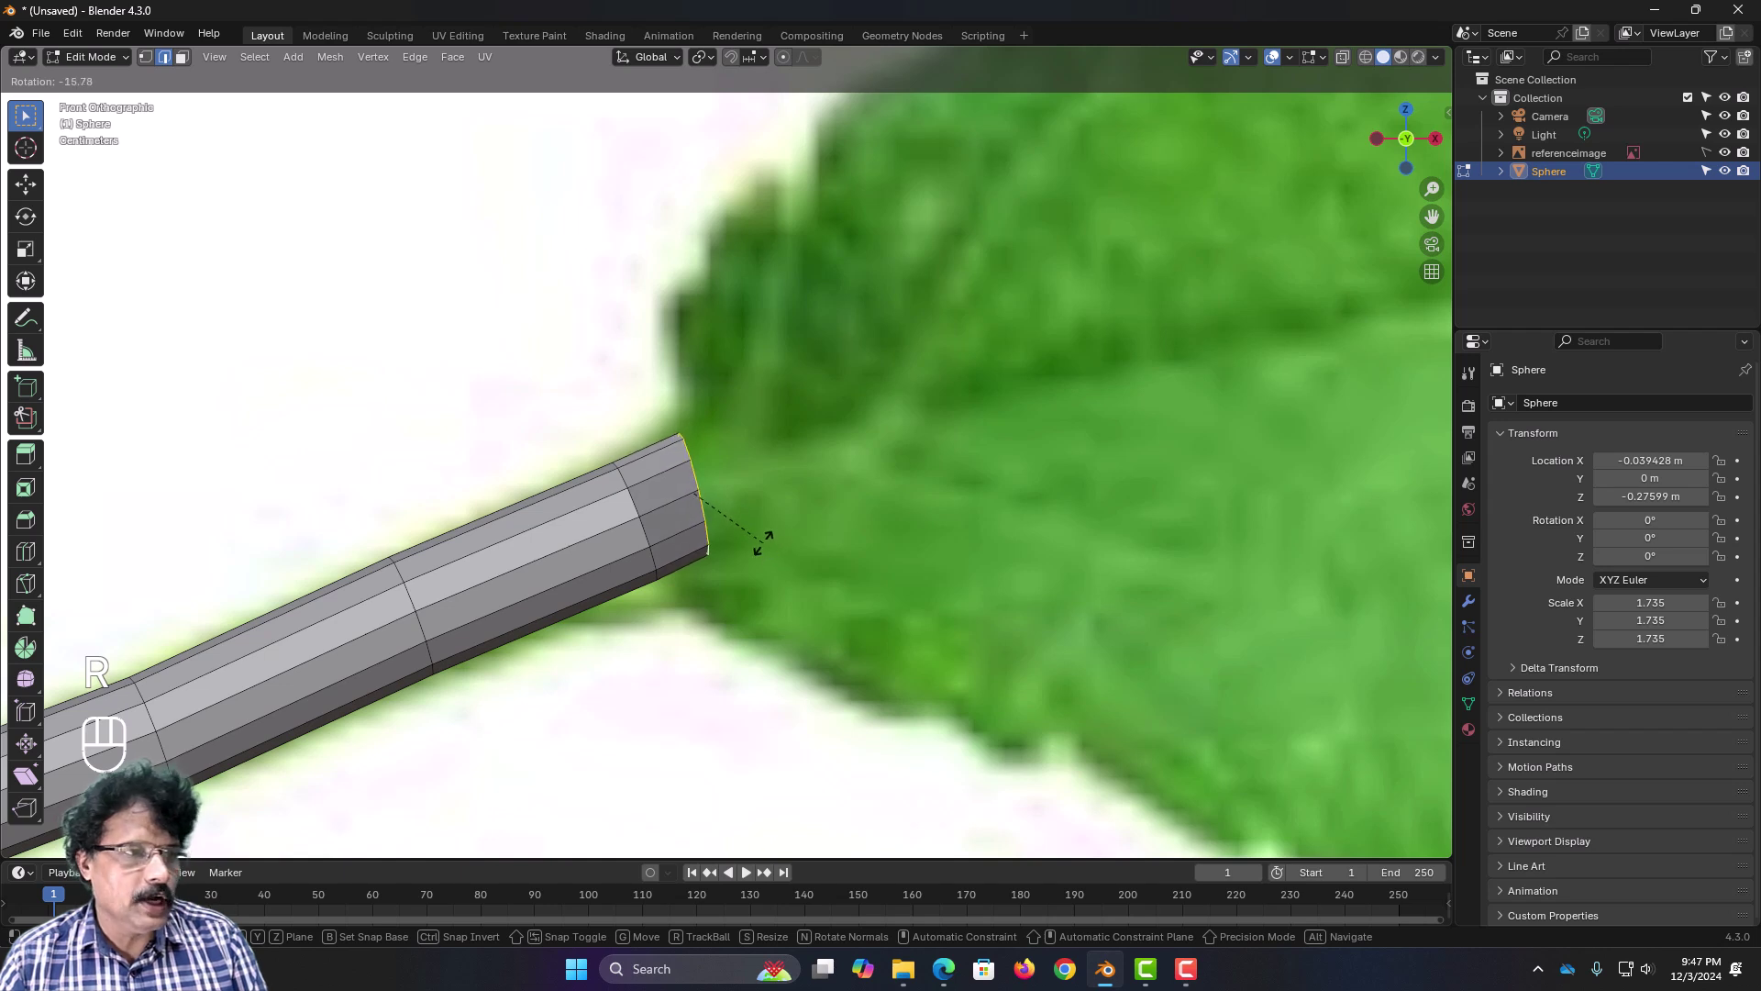
pyautogui.click(761, 541)
# Step: Extrude the flattened ring about 0.0179 m in X and 0.0061 m in Z, and scale its end to about 2.256 with Y locked
pyautogui.scroll(-2, 755, 547)
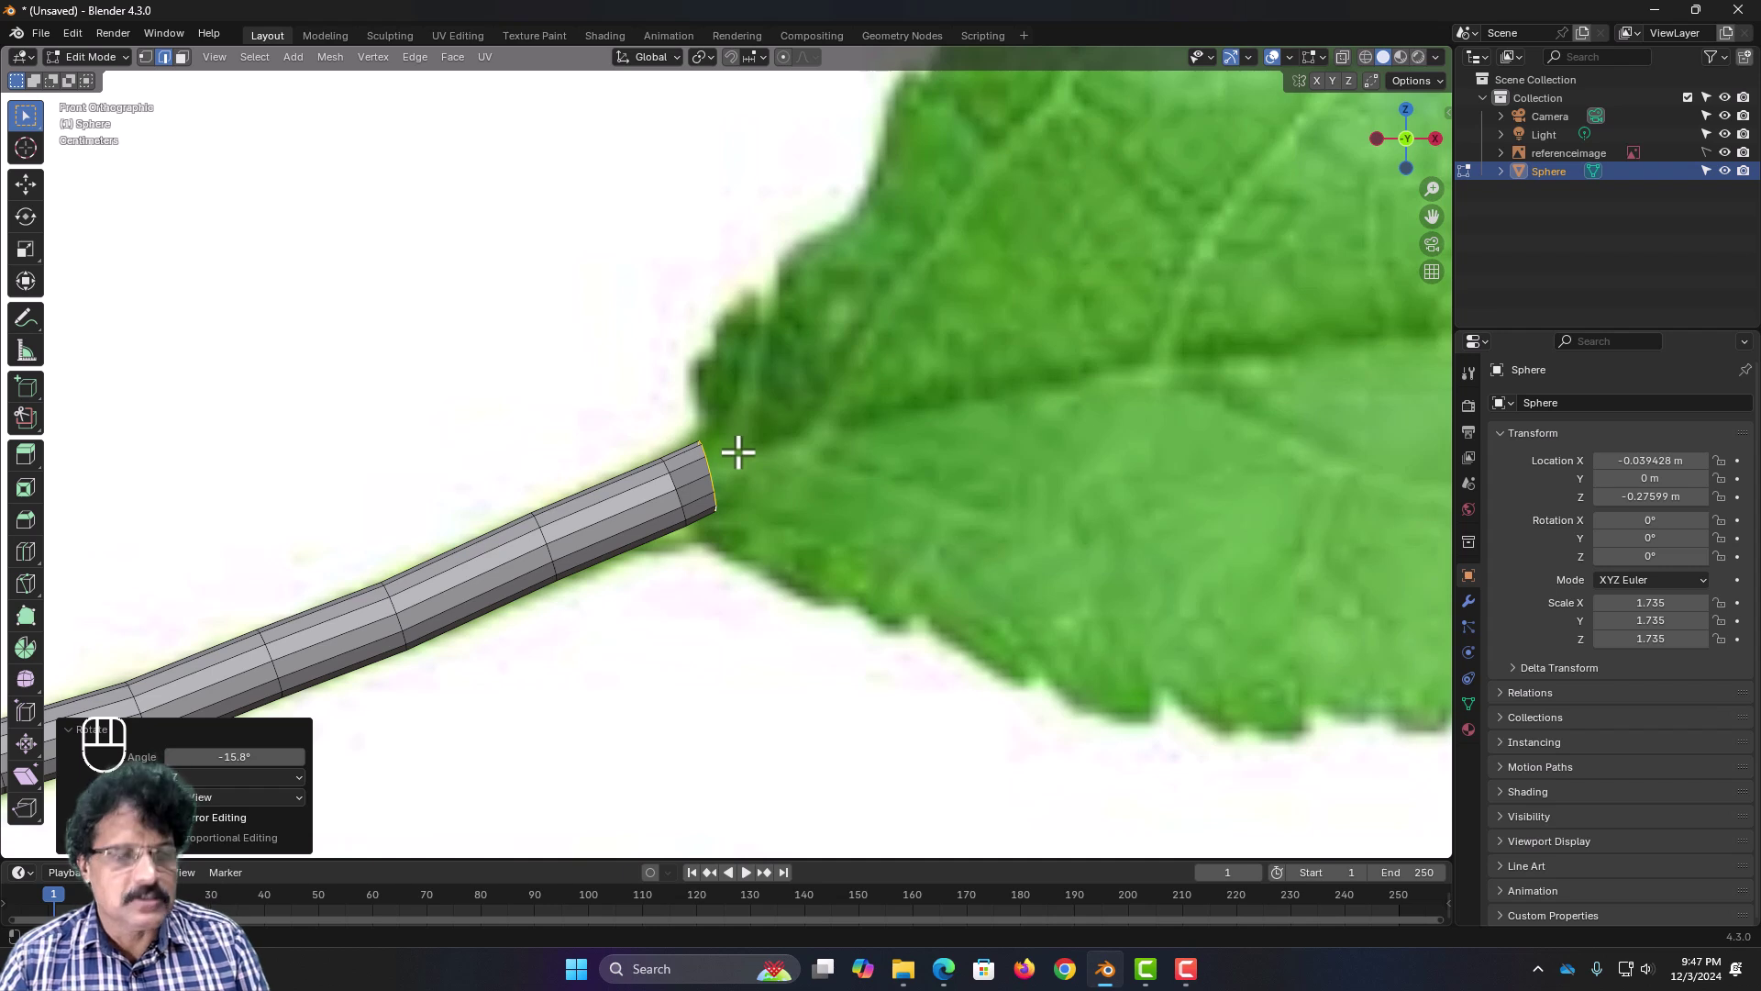
pyautogui.press('e')
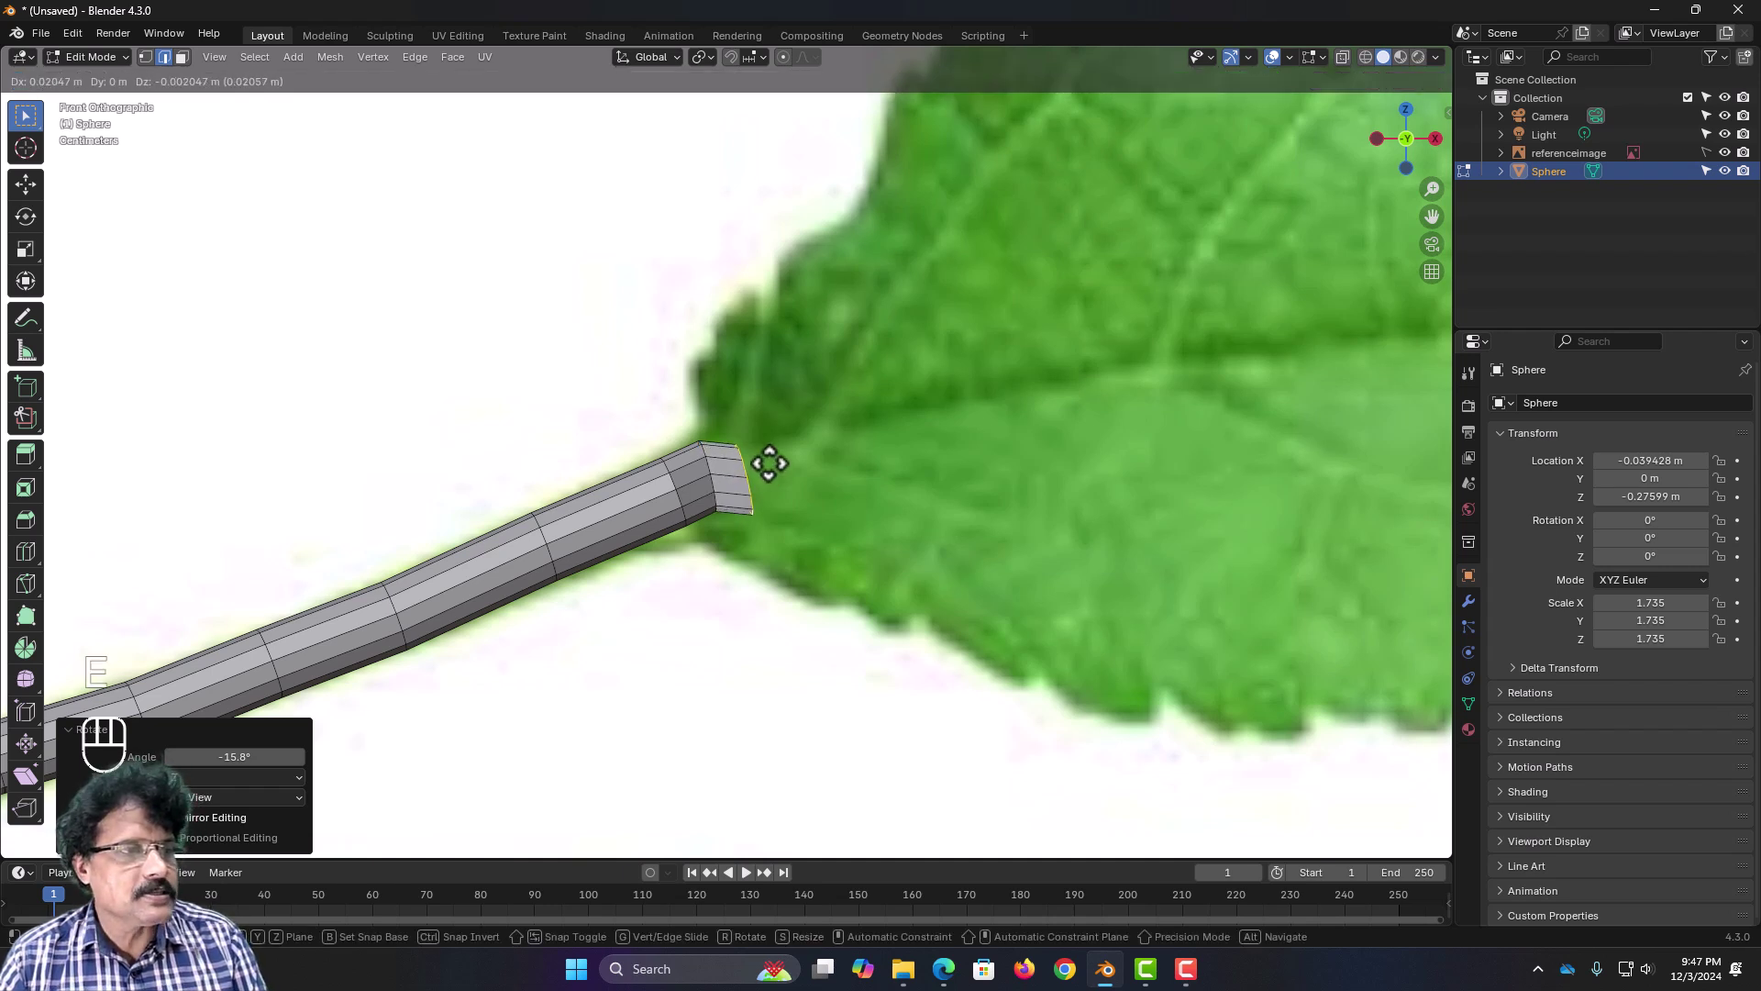
pyautogui.click(761, 456)
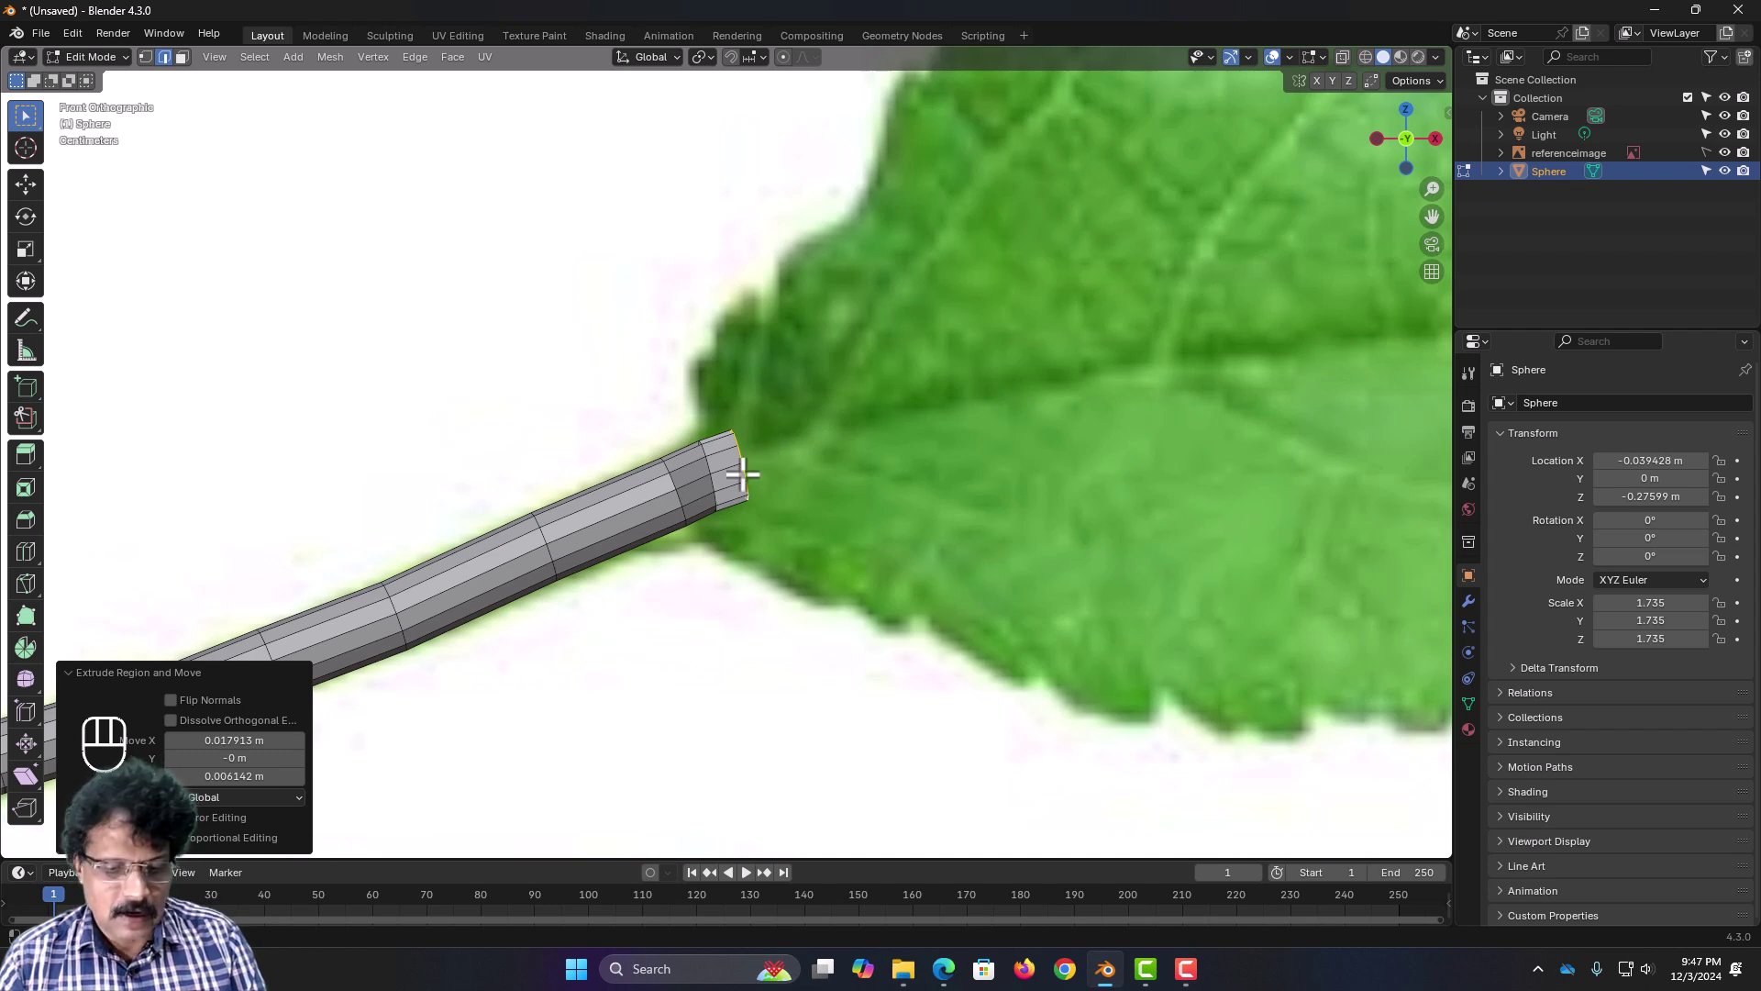
pyautogui.press('s')
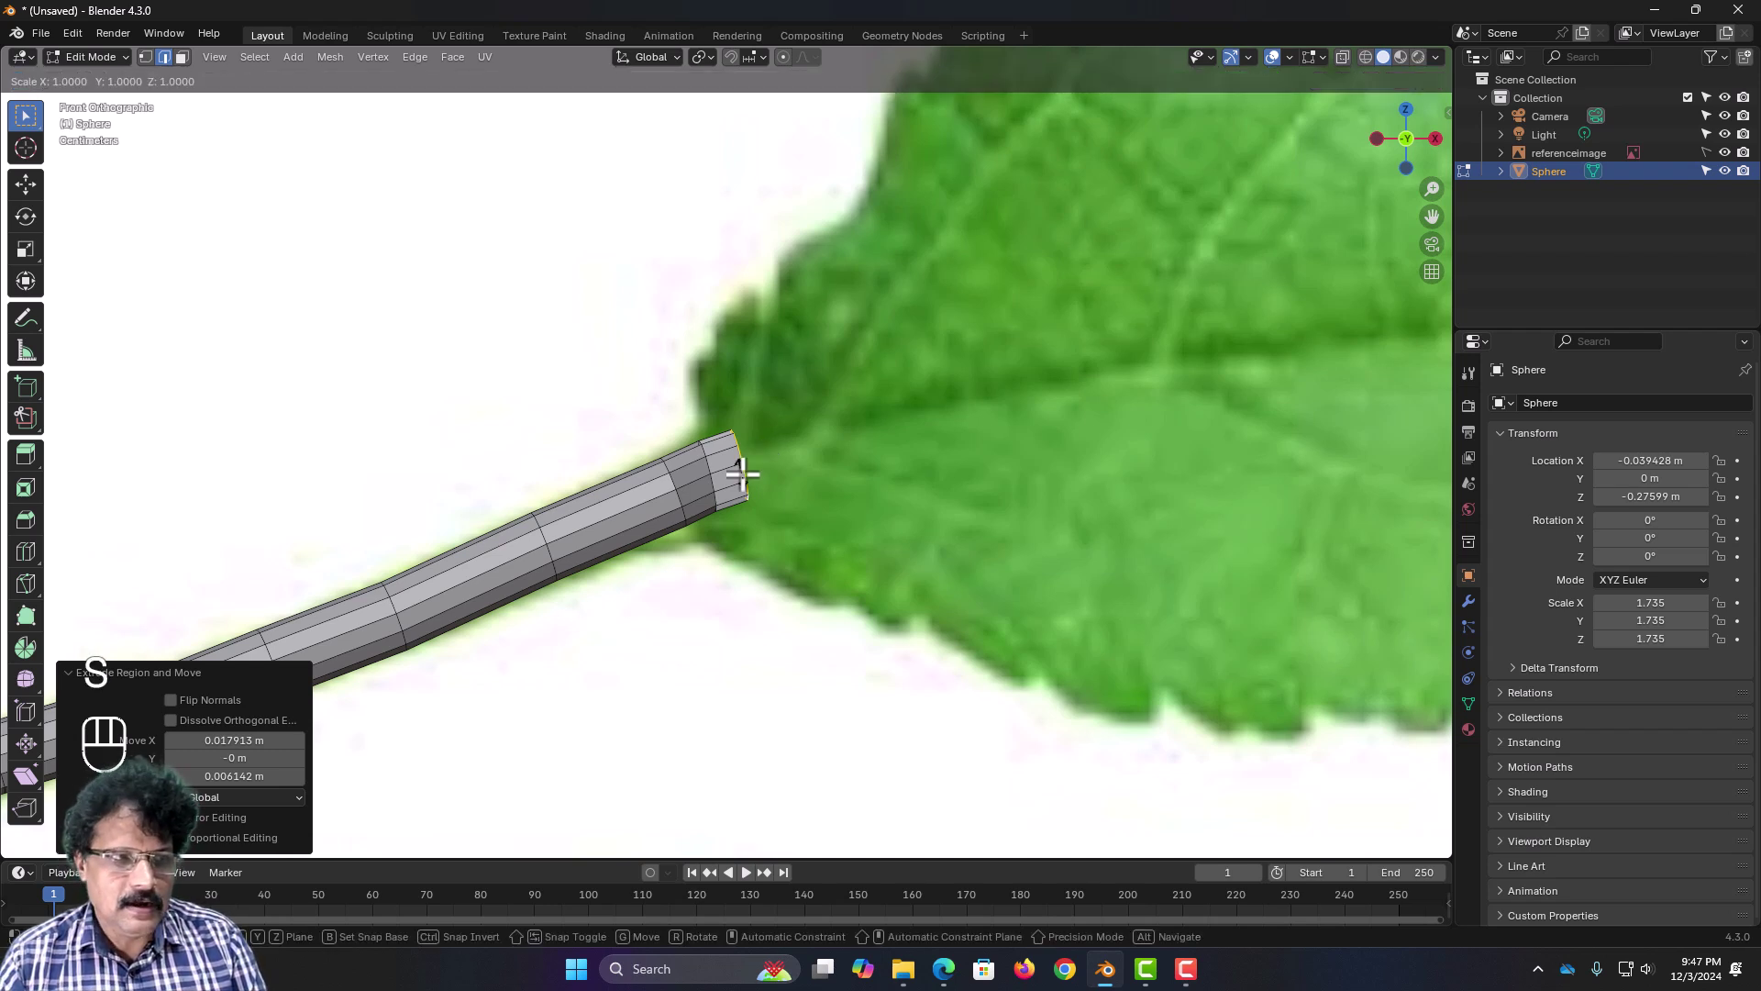
pyautogui.press('shift')
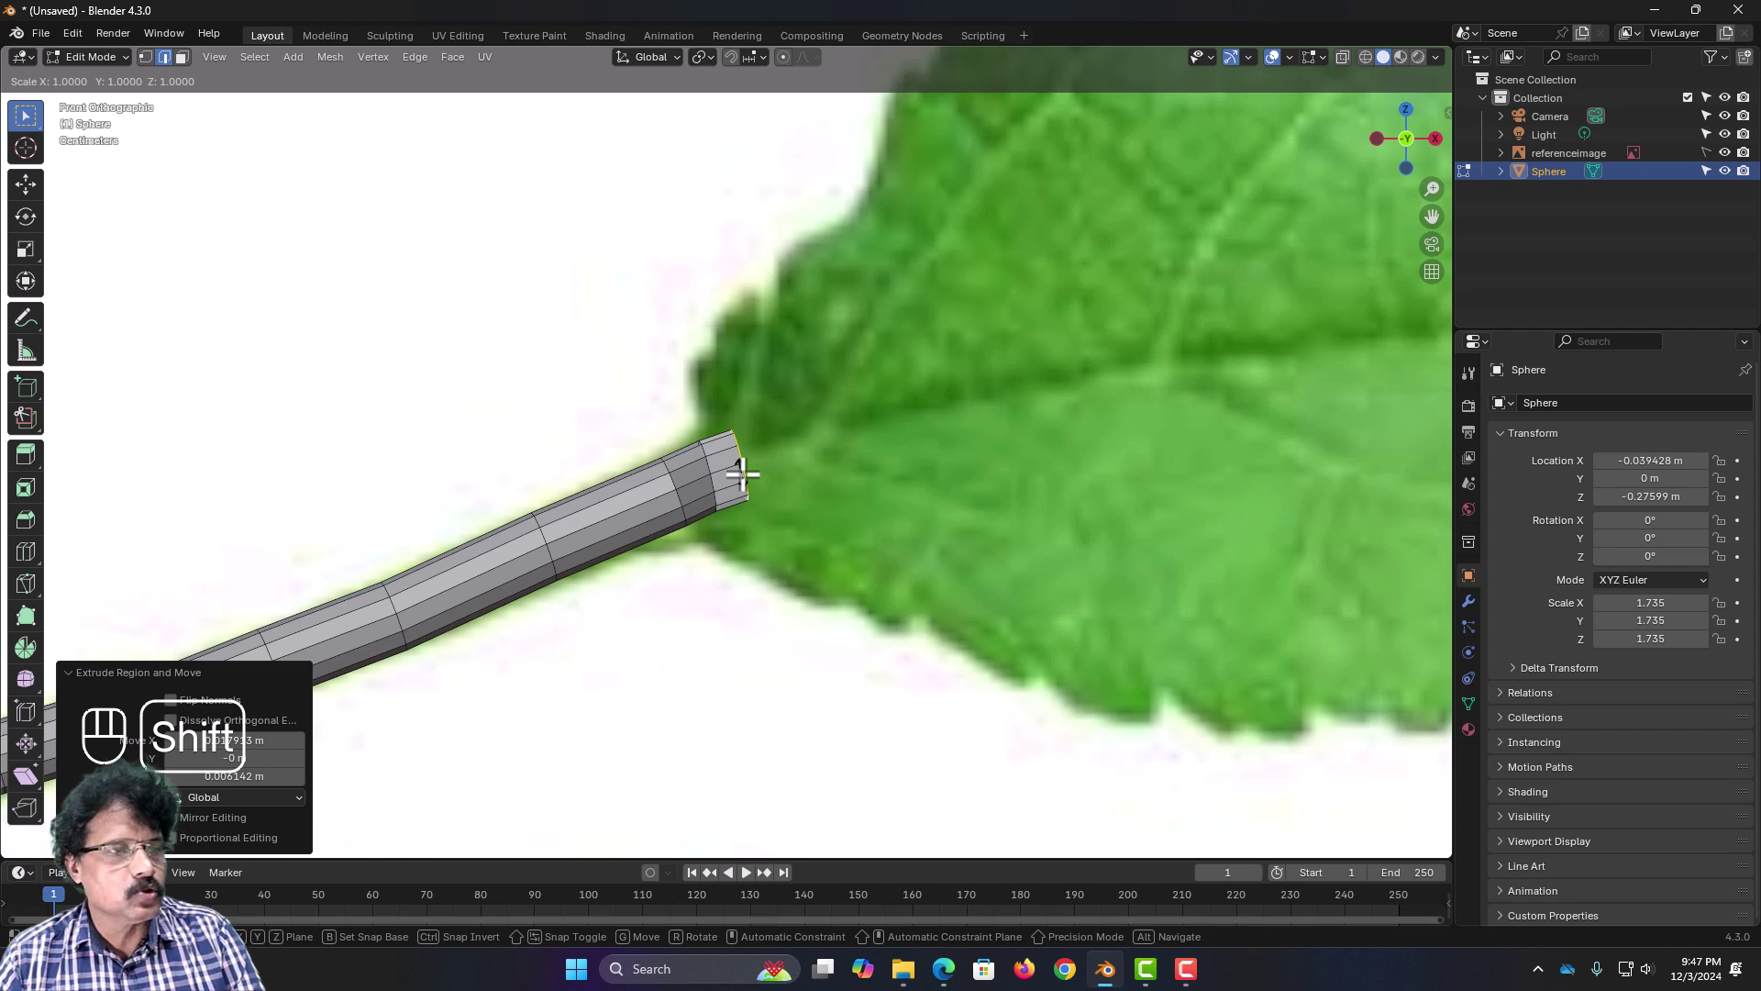
pyautogui.hotkey('shift', 'y')
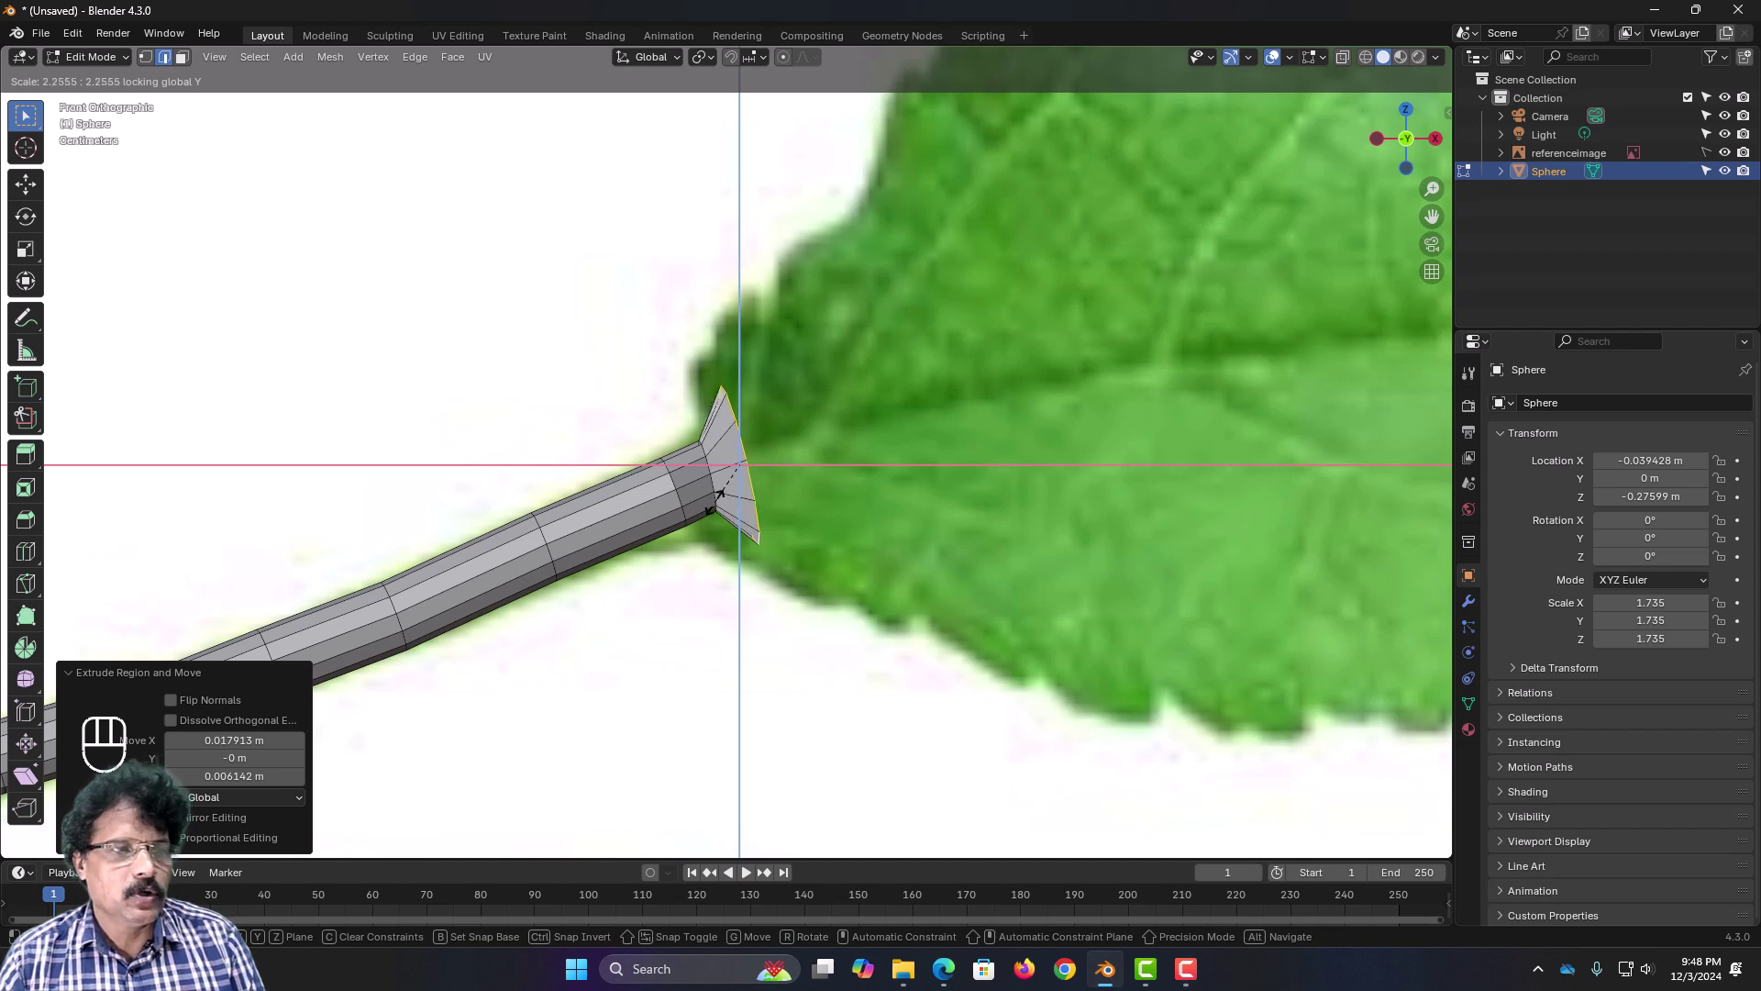
pyautogui.click(717, 500)
# Step: Extrude the flared end ring about 0.0133 m in X and 0.0077 m in Z, and enlarge its end with Y locked
pyautogui.press('e')
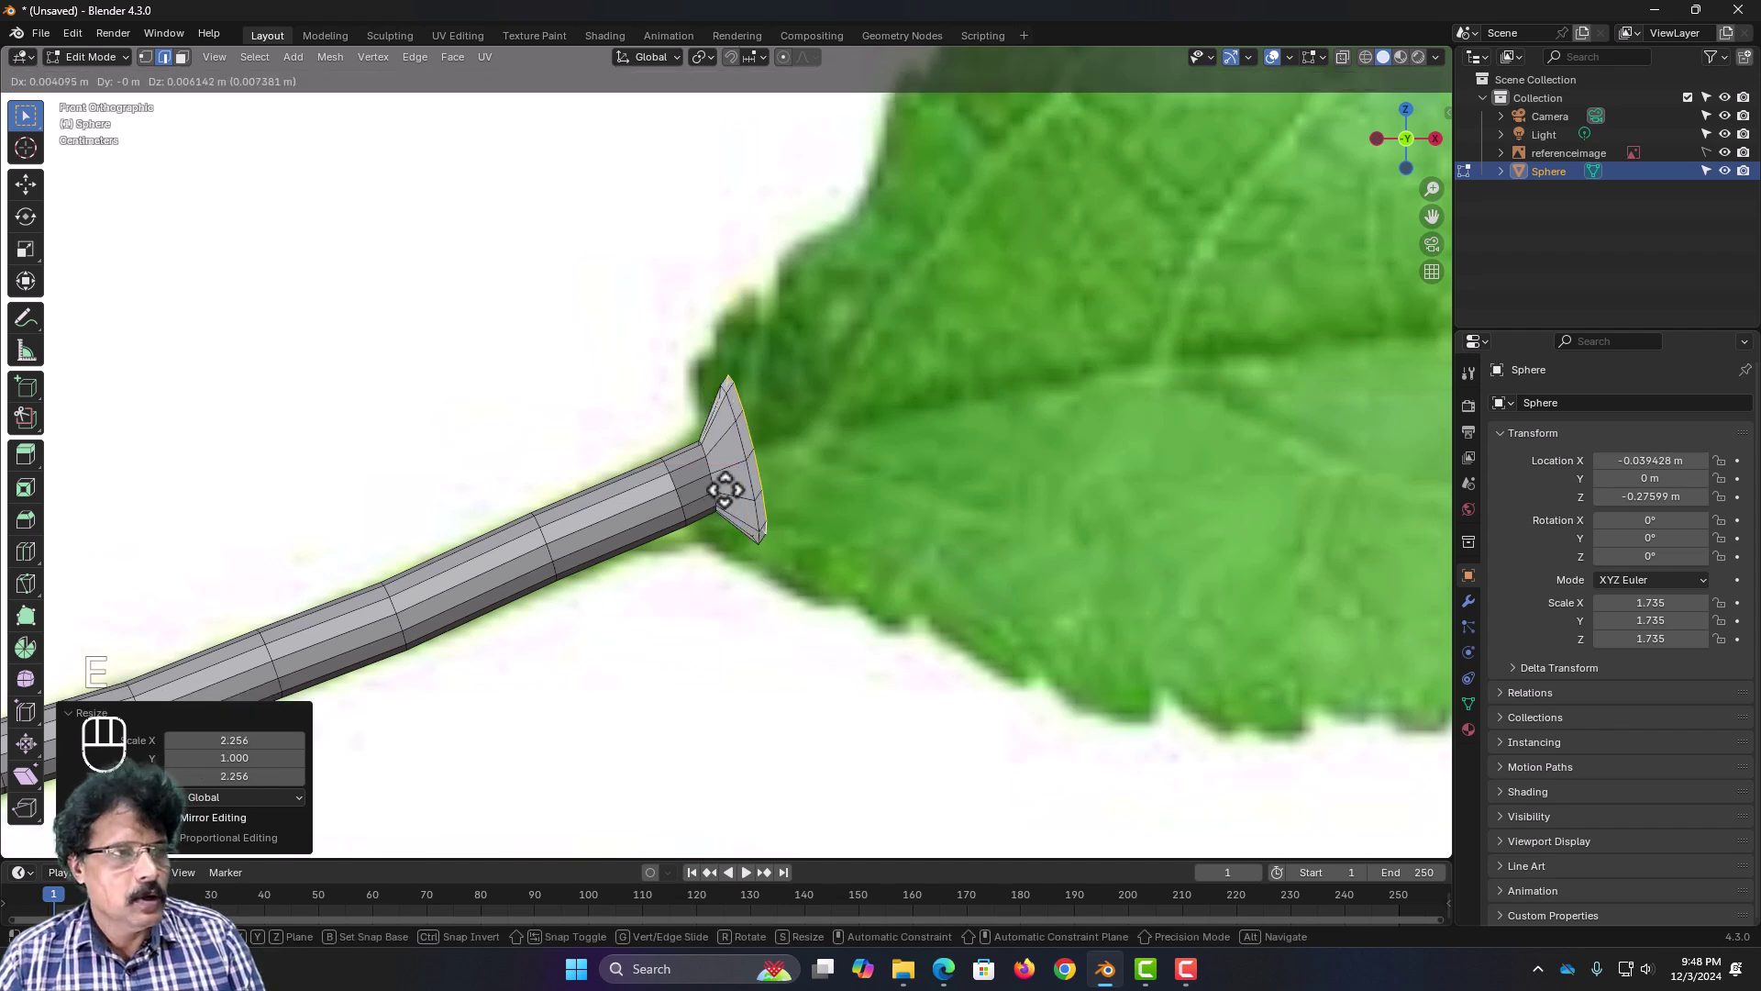
pyautogui.click(740, 489)
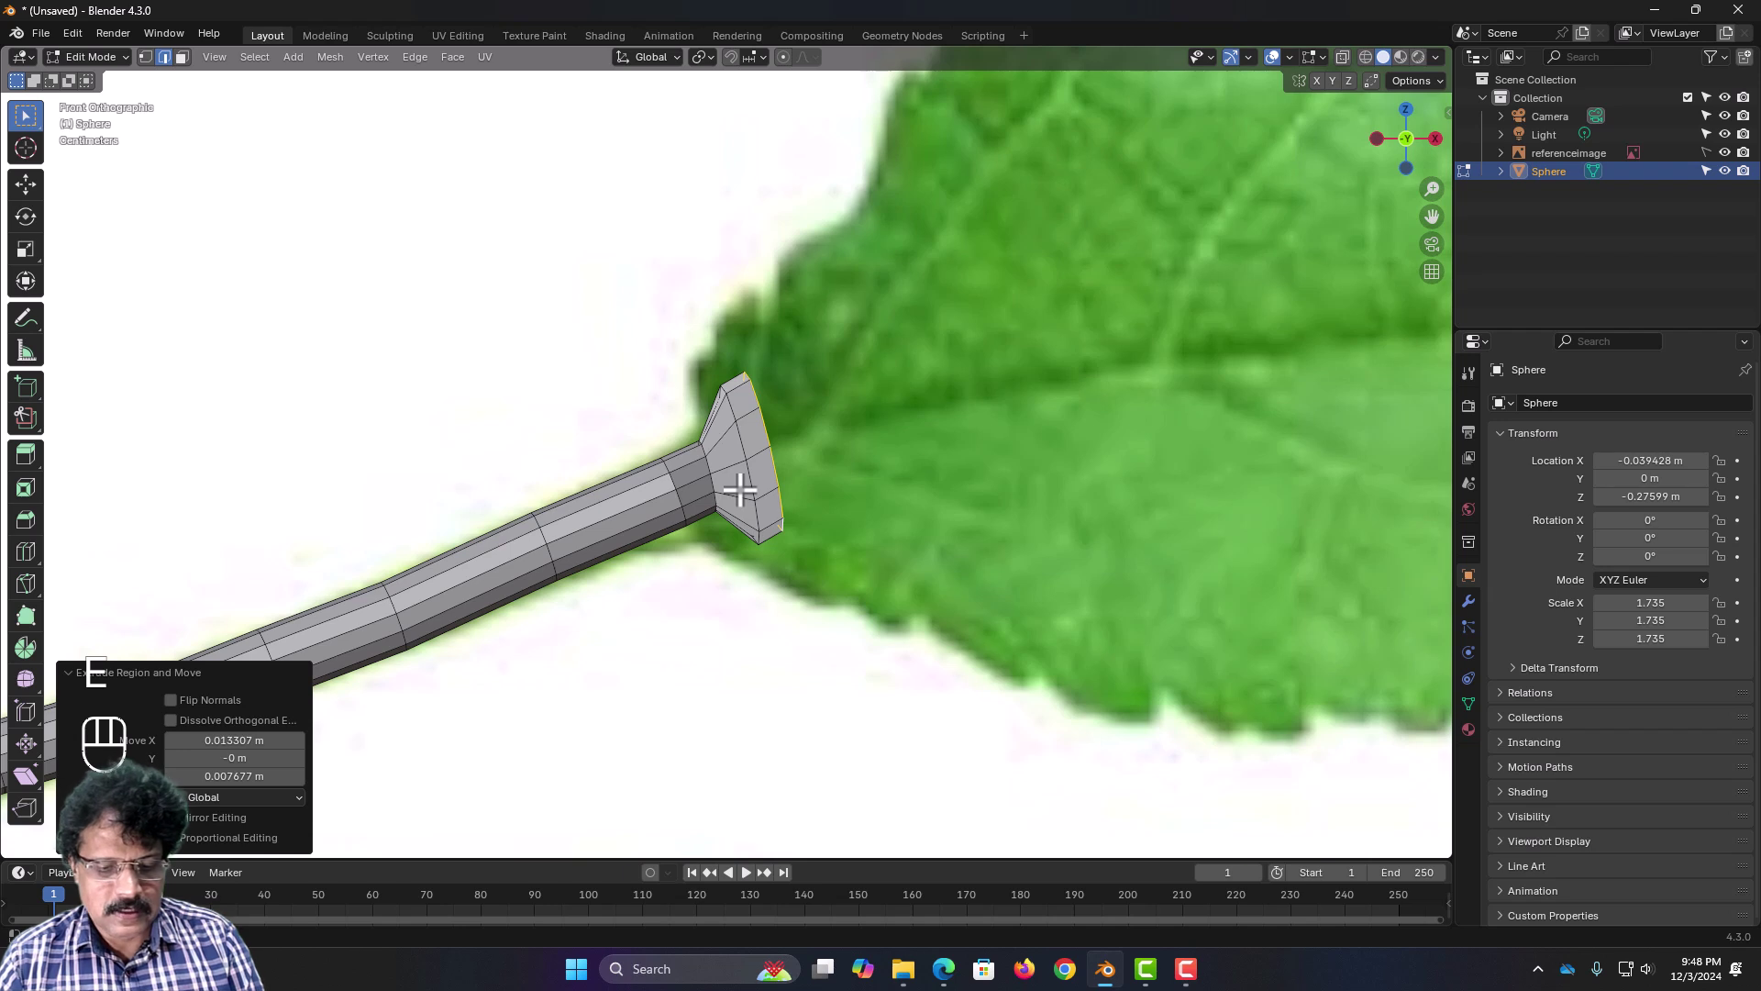
pyautogui.press('s')
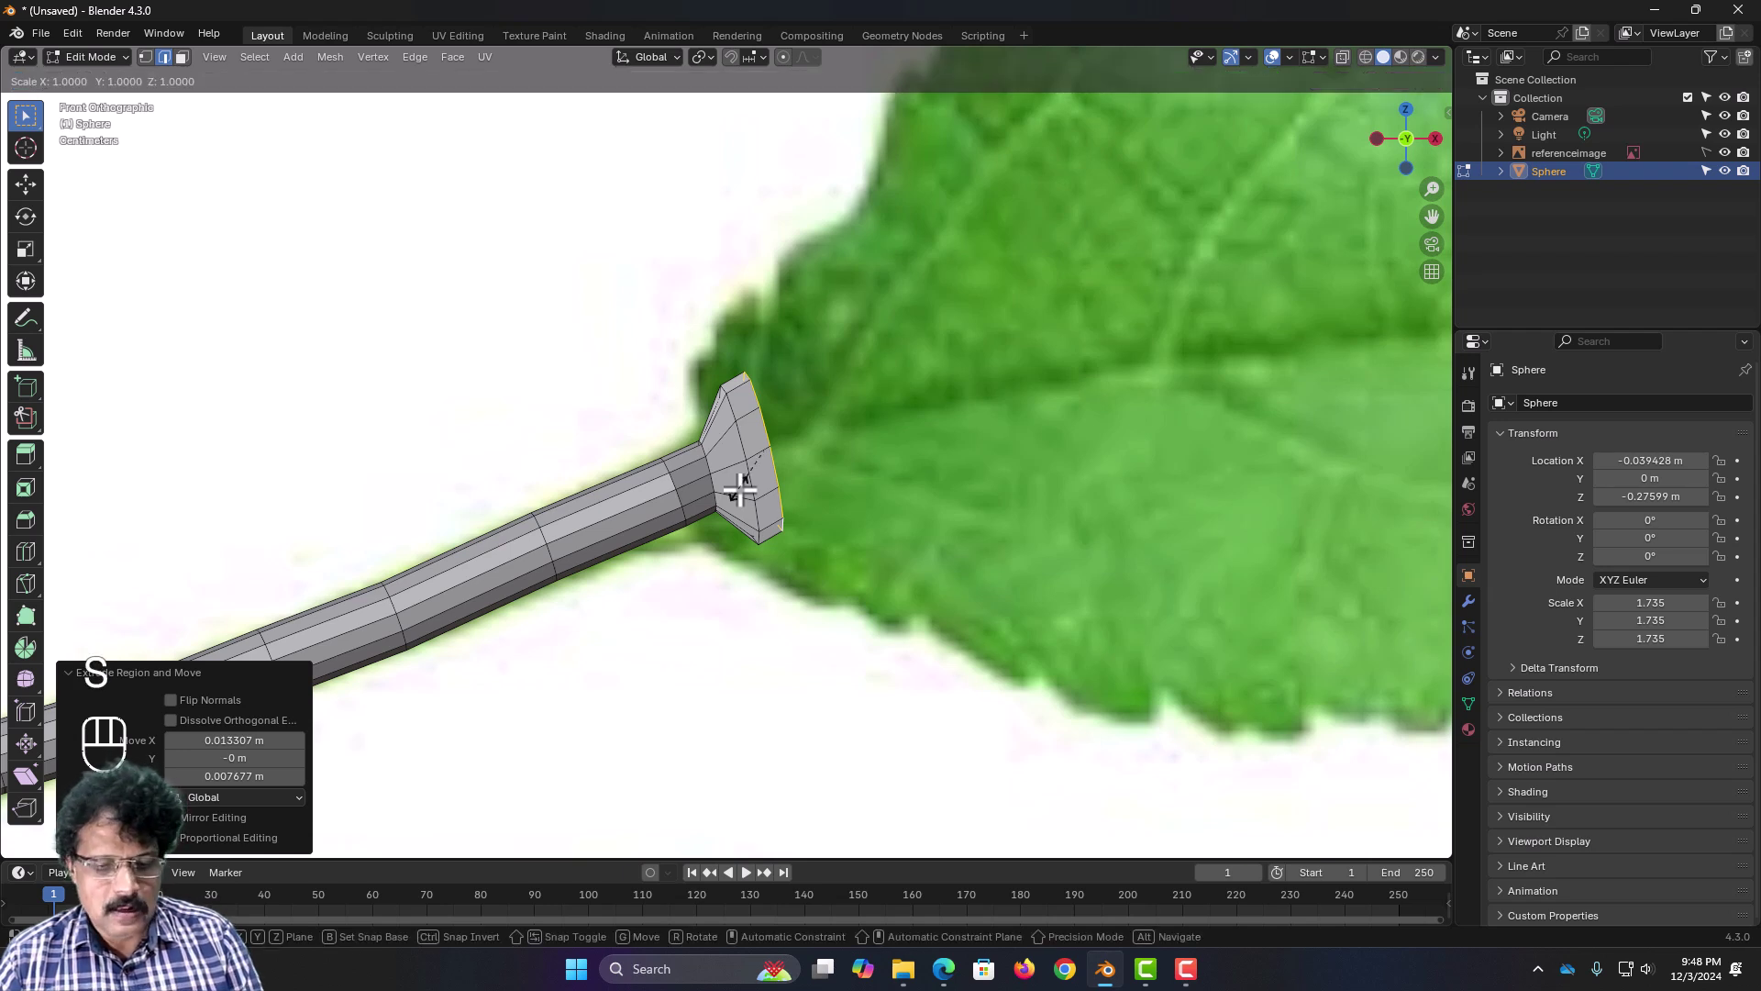
pyautogui.hotkey('shift', 'y')
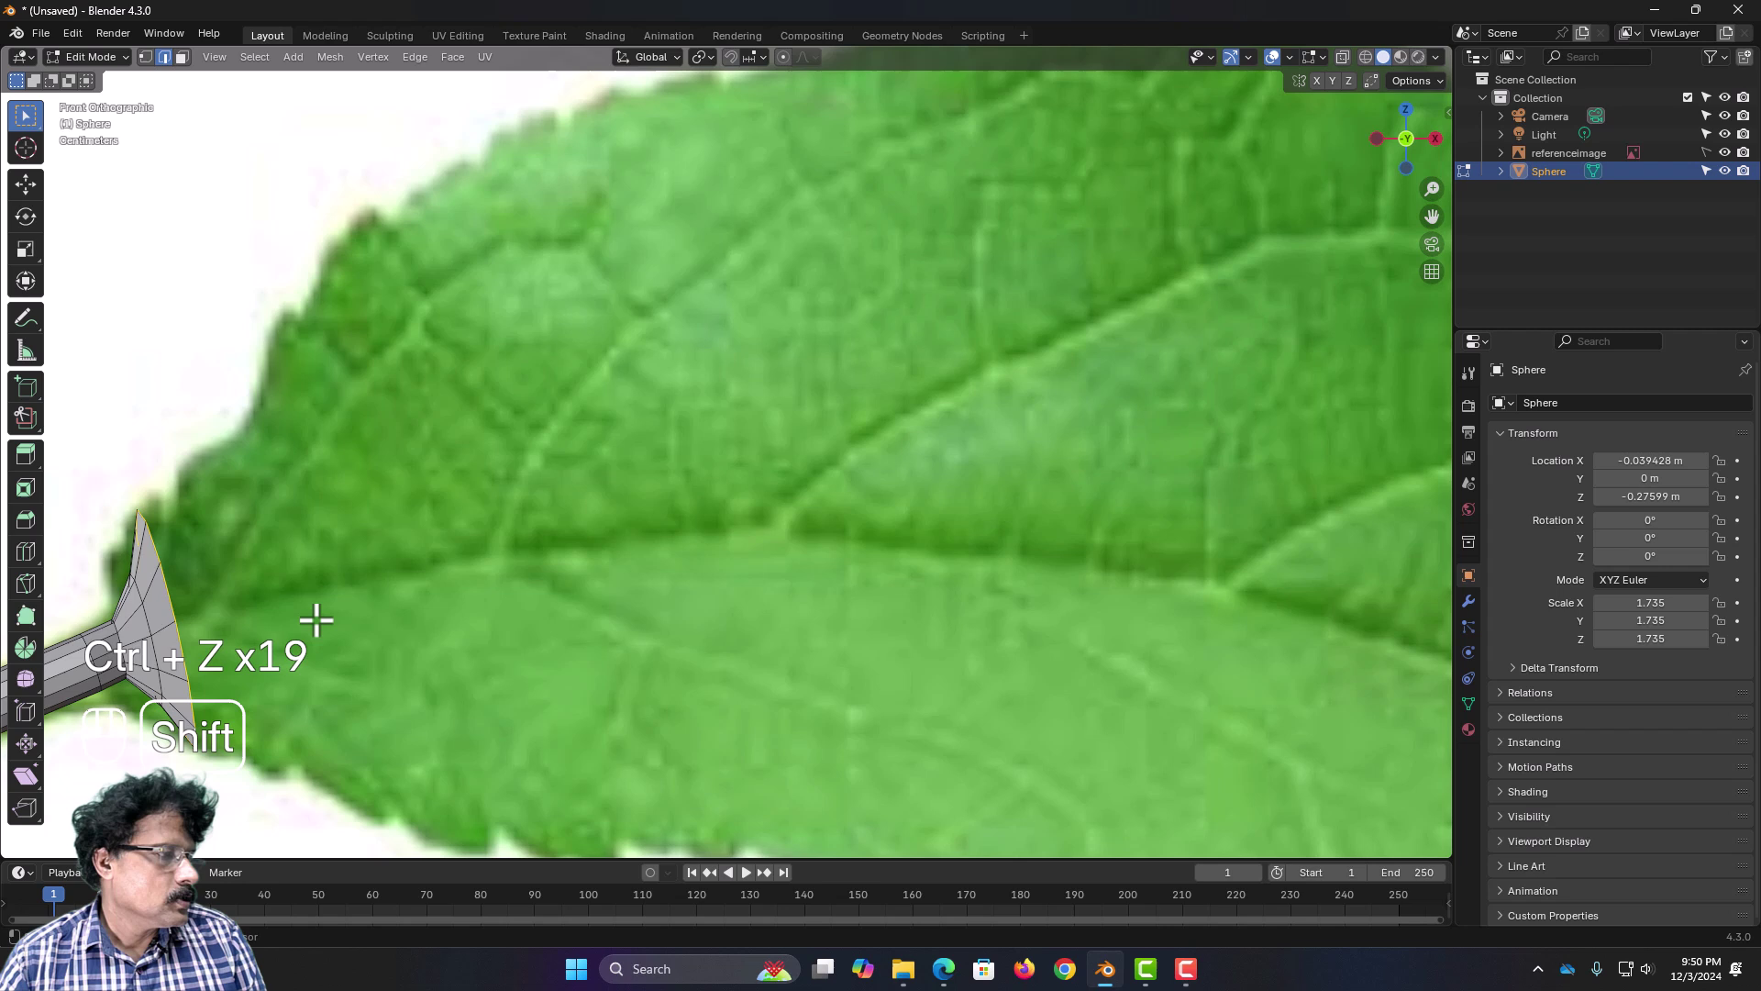
# Step: In front view, flatten the selected end ring by scaling it to 0 along X
pyautogui.keyDown('shift'); pyautogui.moveTo(310, 617); pyautogui.dragTo(885, 412, button='middle'); pyautogui.keyUp('shift')
pyautogui.scroll(2, 863, 439)
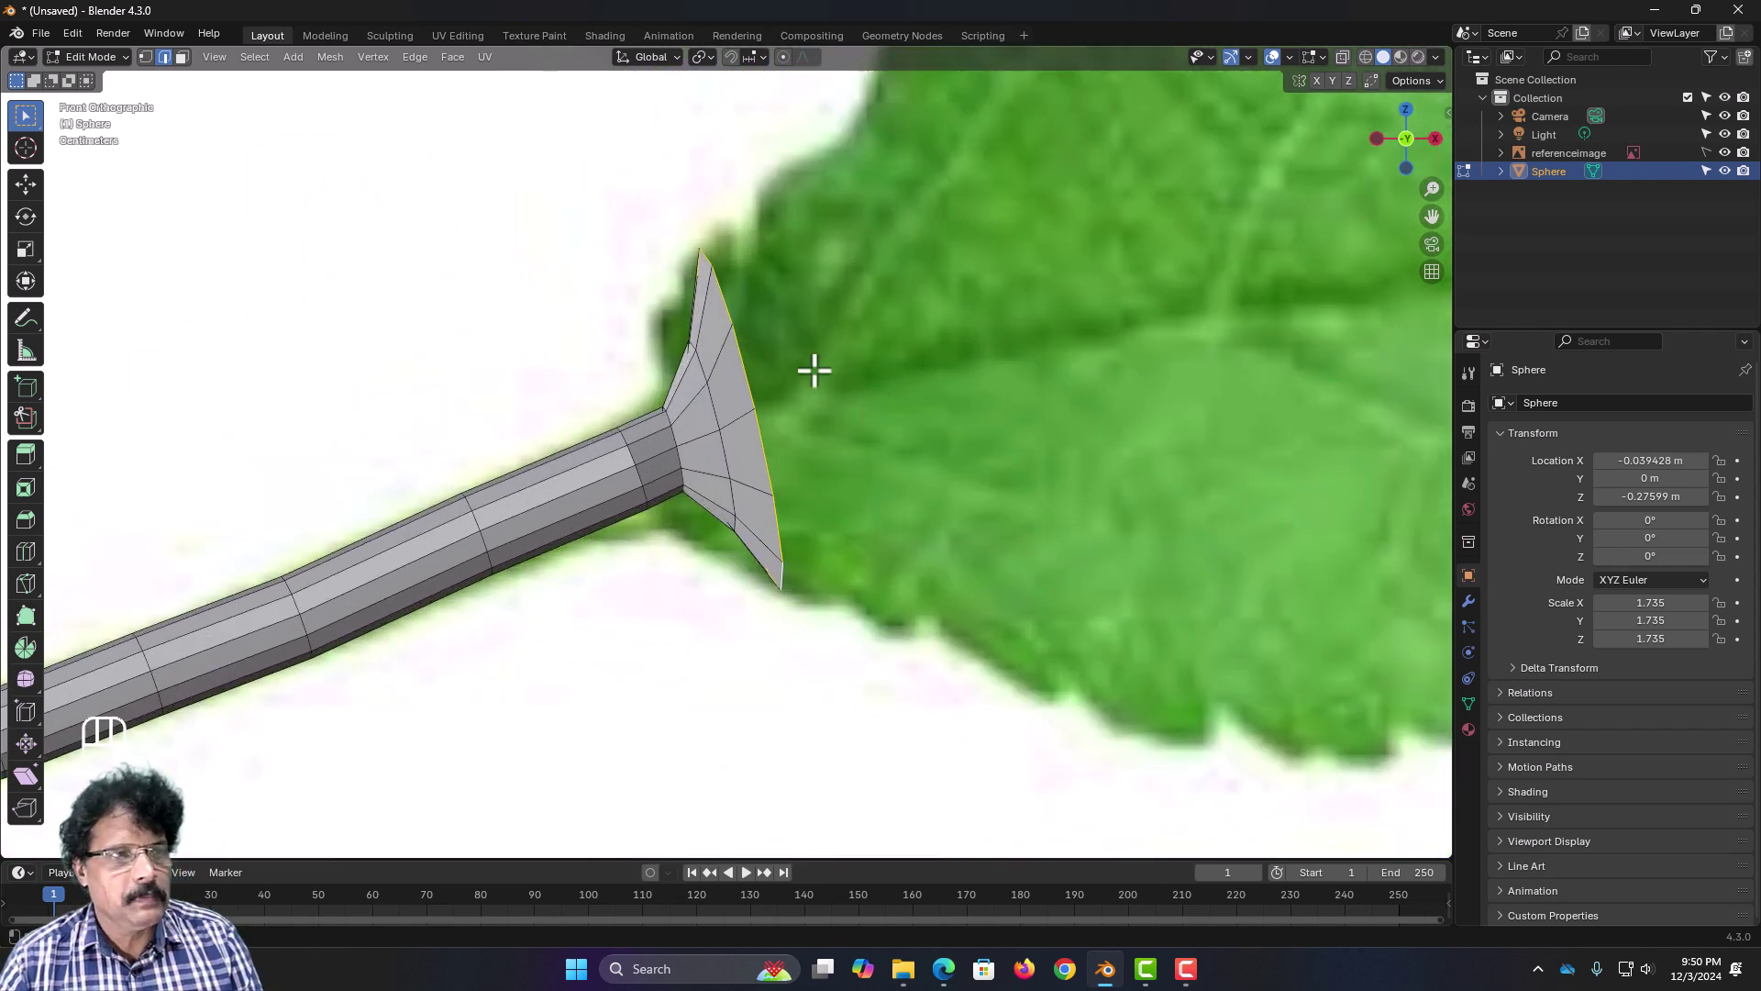
pyautogui.scroll(-4, 994, 597)
pyautogui.moveTo(994, 597); pyautogui.dragTo(732, 612, button='middle')
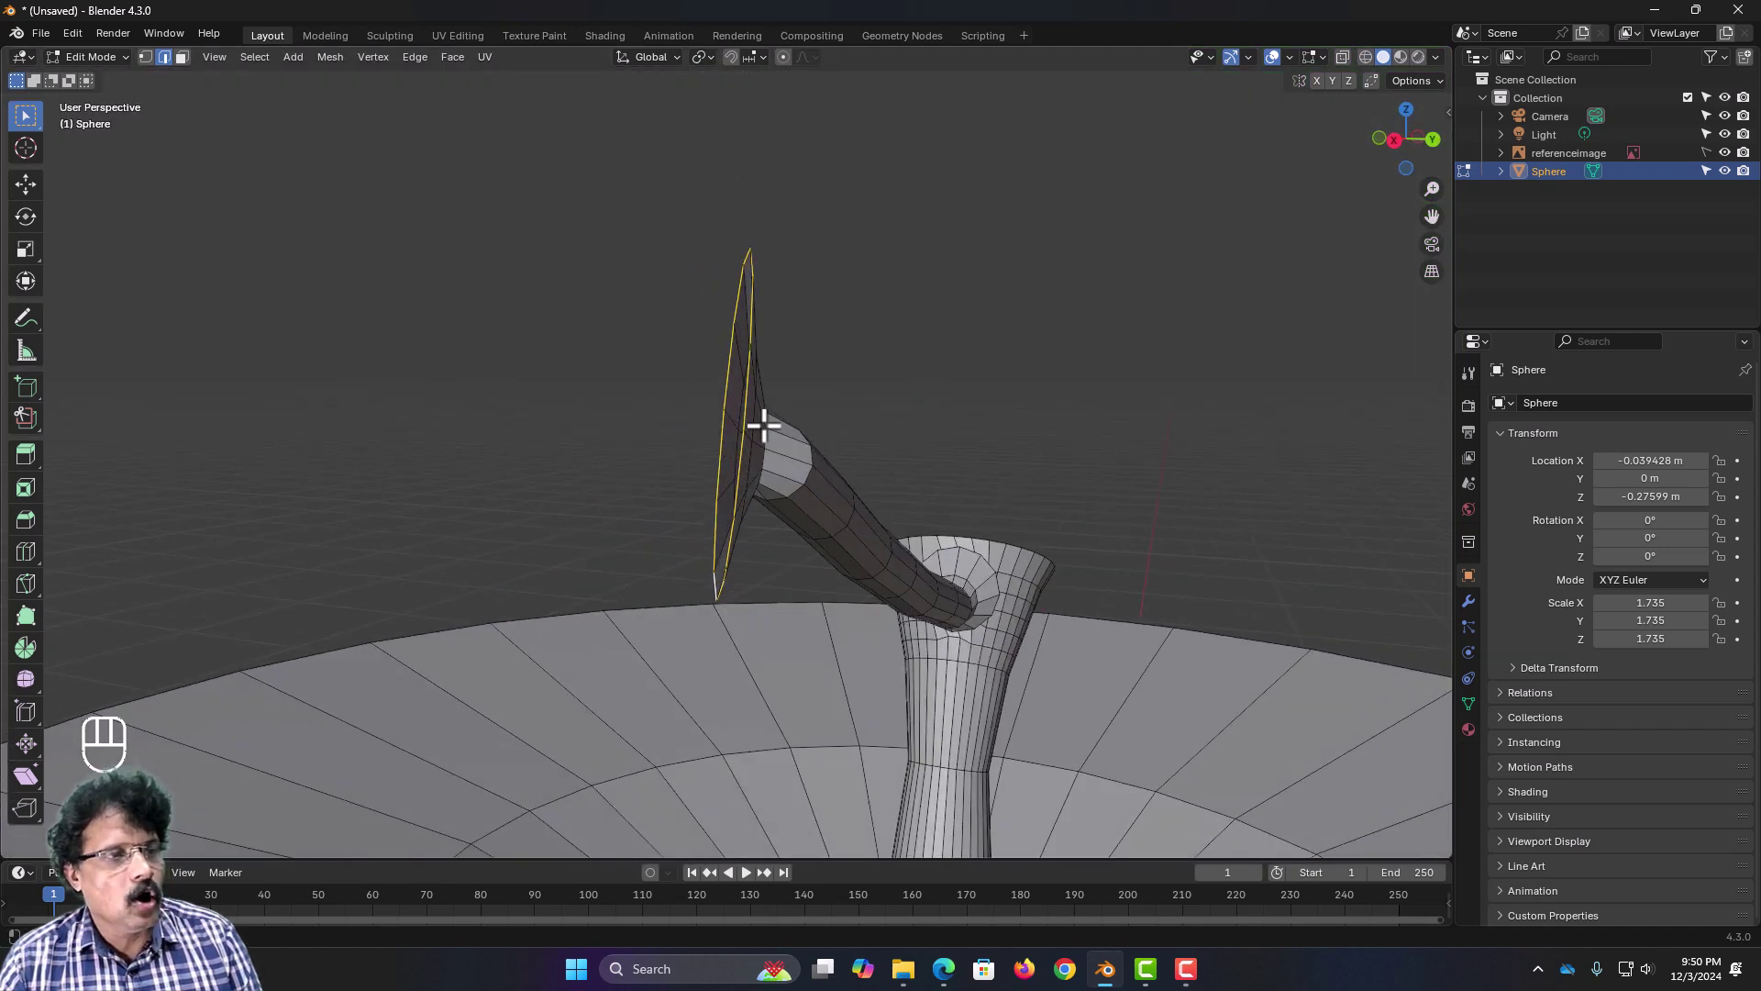
pyautogui.press('KP_1')
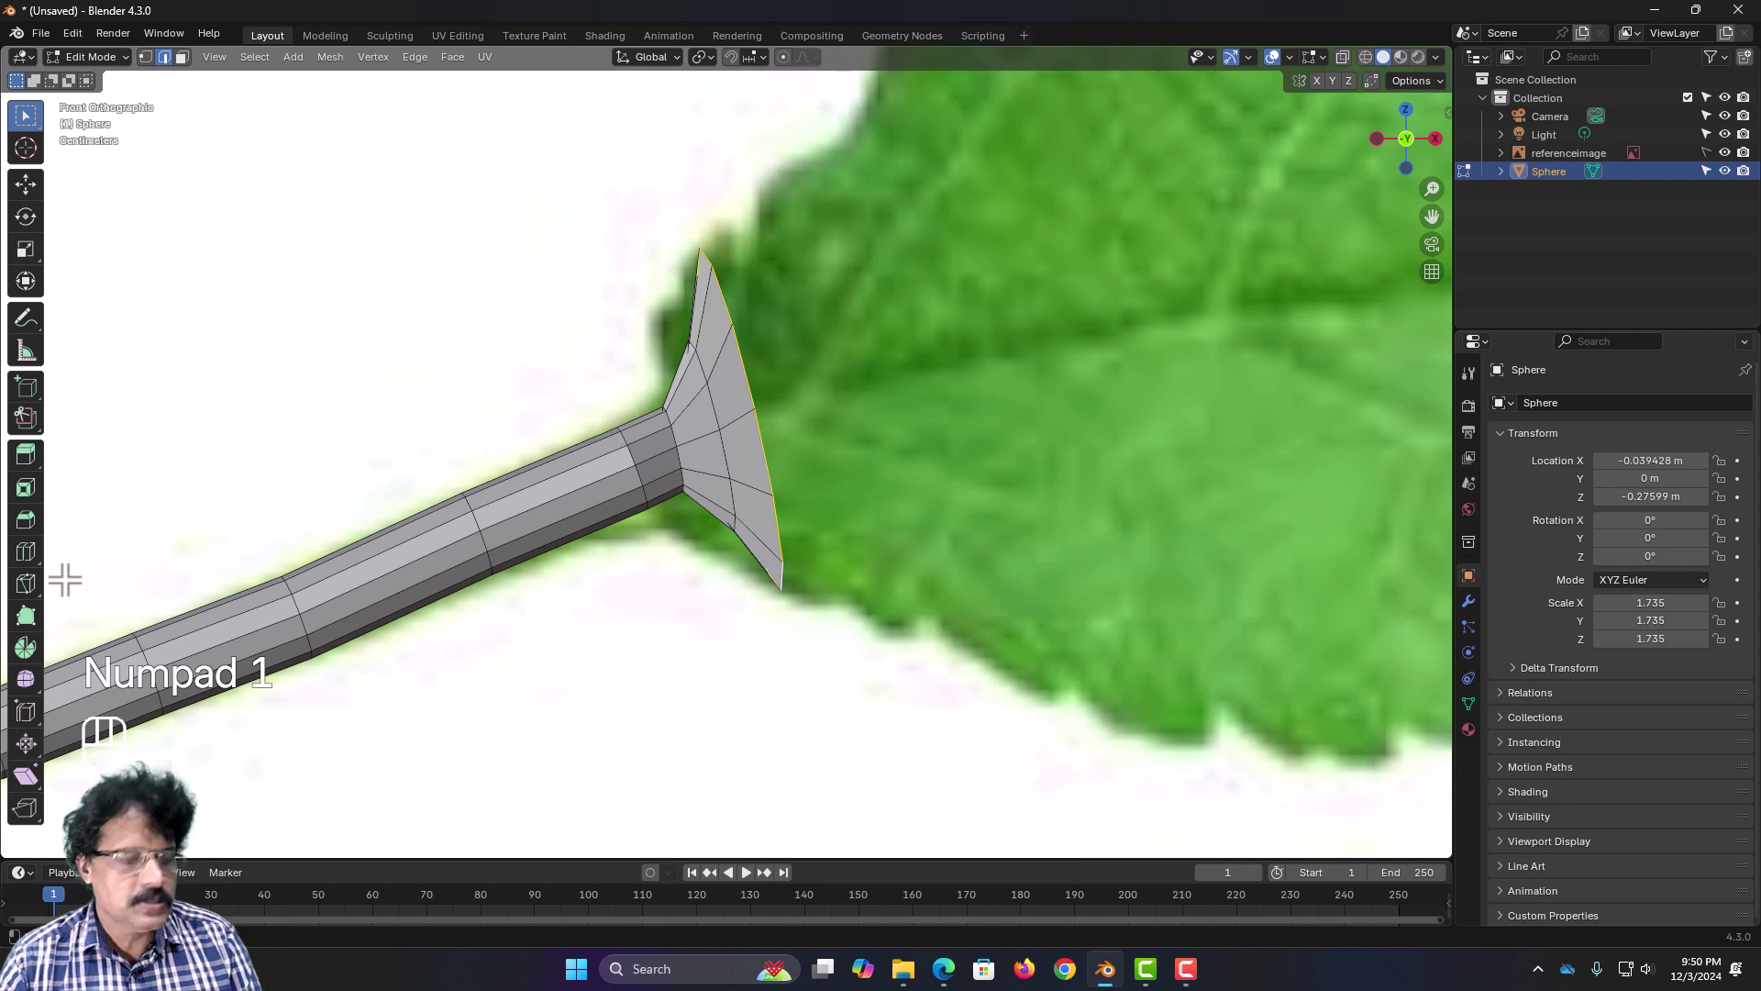
pyautogui.press('s')
pyautogui.press('x')
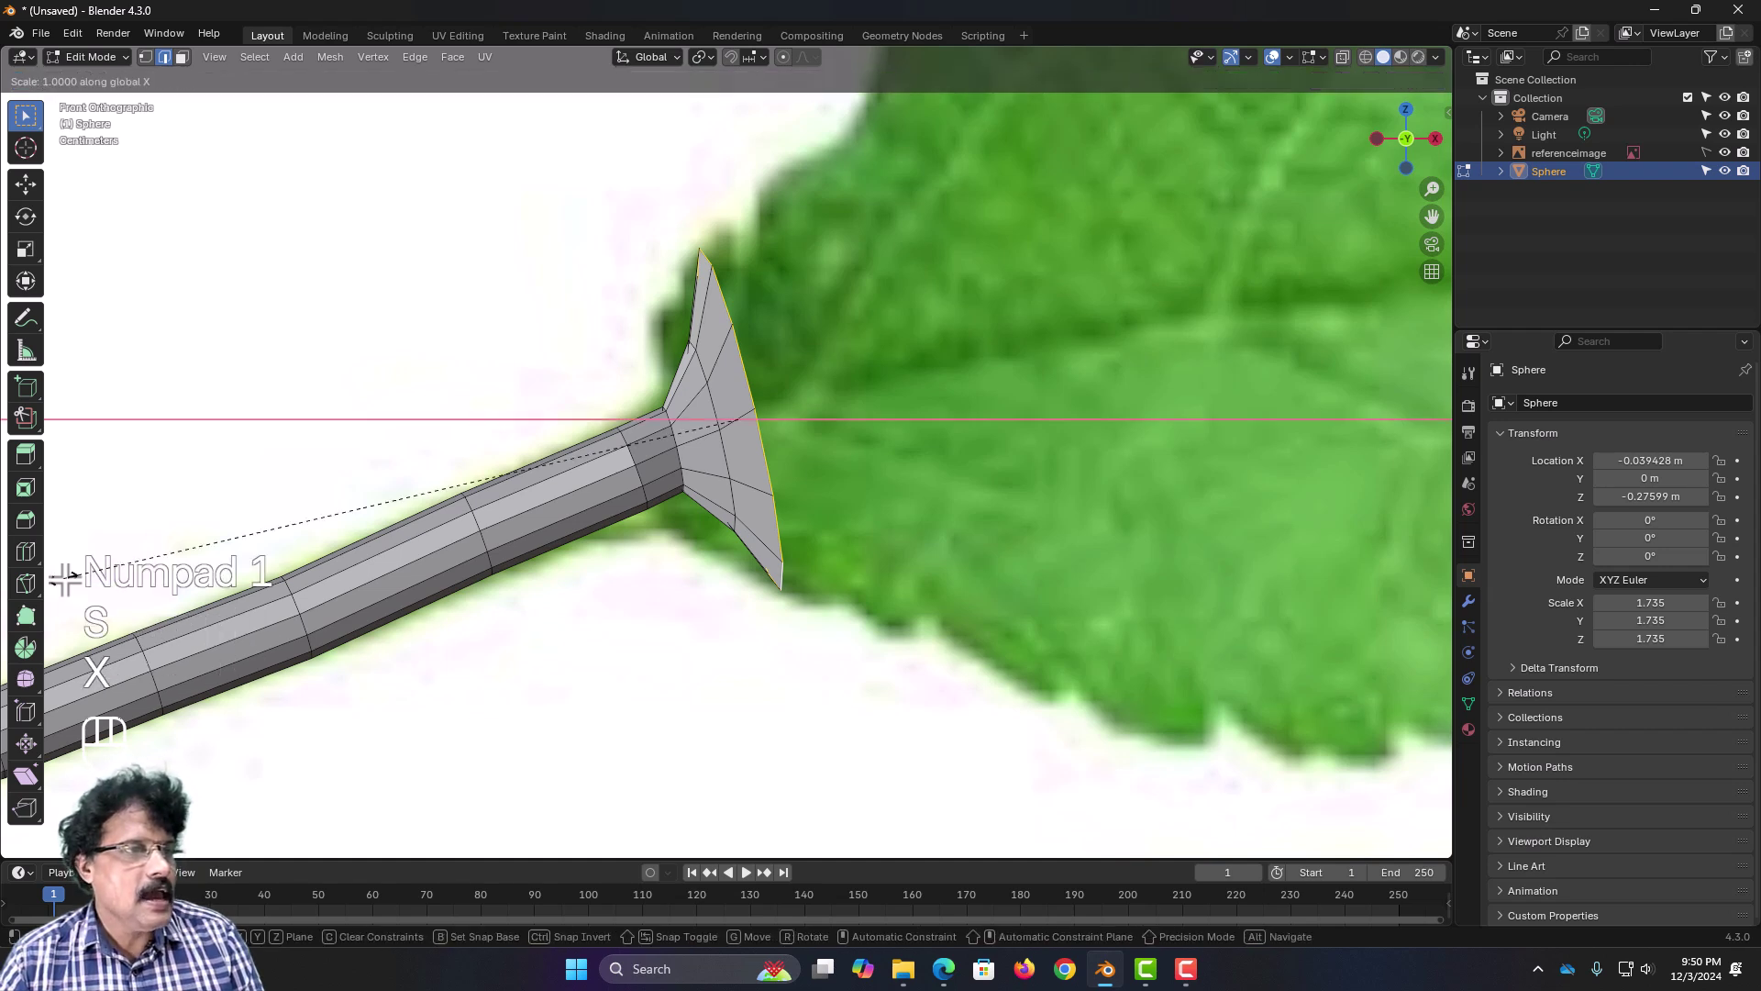
pyautogui.press('0')
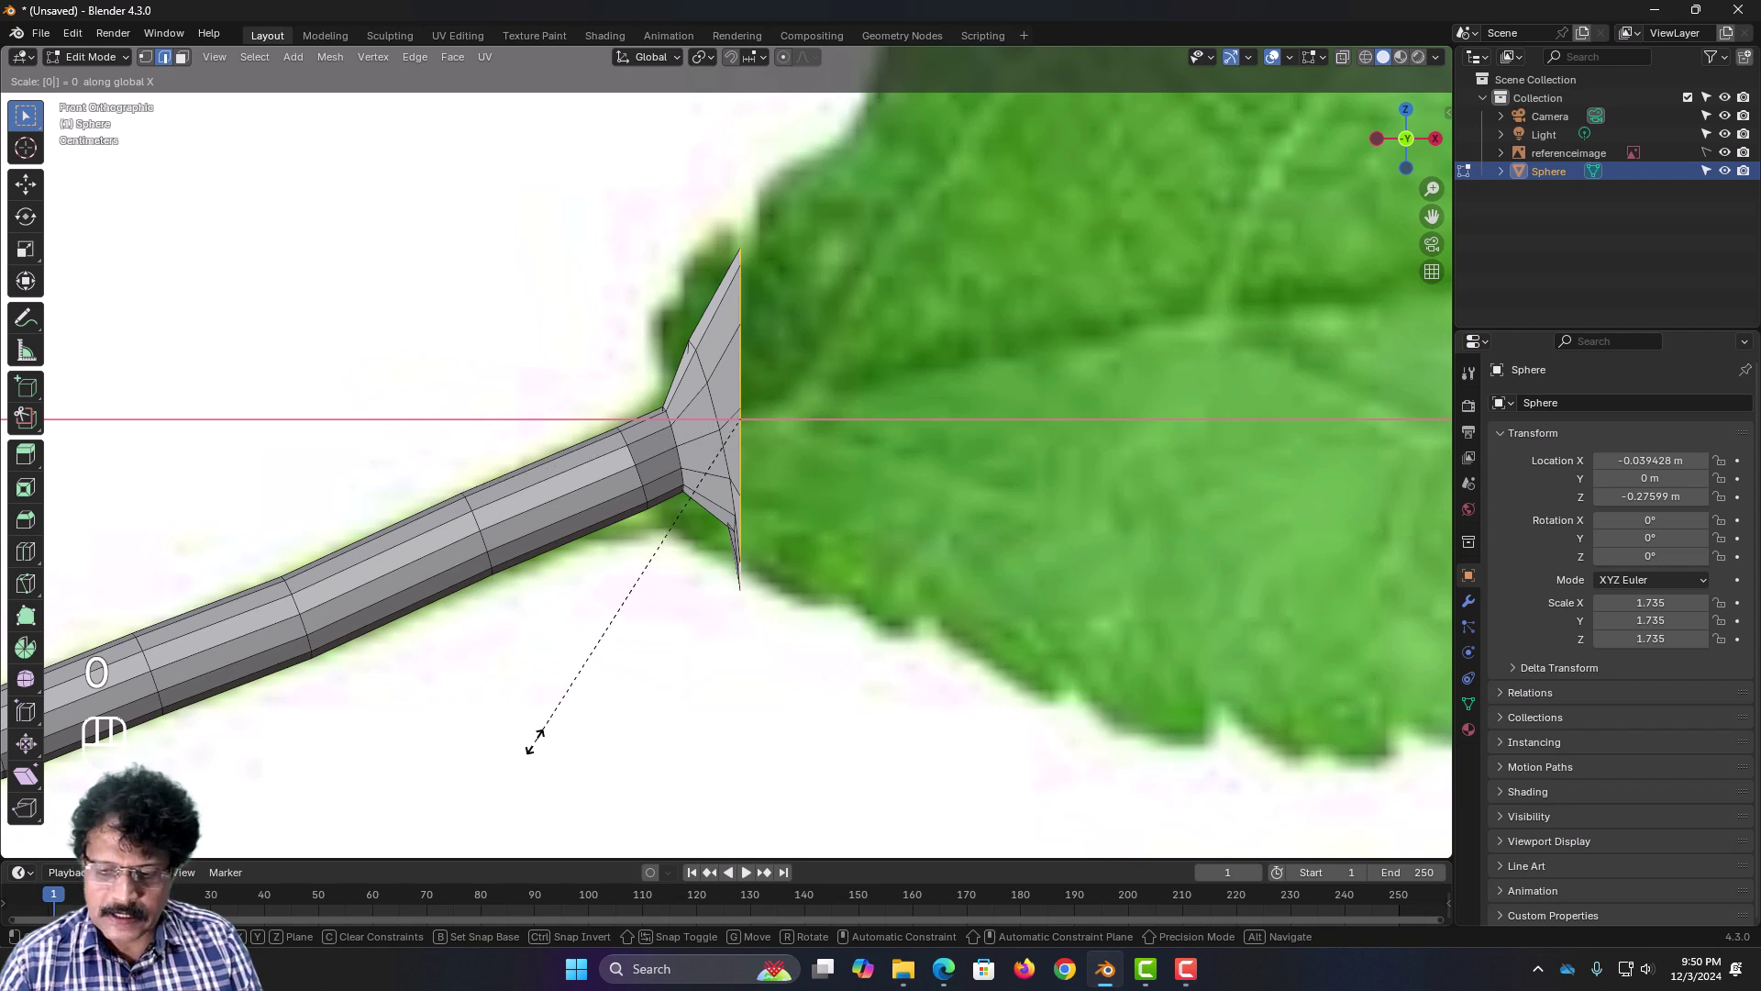
pyautogui.press('Return')
# Step: Rotate the flattened ring about -12.2° in front view and check its alignment in a perspective view
pyautogui.press('r')
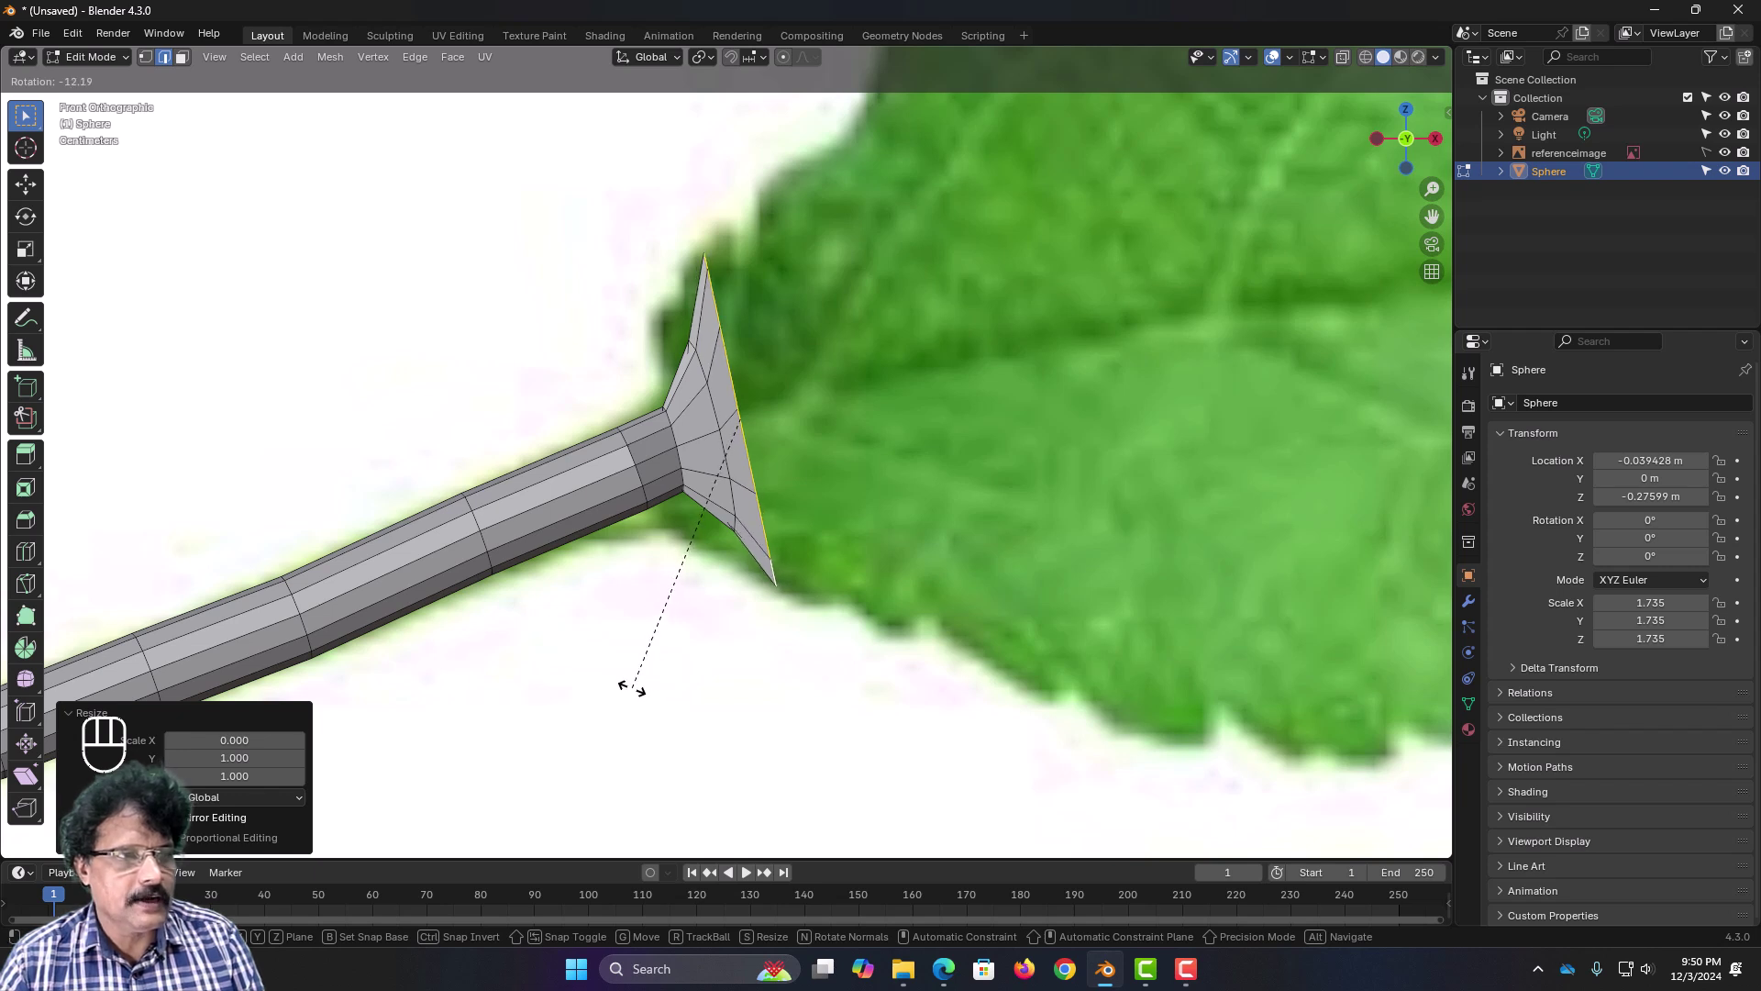
pyautogui.click(632, 688)
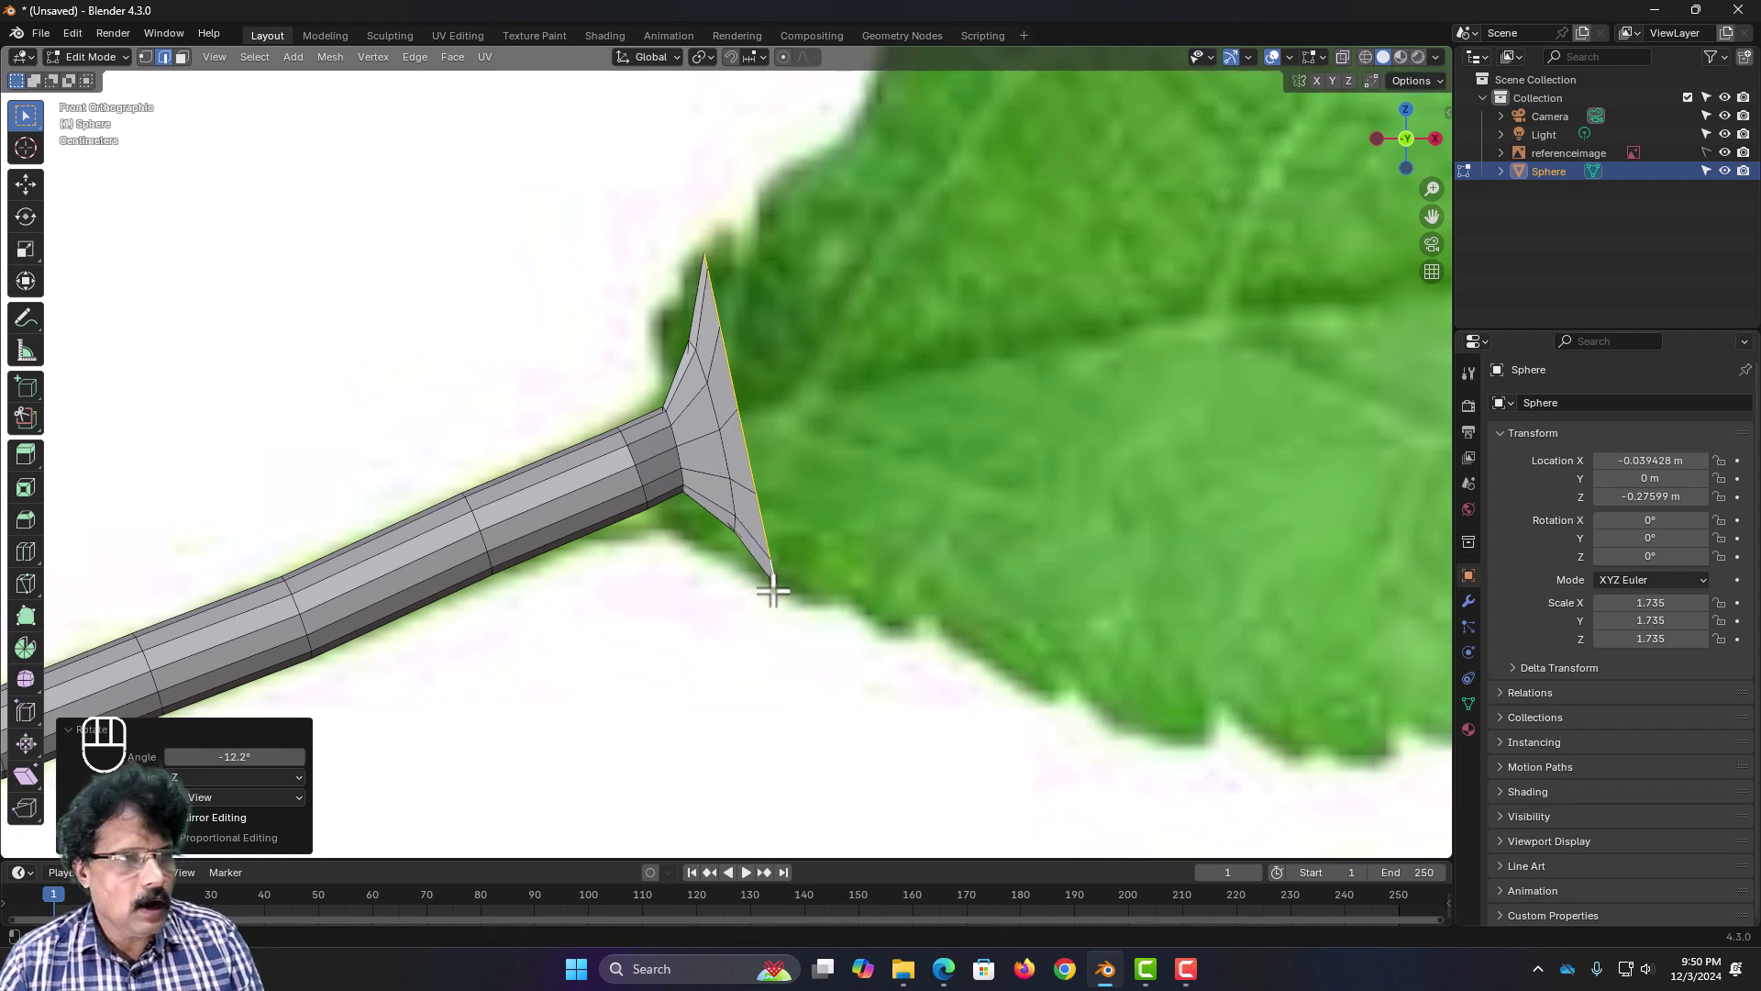
pyautogui.press('KP_5')
pyautogui.moveTo(856, 450); pyautogui.dragTo(699, 476, button='middle')
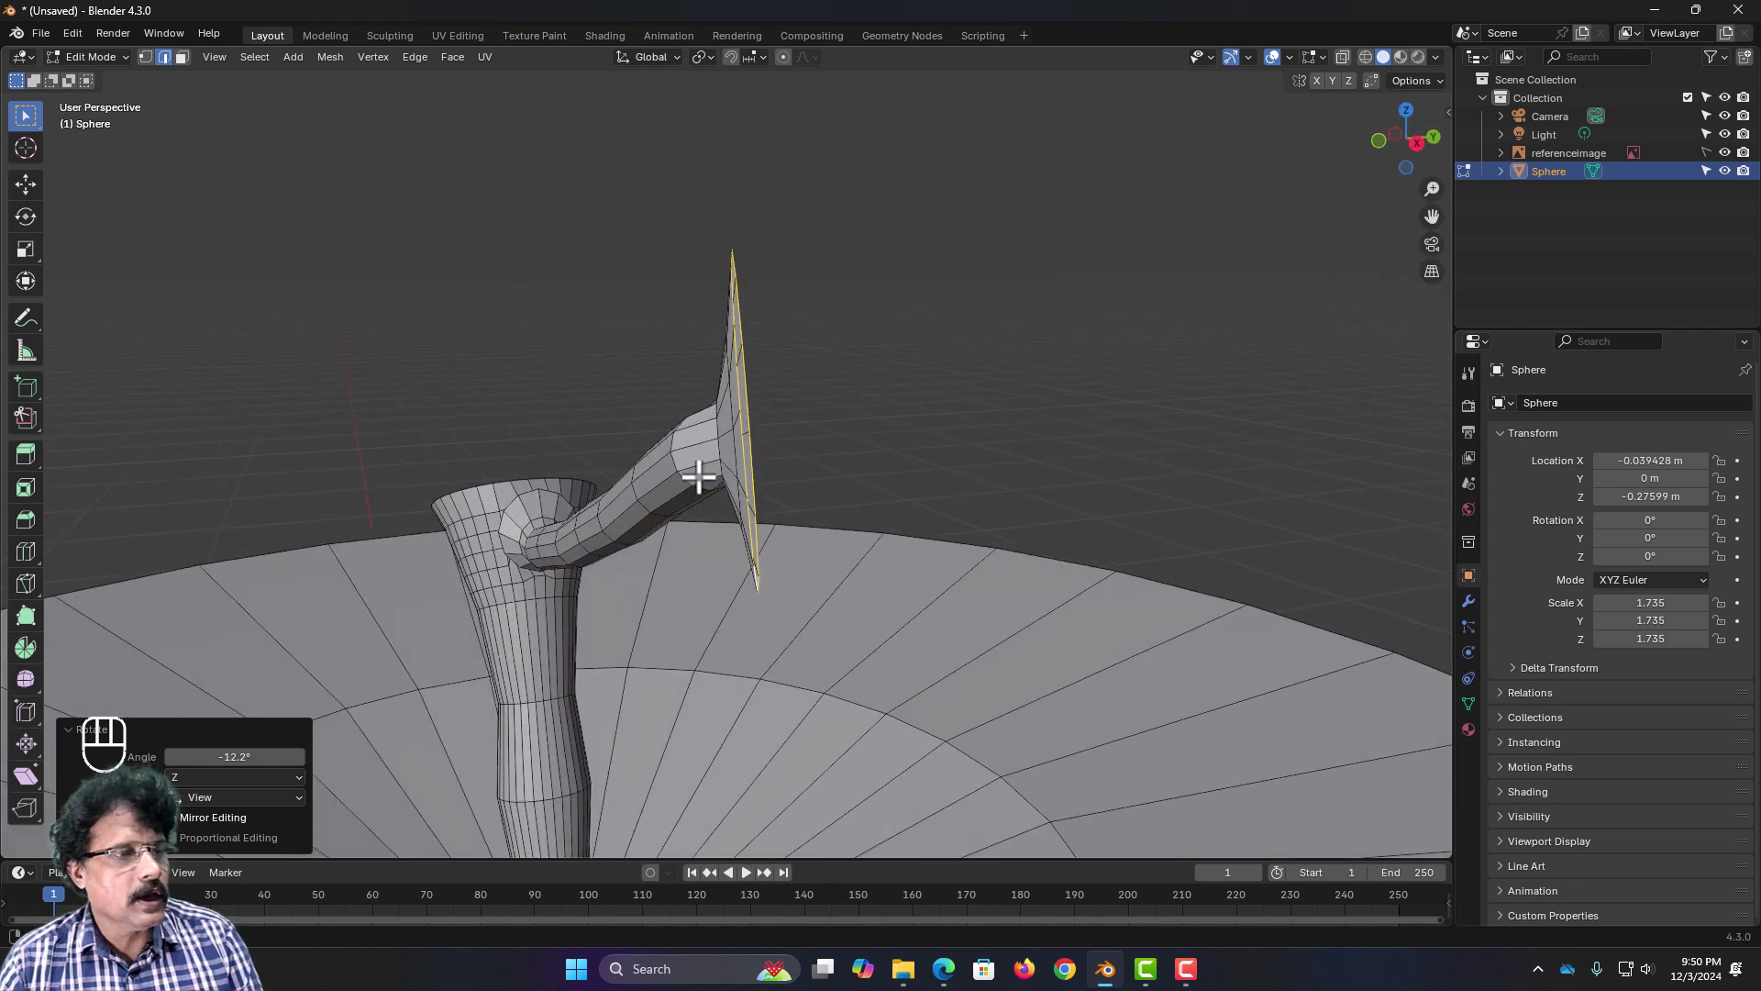
pyautogui.press('KP_1')
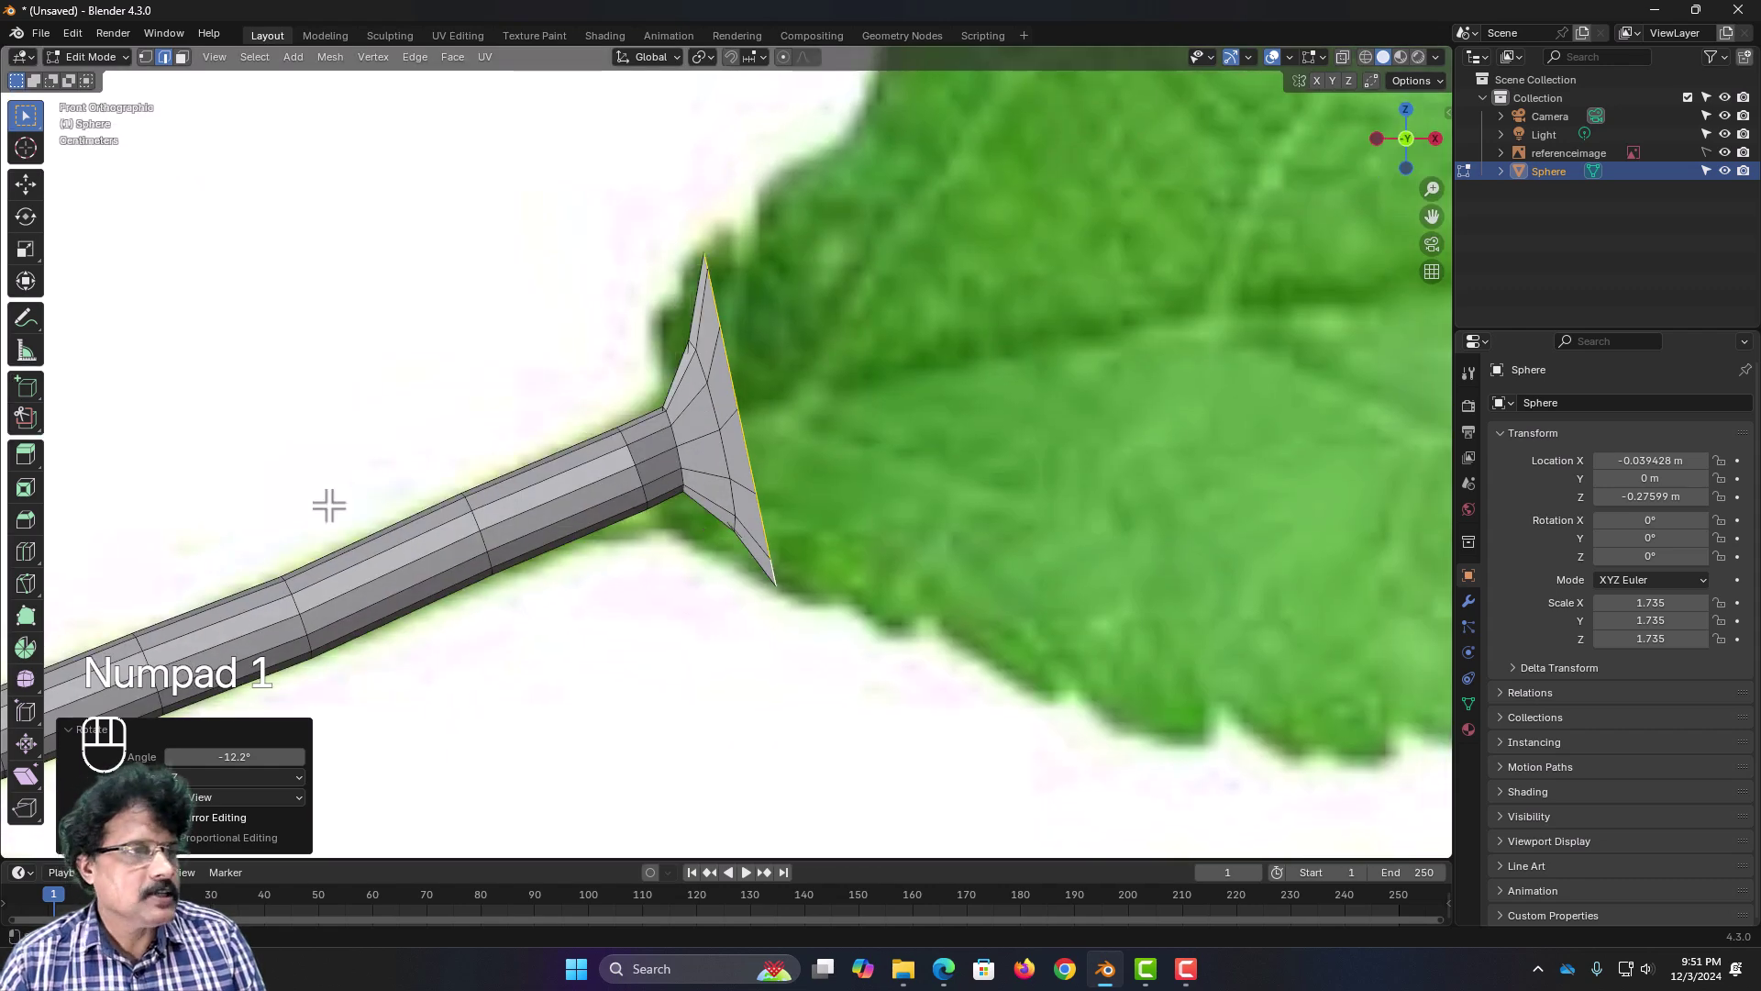
# Step: Extrude the ring about 0.0277 m in X and 0.0085 m in Z, and rotate its end about 2.16°
pyautogui.press('e')
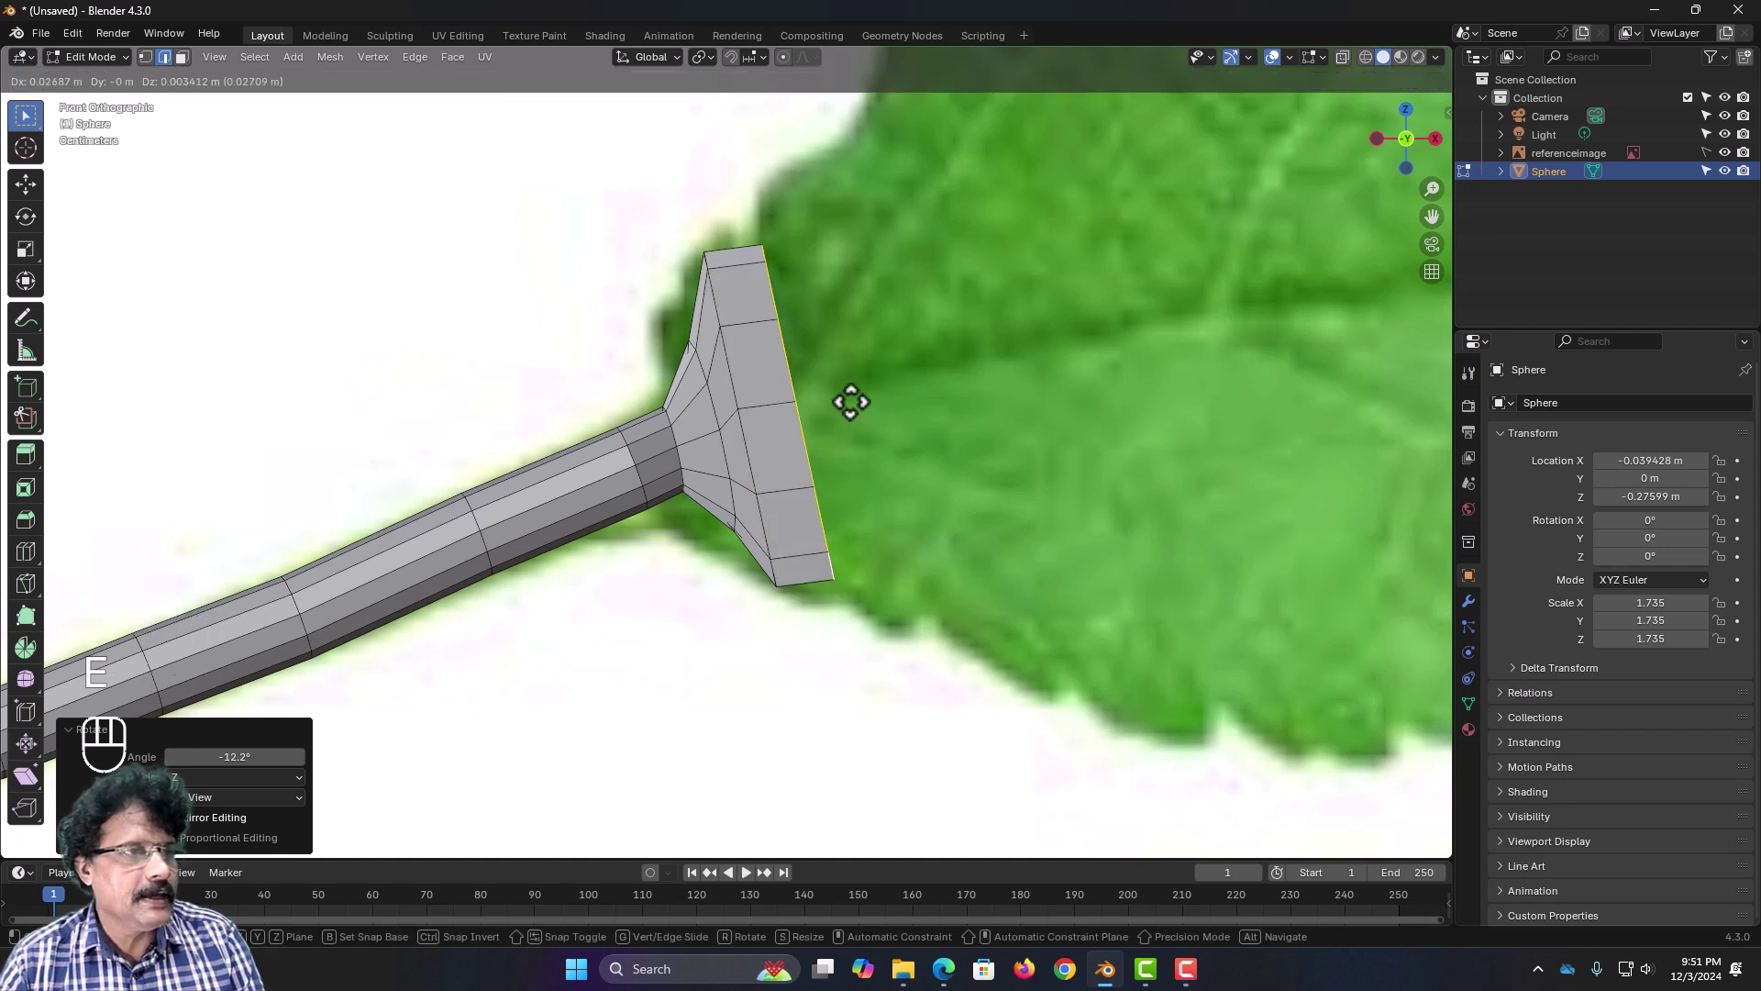
pyautogui.click(853, 399)
pyautogui.press('r')
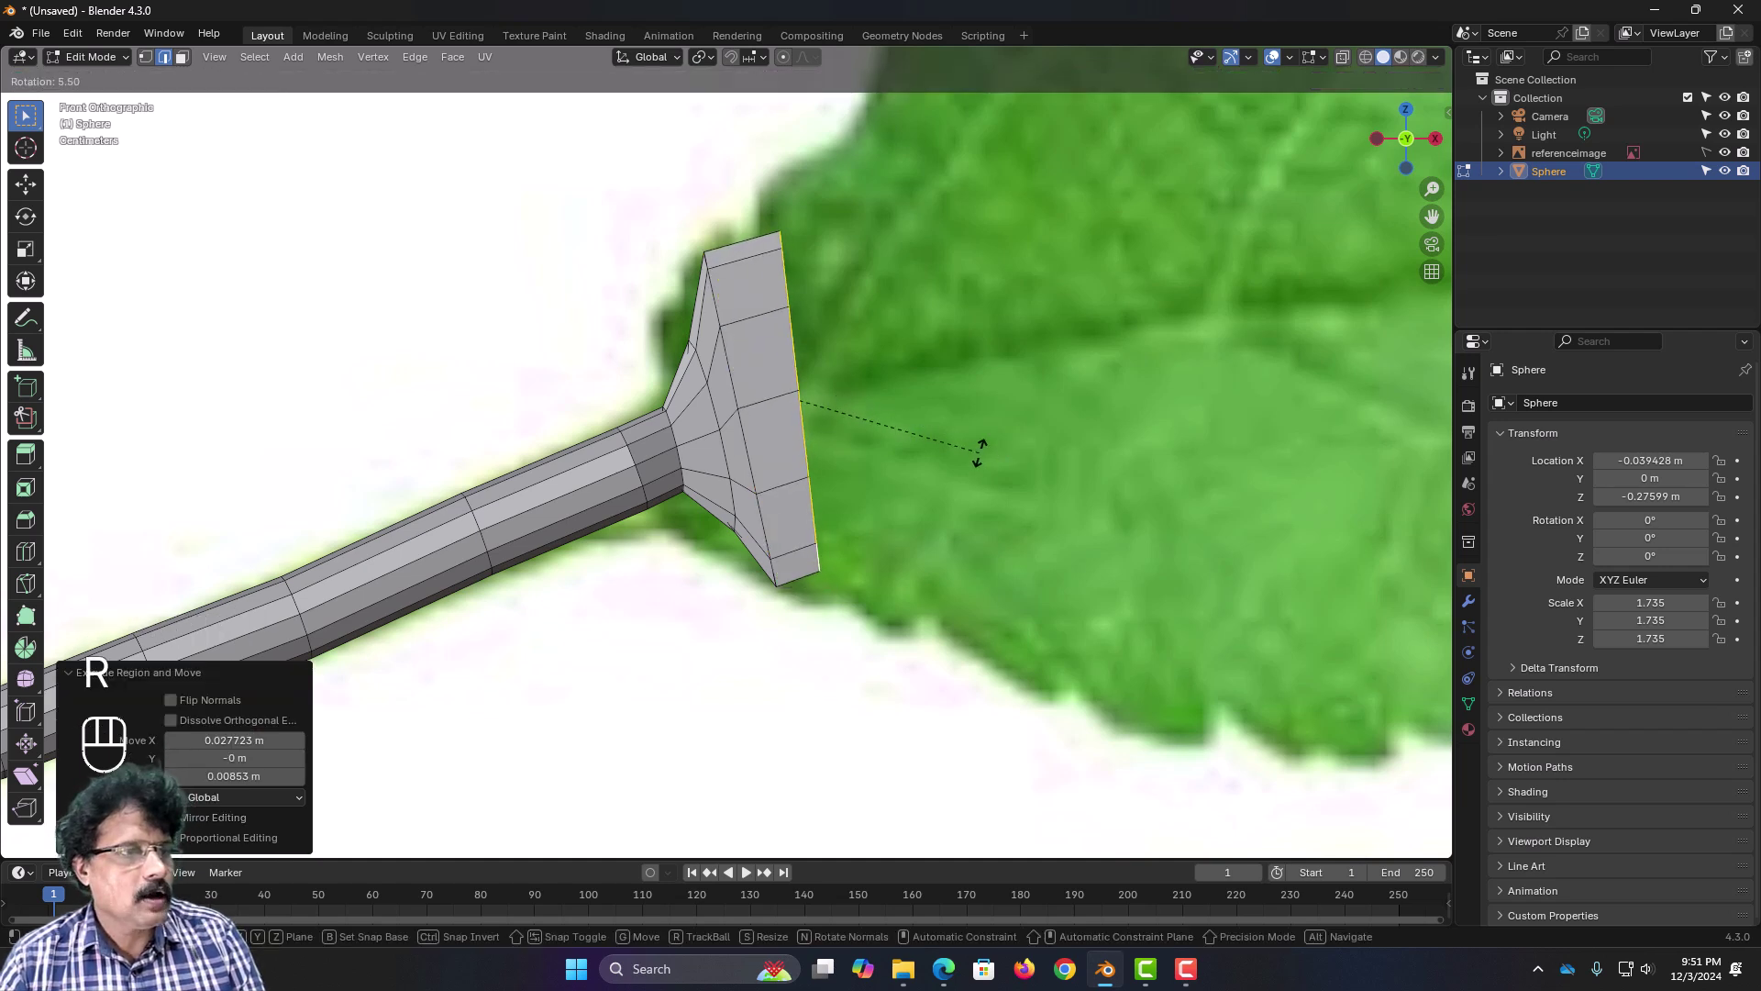
pyautogui.click(985, 442)
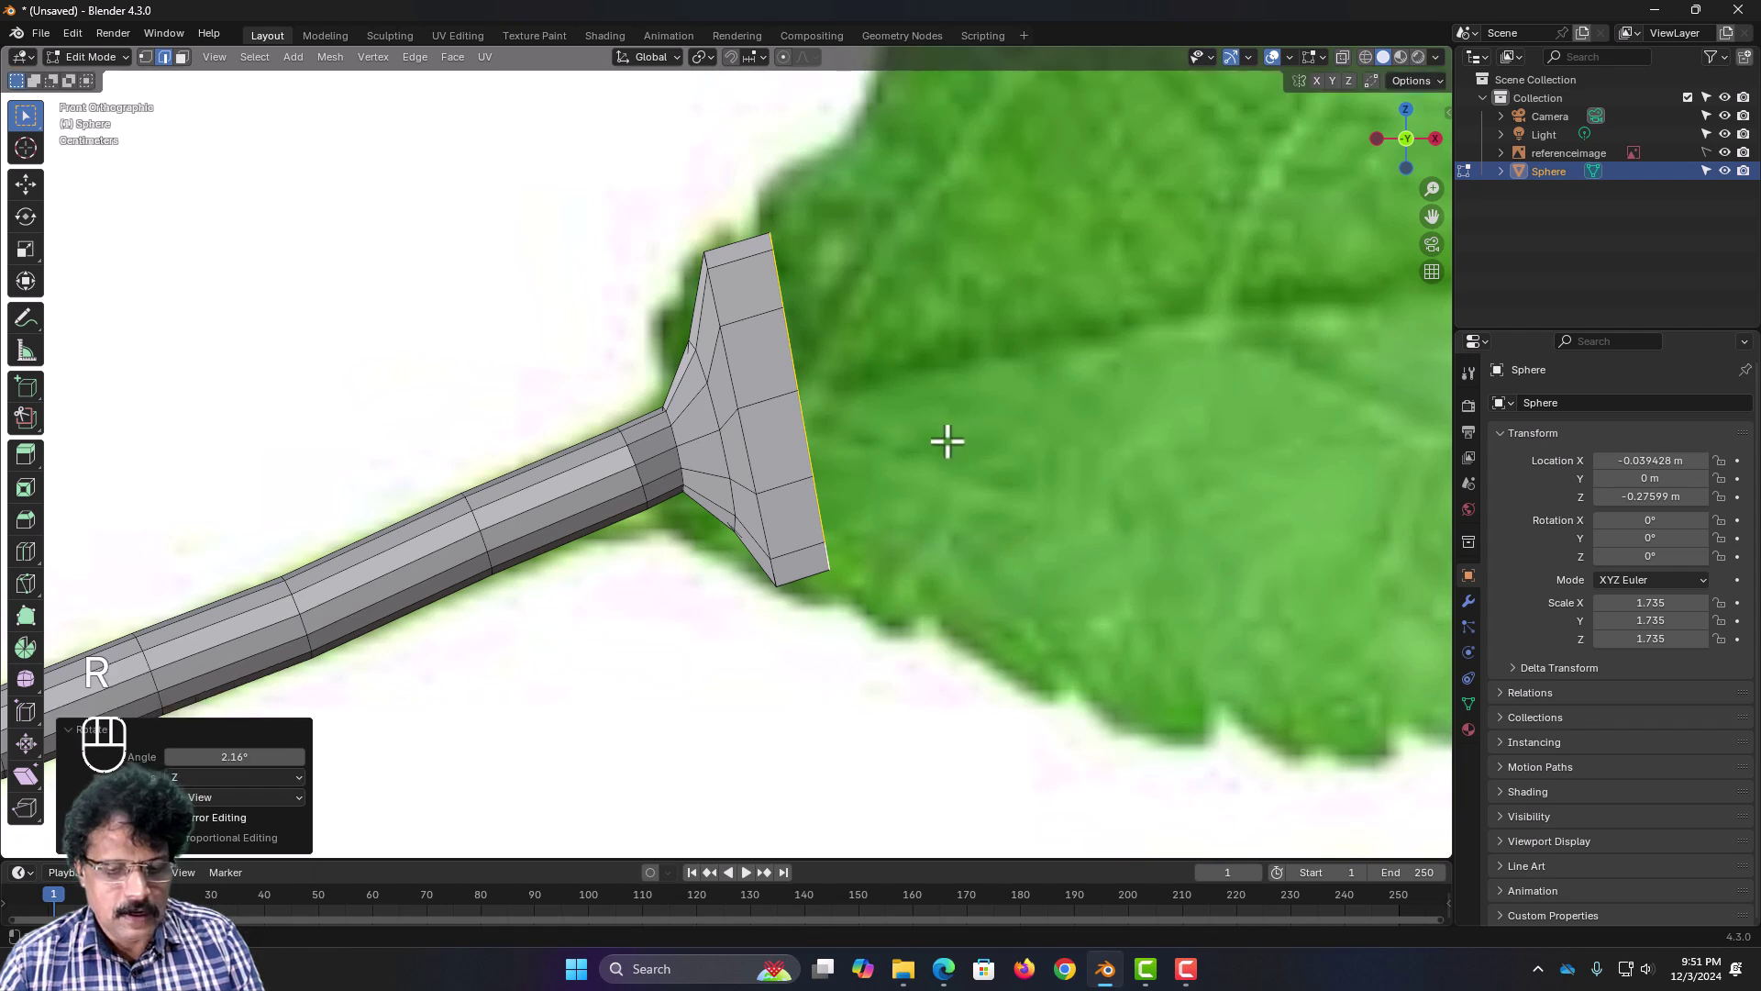
# Step: Scale the rotated end ring to about 1.204 with Y locked to match the leaf's width
pyautogui.press('s')
pyautogui.hotkey('shift', 'y')
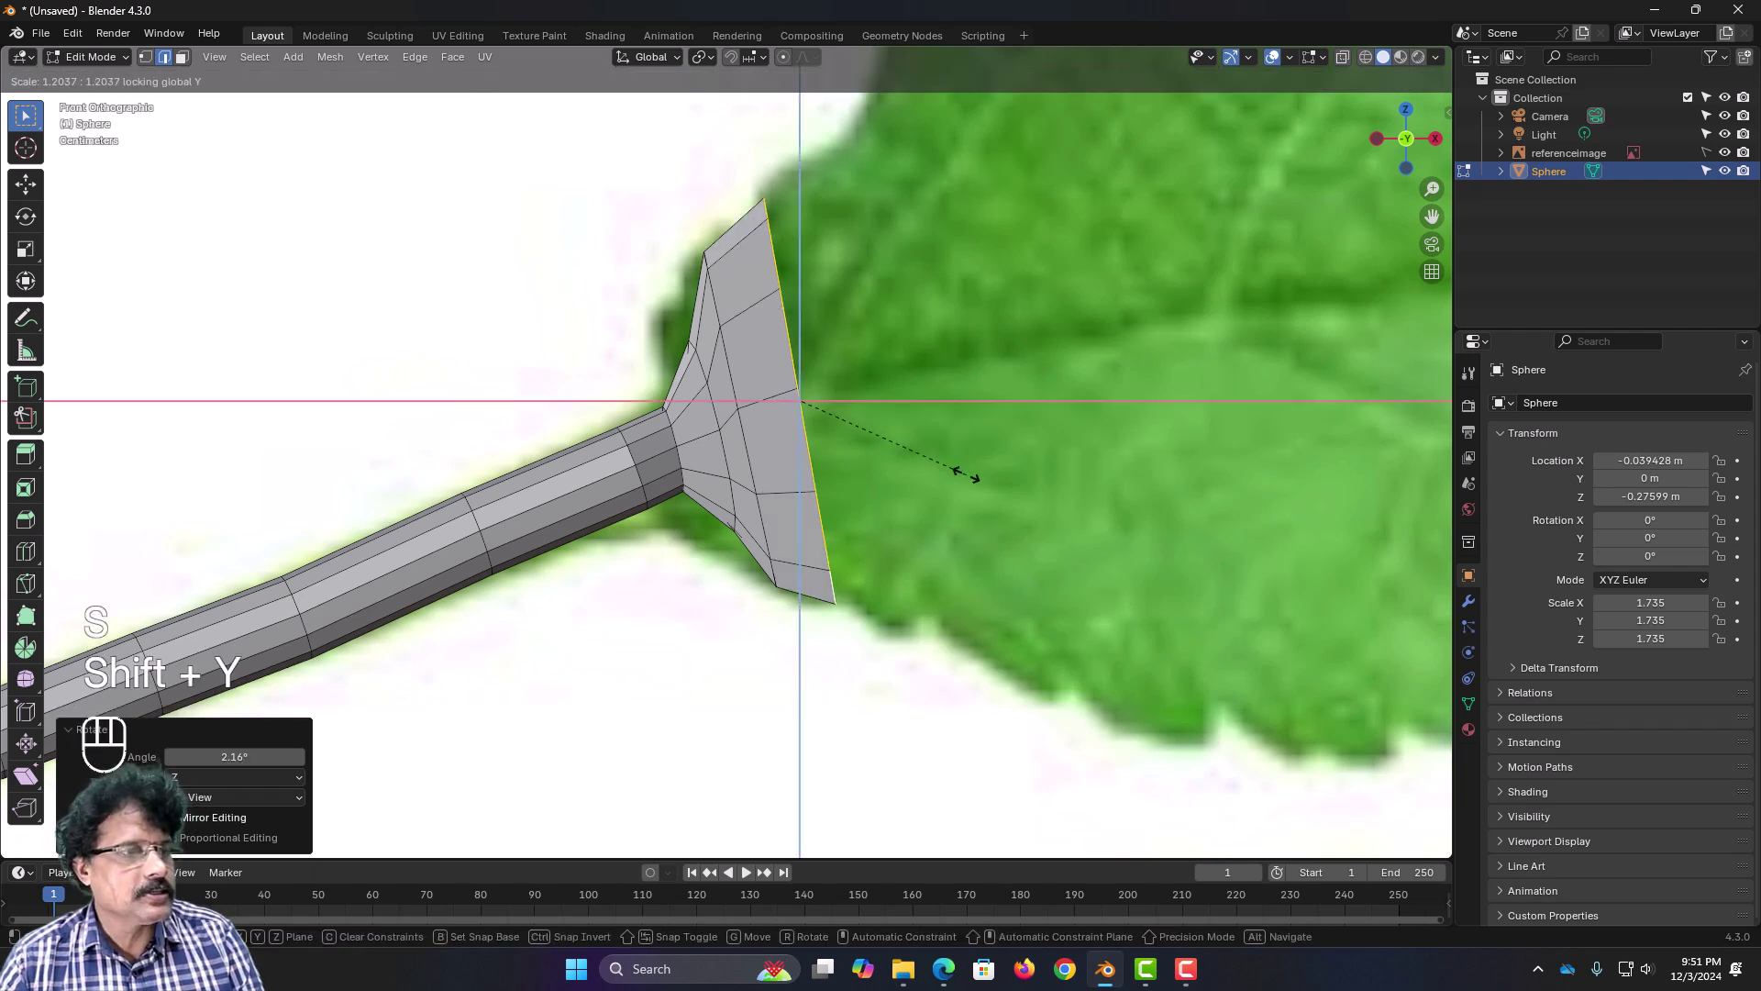
pyautogui.click(966, 475)
# Step: Extrude the next leaf section about 0.0345 m in X and 0.009 m in Z, and scale its end to about 1.229 with Y locked
pyautogui.press('e')
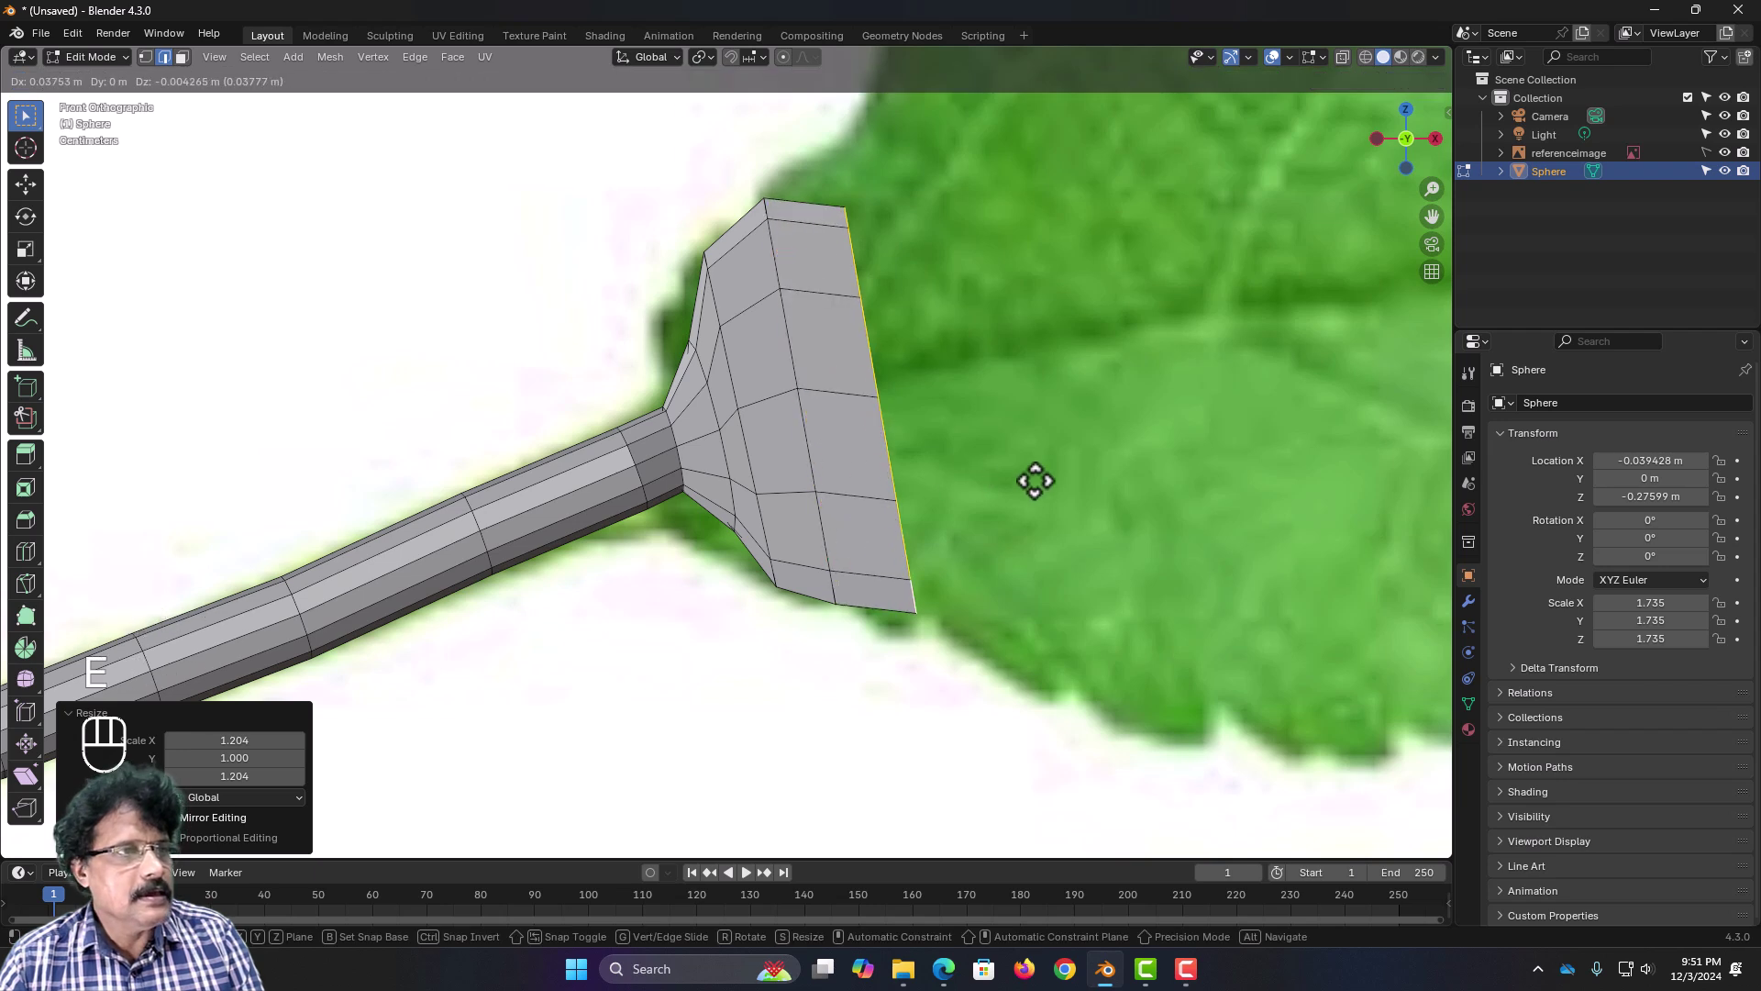
pyautogui.click(1029, 453)
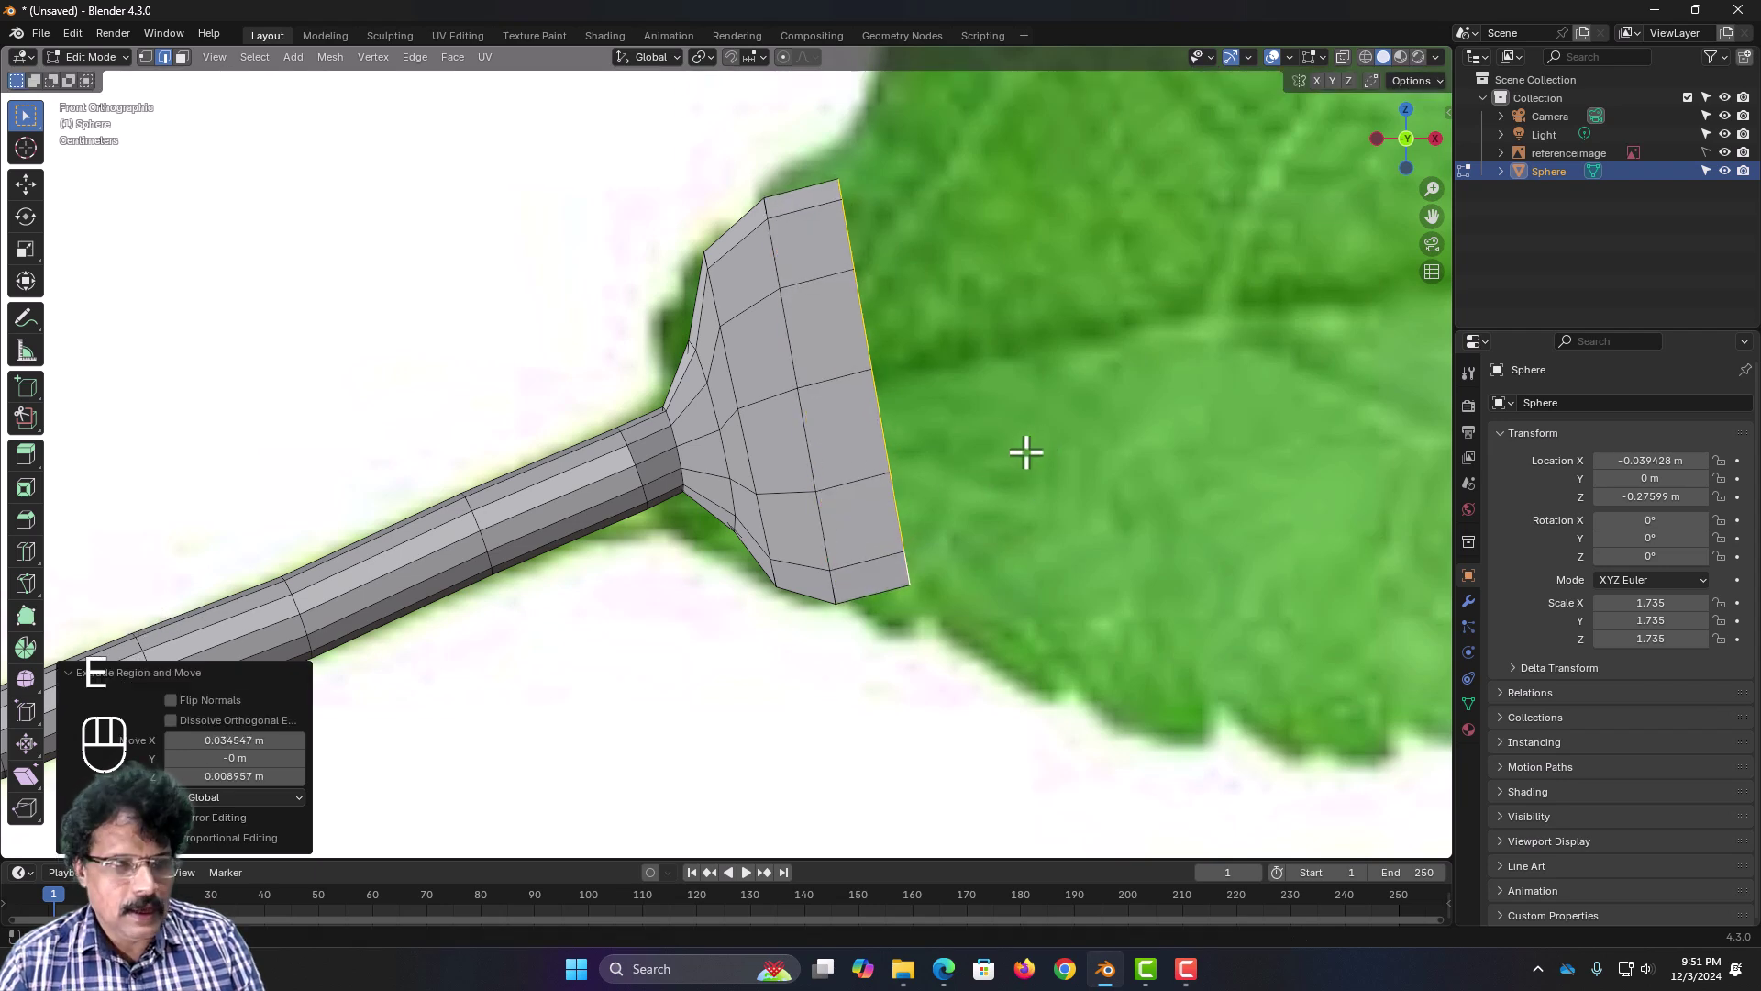
pyautogui.press('s')
pyautogui.hotkey('shift', 'y')
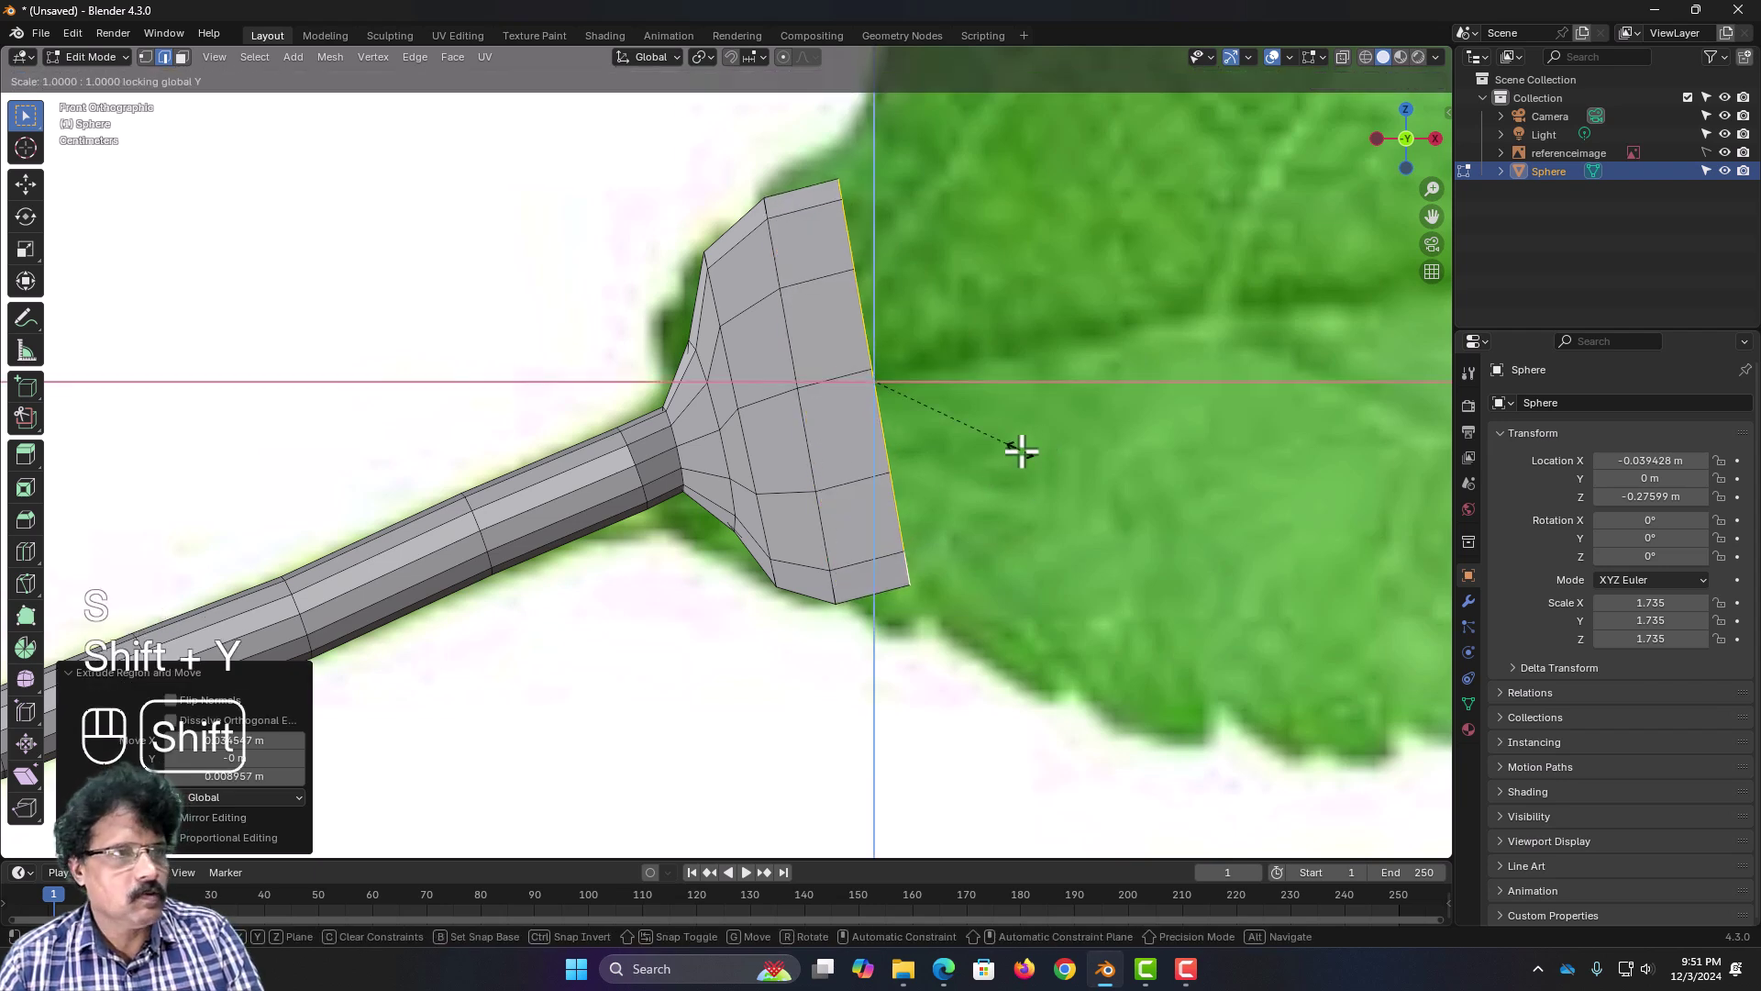
pyautogui.click(1038, 500)
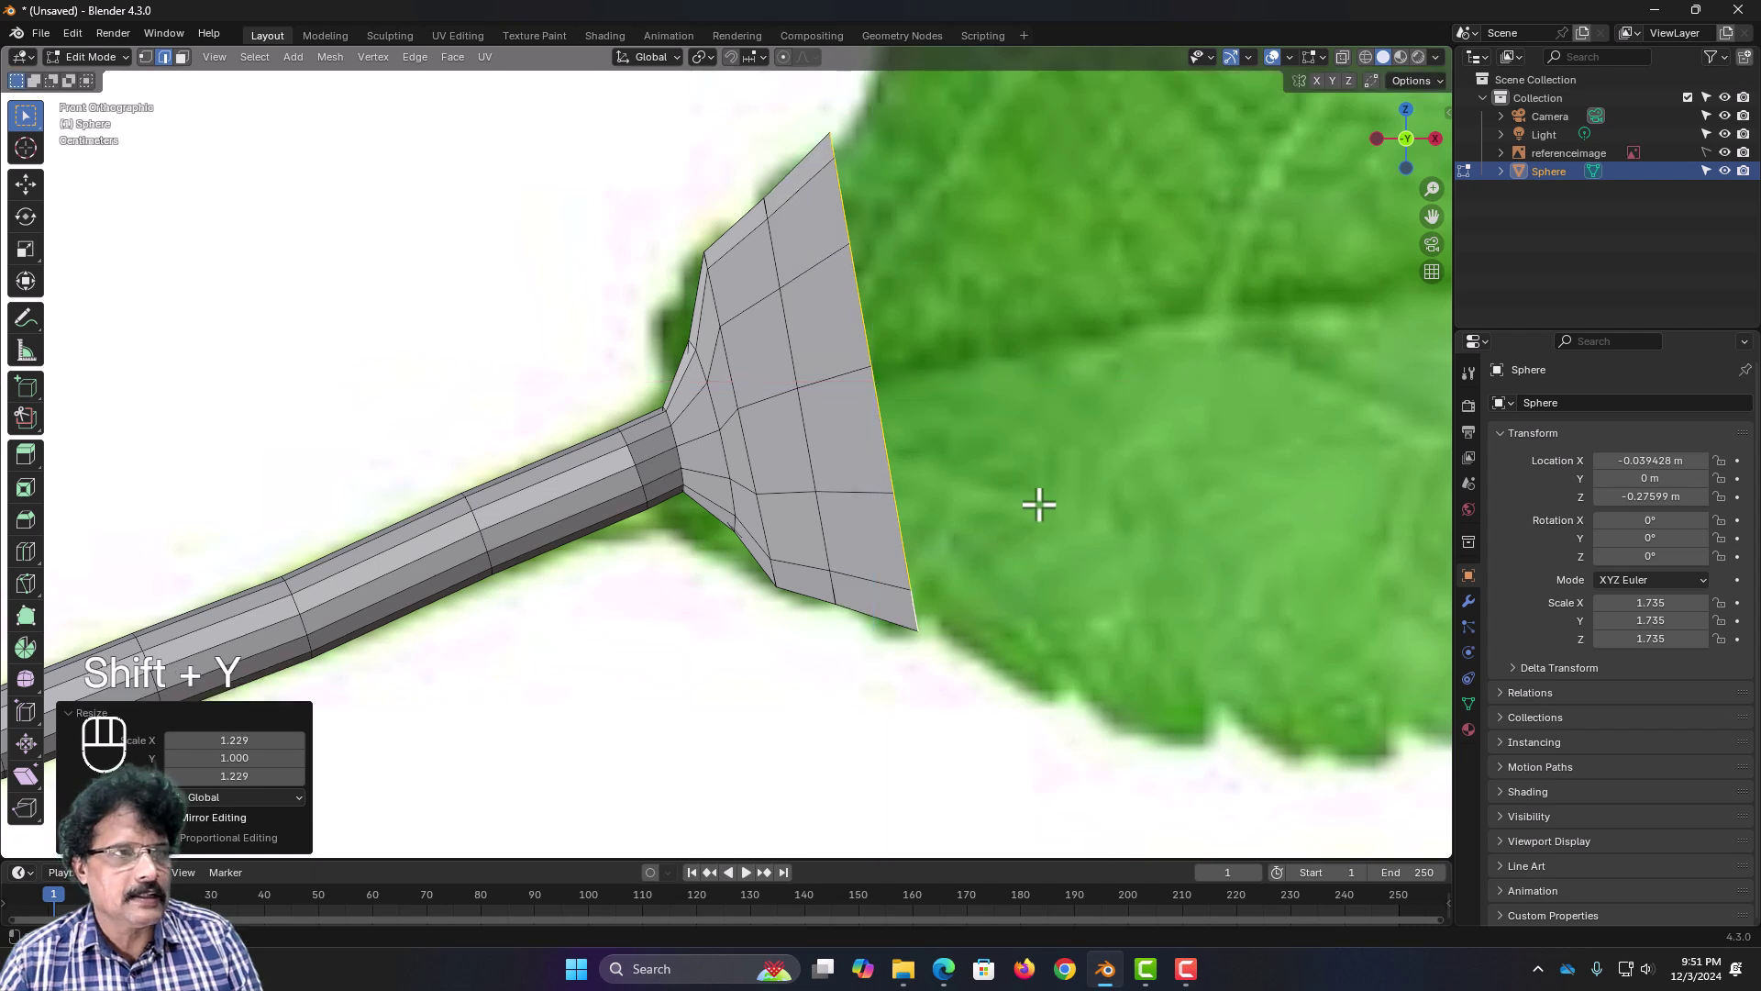
# Step: Extrude a short leaf section about 0.0175 m in X and 0.0026 m in Z, and scale its end to about 1.018 with Y locked
pyautogui.keyDown('shift'); pyautogui.moveTo(987, 562); pyautogui.dragTo(664, 658, button='middle'); pyautogui.keyUp('shift')
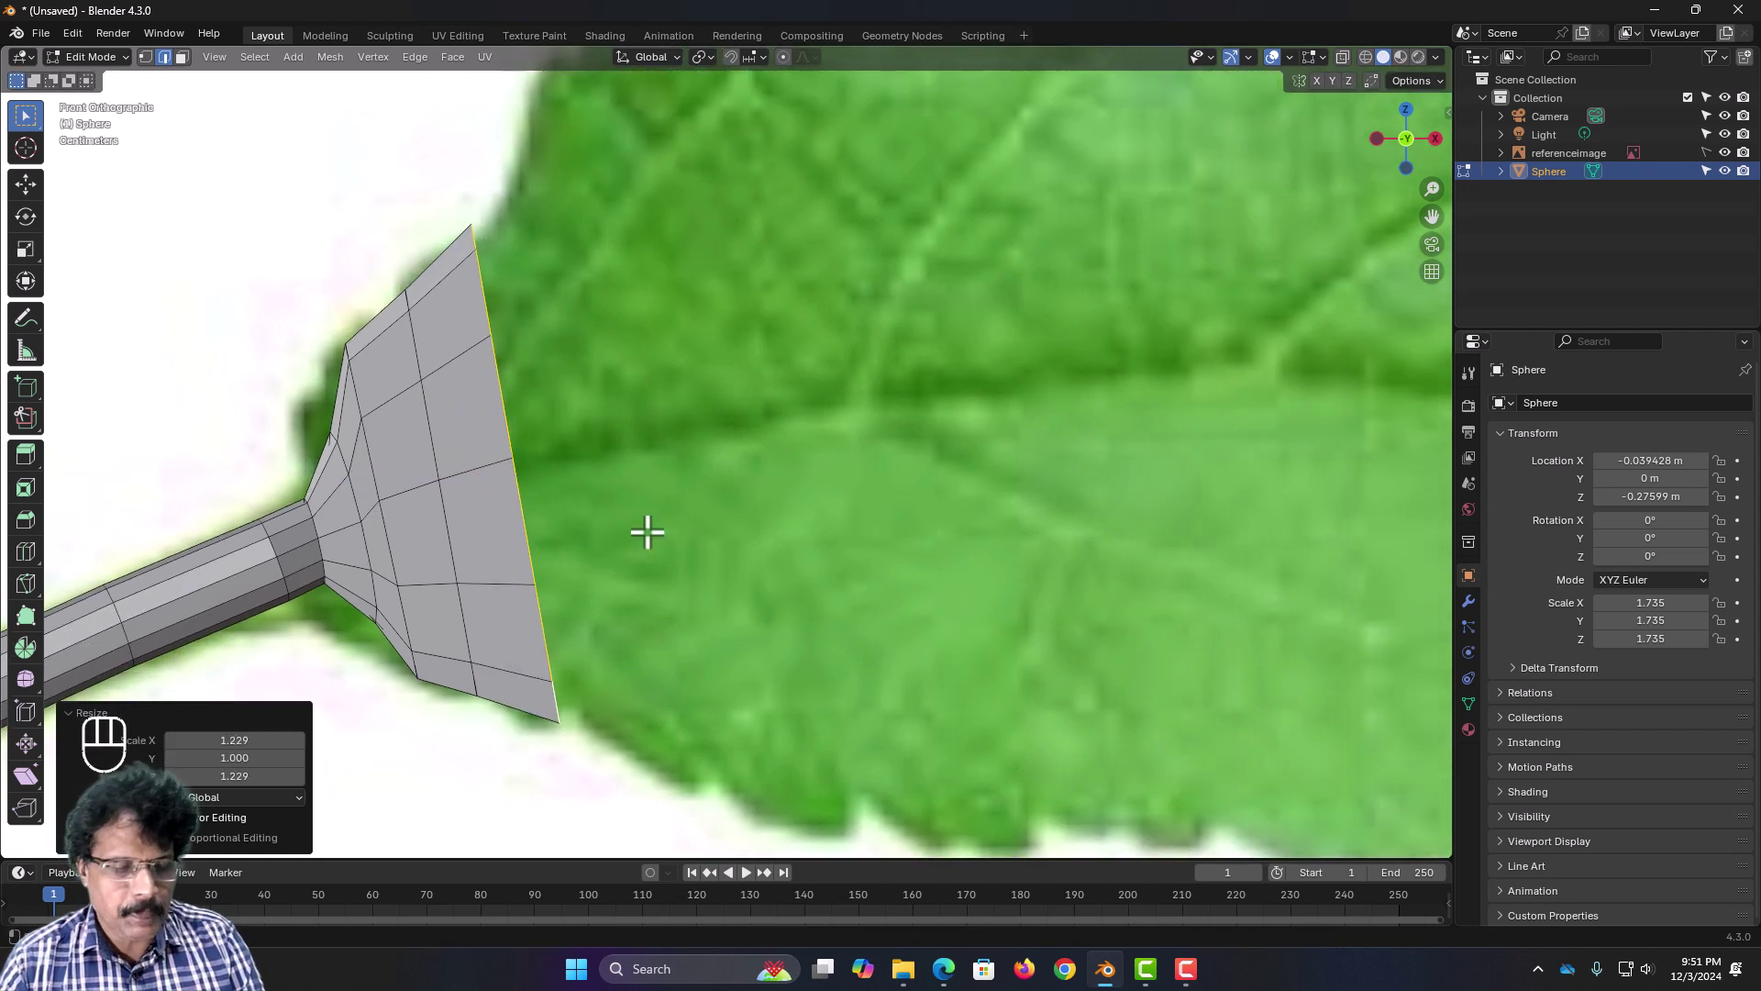
pyautogui.press('e')
pyautogui.click(682, 526)
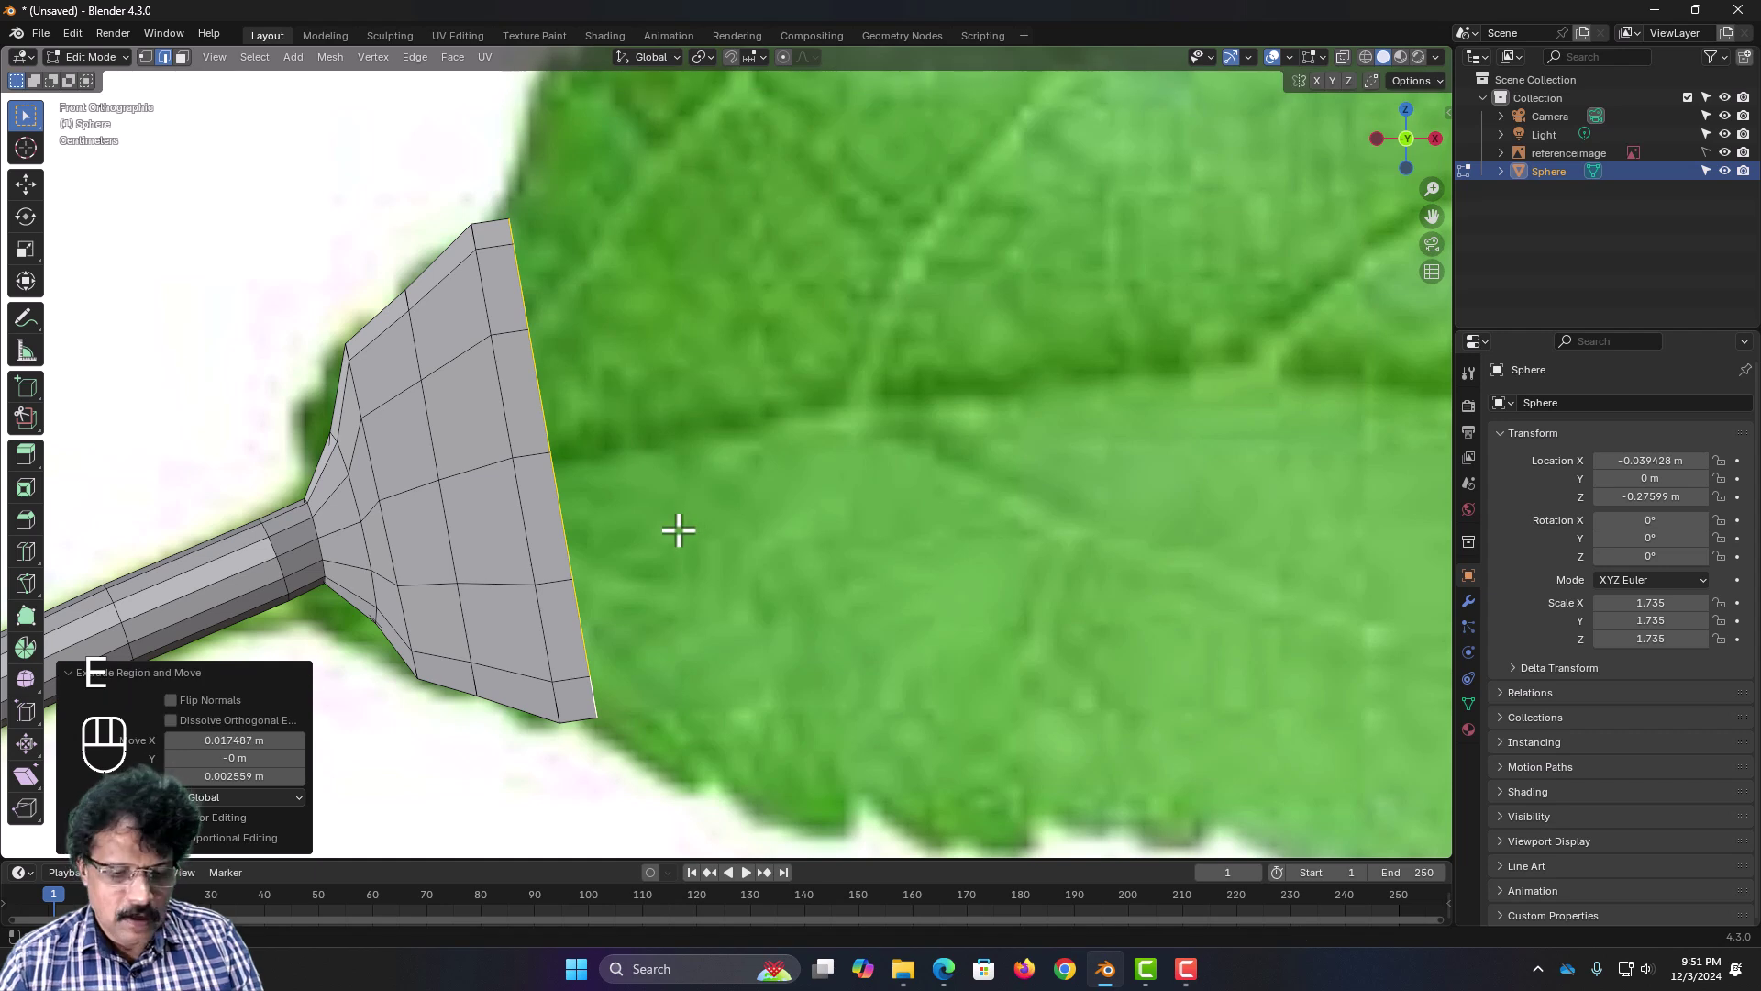
pyautogui.press('s')
pyautogui.hotkey('shift', 'y')
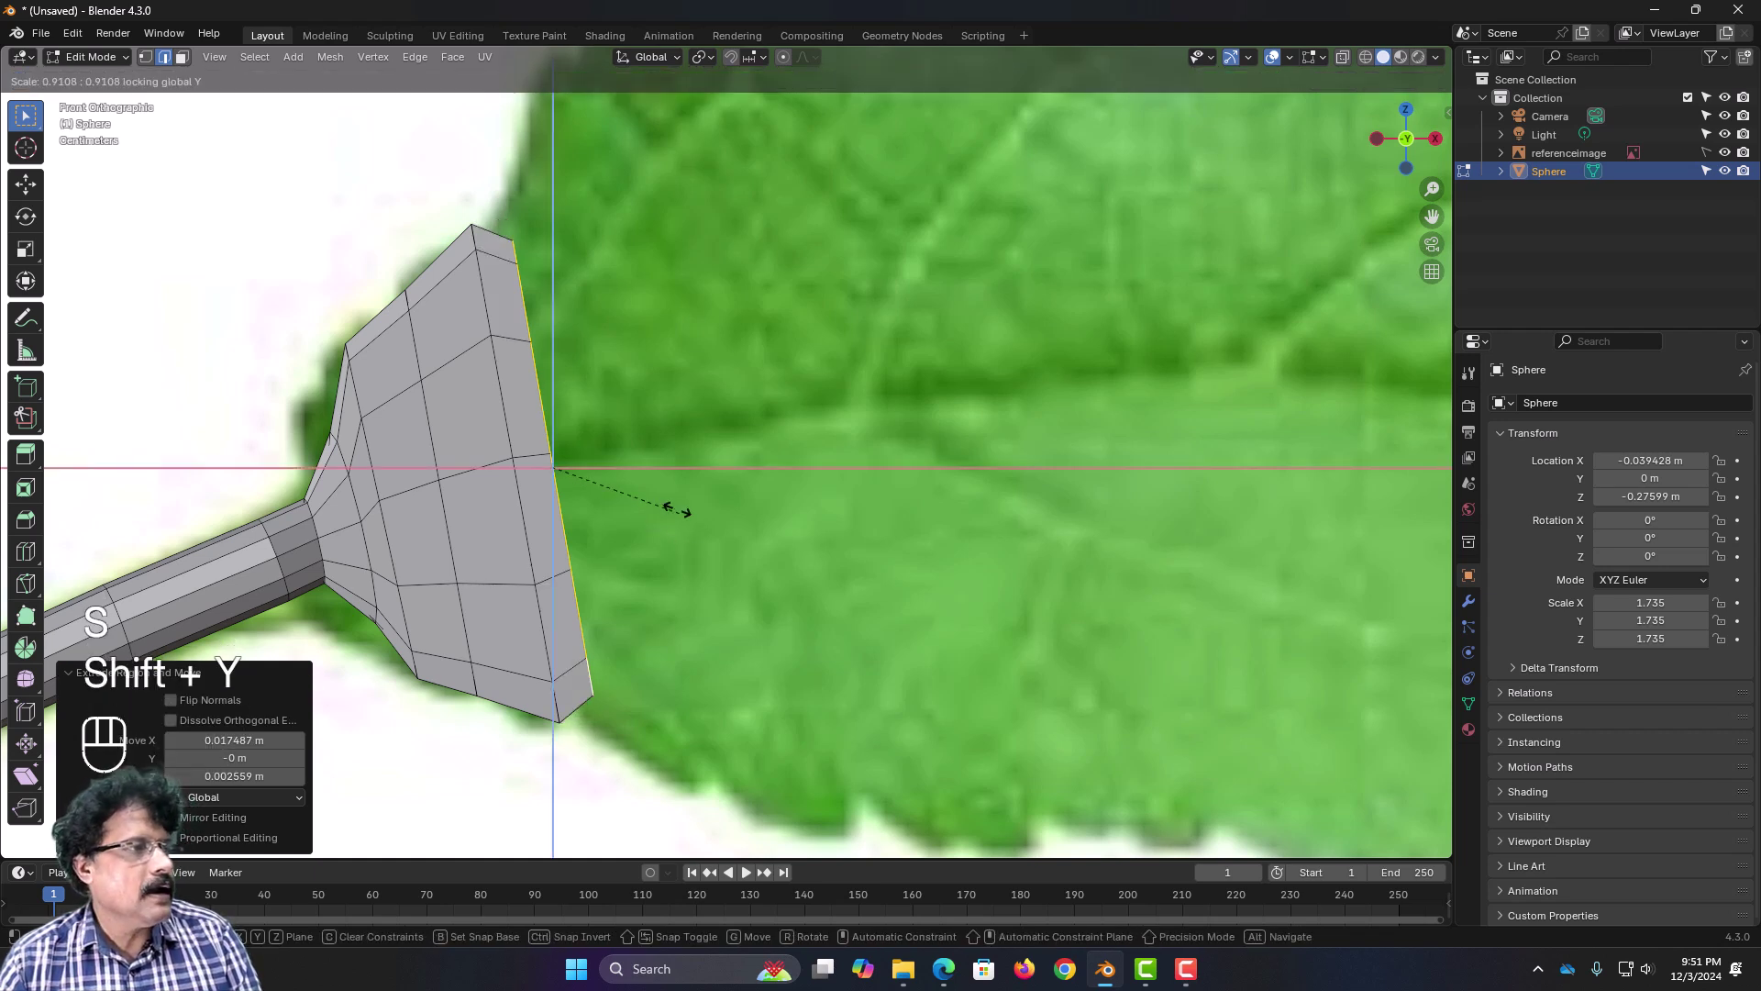
pyautogui.click(688, 535)
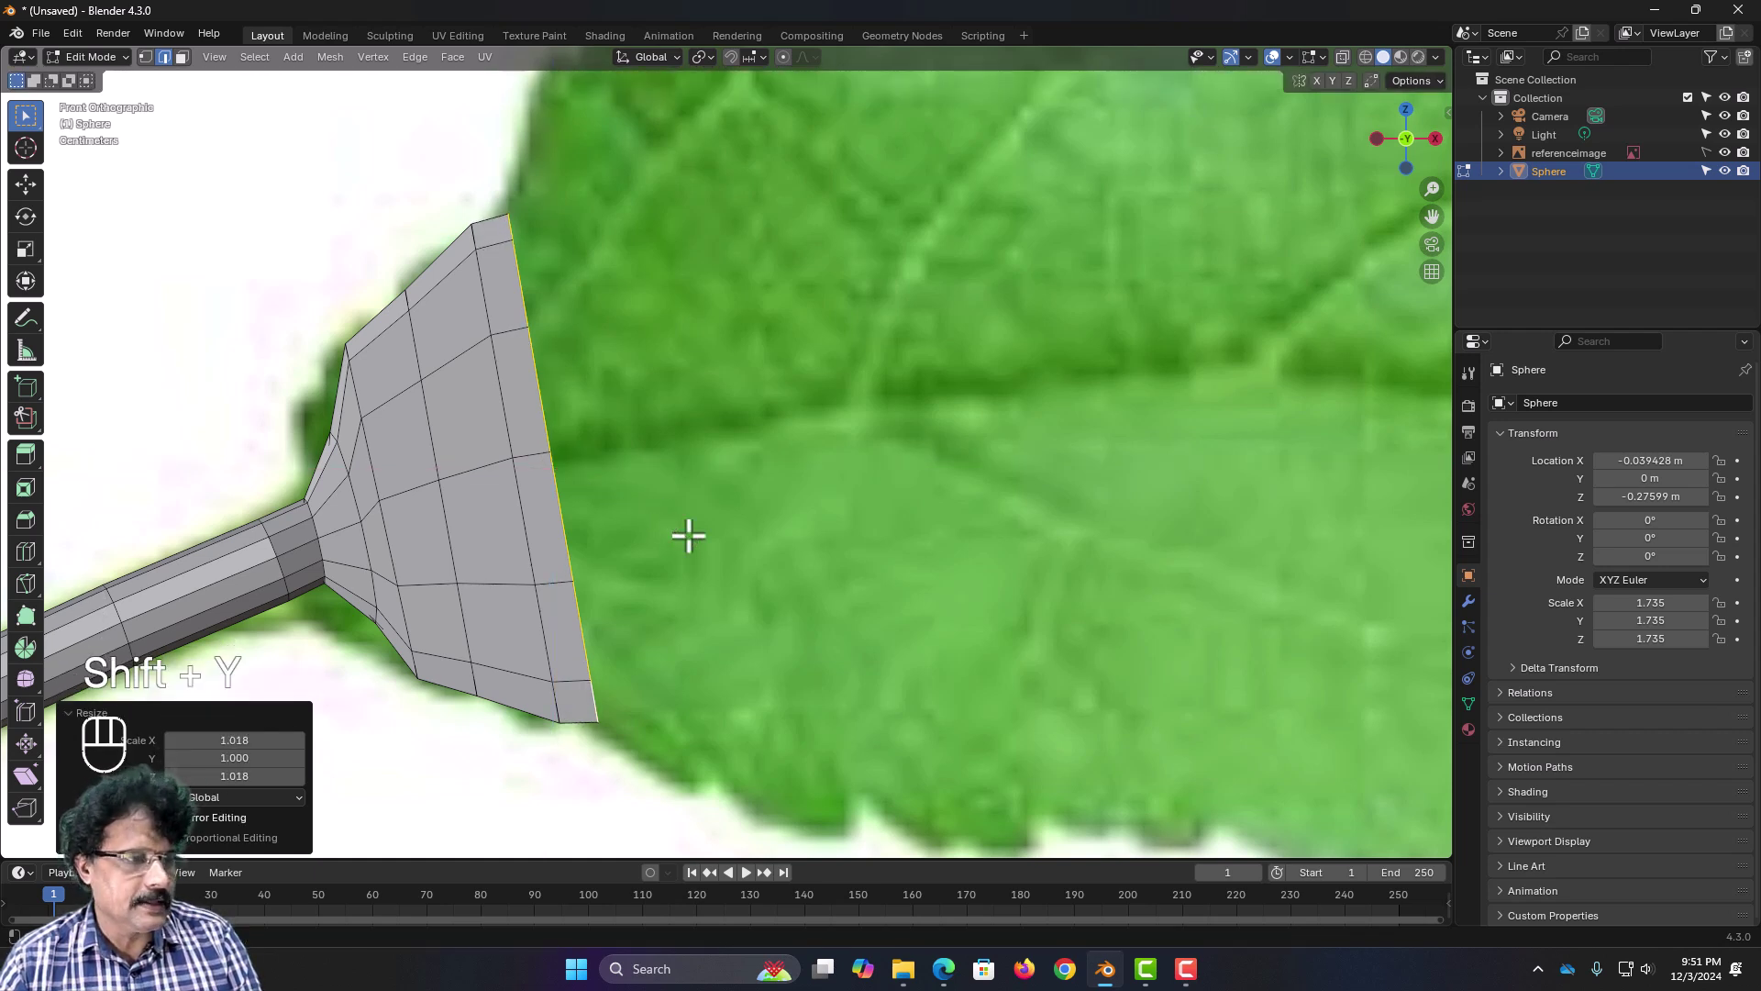
# Step: Extrude the leaf about 0.0235 m in X and 0.0159 m in Z, and scale its end to about 1.343 with Y locked
pyautogui.scroll(-1, 689, 536)
pyautogui.press('e')
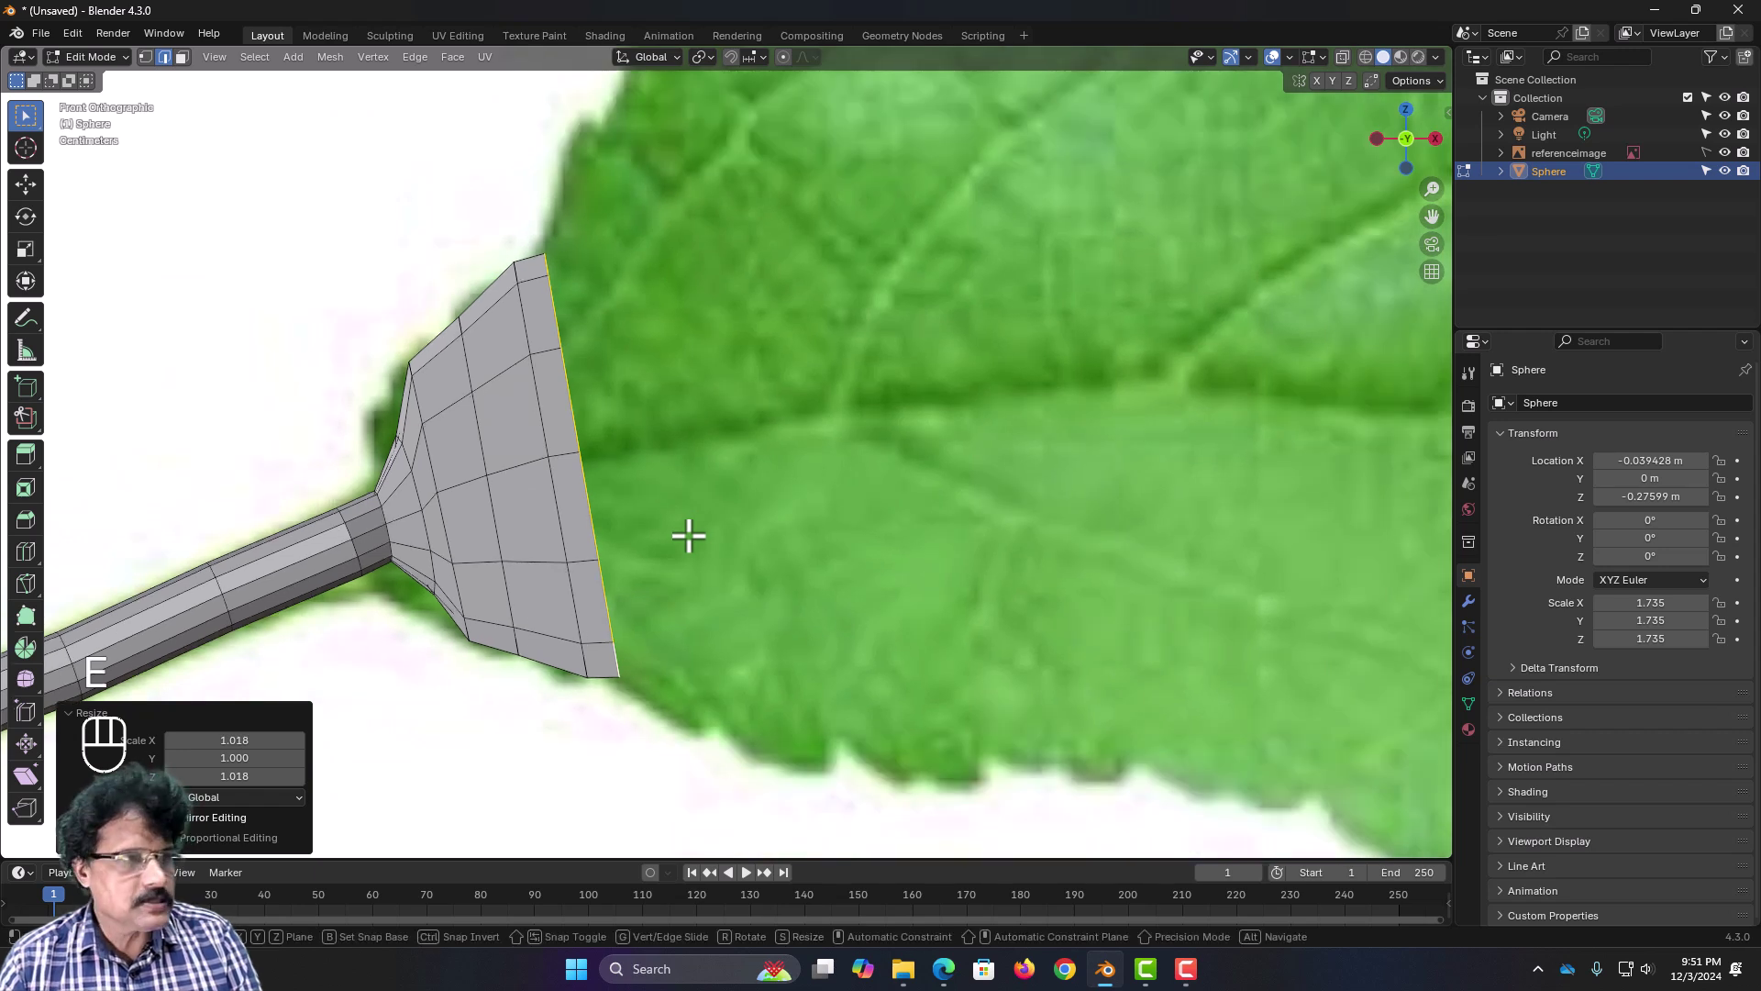
pyautogui.click(731, 506)
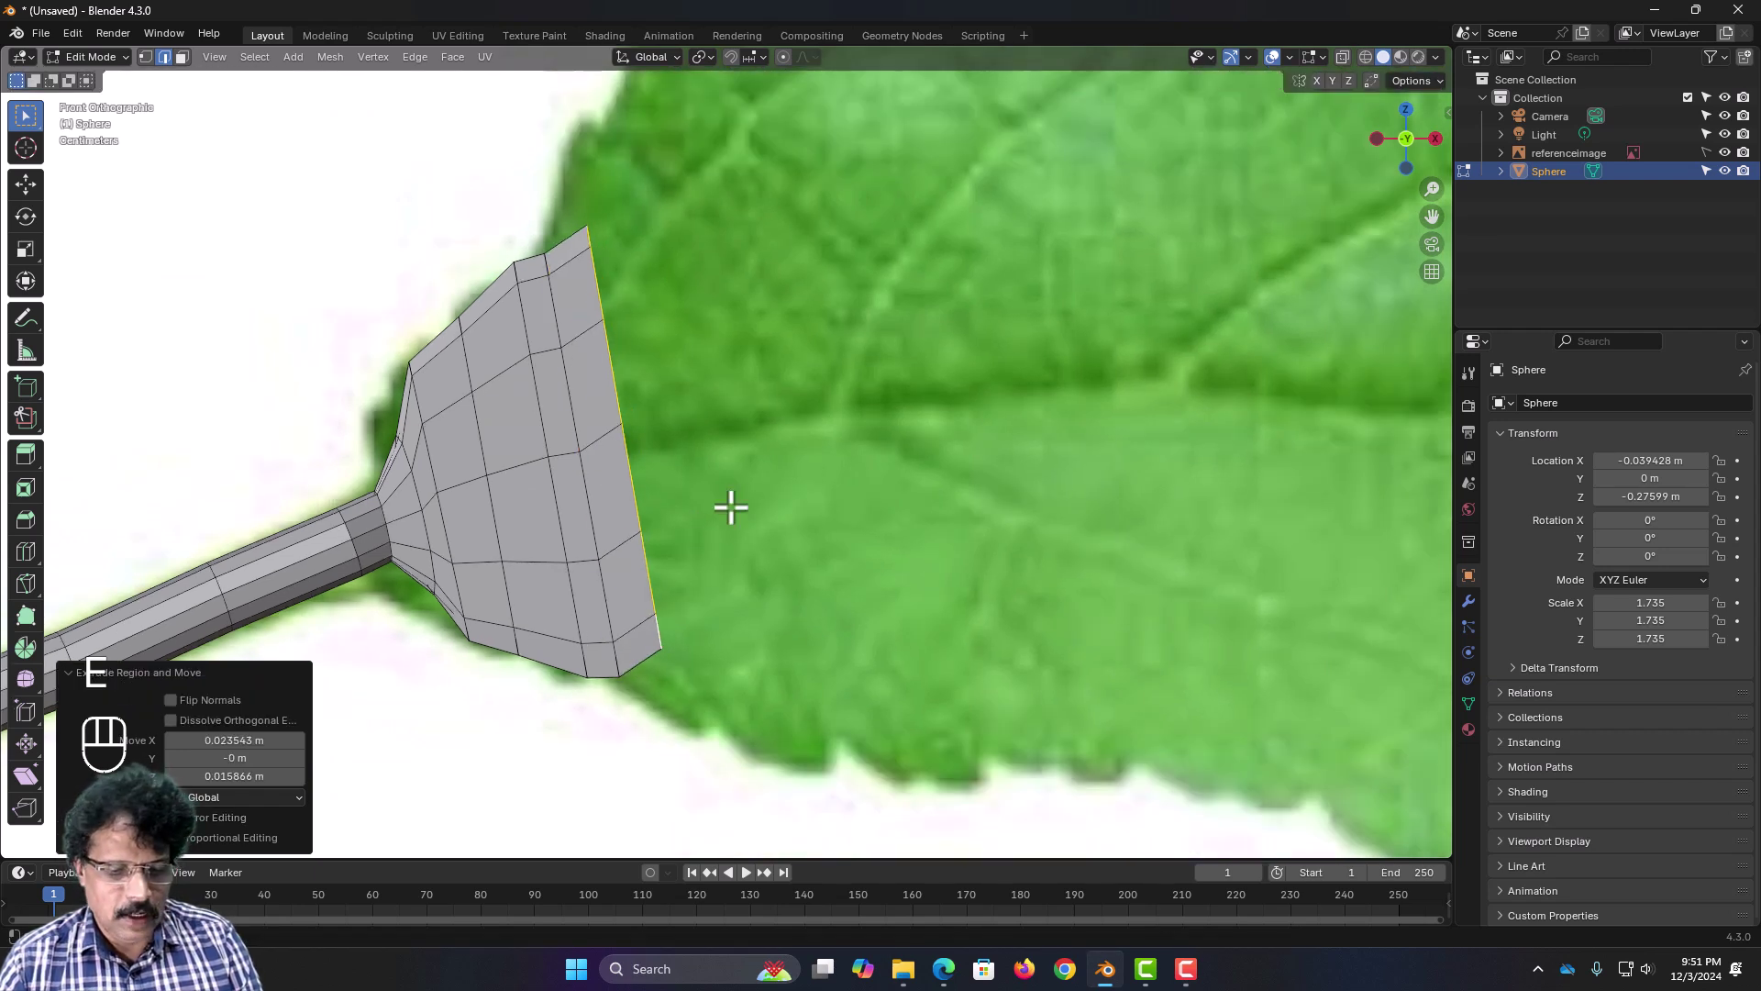
pyautogui.press('s')
pyautogui.hotkey('shift', 'y')
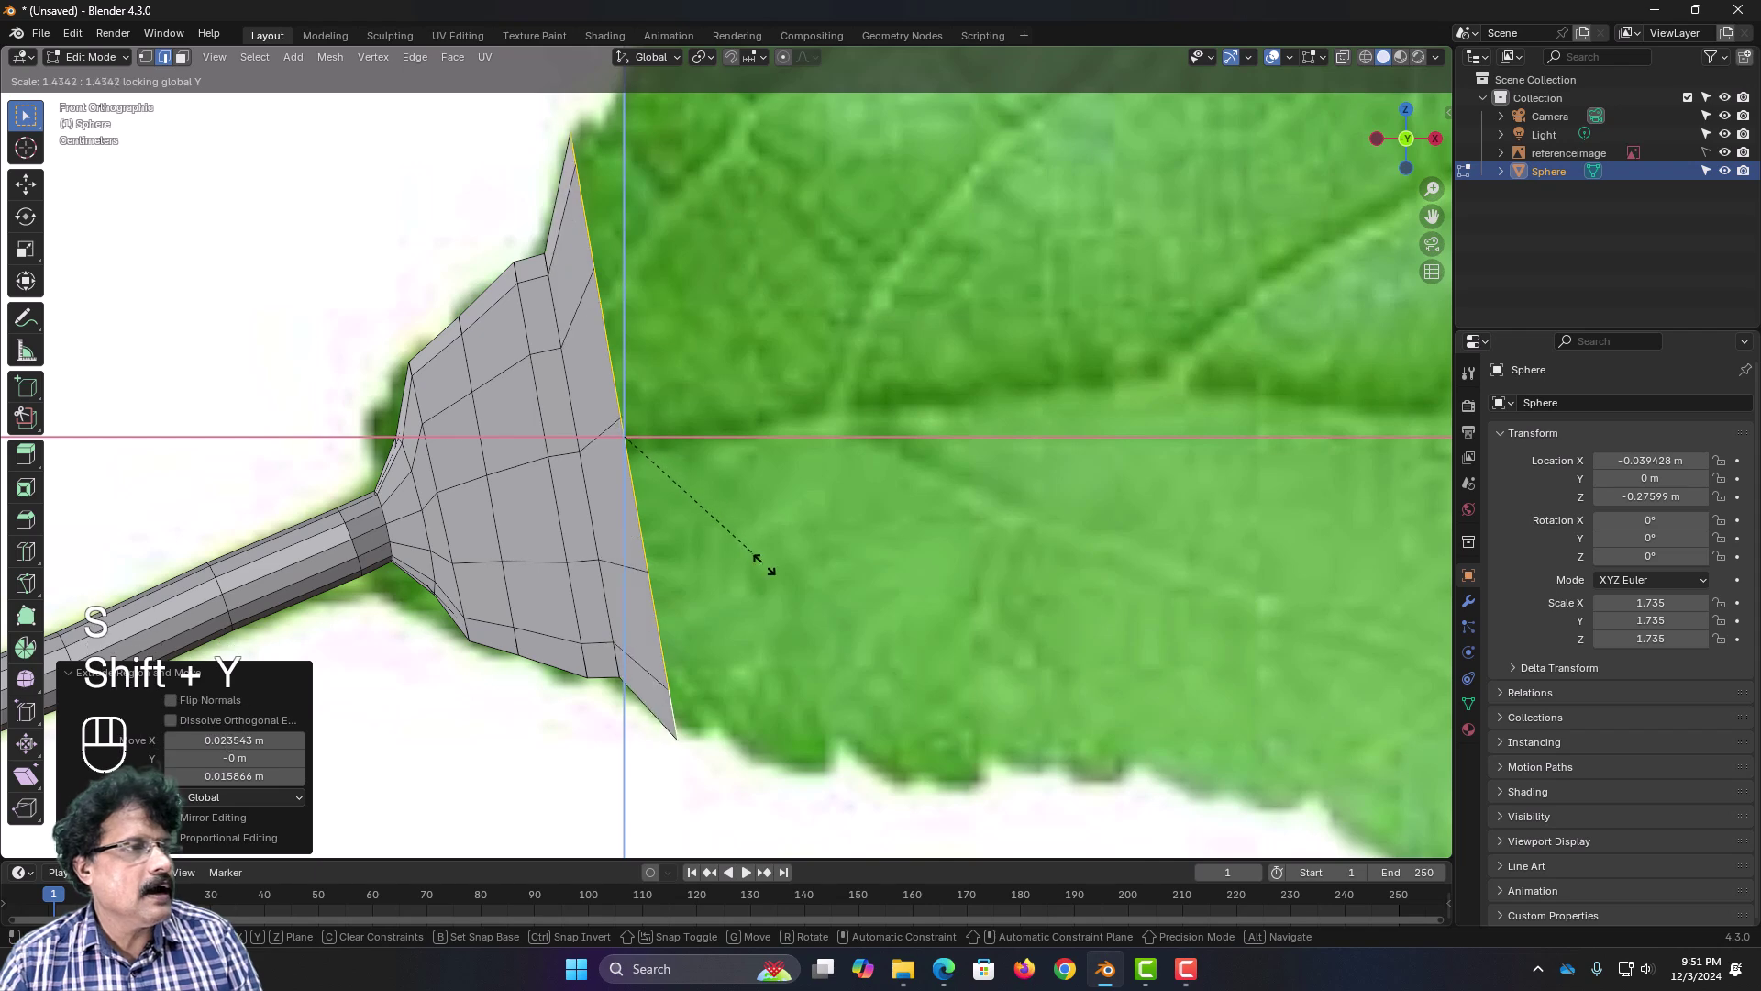
pyautogui.click(752, 550)
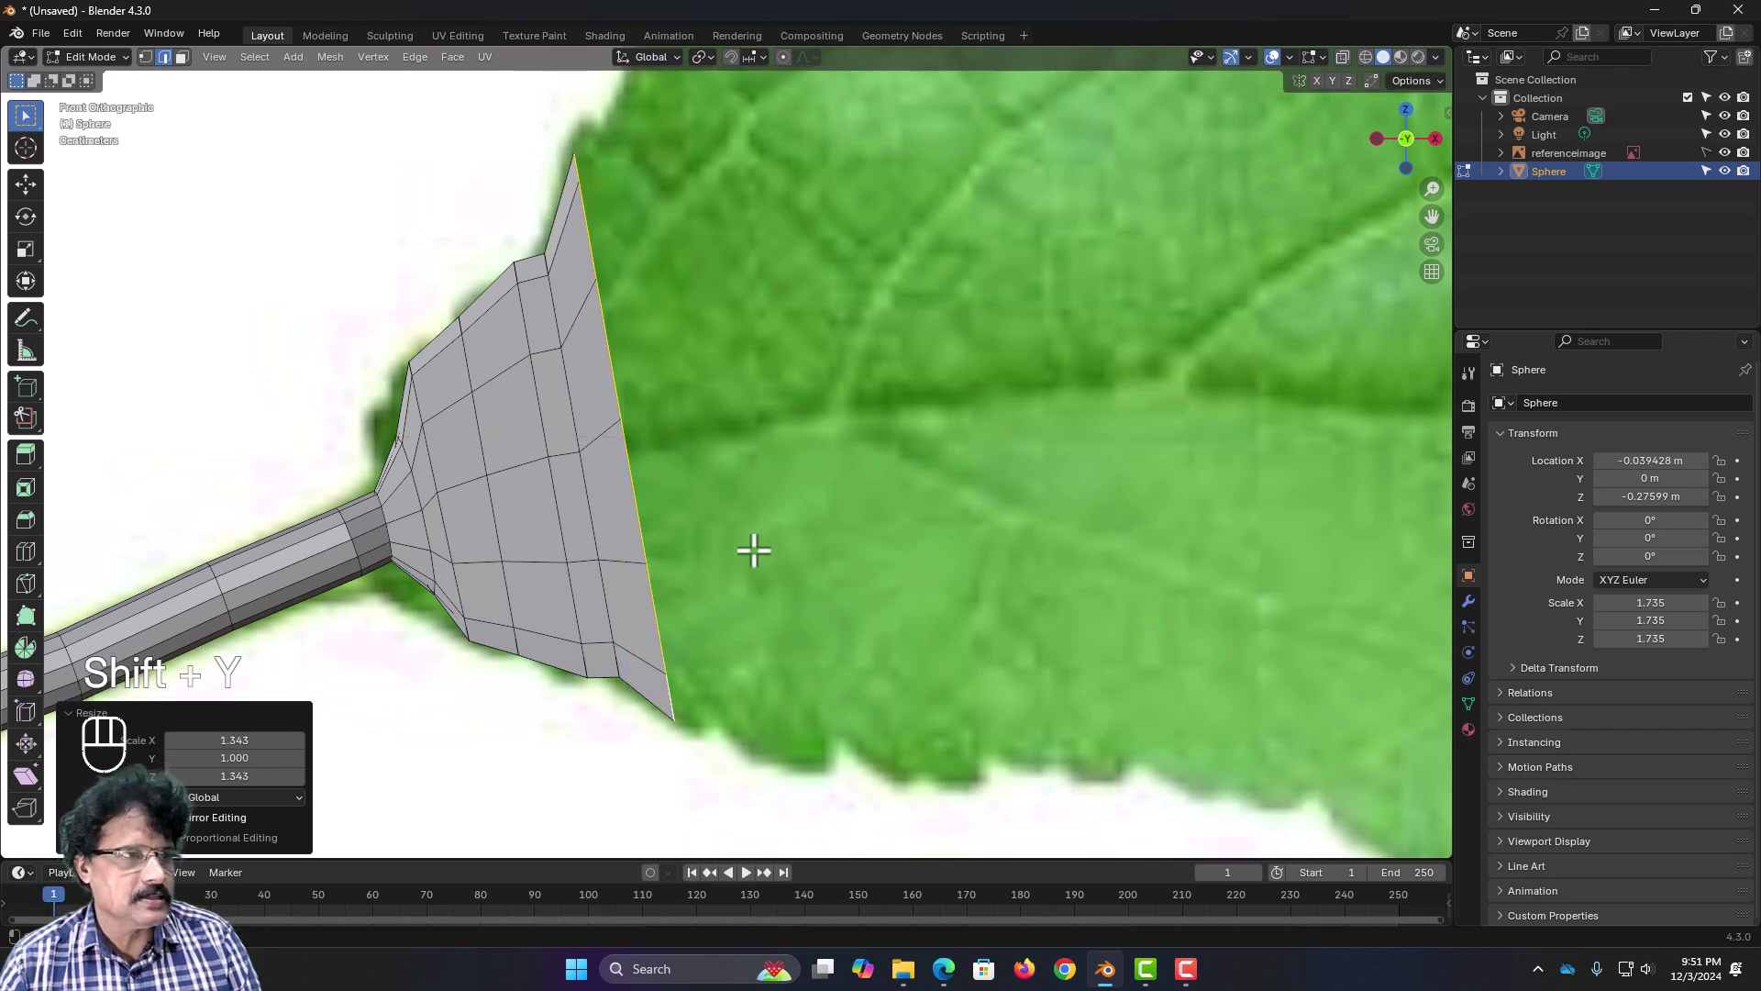
# Step: Extrude the leaf about 0.0425 m in X and 0.015 m in Z, and scale its end to about 1.253 with Y locked
pyautogui.scroll(-3, 755, 547)
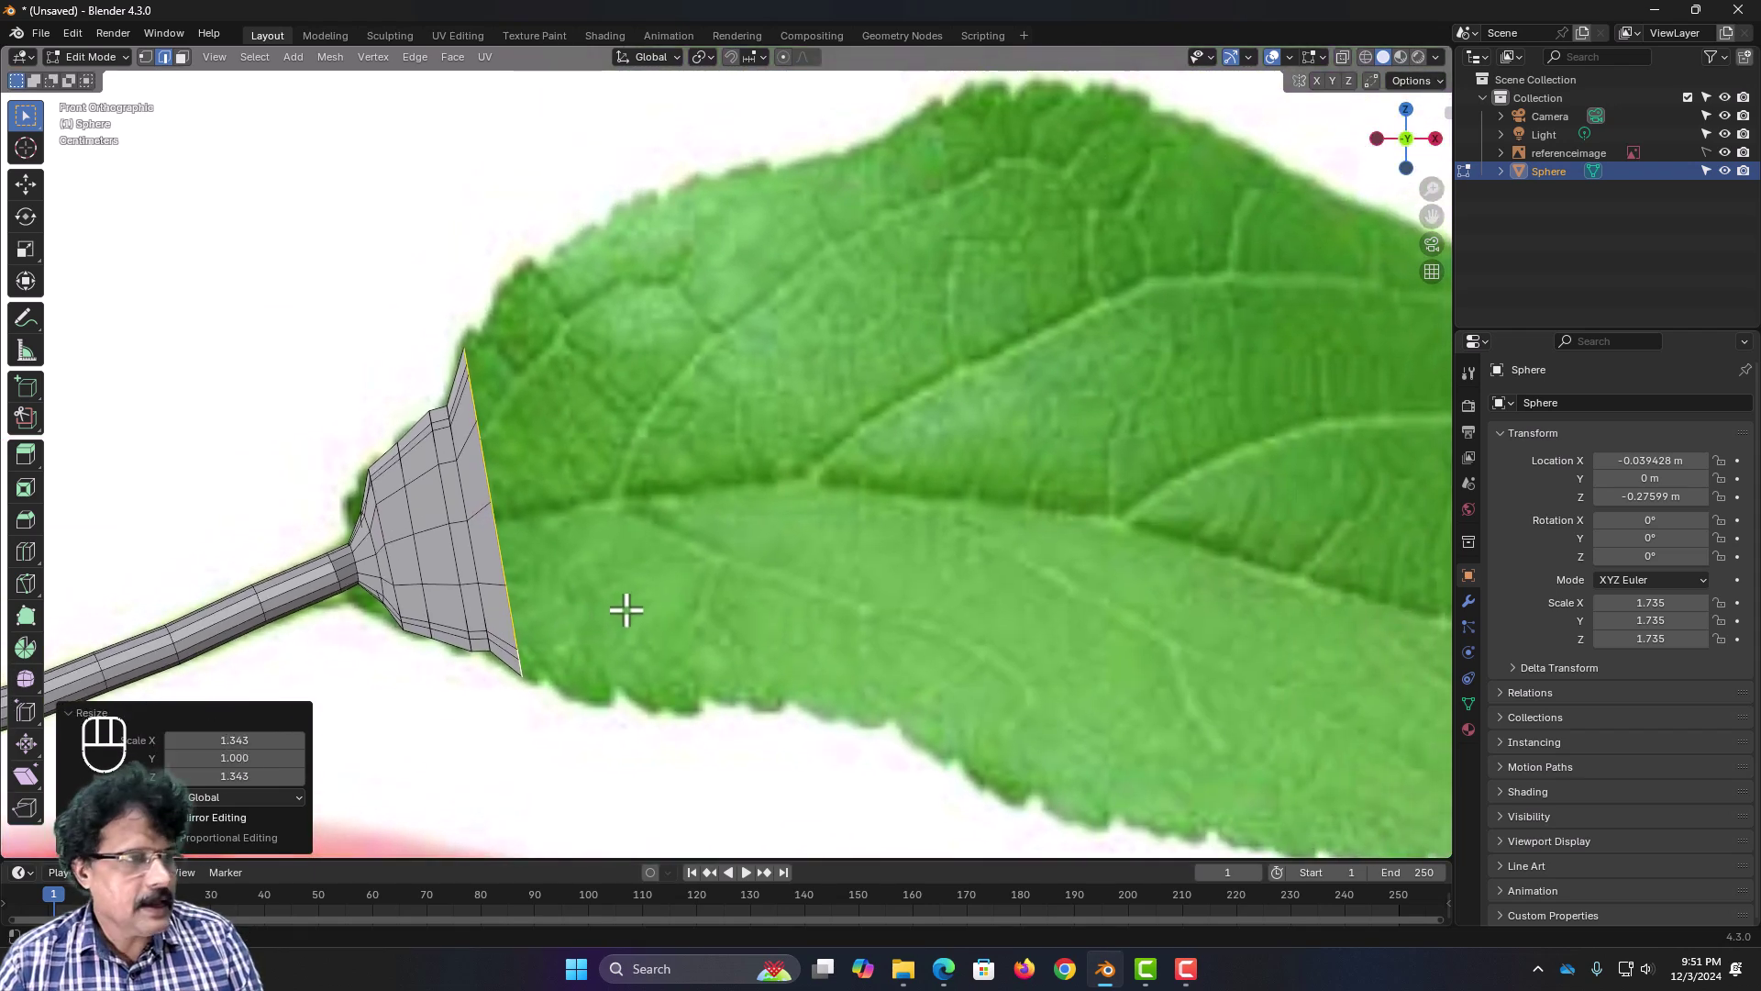
pyautogui.press('e')
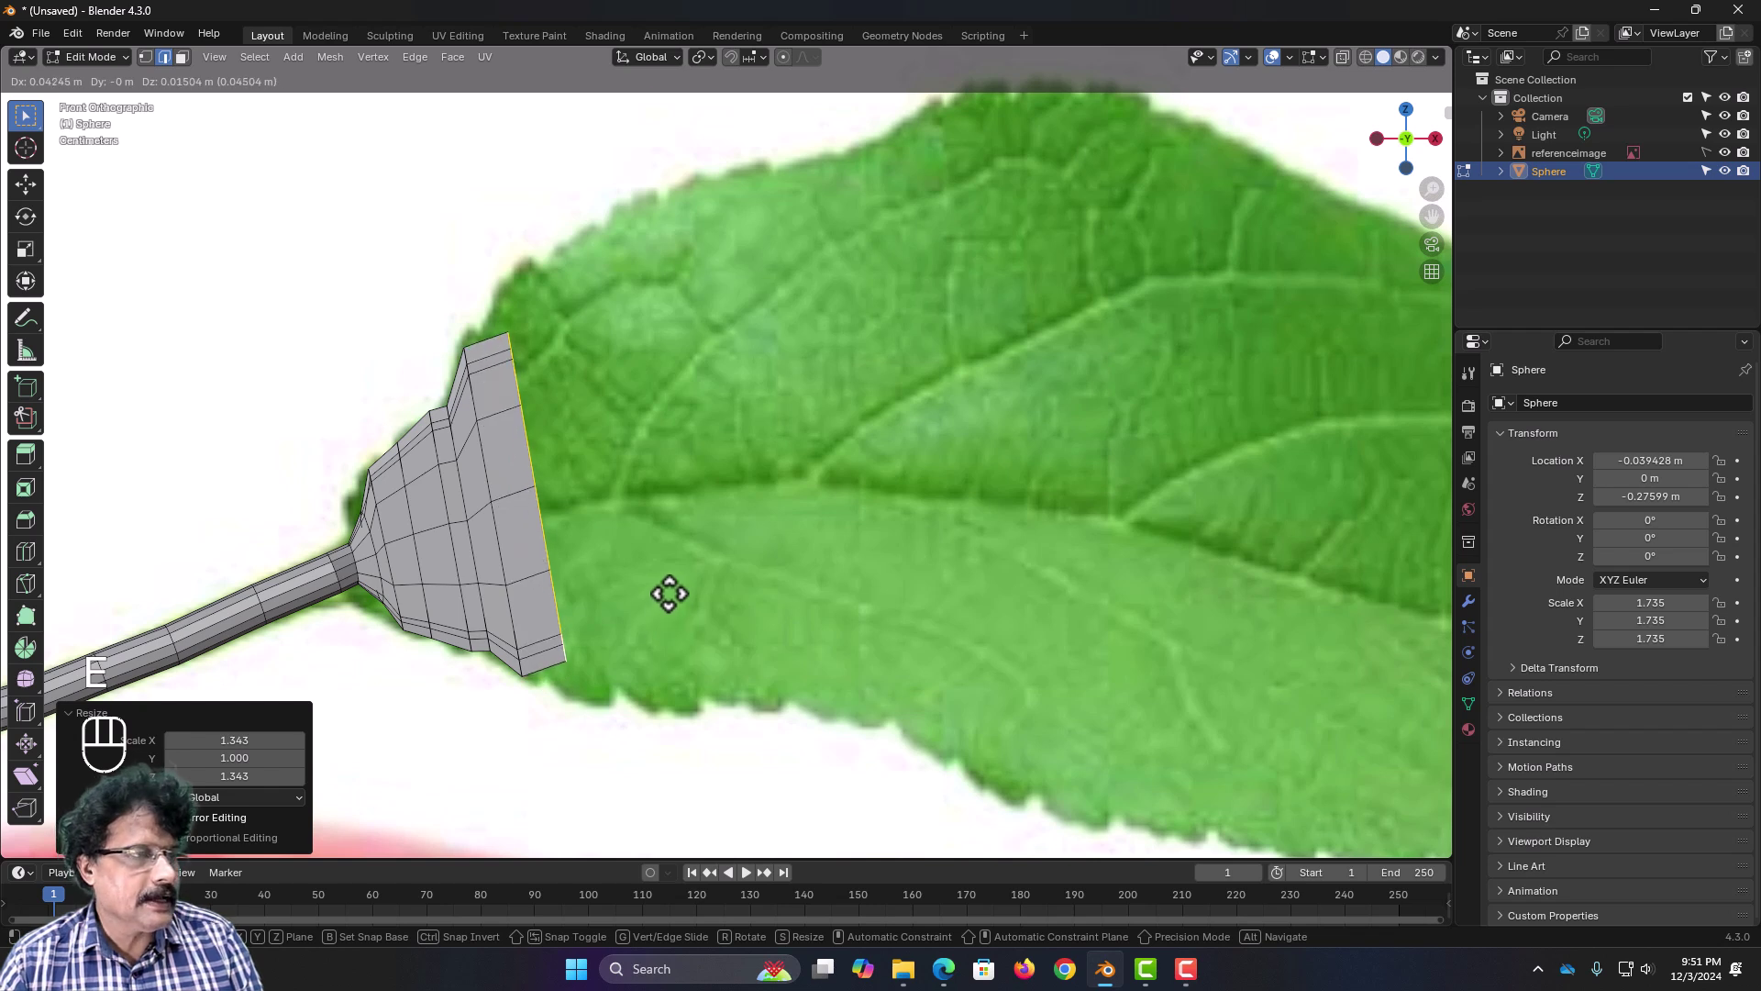
pyautogui.click(668, 592)
pyautogui.press('s')
pyautogui.hotkey('shift', 'y')
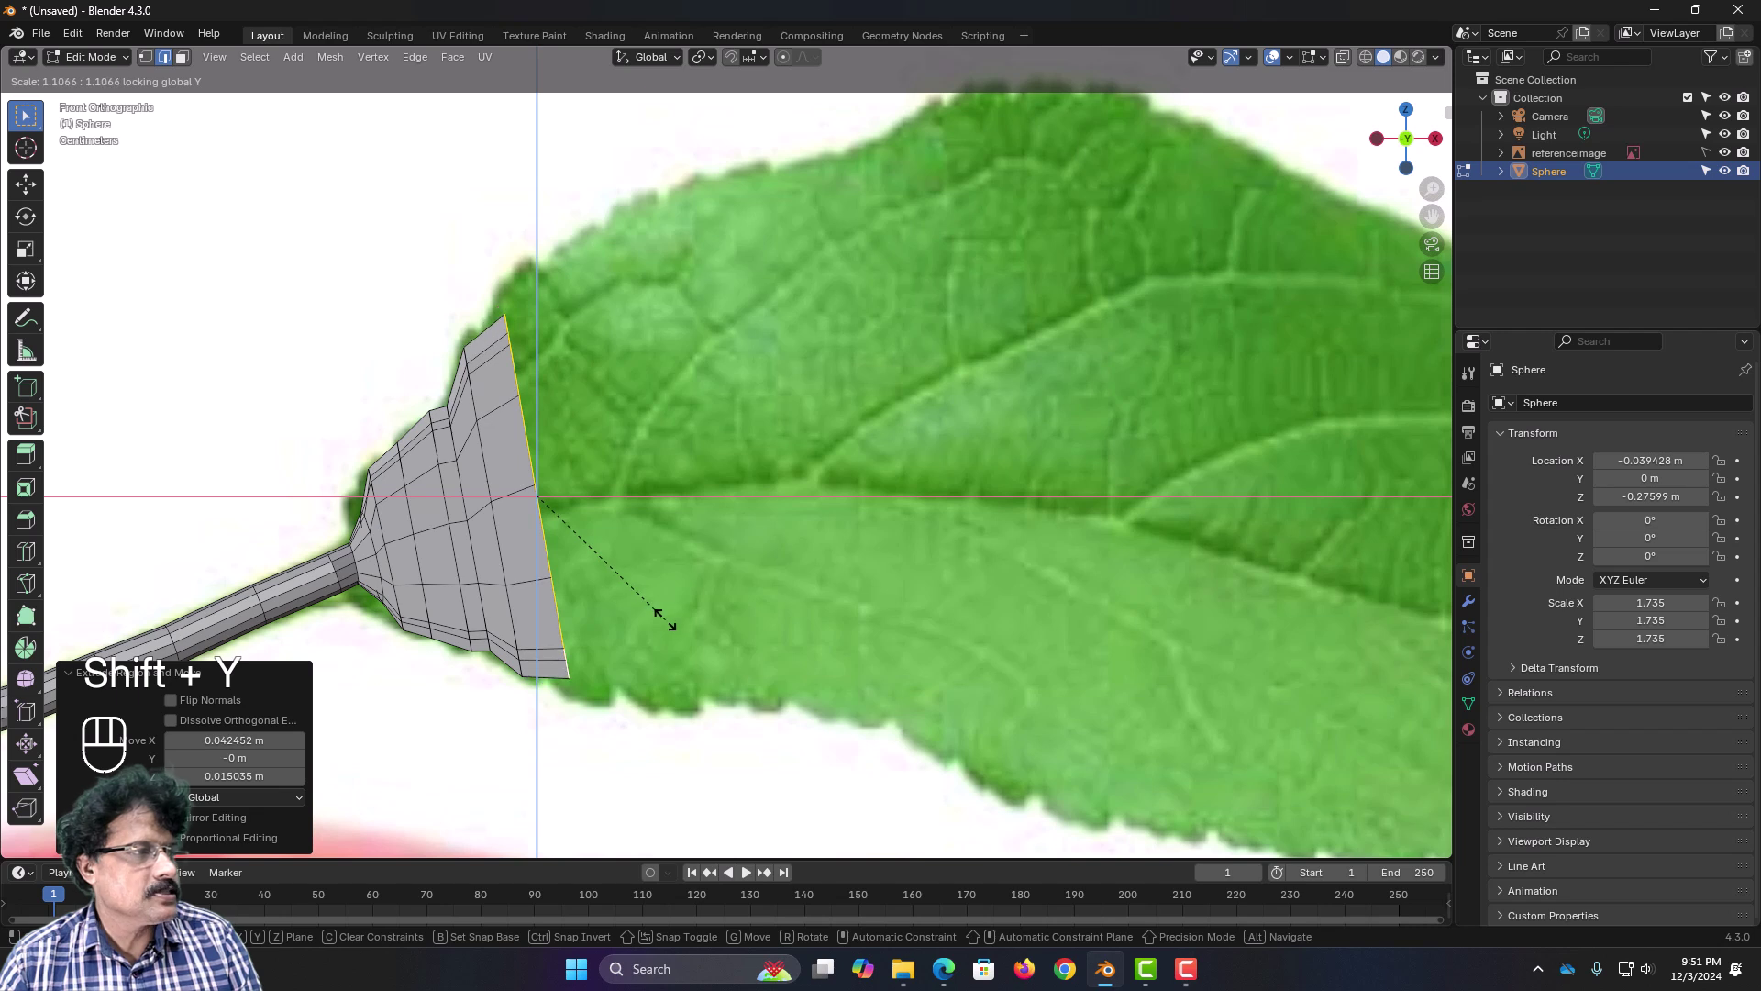
pyautogui.click(684, 643)
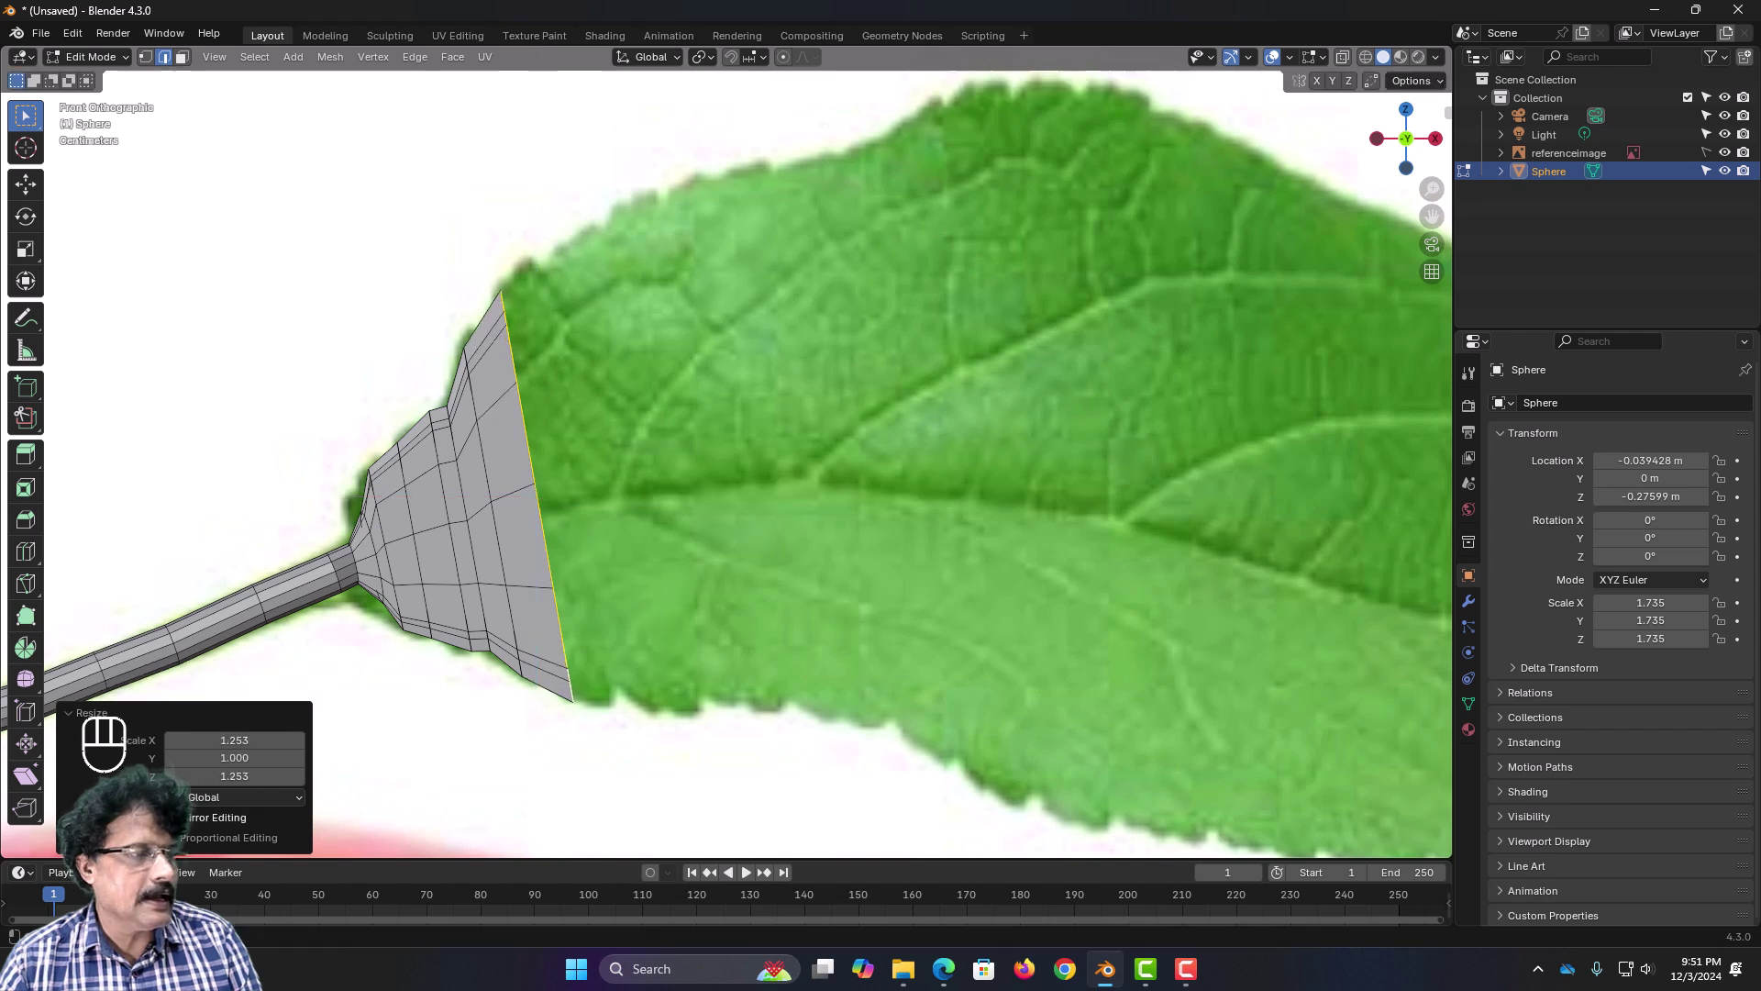
# Step: Extrude the leaf's open end about 0.0575 m in X and 0.023 m in Z, and scale the new edge to about 1.109 with Y locked
pyautogui.press('s')
pyautogui.rightClick(686, 553)
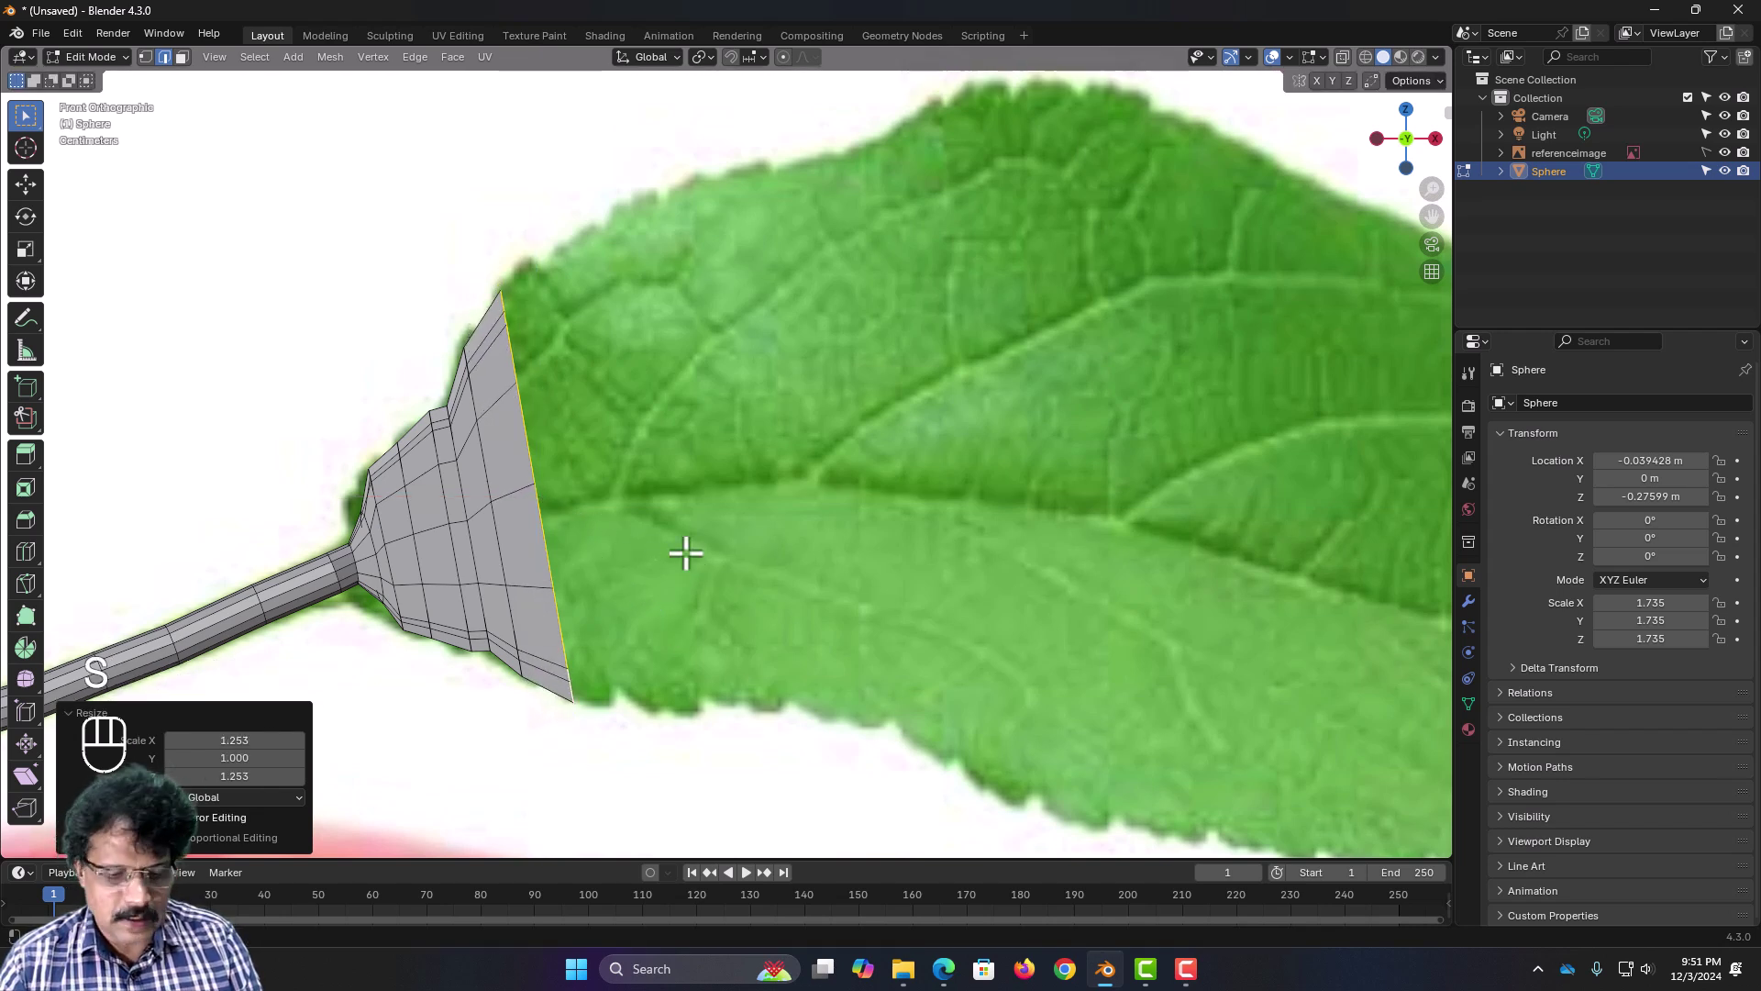
pyautogui.press('e')
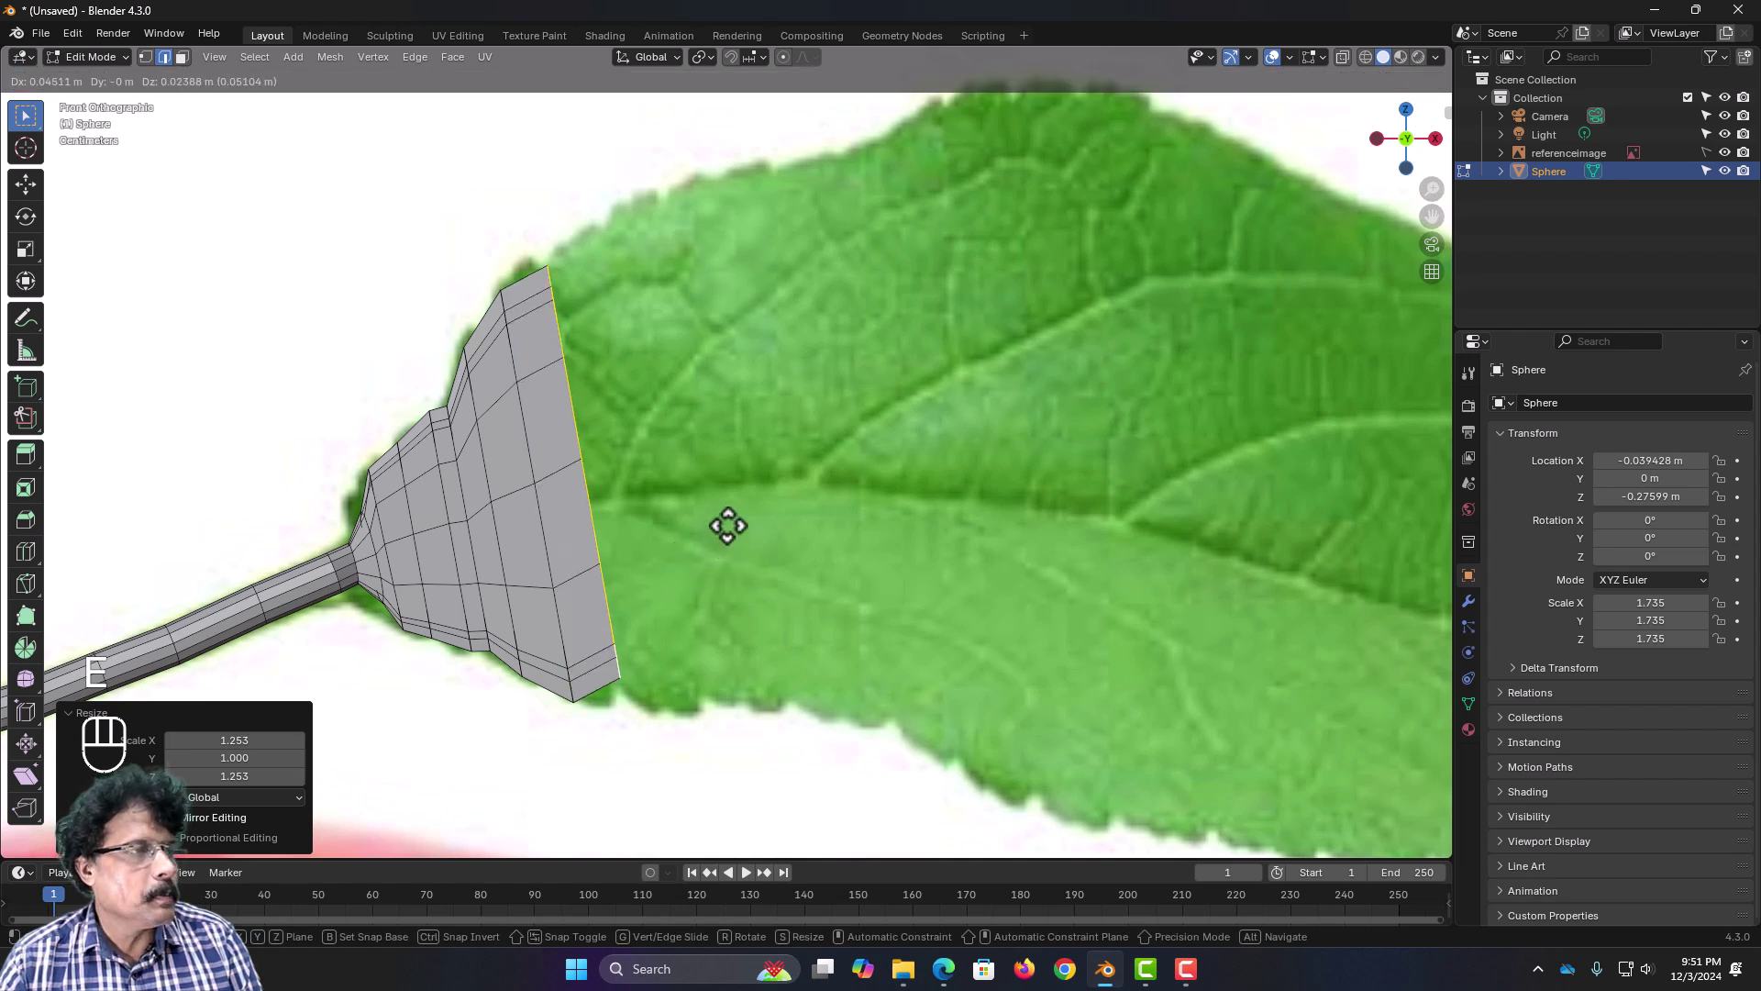
pyautogui.click(738, 529)
pyautogui.press('s')
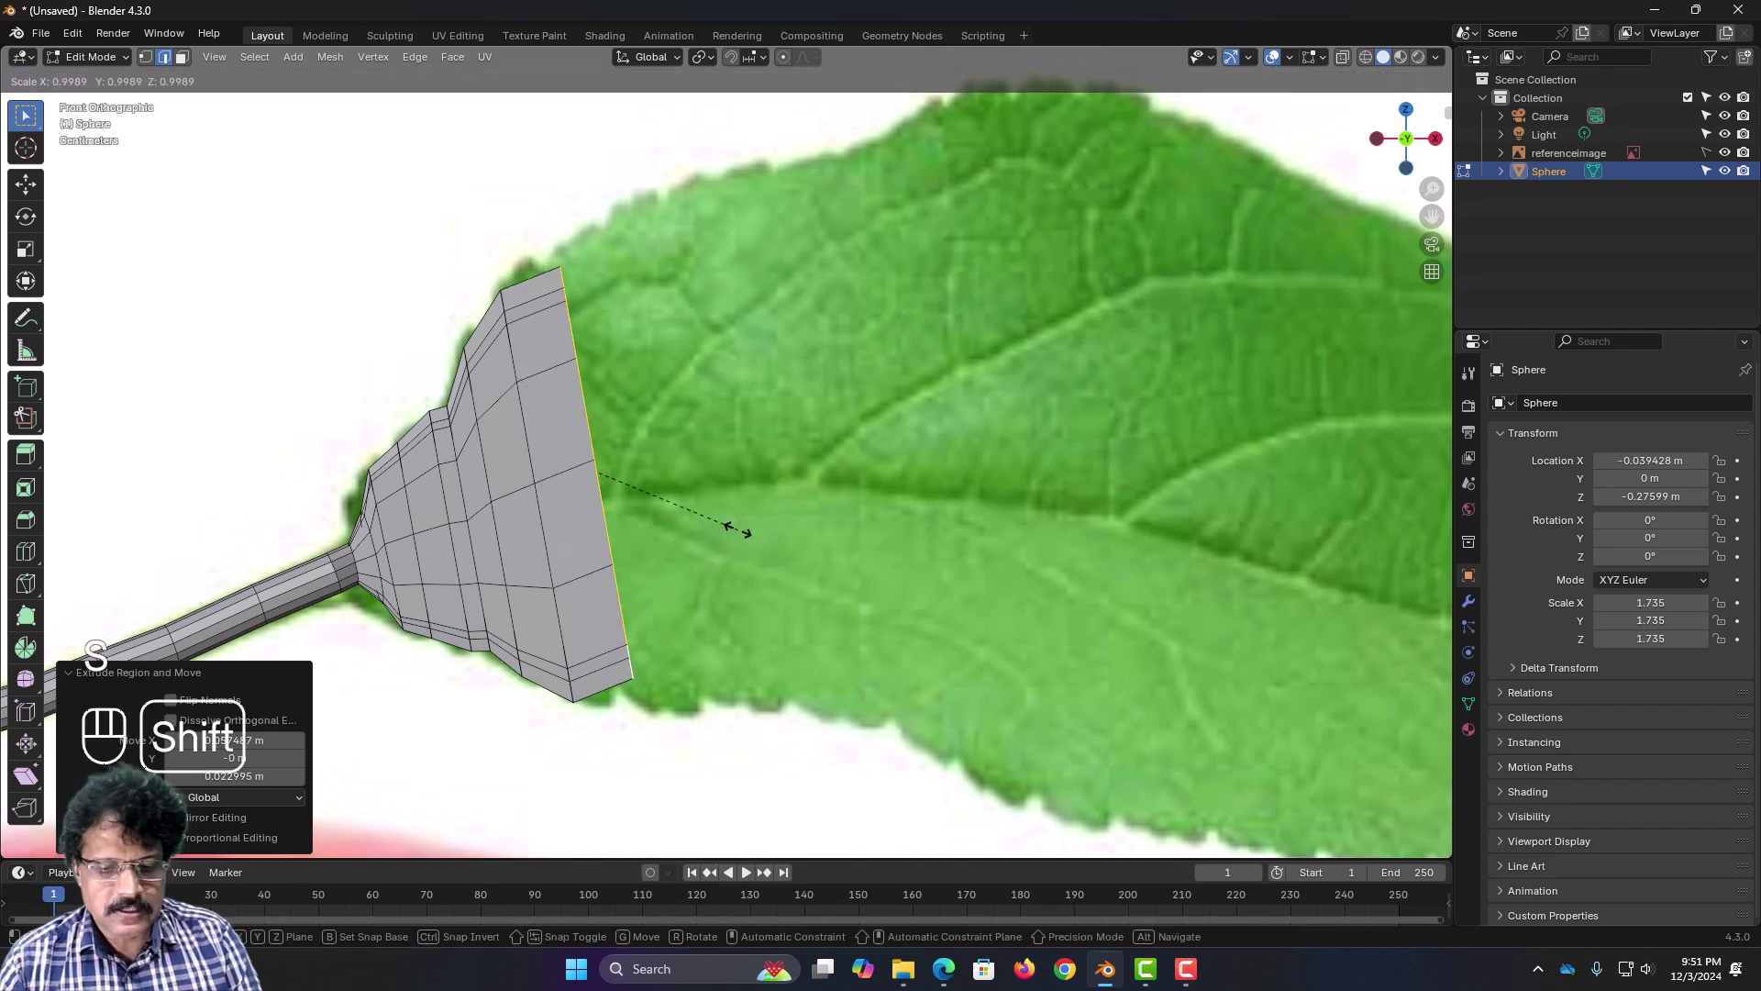
pyautogui.hotkey('shift', 'y')
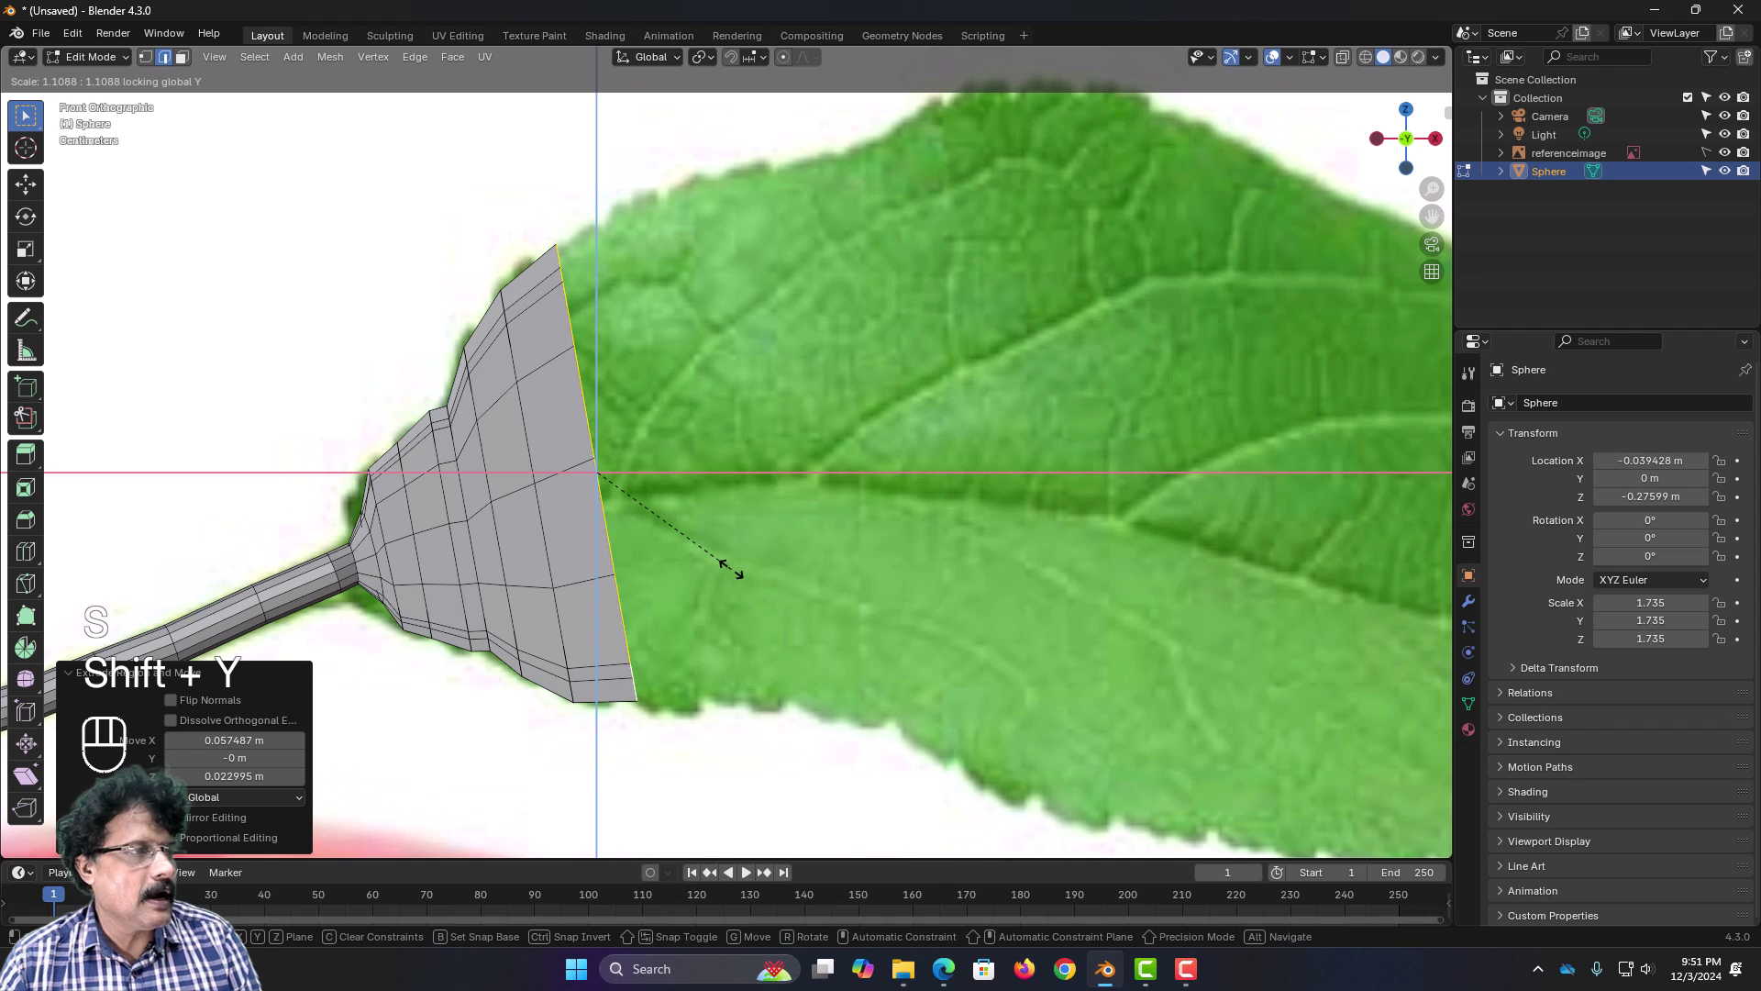
pyautogui.click(732, 568)
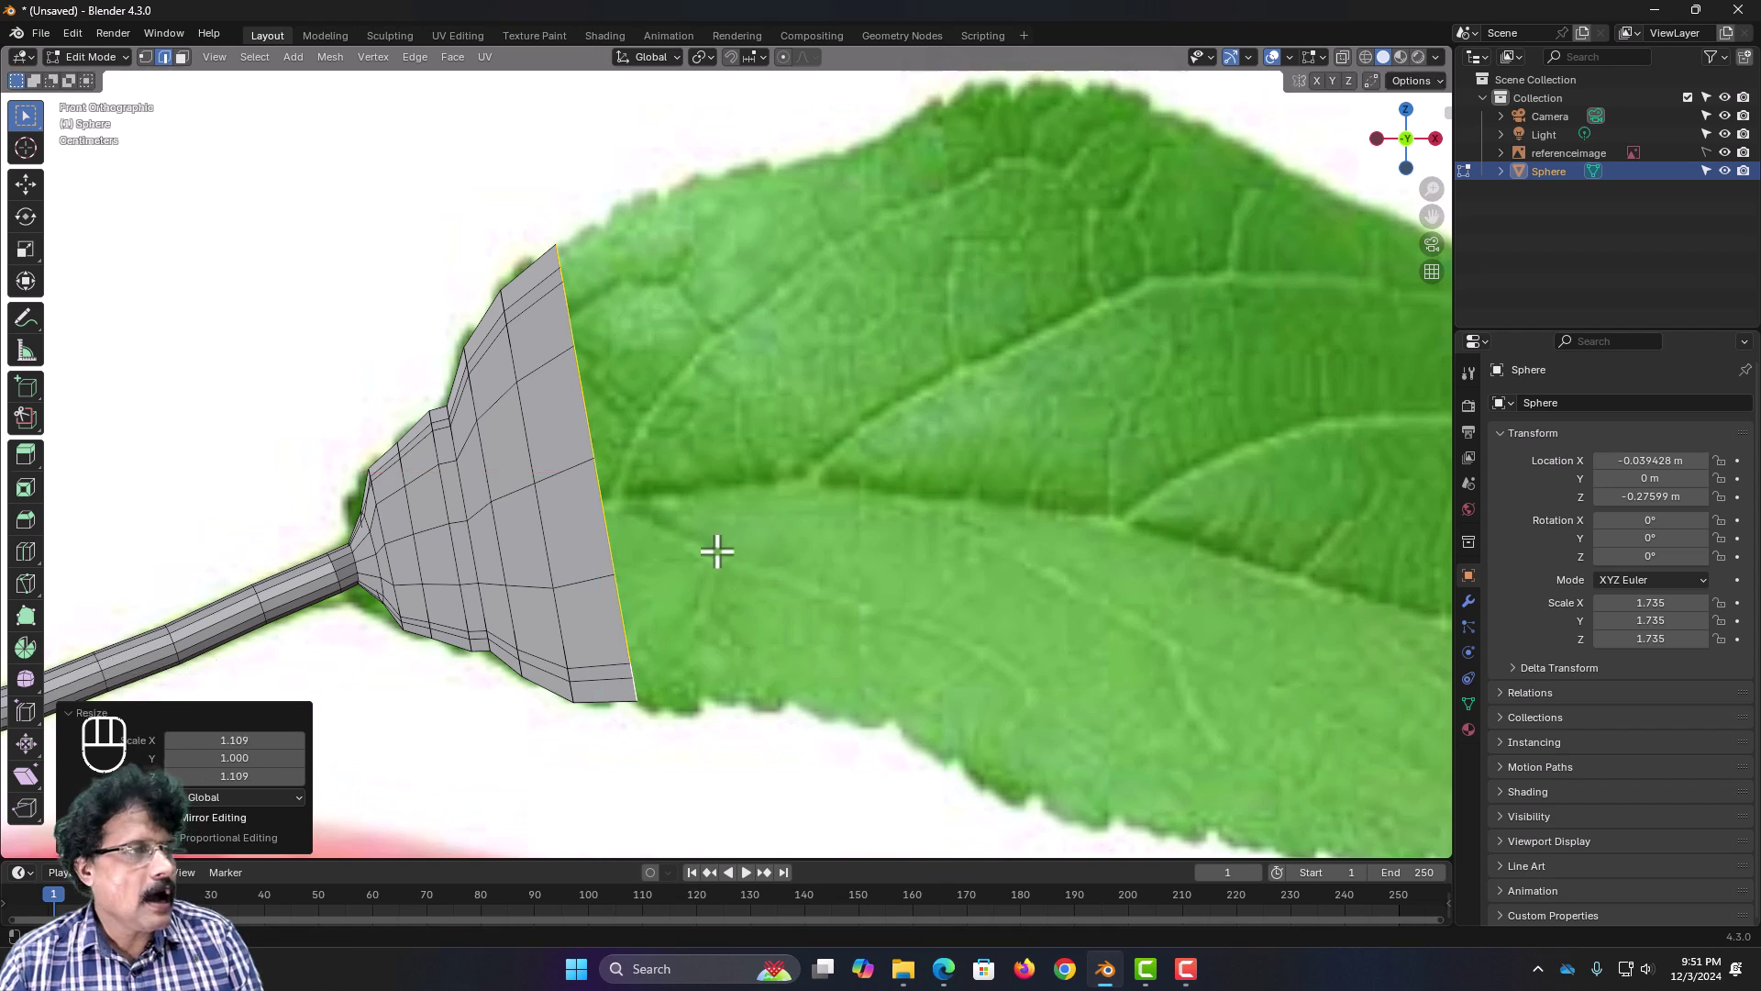
# Step: Extrude the next leaf section about 0.069 m in X and 0.0203 m in Z, and scale its end to about 1.115 with Y locked
pyautogui.press('e')
pyautogui.click(787, 529)
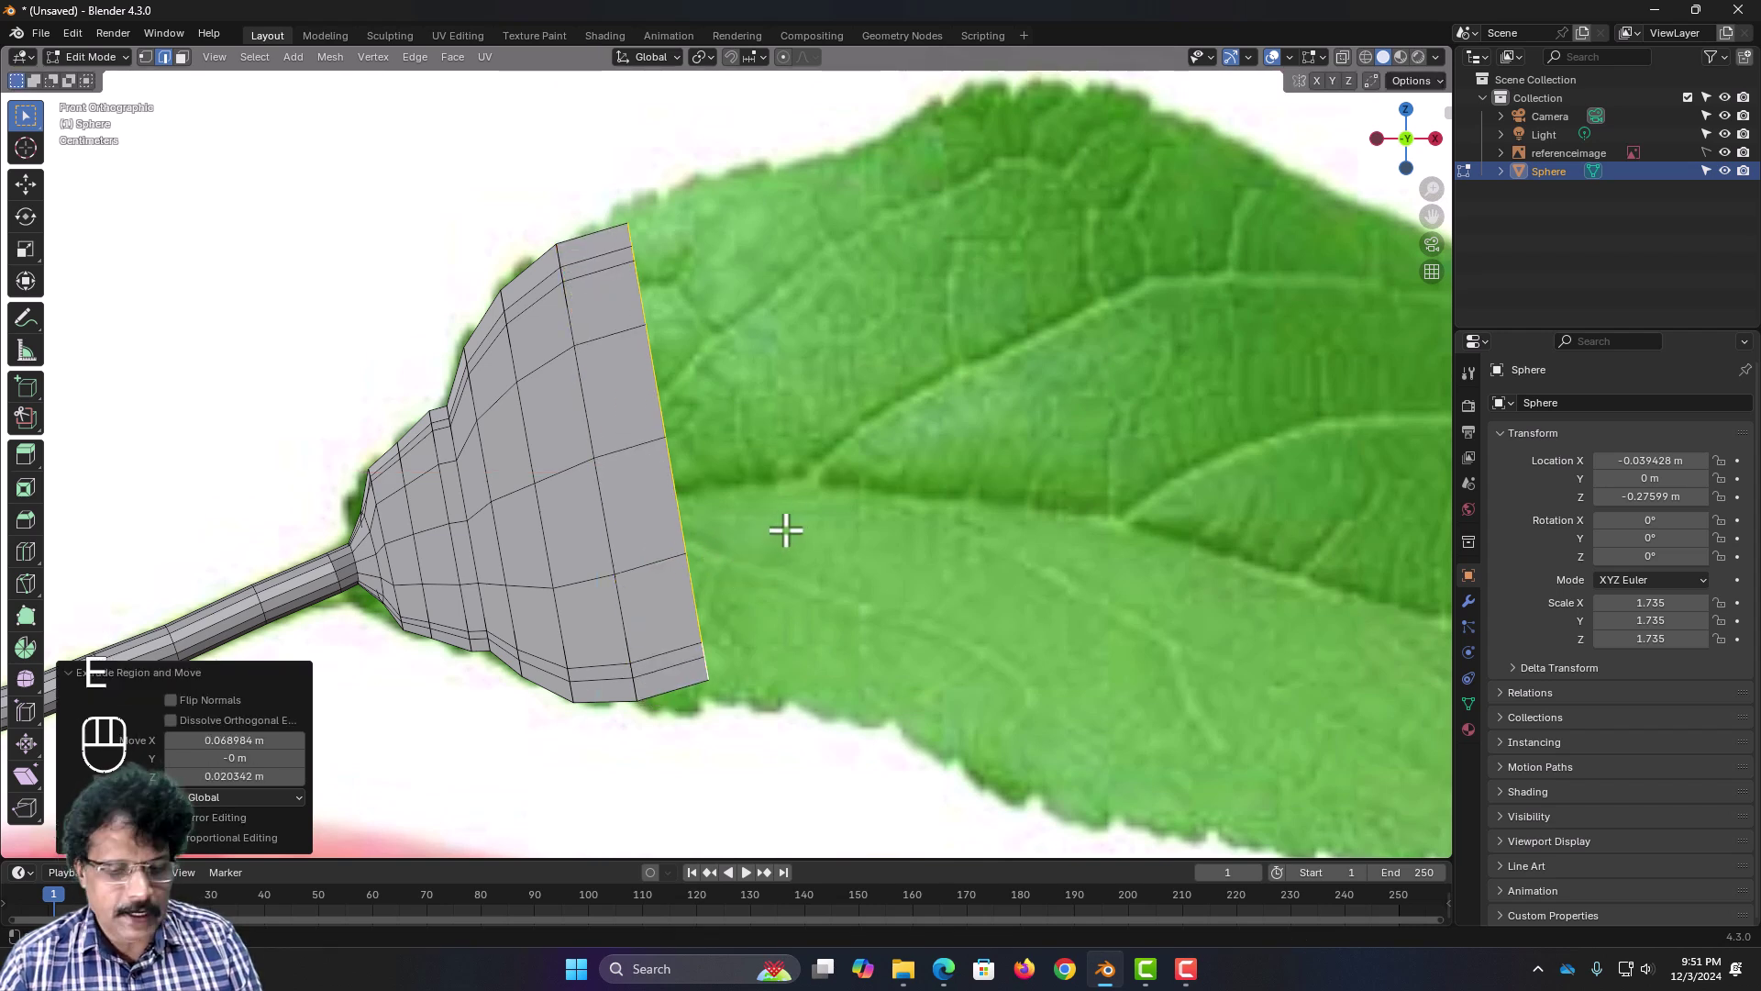
pyautogui.press('s')
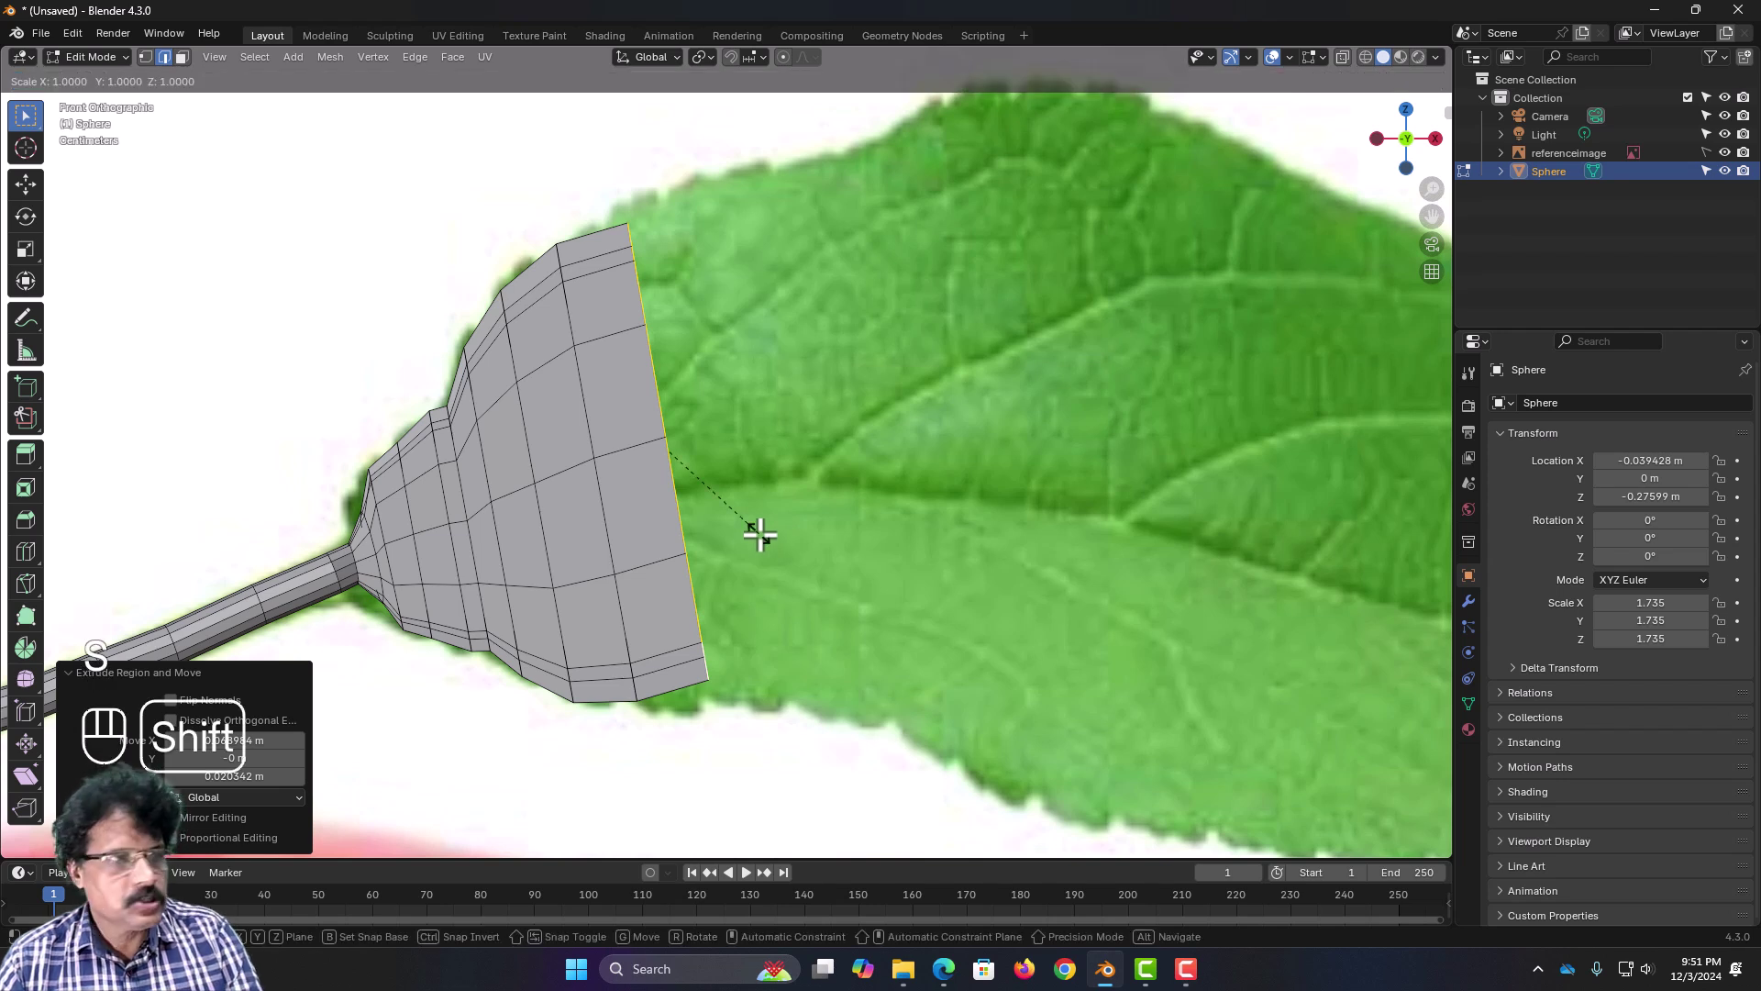
pyautogui.hotkey('shift', 'y')
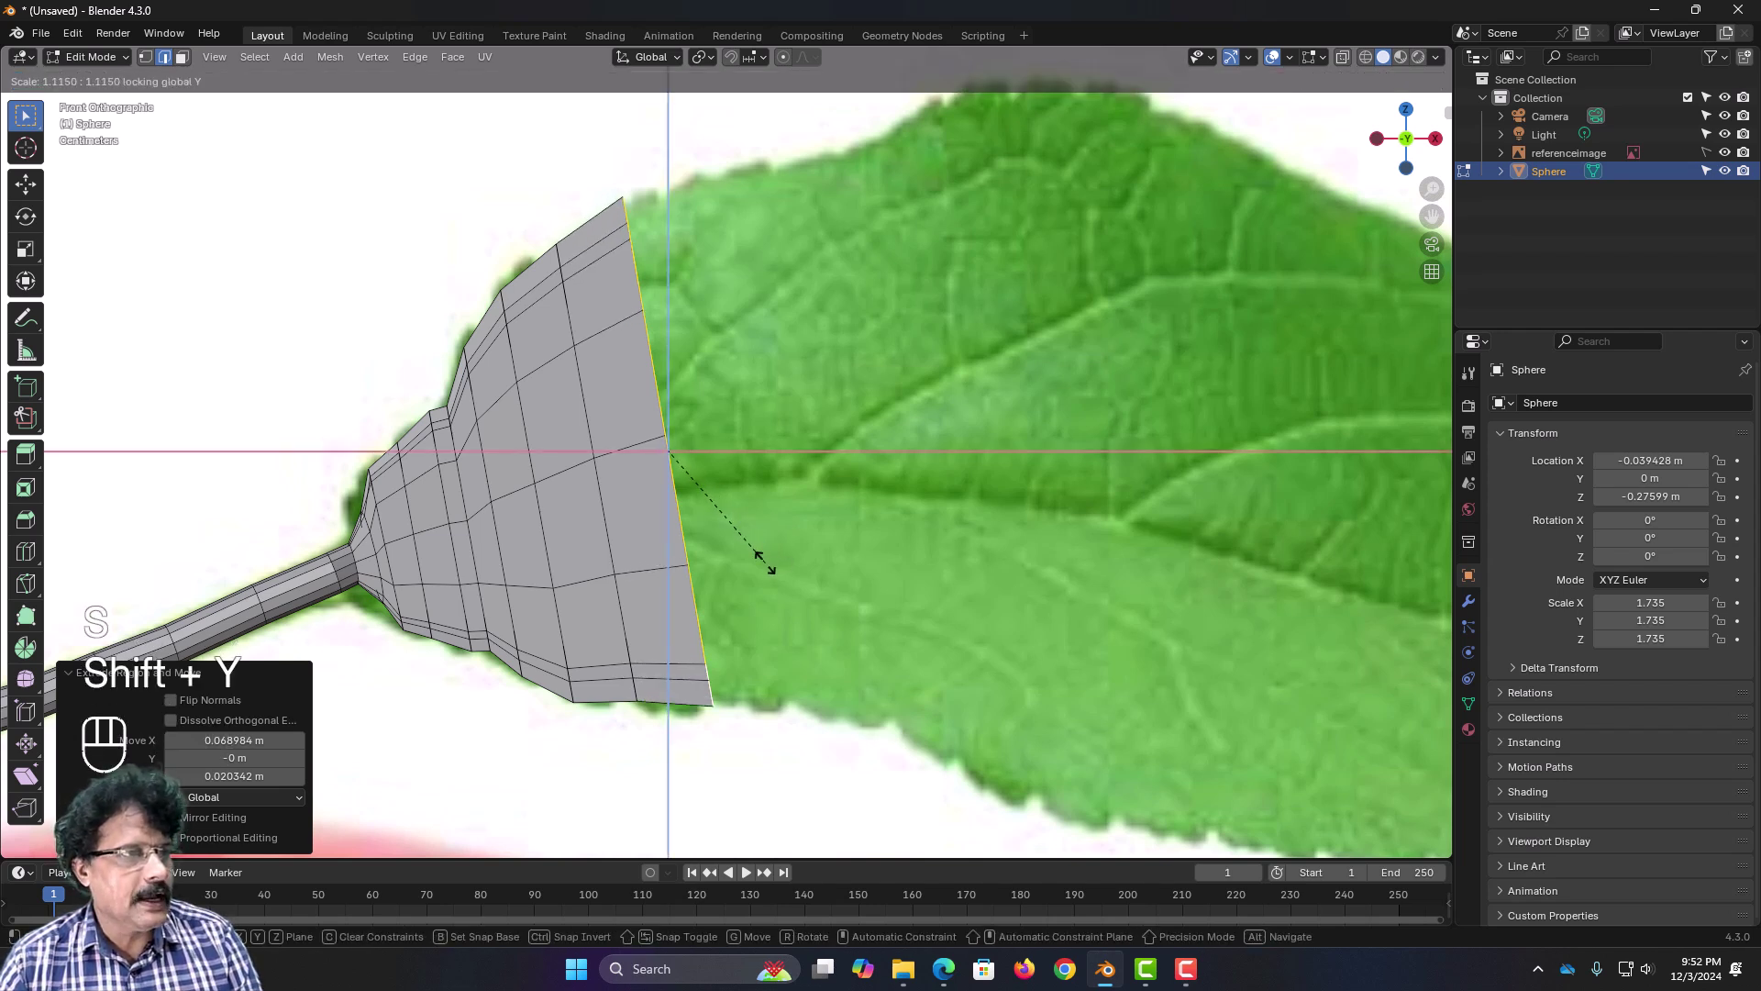
pyautogui.click(767, 566)
# Step: Extrude a wider leaf section about 0.0955 m in X and 0.0168 m in Z, and rotate its end edge about 7.4°
pyautogui.press('e')
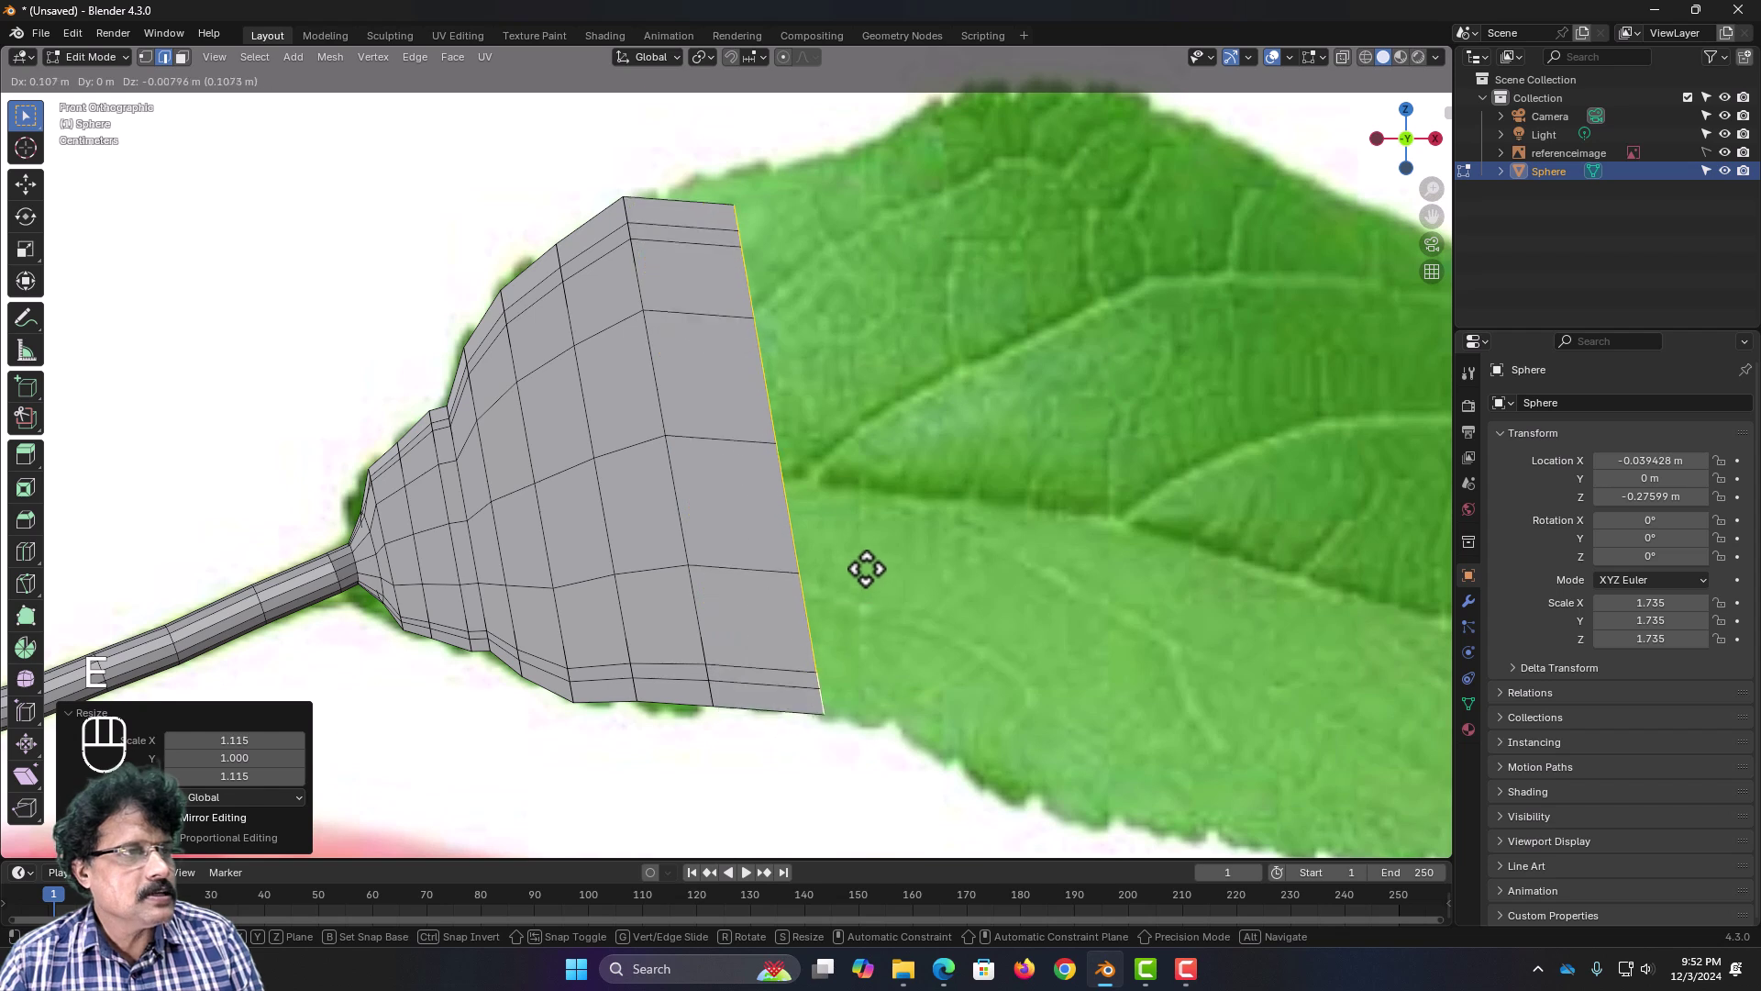
pyautogui.click(860, 552)
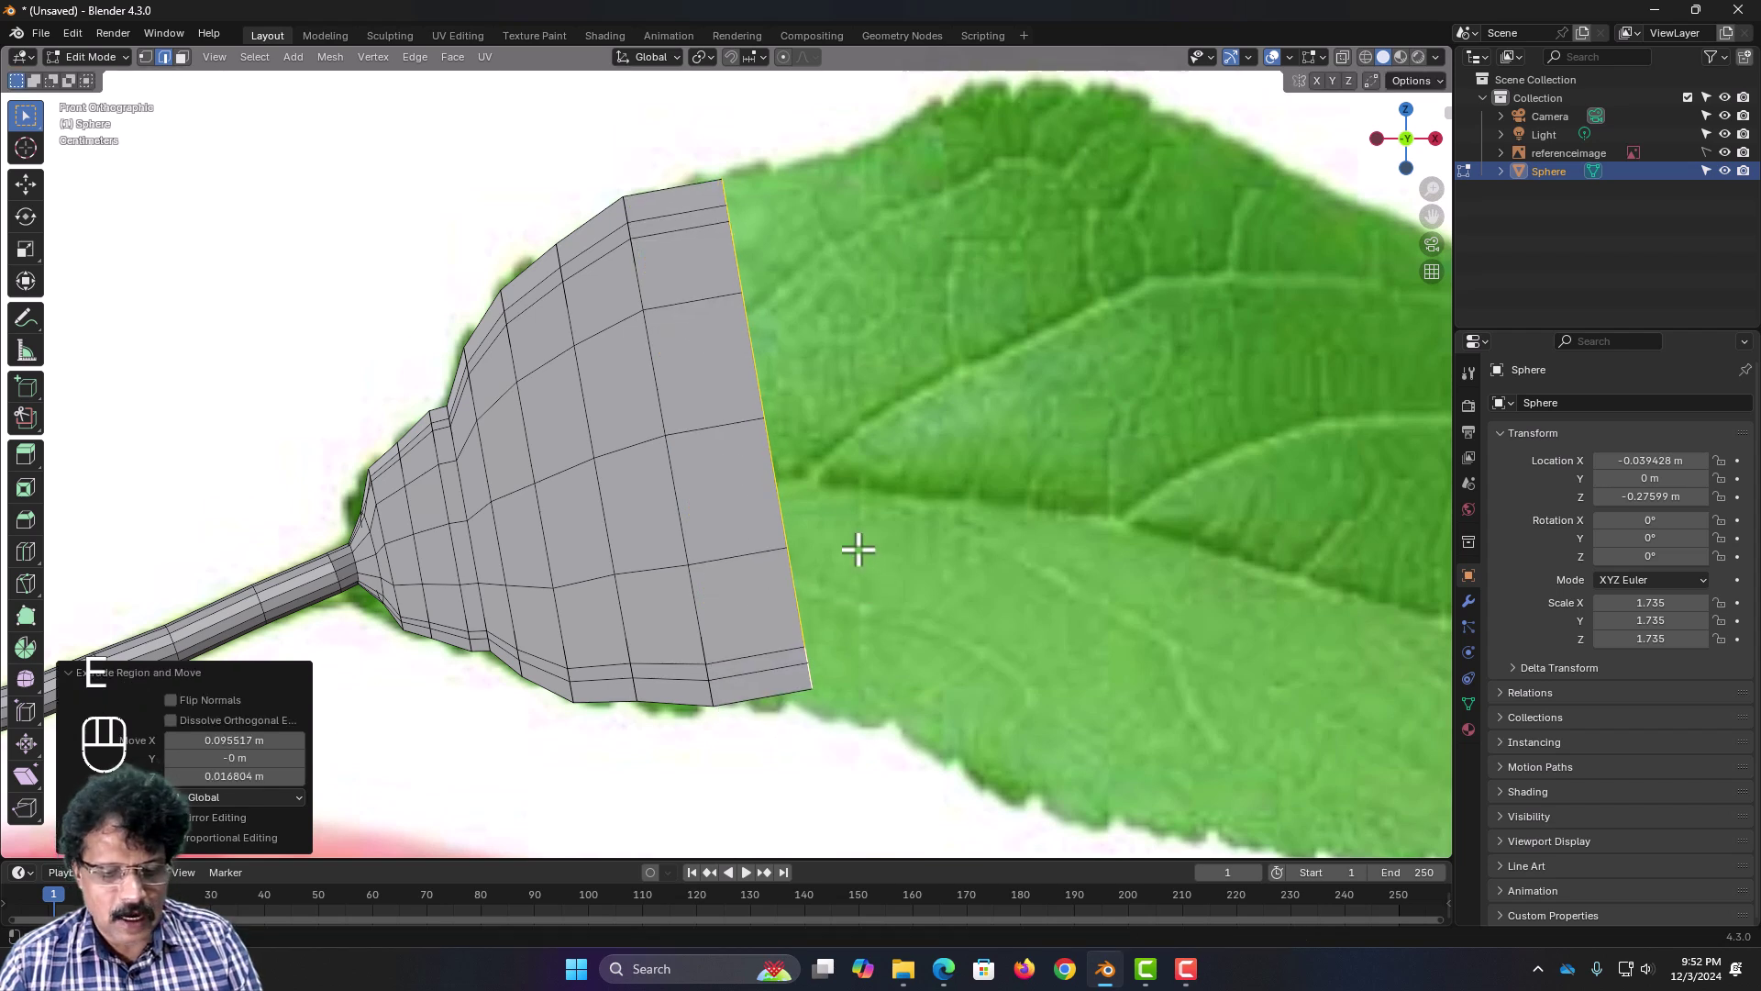
pyautogui.press('r')
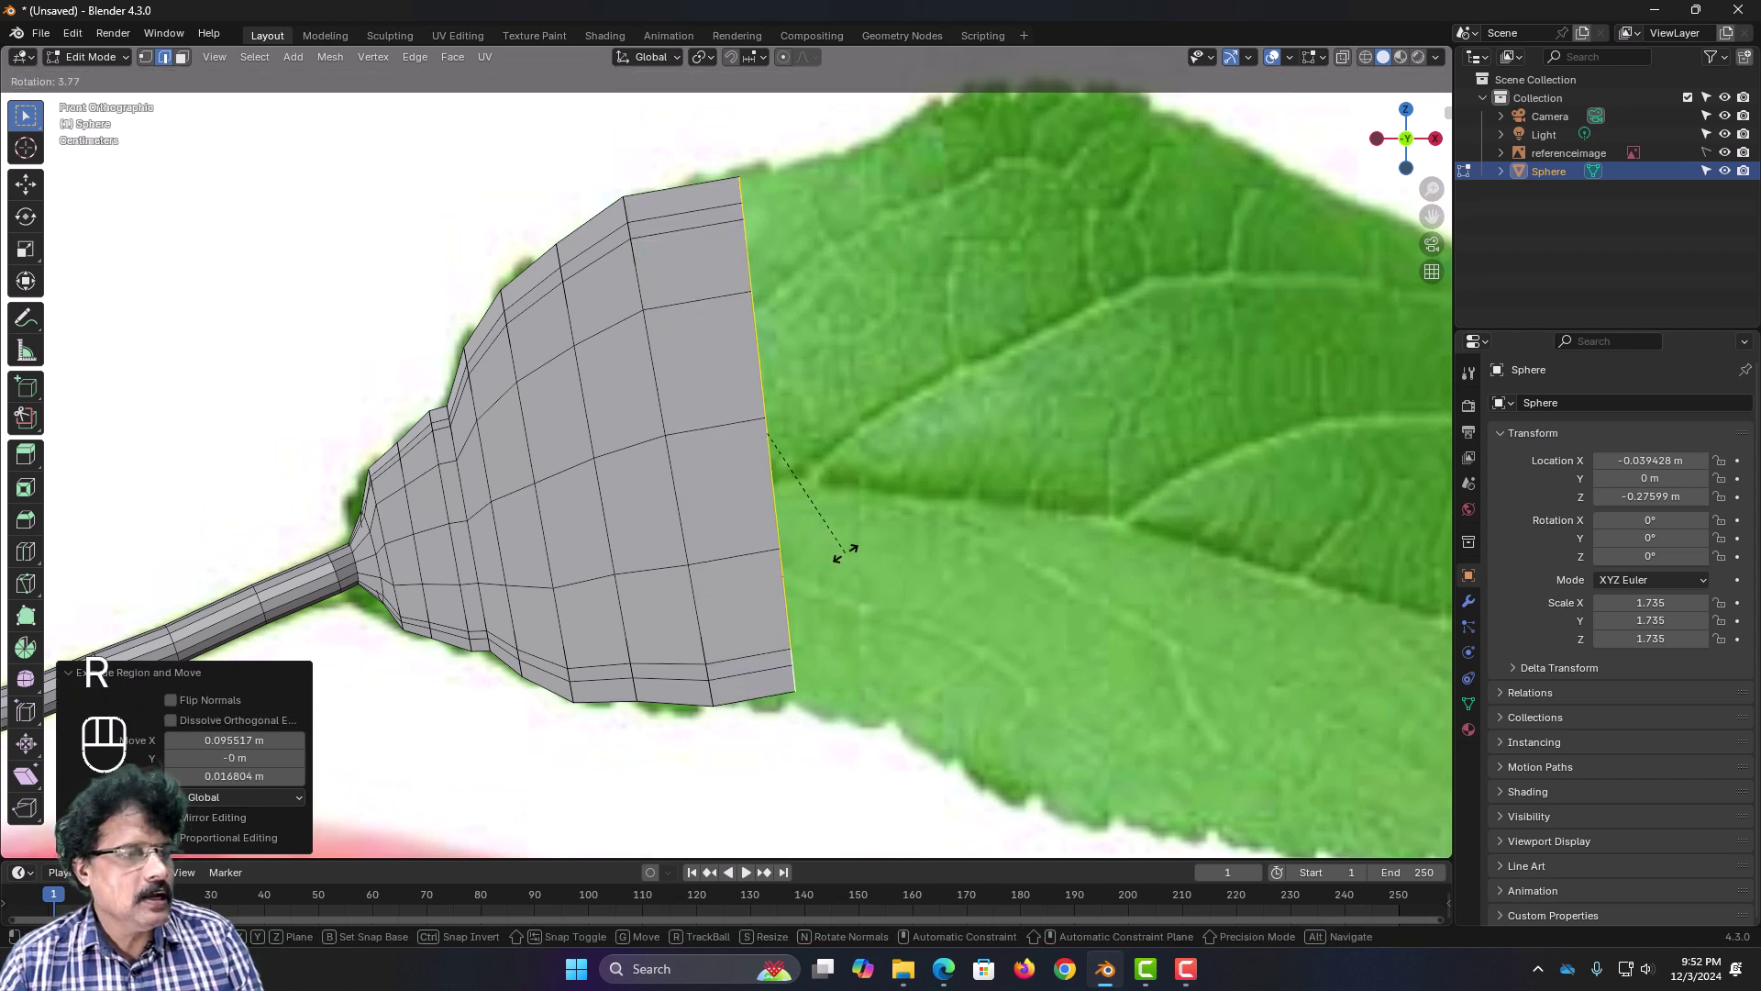
pyautogui.click(837, 557)
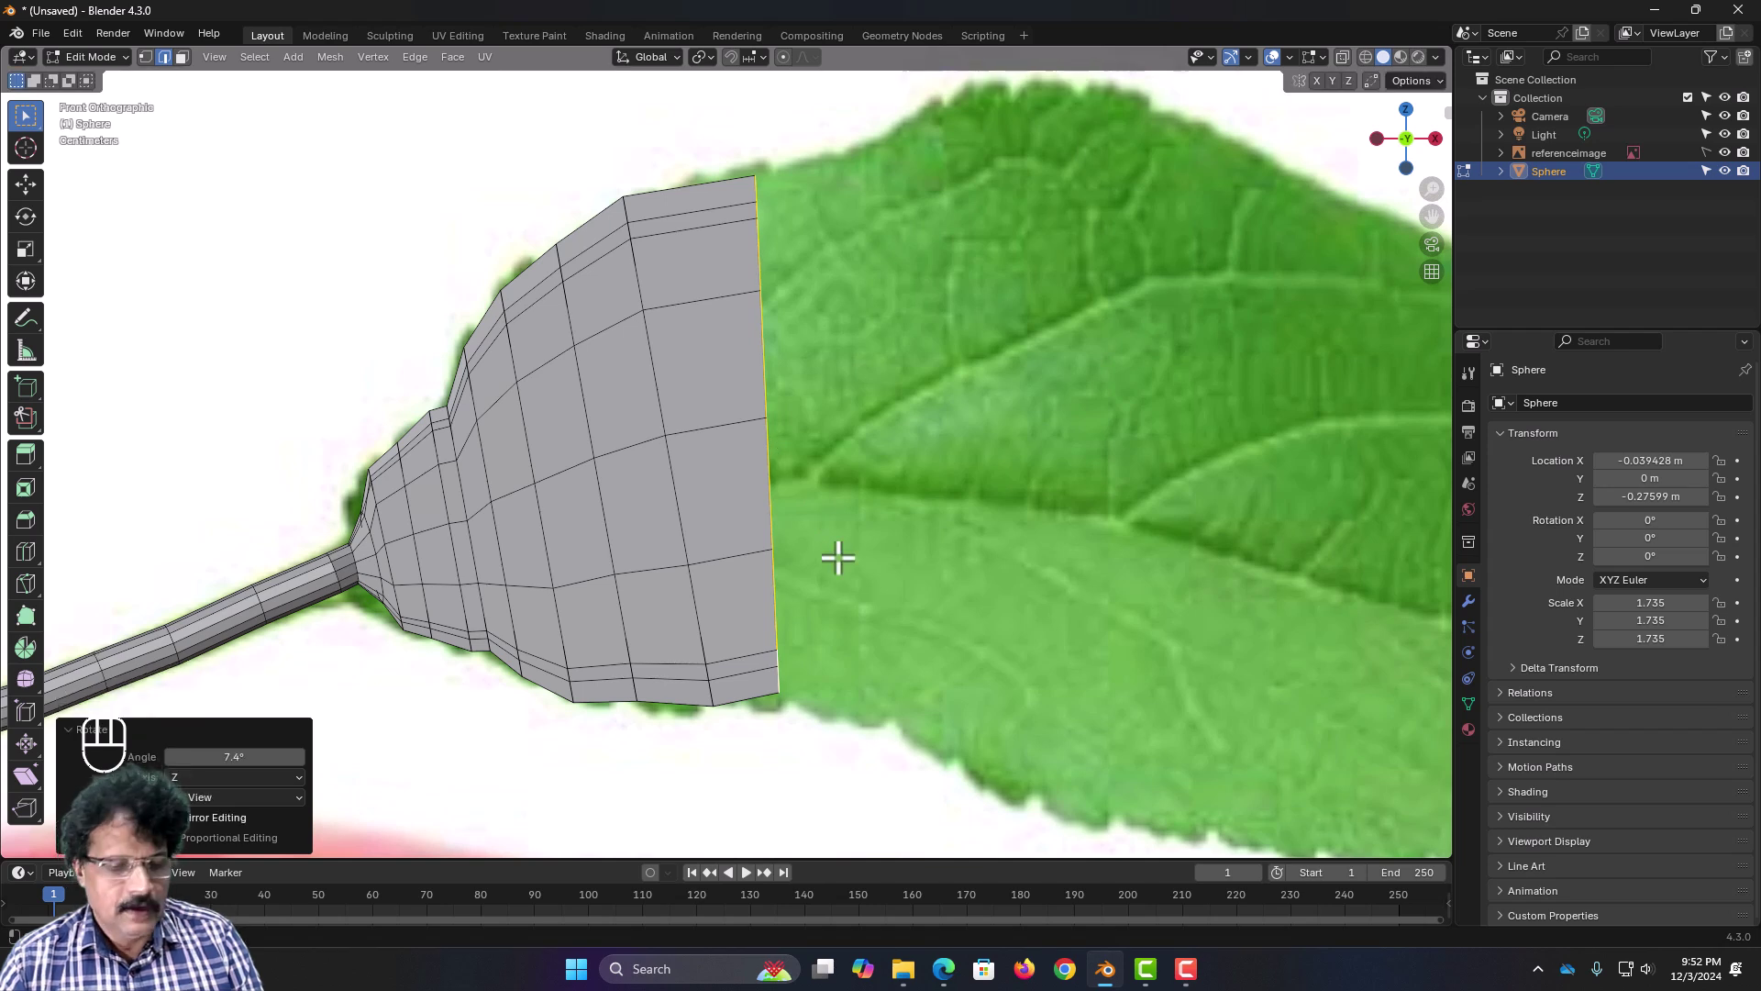
# Step: Extrude the leaf about 0.0777 m in X and 0.0051 m in Z, with its end rotated about 3.98° and scaled to about 1.101, Y locked
pyautogui.scroll(-2, 835, 557)
pyautogui.press('e')
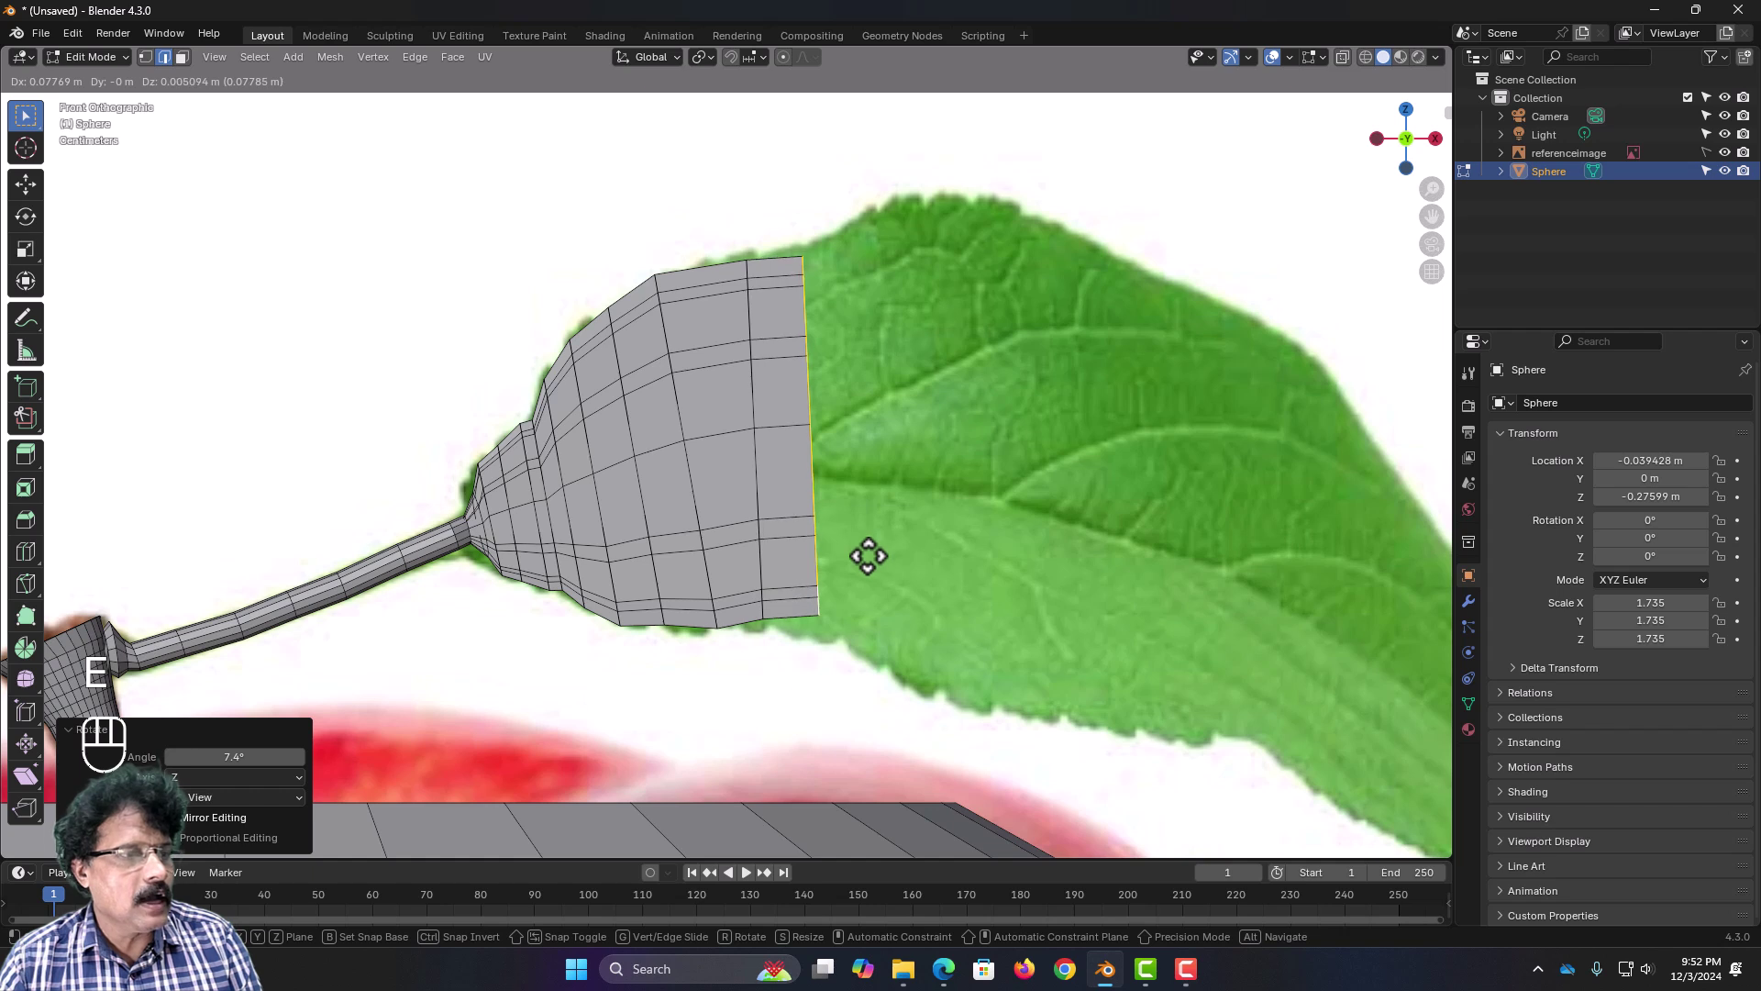
pyautogui.click(869, 555)
pyautogui.press('r')
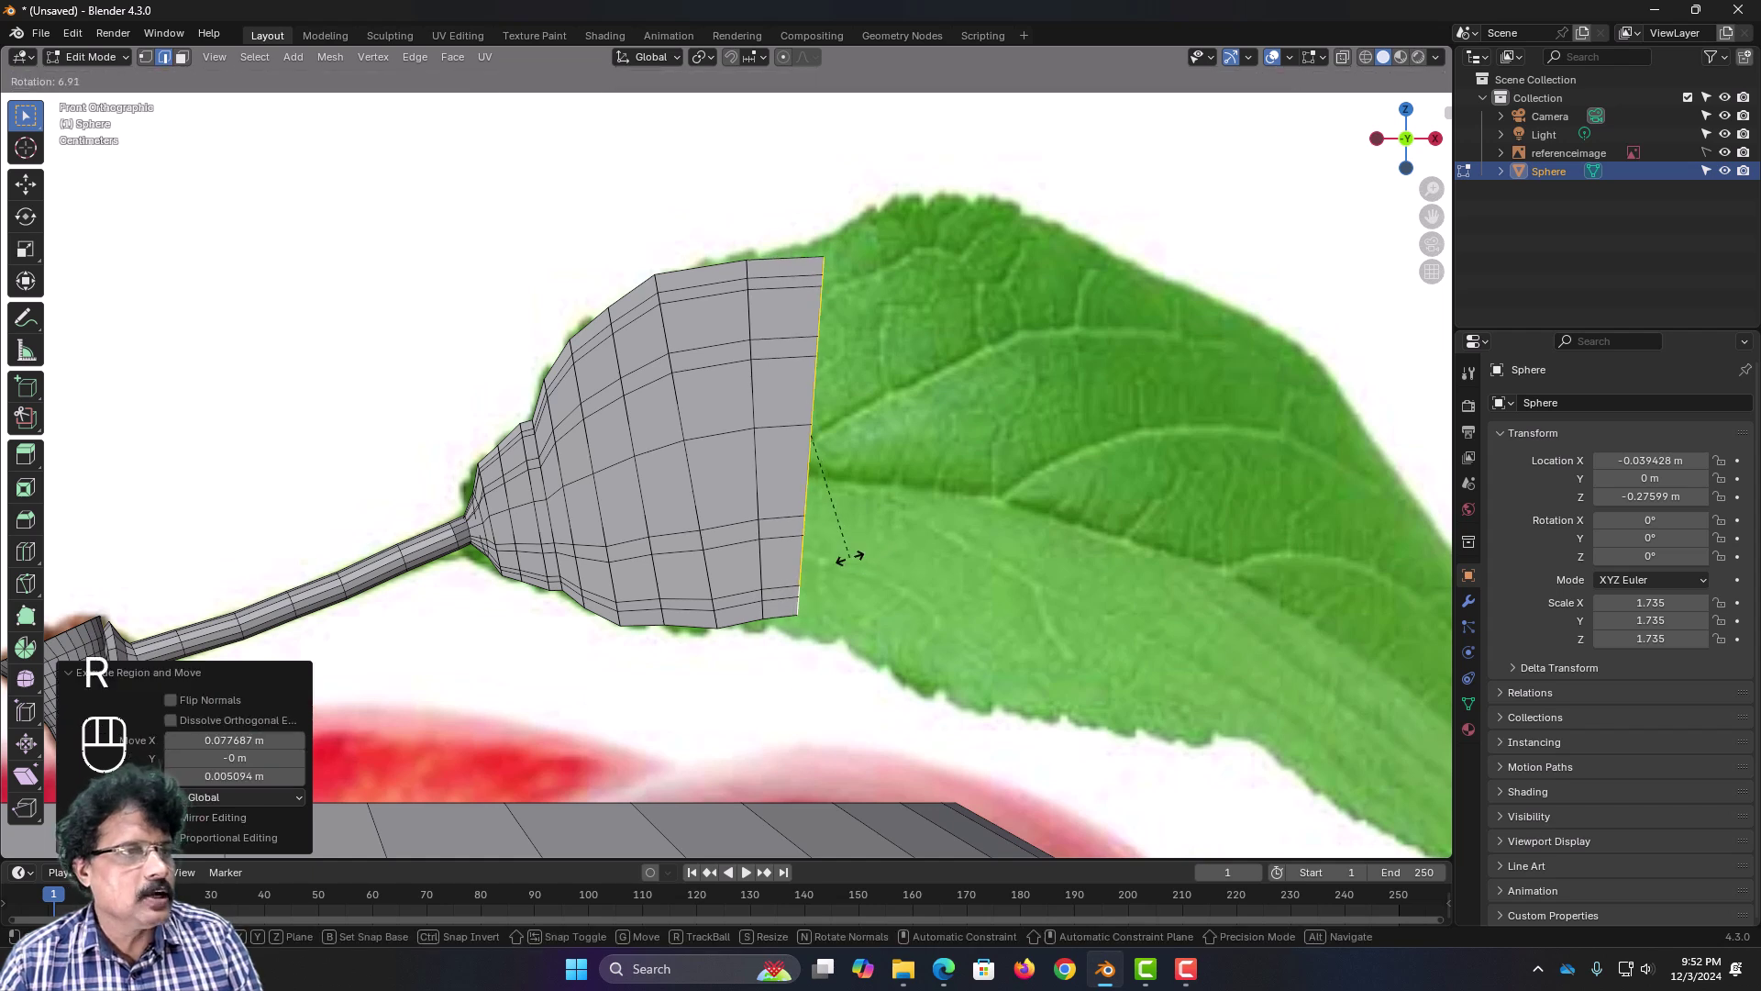
pyautogui.click(851, 543)
pyautogui.press('s')
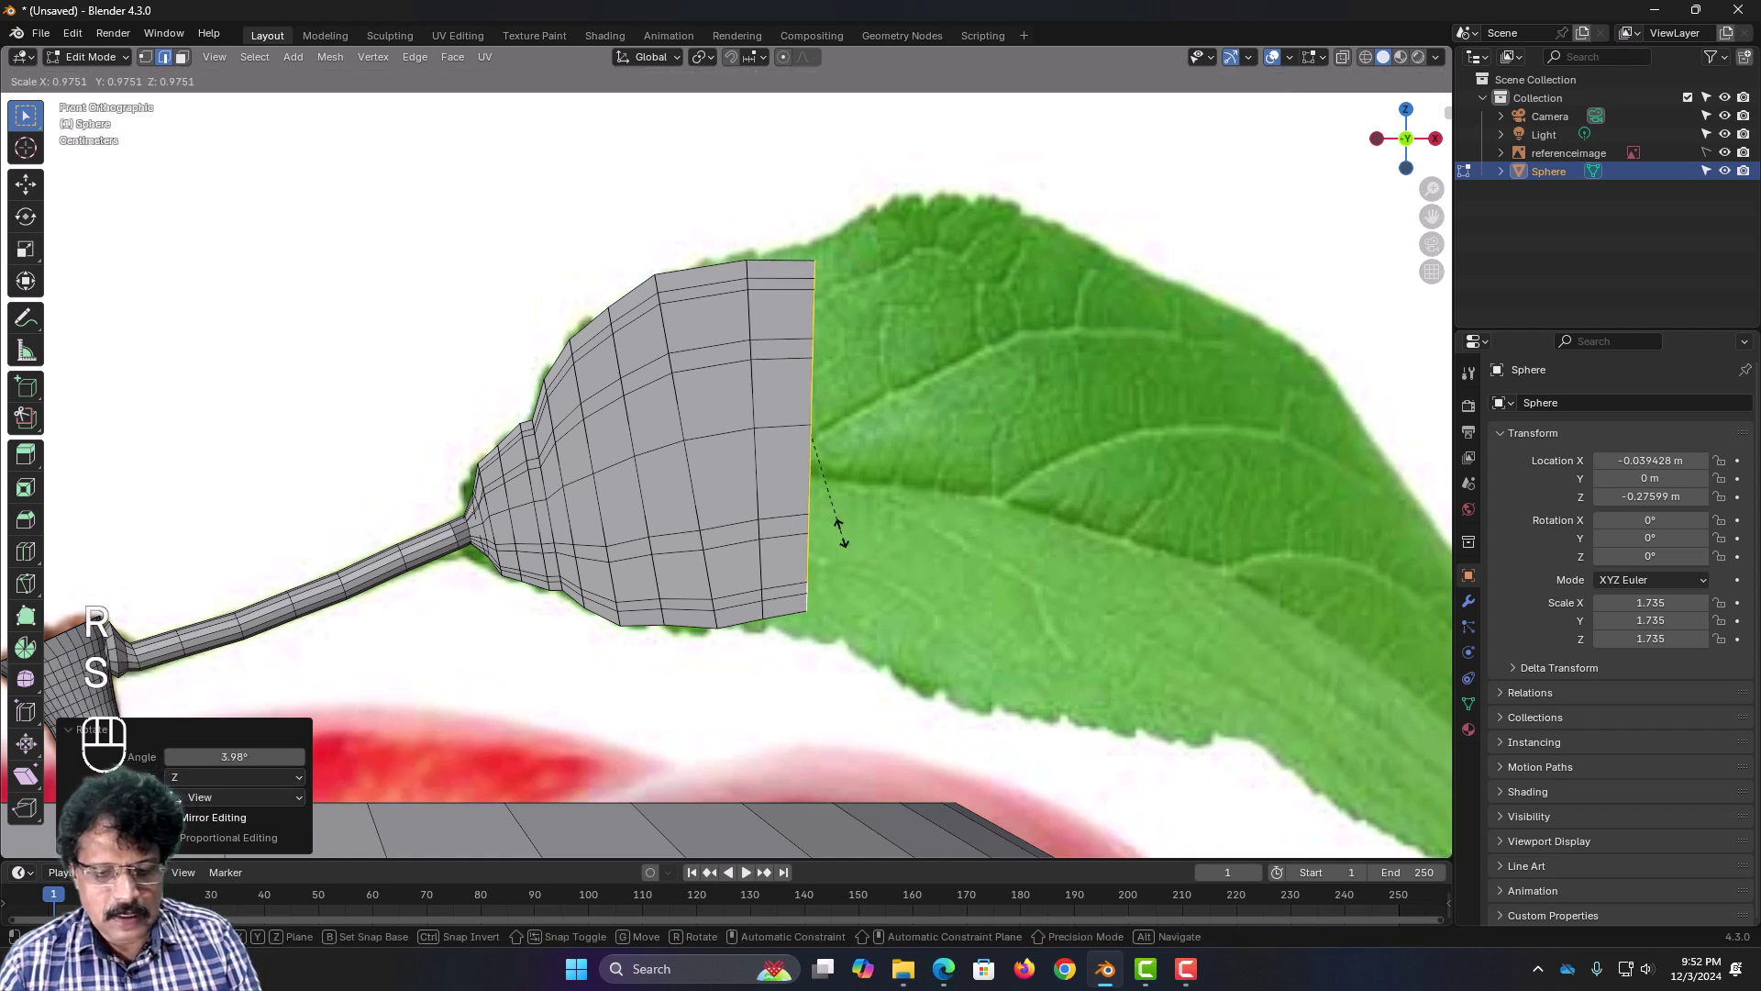
pyautogui.hotkey('shift', 'y')
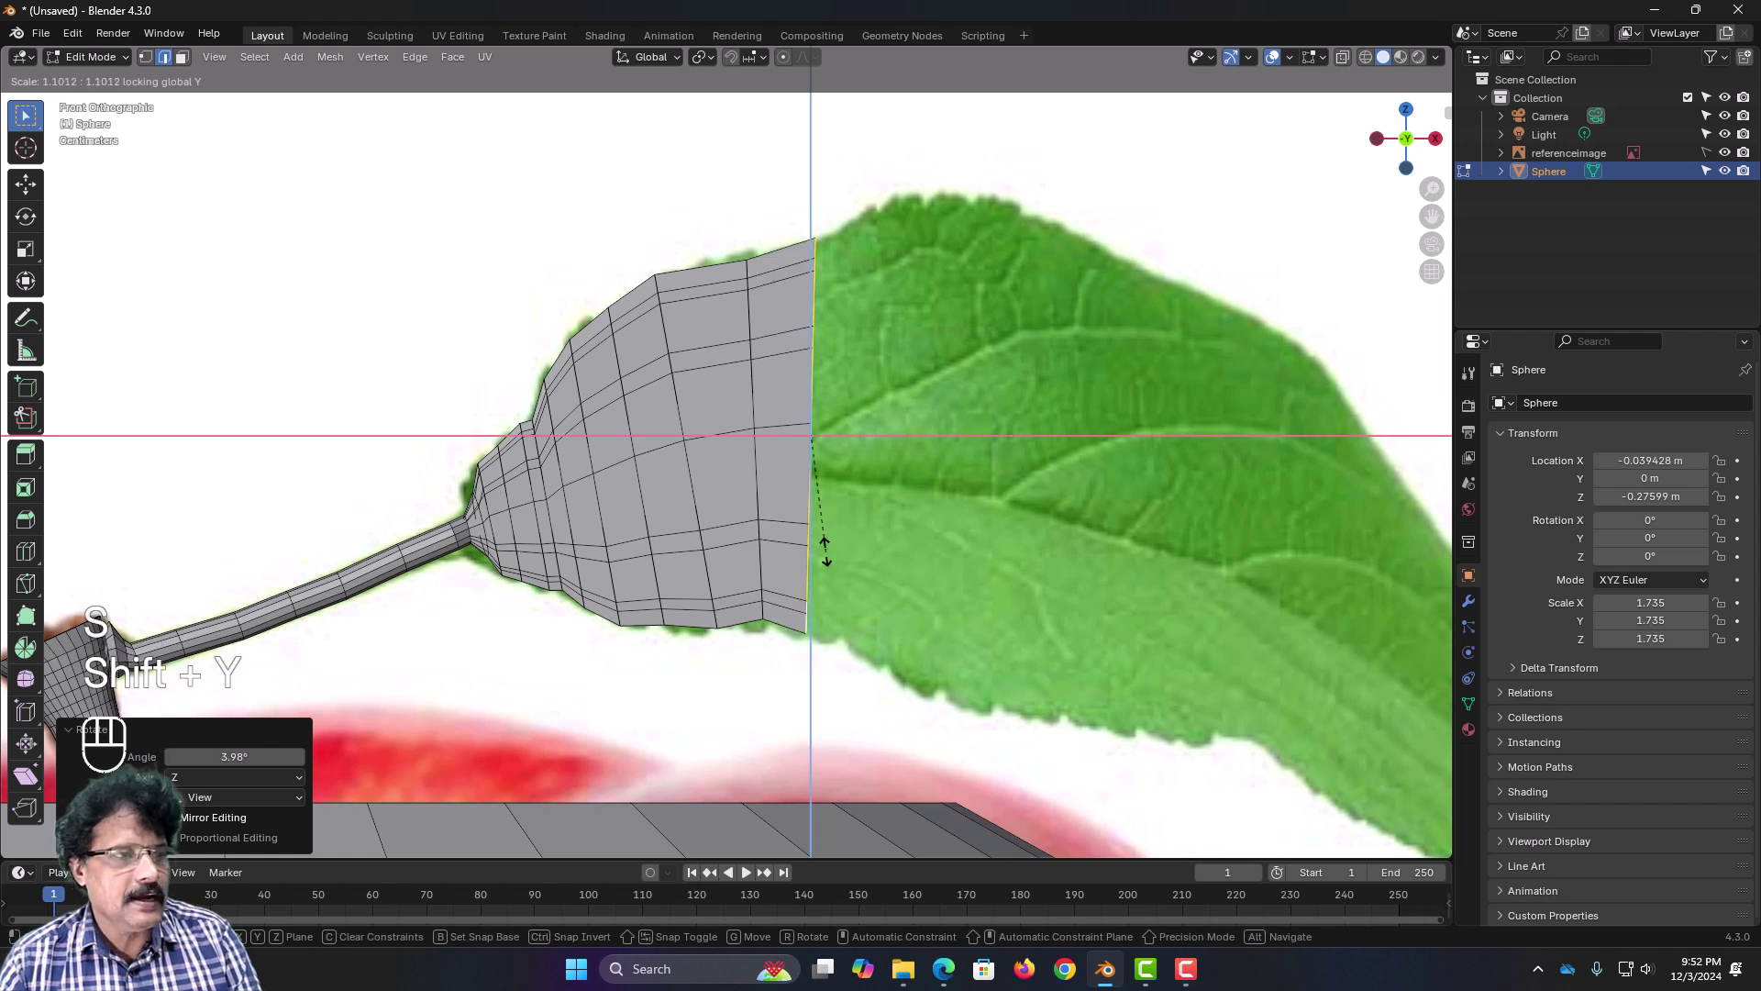
pyautogui.click(825, 551)
# Step: Extrude the leaf about 0.07 m in X and 0.0153 m in Z, and scale its end to about 1.091 with Y locked
pyautogui.press('e')
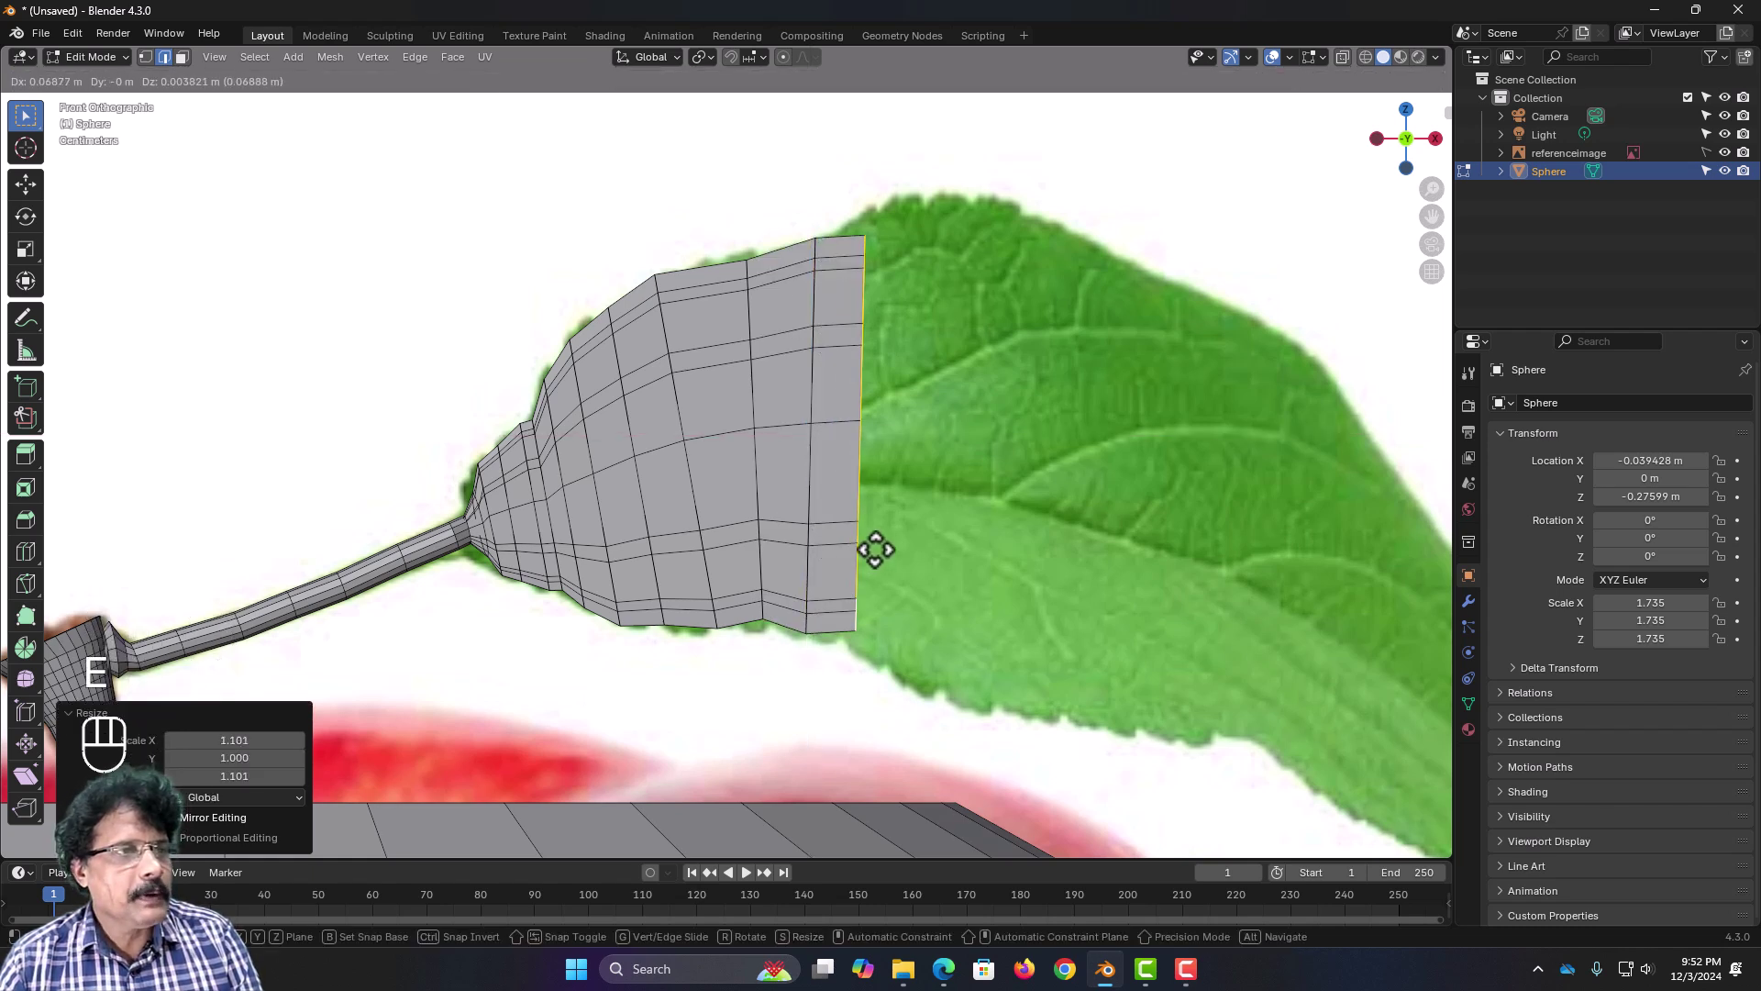
pyautogui.click(873, 539)
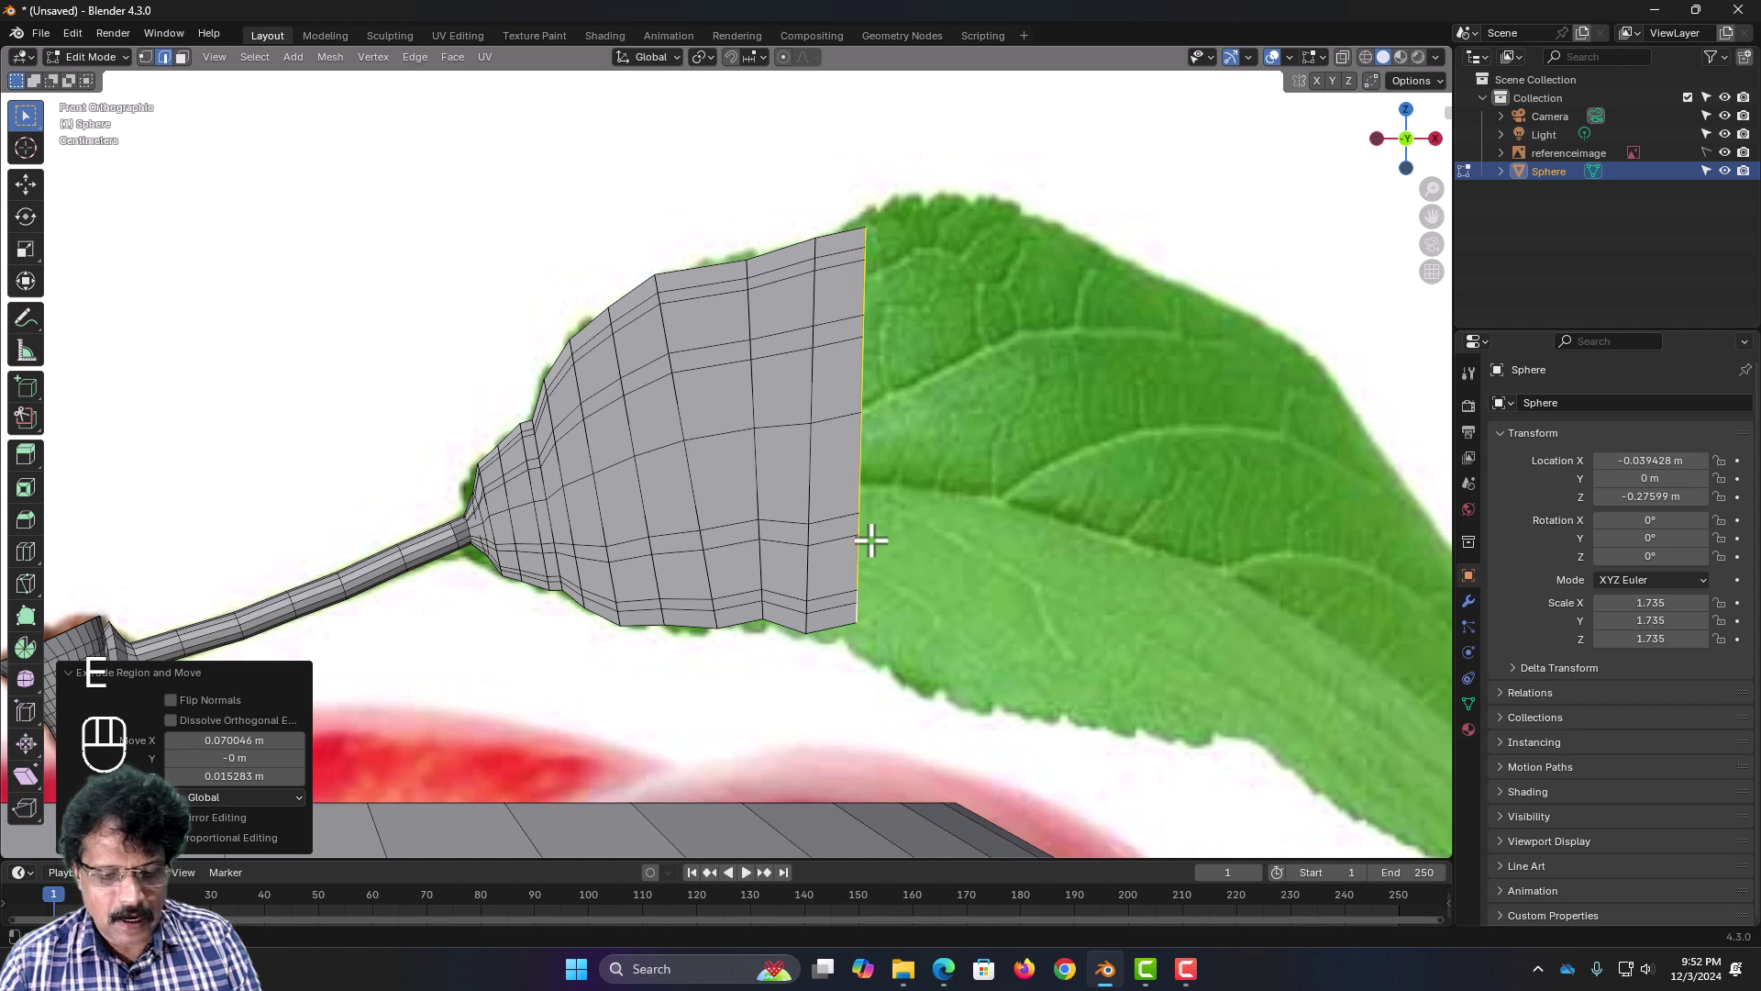
pyautogui.press('s')
pyautogui.hotkey('shift', 'y')
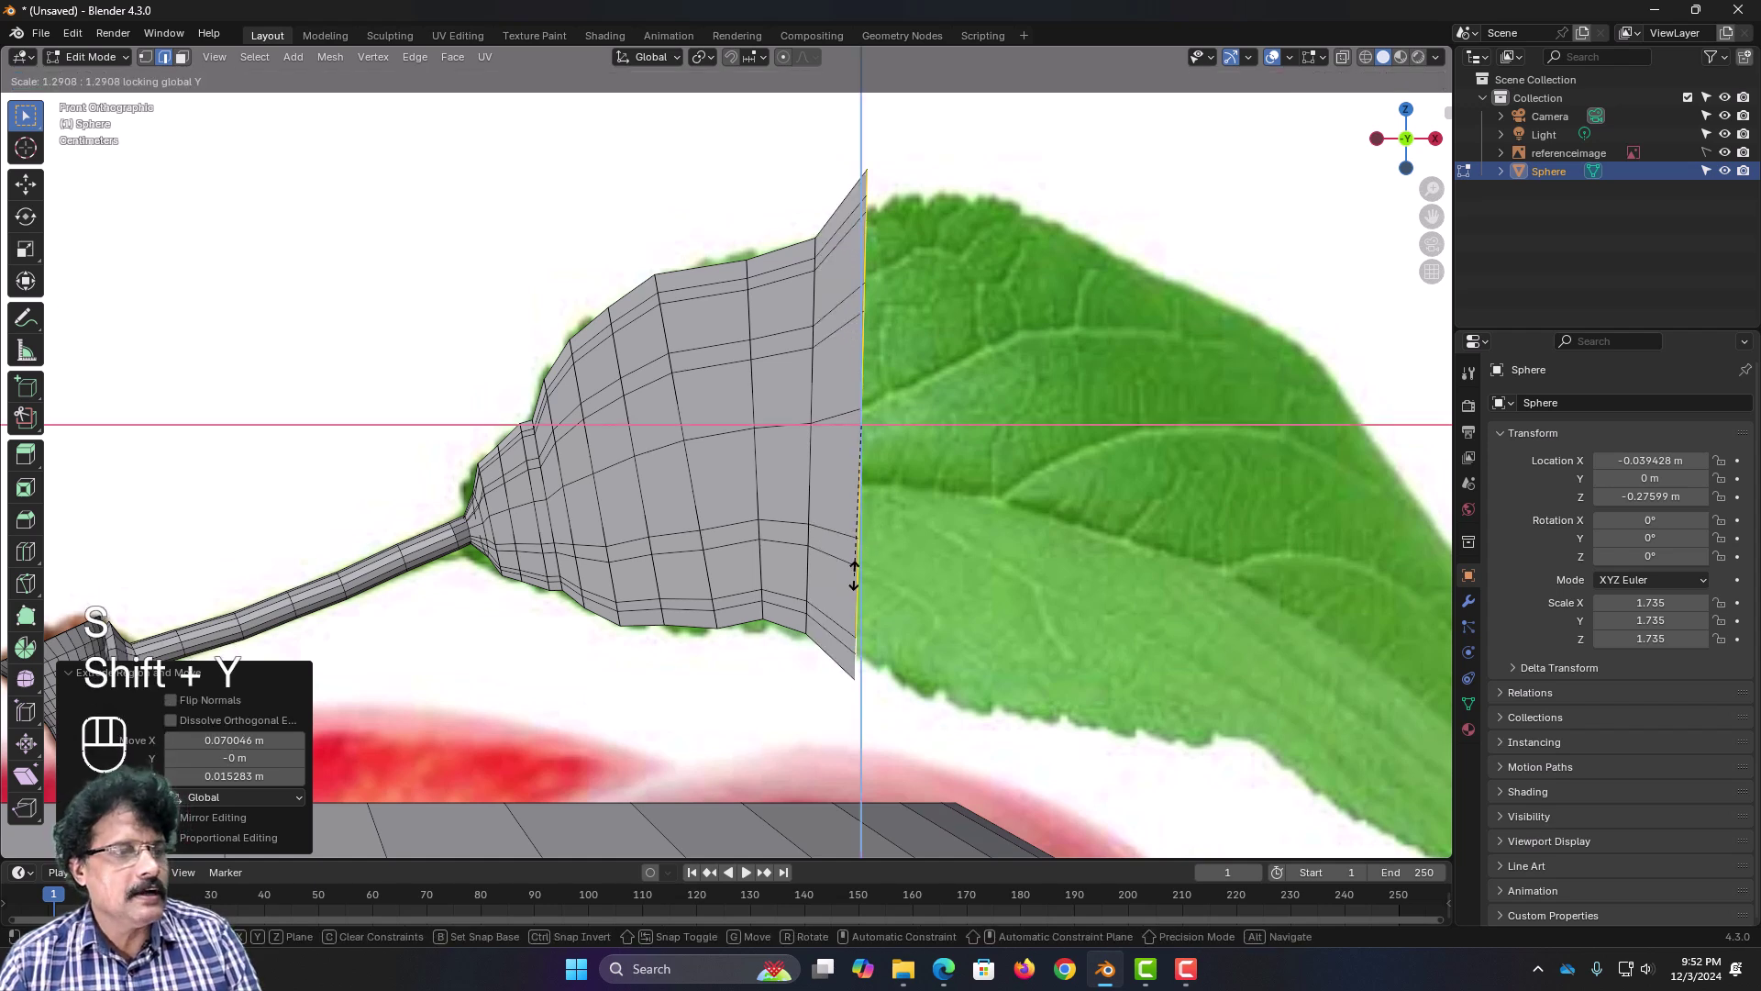
pyautogui.click(858, 551)
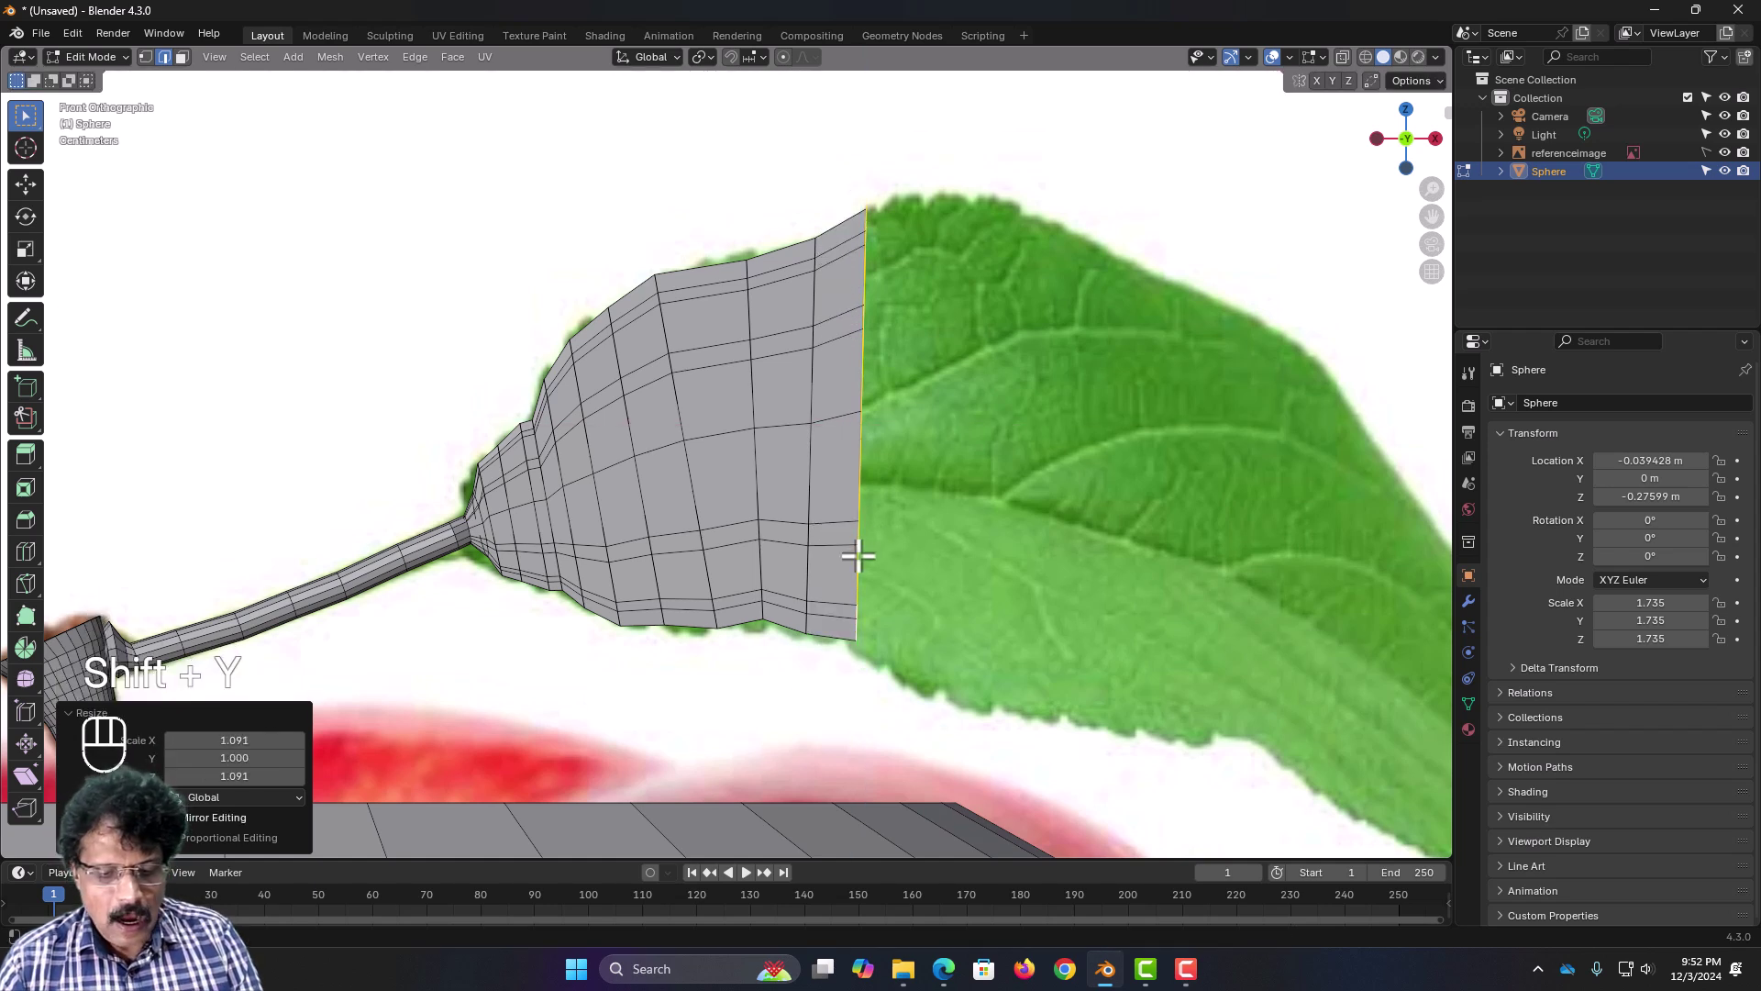
pyautogui.press('s')
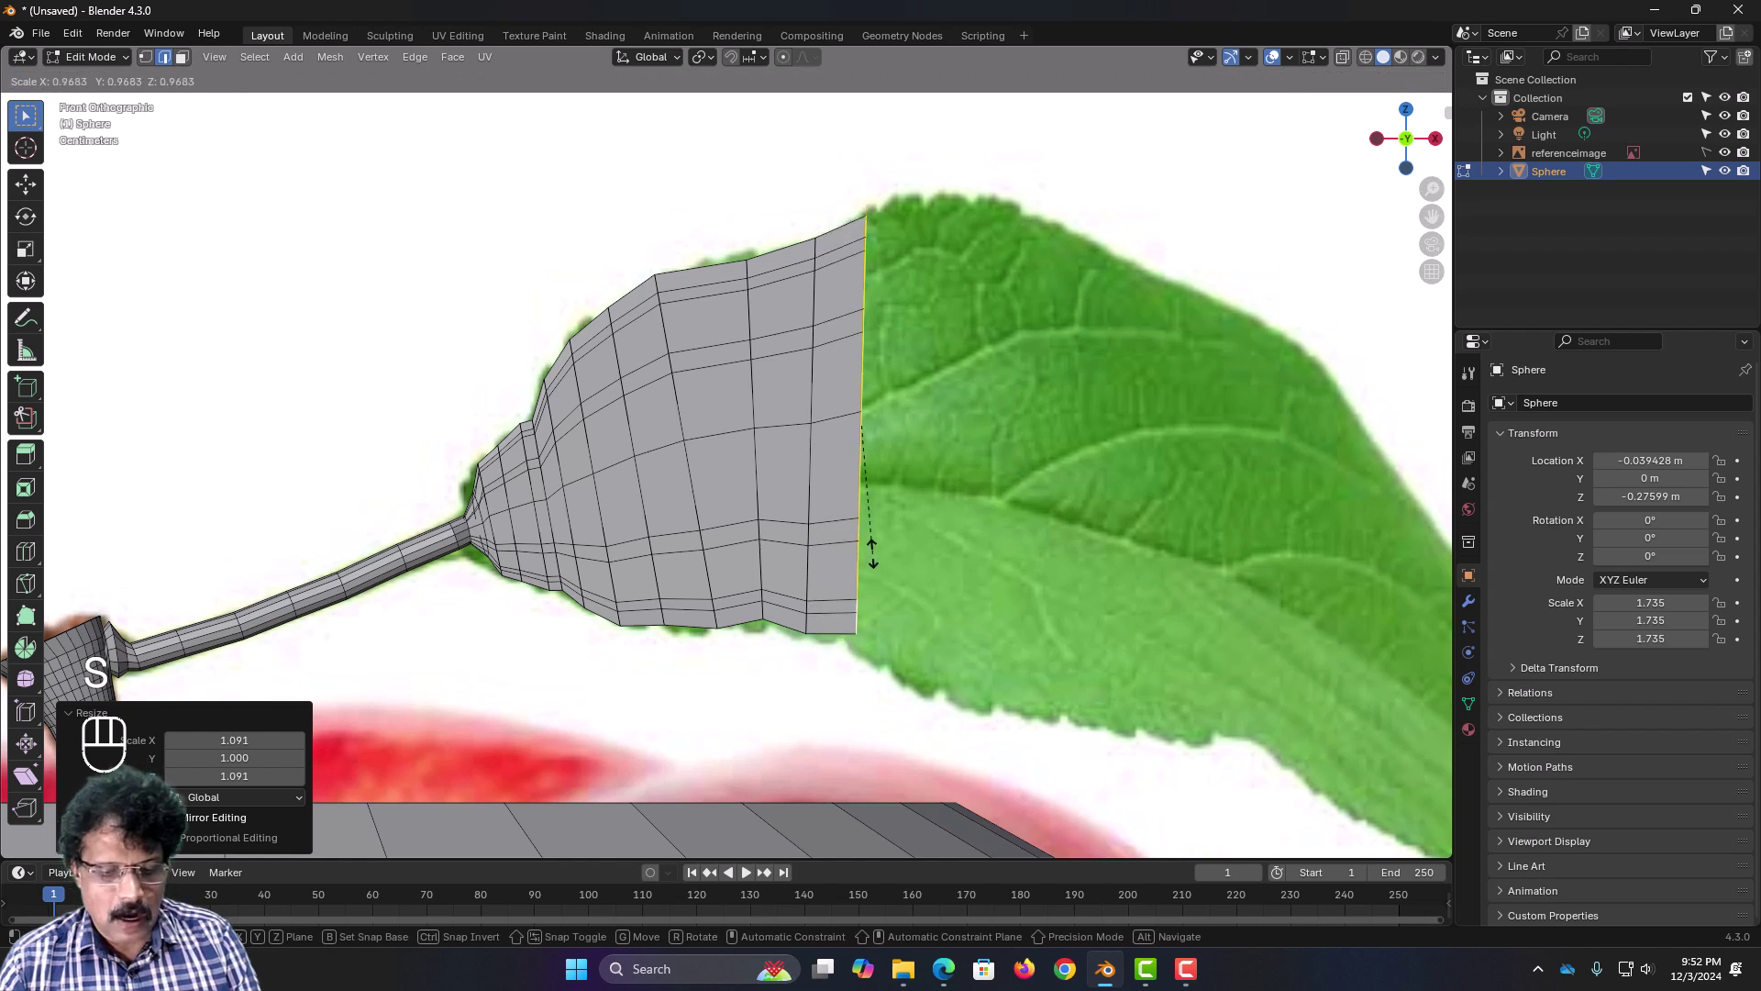
pyautogui.rightClick(867, 551)
# Step: Extrude another leaf section from the end edge, outward and slightly downward along the reference leaf
pyautogui.press('e')
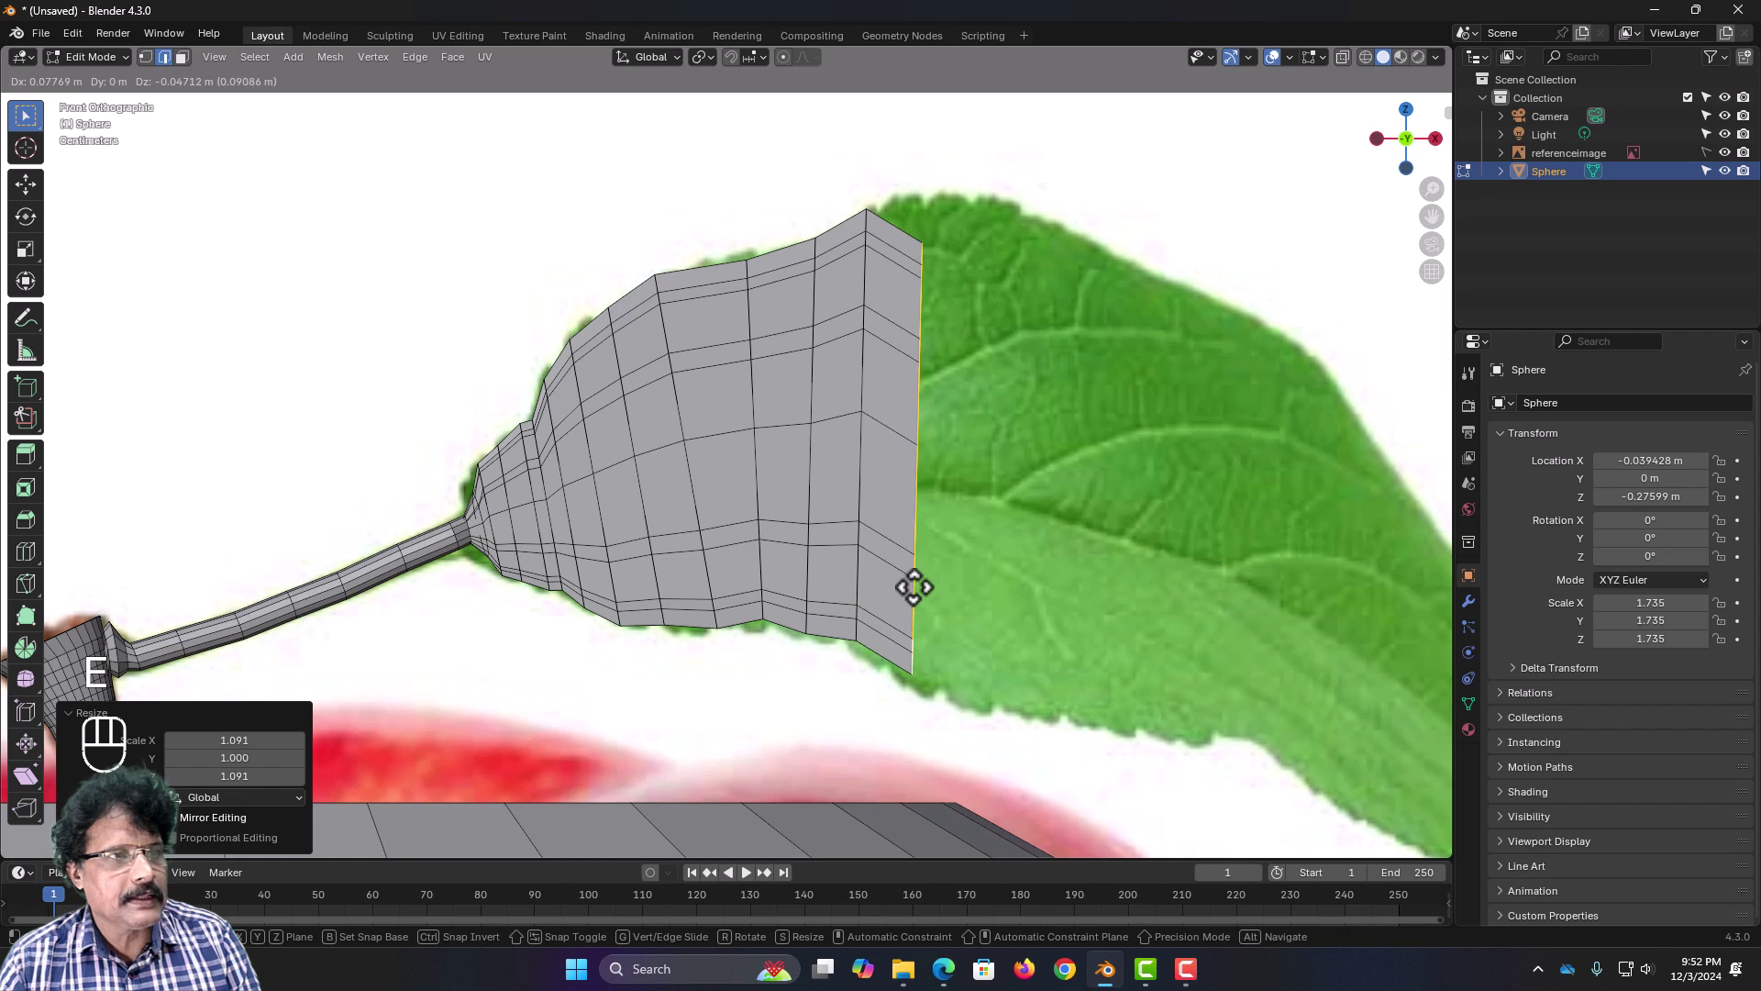
# Step: Extrude the leaf's open end edge about 0.103 m in X and -0.028 m in Z, then scale it by 1.164 excluding Y
pyautogui.click(933, 574)
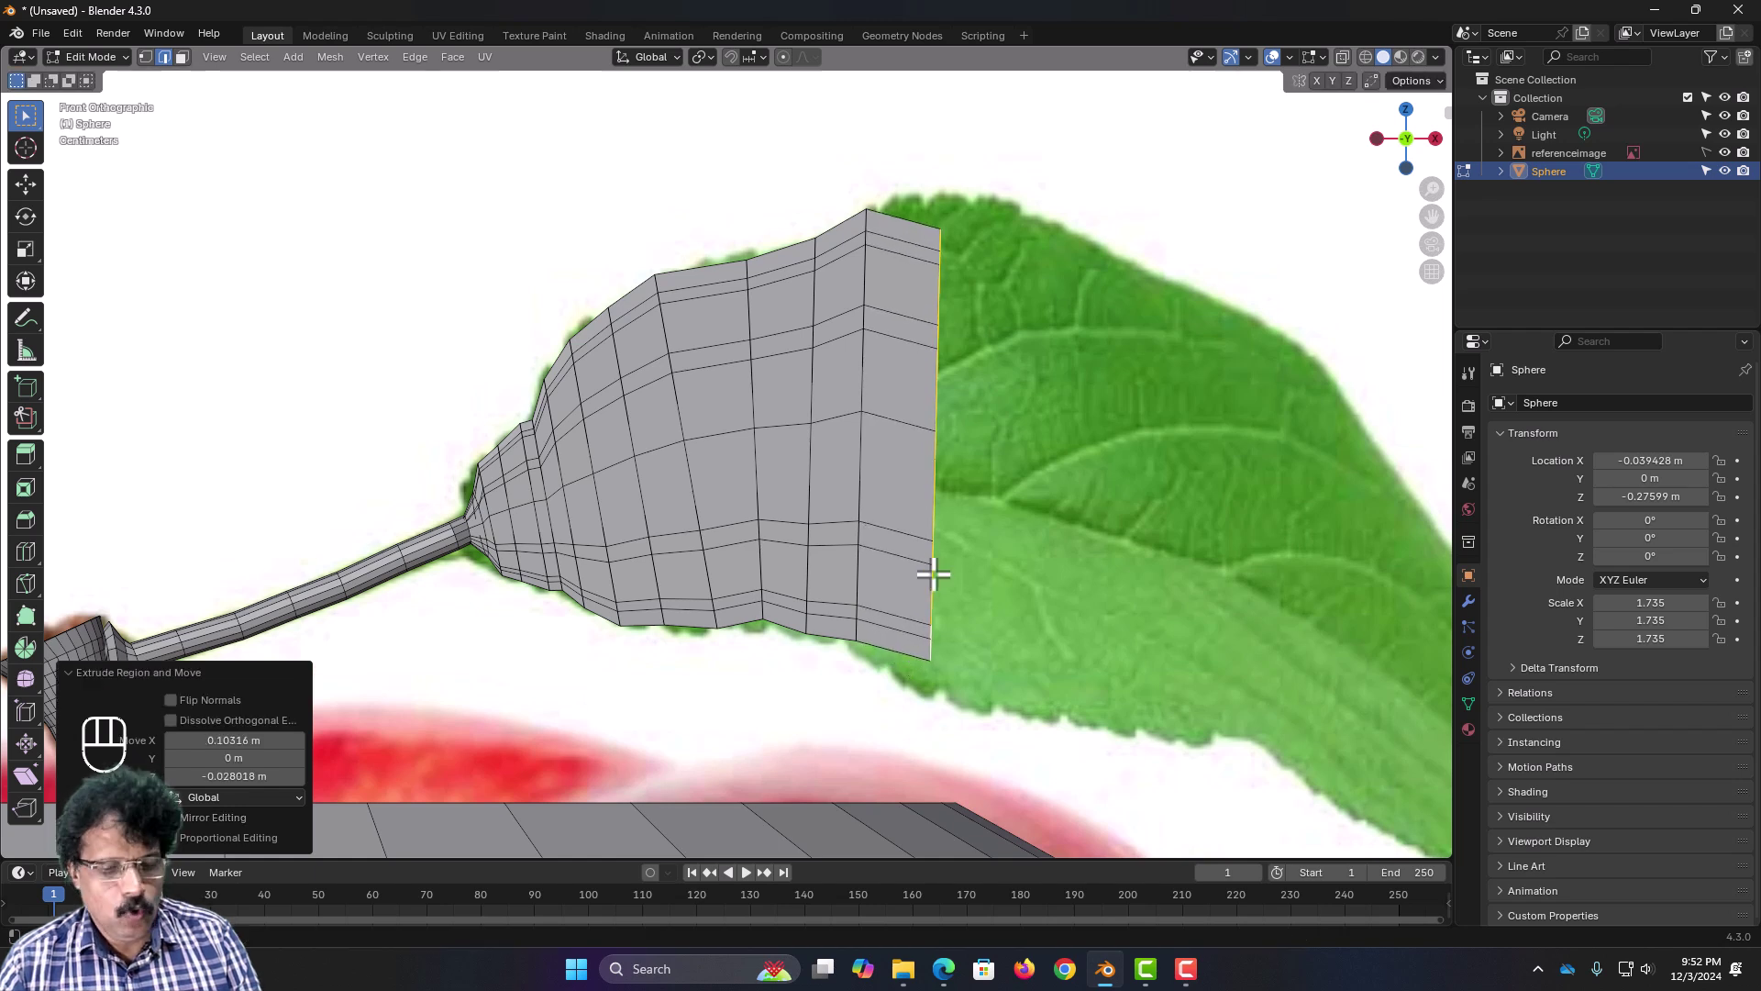
pyautogui.press('s')
pyautogui.hotkey('shift', 'y')
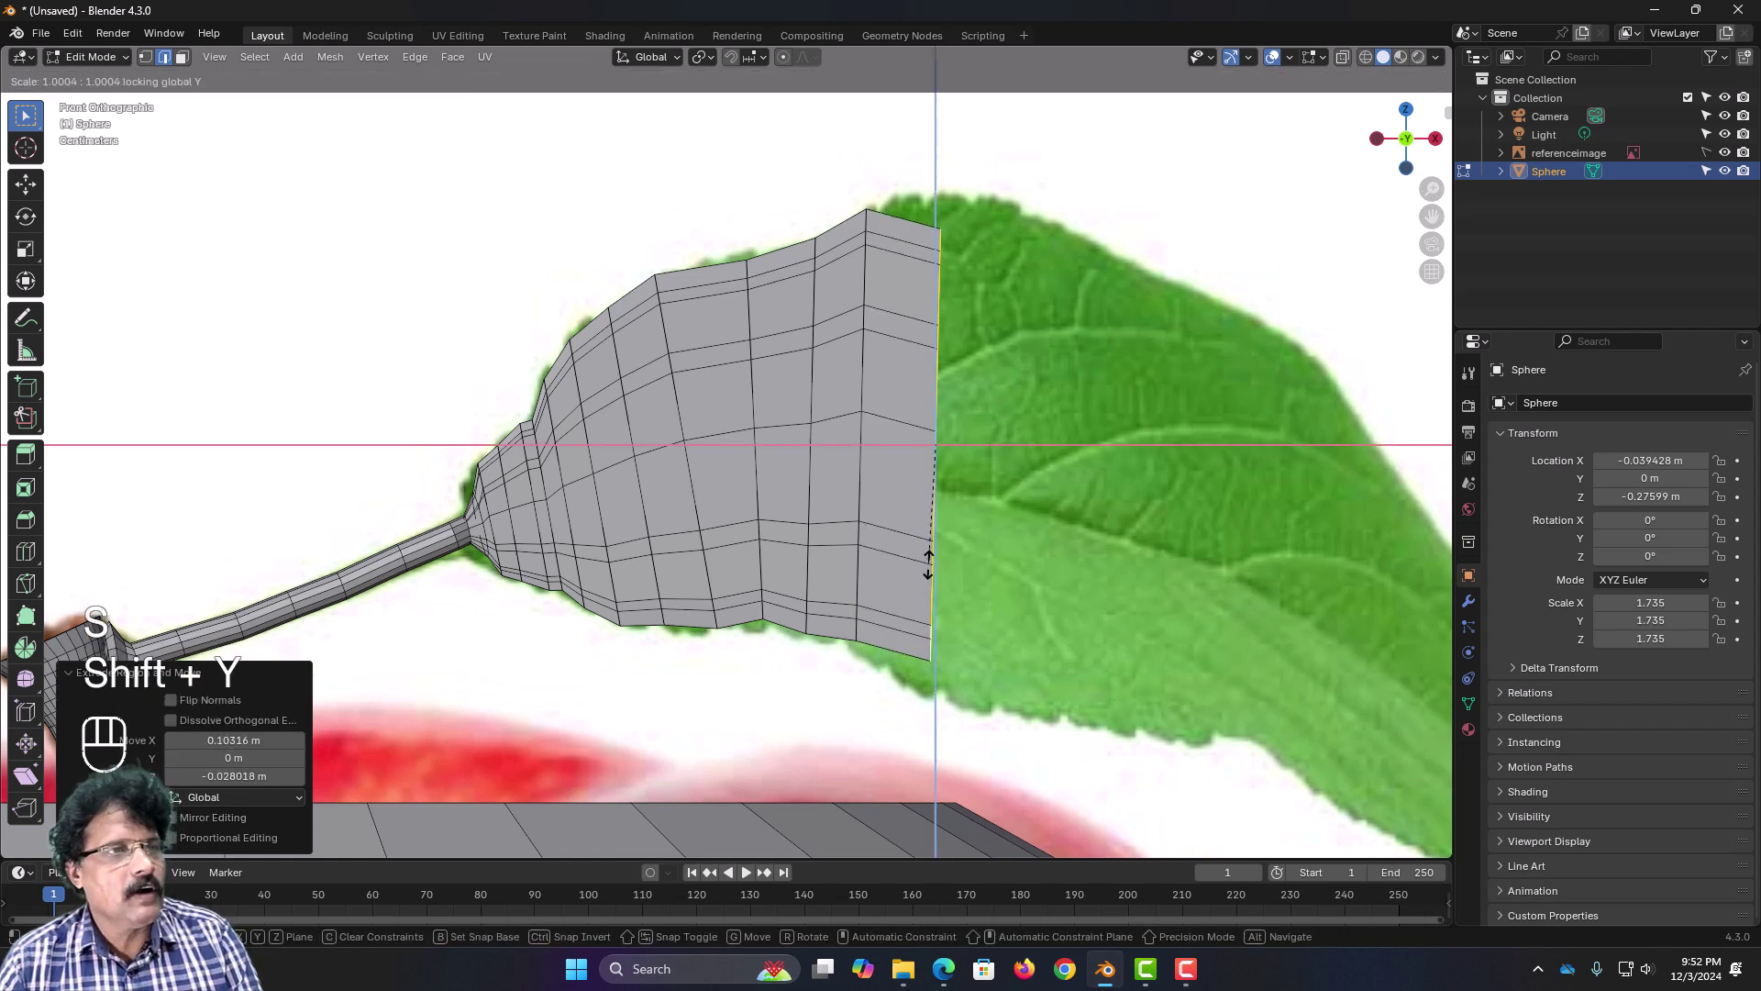
pyautogui.click(927, 582)
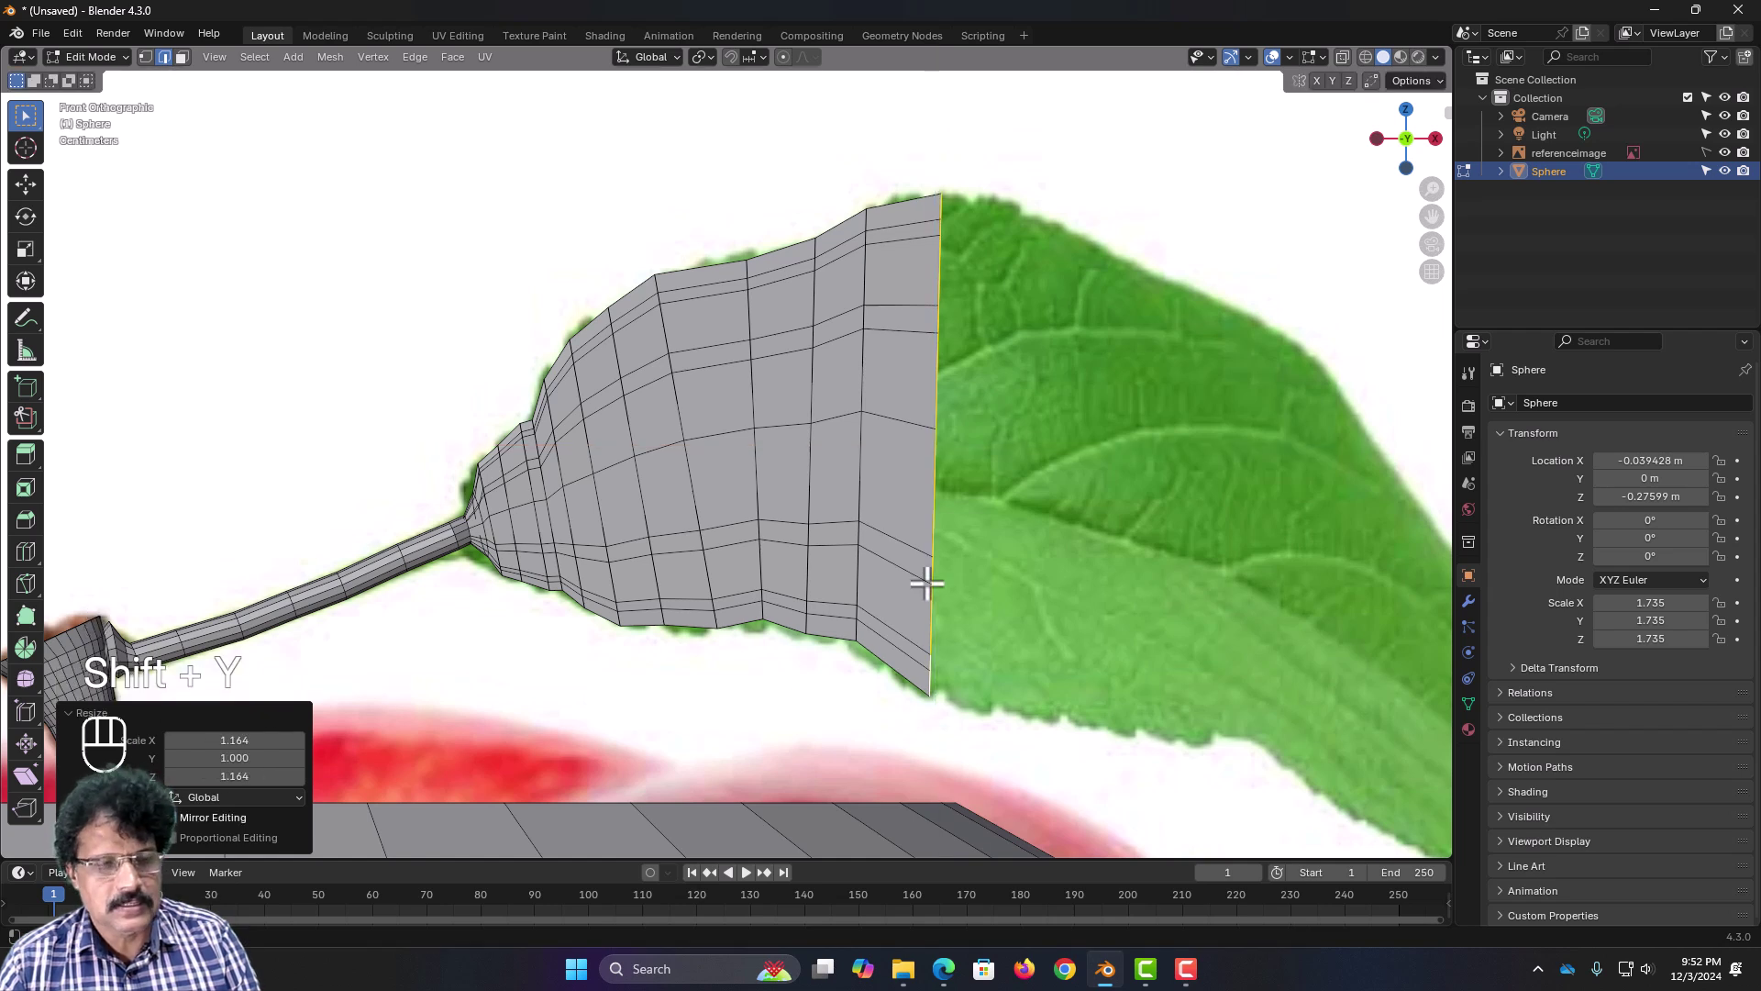
# Step: Extrude the leaf's end edge about 0.099 m in X, rotate it 3.54°, and scale it by 1.014 excluding Y to match the reference outline
pyautogui.press('e')
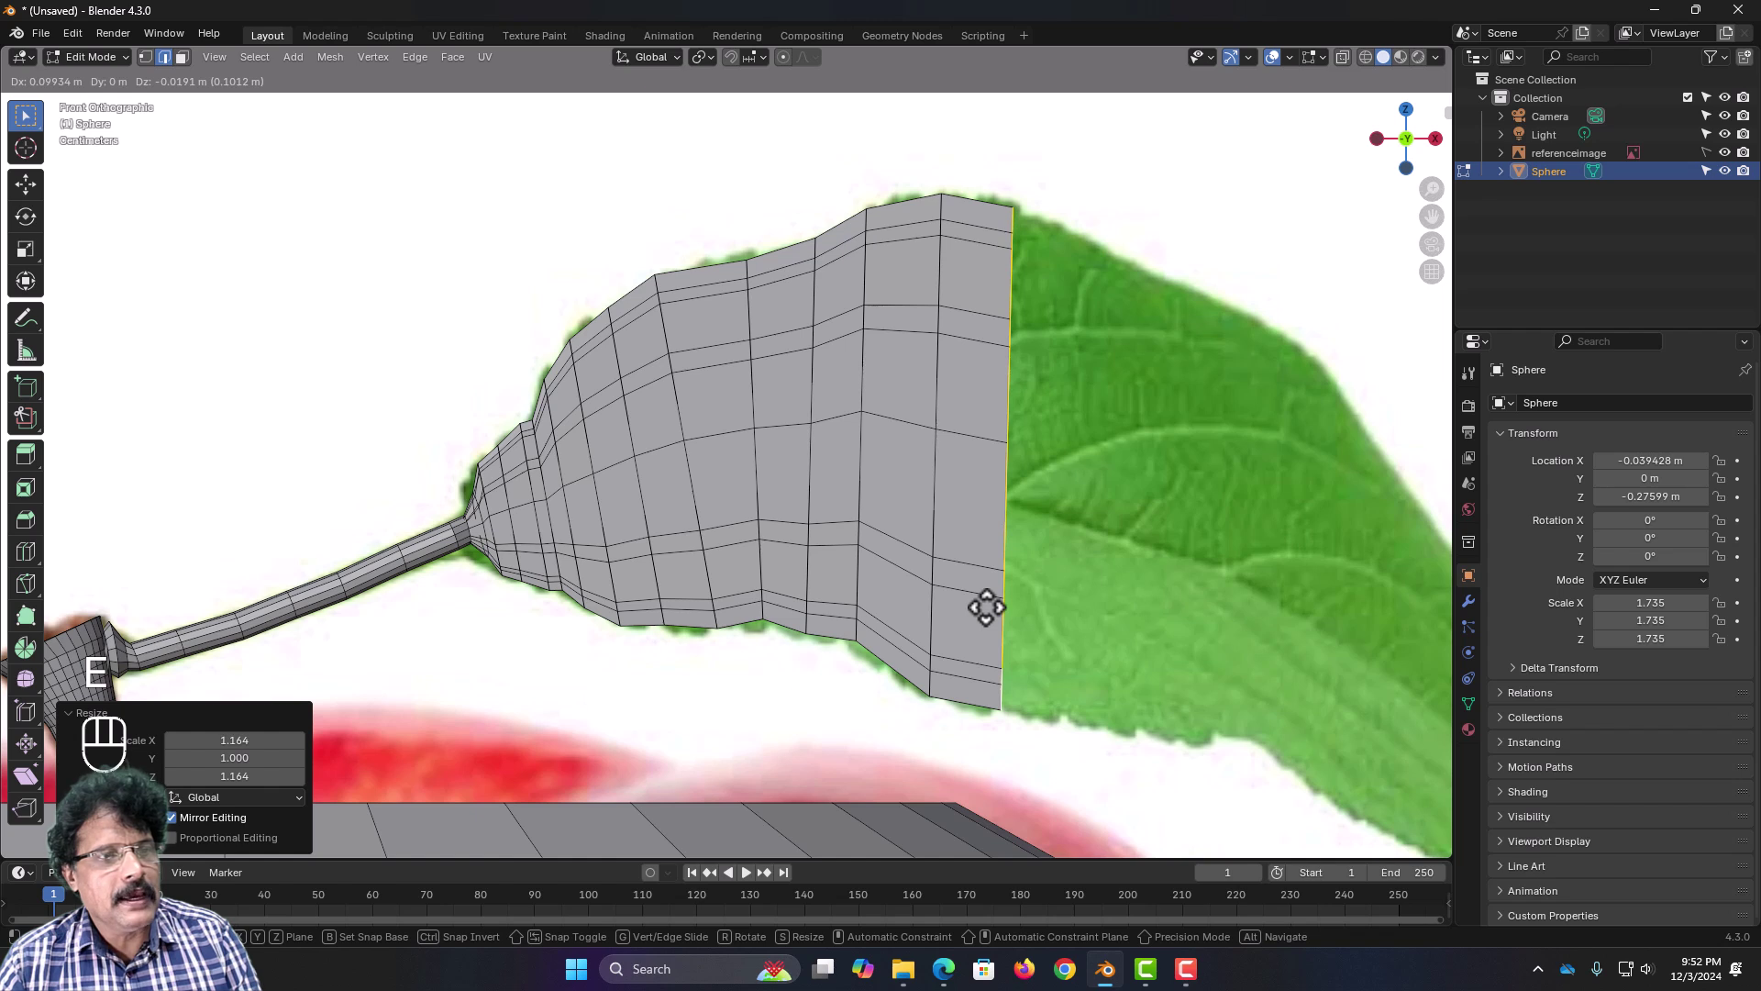
pyautogui.click(986, 607)
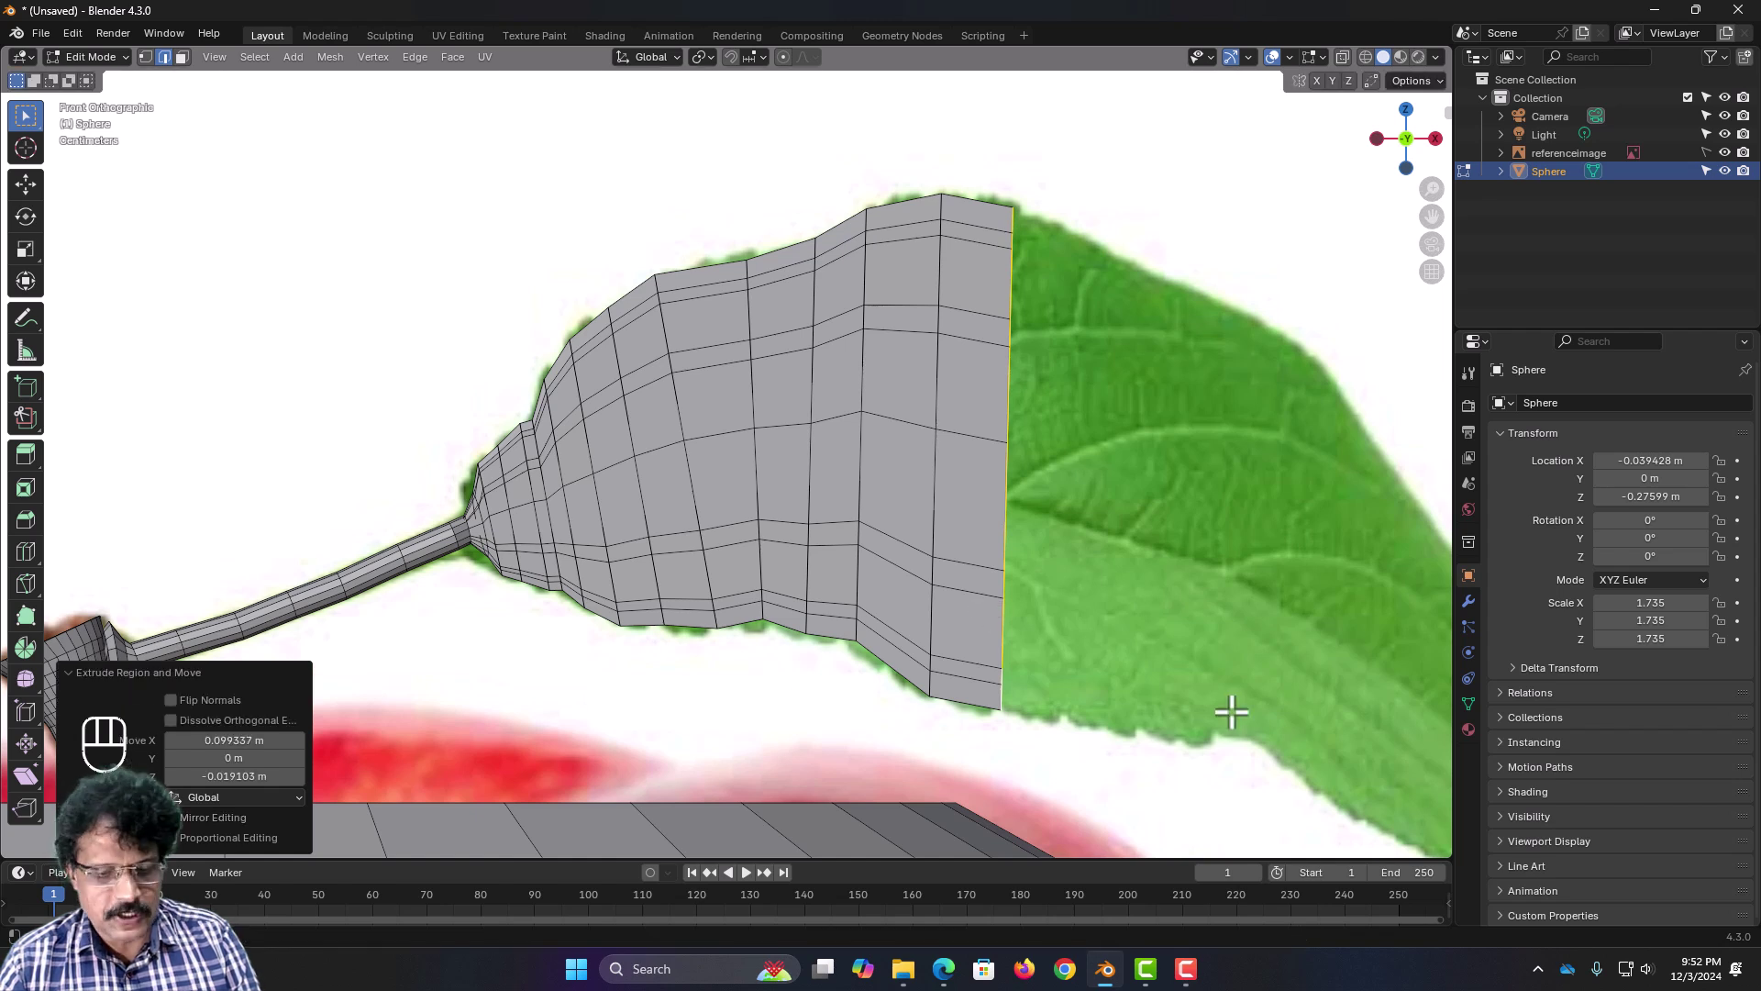
pyautogui.press('r')
pyautogui.click(1194, 694)
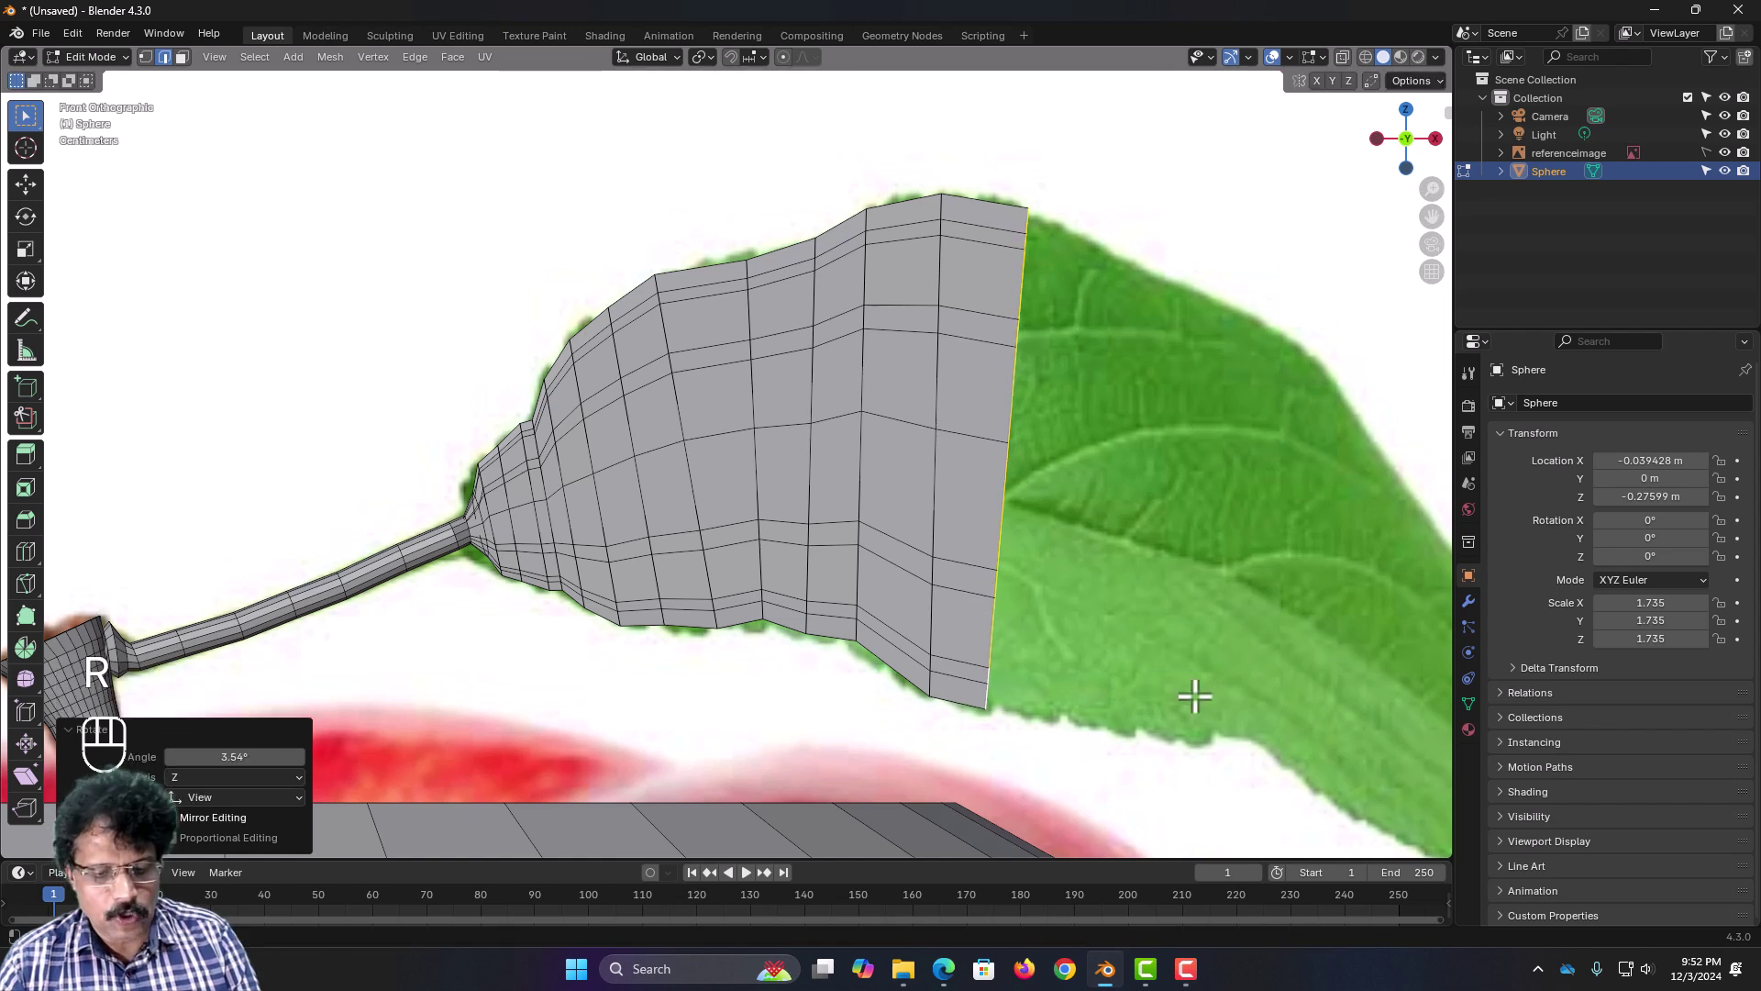
pyautogui.press('s')
pyautogui.press('shift')
pyautogui.hotkey('shift', 'y')
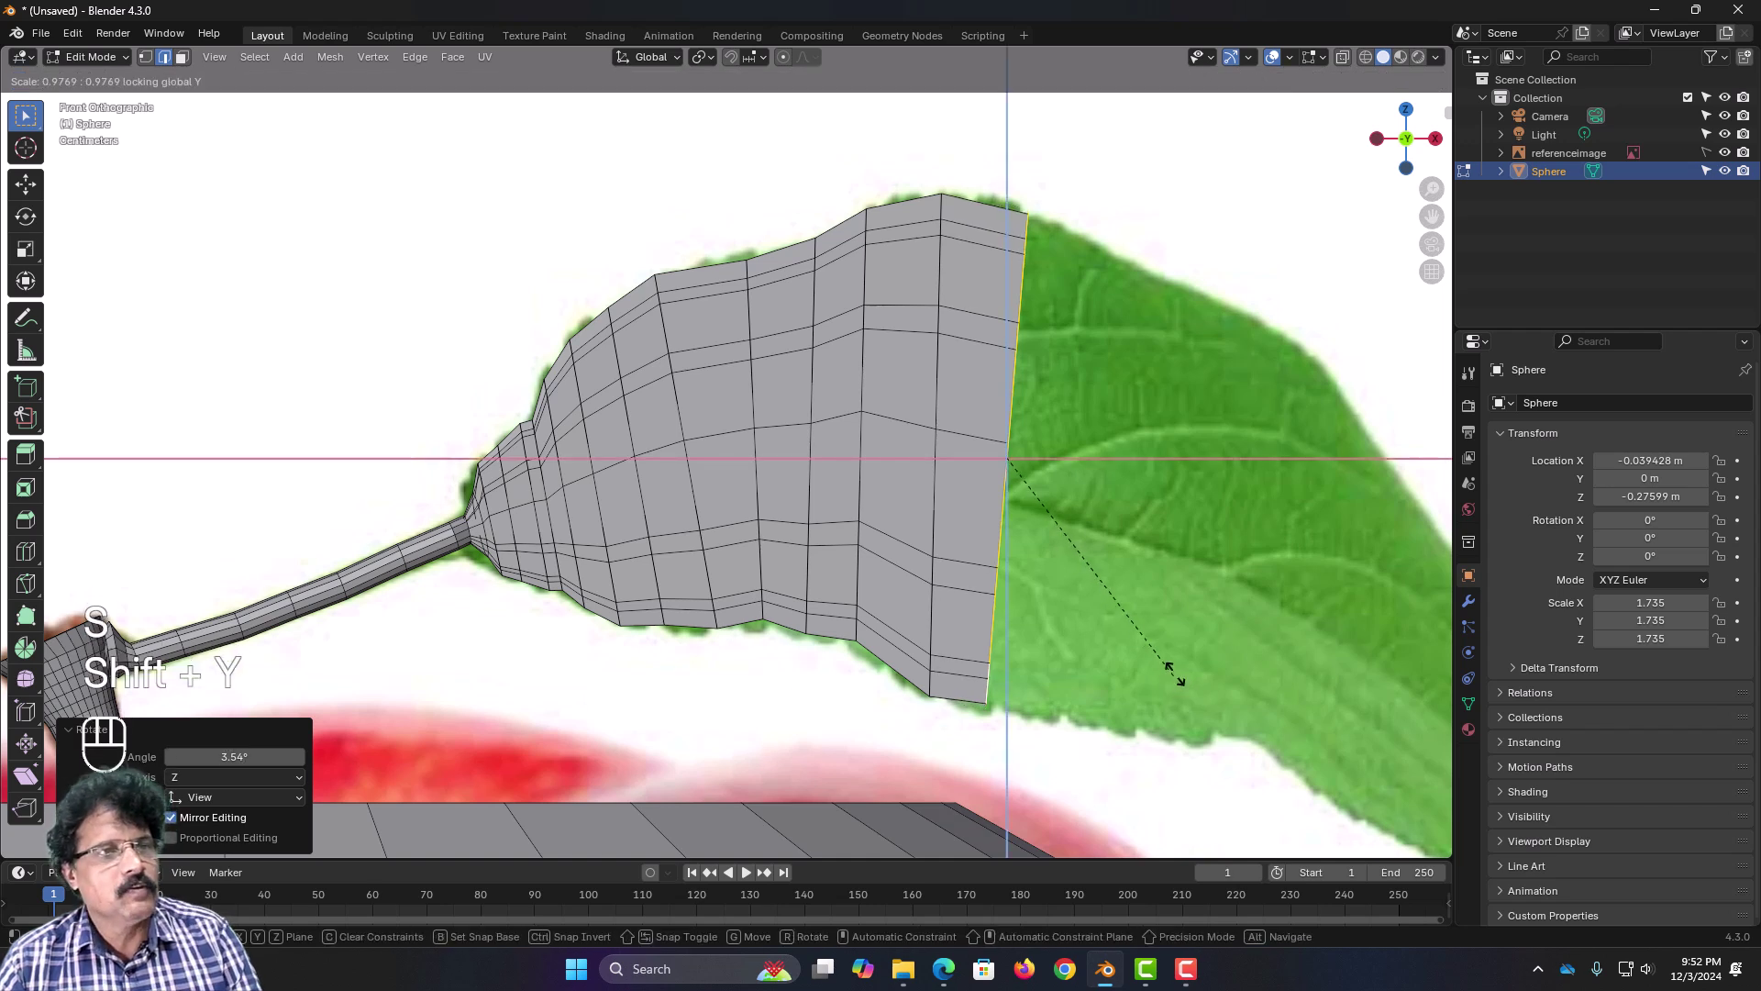
pyautogui.click(1225, 642)
# Step: Add another leaf segment about 0.099 m in X and -0.041 m in Z, tilting its end edge about 4° and scaling it by 0.927 excluding Y
pyautogui.press('e')
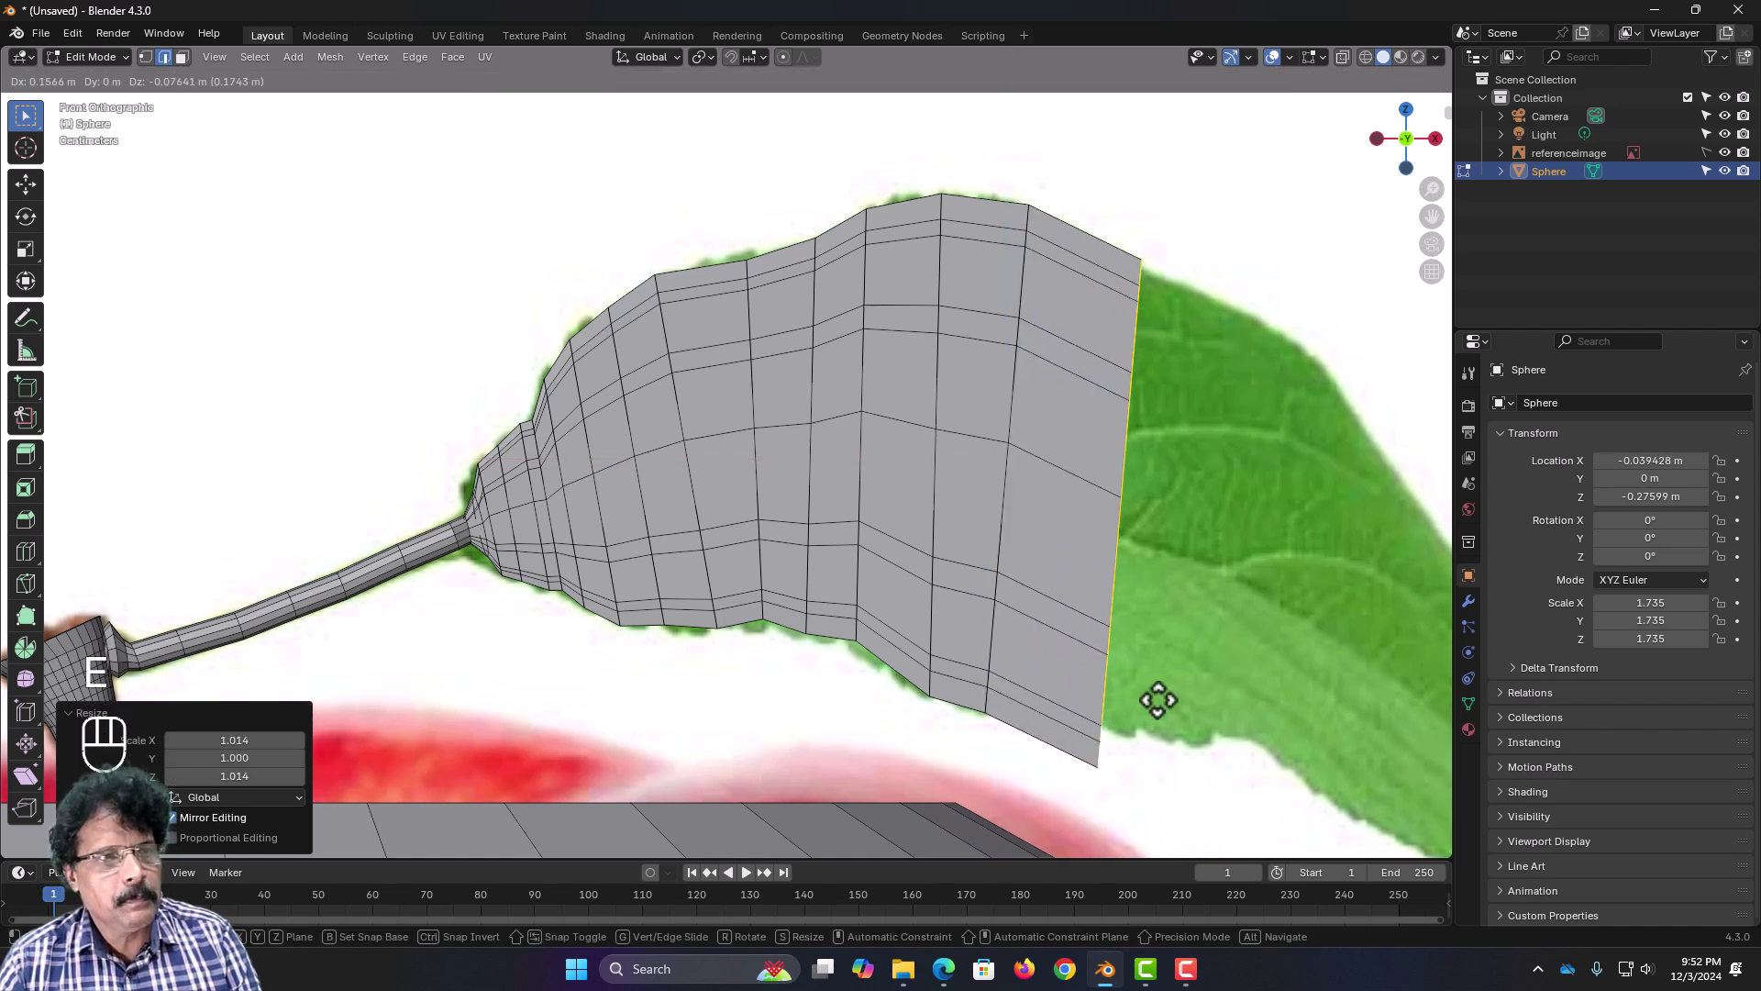
pyautogui.click(1116, 677)
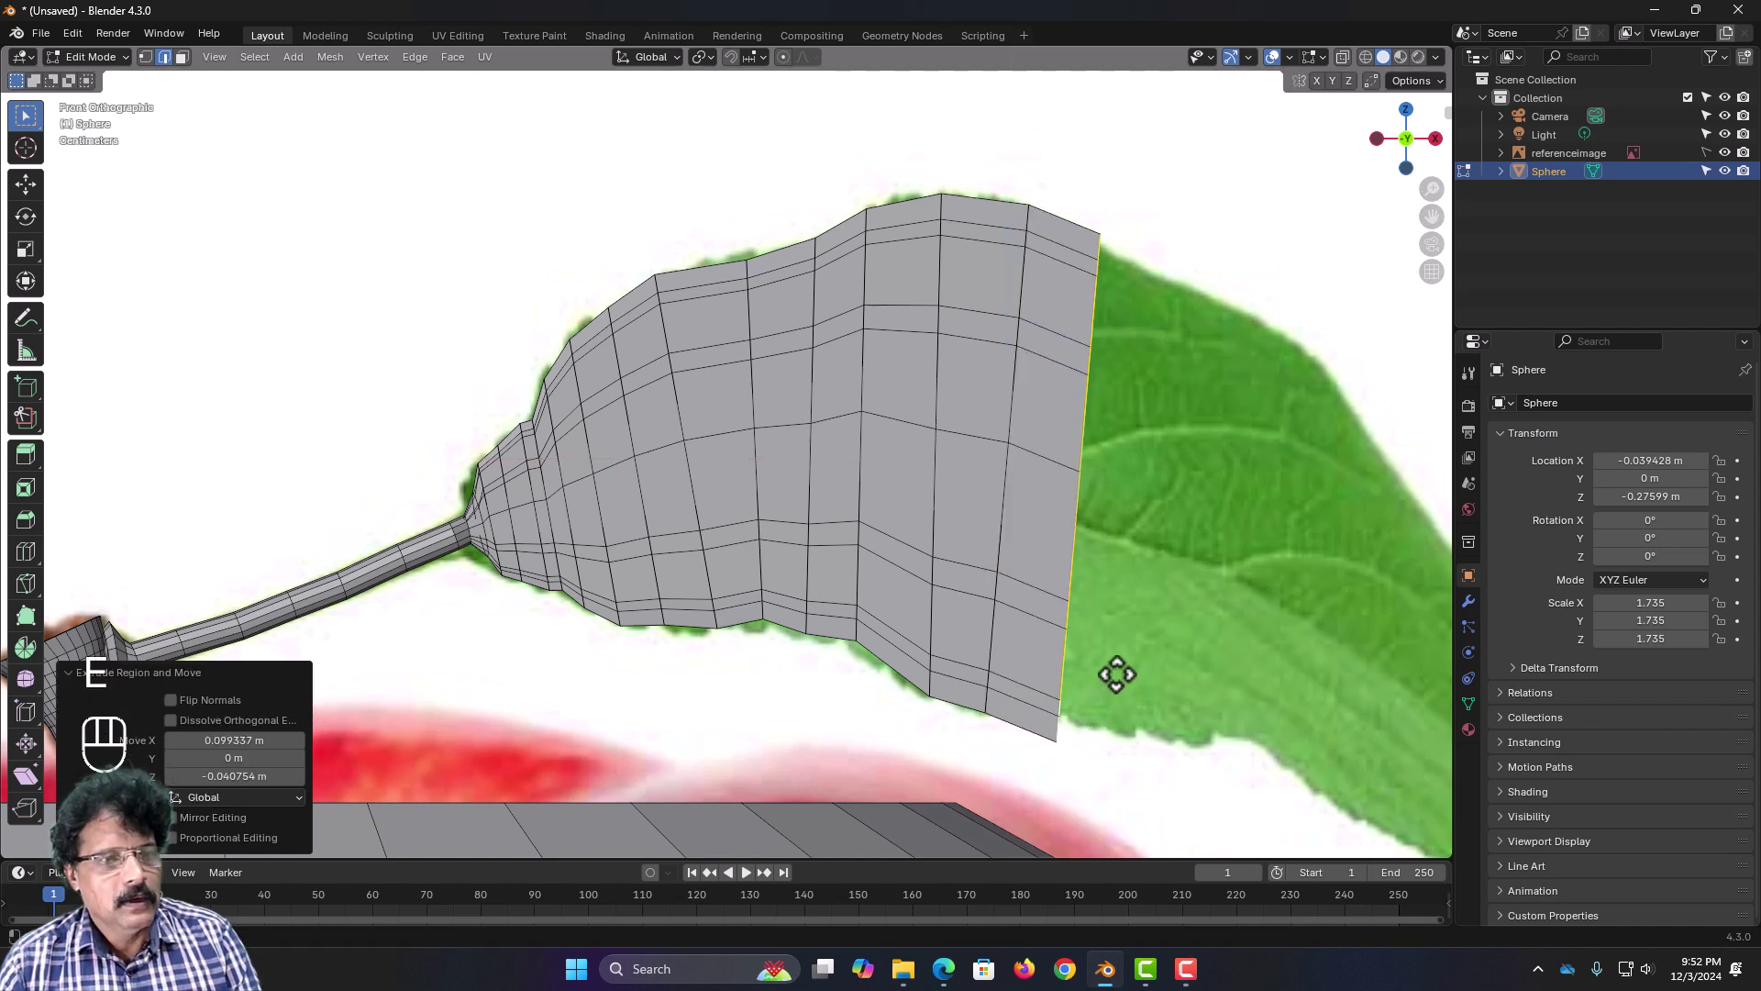
pyautogui.press('r')
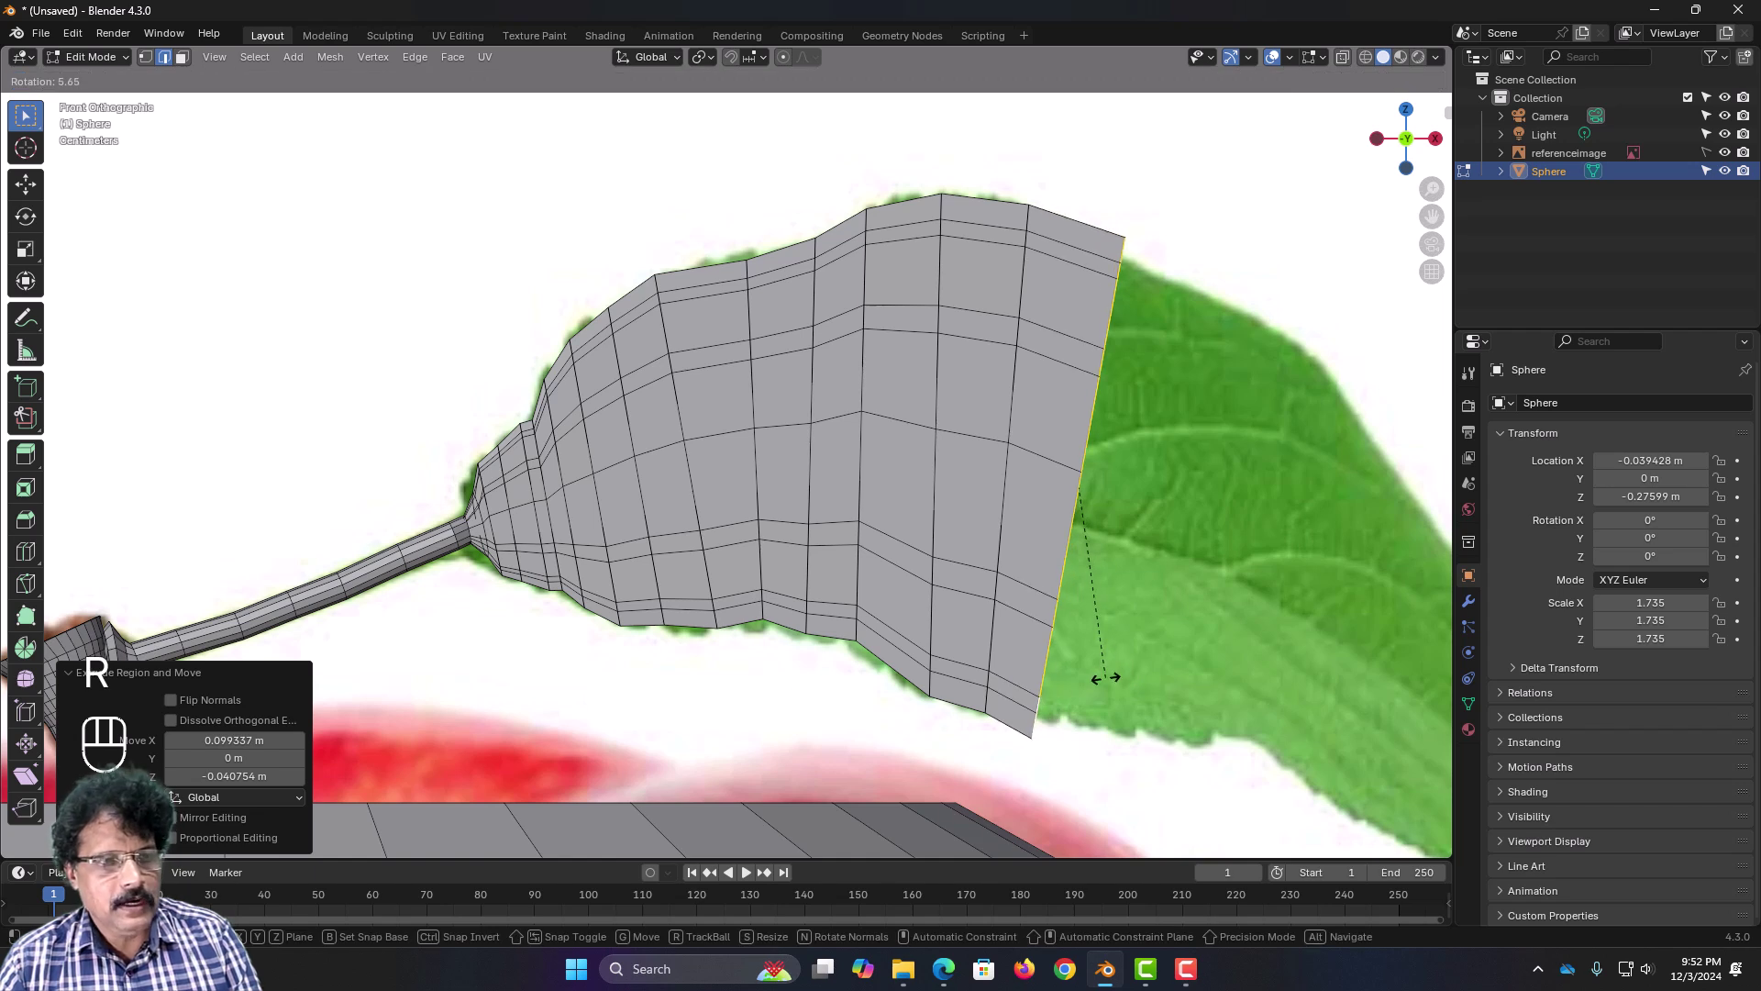
pyautogui.click(1113, 676)
pyautogui.press('s')
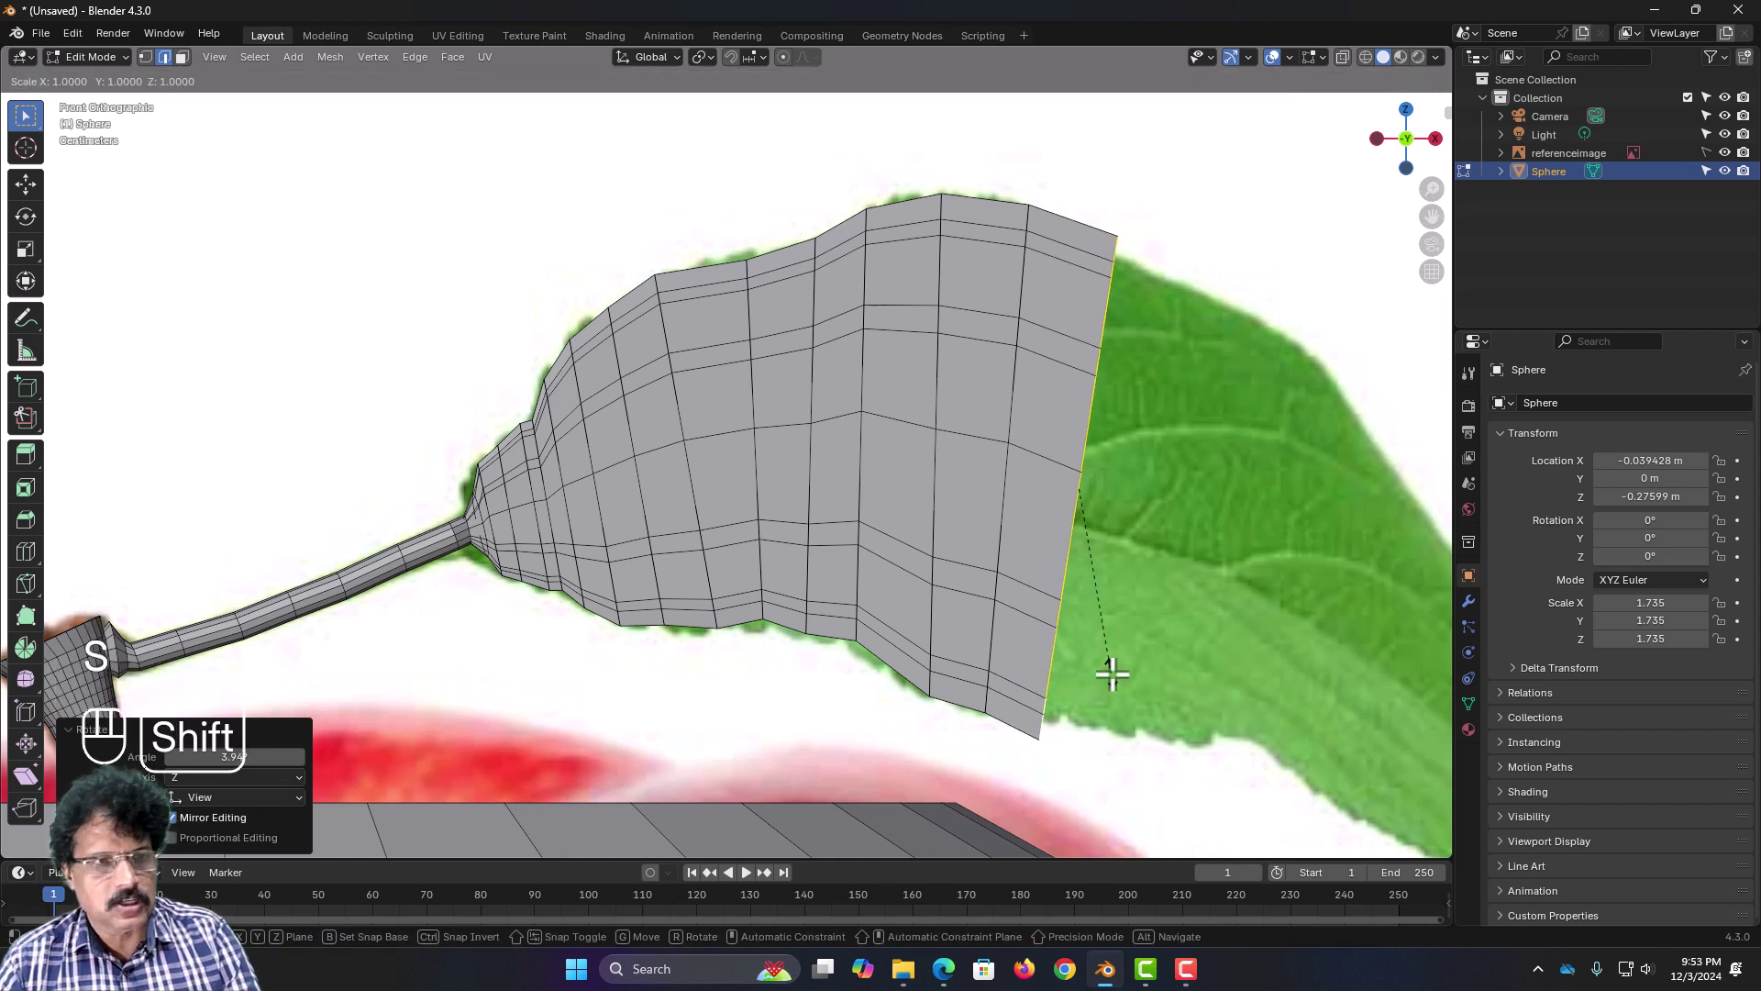
pyautogui.hotkey('shift', 'y')
pyautogui.click(1096, 659)
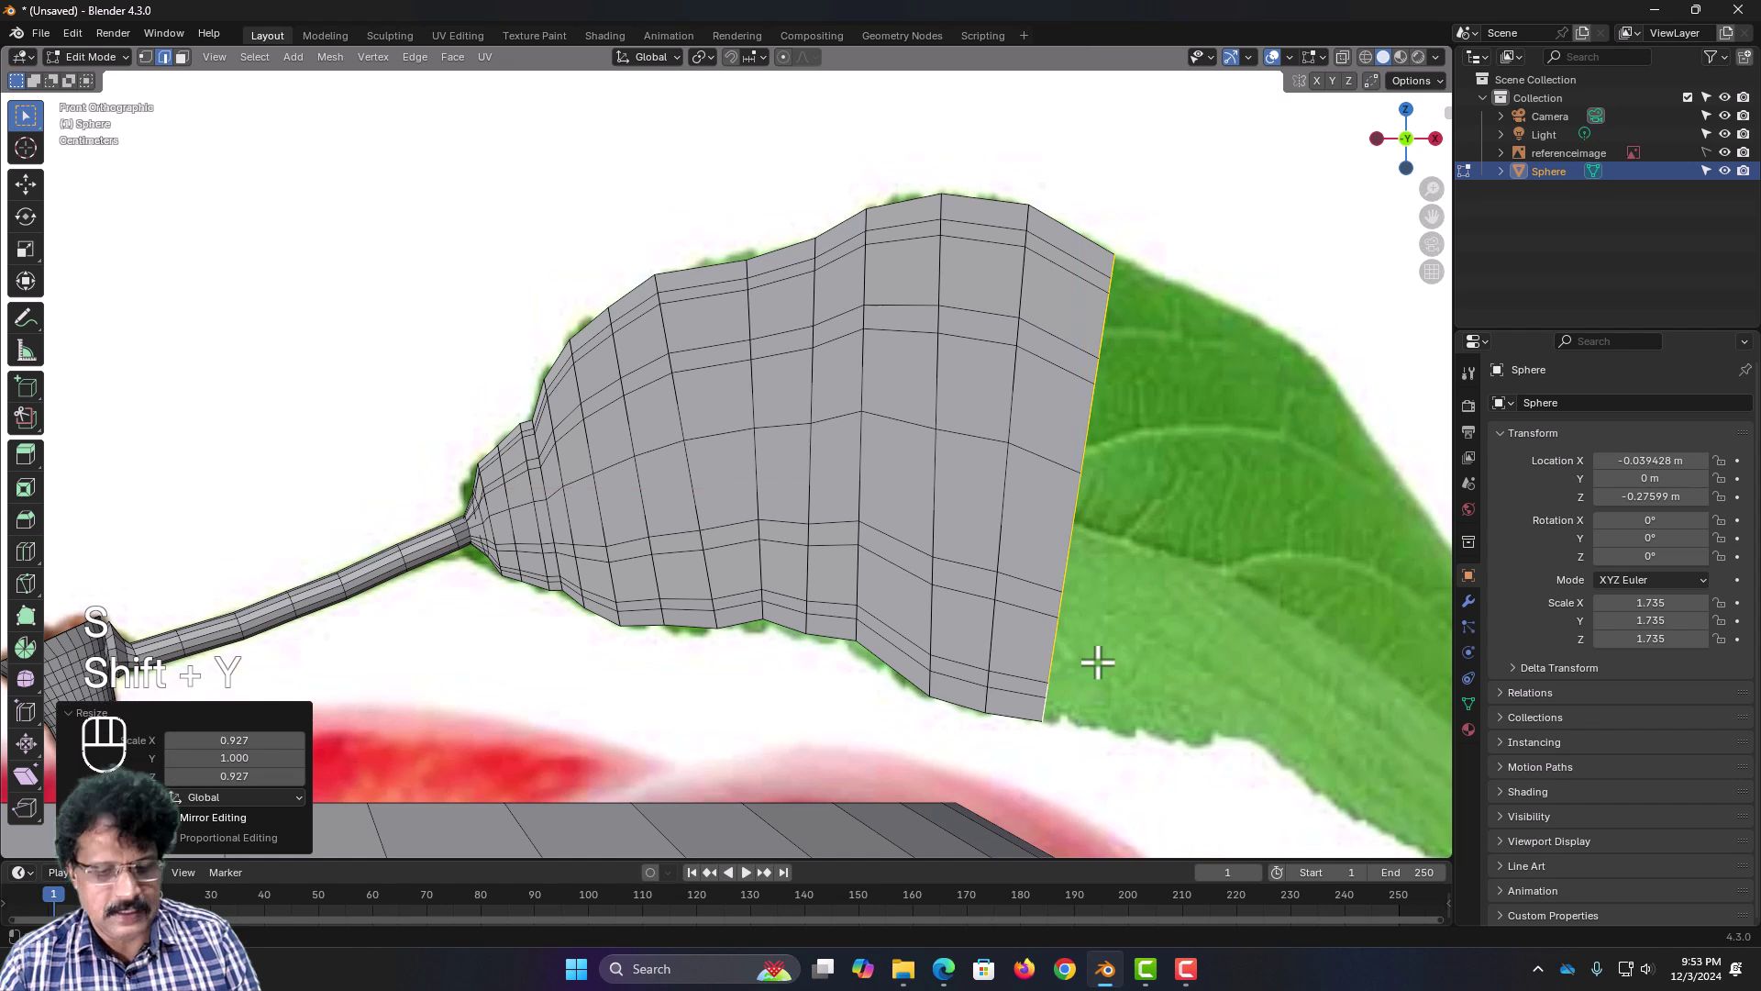
# Step: Extrude the leaf's end edge about 0.092 m in X and -0.037 m in Z, and scale it by 0.939 excluding Y
pyautogui.press('e')
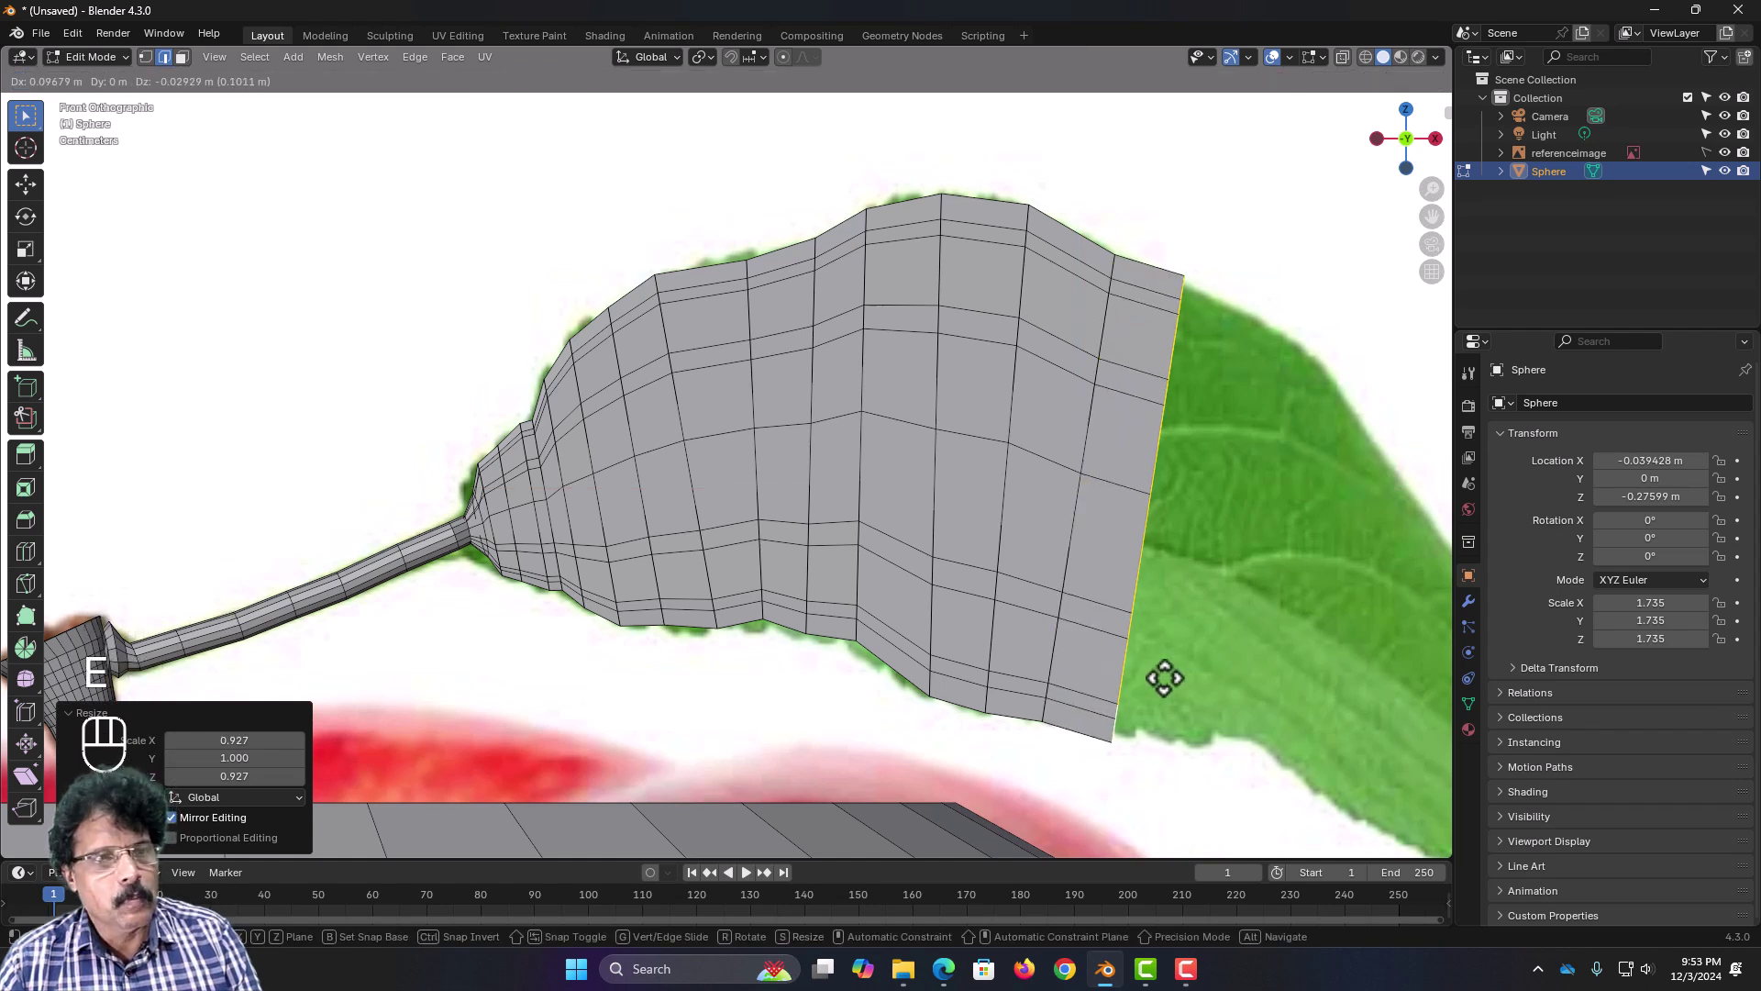
pyautogui.click(1159, 683)
pyautogui.press('s')
pyautogui.hotkey('shift', 'y')
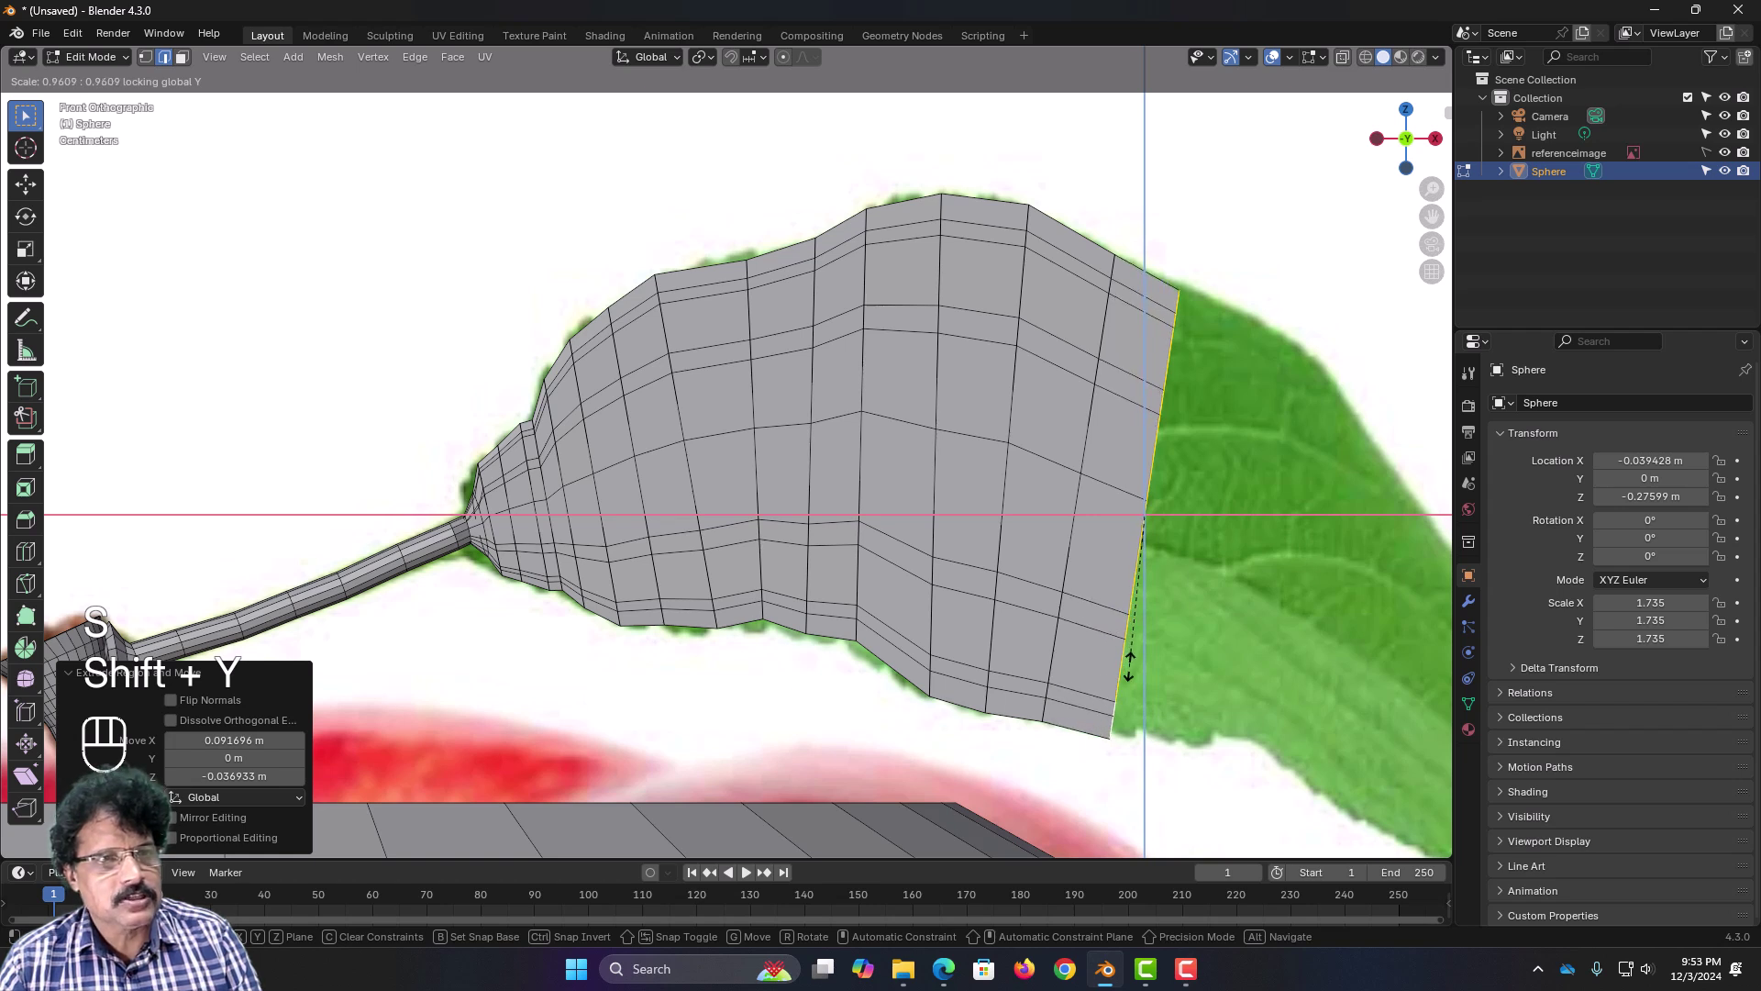
pyautogui.click(1129, 665)
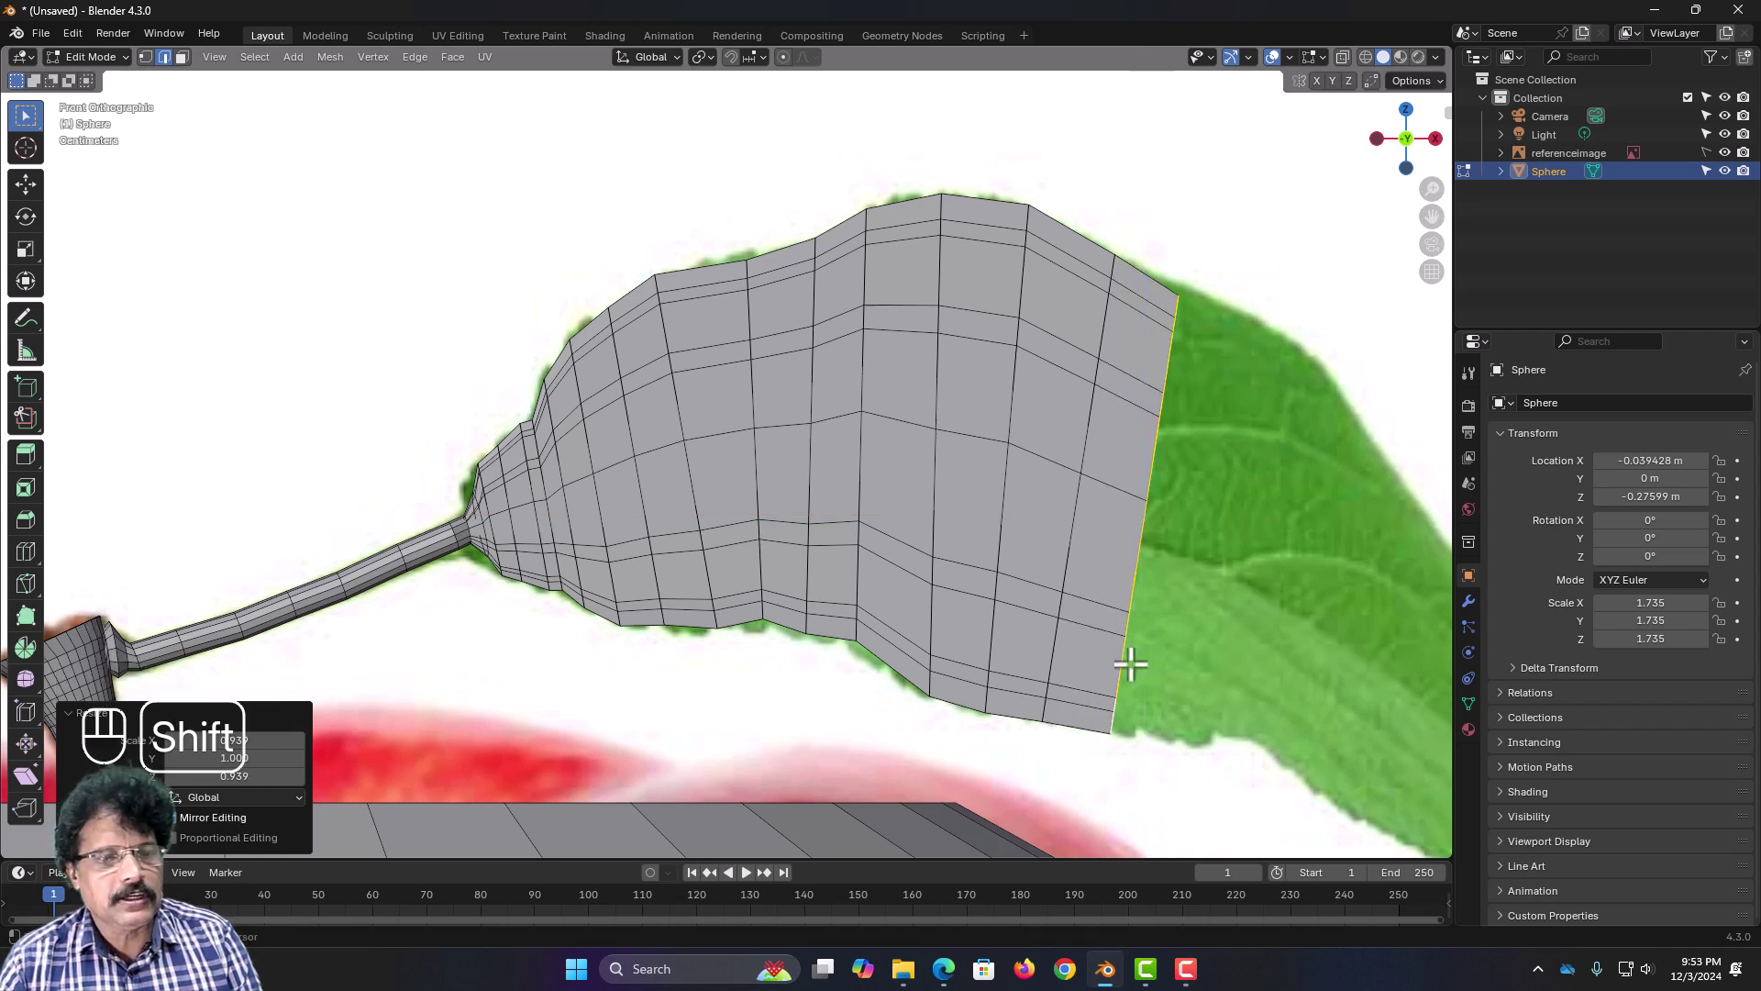
# Step: Extrude the next leaf segment, scale its end edge by 0.936 excluding Y, rotate it 6.46°, and shift it up about 0.014 m onto the outline
pyautogui.keyDown('shift'); pyautogui.moveTo(1128, 652); pyautogui.dragTo(743, 598, button='middle'); pyautogui.keyUp('shift')
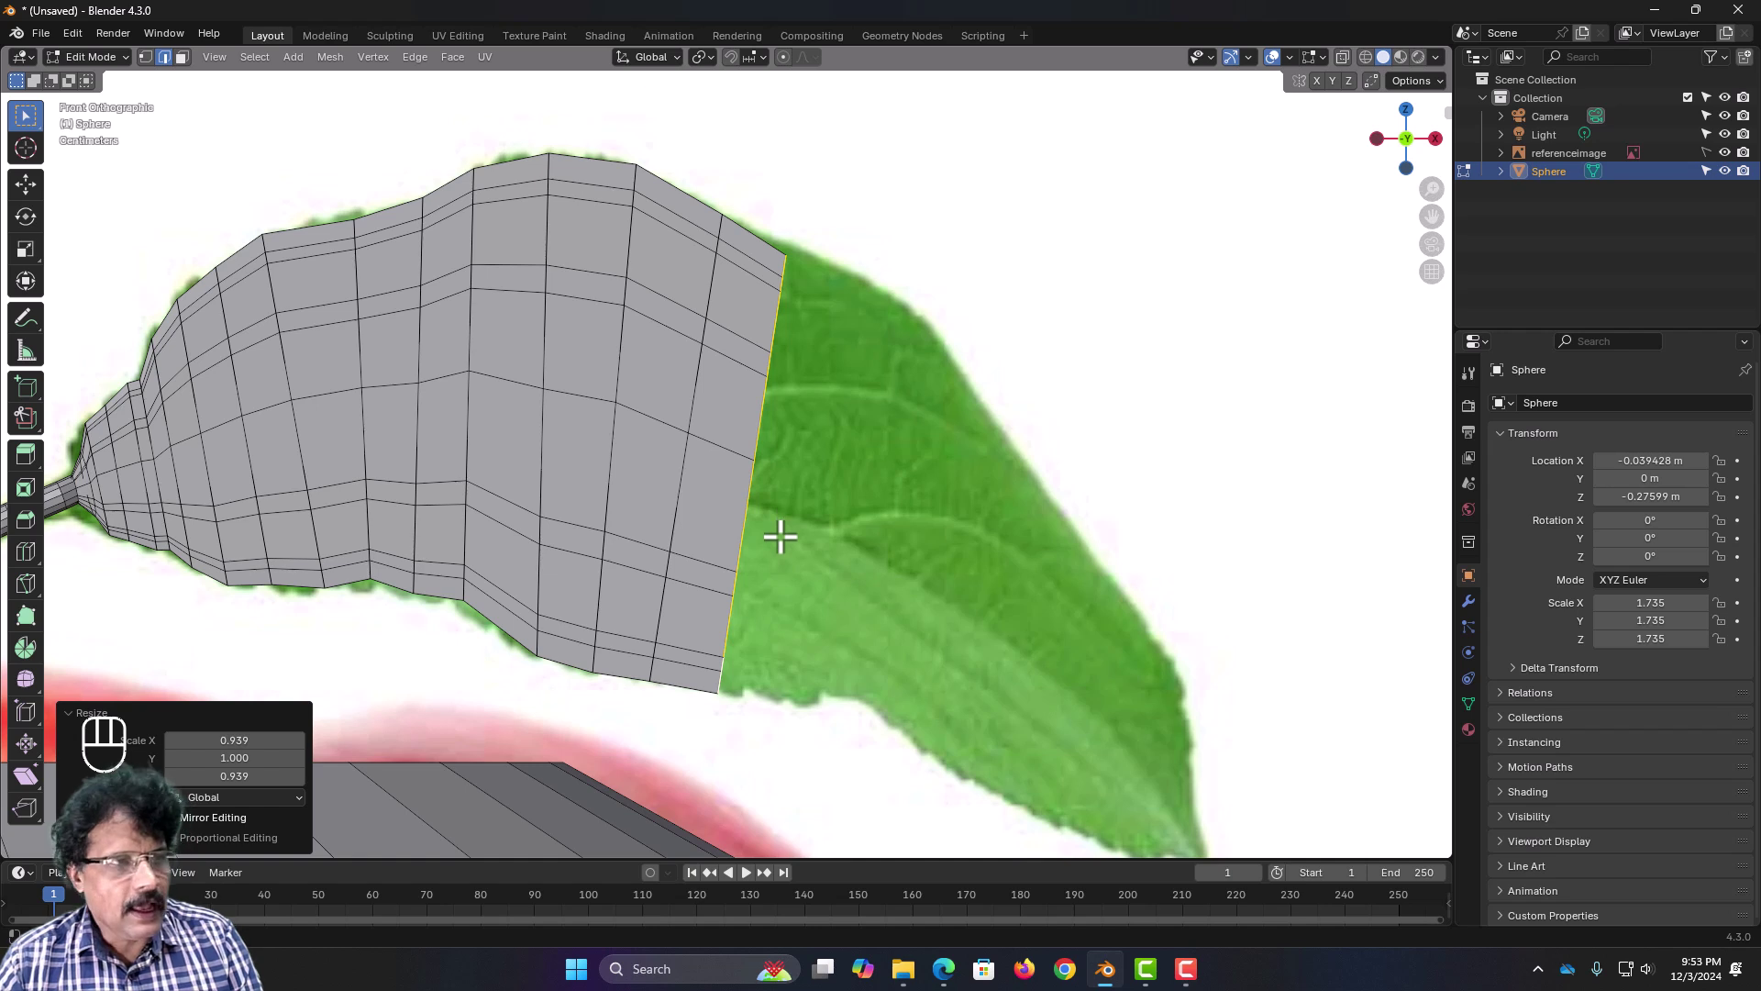
pyautogui.press('e')
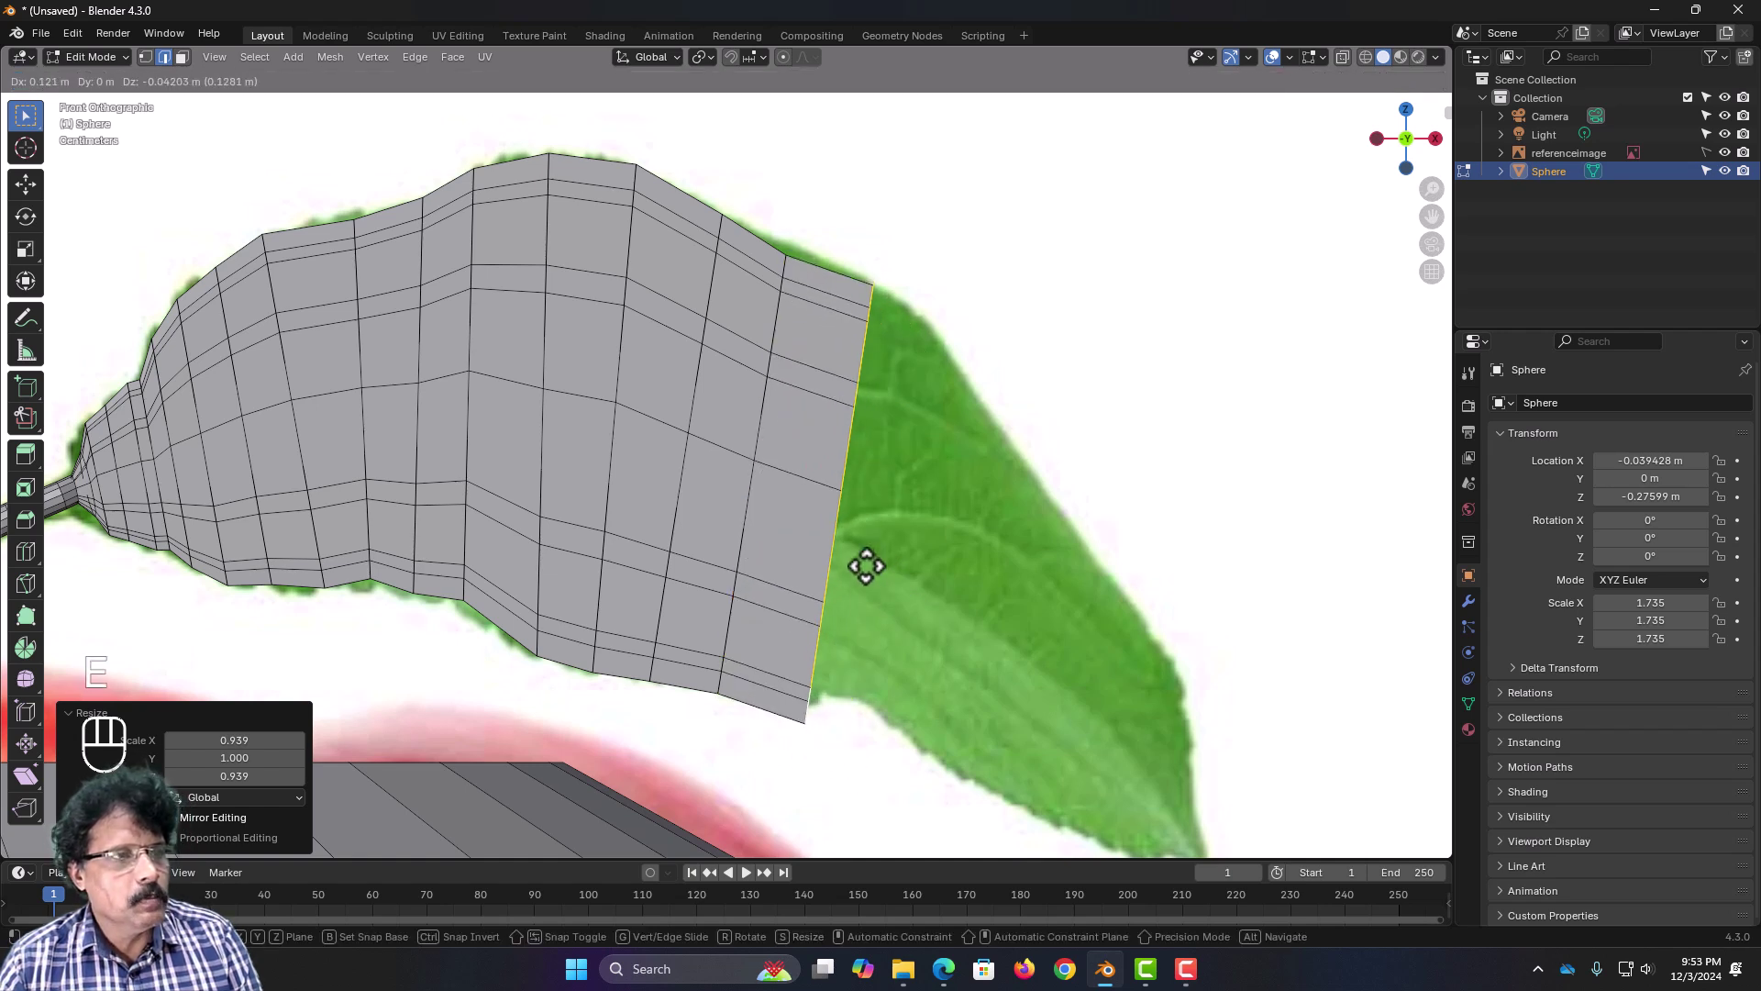
pyautogui.click(865, 566)
pyautogui.press('s')
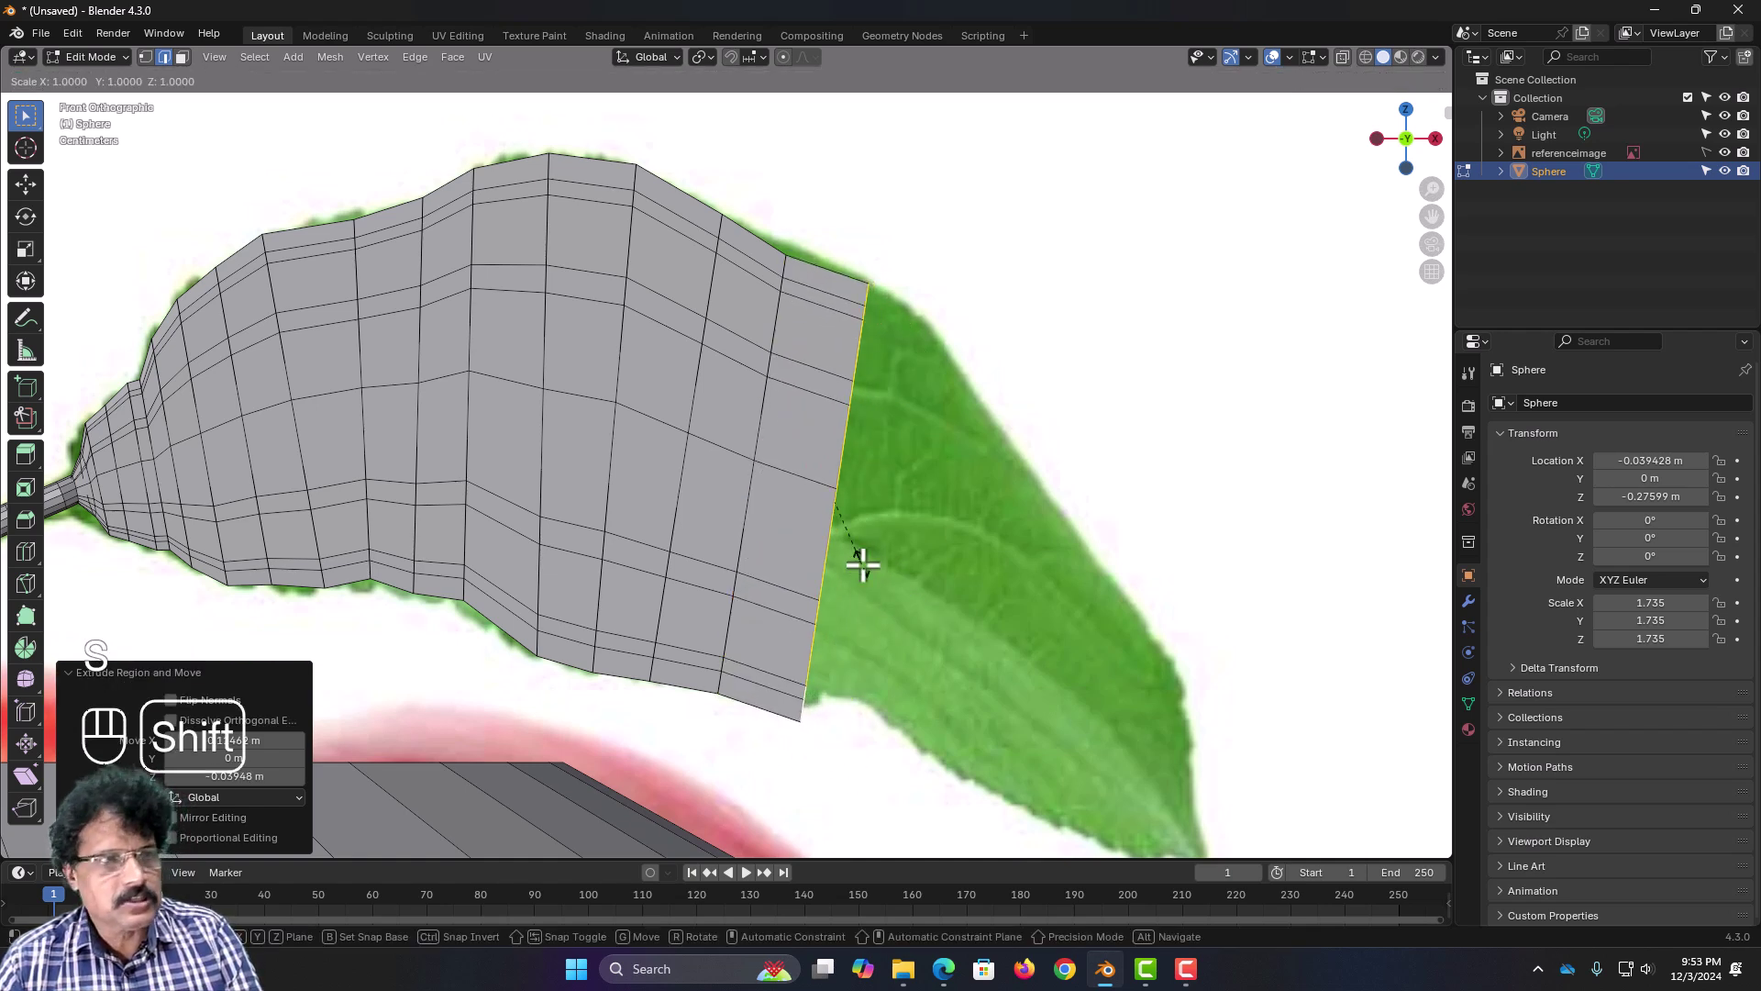
pyautogui.hotkey('shift', 'y')
pyautogui.click(840, 560)
pyautogui.press('r')
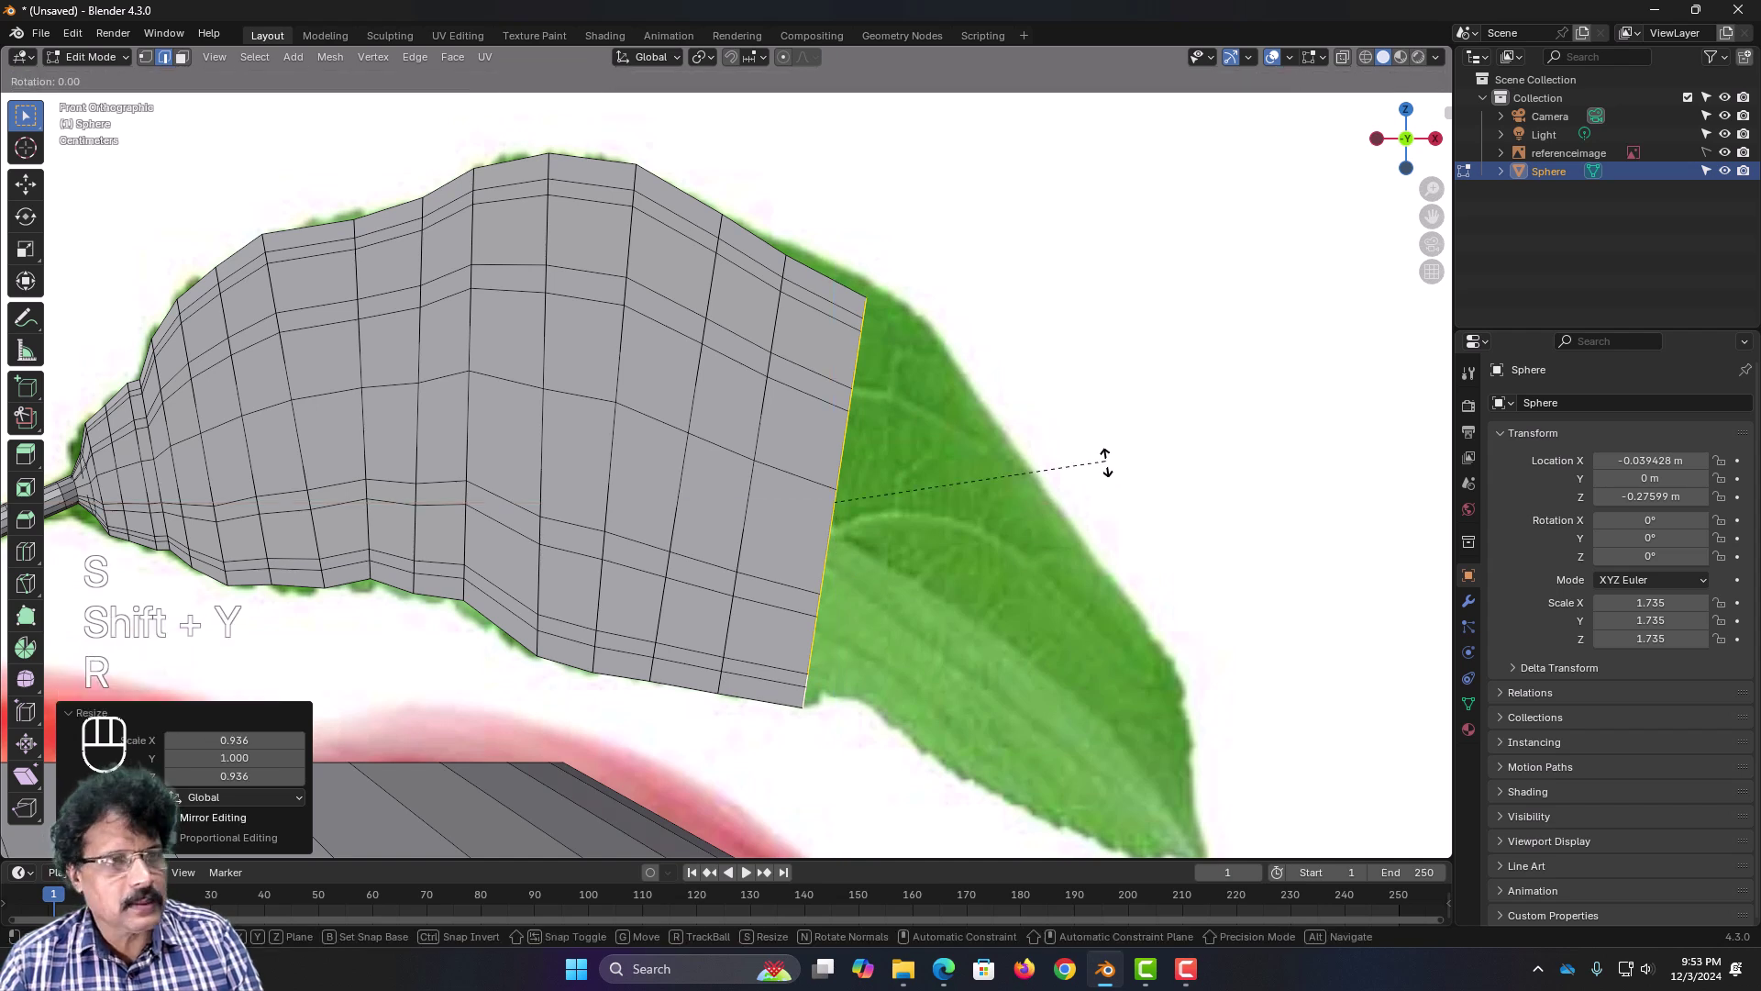
pyautogui.click(997, 511)
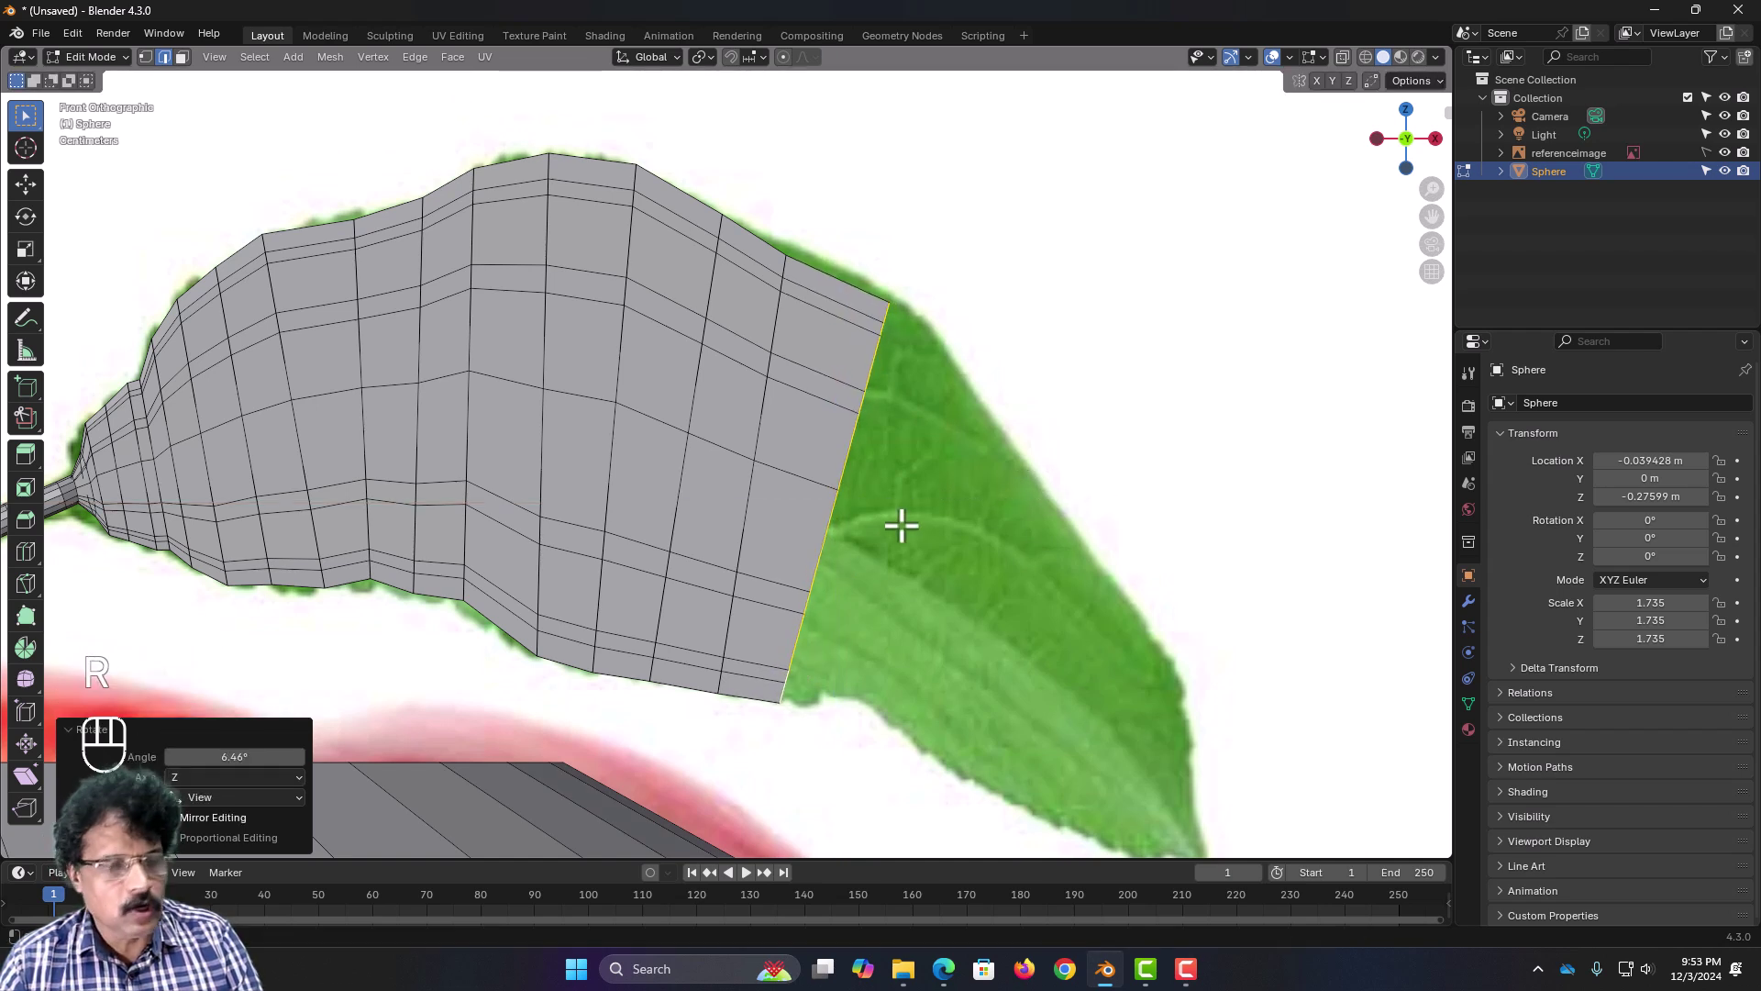
pyautogui.press('g')
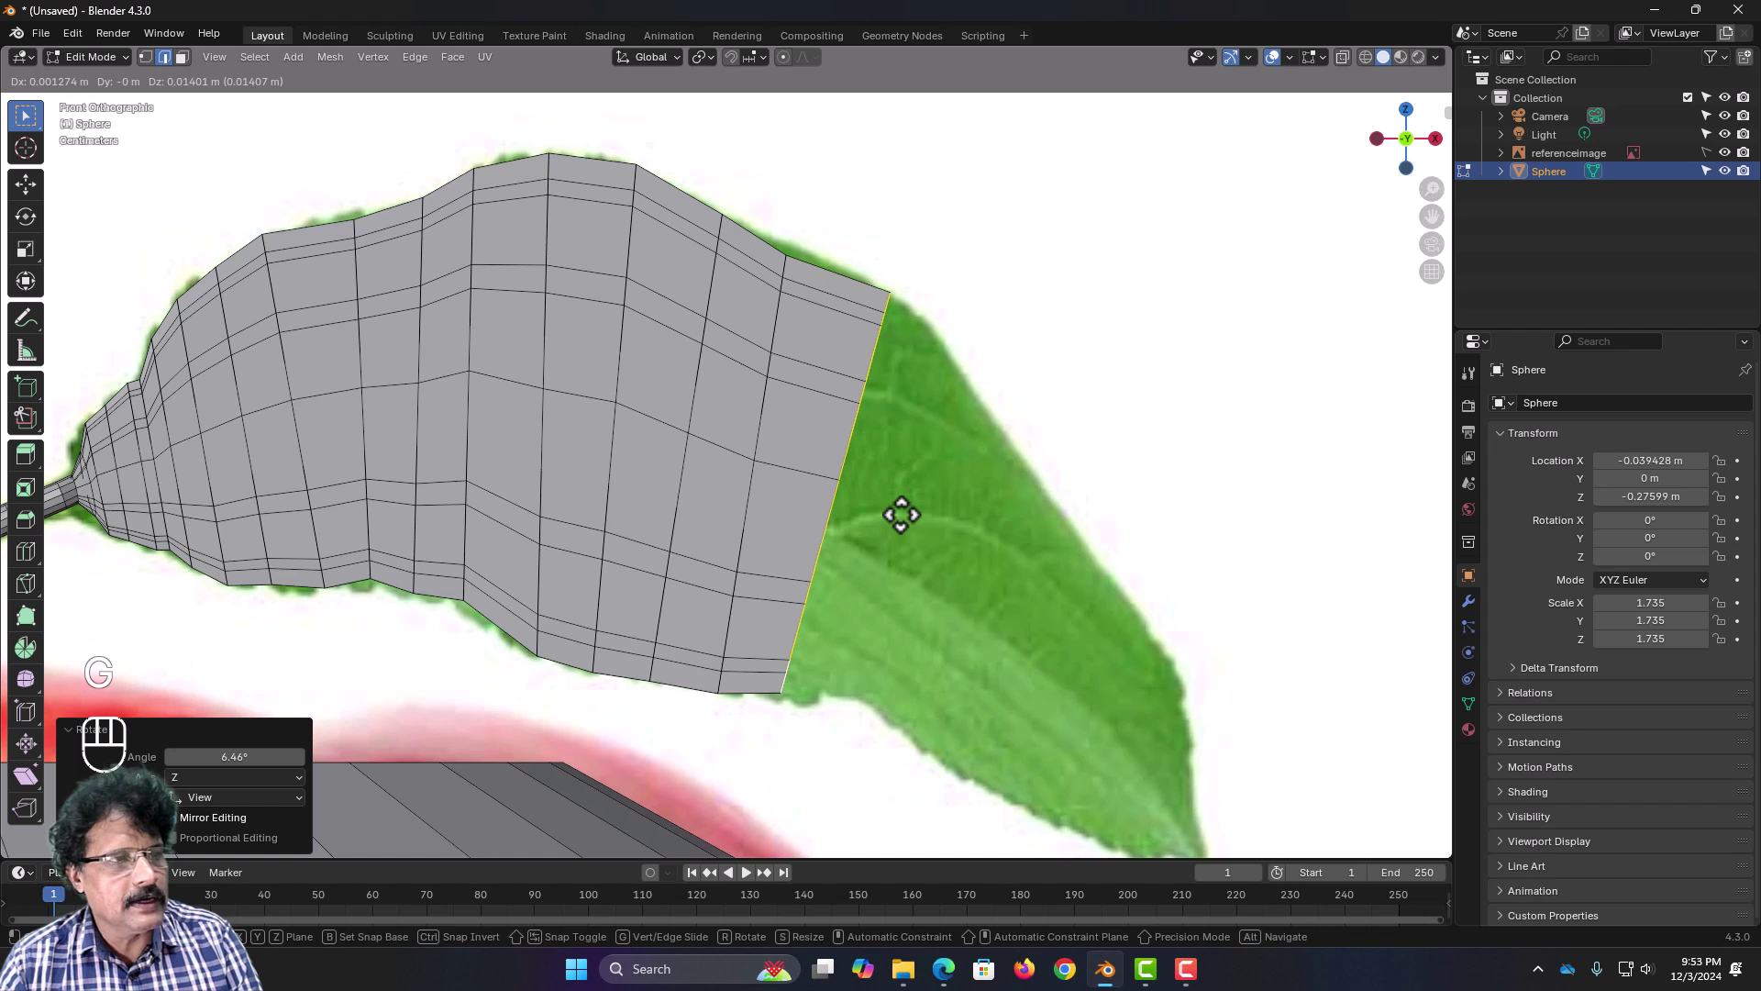
pyautogui.click(902, 515)
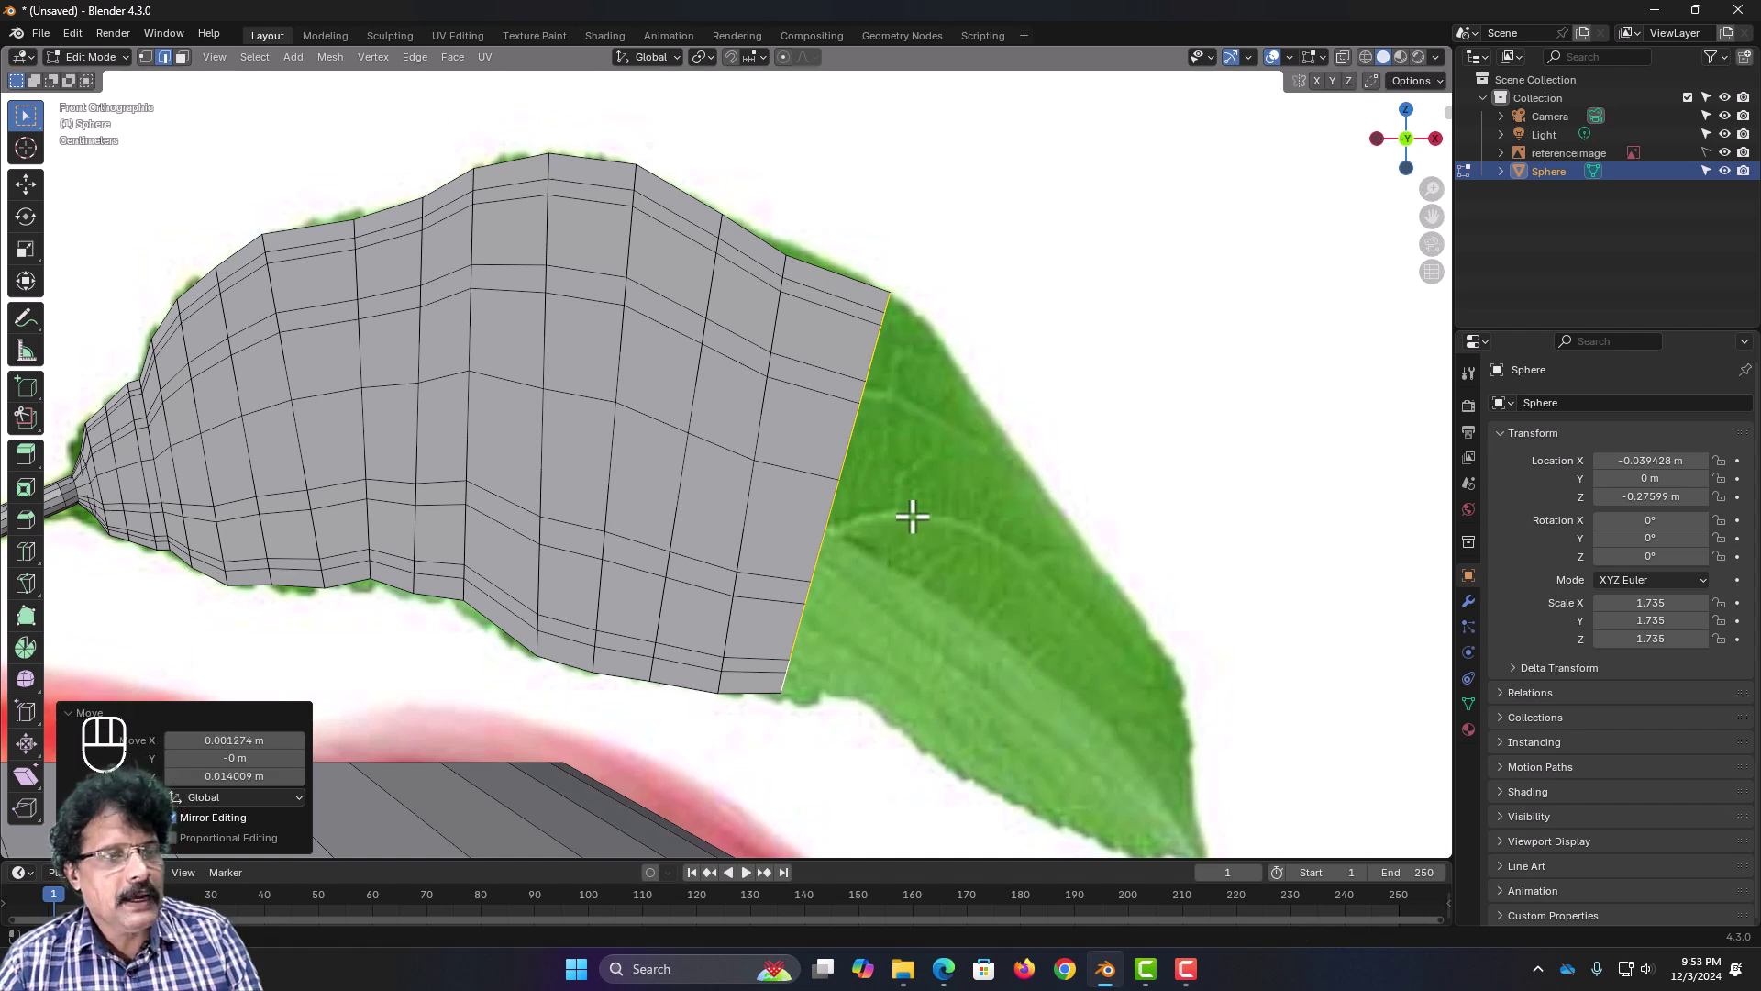
# Step: Extrude the leaf's end edge about 0.098 m in X and -0.084 m in Z, scale it by 0.824 excluding Y, and nudge it up about 0.017 m
pyautogui.press('e')
pyautogui.click(982, 576)
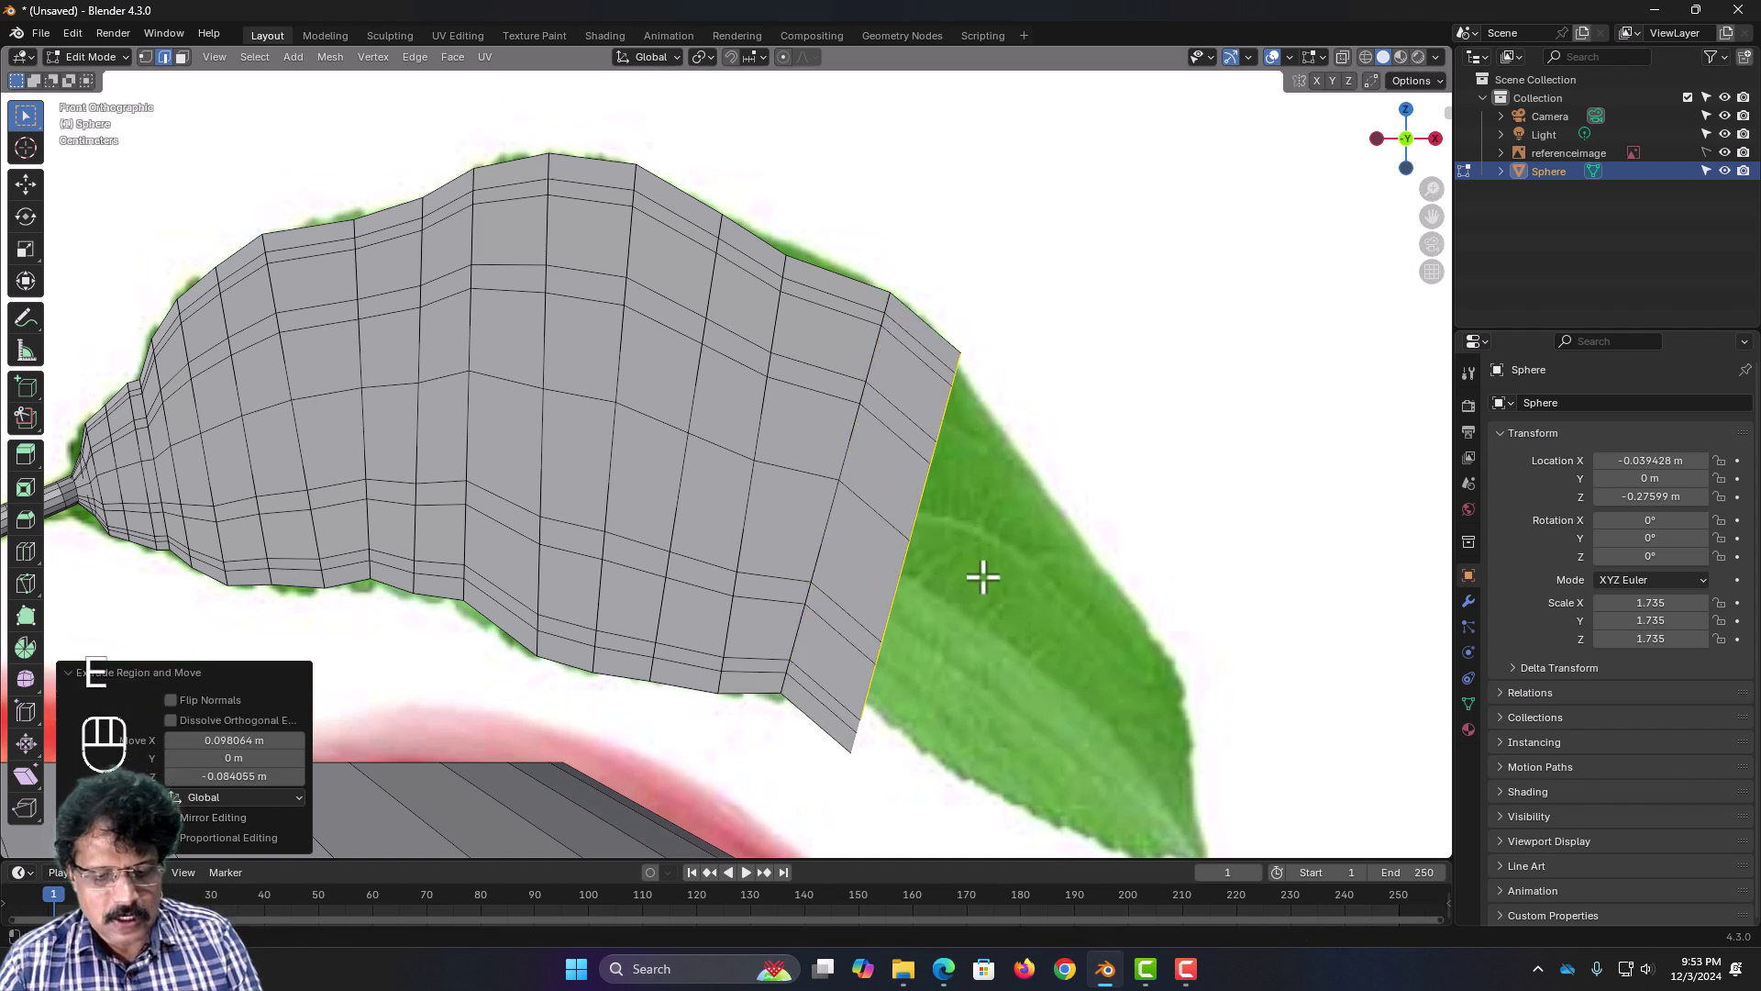
pyautogui.press('s')
pyautogui.hotkey('shift', 'y')
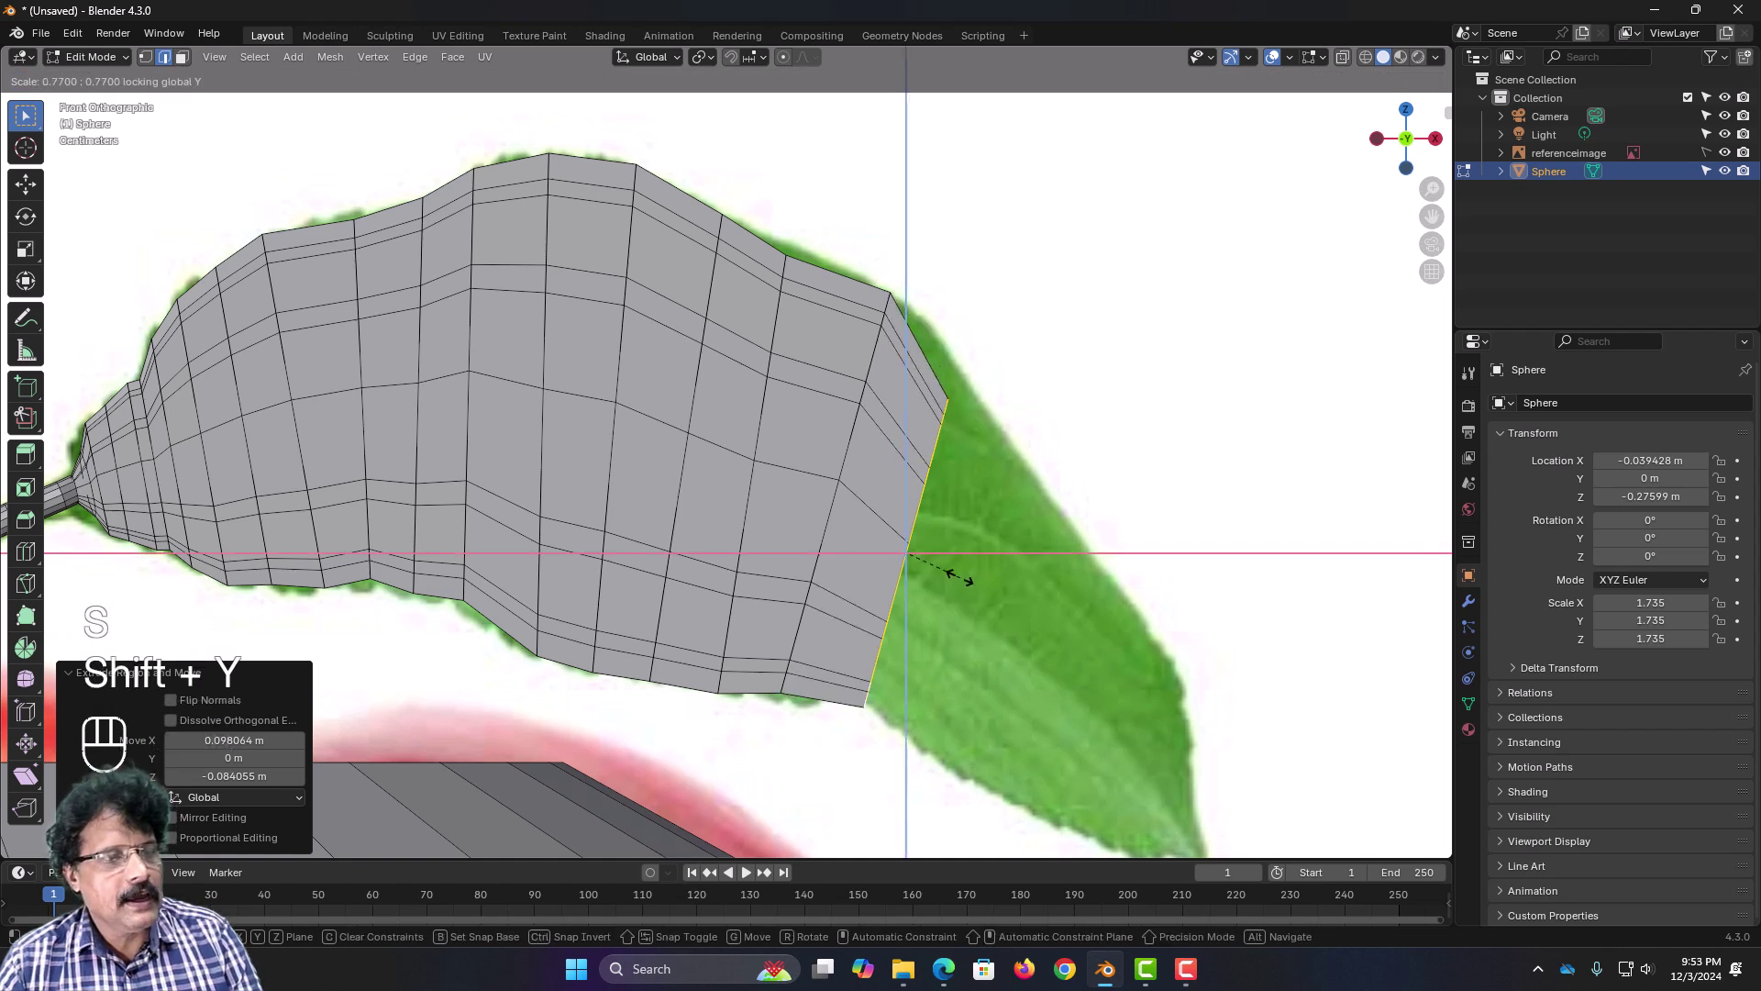
pyautogui.click(965, 579)
pyautogui.press('g')
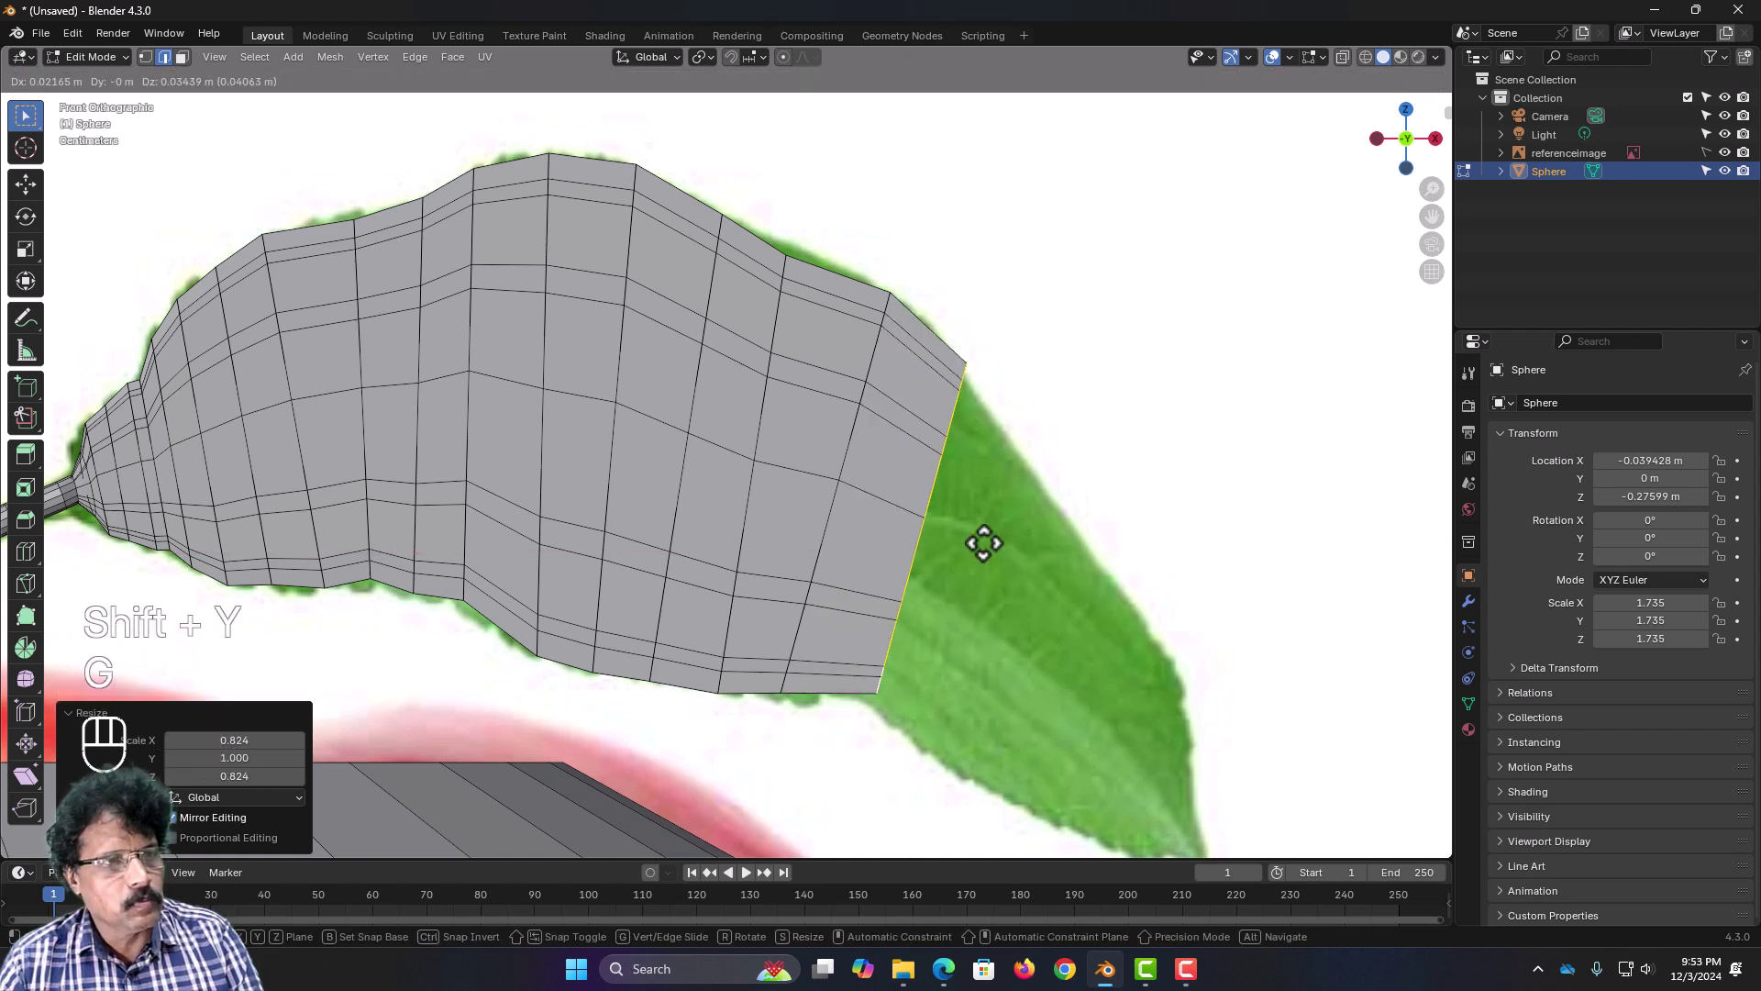
pyautogui.click(971, 556)
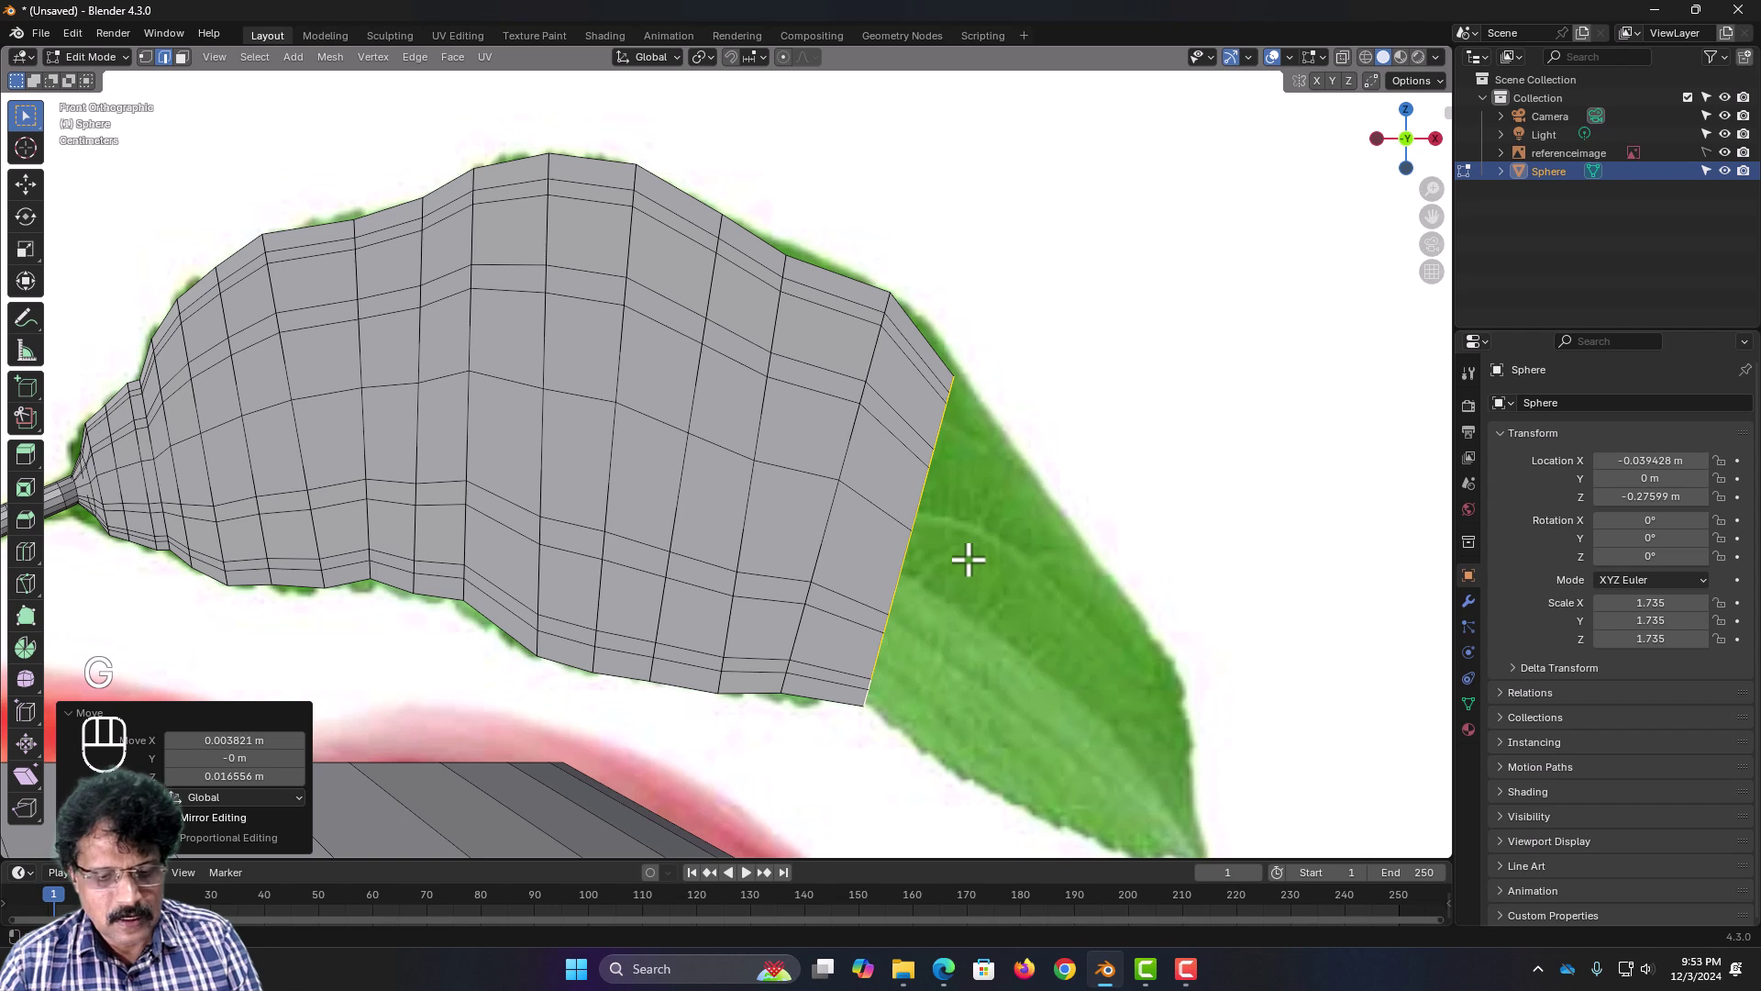
pyautogui.press('s')
pyautogui.rightClick(1041, 641)
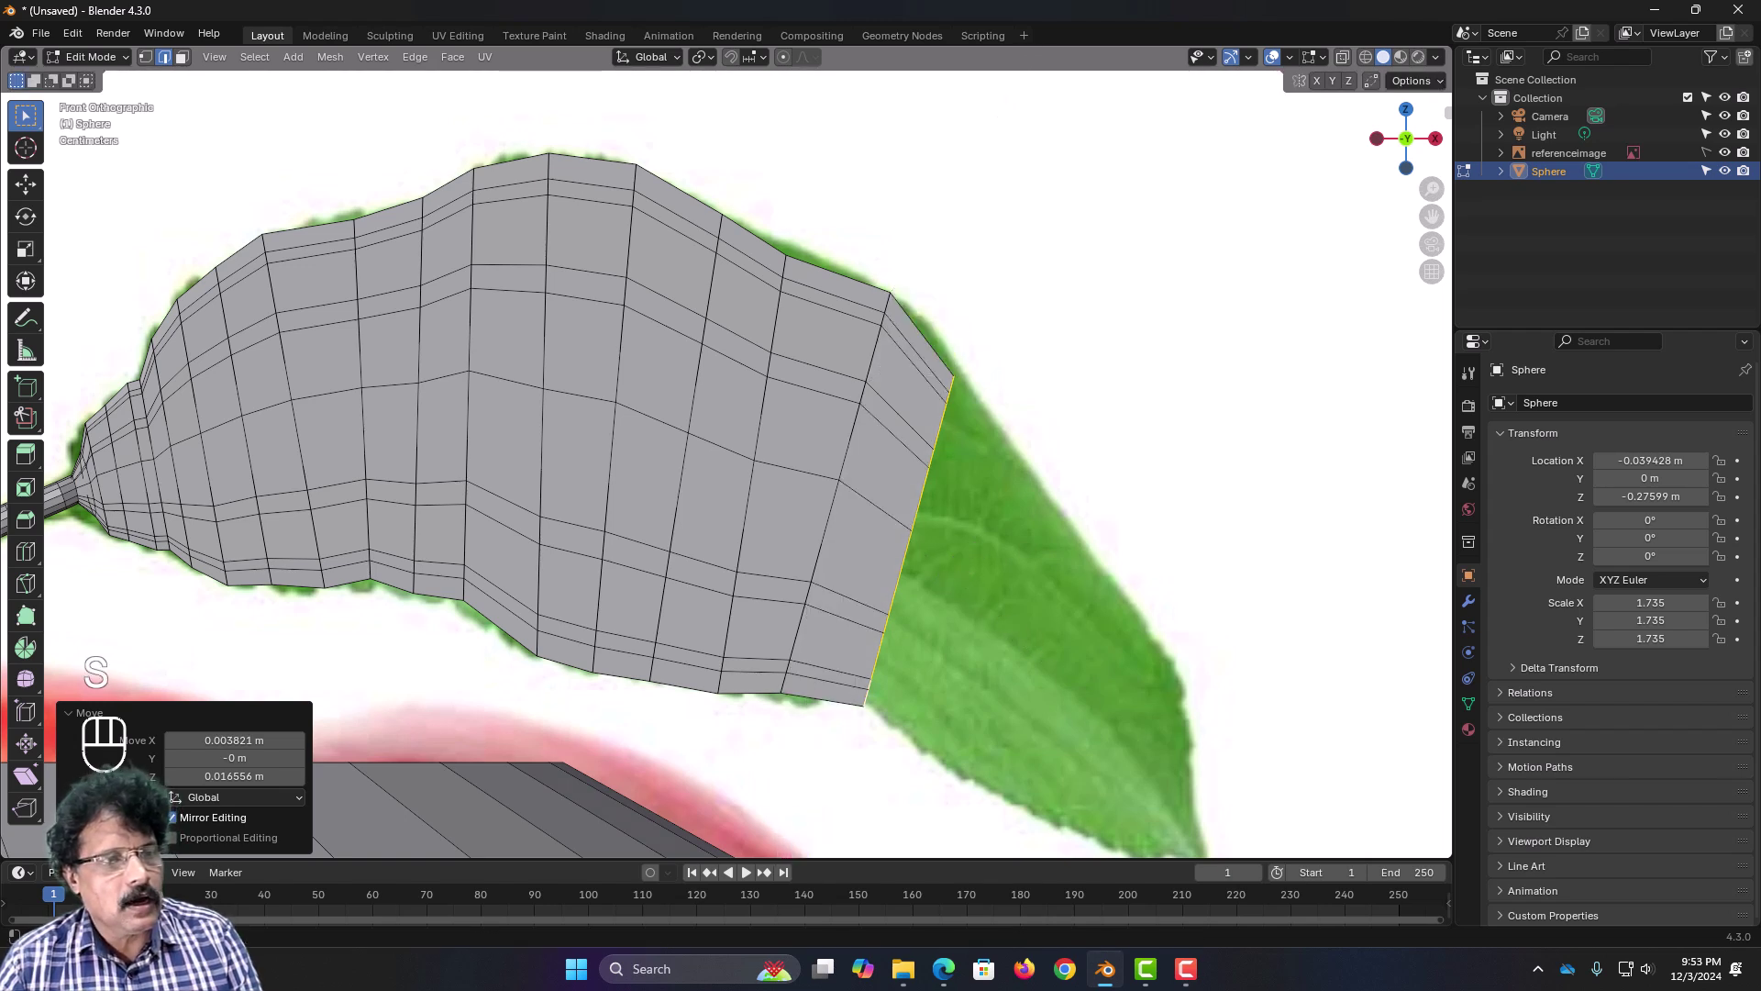
# Step: Extrude the leaf's end edge about 0.108 m in X and -0.099 m in Z, scale it by 0.872 excluding Y, and rotate it about -0.6°
pyautogui.press('e')
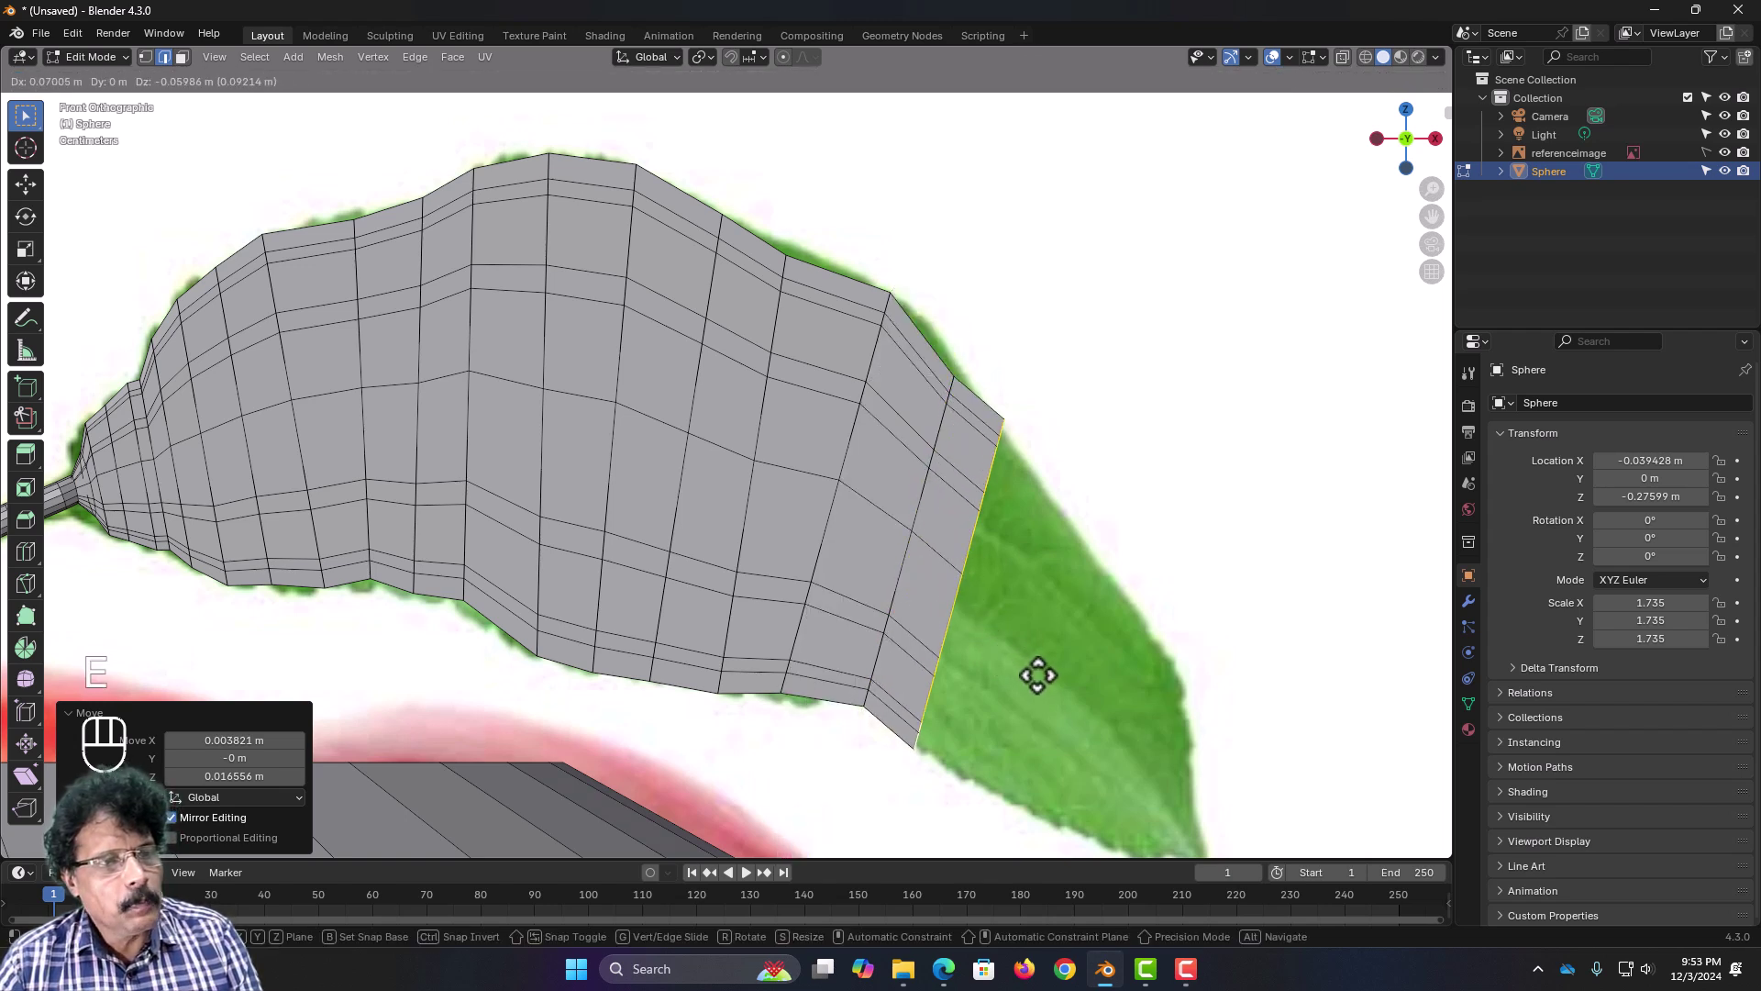
pyautogui.click(1063, 700)
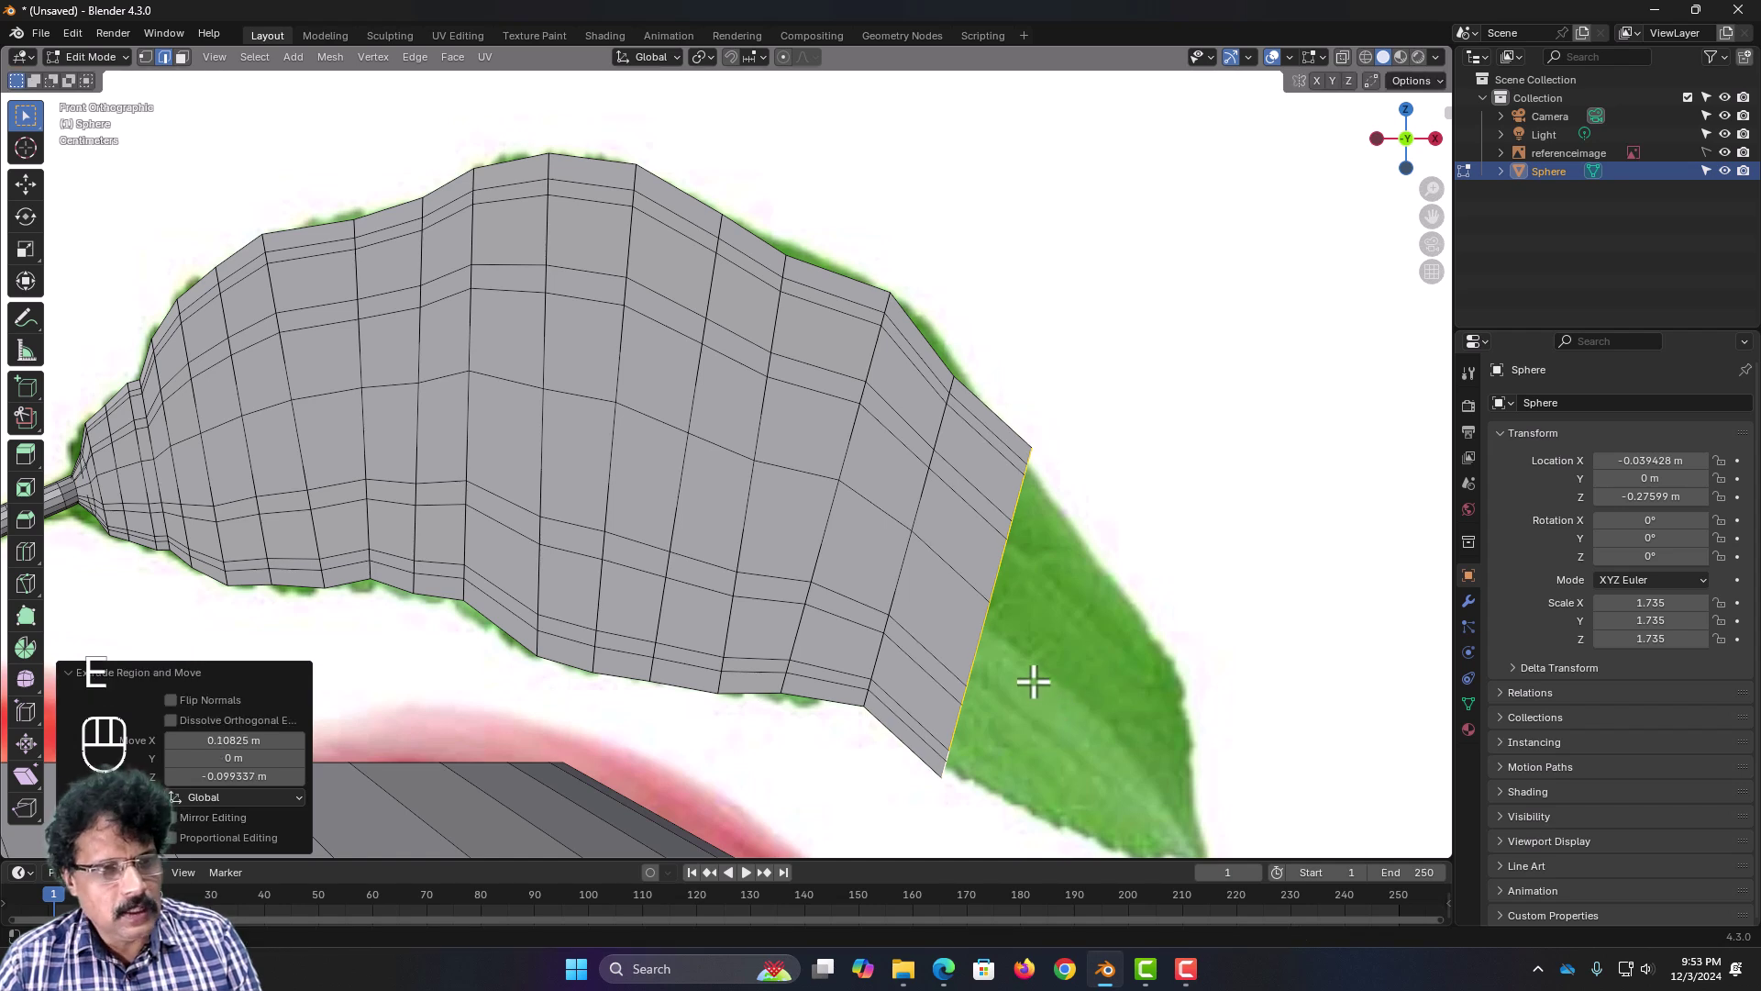
pyautogui.press('s')
pyautogui.hotkey('shift', 'y')
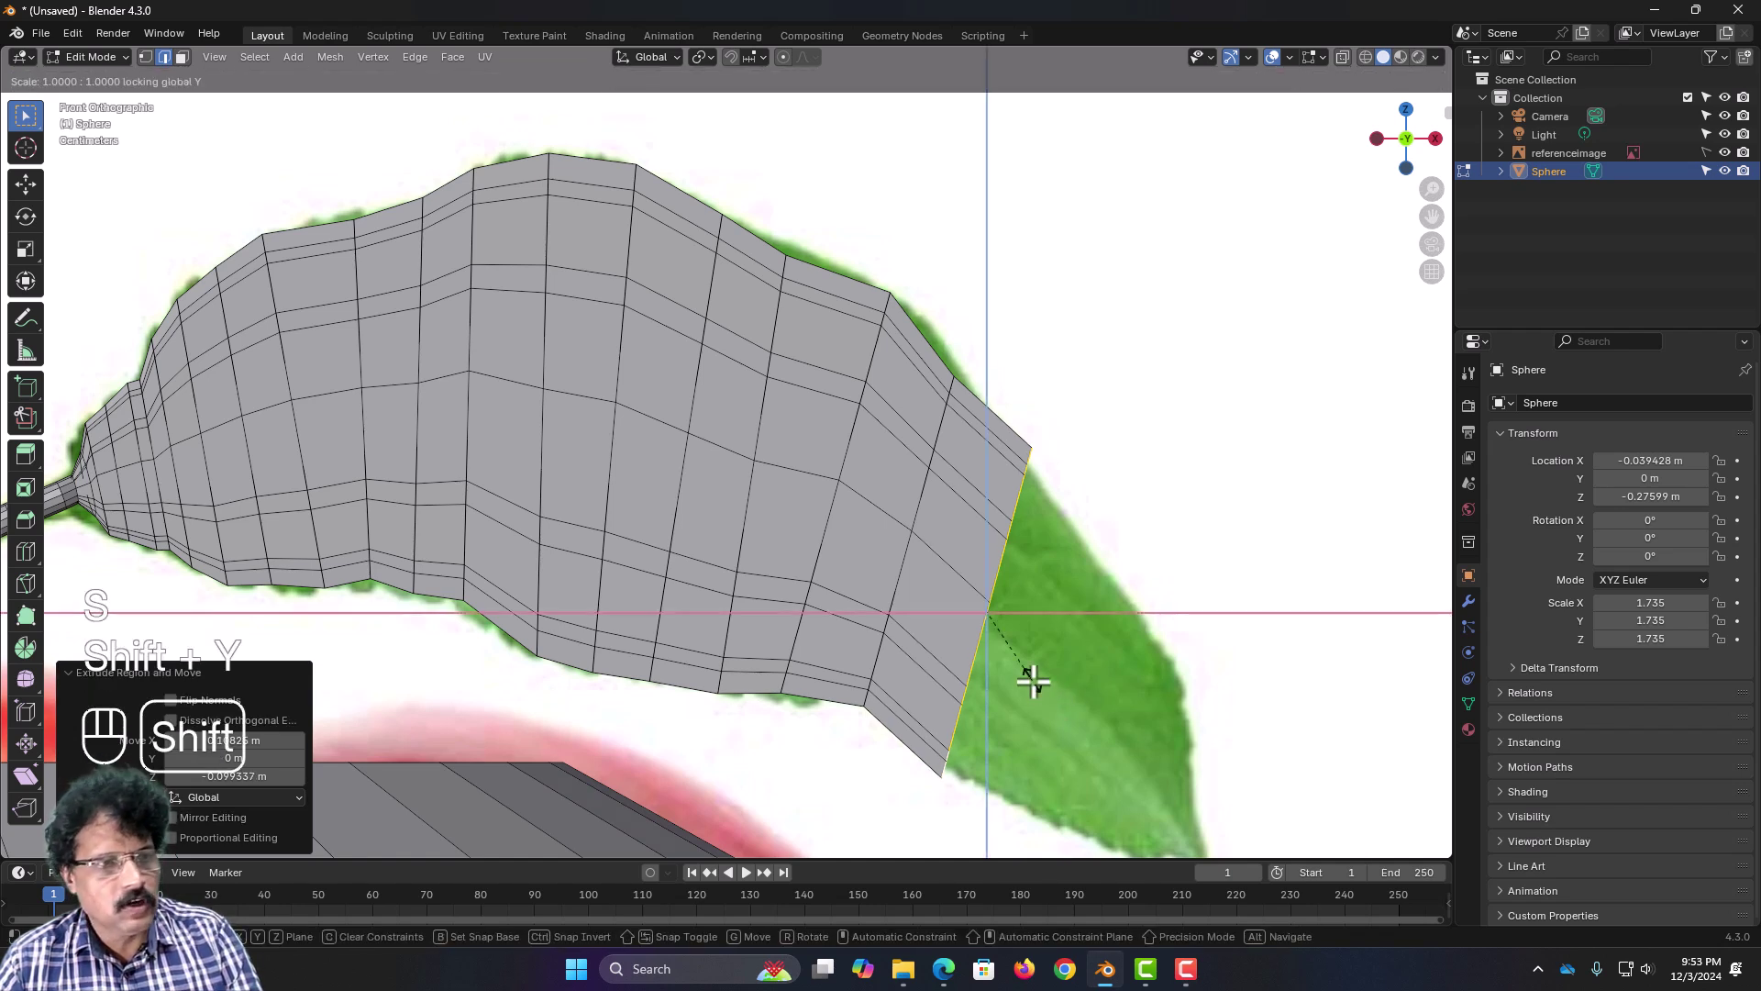
pyautogui.click(1027, 671)
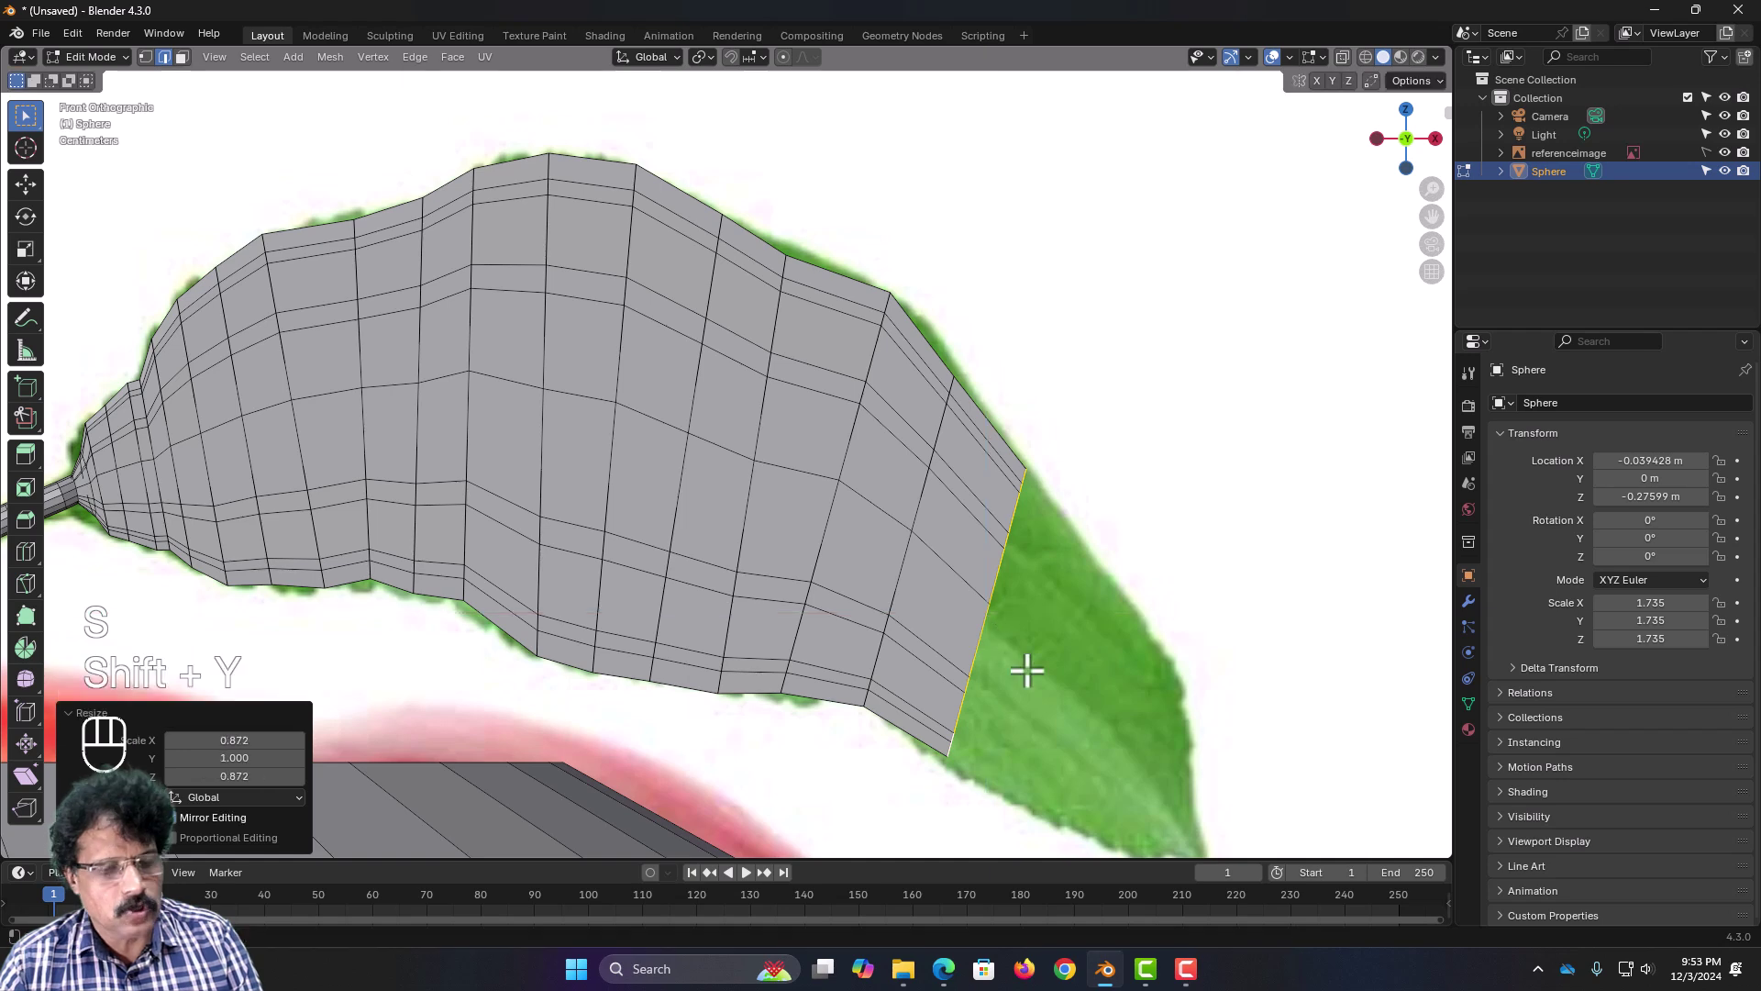
pyautogui.press('r')
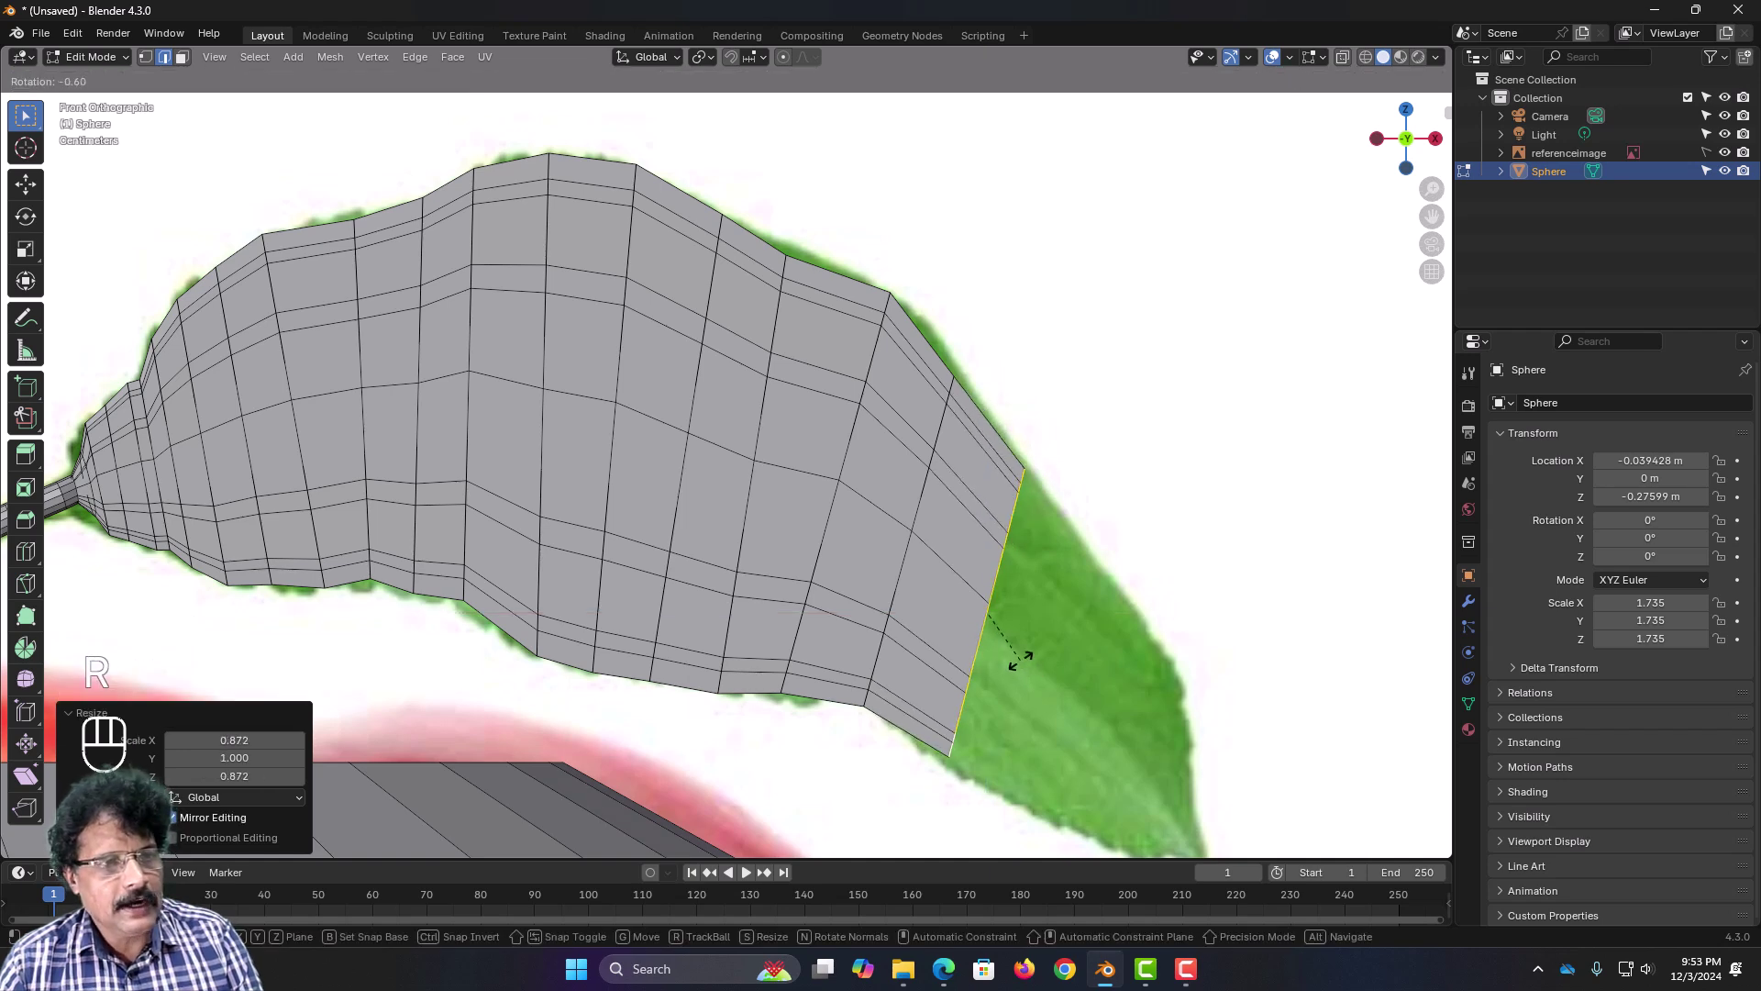
pyautogui.click(1015, 657)
# Step: Extrude the leaf's end edge about 0.106 m in X and -0.121 m in Z, and scale it by 0.780 excluding Y
pyautogui.scroll(-3, 1020, 663)
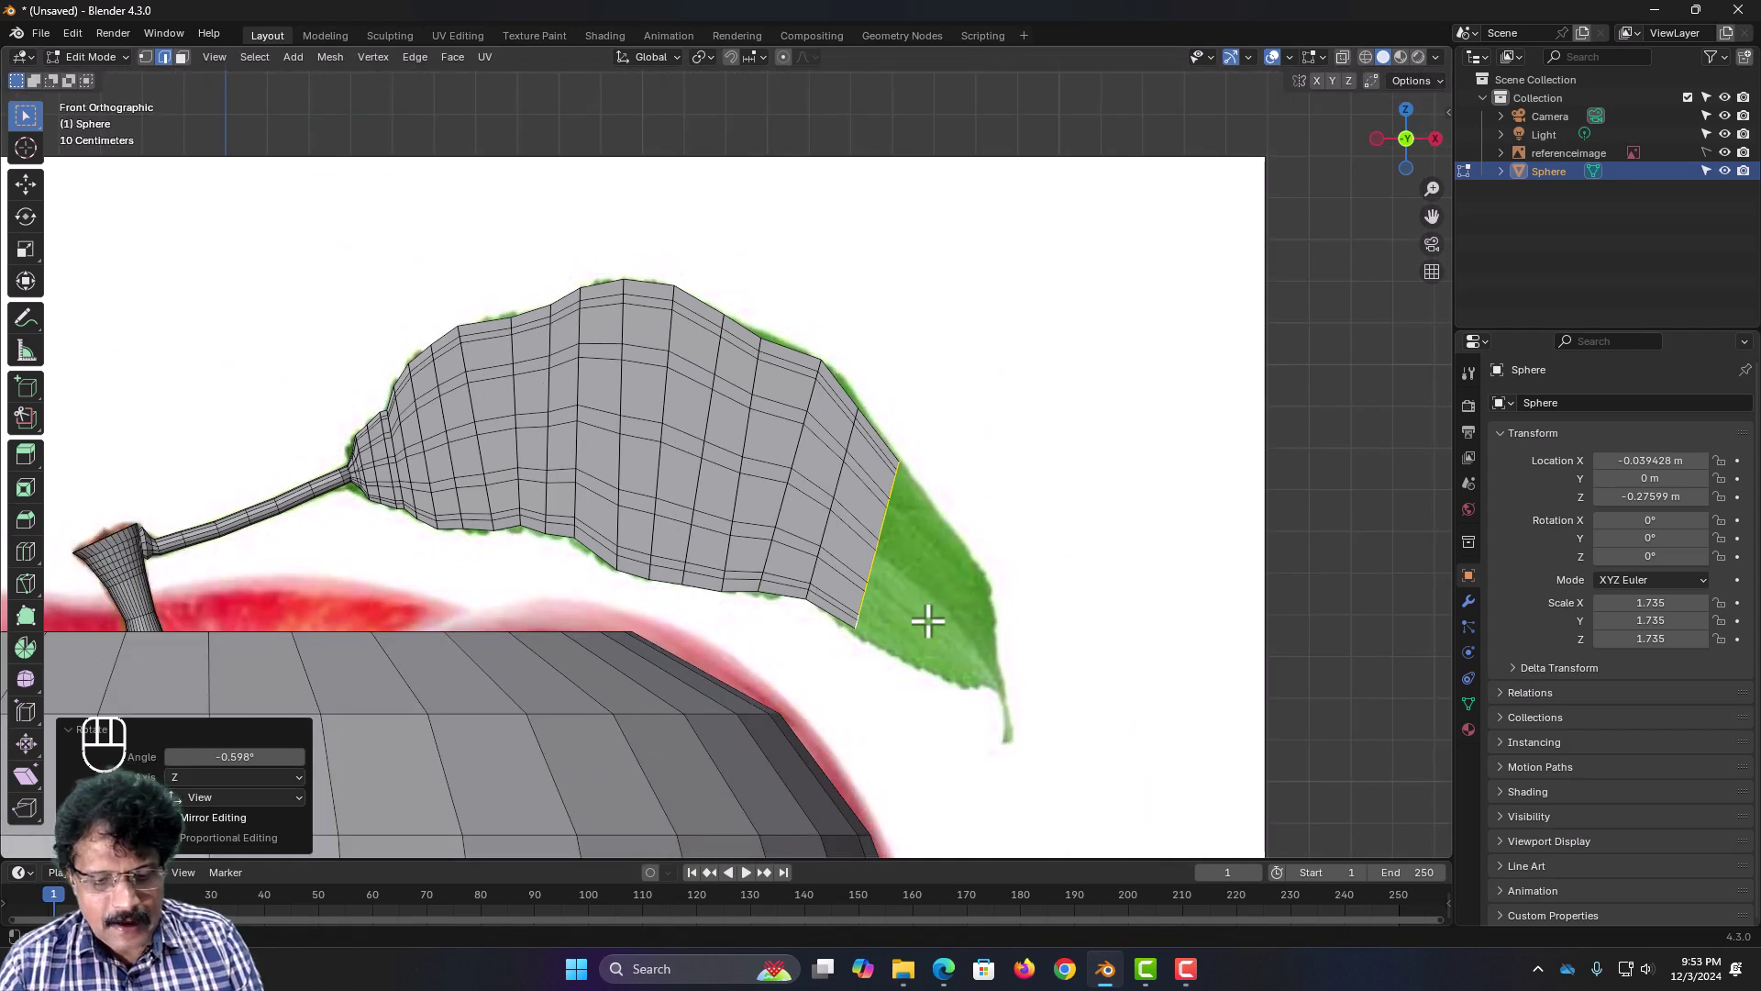
pyautogui.press('s')
pyautogui.rightClick(970, 651)
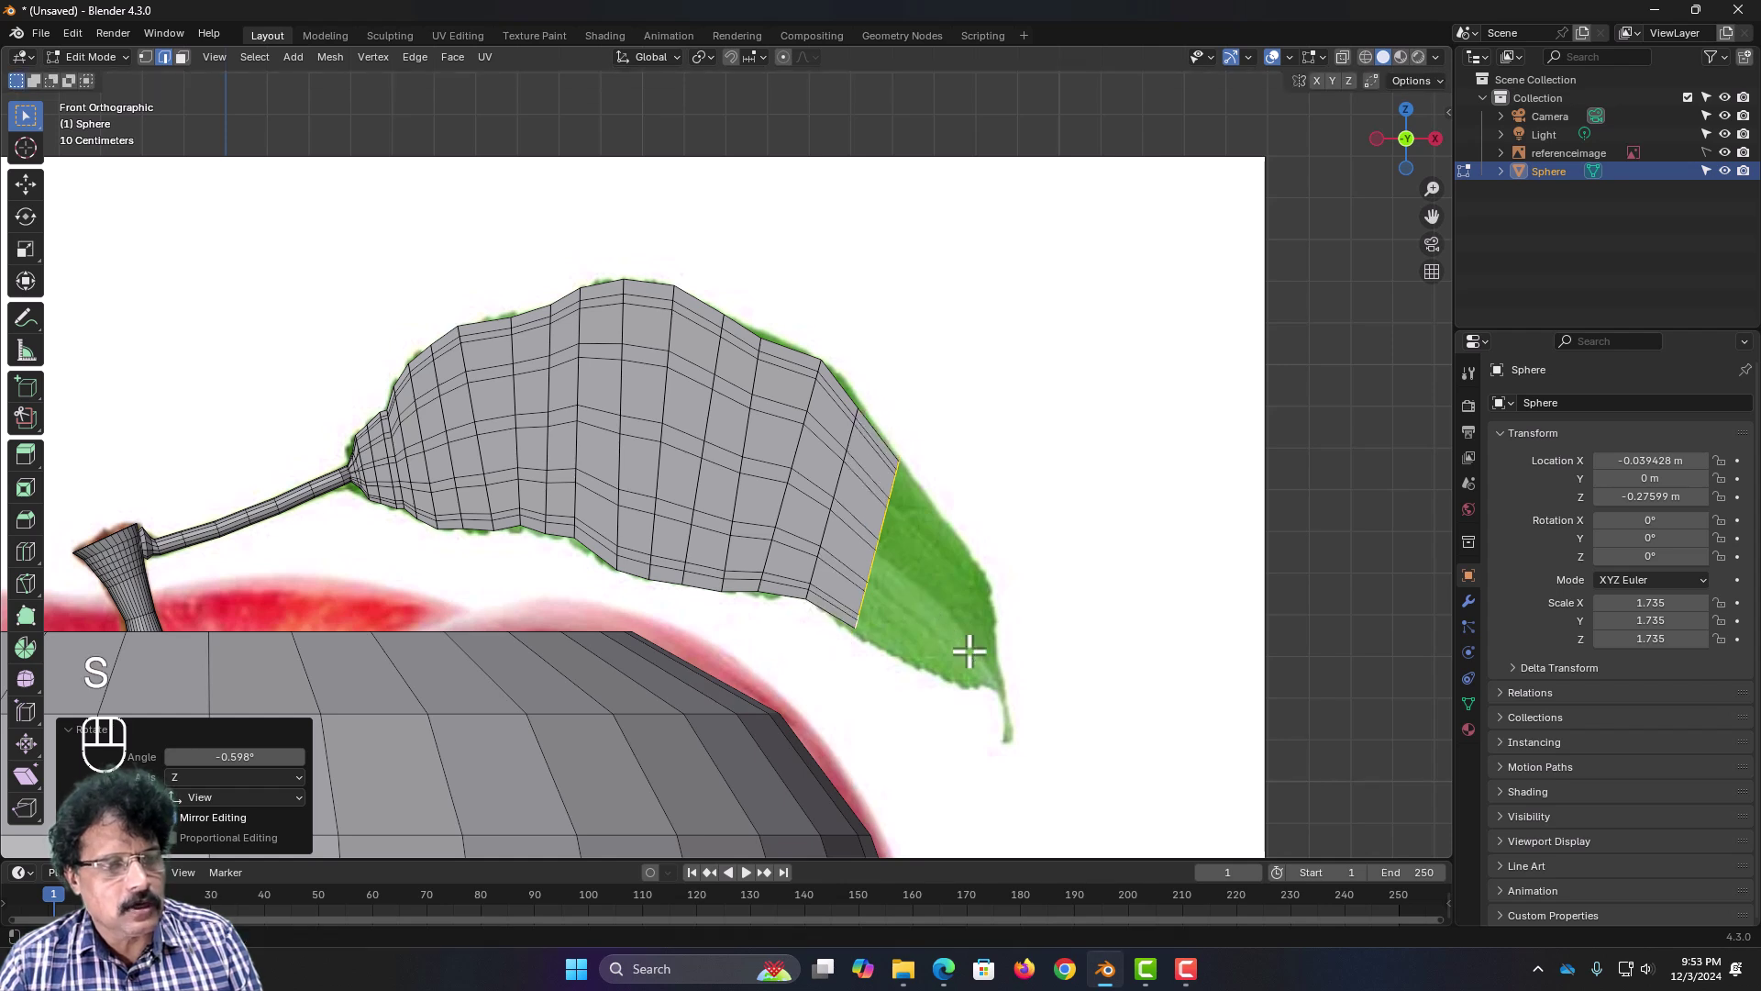
pyautogui.press('e')
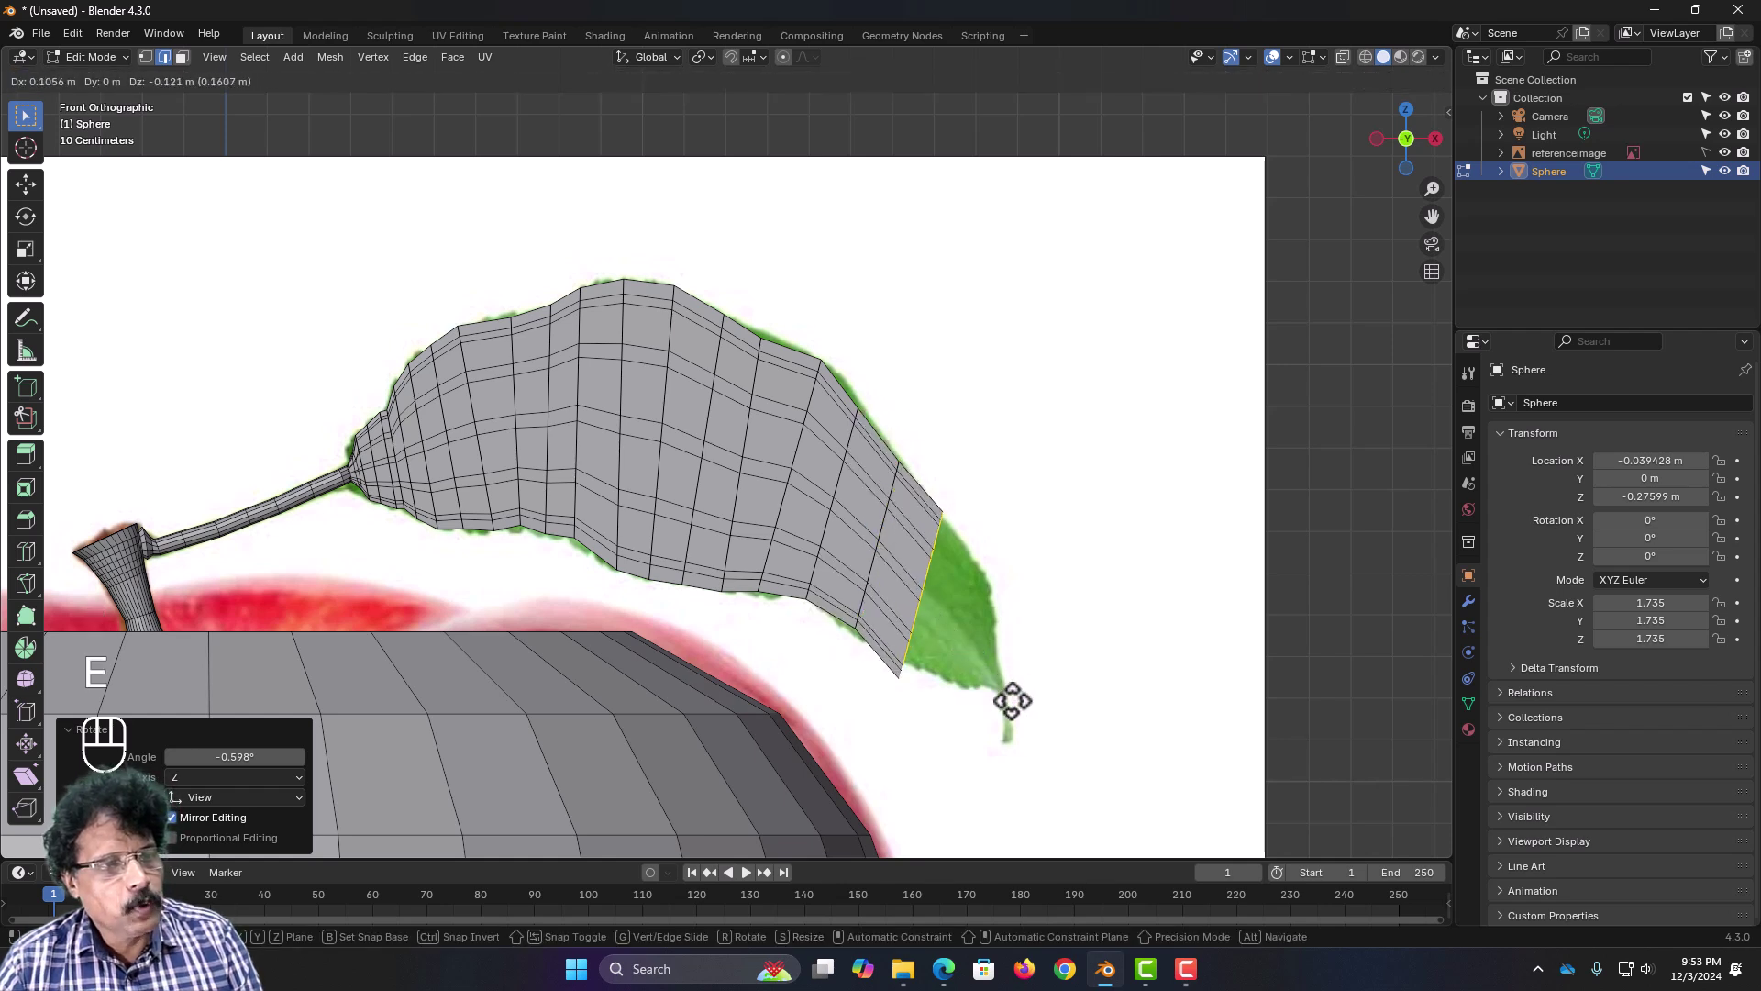
pyautogui.click(1012, 702)
pyautogui.press('s')
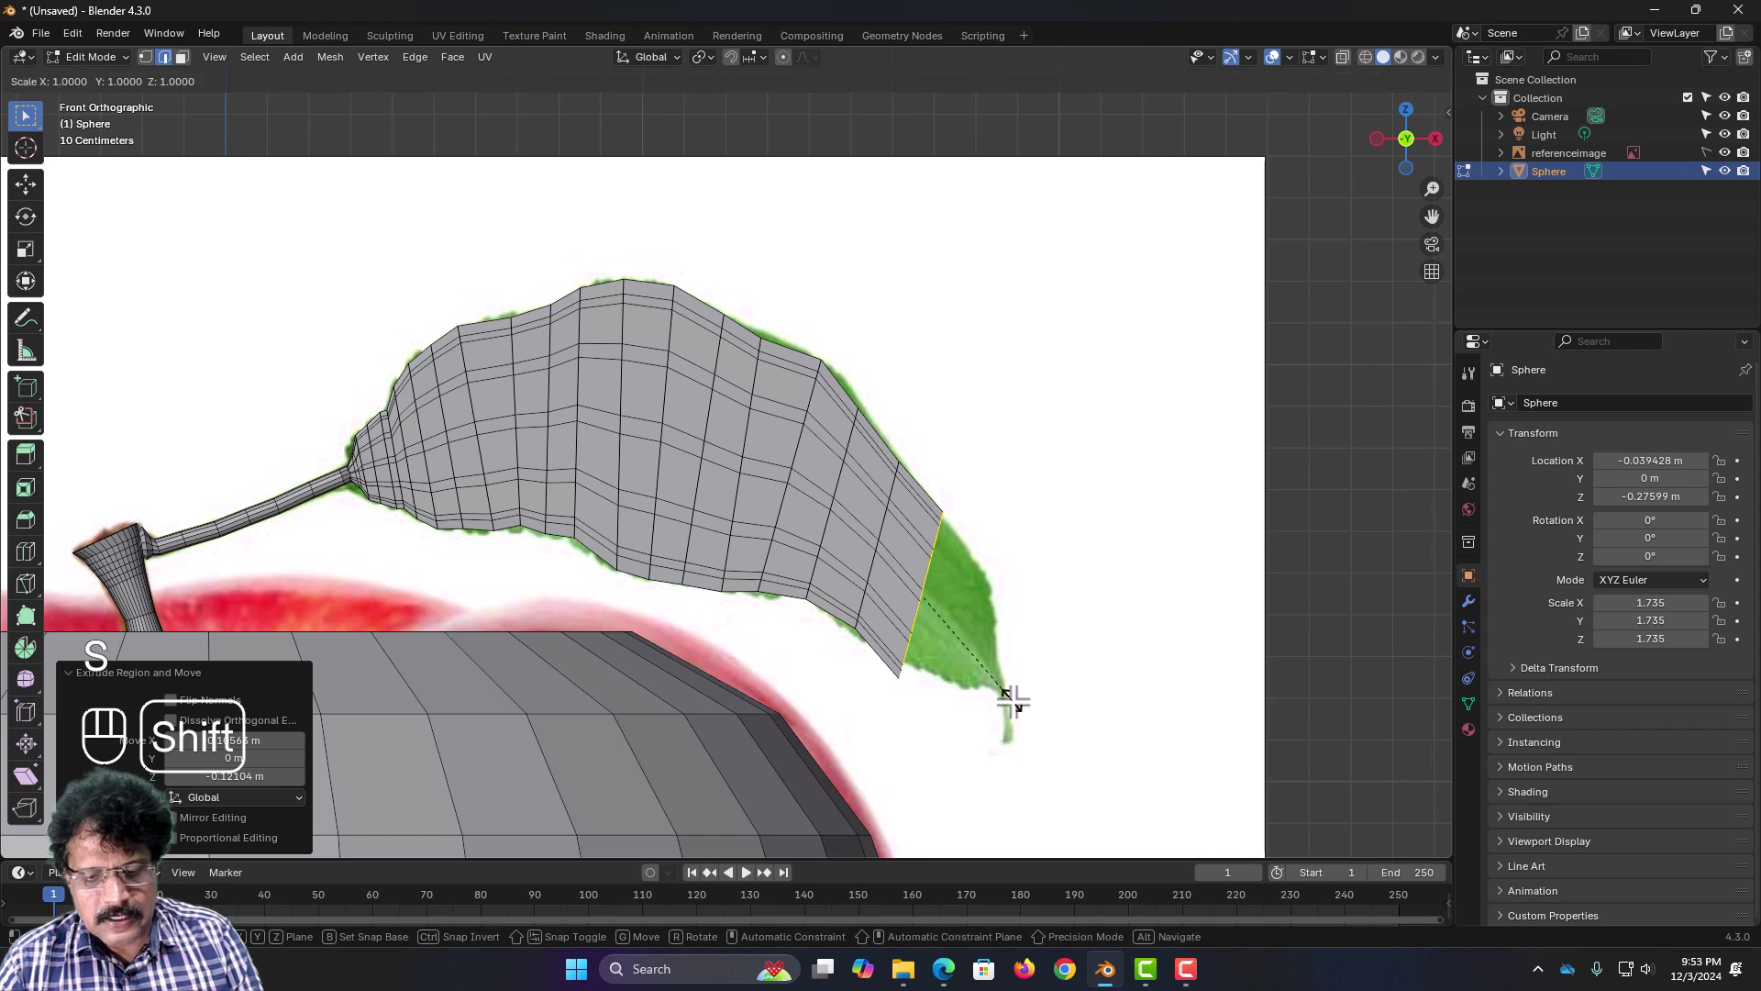
pyautogui.hotkey('shift', 'y')
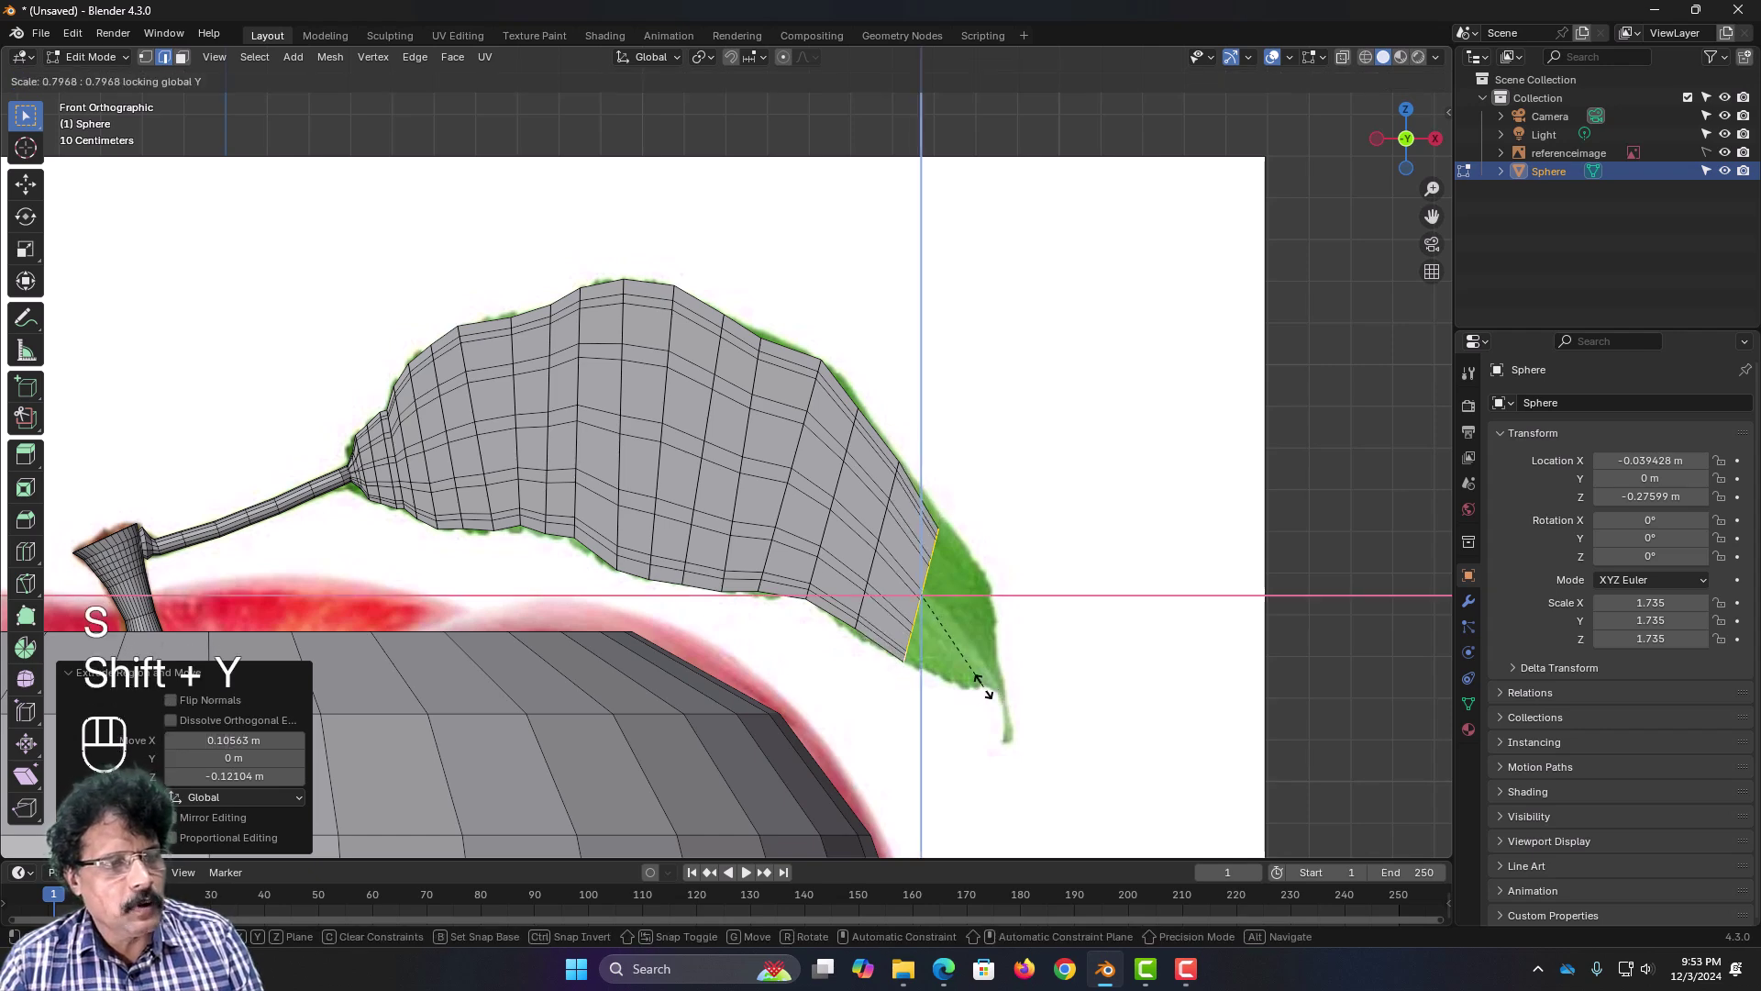
pyautogui.click(987, 689)
# Step: Extrude the leaf's end edge about 0.082 m in X and -0.051 m in Z, and rotate it 19.6°
pyautogui.scroll(5, 948, 700)
pyautogui.keyDown('shift'); pyautogui.moveTo(948, 700); pyautogui.dragTo(680, 582, button='middle'); pyautogui.keyUp('shift')
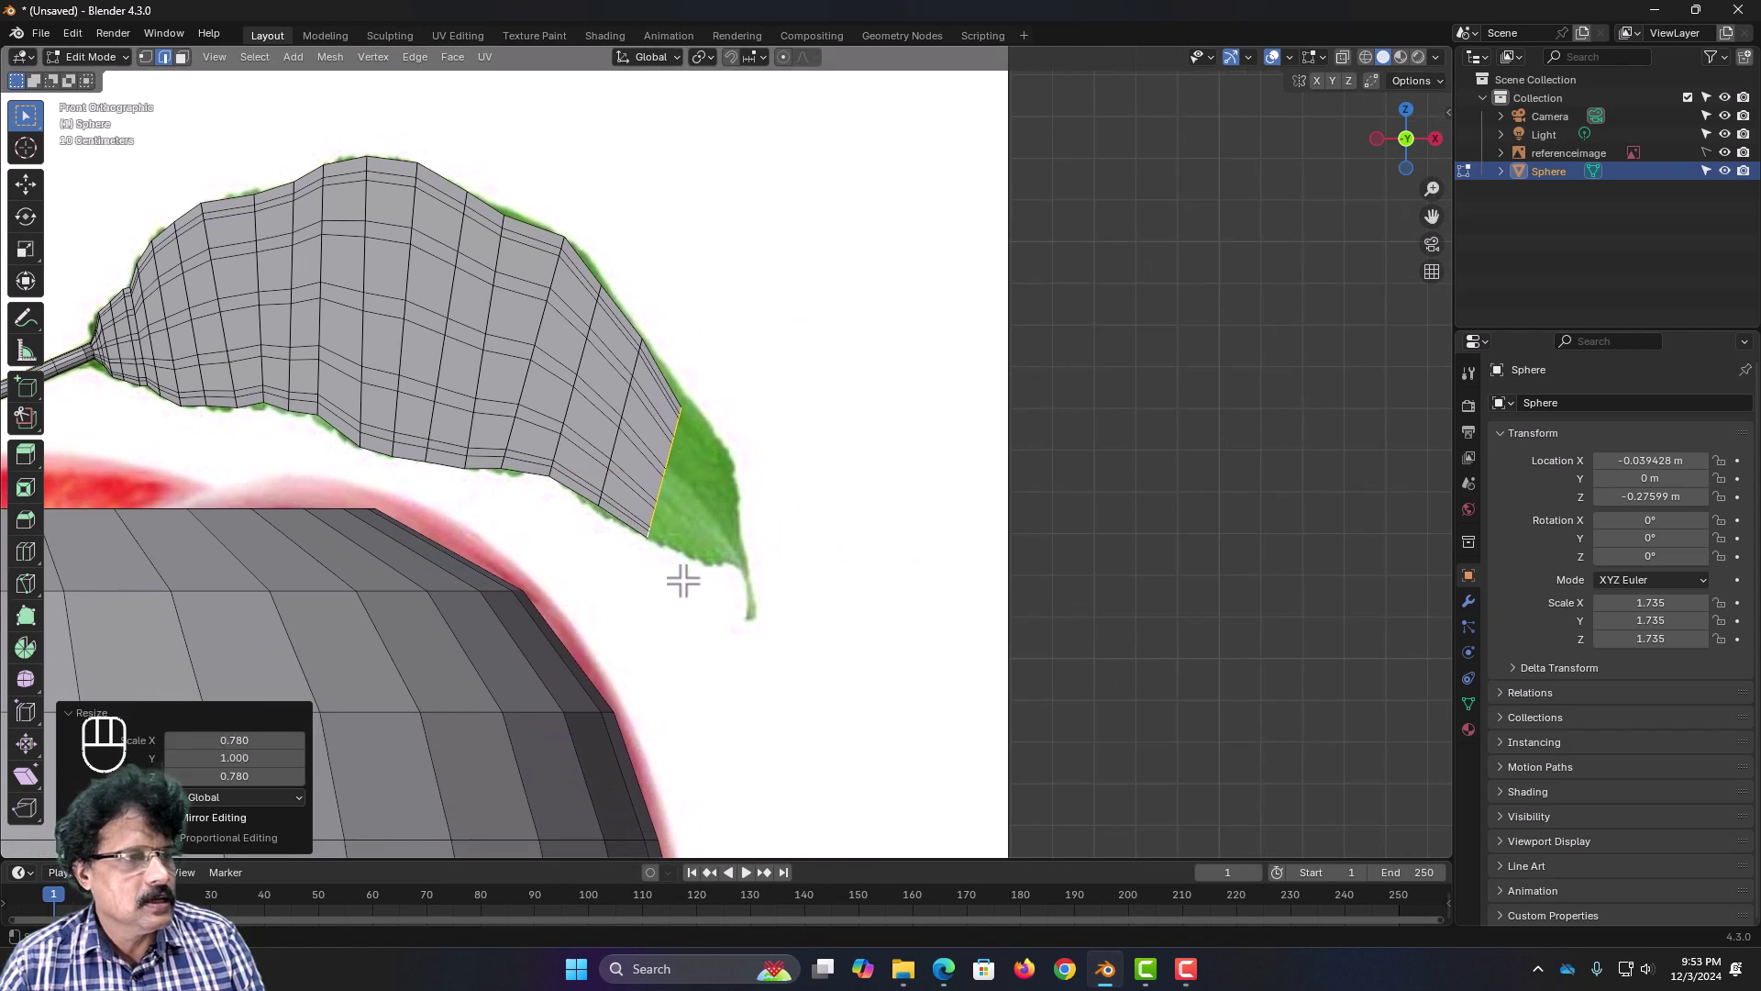
pyautogui.press('e')
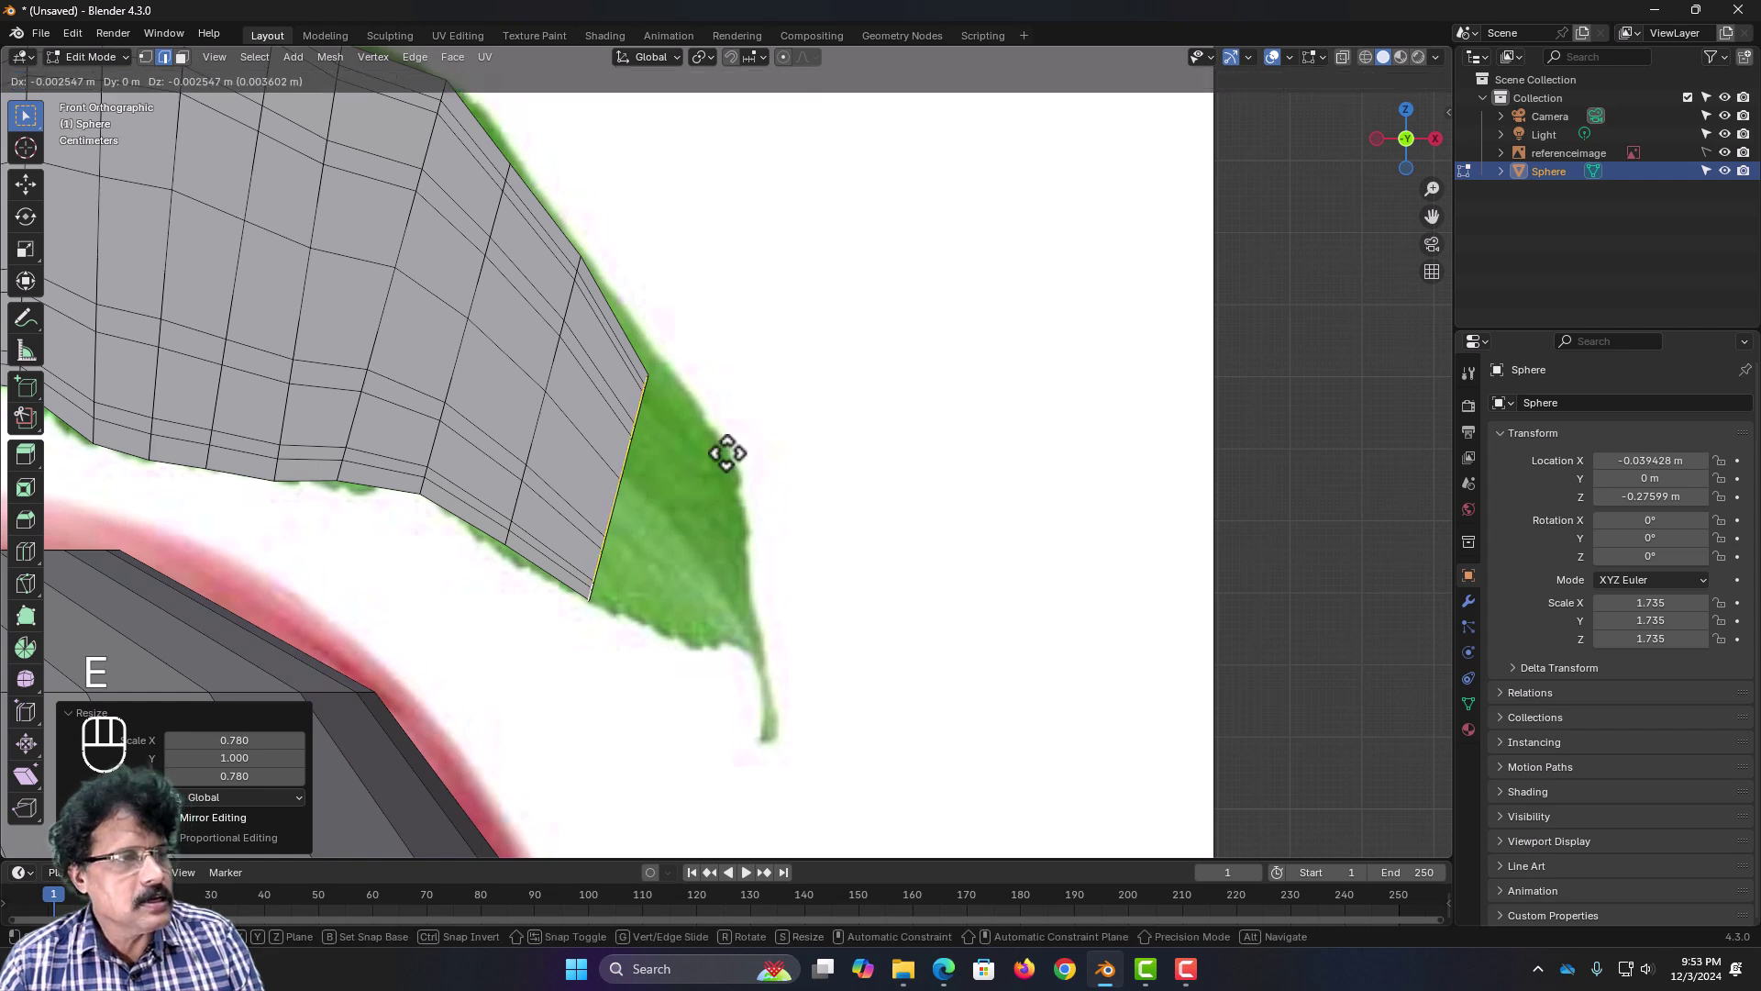
pyautogui.click(787, 483)
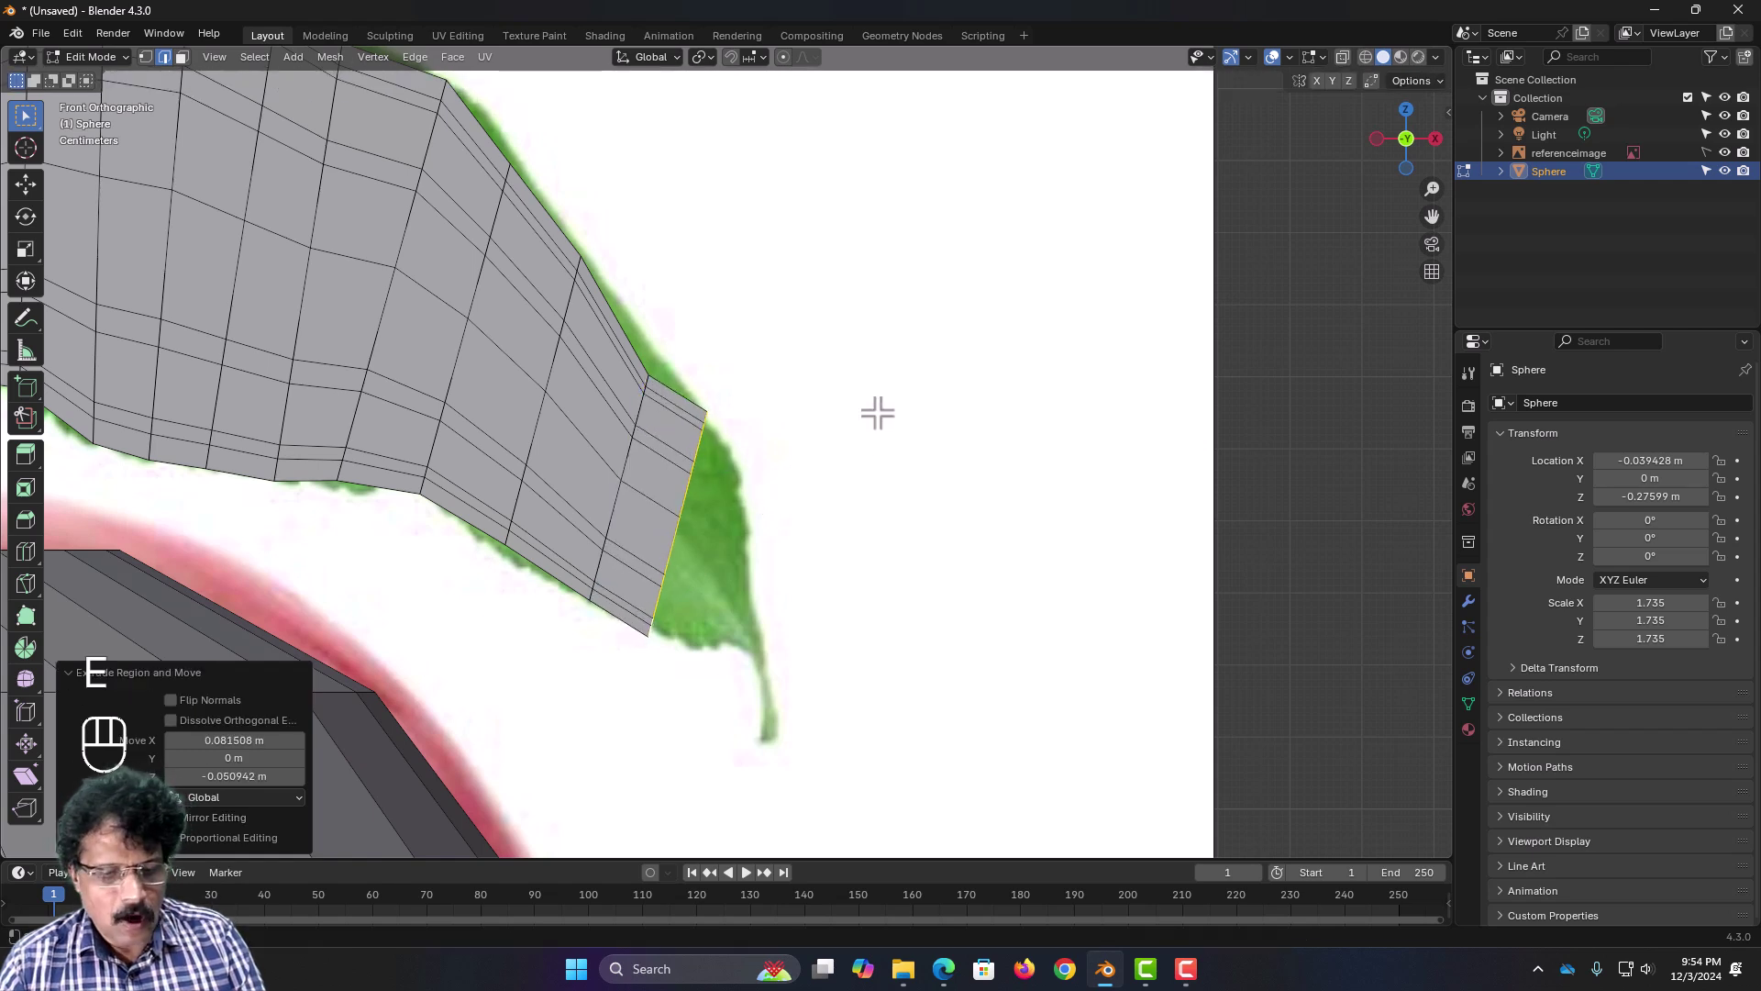
pyautogui.press('r')
pyautogui.click(899, 465)
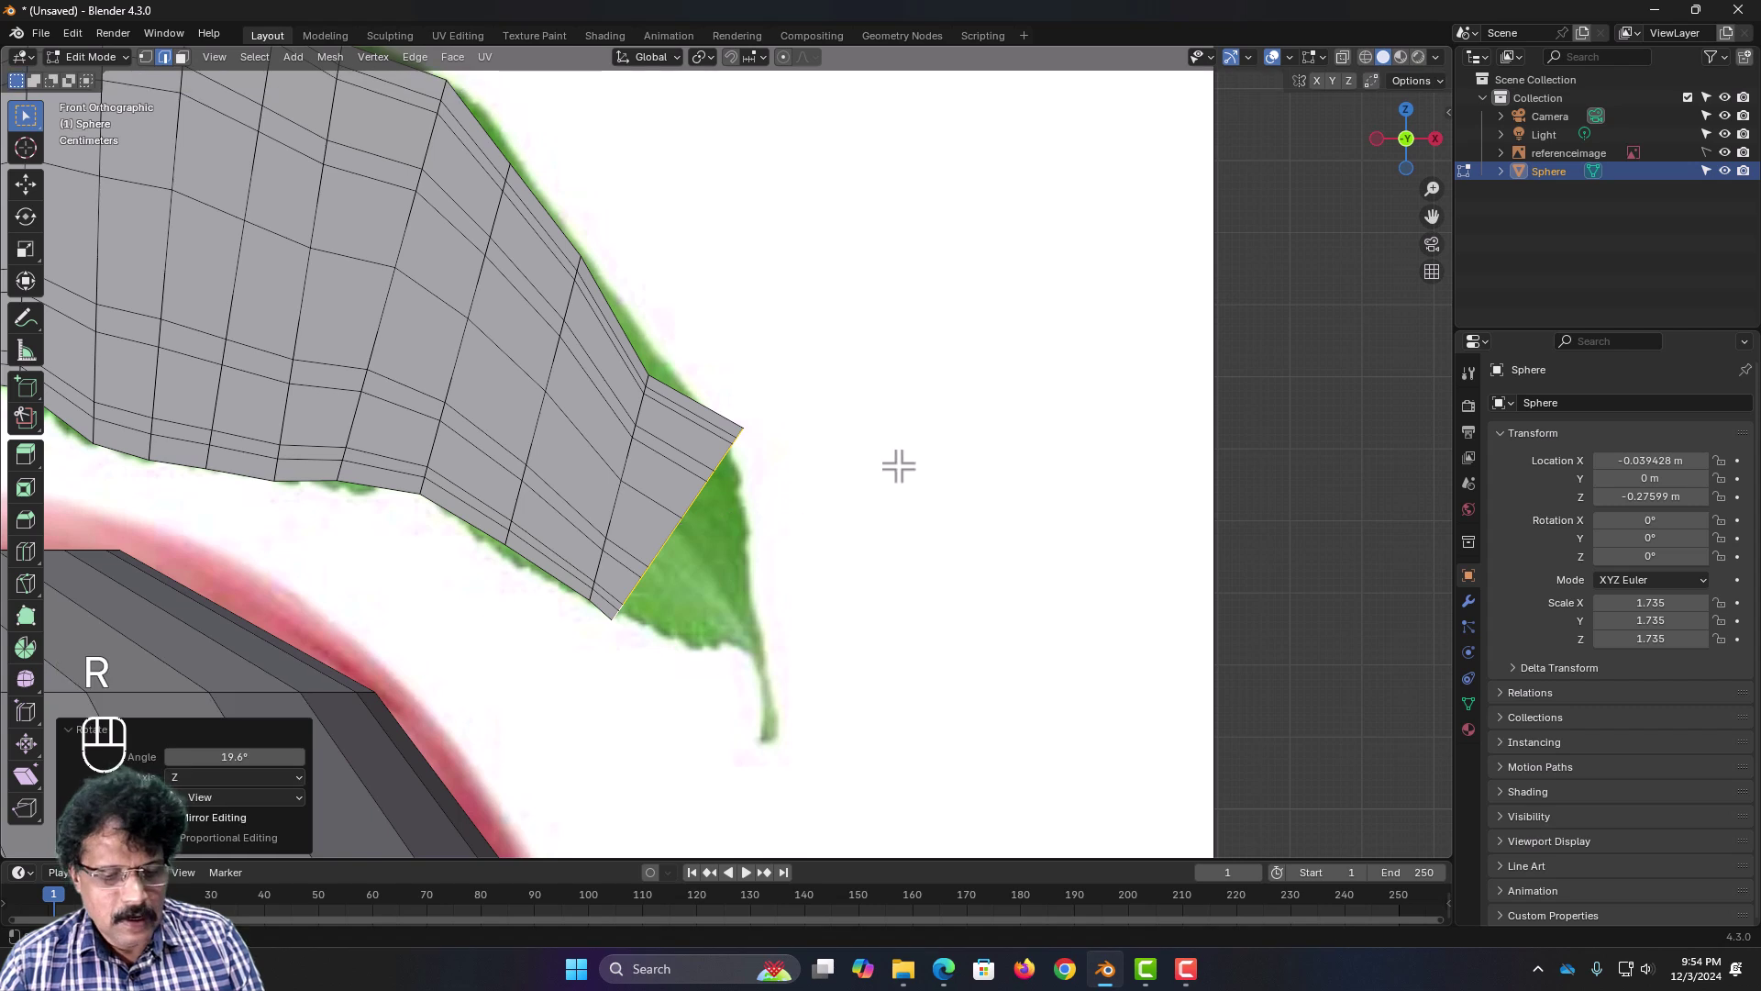
# Step: Scale the leaf's end edge by 0.852, rotate it 6.26°, and scale it by 0.925 excluding Y
pyautogui.press('s')
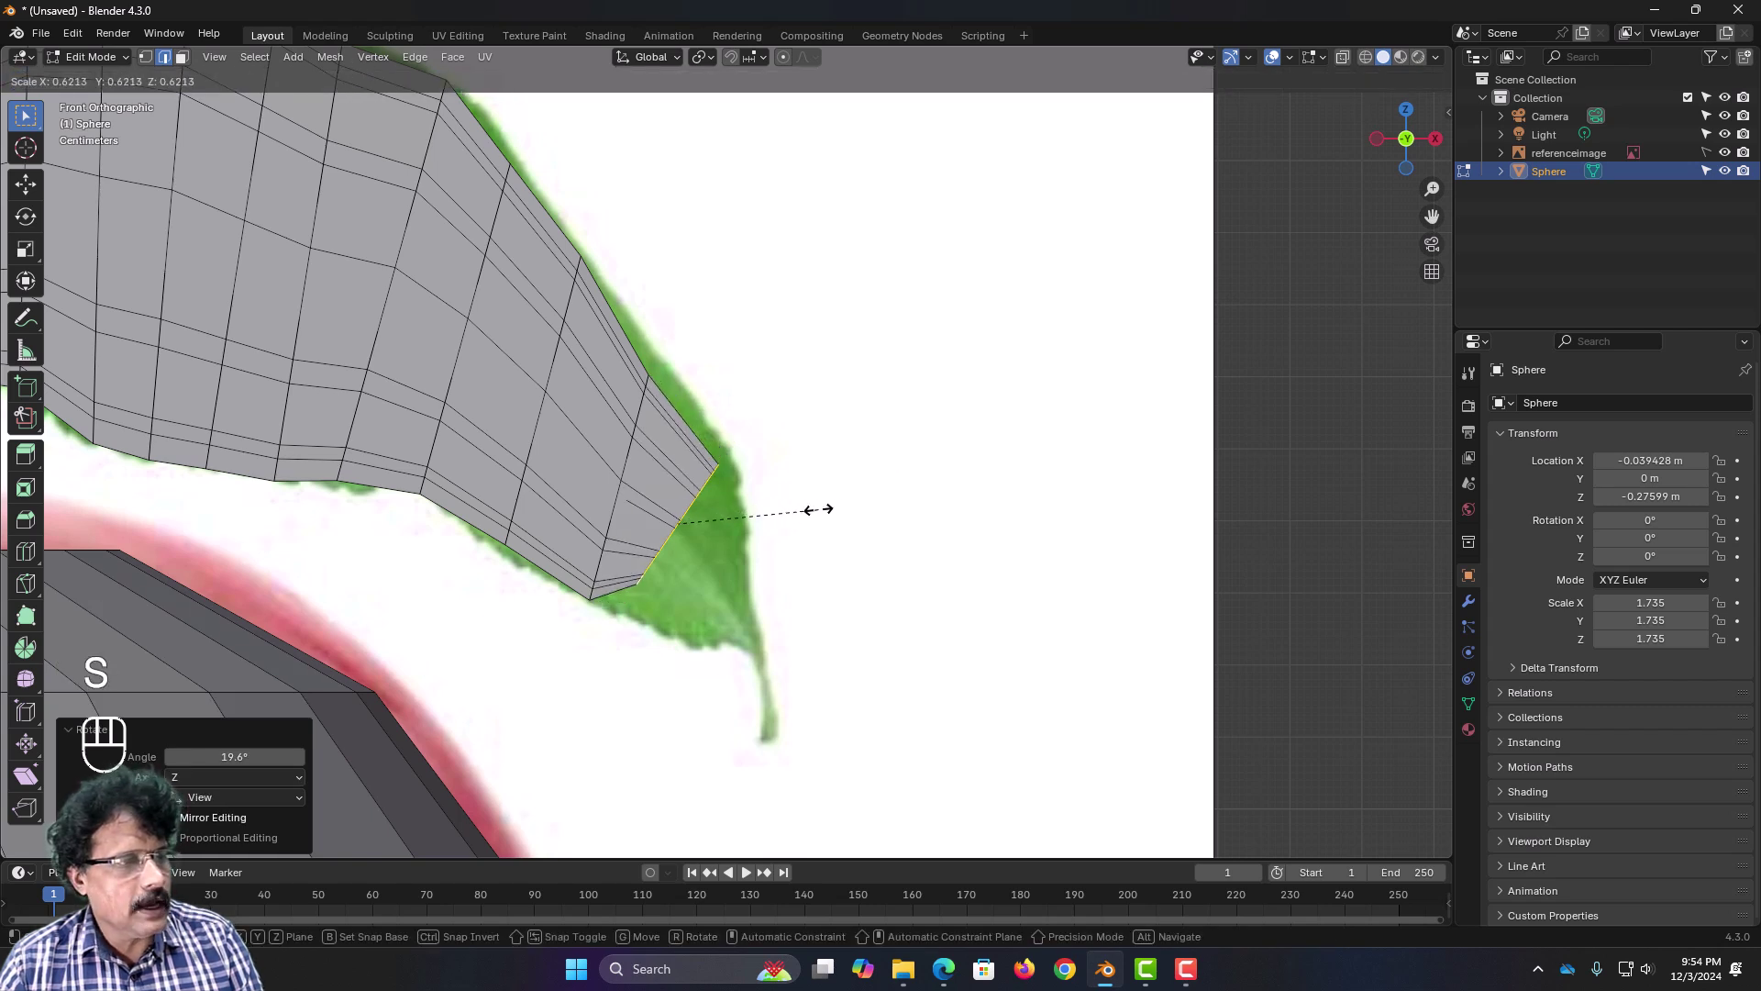
pyautogui.click(868, 484)
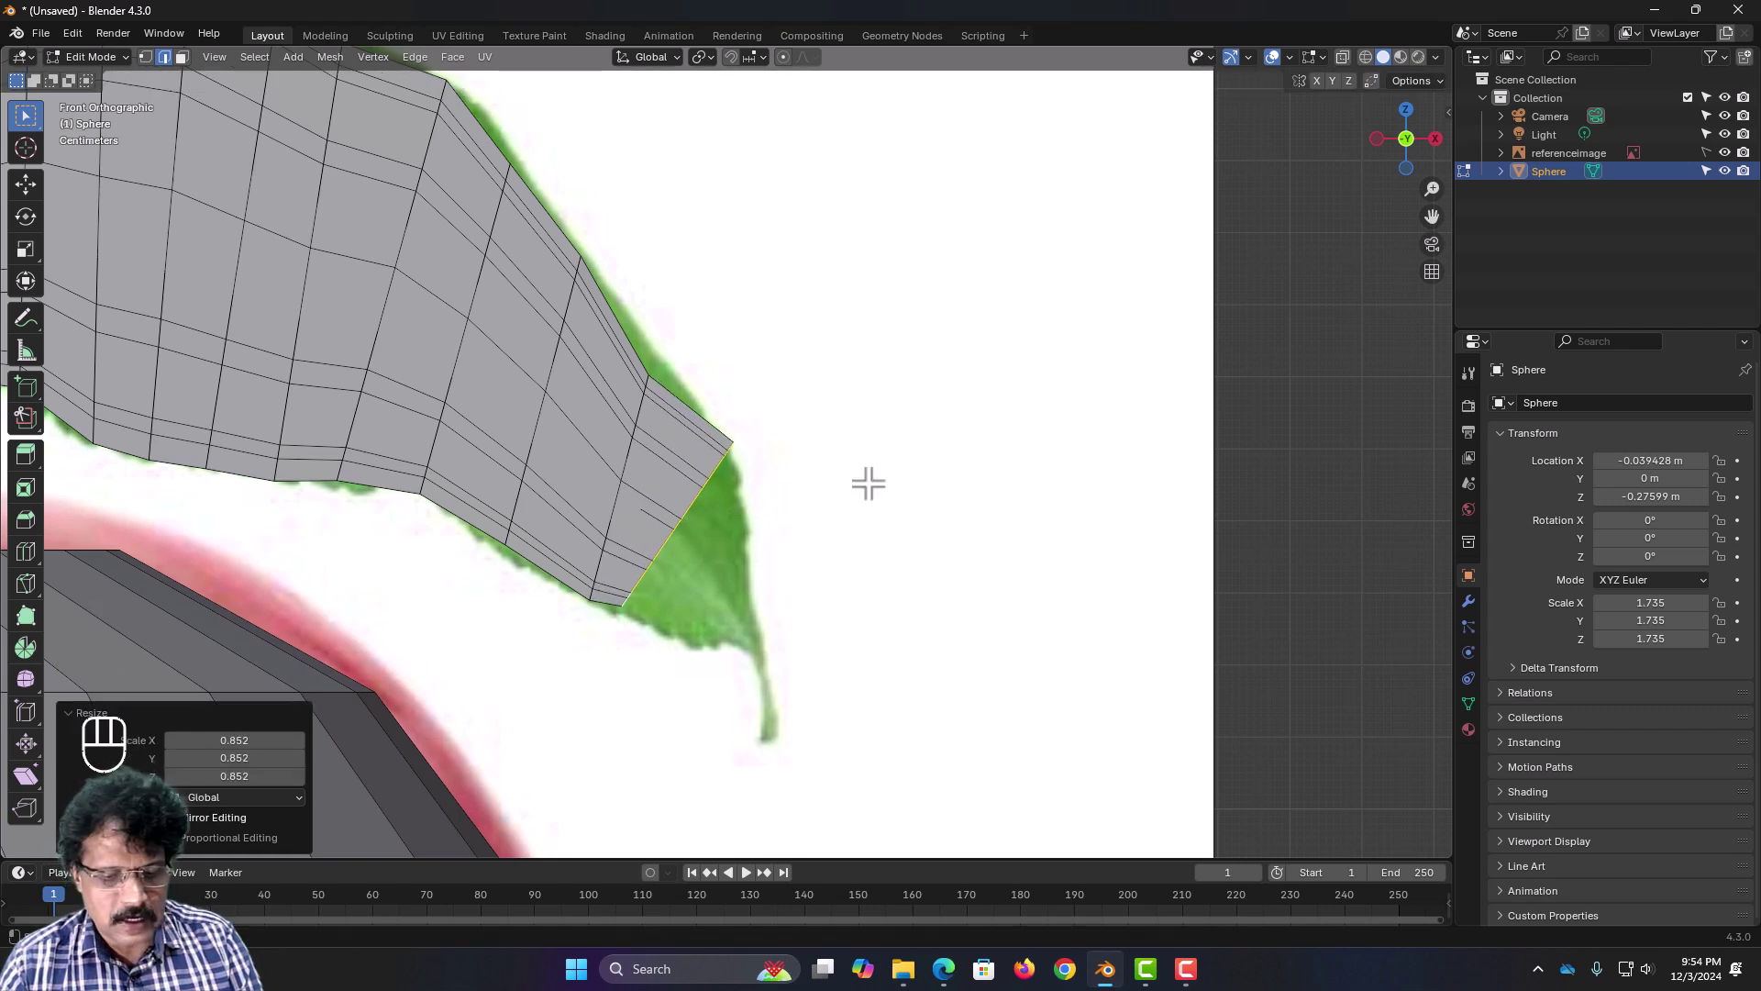
pyautogui.press('r')
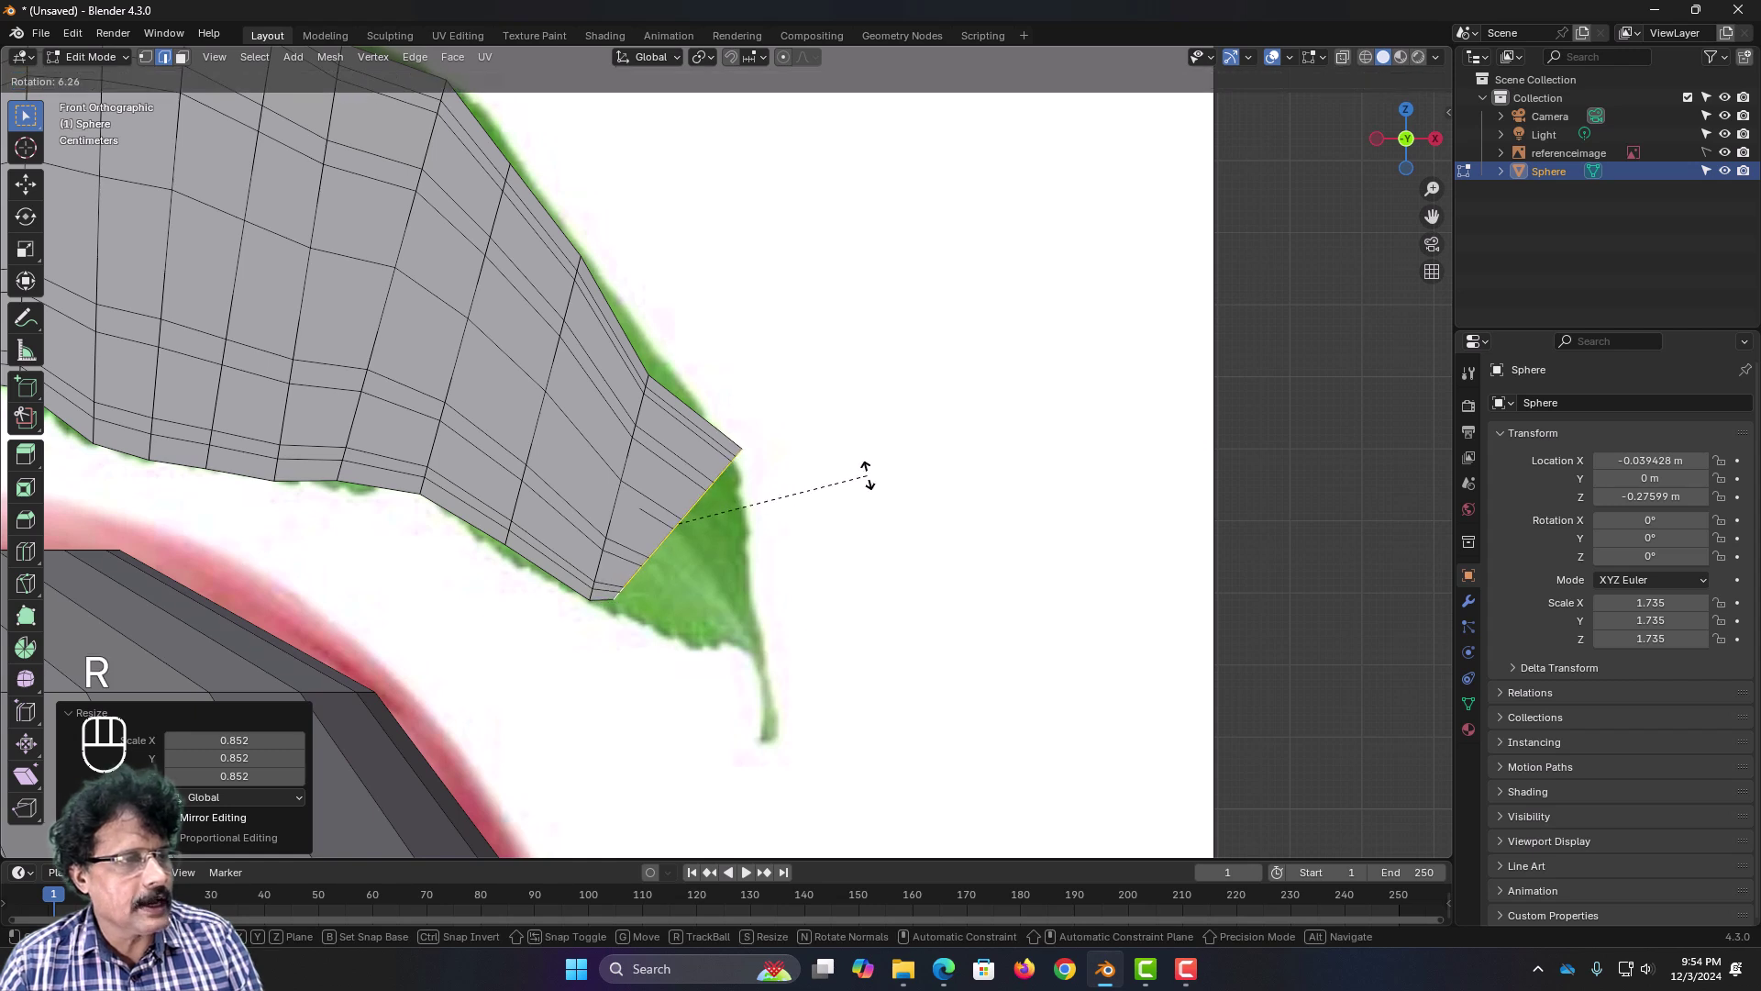
pyautogui.click(867, 476)
pyautogui.press('s')
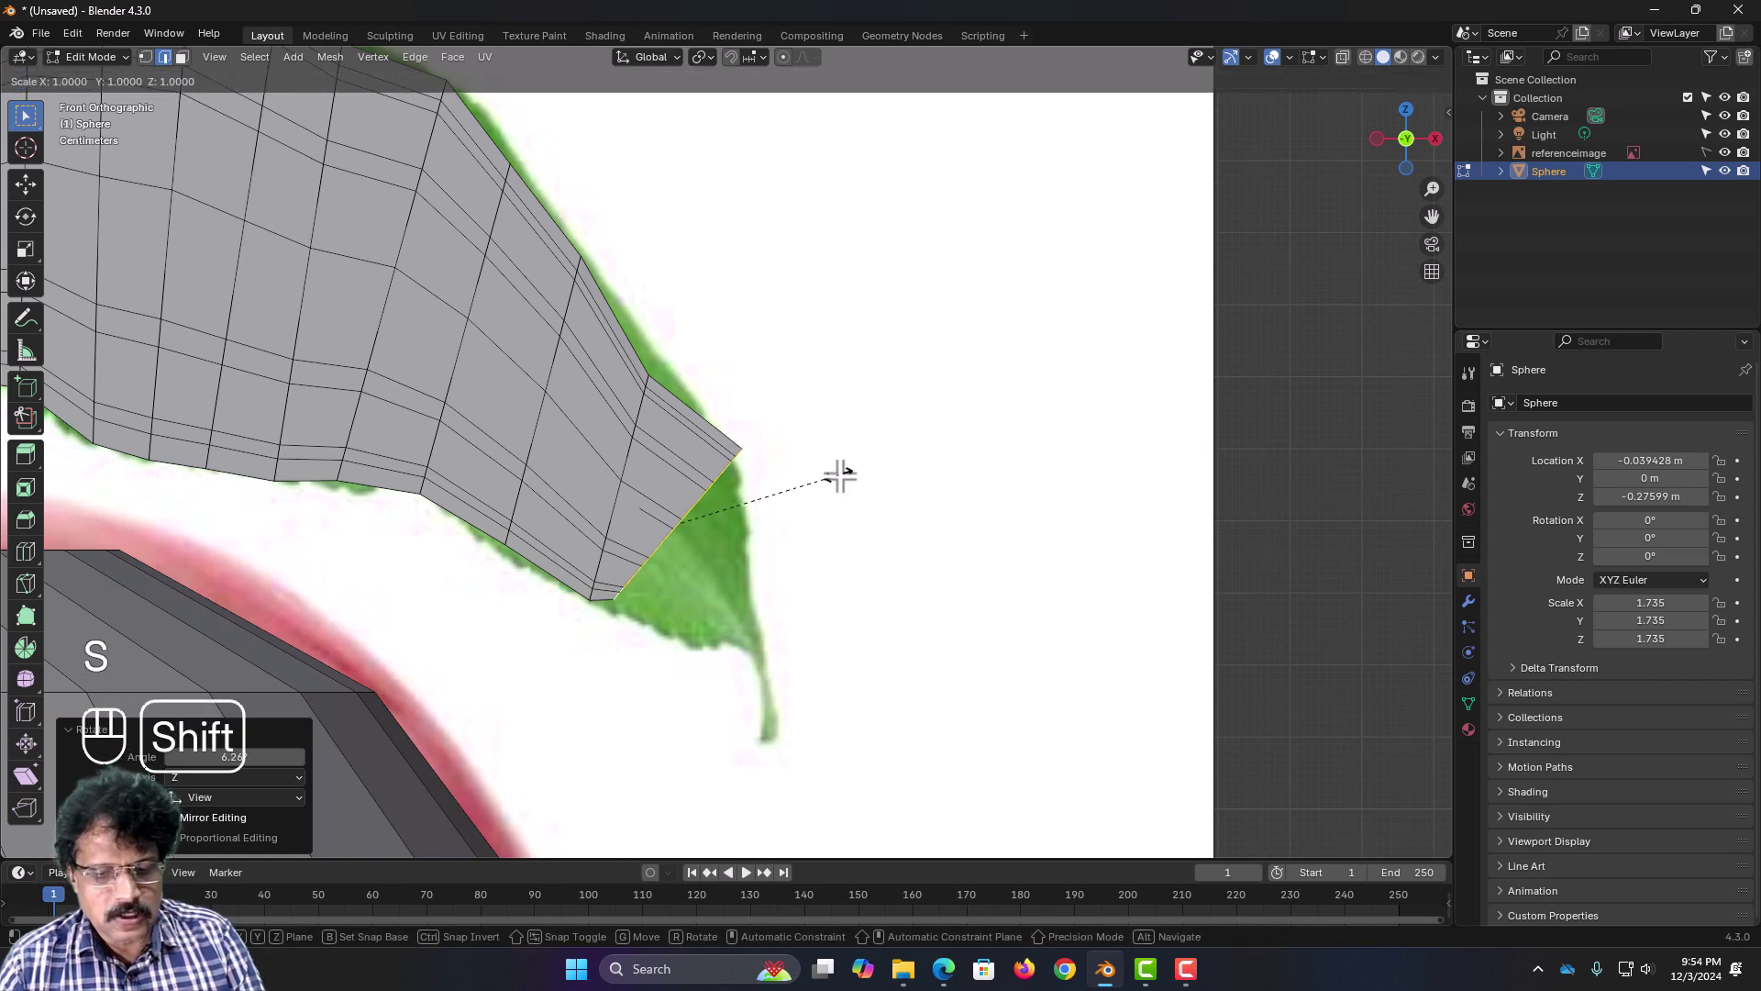
pyautogui.hotkey('shift', 'y')
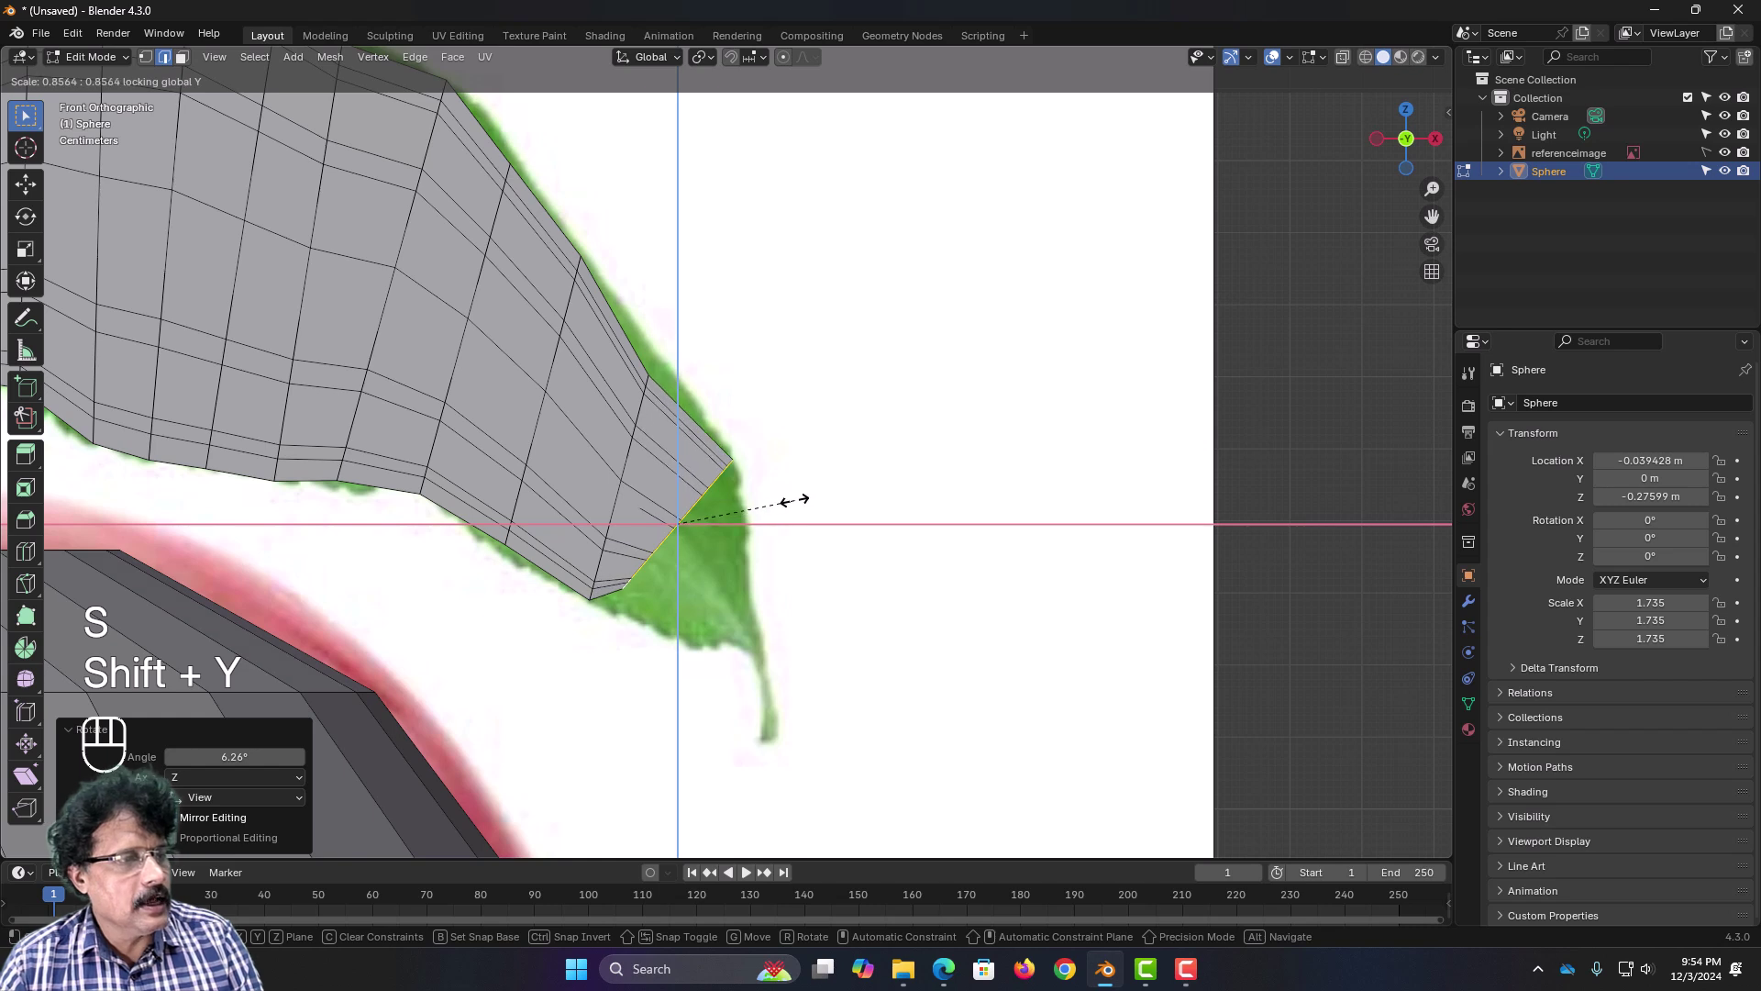
pyautogui.click(805, 497)
# Step: Move the leaf's end edge about -0.017 m in X and -0.011 m in Z, and scale it by 0.826 excluding Y
pyautogui.press('g')
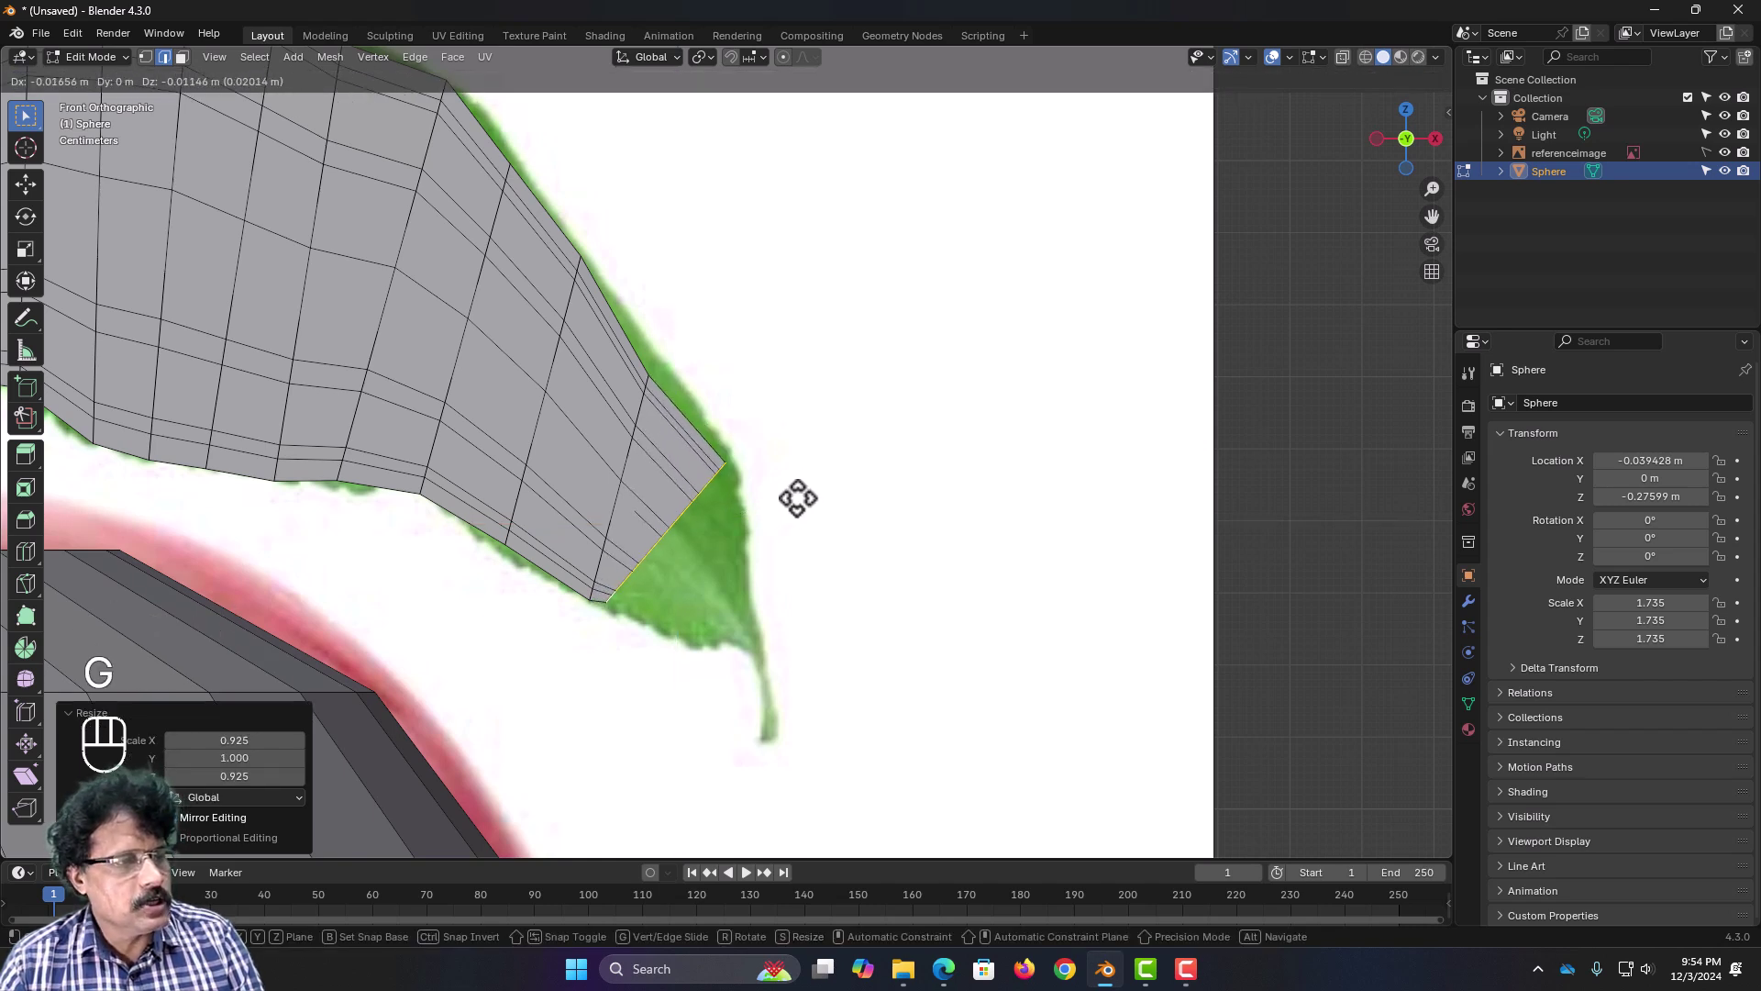
pyautogui.click(805, 496)
pyautogui.press('s')
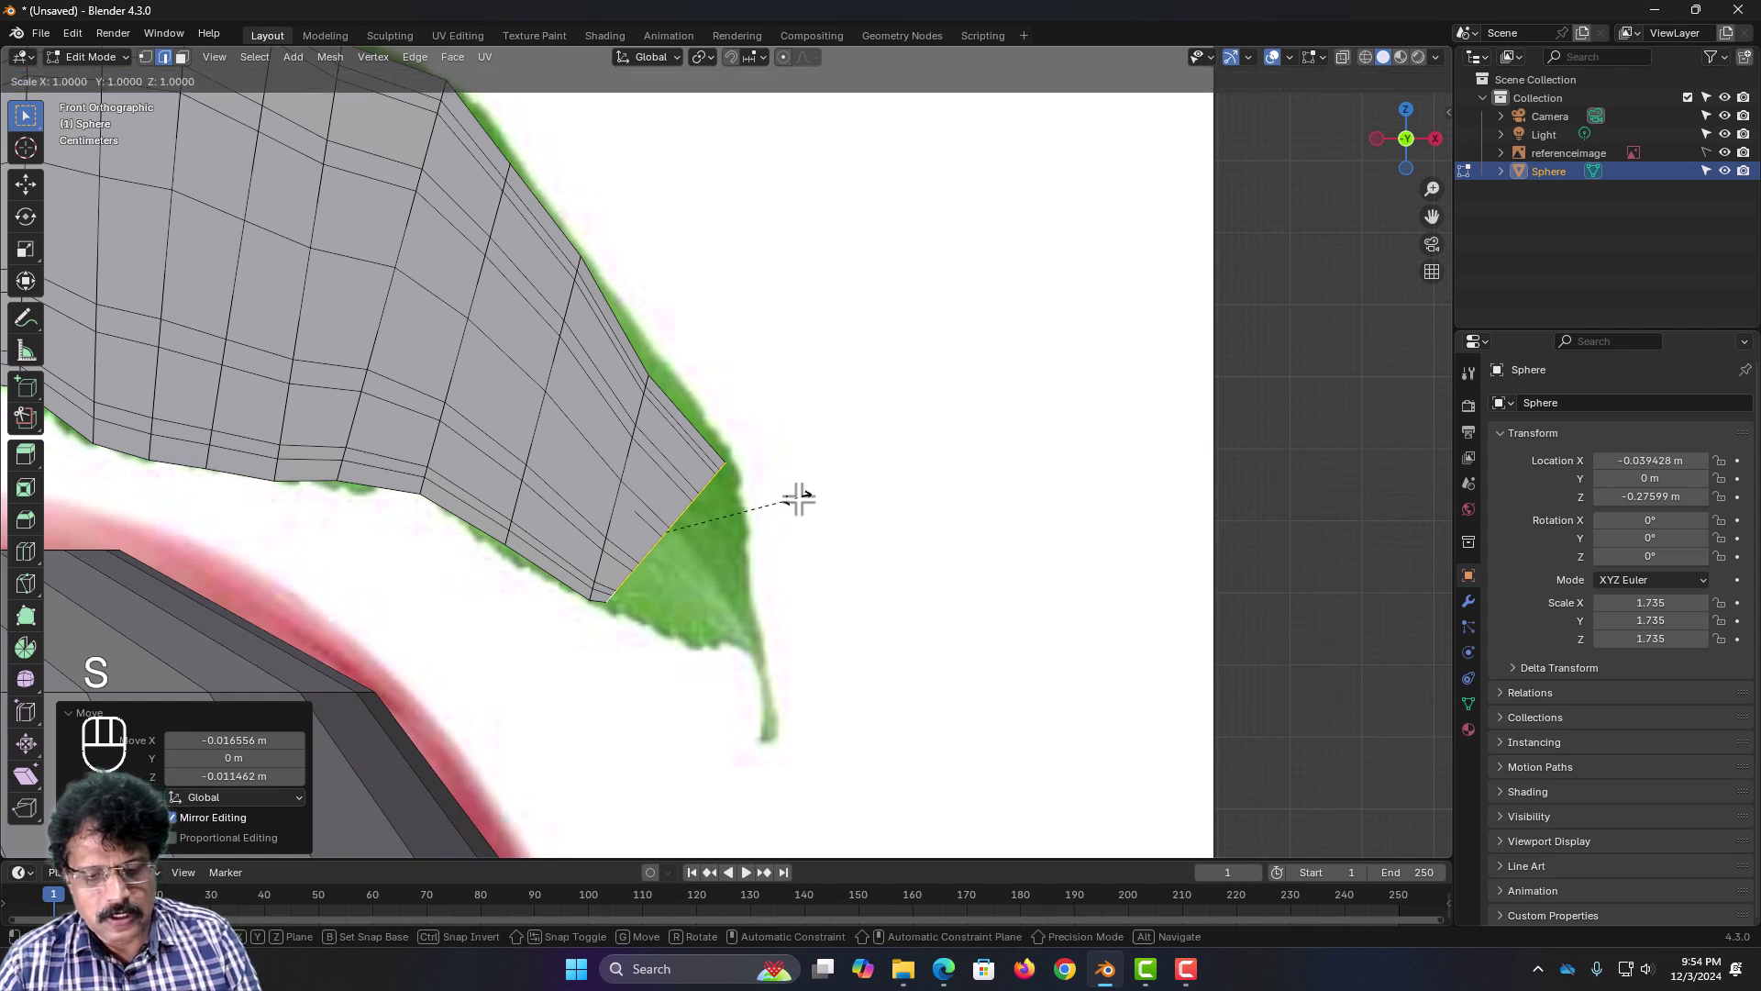
pyautogui.hotkey('shift', 'y')
pyautogui.click(776, 506)
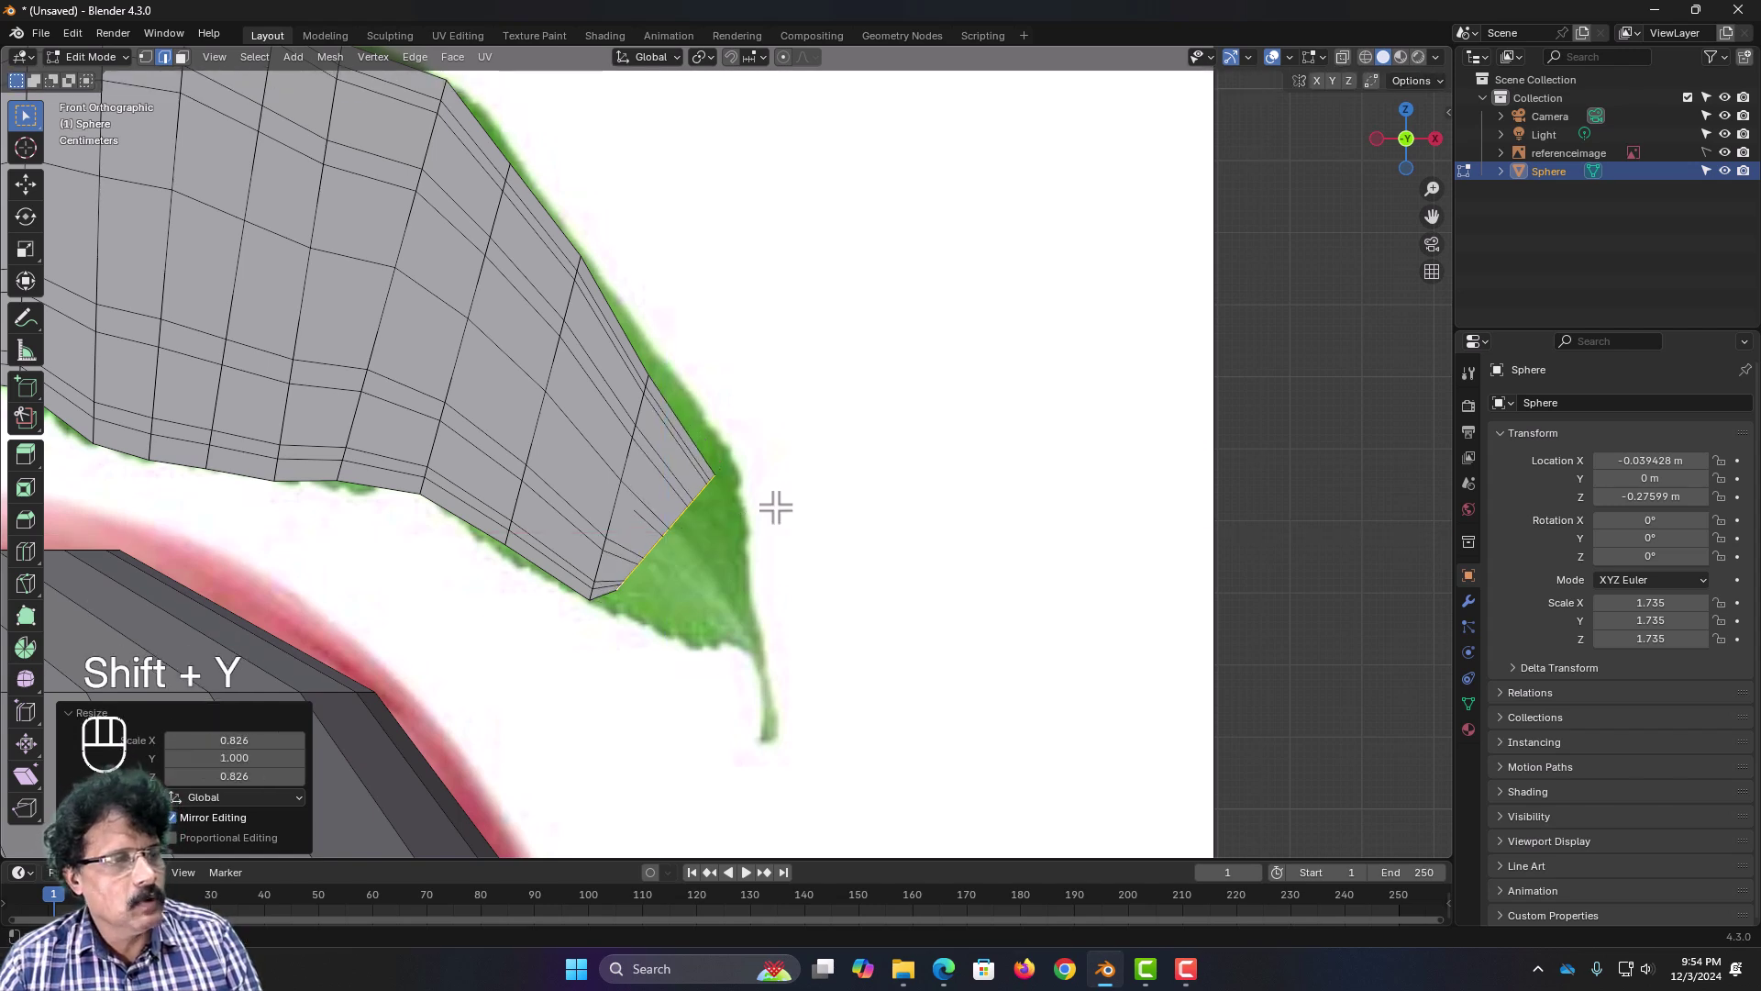
# Step: Extrude the leaf's end edge about 0.051 m in X and -0.066 m in Z, and scale it by 0.784 excluding Y
pyautogui.press('e')
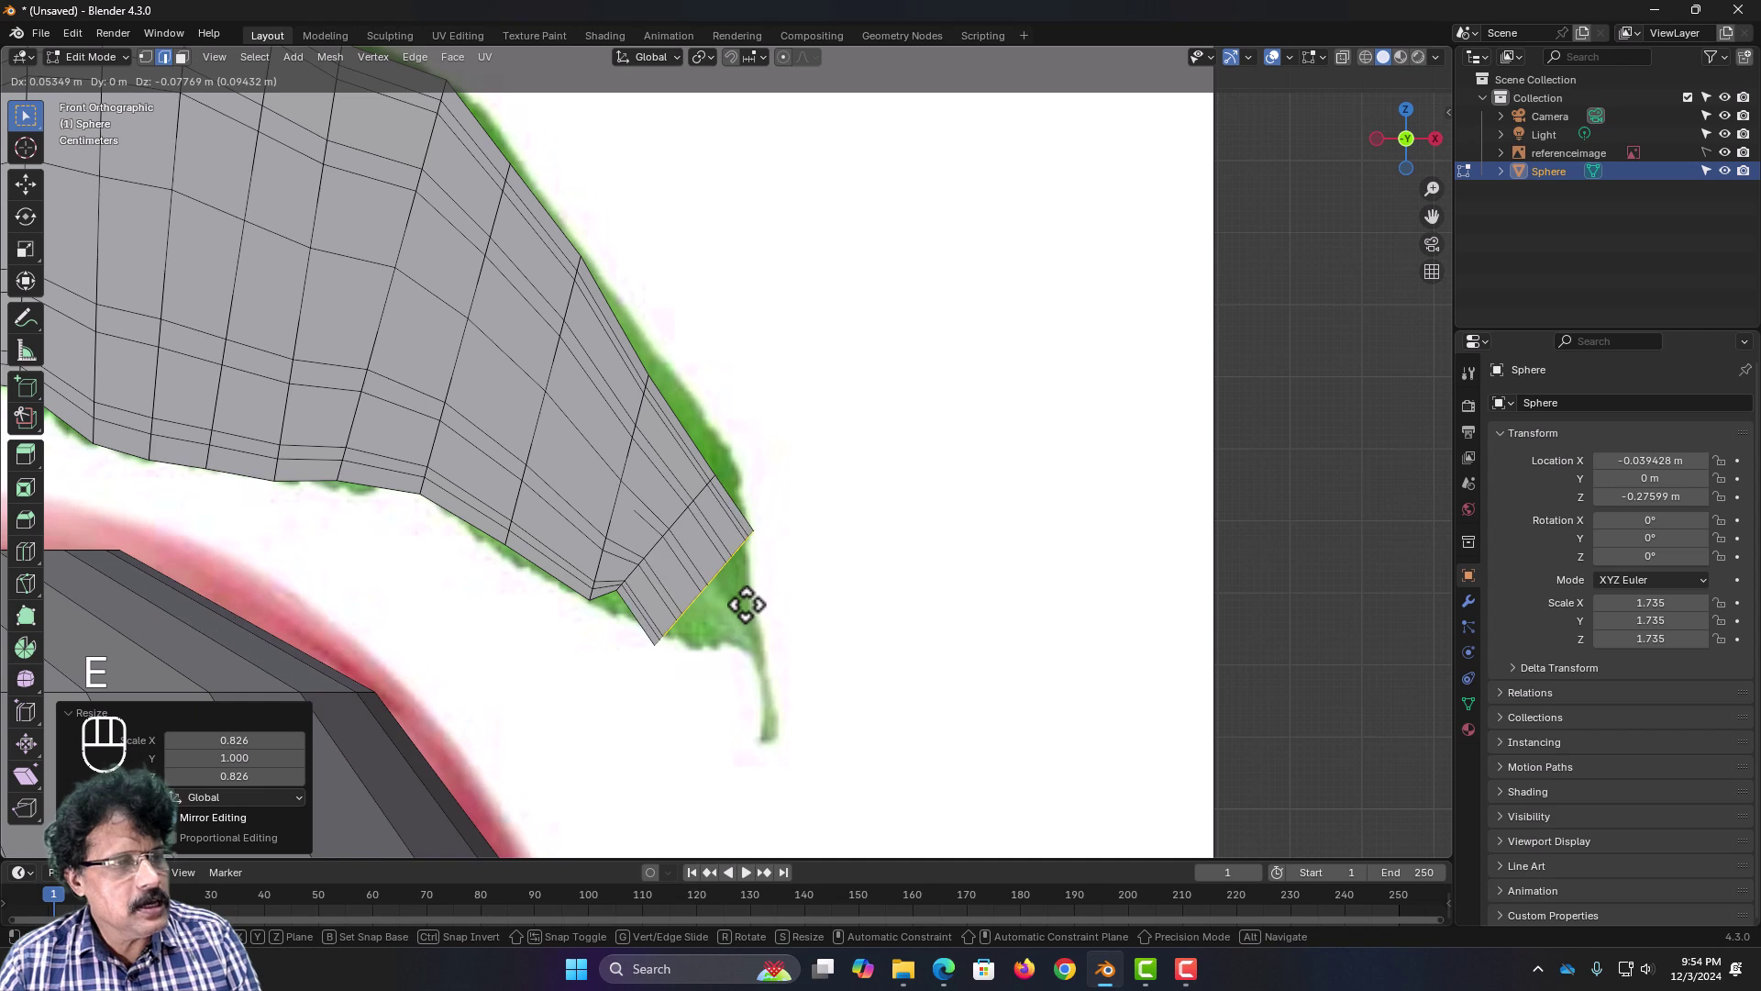
pyautogui.click(746, 597)
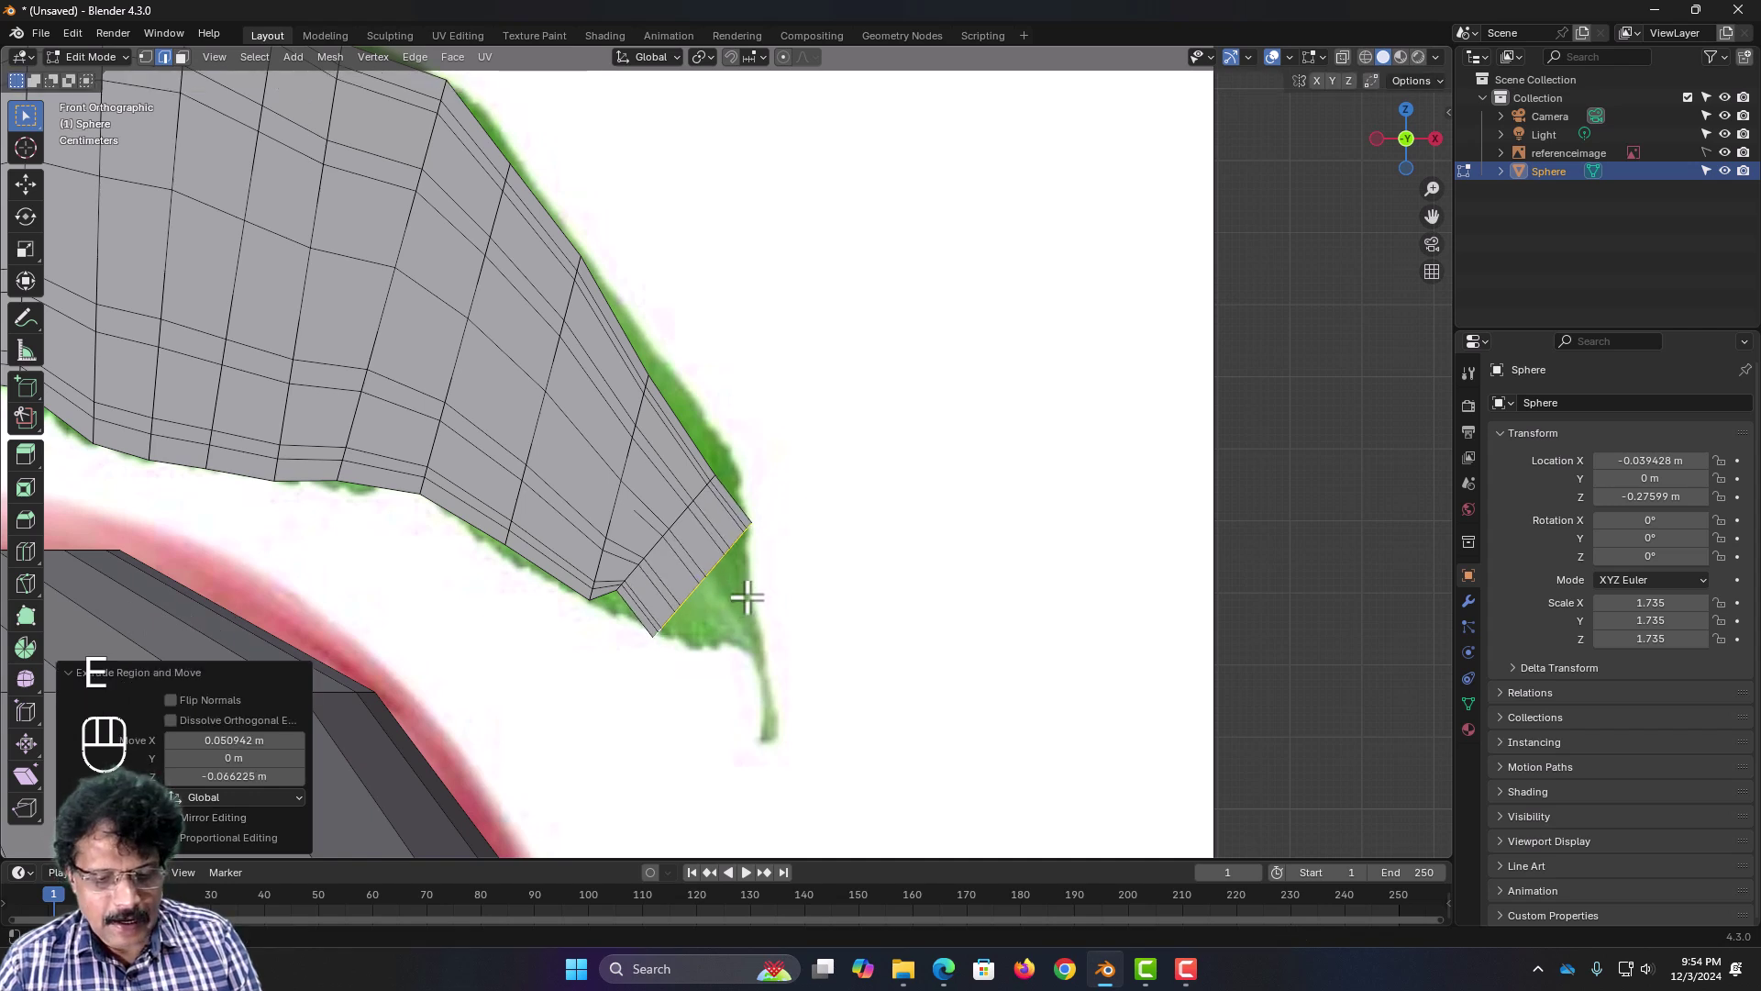
pyautogui.press('s')
pyautogui.hotkey('shift', 'y')
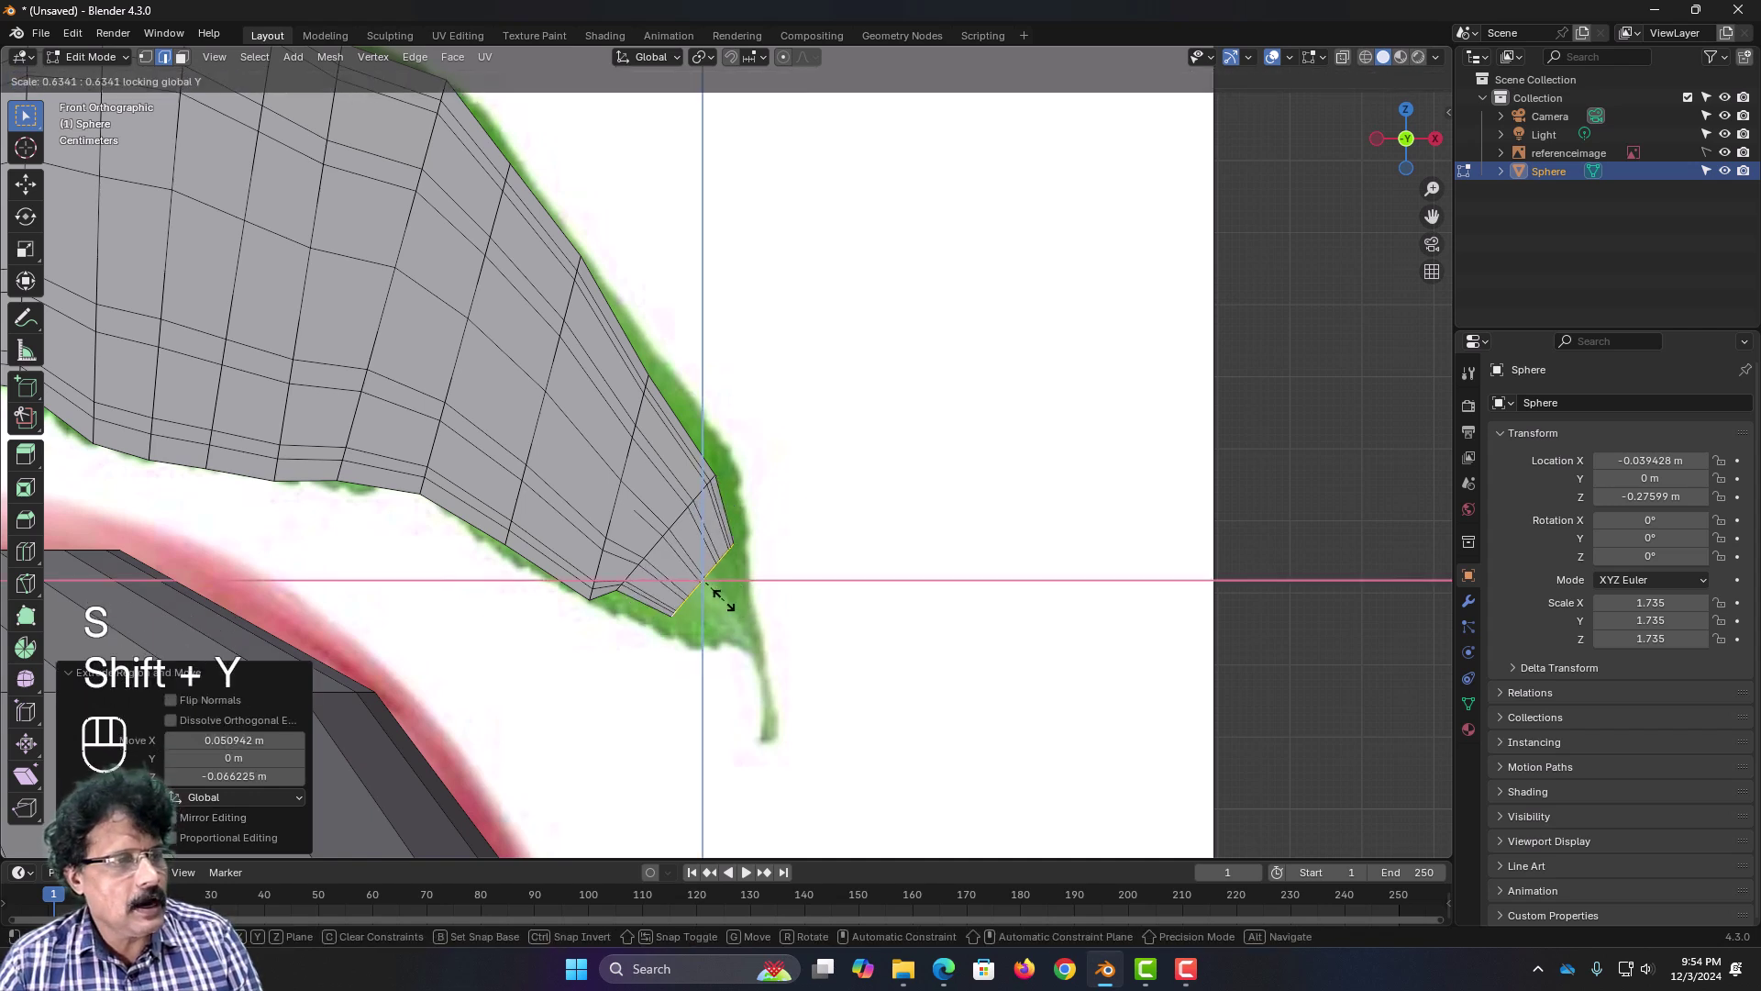
pyautogui.click(716, 615)
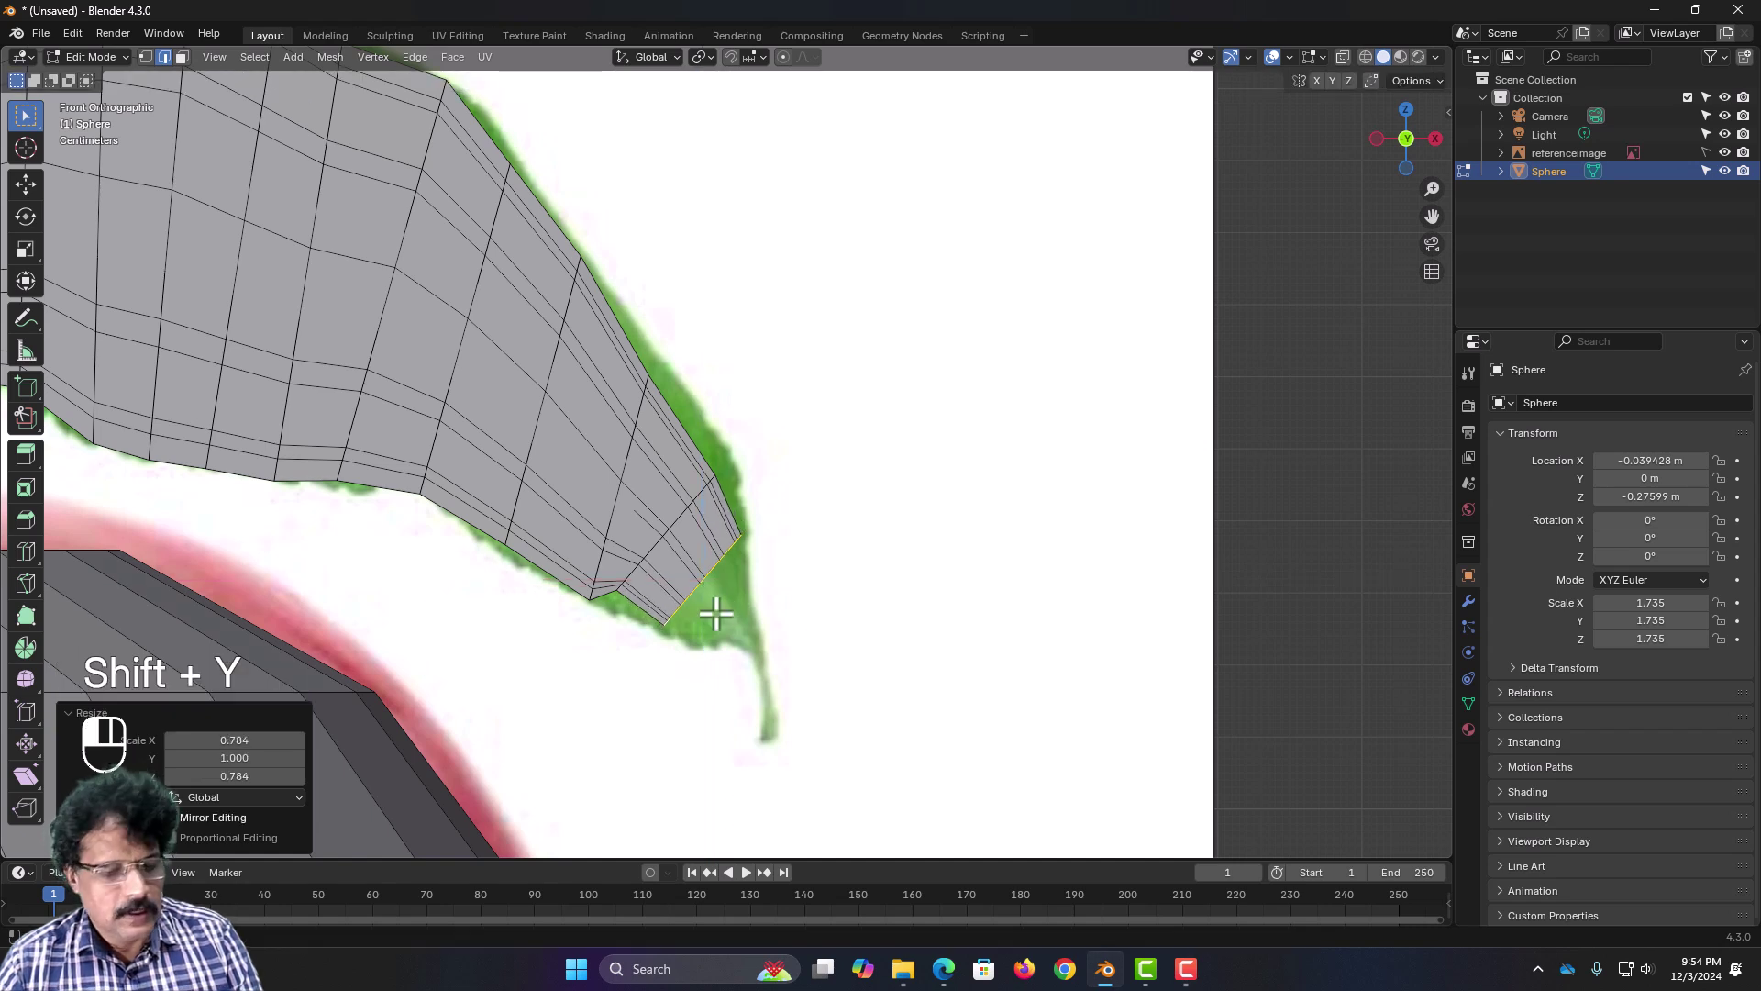
# Step: Extrude the end edge about 0.055 m in X and -0.084 m in Z, scale it by 0.327 excluding Y, and nudge it up about 0.008 m
pyautogui.press('e')
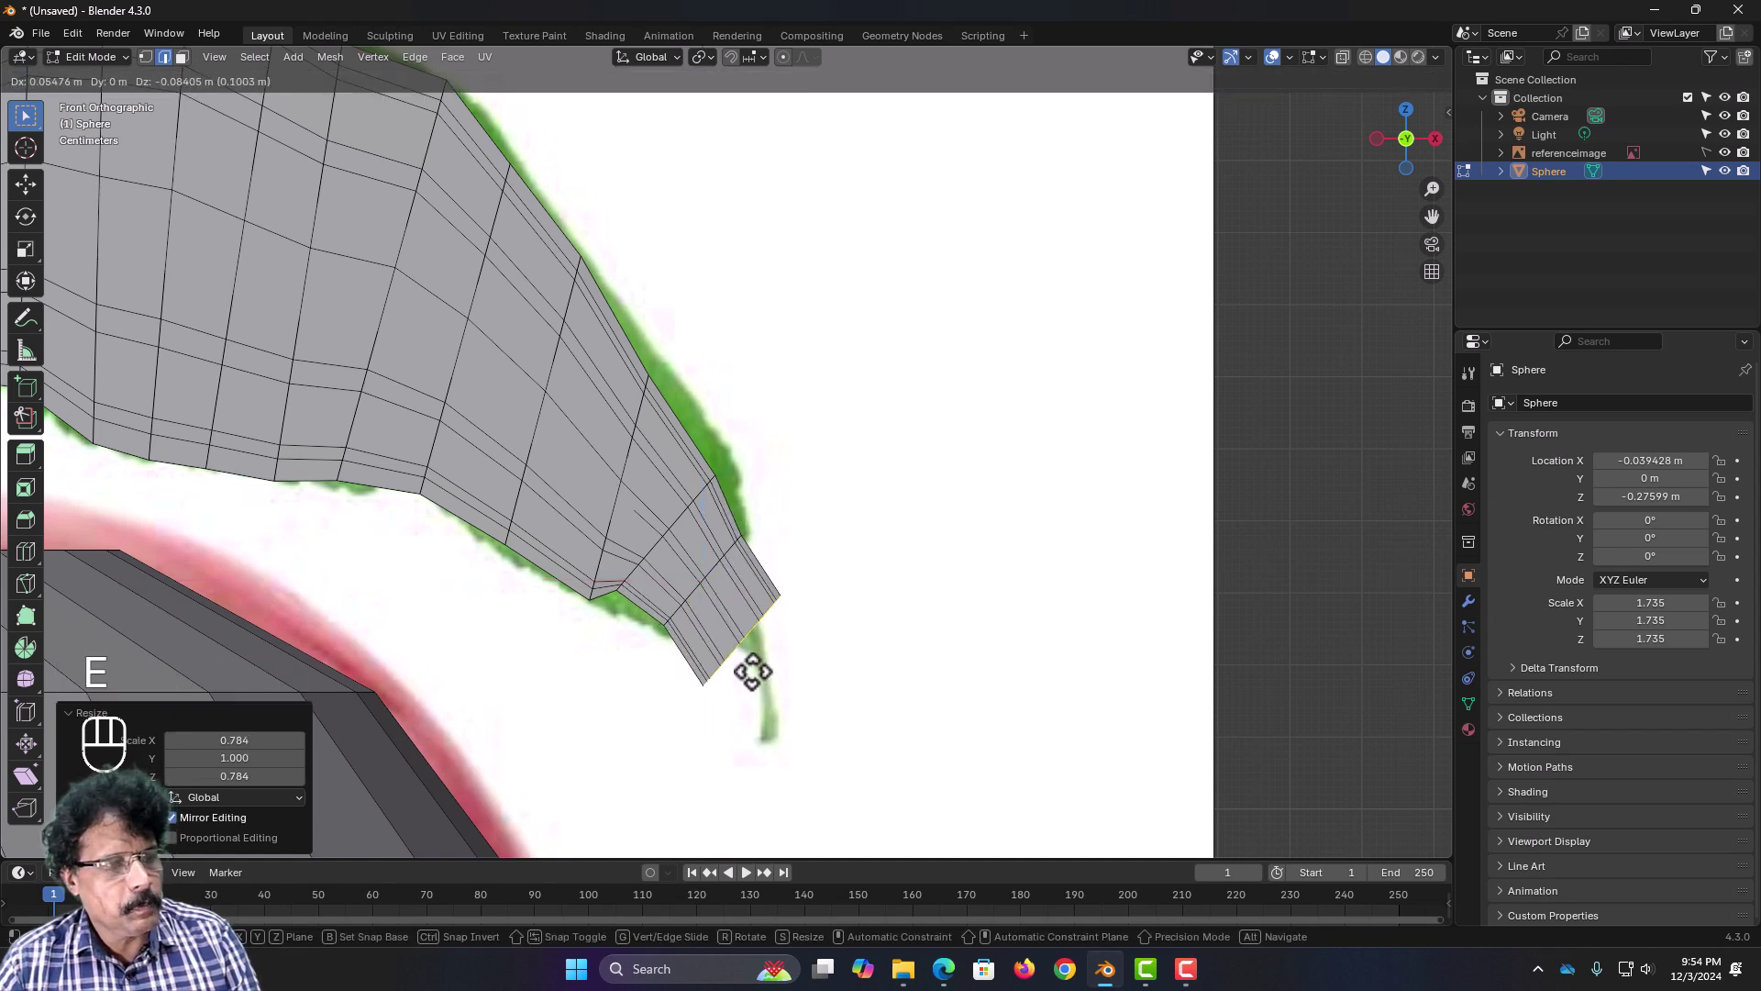
pyautogui.click(750, 671)
pyautogui.press('s')
pyautogui.hotkey('shift', 'y')
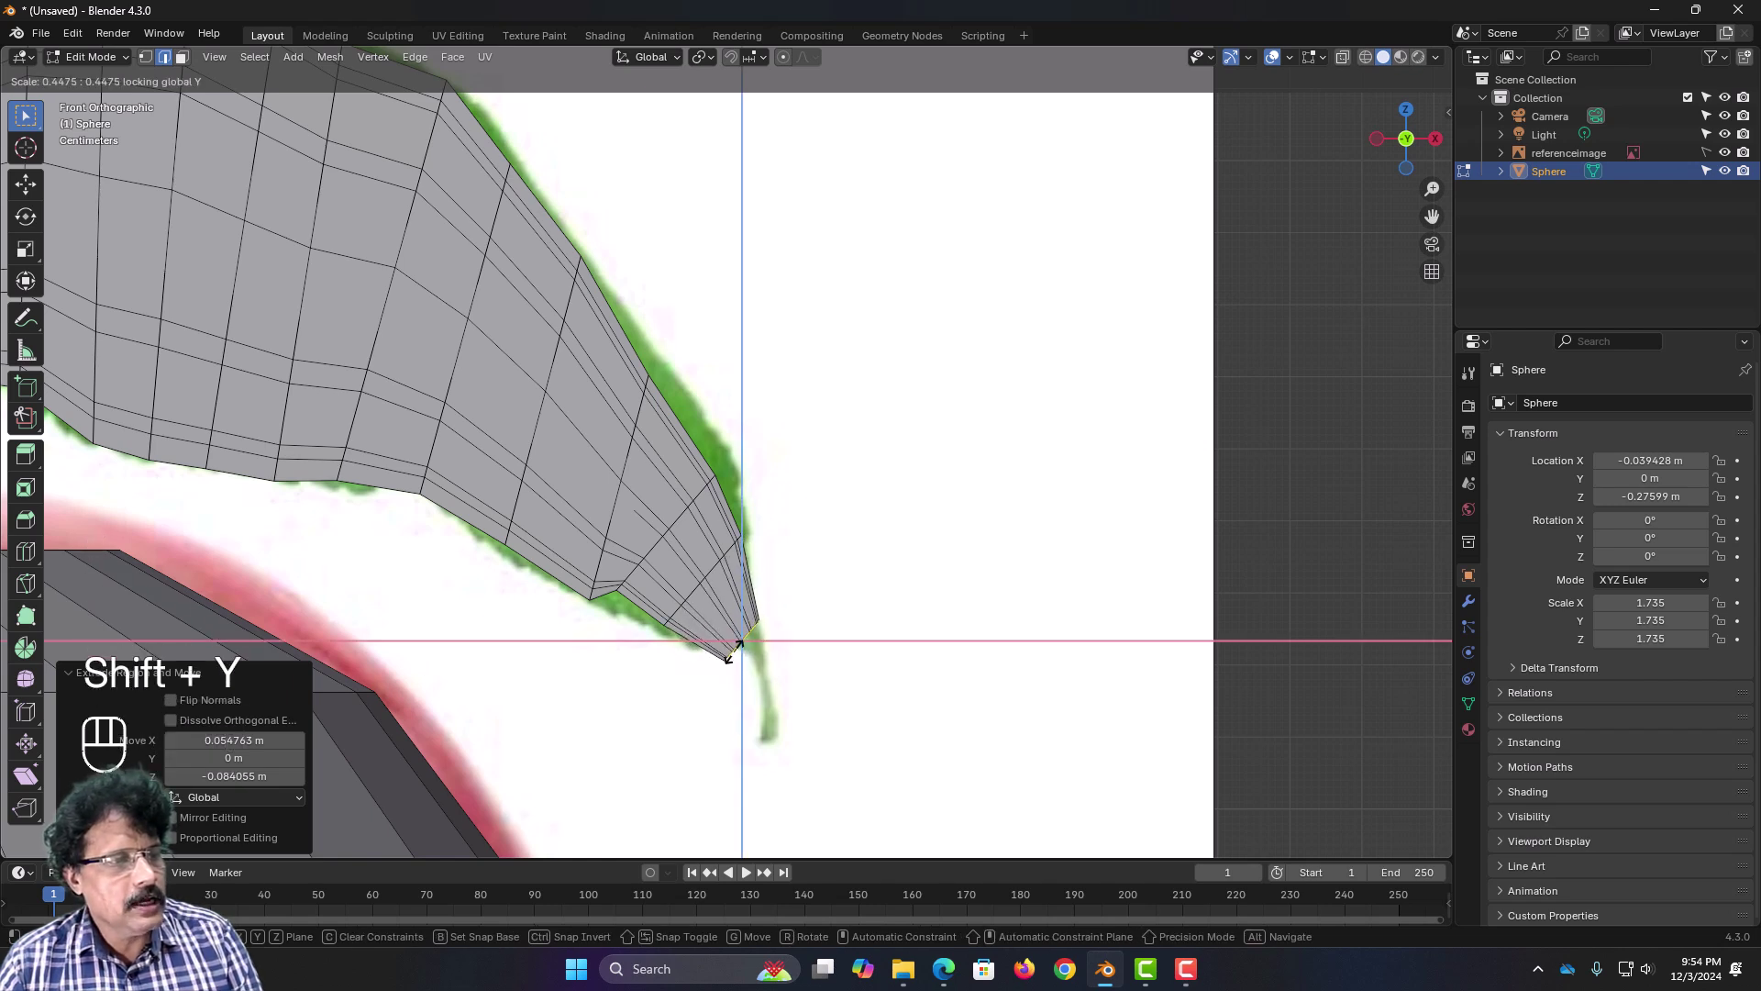
pyautogui.click(741, 651)
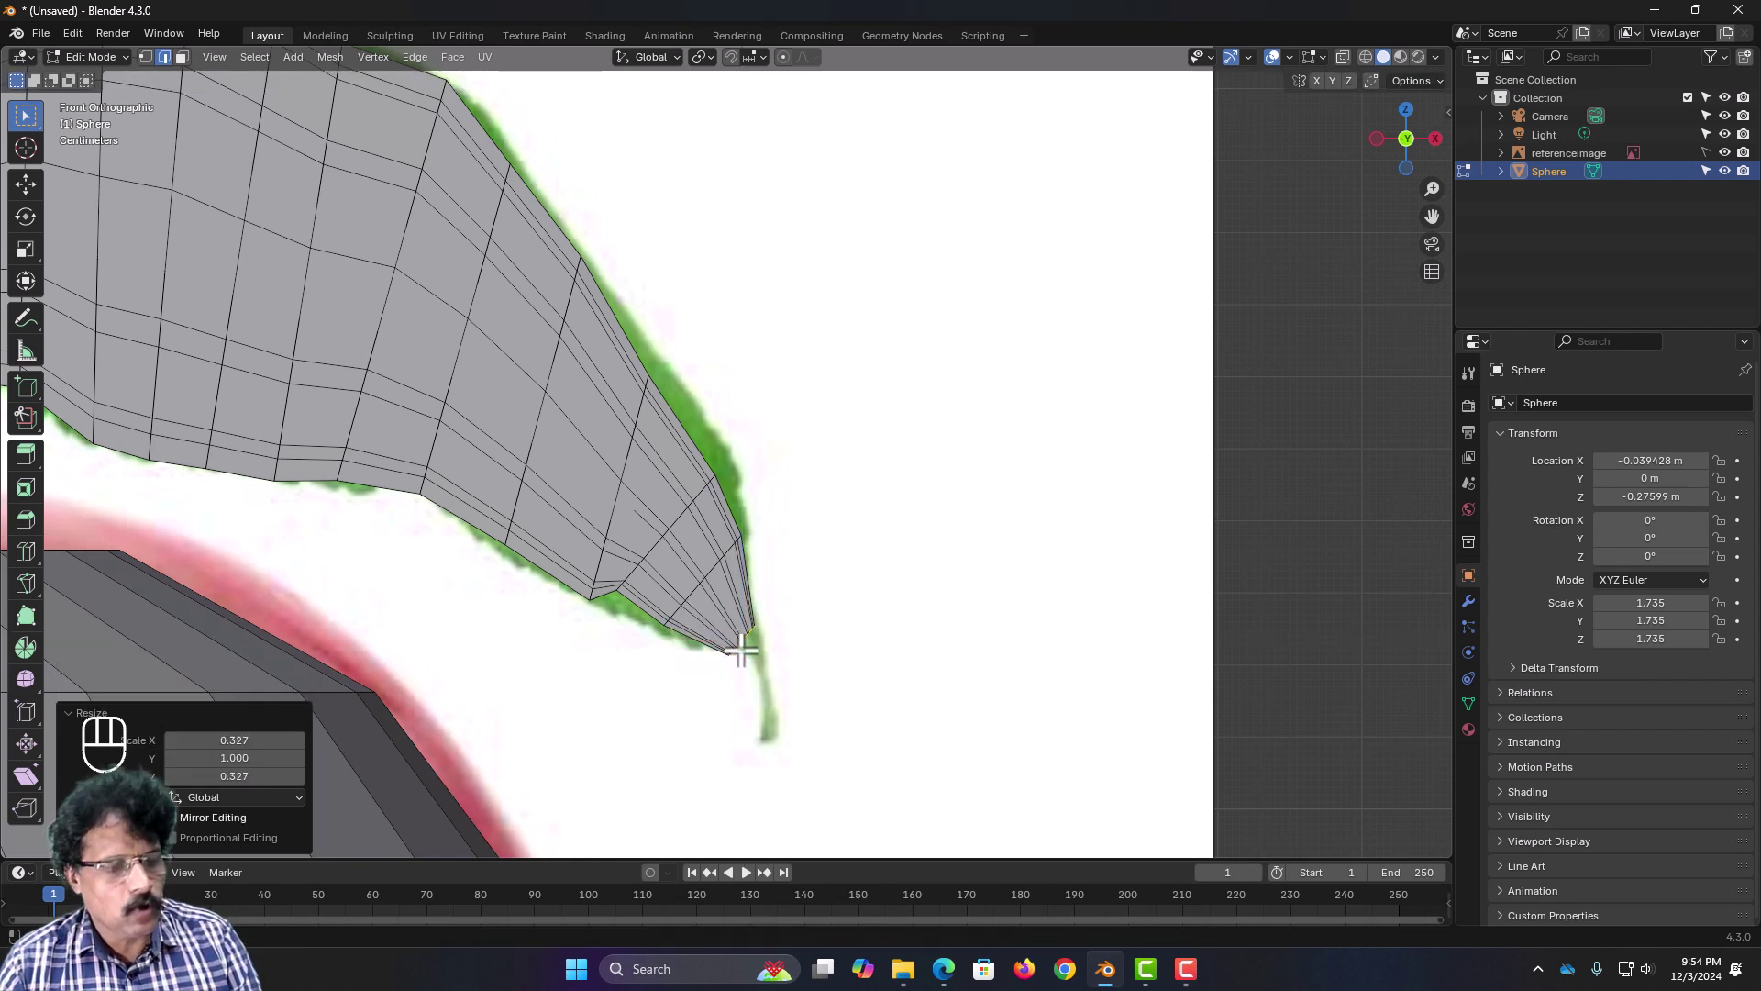
pyautogui.press('g')
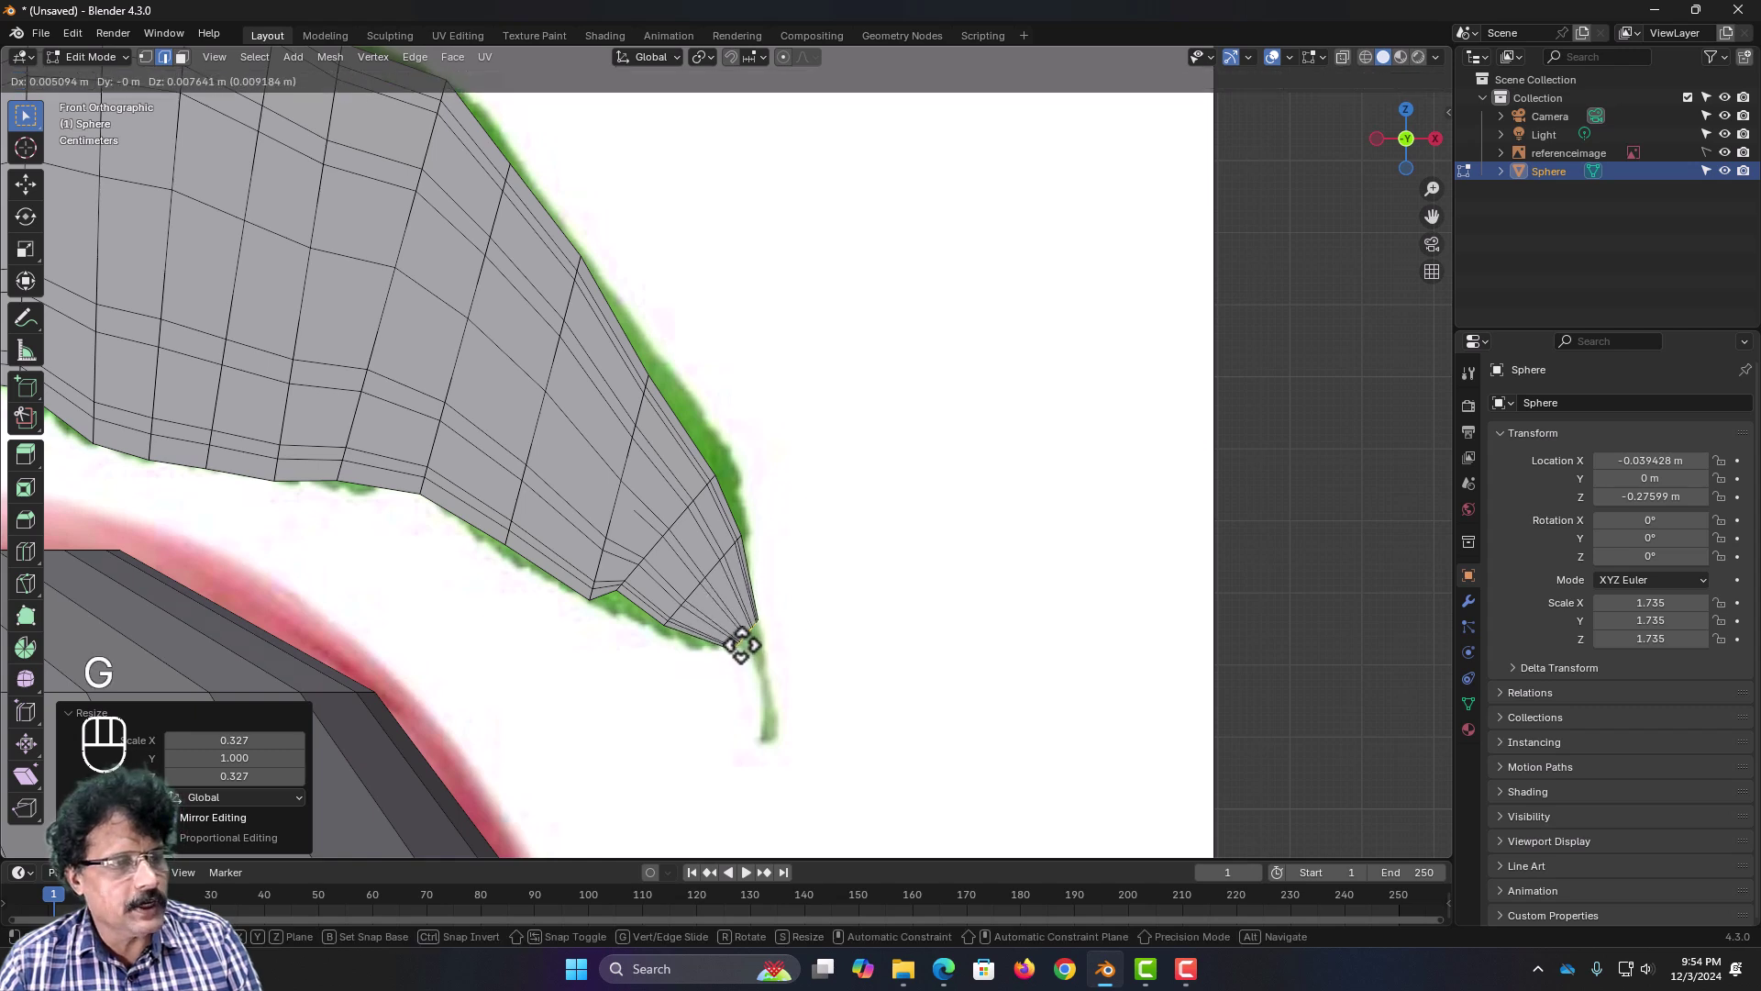
pyautogui.click(740, 644)
# Step: Extrude the narrow end edge about 0.024 m in X and -0.052 m in Z, and scale it by 0.203 excluding Y
pyautogui.press('e')
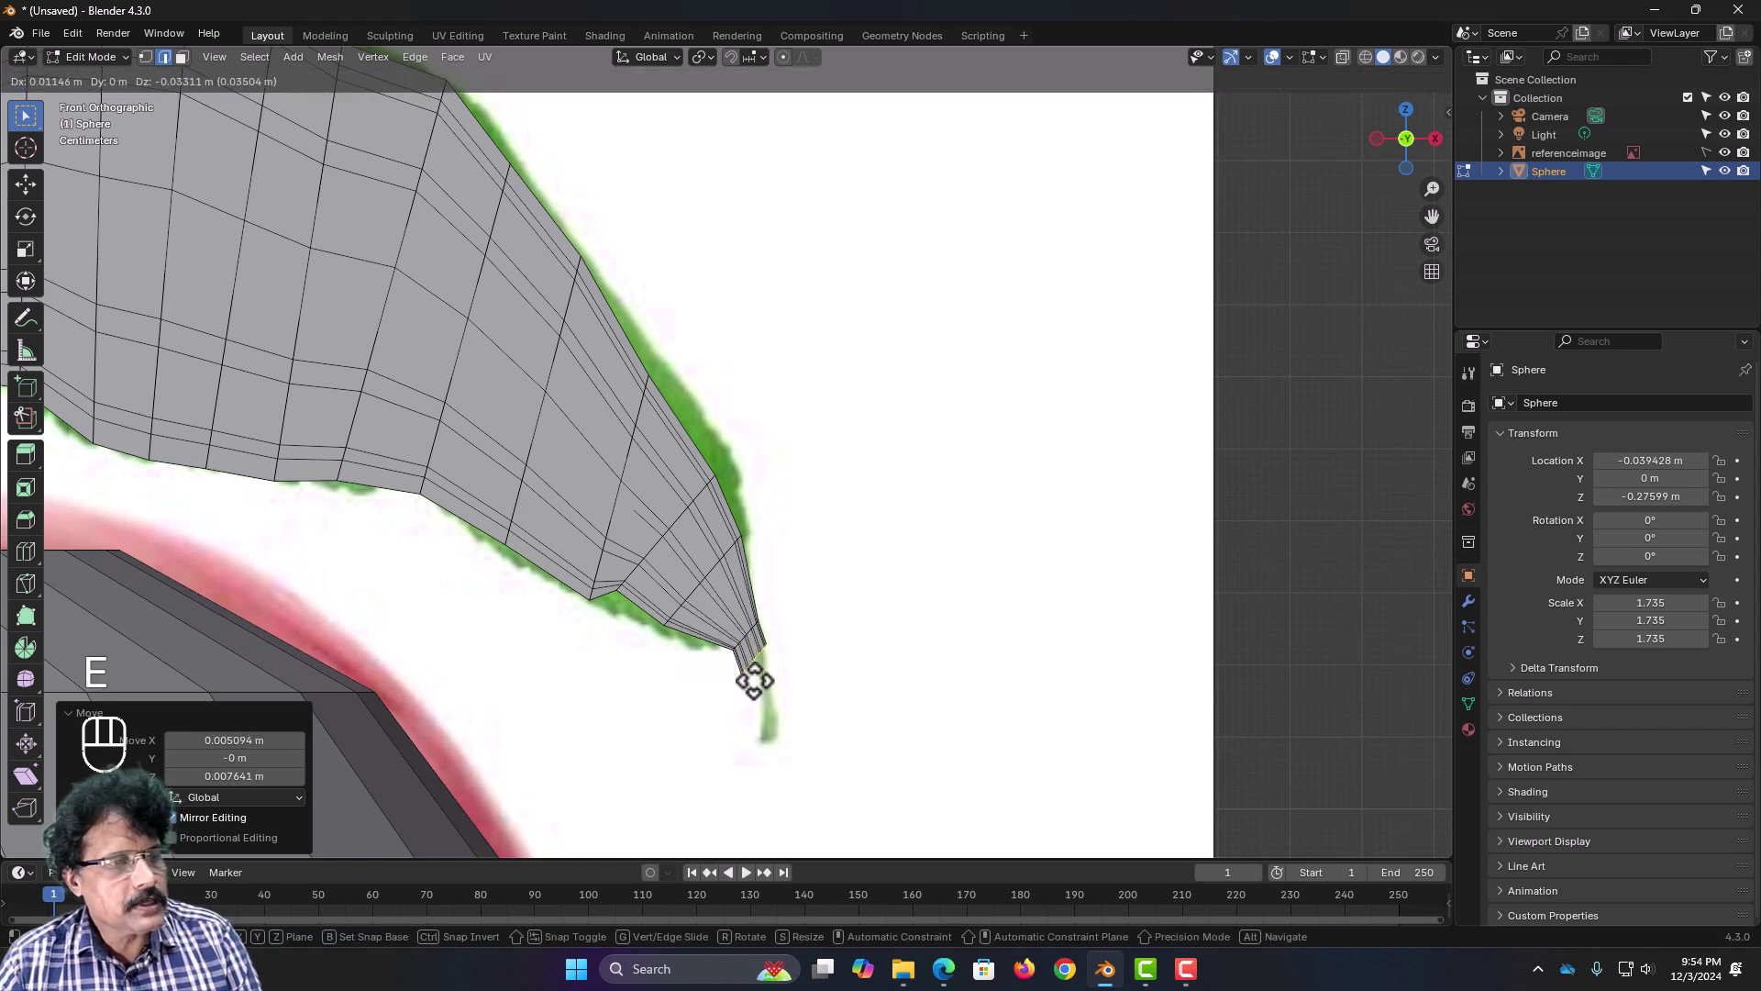
pyautogui.click(763, 693)
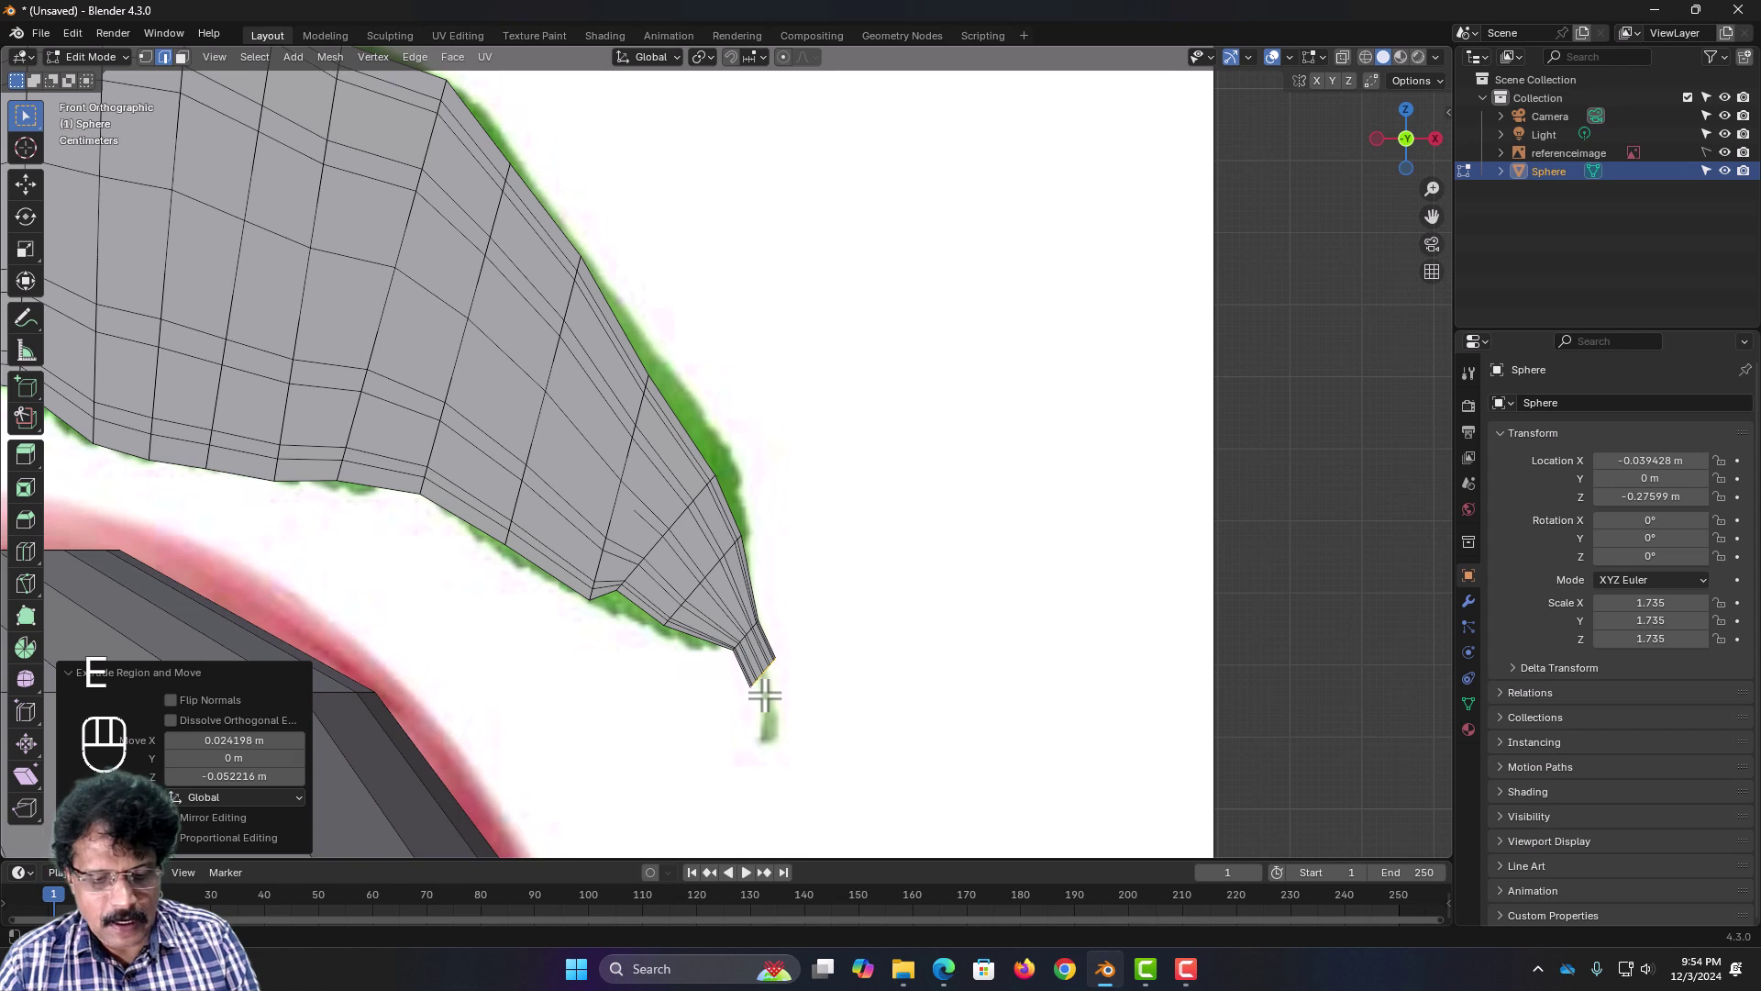
pyautogui.press('s')
pyautogui.hotkey('shift', 'y')
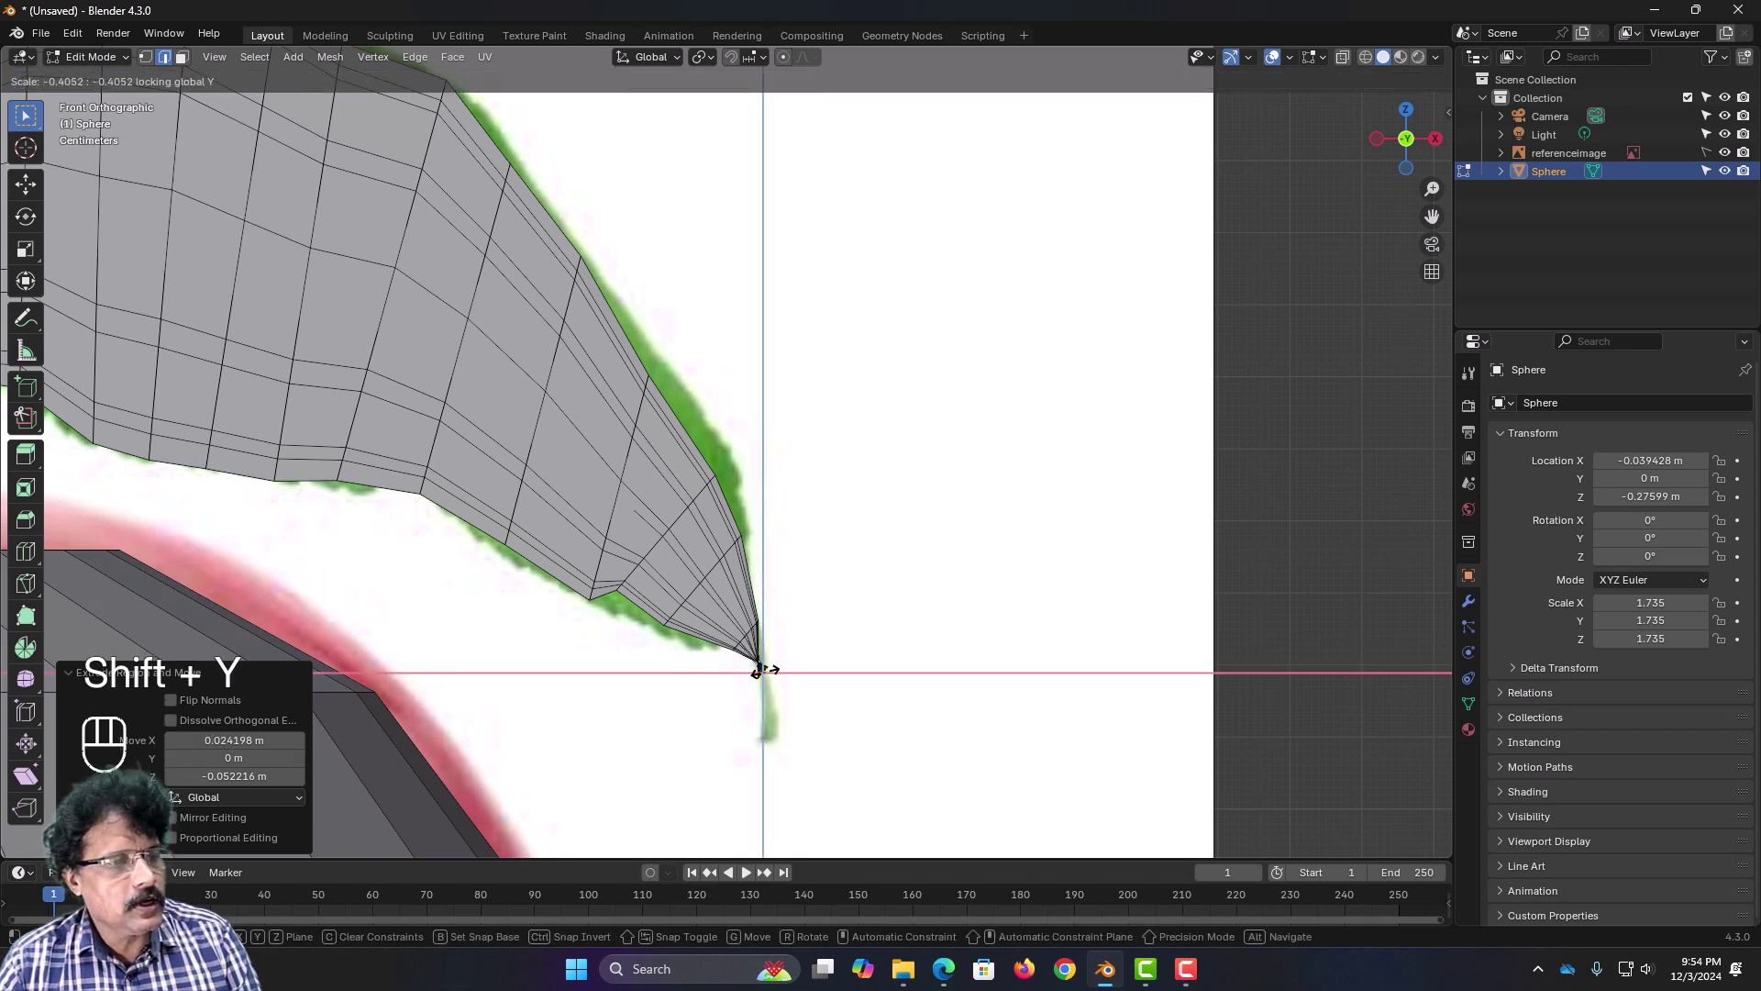
pyautogui.click(754, 679)
# Step: Extrude the leaf tip about 0.012 m in X and -0.085 m in Z along the thin tail, and scale its end by 1.567 excluding Y
pyautogui.scroll(4, 759, 688)
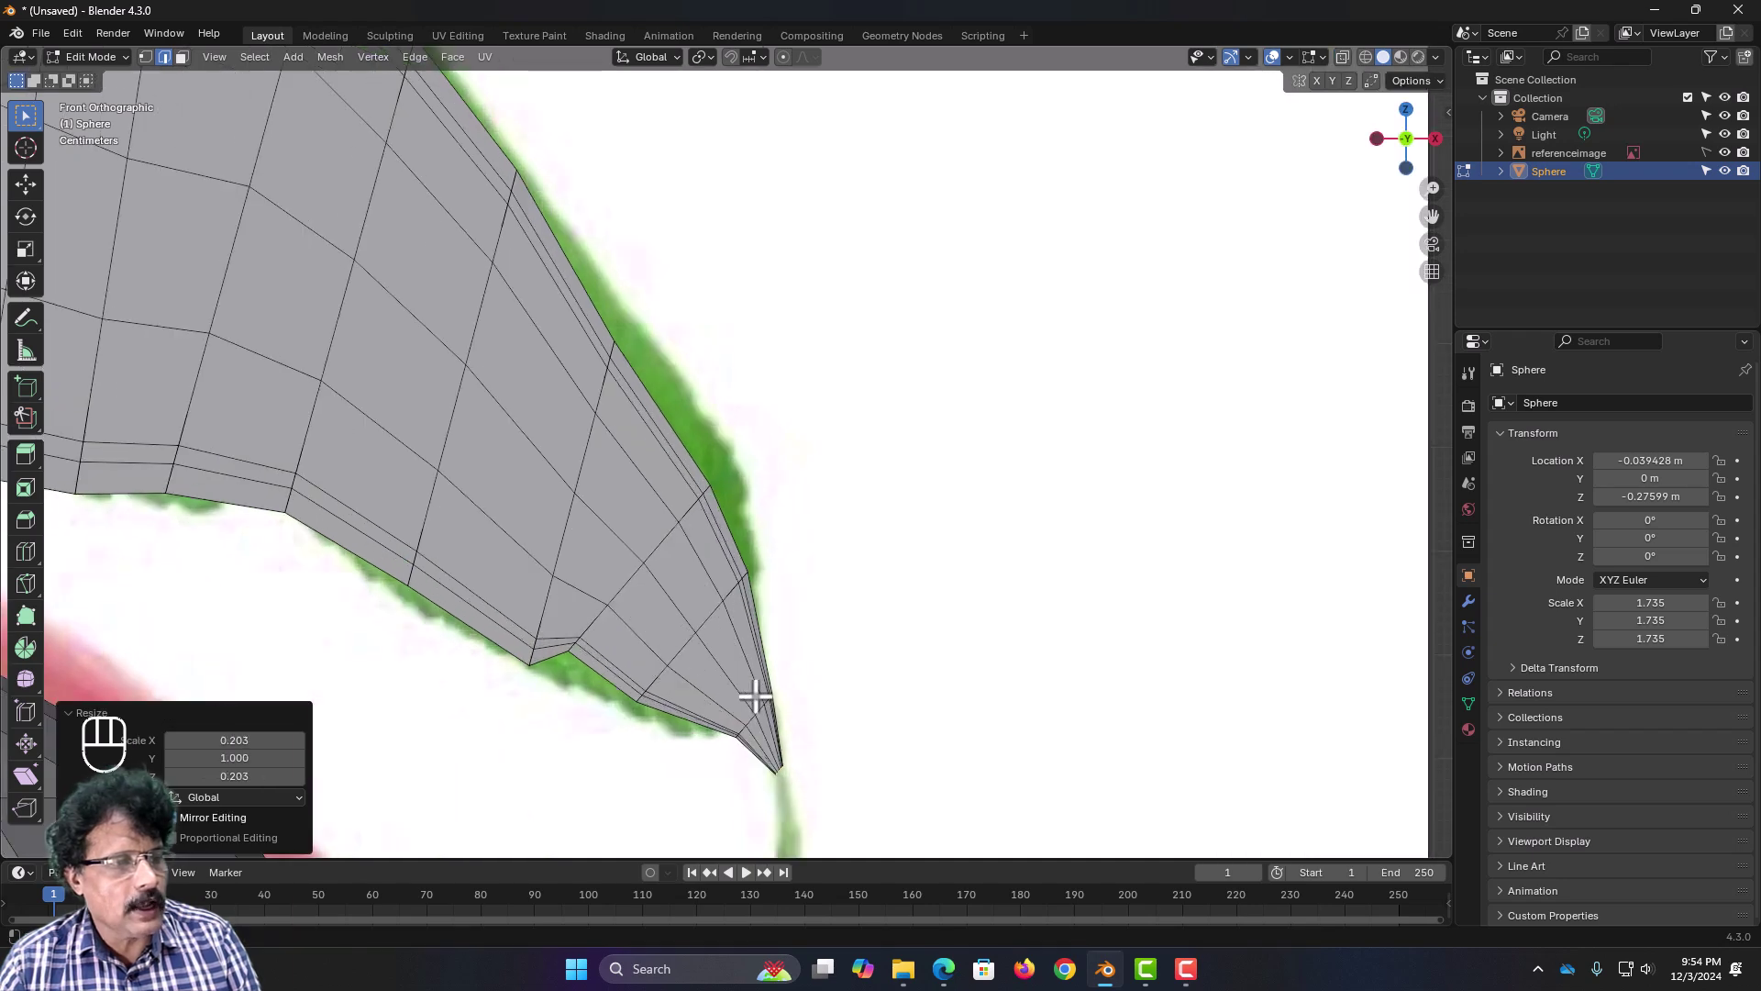
pyautogui.keyDown('shift'); pyautogui.moveTo(719, 598); pyautogui.dragTo(629, 323, button='middle'); pyautogui.keyUp('shift')
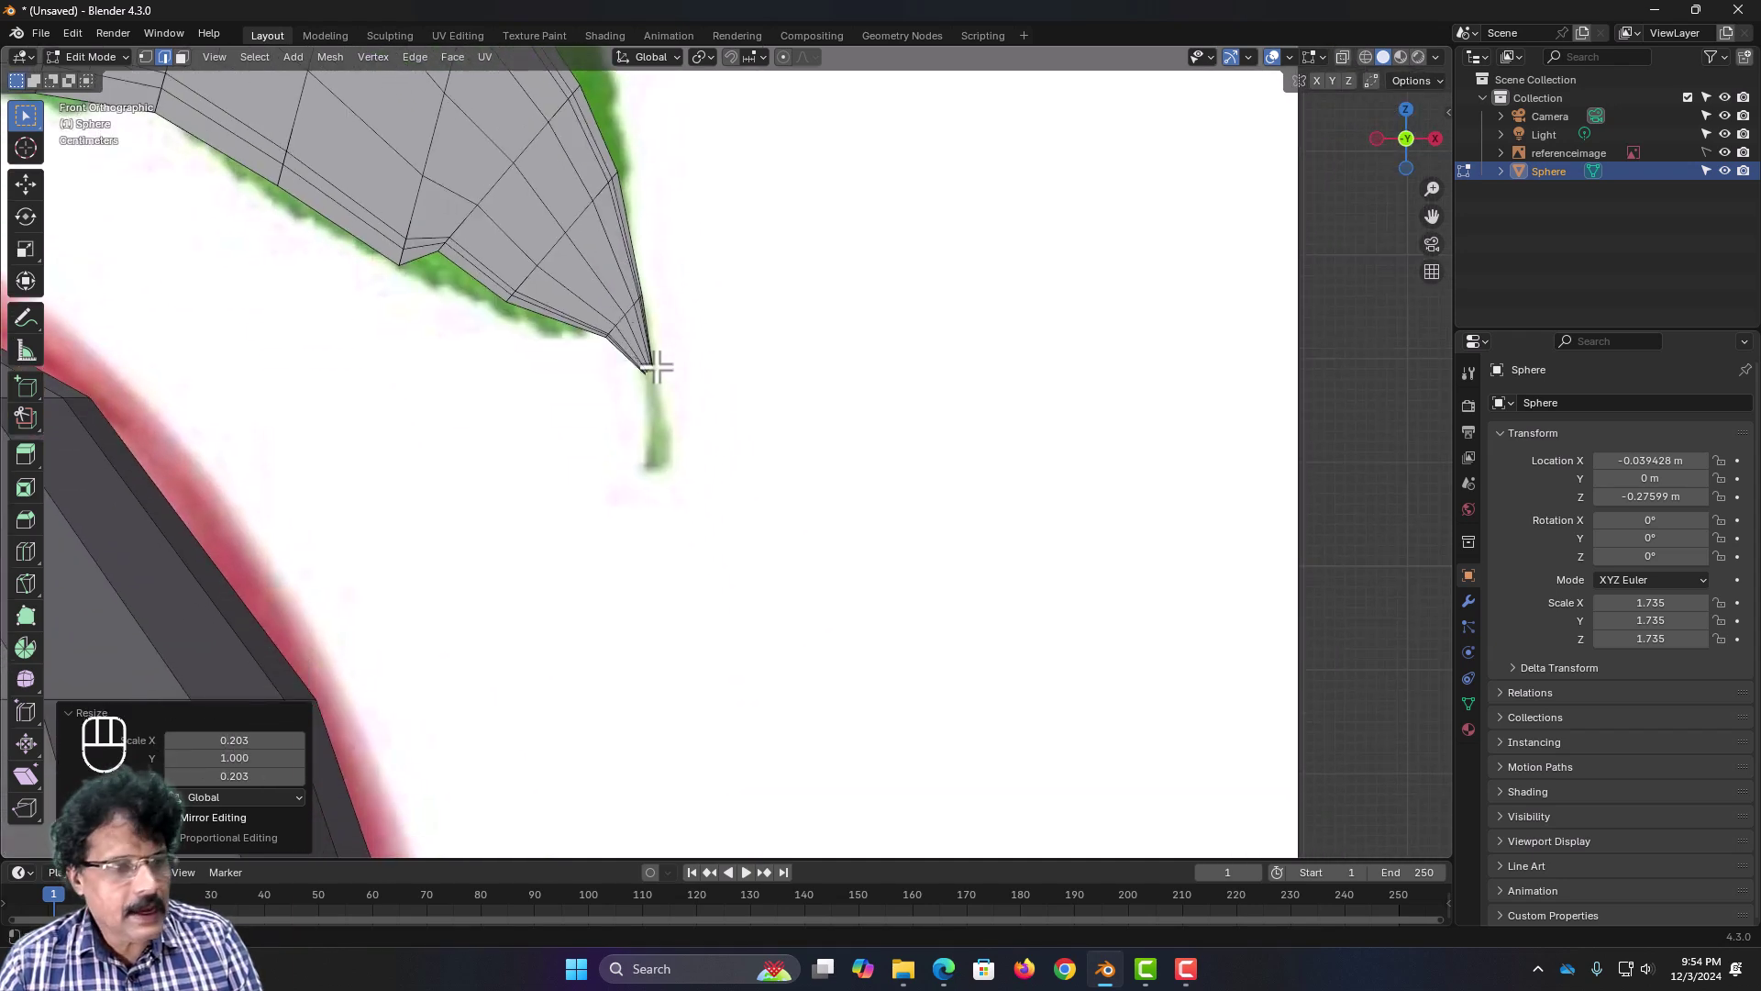
pyautogui.press('e')
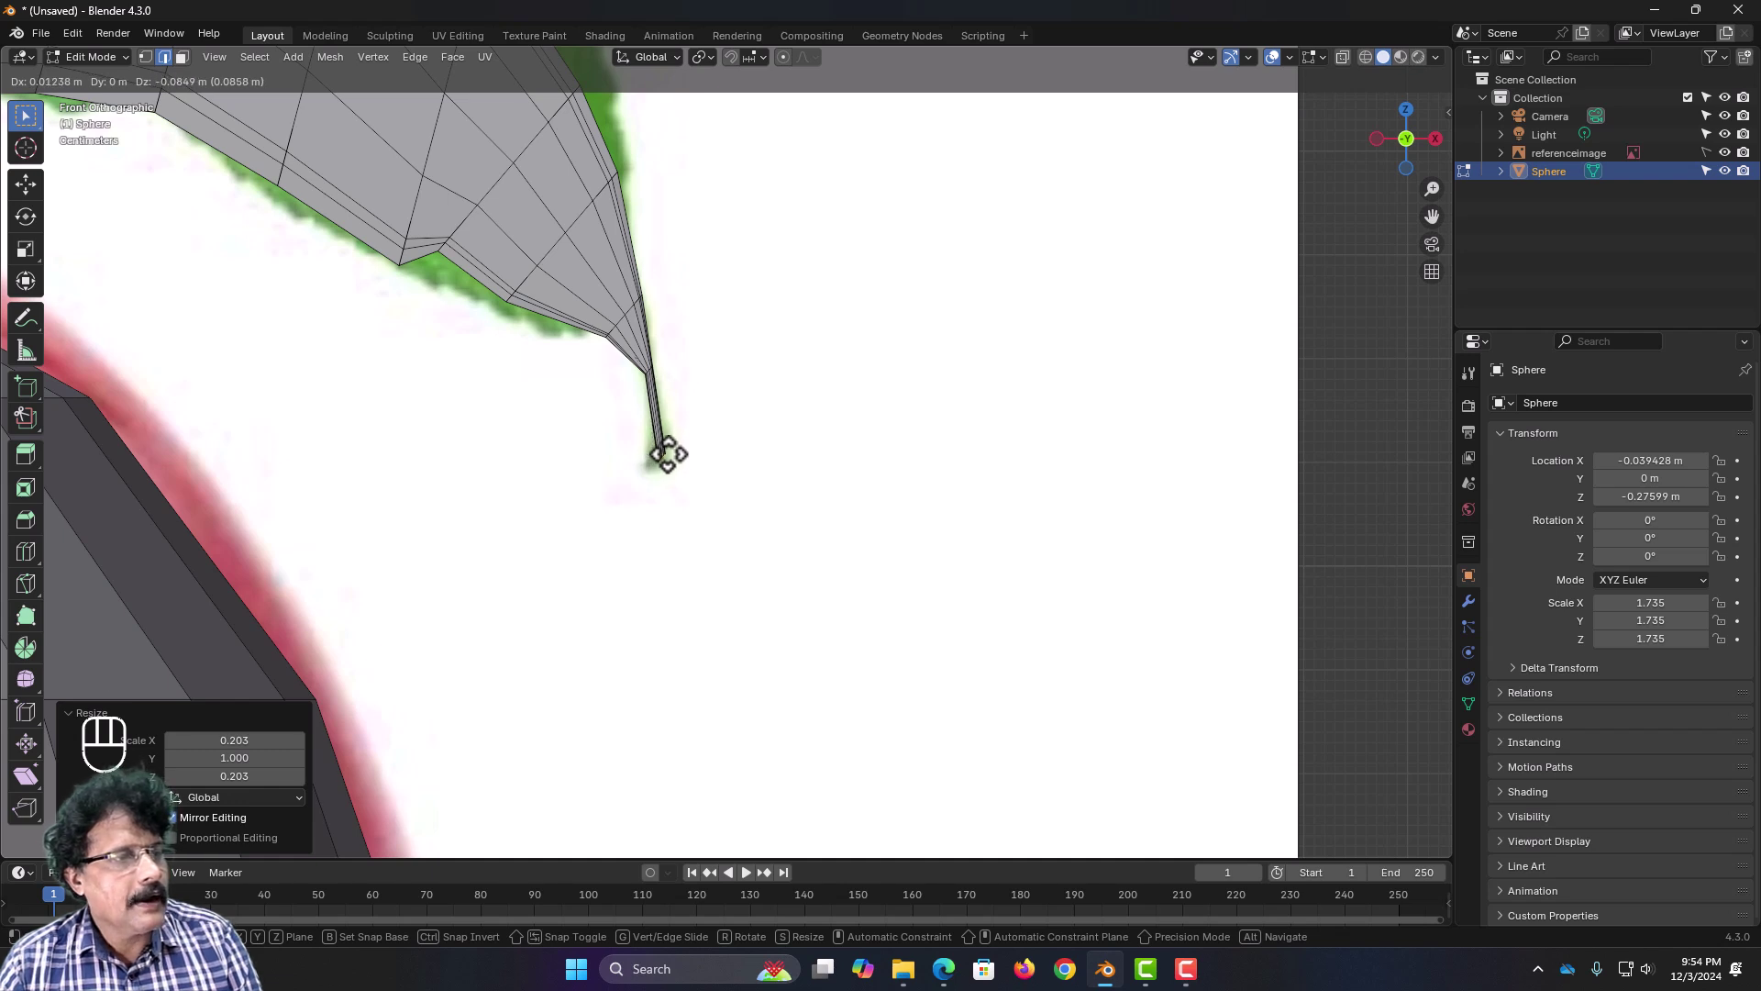
pyautogui.click(668, 453)
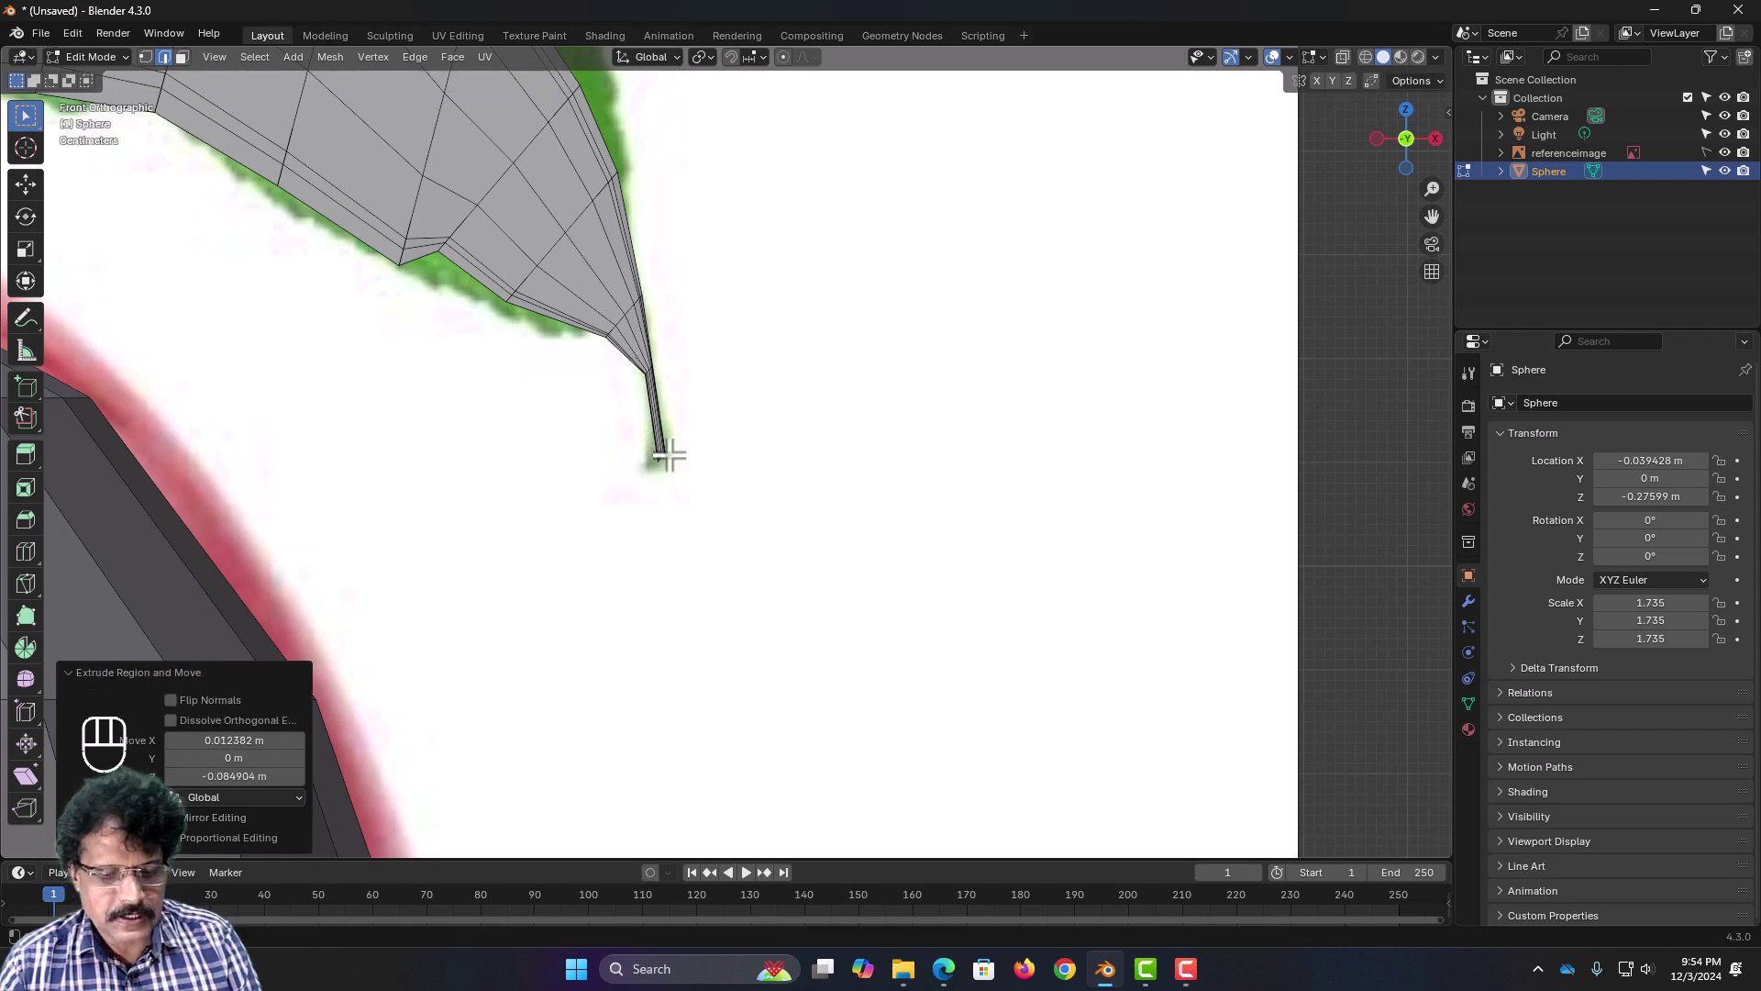
pyautogui.press('s')
pyautogui.hotkey('shift', 'y')
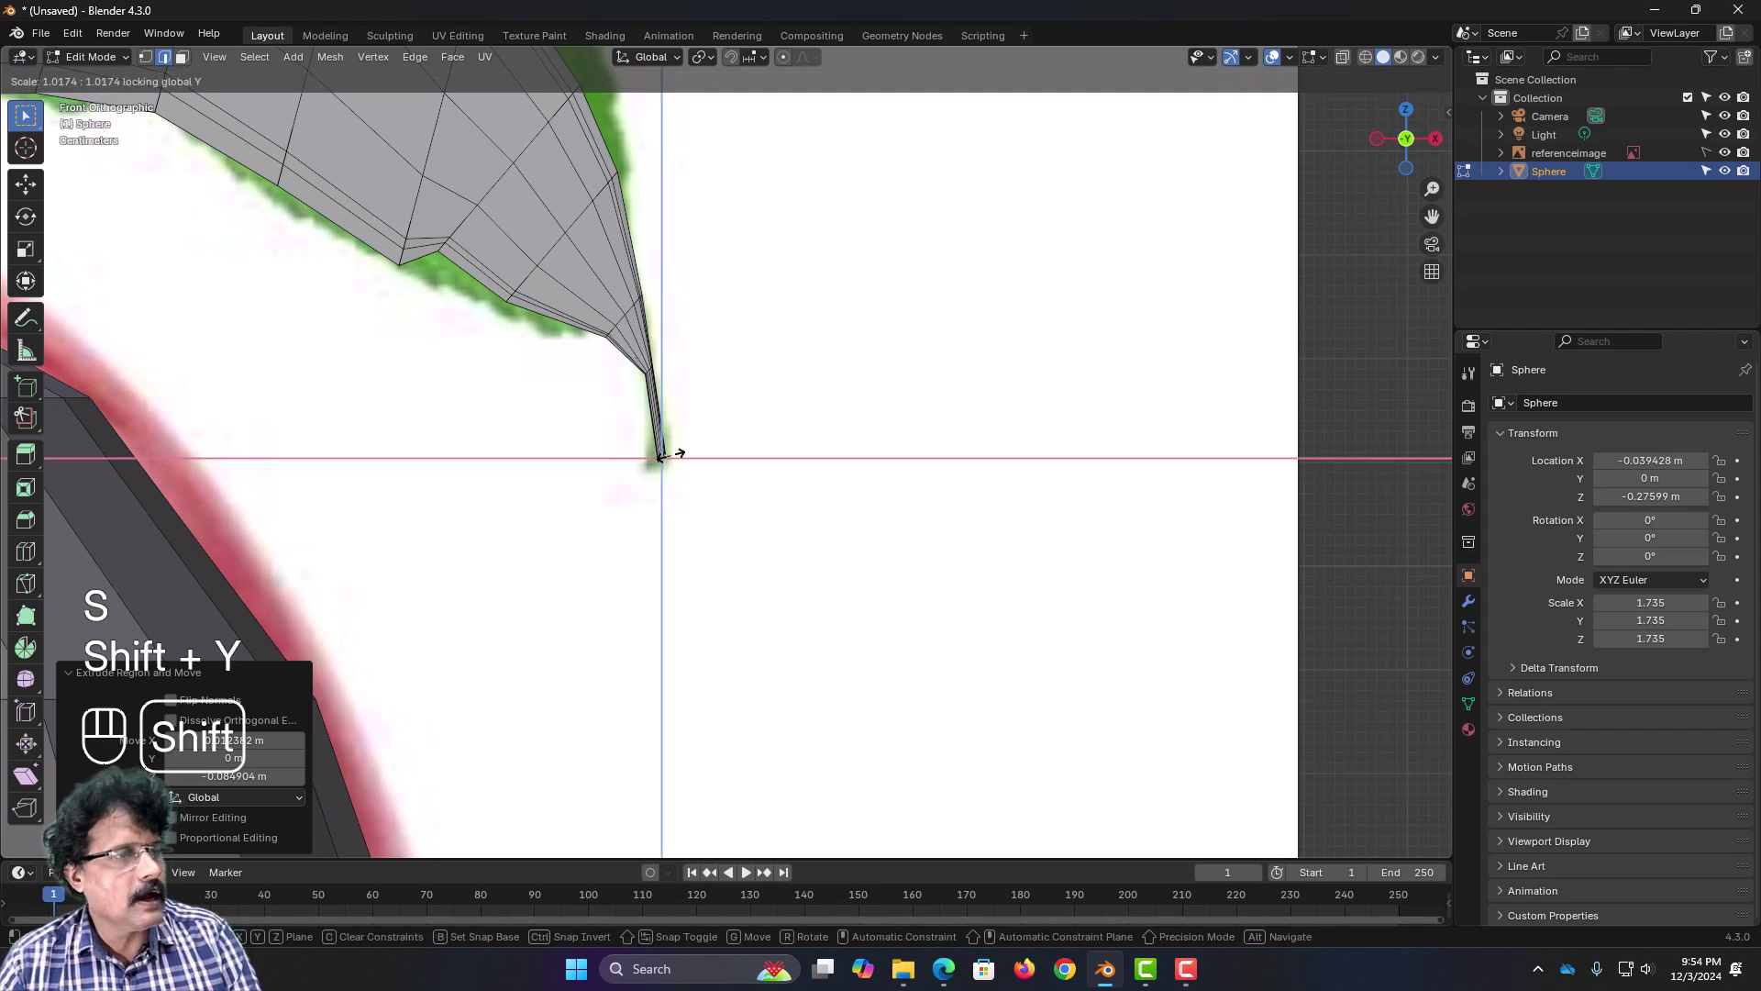
pyautogui.click(674, 453)
# Step: Return the apple mesh to Object Mode and check the leaf's shape in perspective
pyautogui.scroll(-8, 676, 468)
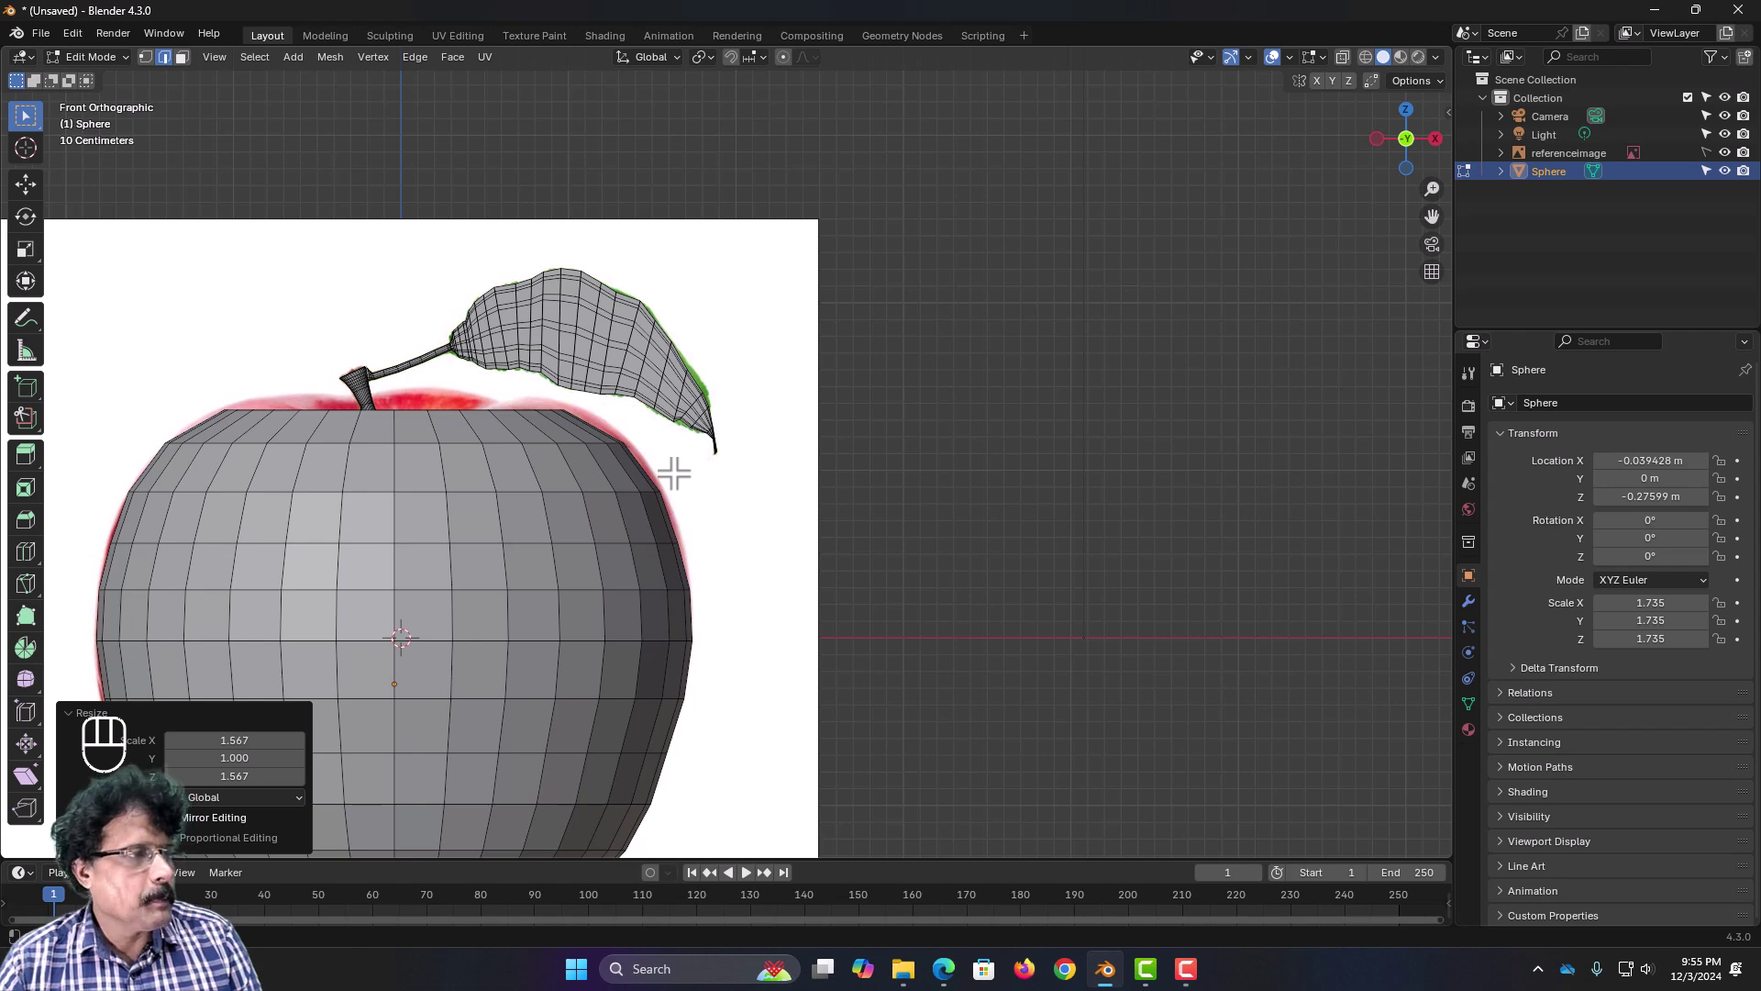
pyautogui.press('Tab')
pyautogui.moveTo(628, 502); pyautogui.dragTo(623, 541, button='middle')
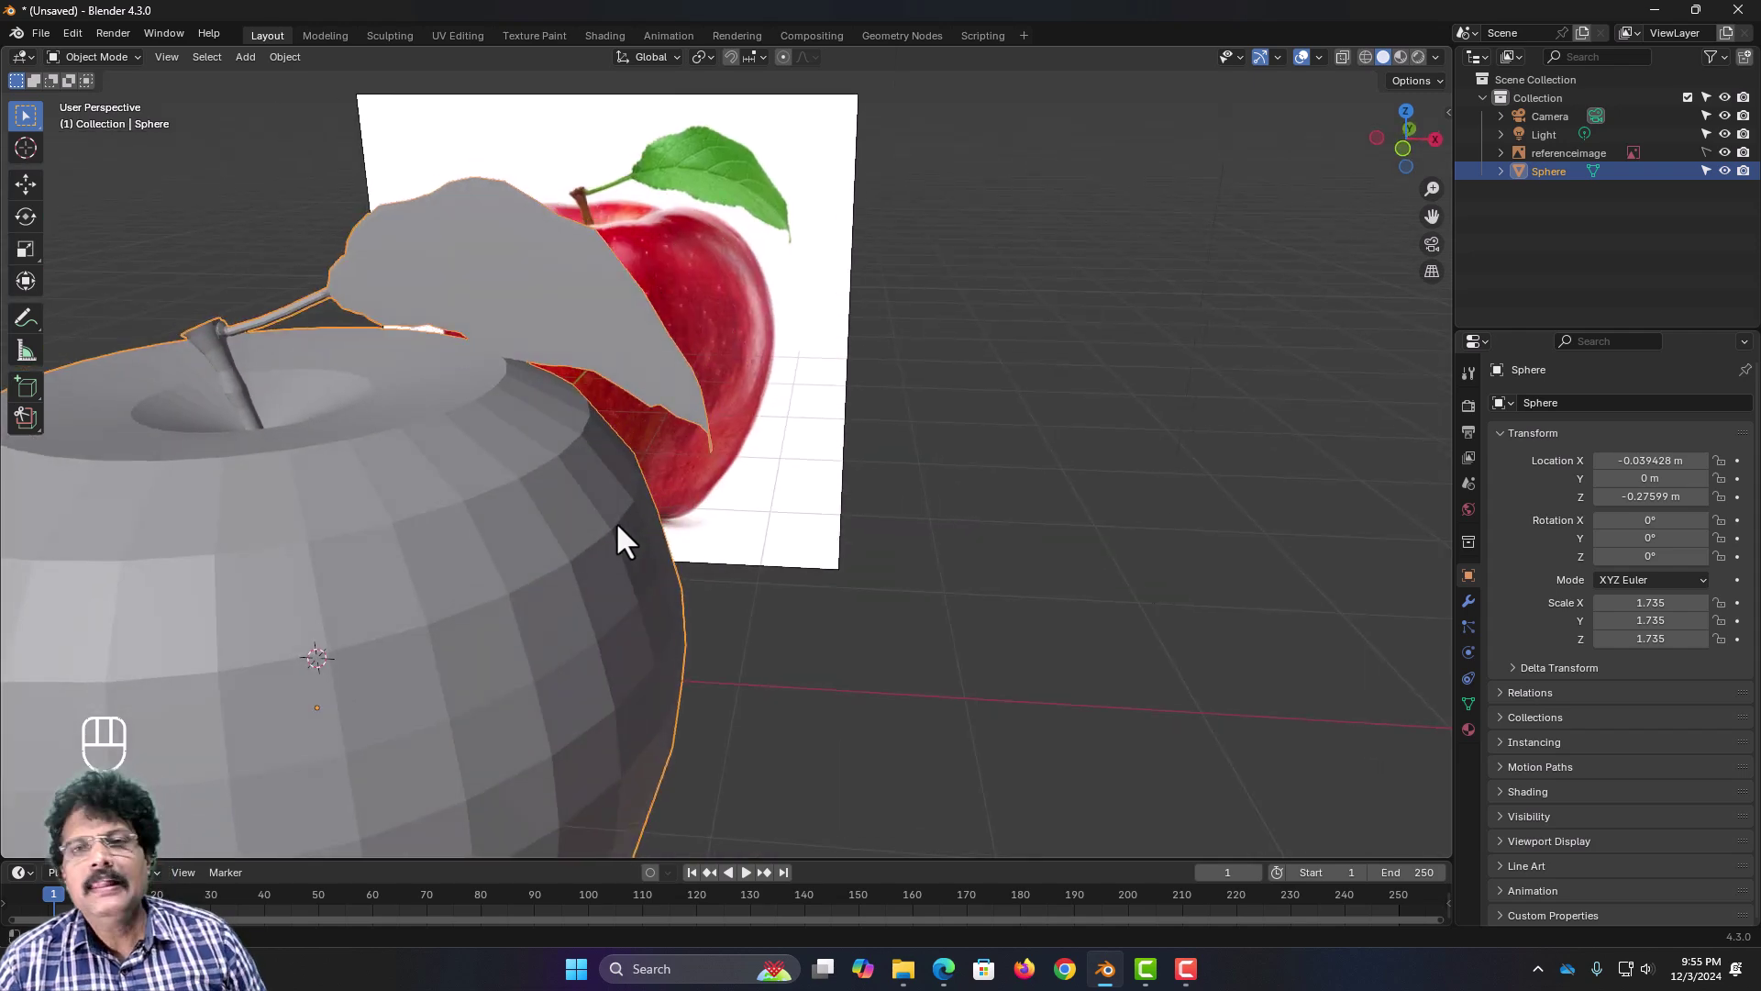
# Step: Enter Edit Mode on the apple mesh and select the centre vertex of its base, with the front view active
pyautogui.scroll(-2, 606, 472)
pyautogui.moveTo(603, 441); pyautogui.dragTo(650, 431, button='middle')
pyautogui.press('KP_1')
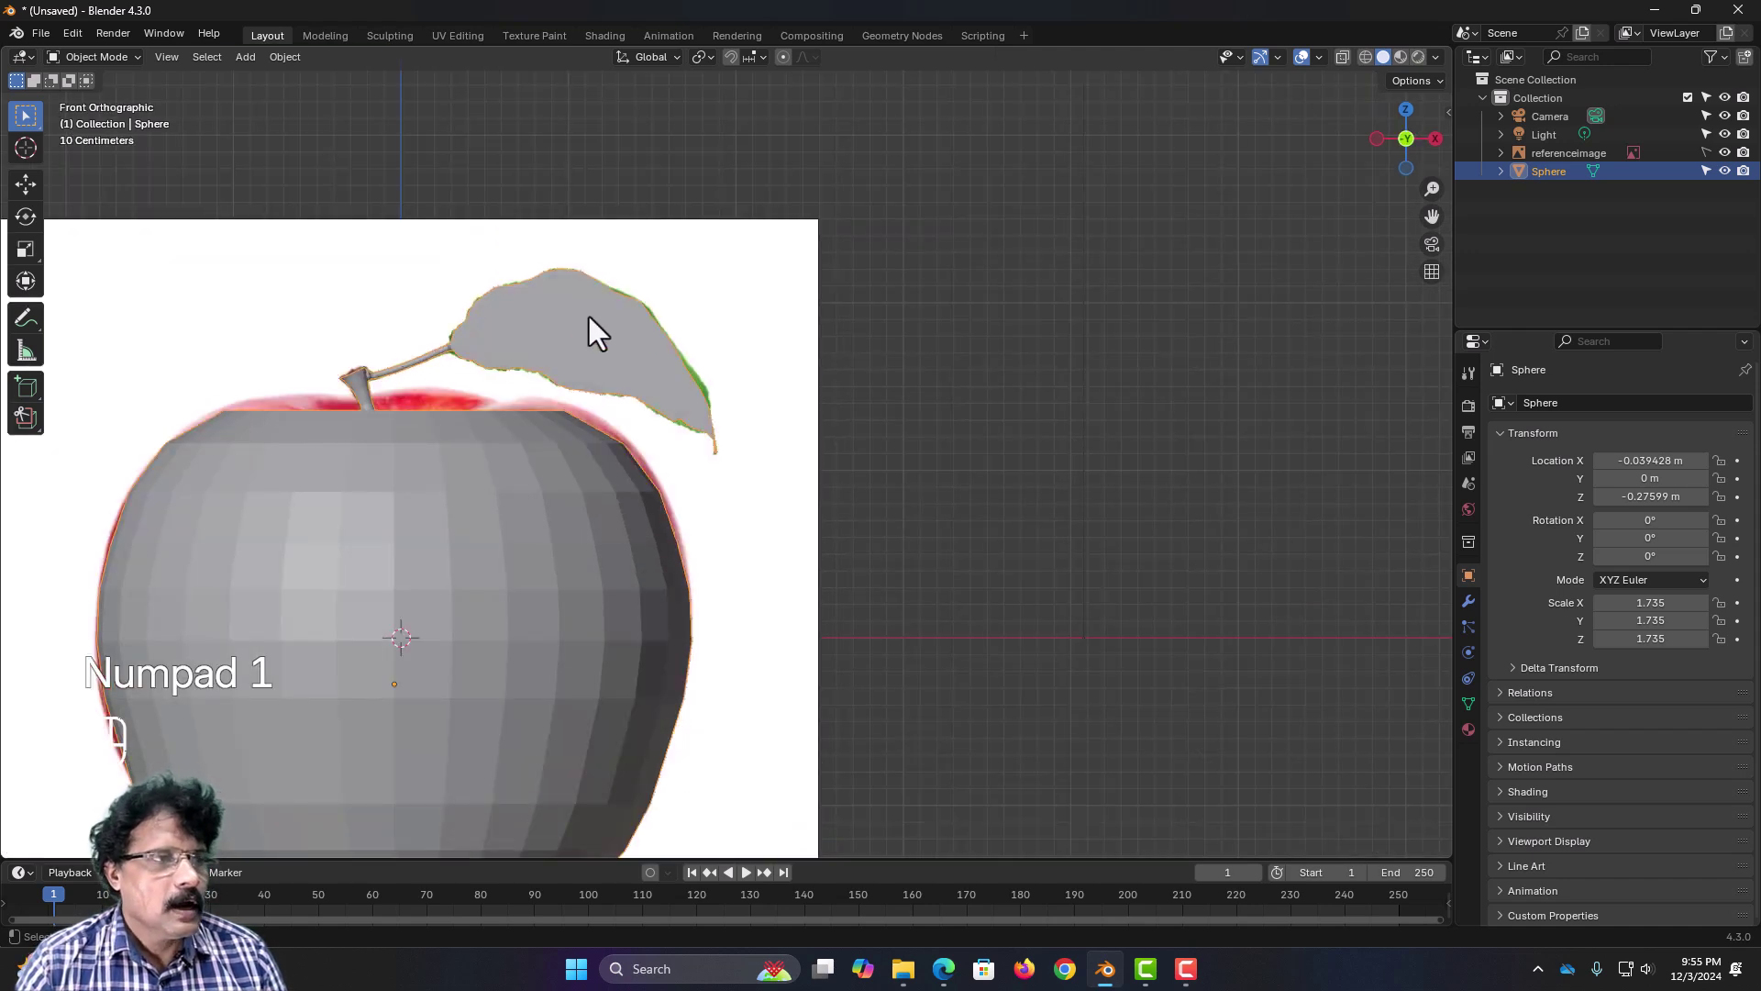
pyautogui.scroll(-3, 662, 362)
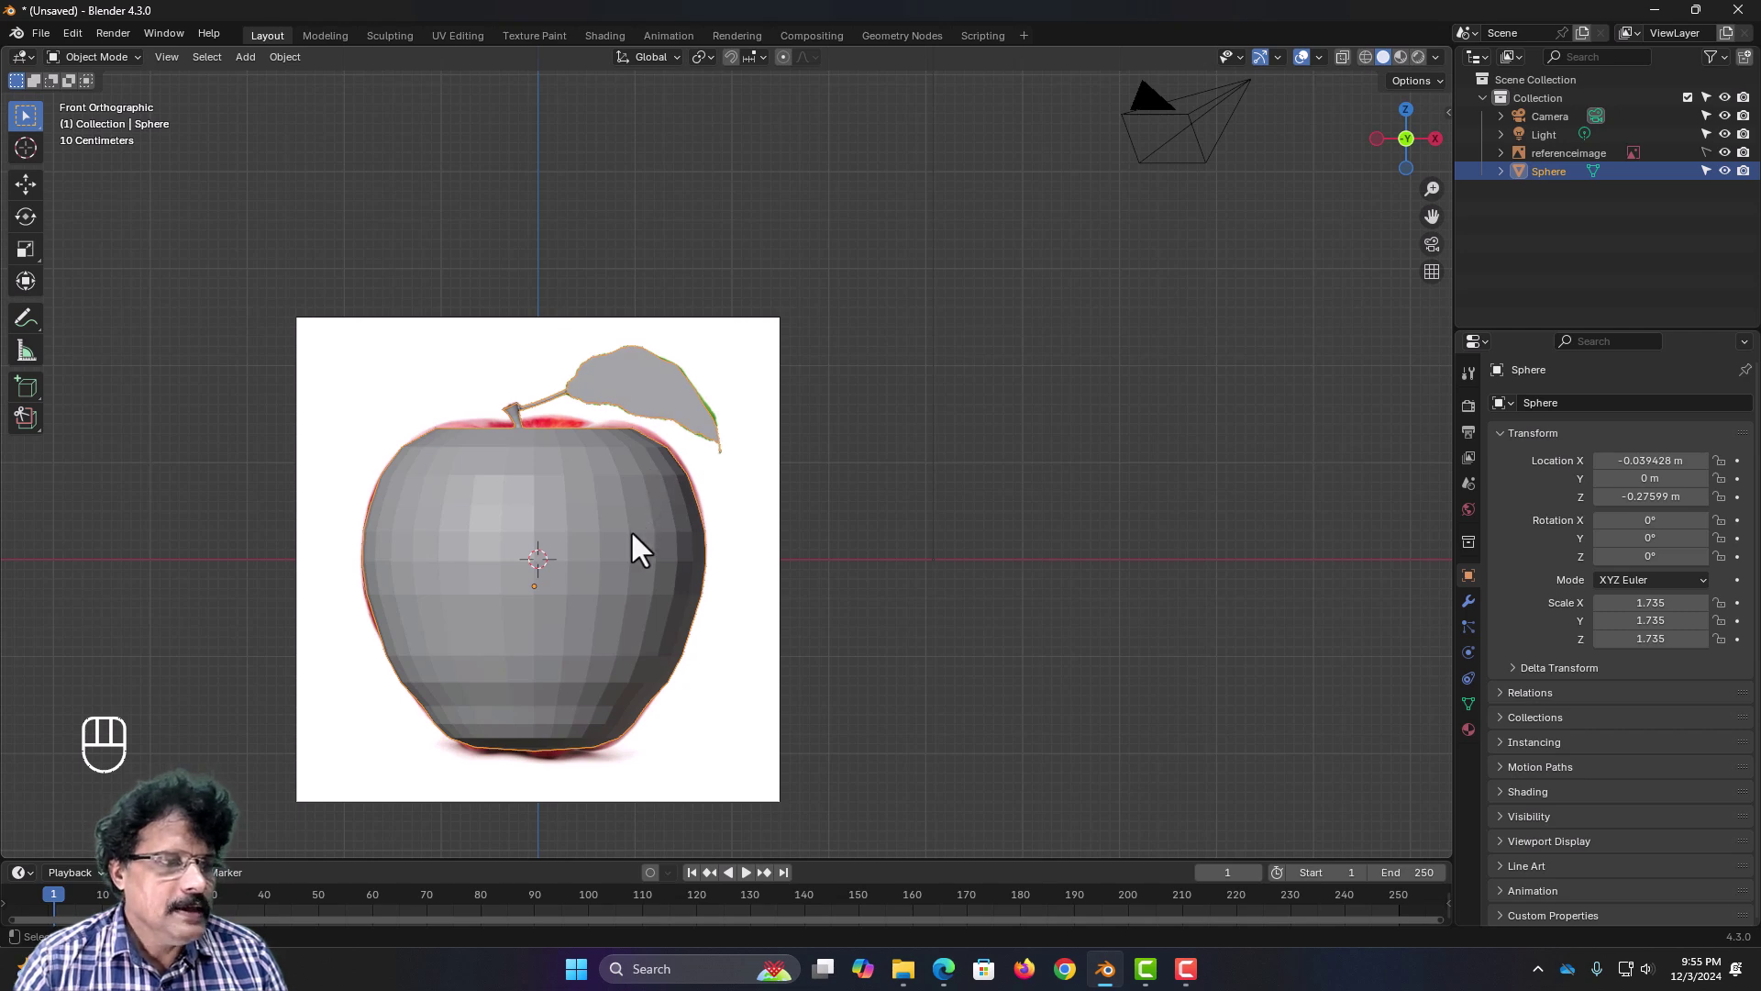
pyautogui.moveTo(631, 576); pyautogui.dragTo(623, 477, button='middle')
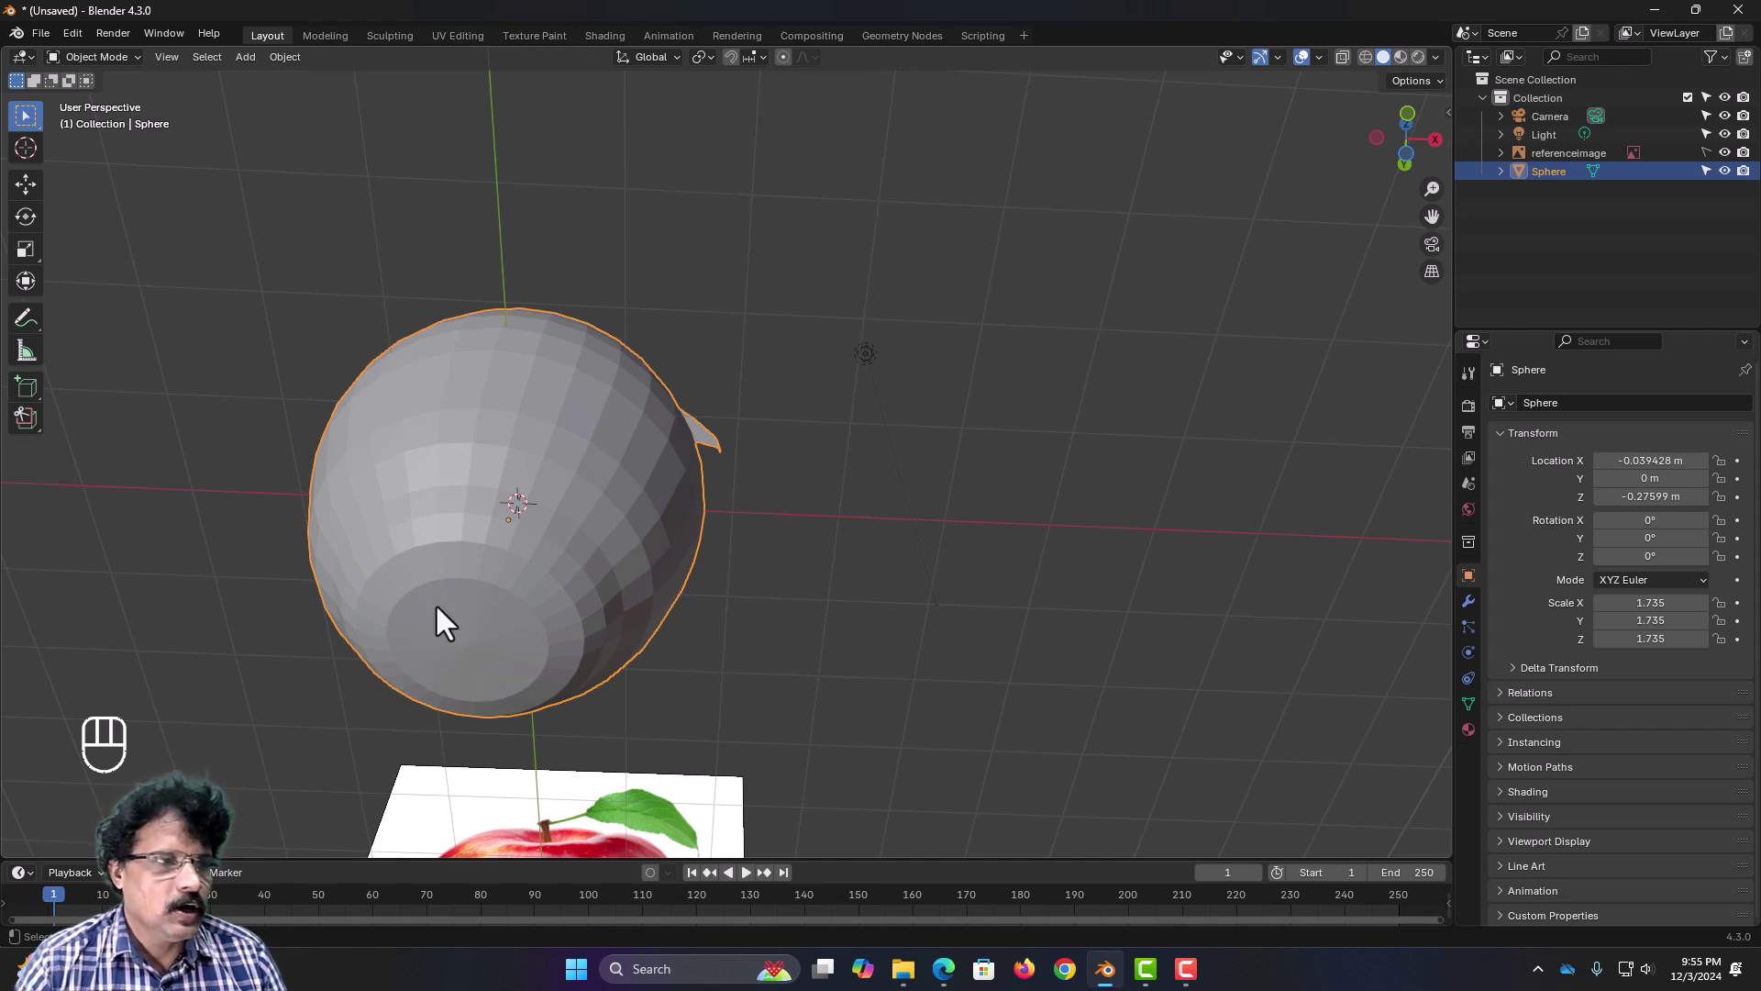
pyautogui.press('Tab')
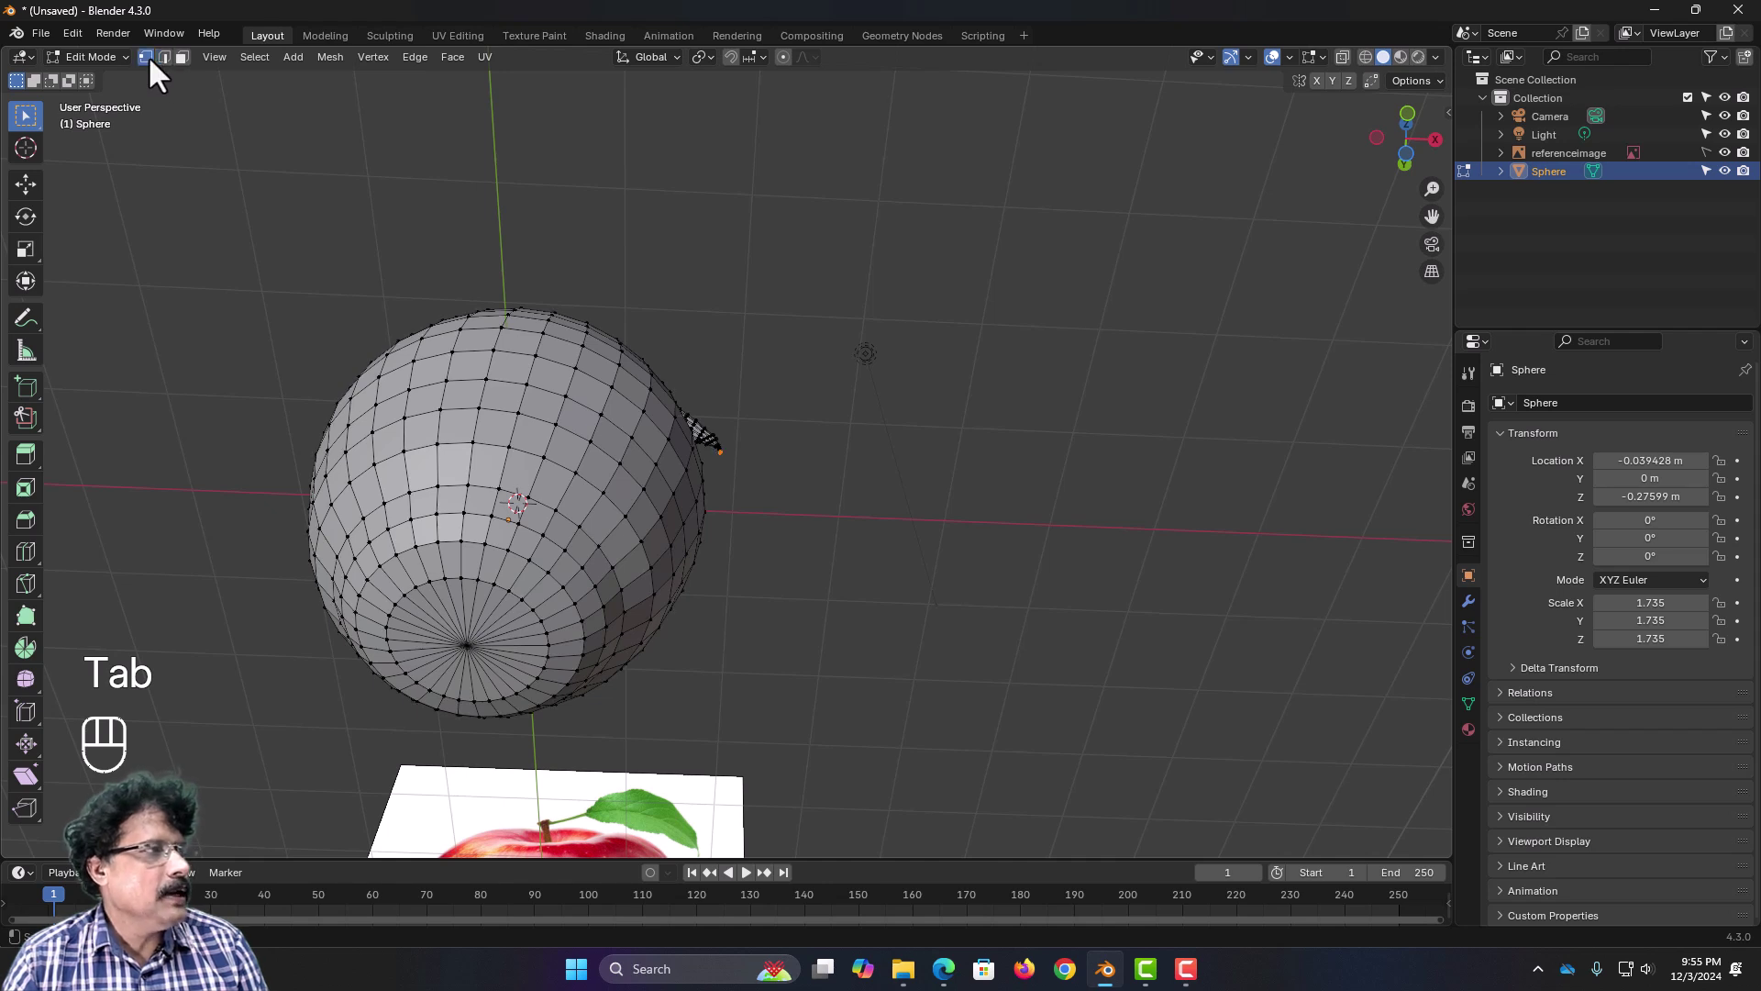
pyautogui.click(465, 643)
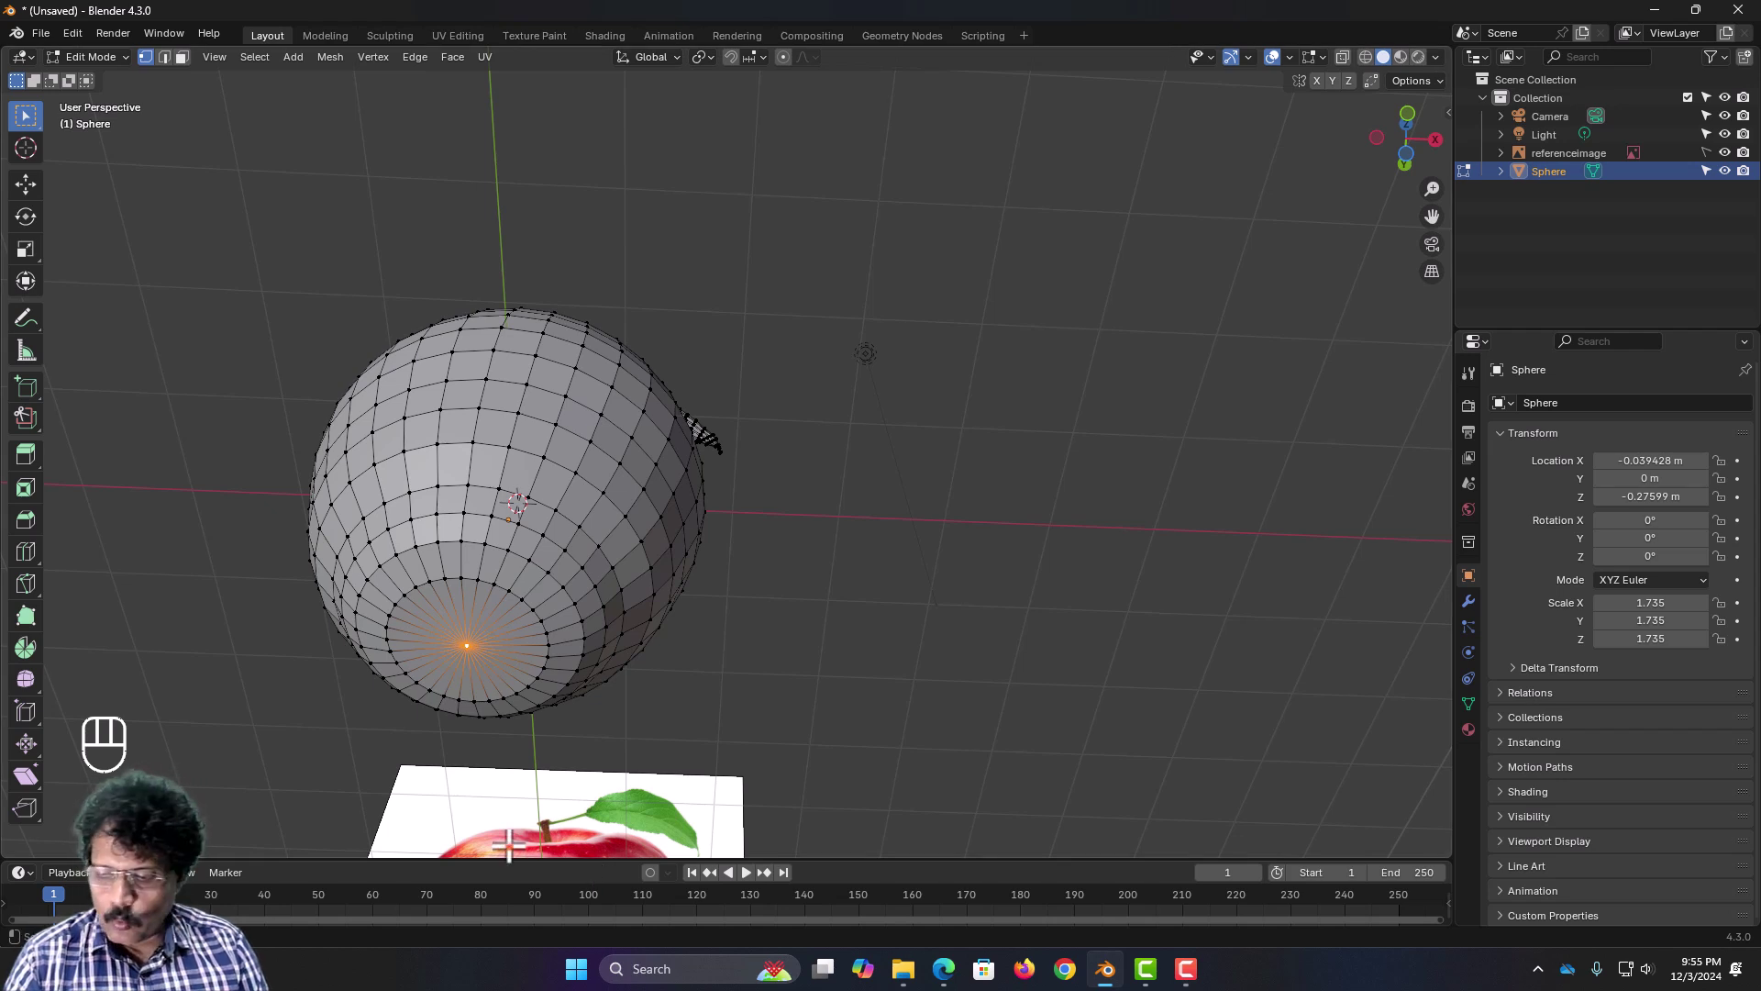
pyautogui.press('KP_1')
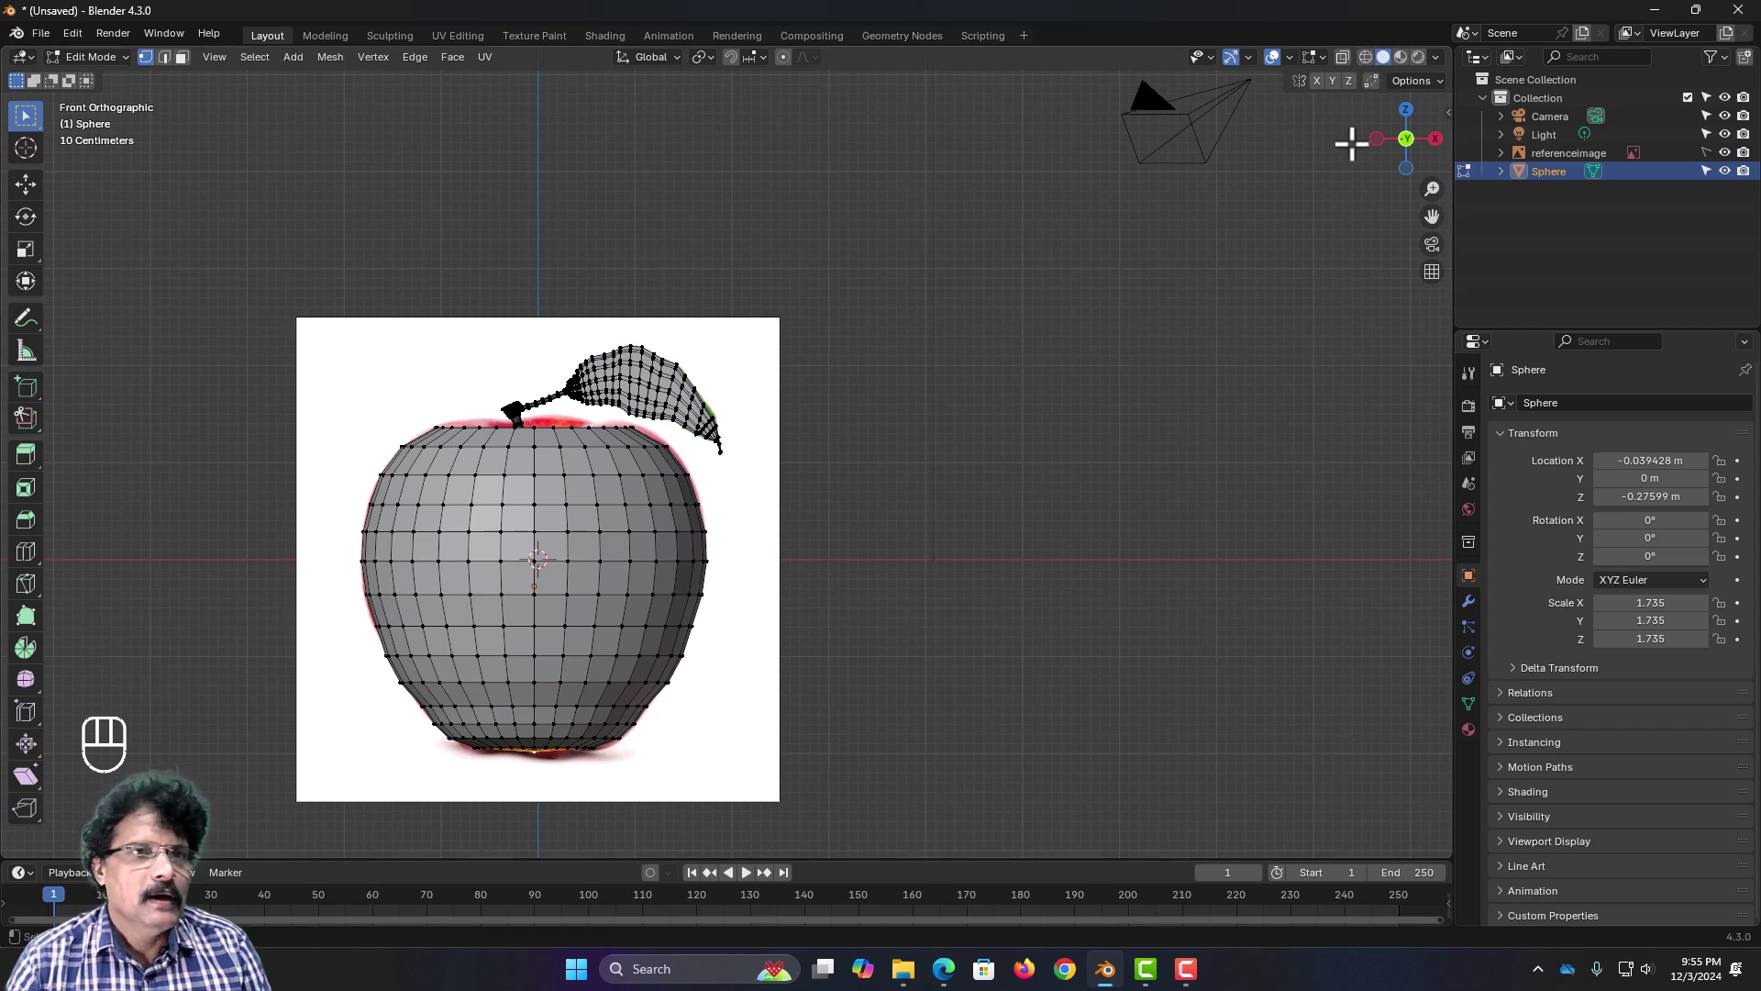
# Step: Show the mesh as wireframe over the reference and enable proportional editing with Sharp falloff
pyautogui.click(1365, 57)
pyautogui.scroll(3, 719, 641)
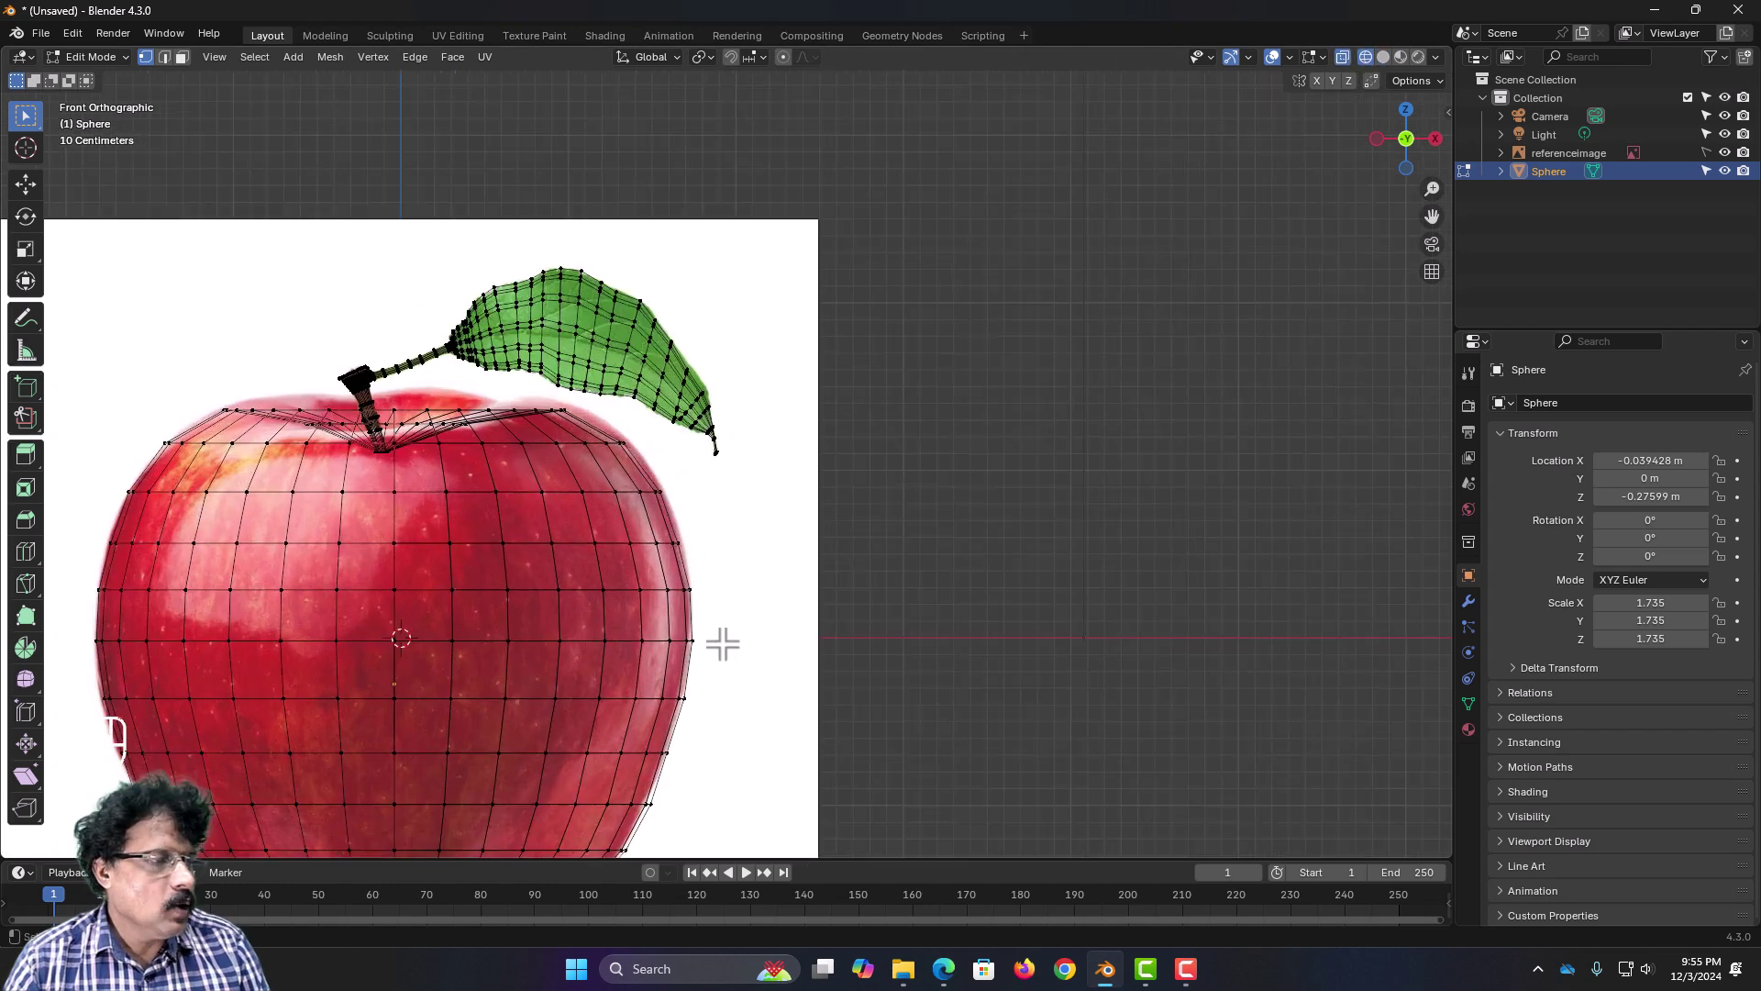
pyautogui.keyDown('shift'); pyautogui.moveTo(582, 691); pyautogui.dragTo(807, 368, button='middle'); pyautogui.keyUp('shift')
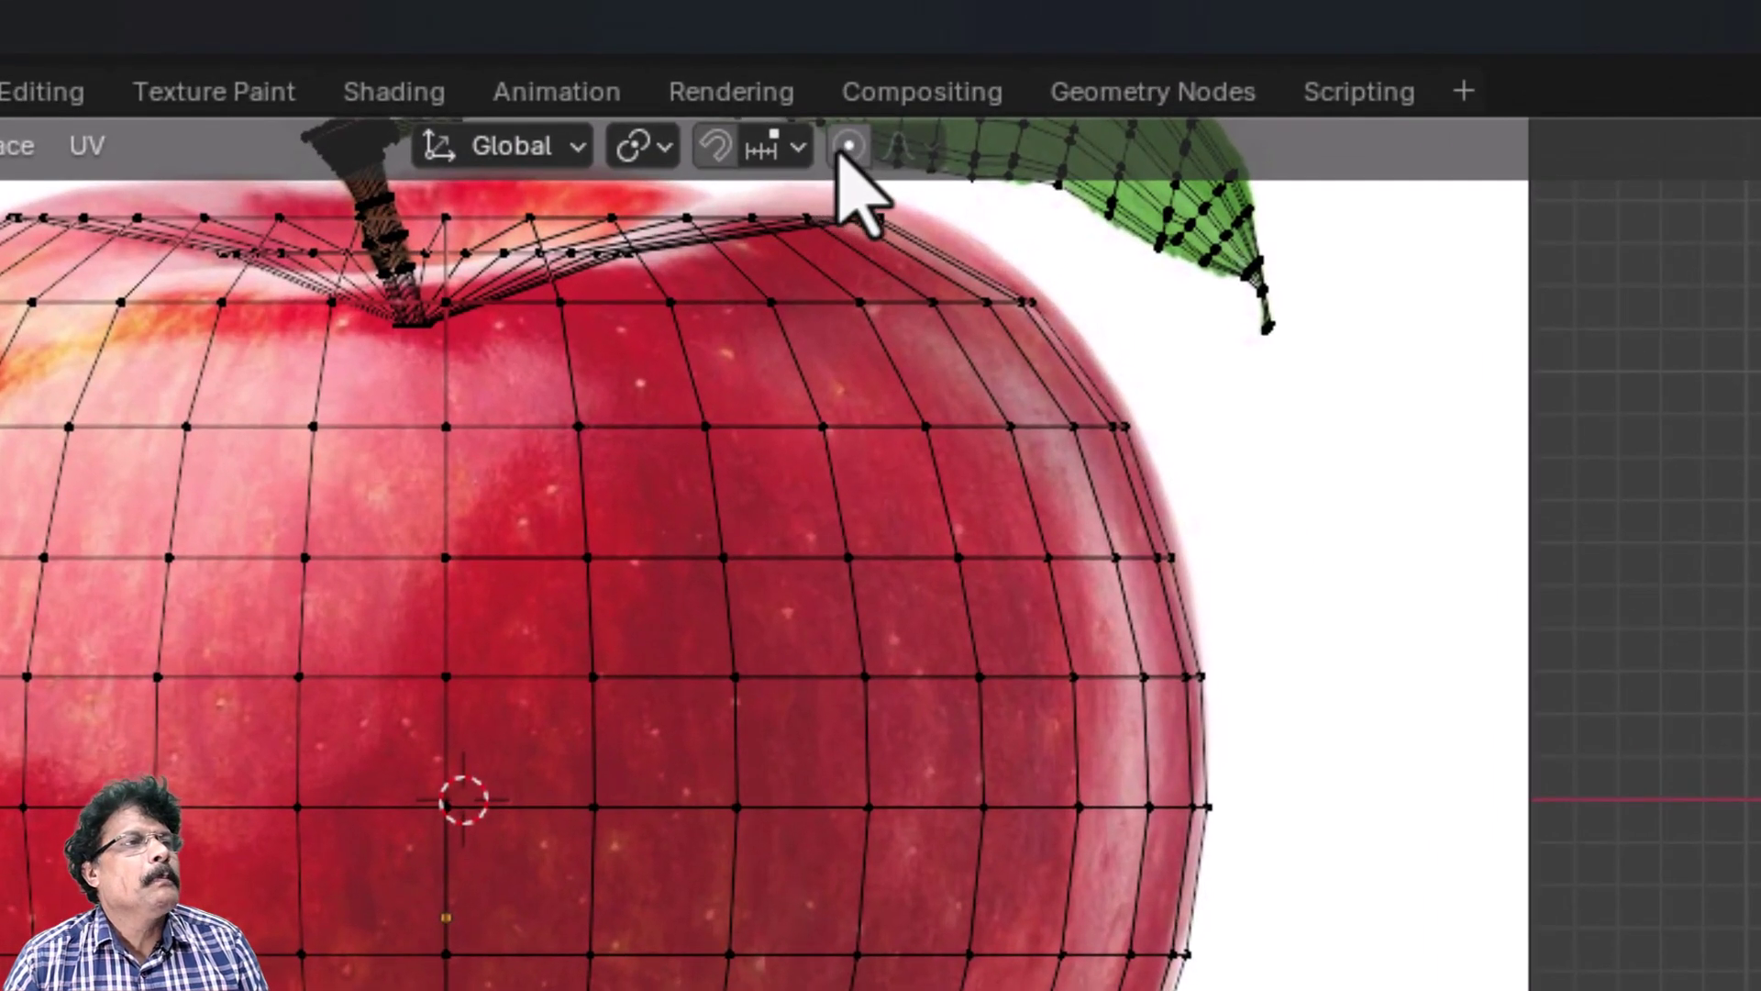
pyautogui.click(844, 147)
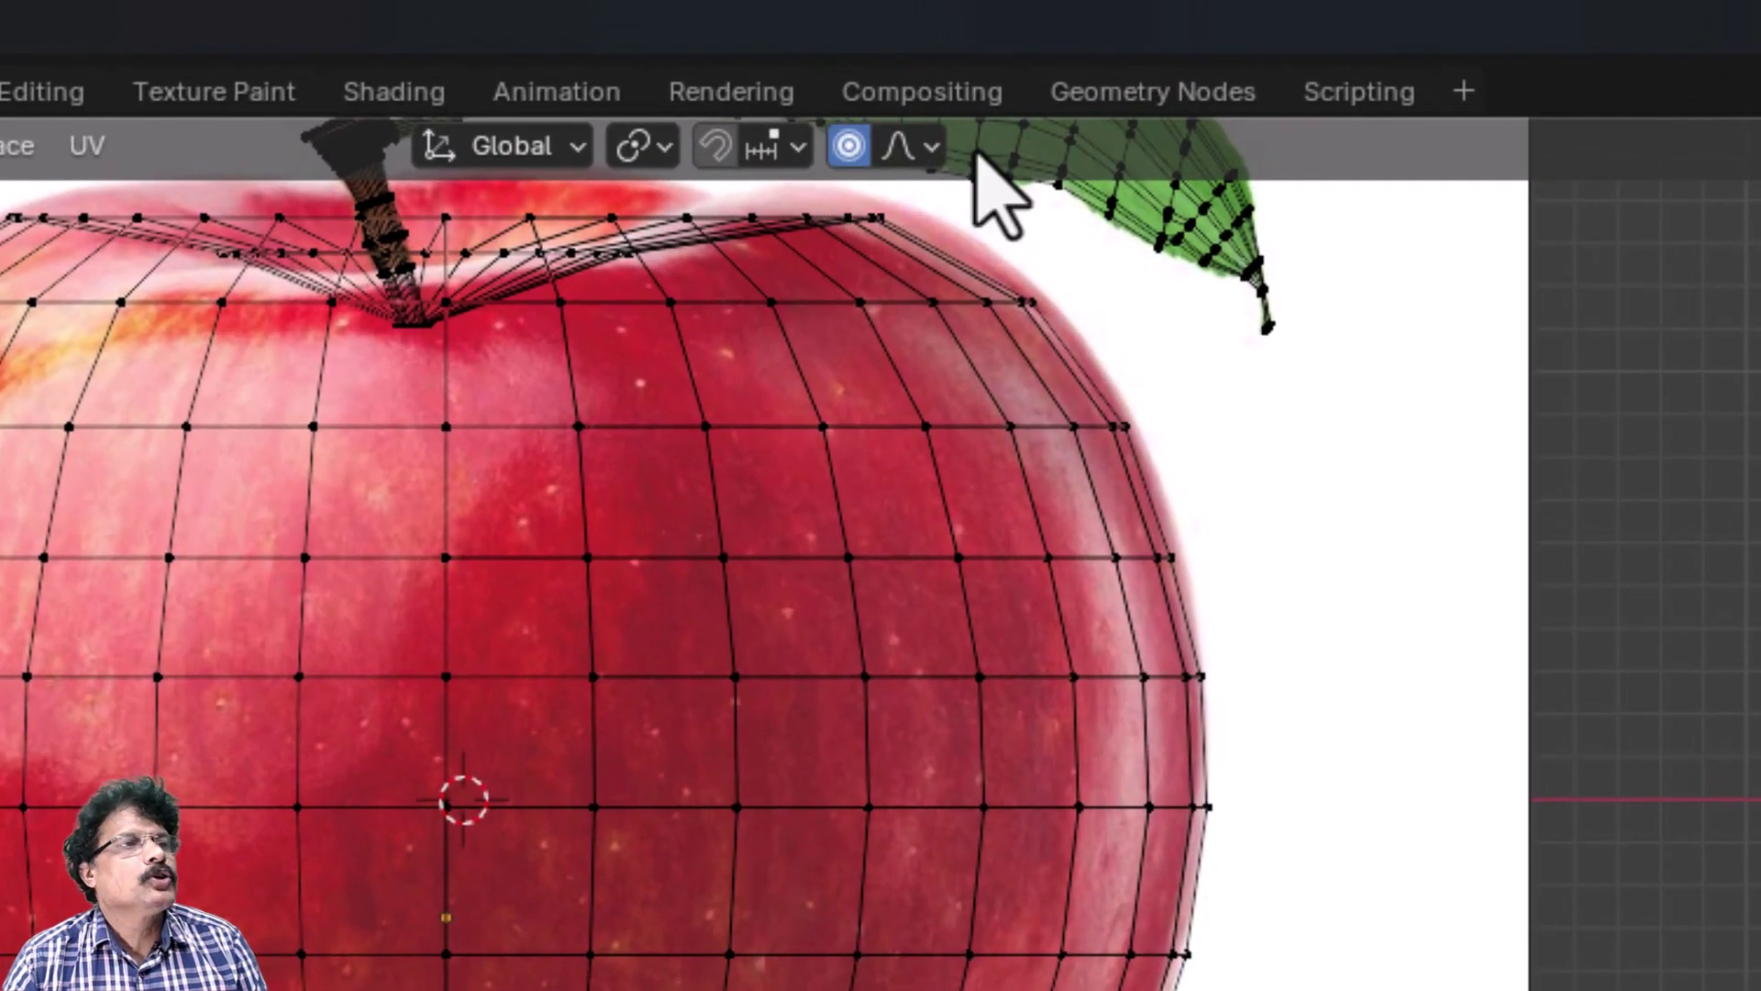
pyautogui.click(913, 149)
pyautogui.click(864, 548)
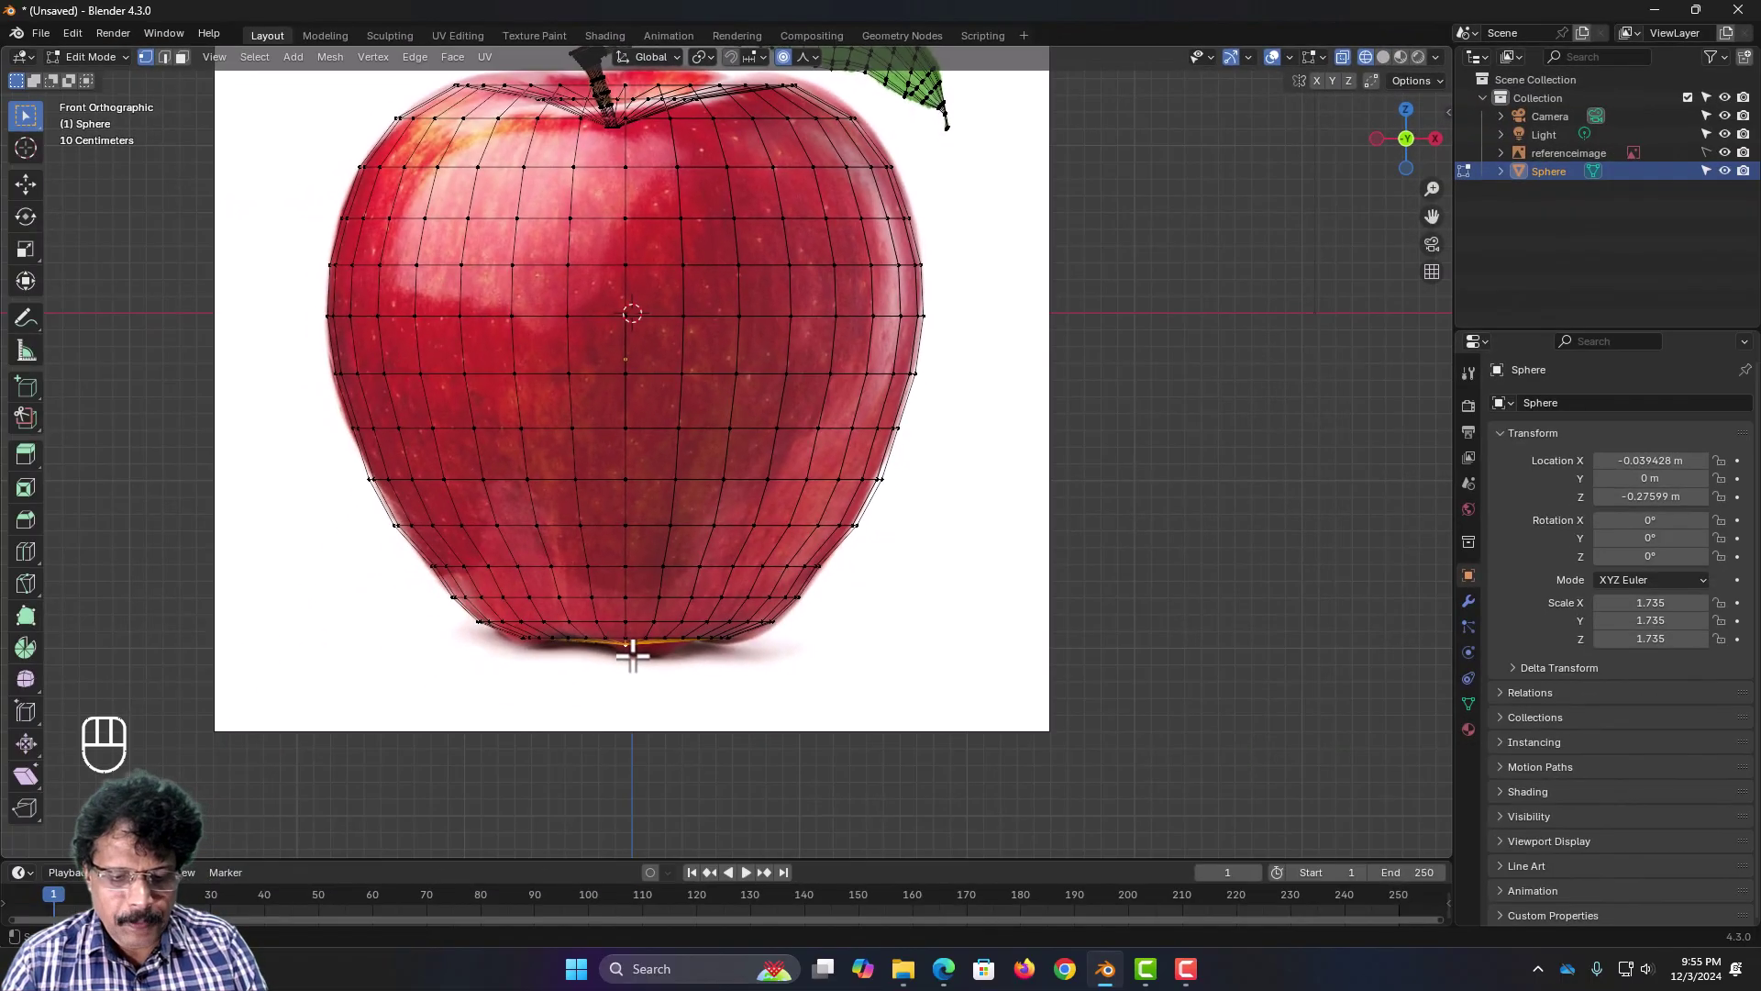
# Step: Raise the base's centre vertex about 0.378 m along Z, using a proportional size of about 0.824 m
pyautogui.press('g')
pyautogui.press('z')
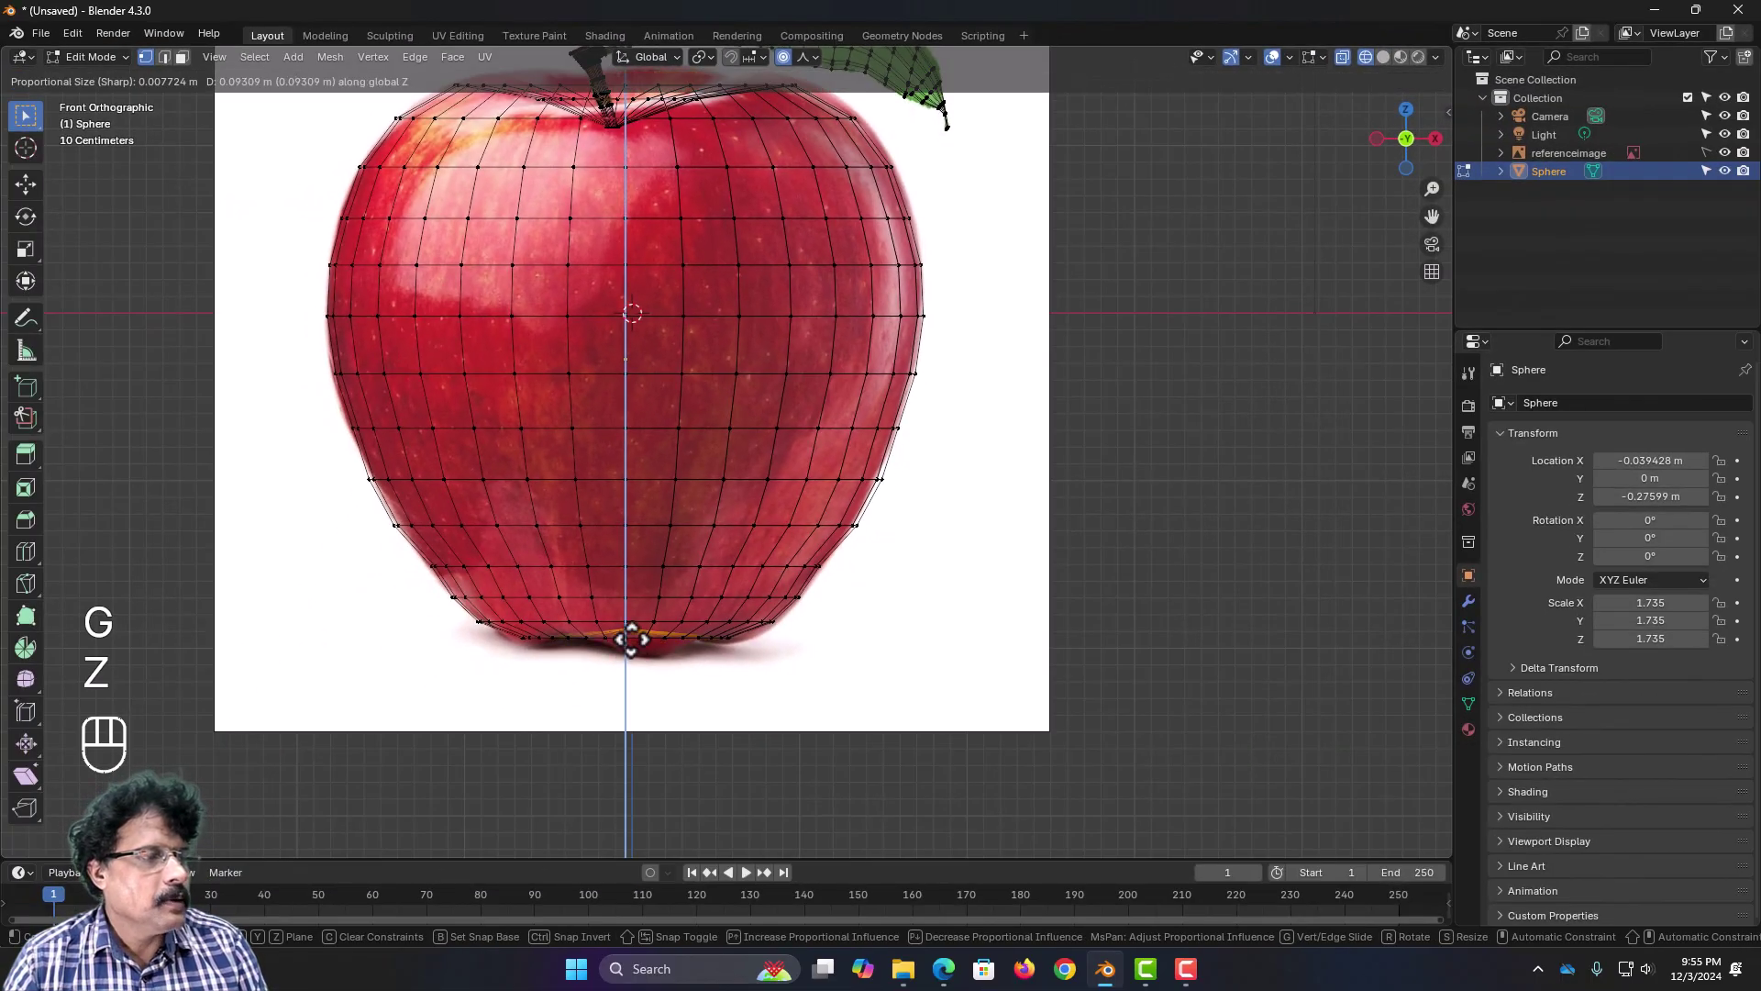
pyautogui.scroll(1, 631, 639)
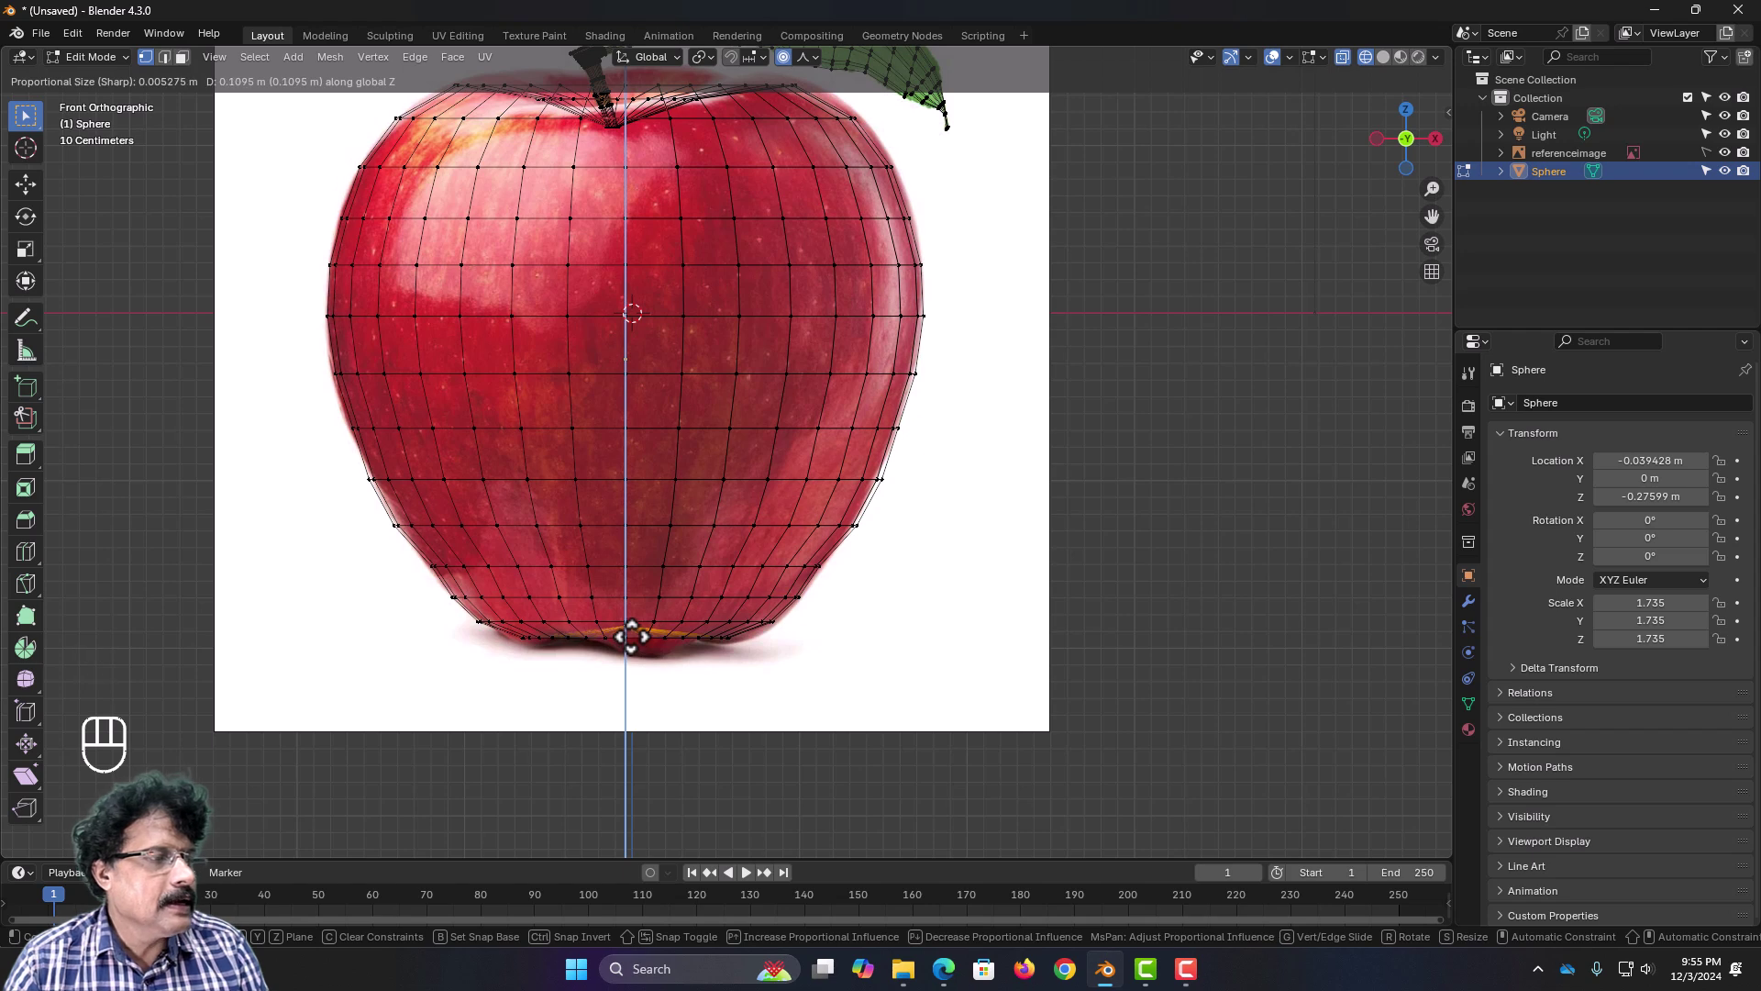
pyautogui.scroll(-3, 631, 640)
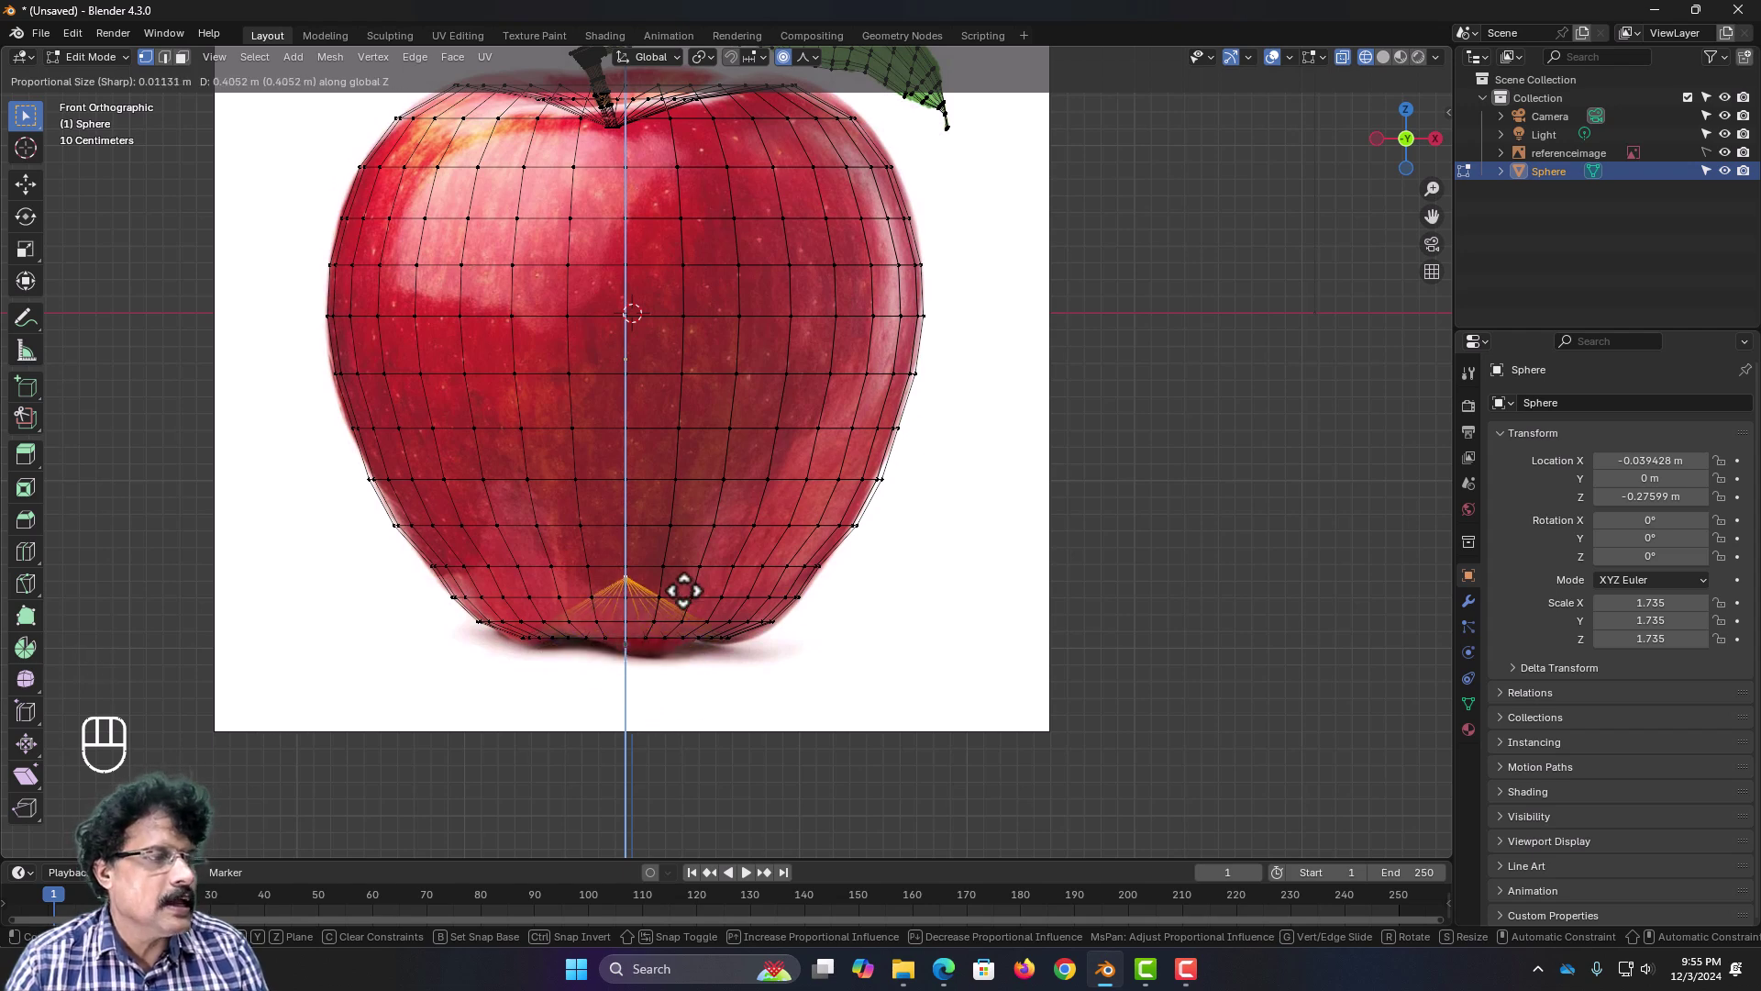
pyautogui.scroll(-4, 683, 618)
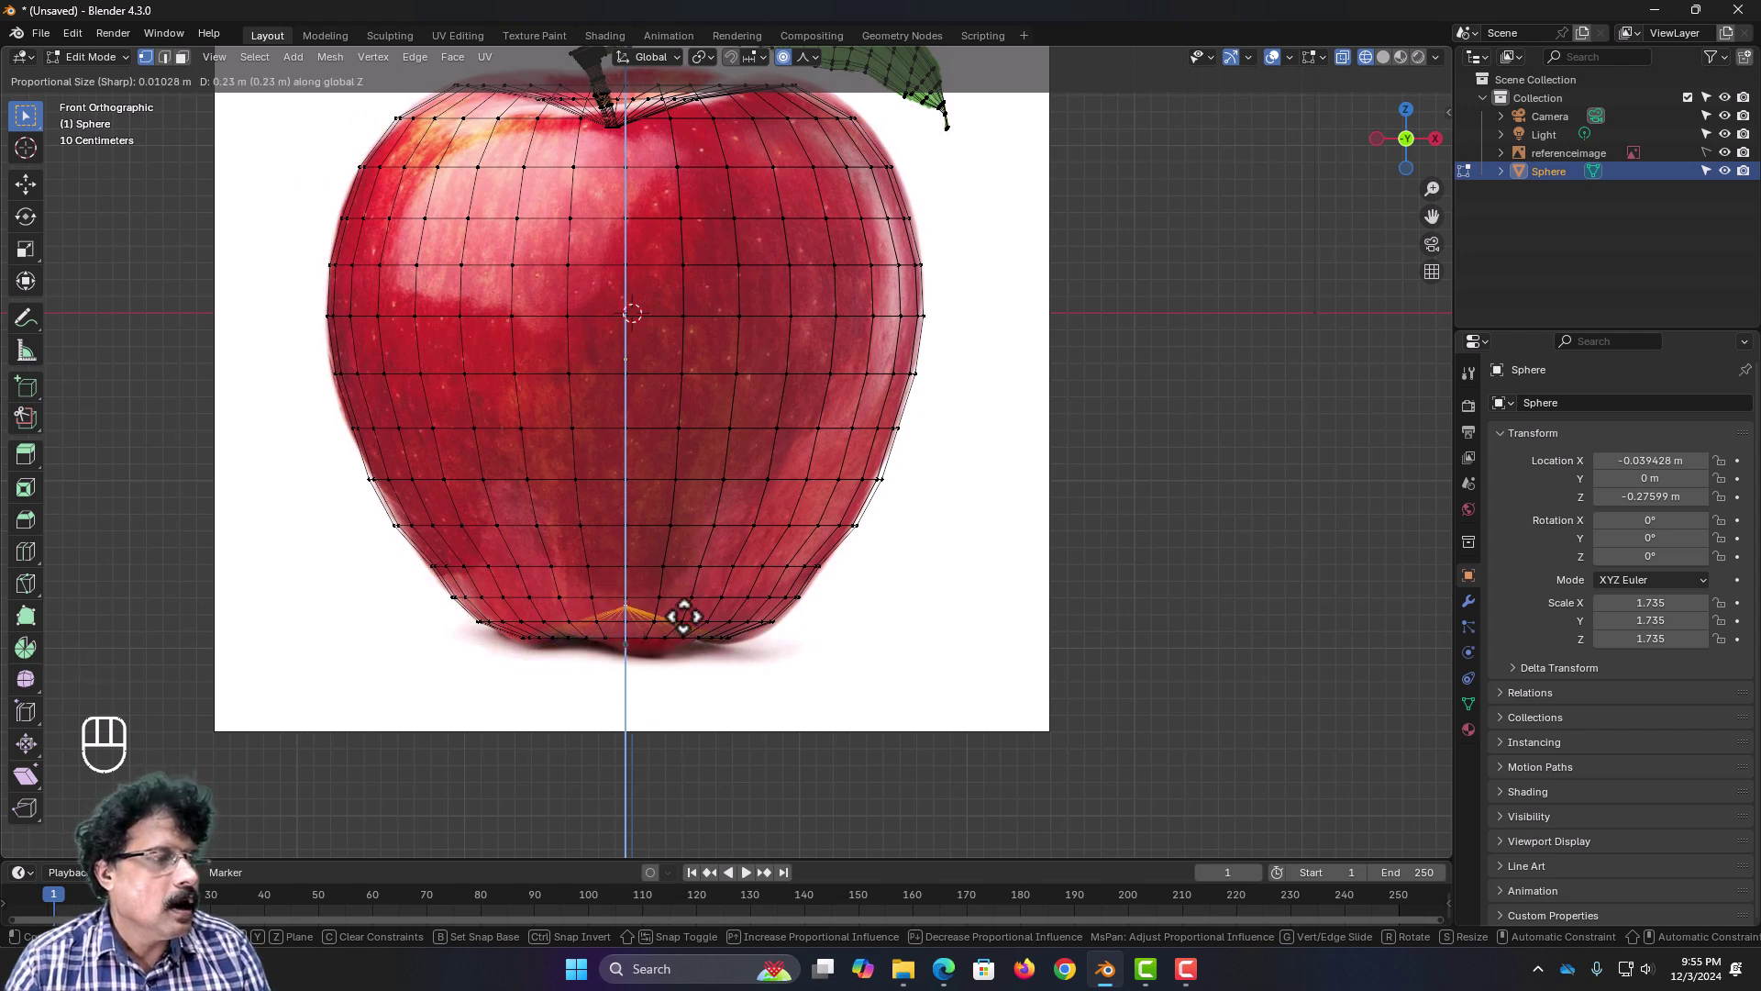
pyautogui.scroll(-12, 683, 617)
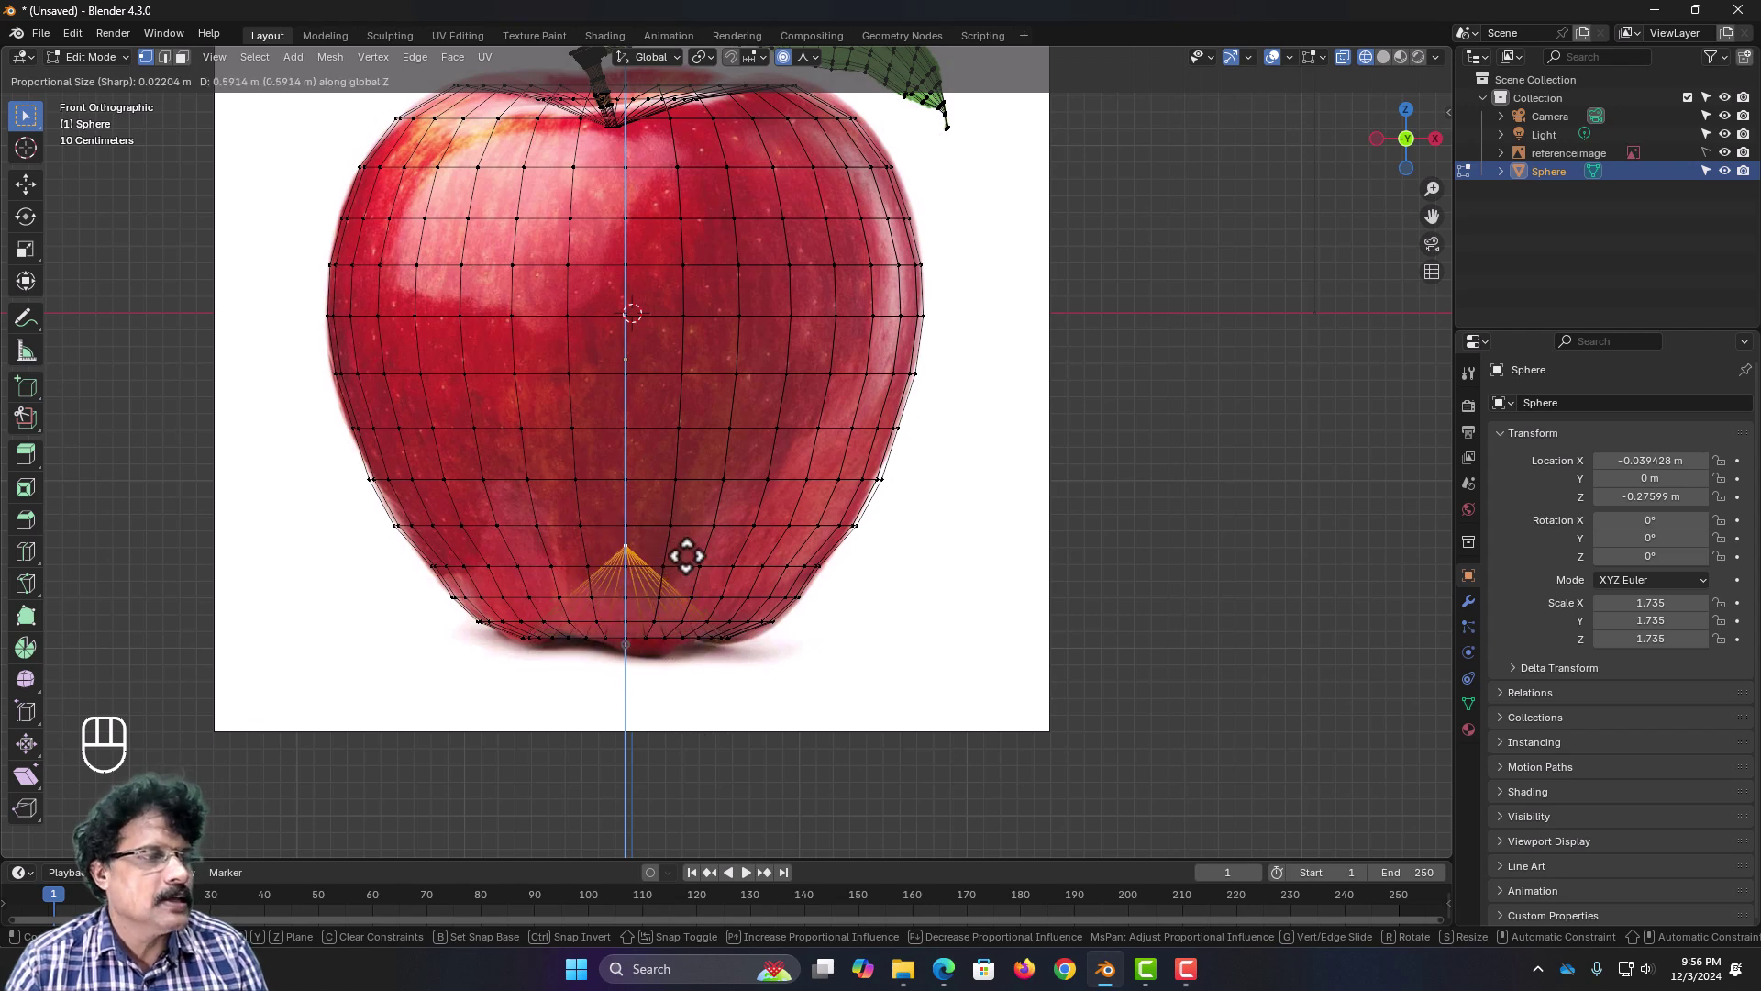
pyautogui.scroll(-20, 686, 556)
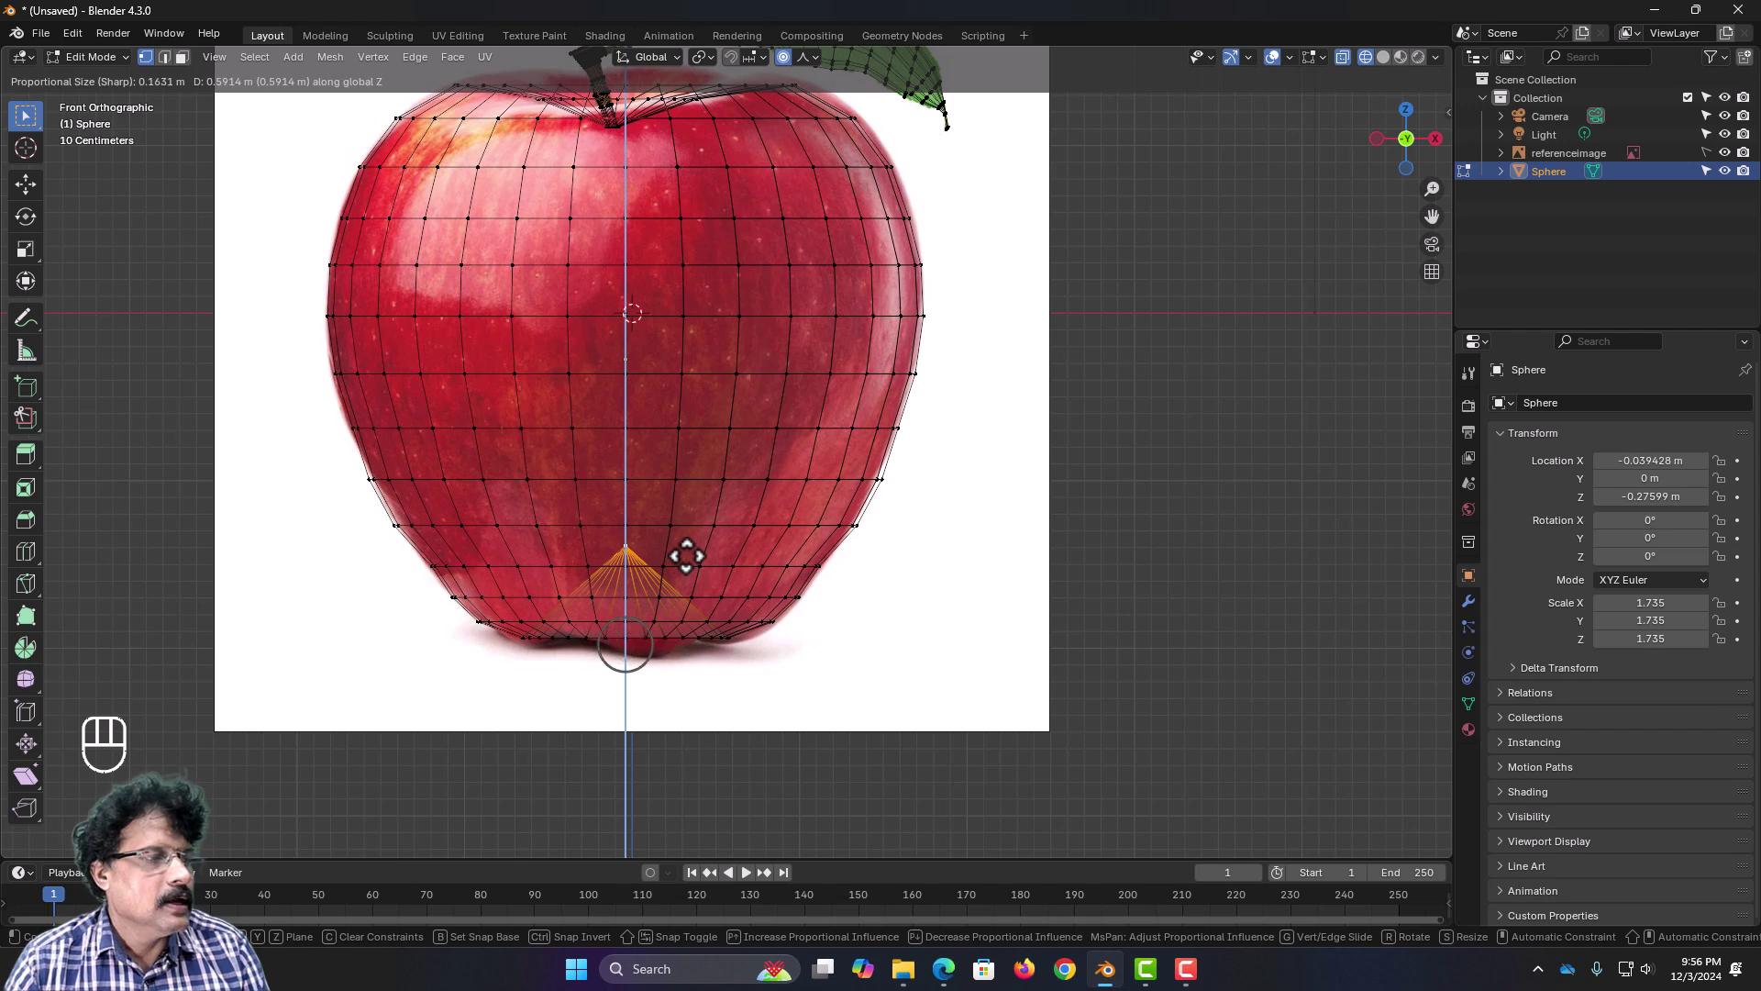
pyautogui.scroll(-10, 686, 556)
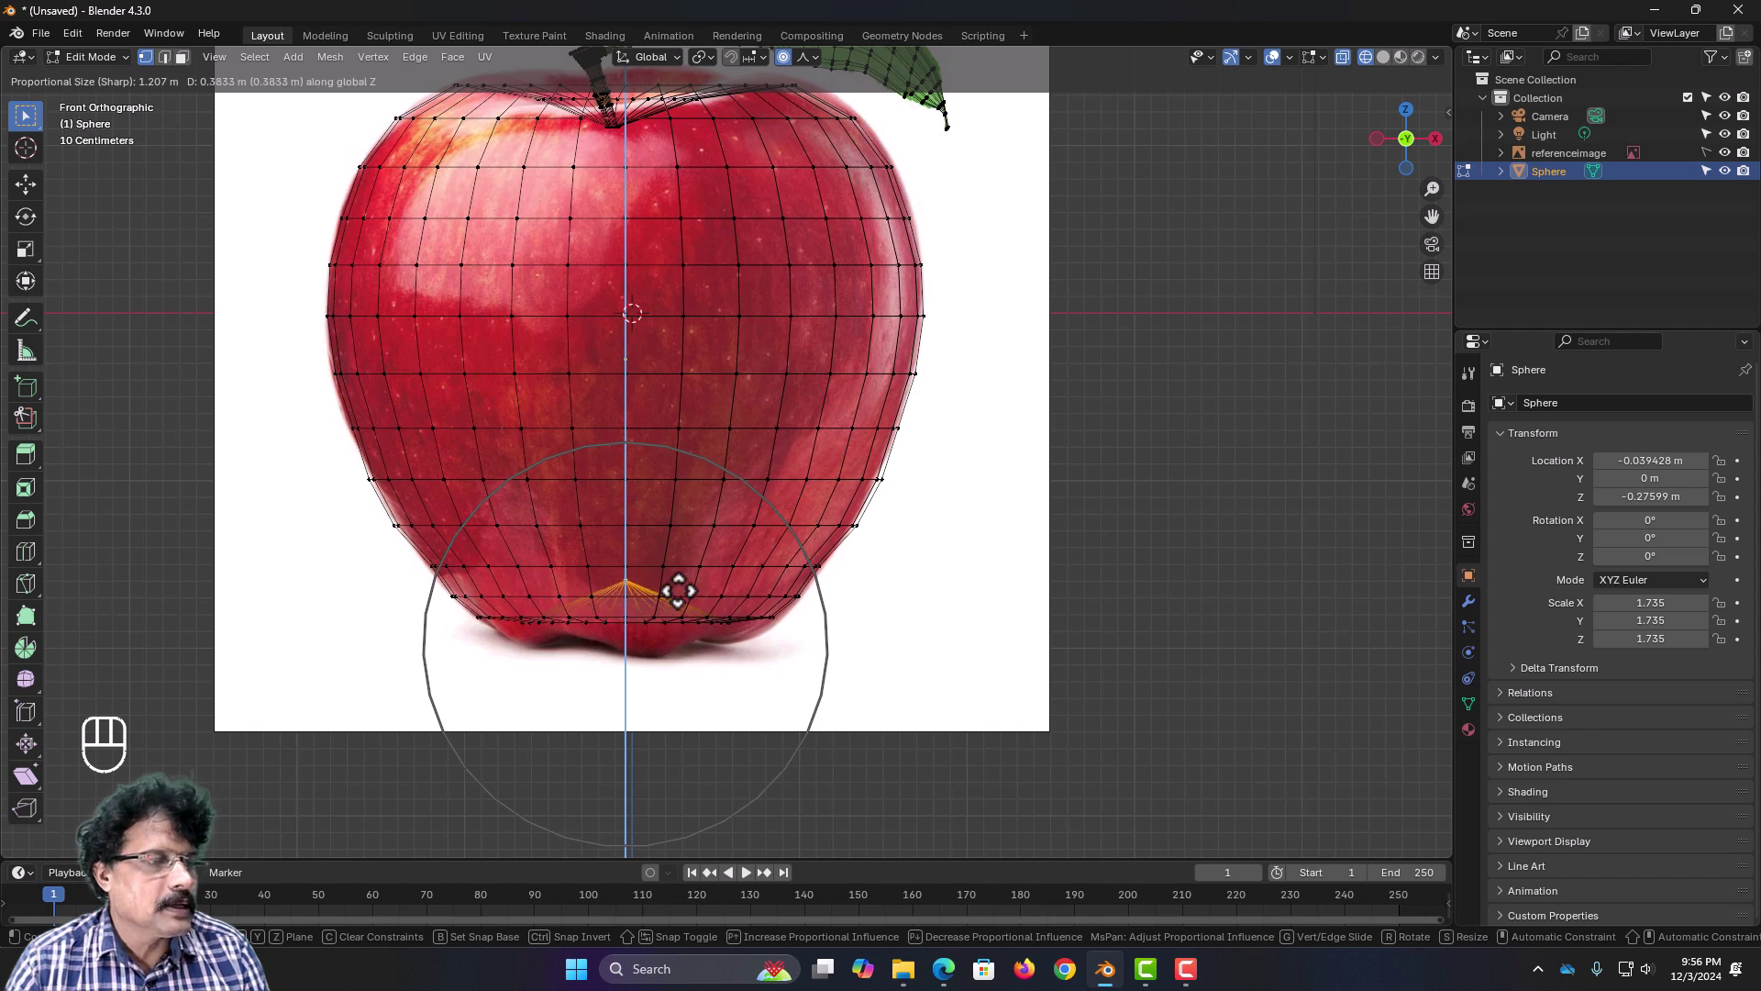
pyautogui.scroll(4, 678, 590)
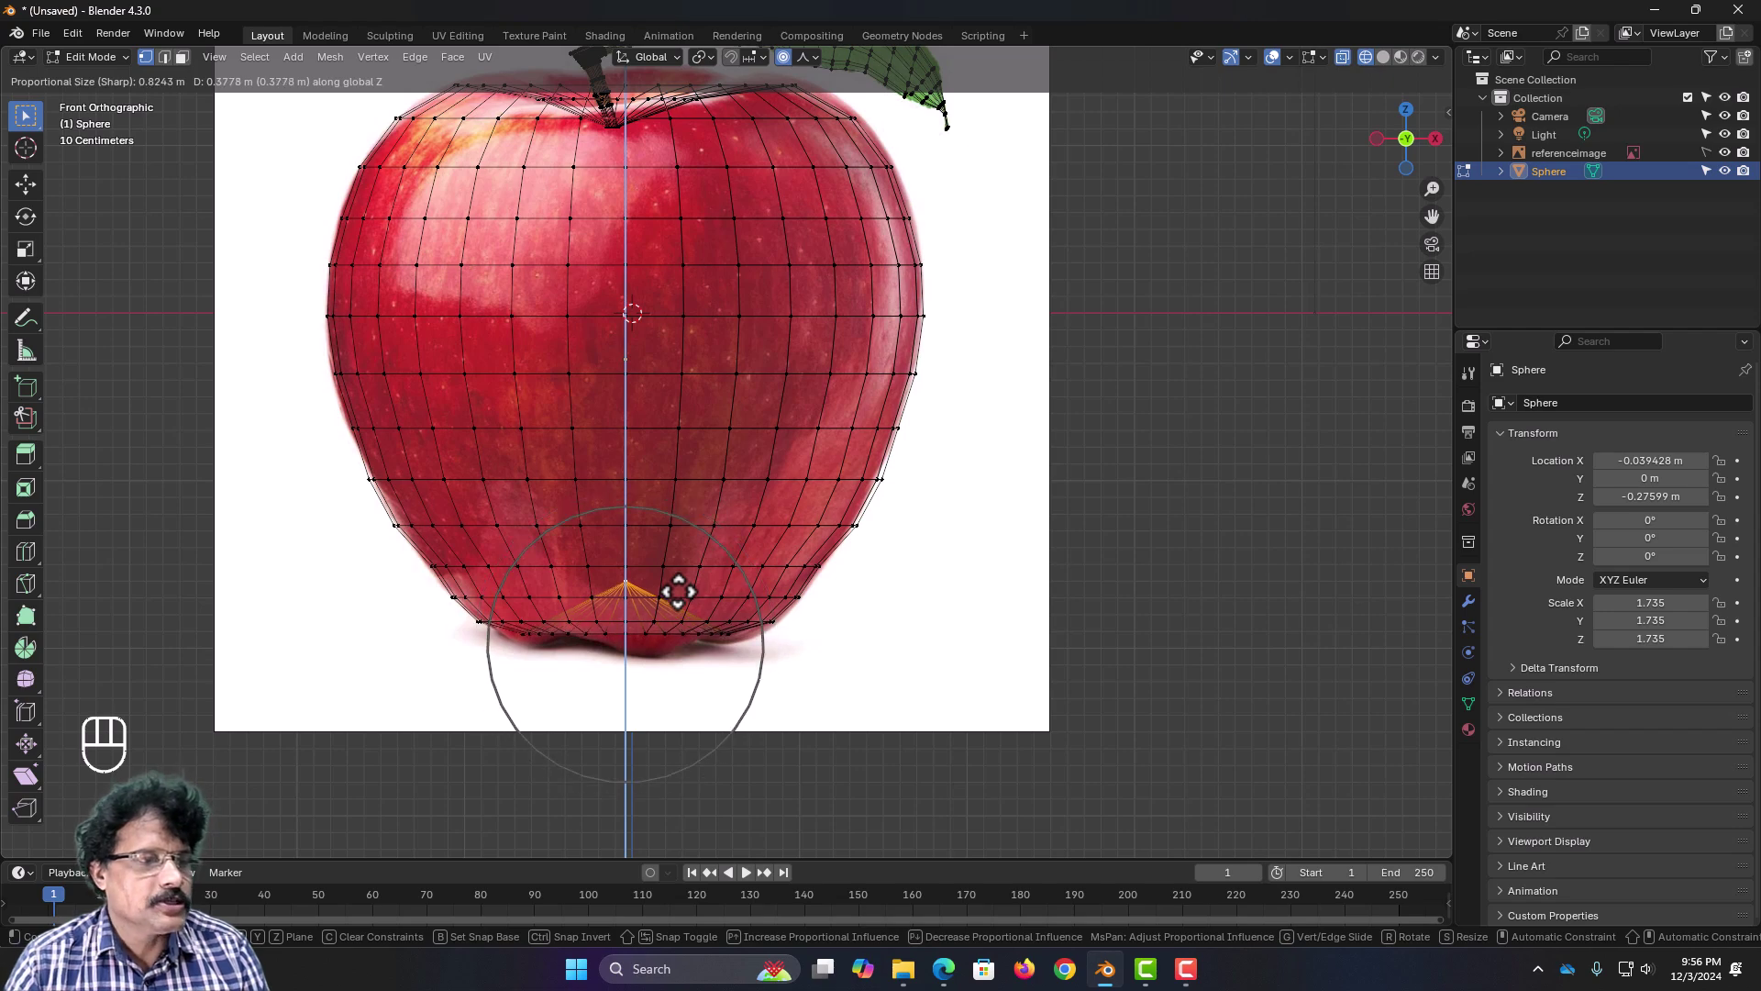
pyautogui.click(678, 590)
# Step: Inspect the indented base in solid shading, and set the proportional editing falloff to Smooth in the front wireframe view
pyautogui.moveTo(688, 676); pyautogui.dragTo(625, 581, button='middle')
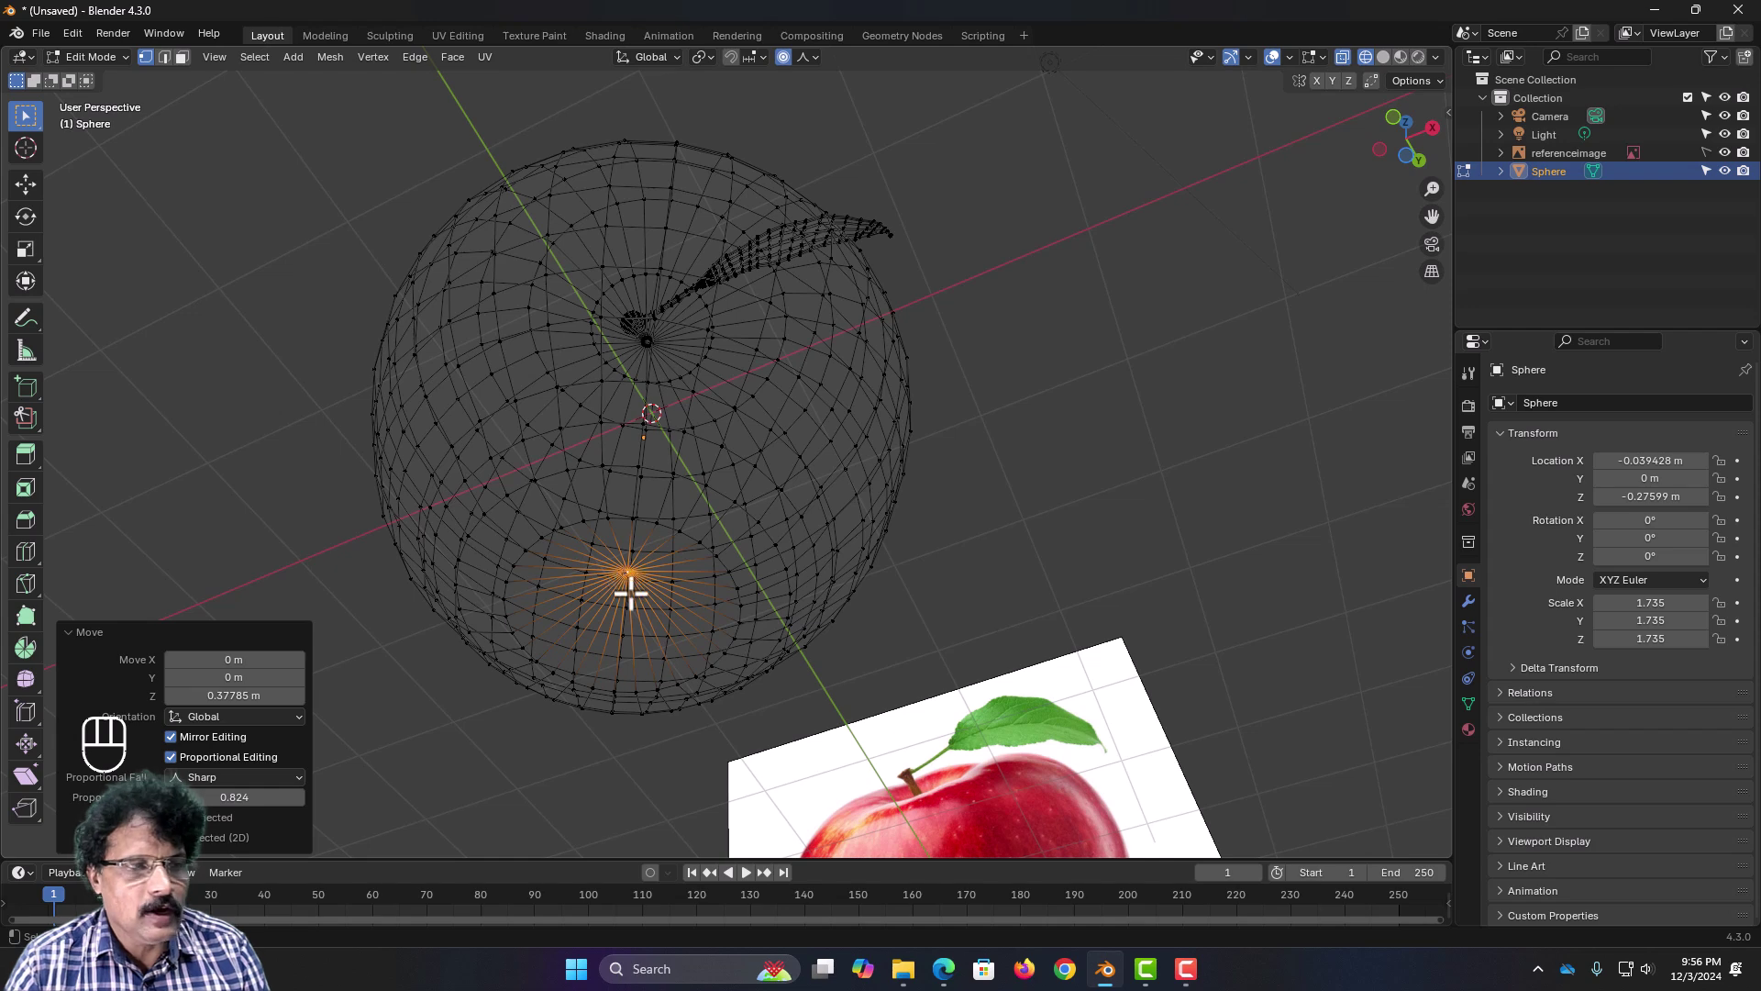
pyautogui.click(1384, 57)
pyautogui.moveTo(838, 507)
pyautogui.mouseDown(button='middle')
pyautogui.moveTo(819, 617)
pyautogui.moveTo(874, 664)
pyautogui.moveTo(826, 657)
pyautogui.moveTo(807, 684)
pyautogui.moveTo(889, 651)
pyautogui.moveTo(1018, 684)
pyautogui.moveTo(837, 678)
pyautogui.mouseUp(button='middle')
pyautogui.scroll(-3, 874, 664)
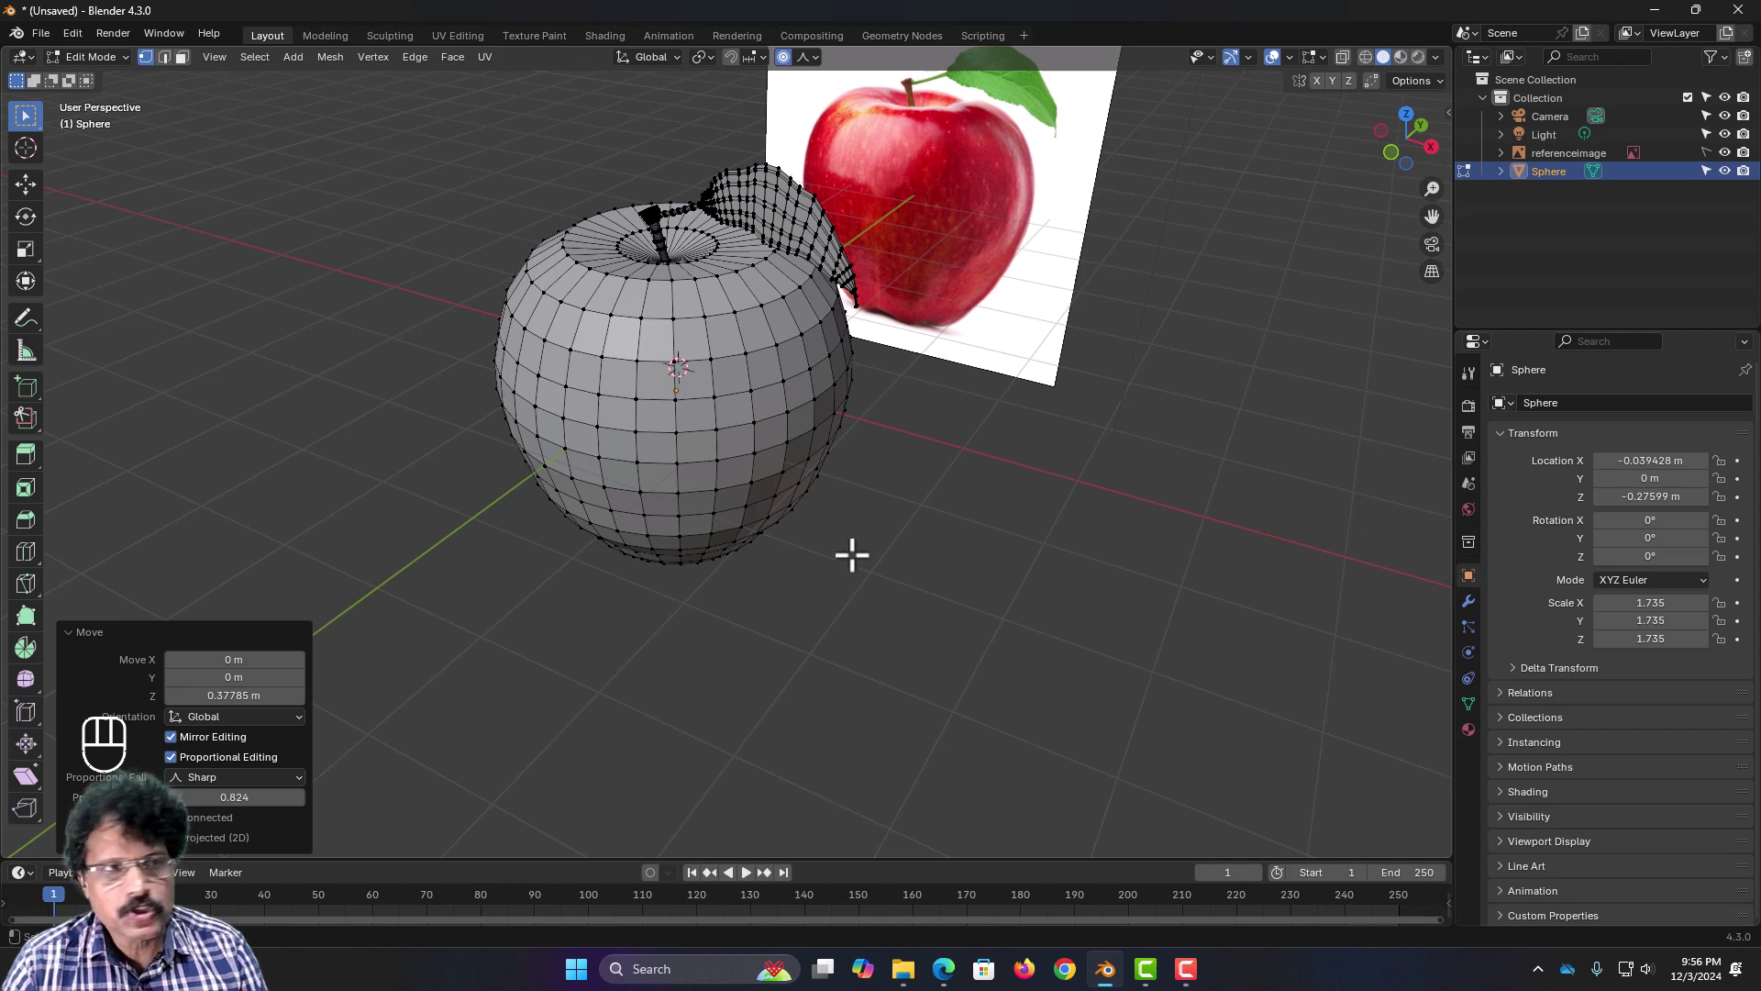
pyautogui.press('KP_1')
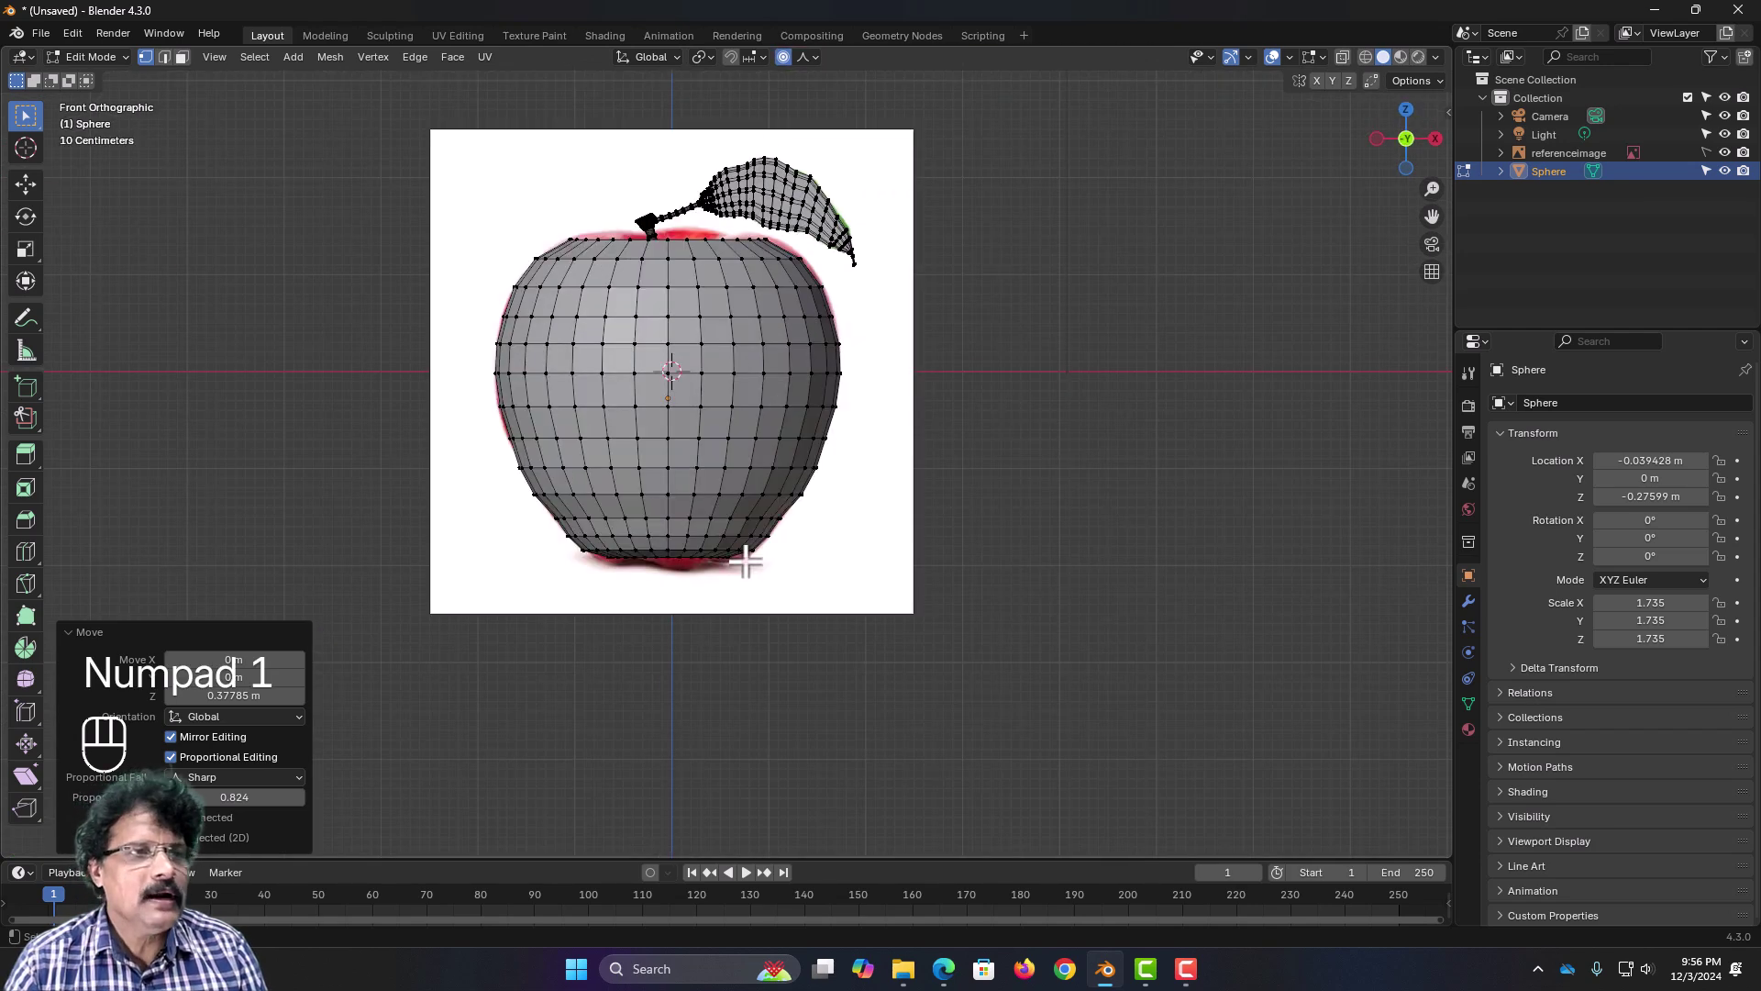
pyautogui.click(1366, 56)
pyautogui.scroll(2, 807, 500)
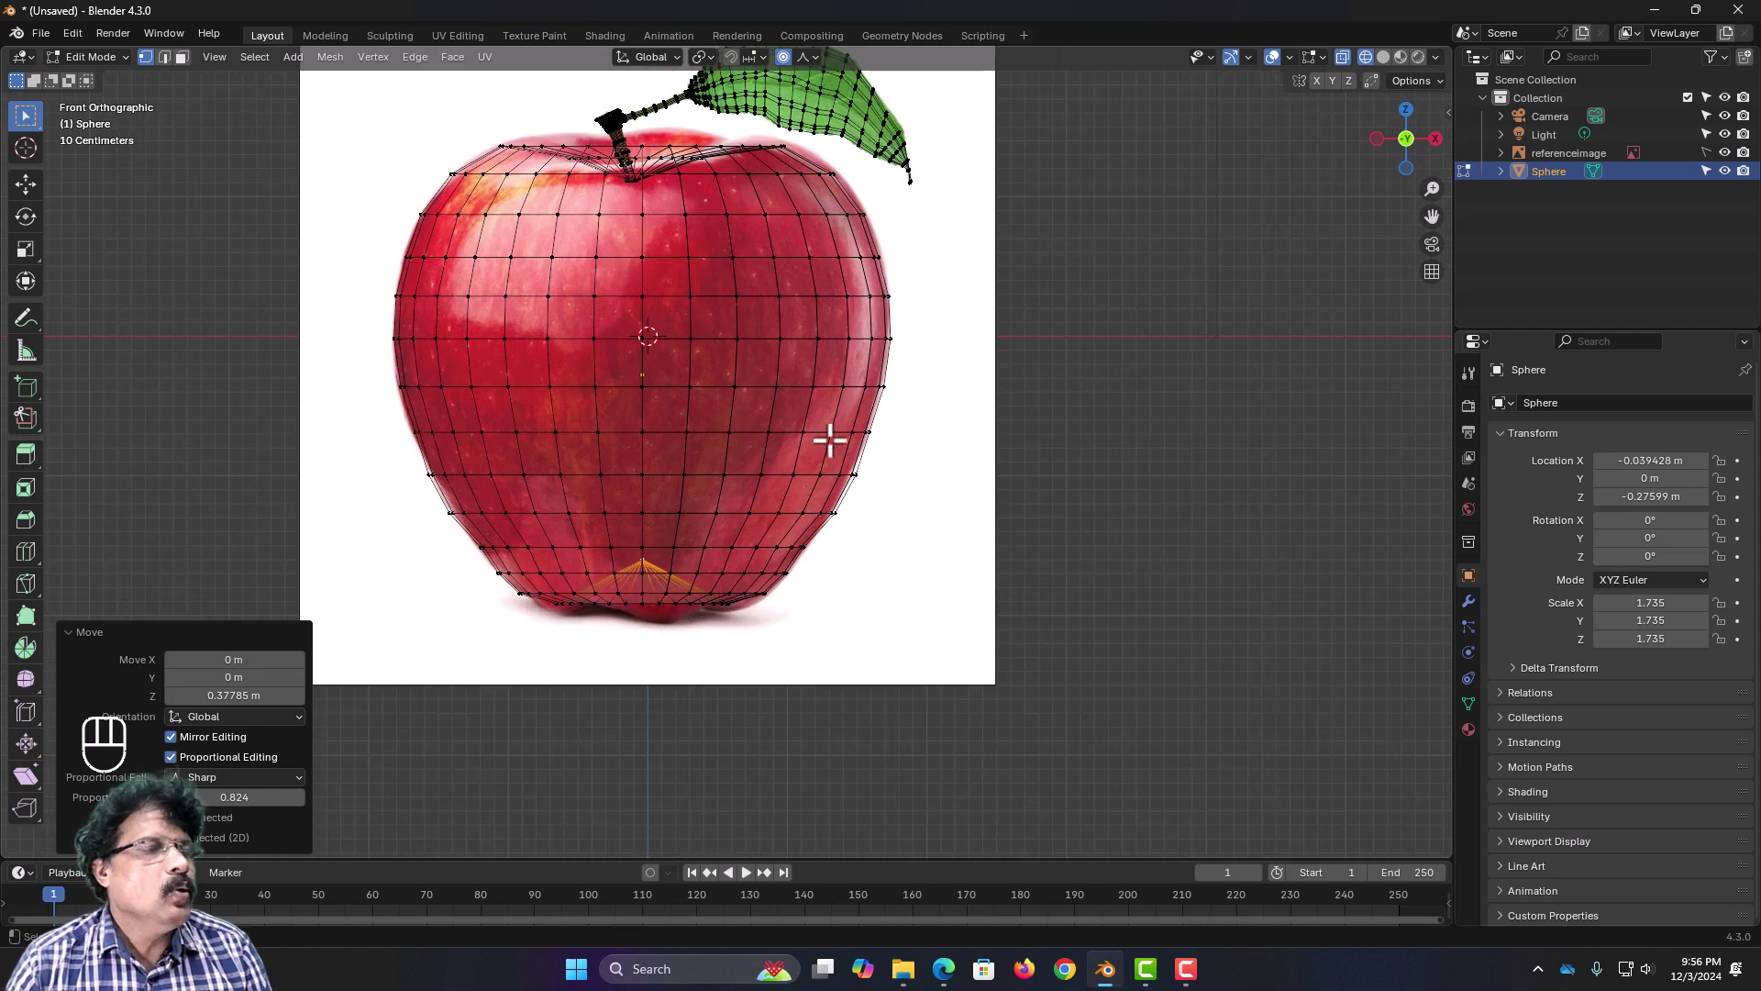
pyautogui.keyDown('shift'); pyautogui.moveTo(830, 442); pyautogui.dragTo(854, 692, button='middle'); pyautogui.keyUp('shift')
pyautogui.scroll(2, 857, 699)
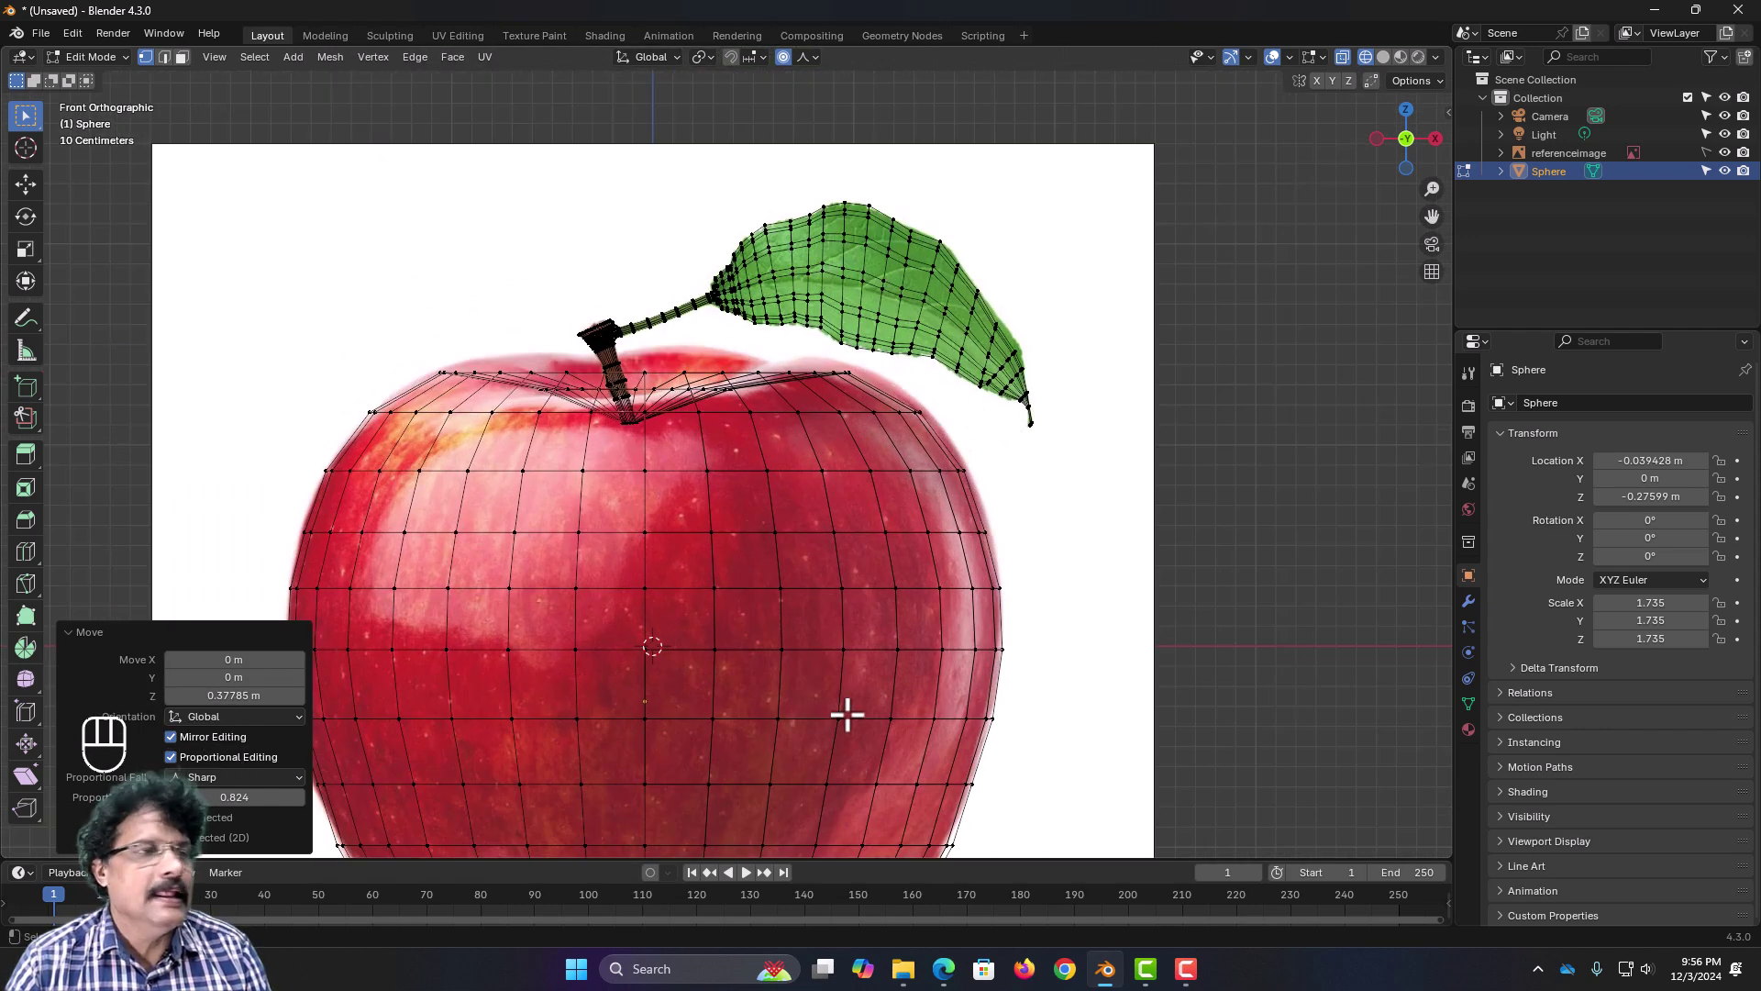
pyautogui.click(815, 57)
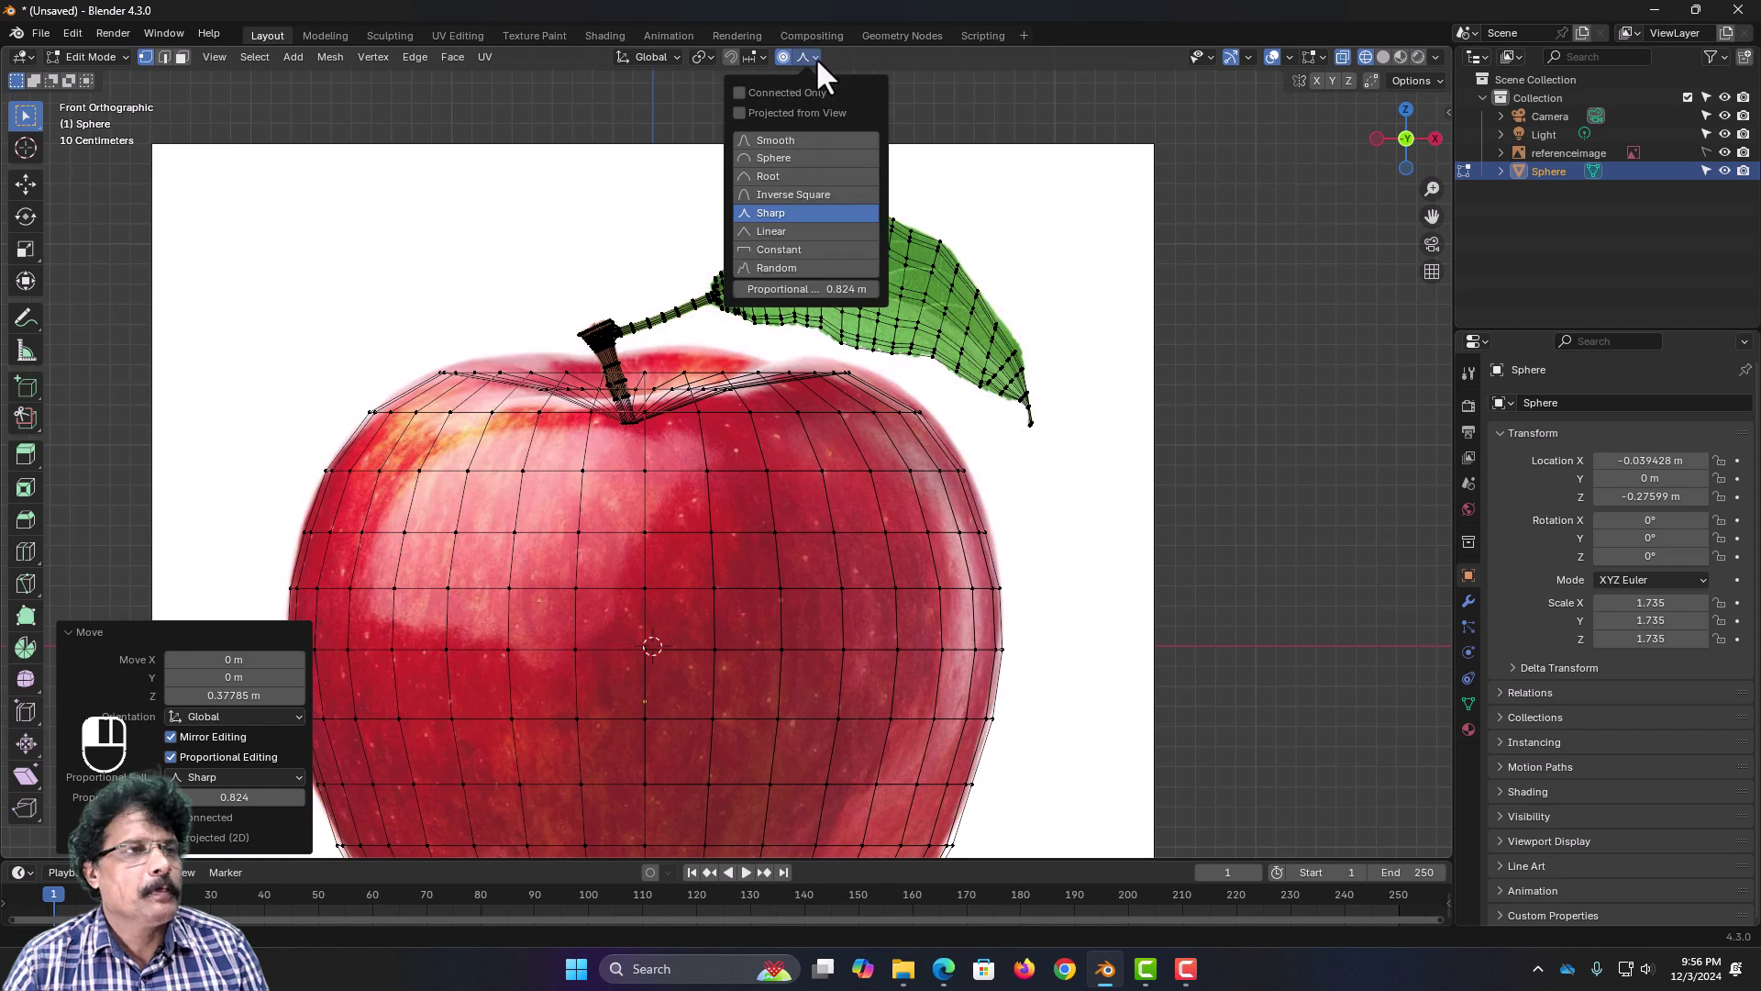
pyautogui.click(789, 137)
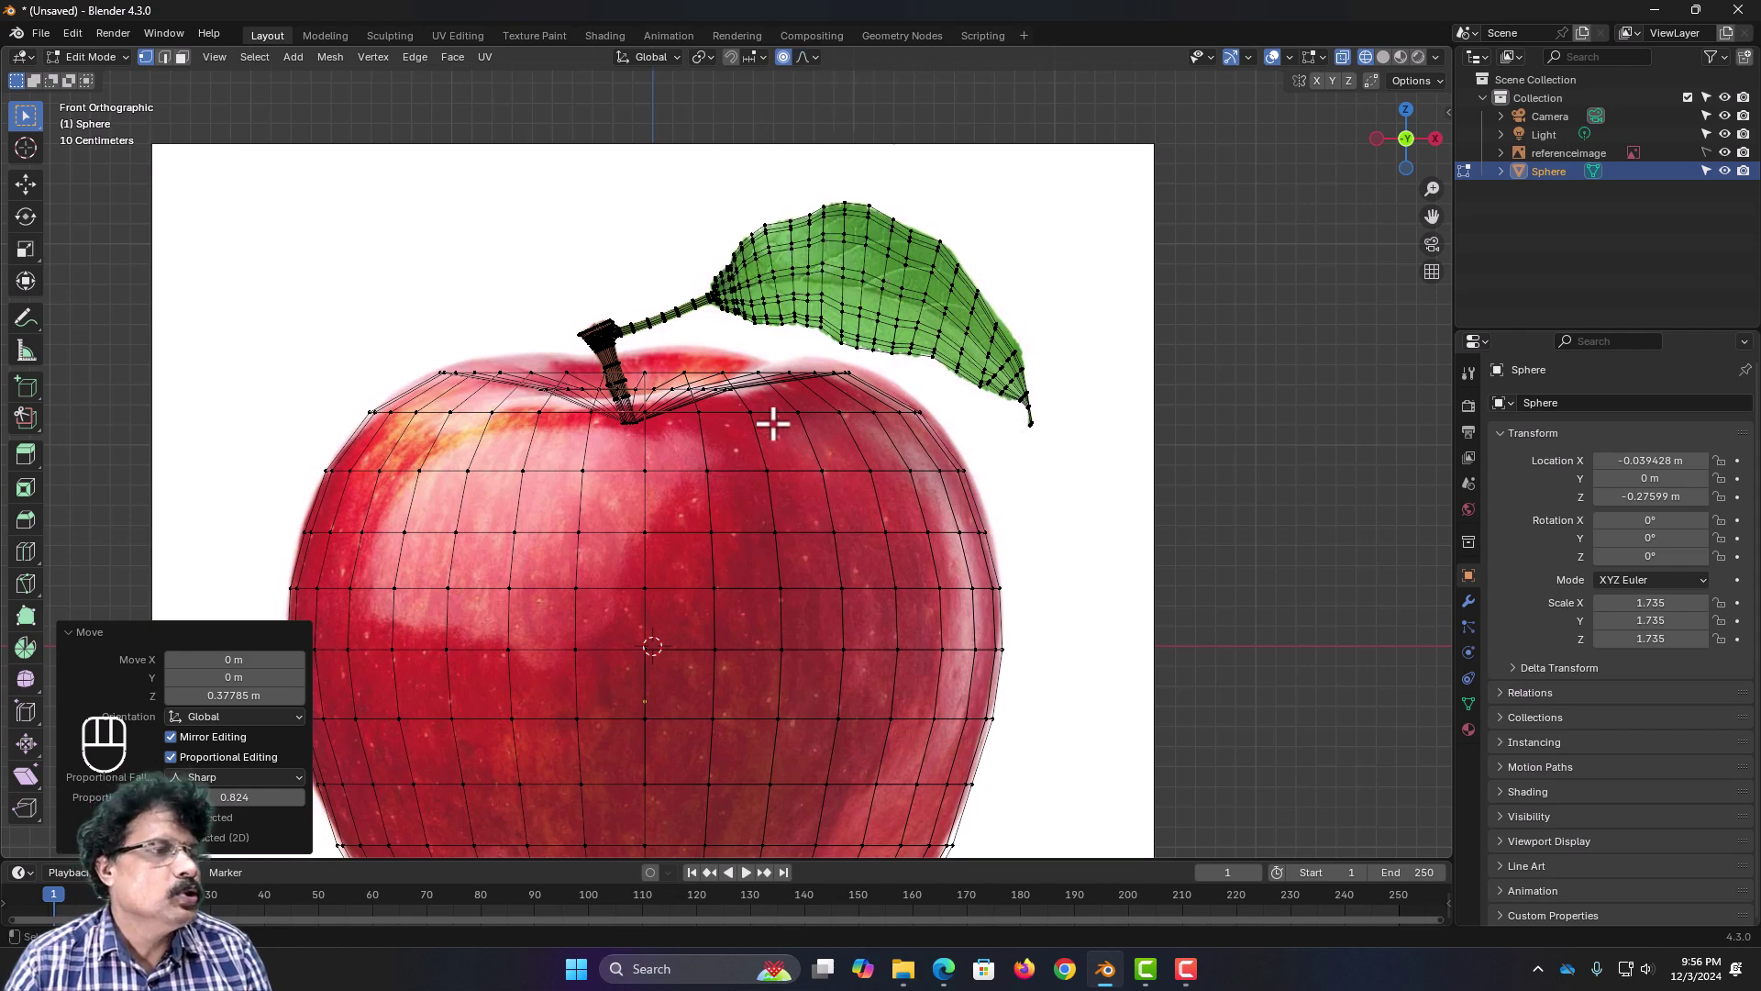
# Step: Select a vertex at the back of the apple's top rim and raise it about 0.246 m along Z
pyautogui.moveTo(775, 417)
pyautogui.mouseDown(button='middle')
pyautogui.moveTo(769, 472)
pyautogui.moveTo(757, 442)
pyautogui.mouseUp(button='middle')
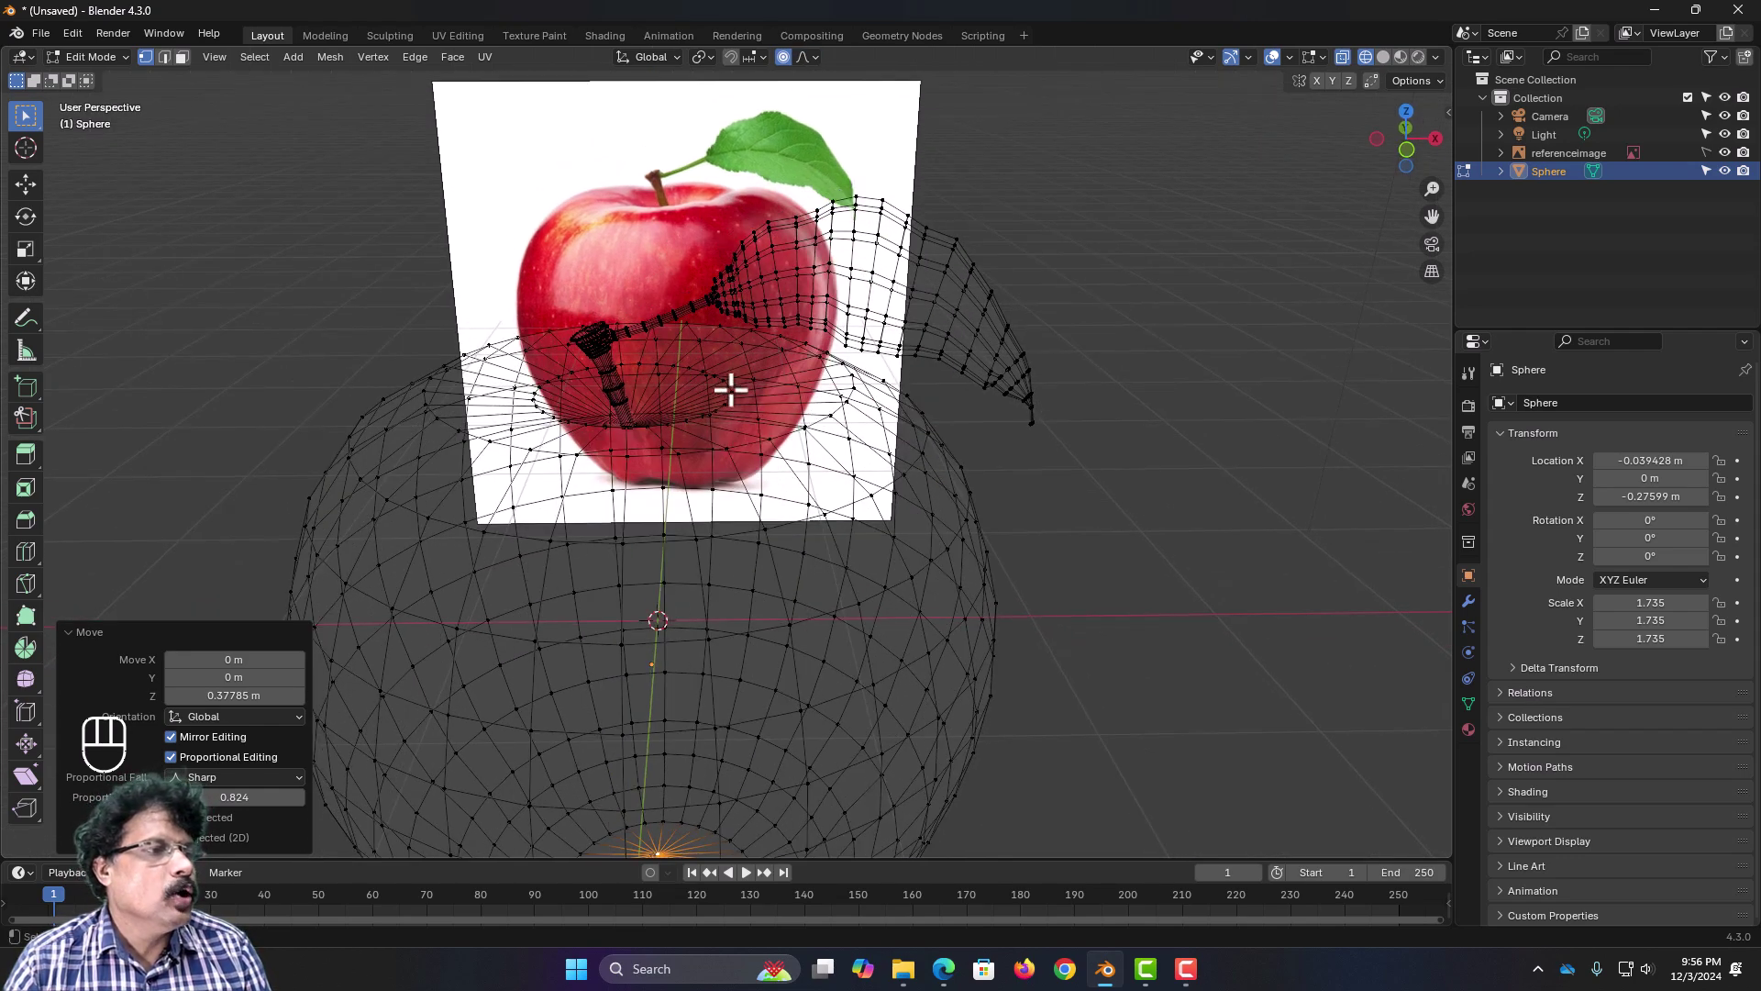
pyautogui.click(699, 342)
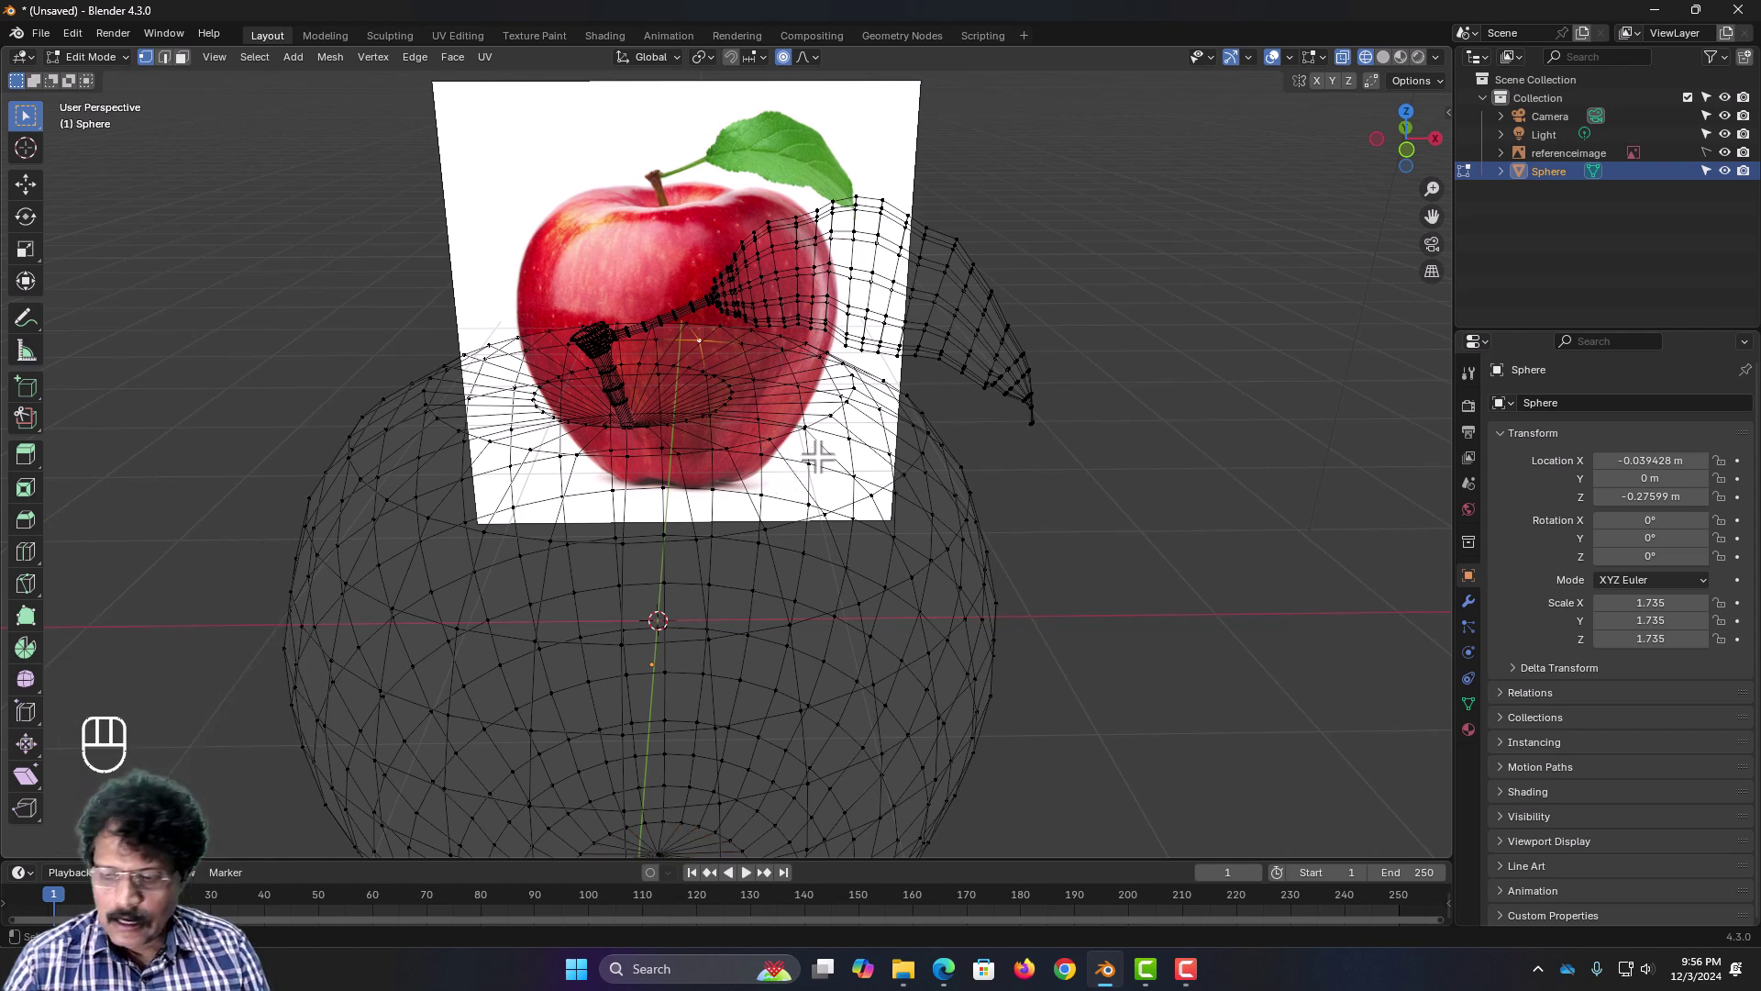
pyautogui.press('KP_1')
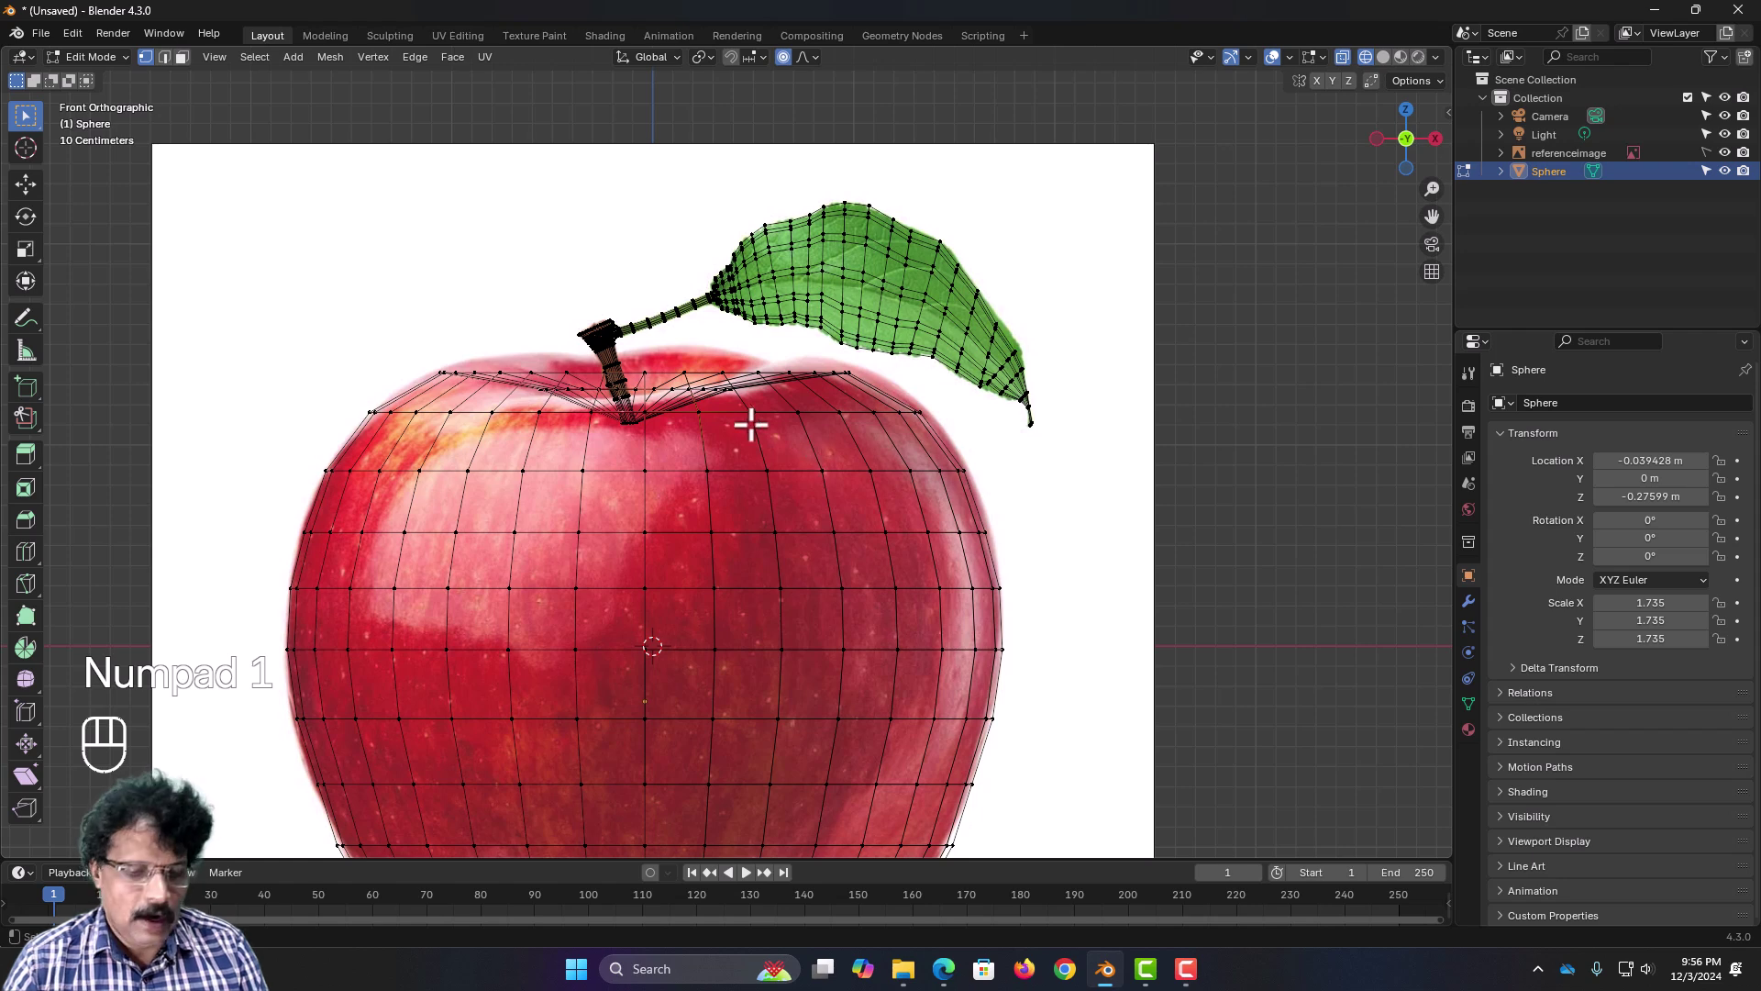
pyautogui.press('g')
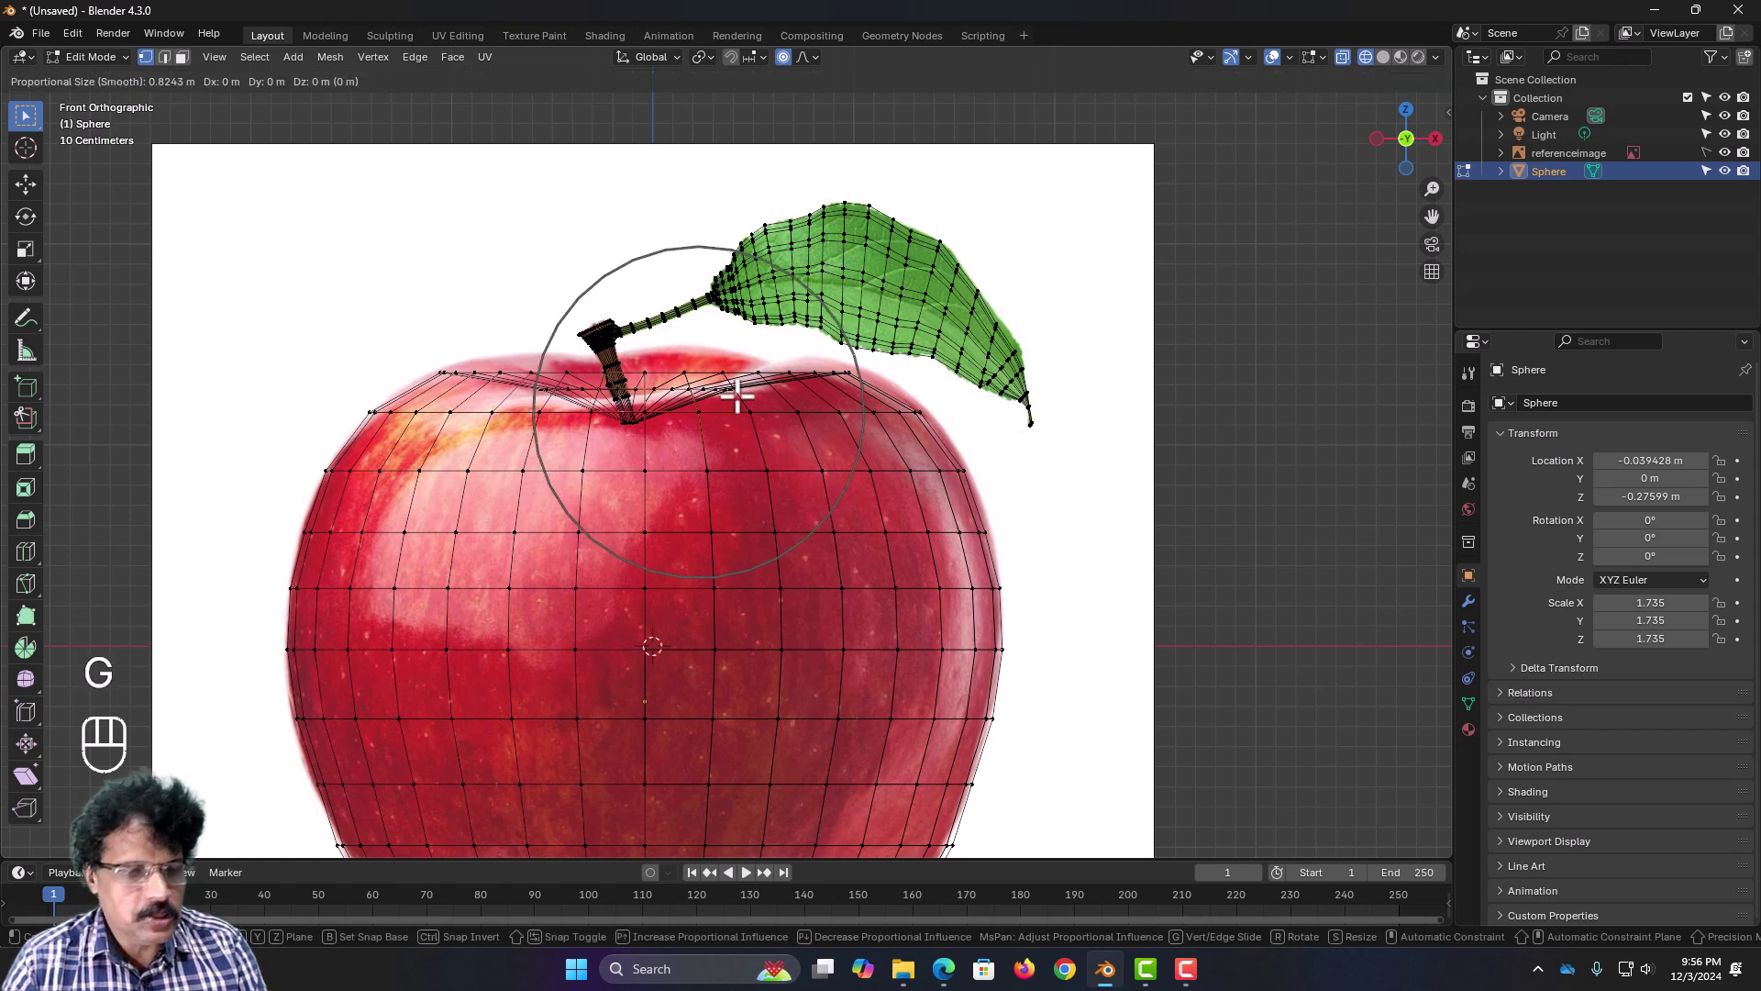
pyautogui.press('z')
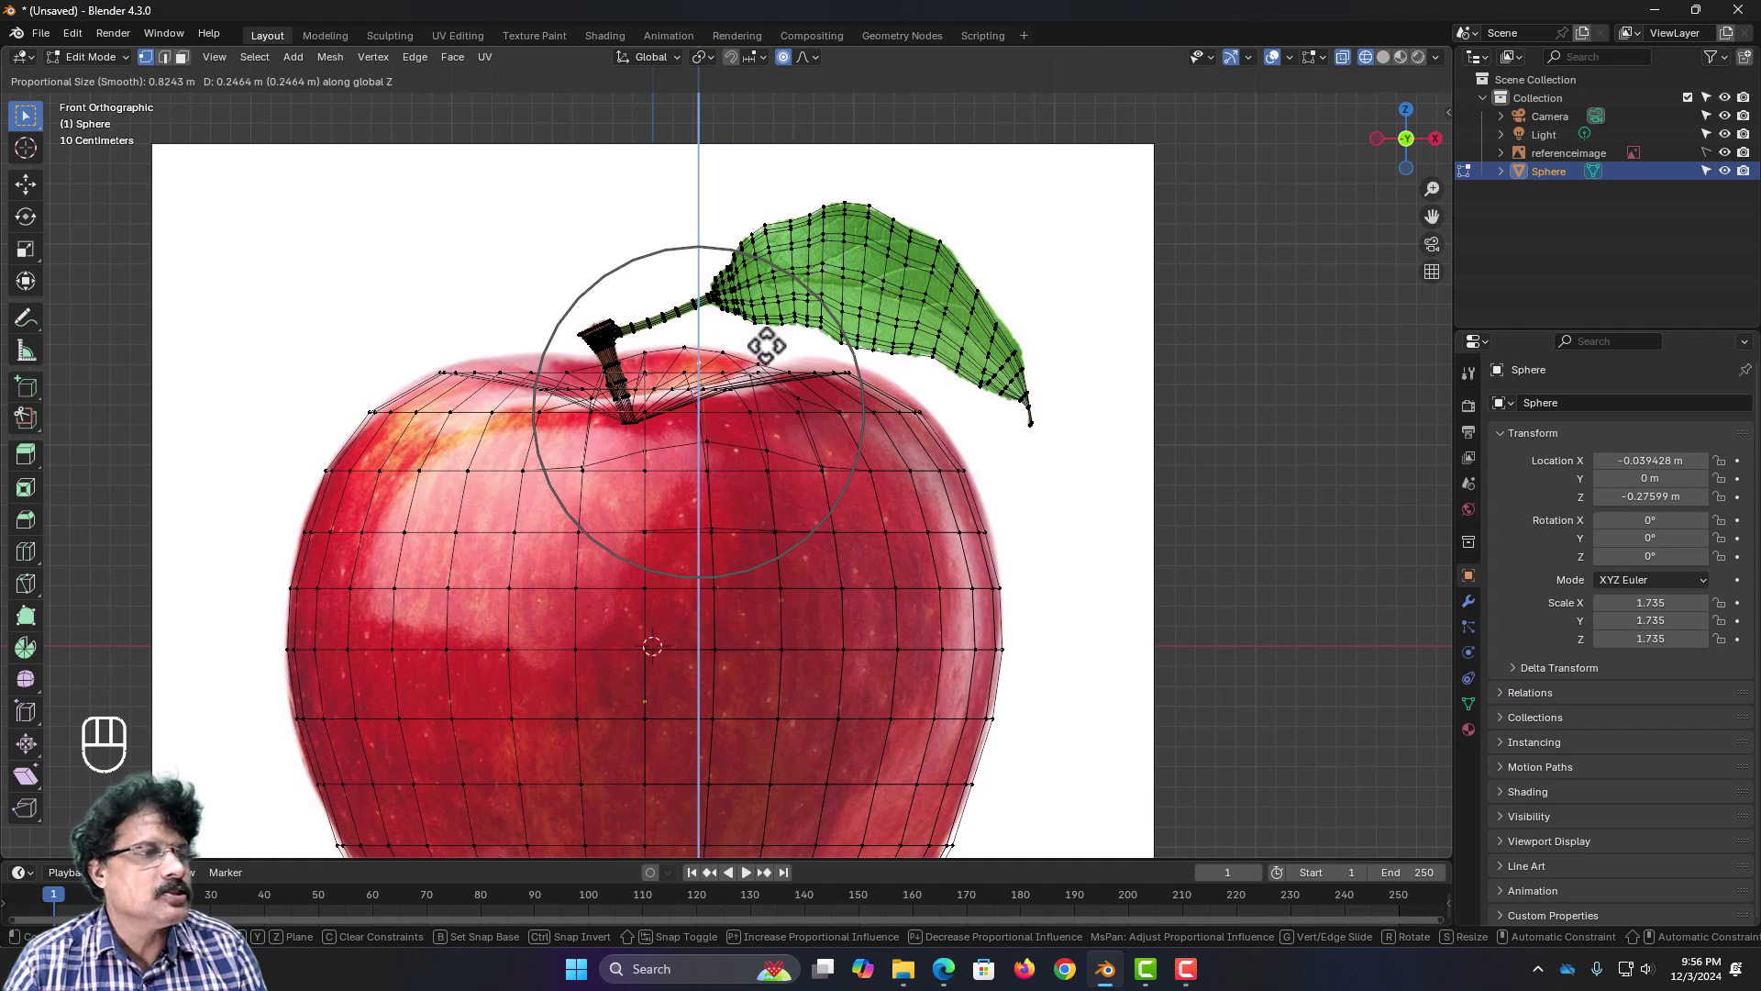
pyautogui.click(766, 346)
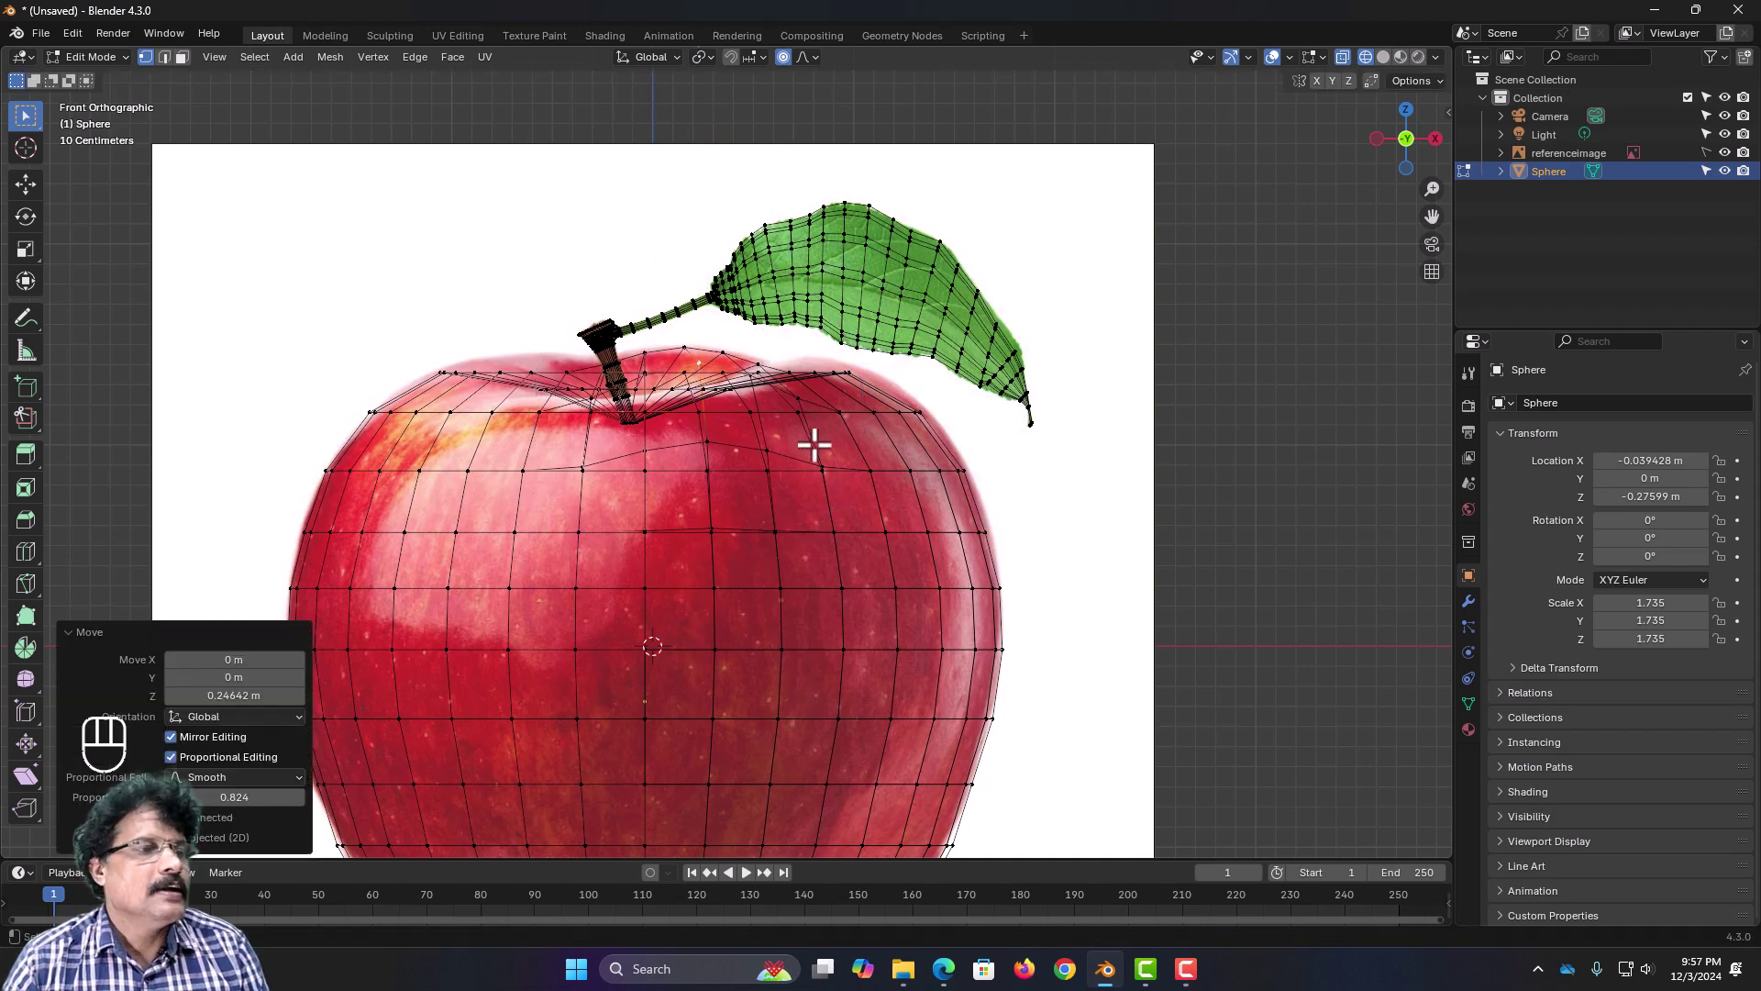
# Step: Lower the selected back rim vertex about 0.009 m along Z, using a proportional size of about 0.289 m
pyautogui.moveTo(814, 445); pyautogui.dragTo(798, 487, button='middle')
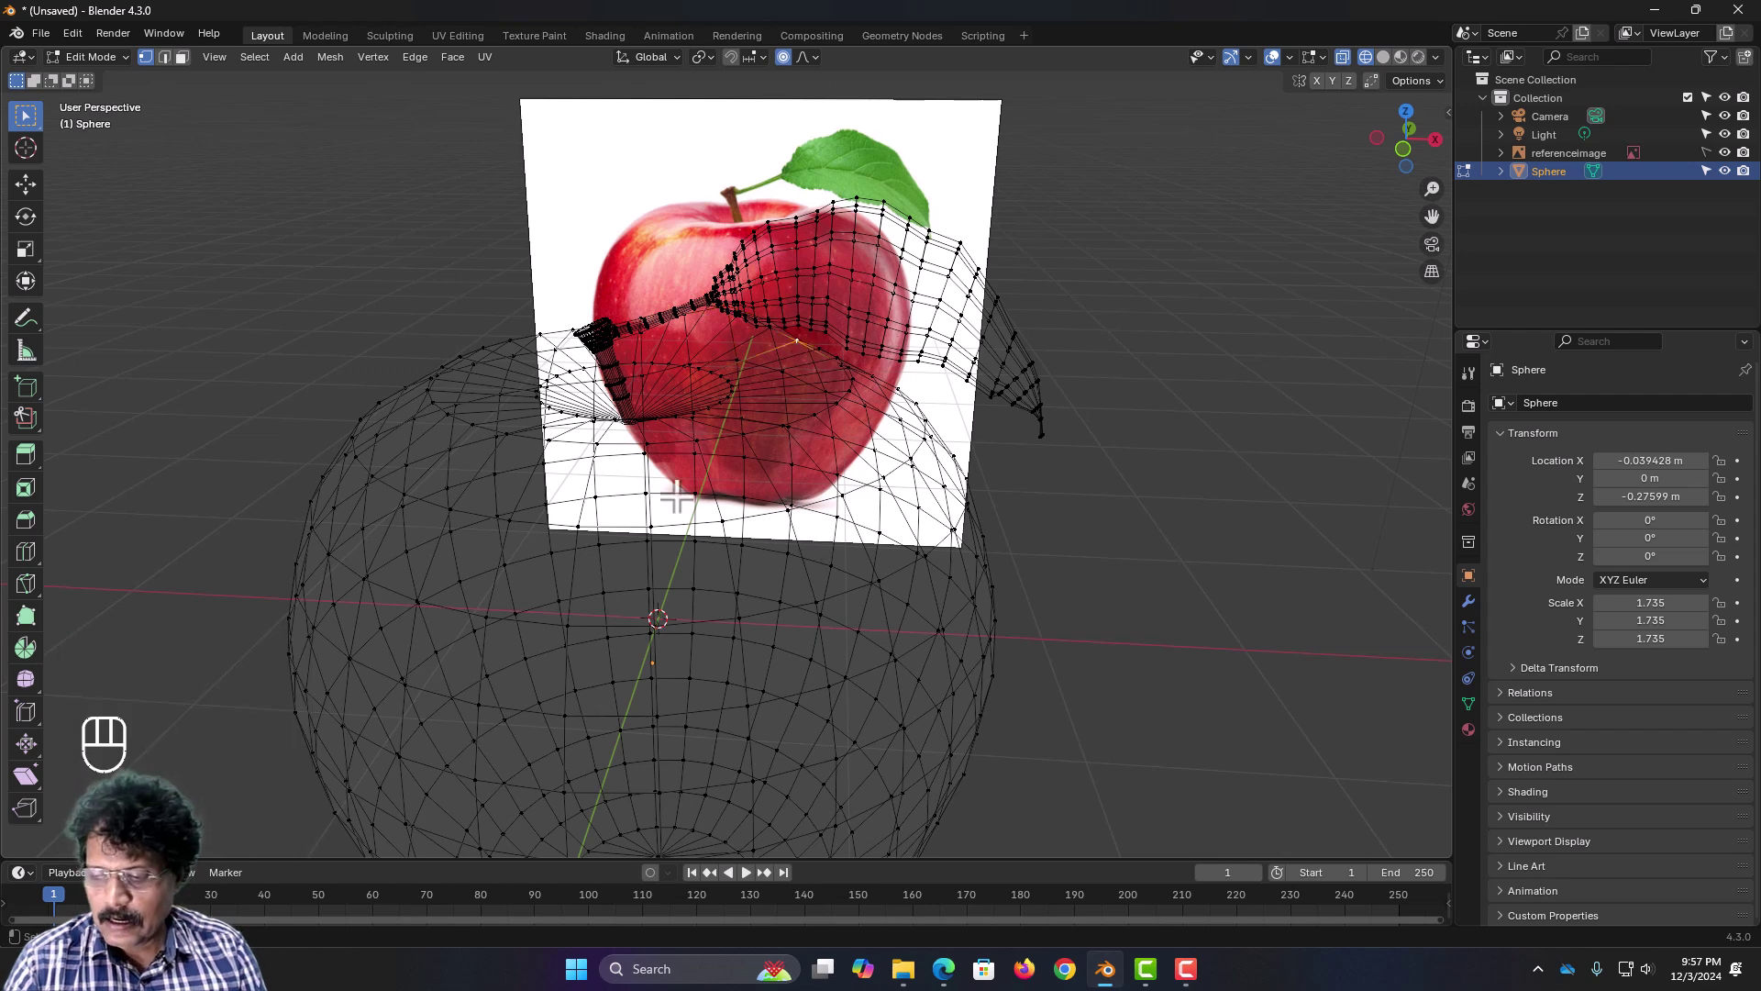
pyautogui.press('KP_1')
pyautogui.press('g')
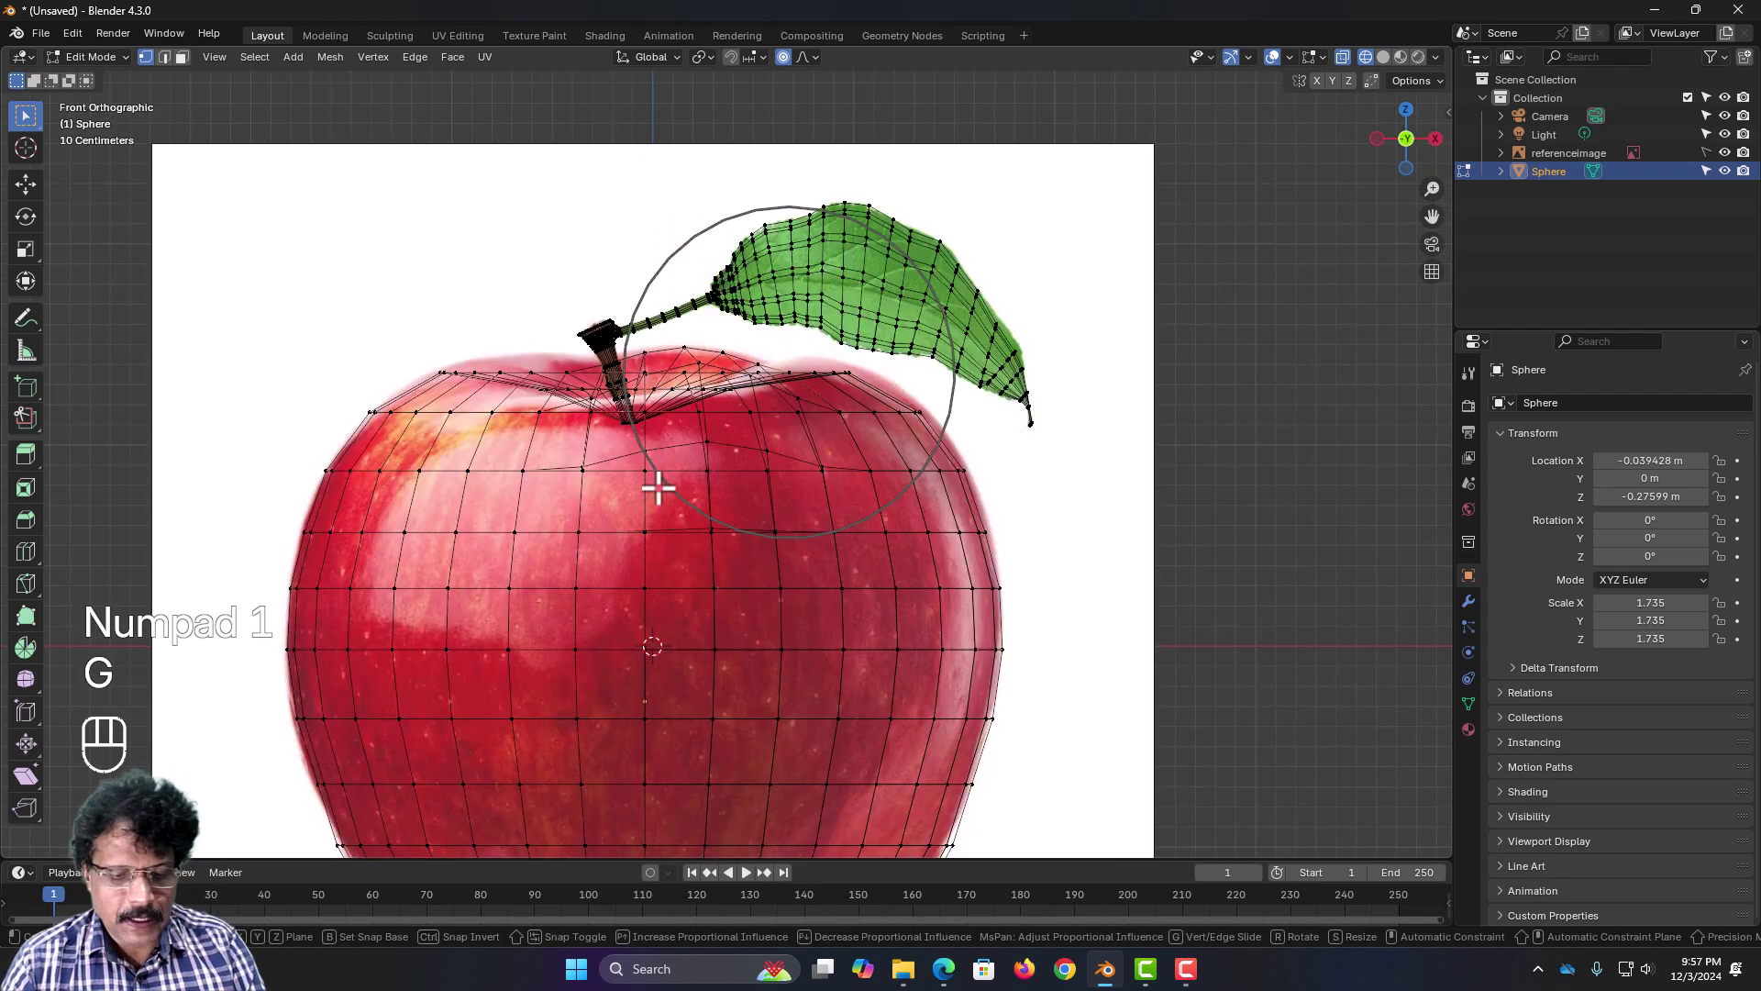
pyautogui.press('z')
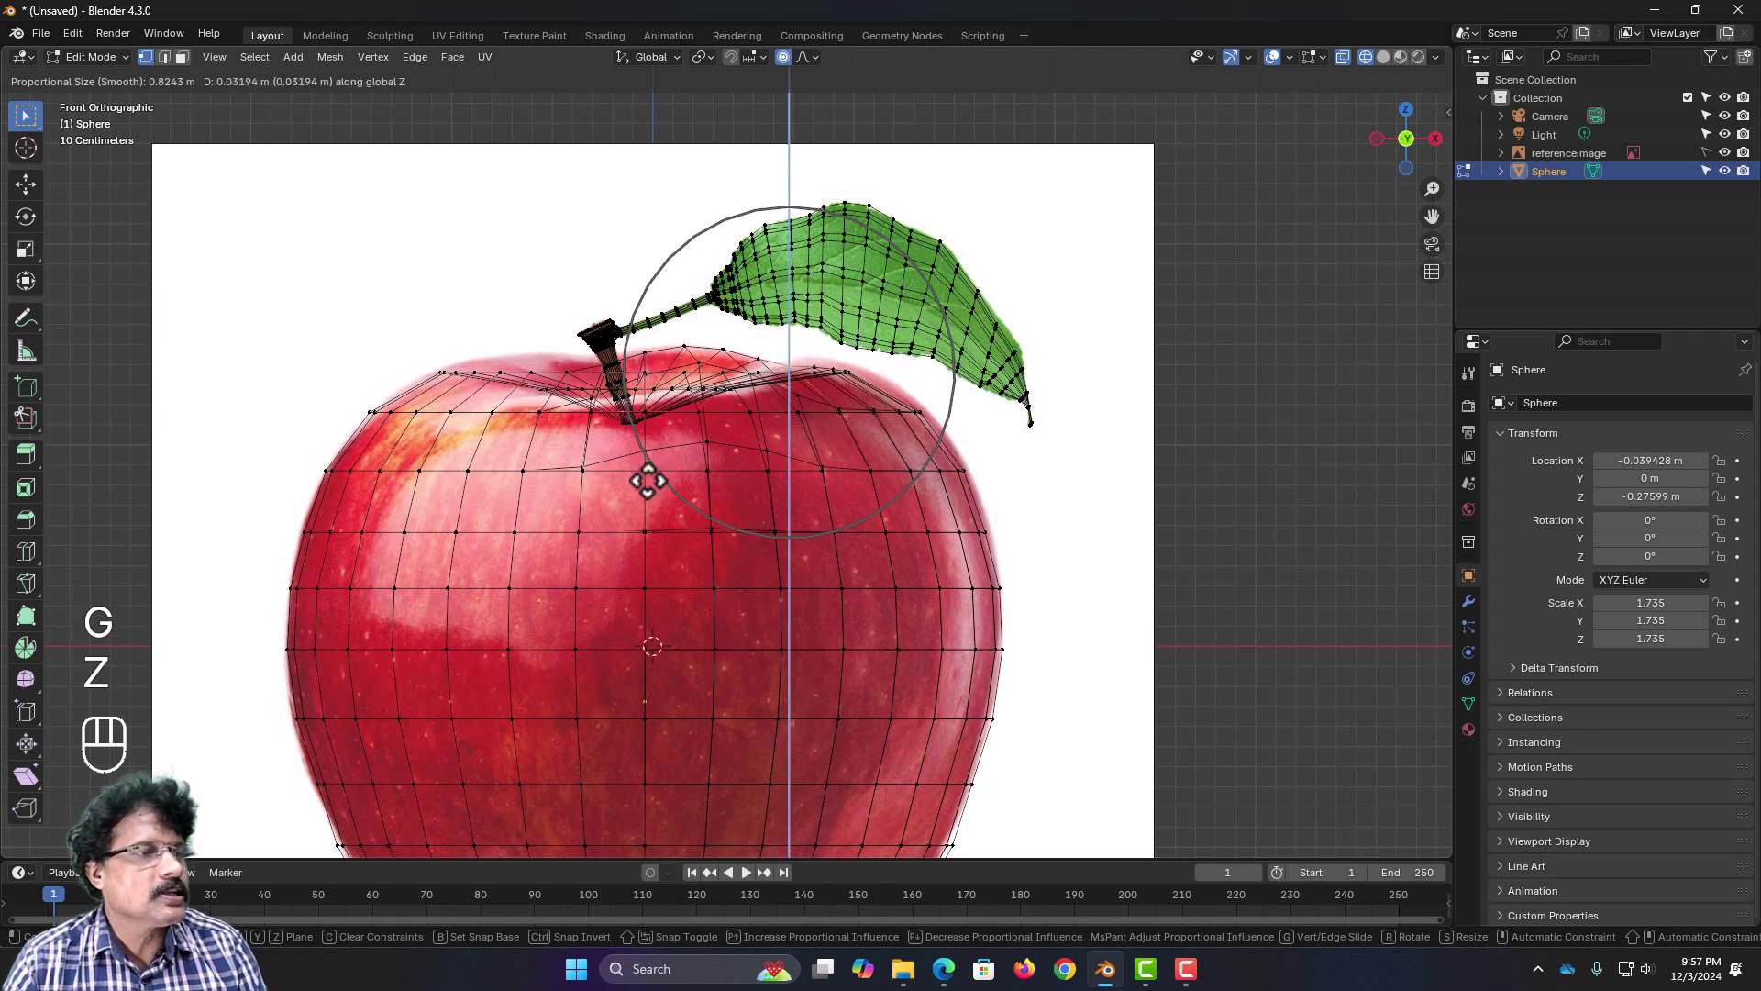
pyautogui.scroll(6, 653, 473)
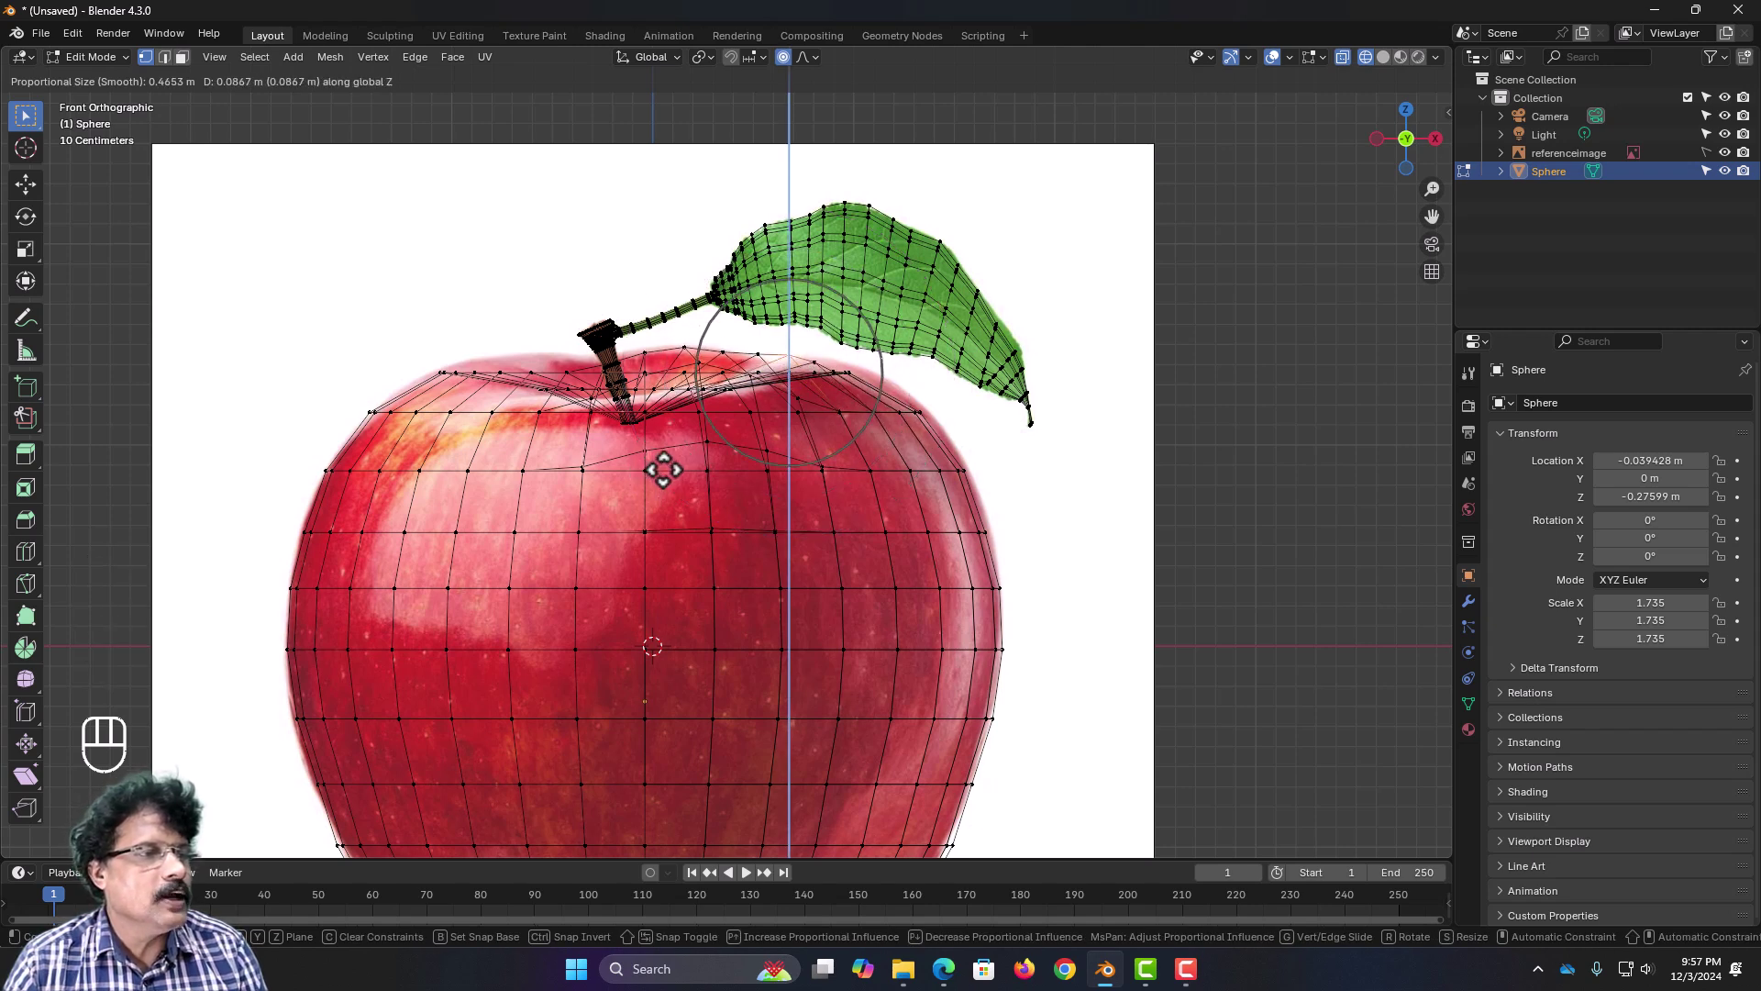
pyautogui.scroll(5, 669, 473)
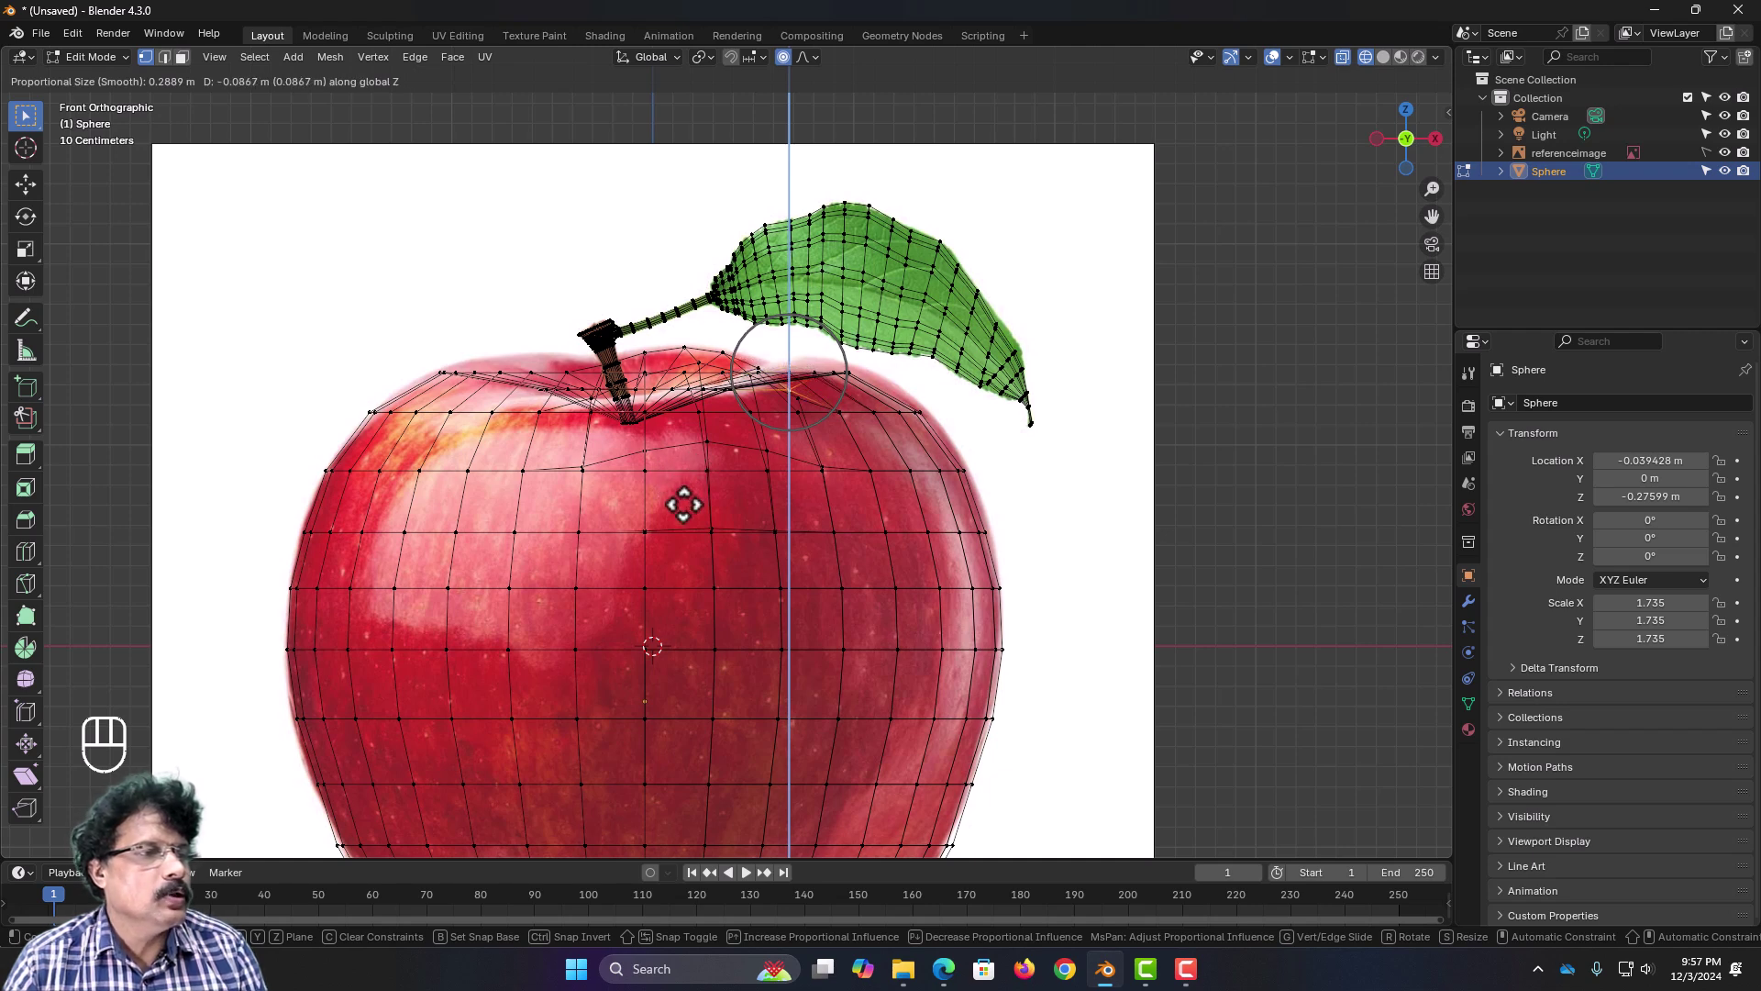
pyautogui.click(684, 487)
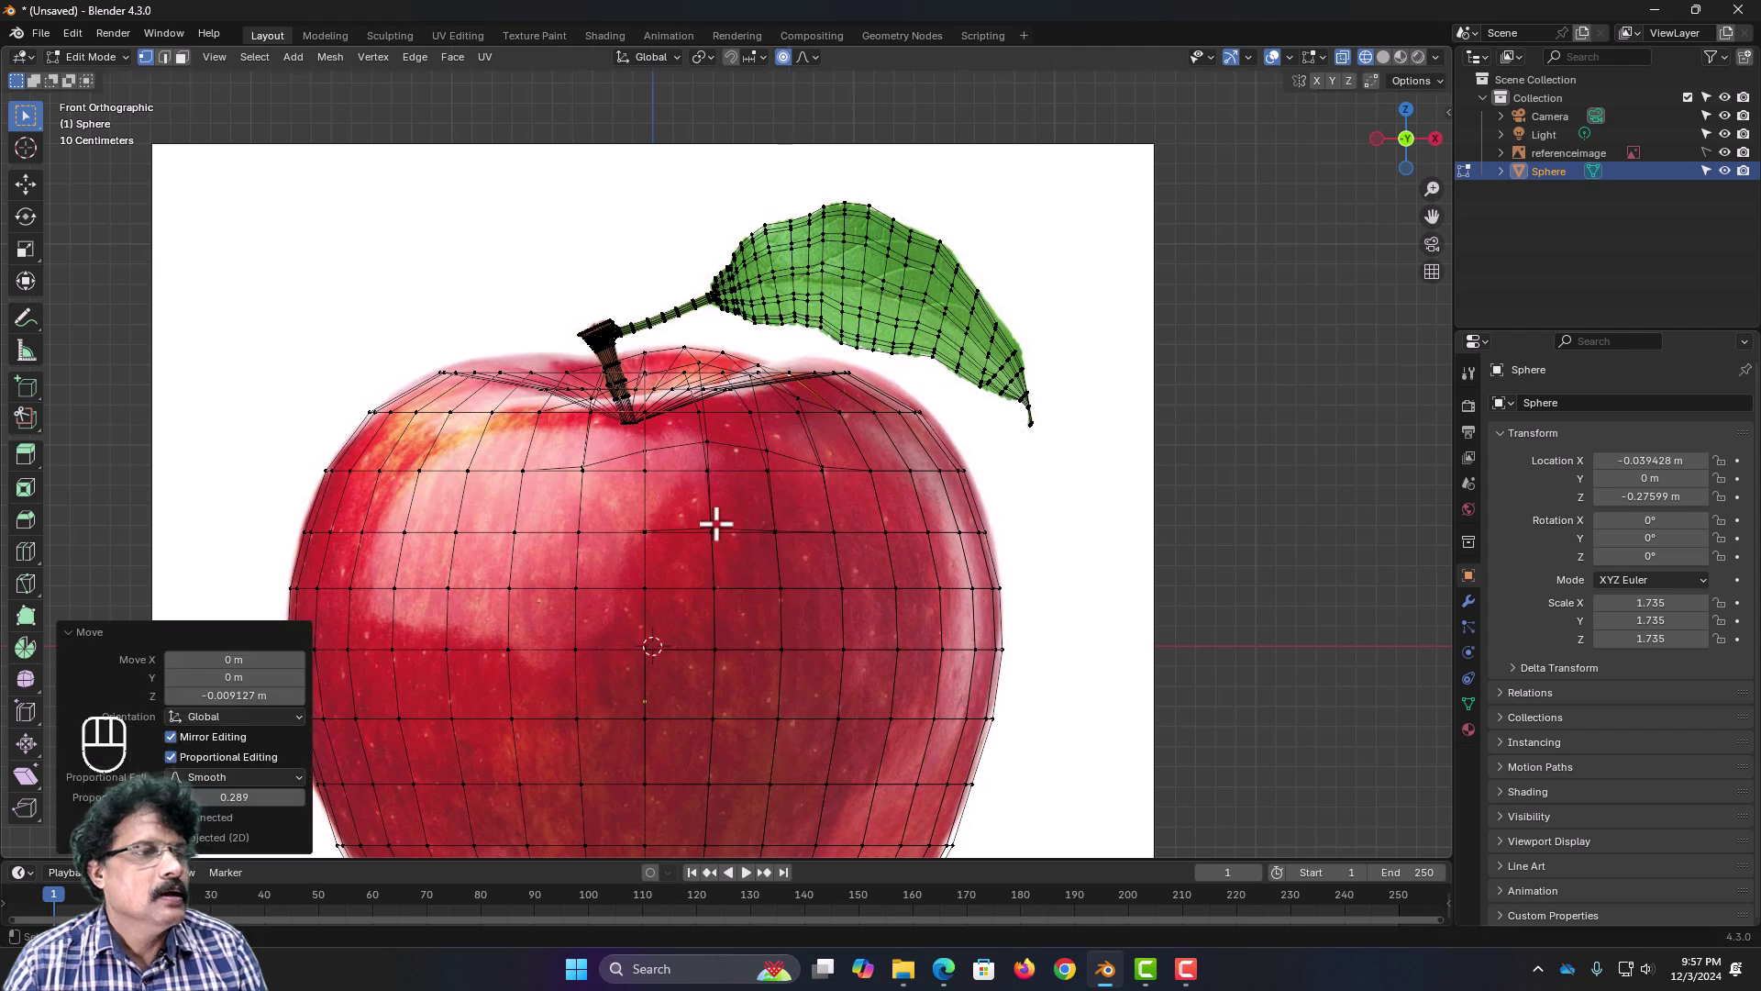
# Step: Select the neighbouring vertex on the right of the top rim and raise it about 0.078 m along Z with a proportional size of about 0.465 m
pyautogui.click(821, 373)
pyautogui.moveTo(798, 425); pyautogui.dragTo(799, 451, button='middle')
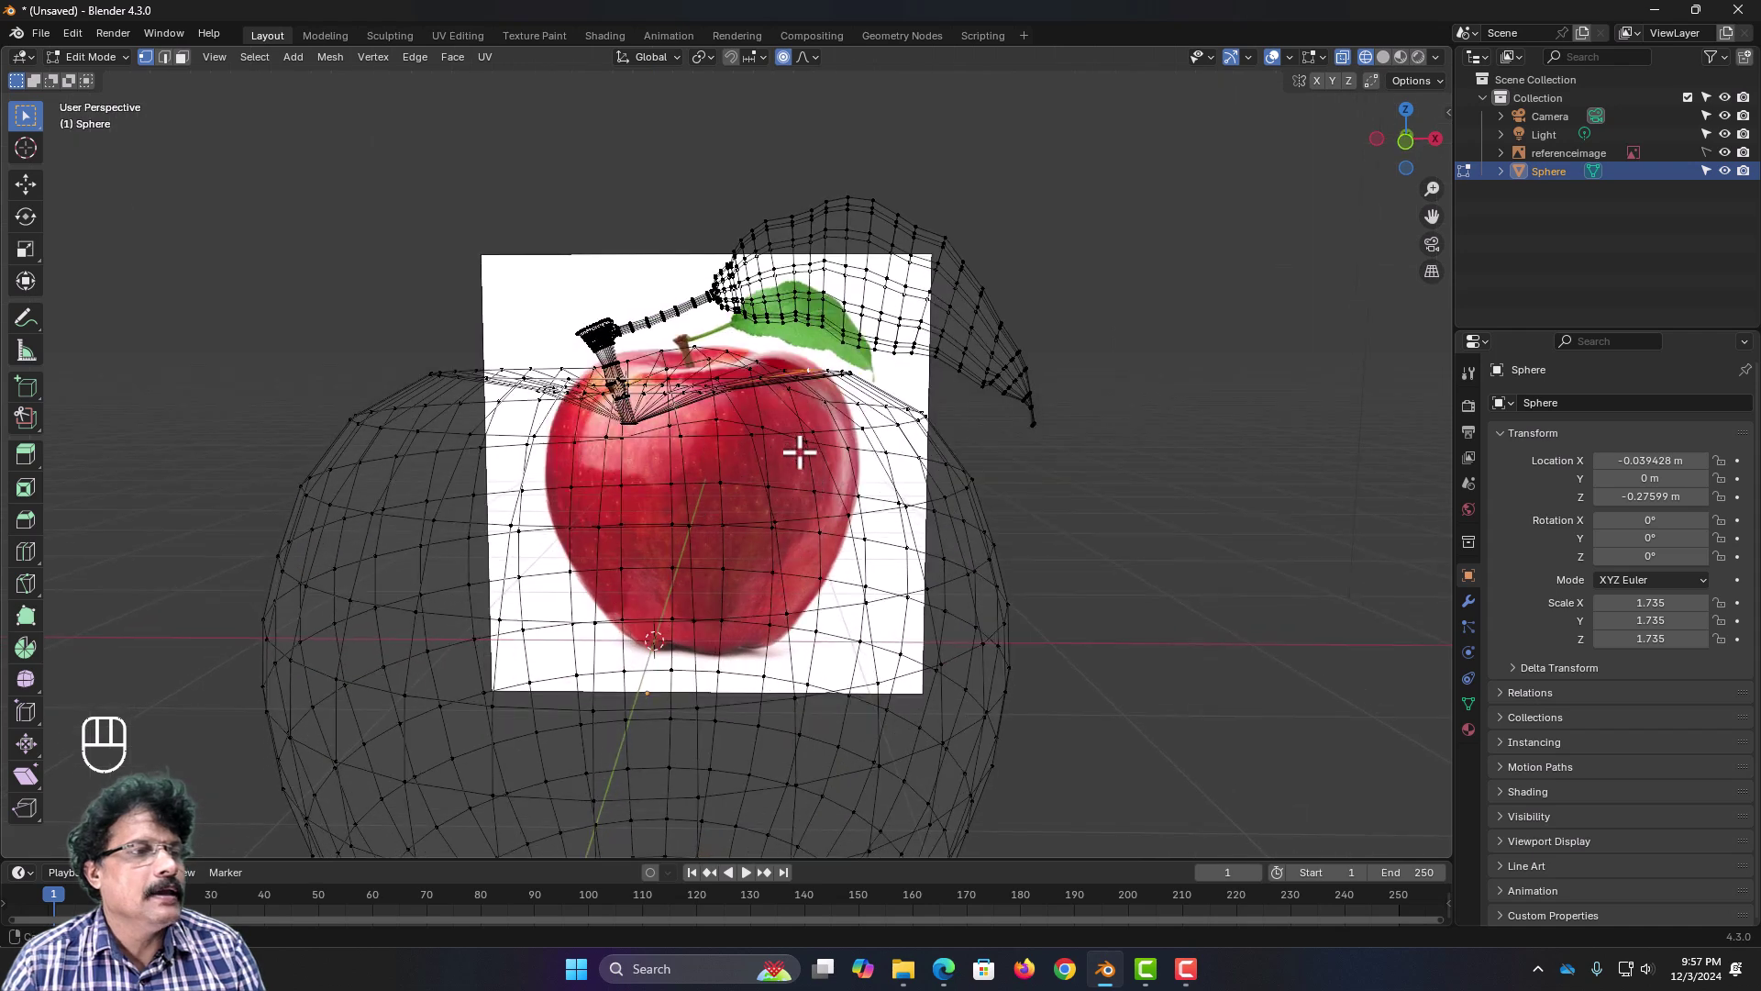
pyautogui.press('KP_1')
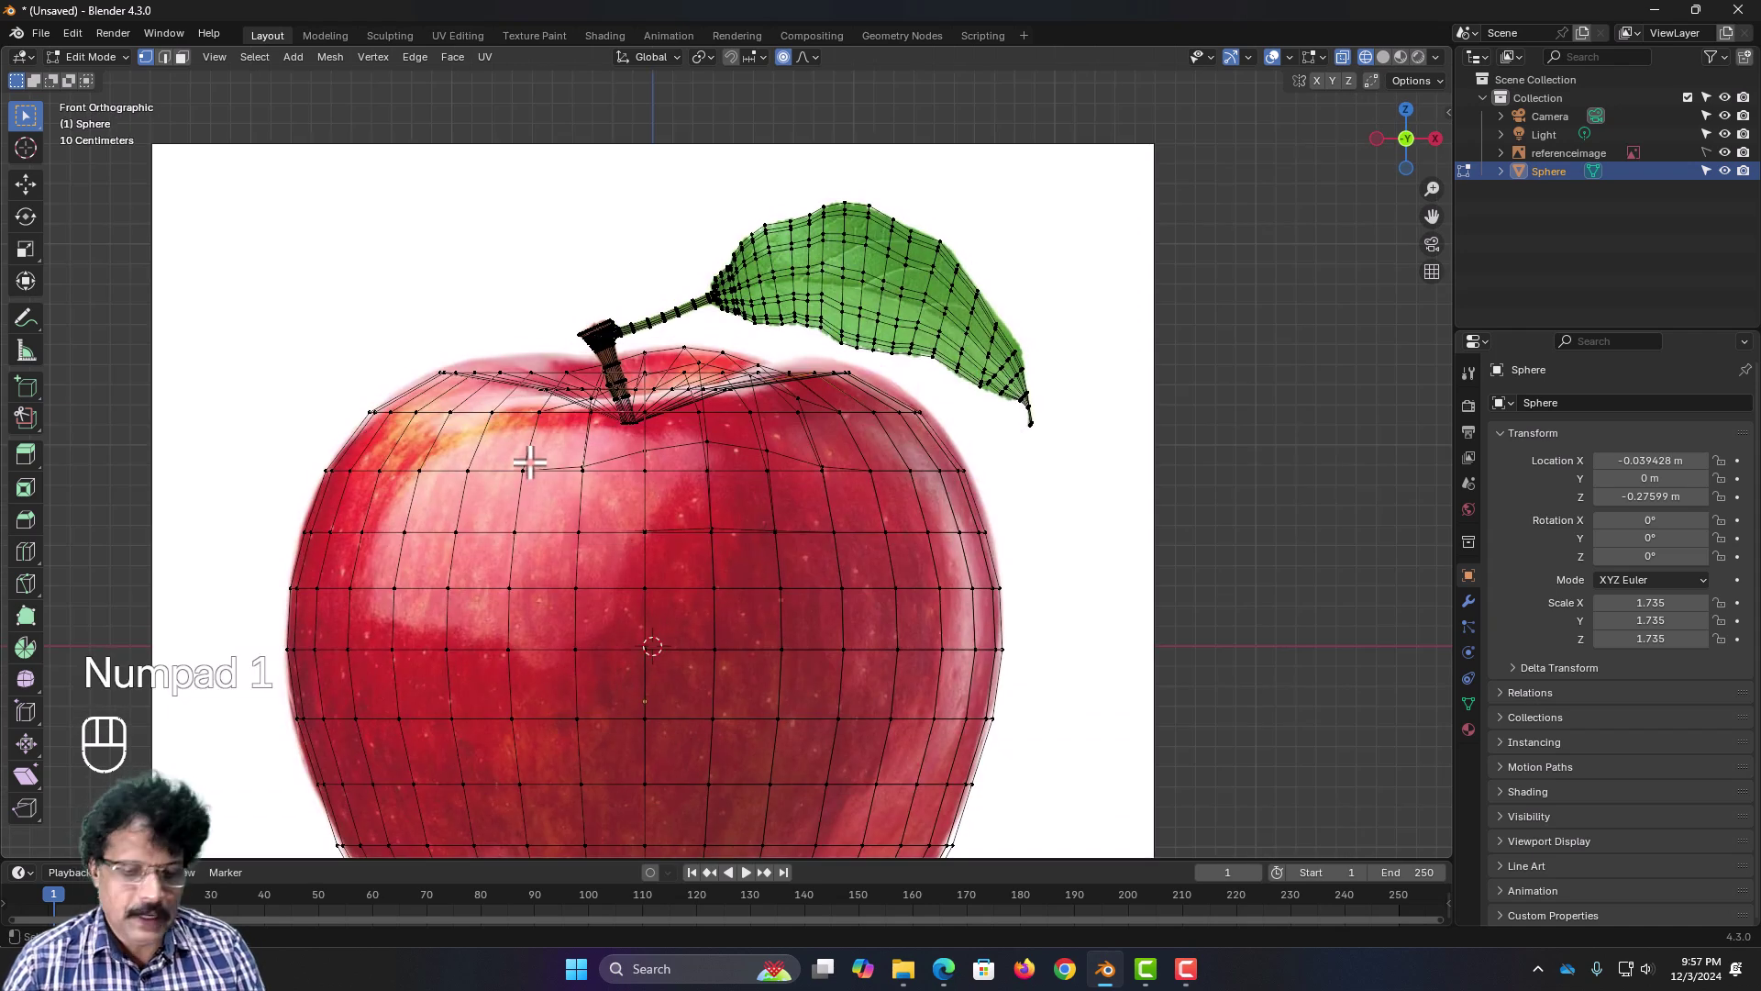
pyautogui.press('g')
pyautogui.press('z')
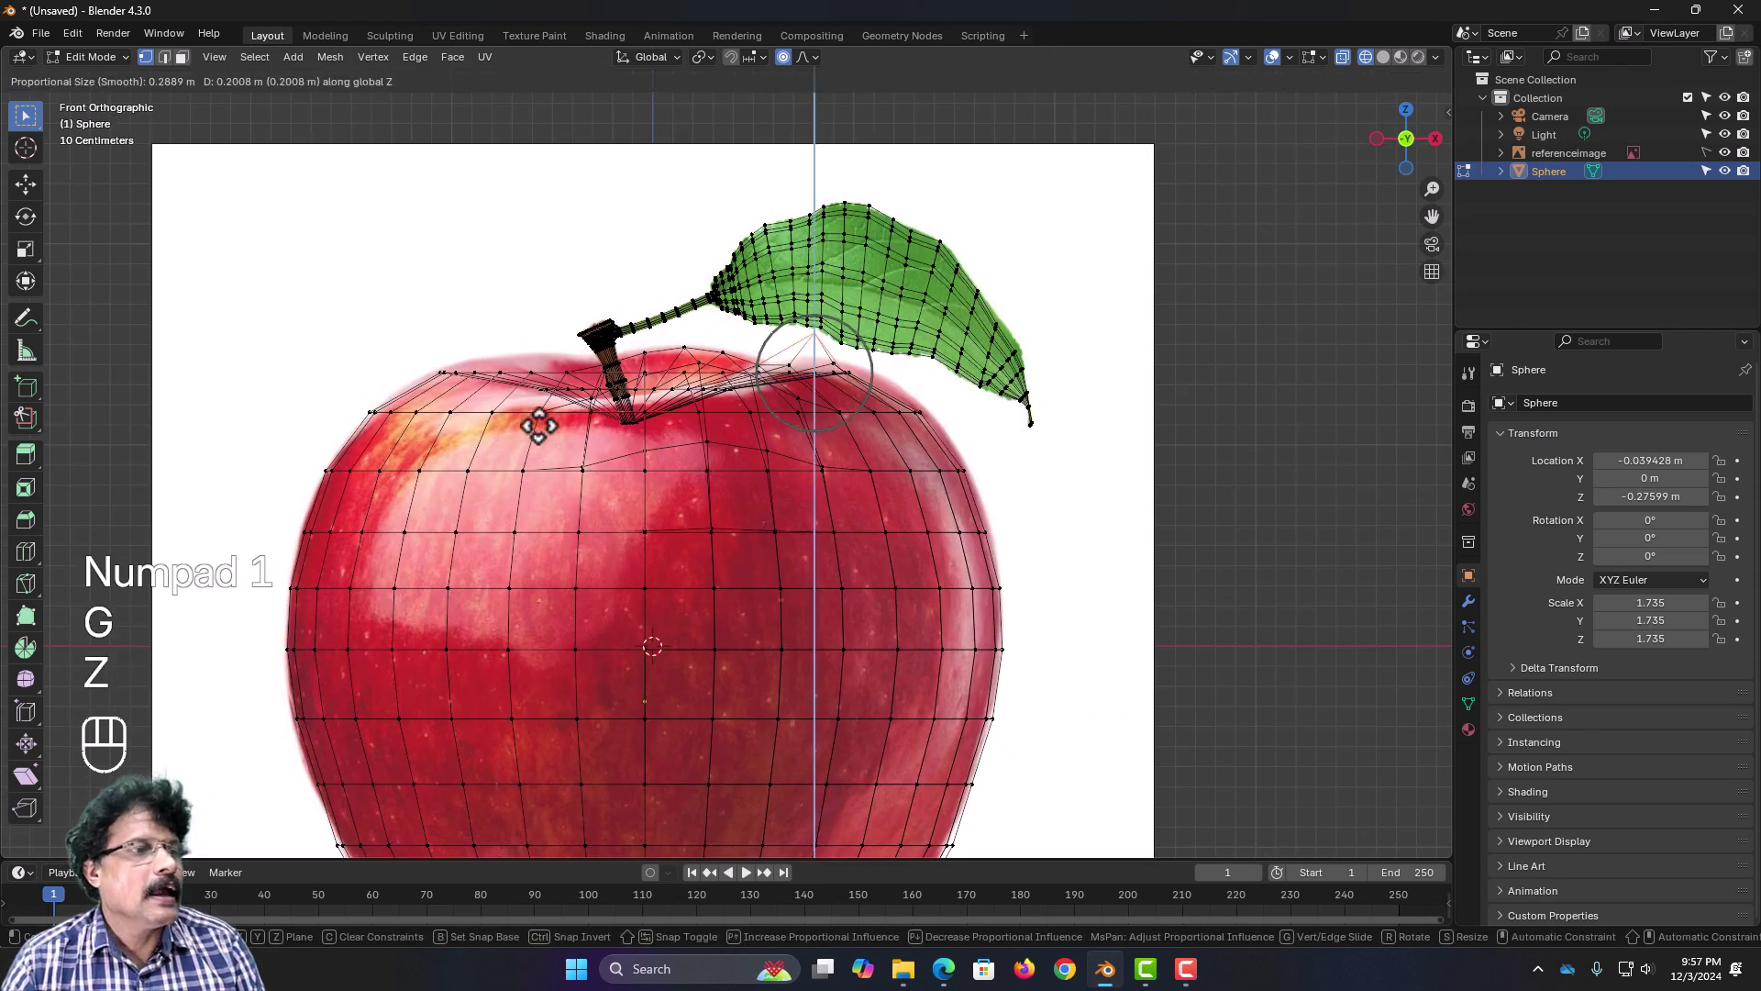
pyautogui.scroll(-5, 548, 443)
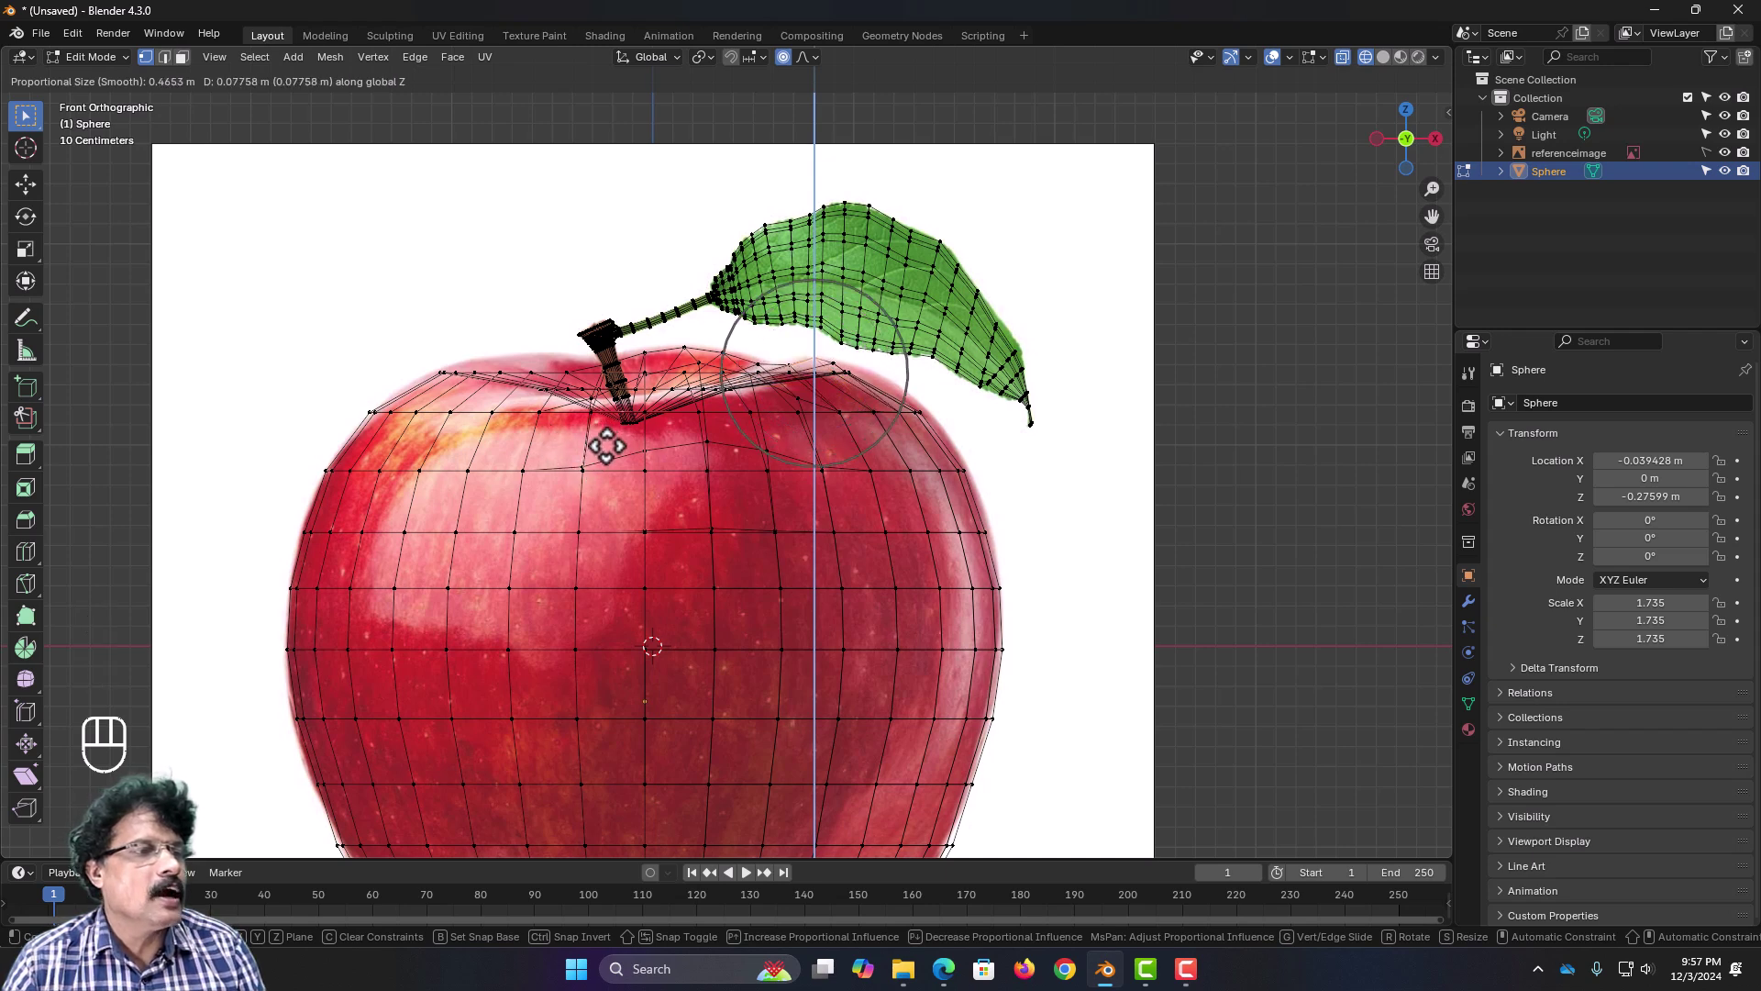
pyautogui.click(607, 446)
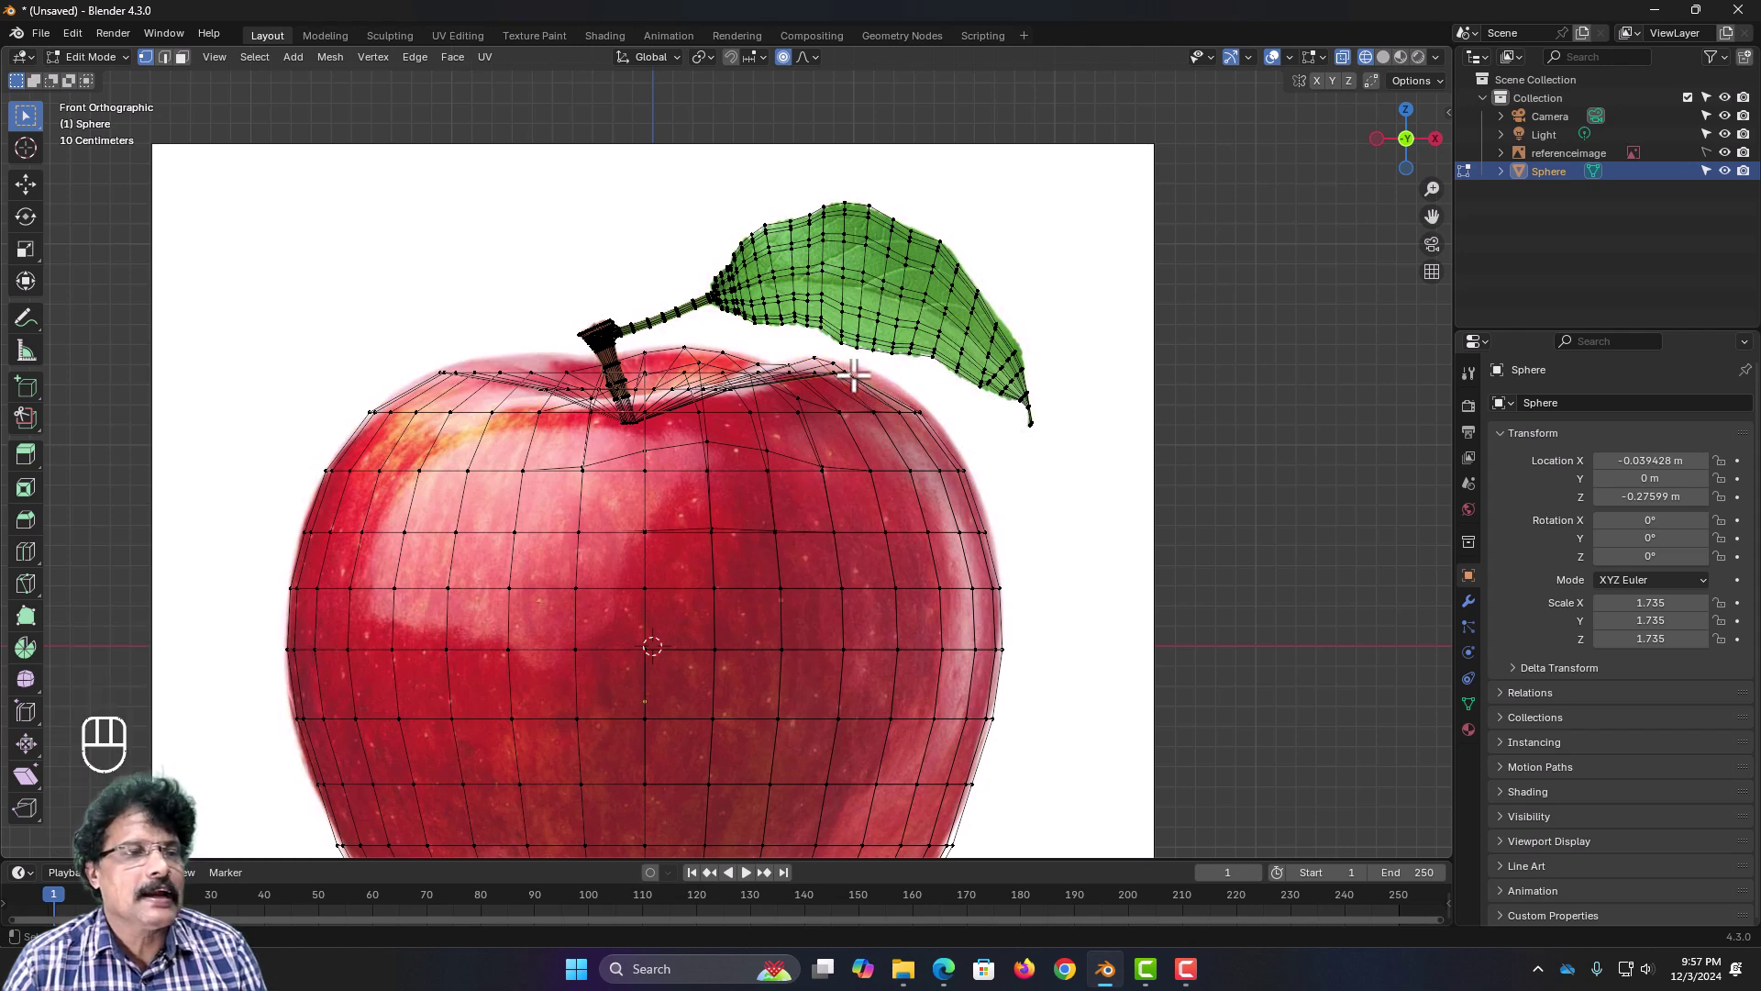
# Step: Move the outermost vertices of the right top rim about 0.116 m outward along X, using a proportional size of about 0.076 m
pyautogui.scroll(3, 884, 397)
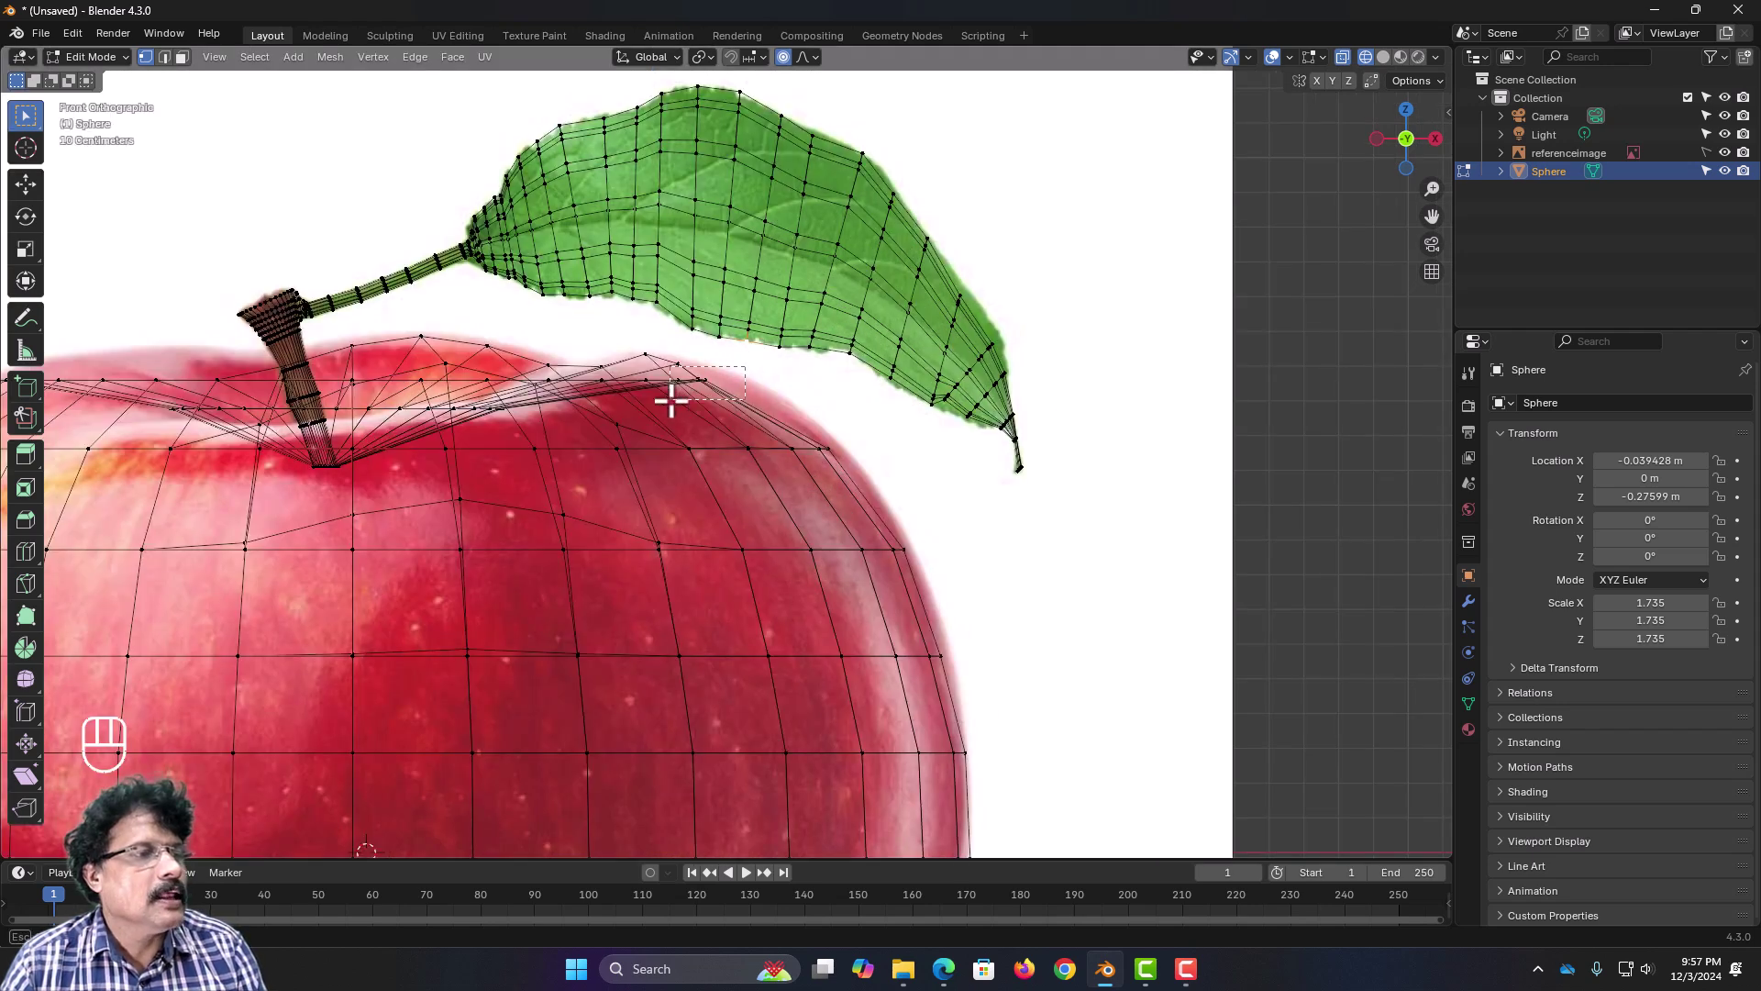
pyautogui.click(707, 426)
pyautogui.press('g')
pyautogui.scroll(10, 709, 429)
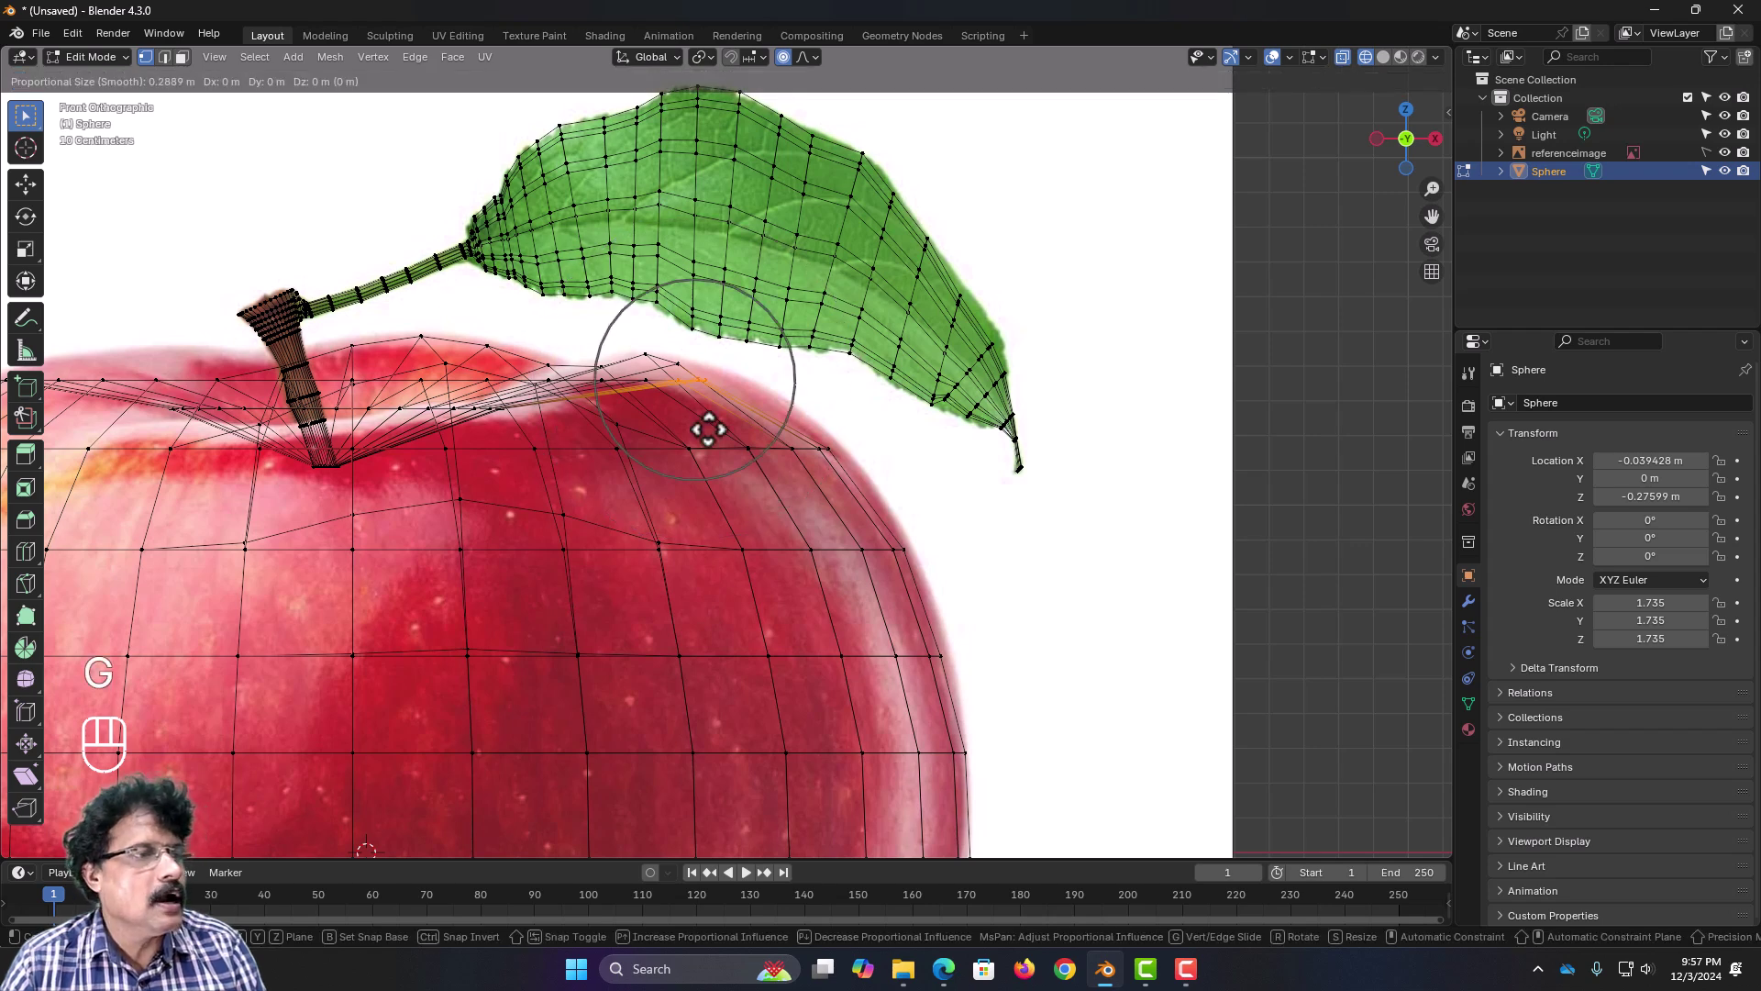
pyautogui.scroll(3, 709, 429)
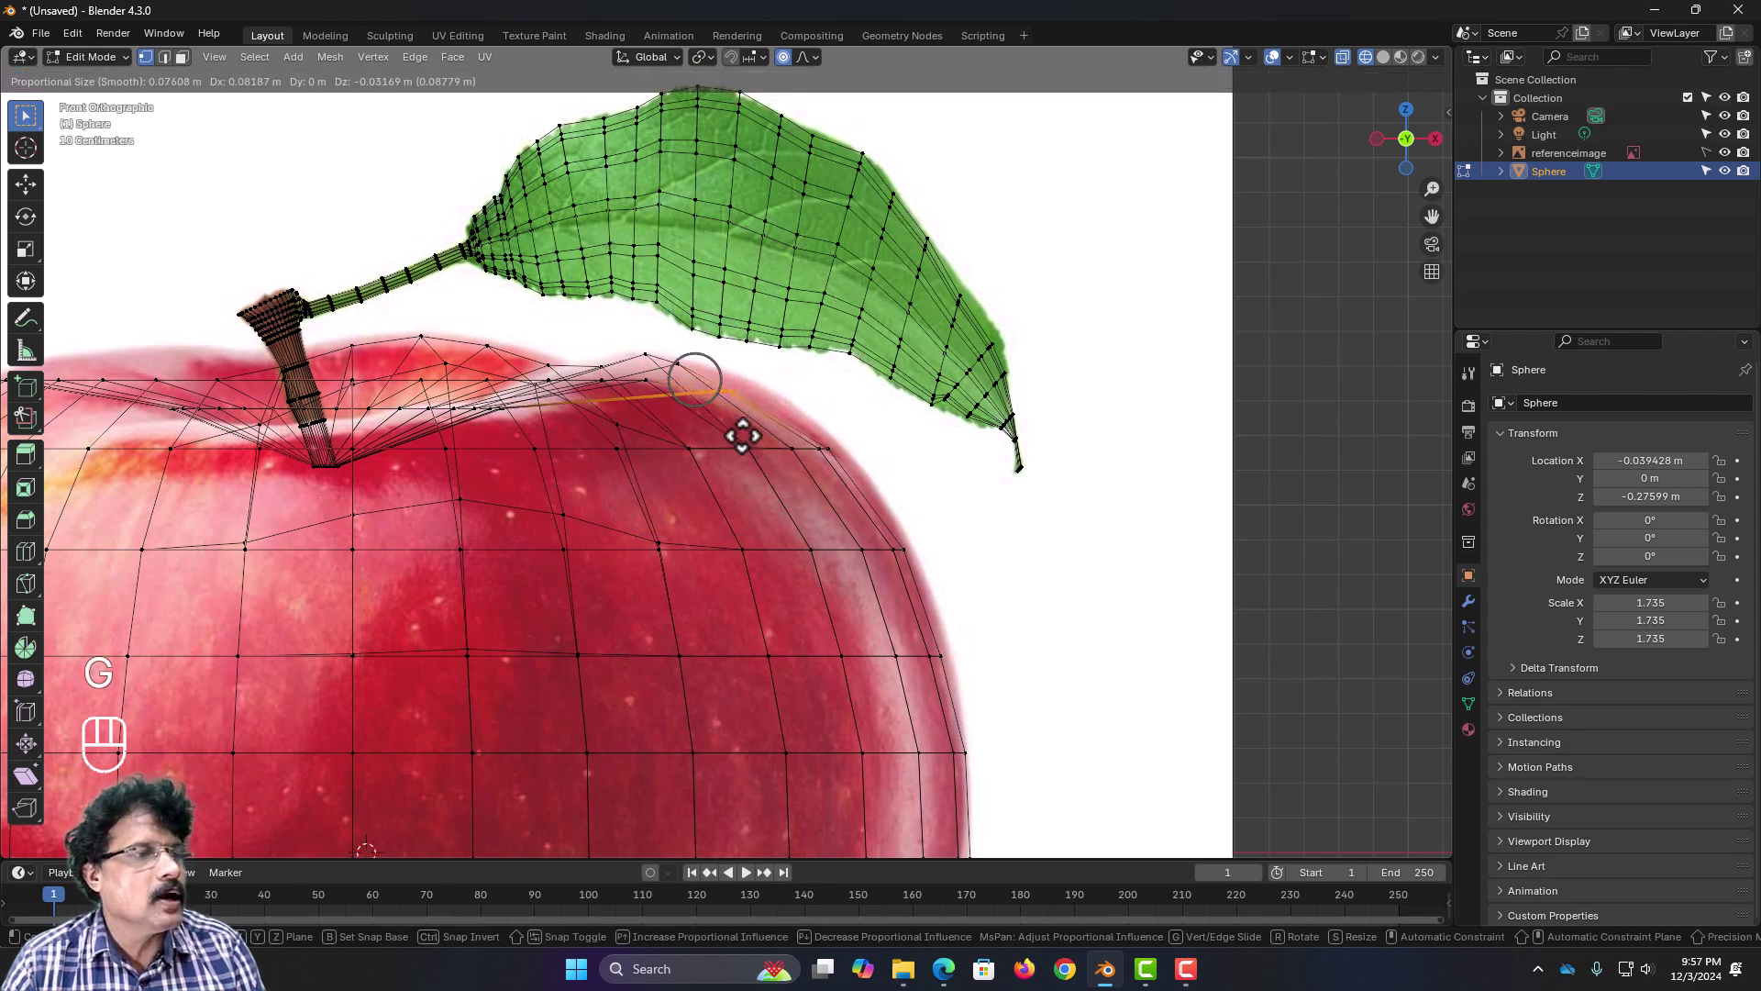
pyautogui.click(749, 428)
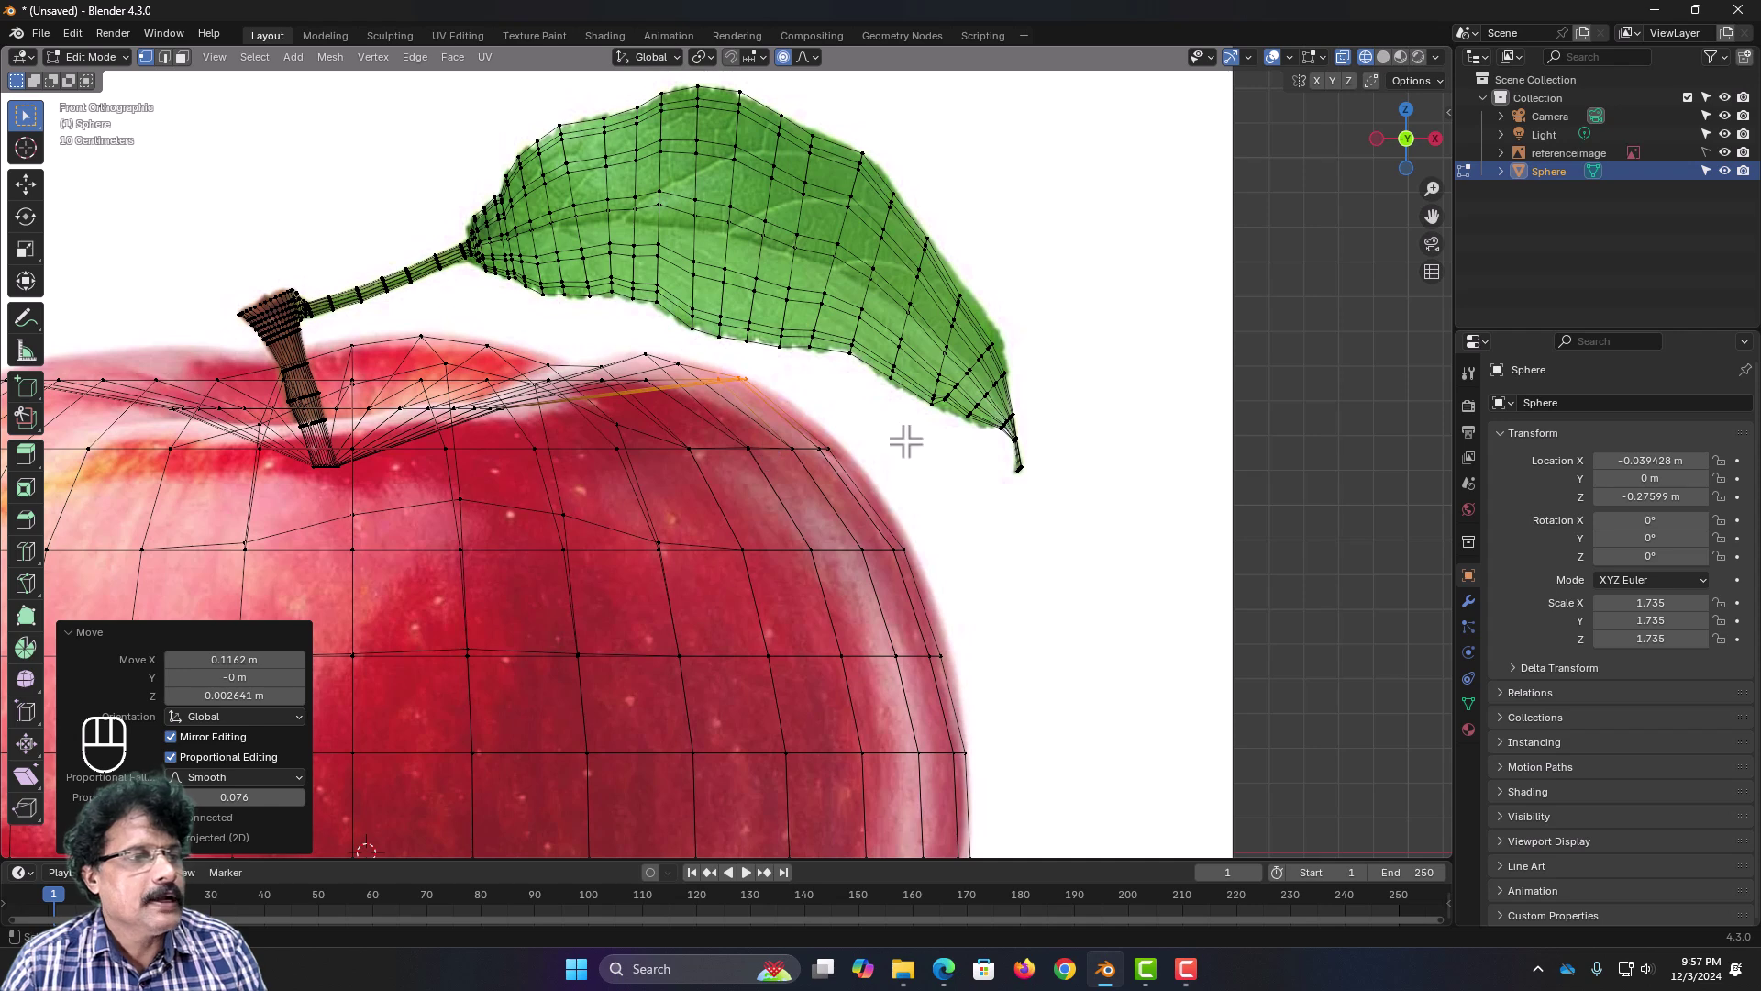
# Step: Move the outer vertices of the next two rows on the apple's right shoulder outward to the reference outline
pyautogui.click(793, 484)
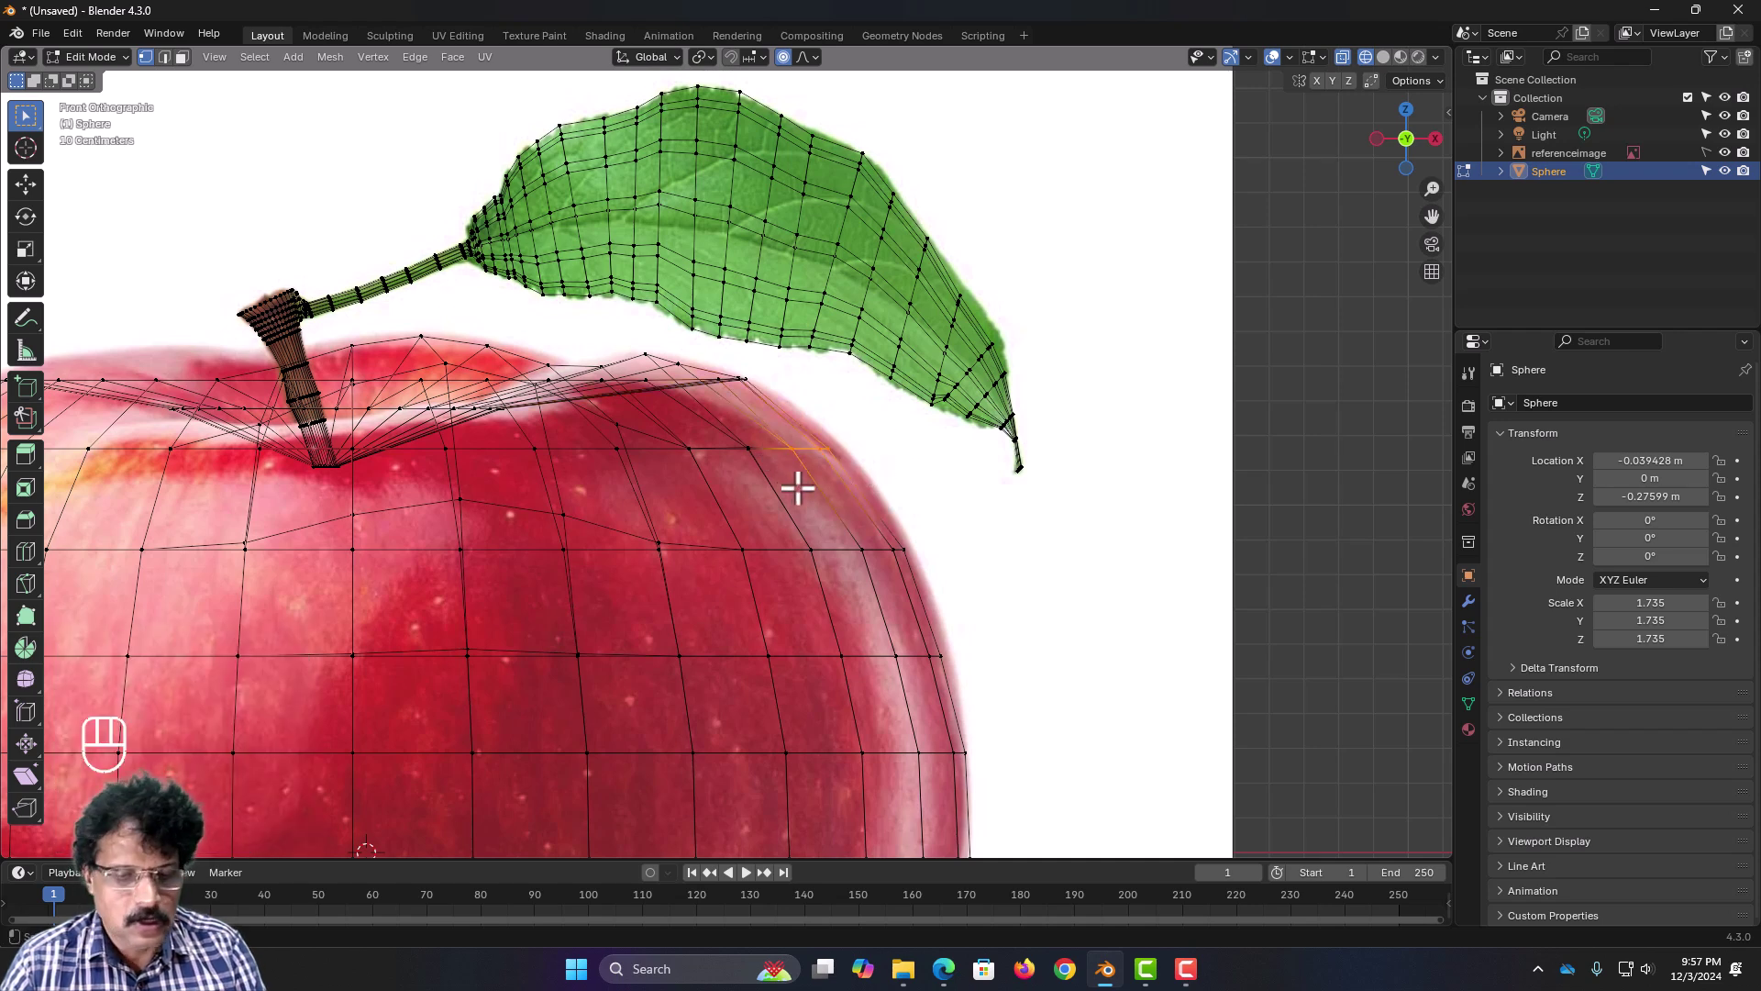
pyautogui.press('g')
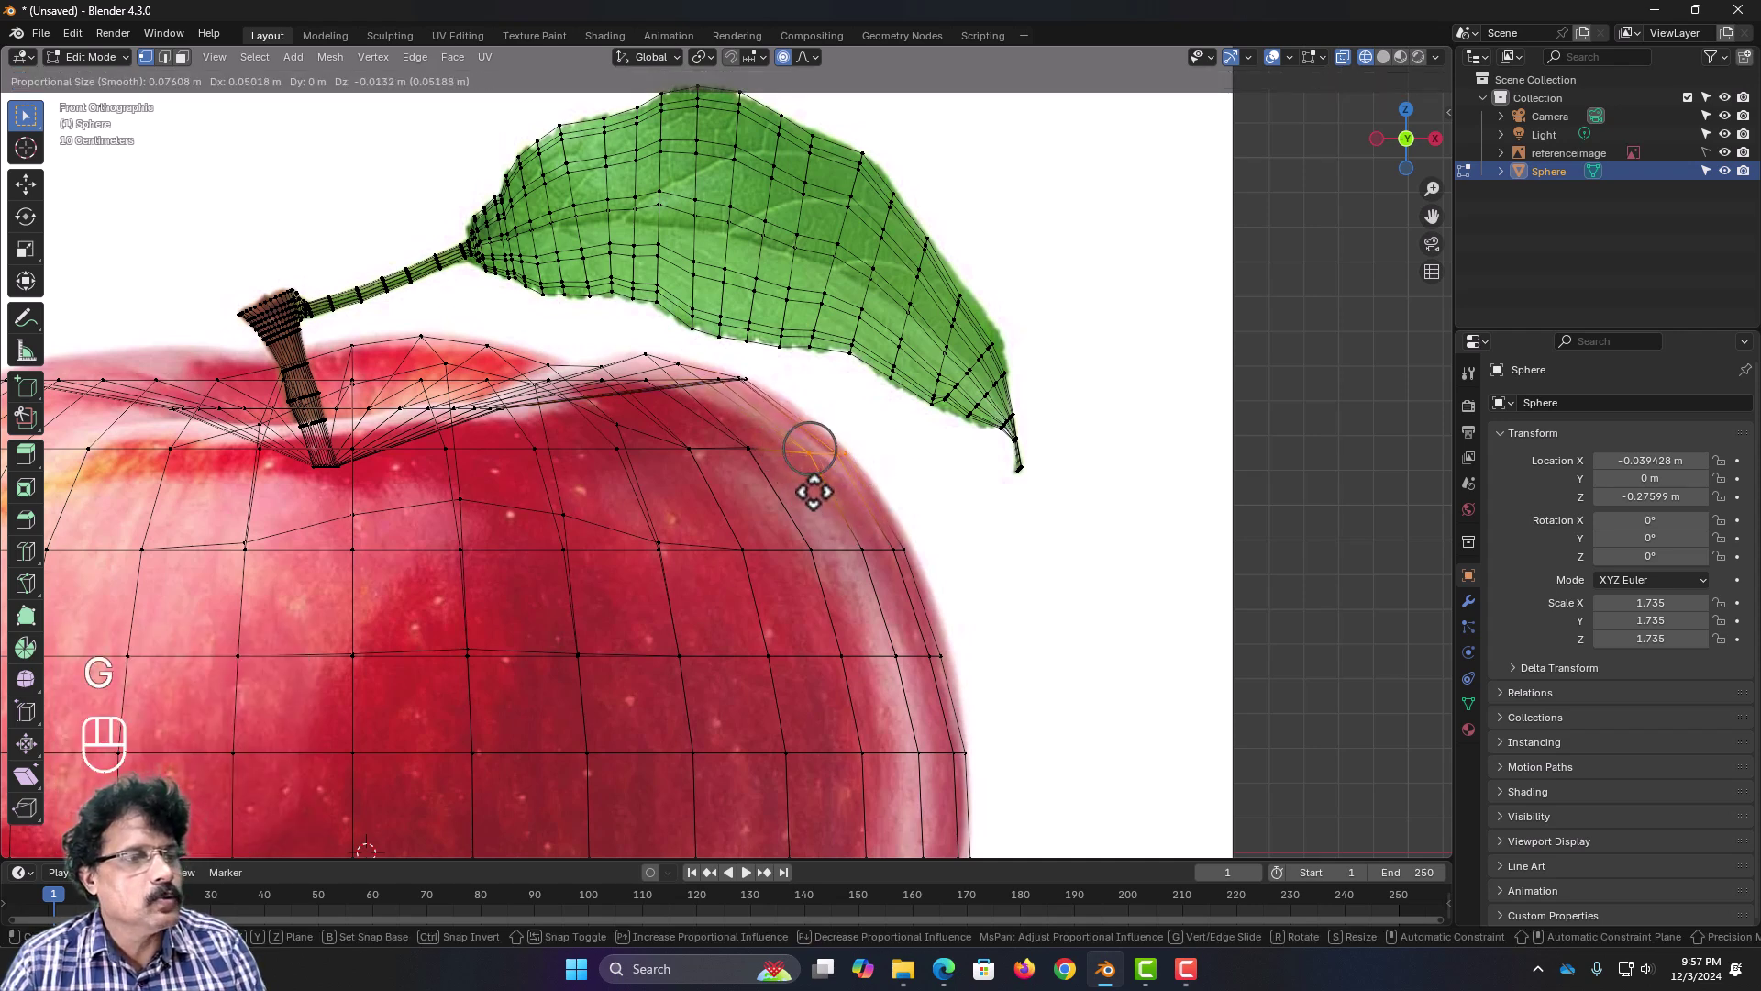
pyautogui.click(846, 496)
pyautogui.click(878, 592)
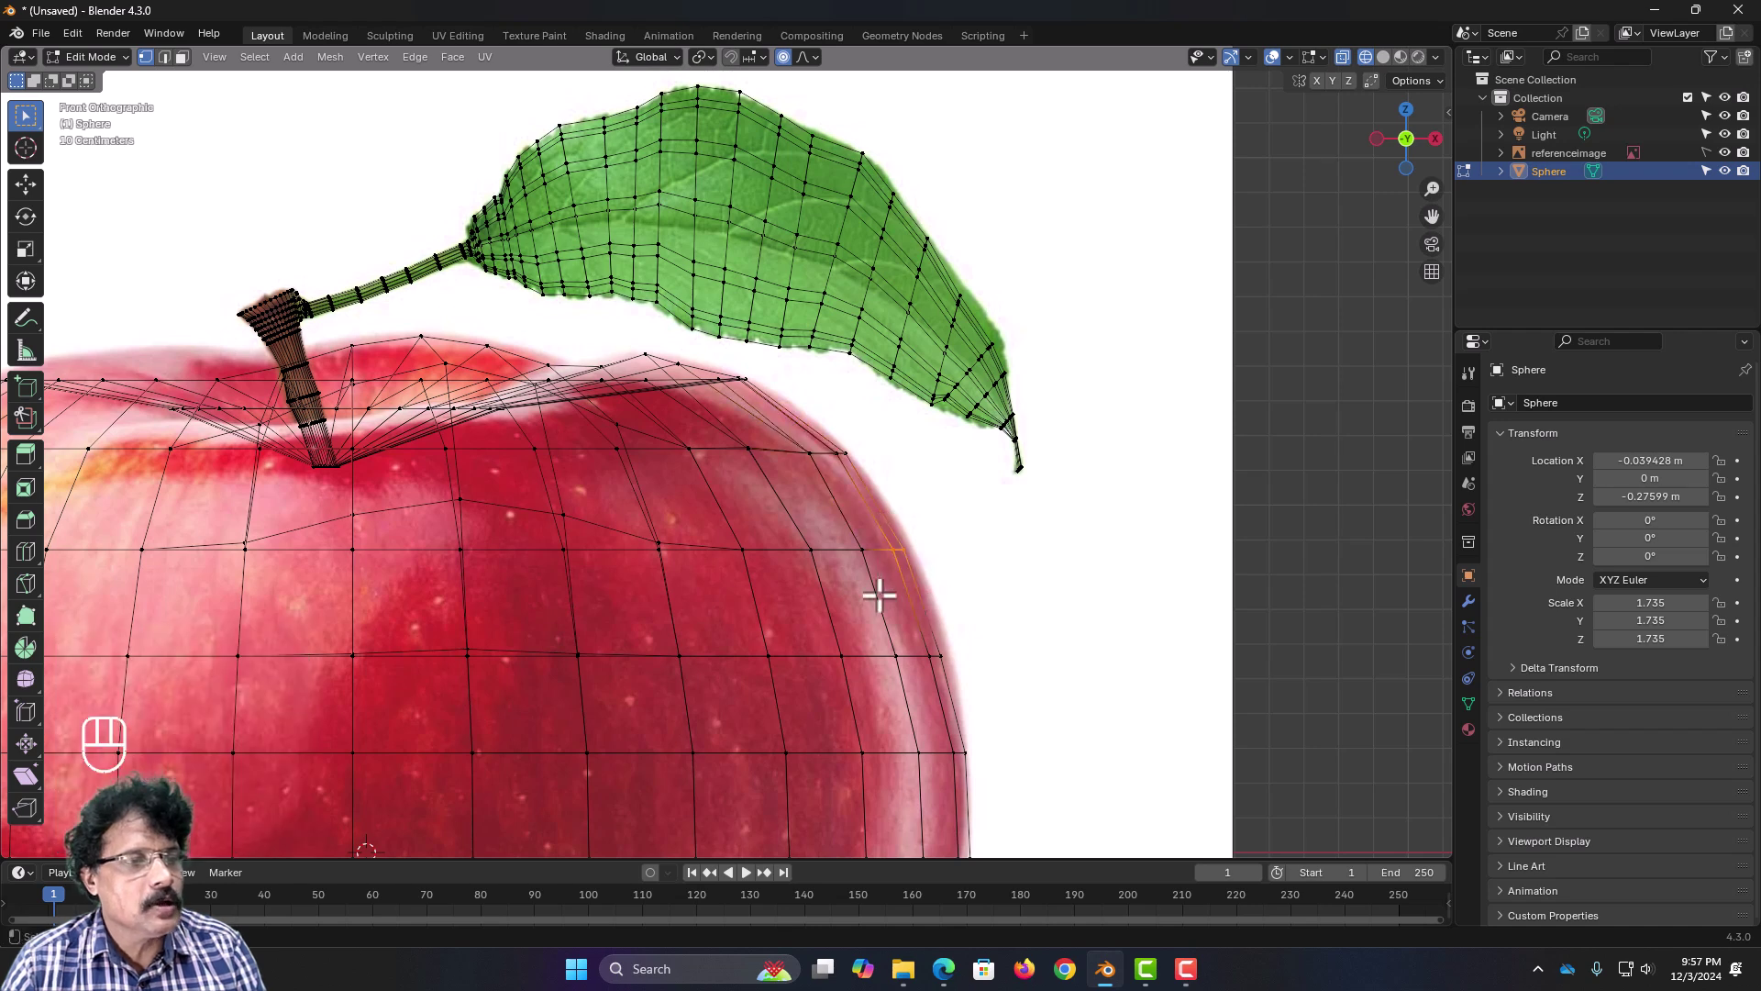
pyautogui.press('g')
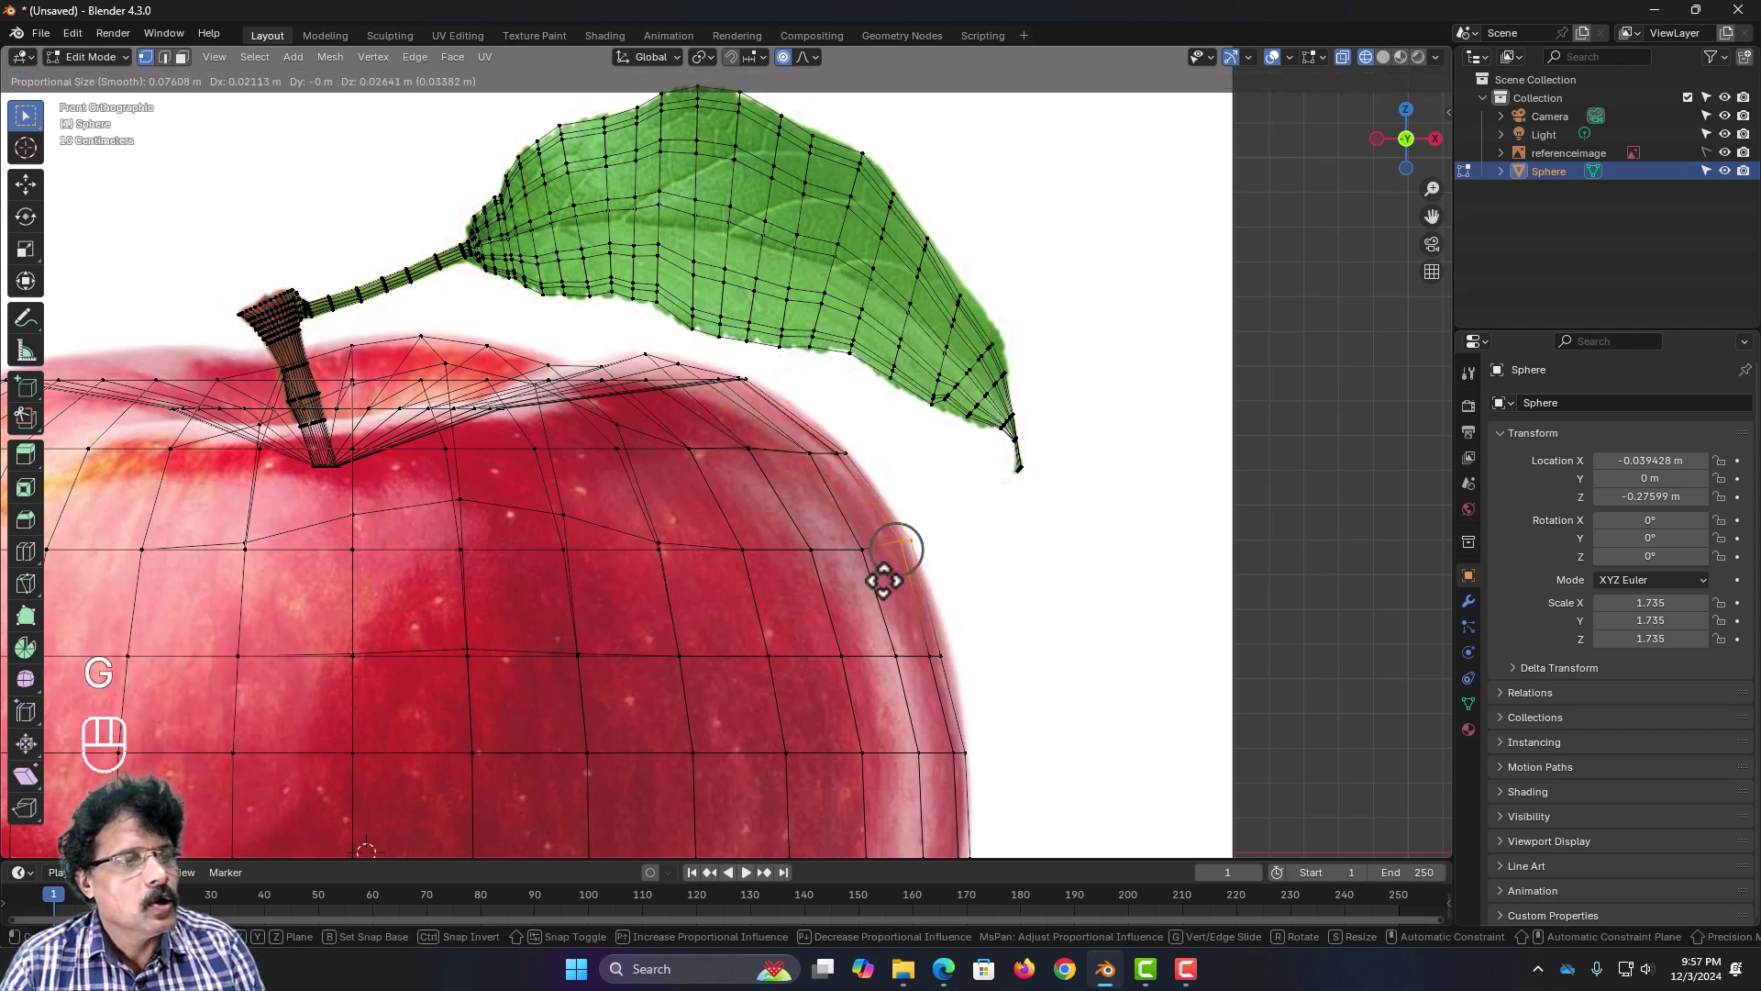
pyautogui.click(883, 580)
# Step: Fit the outer vertices on the apple's upper right side to the reference outline, using a proportional size of about 0.749 m
pyautogui.keyDown('shift'); pyautogui.moveTo(755, 493); pyautogui.dragTo(729, 460, button='middle'); pyautogui.keyUp('shift')
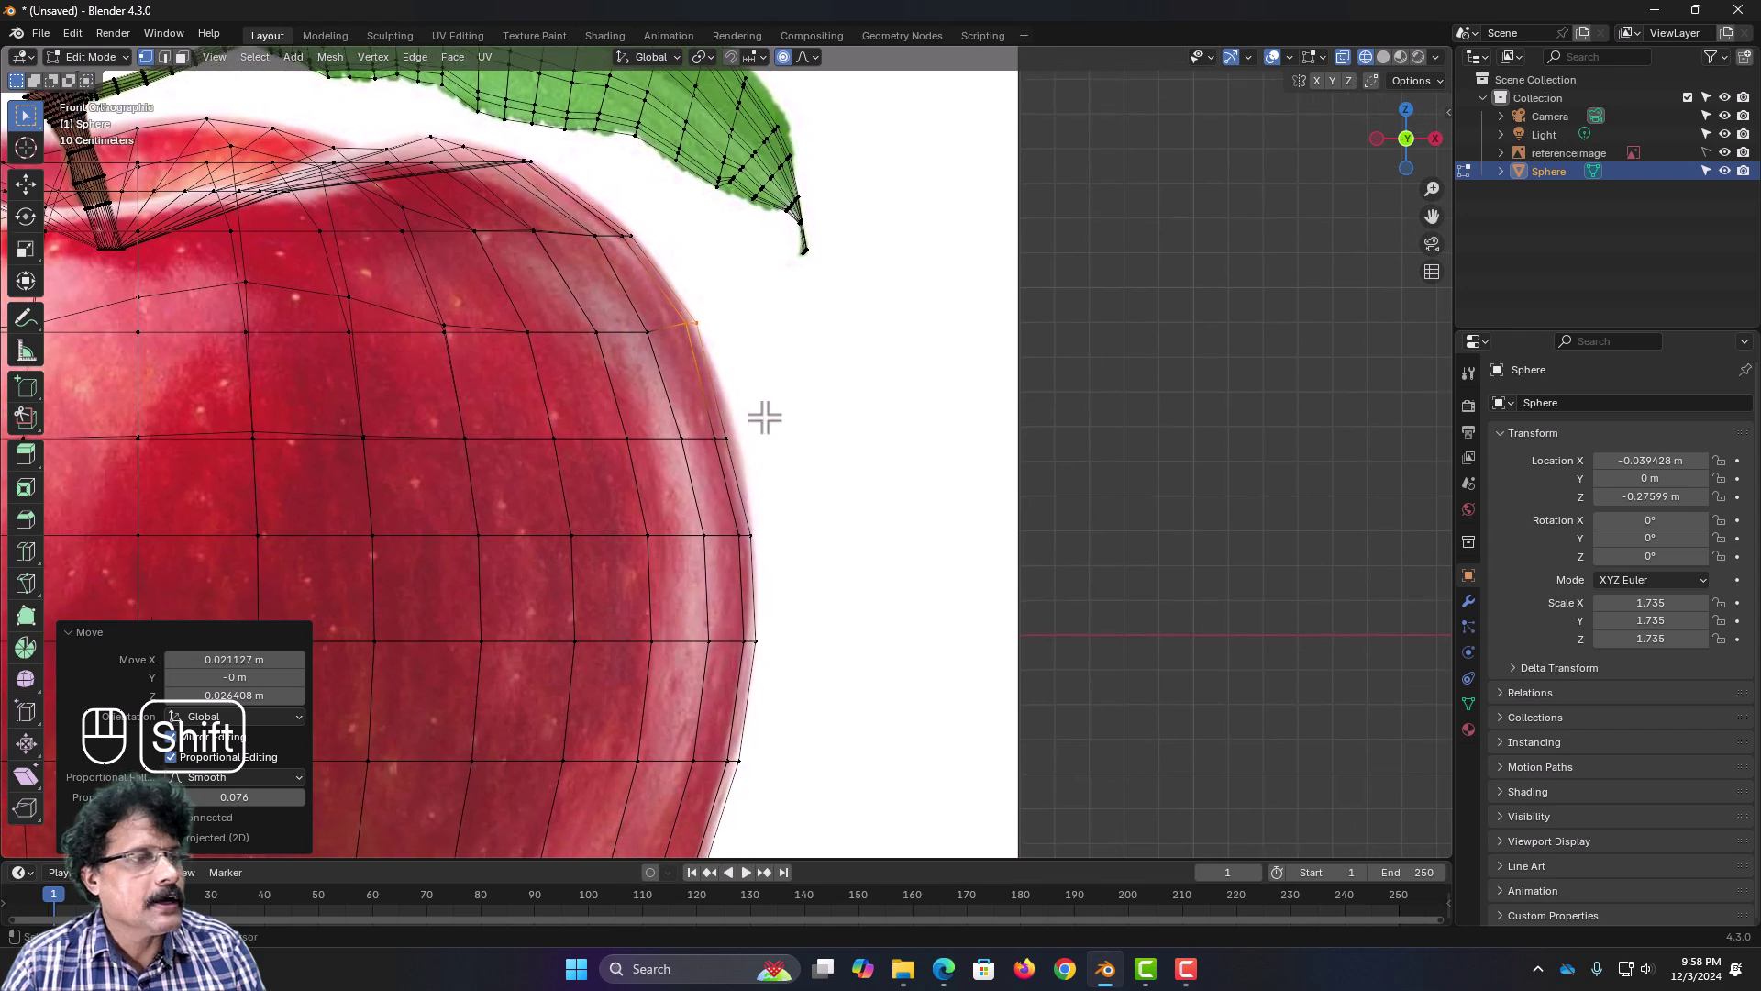
pyautogui.moveTo(771, 408); pyautogui.dragTo(702, 472)
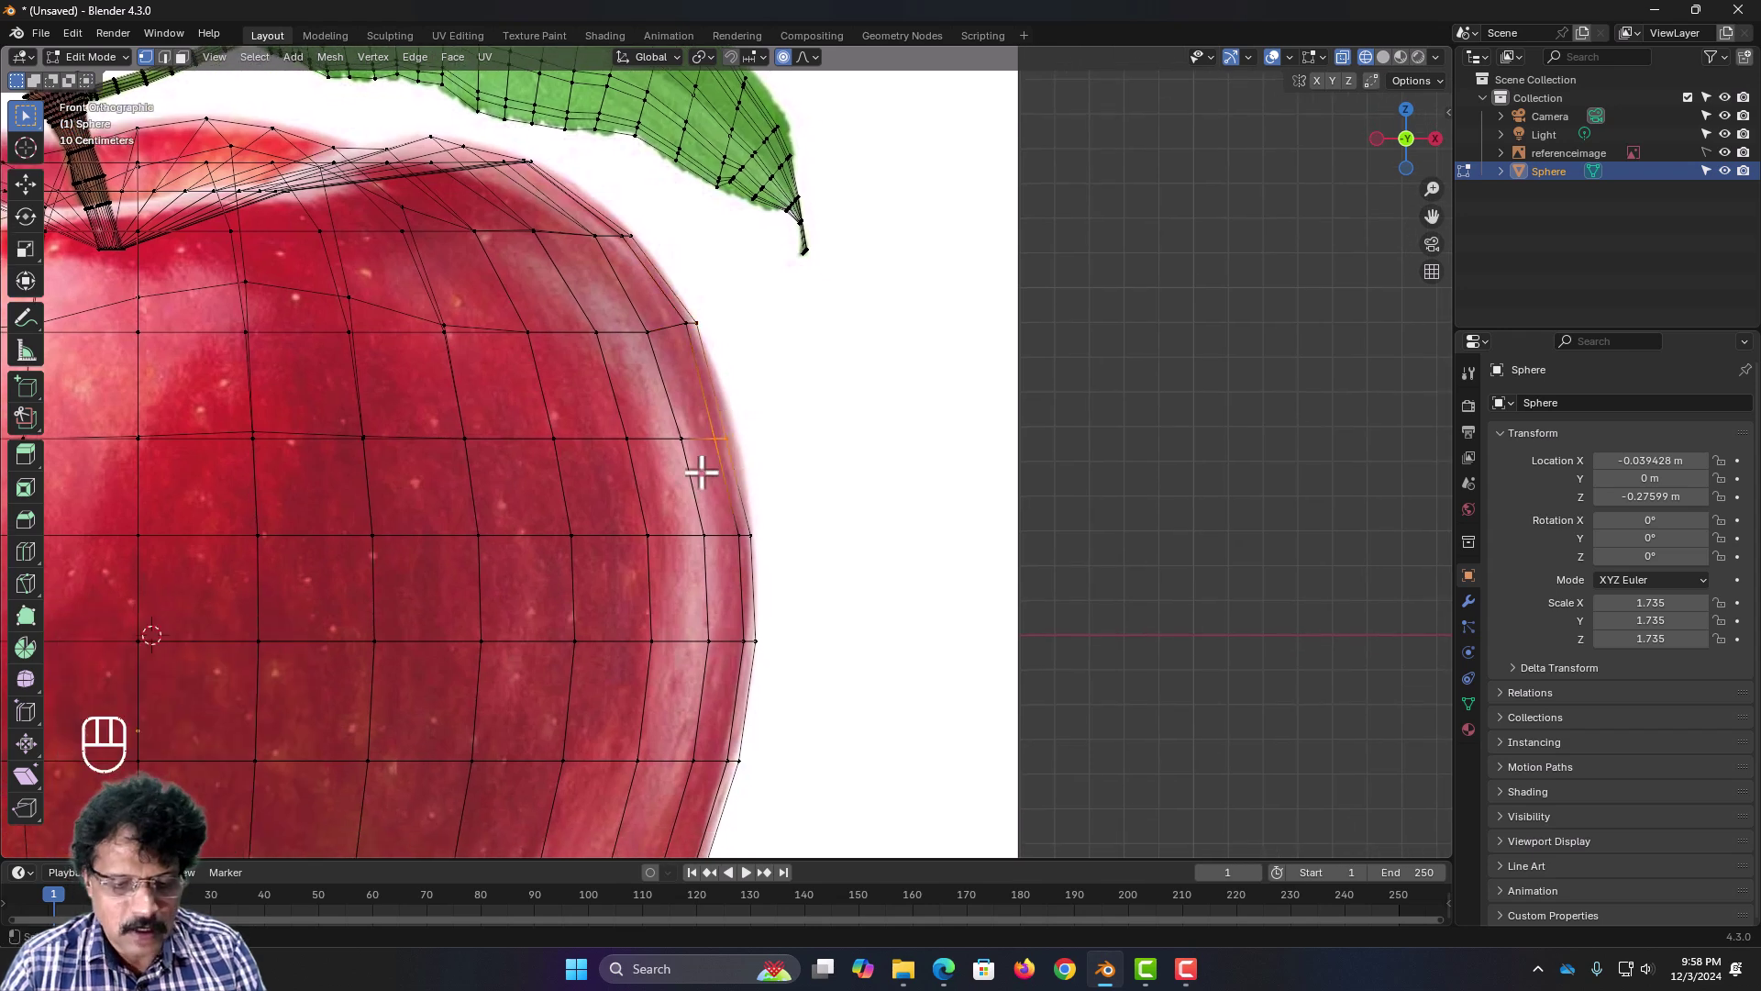
pyautogui.press('g')
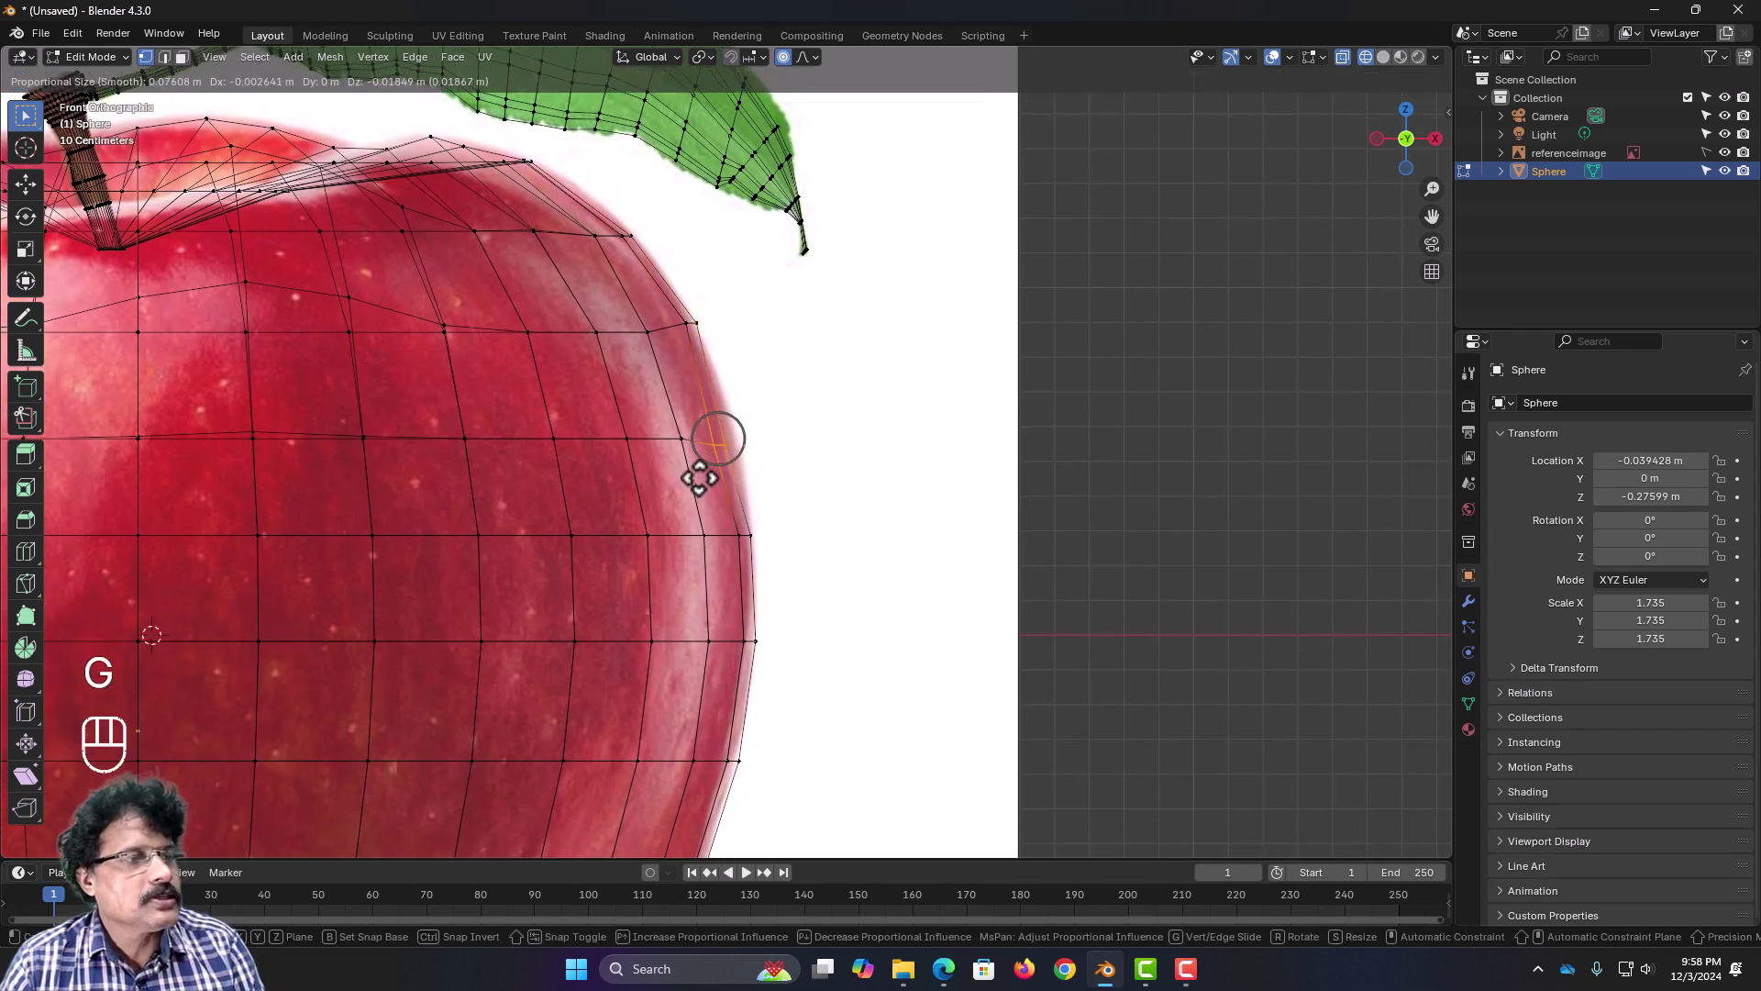
pyautogui.scroll(-15, 699, 478)
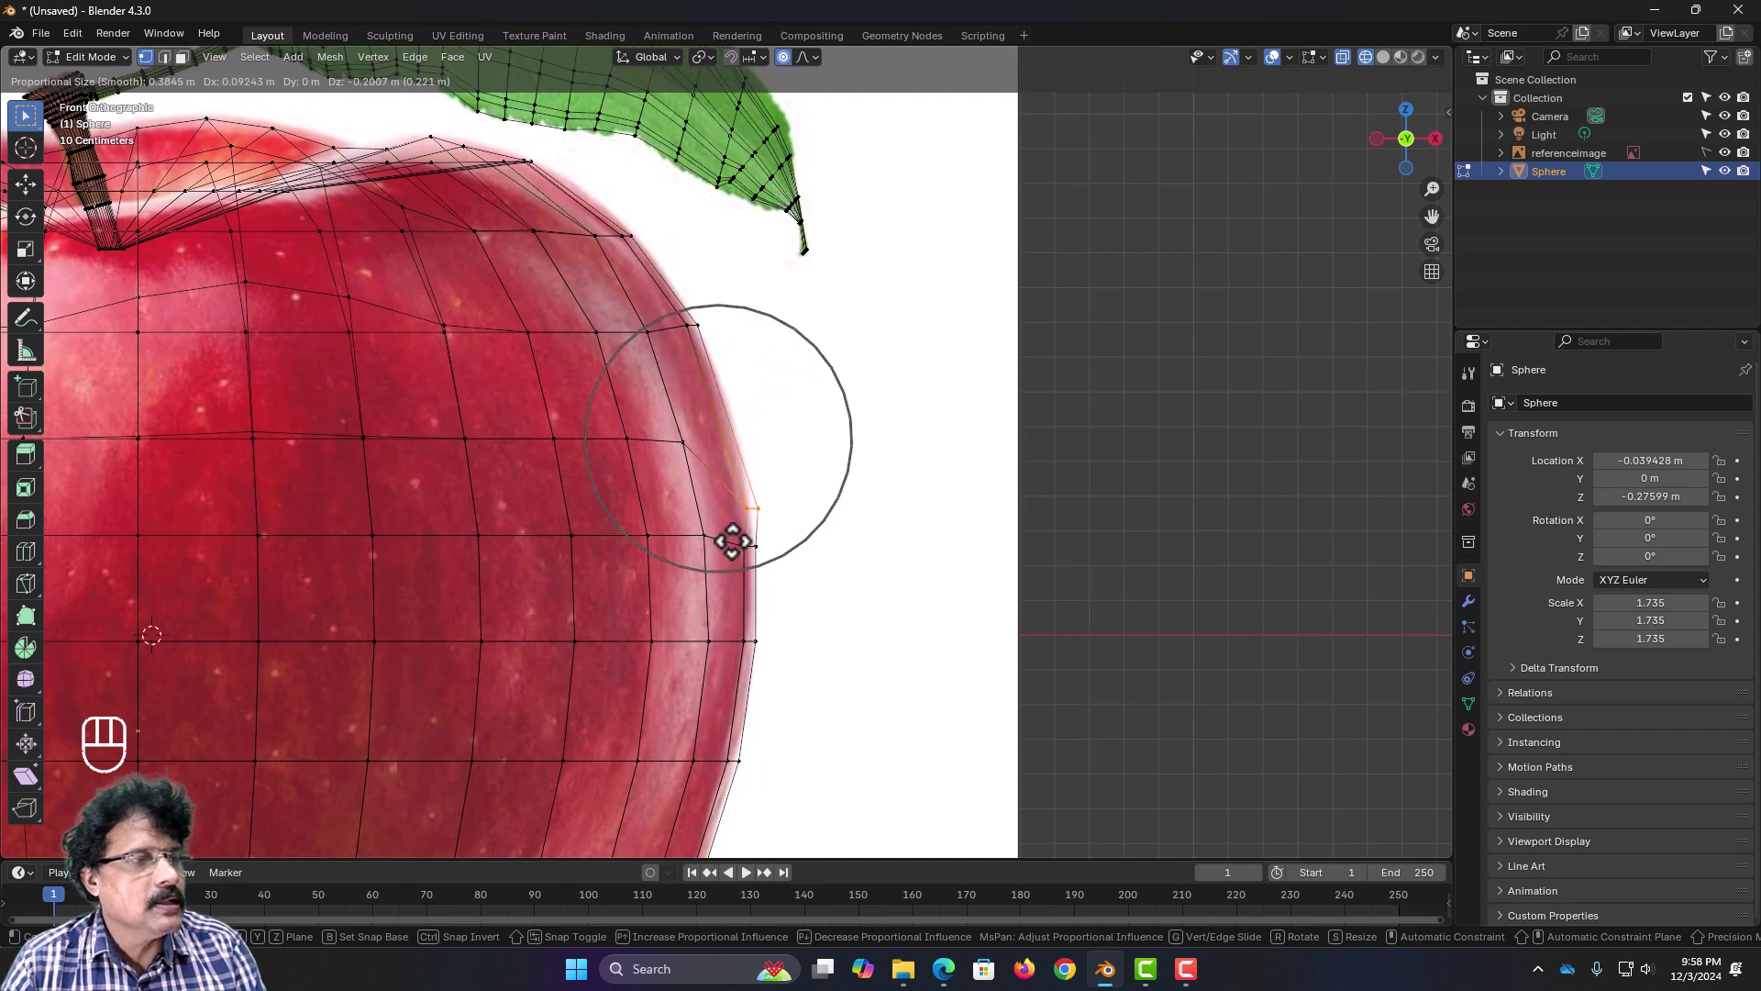
pyautogui.scroll(-7, 732, 541)
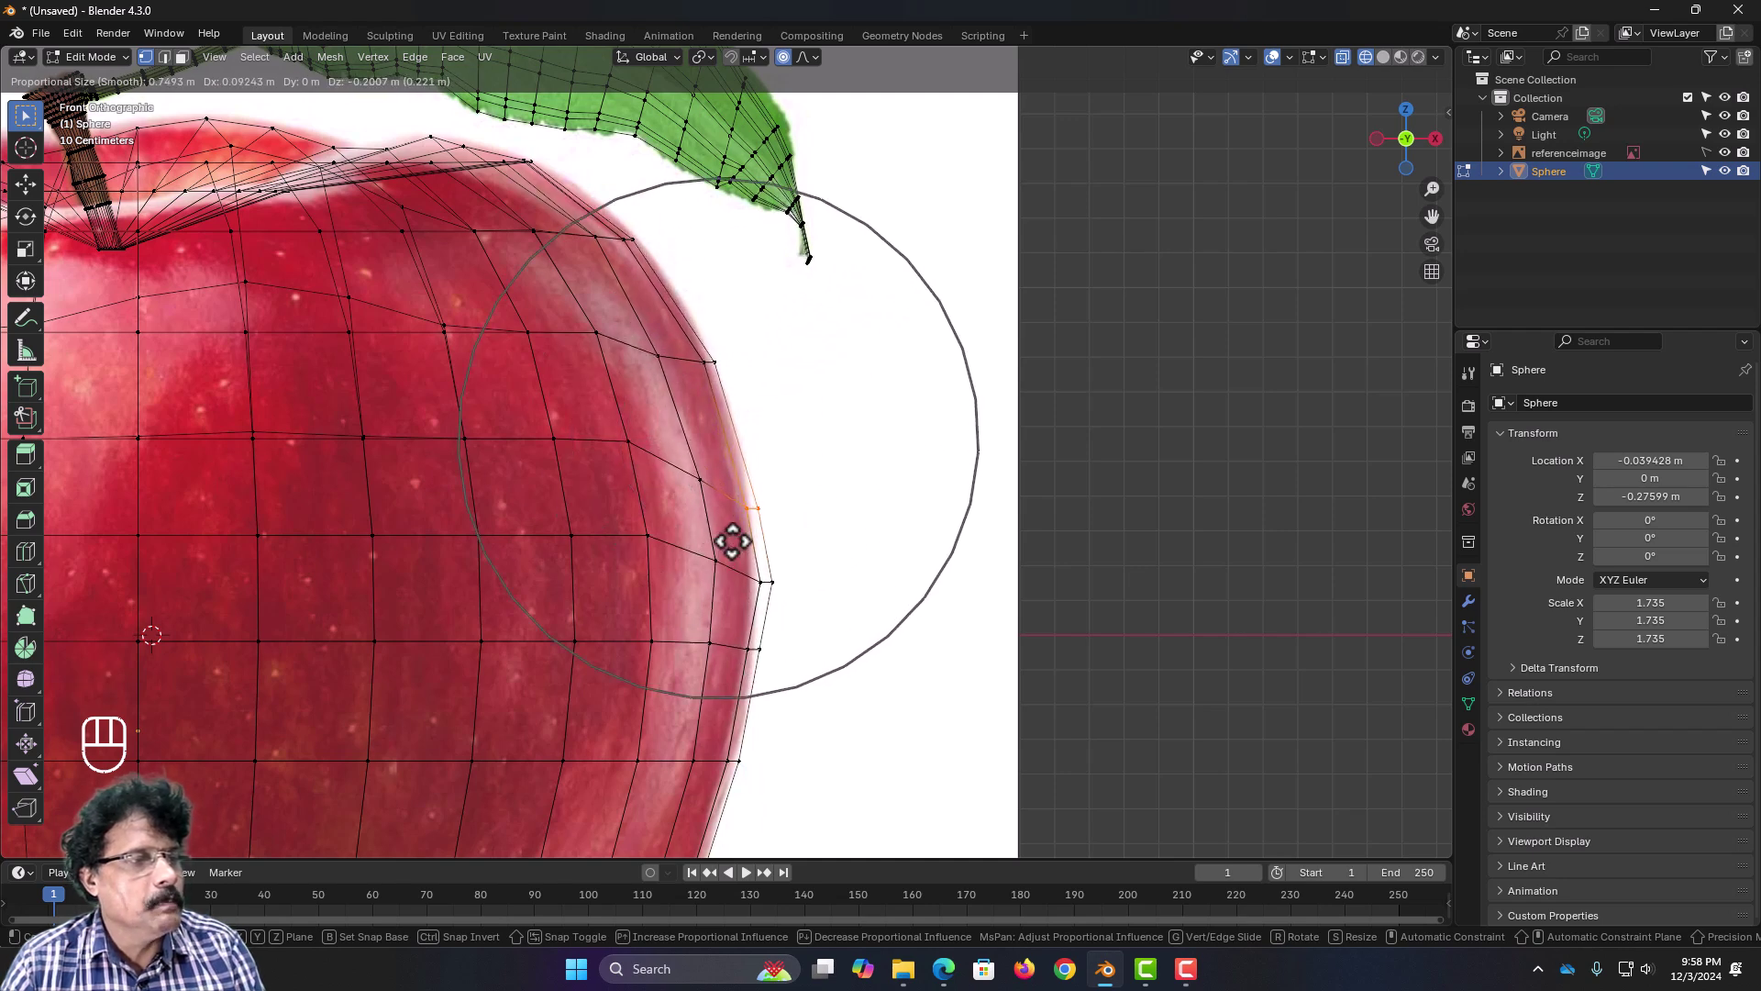
pyautogui.click(712, 487)
# Step: Move the right-side vertices just below the apple's widest row about -0.019 m in X and -0.011 m in Z
pyautogui.keyDown('shift'); pyautogui.moveTo(829, 763); pyautogui.dragTo(826, 476, button='middle'); pyautogui.keyUp('shift')
pyautogui.click(686, 535)
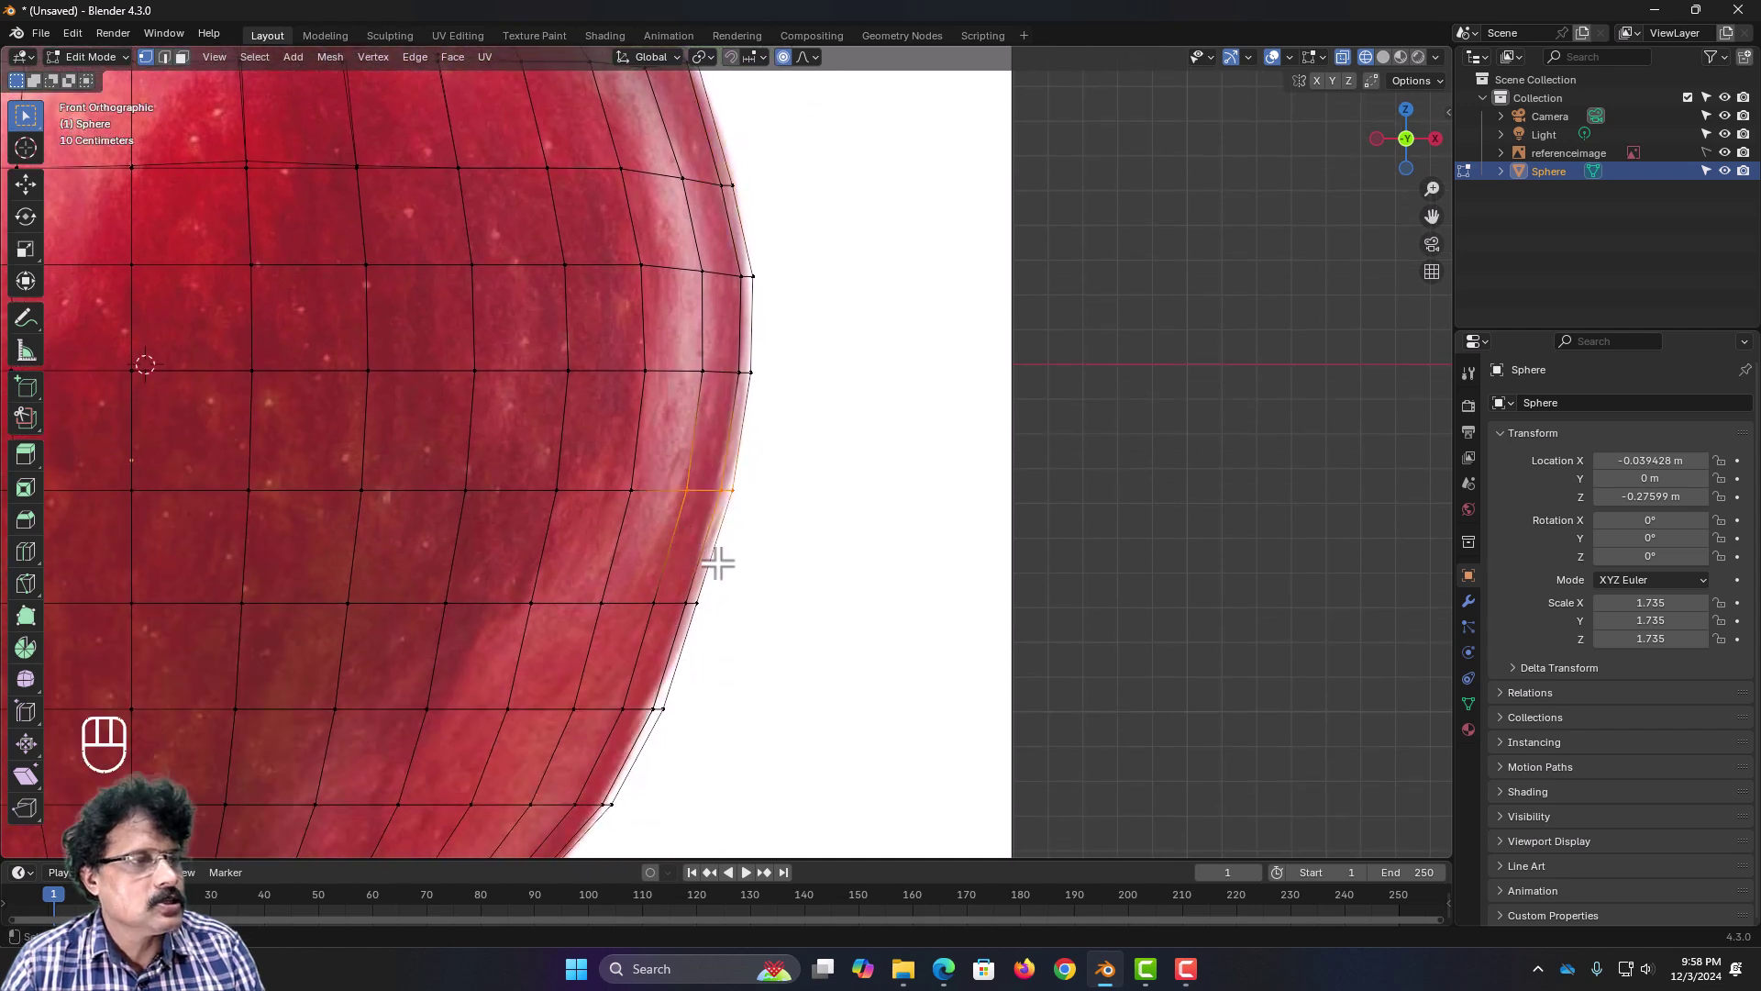
pyautogui.scroll(-2, 717, 563)
pyautogui.press('g')
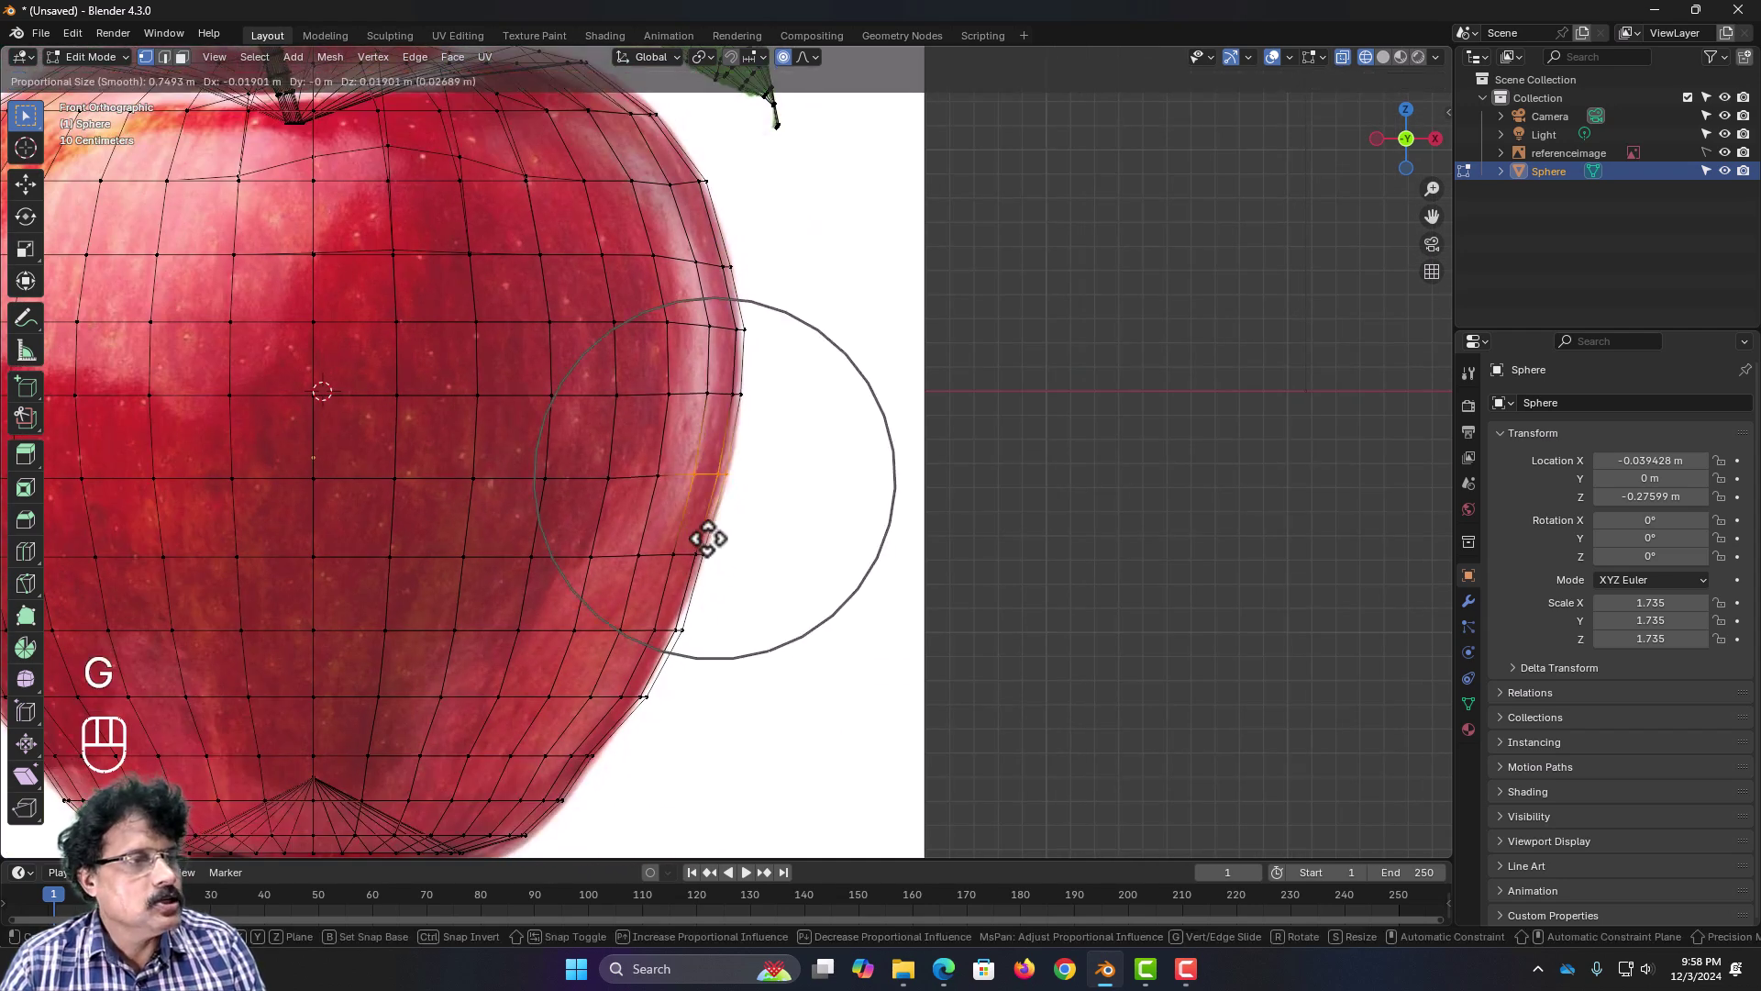
pyautogui.click(708, 550)
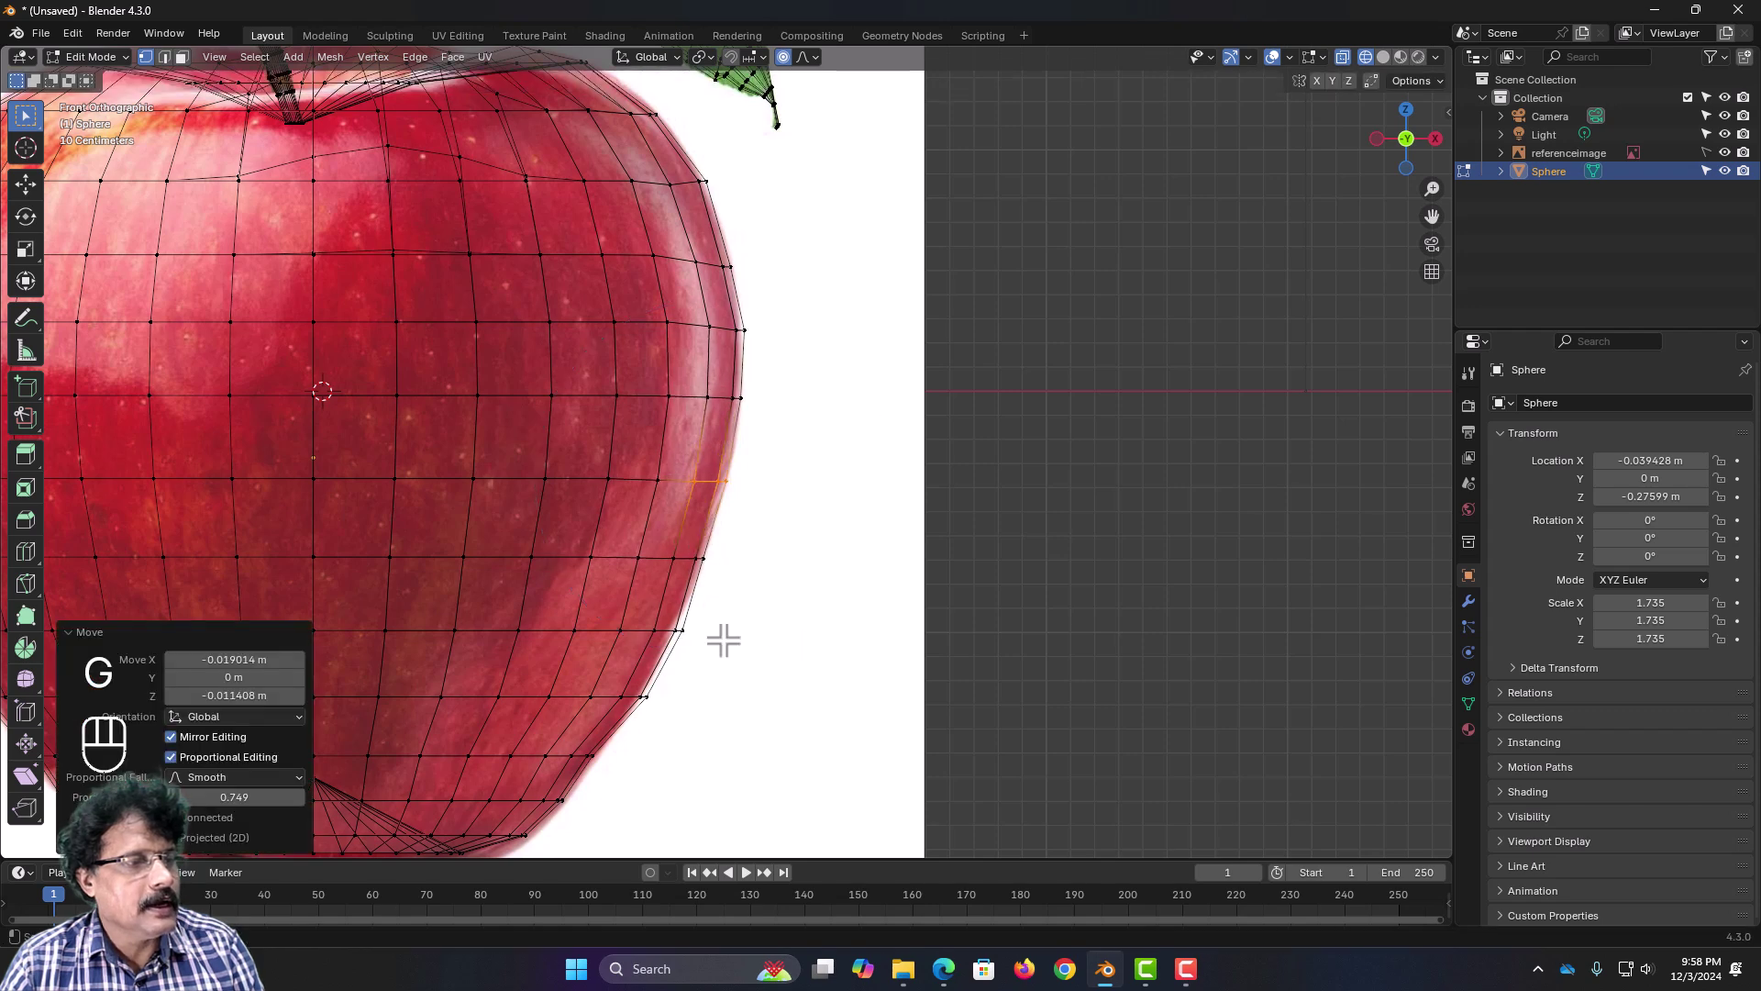
# Step: Move the outer vertices on the apple's lower right side about 0.027 m inward along X, using a proportional size of about 0.385 m
pyautogui.keyDown('shift'); pyautogui.moveTo(723, 636); pyautogui.dragTo(740, 499, button='middle'); pyautogui.keyUp('shift')
pyautogui.click(693, 499)
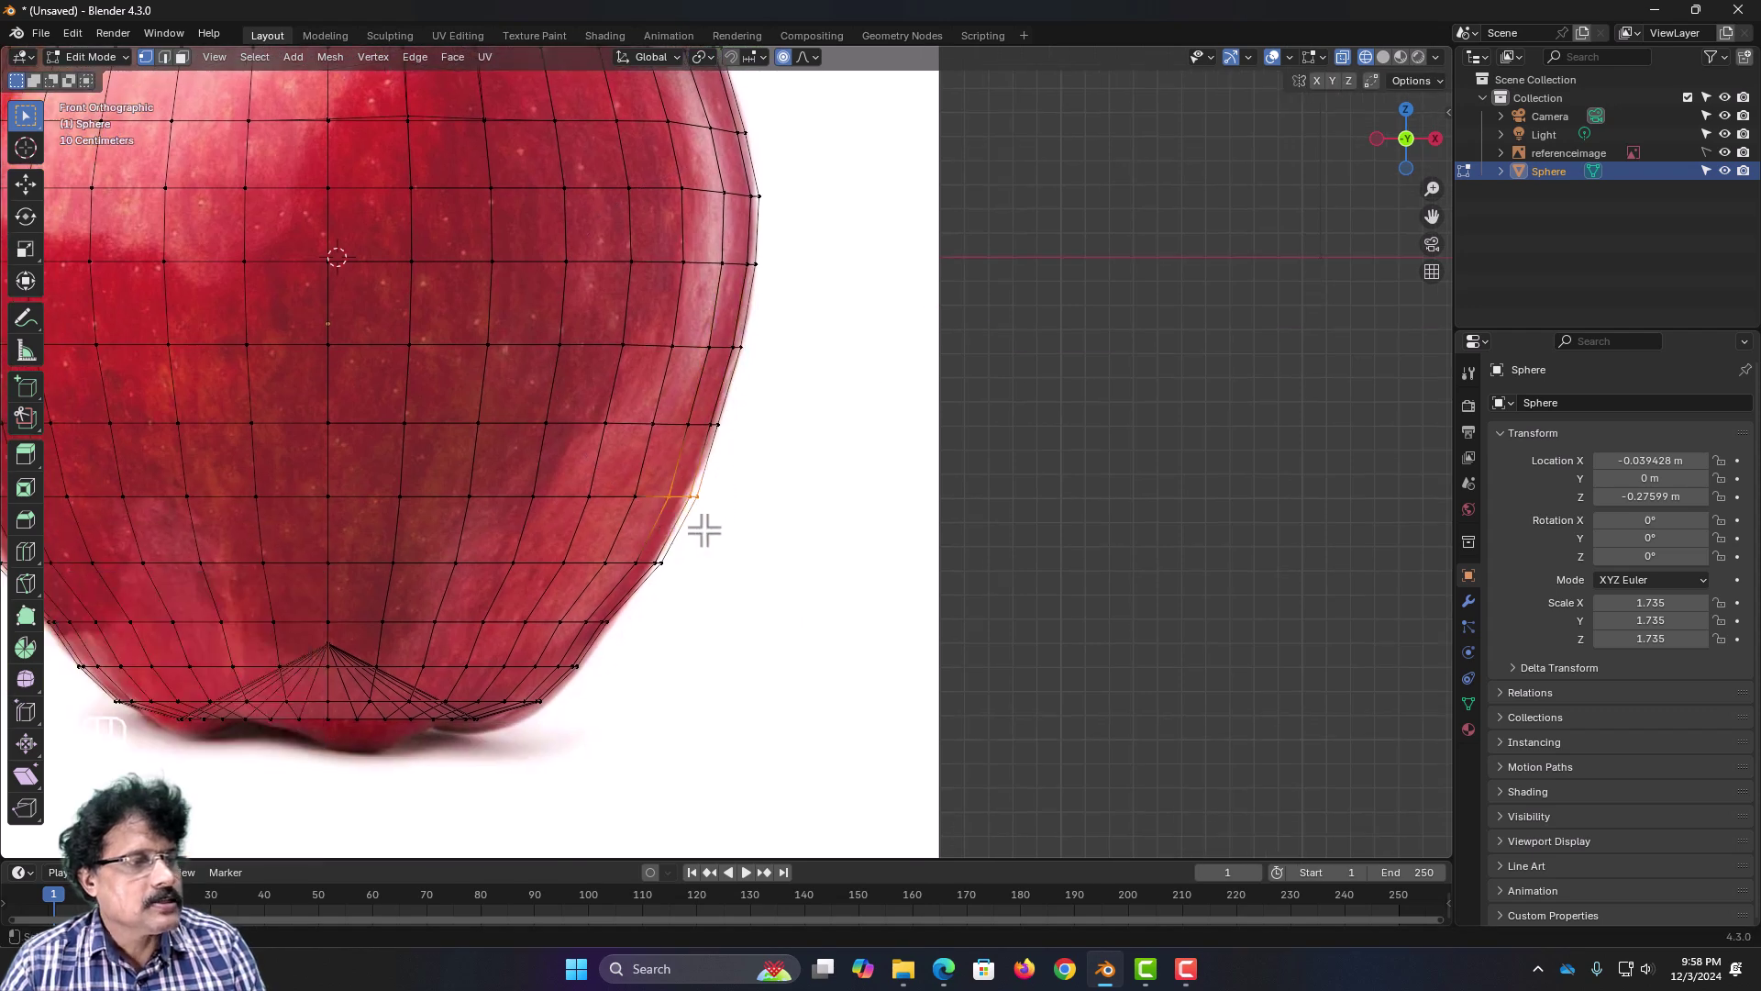
pyautogui.press('g')
pyautogui.scroll(7, 727, 524)
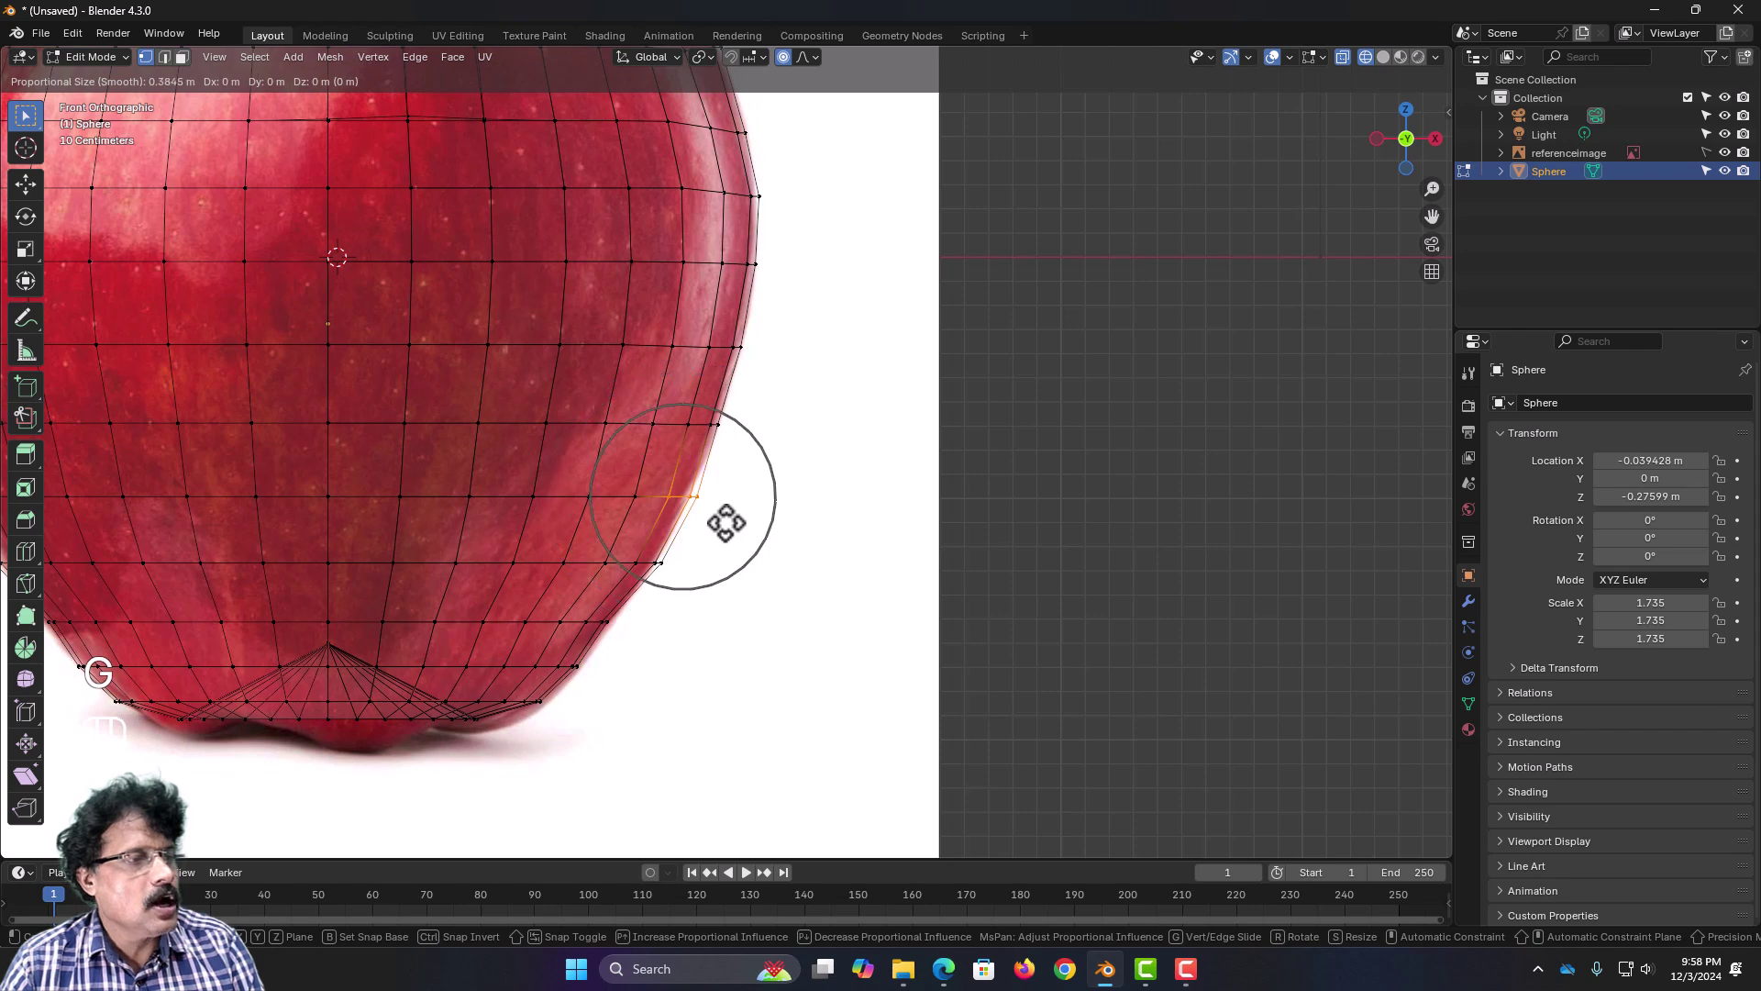
pyautogui.click(719, 523)
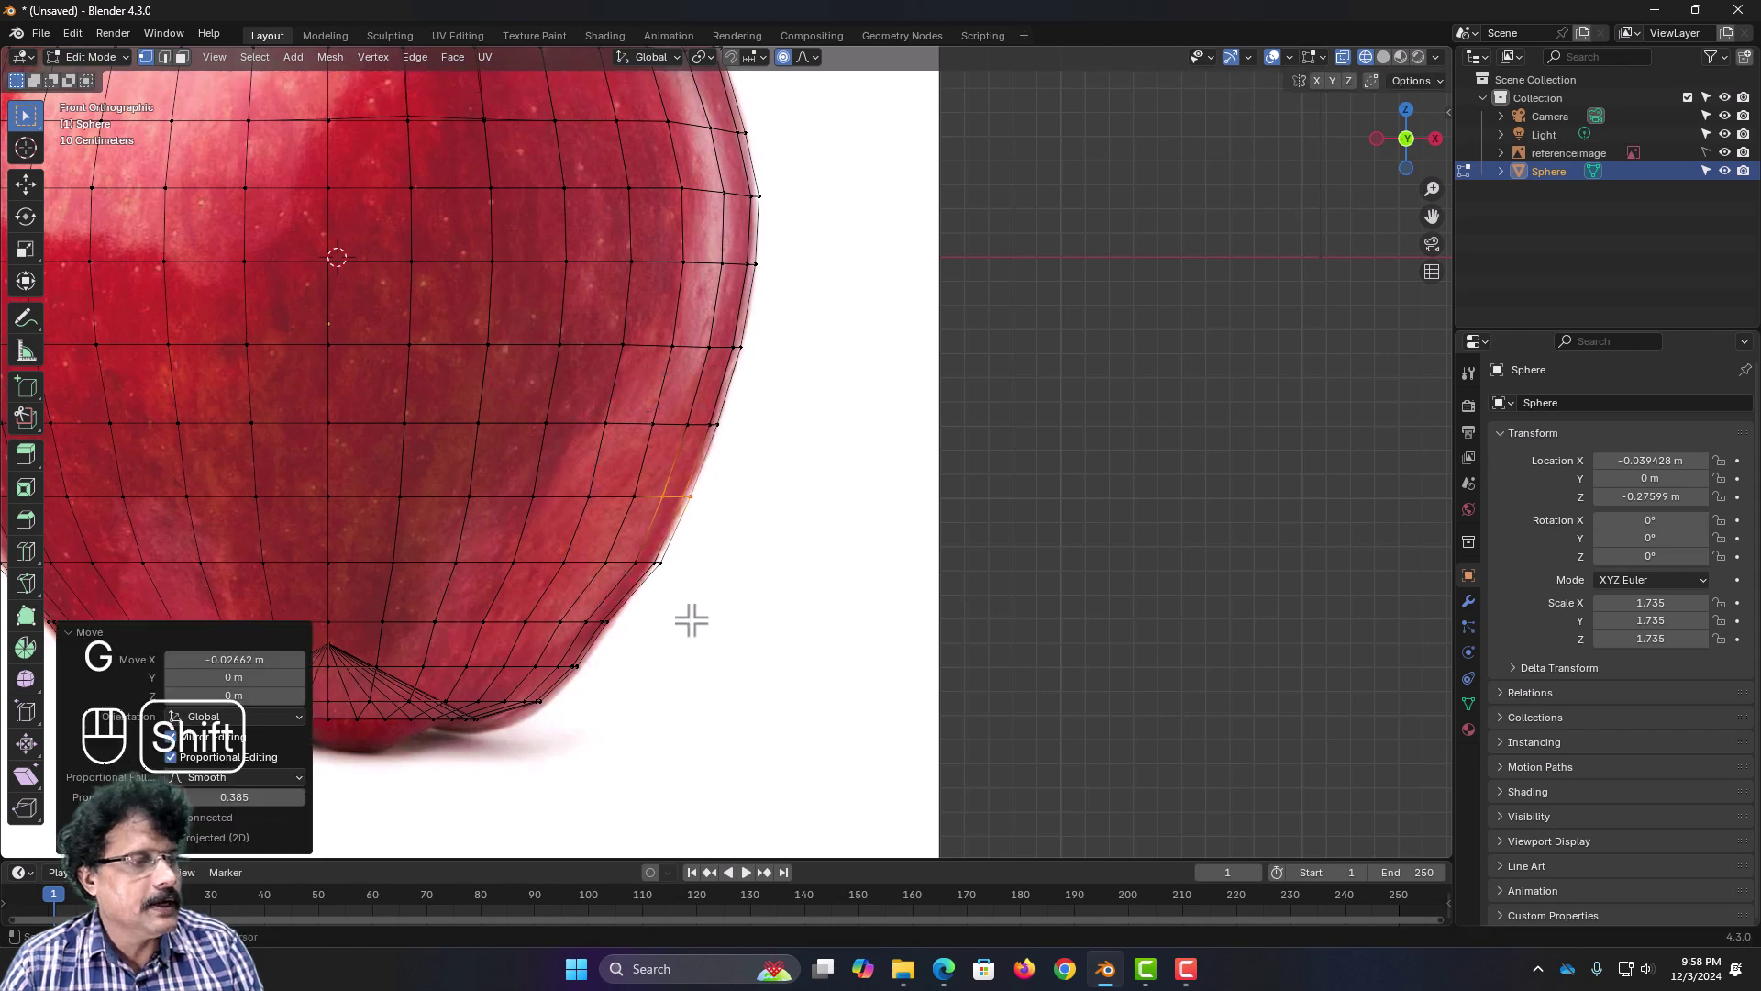
# Step: Move the outer vertex in the next row down on the lower right side about -0.034 m in X and -0.042 m in Z
pyautogui.keyDown('shift'); pyautogui.moveTo(692, 617); pyautogui.dragTo(857, 393, button='middle'); pyautogui.keyUp('shift')
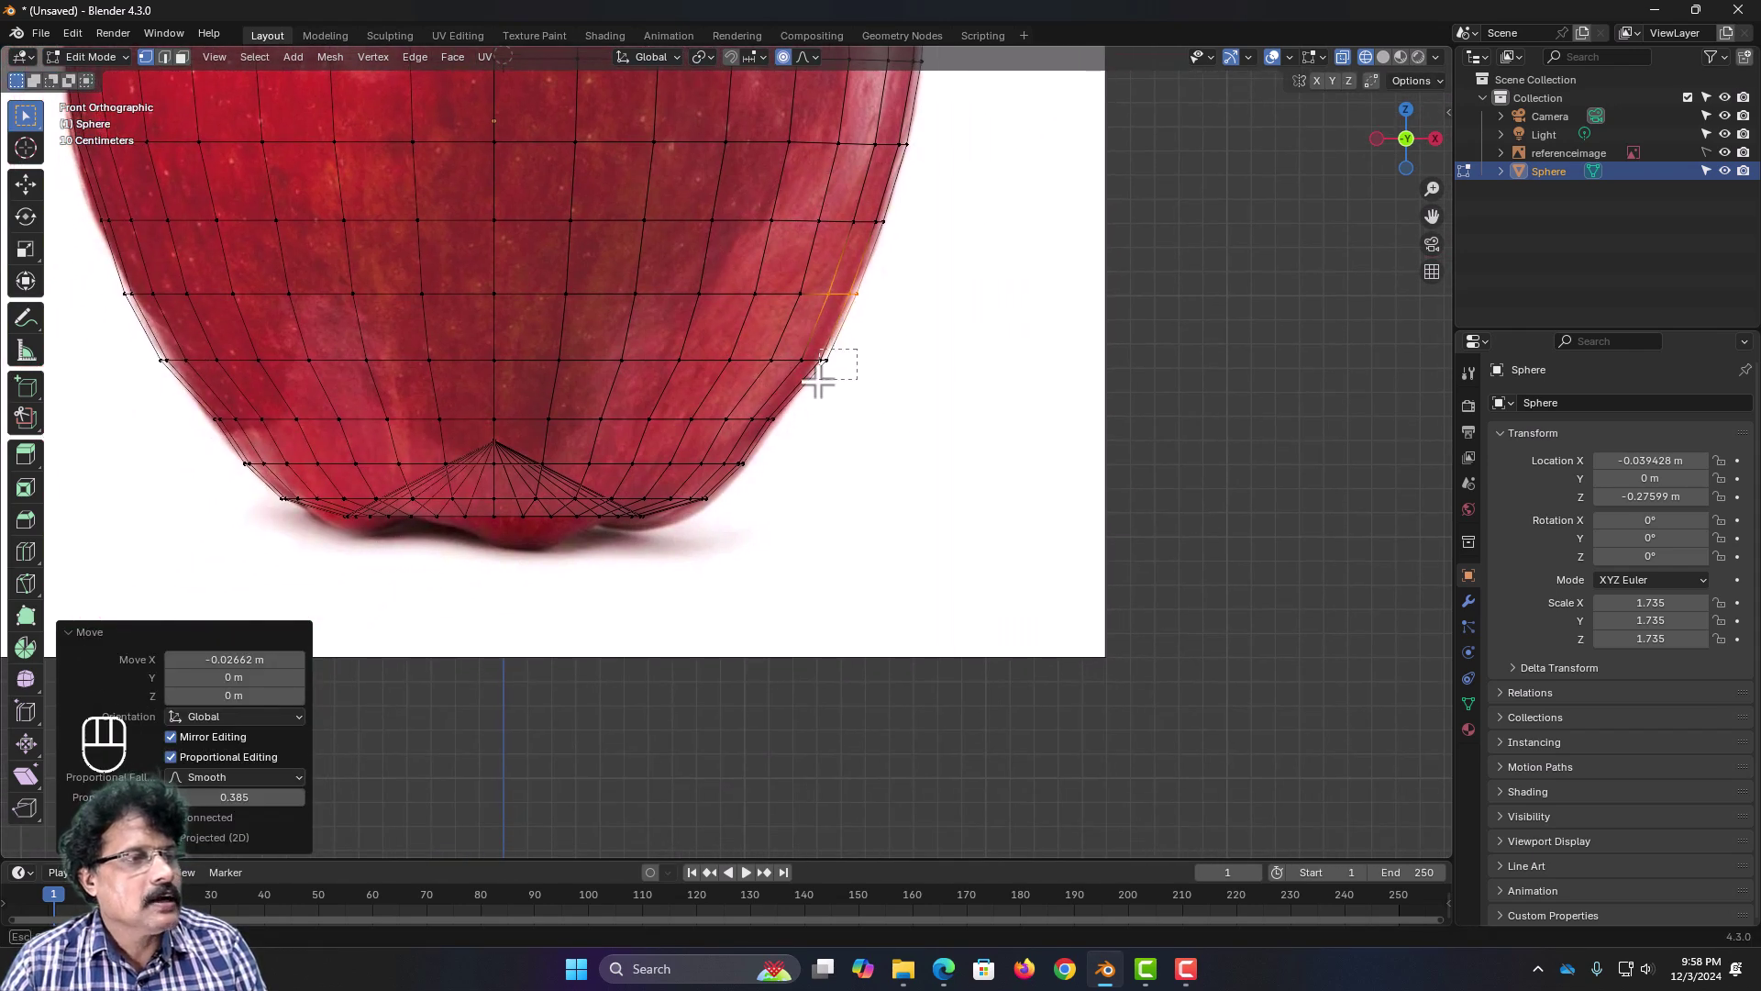
pyautogui.click(819, 376)
pyautogui.press('g')
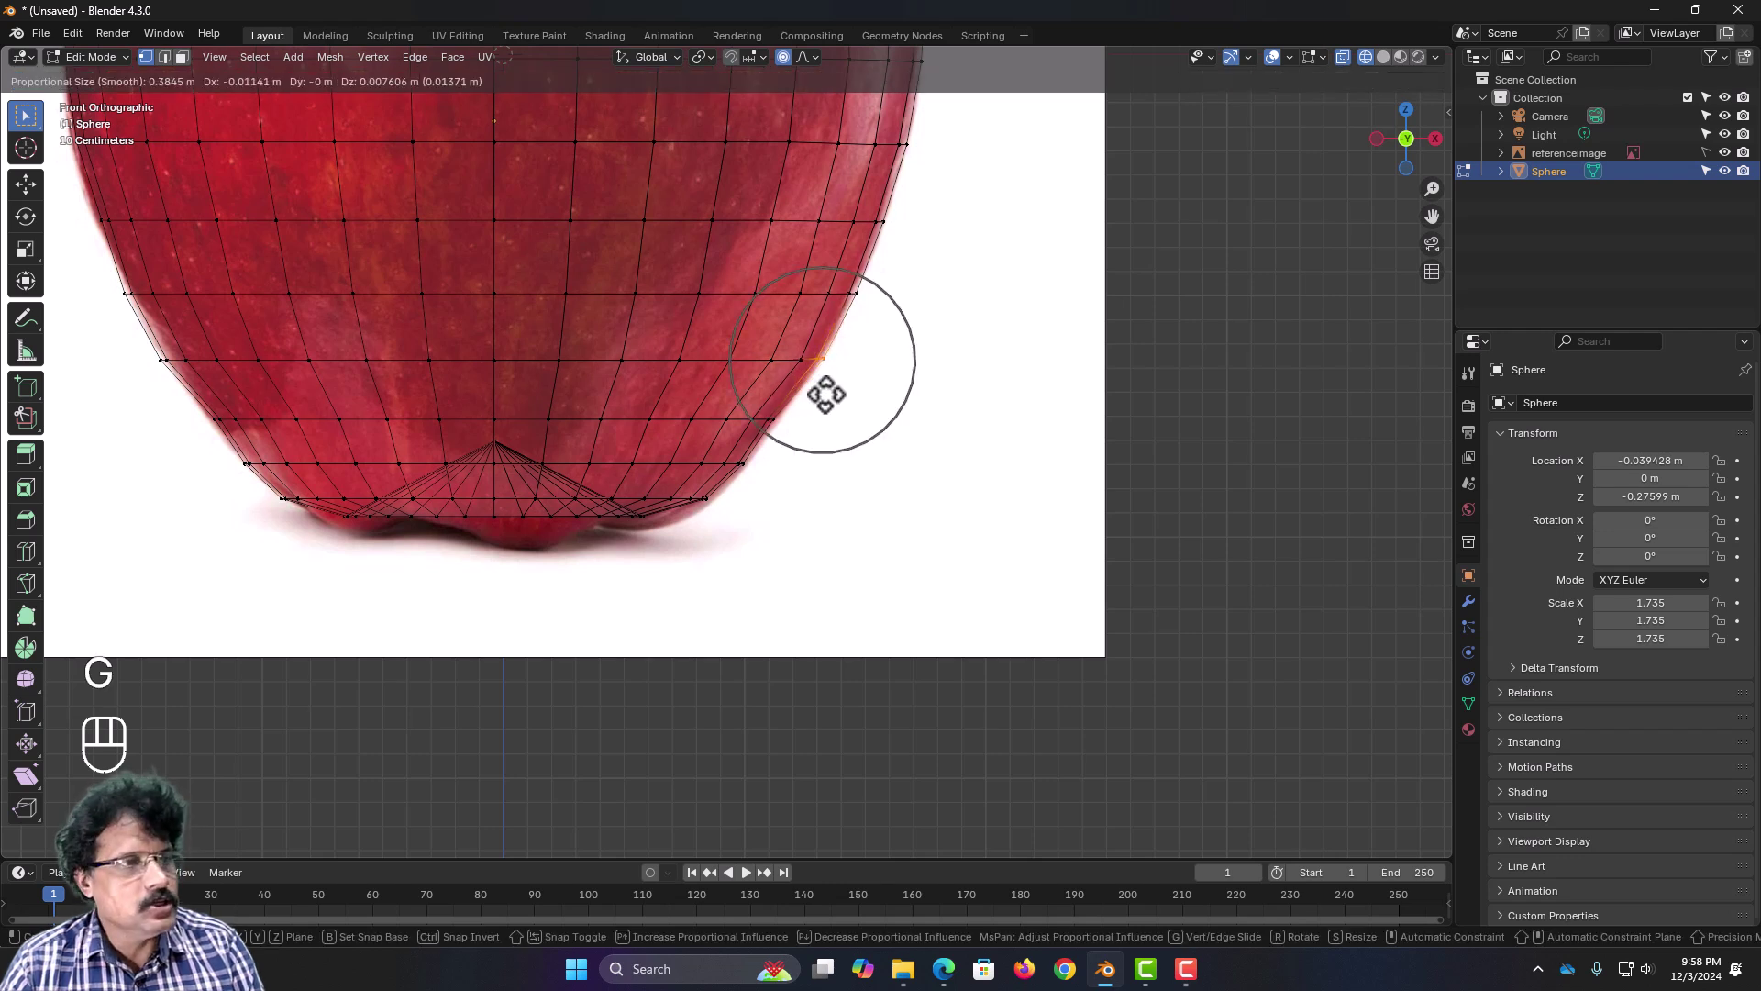
pyautogui.click(825, 397)
# Step: Lower the outer vertices of the second-lowest row on the apple's right side about 0.042 m along Z
pyautogui.keyDown('shift'); pyautogui.moveTo(786, 519); pyautogui.dragTo(775, 350, button='middle'); pyautogui.keyUp('shift')
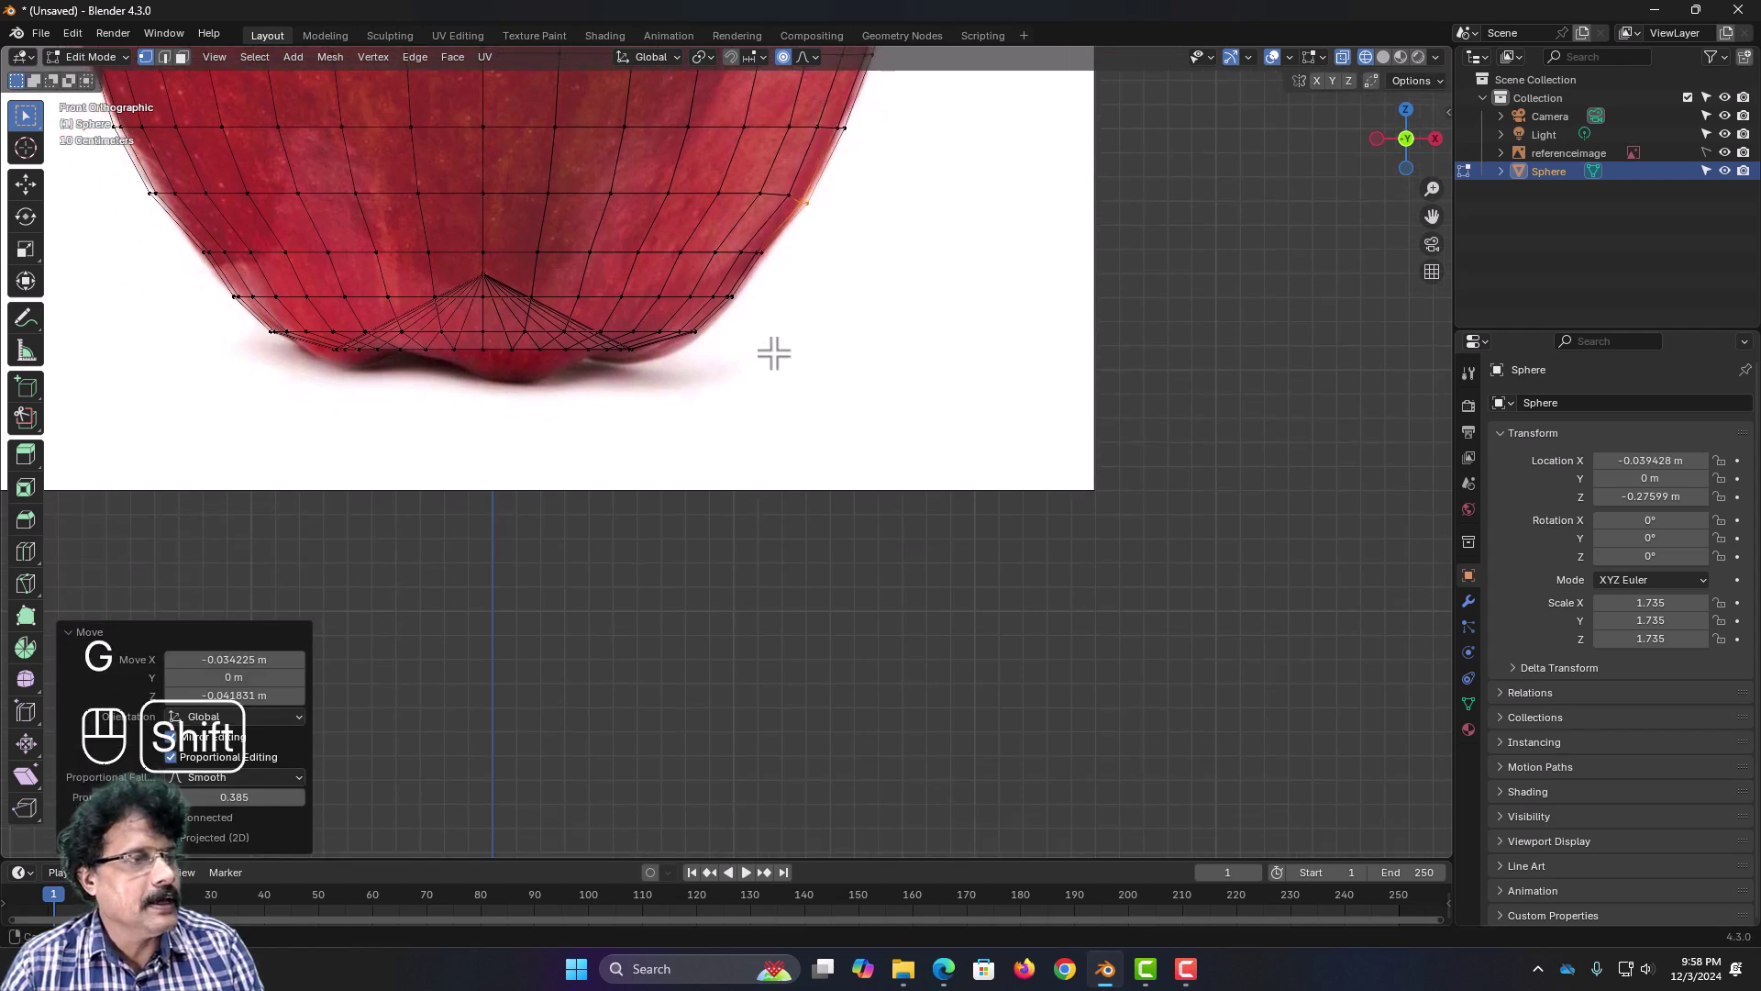
pyautogui.moveTo(736, 322); pyautogui.dragTo(682, 360)
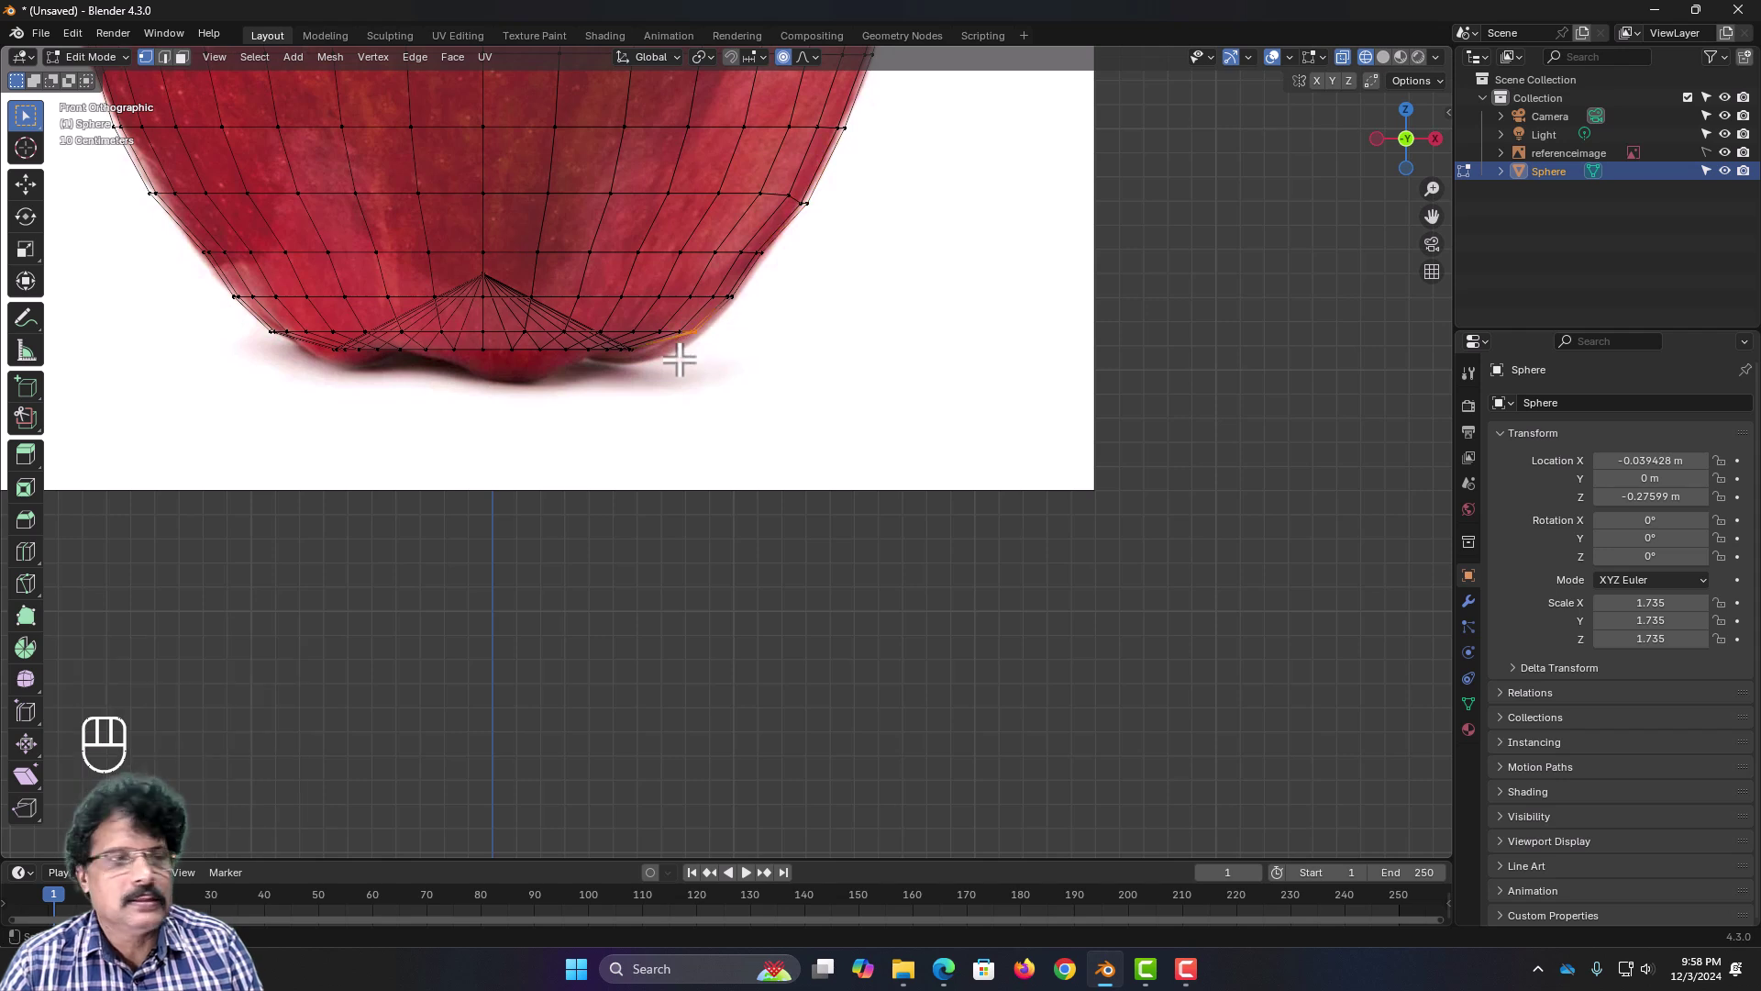
pyautogui.press('g')
pyautogui.press('z')
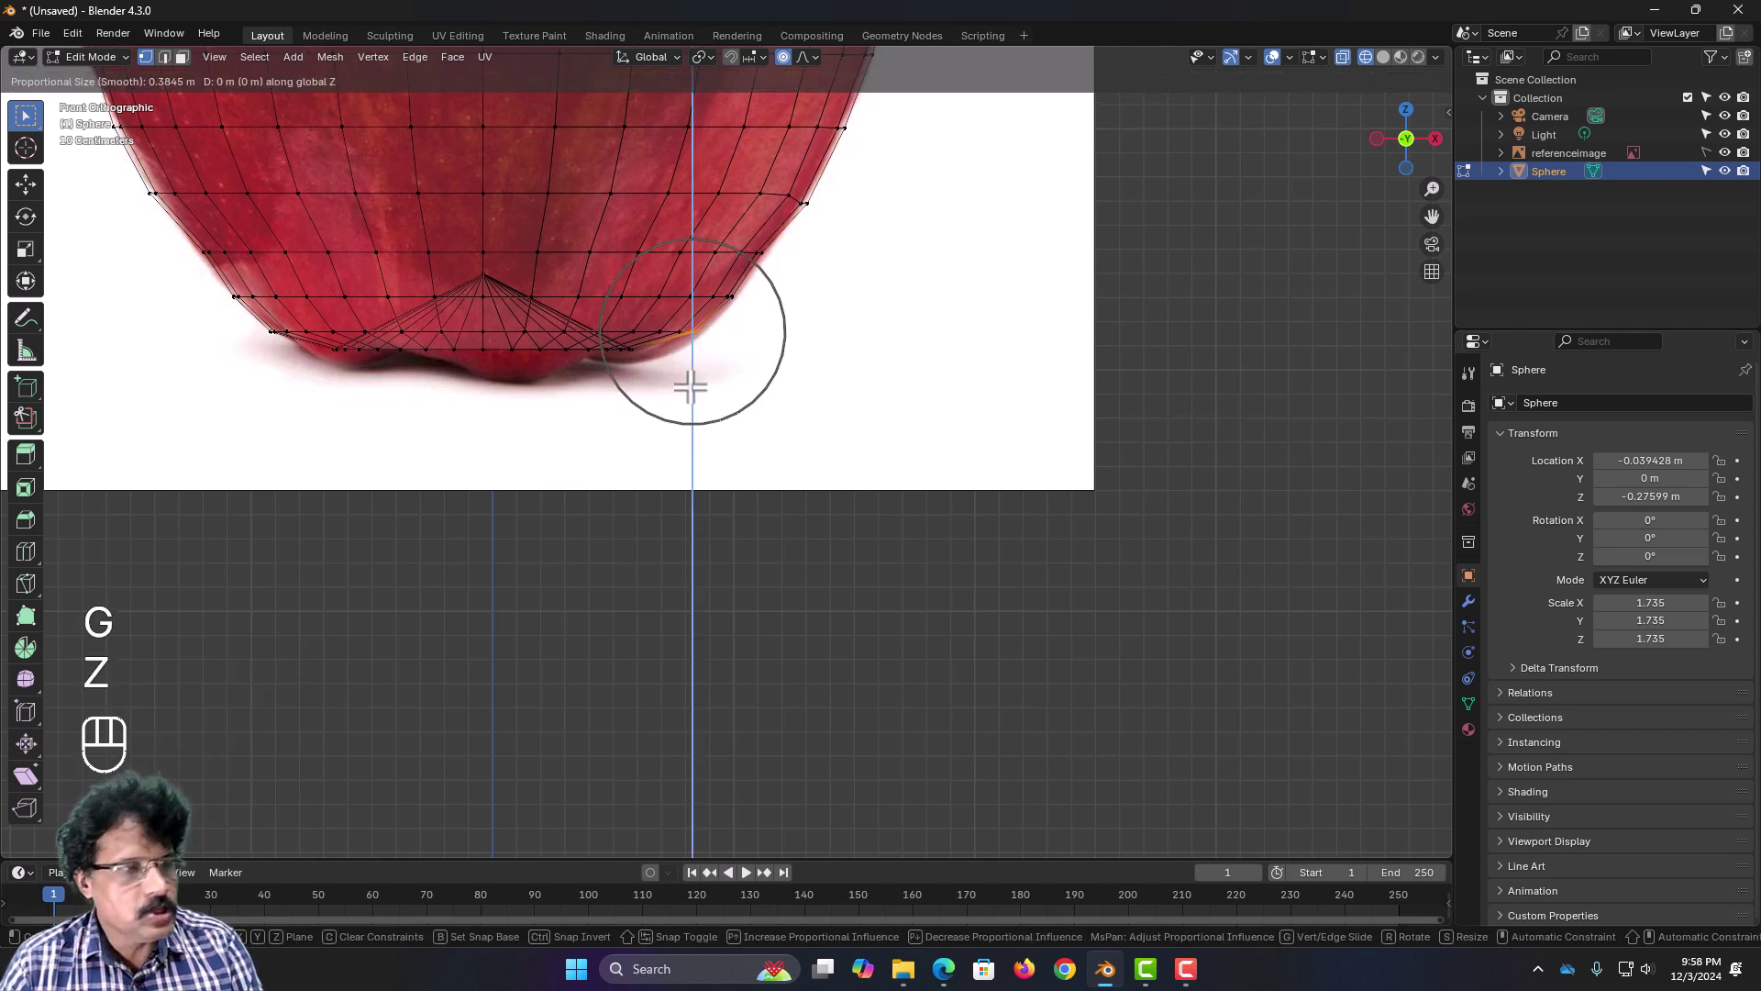
pyautogui.click(690, 396)
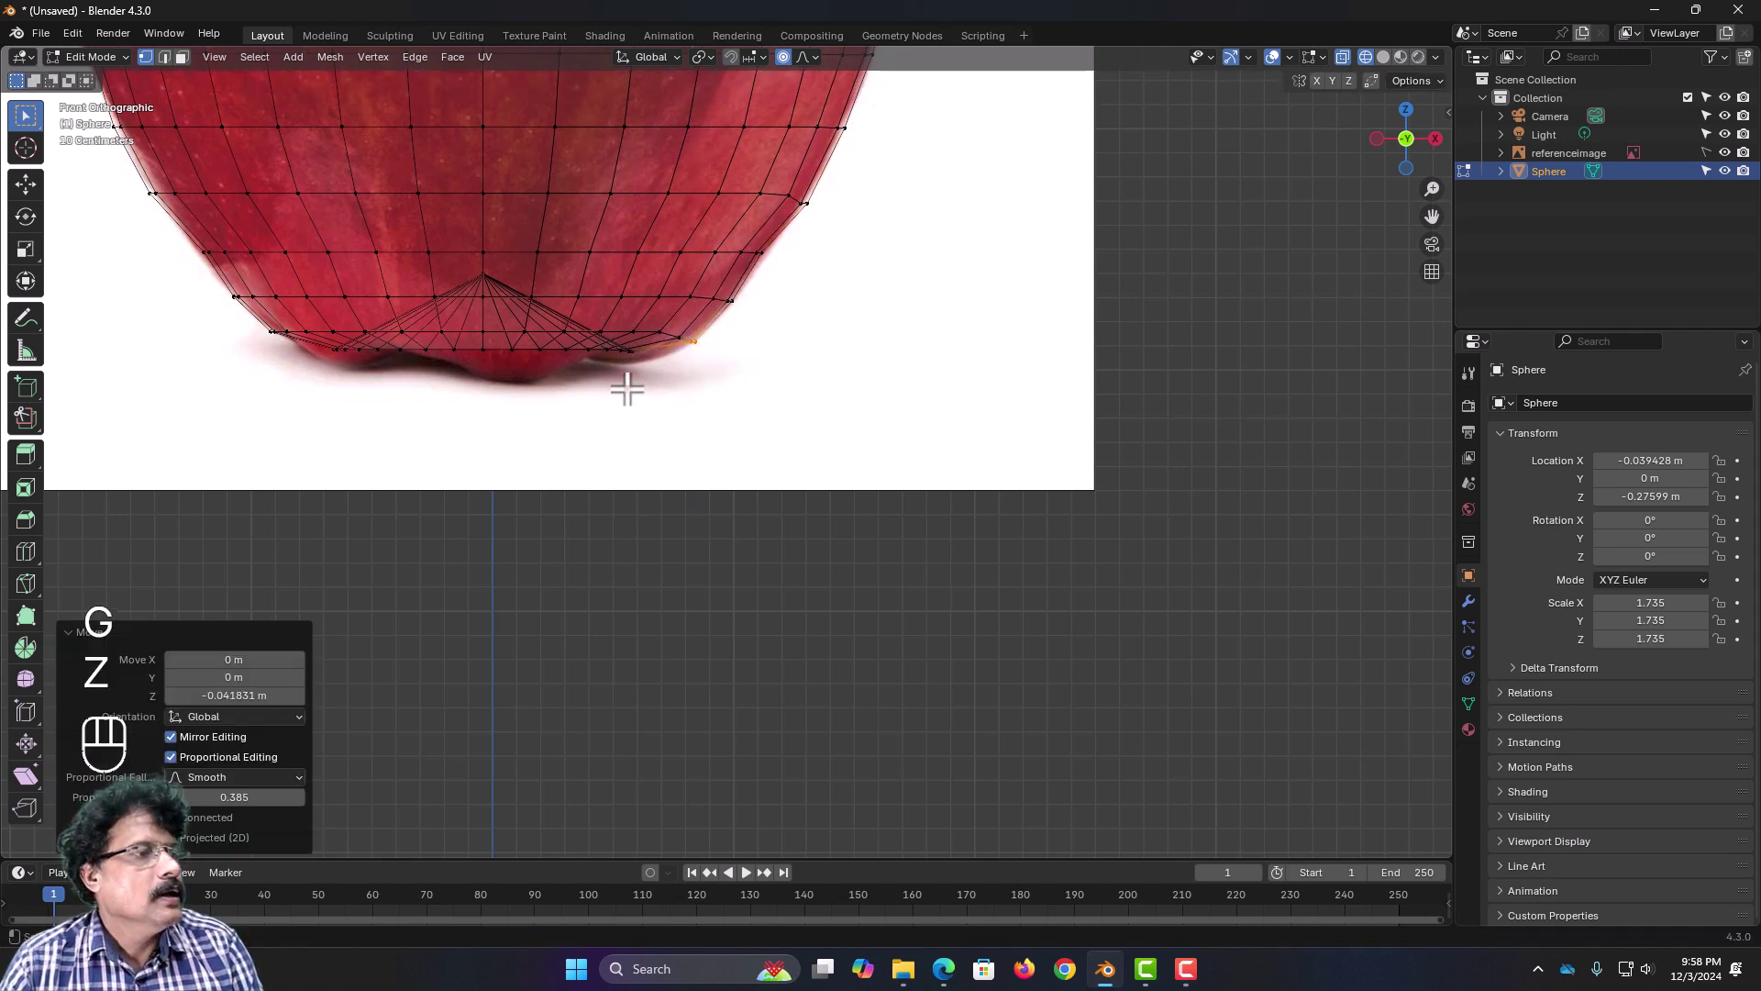
# Step: Lower the bottom row's outer right vertices about 0.053 m along Z, using a proportional size of about 0.289 m
pyautogui.moveTo(628, 346); pyautogui.dragTo(619, 337)
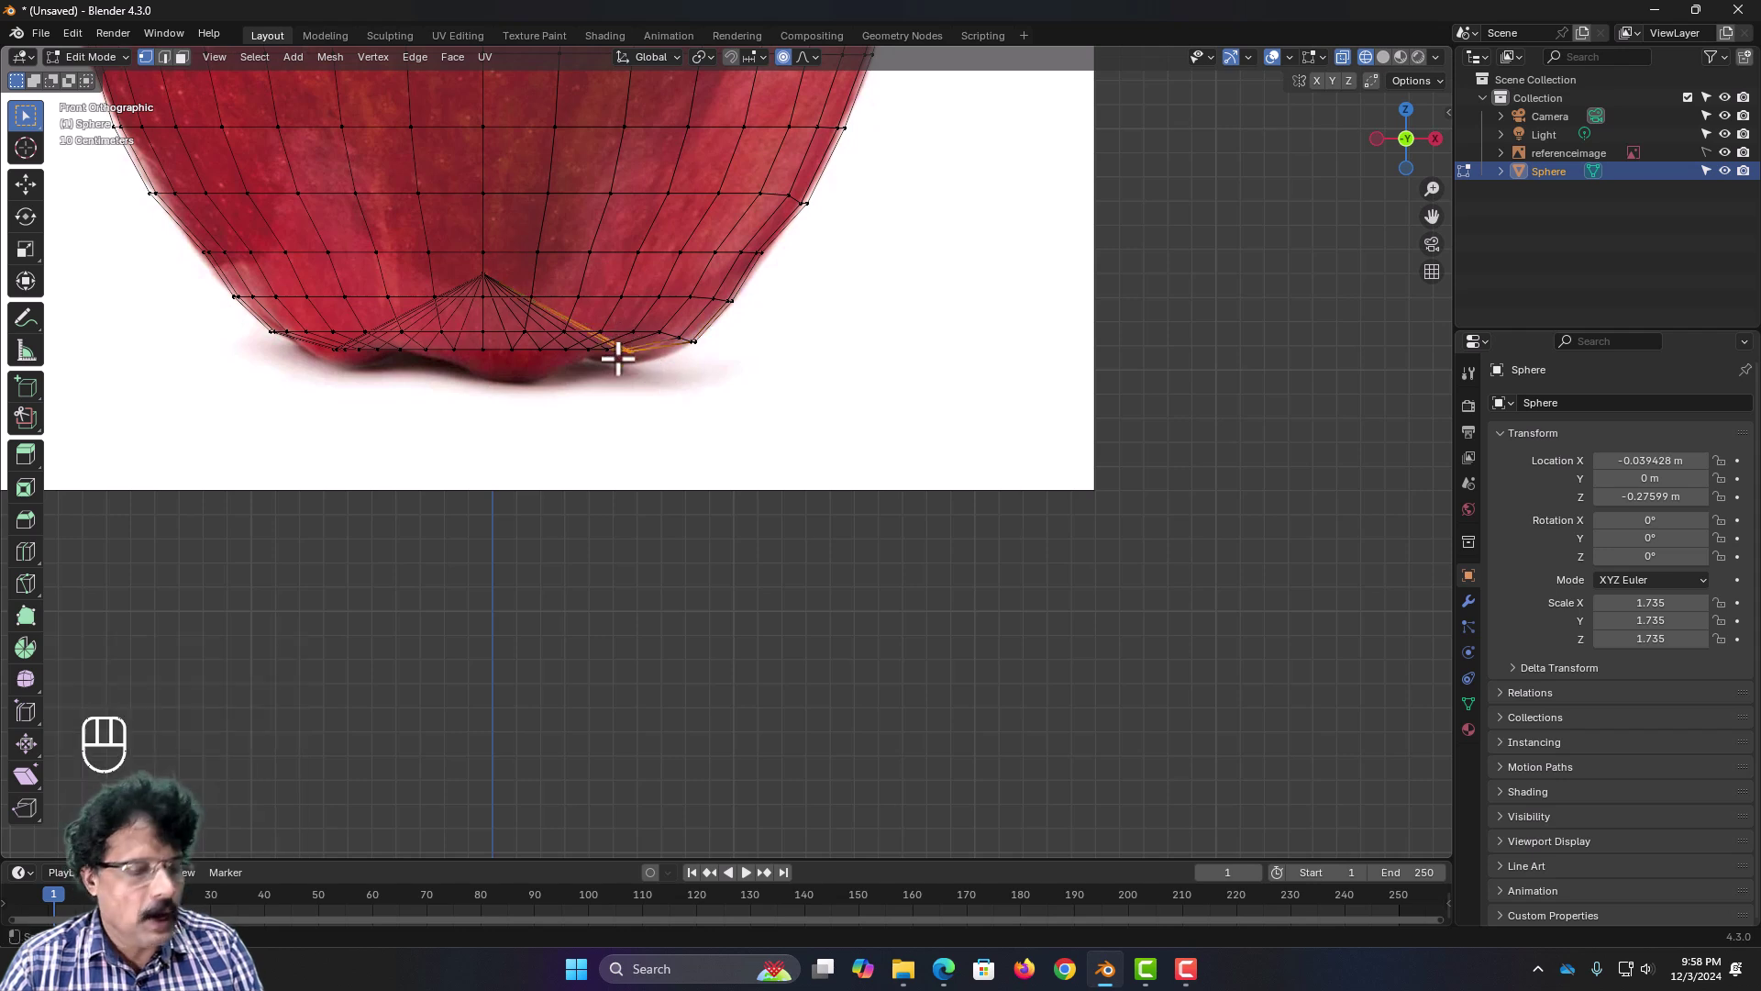
pyautogui.press('g')
pyautogui.press('z')
pyautogui.scroll(5, 618, 358)
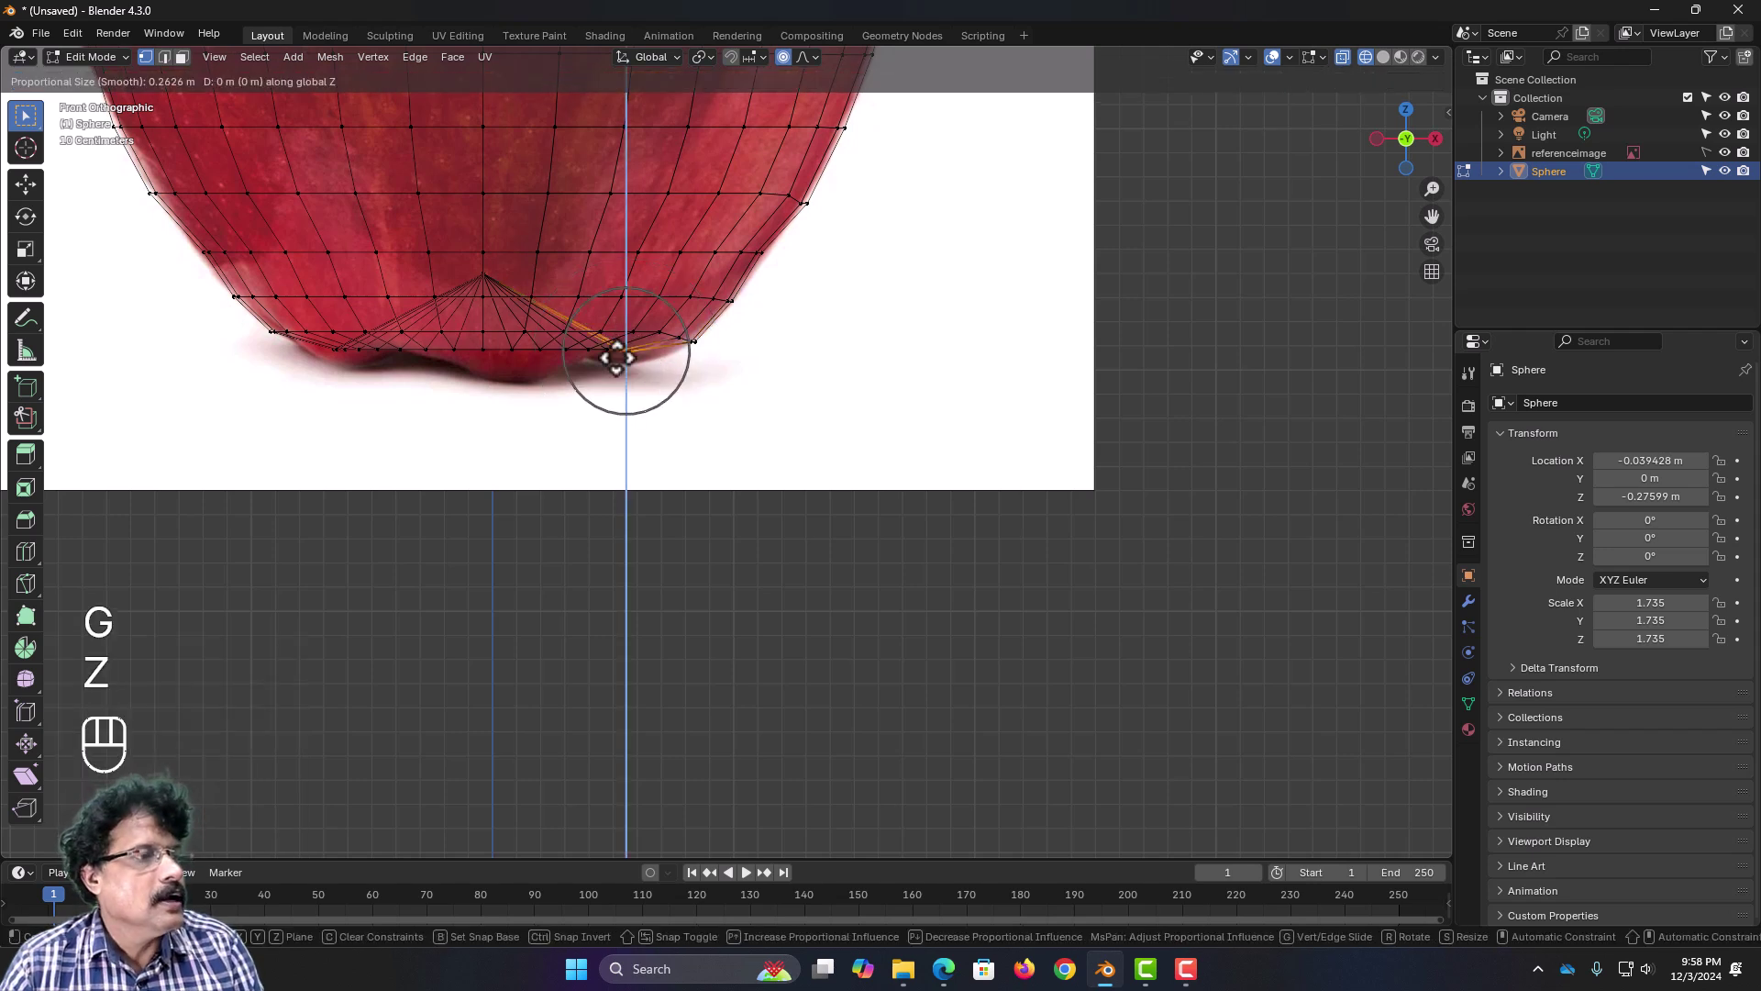
pyautogui.scroll(-3, 618, 360)
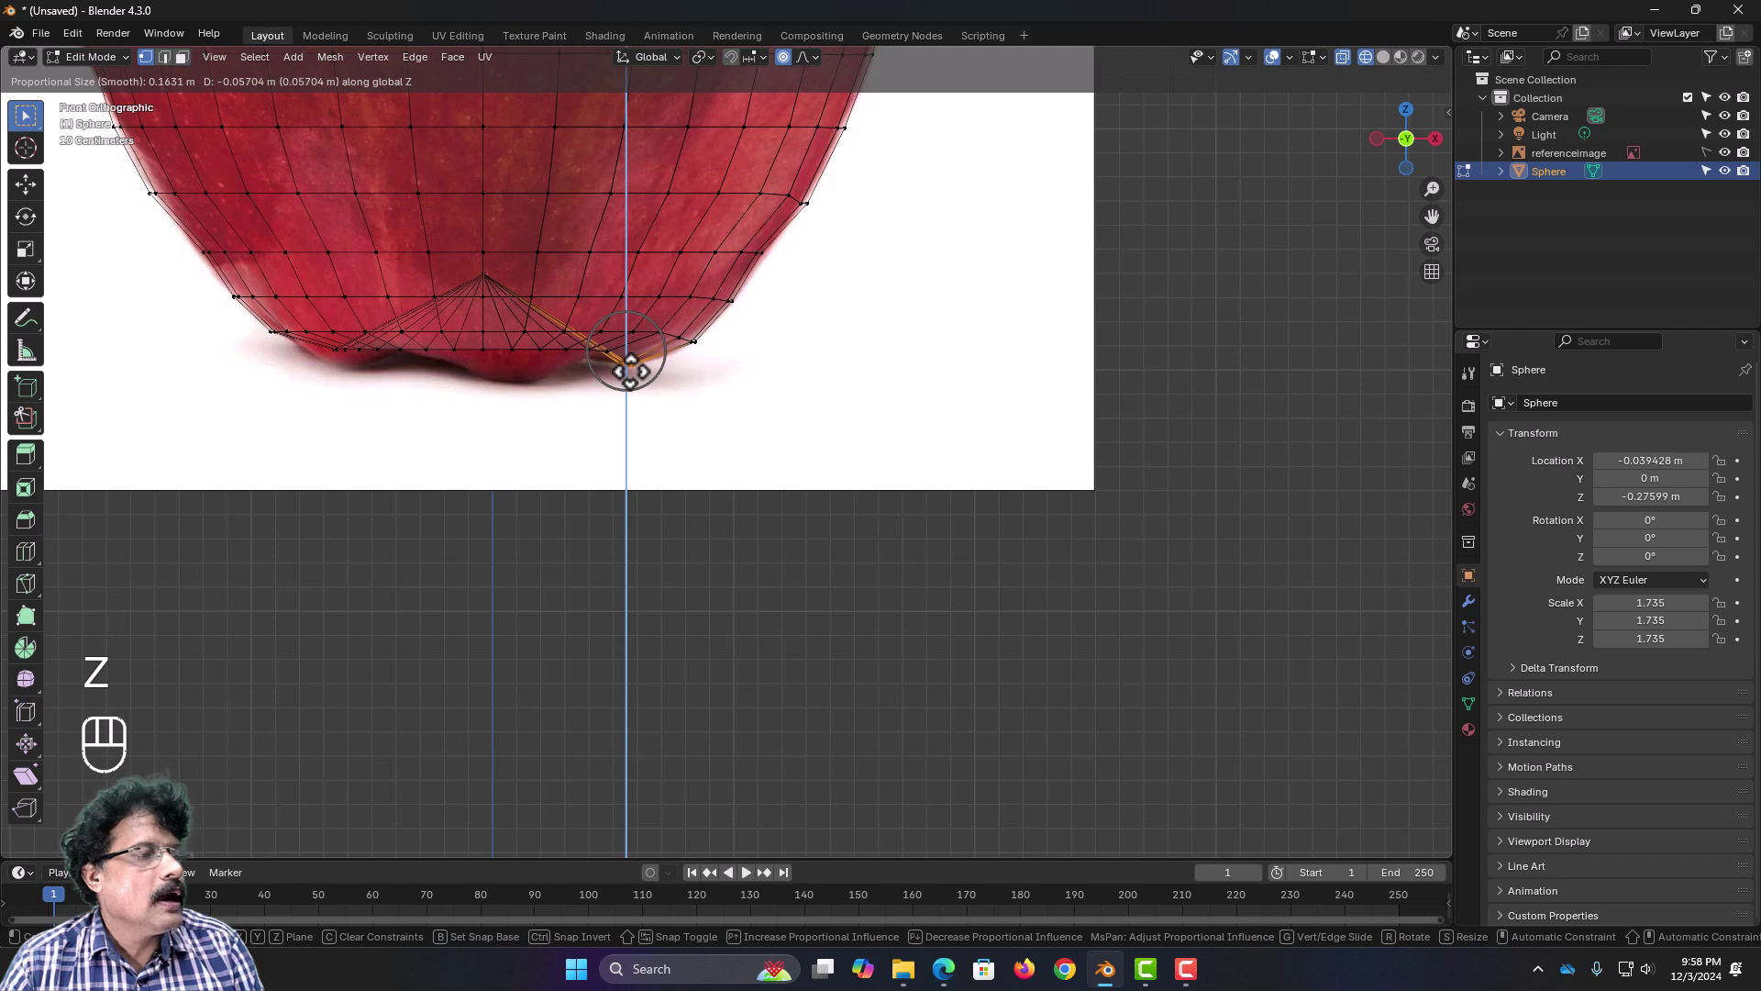
pyautogui.scroll(-3, 633, 371)
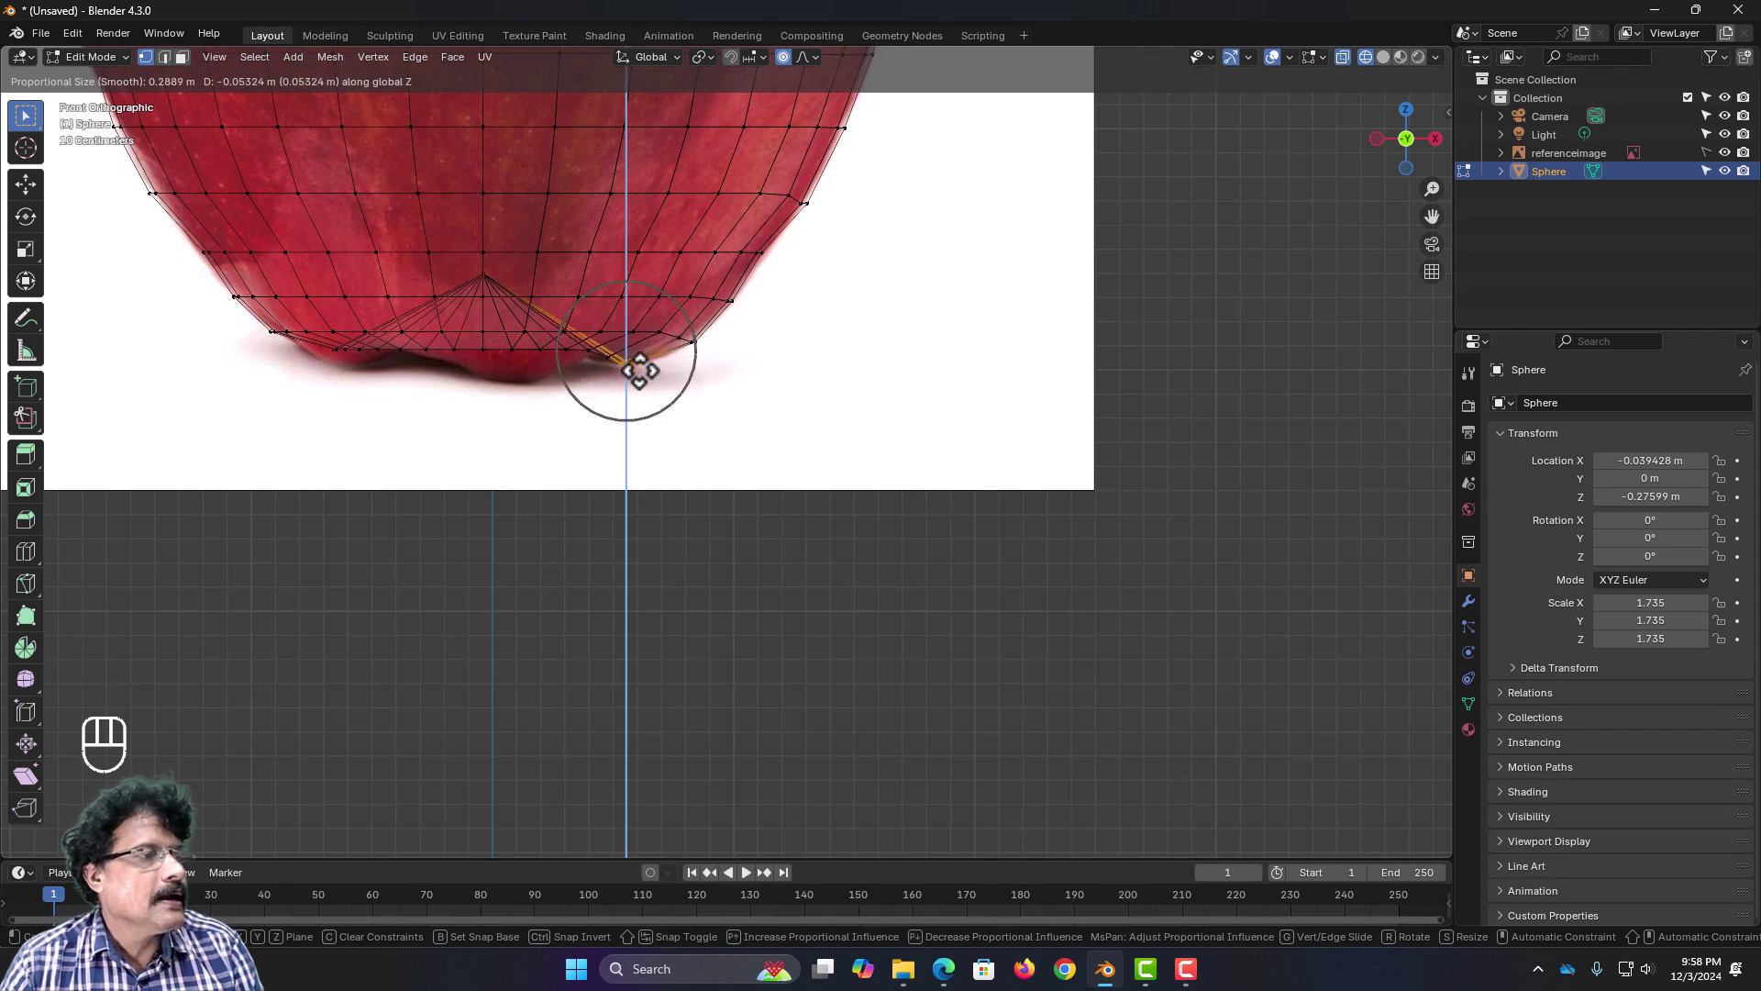
pyautogui.click(639, 370)
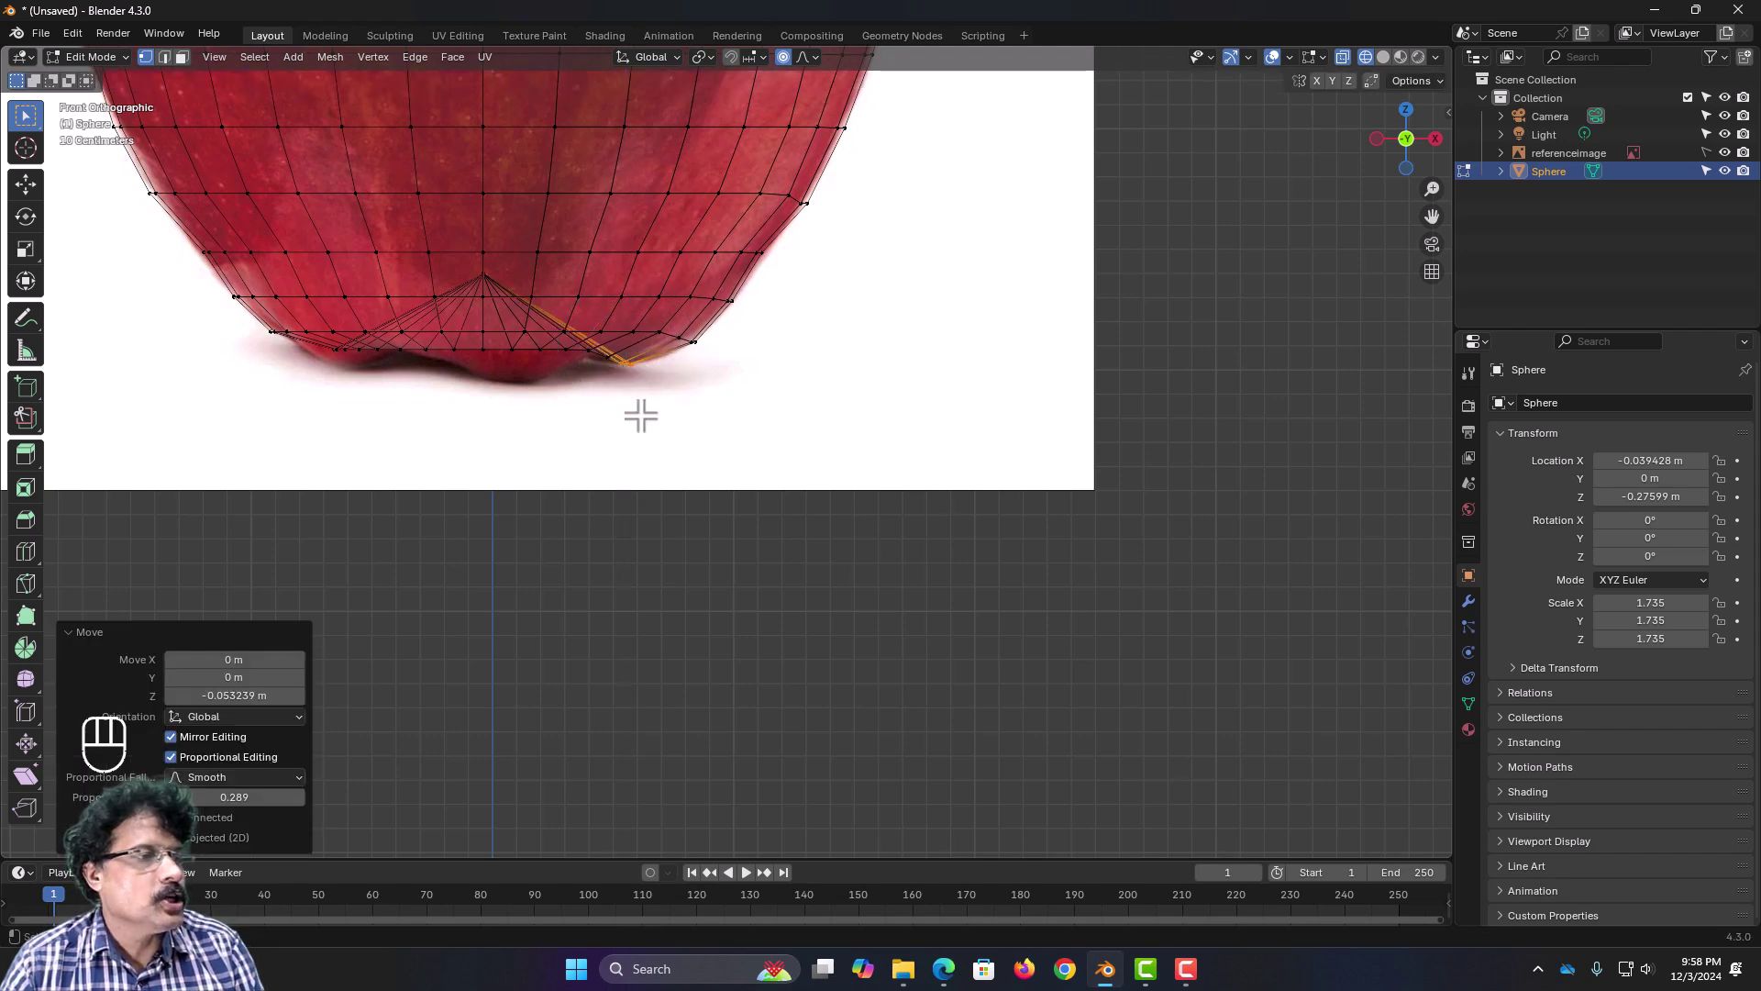
# Step: Select a single vertex at the base's lower right and lower it about 0.015 m along Z, with a proportional size of about 0.563 m
pyautogui.moveTo(637, 413); pyautogui.dragTo(660, 446, button='middle')
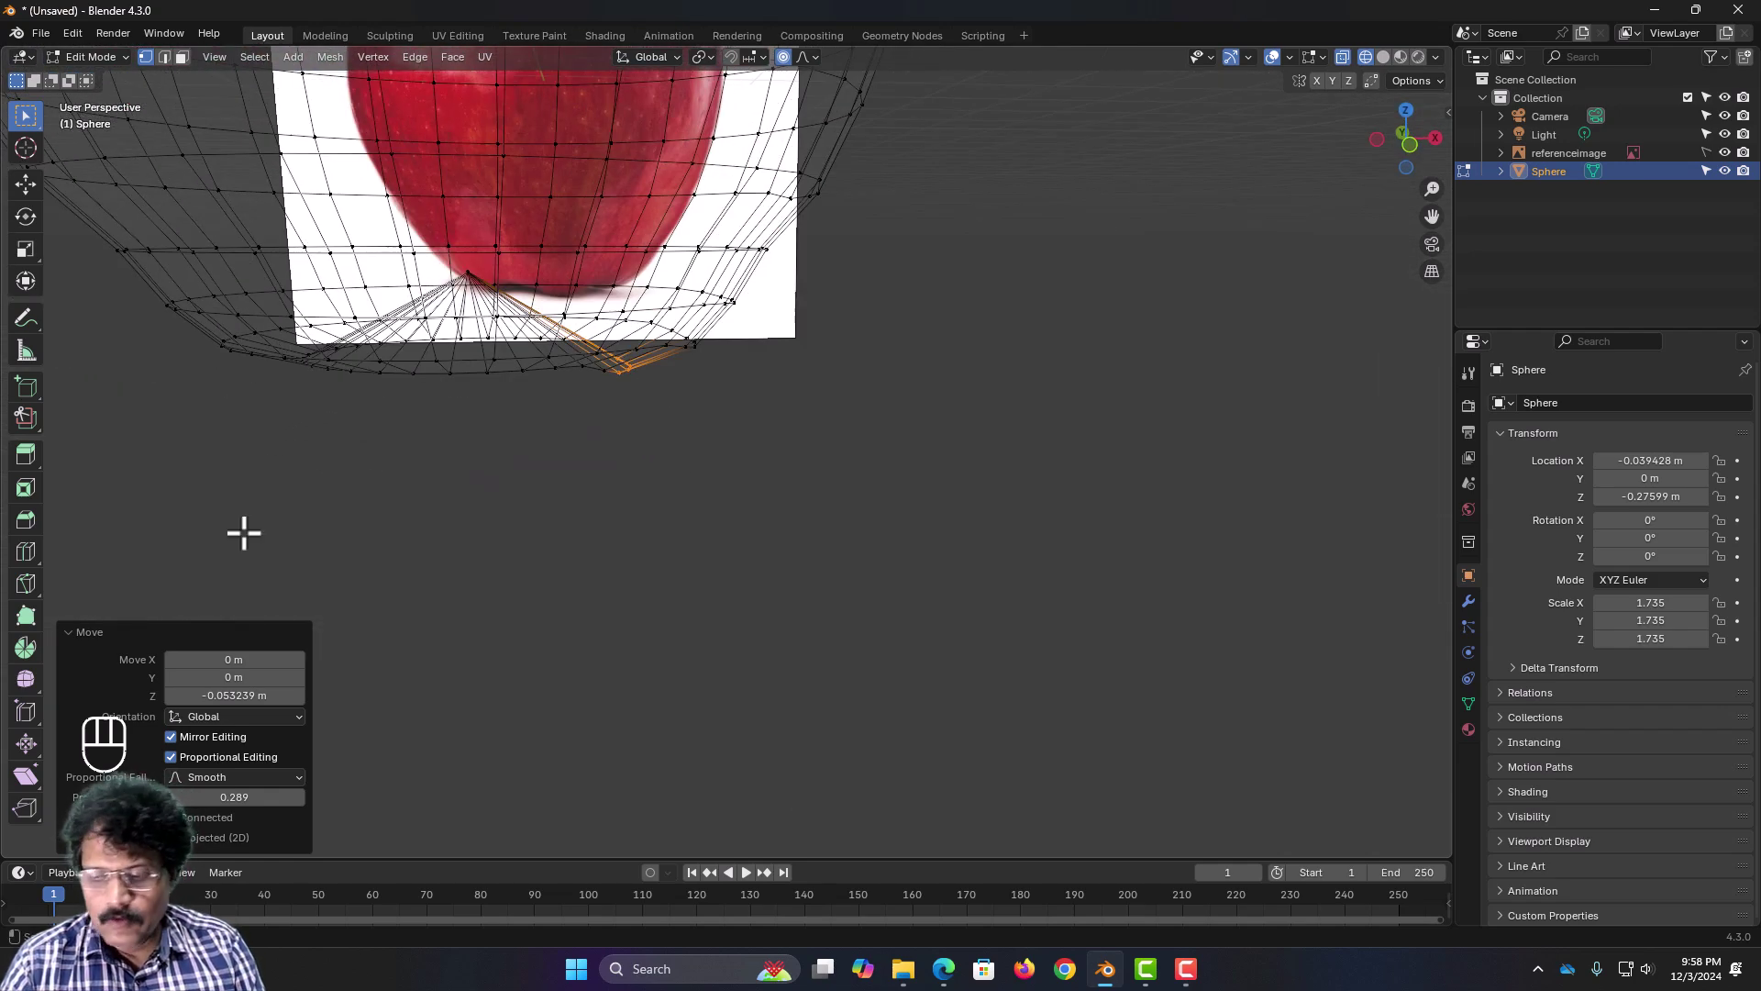
pyautogui.press('KP_1')
pyautogui.moveTo(488, 559); pyautogui.dragTo(668, 480, button='middle')
pyautogui.click(699, 455)
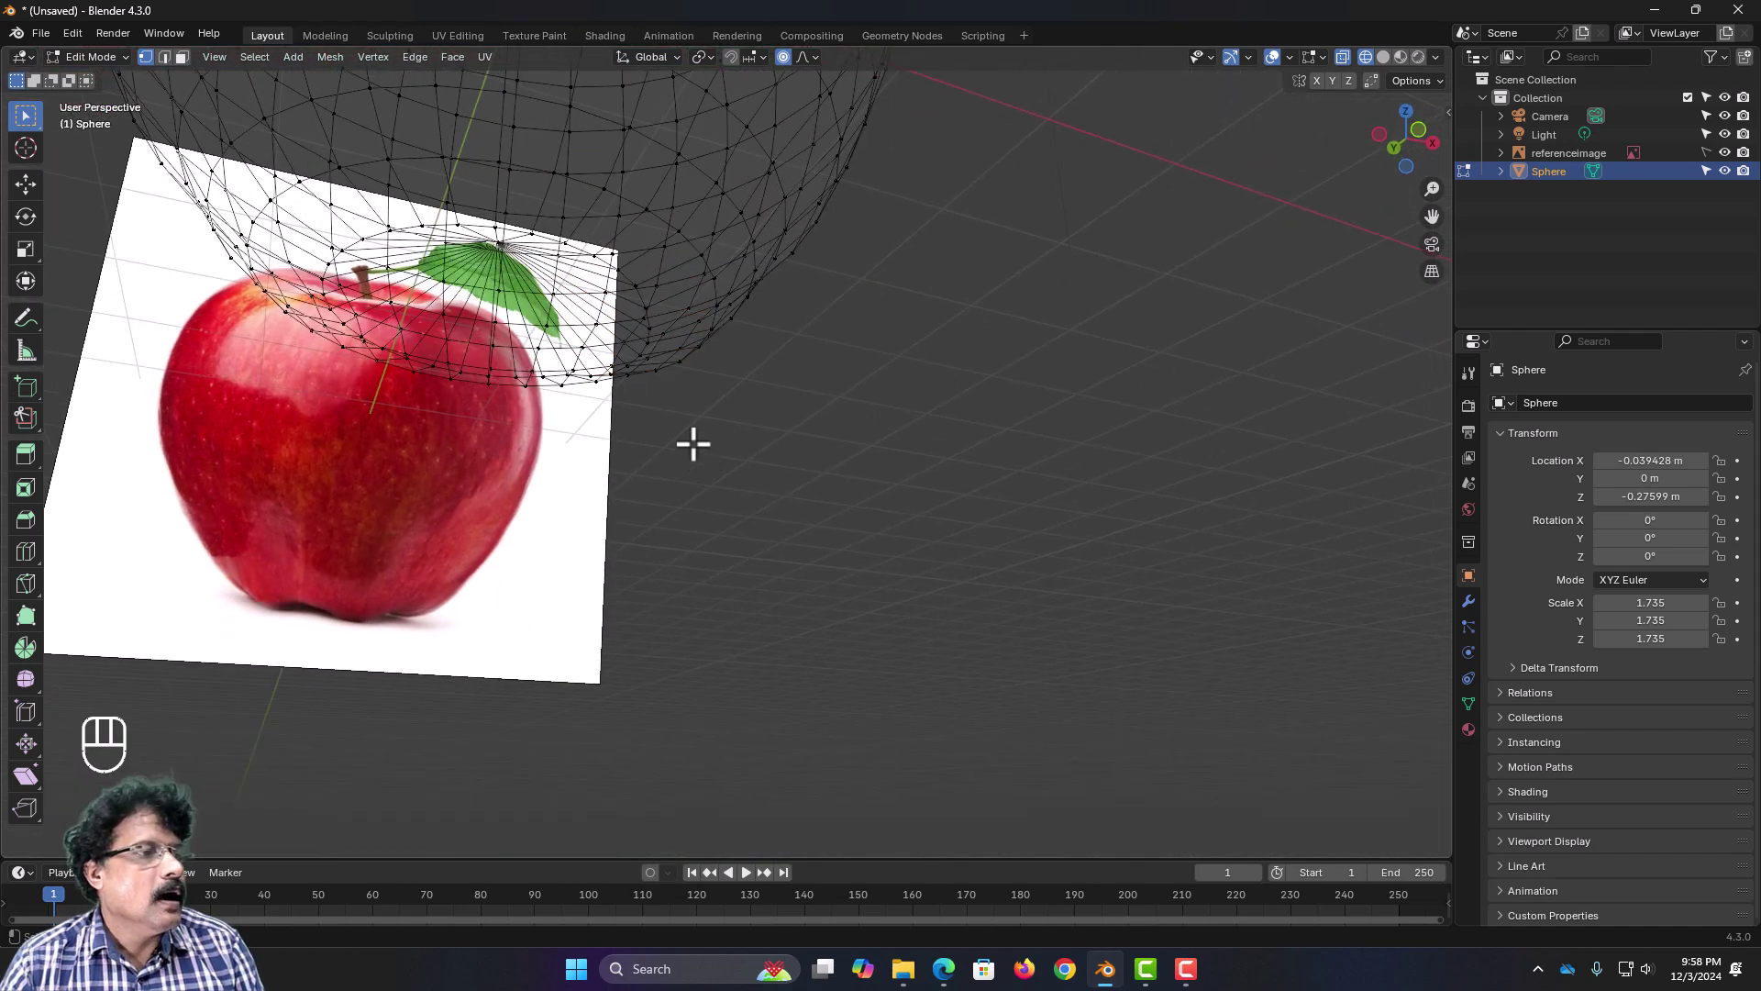
pyautogui.click(646, 346)
pyautogui.press('KP_1')
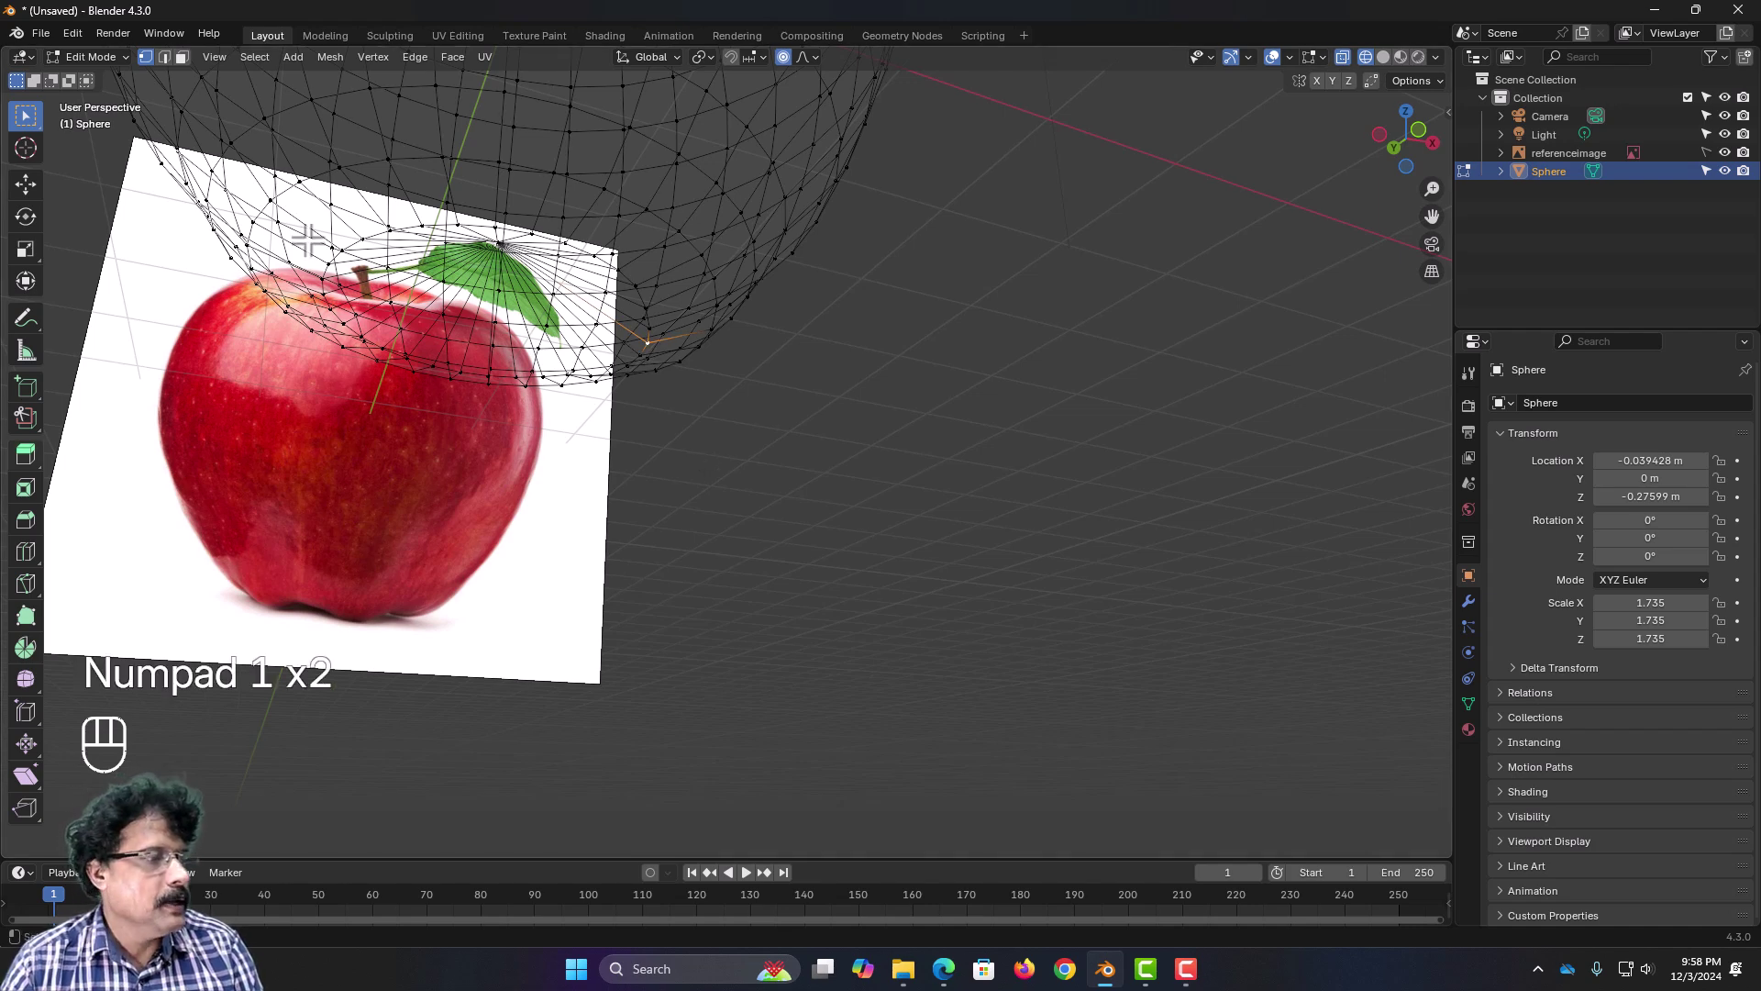
pyautogui.press('KP_1')
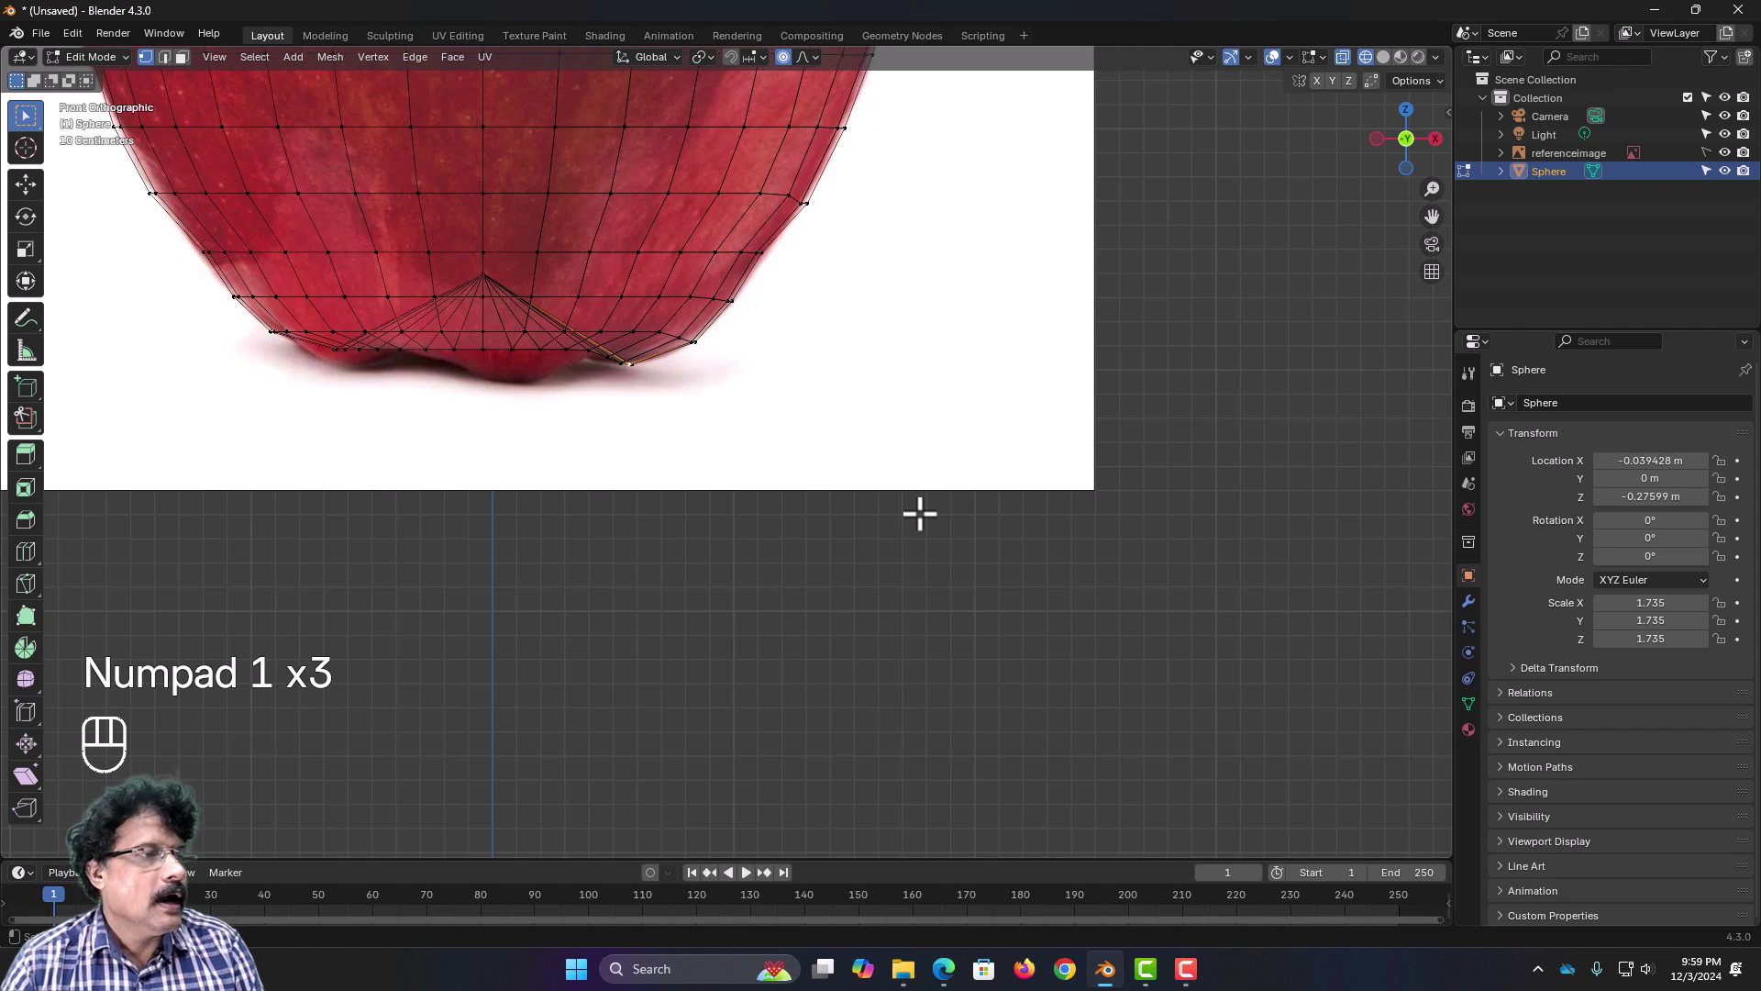
pyautogui.press('g')
pyautogui.press('z')
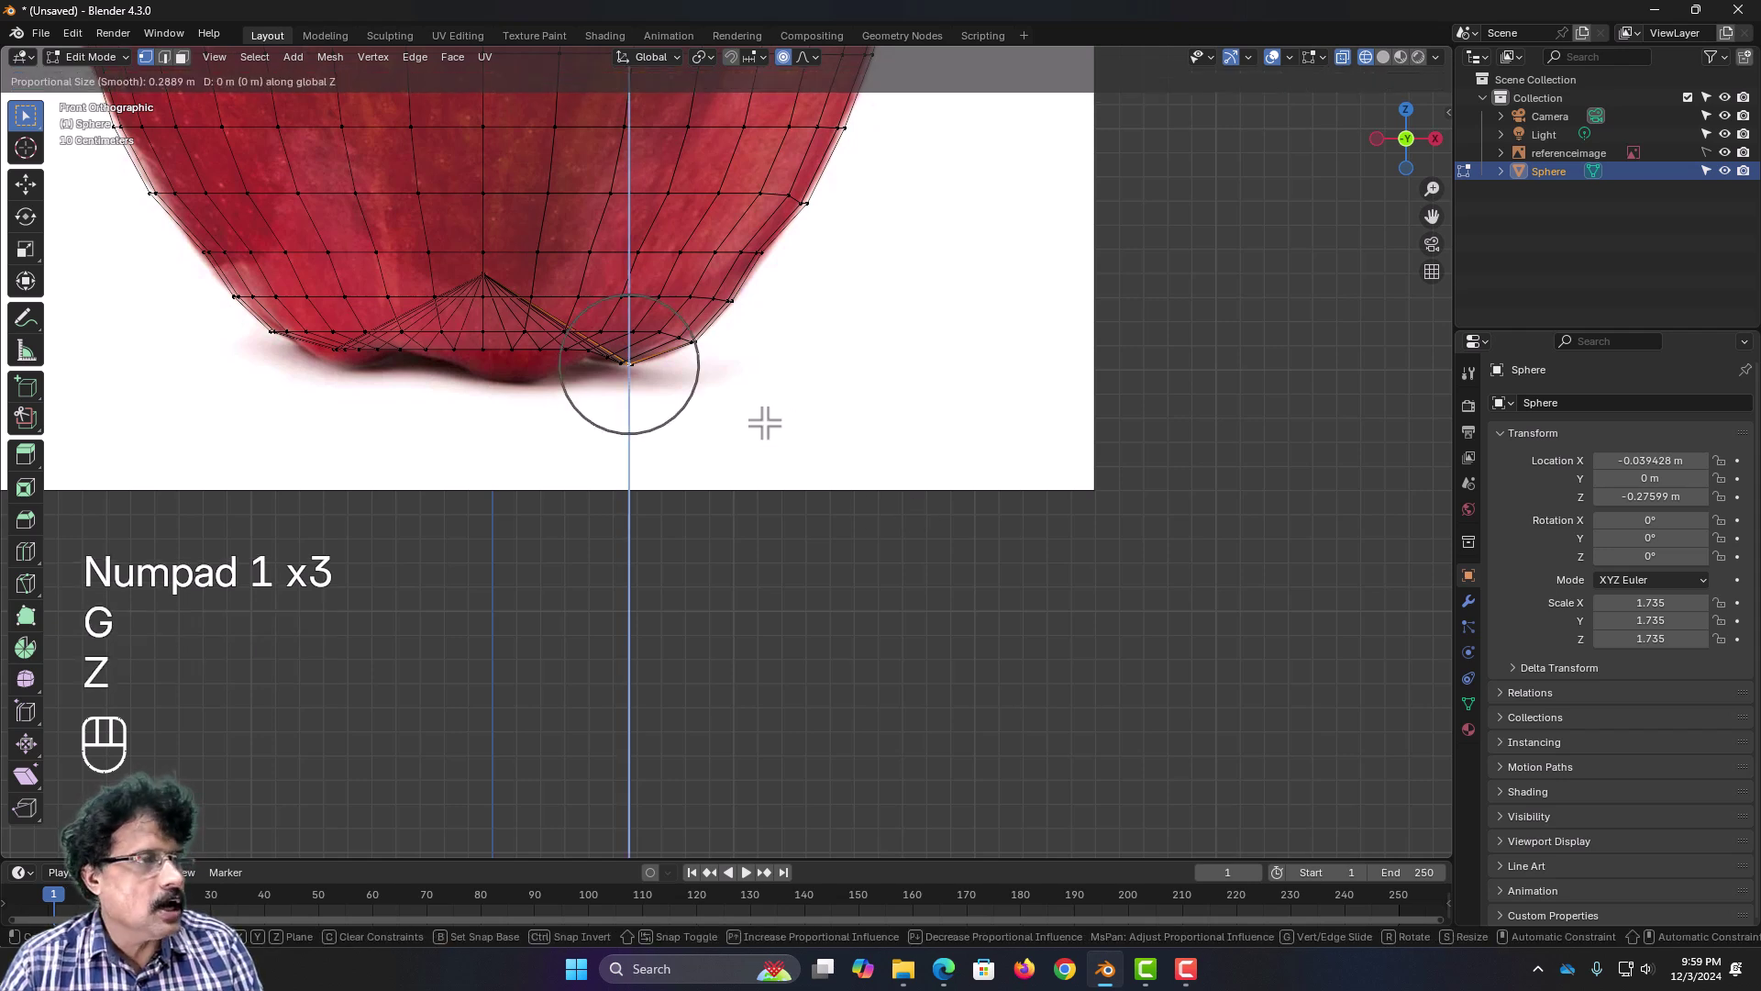
pyautogui.scroll(-7, 762, 405)
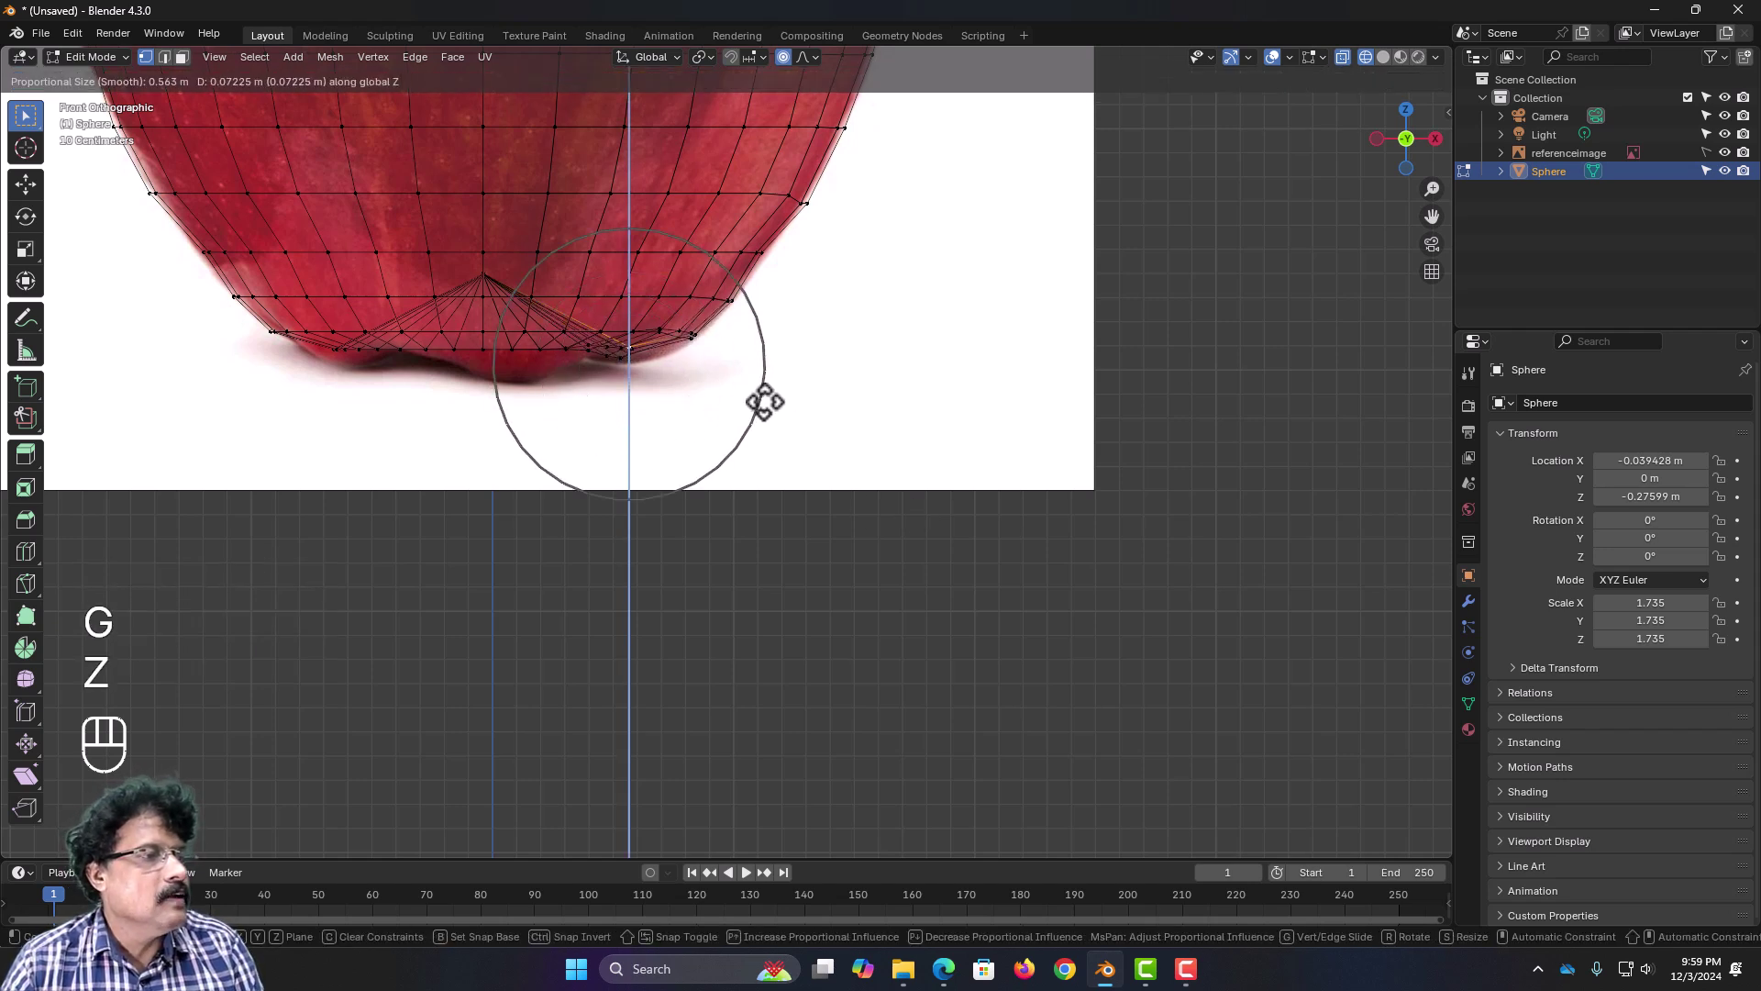
pyautogui.click(776, 424)
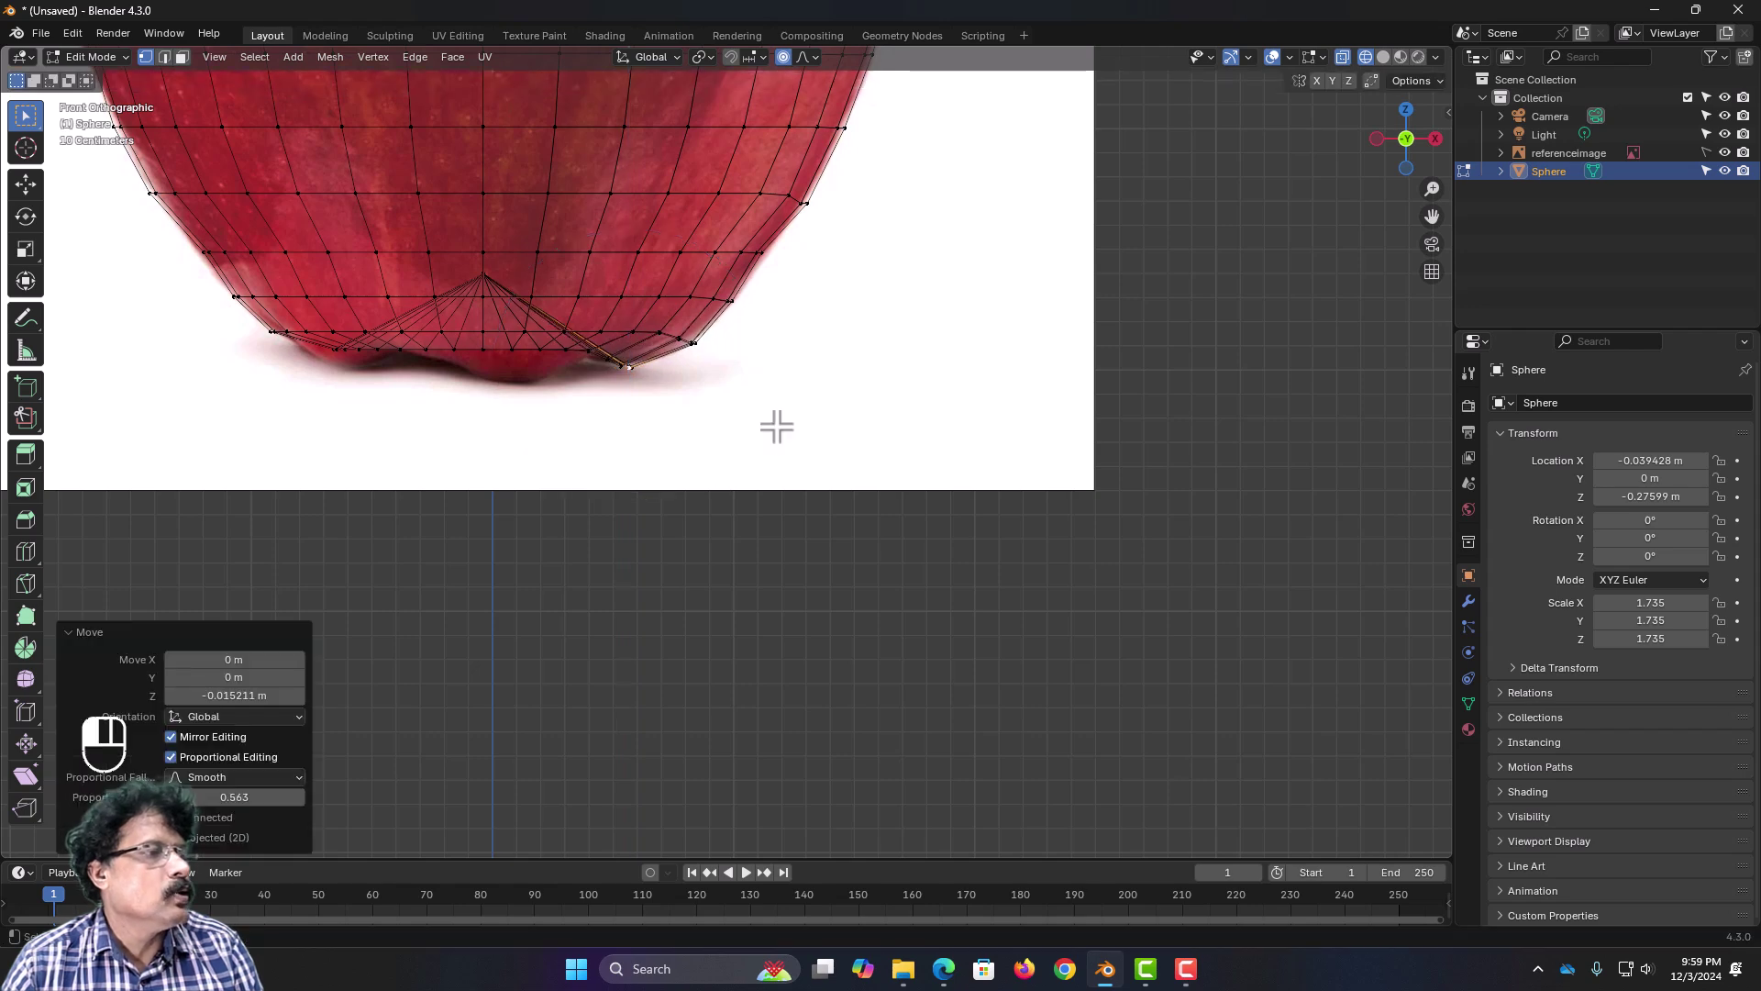
# Step: Lower a bottom-ring vertex between the base's center and right end about 0.091 m along Z, with a proportional size of about 0.289 m
pyautogui.moveTo(652, 476)
pyautogui.mouseDown(button='middle')
pyautogui.moveTo(652, 425)
pyautogui.moveTo(652, 444)
pyautogui.mouseUp(button='middle')
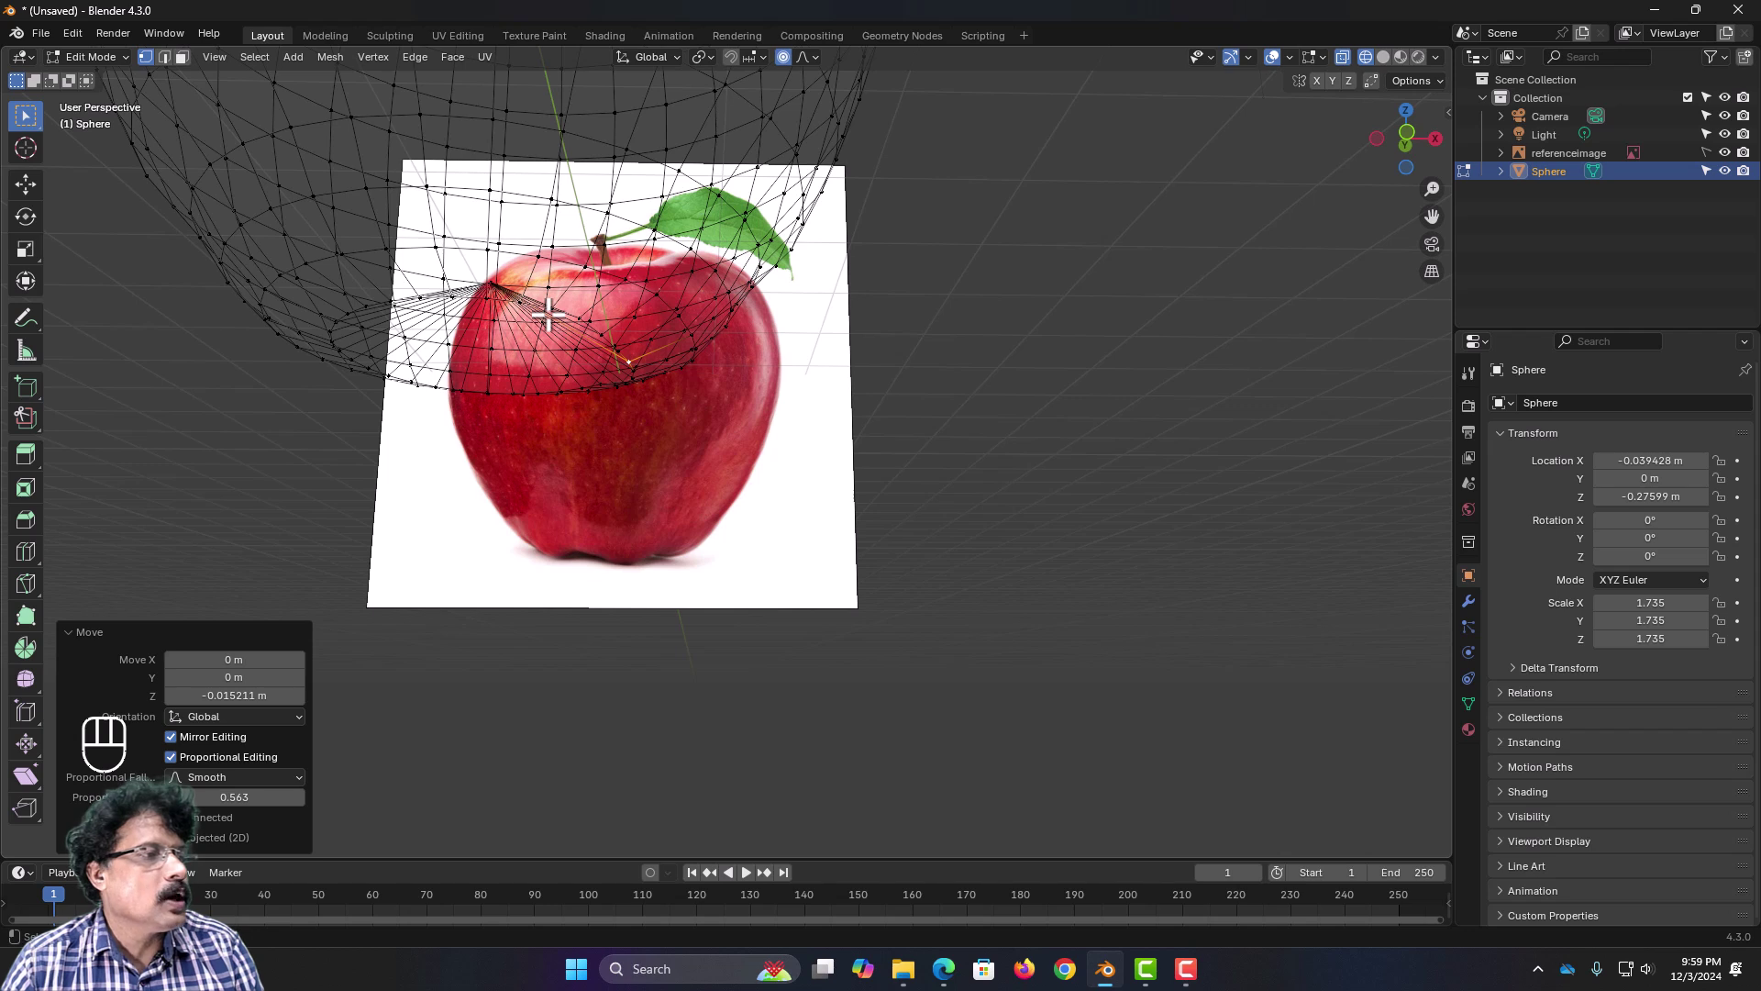
pyautogui.click(617, 479)
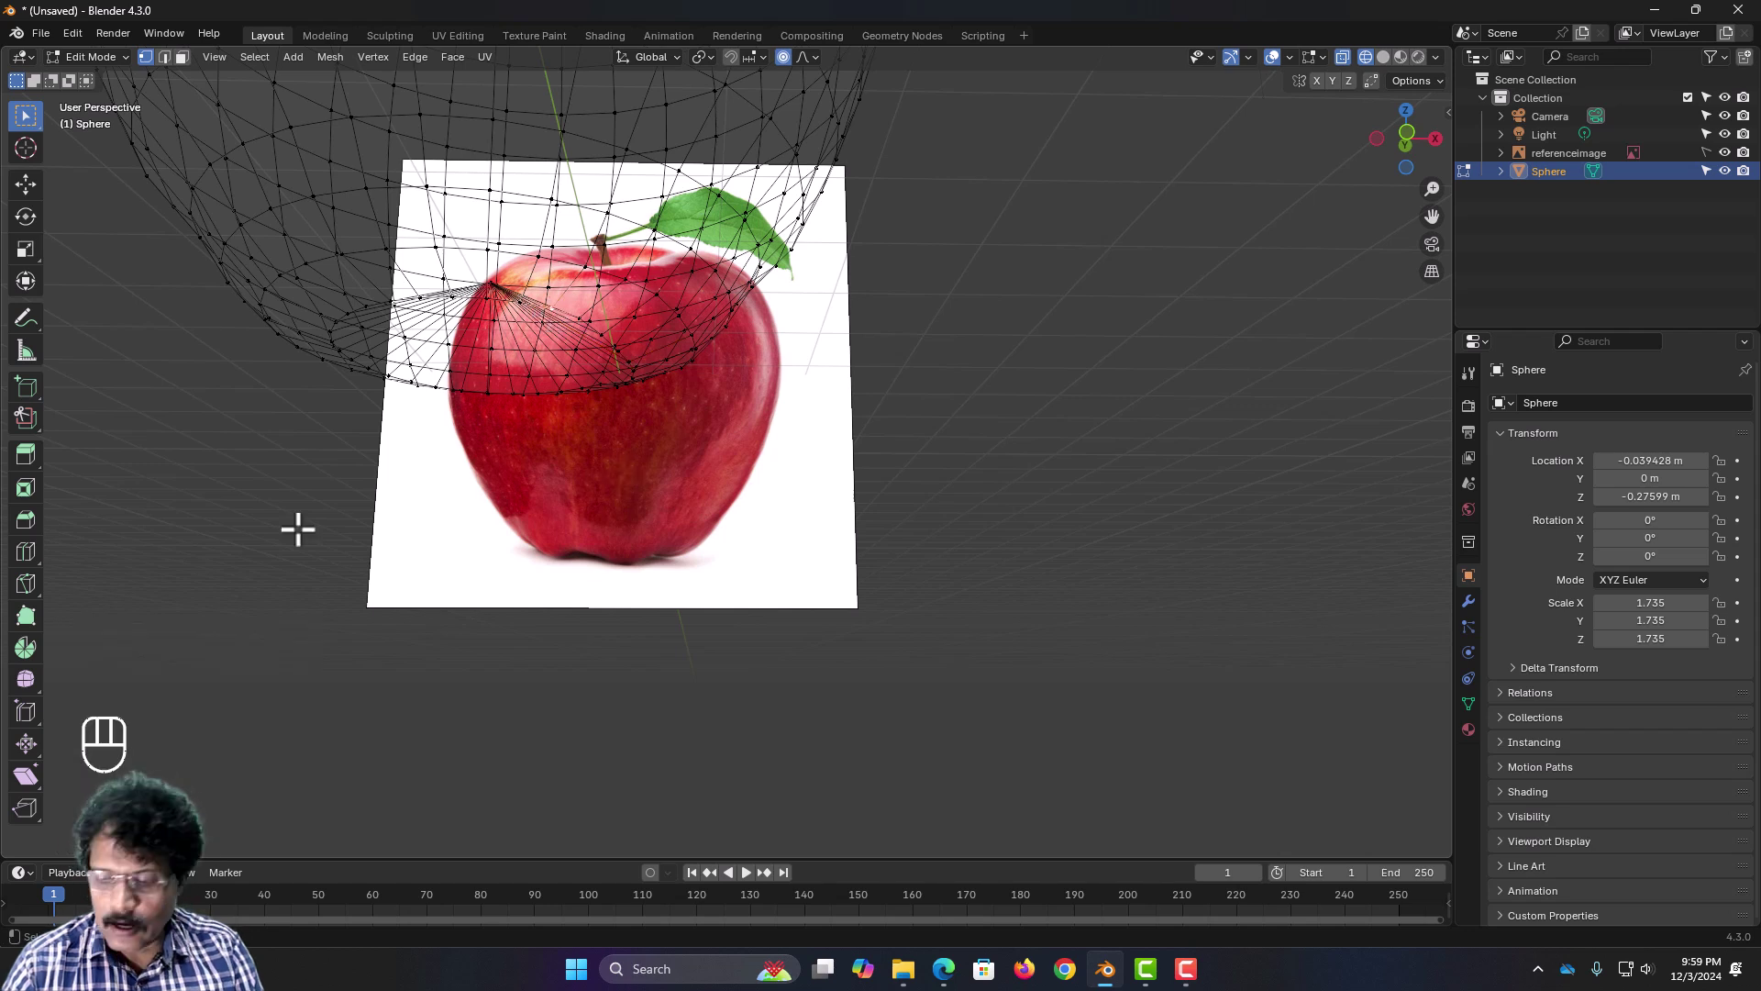
pyautogui.press('KP_1')
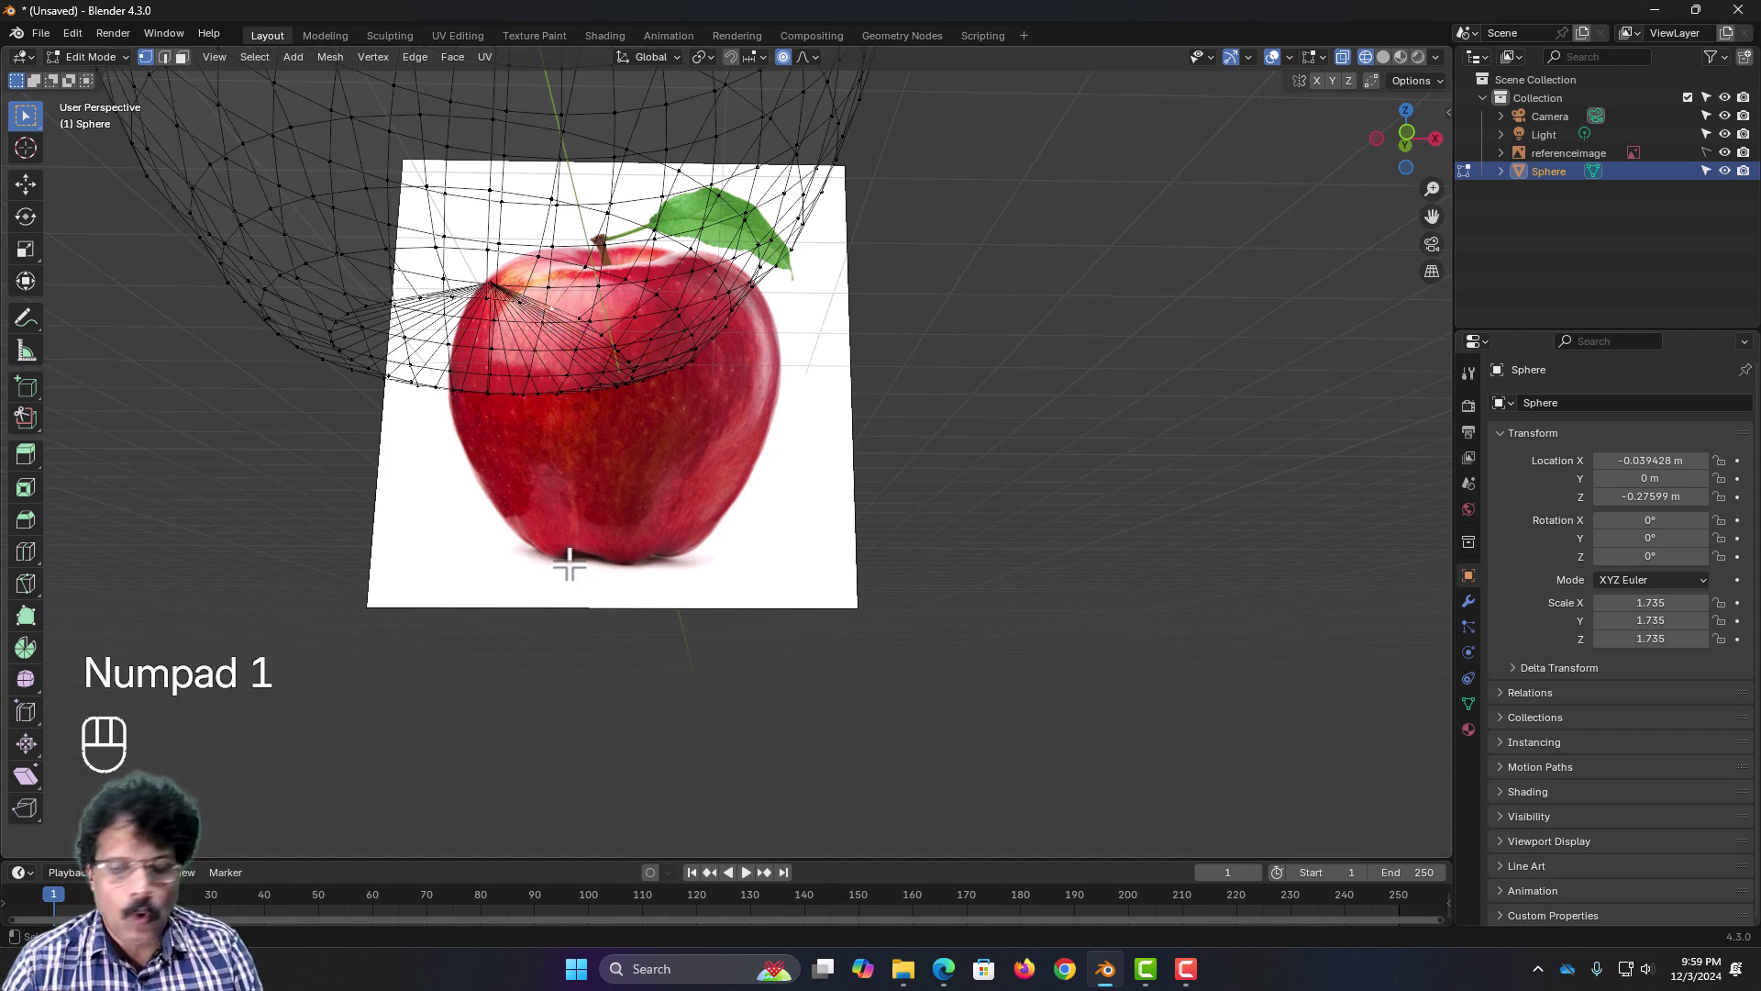
pyautogui.press('KP_1')
pyautogui.press('g')
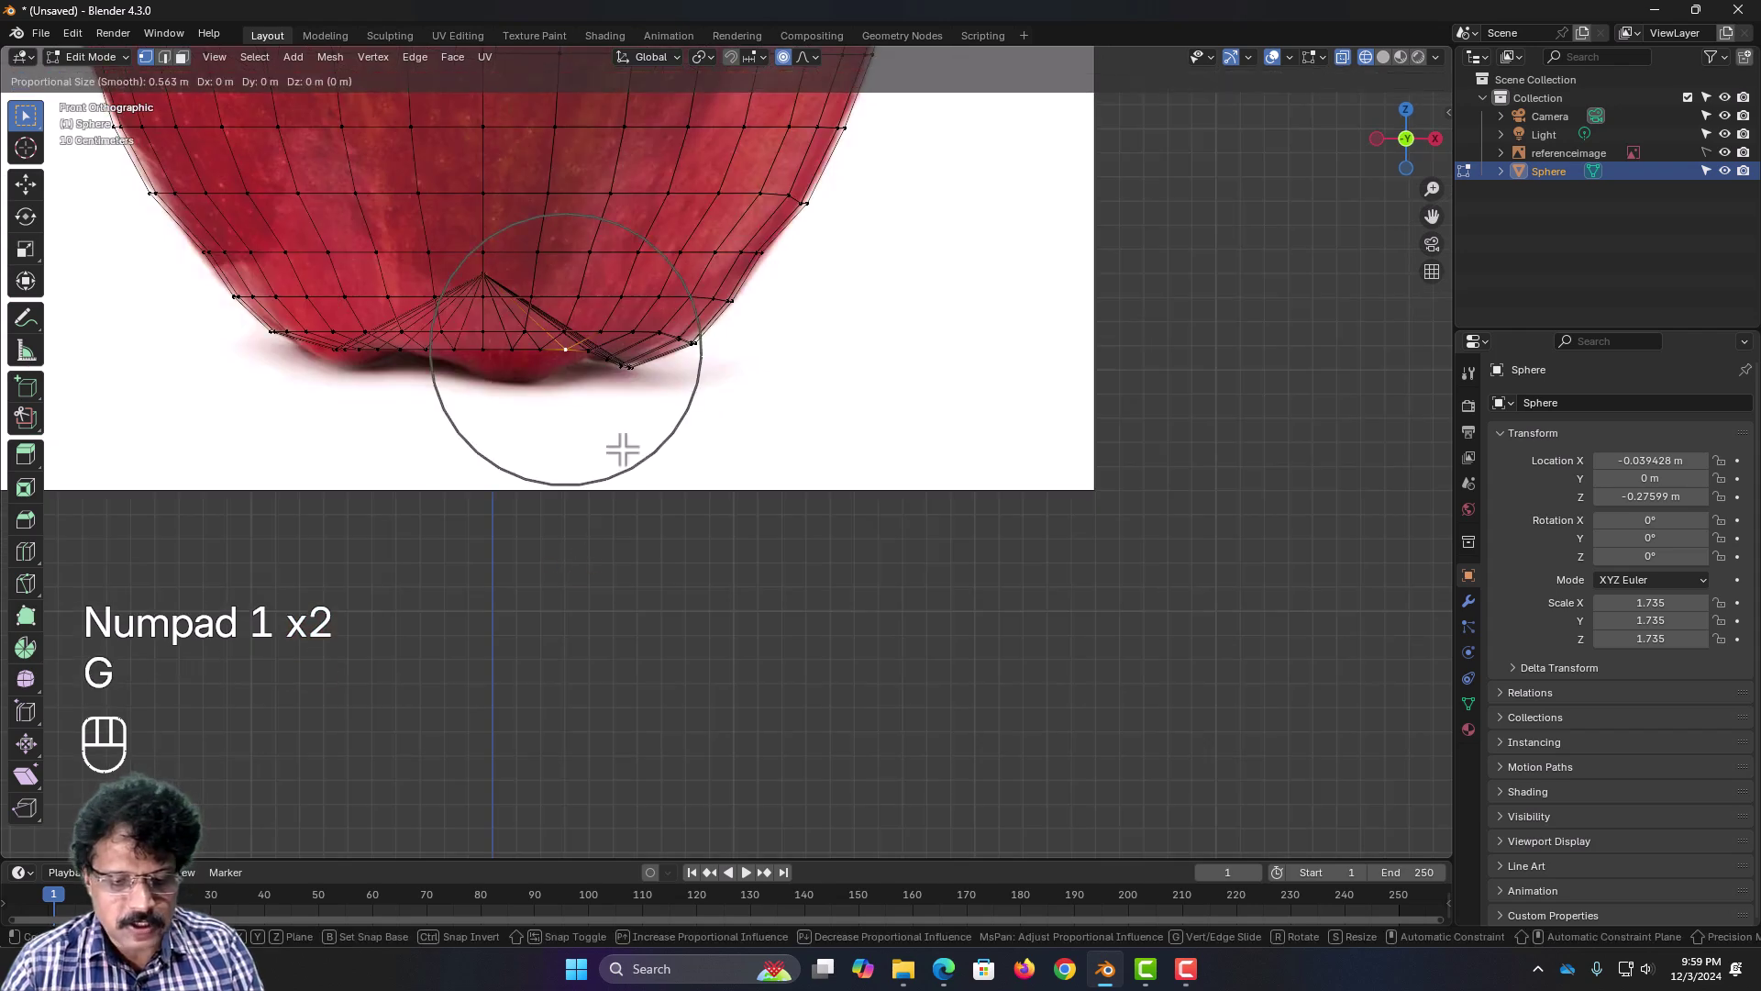
pyautogui.press('z')
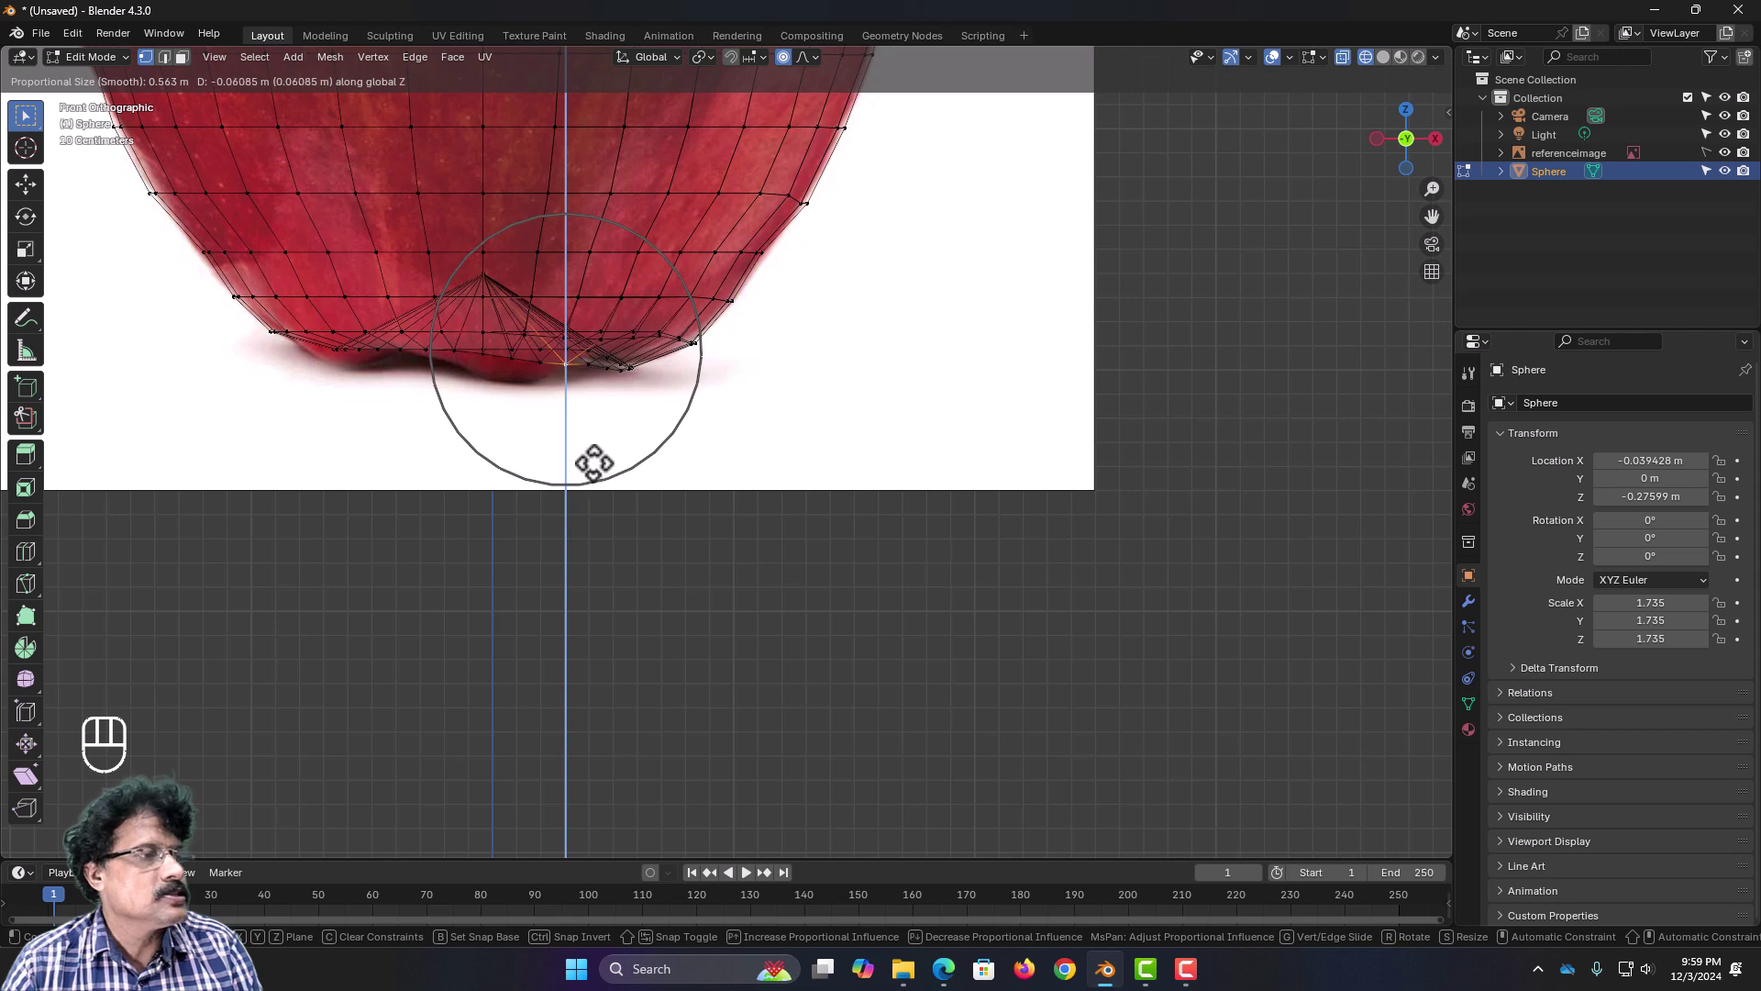
pyautogui.scroll(7, 592, 458)
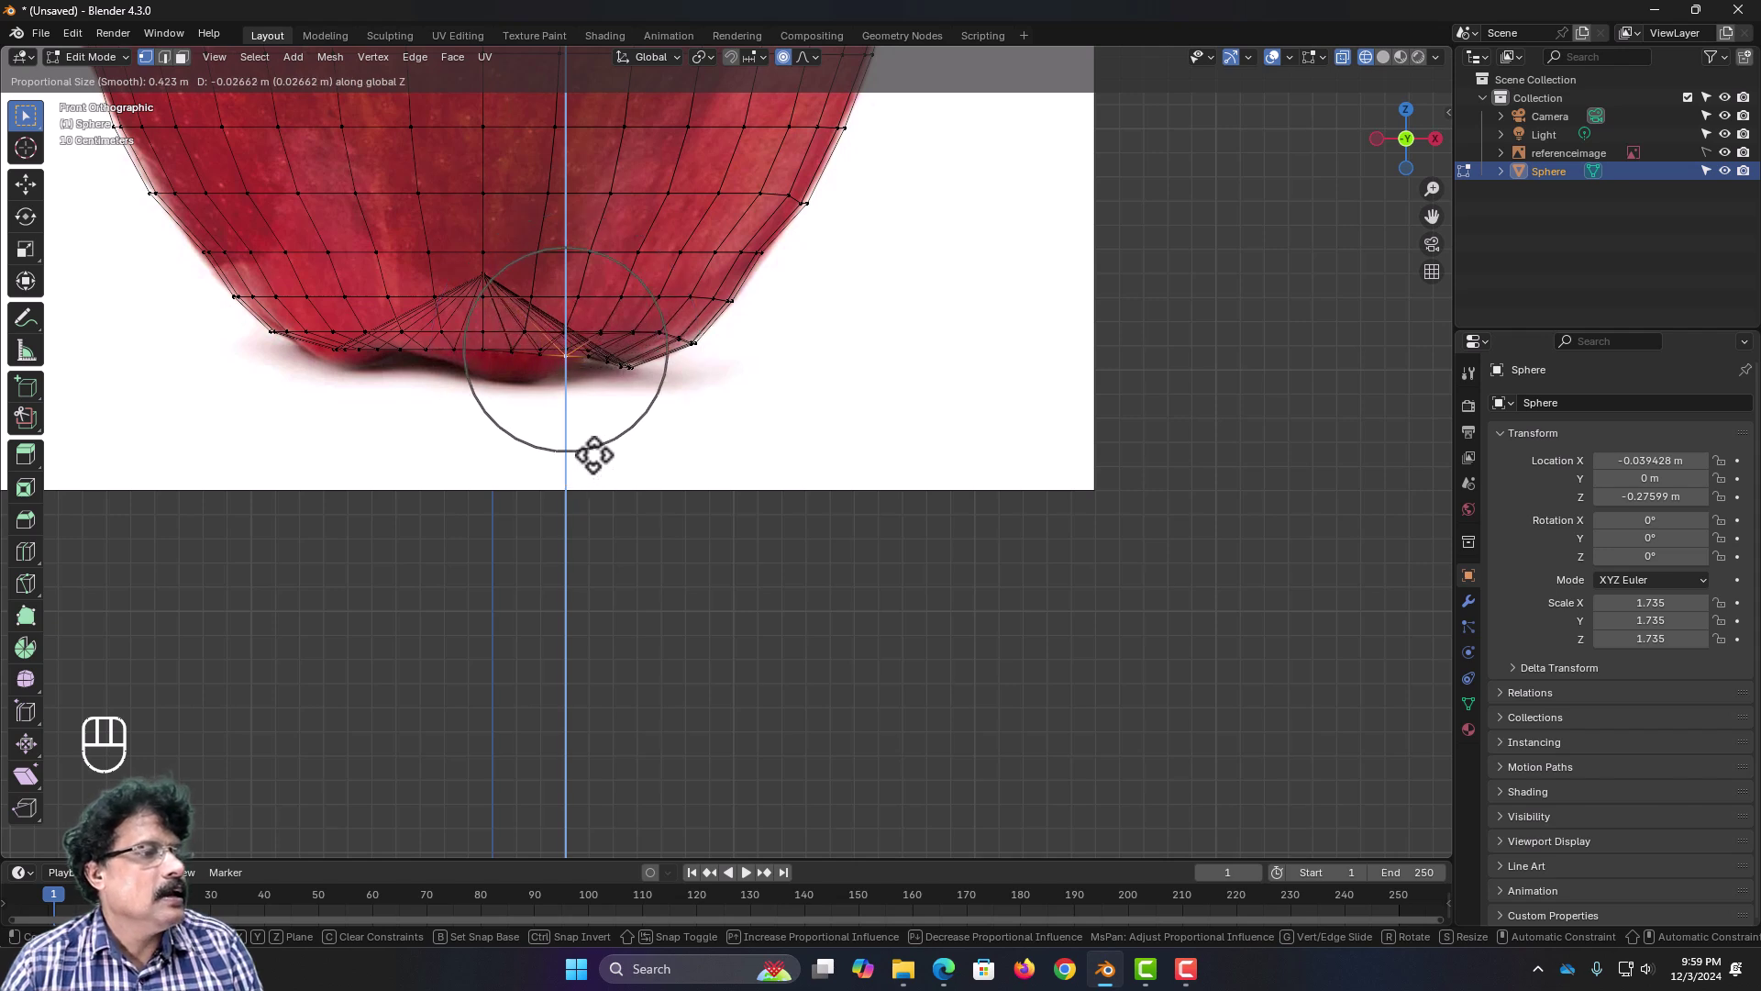
pyautogui.click(570, 472)
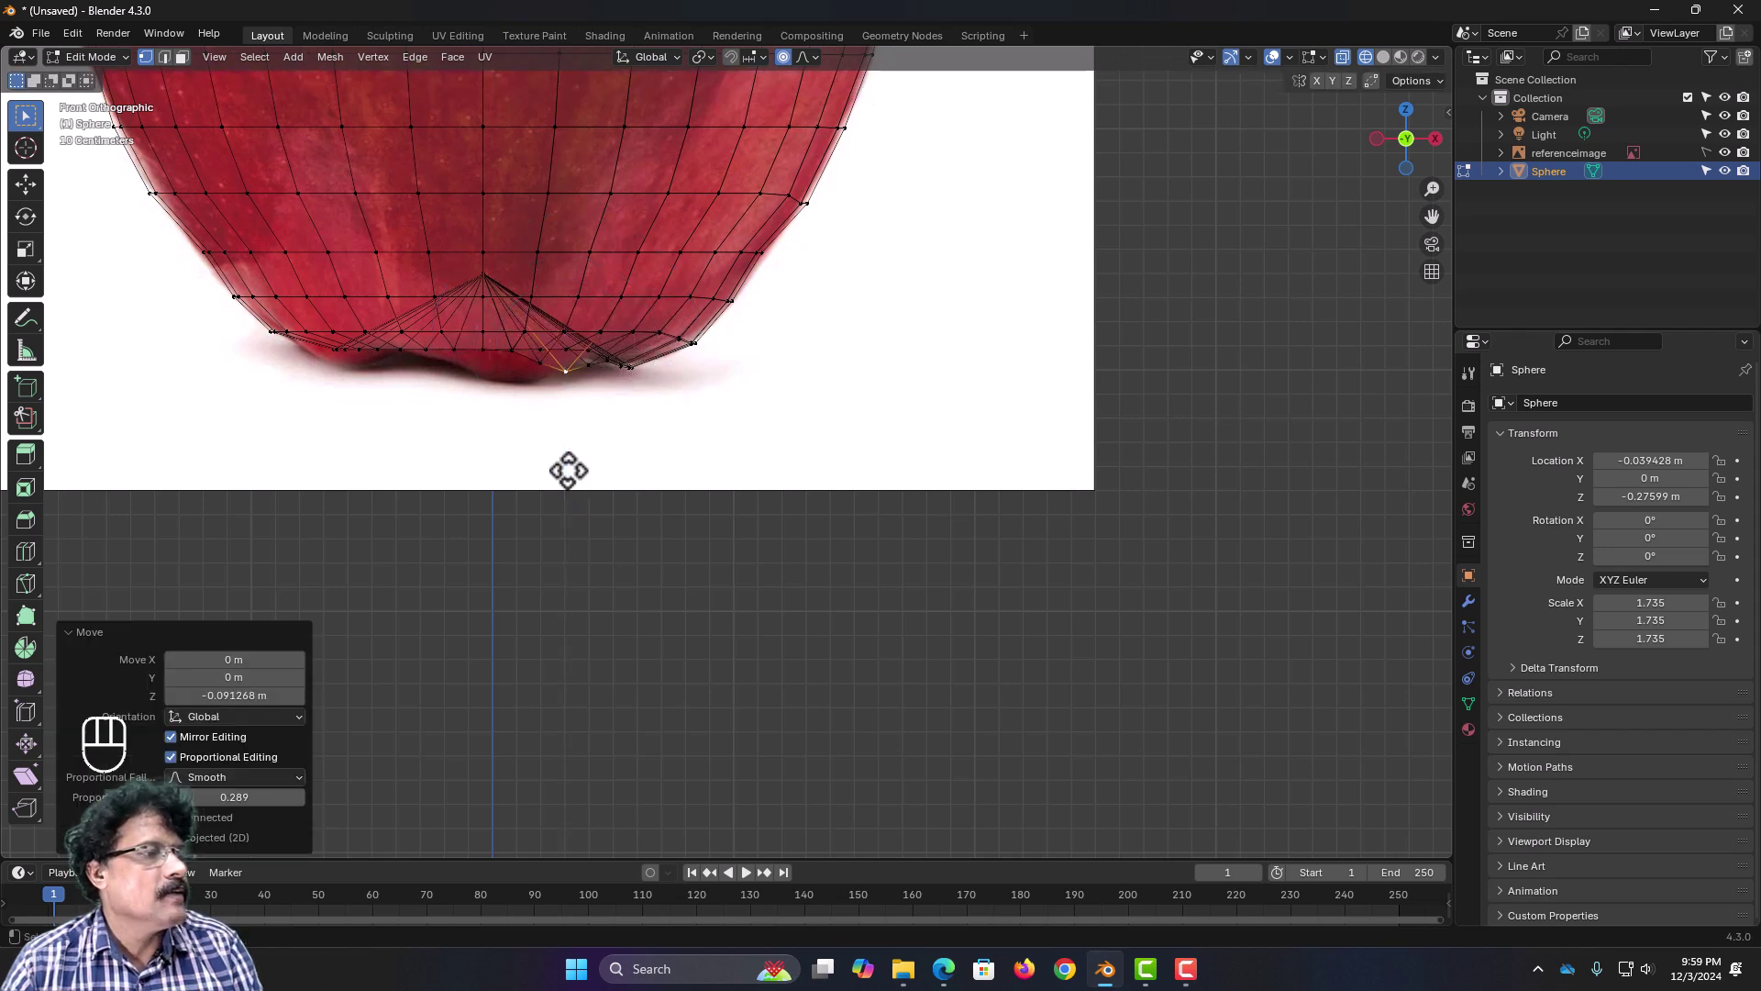
# Step: Lower the bottom-ring vertex directly below the pole about 0.057 m along Z, with a proportional size of about 0.465 m
pyautogui.click(484, 350)
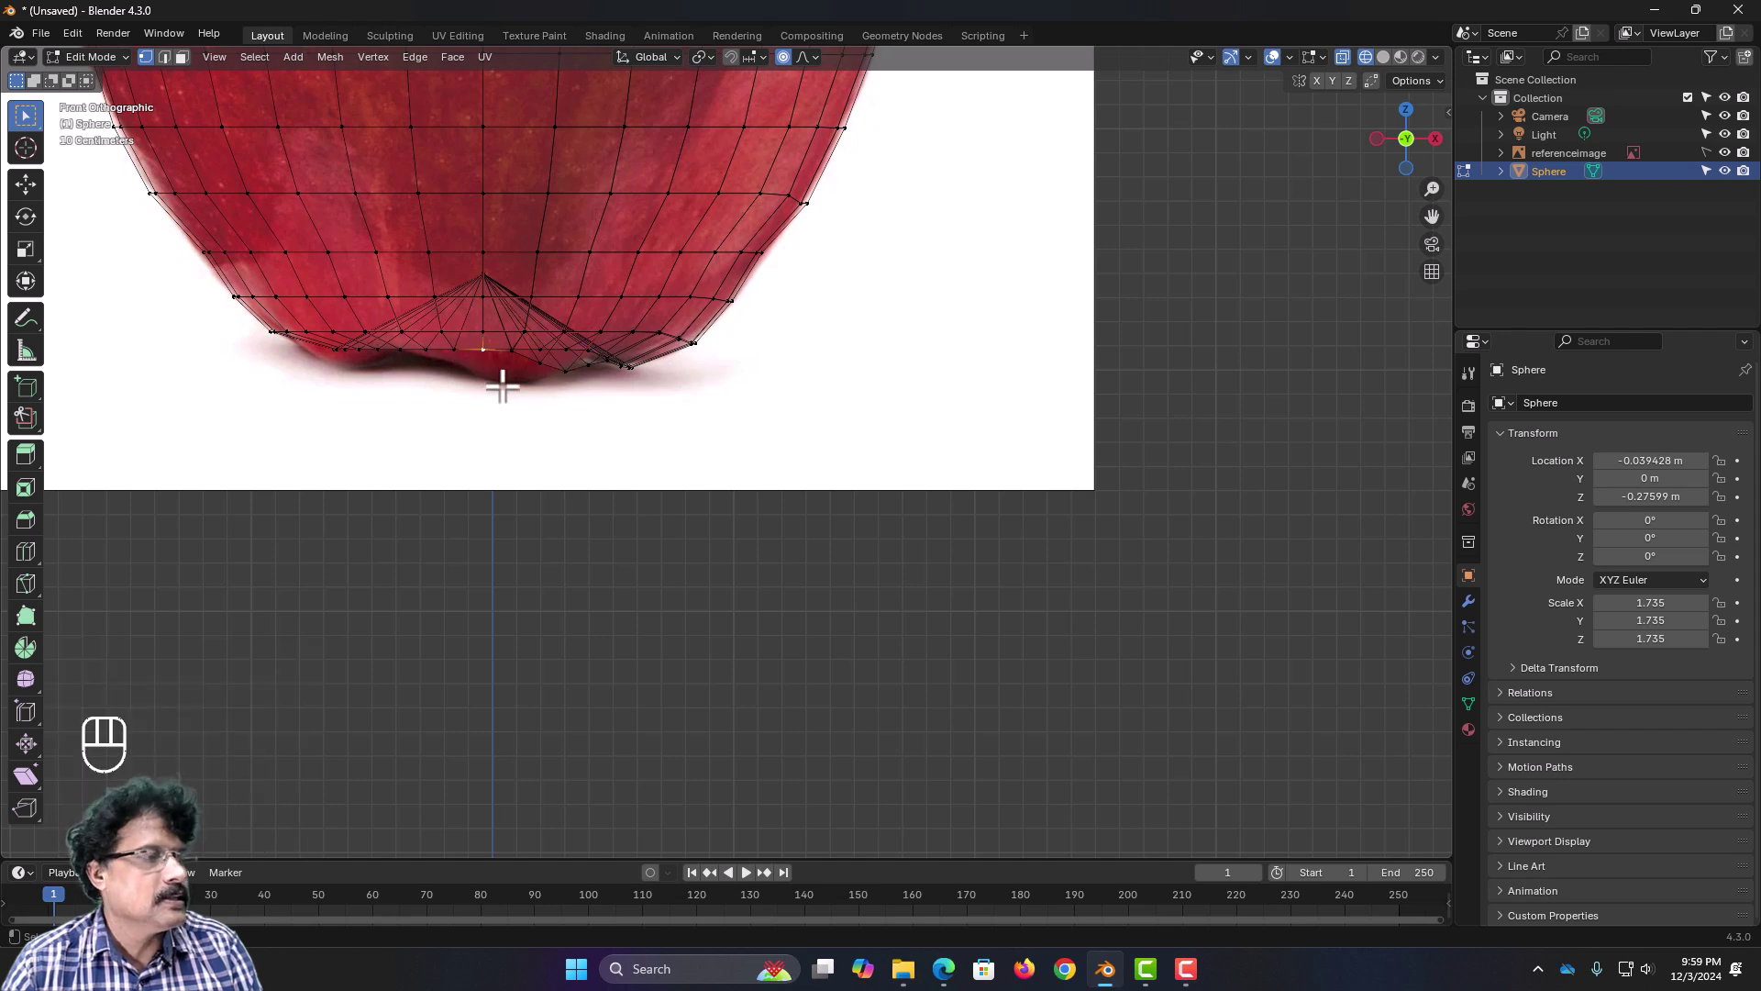
pyautogui.press('g')
pyautogui.press('z')
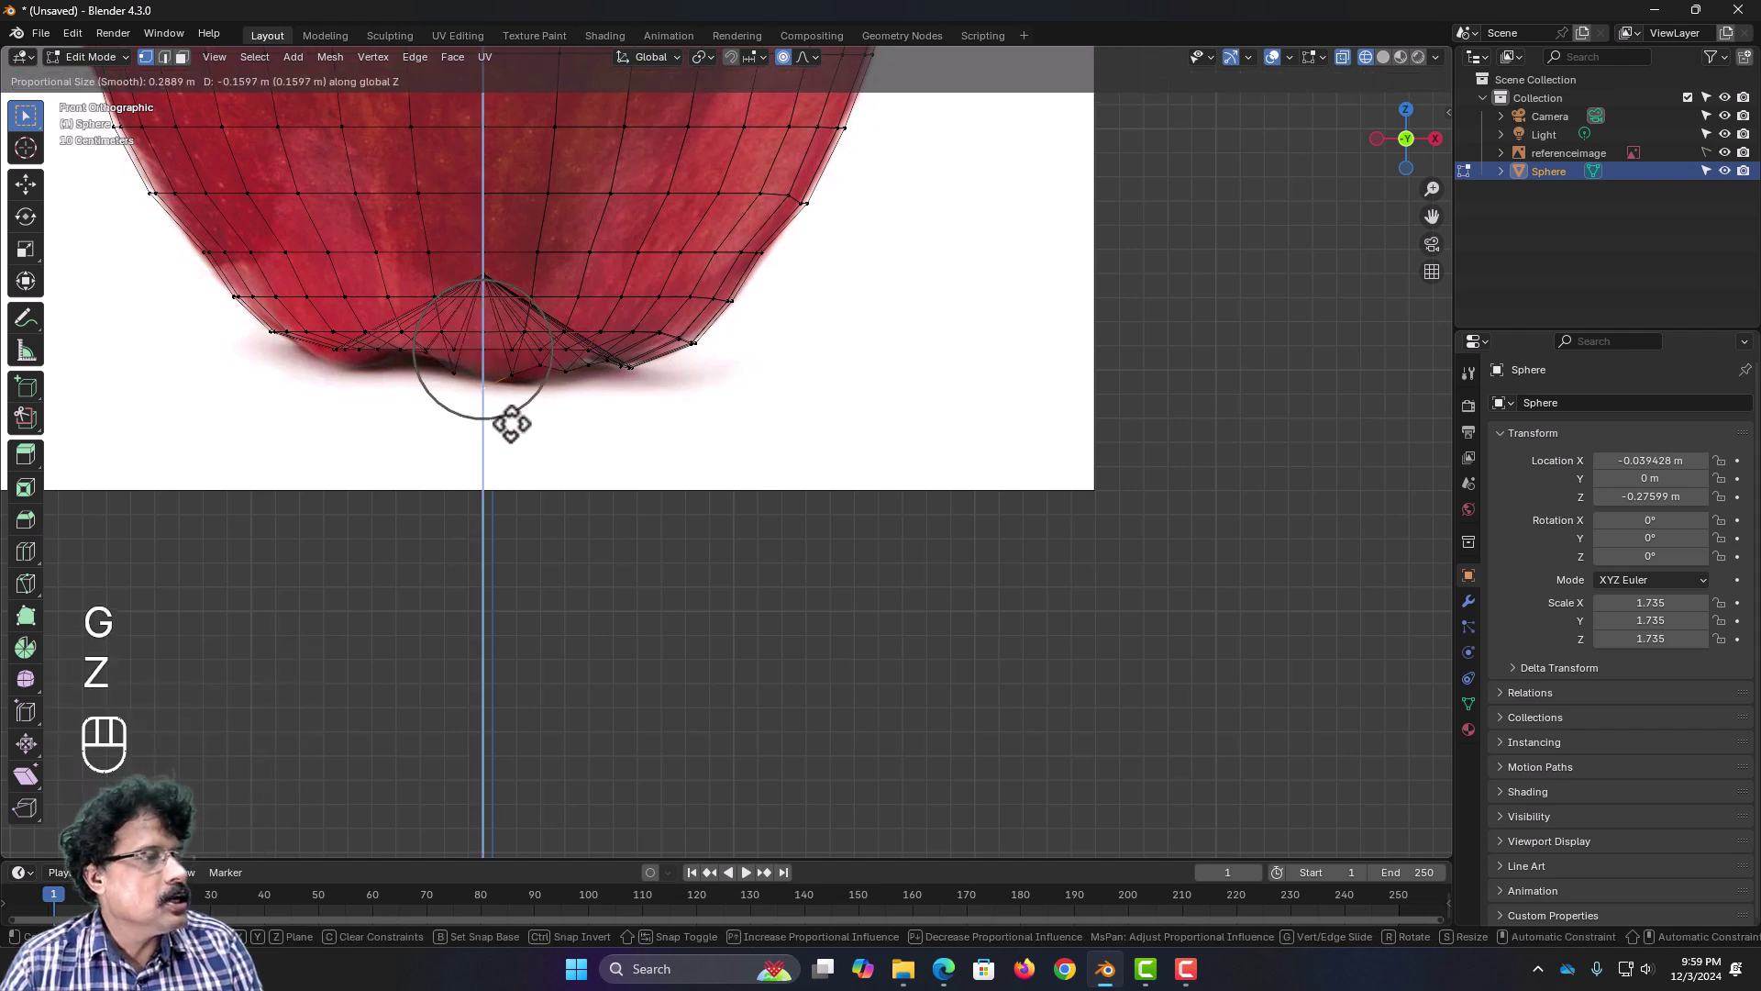
pyautogui.scroll(-5, 534, 405)
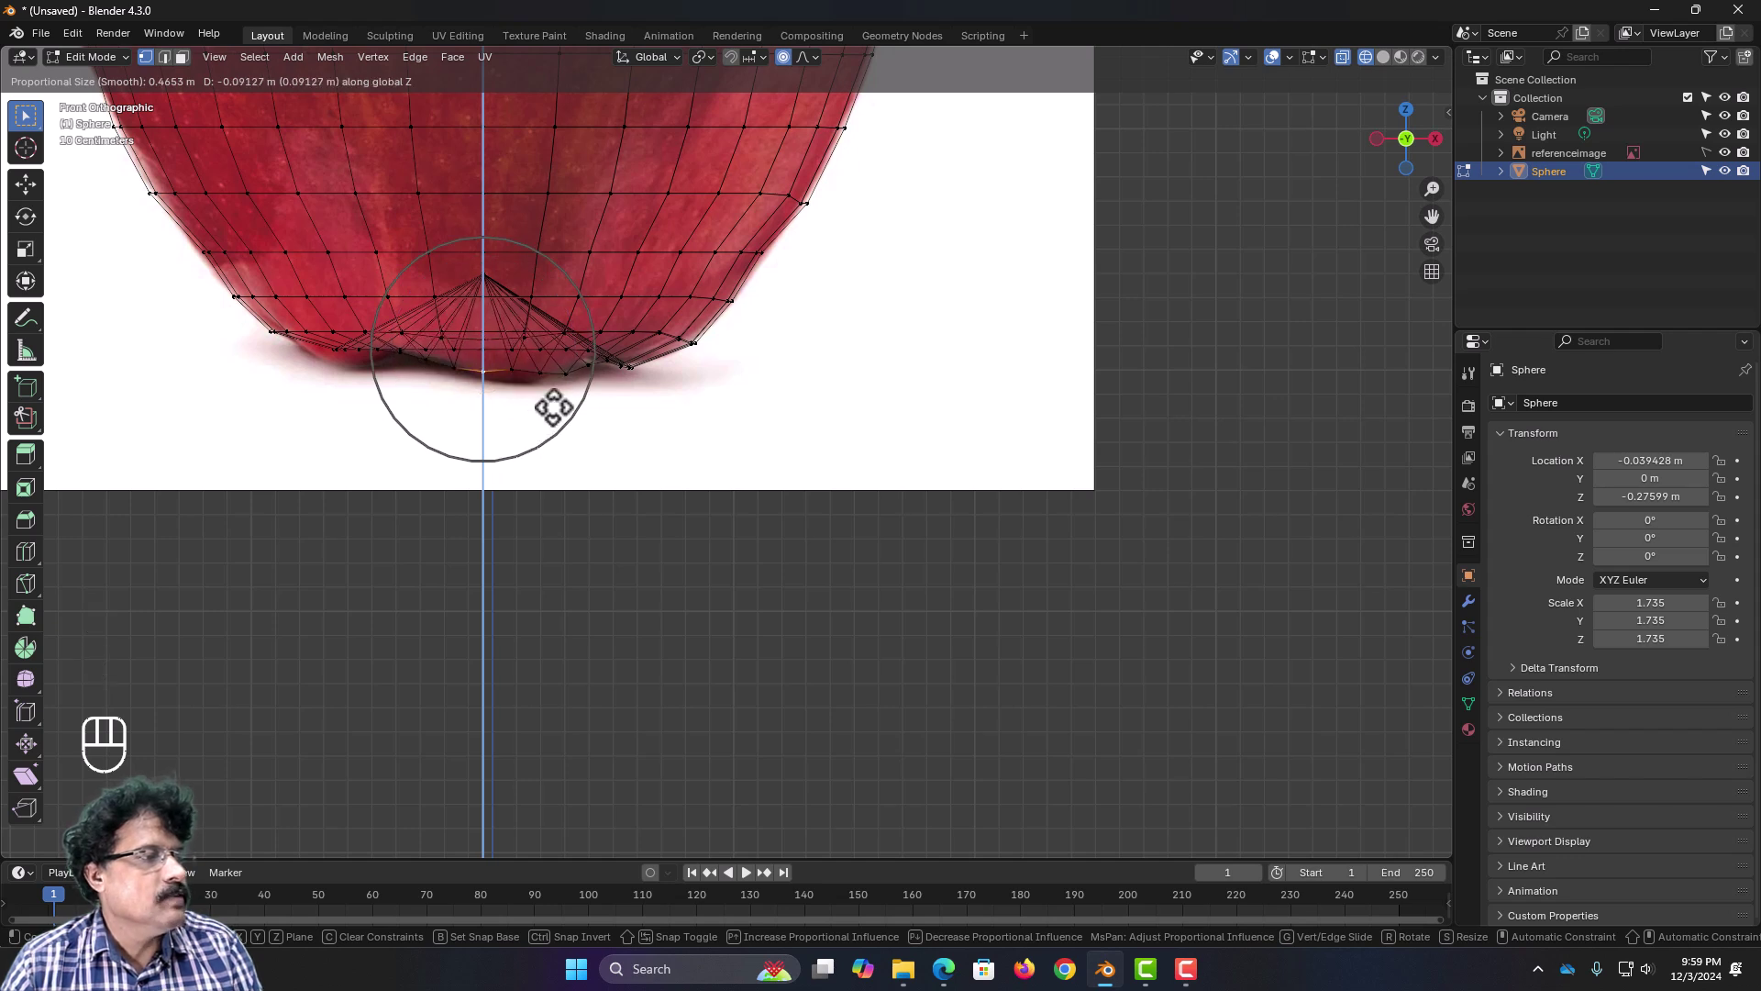
pyautogui.click(554, 399)
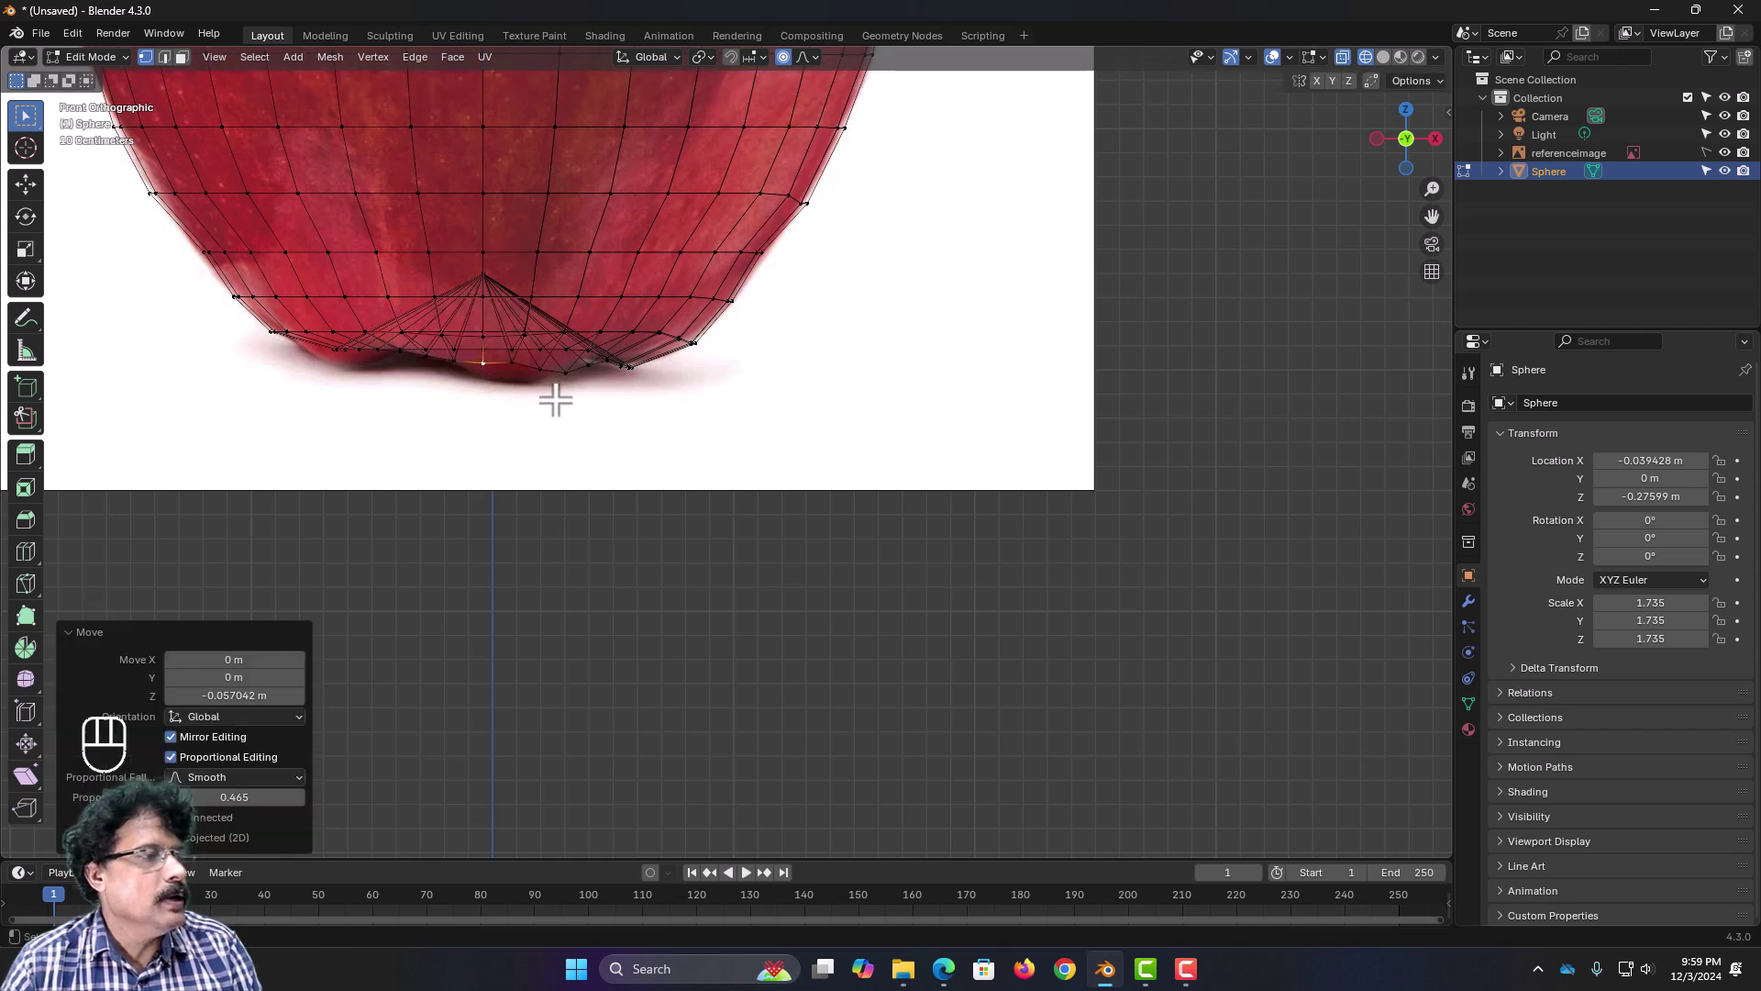
# Step: Lower the bottom-ring vertex just right of the center one about 0.068 m along Z to fit the base's central bulge
pyautogui.click(513, 364)
pyautogui.press('g')
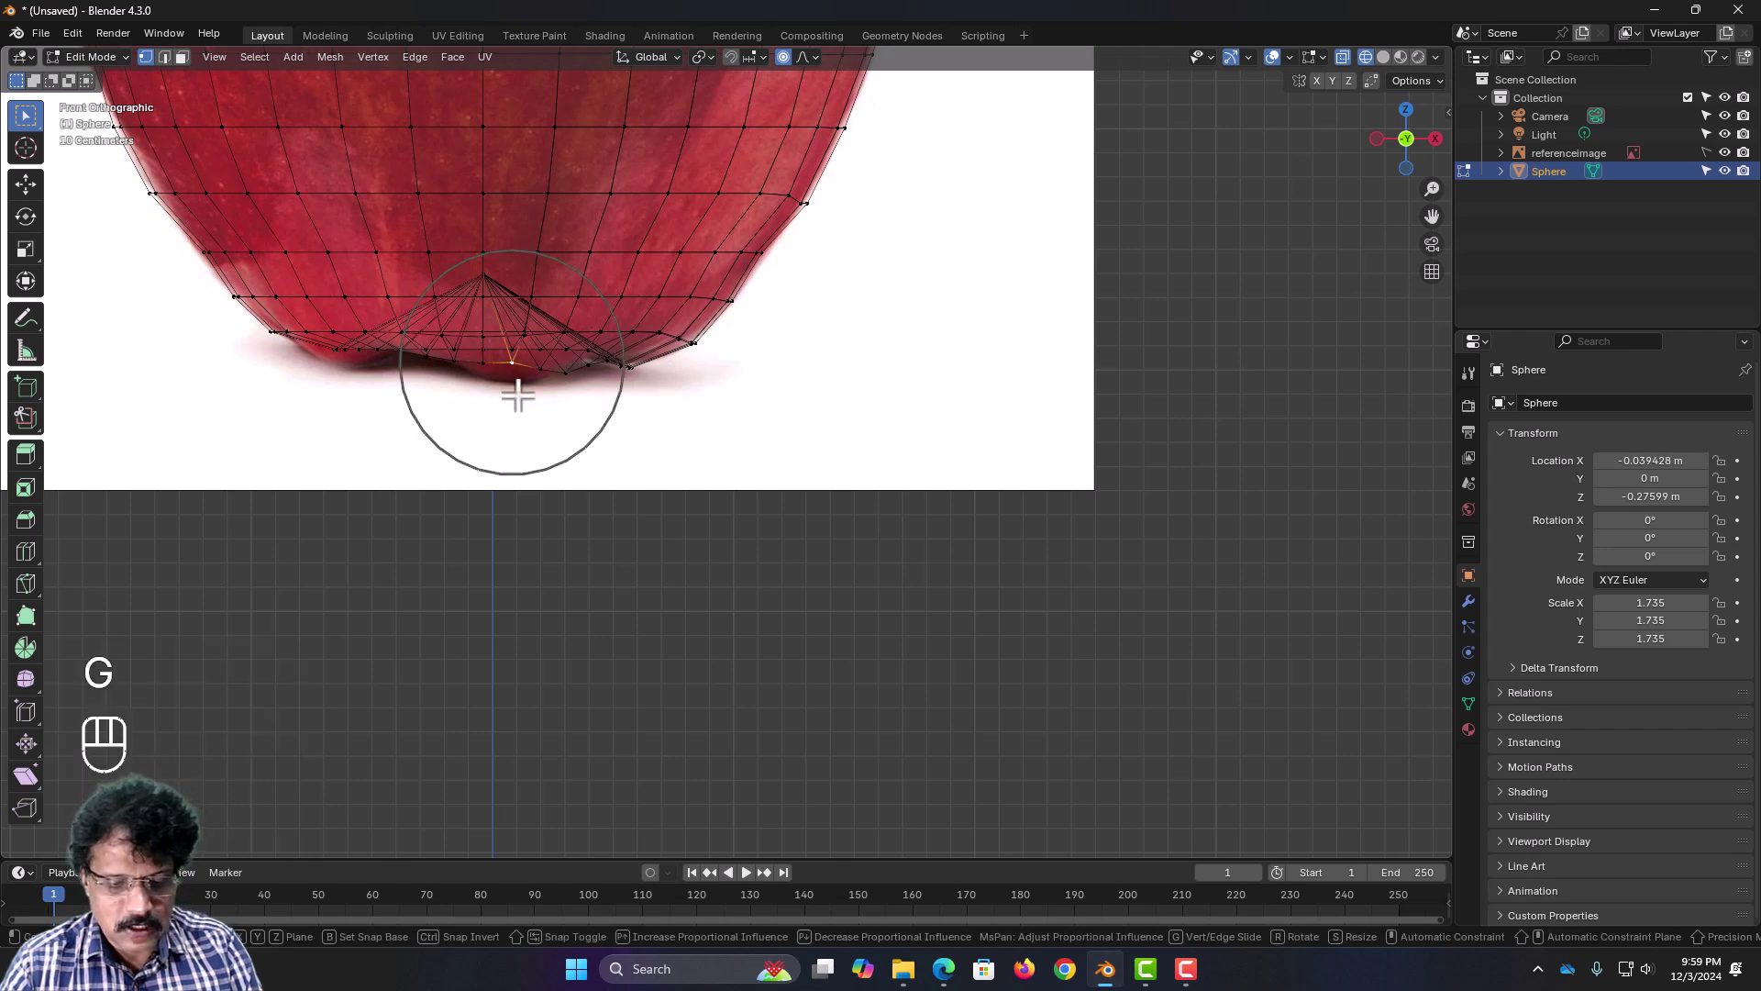
pyautogui.press('z')
pyautogui.click(516, 411)
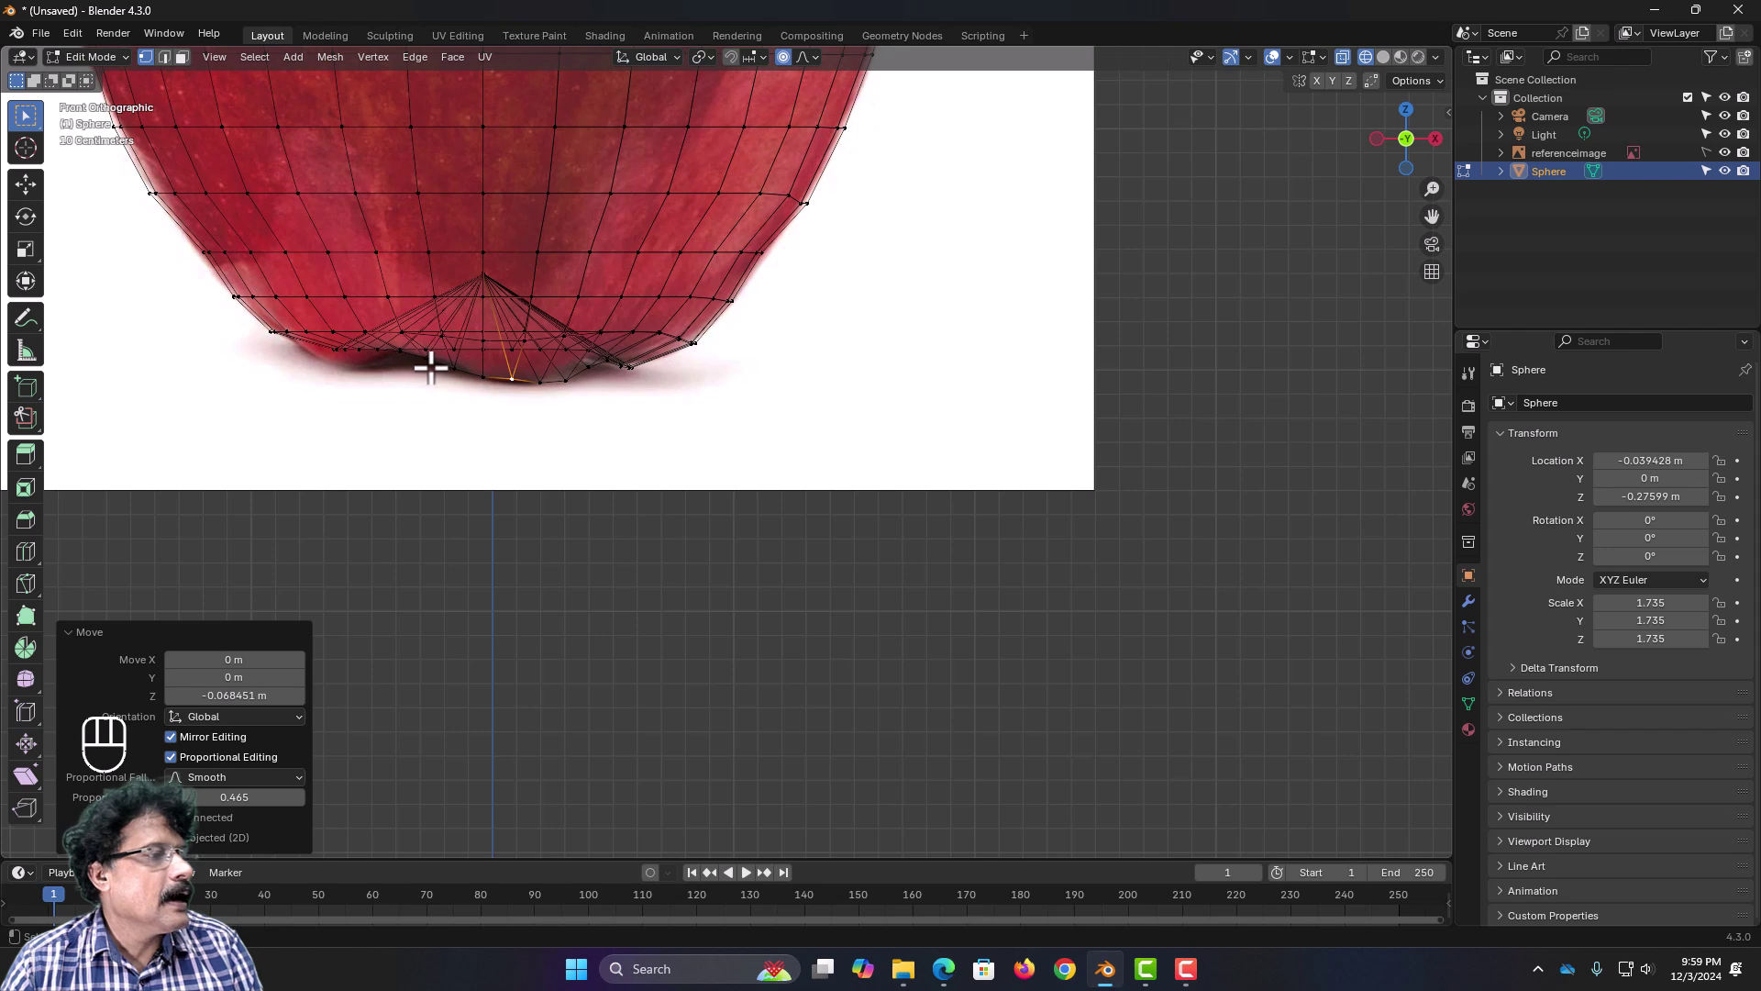
# Step: Lower the vertex at the bottom ring's left end about 0.072 m along Z to meet the apple's base outline
pyautogui.click(332, 350)
pyautogui.press('g')
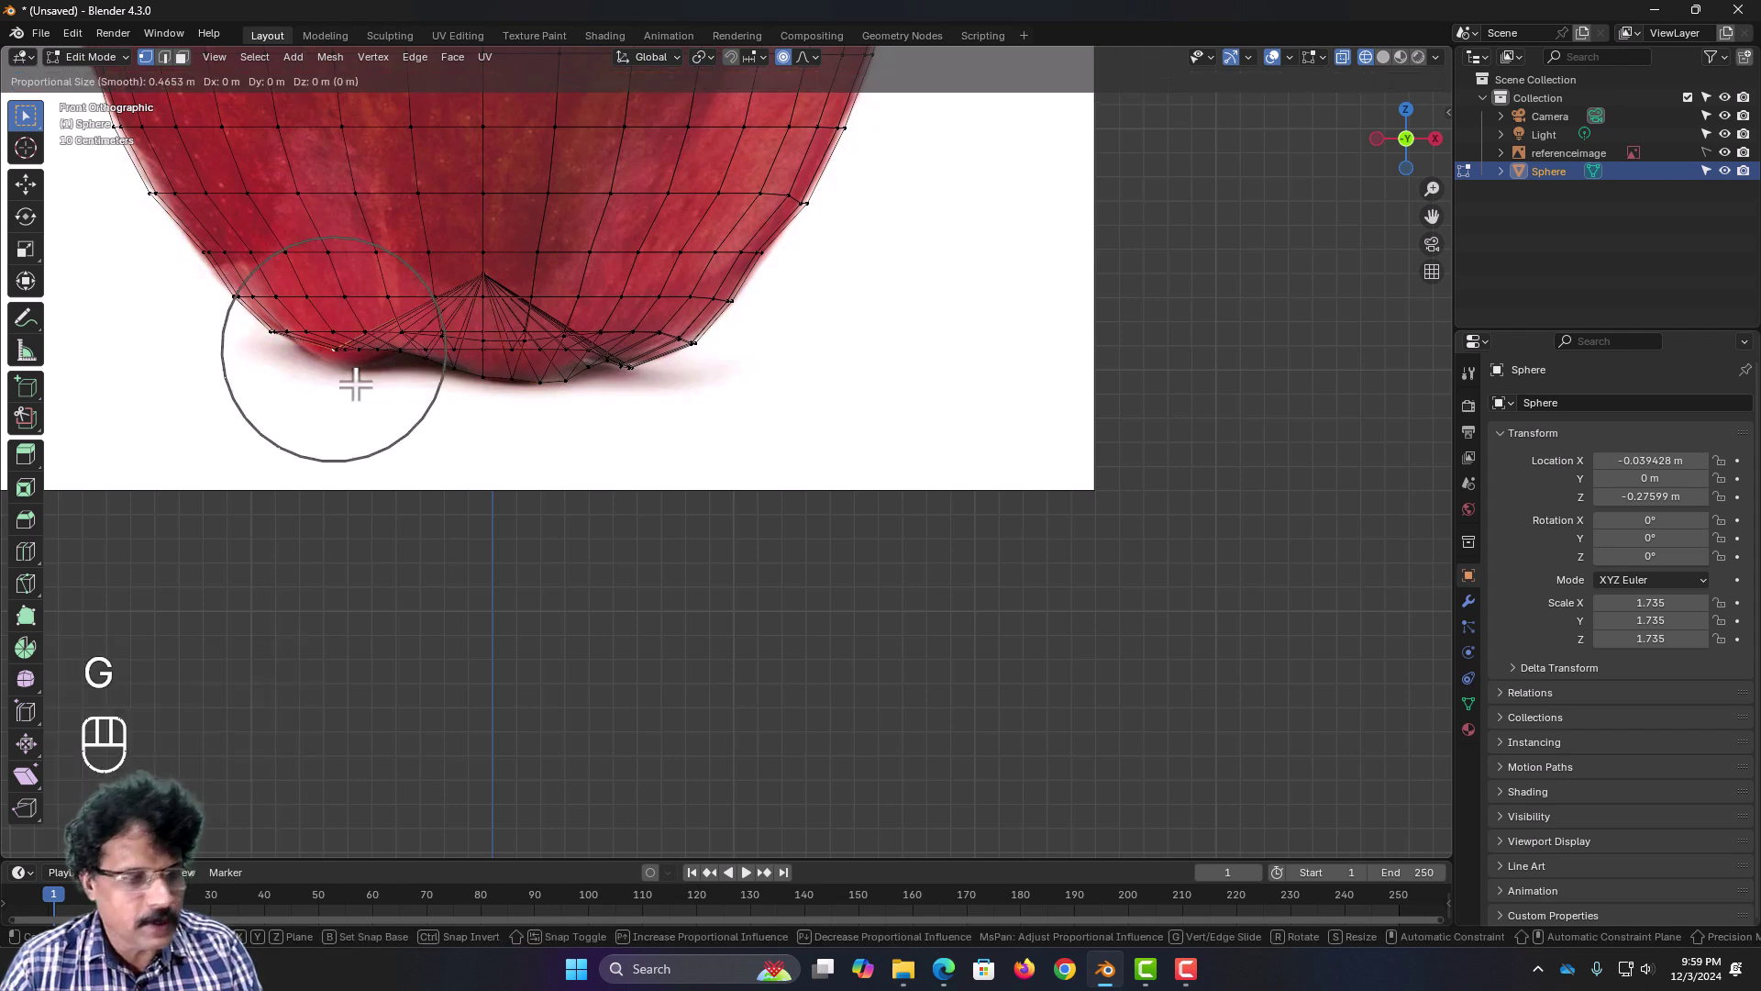
pyautogui.press('z')
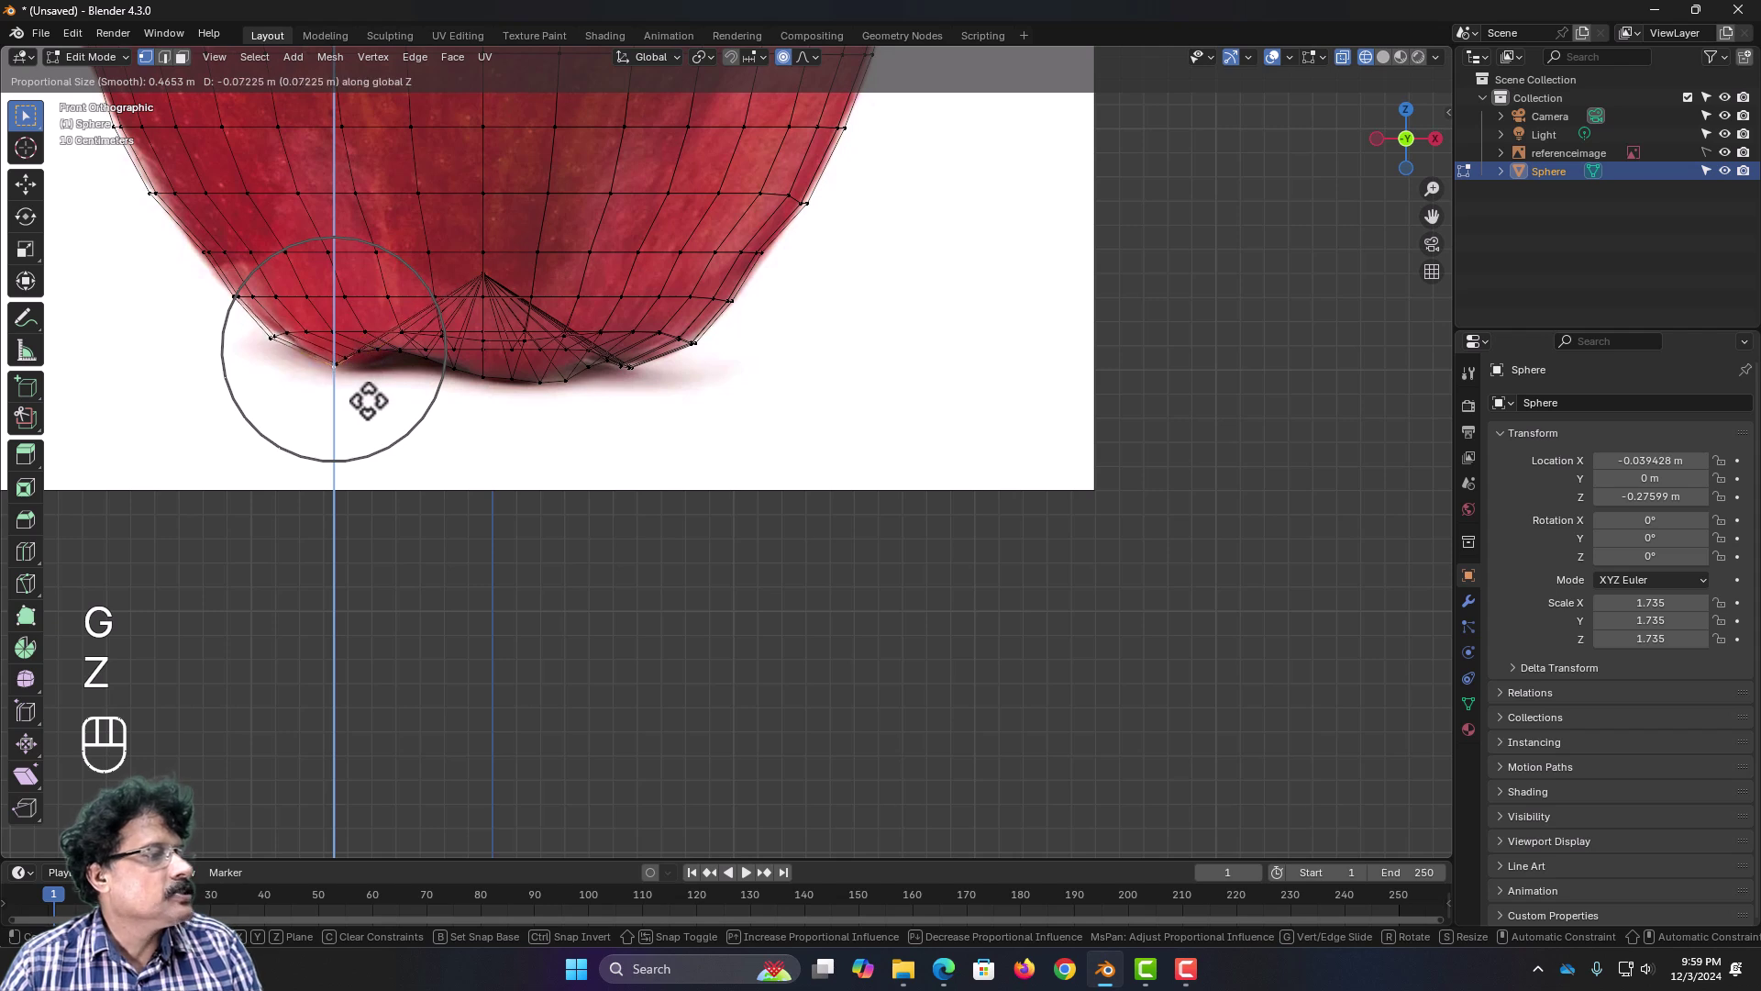
pyautogui.click(368, 401)
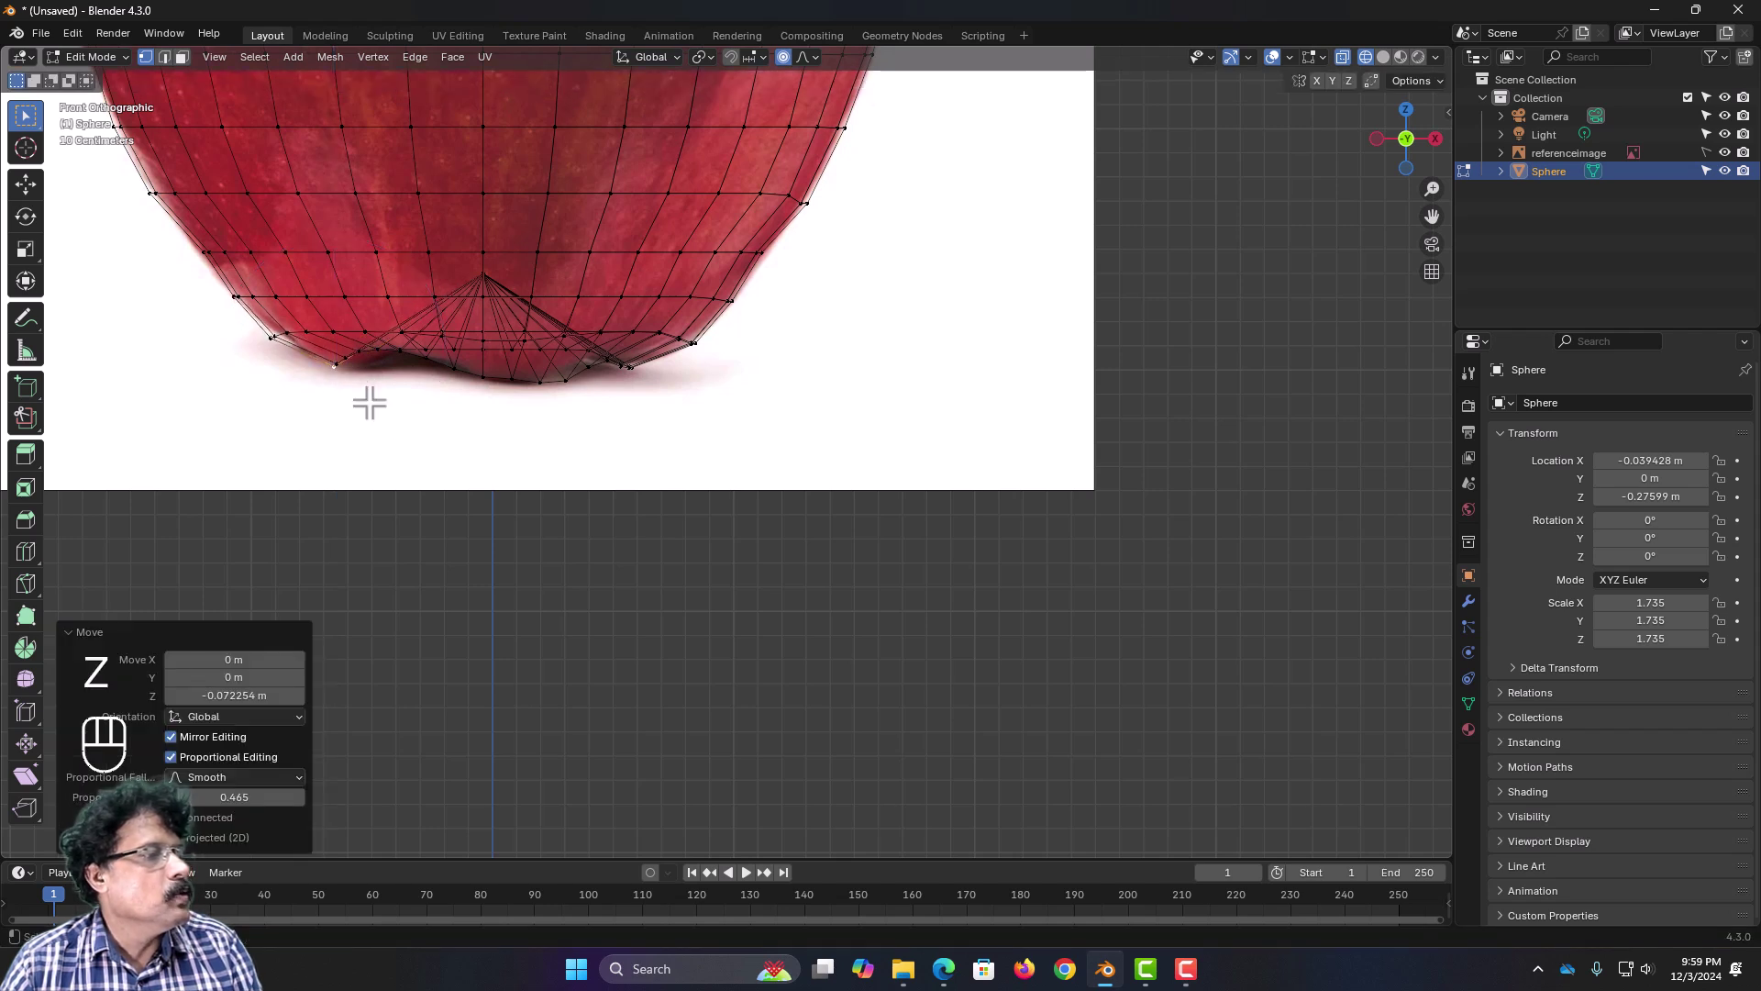
# Step: Raise the bottom-ring vertex in the notch between the left and central bulges about 0.053 m along Z
pyautogui.click(405, 356)
pyautogui.press('g')
pyautogui.press('z')
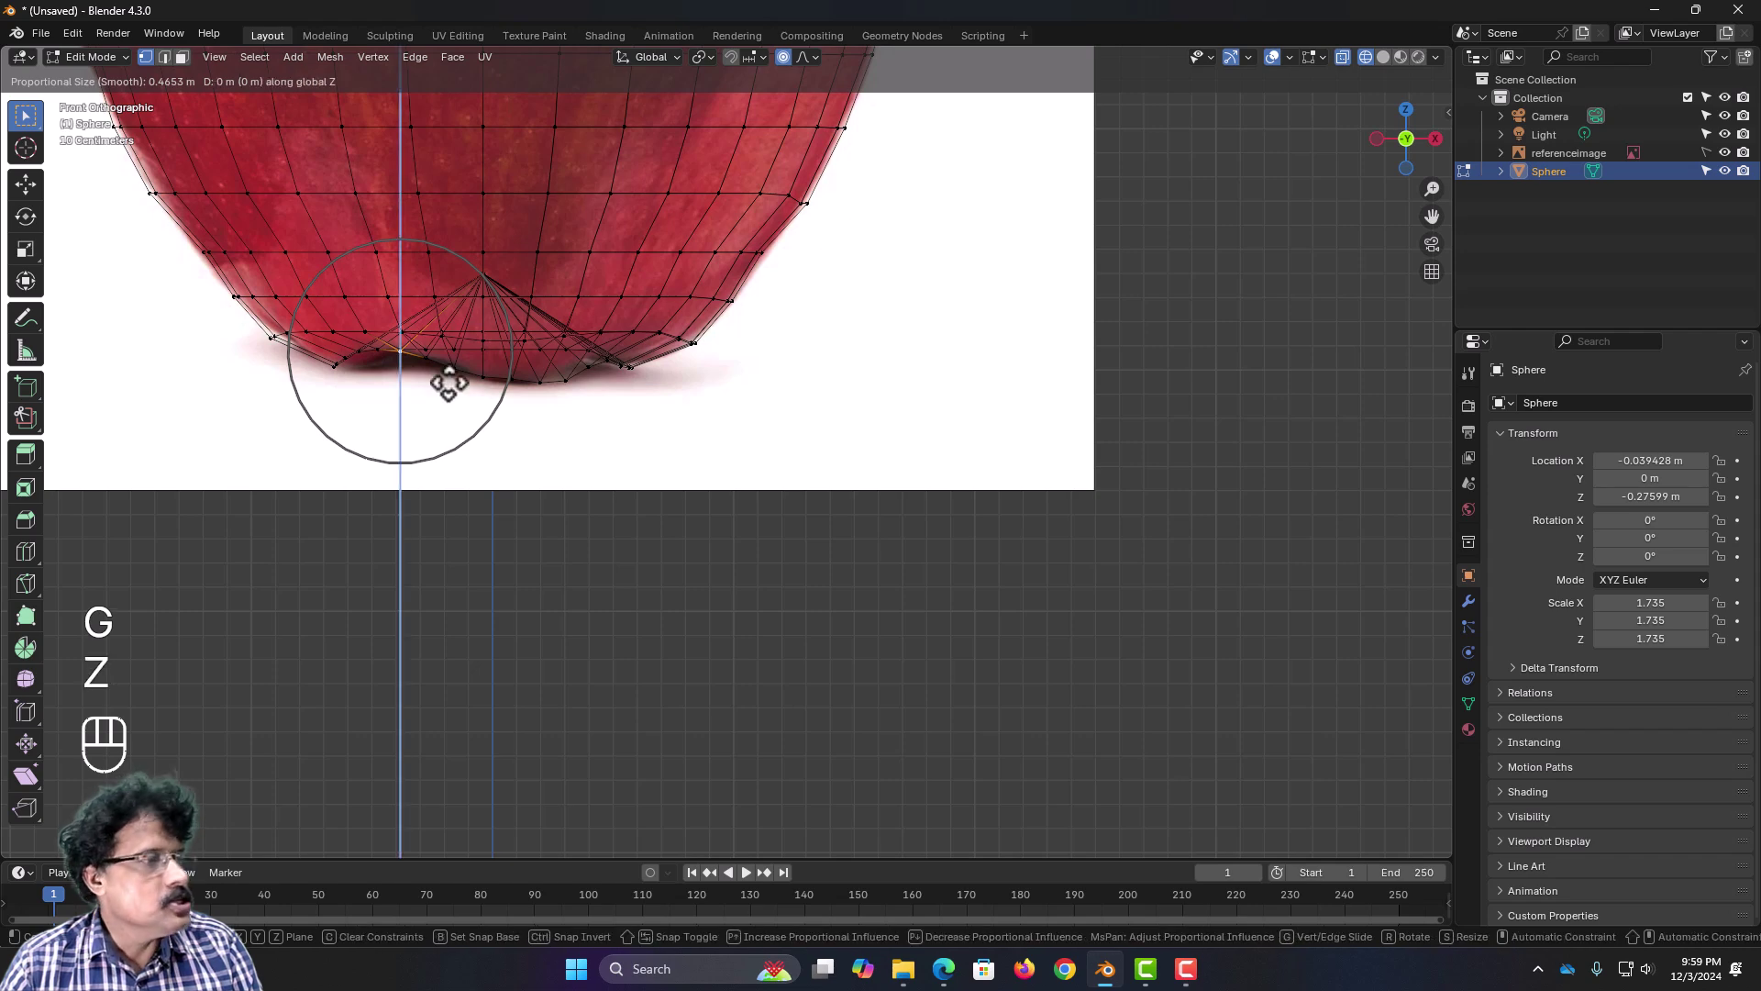
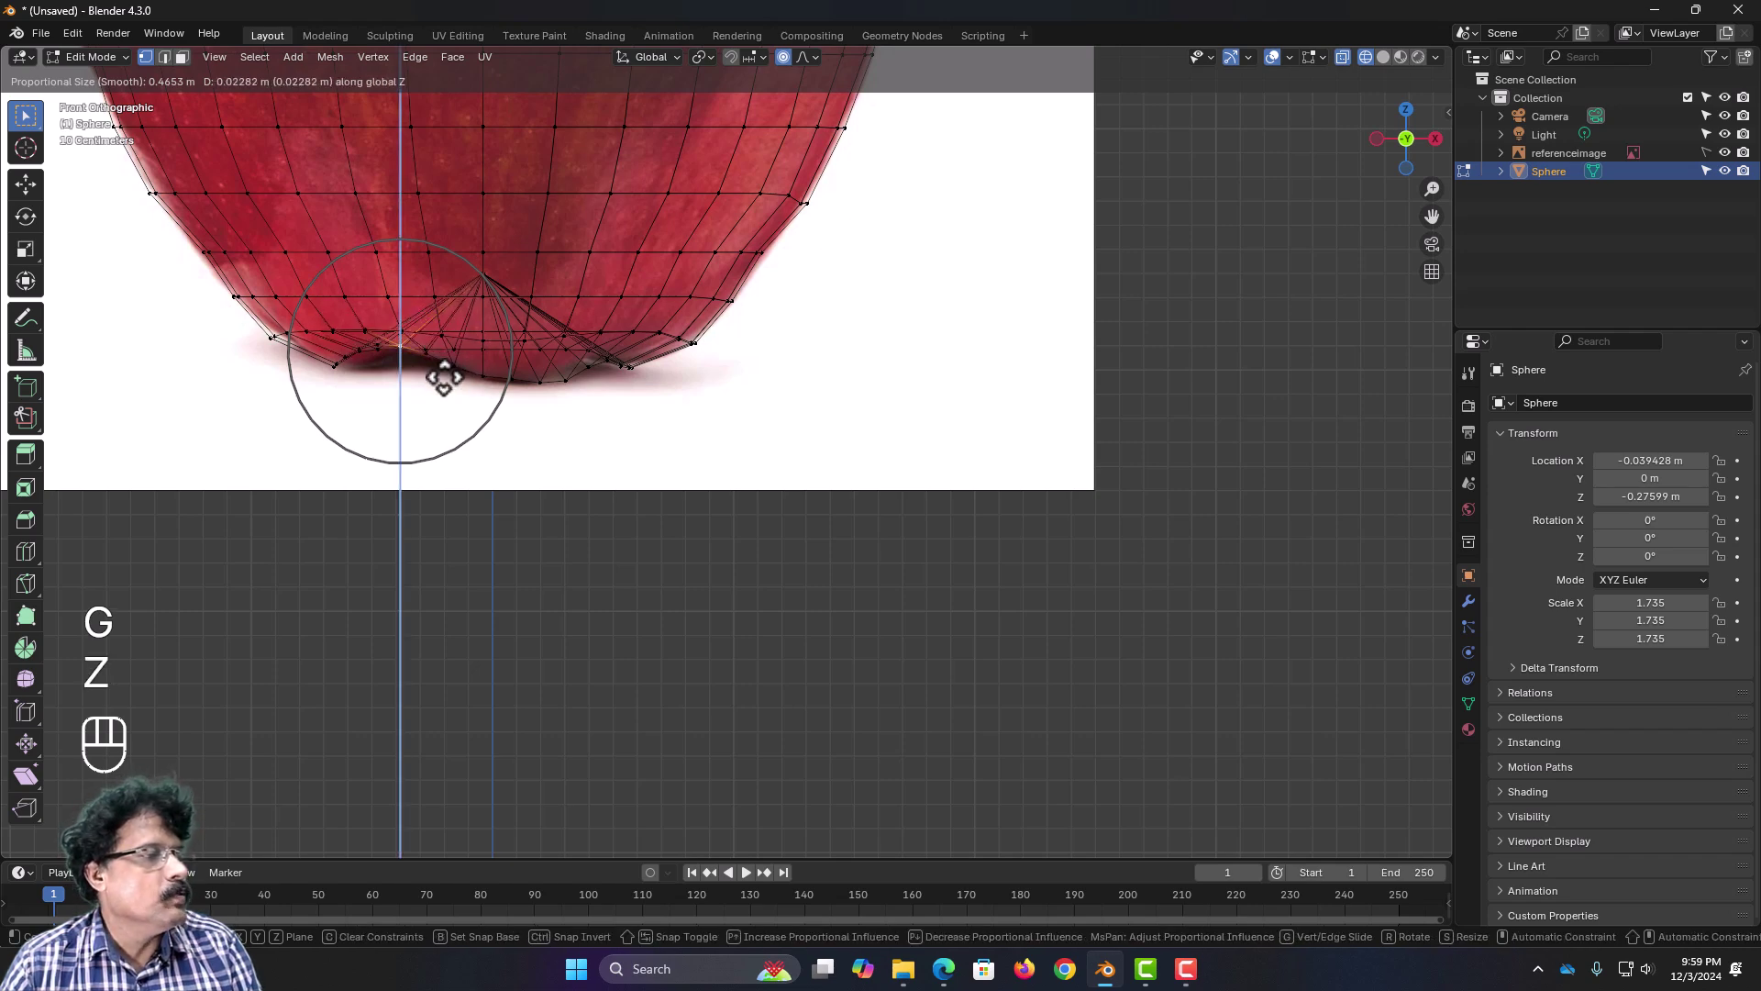
pyautogui.click(445, 372)
pyautogui.scroll(-4, 441, 427)
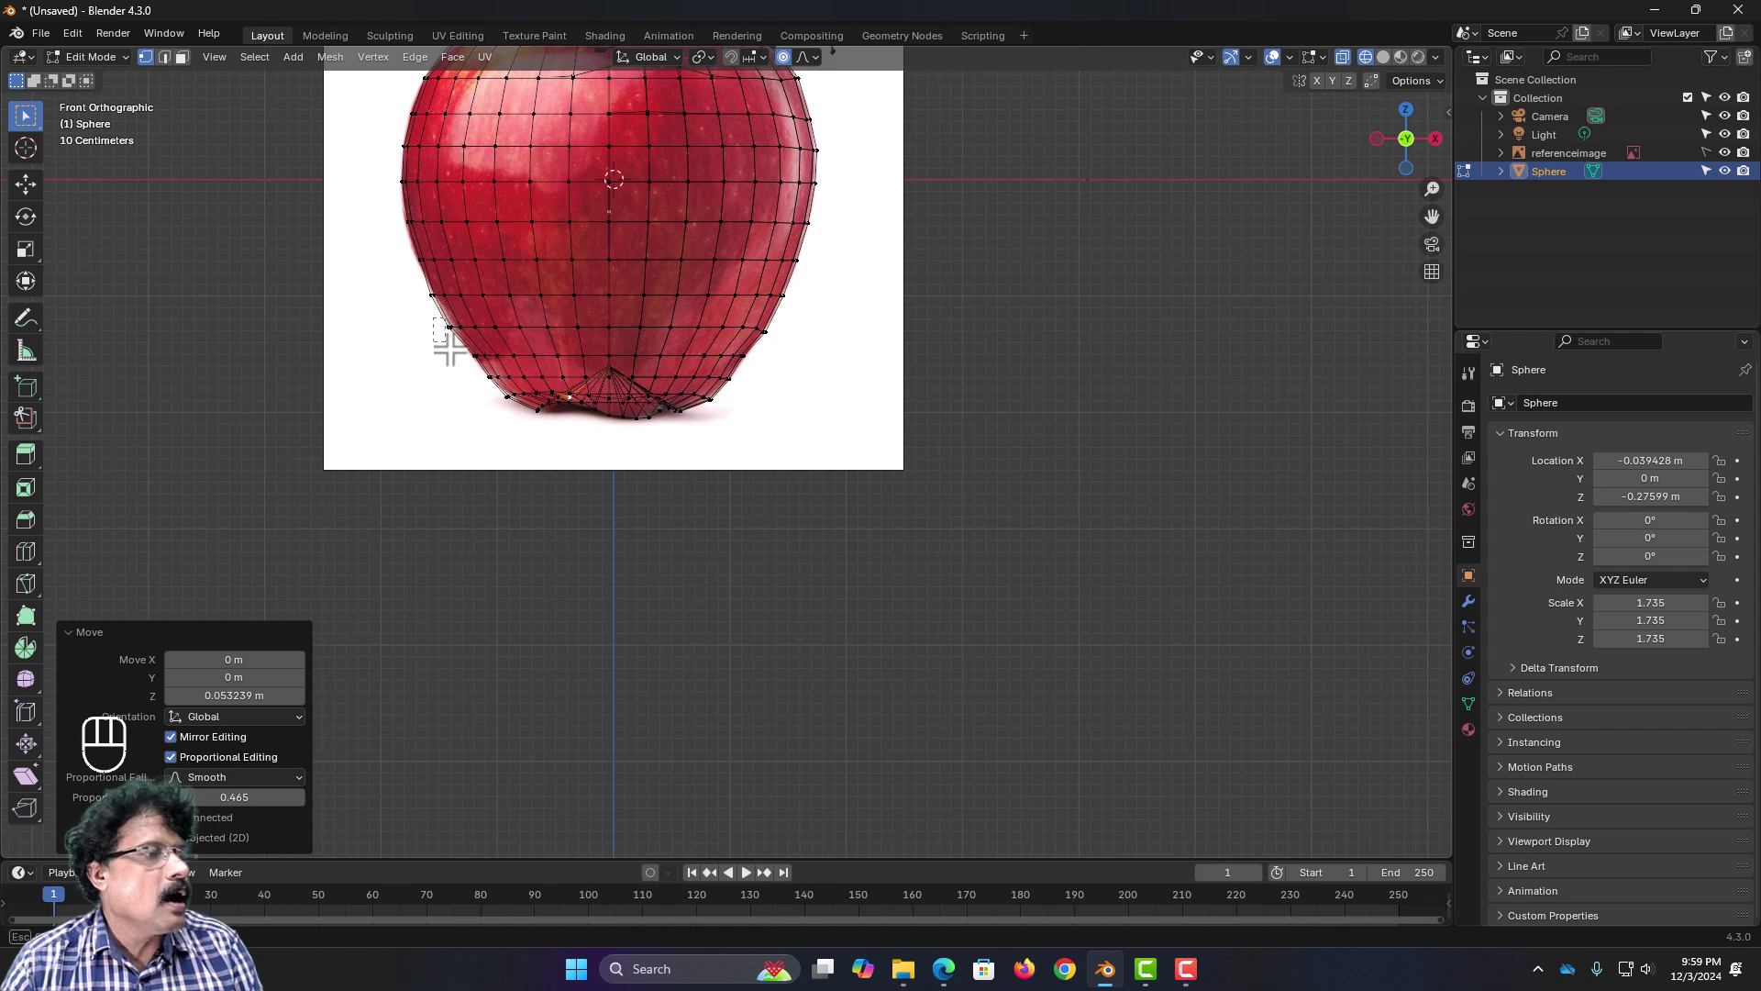
# Step: Move the selected vertex on the apple's lower-left outline about 0.038 m along X and 0.005 m along Z to meet the reference edge
pyautogui.scroll(4, 454, 344)
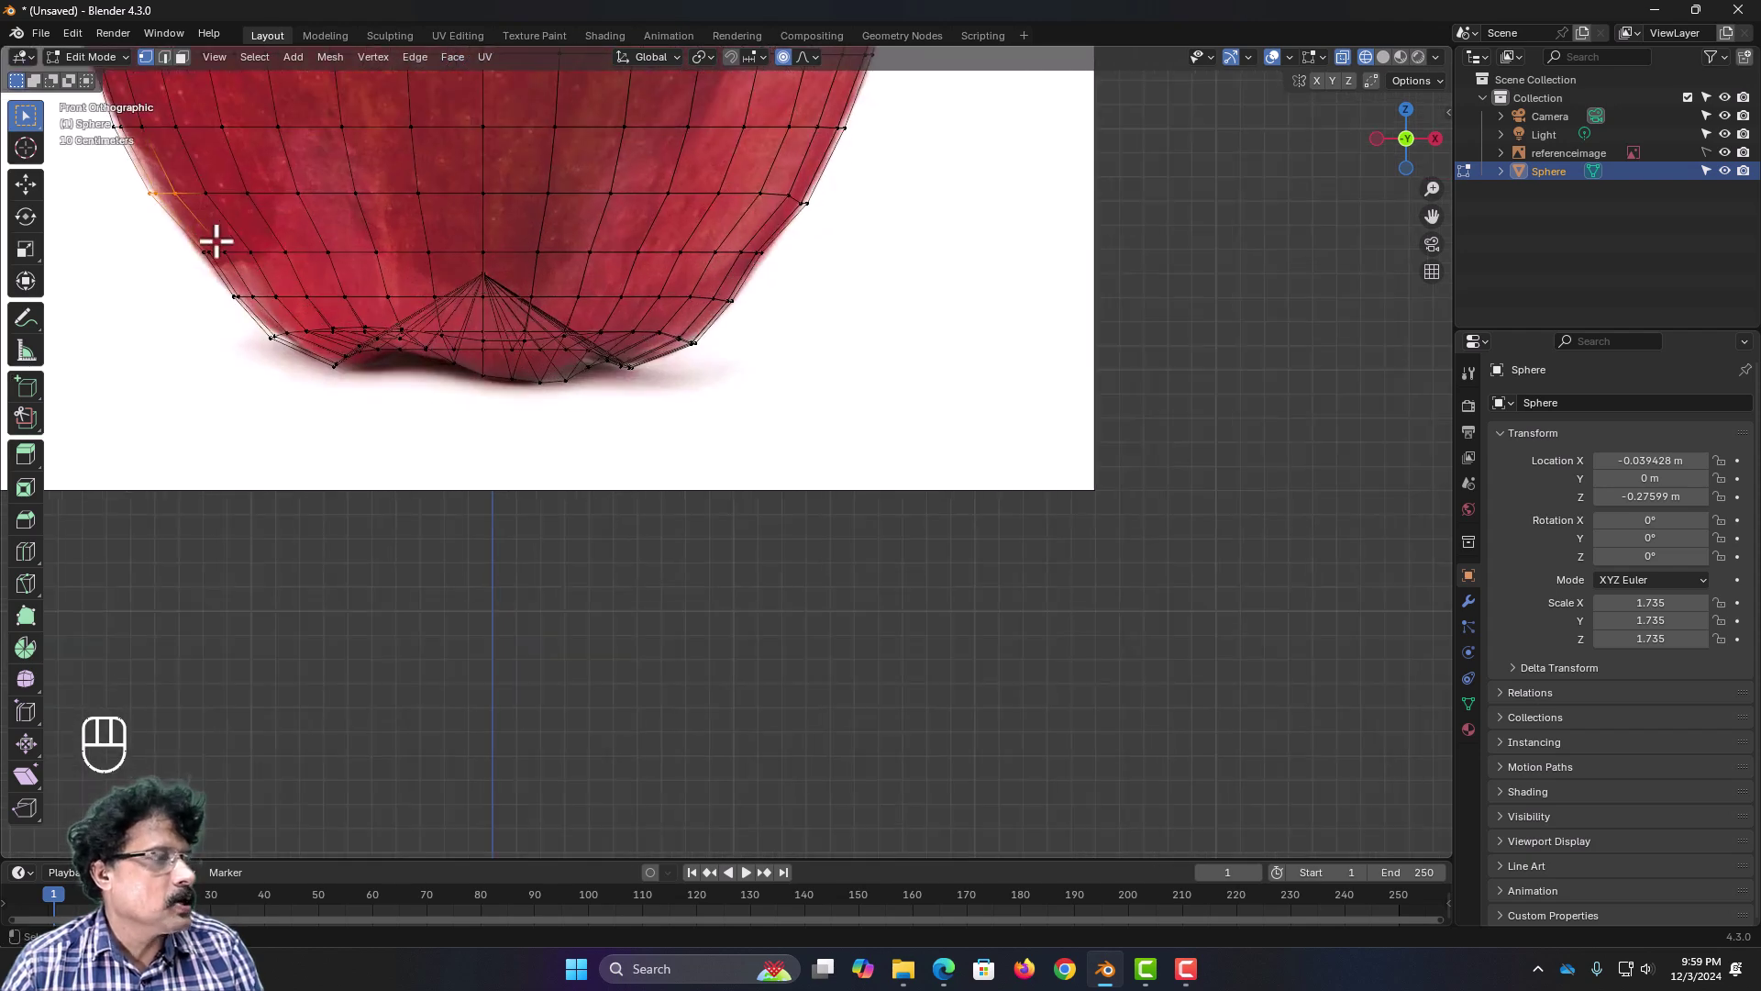
pyautogui.scroll(-1, 216, 241)
pyautogui.press('g')
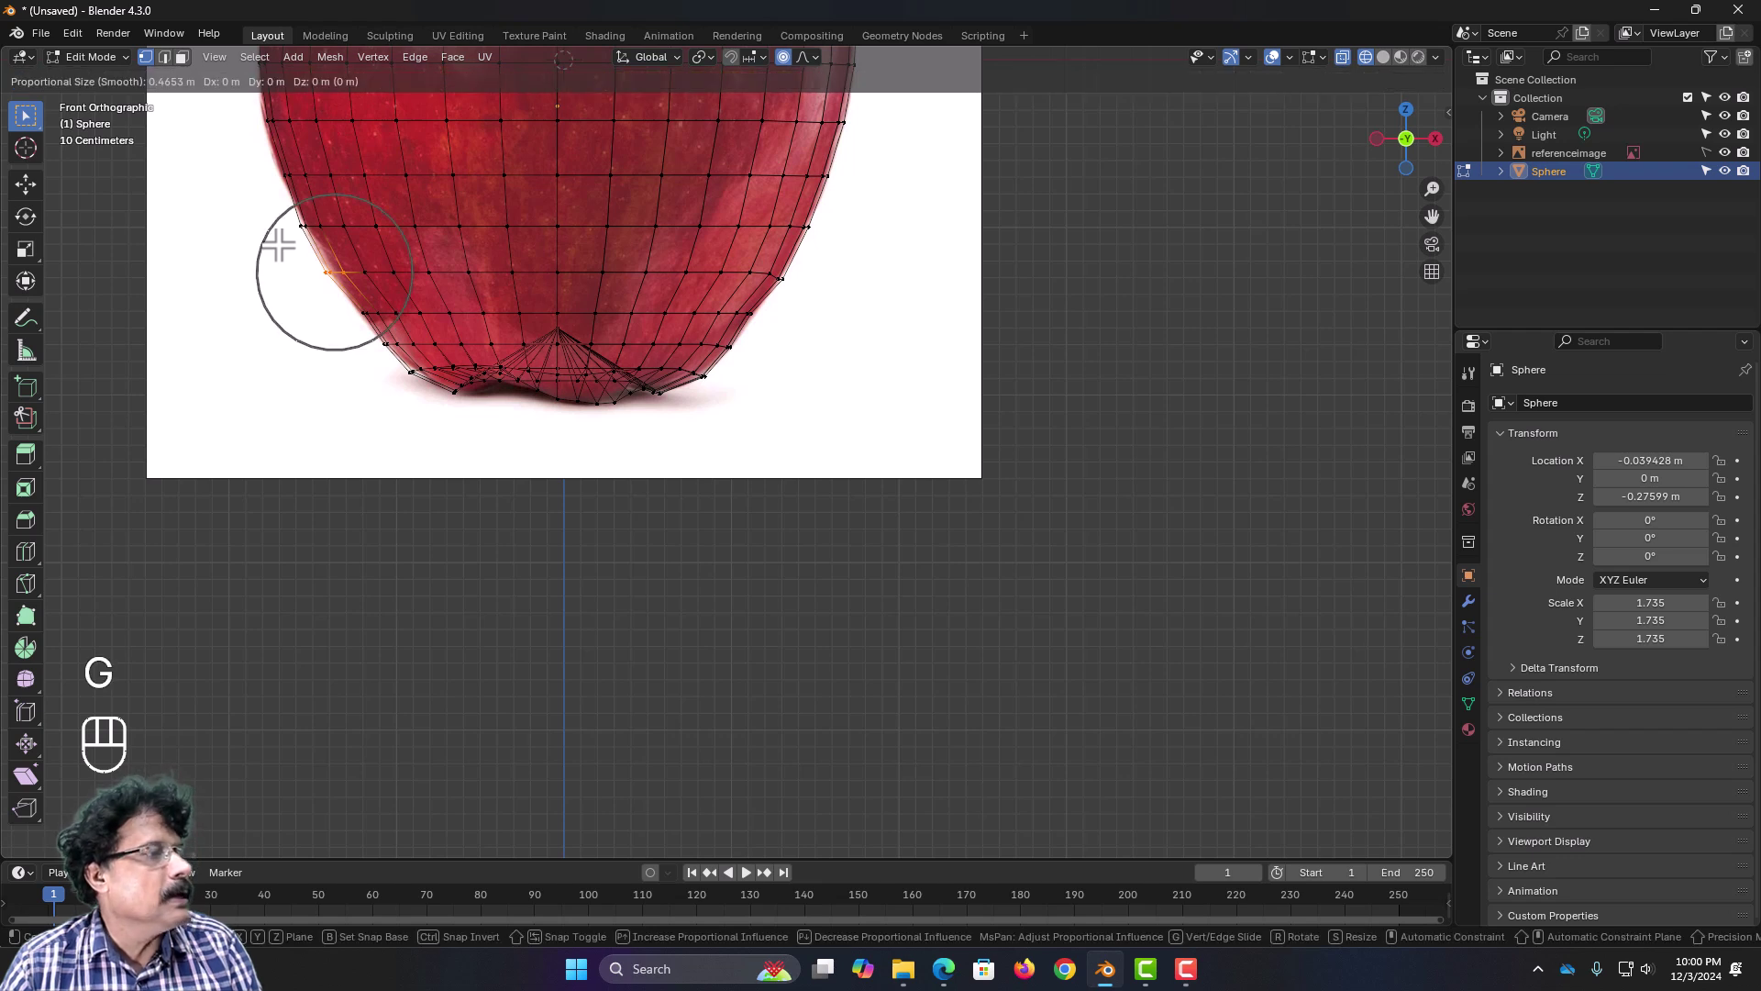
pyautogui.click(283, 243)
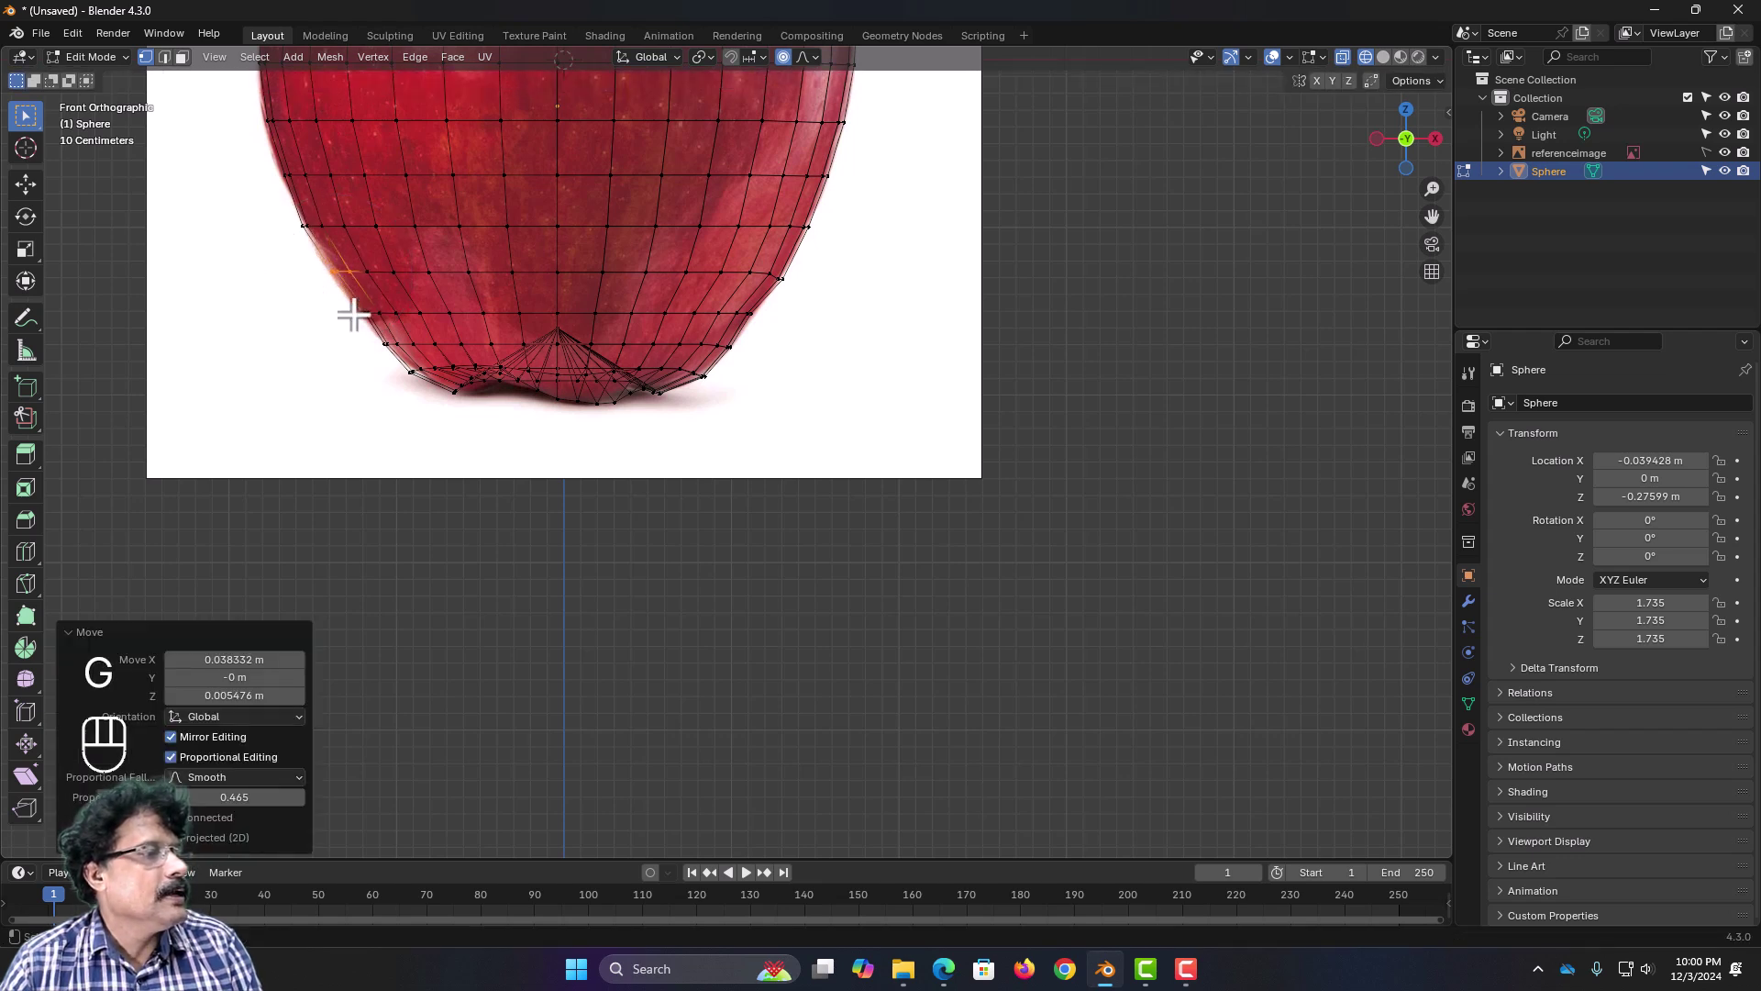
# Step: Raise the left-outline vertex two rings farther down, just above the base, about 0.005 m along Z
pyautogui.click(385, 346)
pyautogui.press('g')
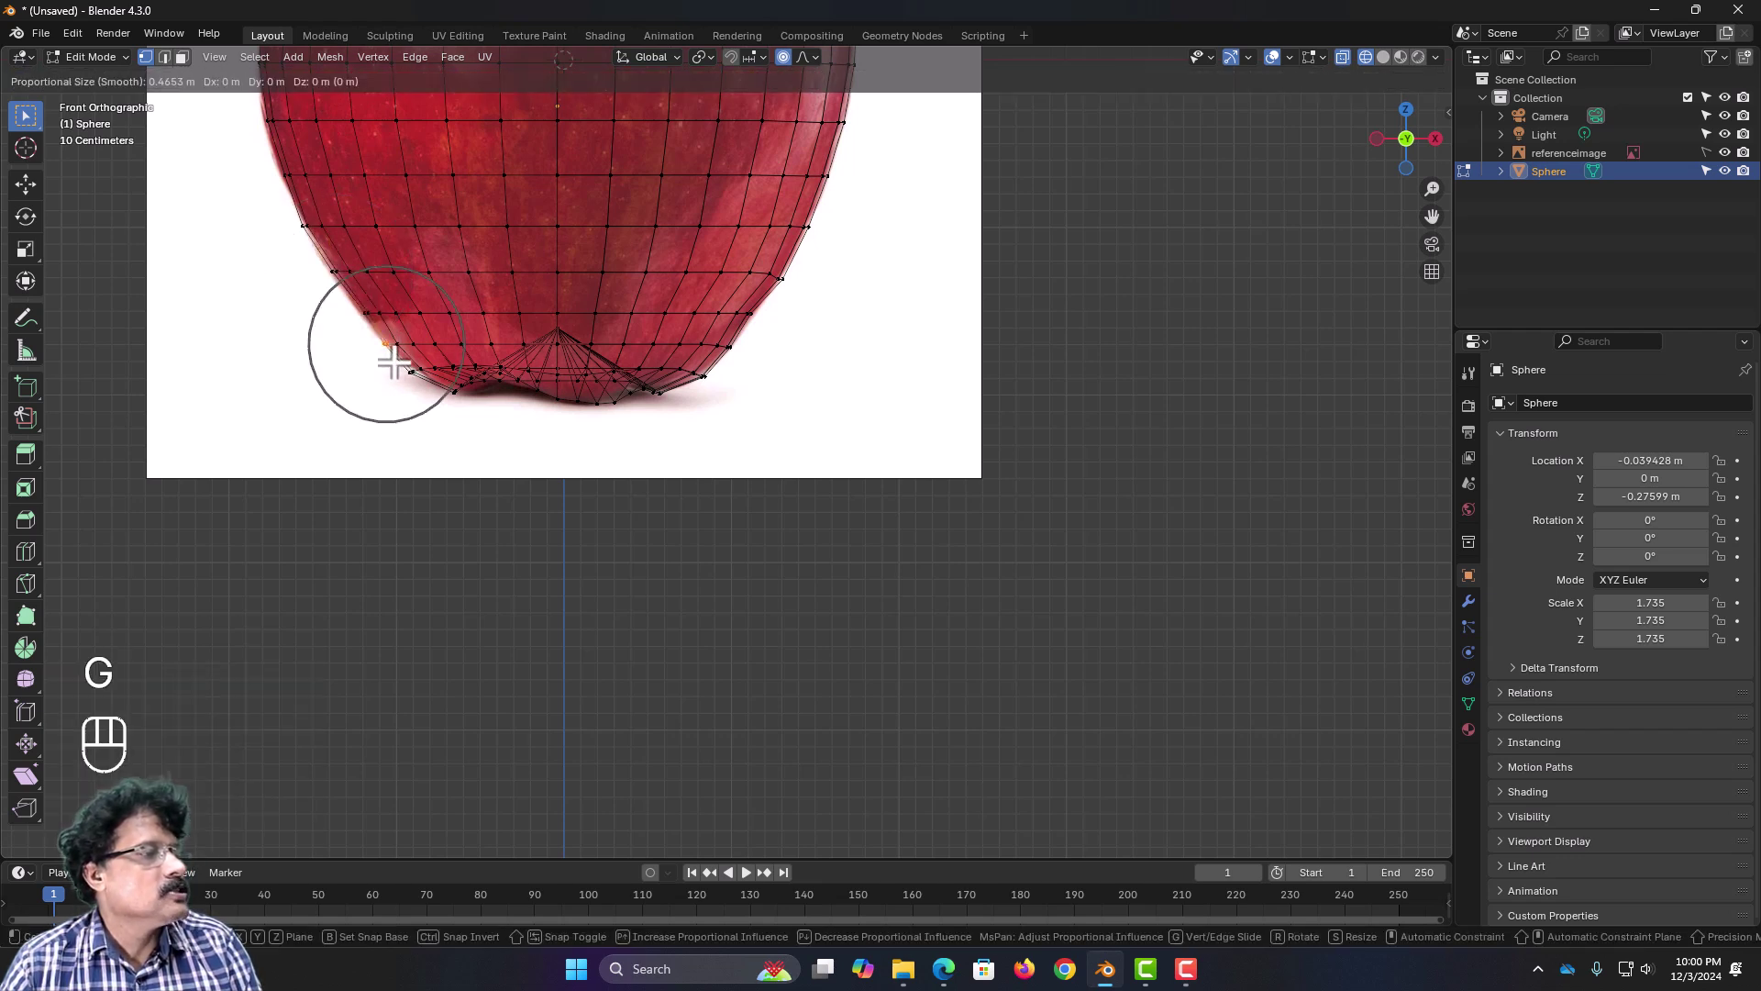
pyautogui.click(390, 361)
# Step: Switch the viewport to solid shading and hide the reference image
pyautogui.scroll(-6, 328, 328)
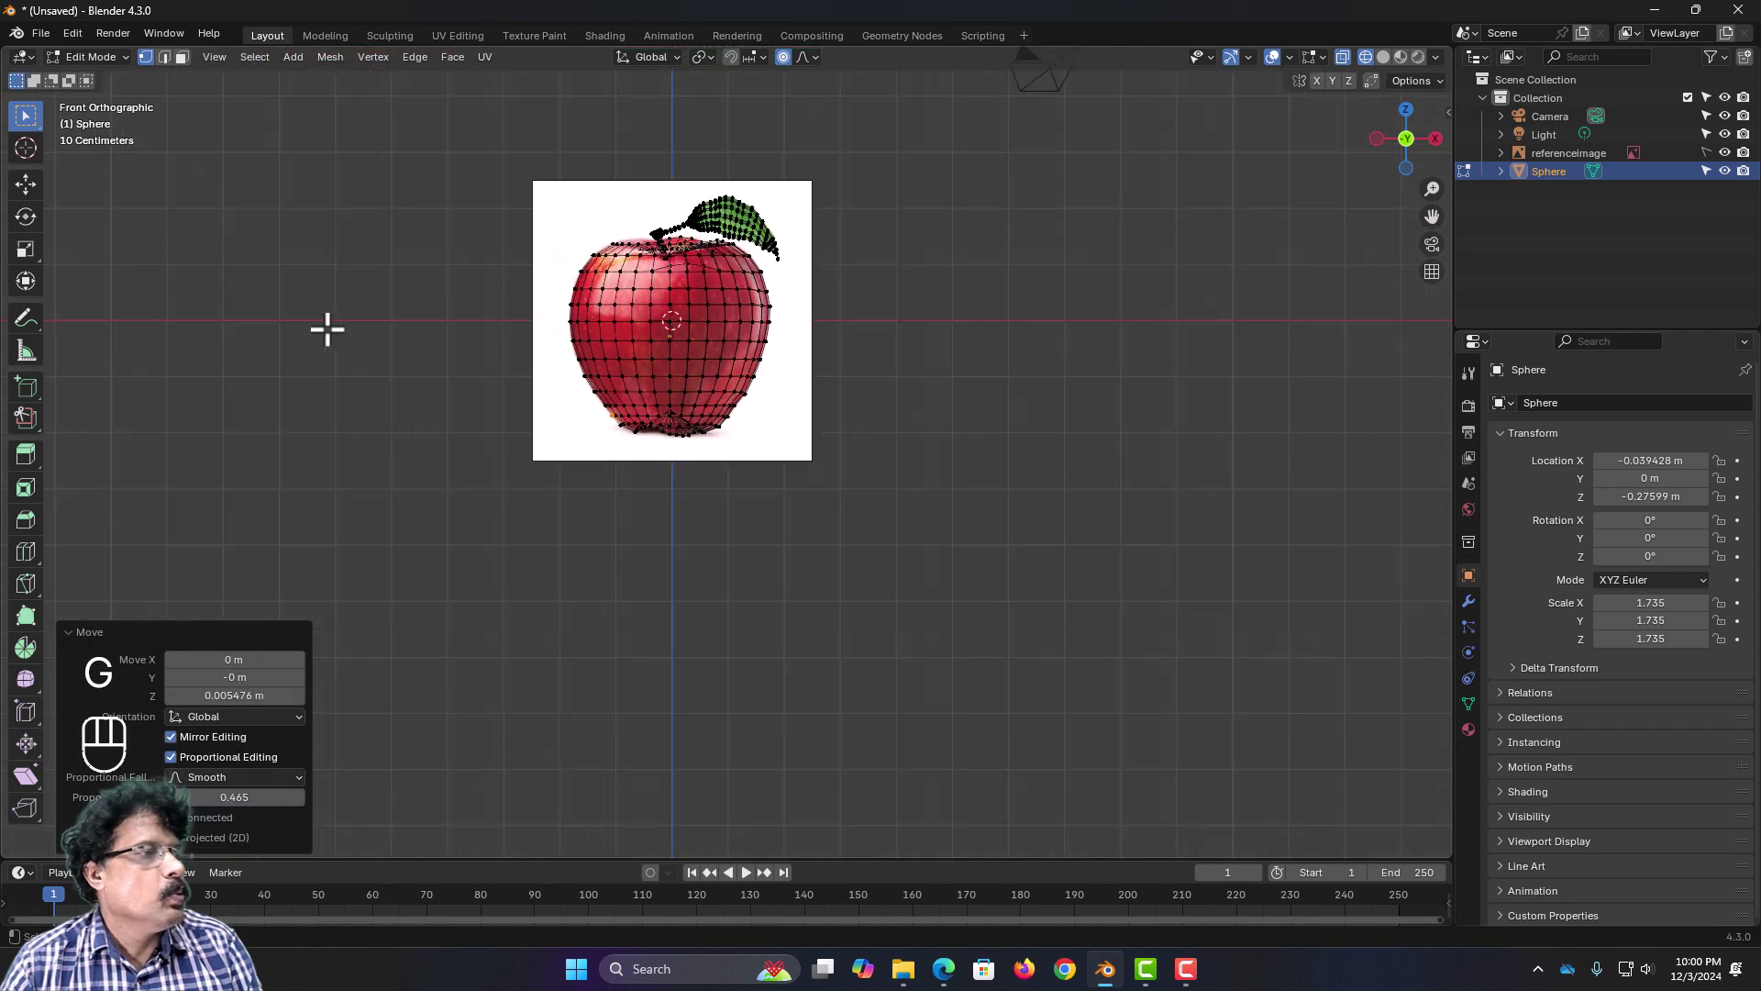
pyautogui.scroll(2, 431, 349)
pyautogui.keyDown('shift'); pyautogui.moveTo(483, 354); pyautogui.dragTo(504, 537, button='middle'); pyautogui.keyUp('shift')
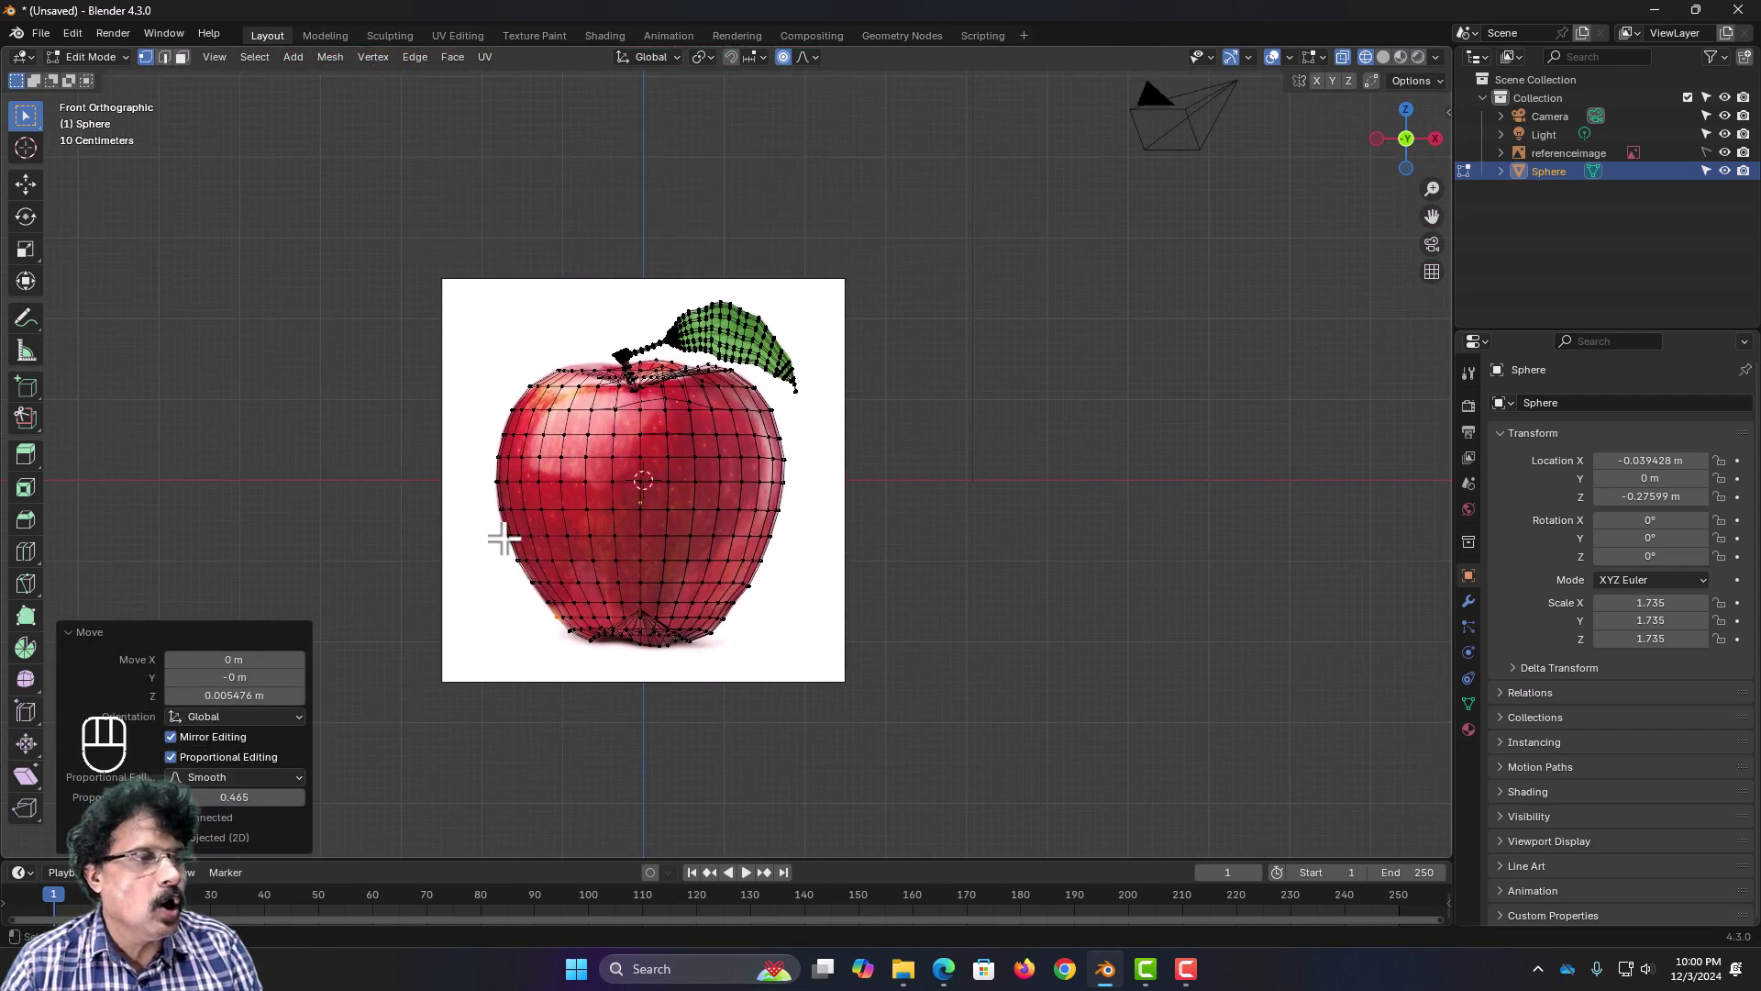
pyautogui.scroll(1, 504, 536)
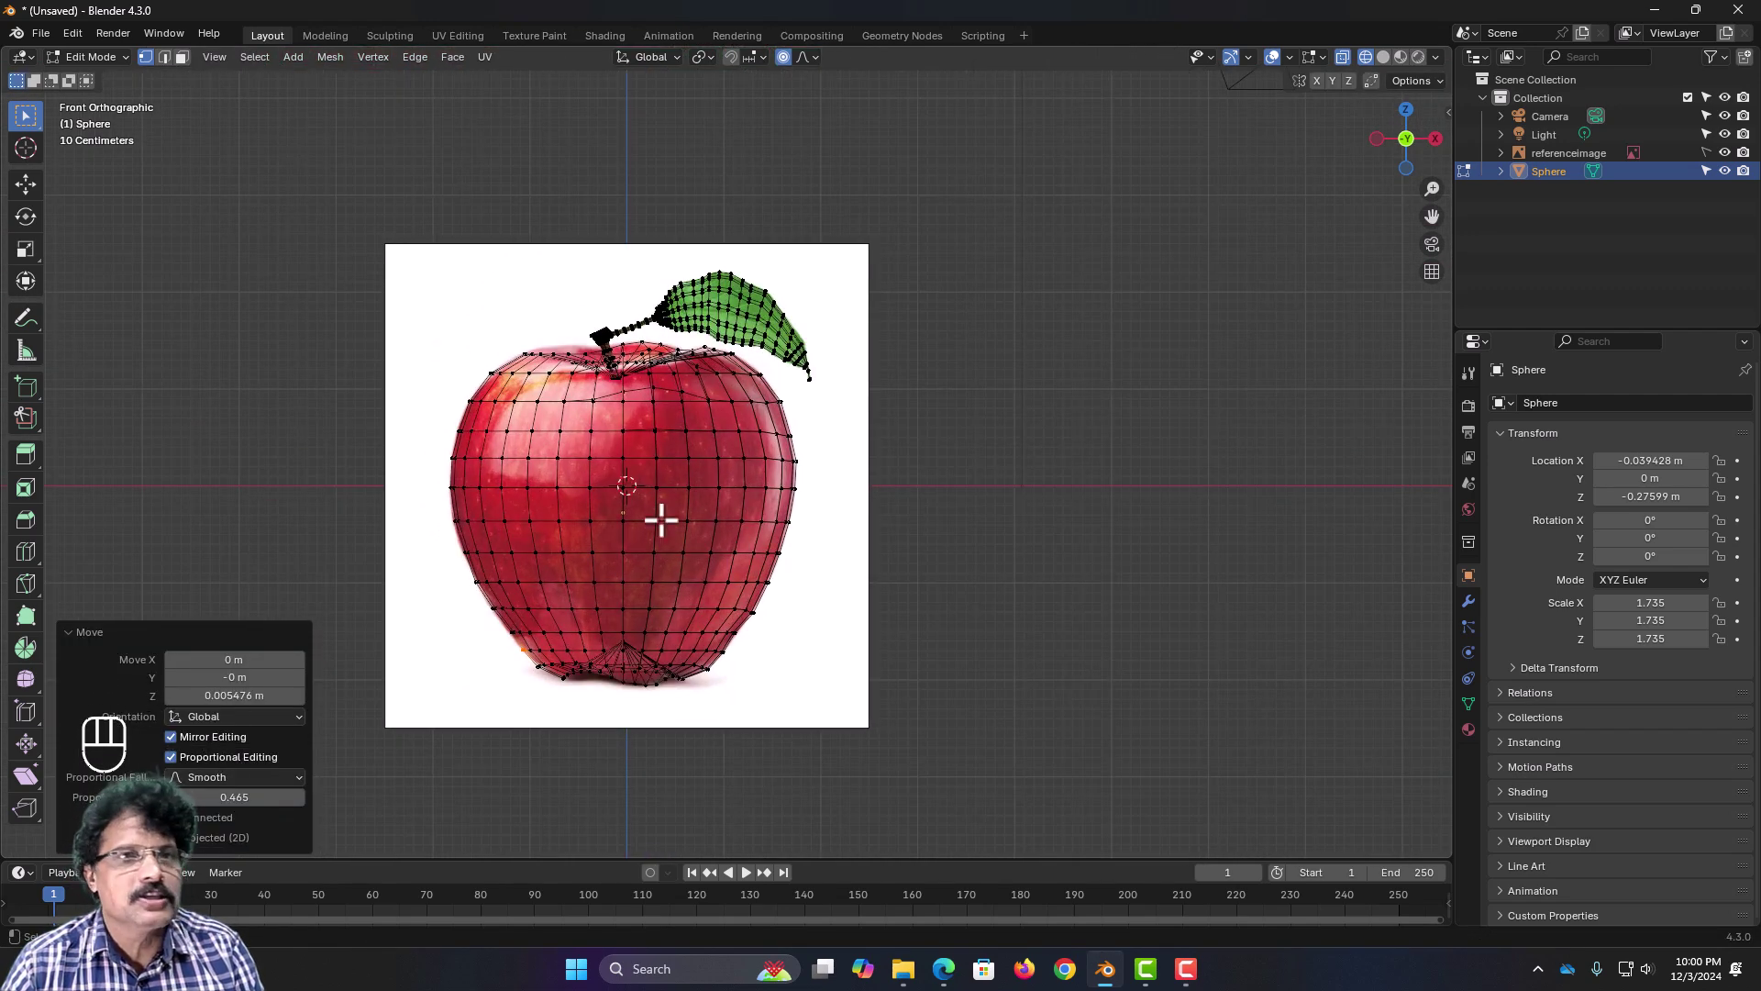
pyautogui.click(1383, 55)
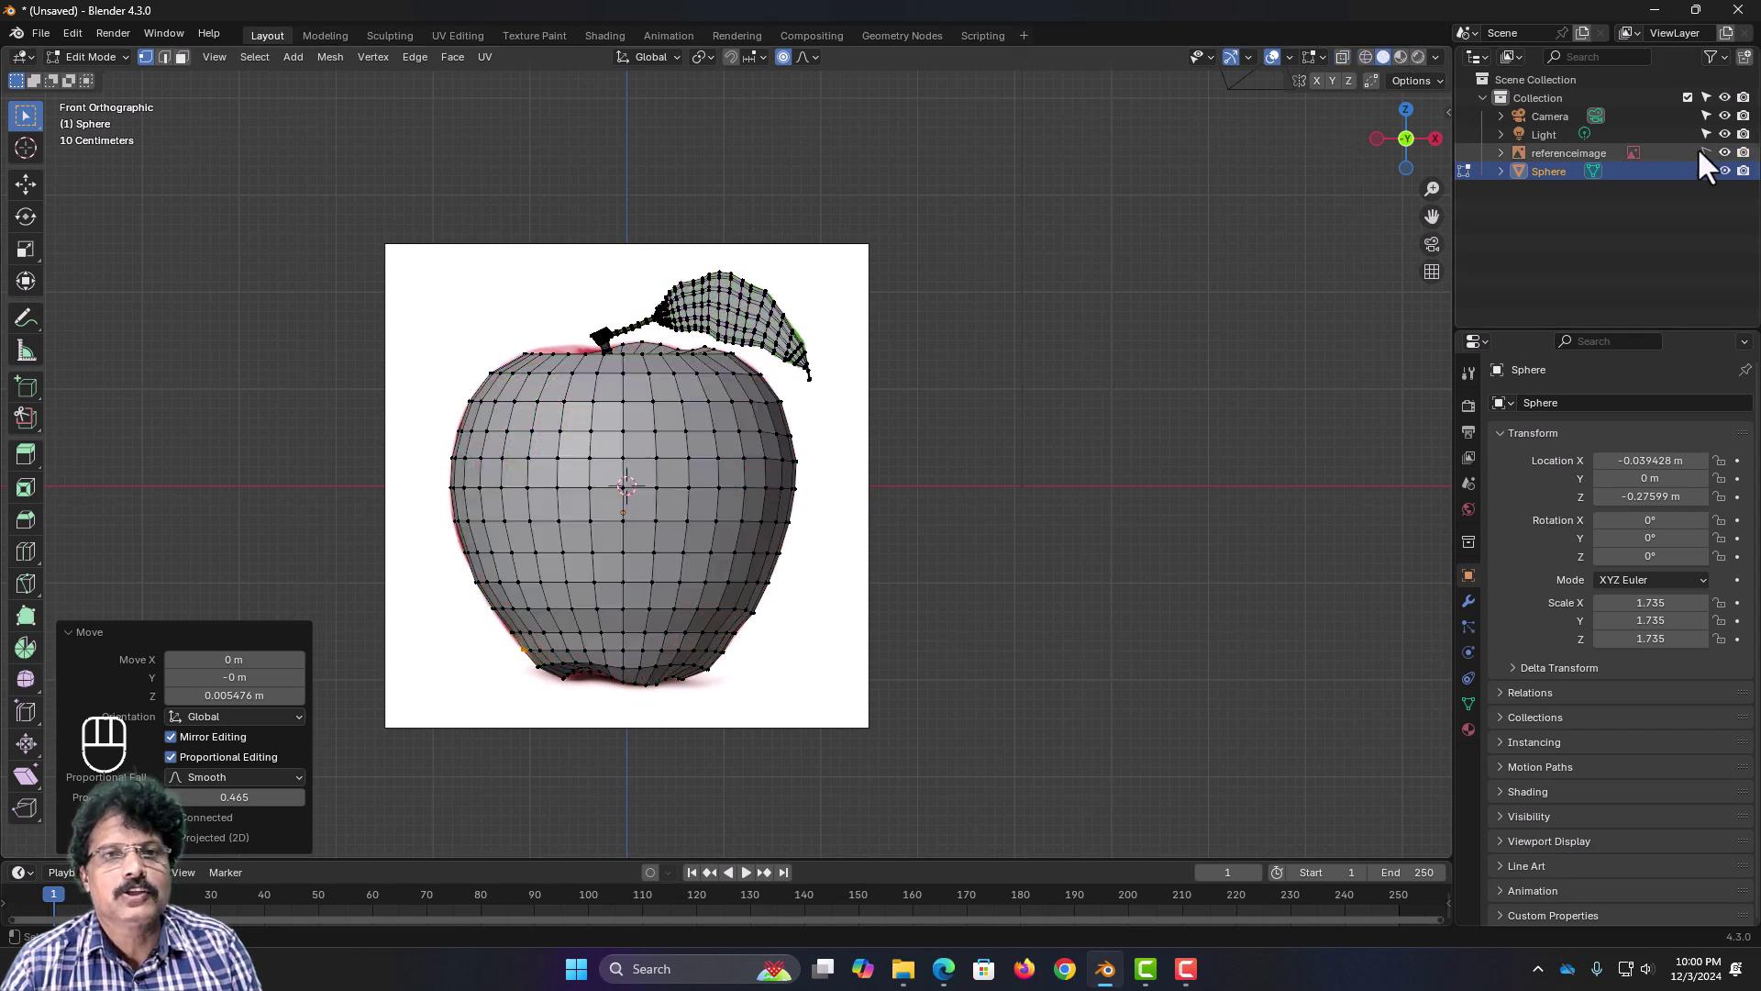
pyautogui.click(1724, 153)
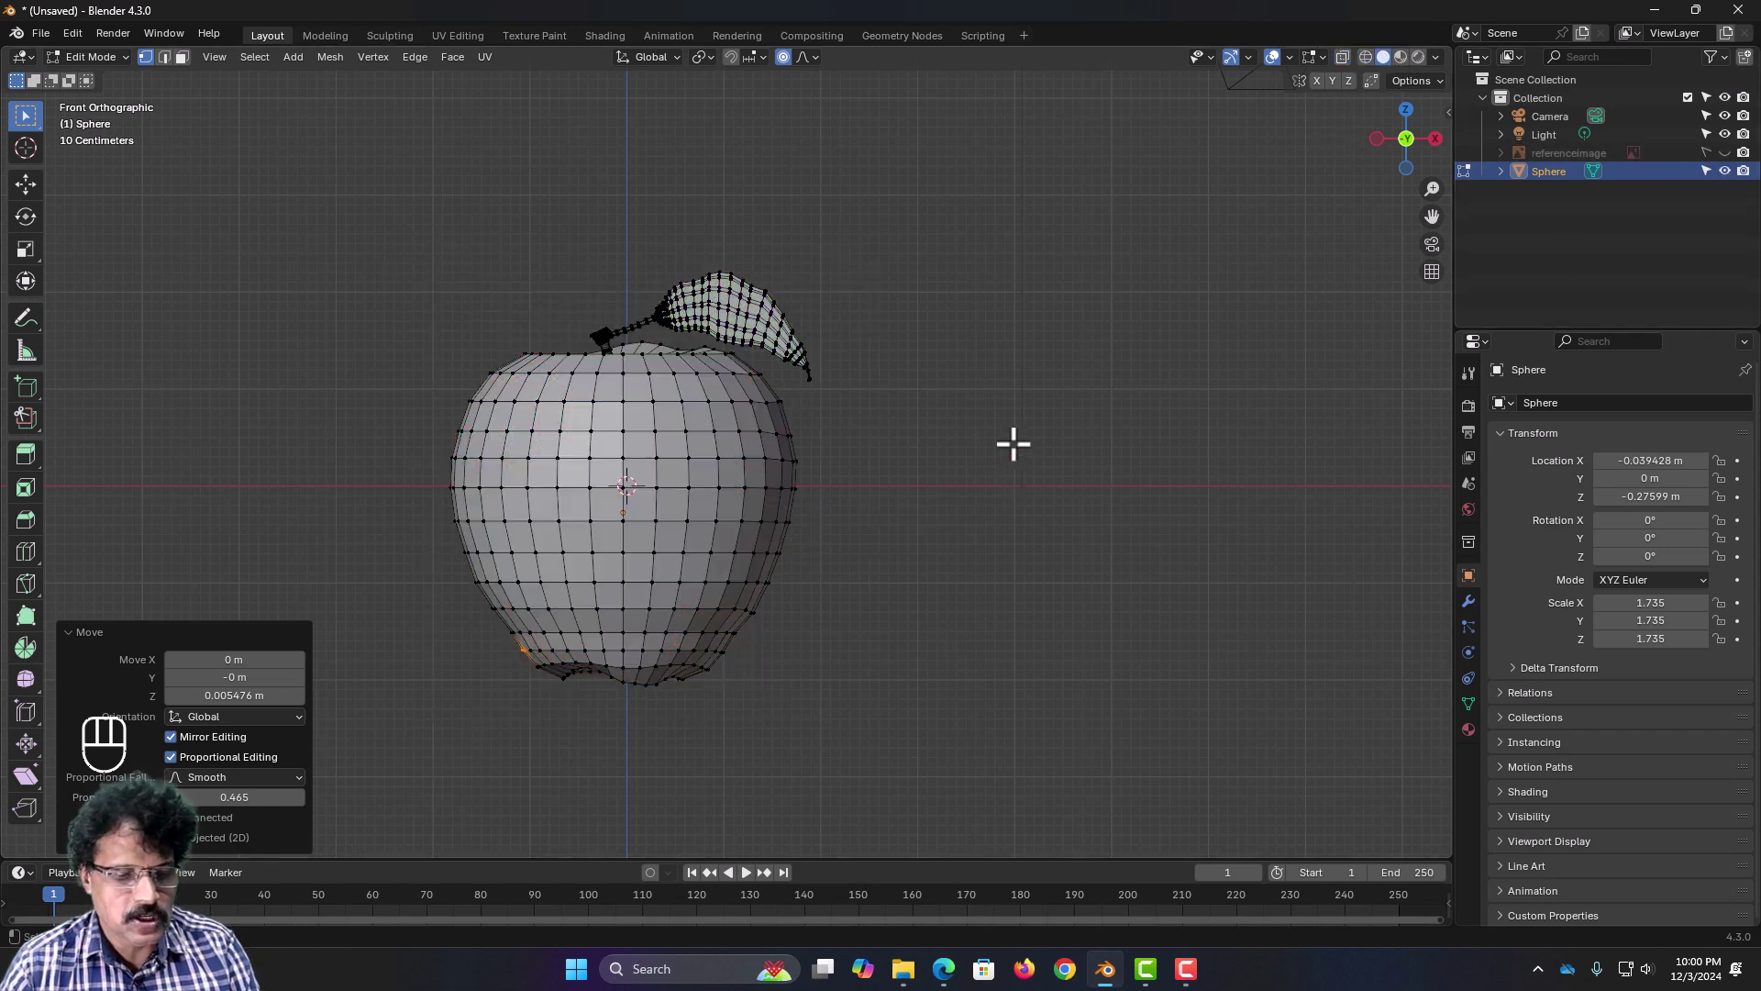
# Step: Raise two top-rim vertices, one at the front and one at the left, about 0.126 m along Z with a proportional size of about 0.512 m
pyautogui.press('Tab')
pyautogui.moveTo(830, 444); pyautogui.dragTo(932, 550, button='middle')
pyautogui.press('Tab')
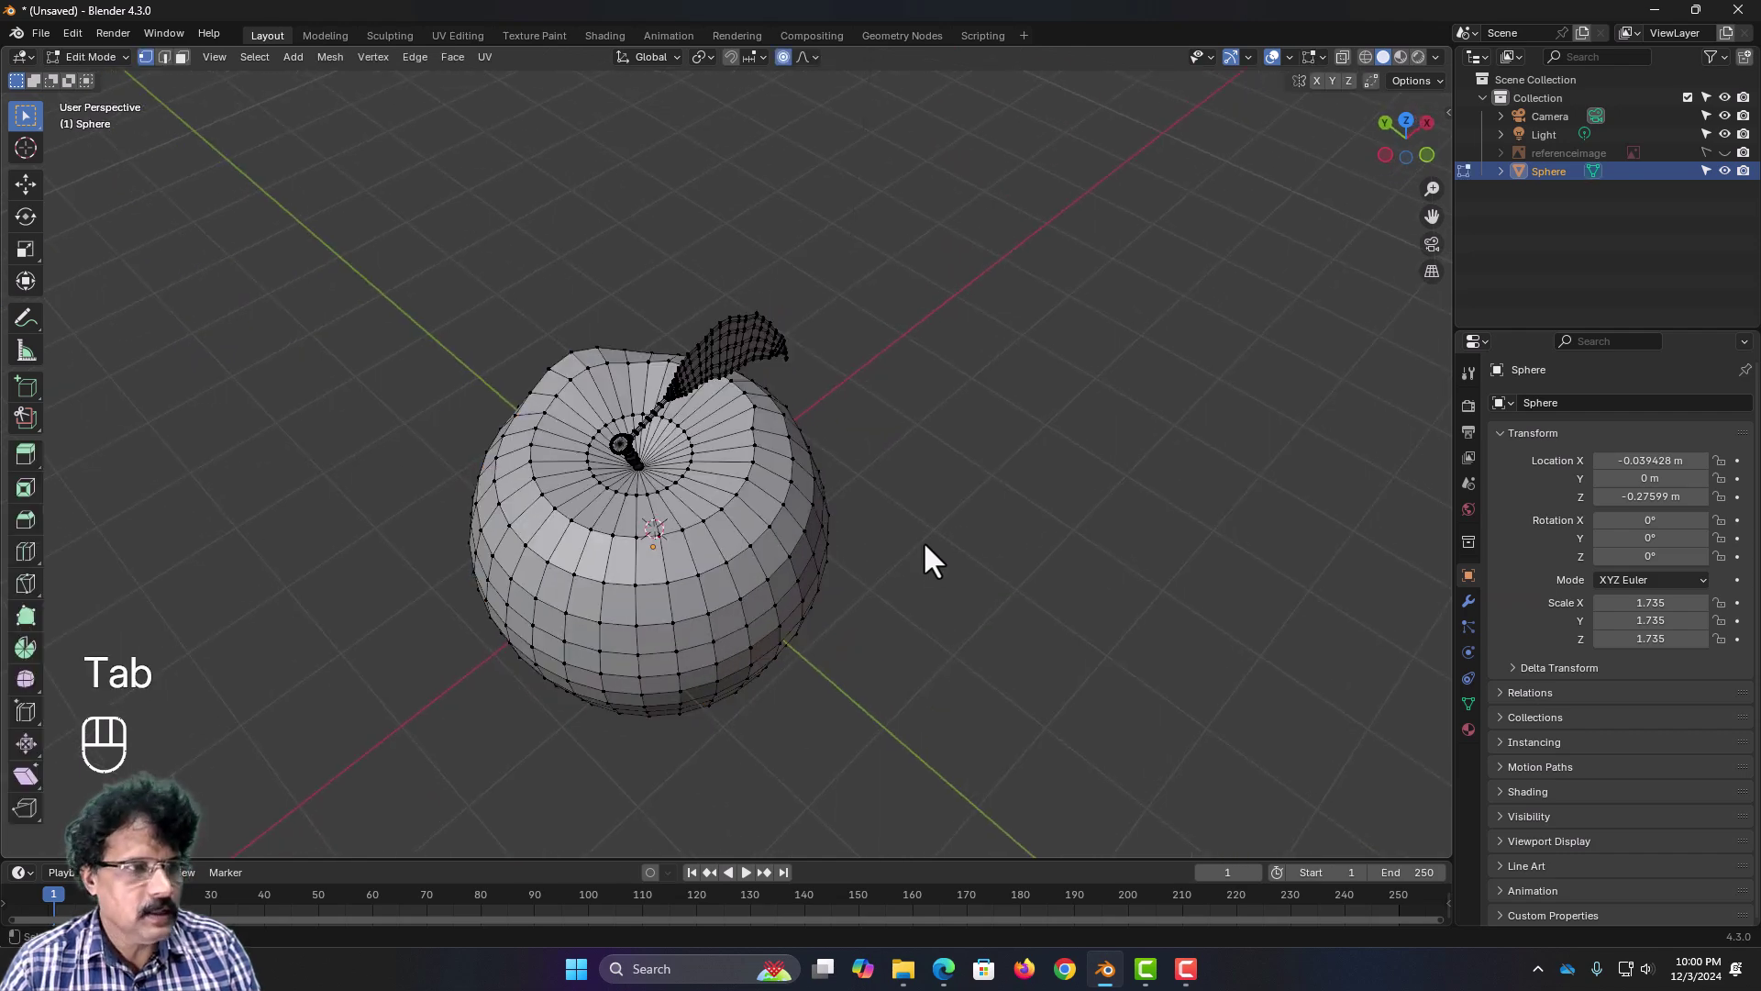
pyautogui.keyDown('shift'); pyautogui.click(738, 494); pyautogui.keyUp('shift')
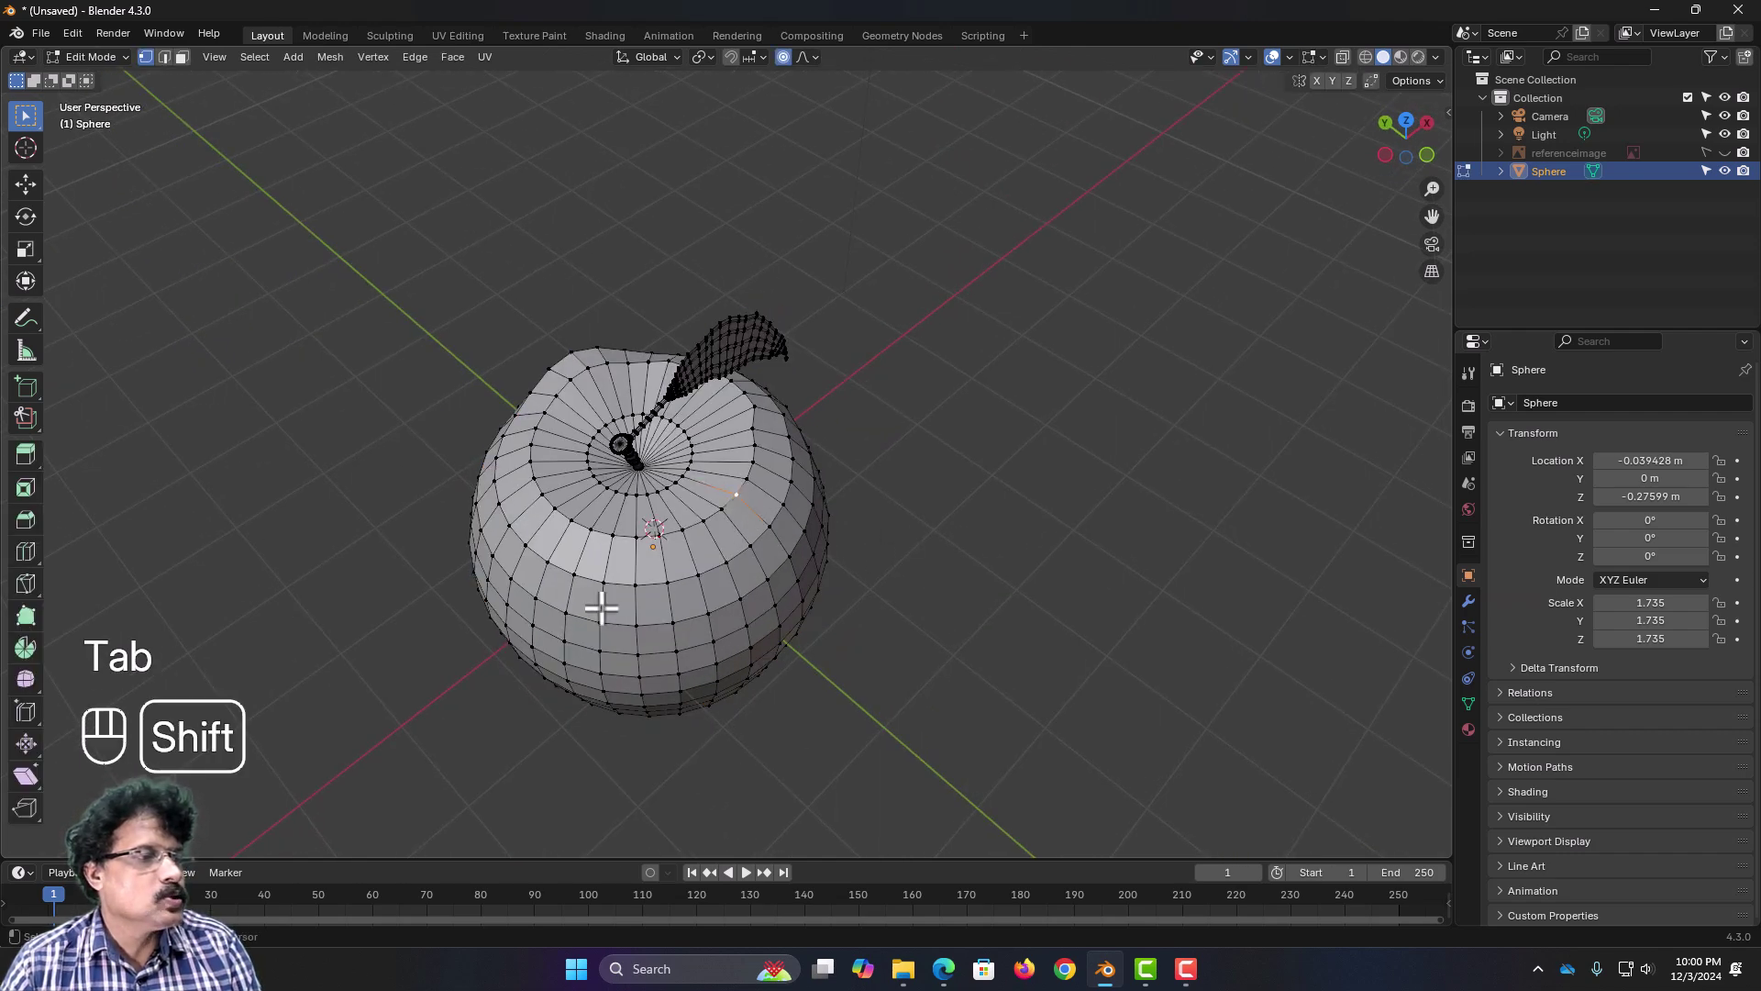
pyautogui.keyDown('shift'); pyautogui.click(544, 496); pyautogui.keyUp('shift')
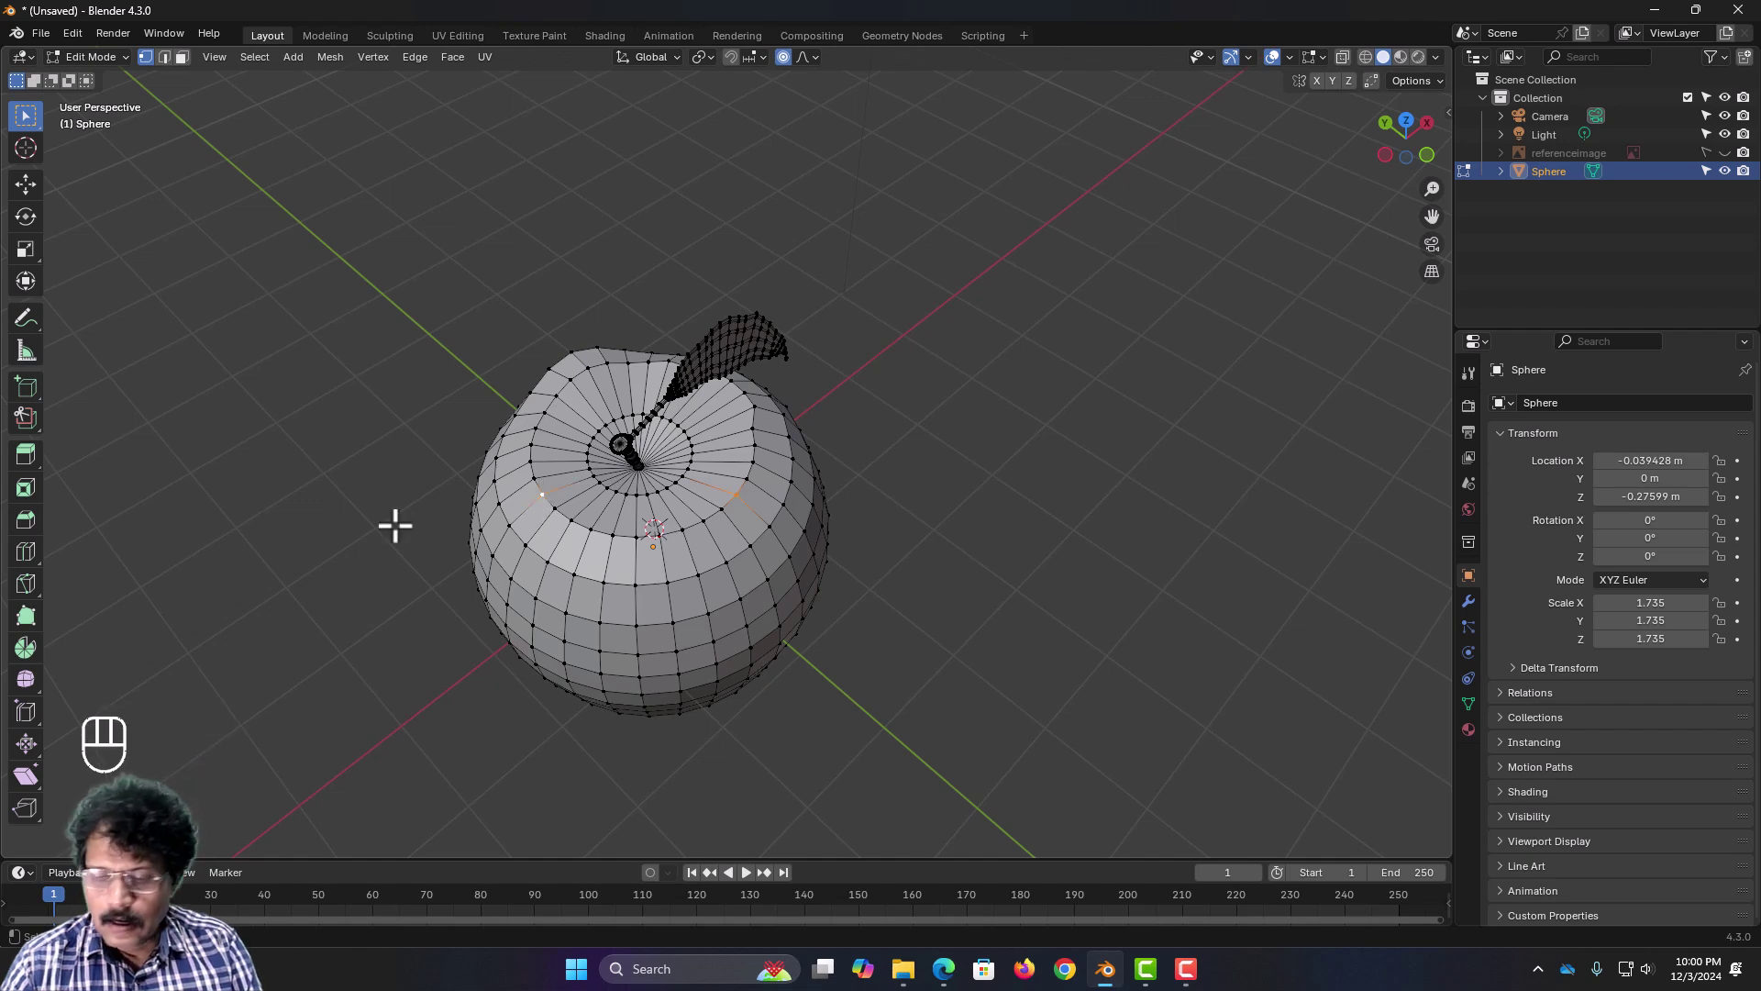
pyautogui.press('KP_1')
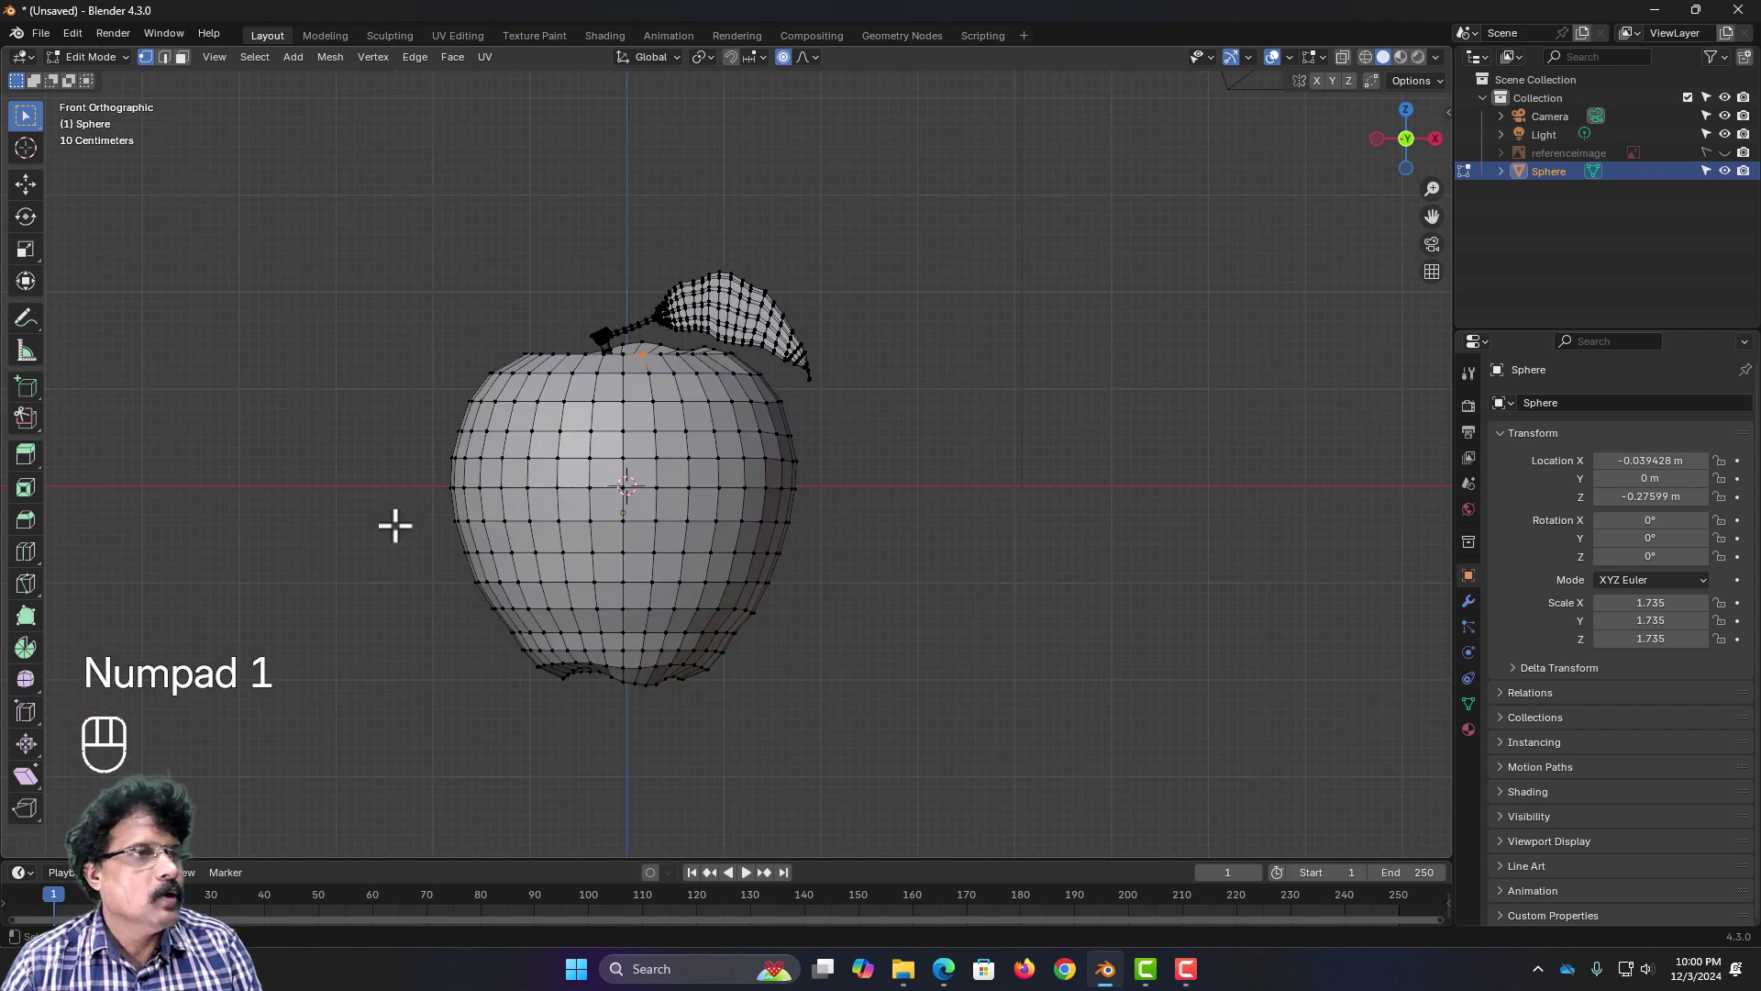
pyautogui.click(816, 55)
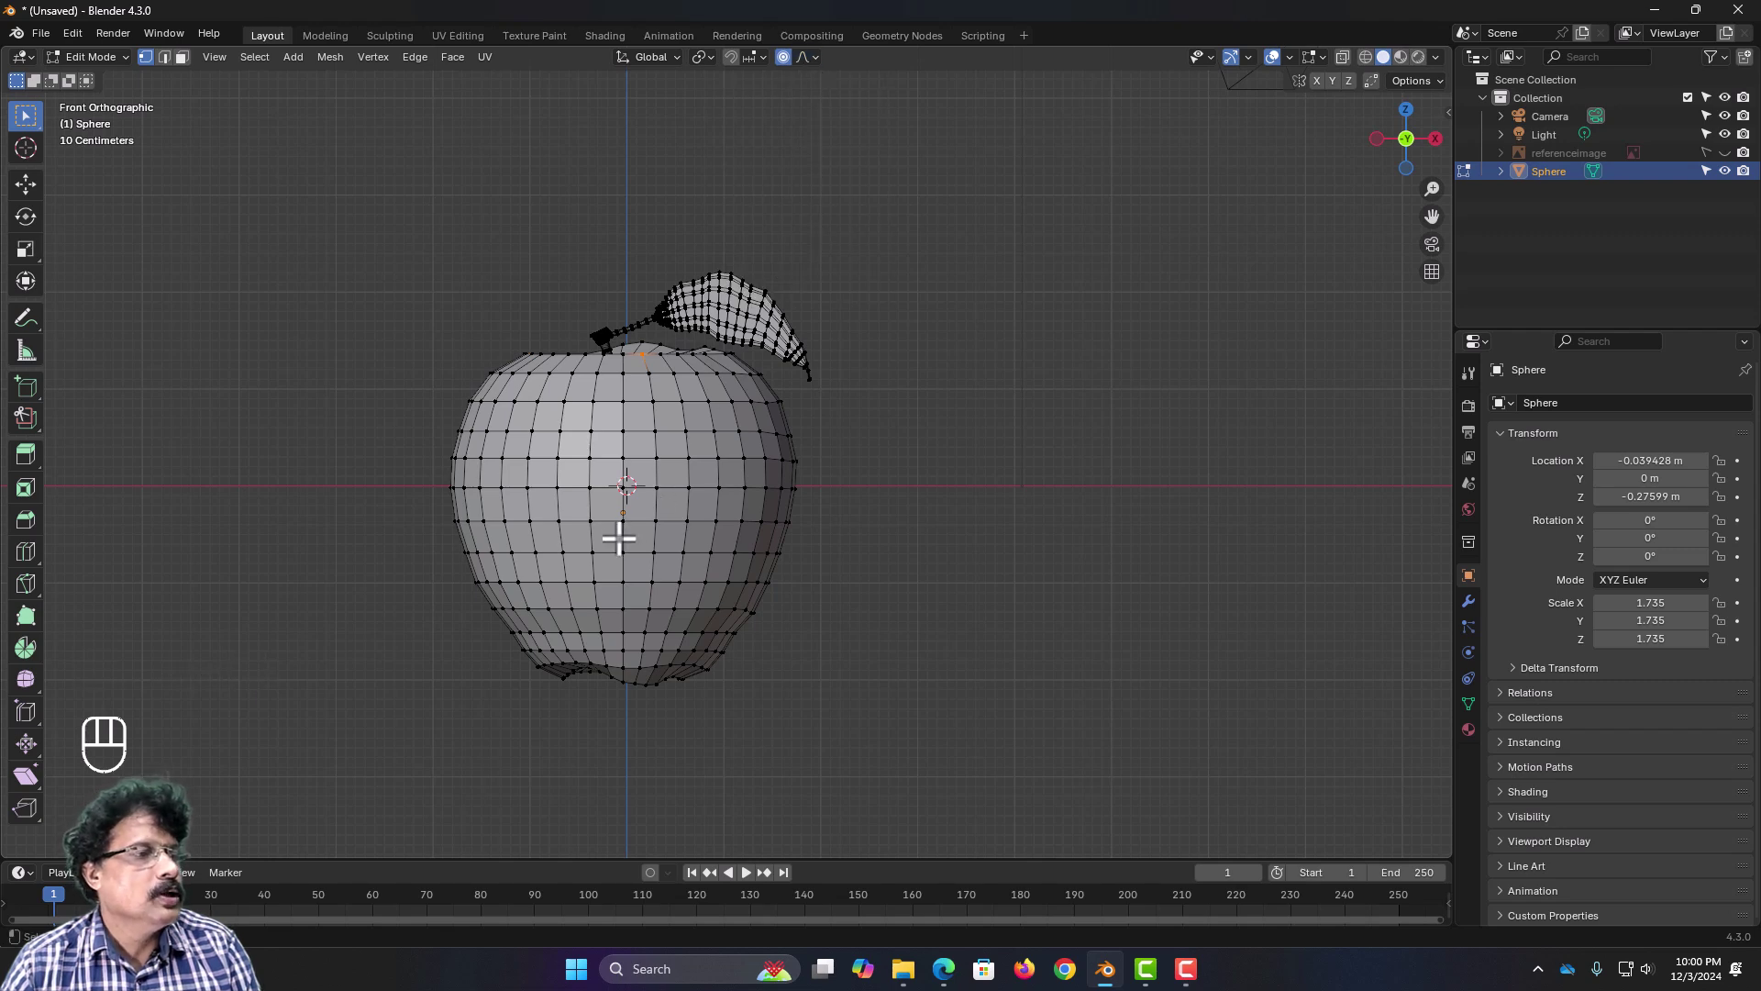
pyautogui.scroll(3, 619, 538)
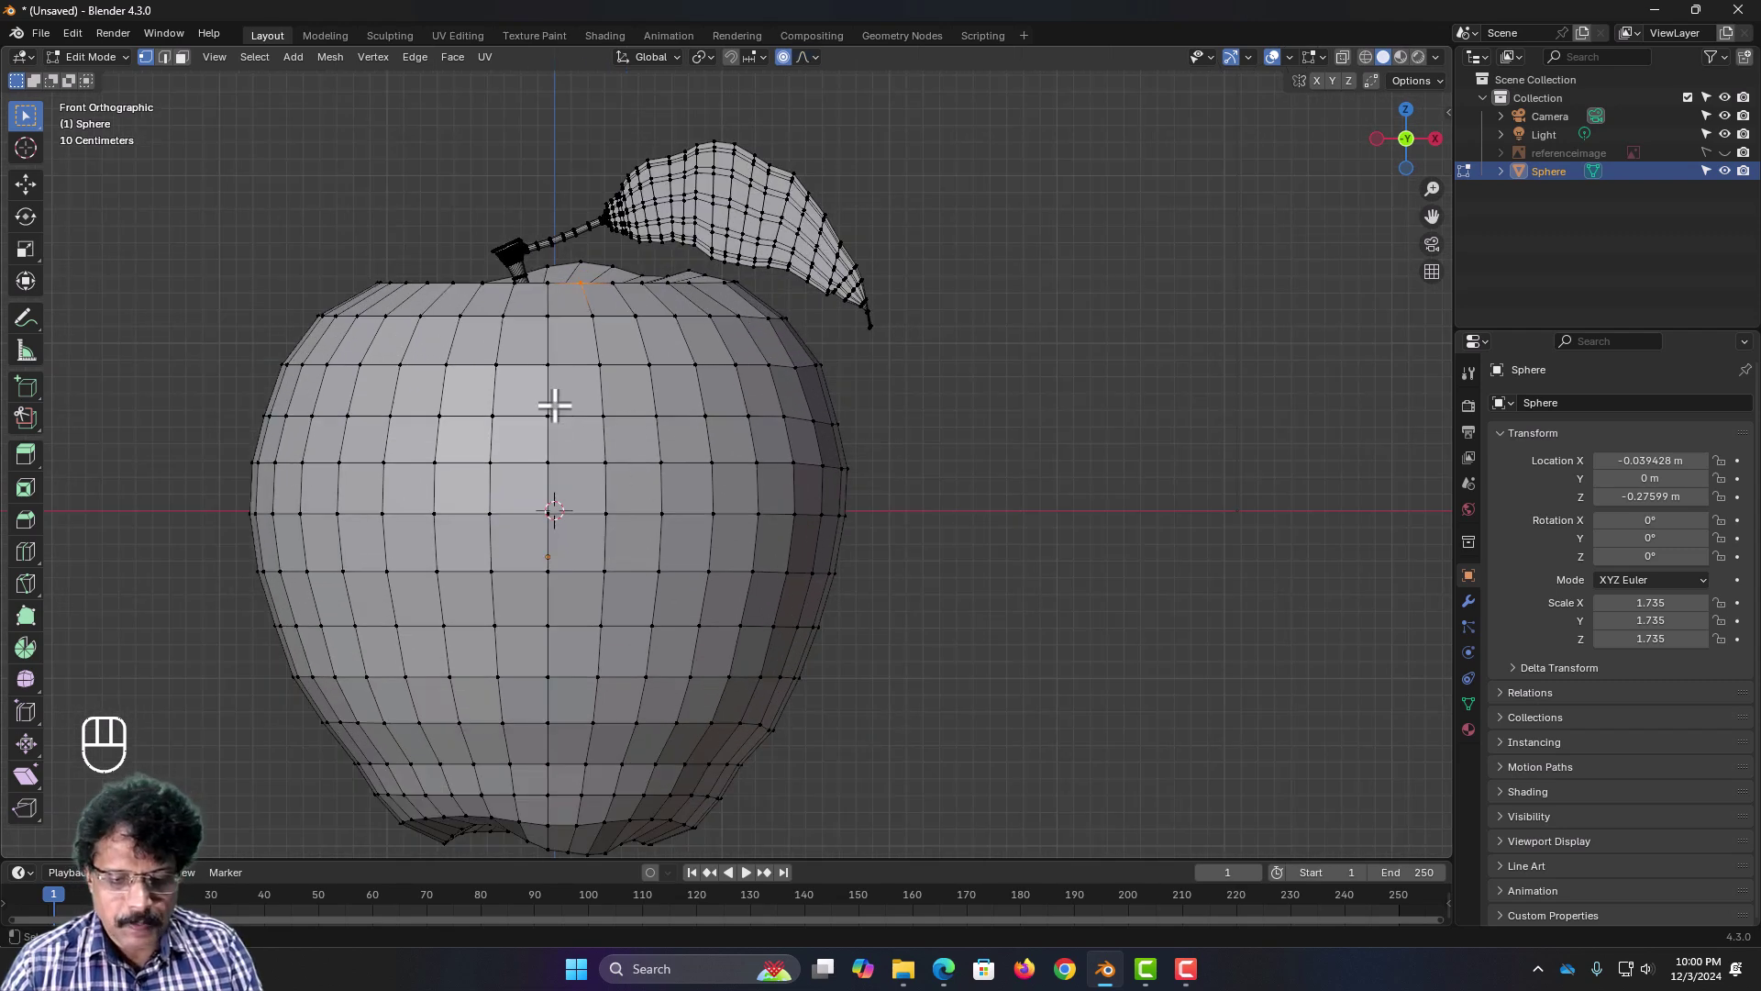
pyautogui.press('g')
pyautogui.press('z')
pyautogui.scroll(-2, 554, 404)
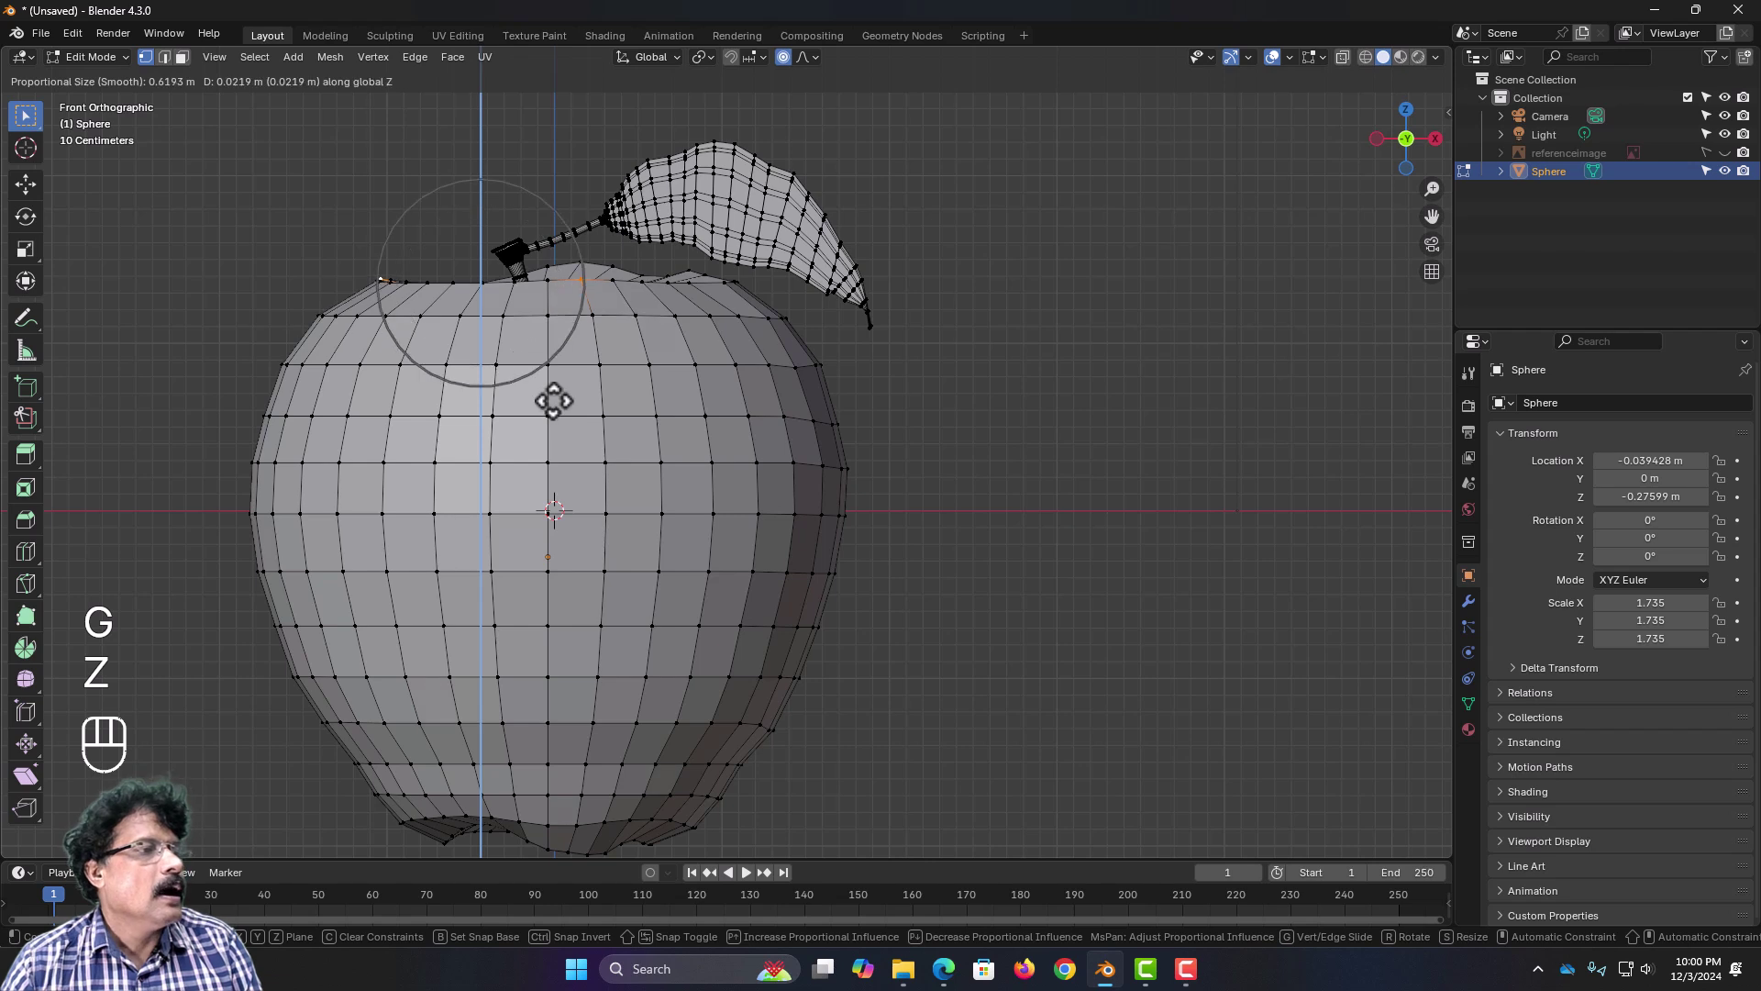
pyautogui.scroll(1, 563, 406)
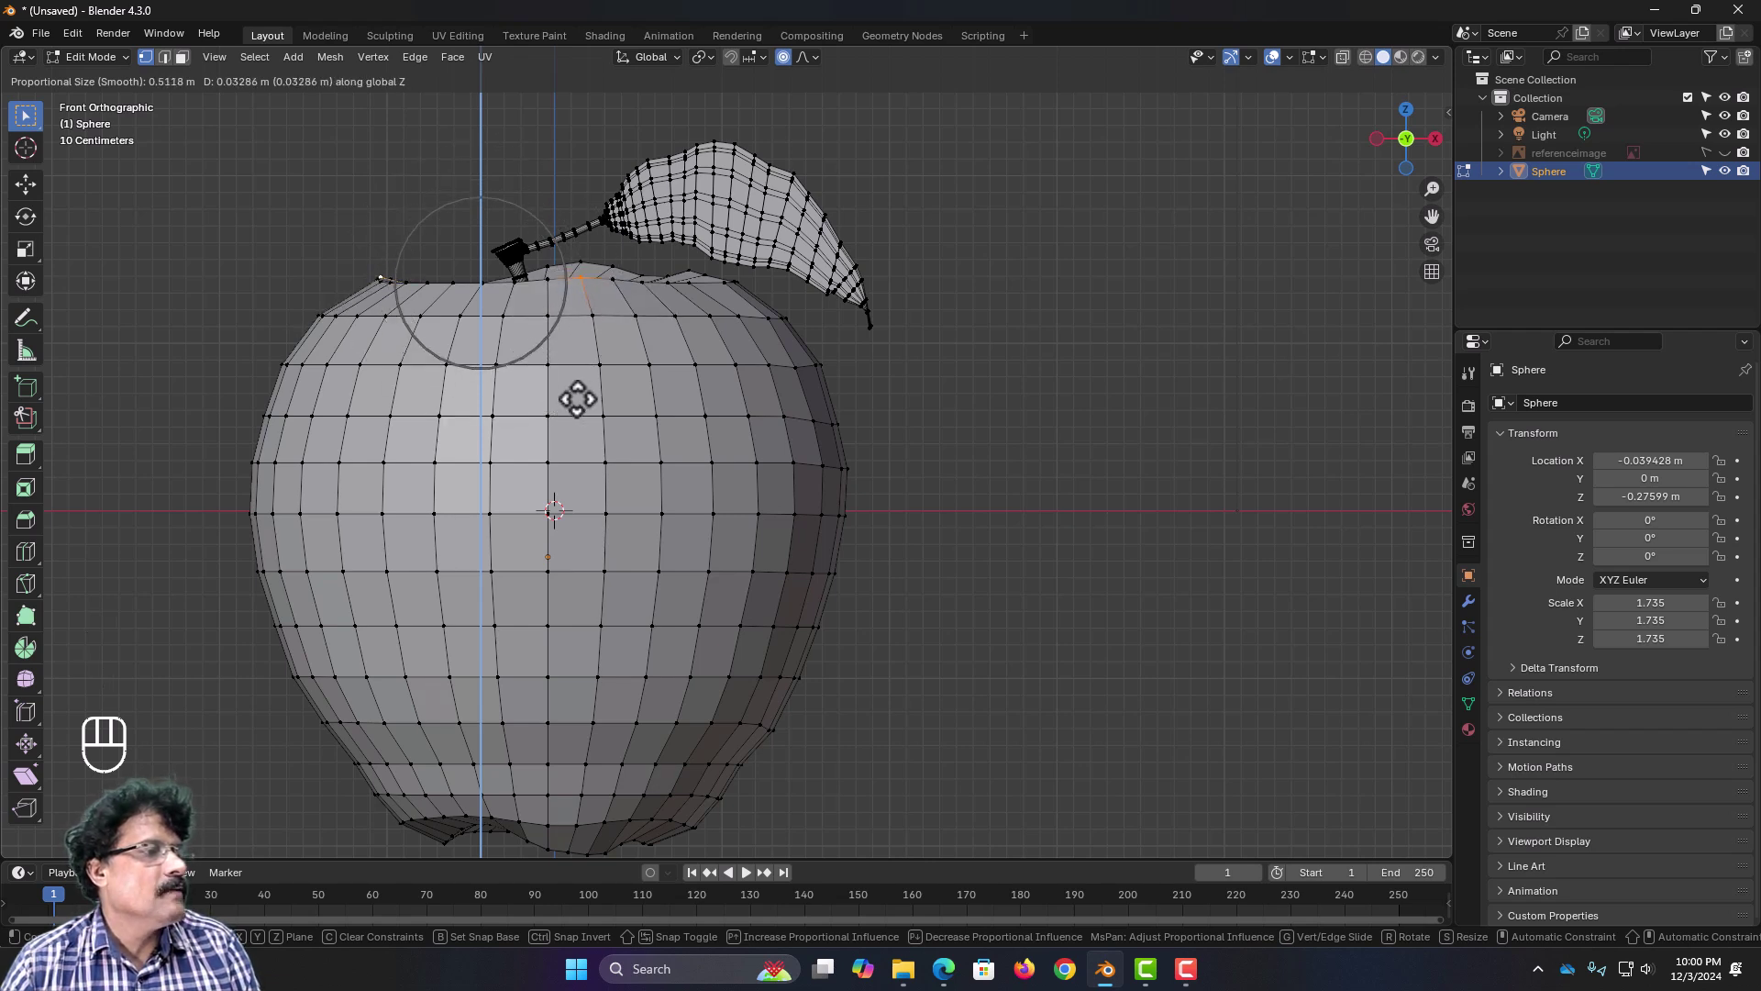
pyautogui.click(586, 391)
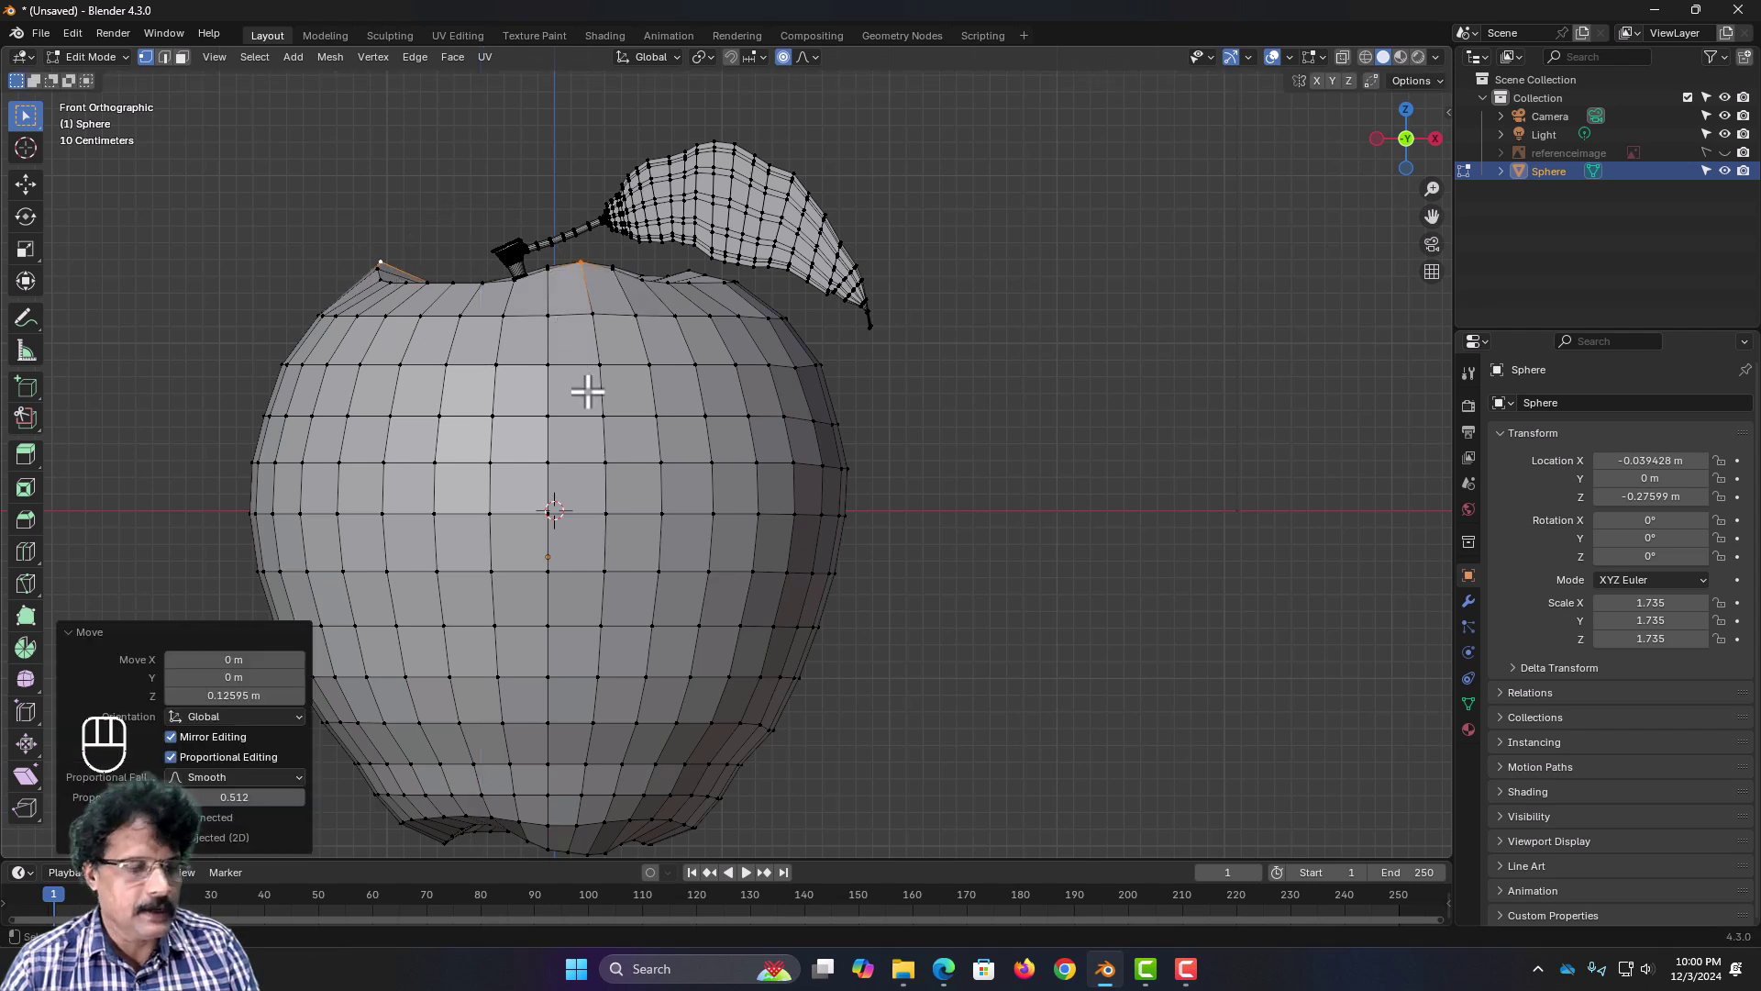
# Step: Apply Shade Auto Smooth at 30° to the apple object
pyautogui.press('Tab')
pyautogui.moveTo(535, 460); pyautogui.dragTo(404, 399, button='middle')
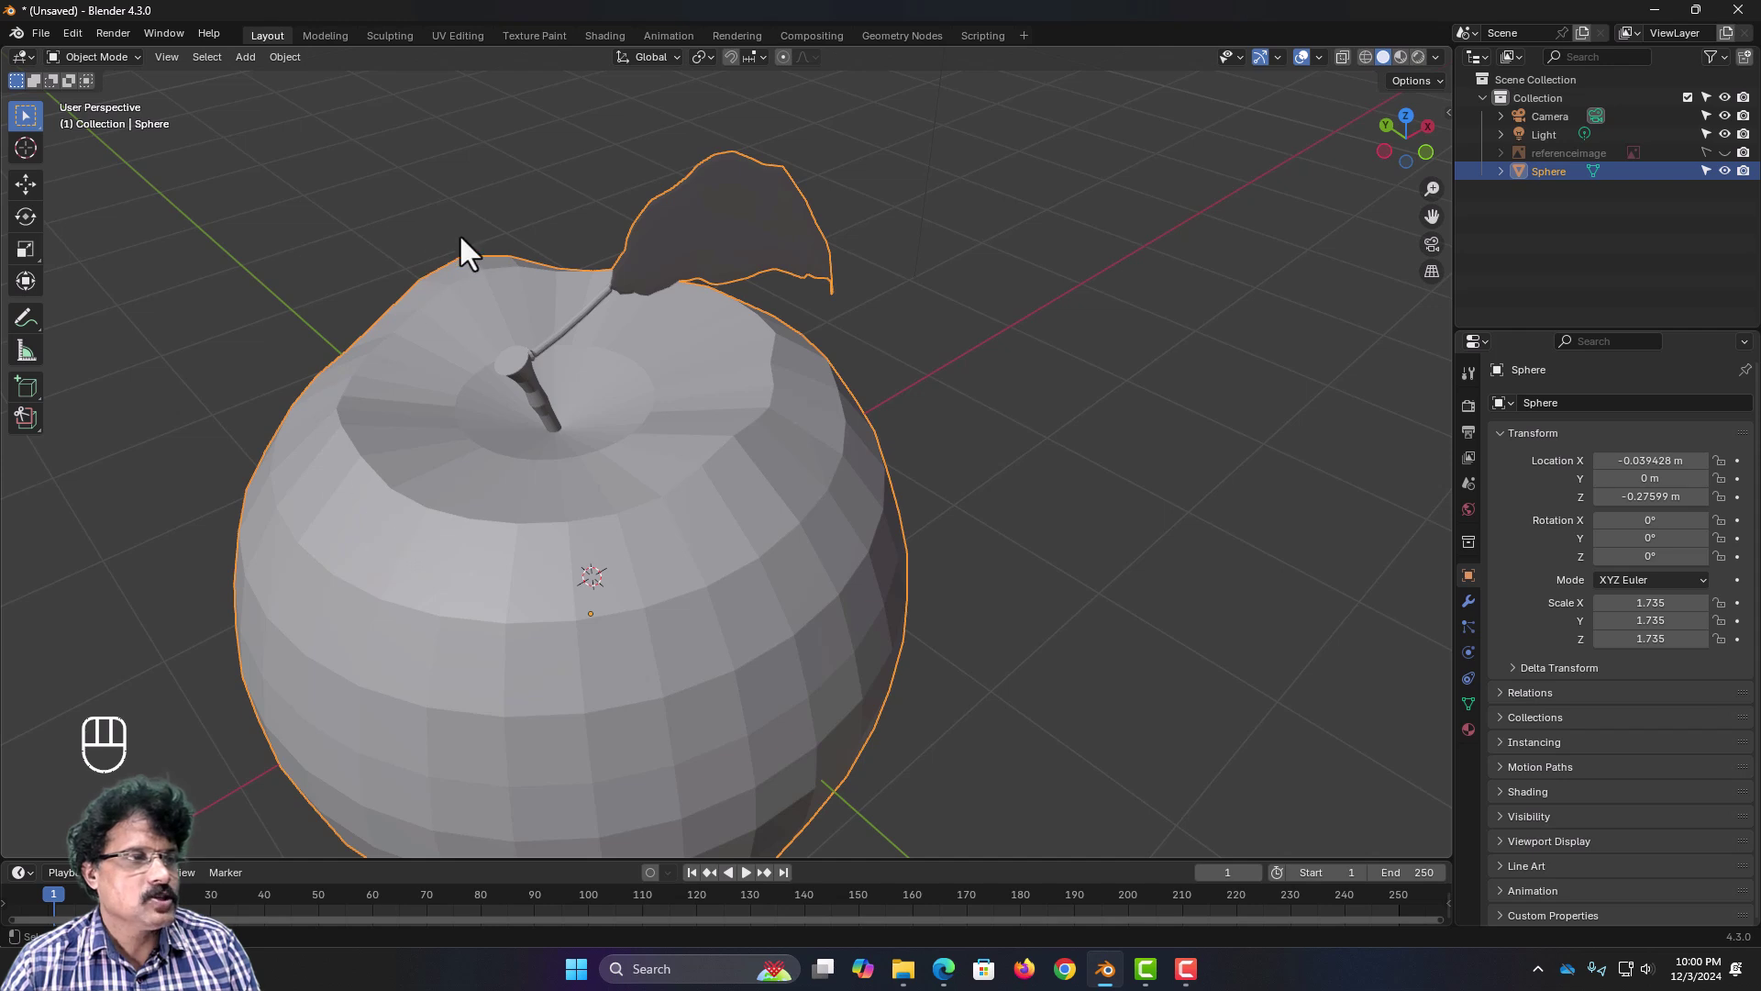
pyautogui.scroll(-5, 780, 523)
pyautogui.moveTo(764, 547); pyautogui.dragTo(723, 578, button='middle')
pyautogui.rightClick(668, 492)
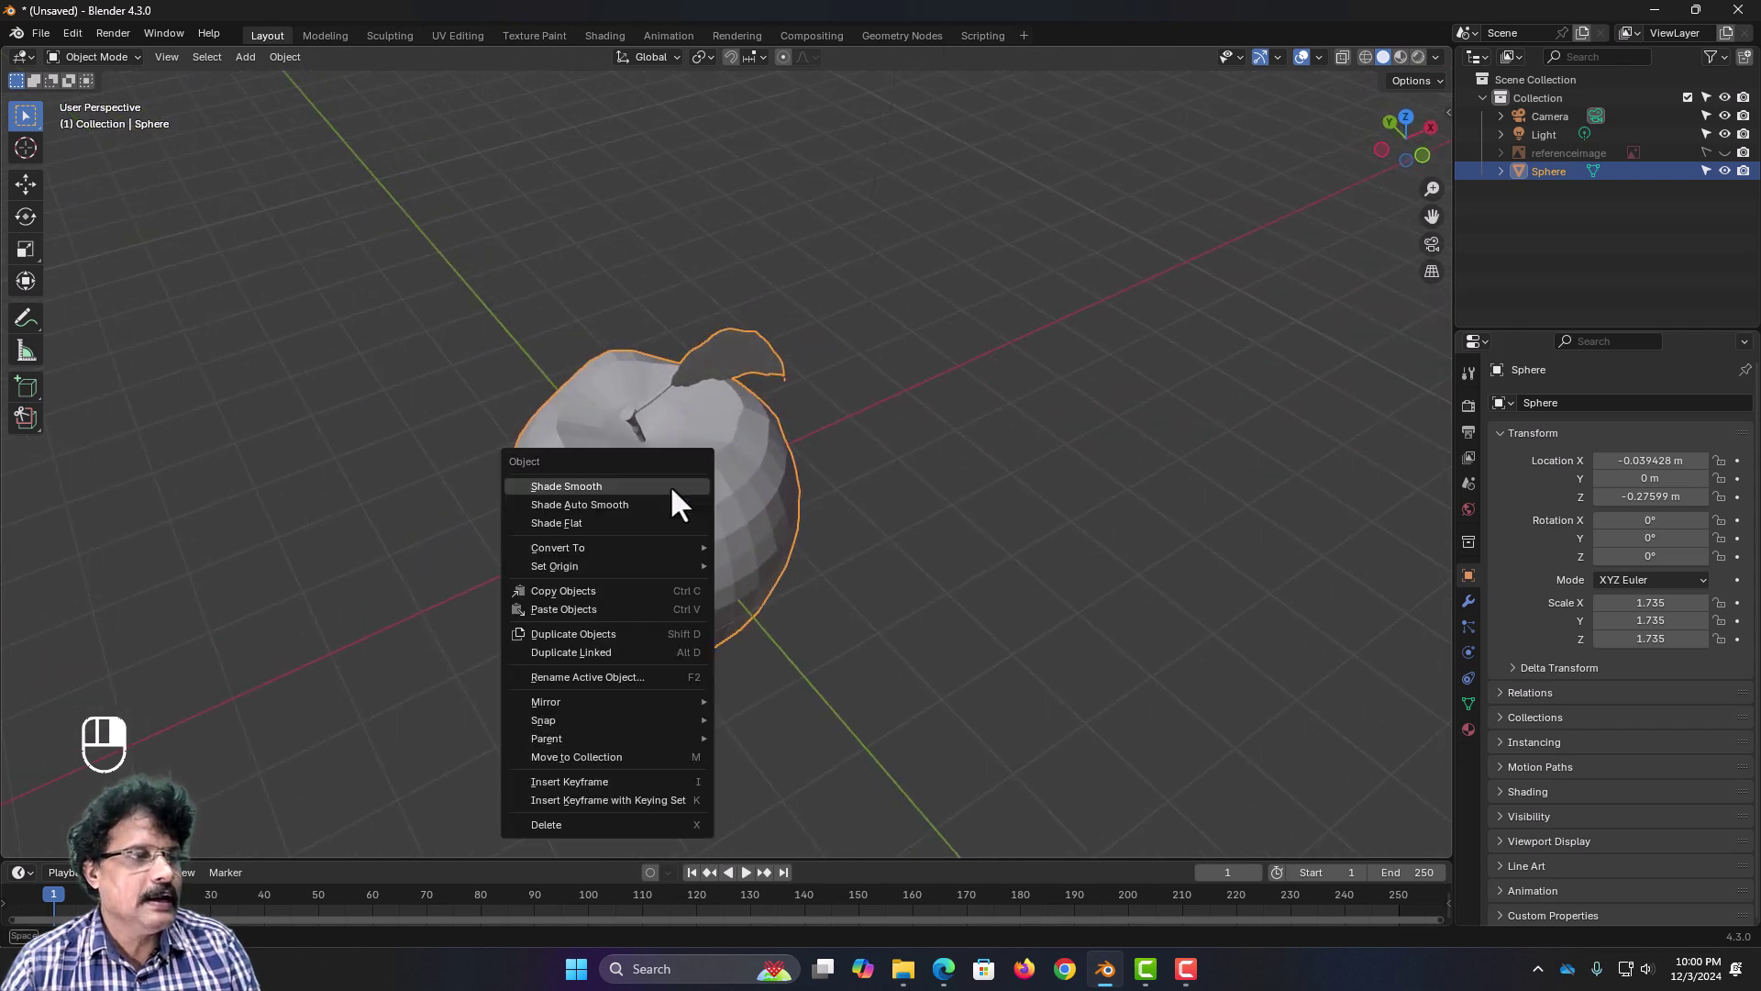
pyautogui.click(615, 505)
pyautogui.moveTo(673, 621); pyautogui.dragTo(723, 558, button='middle')
pyautogui.scroll(5, 807, 652)
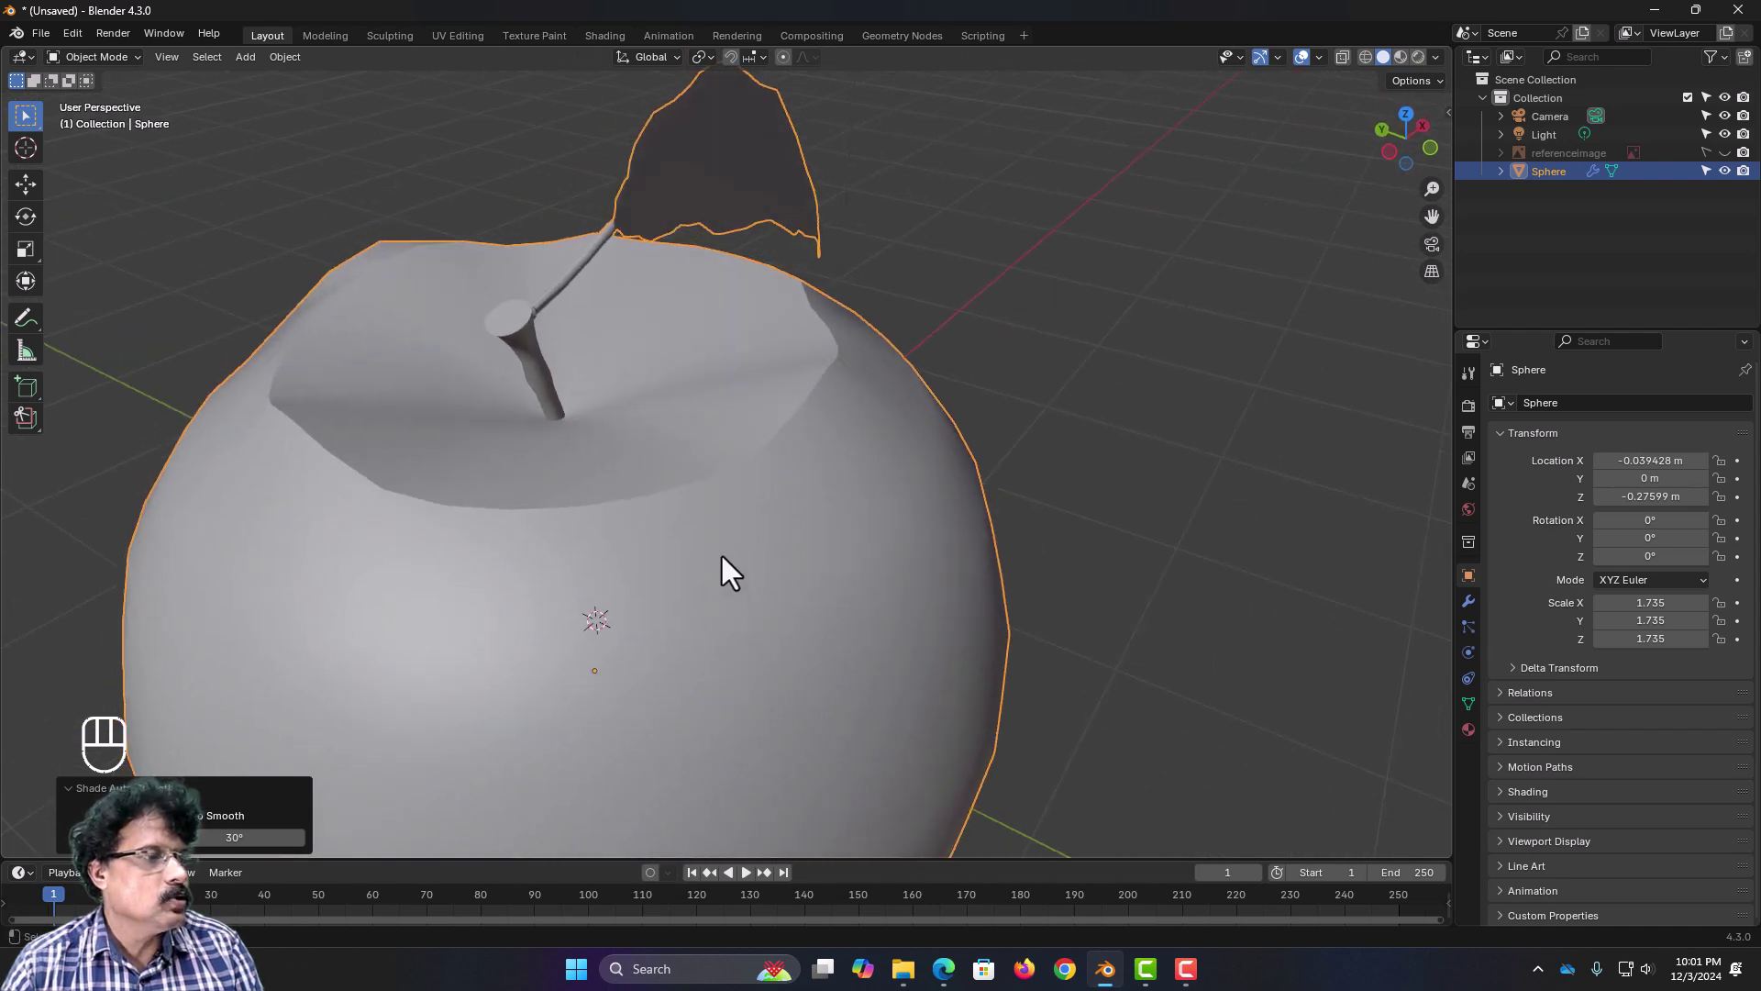
pyautogui.scroll(-1, 690, 509)
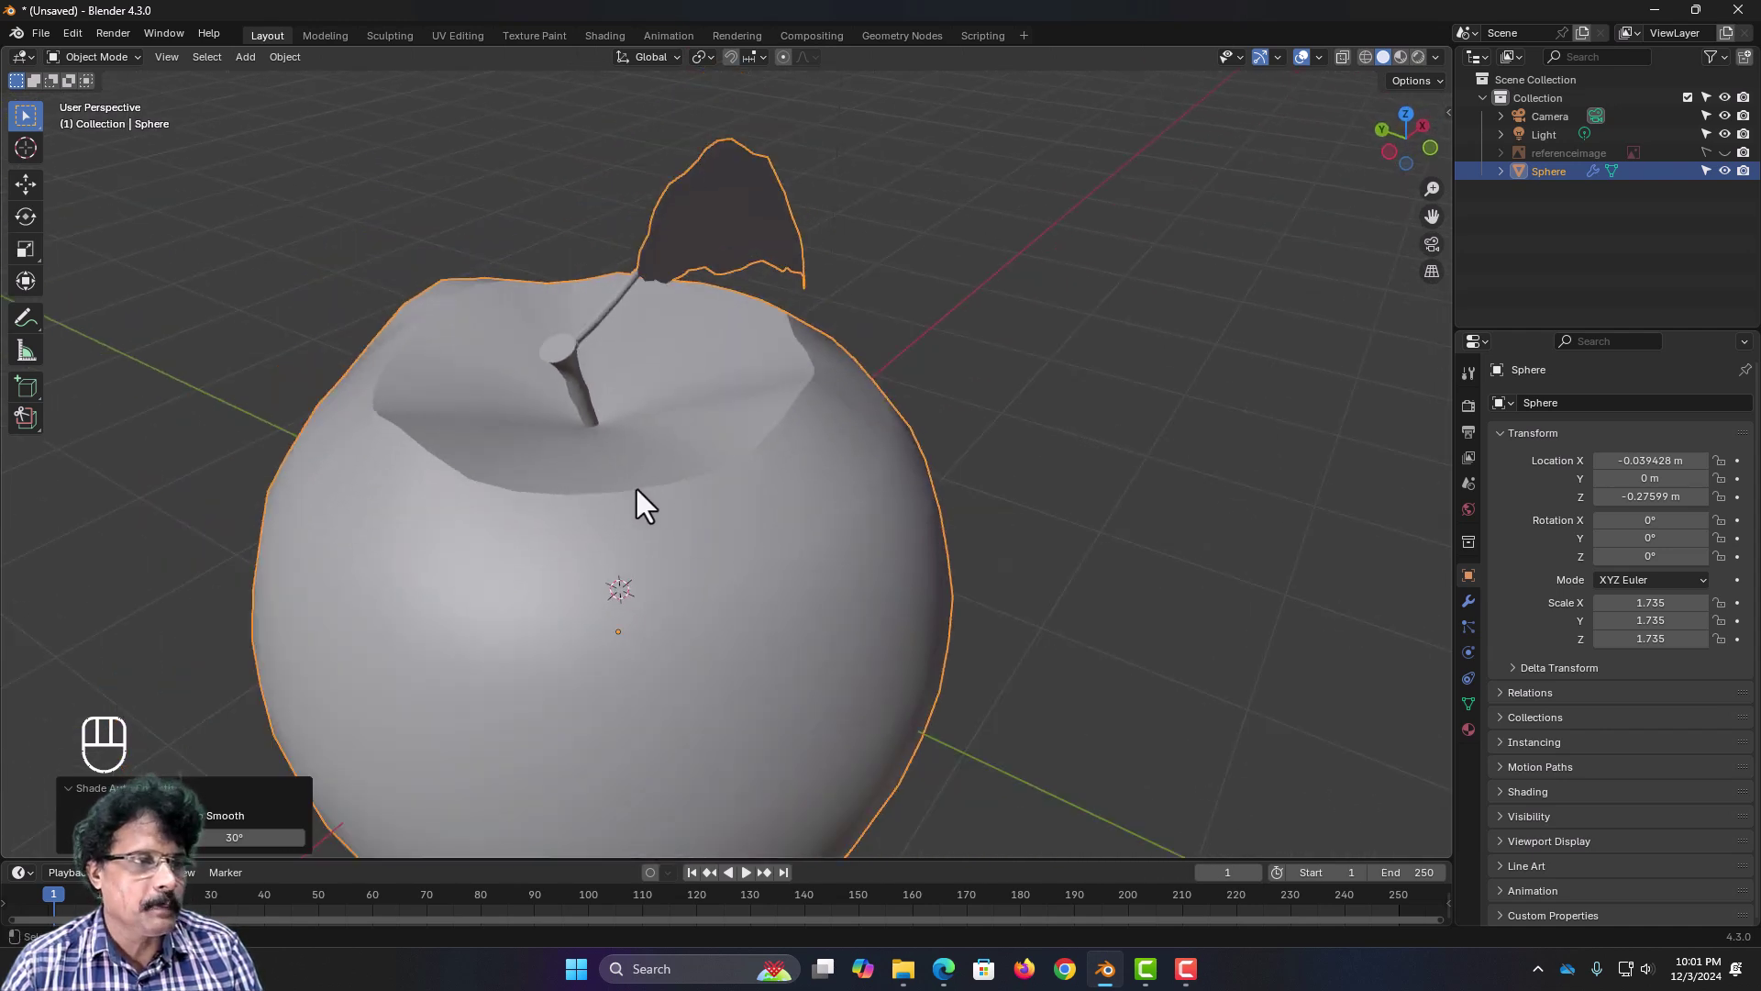
# Step: Bevel the edge loop around the apple's top rim about 0.055 m wide with 3 segments
pyautogui.press('Tab')
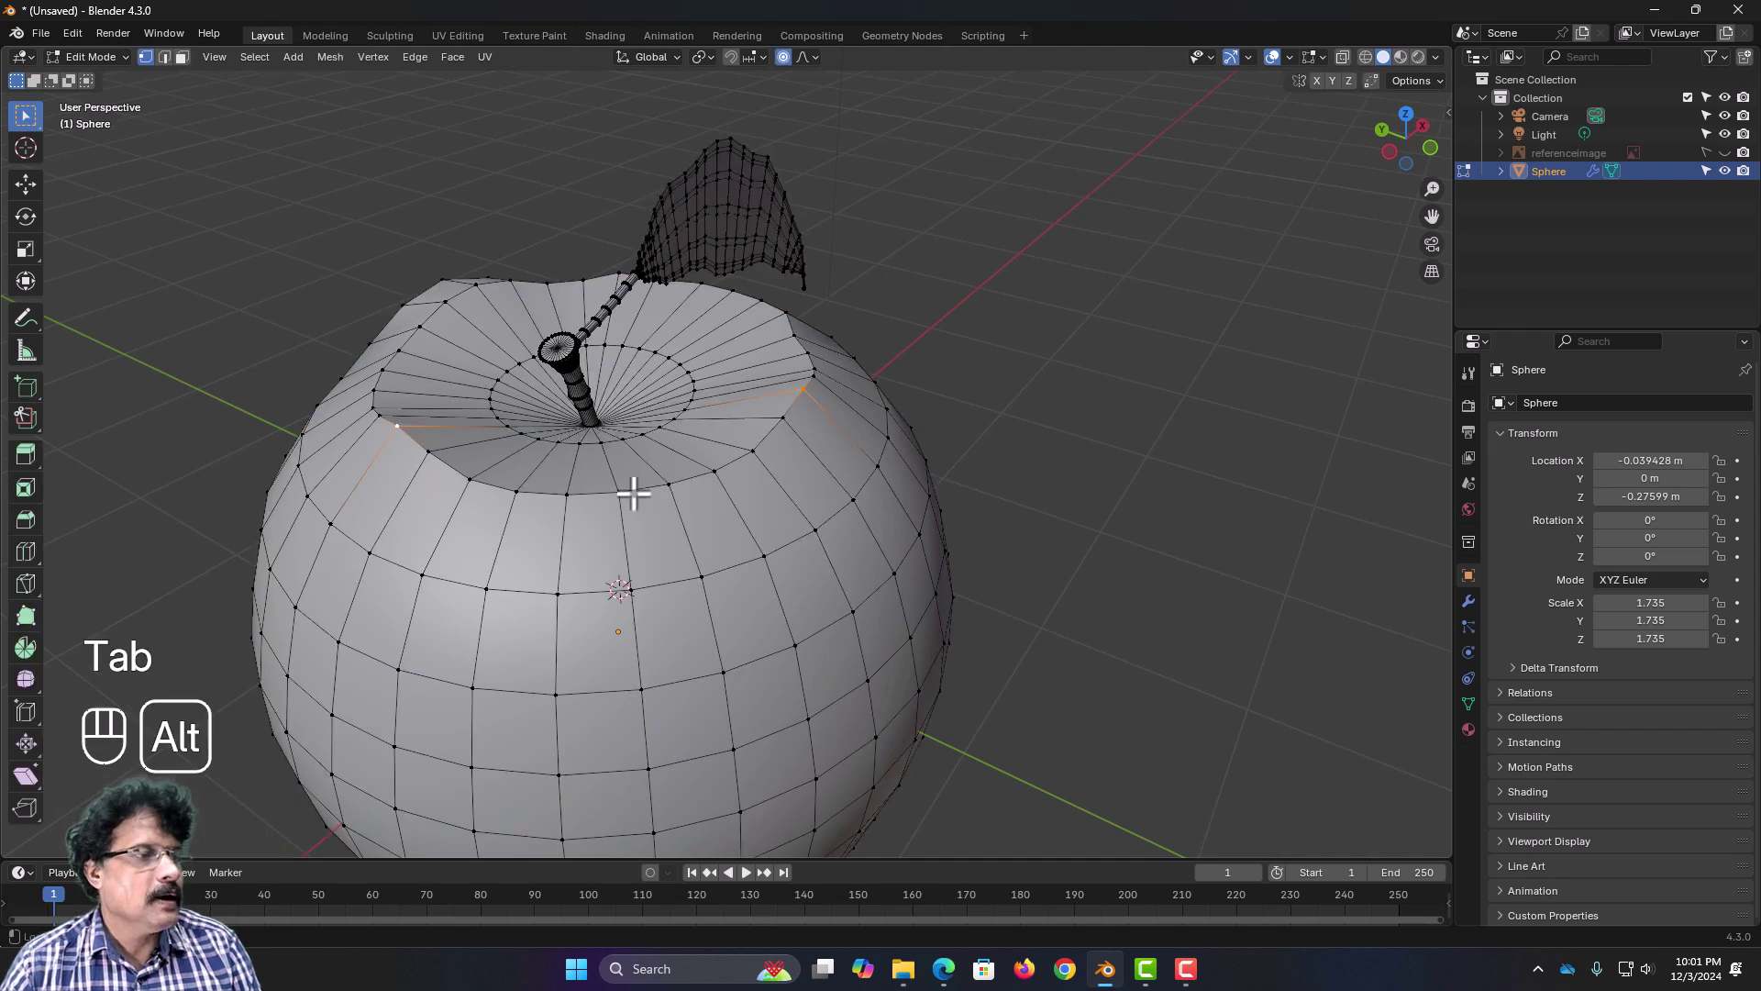
pyautogui.keyDown('alt'); pyautogui.click(633, 494); pyautogui.keyUp('alt')
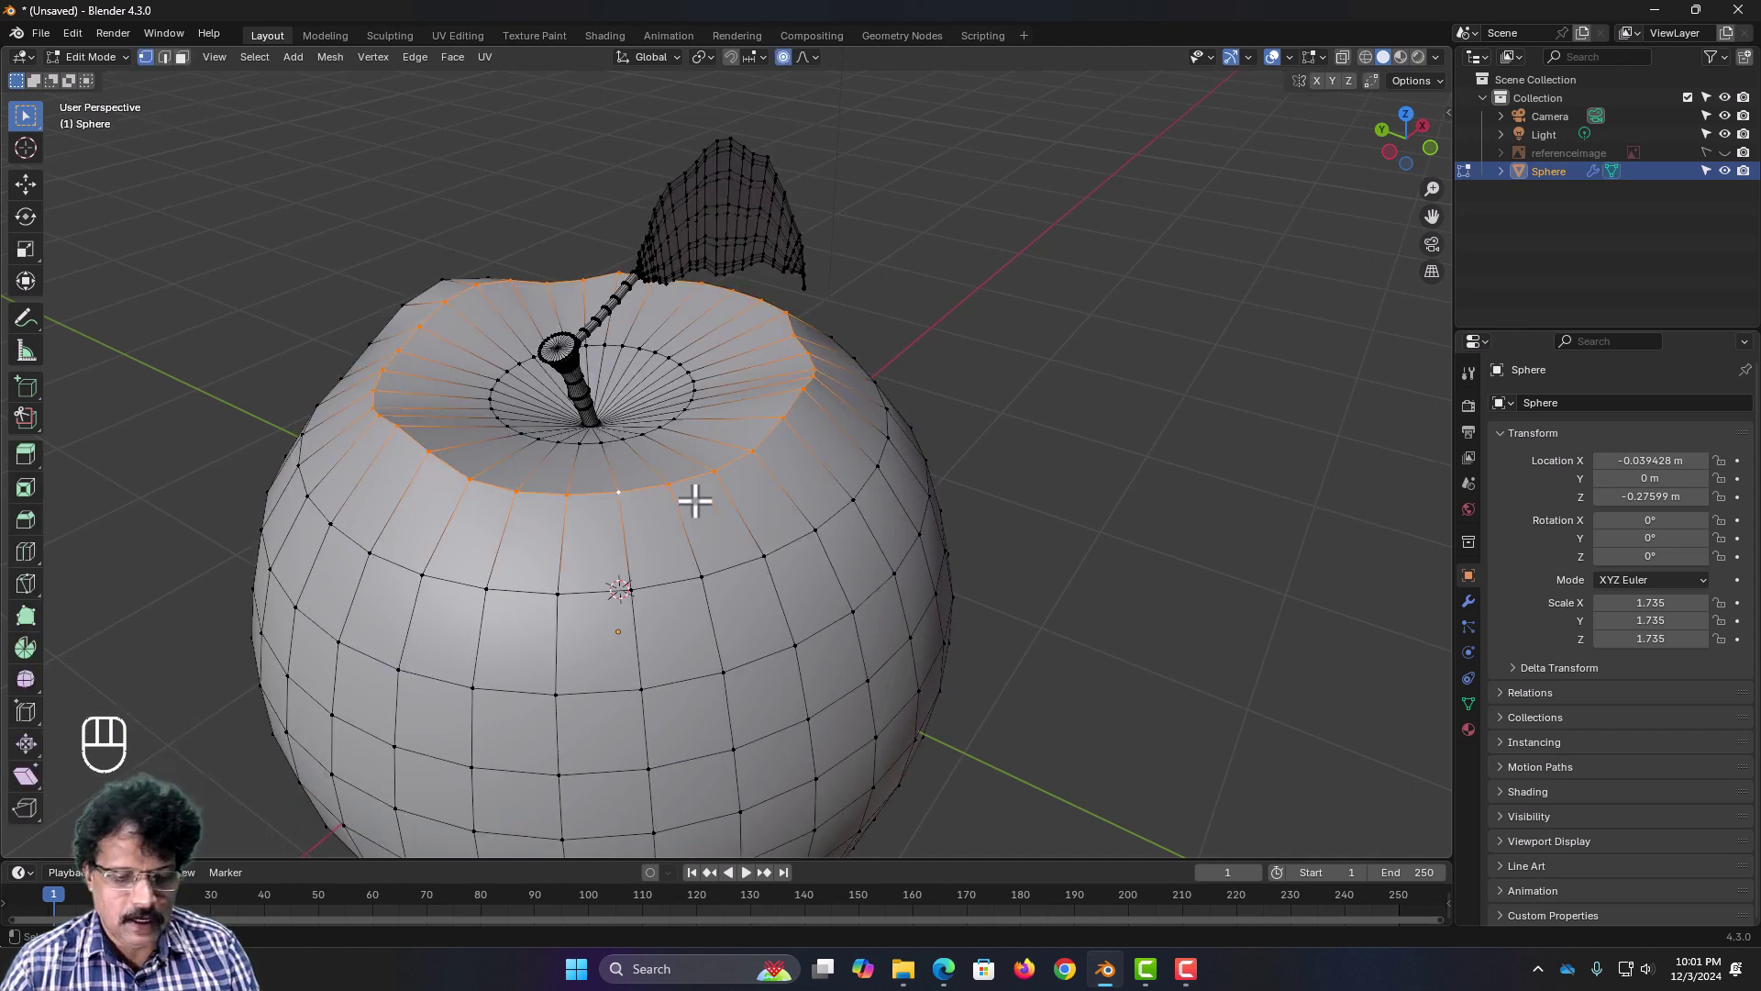
pyautogui.hotkey('ctrl', 'b')
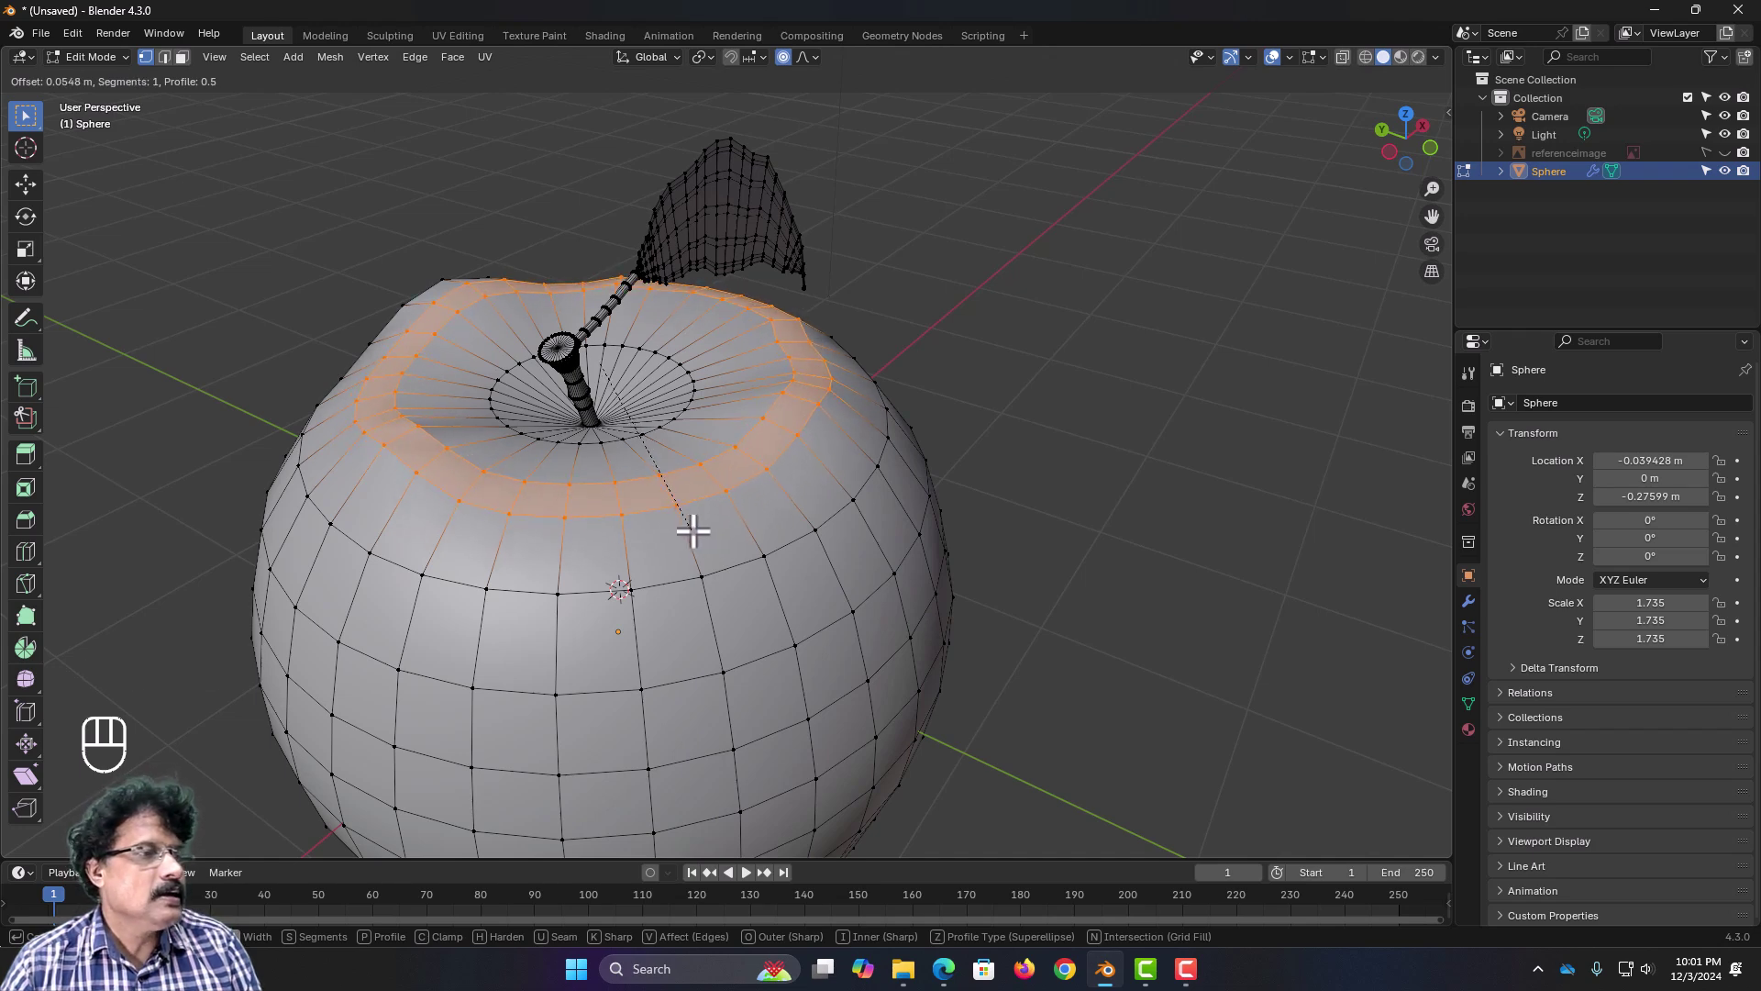
pyautogui.click(694, 530)
pyautogui.scroll(2, 694, 530)
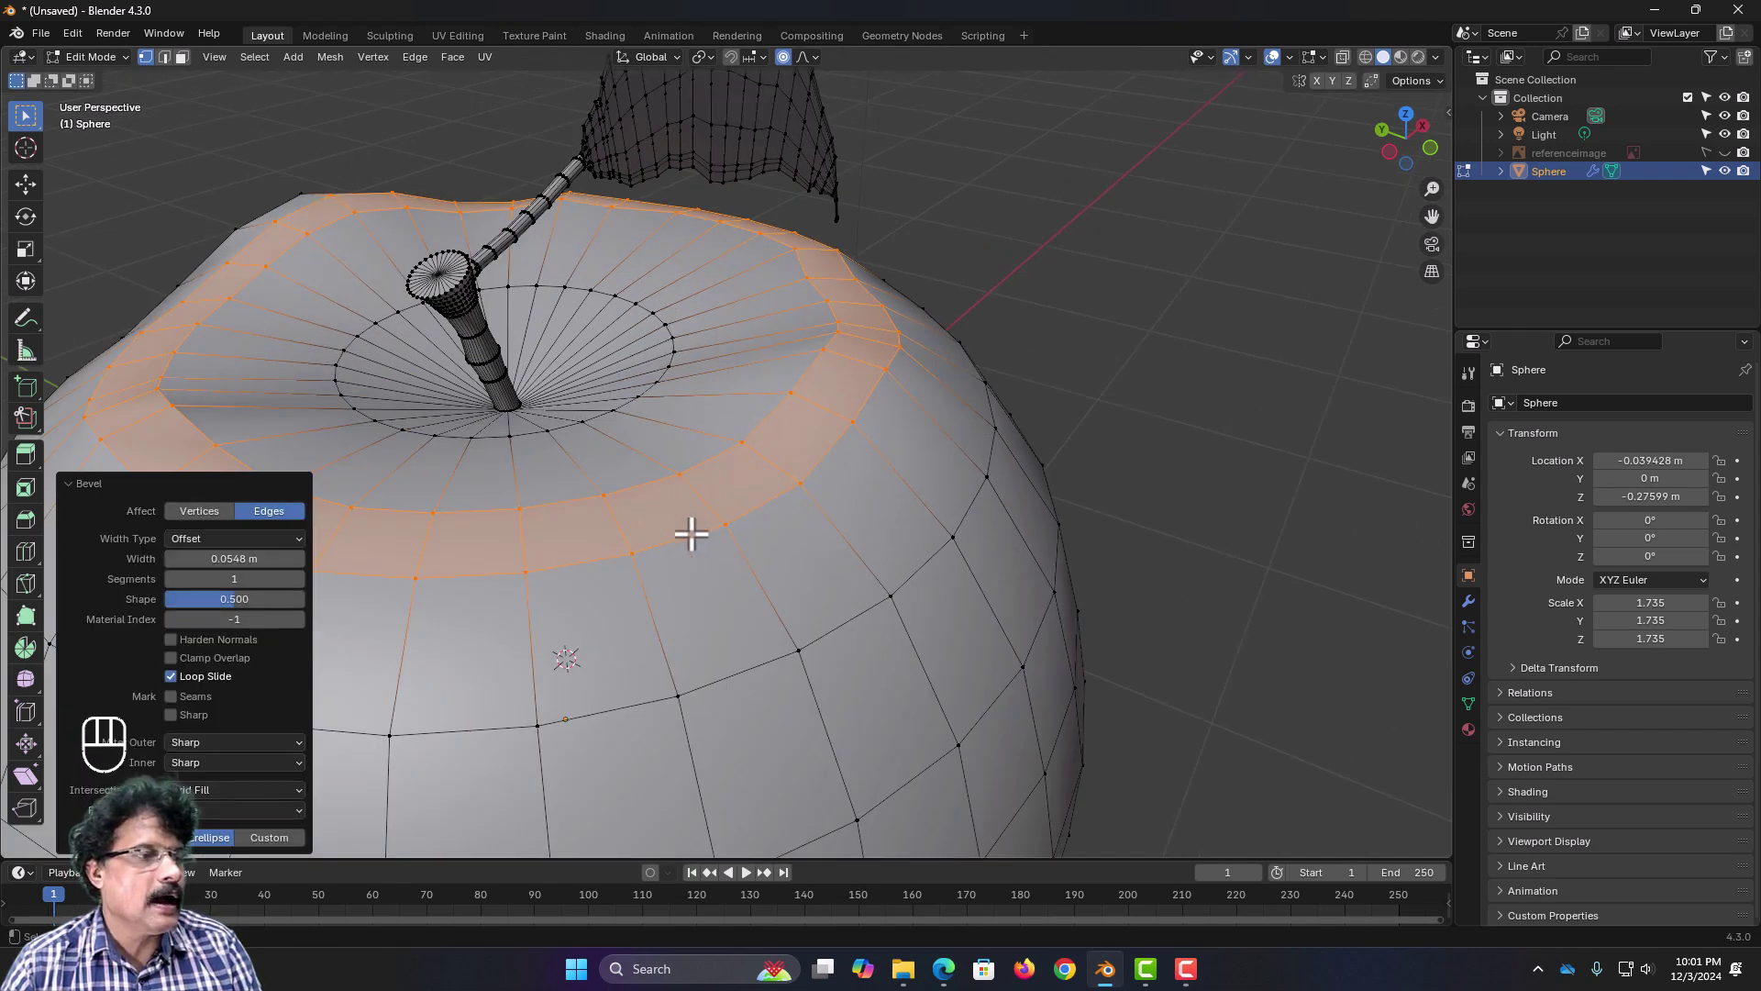
pyautogui.scroll(2, 691, 533)
pyautogui.scroll(-2, 692, 533)
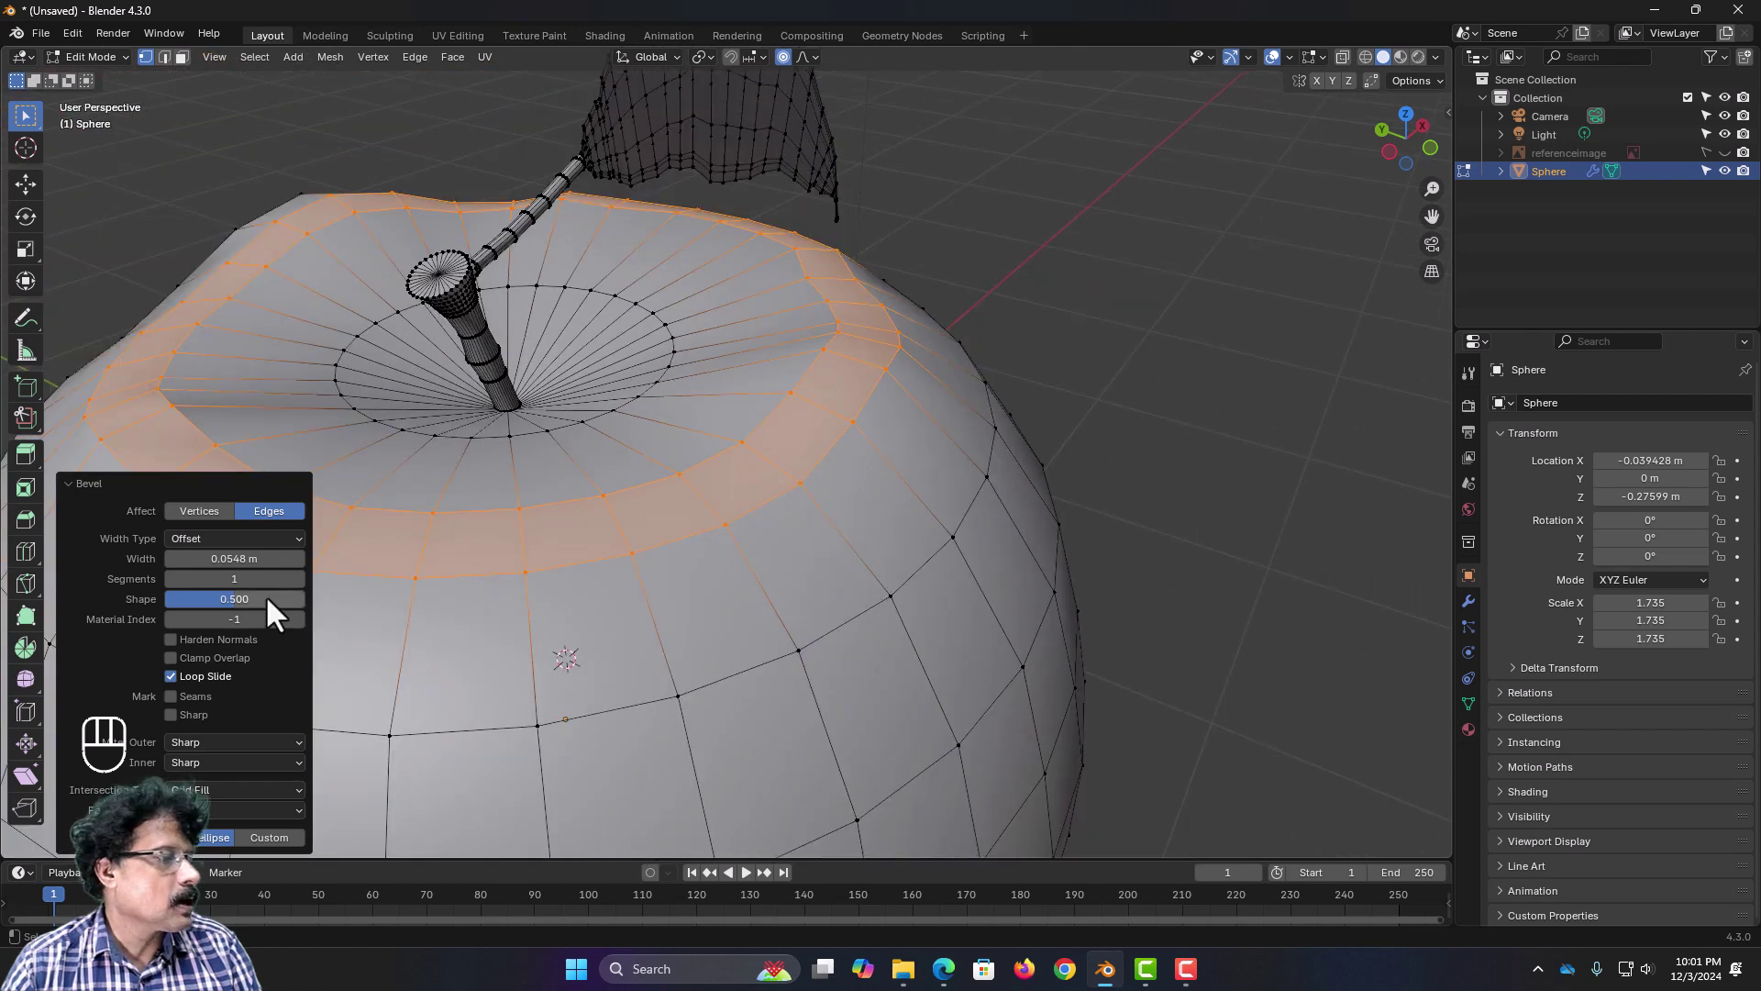
pyautogui.click(297, 579)
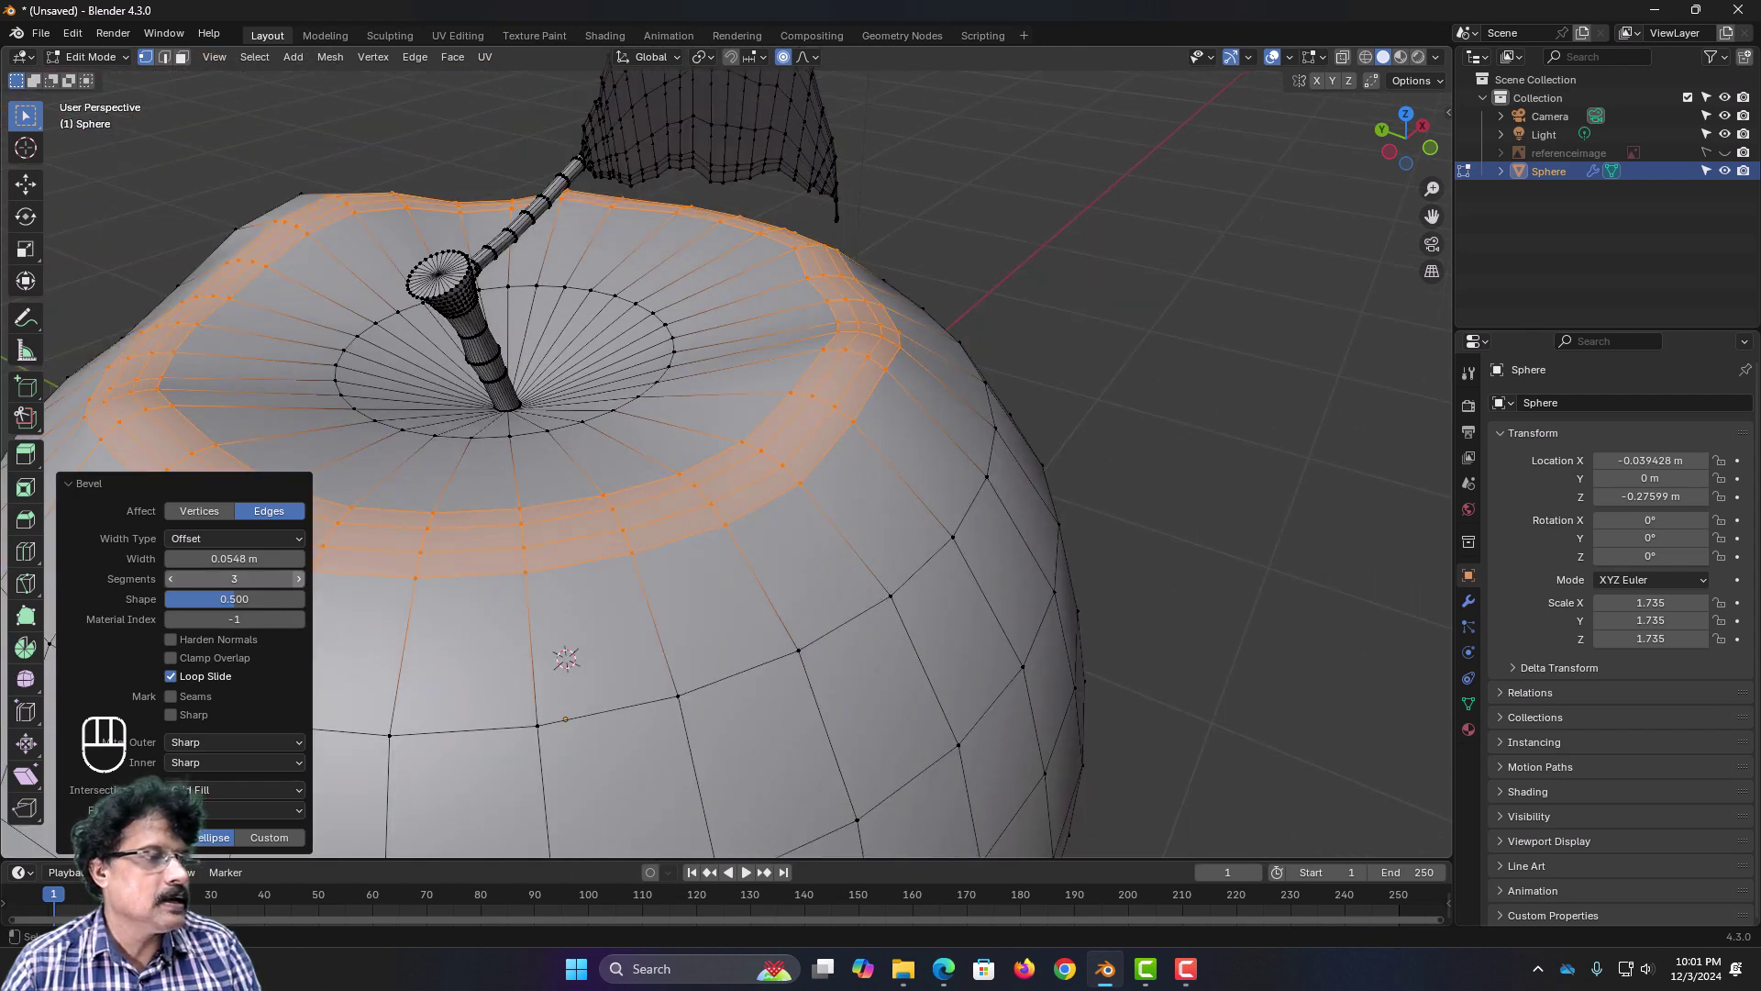
# Step: Bevel the edge loop around the hollow in the apple's base about 0.035 m wide with 3 segments
pyautogui.press('Tab')
pyautogui.scroll(-5, 741, 537)
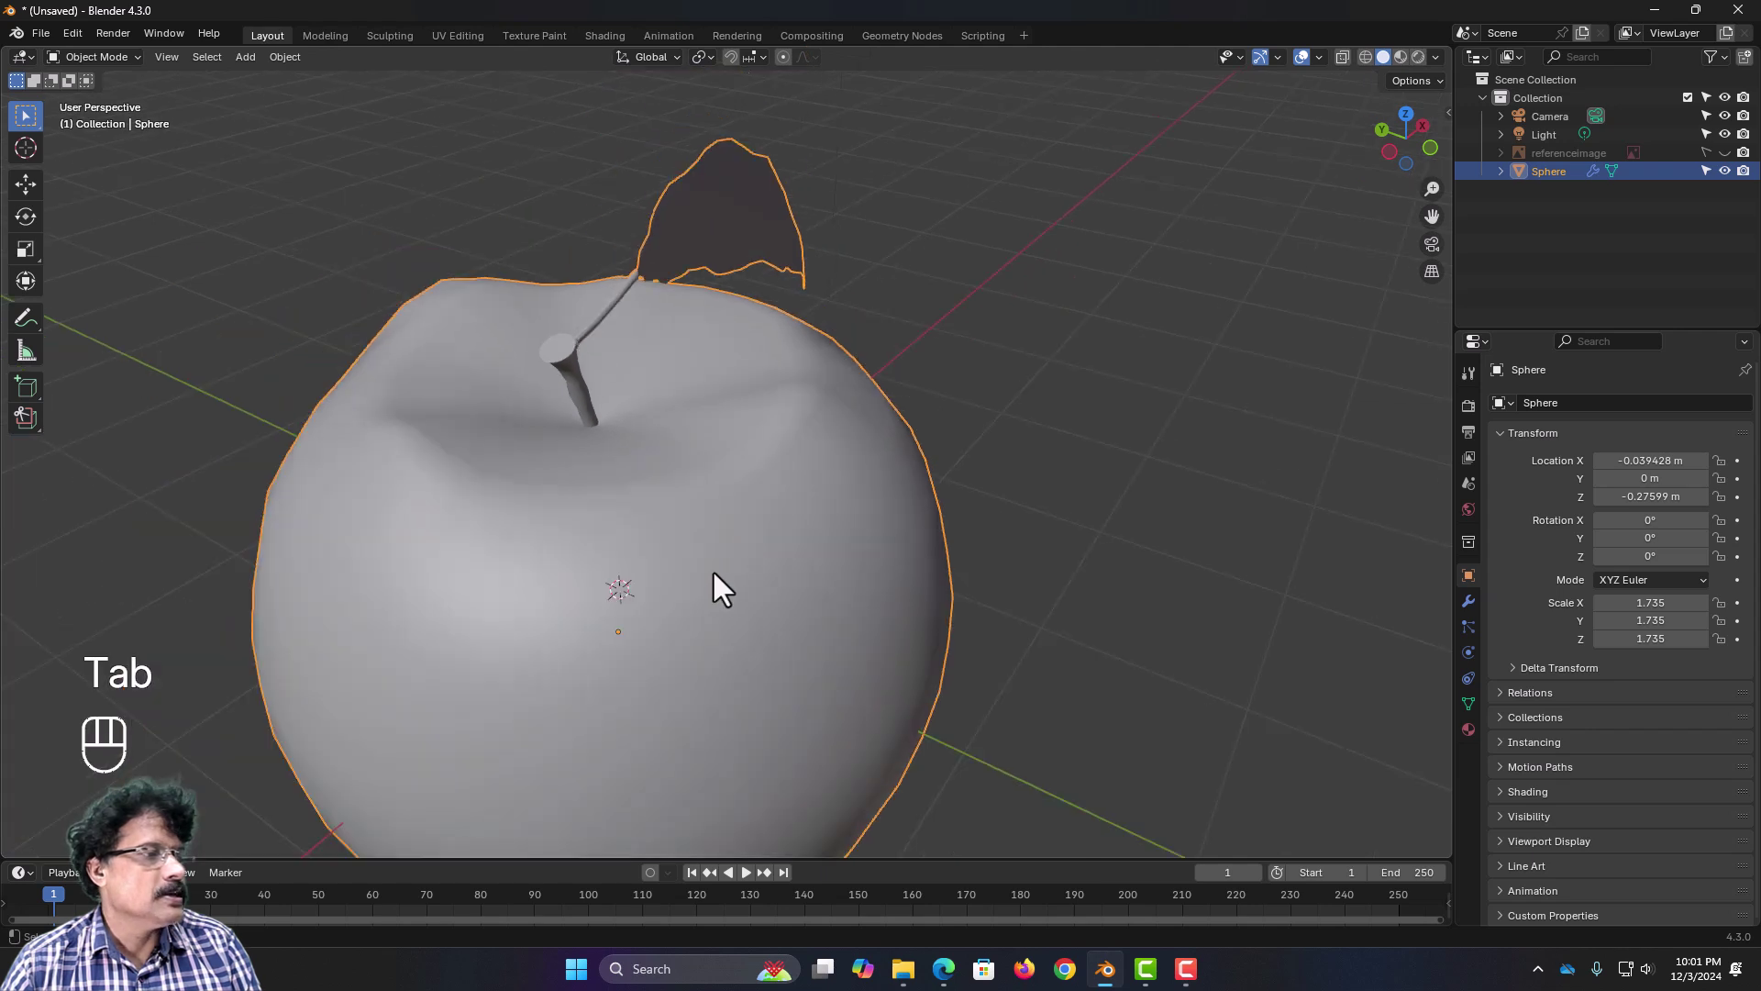
pyautogui.moveTo(714, 573); pyautogui.dragTo(727, 371, button='middle')
pyautogui.scroll(-4, 801, 578)
pyautogui.scroll(2, 697, 358)
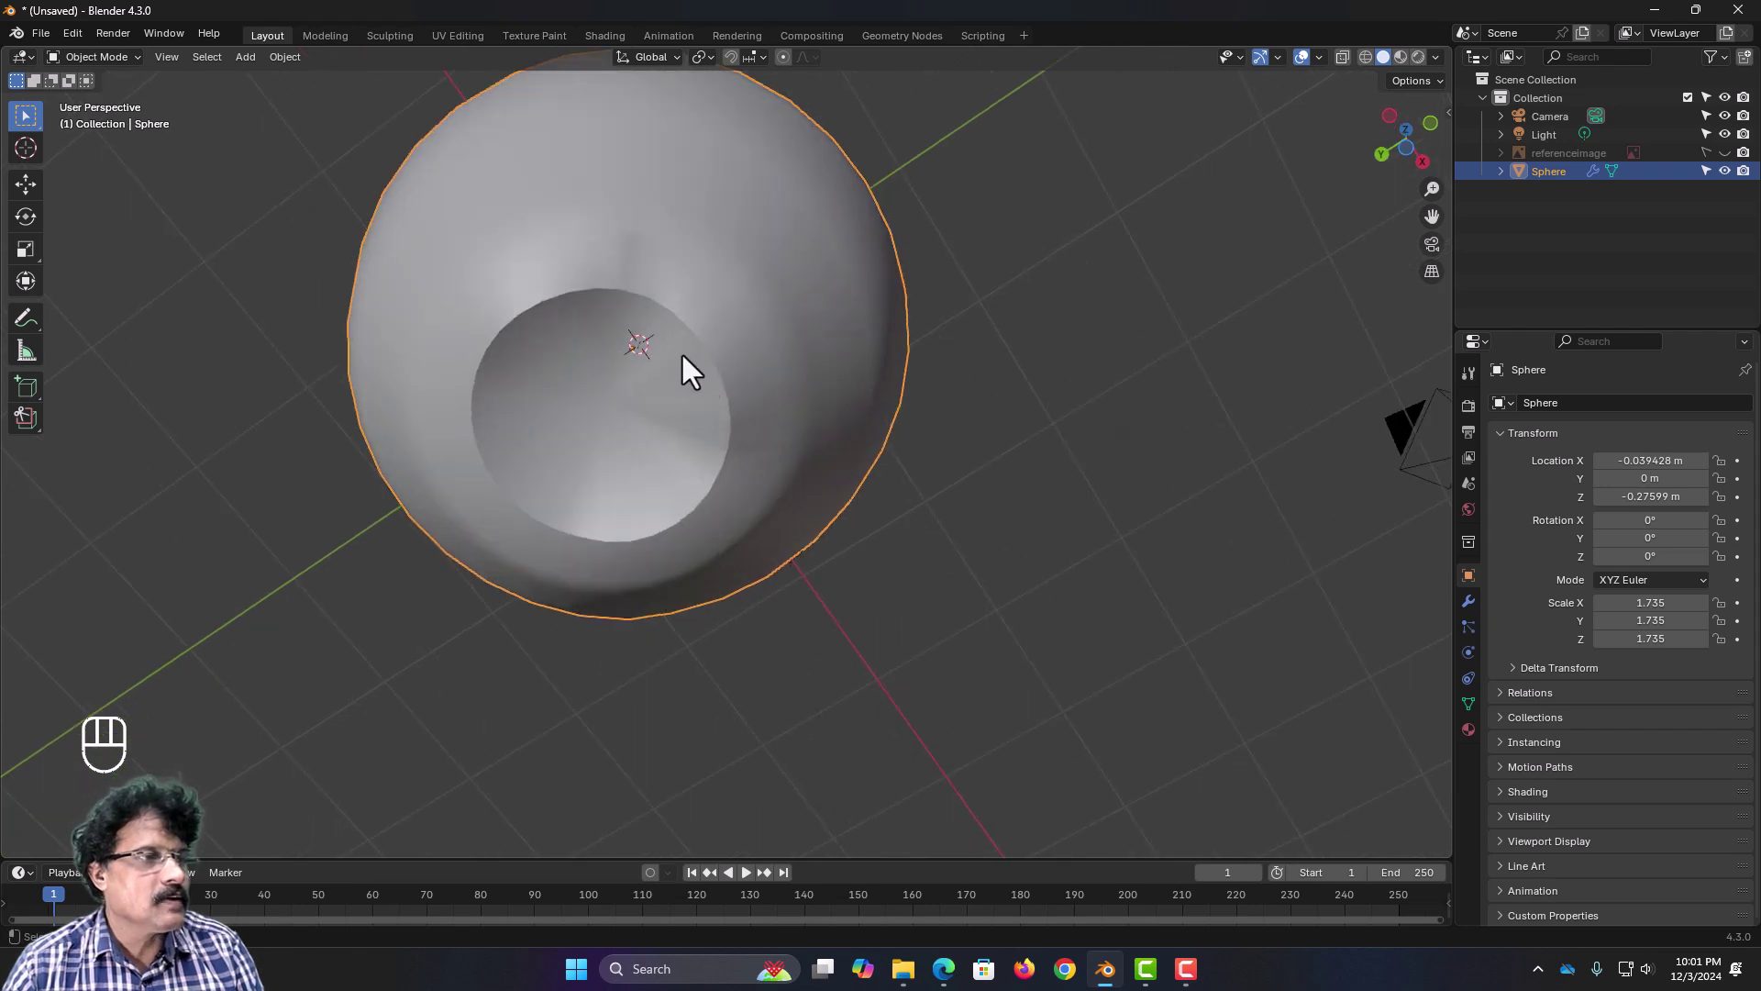
pyautogui.press('Tab')
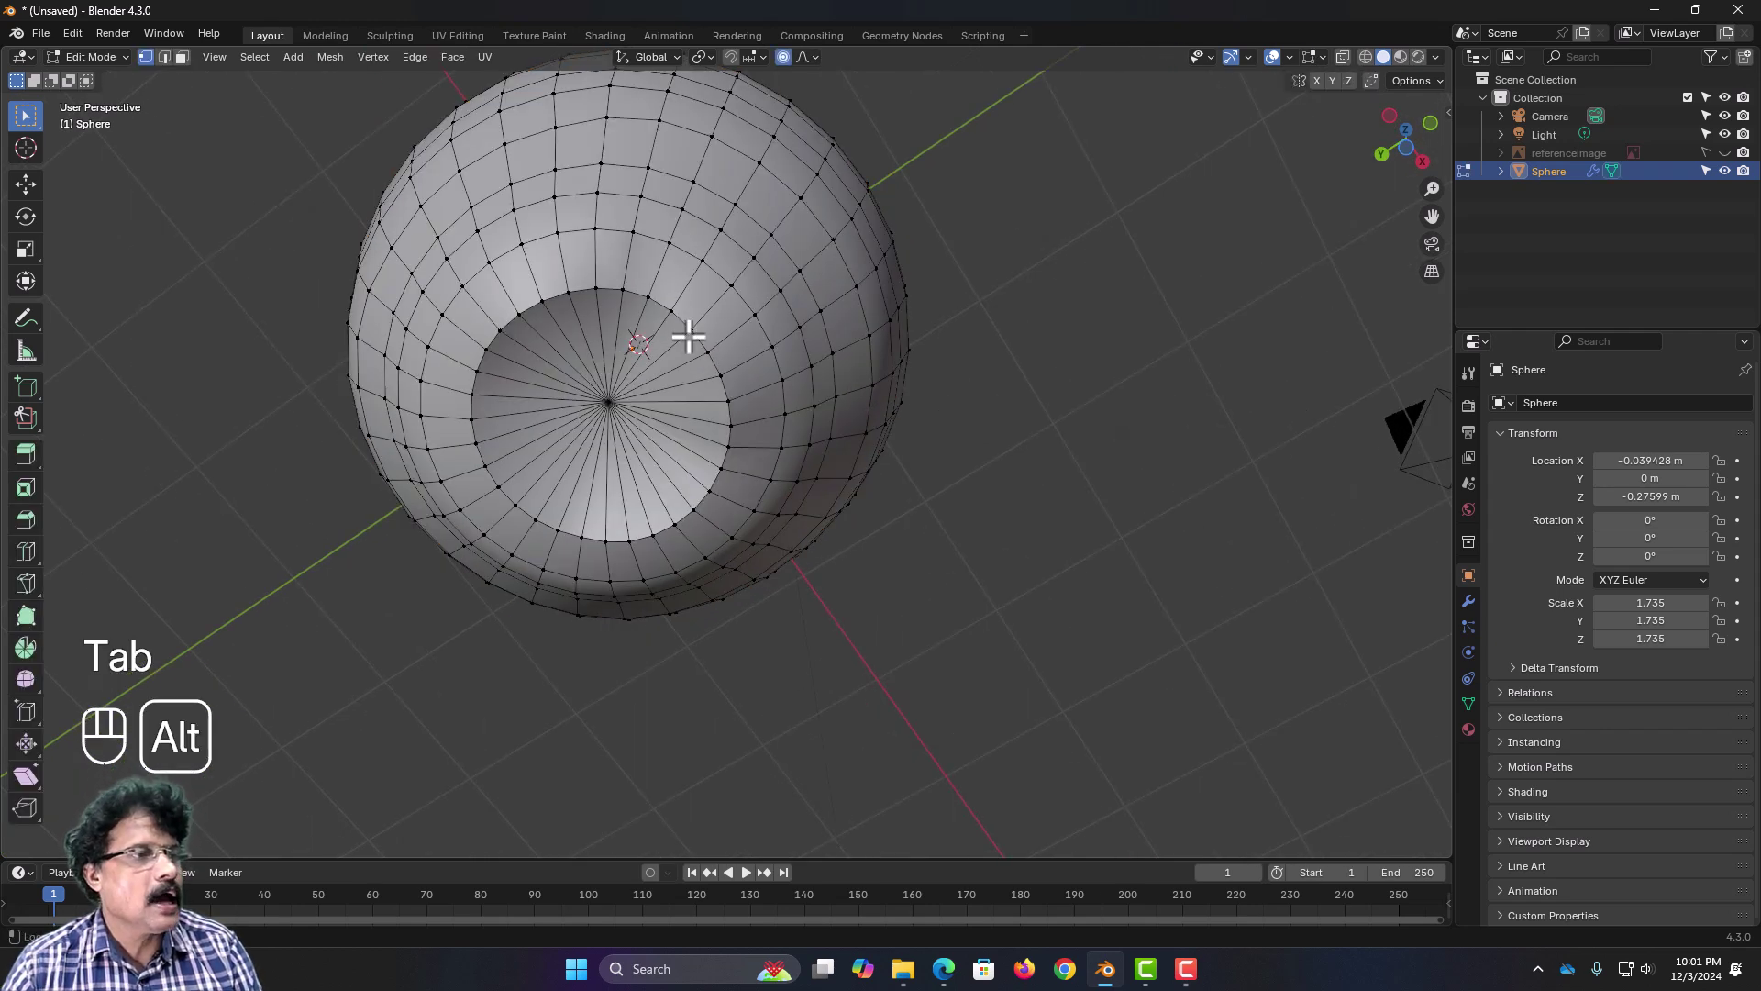
pyautogui.keyDown('alt'); pyautogui.click(688, 329); pyautogui.keyUp('alt')
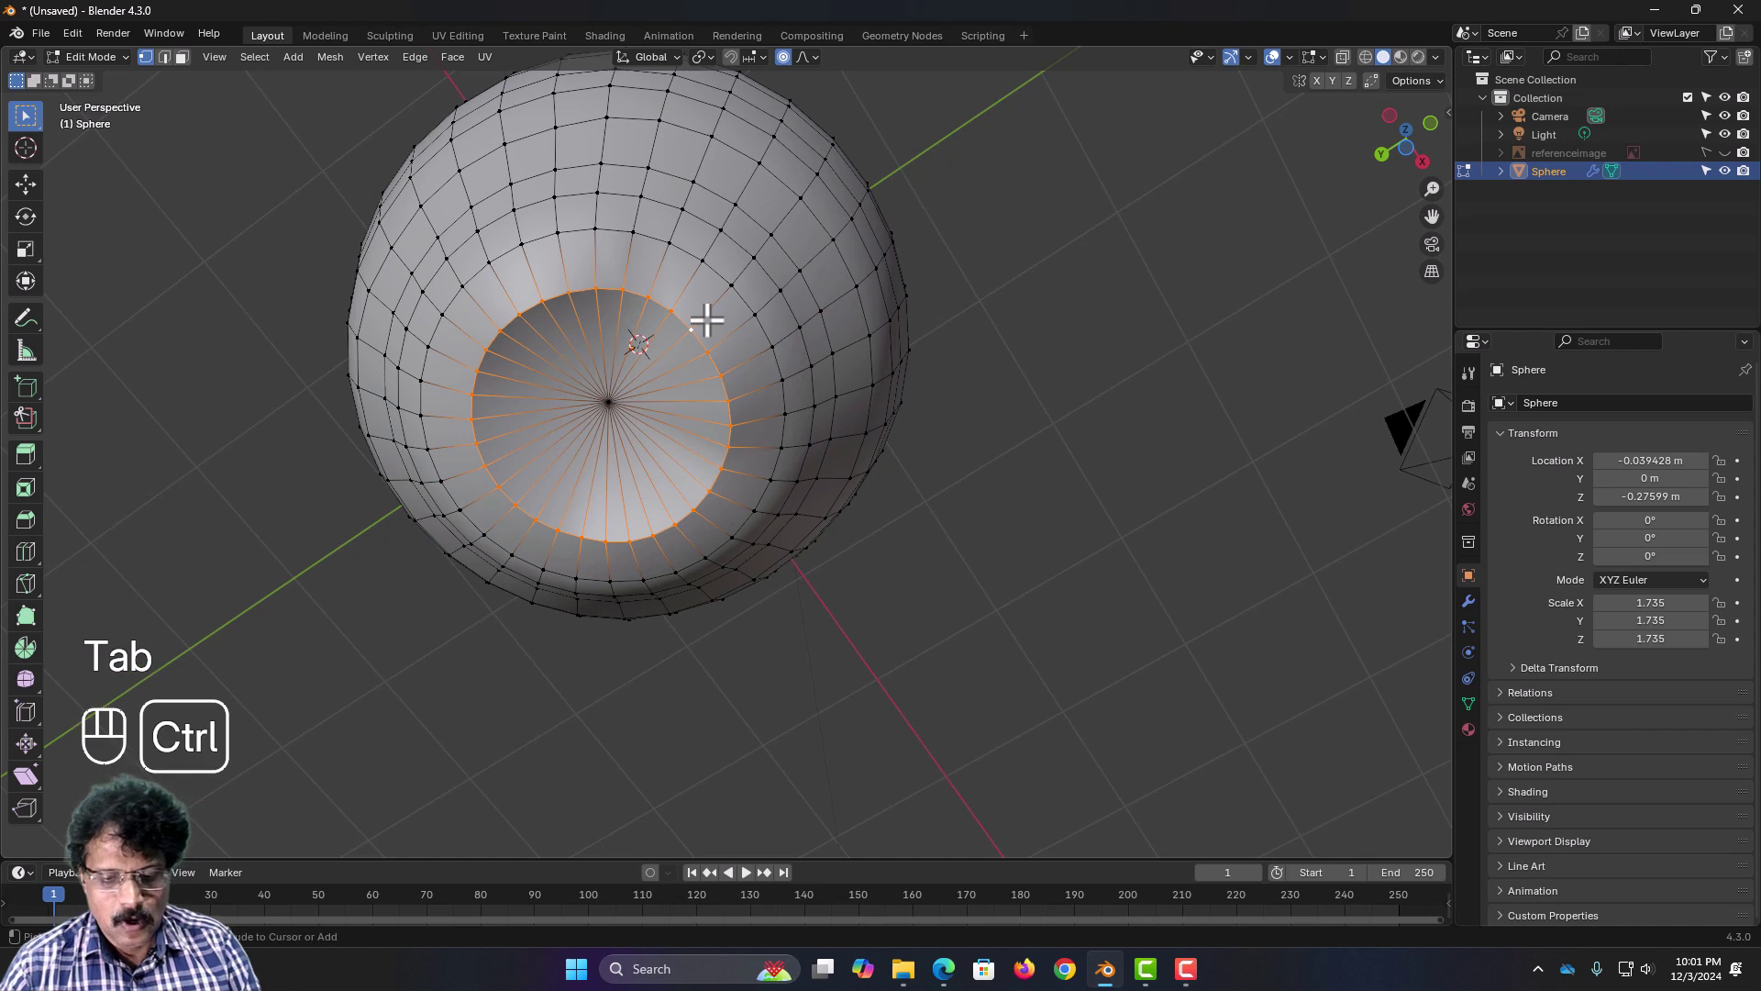
pyautogui.hotkey('ctrl', 'b')
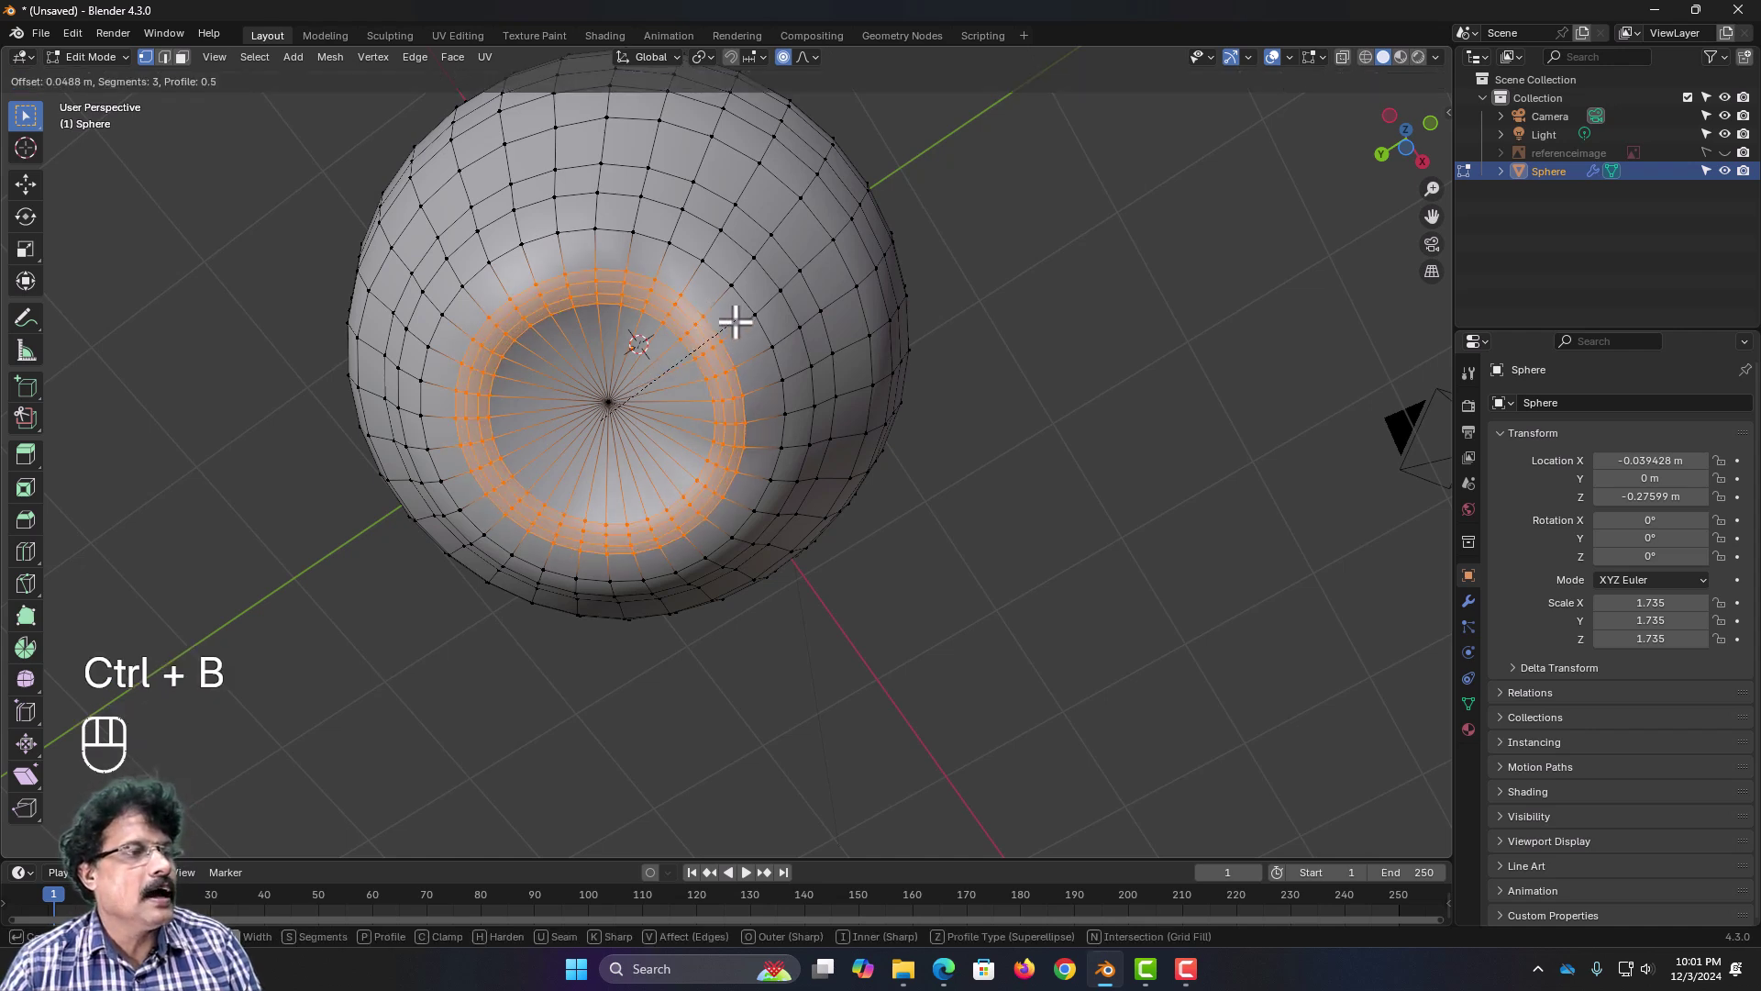
pyautogui.click(731, 321)
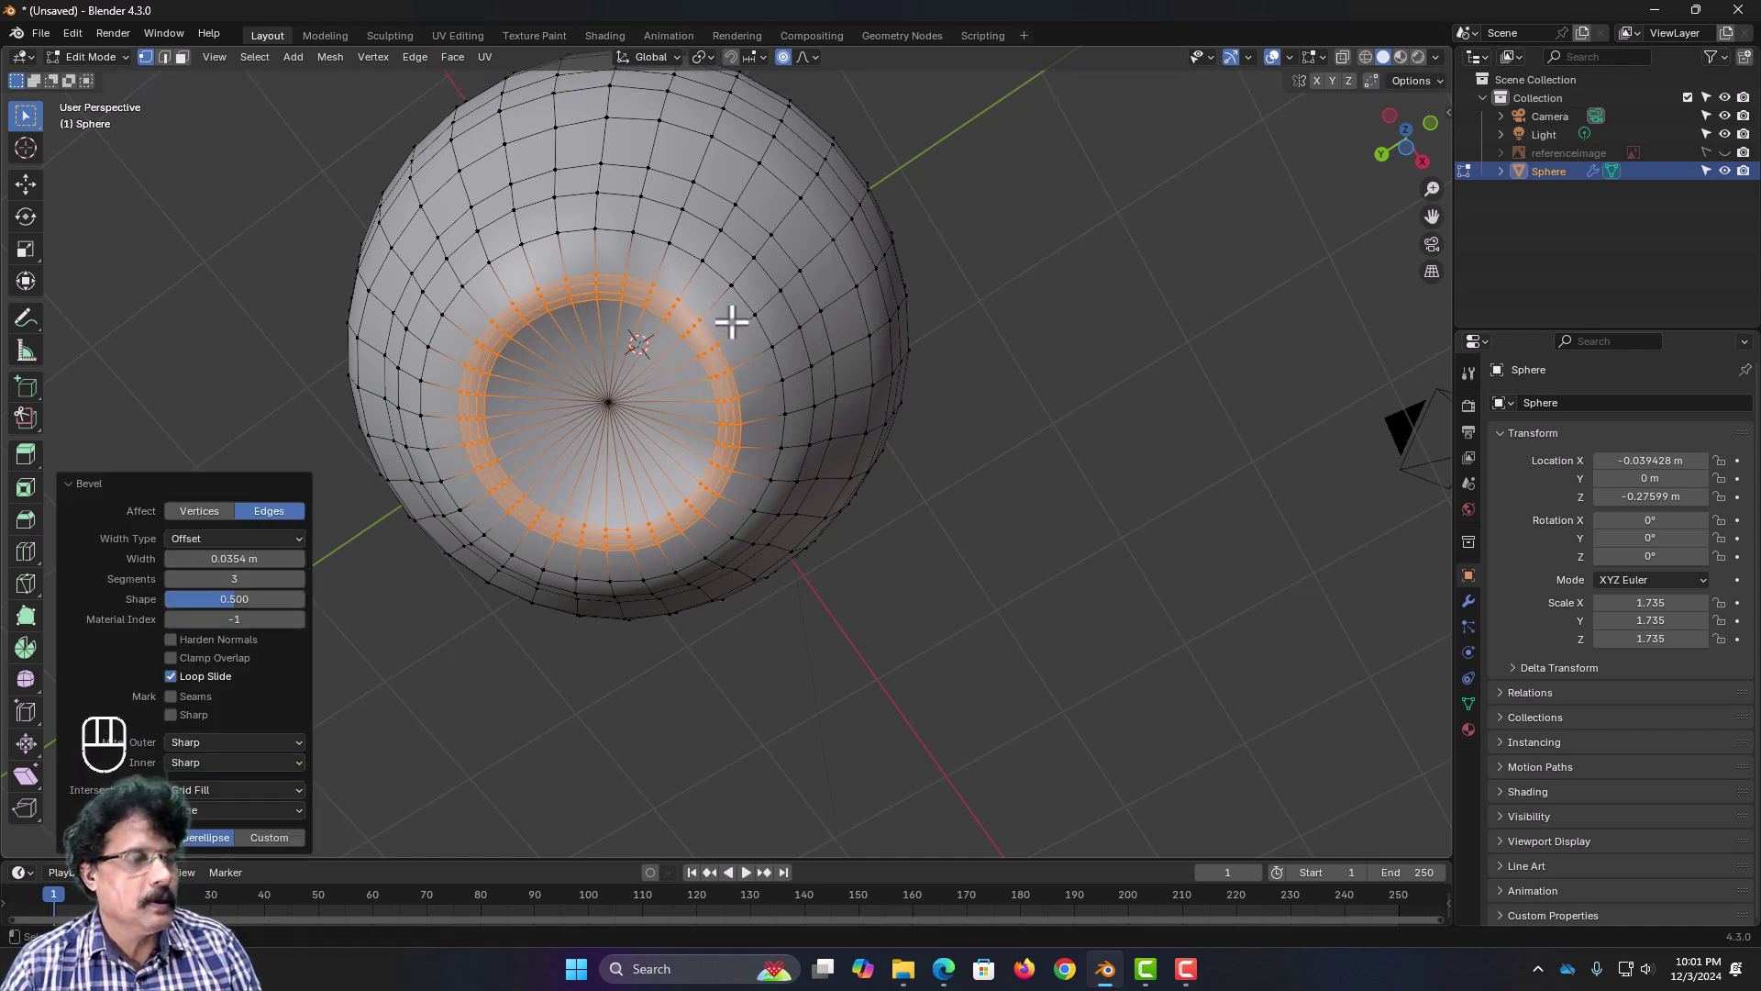
pyautogui.press('Tab')
pyautogui.moveTo(707, 397); pyautogui.dragTo(685, 464, button='middle')
pyautogui.press('Tab')
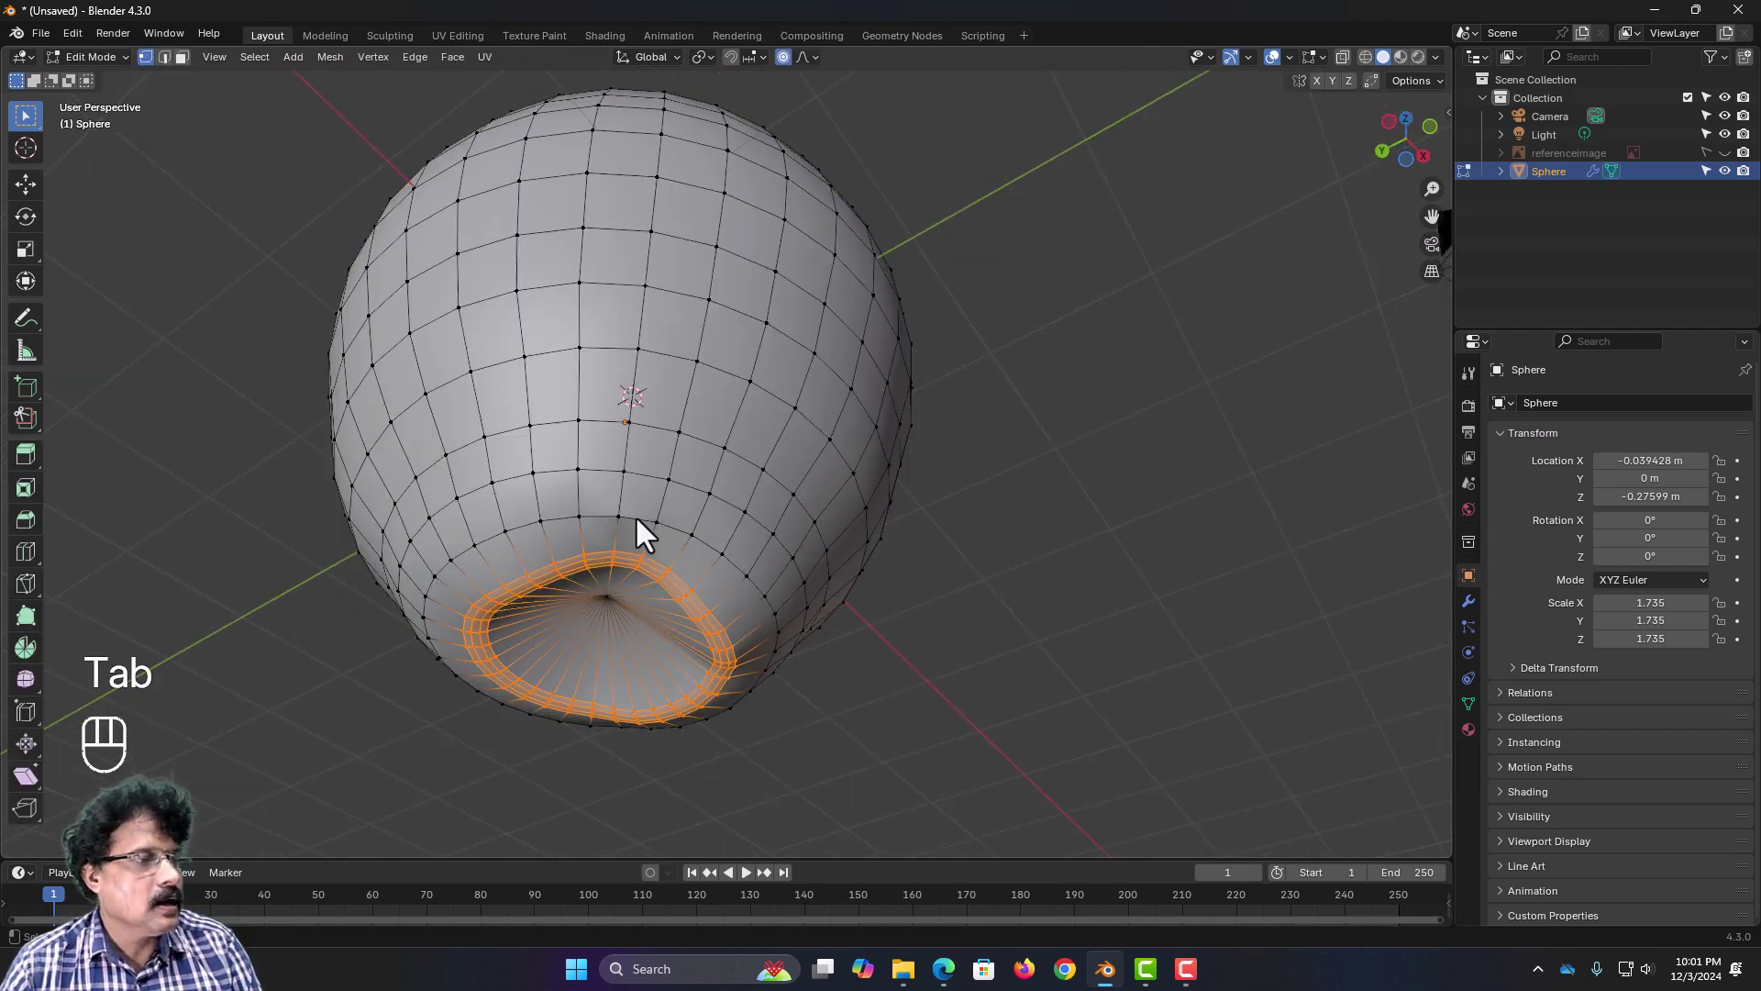
# Step: Move a vertex just outside the base hollow's rim about -0.033 m in X and 0.158 m in Z, proportional size about 0.512 m
pyautogui.click(620, 517)
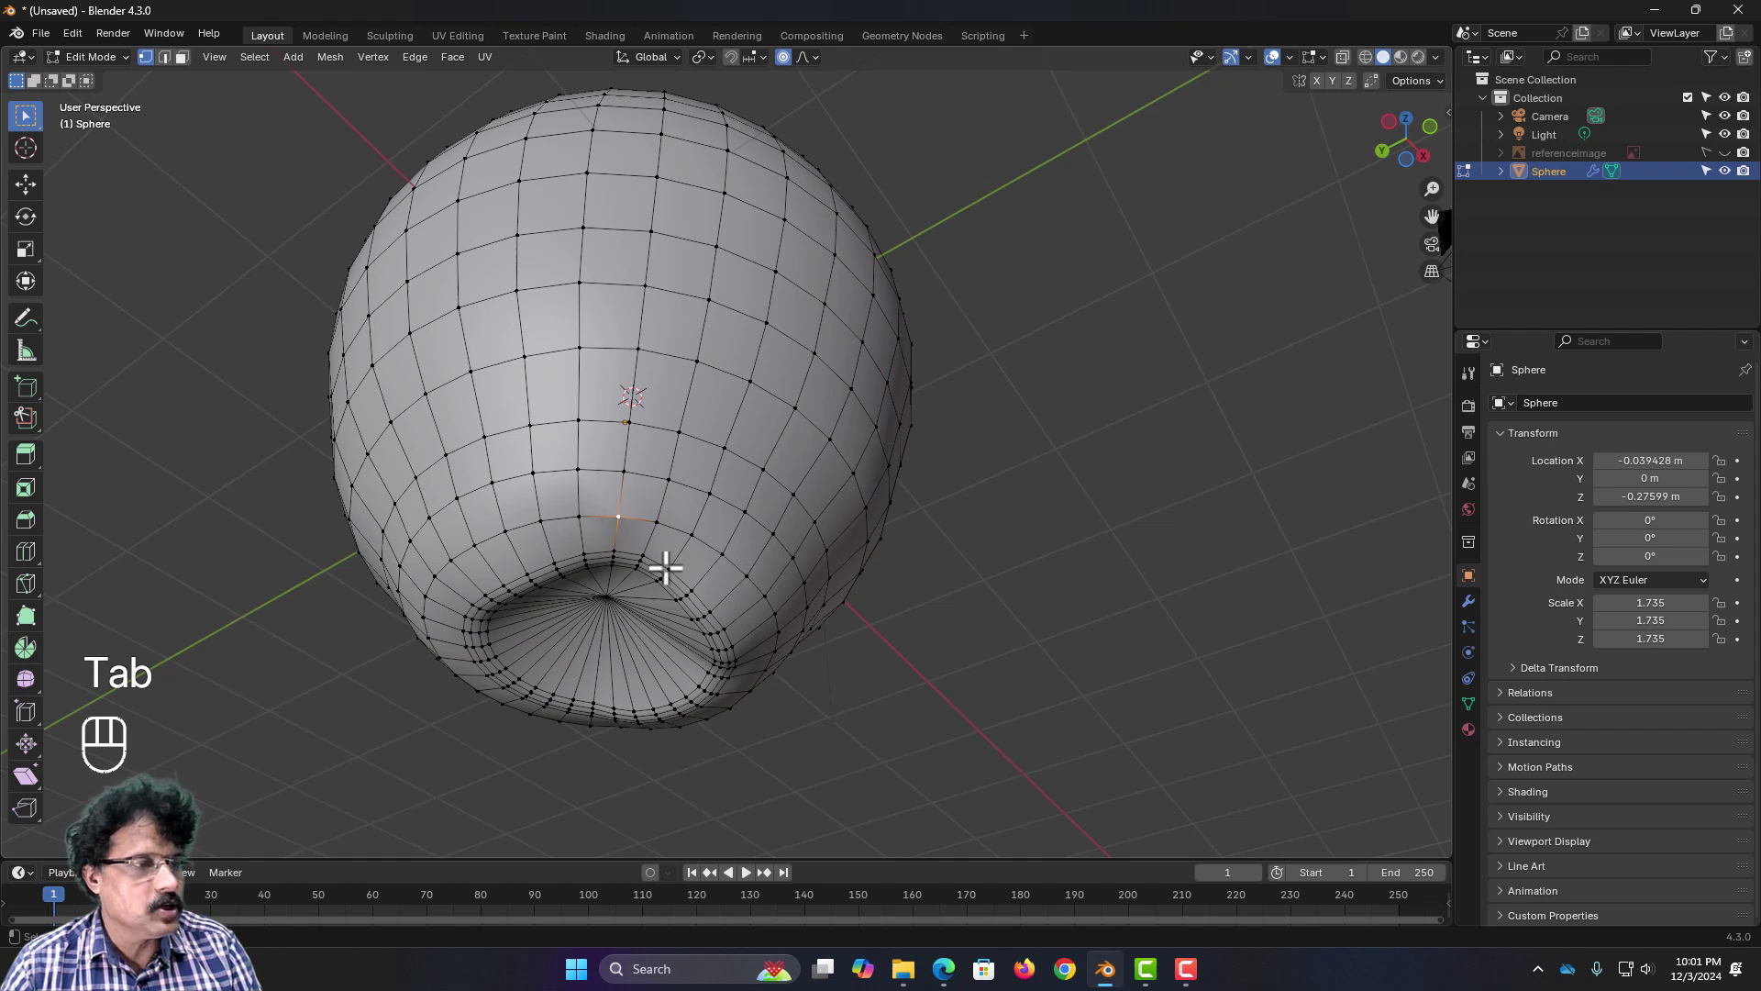
pyautogui.press('KP_1')
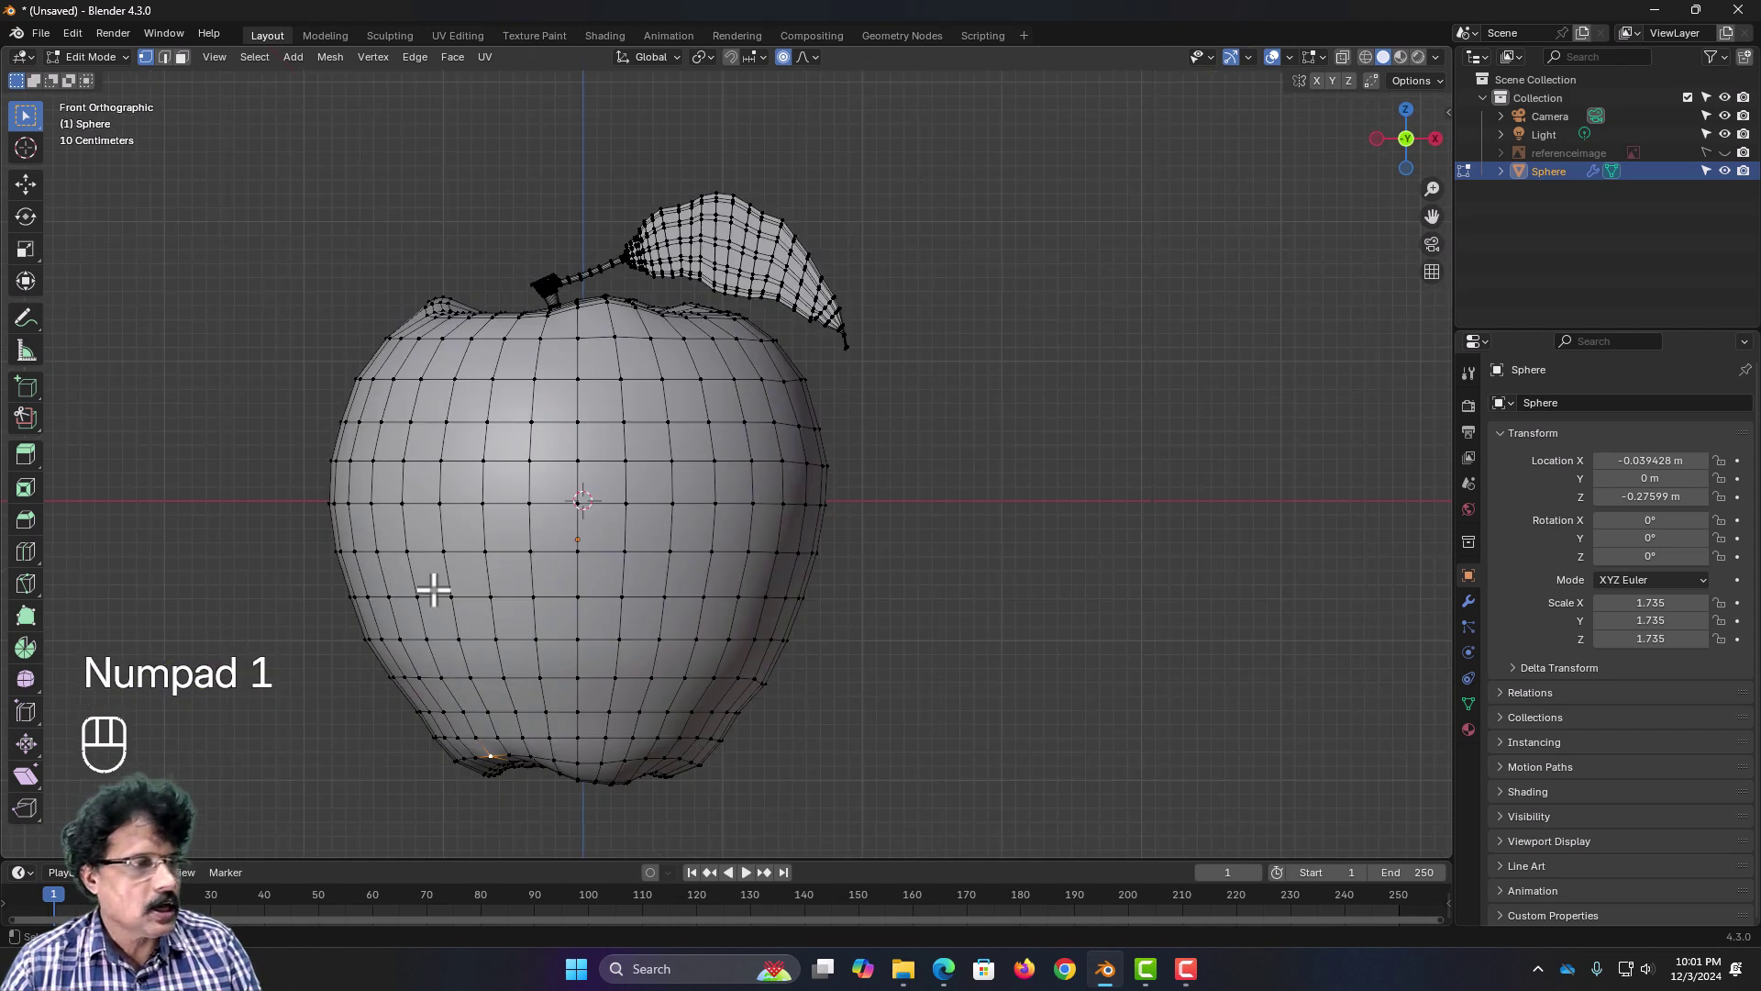
pyautogui.press('g')
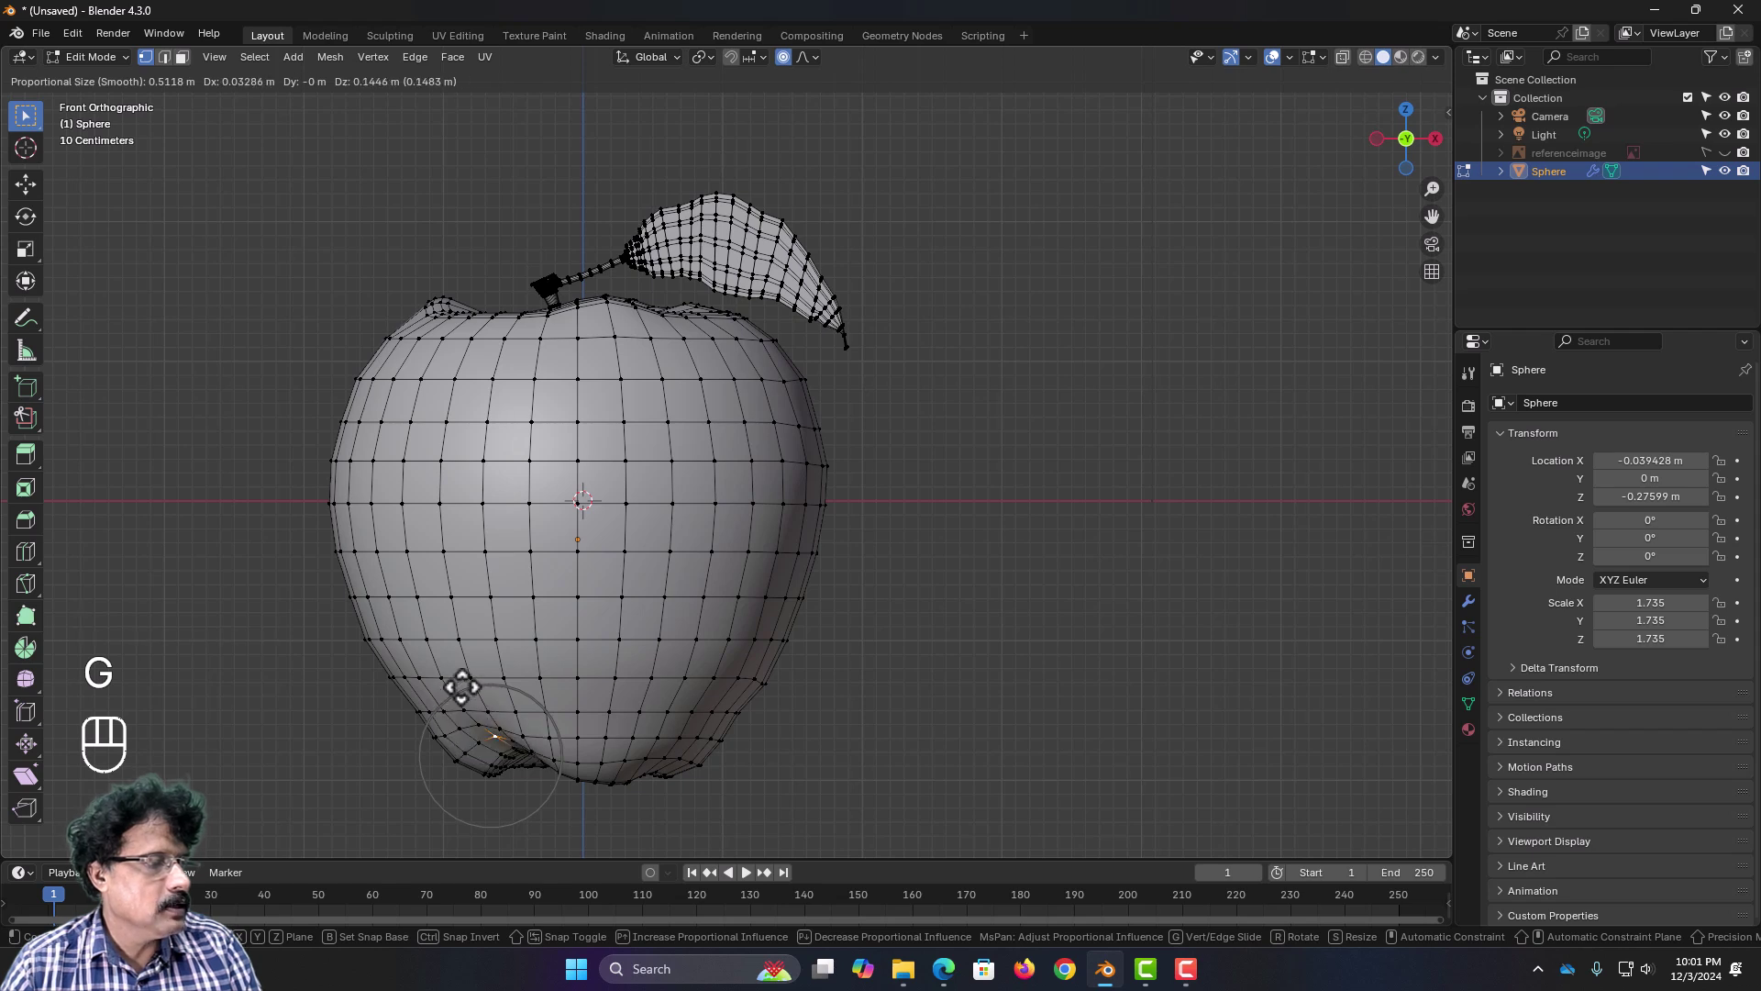
pyautogui.click(459, 678)
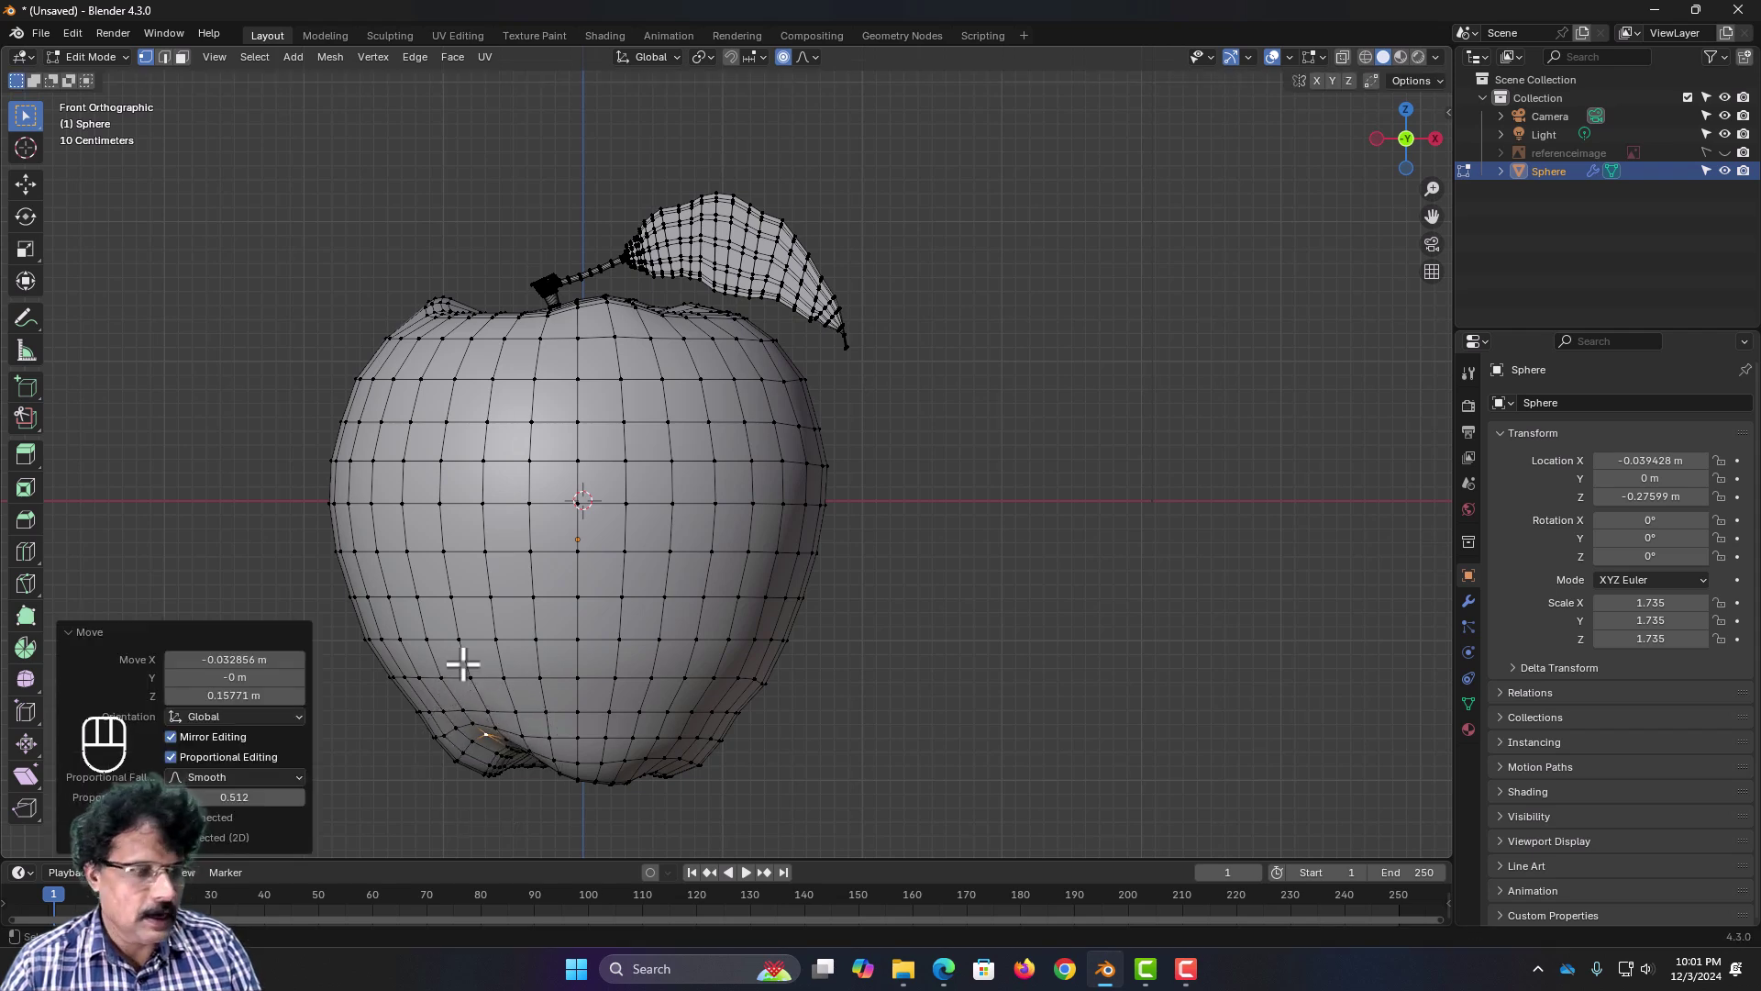
pyautogui.press('Tab')
# Step: Move the protruding vertex just outside the apple's top rim about -0.139, -0.081 and -0.206 m in X, Y and Z, proportional size about 0.749 m
pyautogui.moveTo(450, 697); pyautogui.dragTo(675, 824, button='middle')
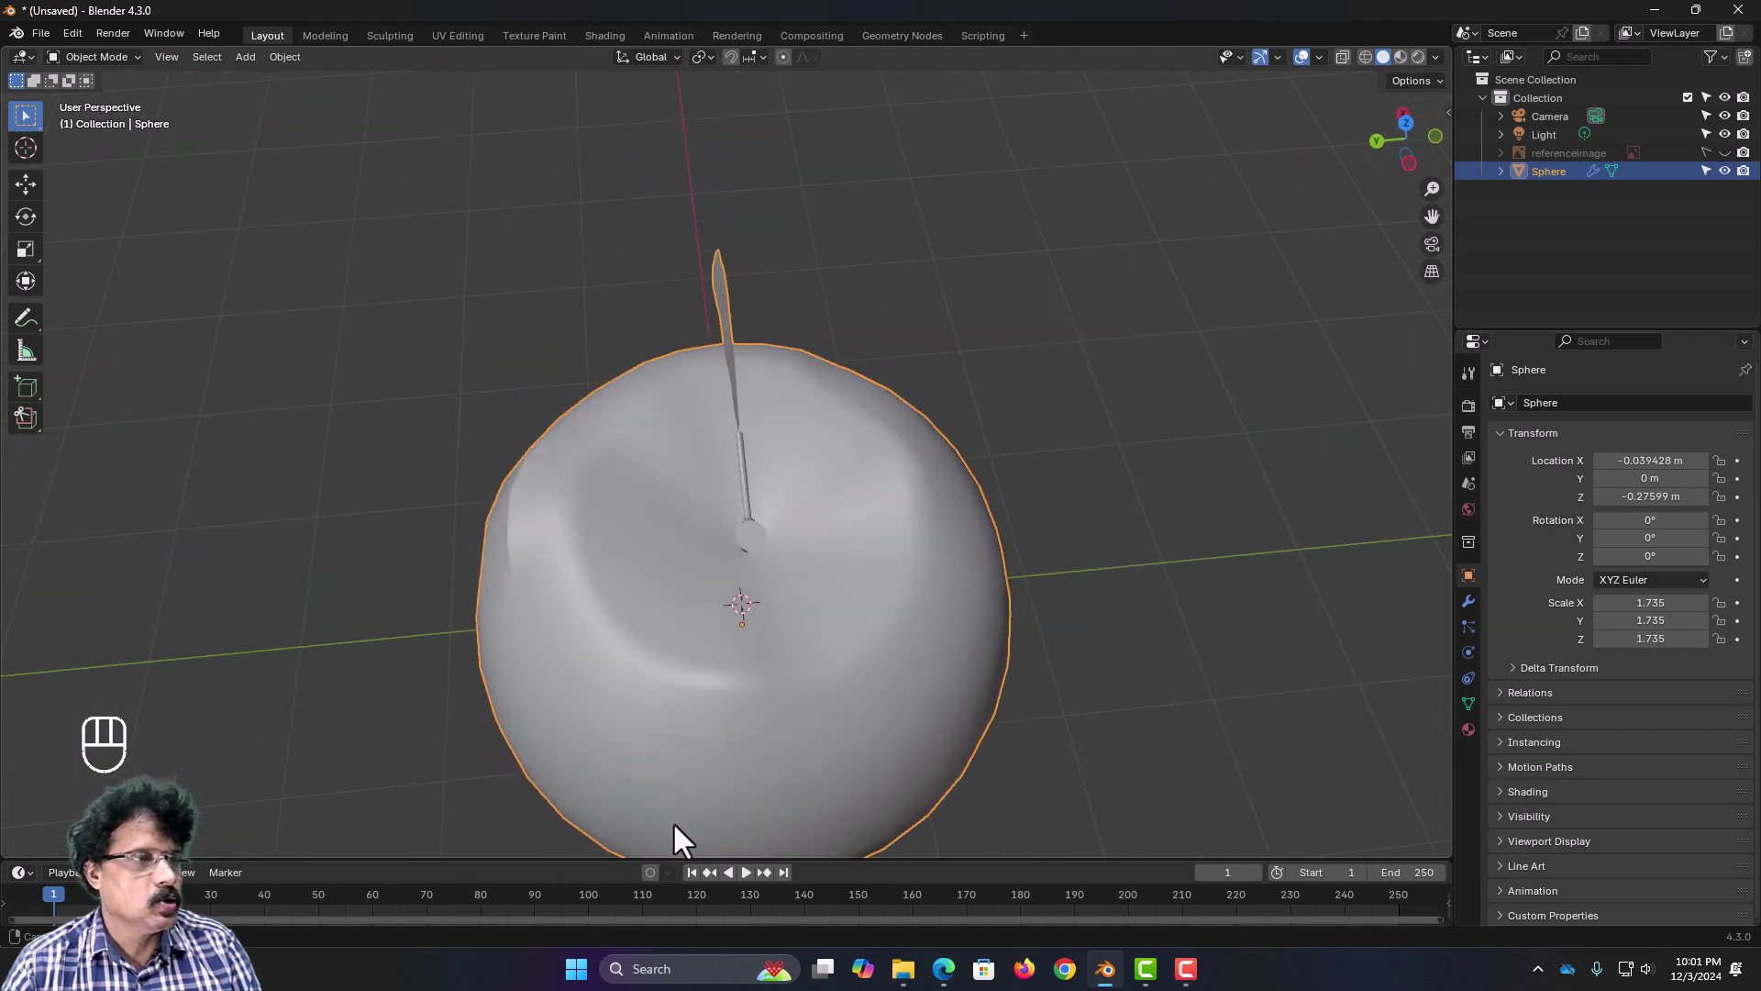
pyautogui.scroll(-2, 679, 825)
pyautogui.moveTo(664, 680); pyautogui.dragTo(765, 655, button='middle')
pyautogui.scroll(3, 733, 665)
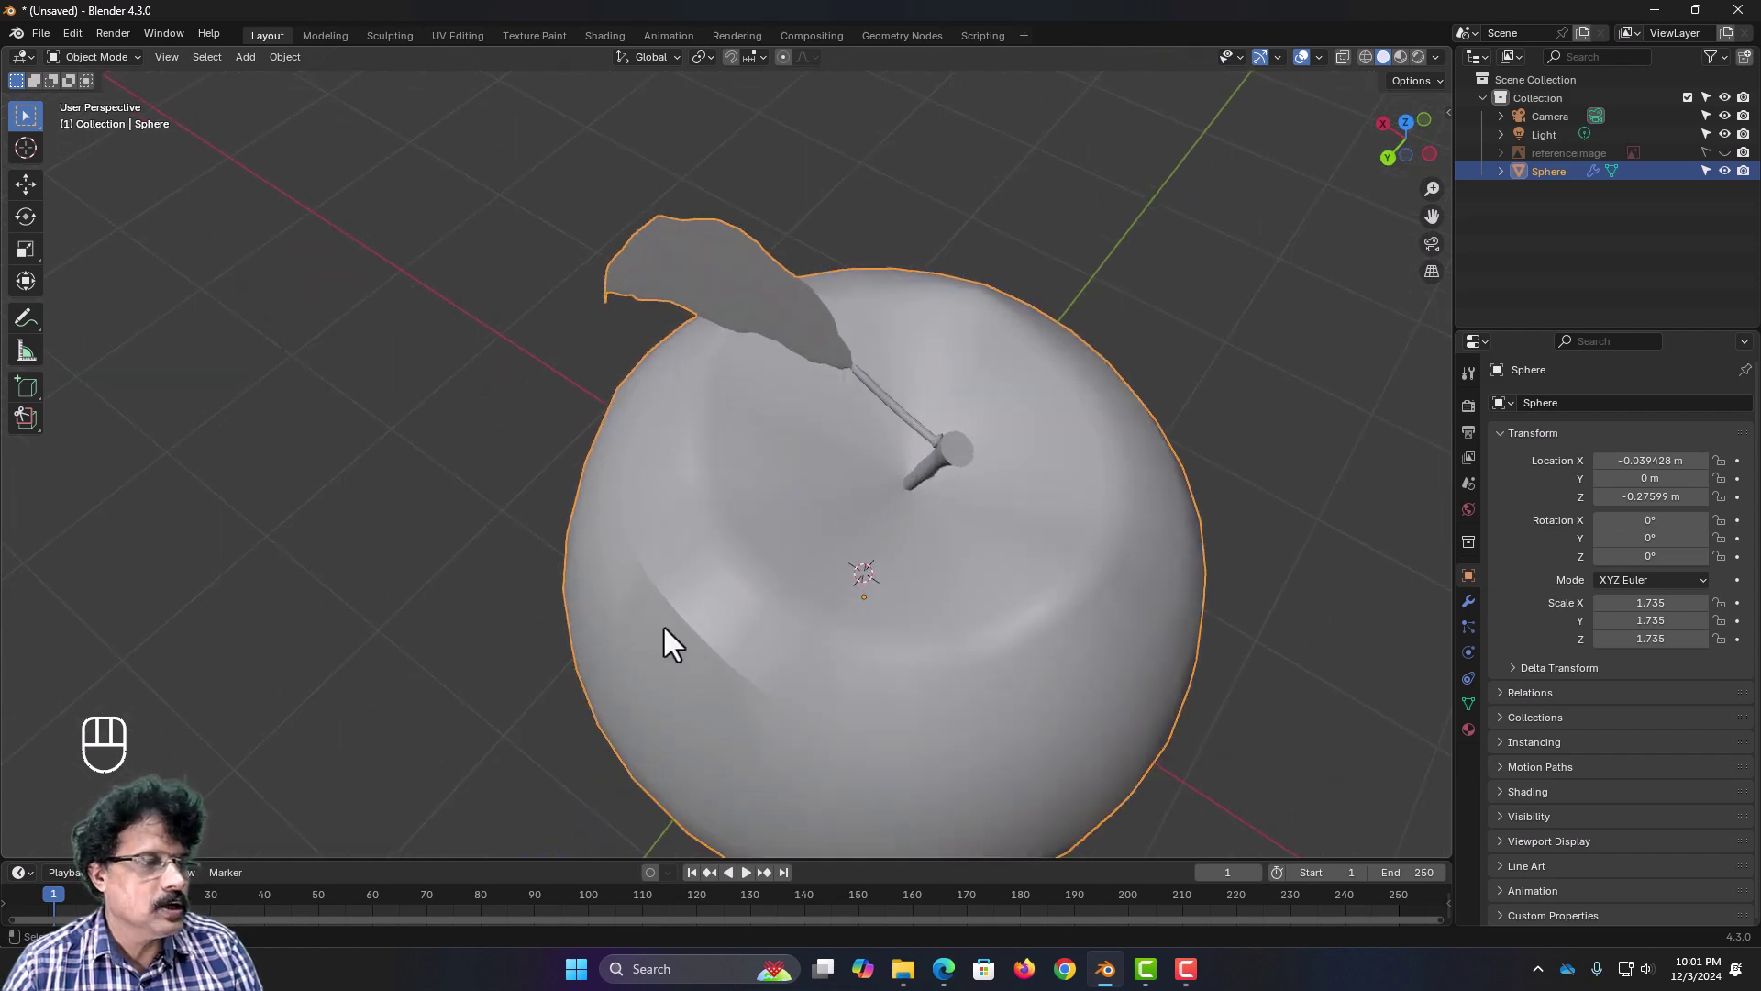
pyautogui.press('Tab')
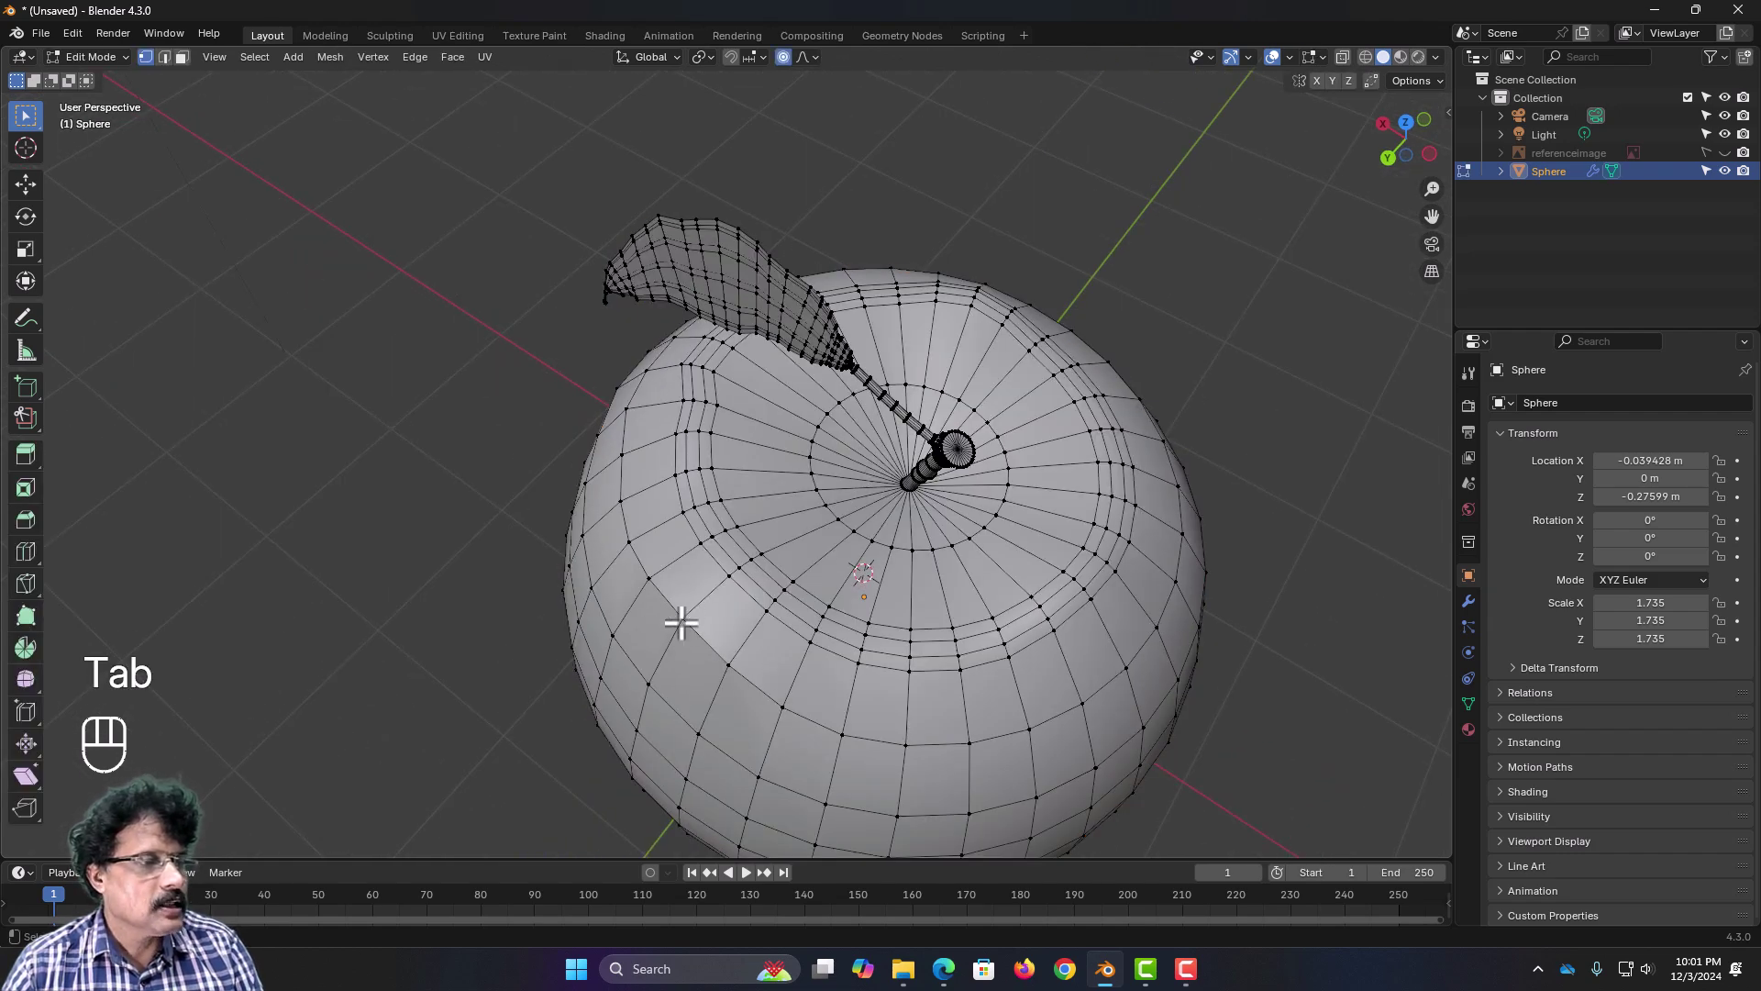
pyautogui.click(682, 620)
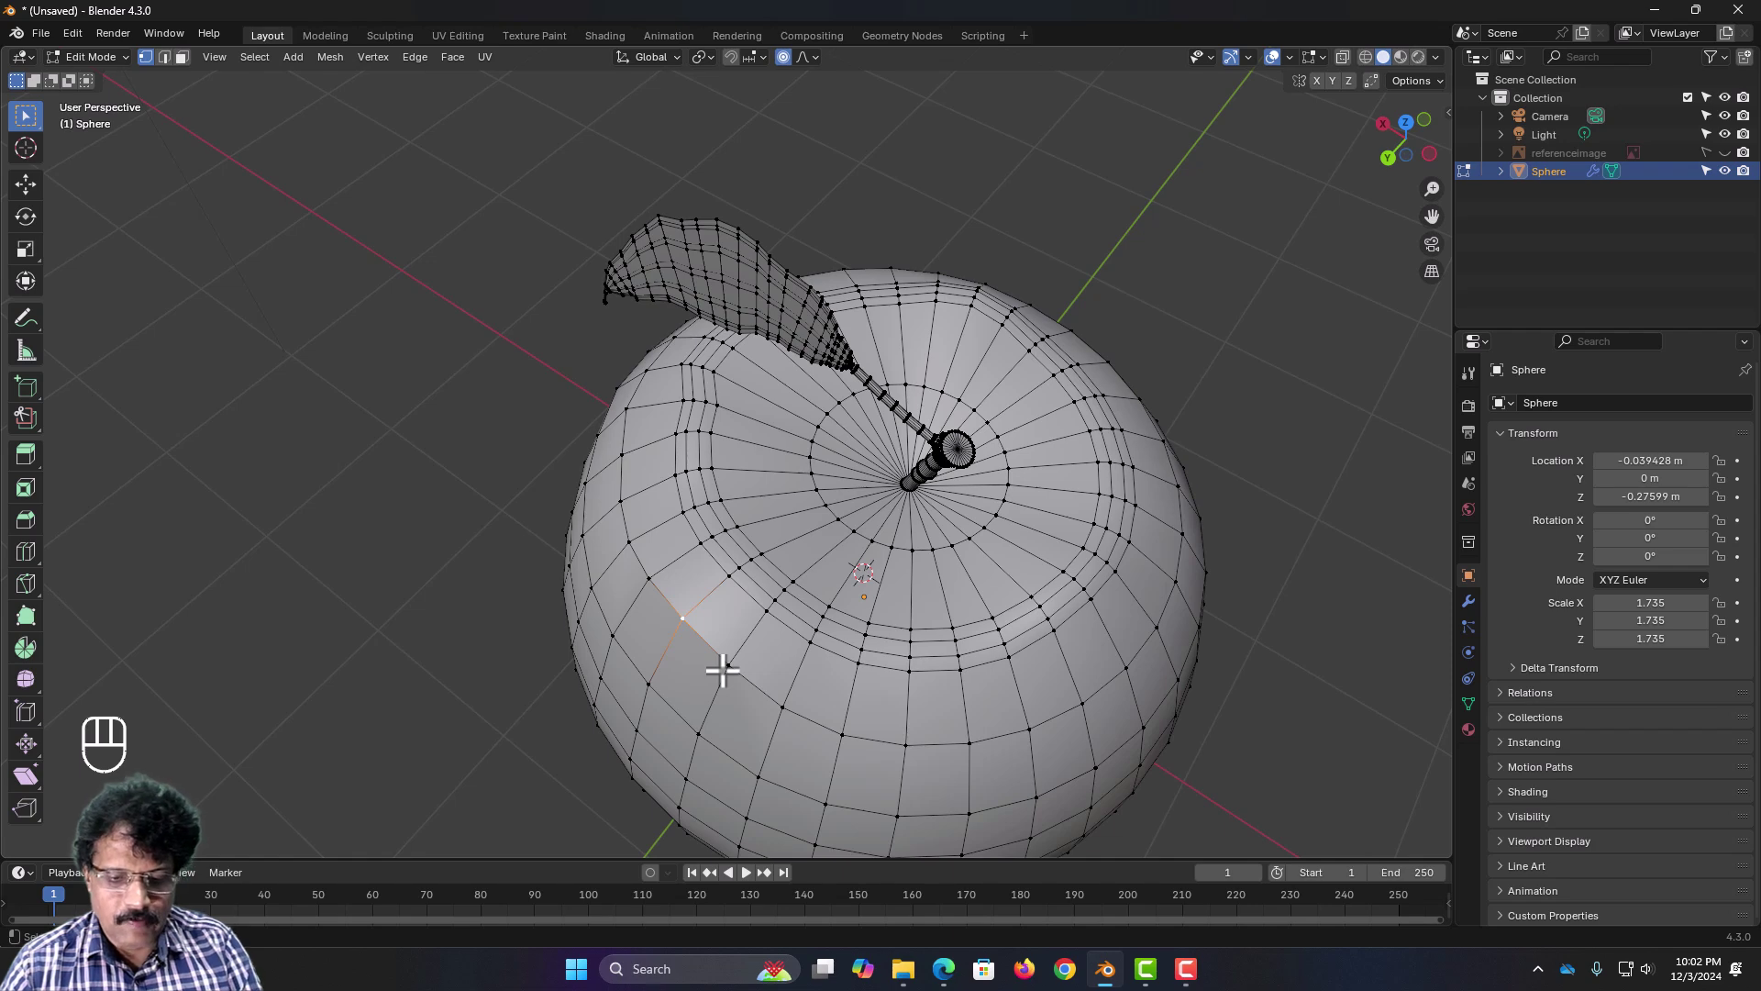
pyautogui.press('g')
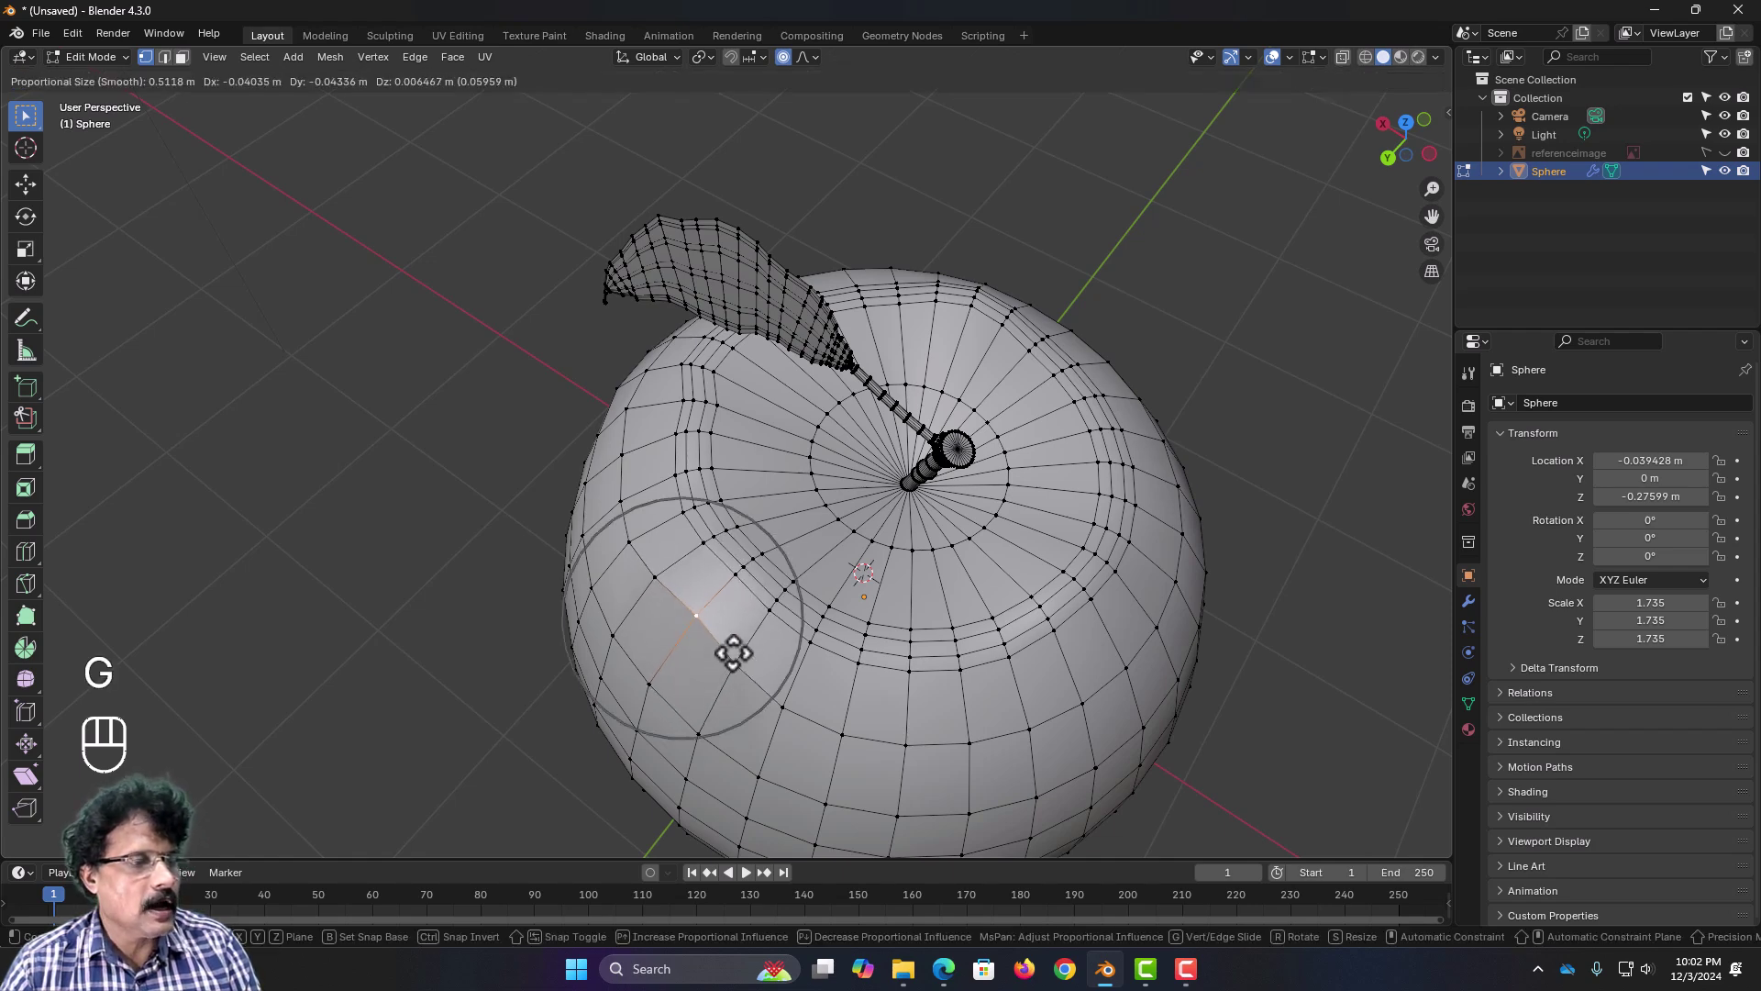
pyautogui.rightClick(733, 653)
pyautogui.moveTo(732, 666); pyautogui.dragTo(674, 589, button='middle')
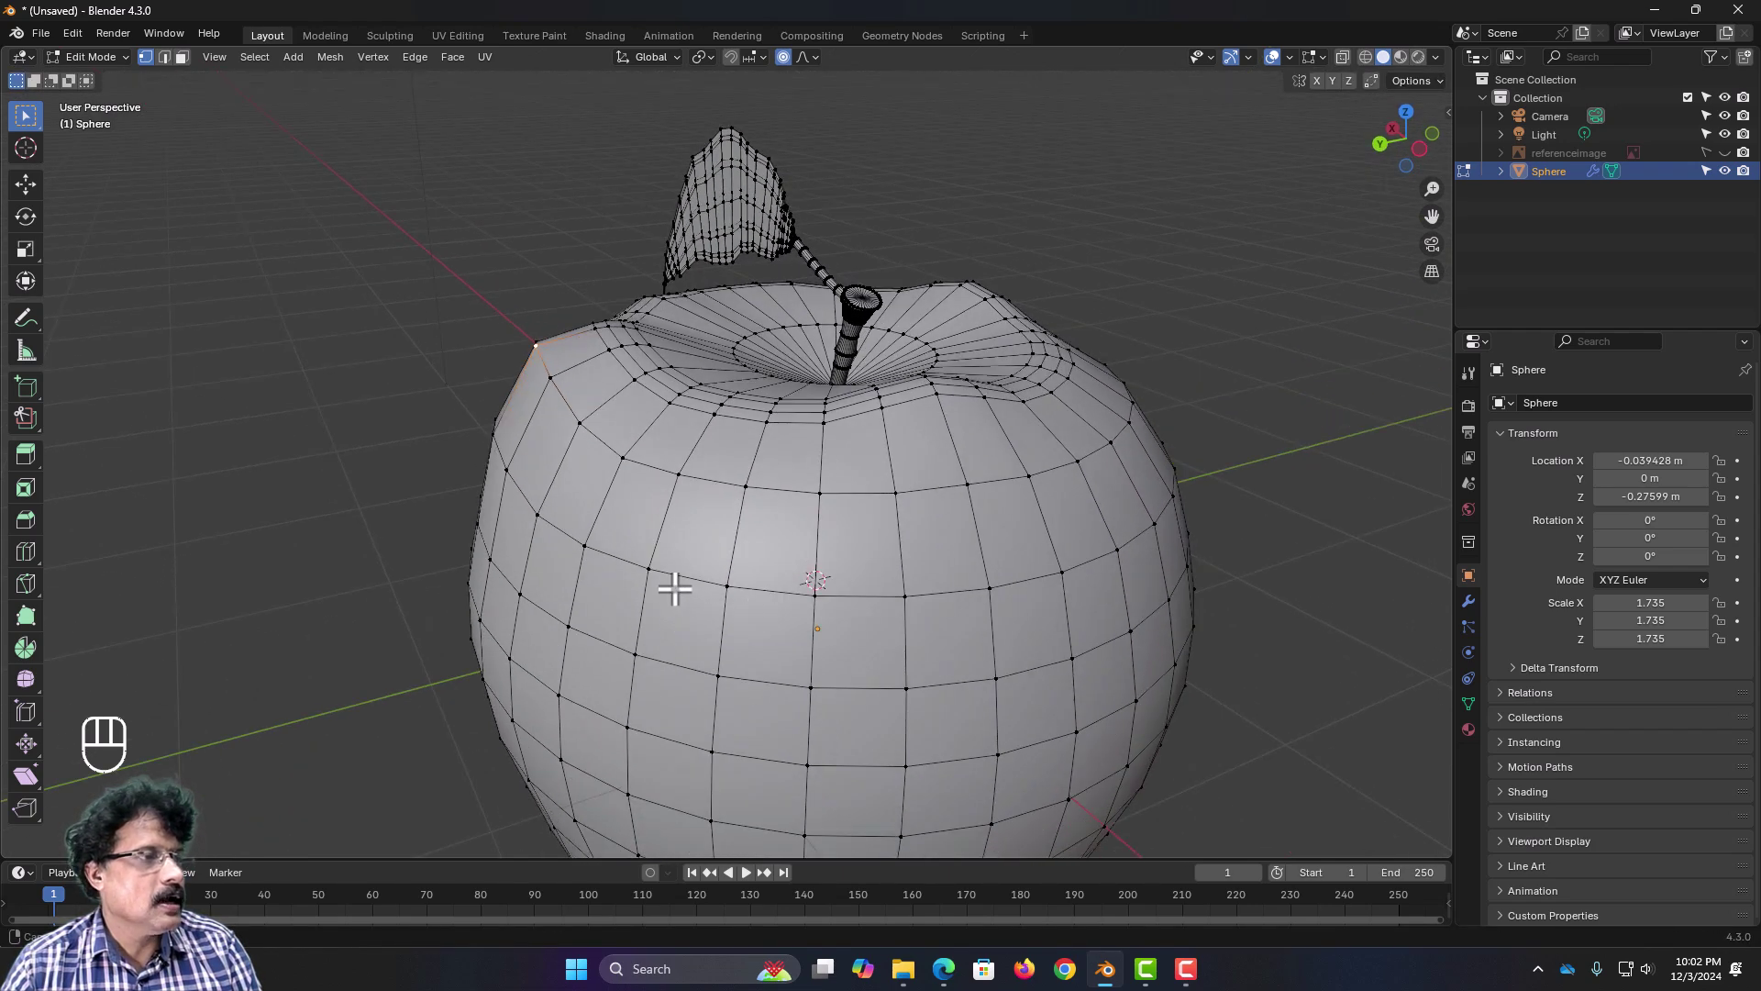
pyautogui.press('g')
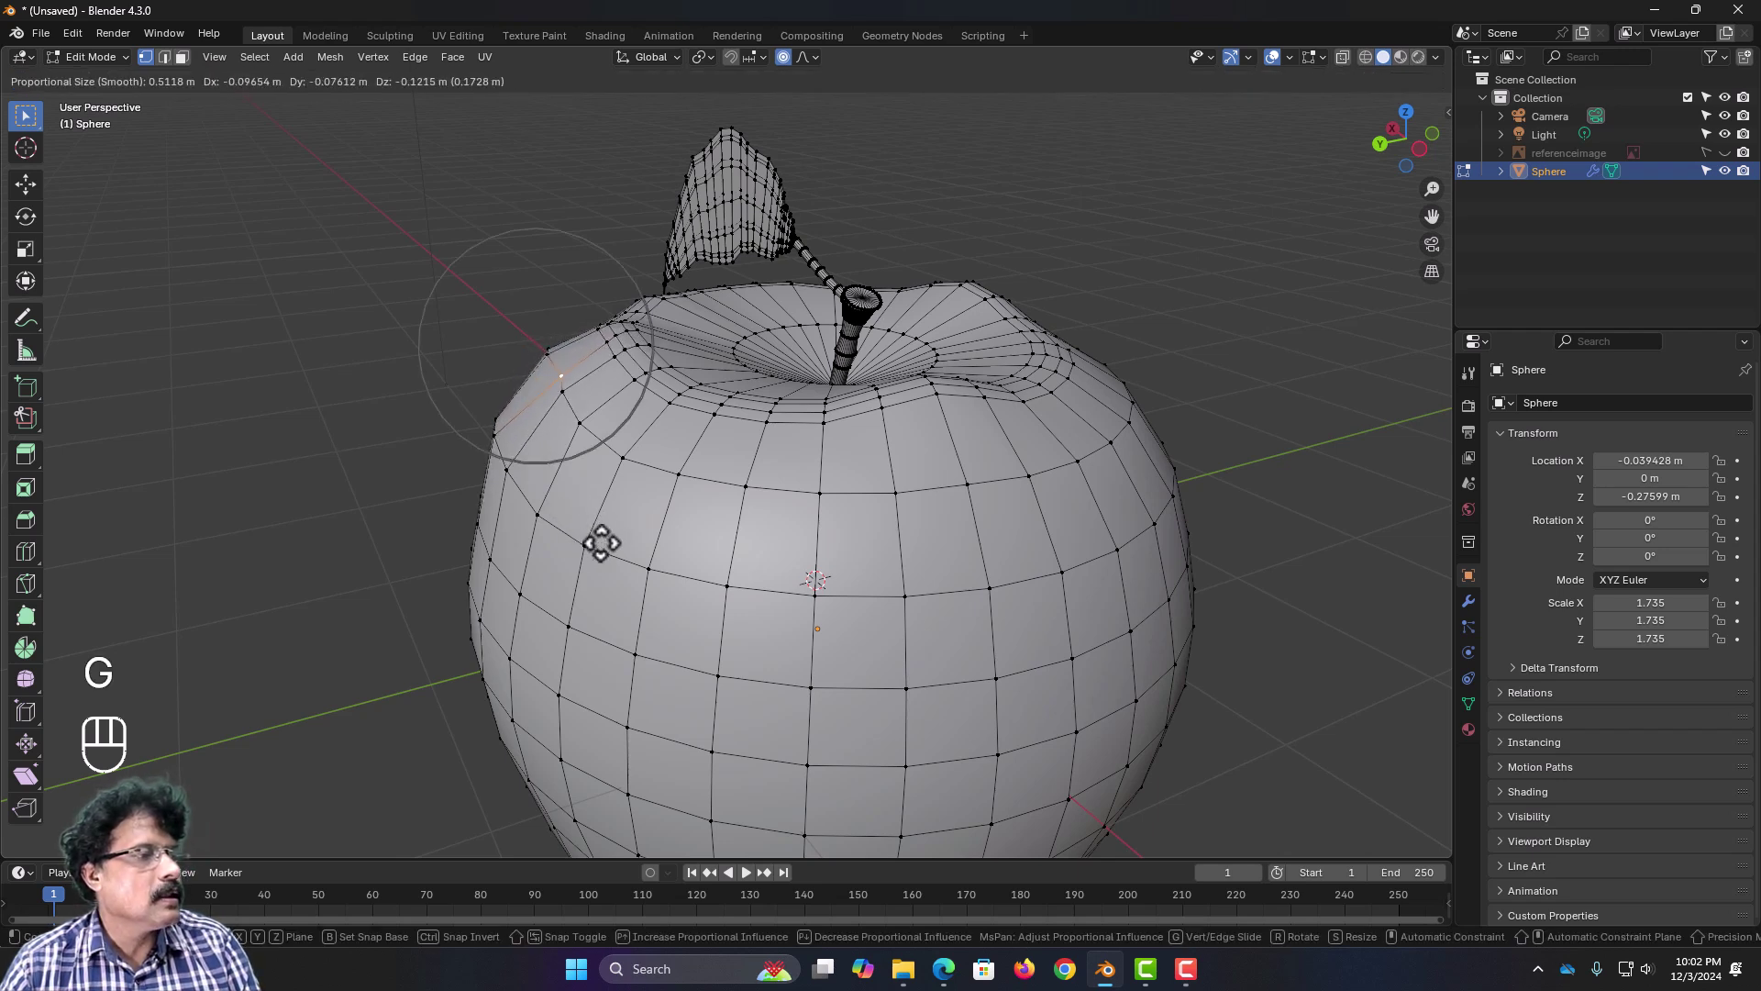
pyautogui.scroll(-3, 603, 552)
pyautogui.scroll(-1, 604, 558)
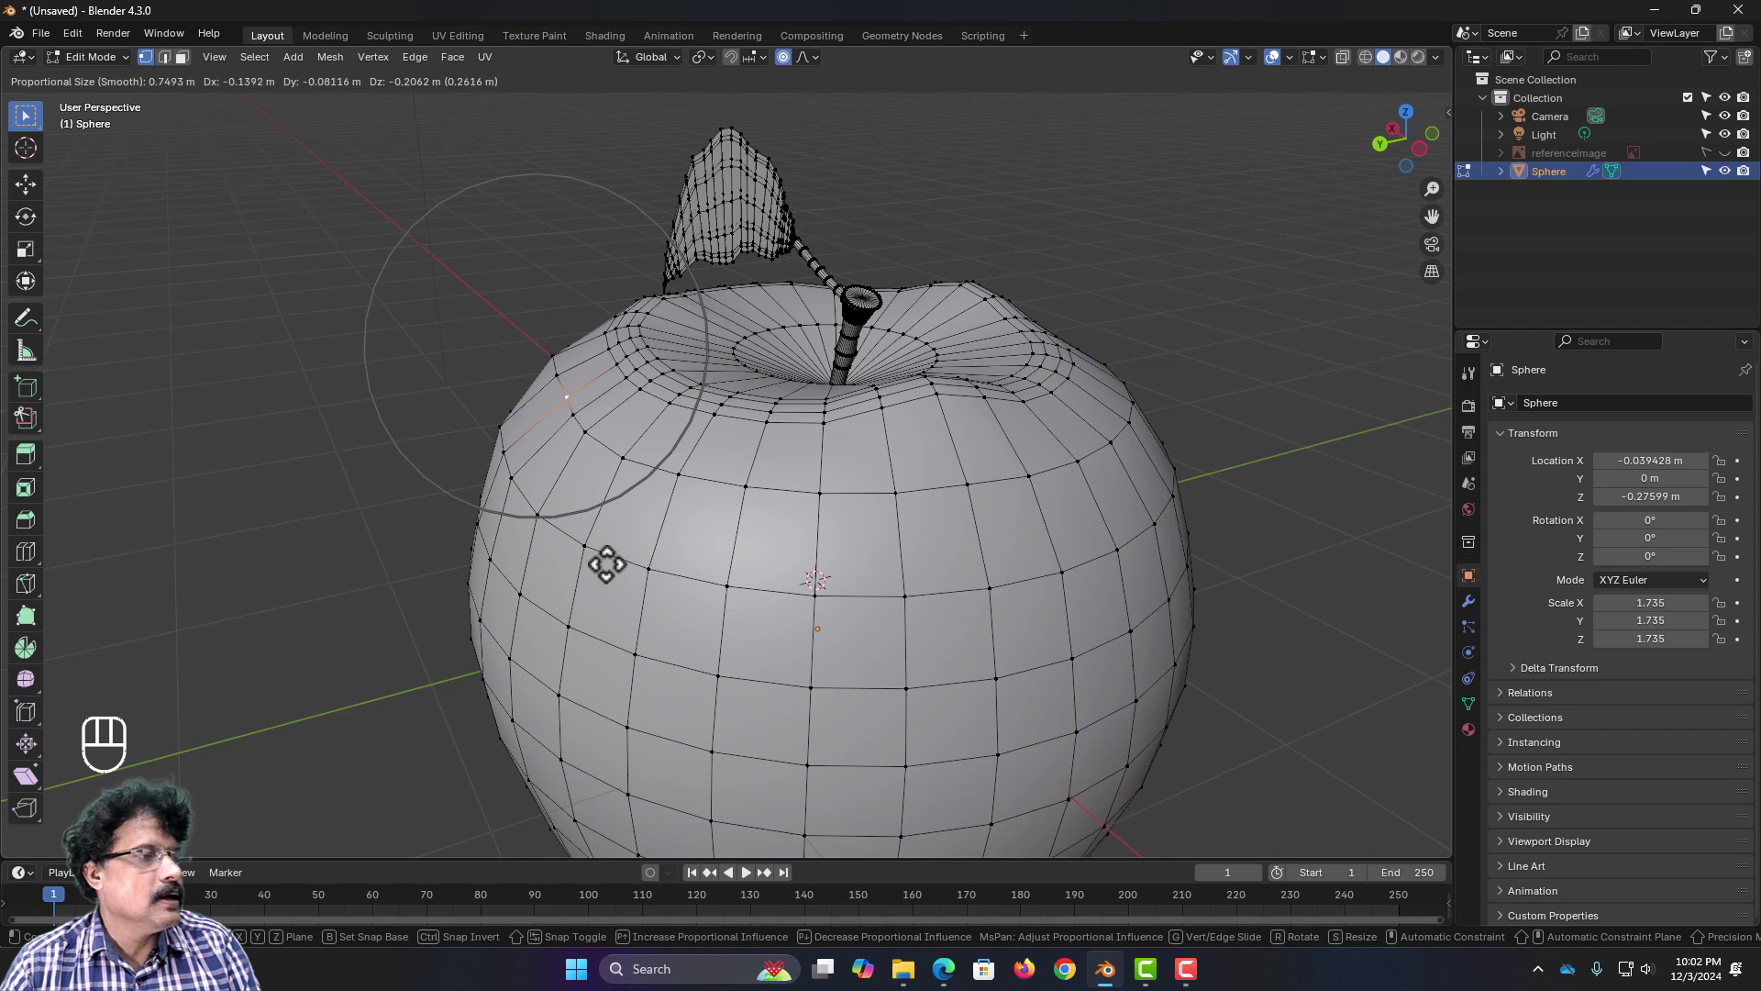
pyautogui.click(608, 562)
pyautogui.press('Tab')
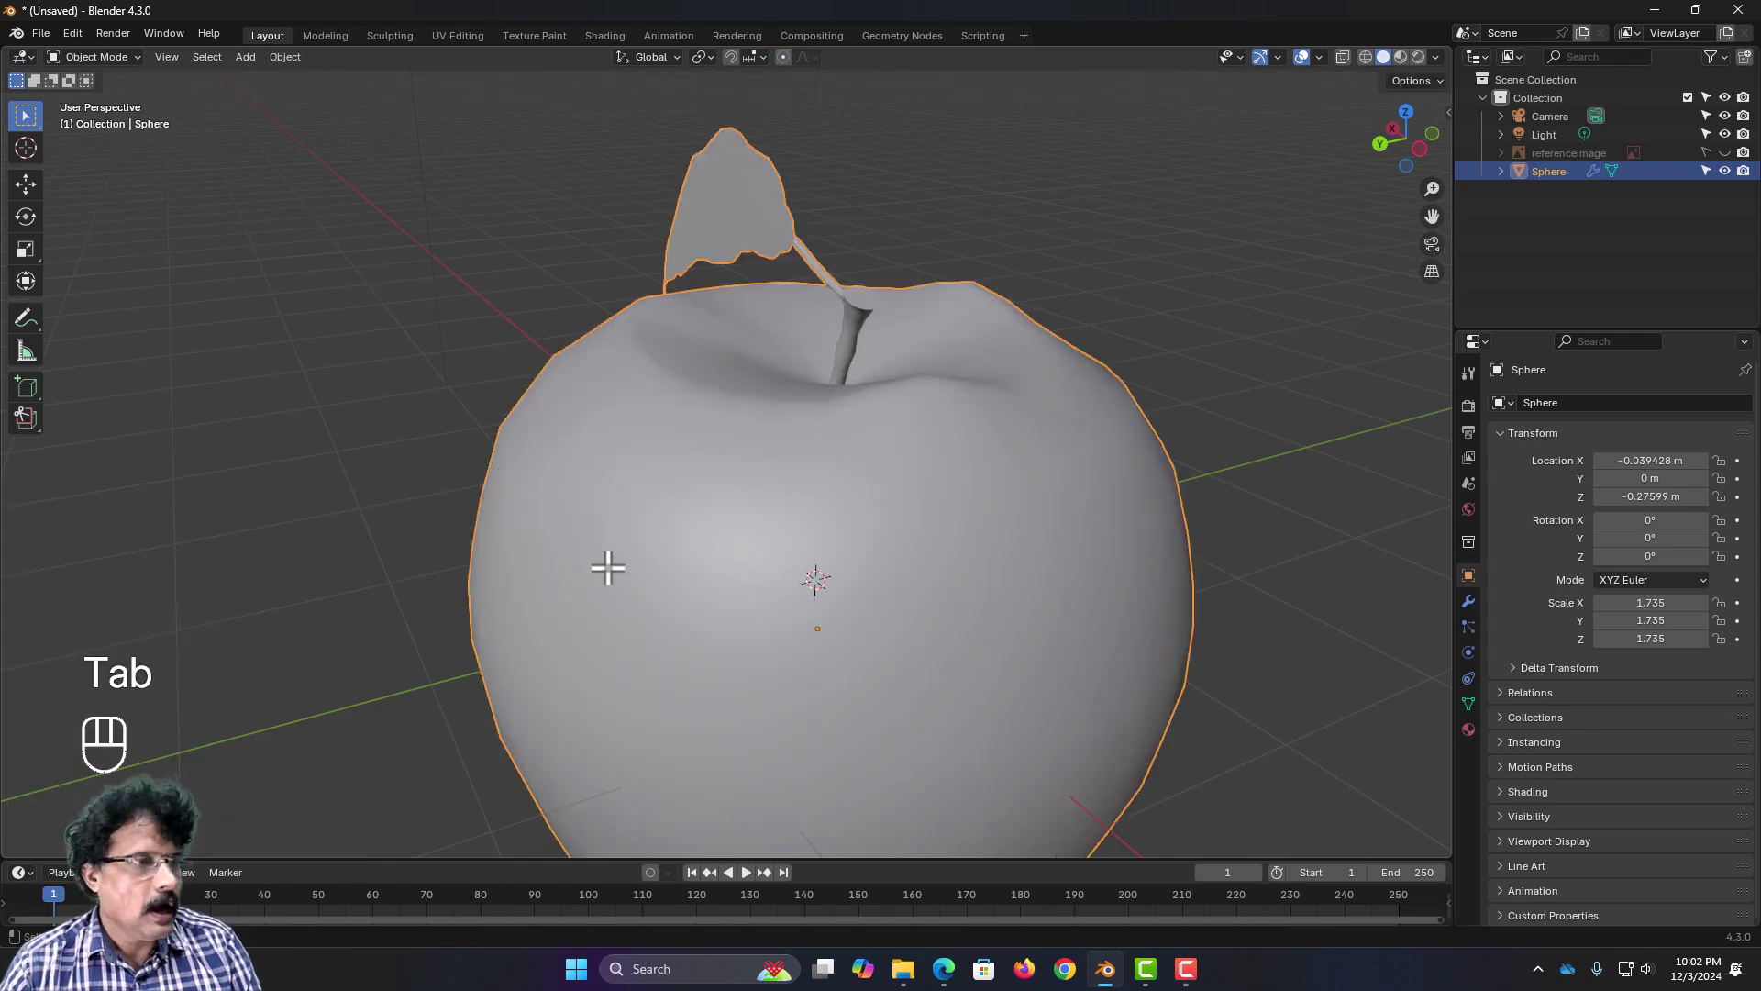
# Step: Inset the faces of the stem's flat top cap by about 0.01 m
pyautogui.scroll(-2, 607, 576)
pyautogui.moveTo(630, 572); pyautogui.dragTo(781, 627, button='middle')
pyautogui.scroll(5, 463, 516)
pyautogui.scroll(3, 747, 617)
pyautogui.press('Tab')
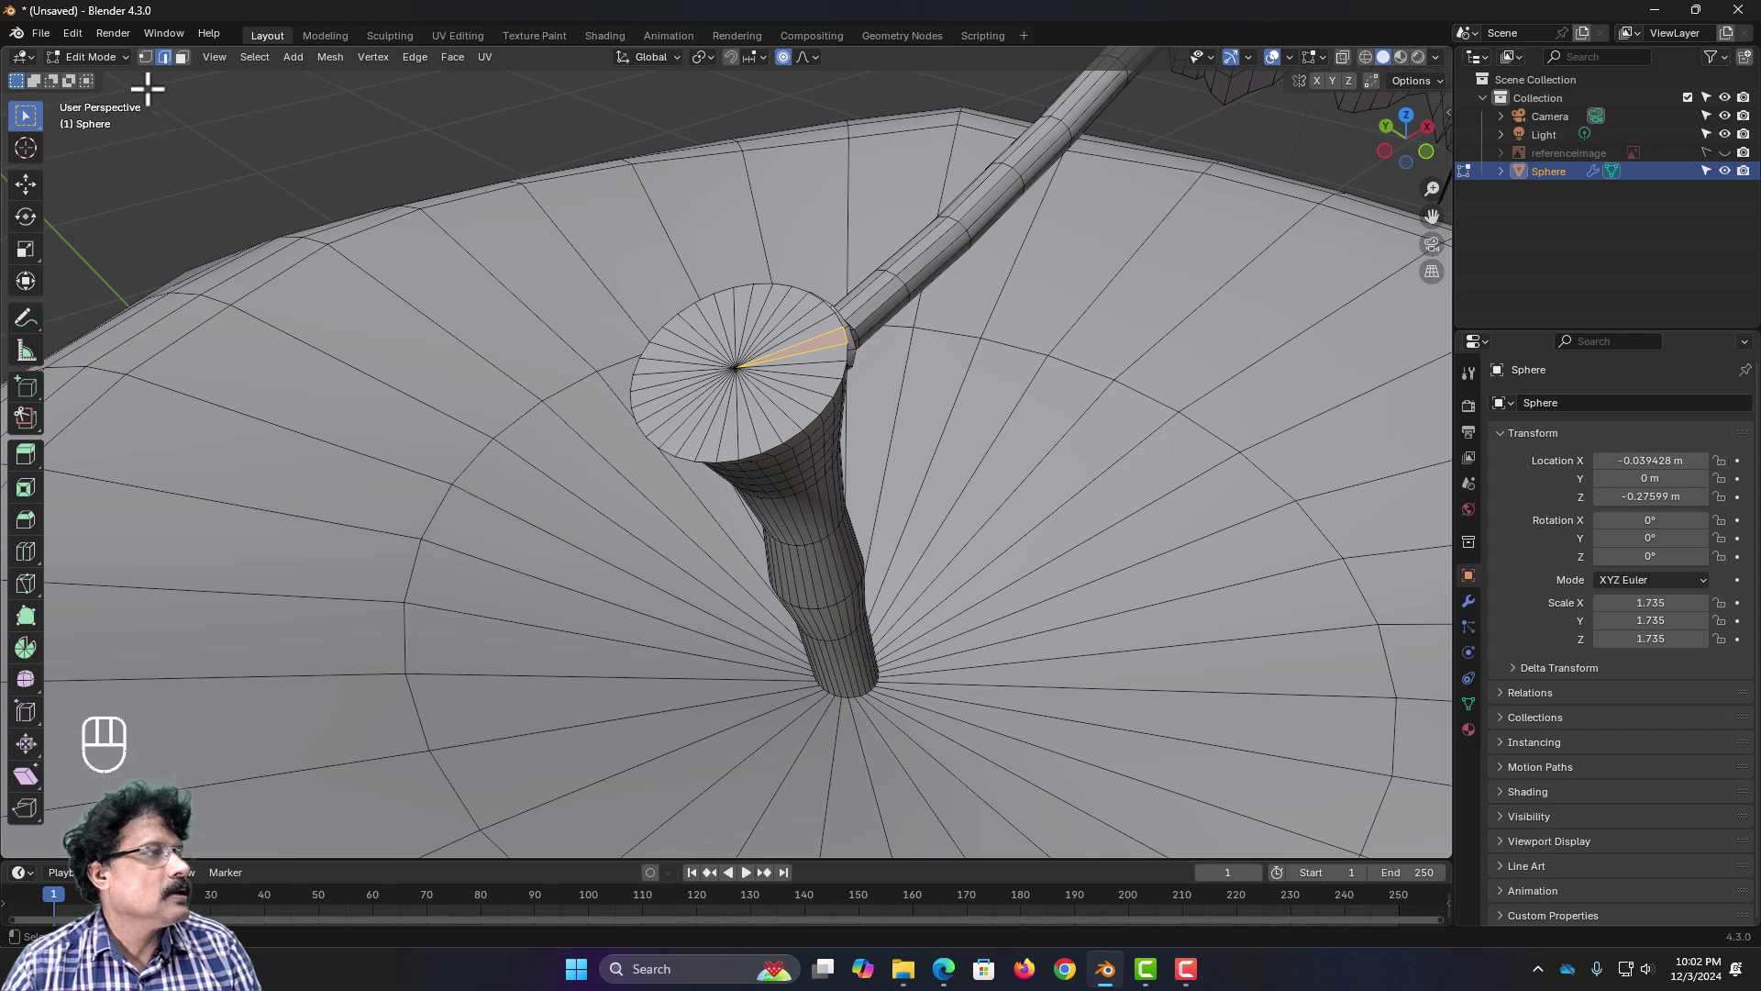
pyautogui.click(742, 372)
pyautogui.hotkey('alt', 'a')
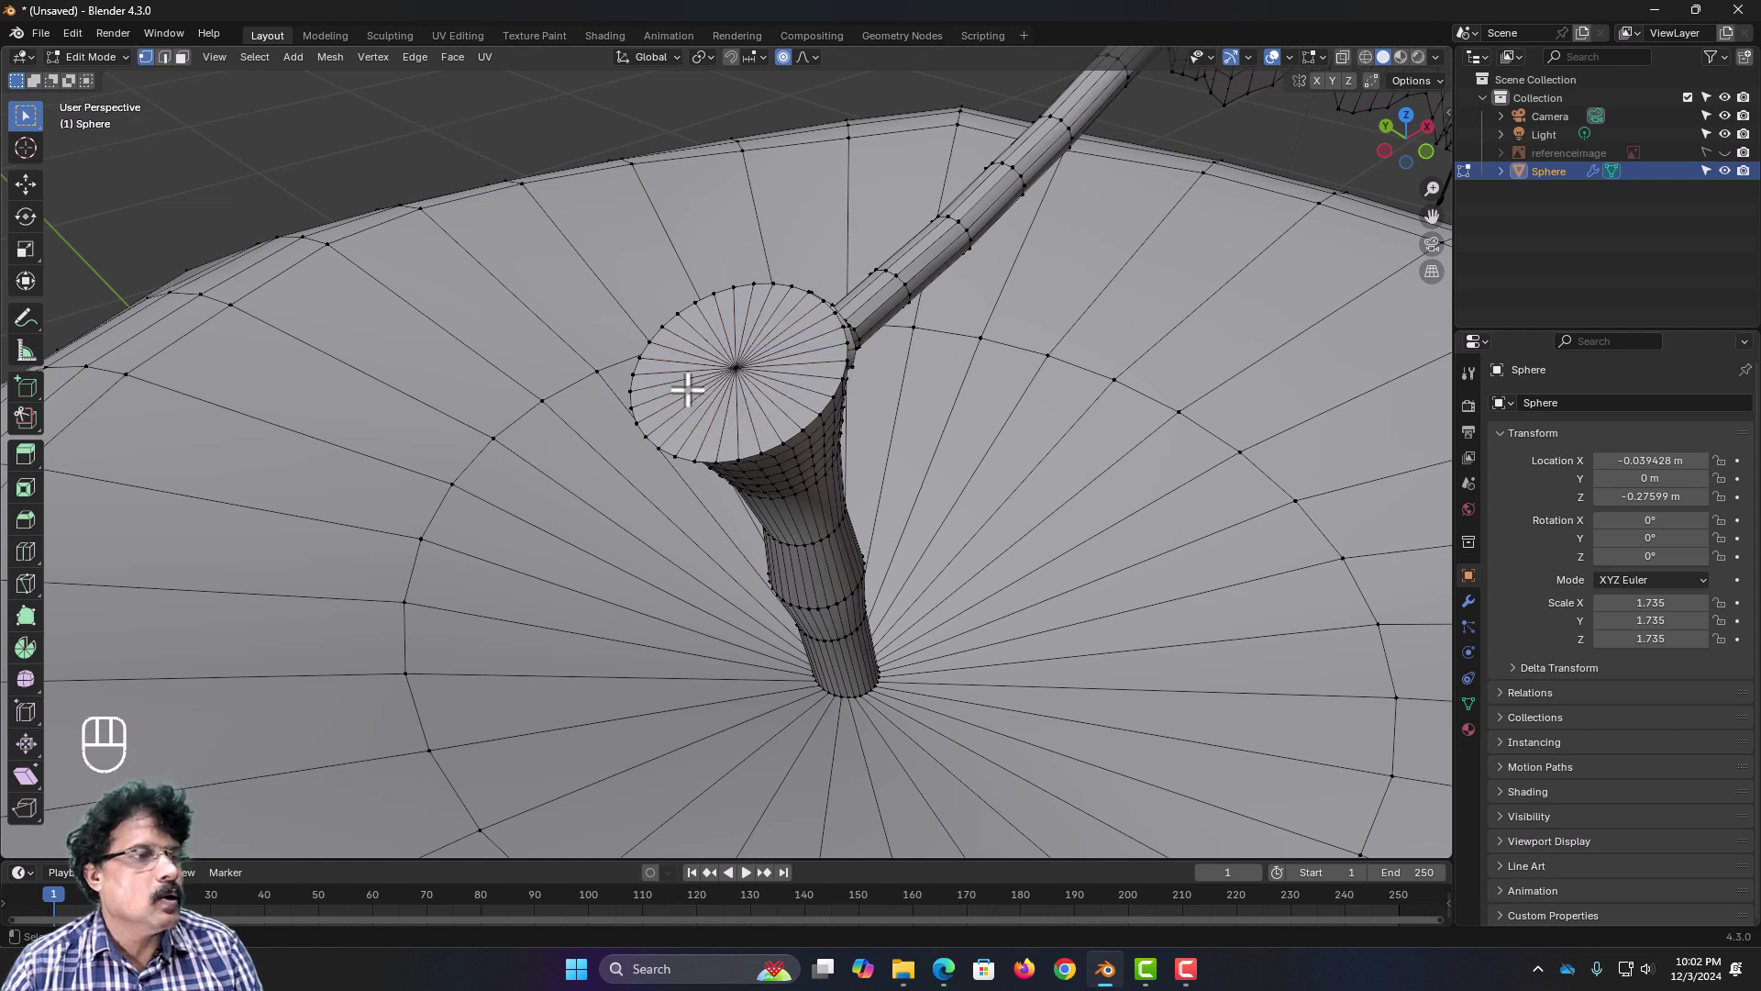
pyautogui.click(735, 369)
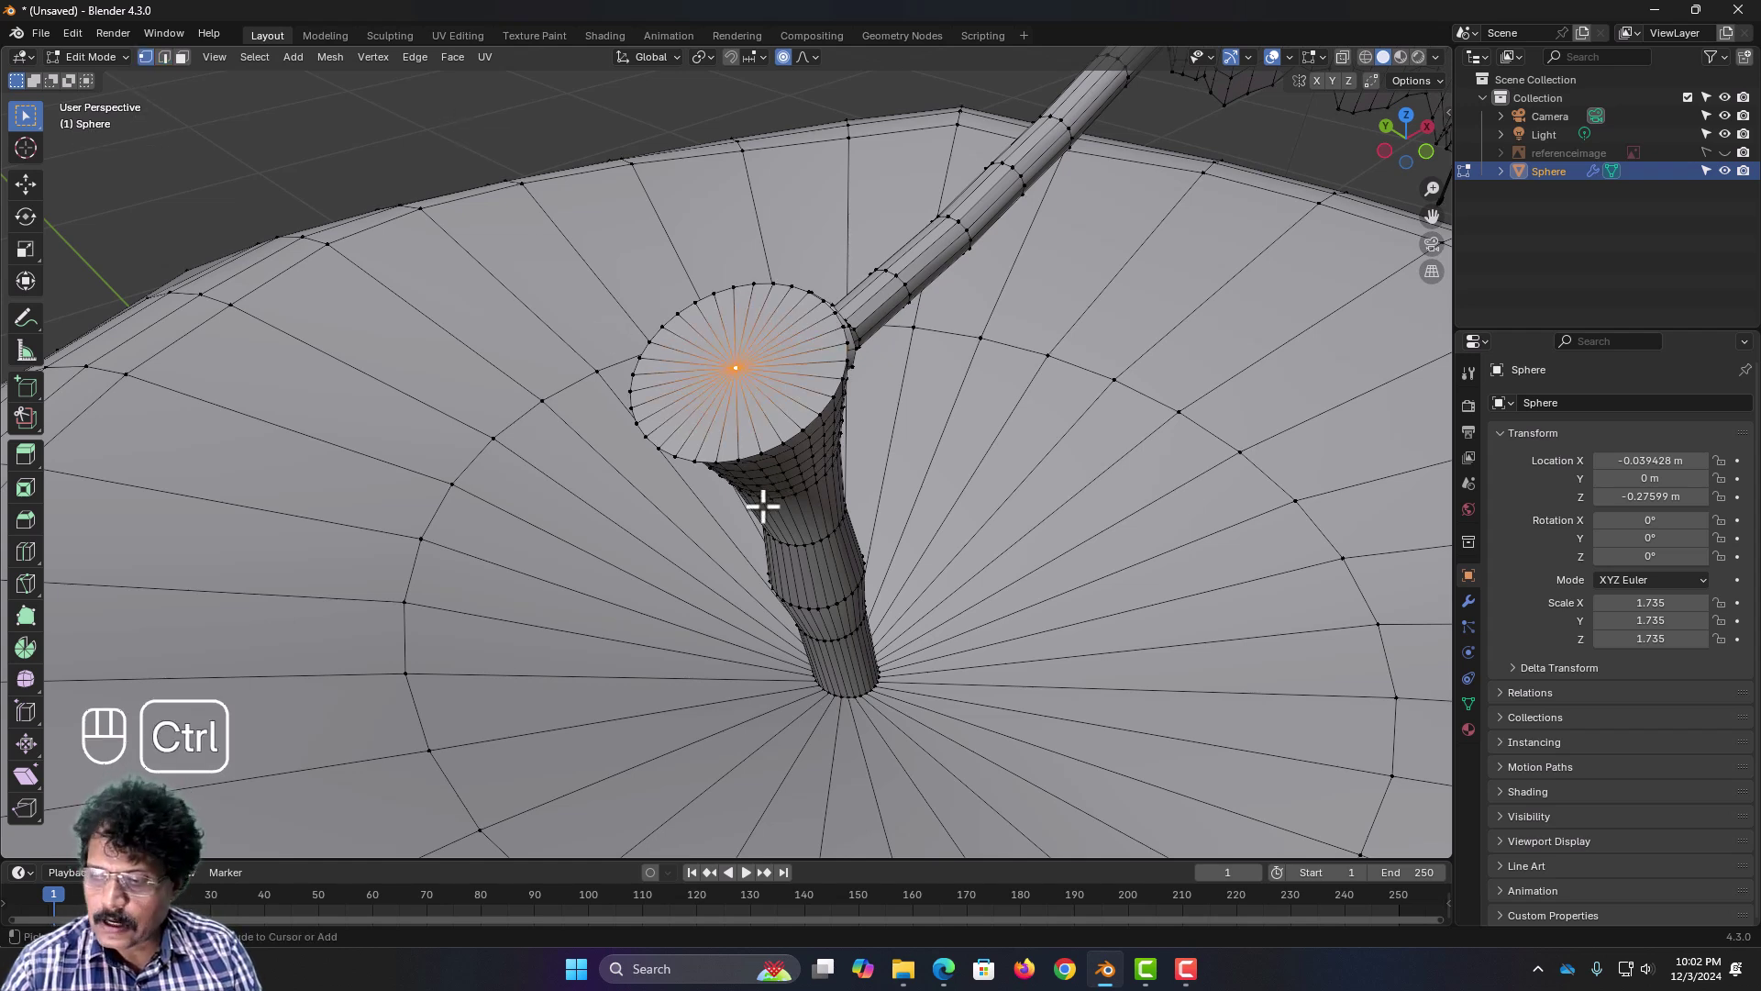
pyautogui.press('ctrl+KP_Add')
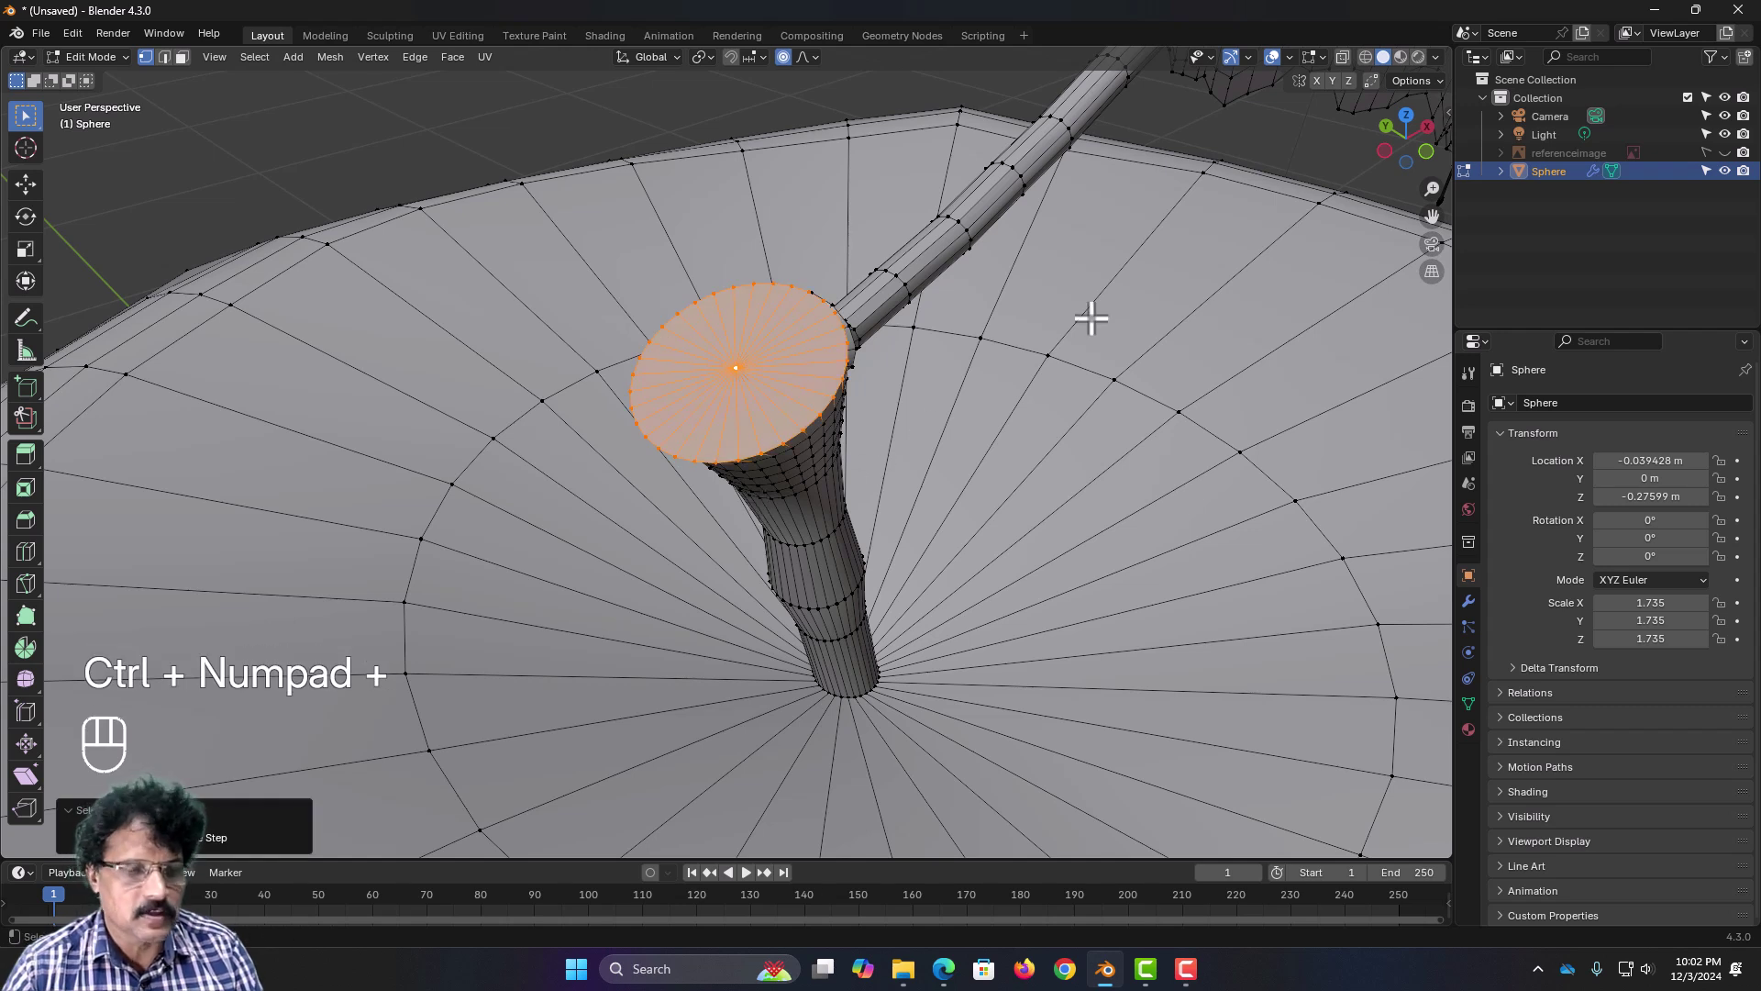
pyautogui.press('i')
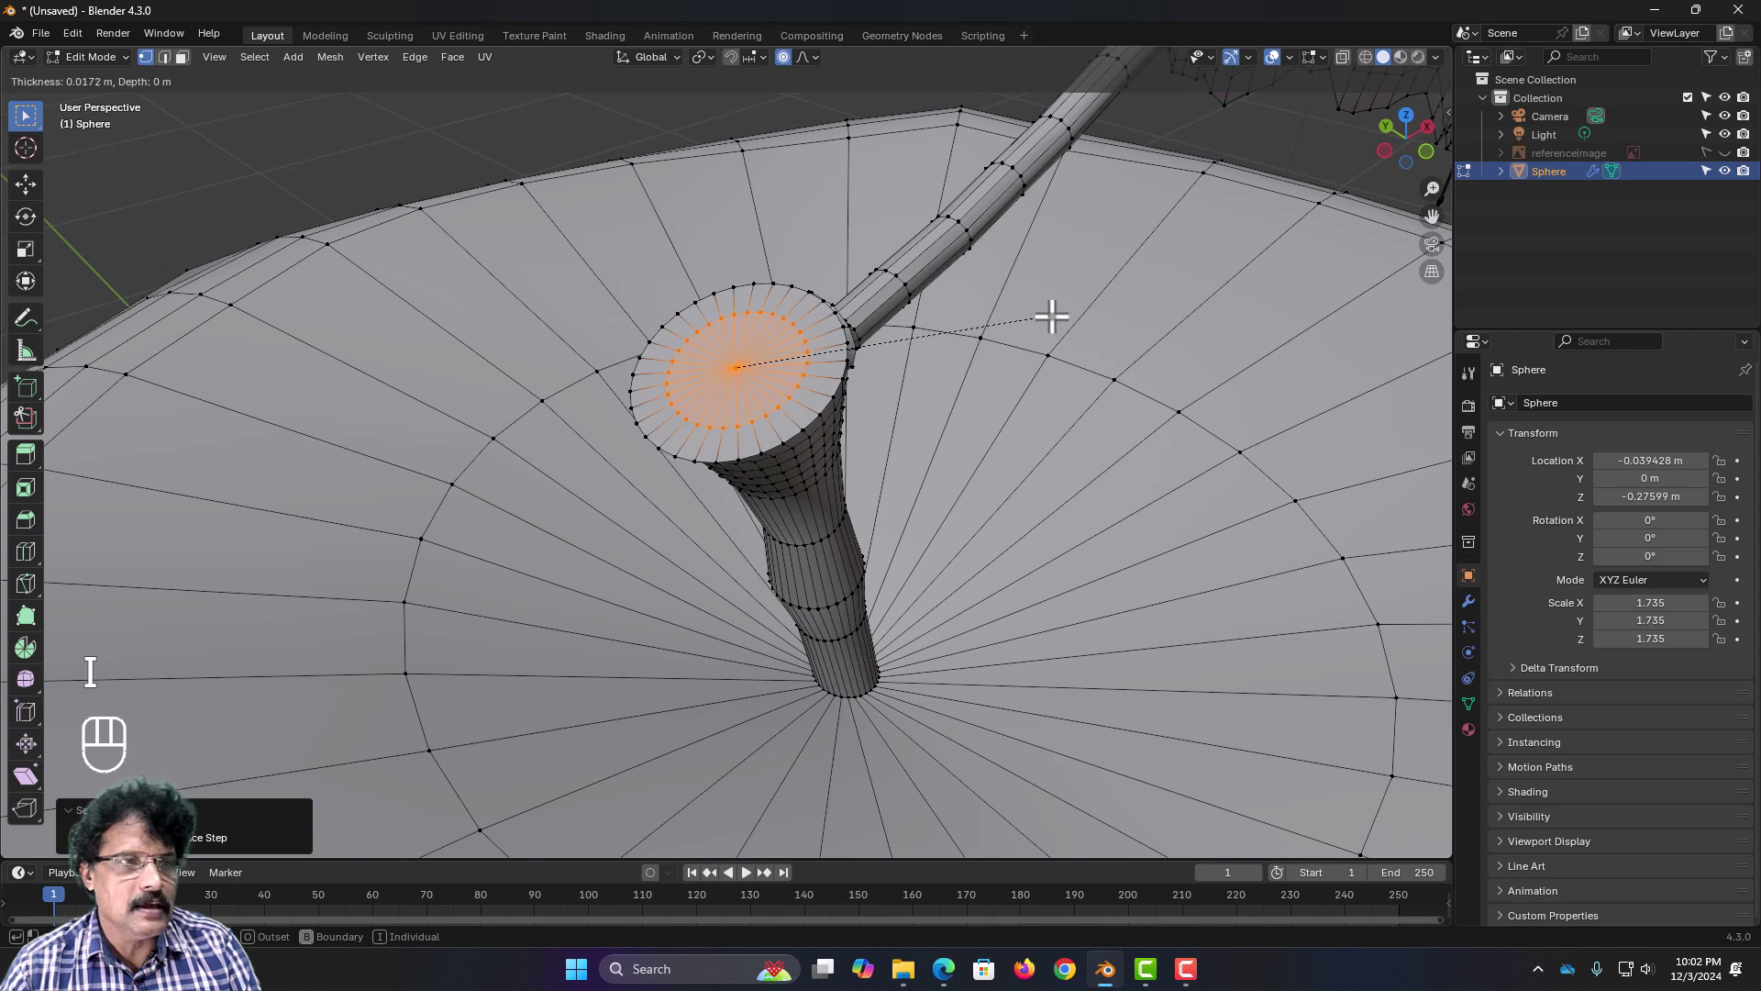
pyautogui.click(1066, 308)
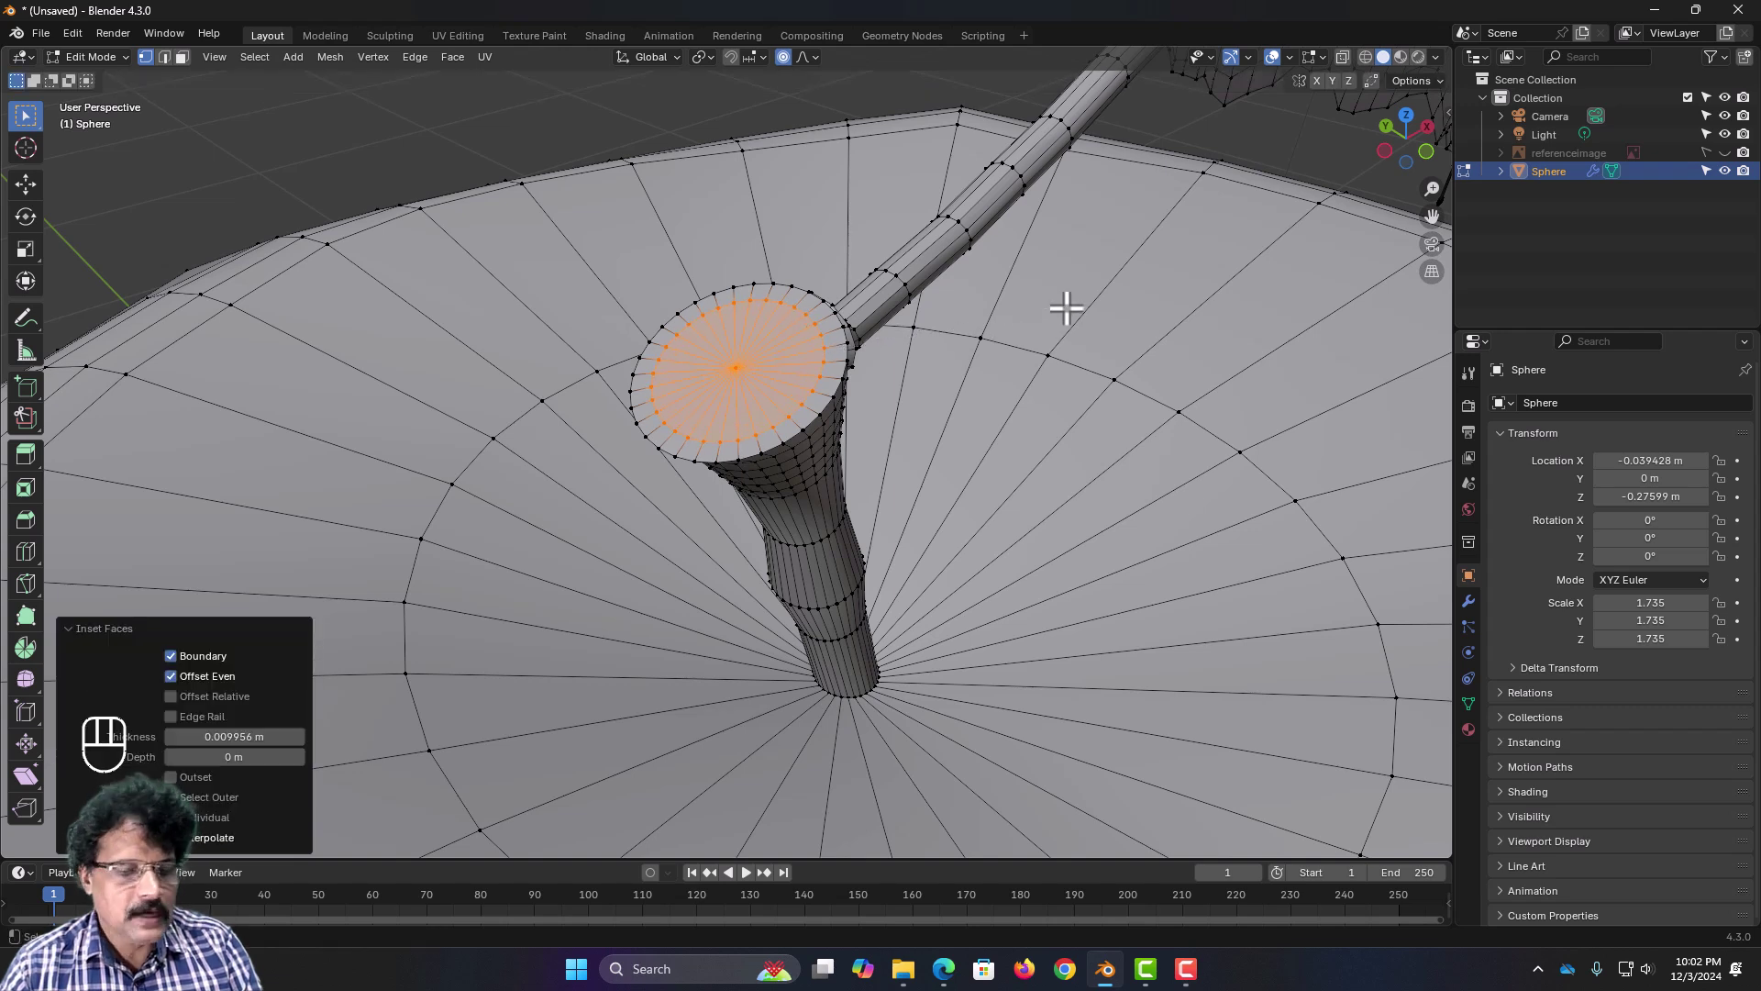
# Step: Extrude the stem's inset cap about 0.0175 m inward and scale it to about 0.243 with proportional editing off
pyautogui.press('e')
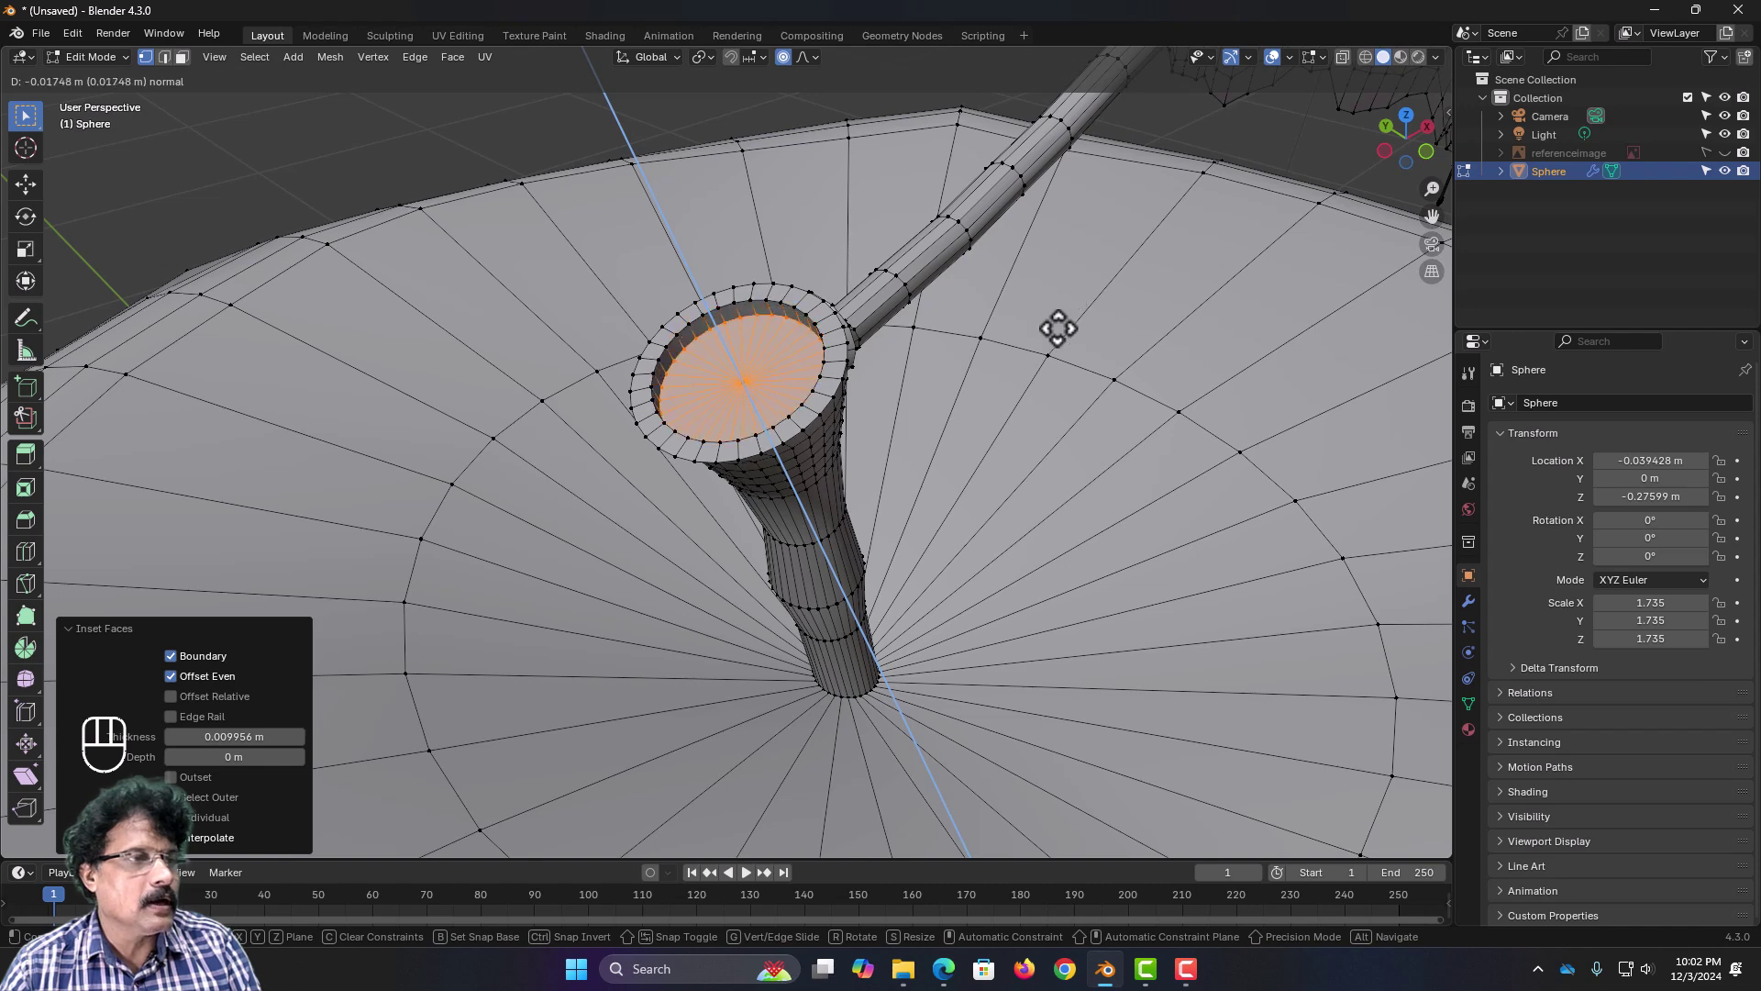
pyautogui.click(1058, 328)
pyautogui.press('s')
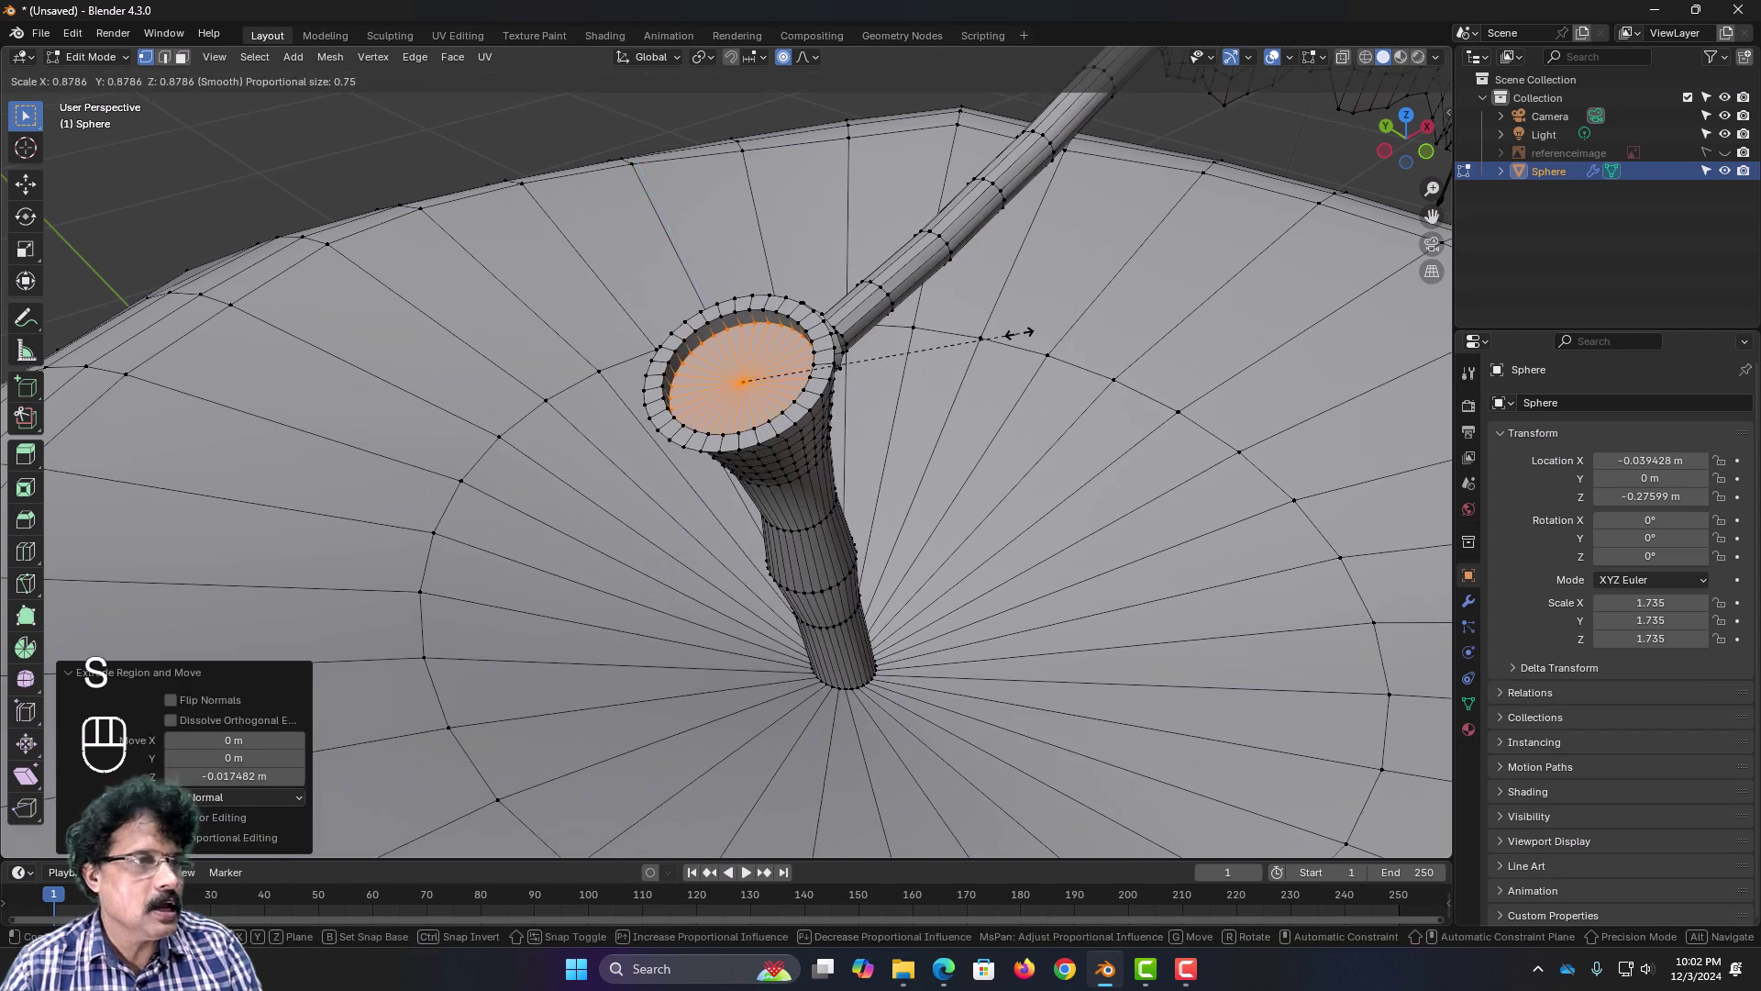
pyautogui.rightClick(1019, 333)
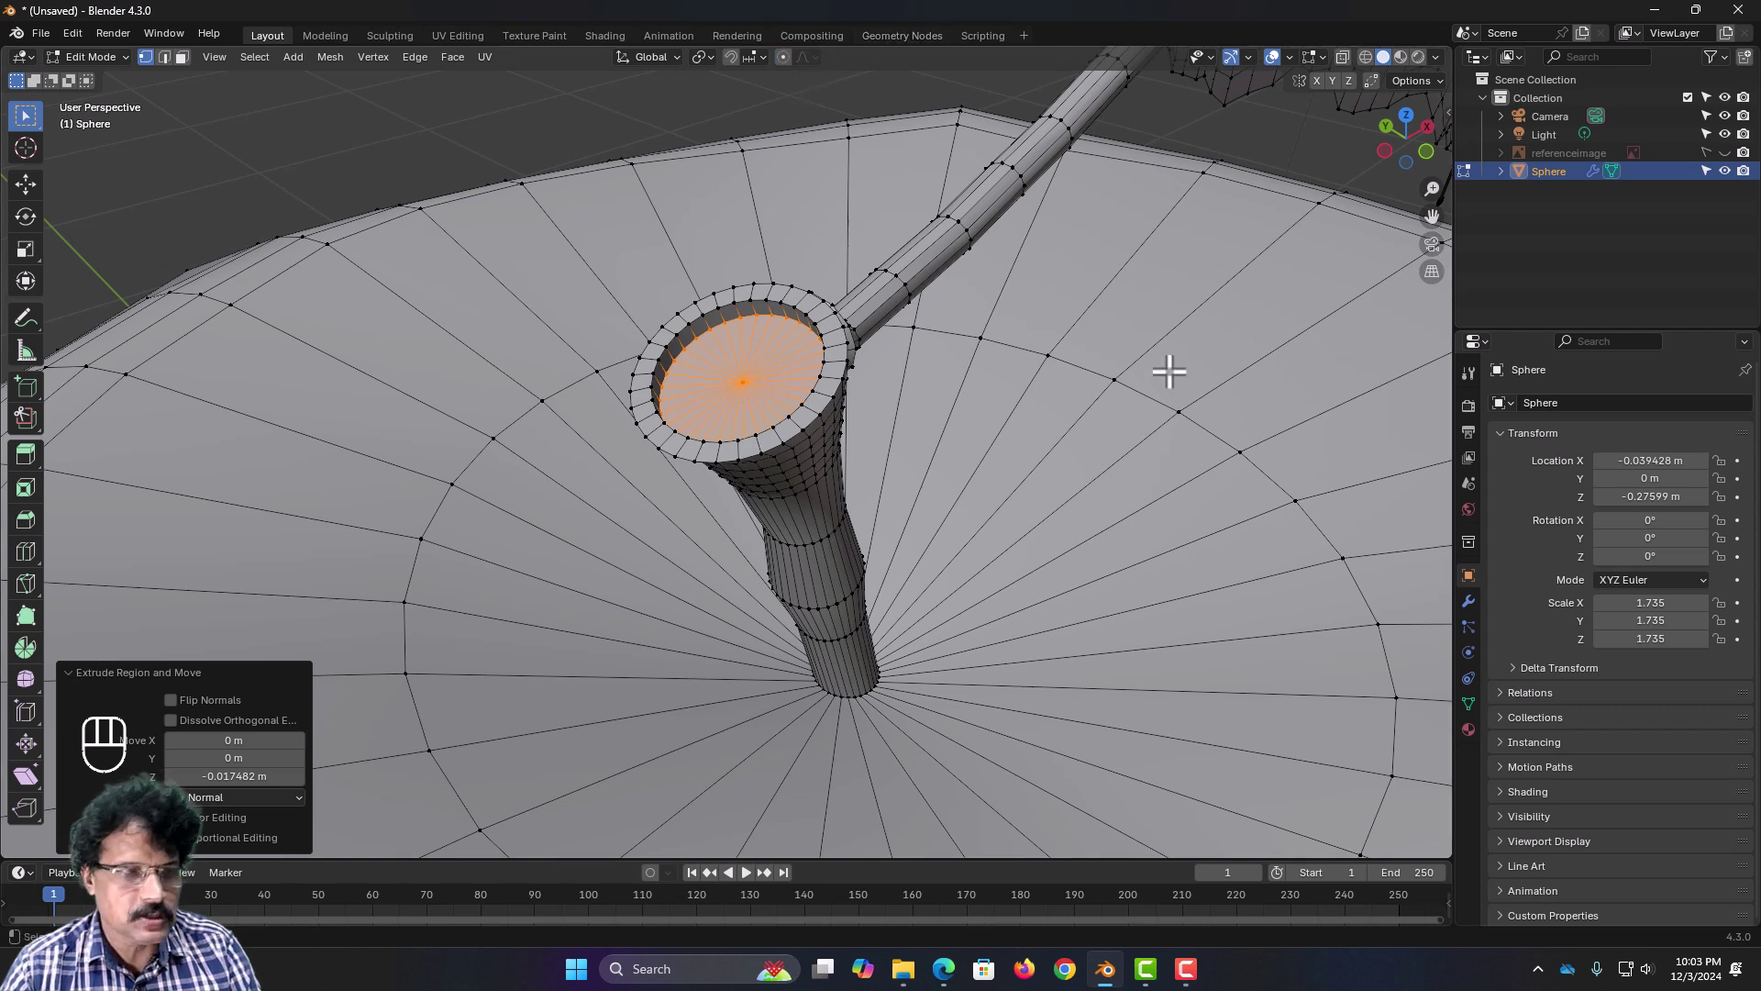
pyautogui.press('s')
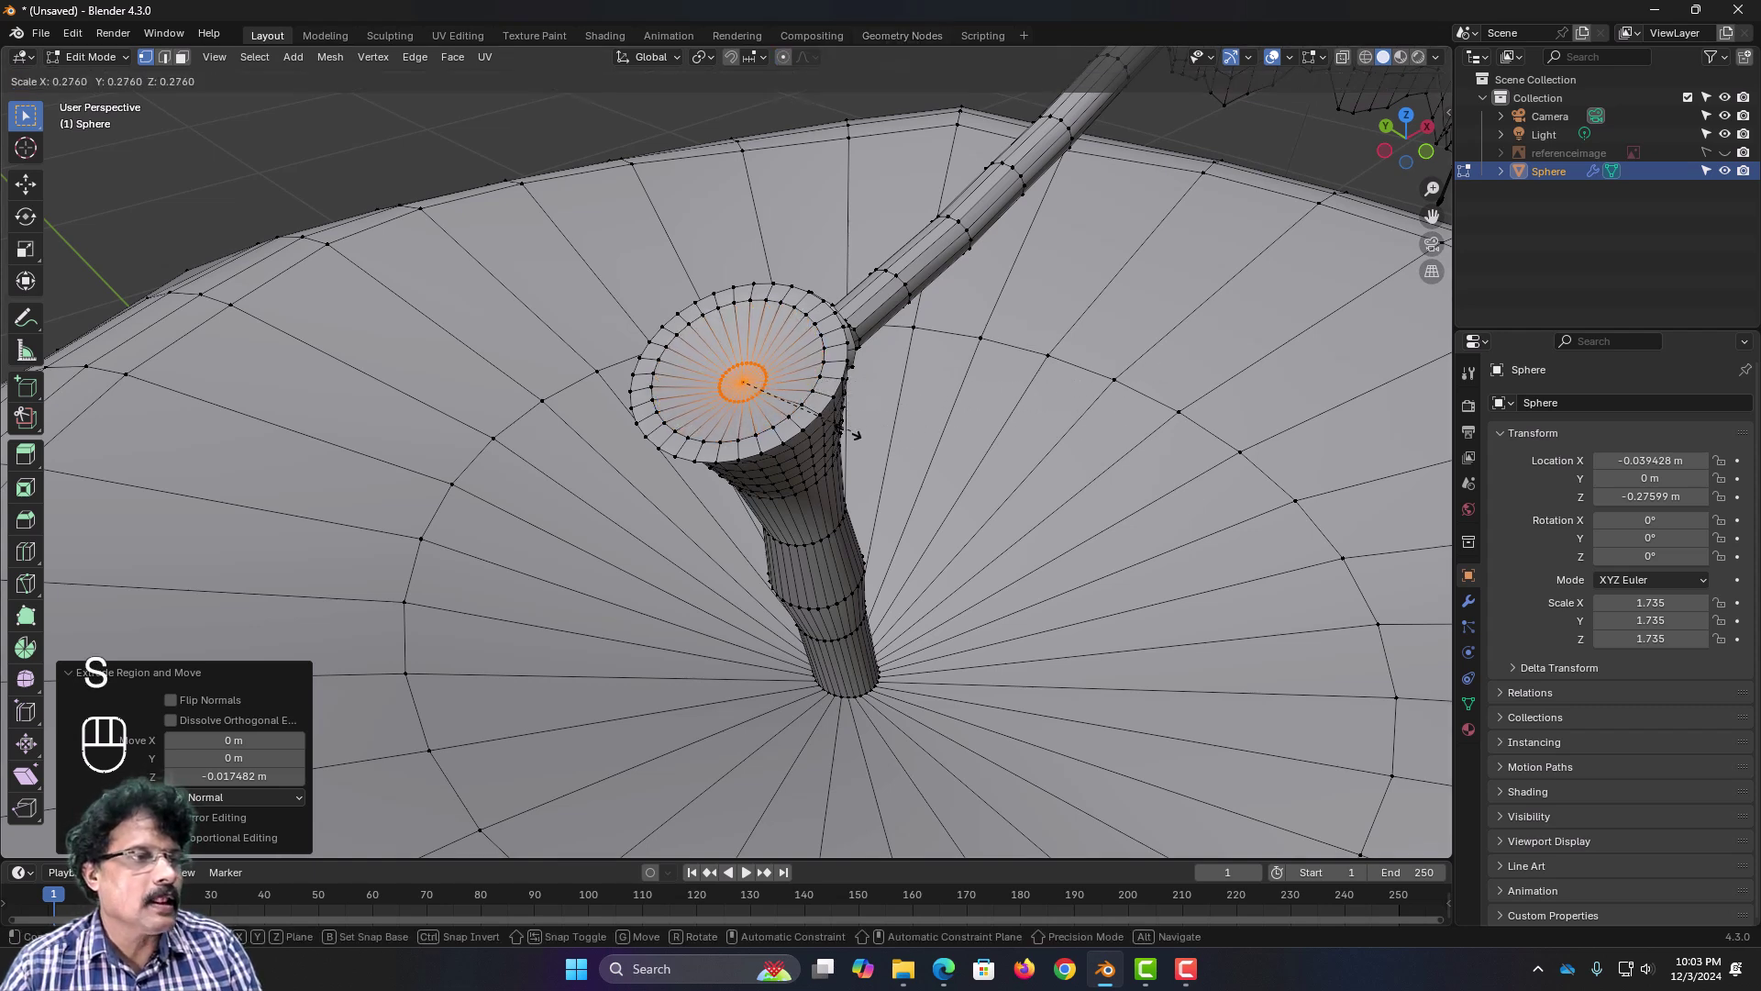
pyautogui.click(831, 440)
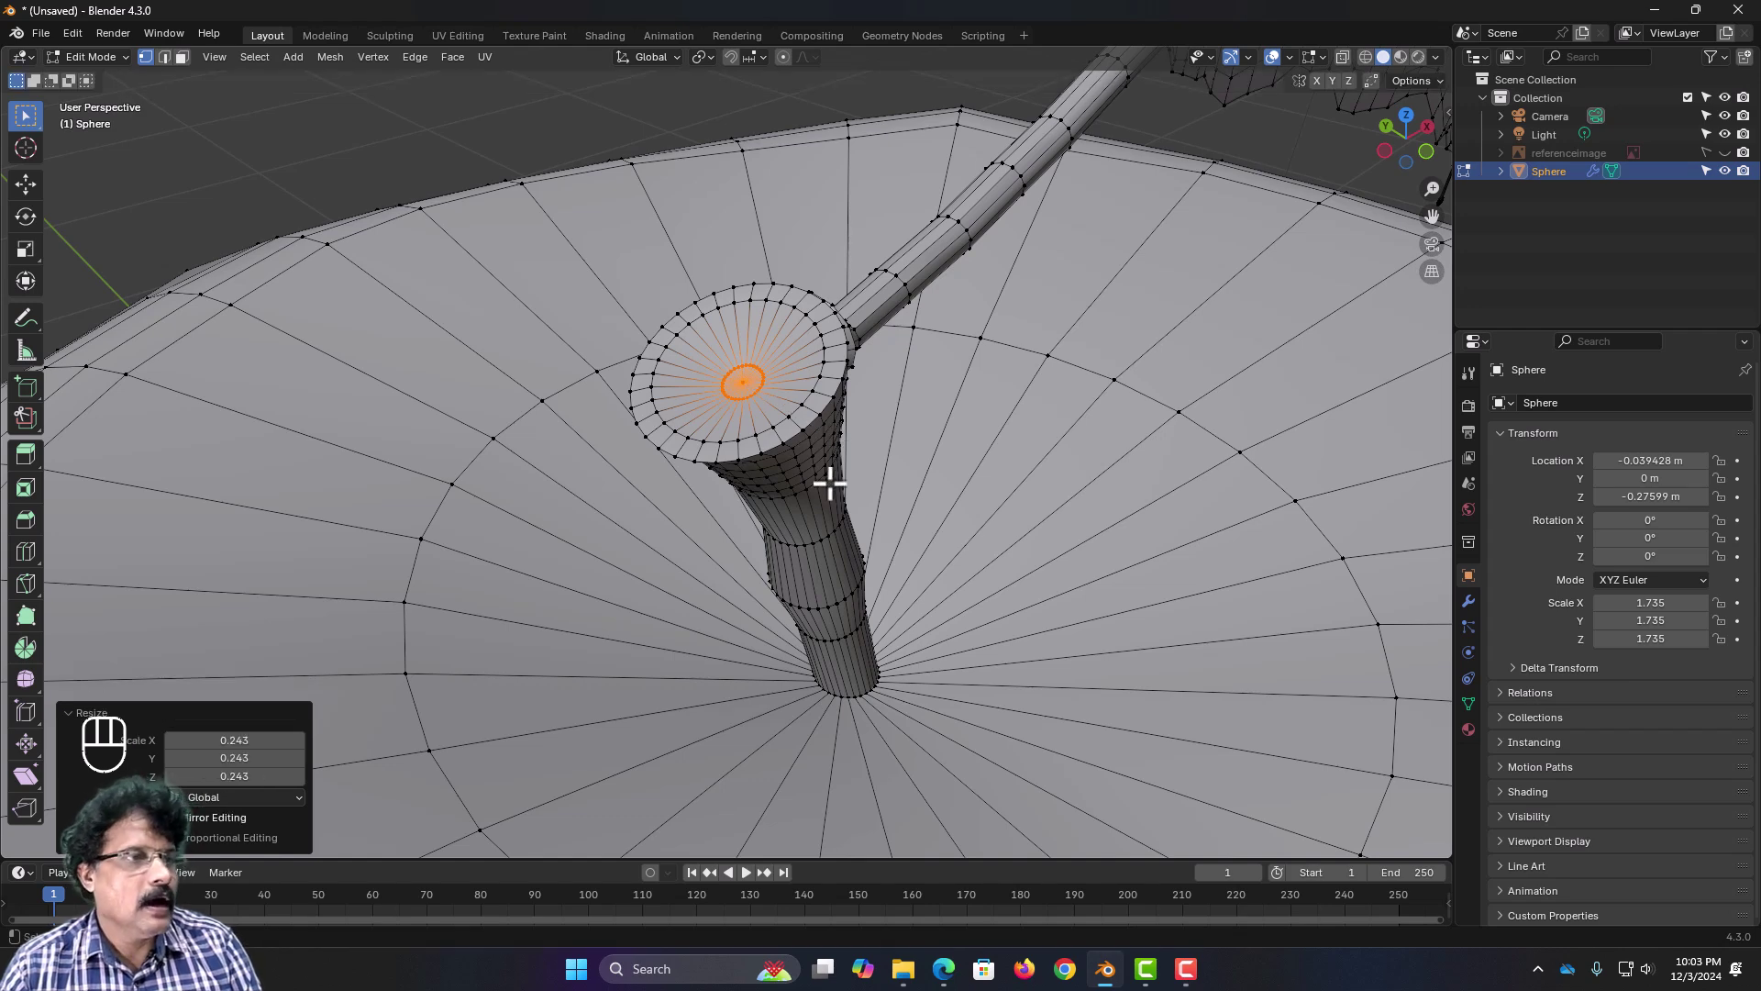
# Step: Bevel the inner edge loop of the stem's top rim about 0.0064 m wide with 3 segments
pyautogui.moveTo(830, 483)
pyautogui.mouseDown(button='middle')
pyautogui.moveTo(869, 487)
pyautogui.moveTo(820, 477)
pyautogui.mouseUp(button='middle')
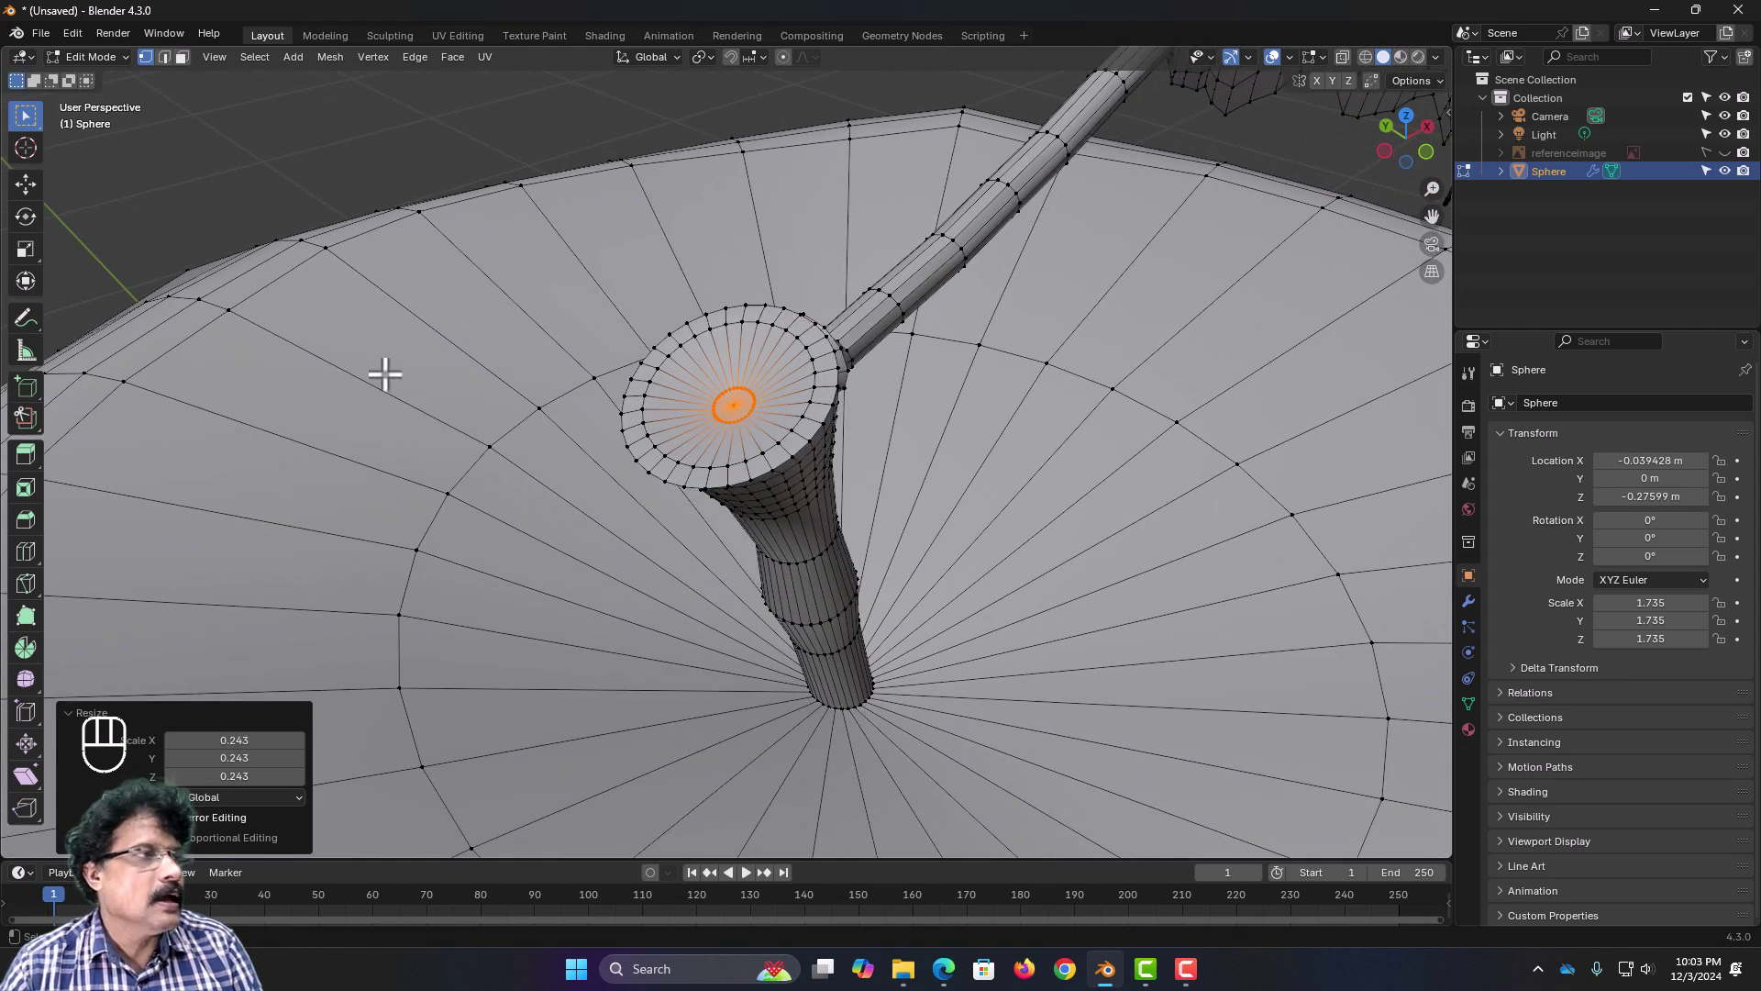
pyautogui.click(165, 57)
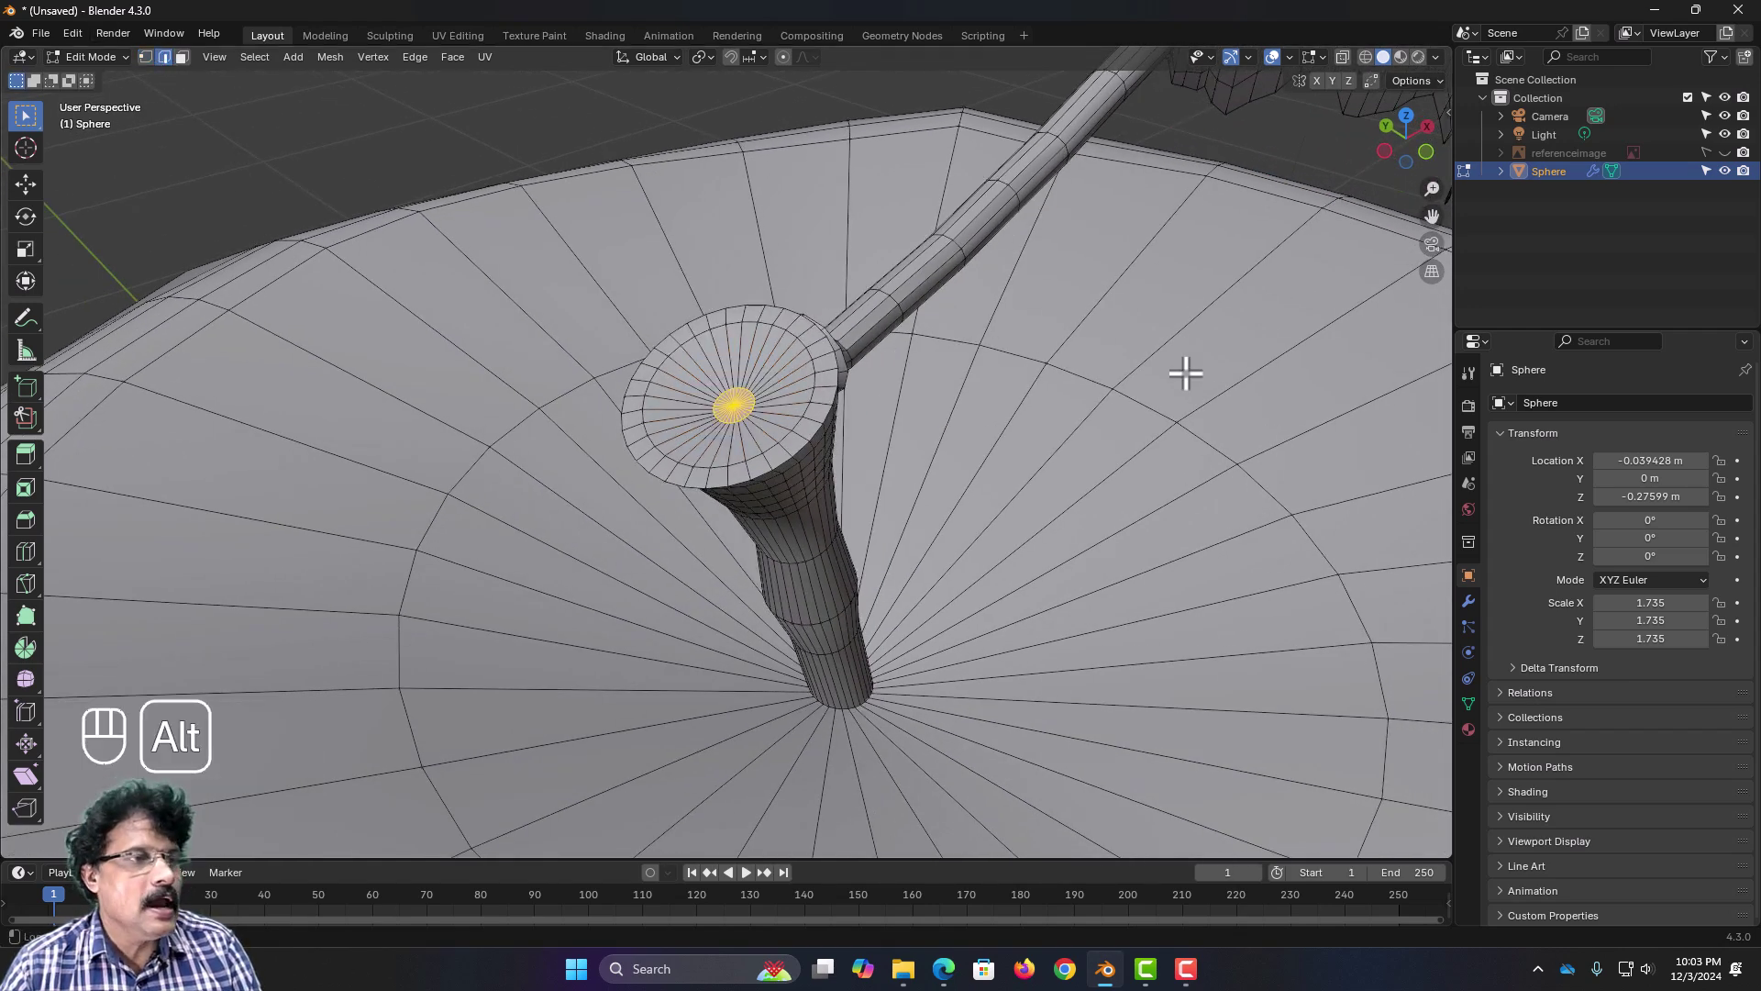
pyautogui.keyDown('alt'); pyautogui.click(815, 389); pyautogui.keyUp('alt')
pyautogui.hotkey('ctrl', 'b')
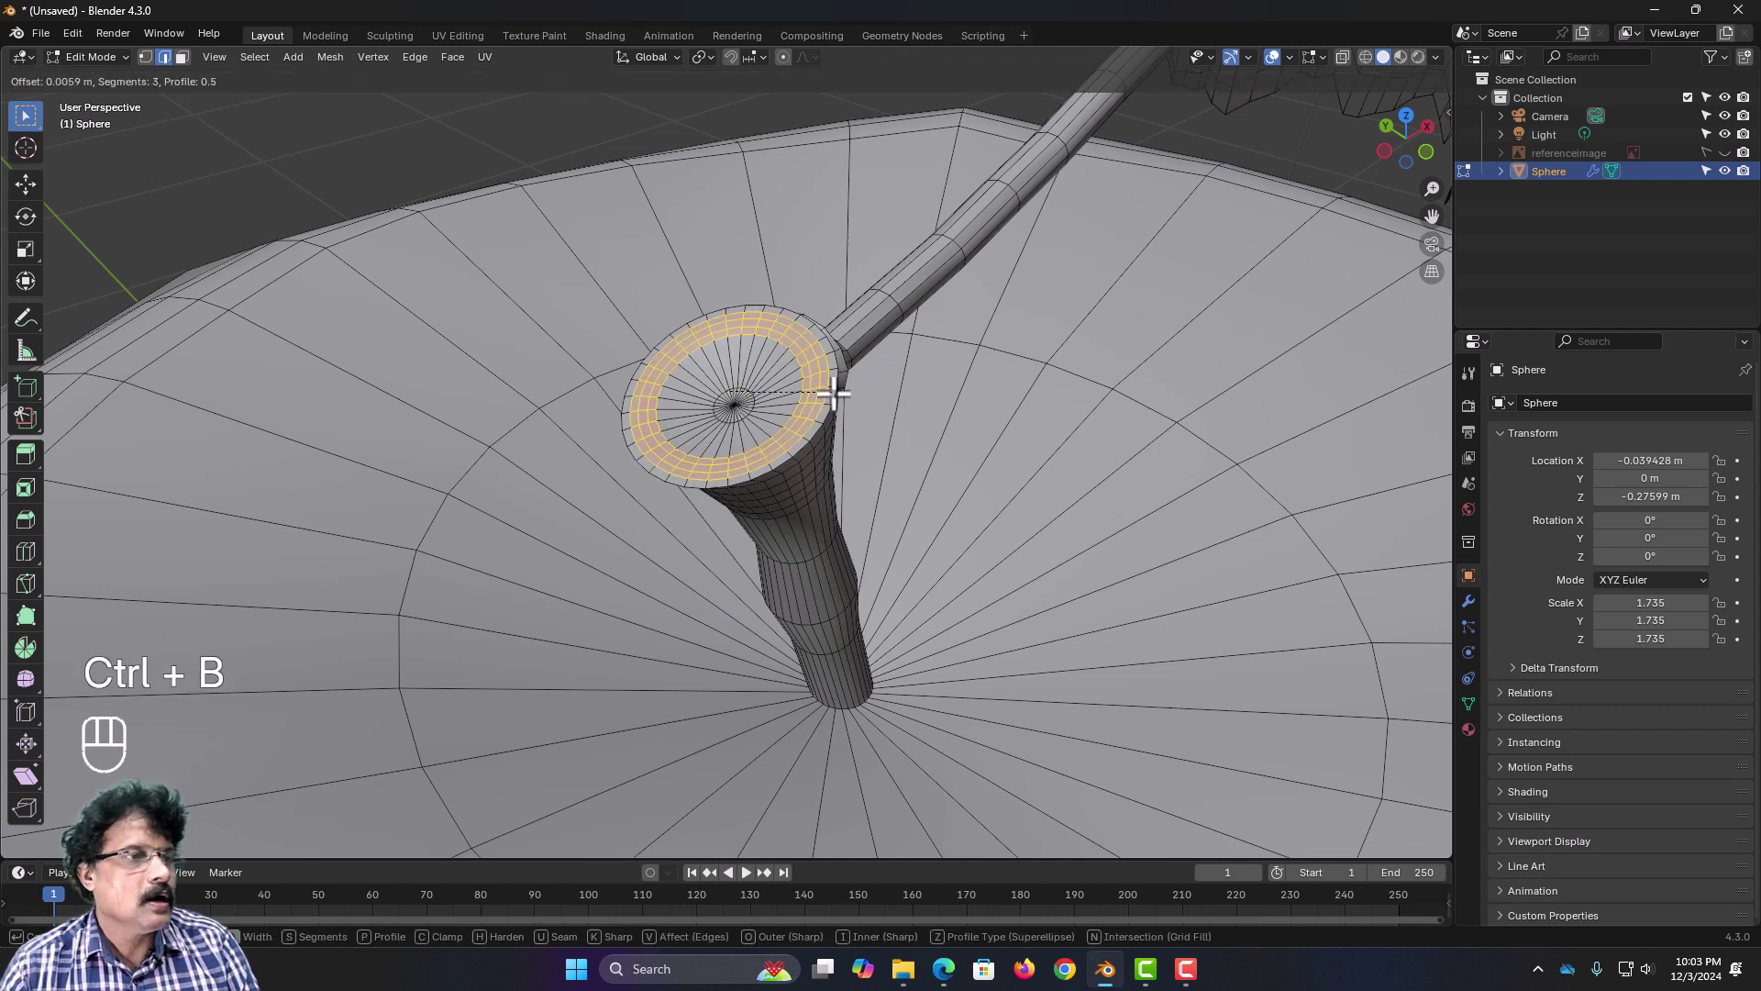
pyautogui.scroll(2, 830, 396)
pyautogui.click(835, 396)
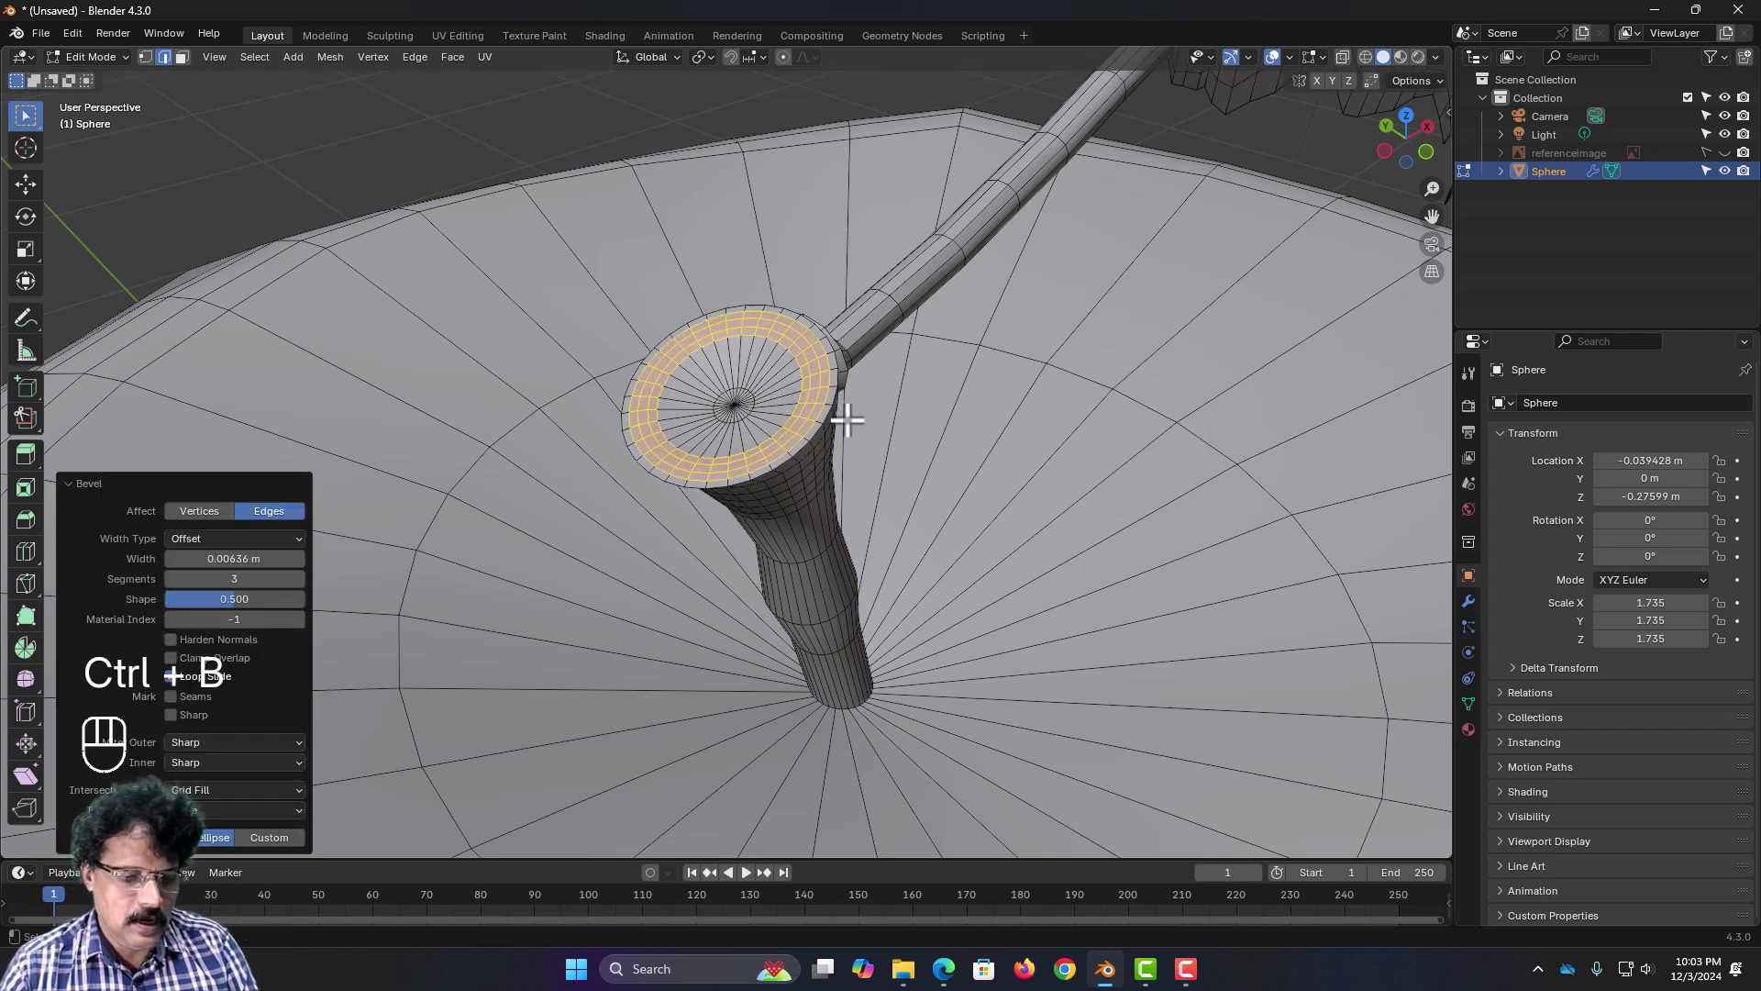
pyautogui.press('Tab')
# Step: Add a Subdivision Surface modifier to the apple object and set its viewport levels to 2
pyautogui.moveTo(857, 547); pyautogui.dragTo(774, 601, button='middle')
pyautogui.scroll(-5, 796, 586)
pyautogui.press('KP_1')
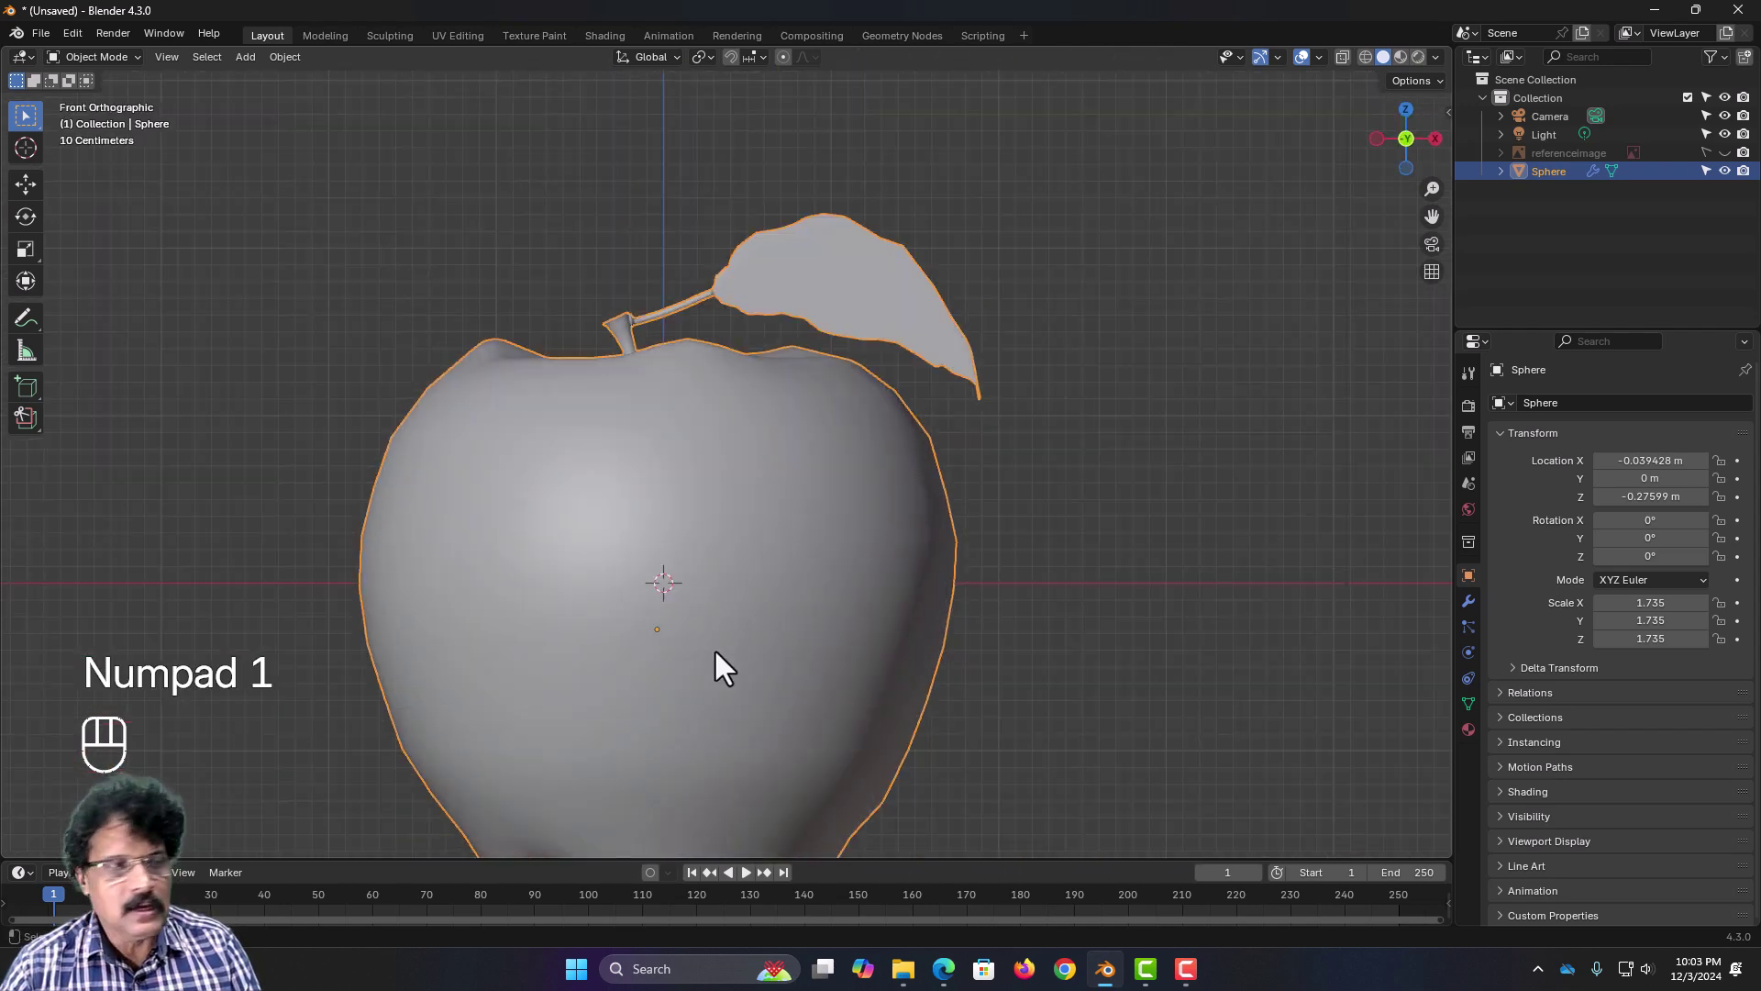
pyautogui.scroll(-4, 699, 667)
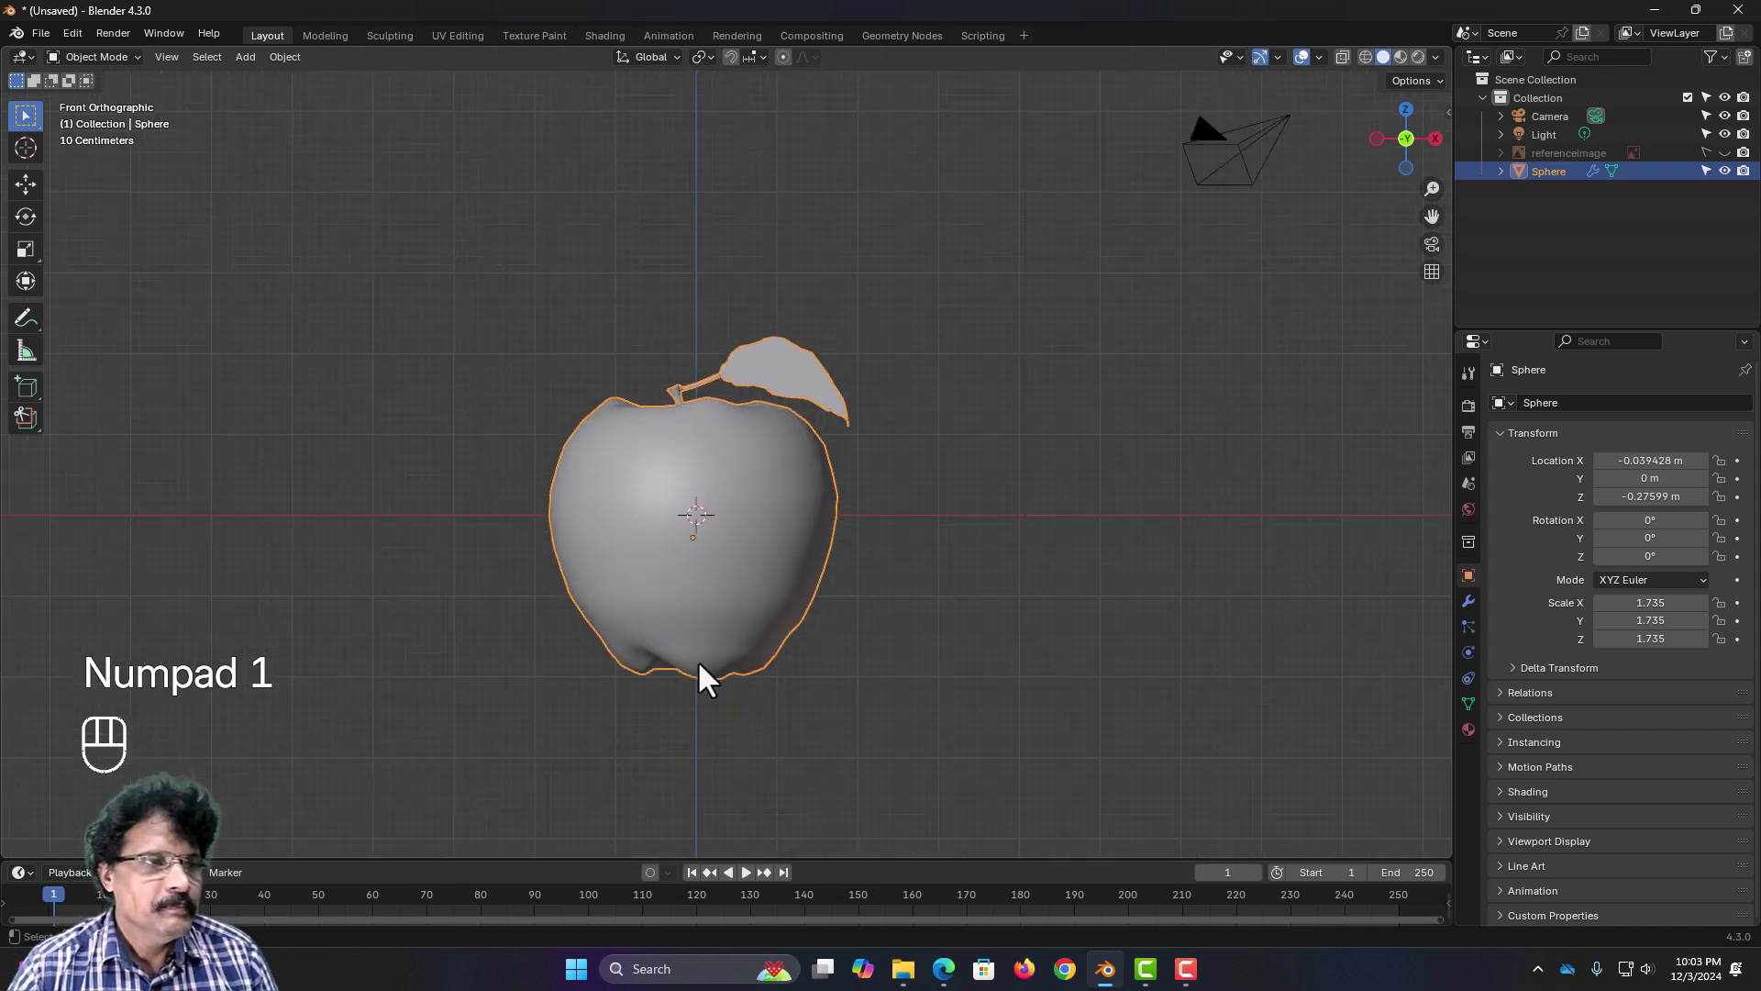
pyautogui.click(1470, 601)
pyautogui.click(1488, 436)
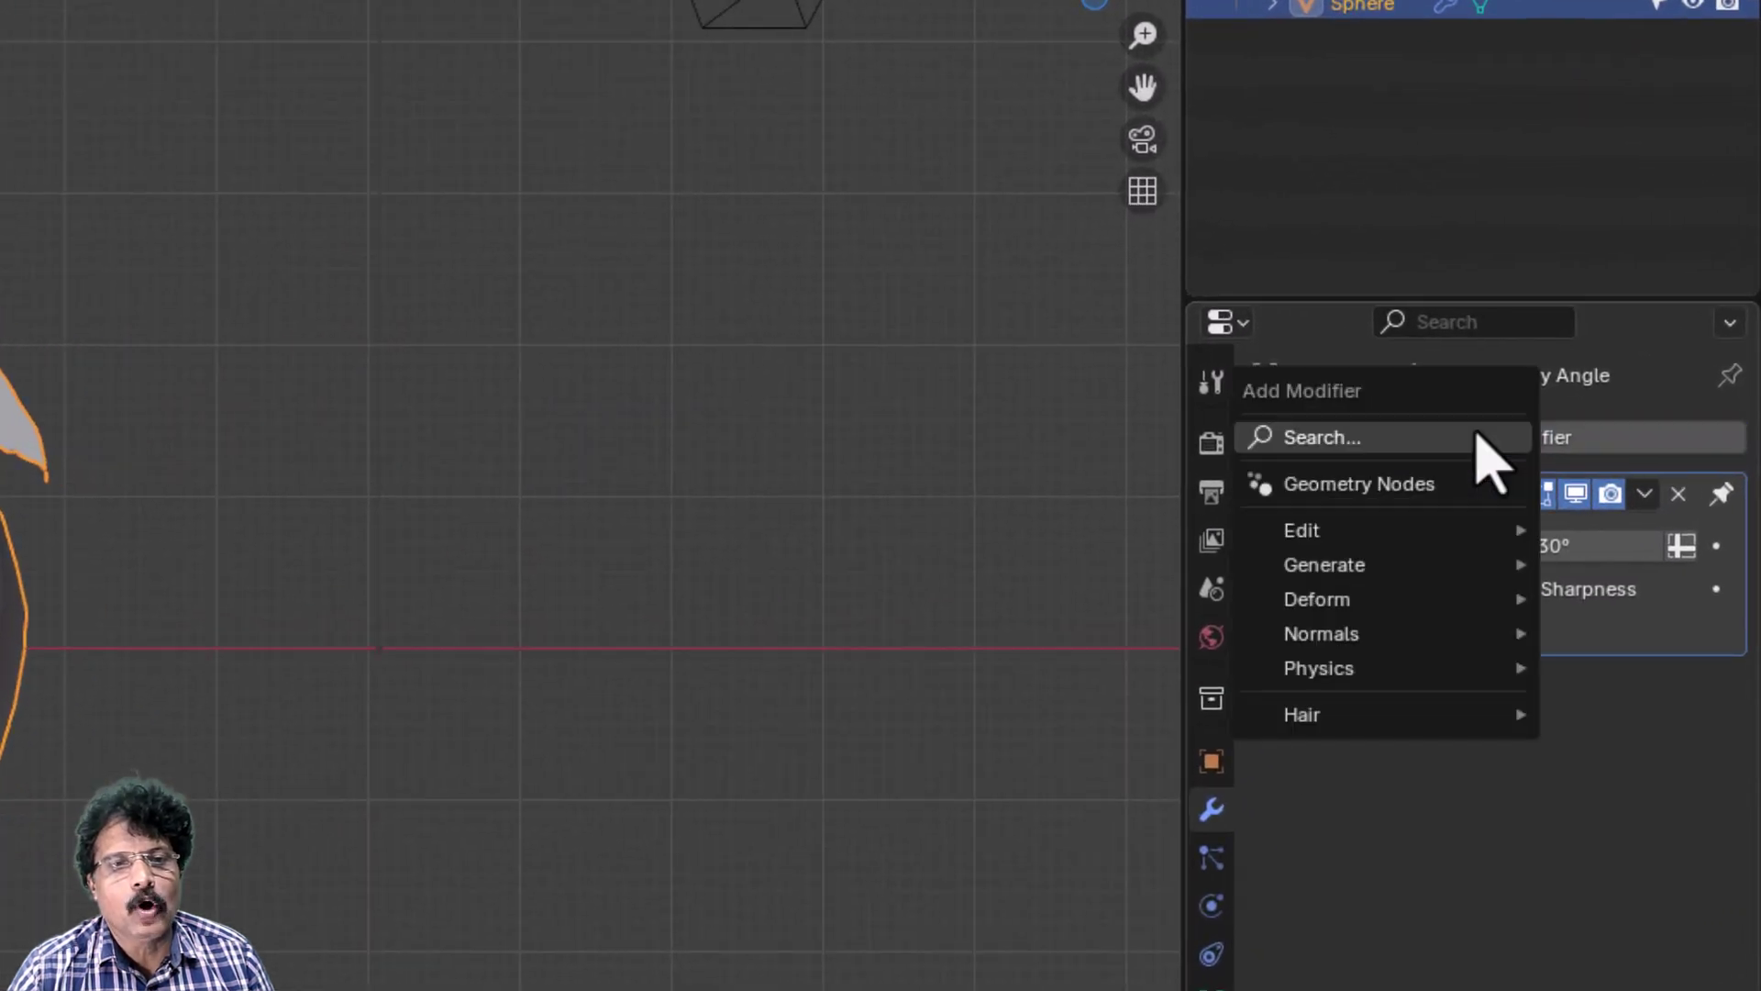
pyautogui.click(1404, 436)
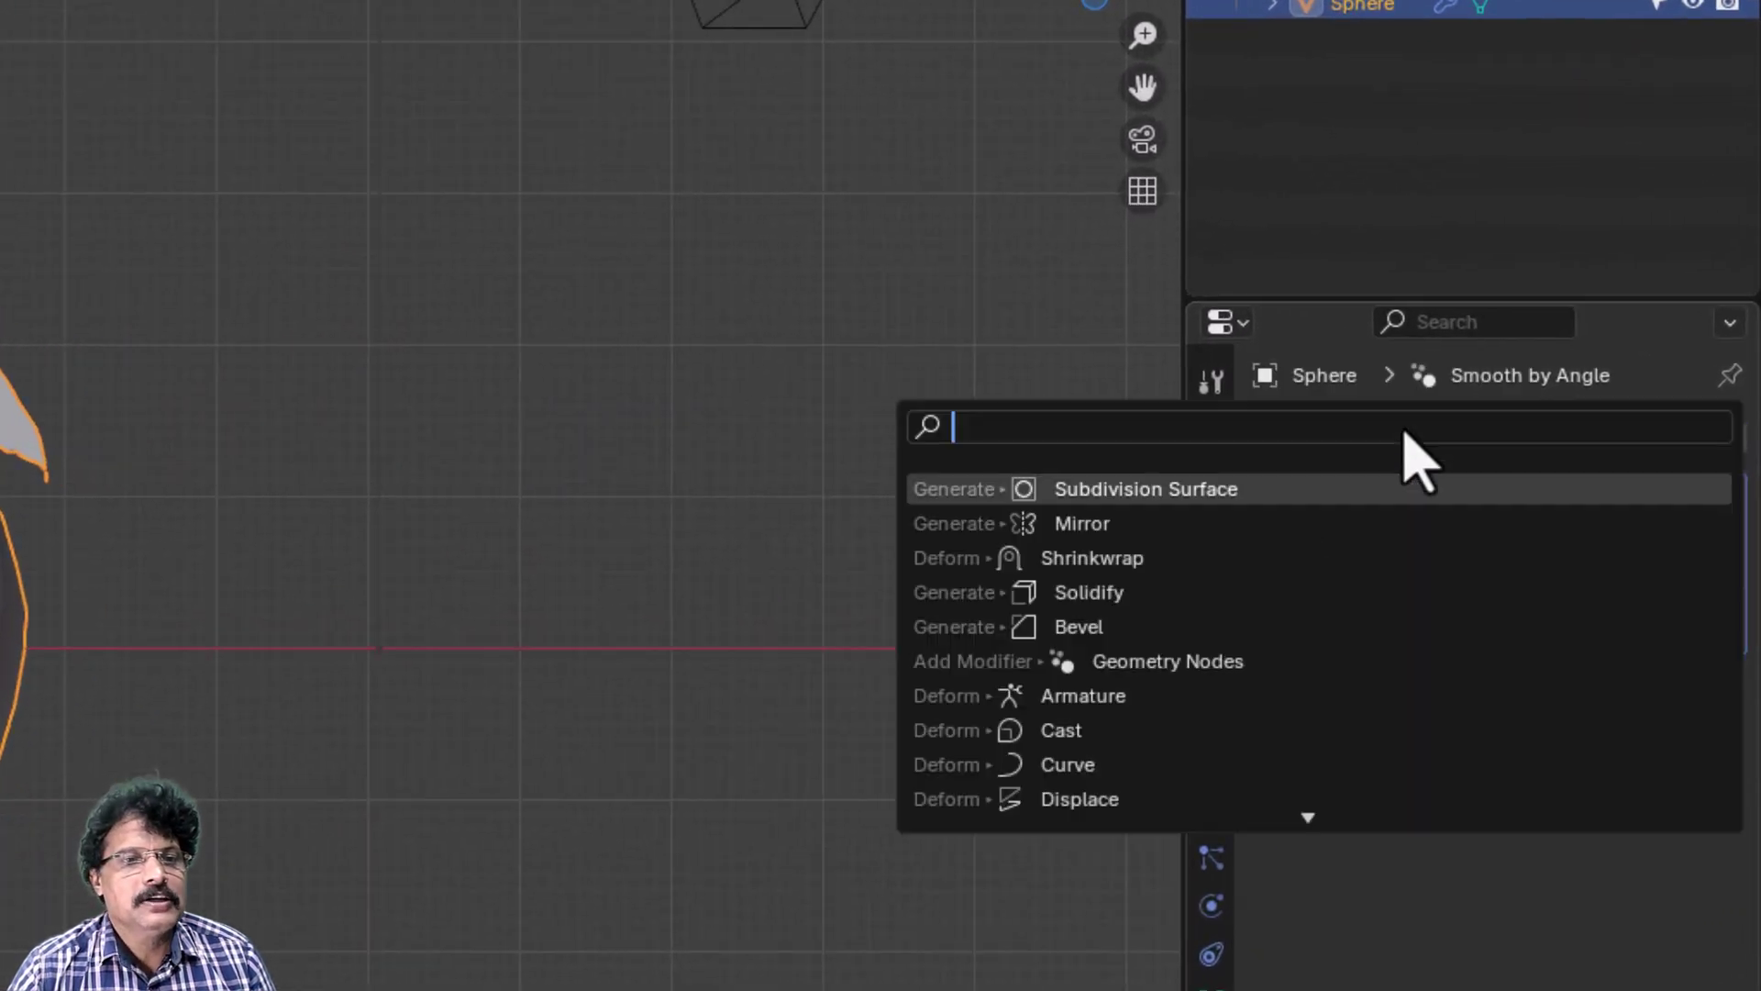
pyautogui.click(1193, 489)
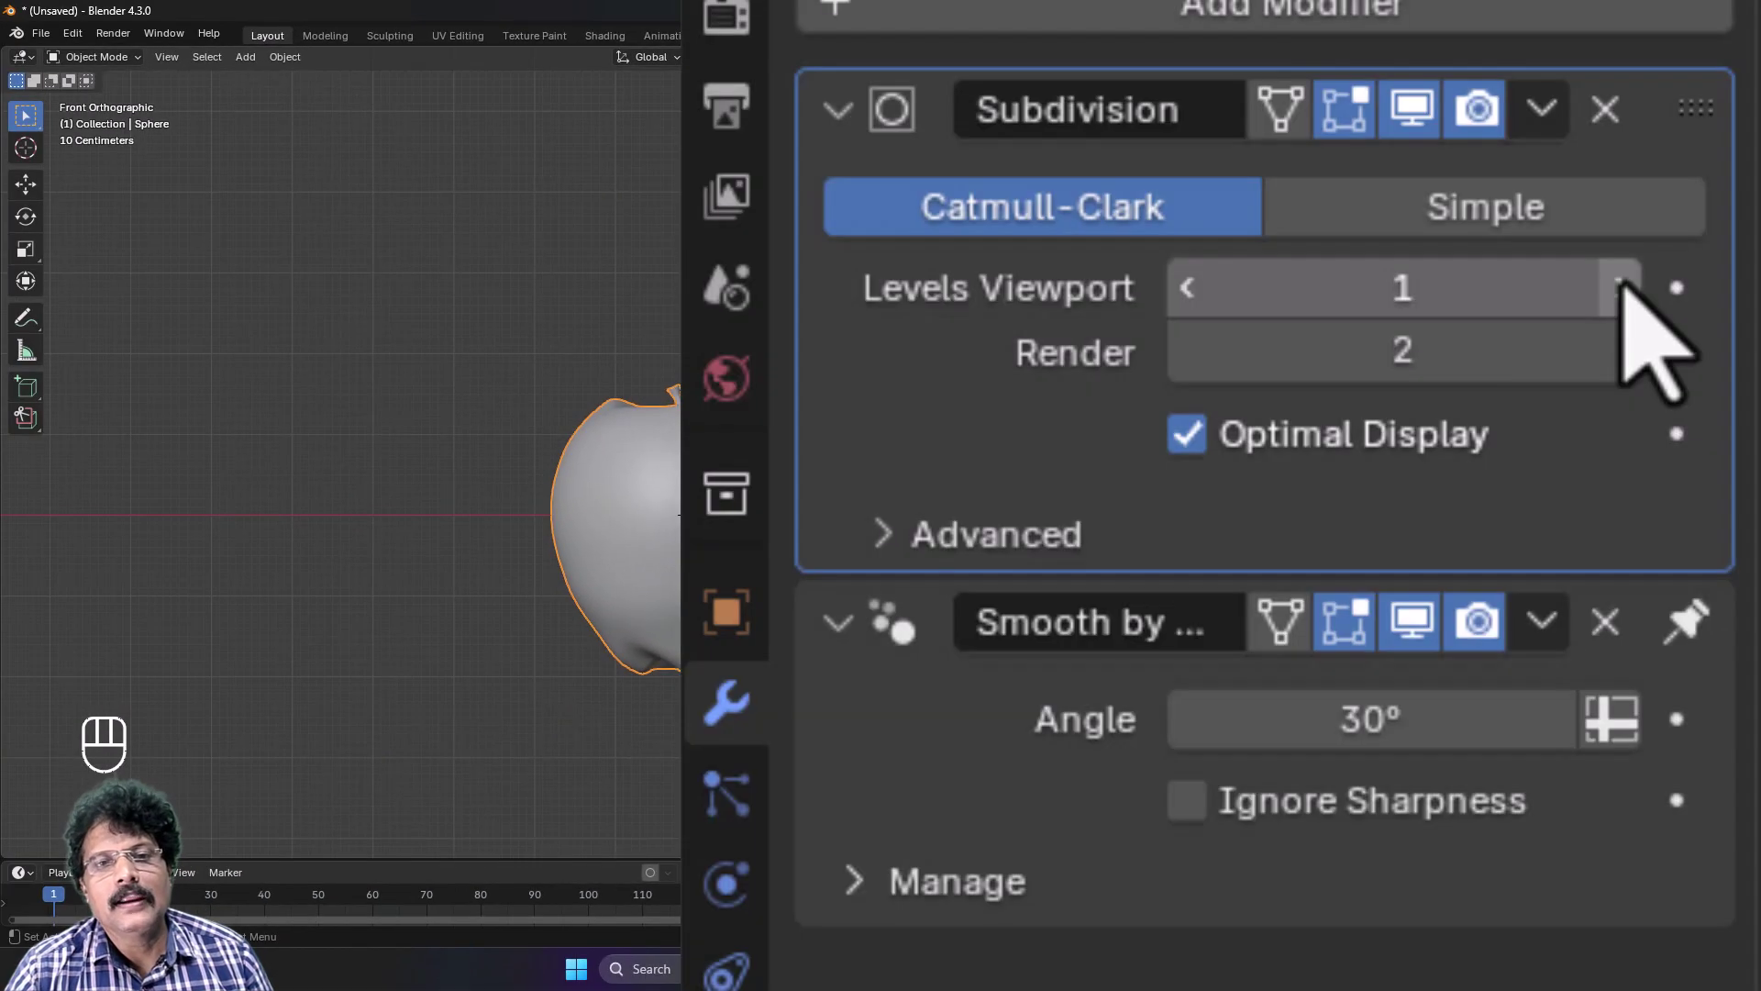
pyautogui.click(1711, 516)
pyautogui.scroll(2, 326, 538)
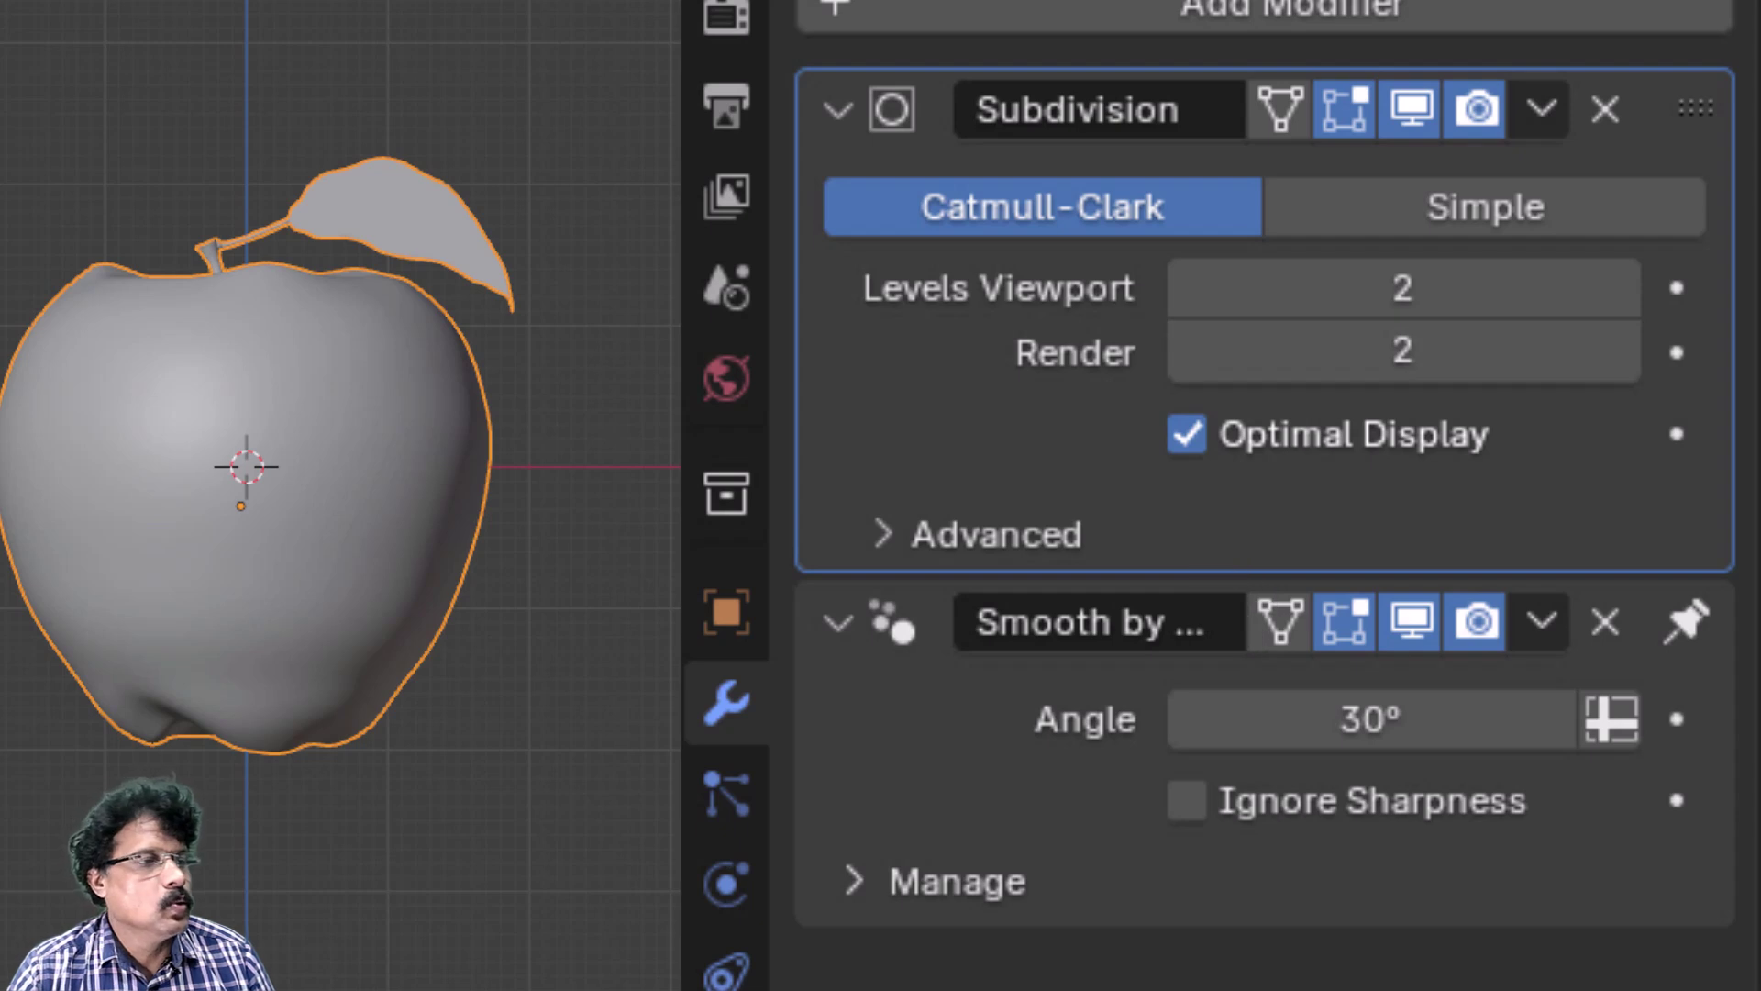
pyautogui.moveTo(327, 538); pyautogui.dragTo(327, 513, button='middle')
pyautogui.scroll(3, 327, 539)
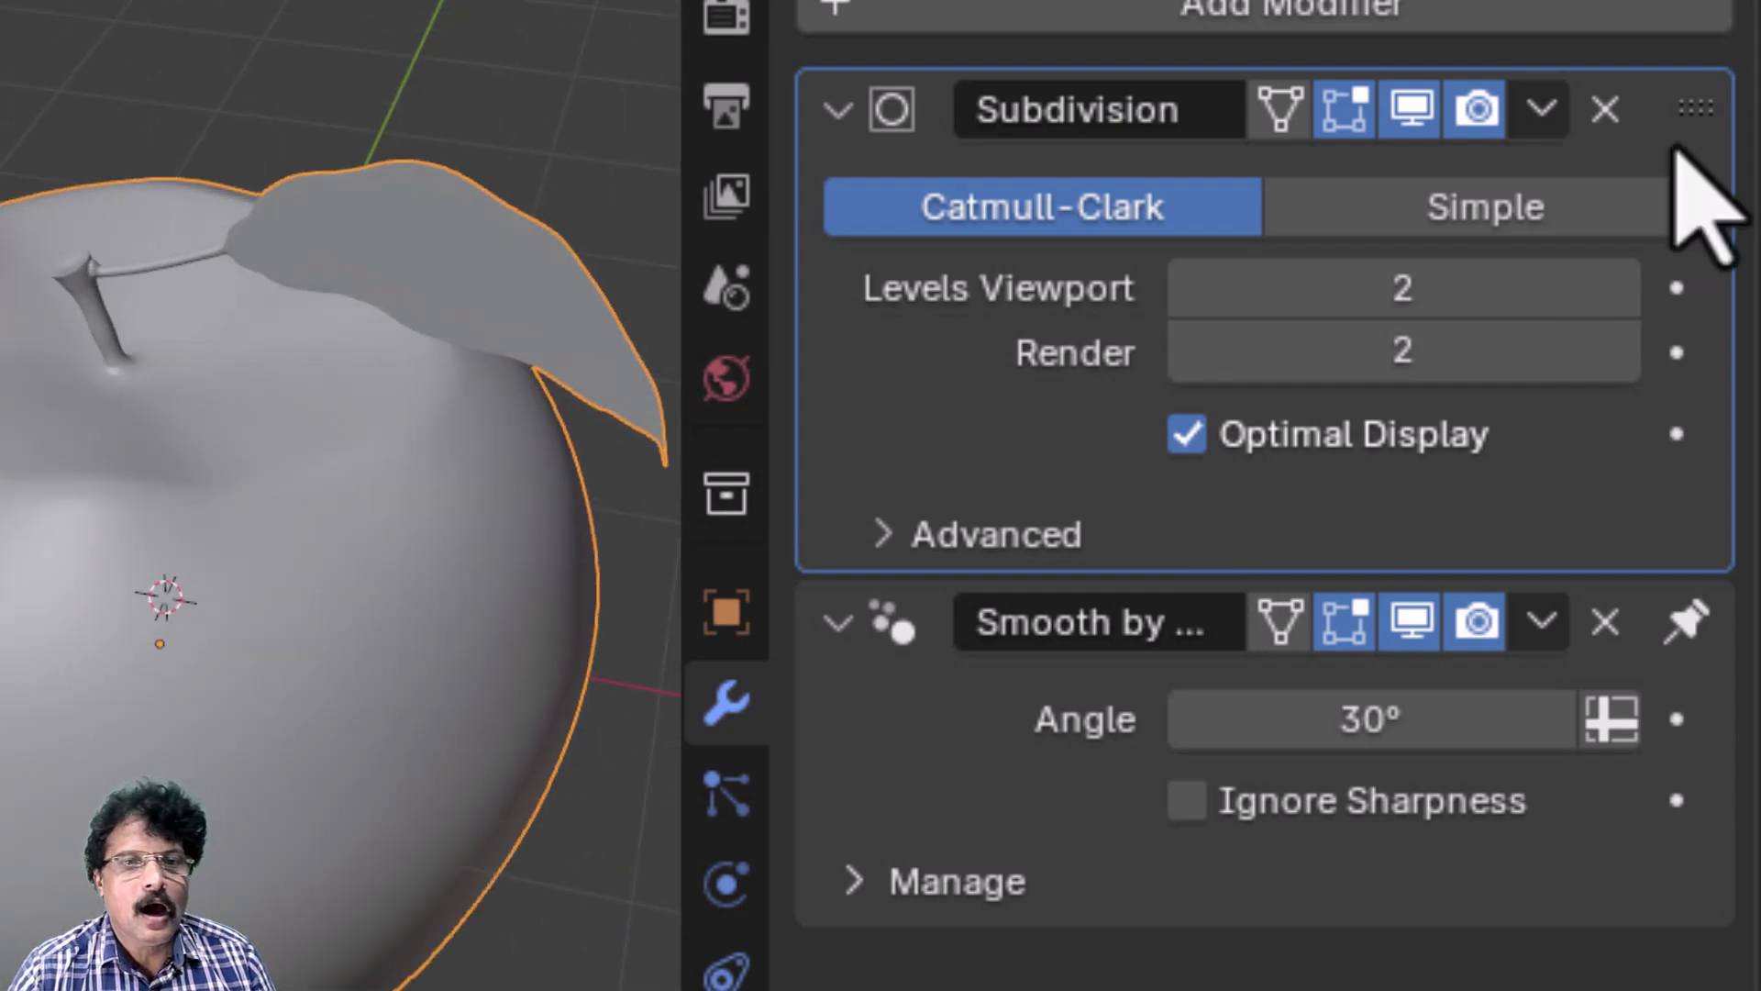
# Step: Set the Subdivision modifier's viewport levels to 3 and check the smoothed apple from several angles, ending in front view
pyautogui.click(1621, 288)
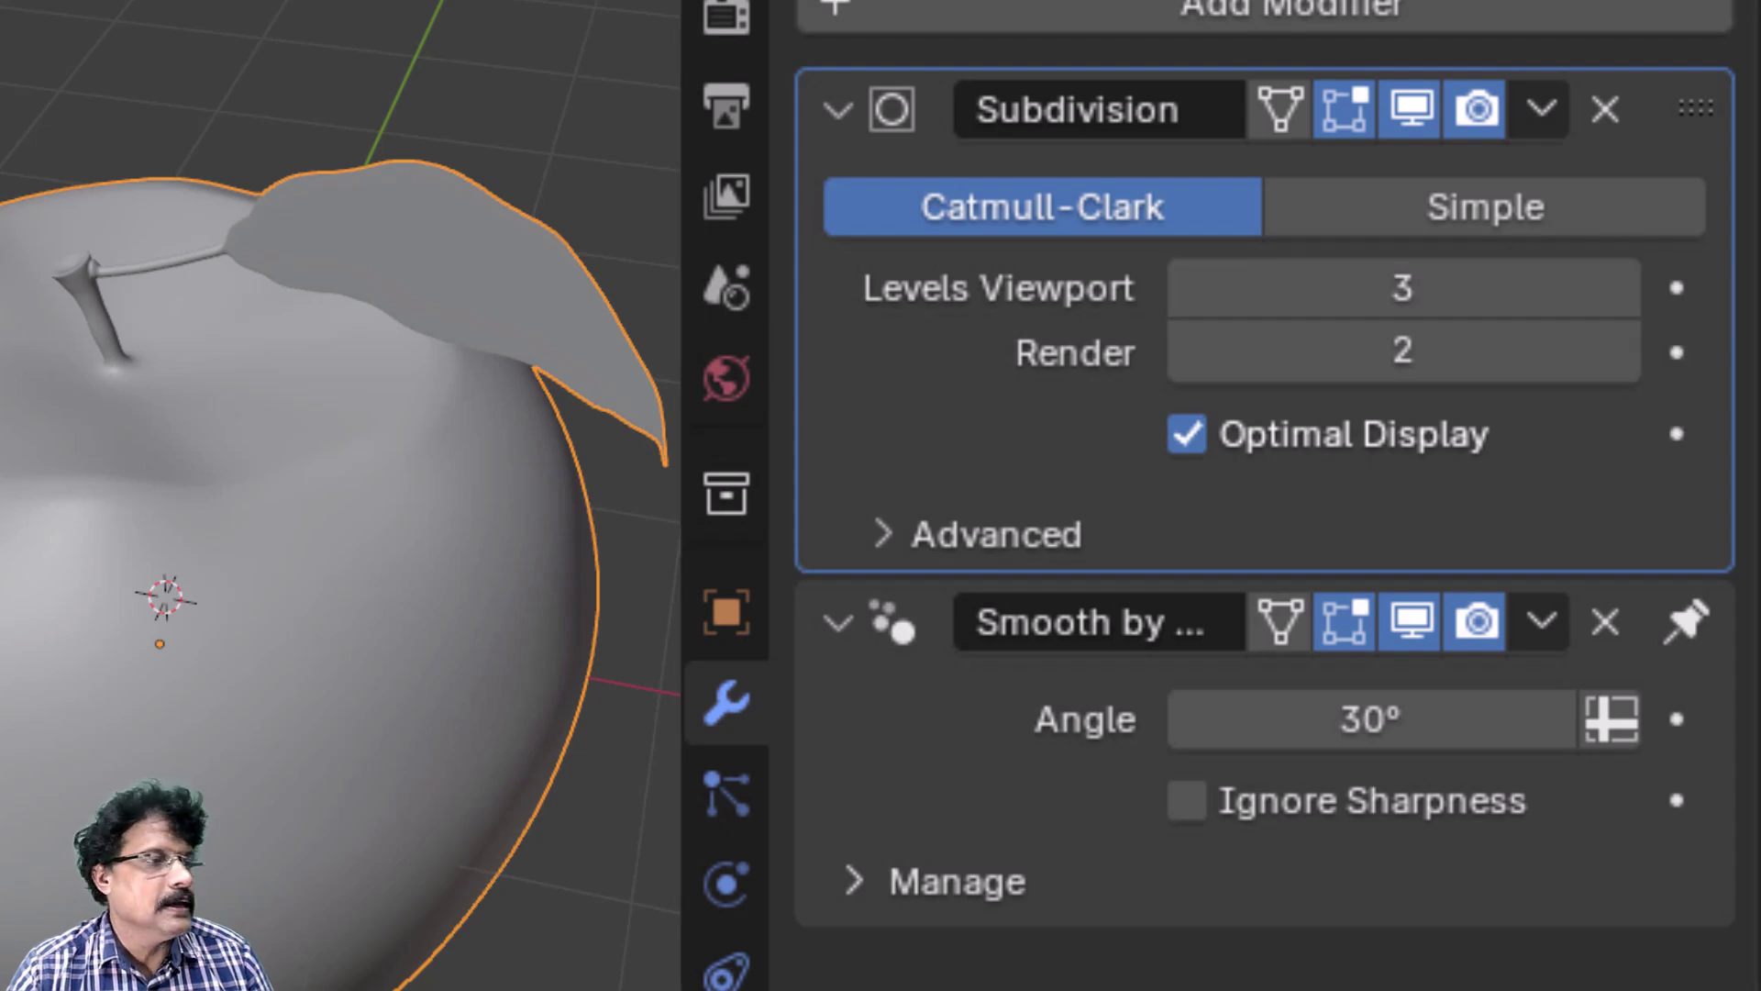
pyautogui.scroll(-3, 559, 633)
pyautogui.moveTo(495, 716); pyautogui.dragTo(661, 807, button='middle')
pyautogui.scroll(5, 452, 676)
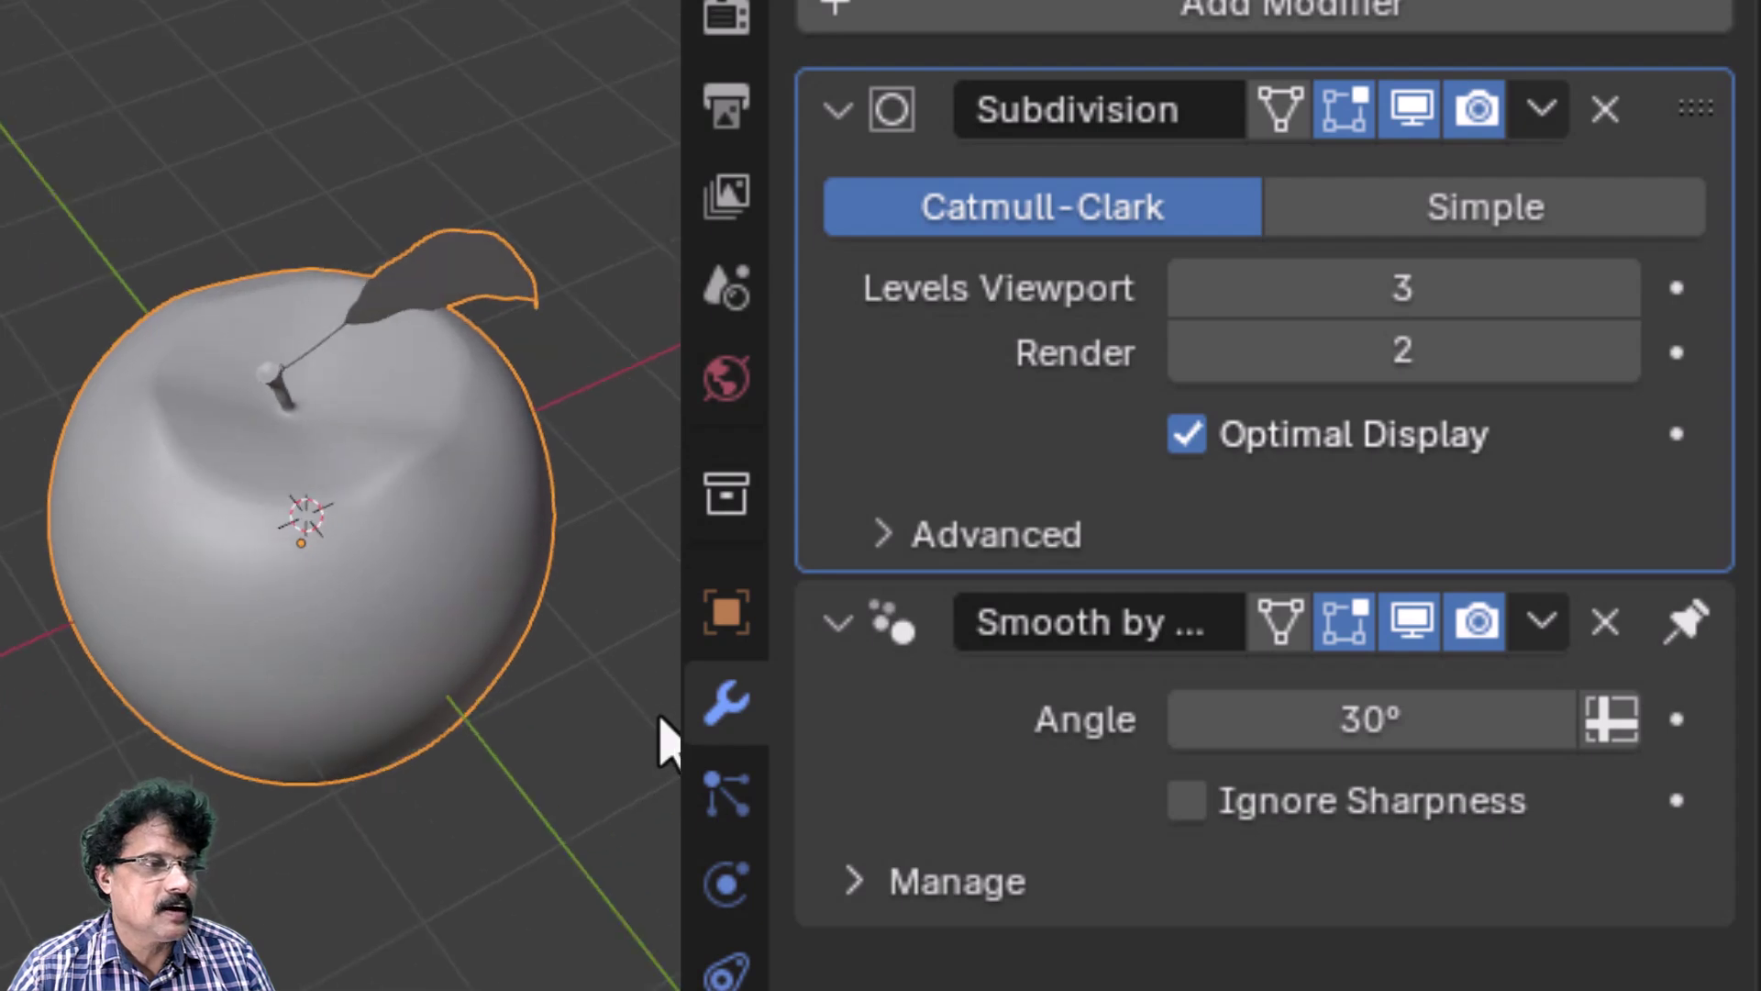
pyautogui.moveTo(465, 646); pyautogui.dragTo(450, 679, button='middle')
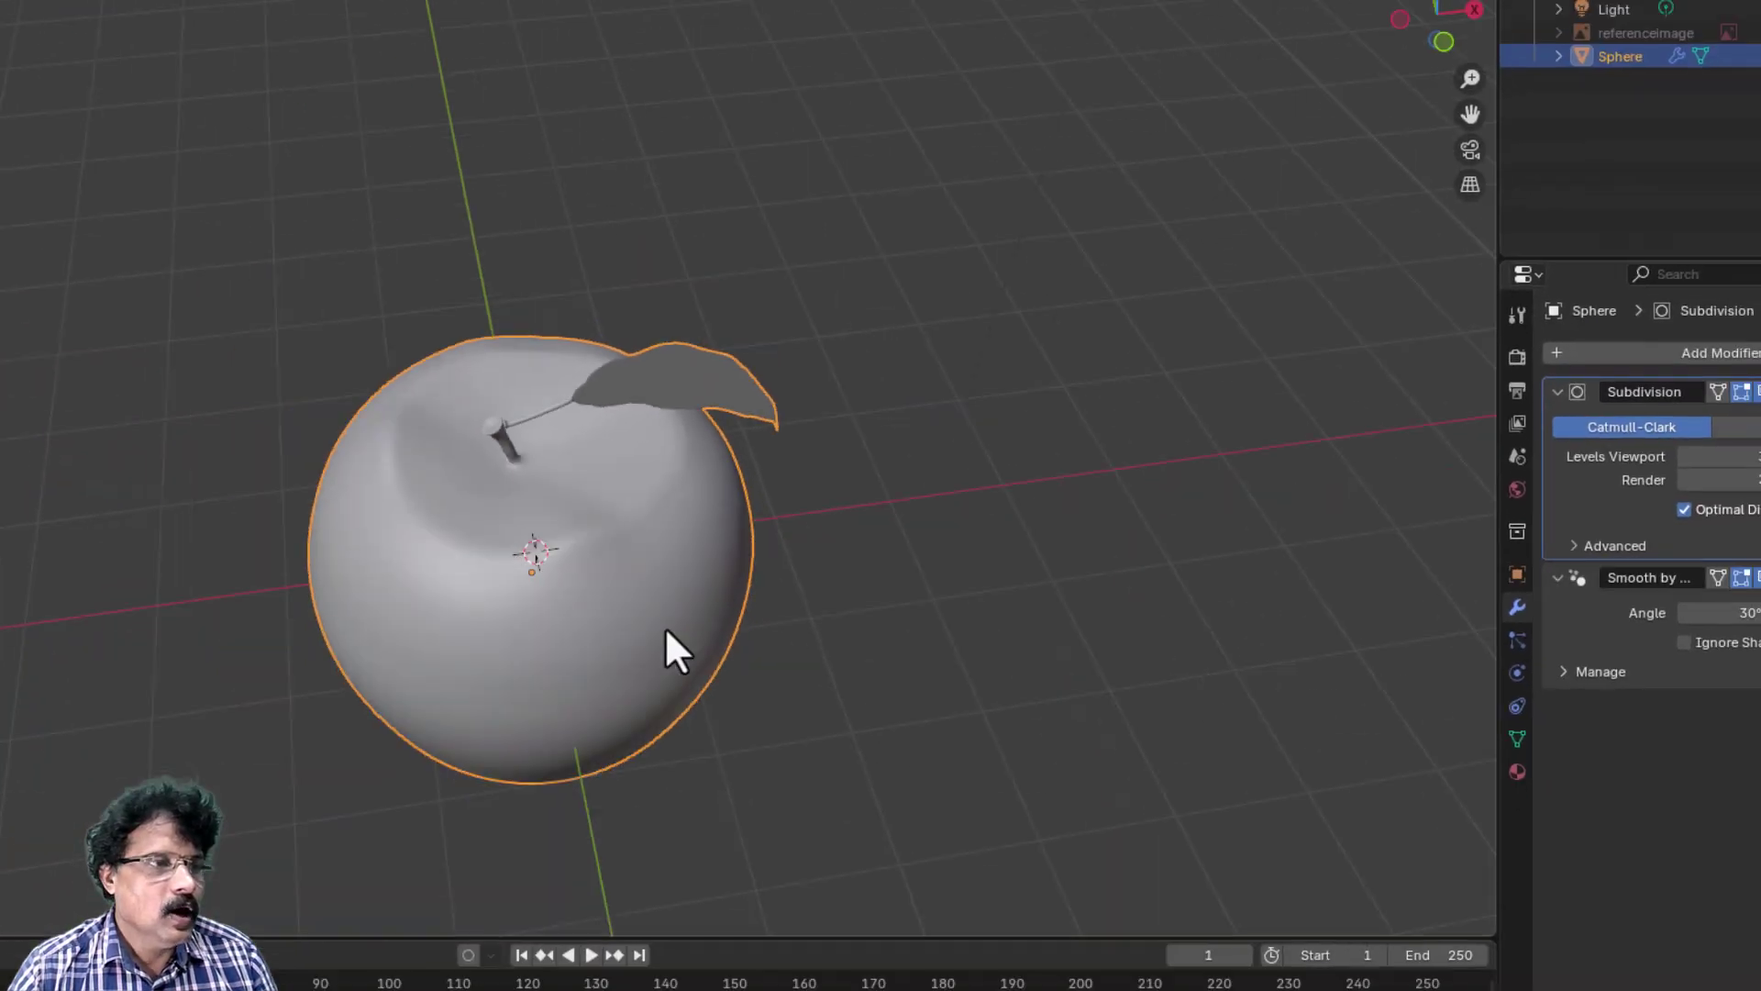
pyautogui.moveTo(667, 642); pyautogui.dragTo(688, 573, button='middle')
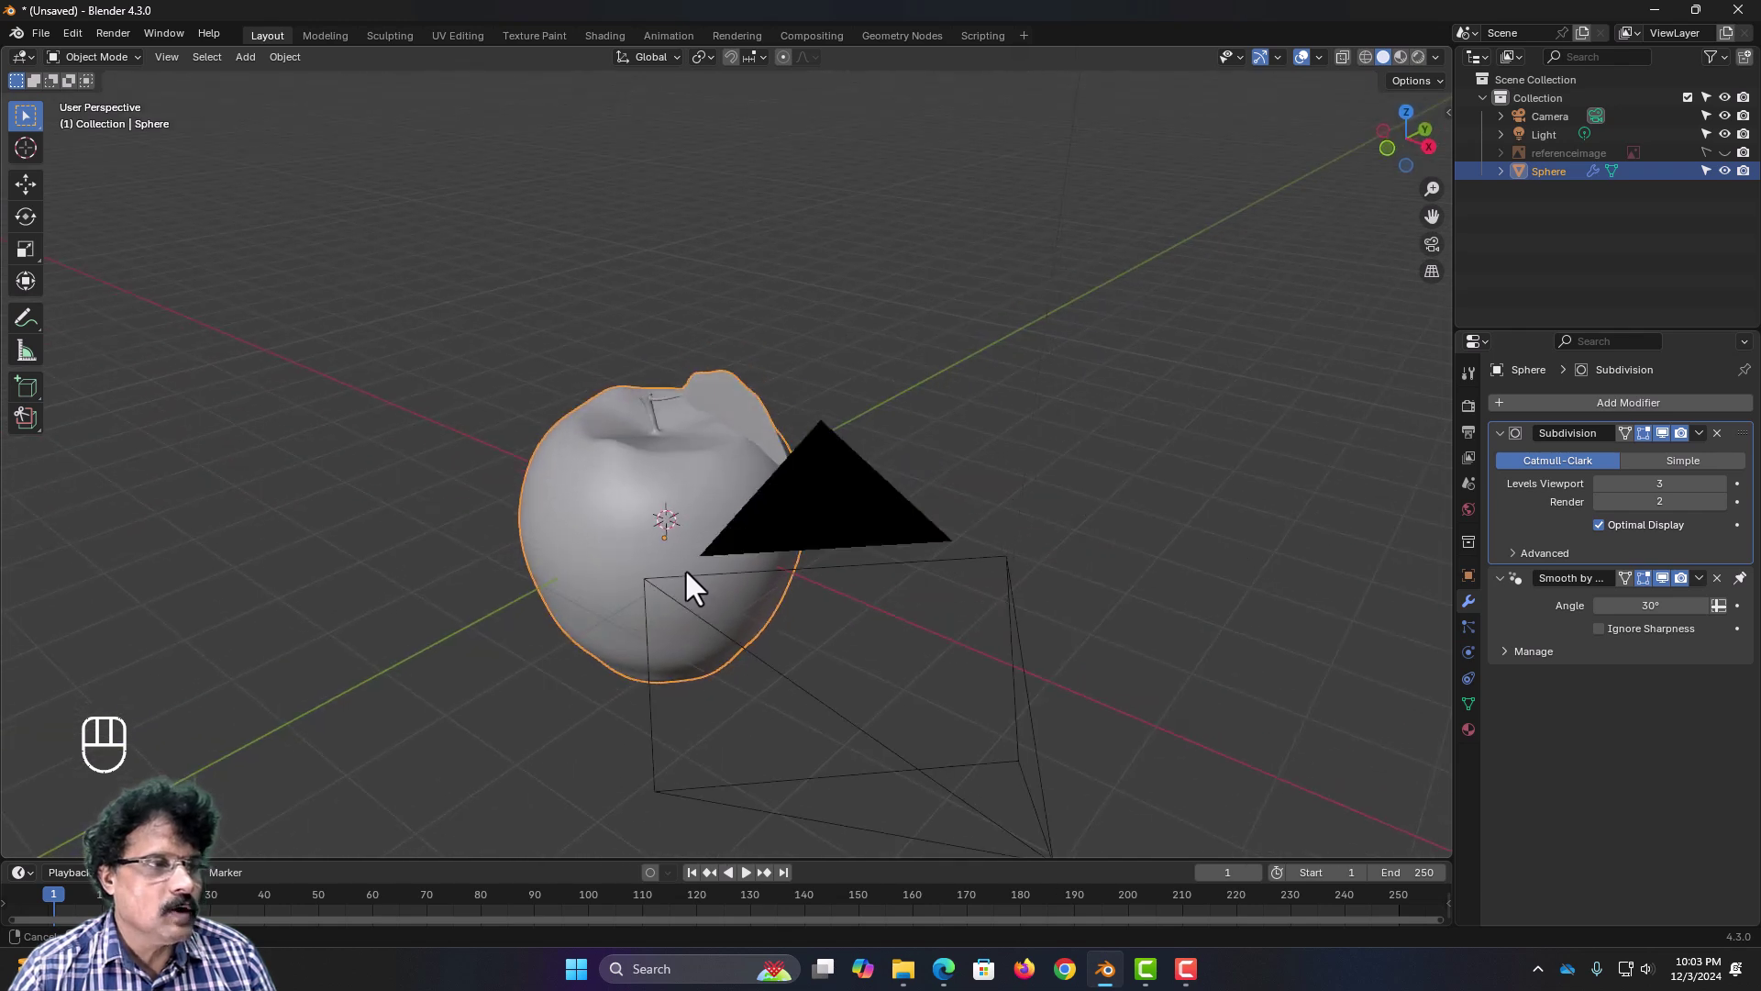
pyautogui.press('KP_1')
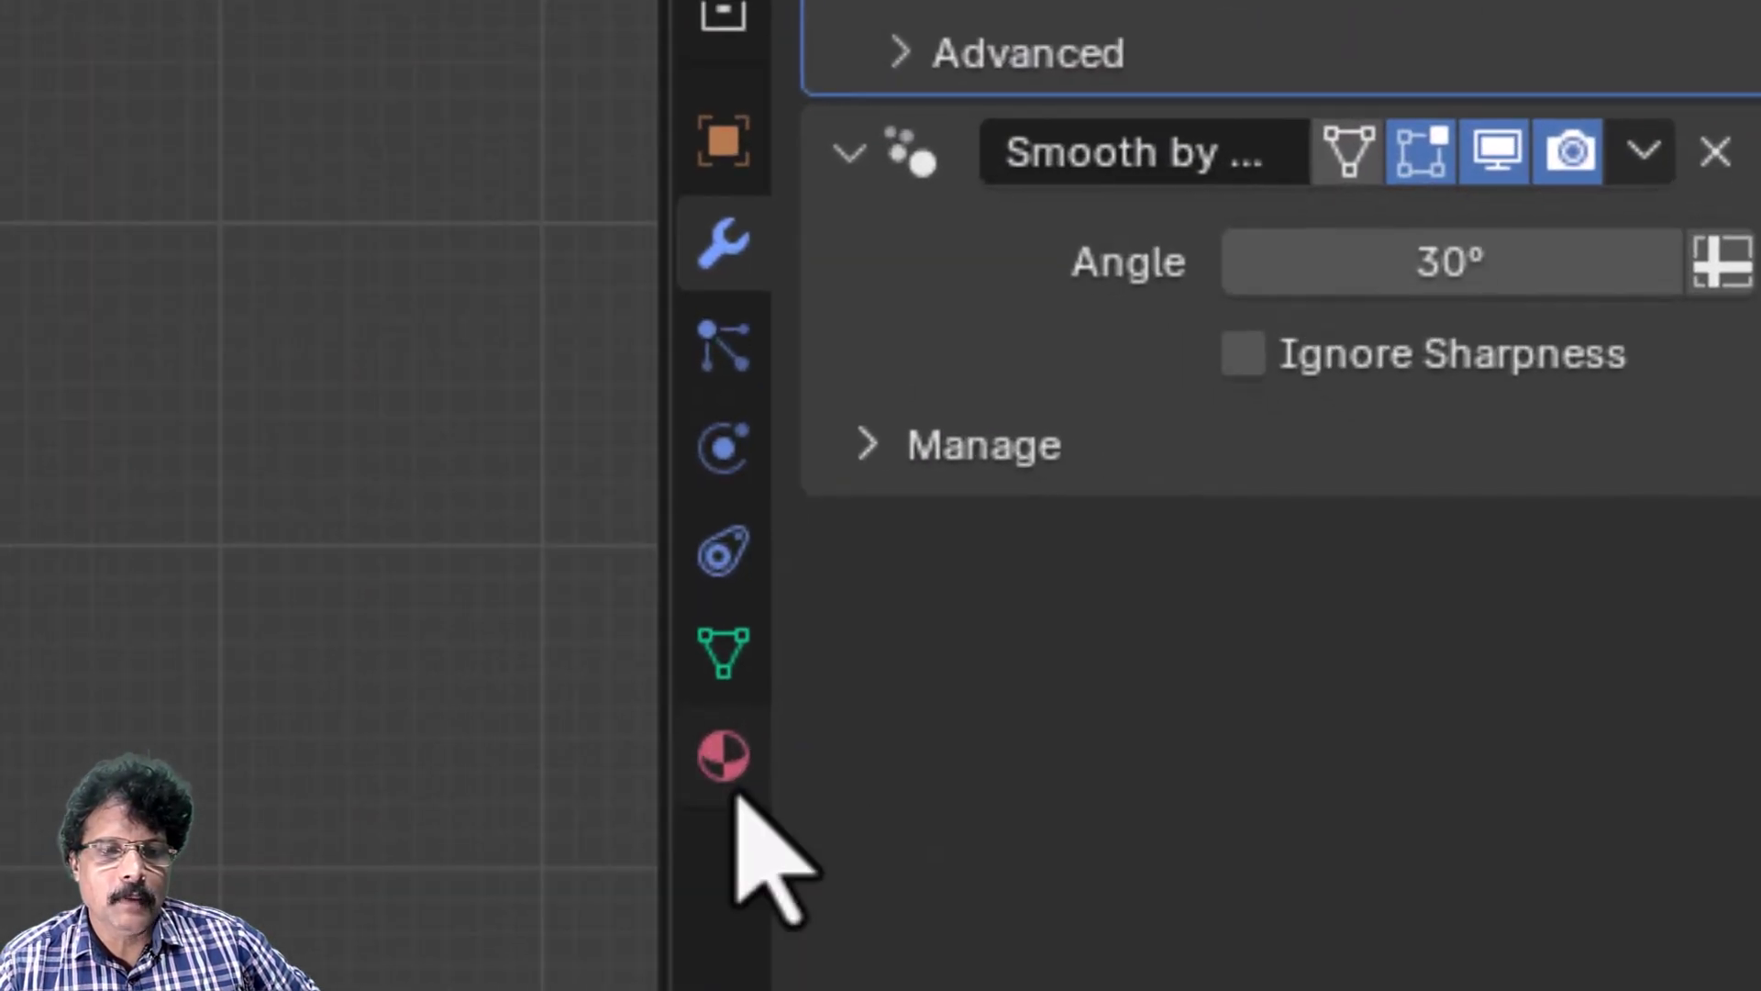
# Step: Create a new material on the apple object and name it "apple"
pyautogui.click(728, 770)
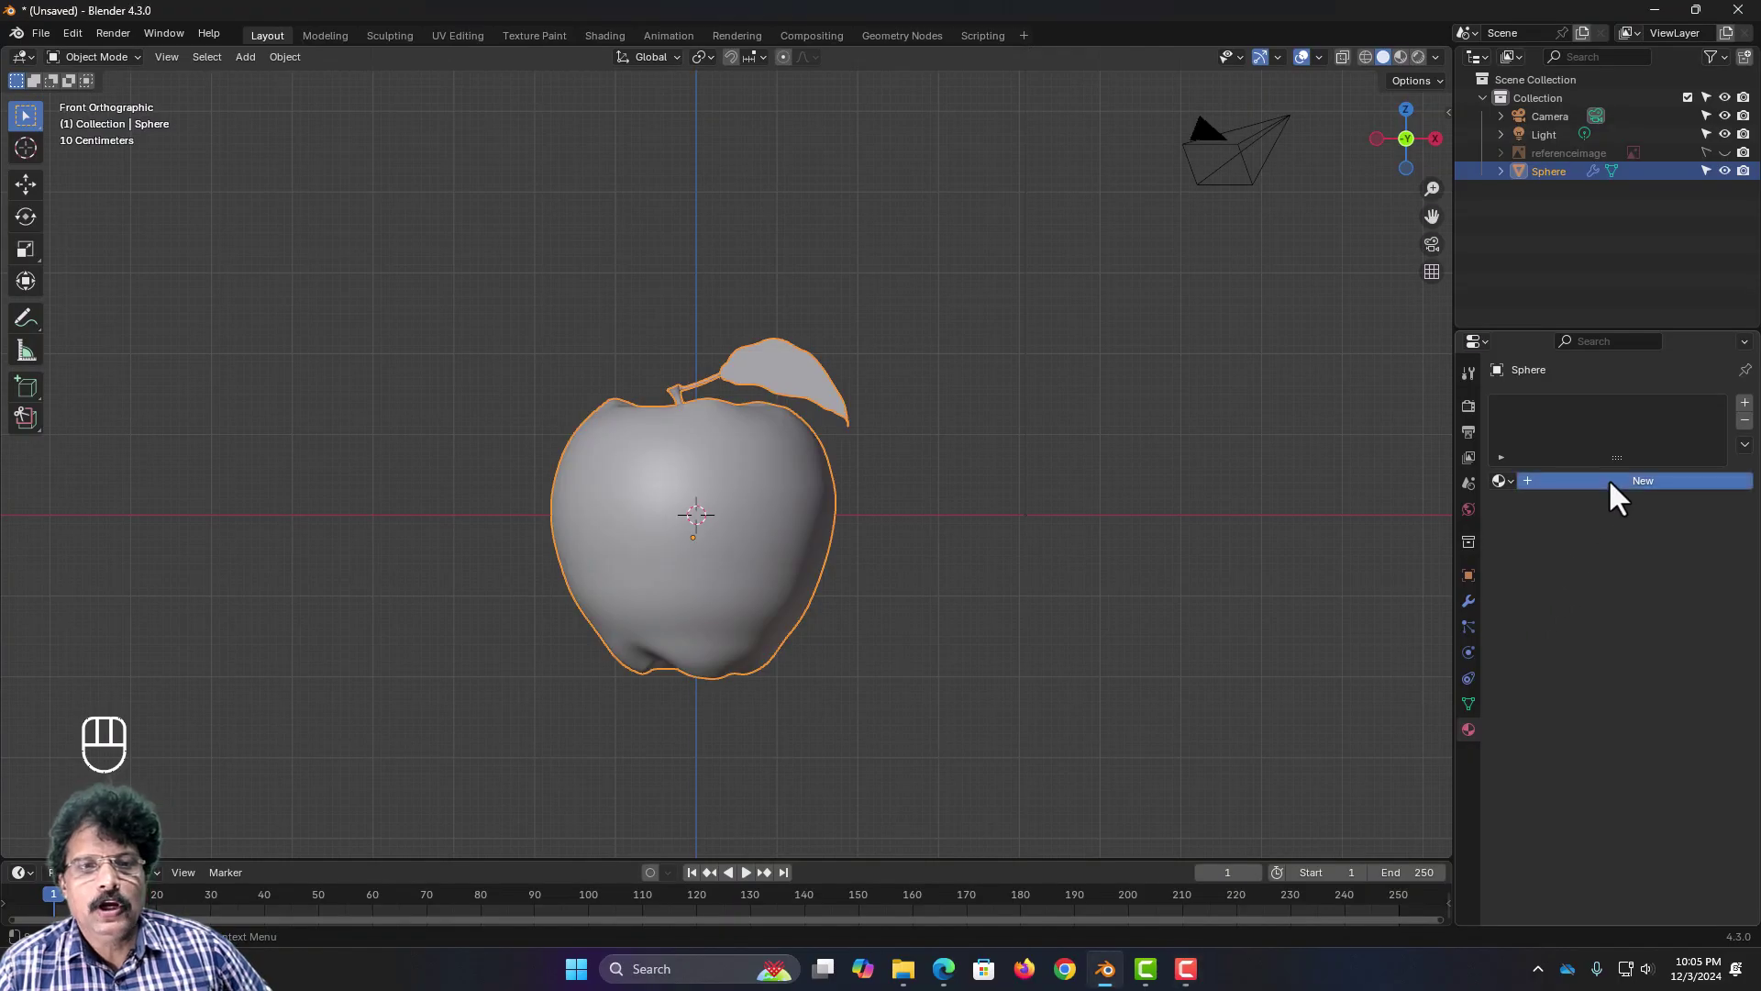
pyautogui.click(1610, 481)
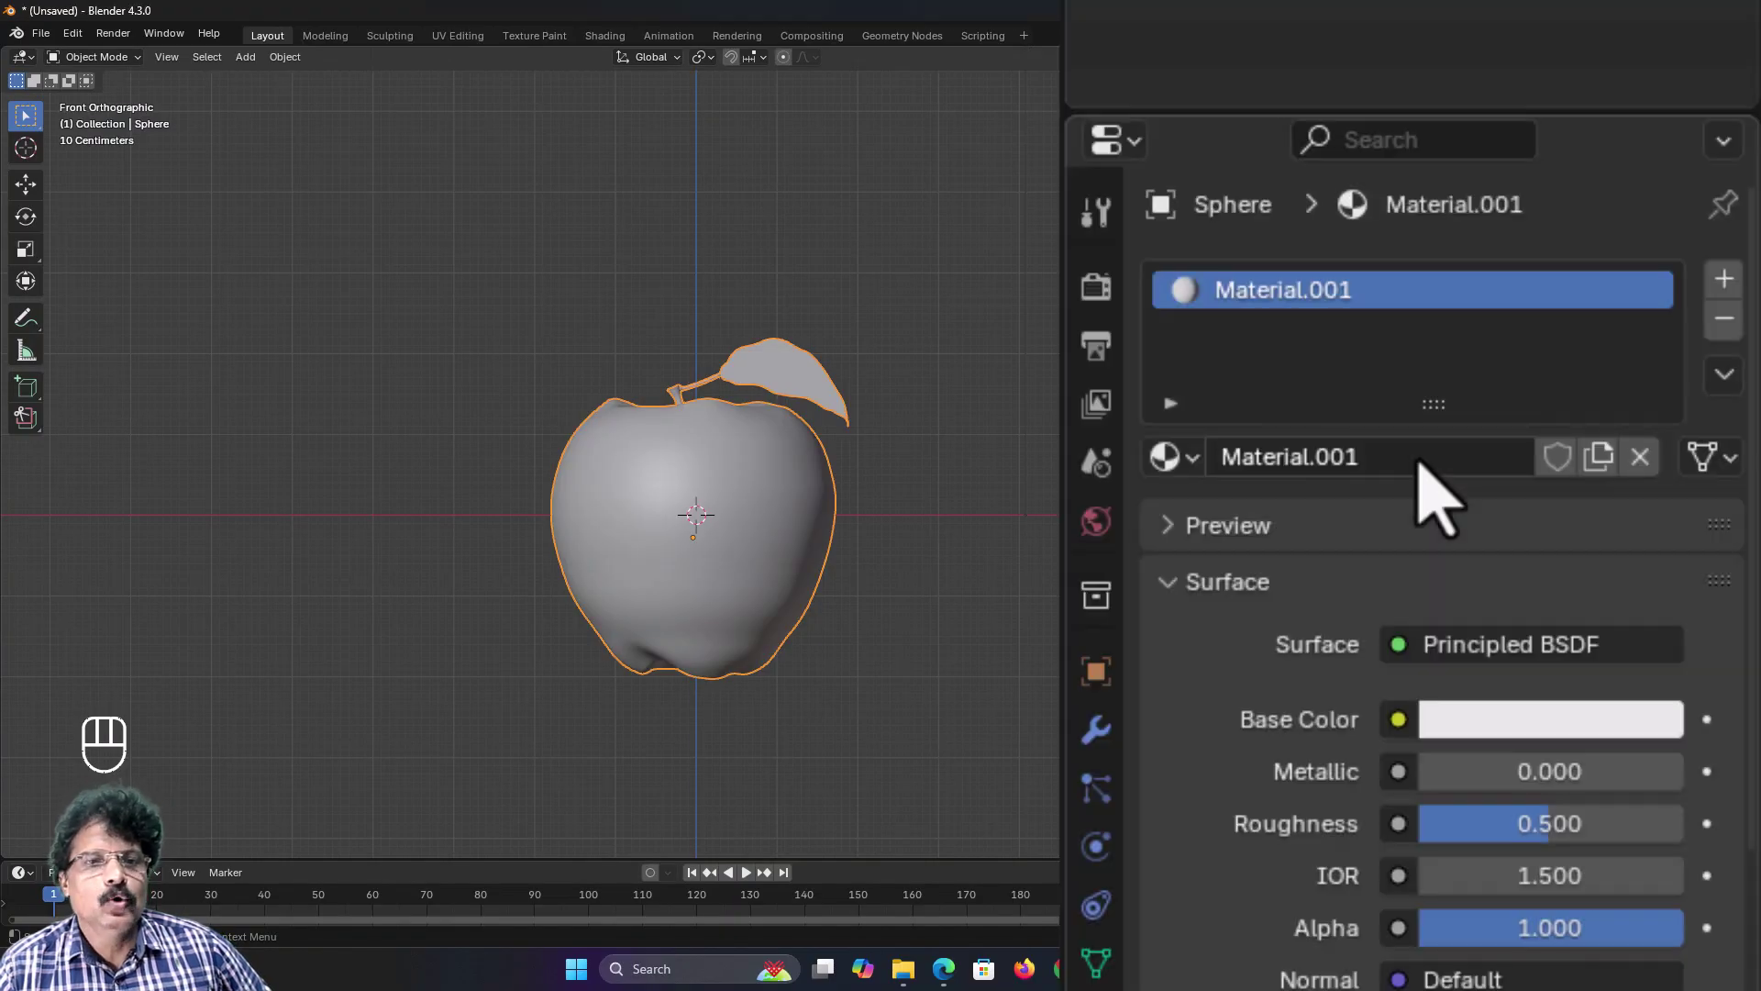
pyautogui.click(1427, 456)
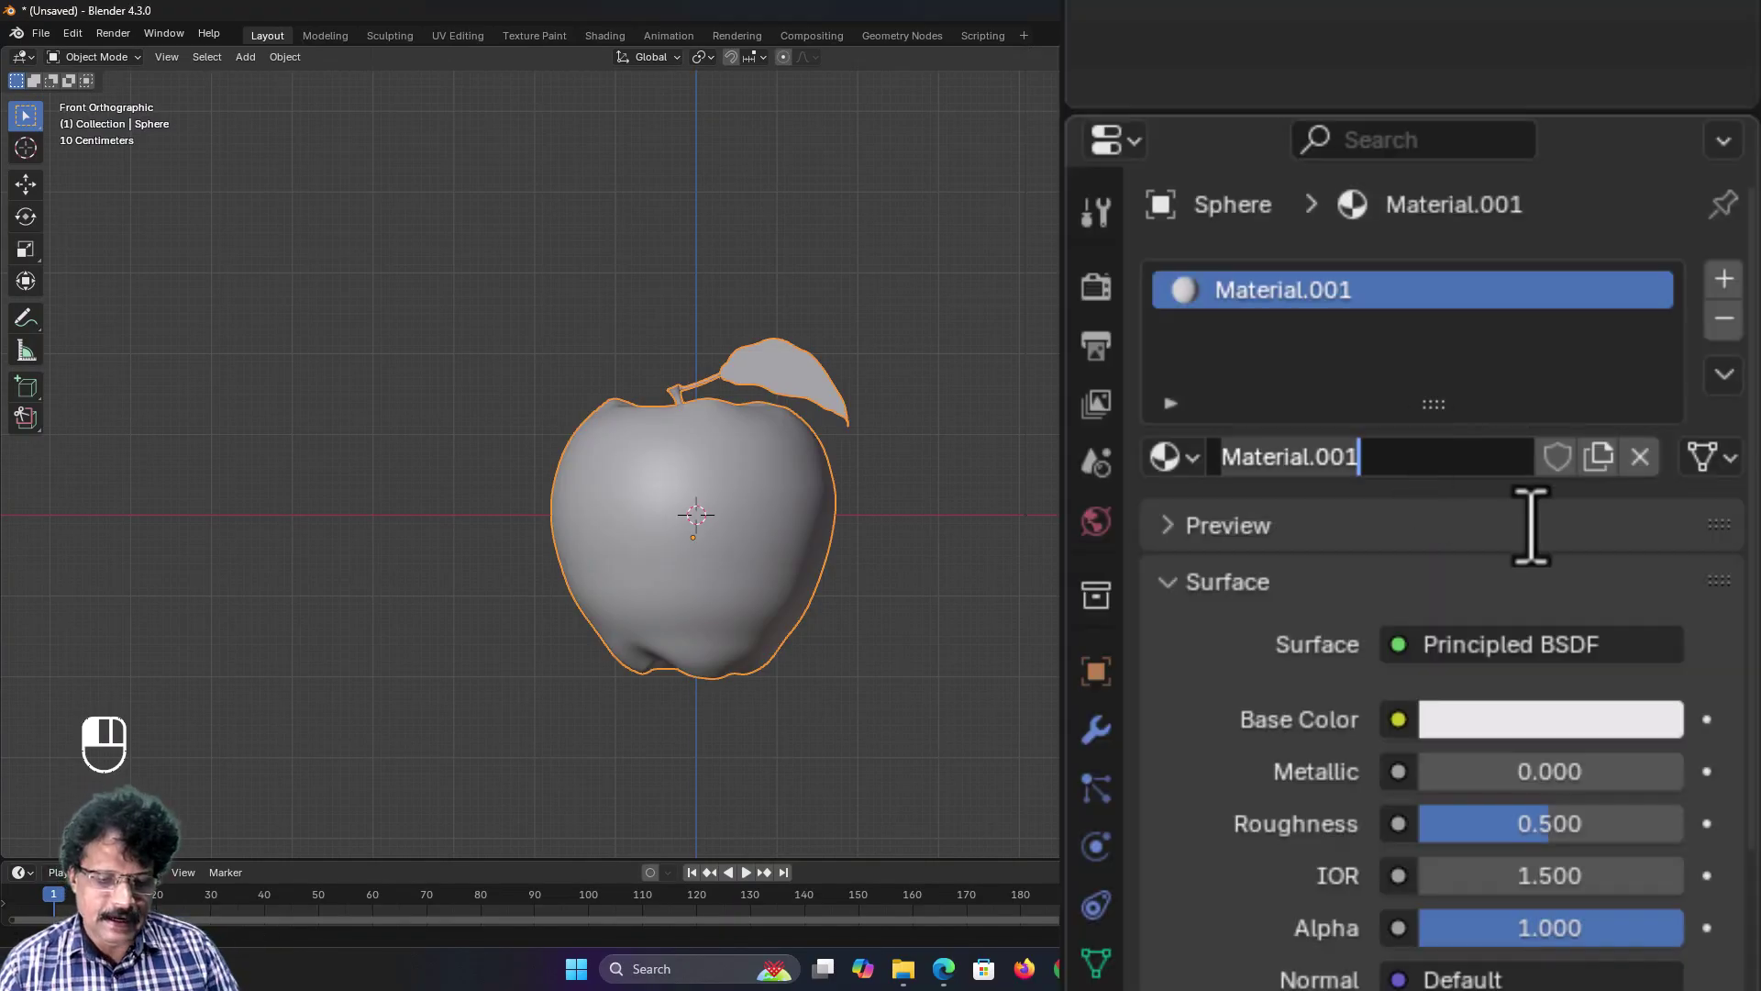
pyautogui.write('apple')
pyautogui.press('Return')
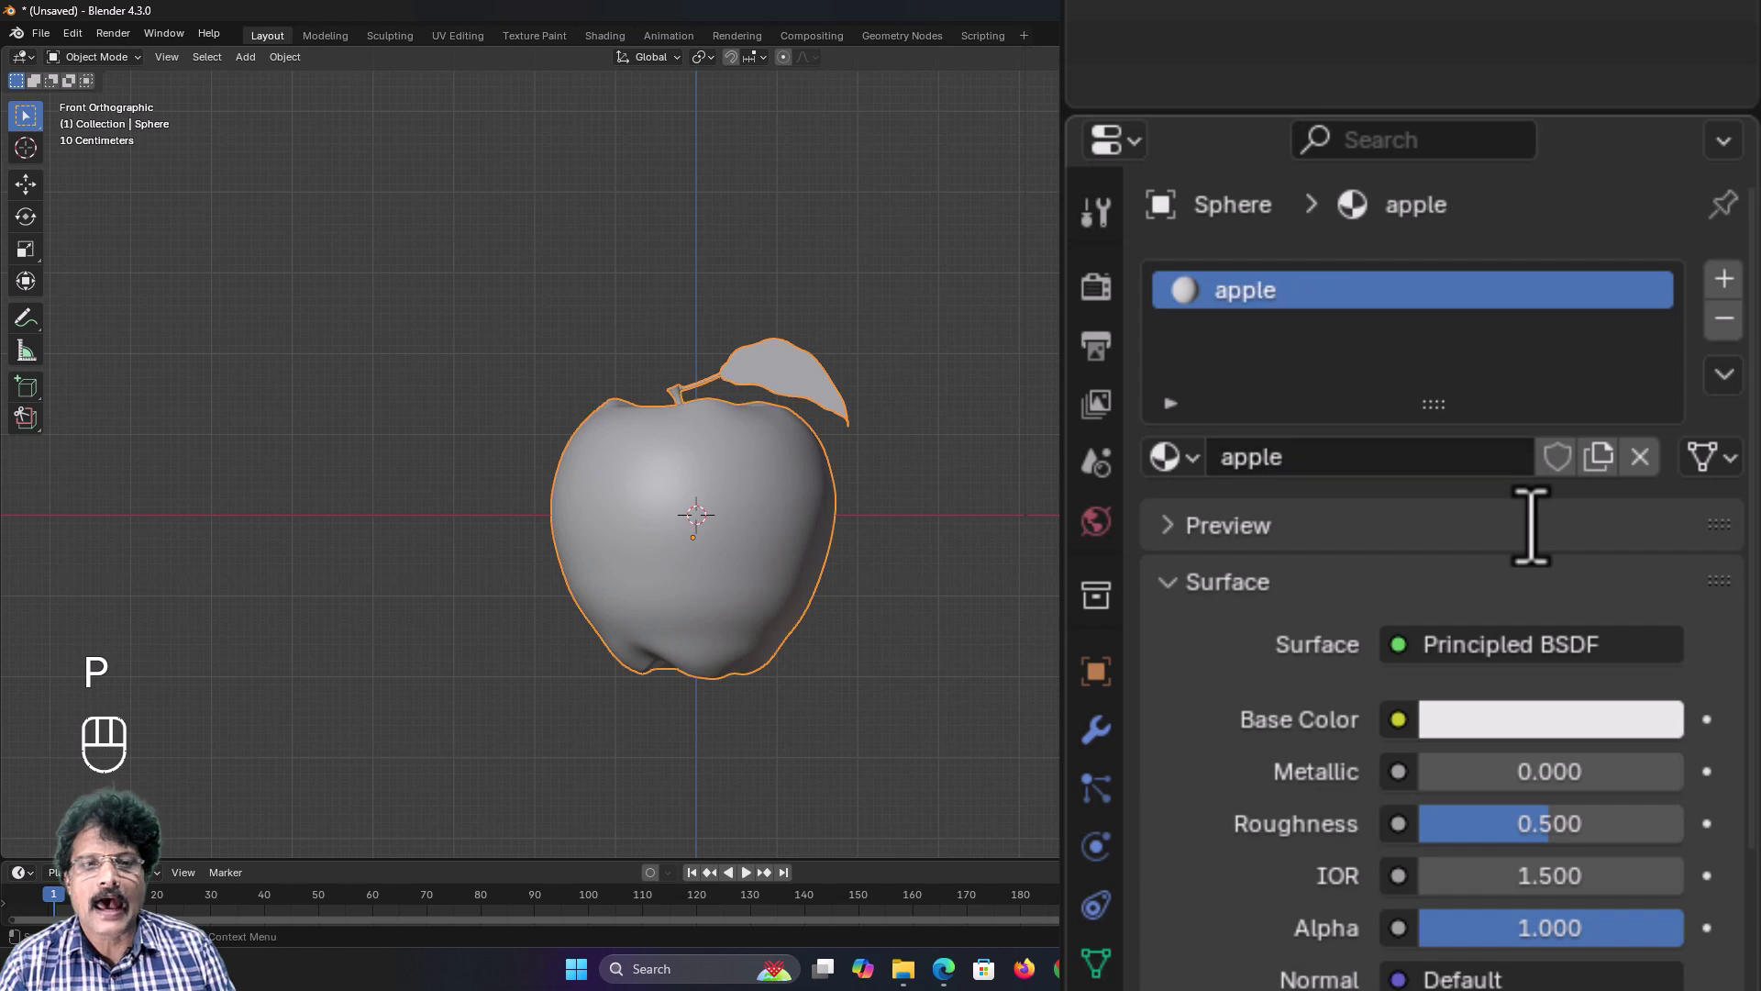
# Step: Use an Image Texture for the apple material's base color and load apple_texture.jpg from H:\Blender_Basics\picts\apple
pyautogui.click(1397, 719)
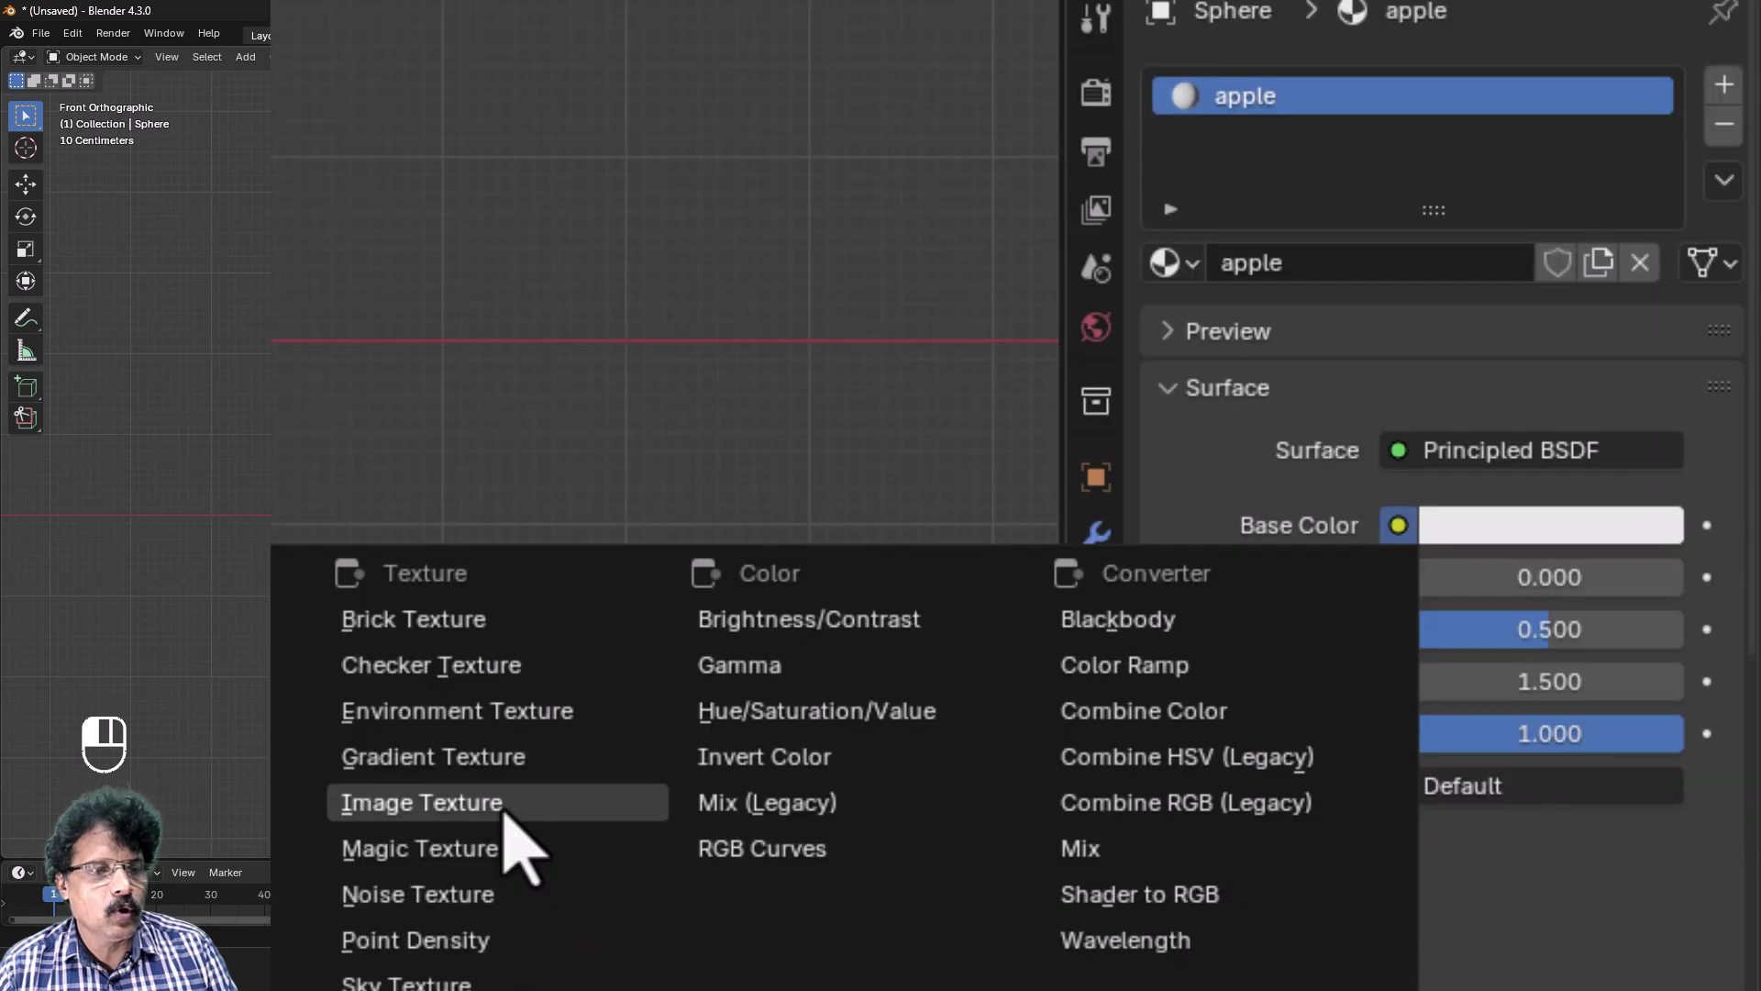
pyautogui.click(503, 799)
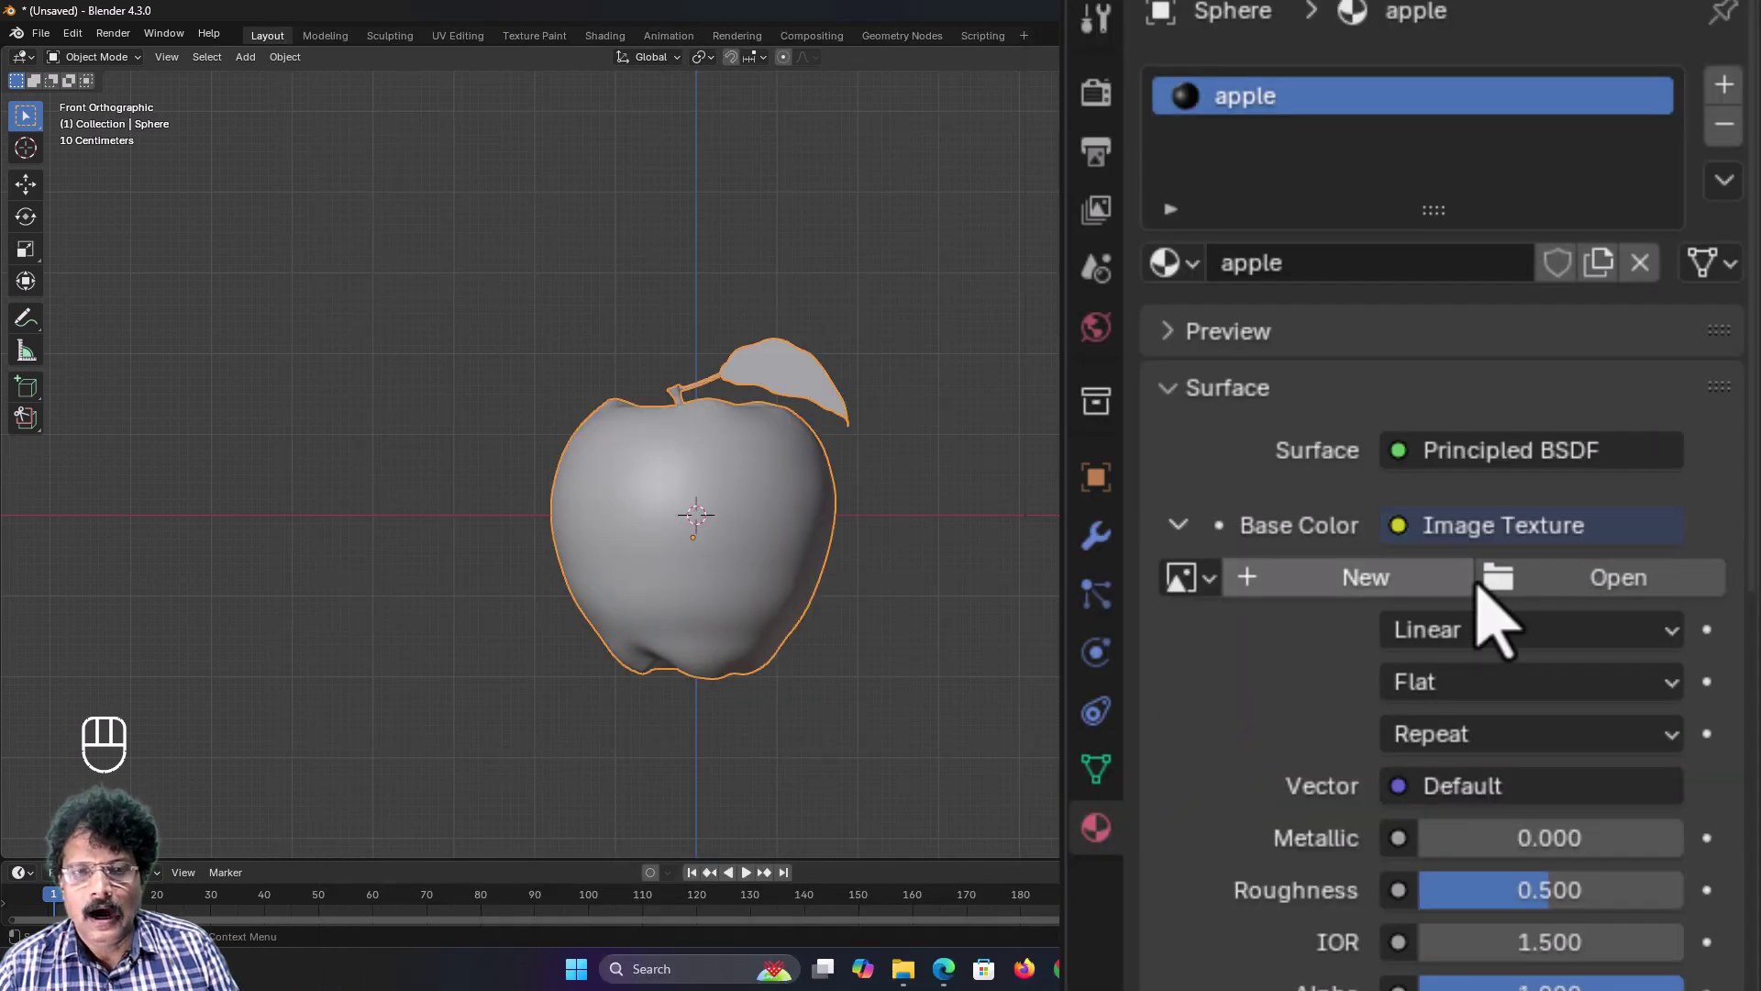
pyautogui.click(1502, 588)
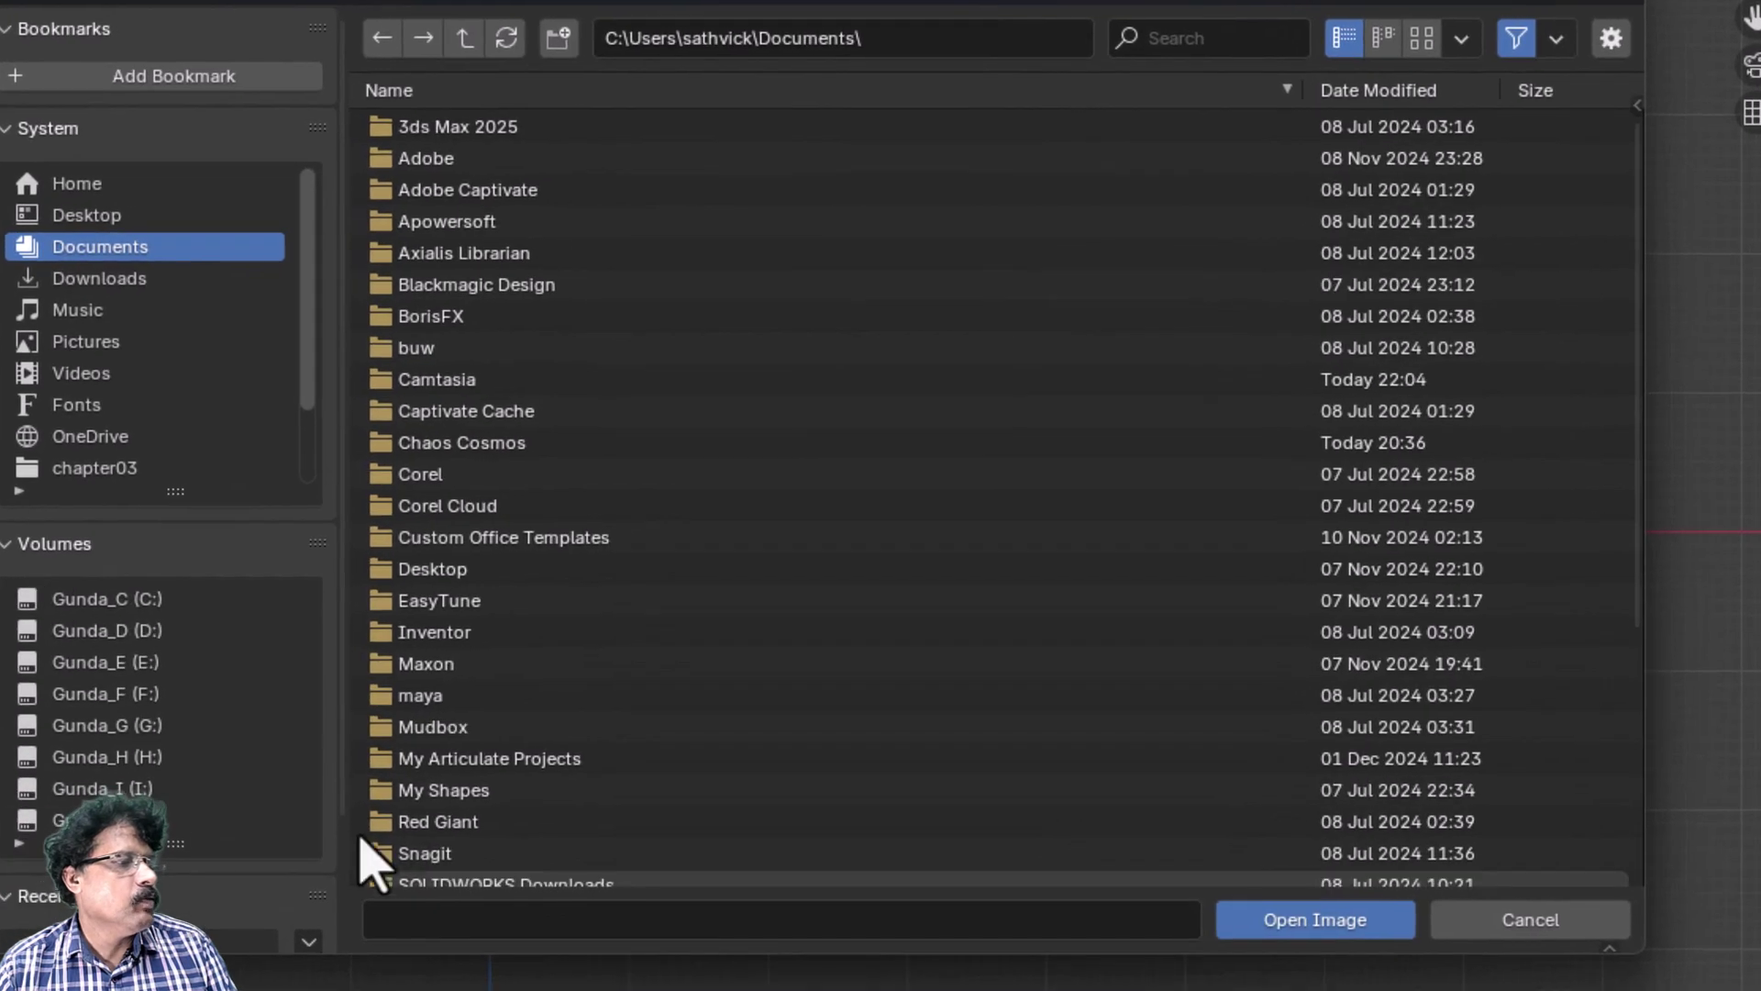
pyautogui.click(154, 758)
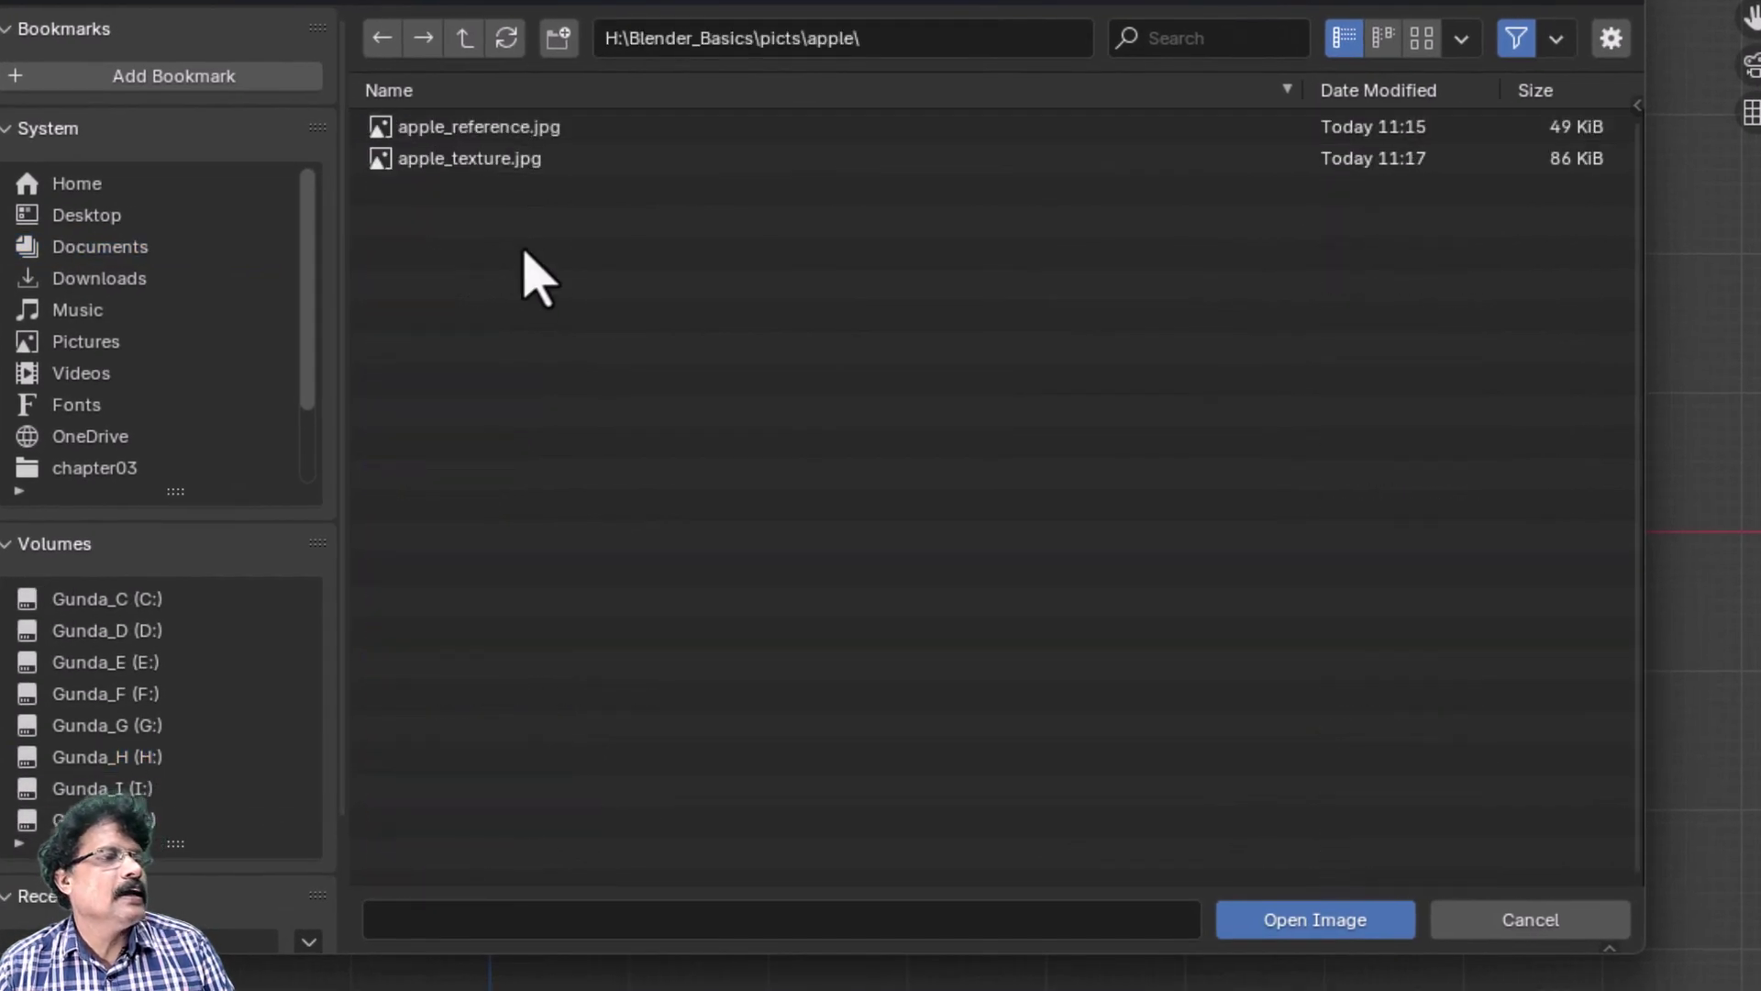
pyautogui.click(503, 162)
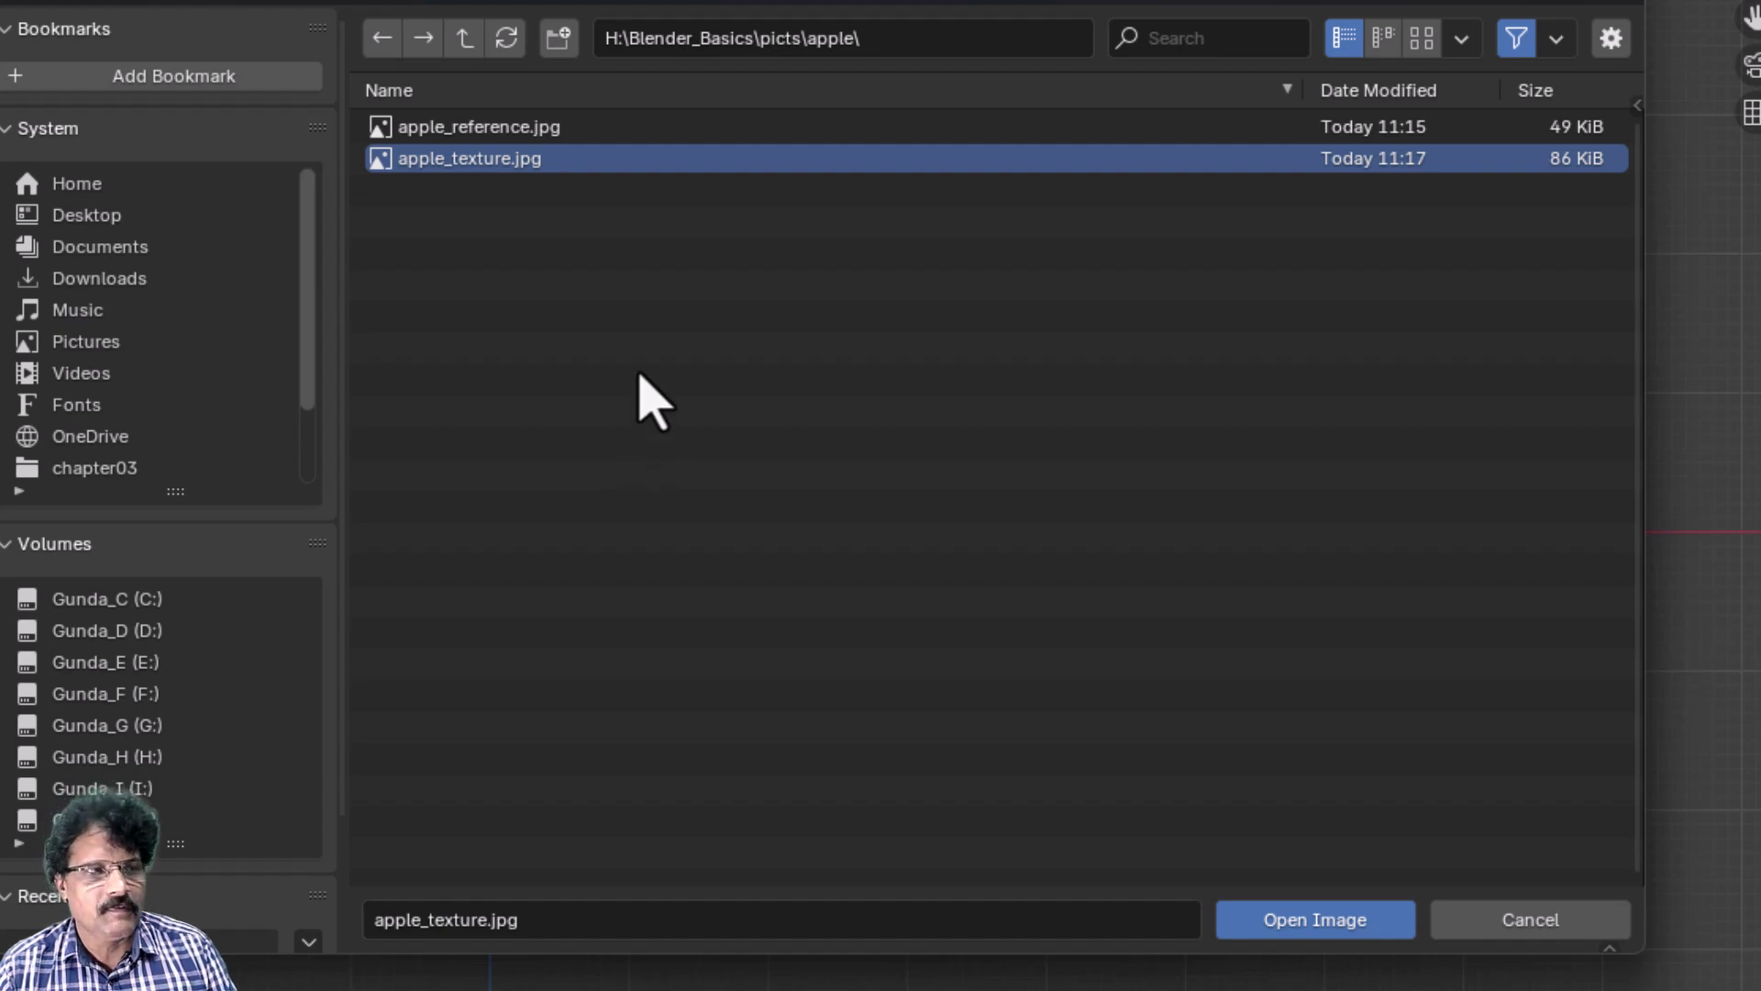
pyautogui.click(1289, 927)
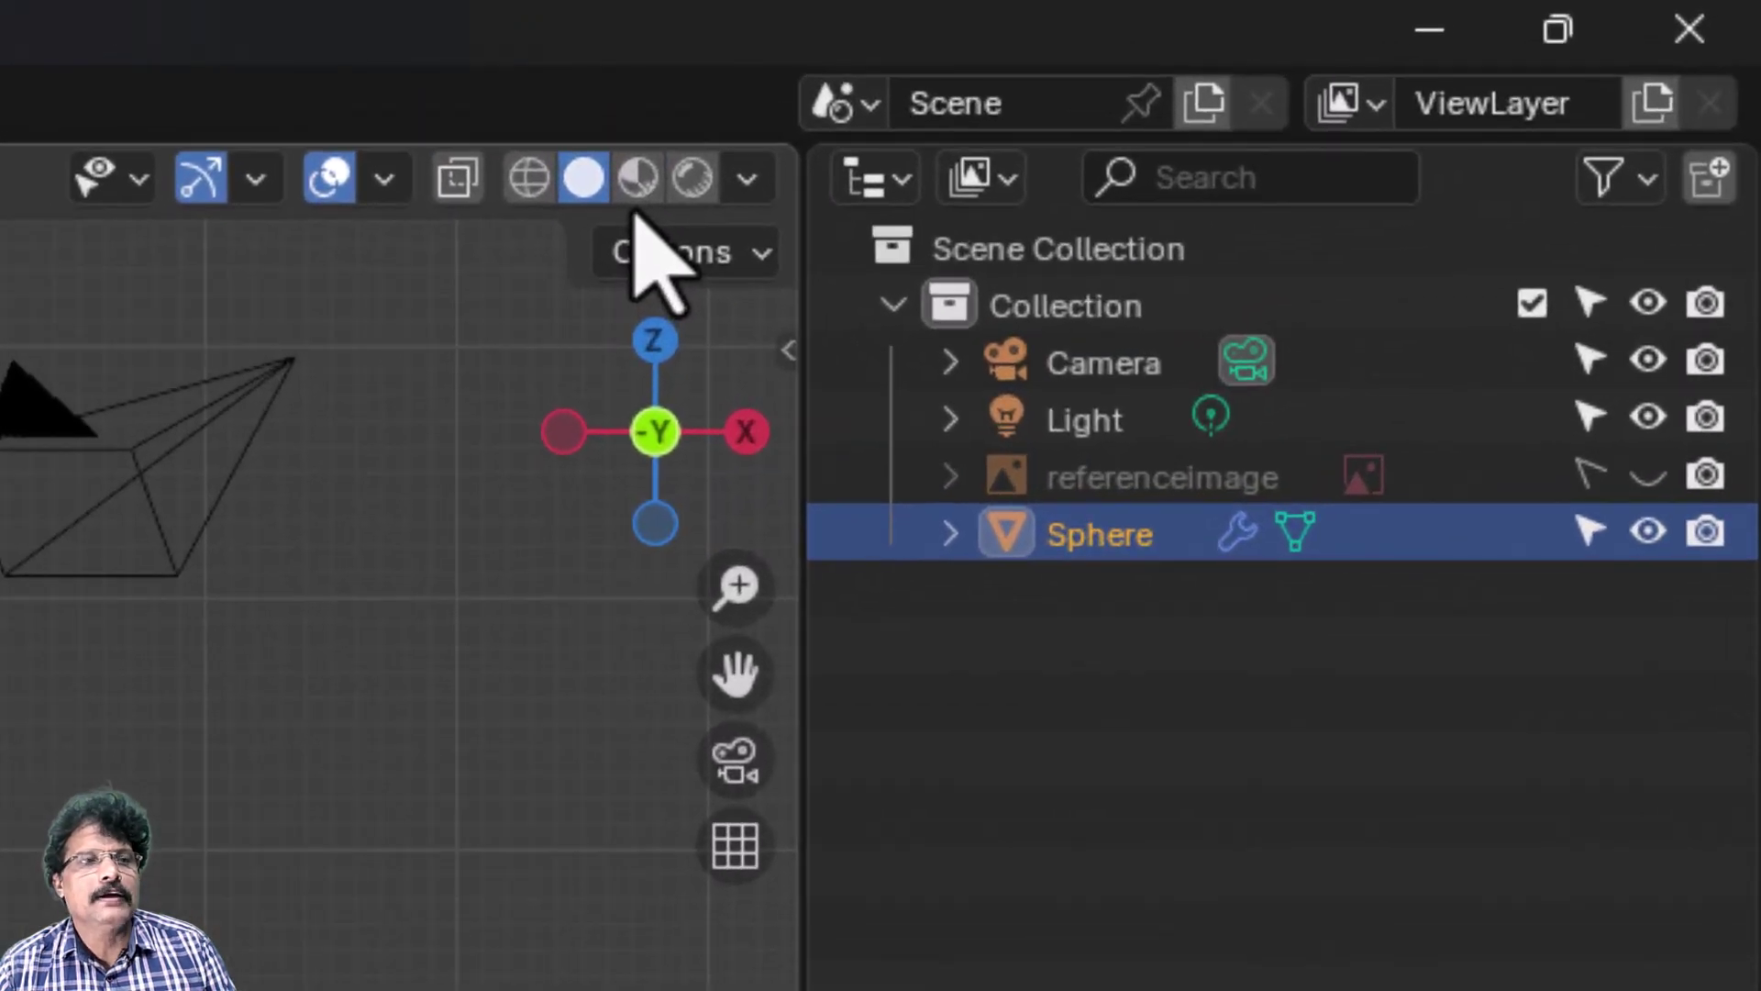
# Step: Switch the viewport to Material Preview shading and inspect the texture on the apple's top and stem
pyautogui.click(1399, 59)
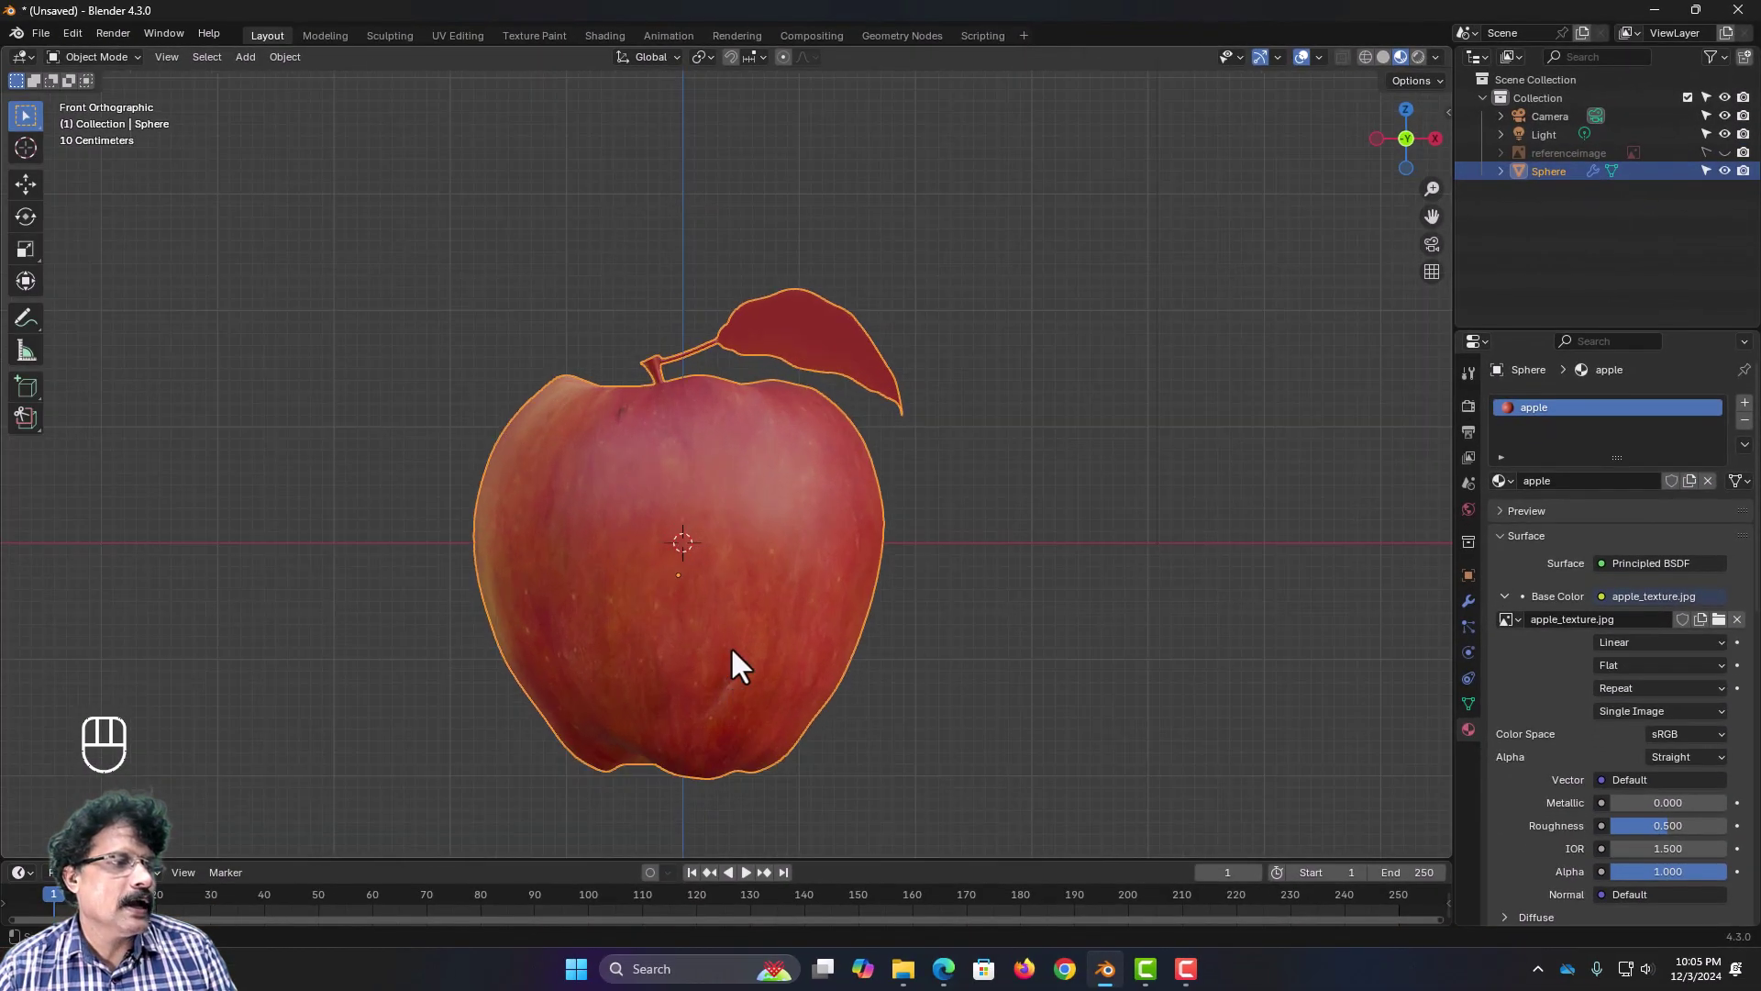
pyautogui.scroll(2, 732, 649)
pyautogui.moveTo(697, 591); pyautogui.dragTo(758, 658, button='middle')
pyautogui.scroll(5, 806, 680)
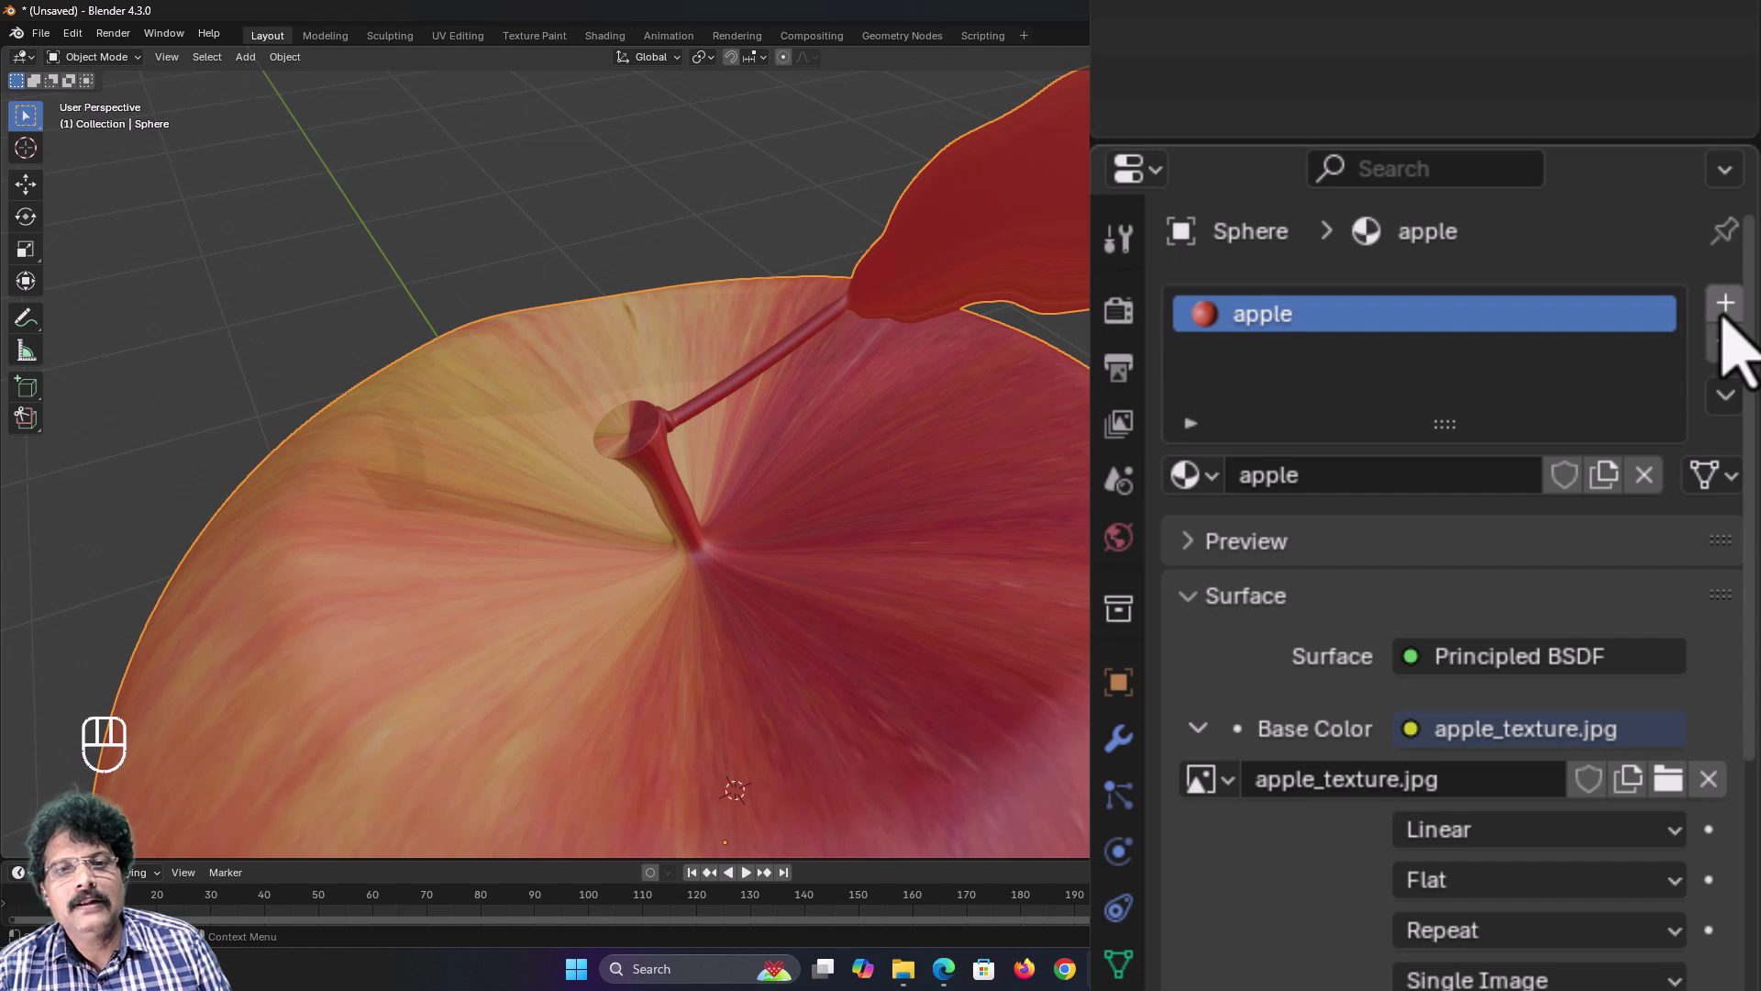
# Step: Add a second material slot to the apple object with a new material named "stem"
pyautogui.click(1723, 310)
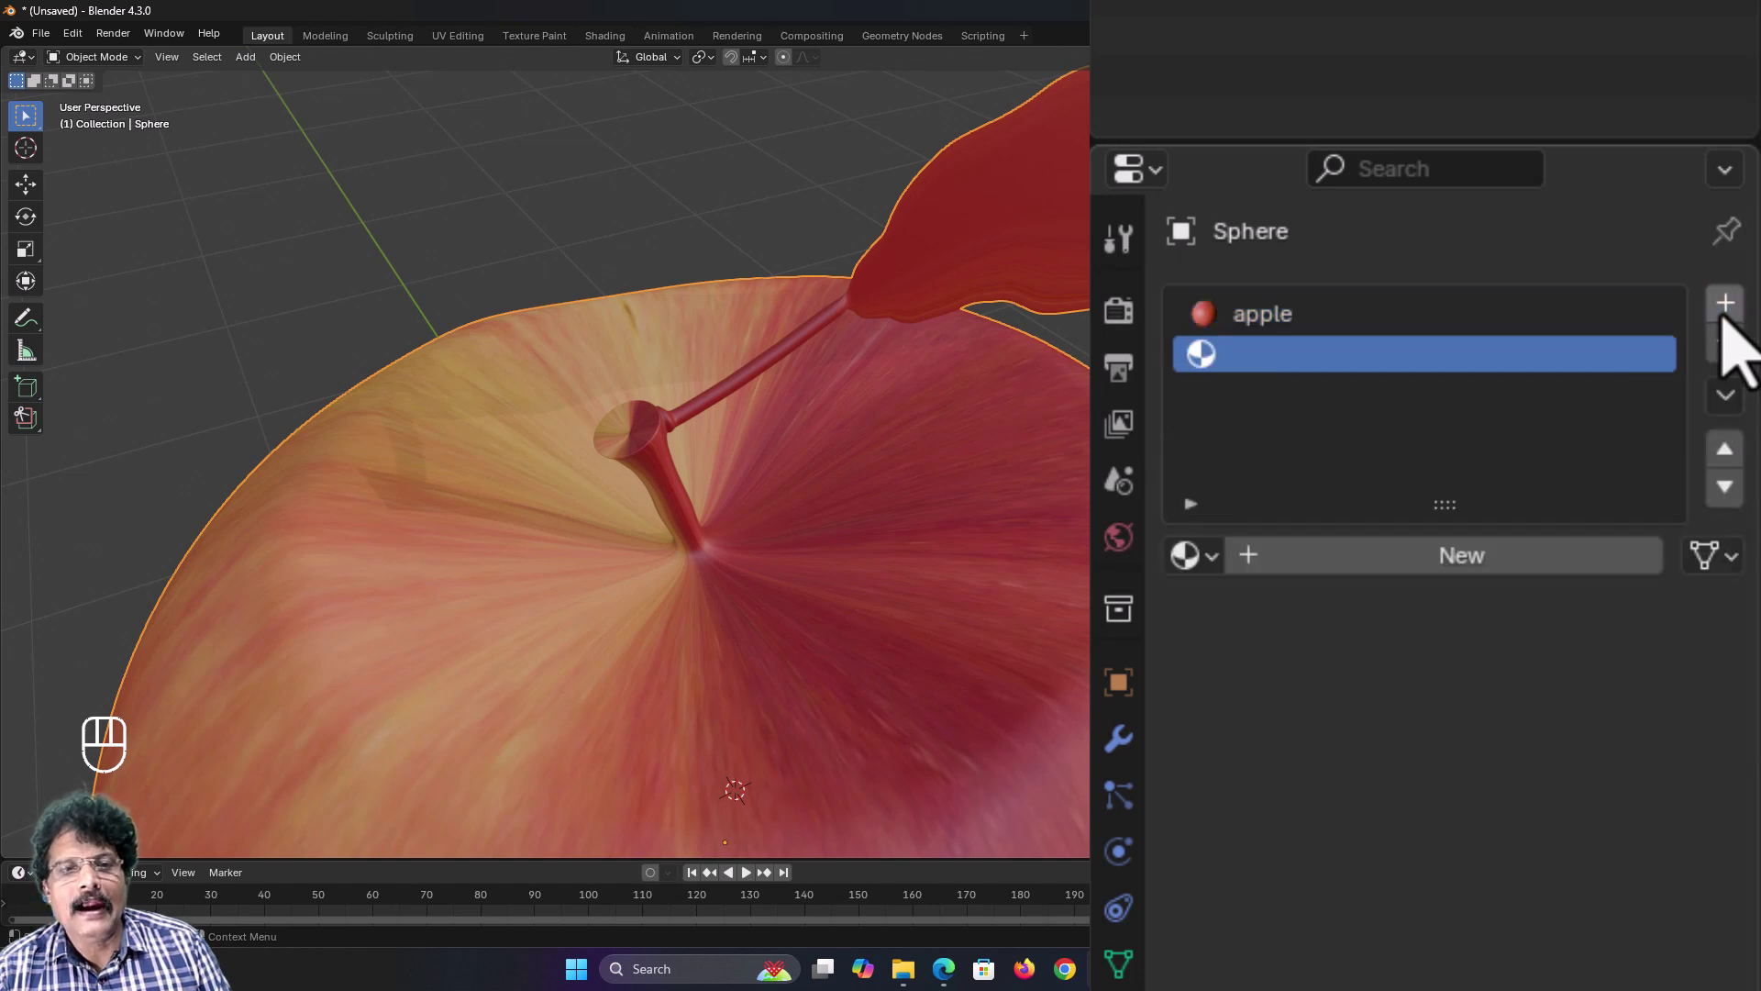
pyautogui.click(1444, 559)
pyautogui.doubleClick(1440, 556)
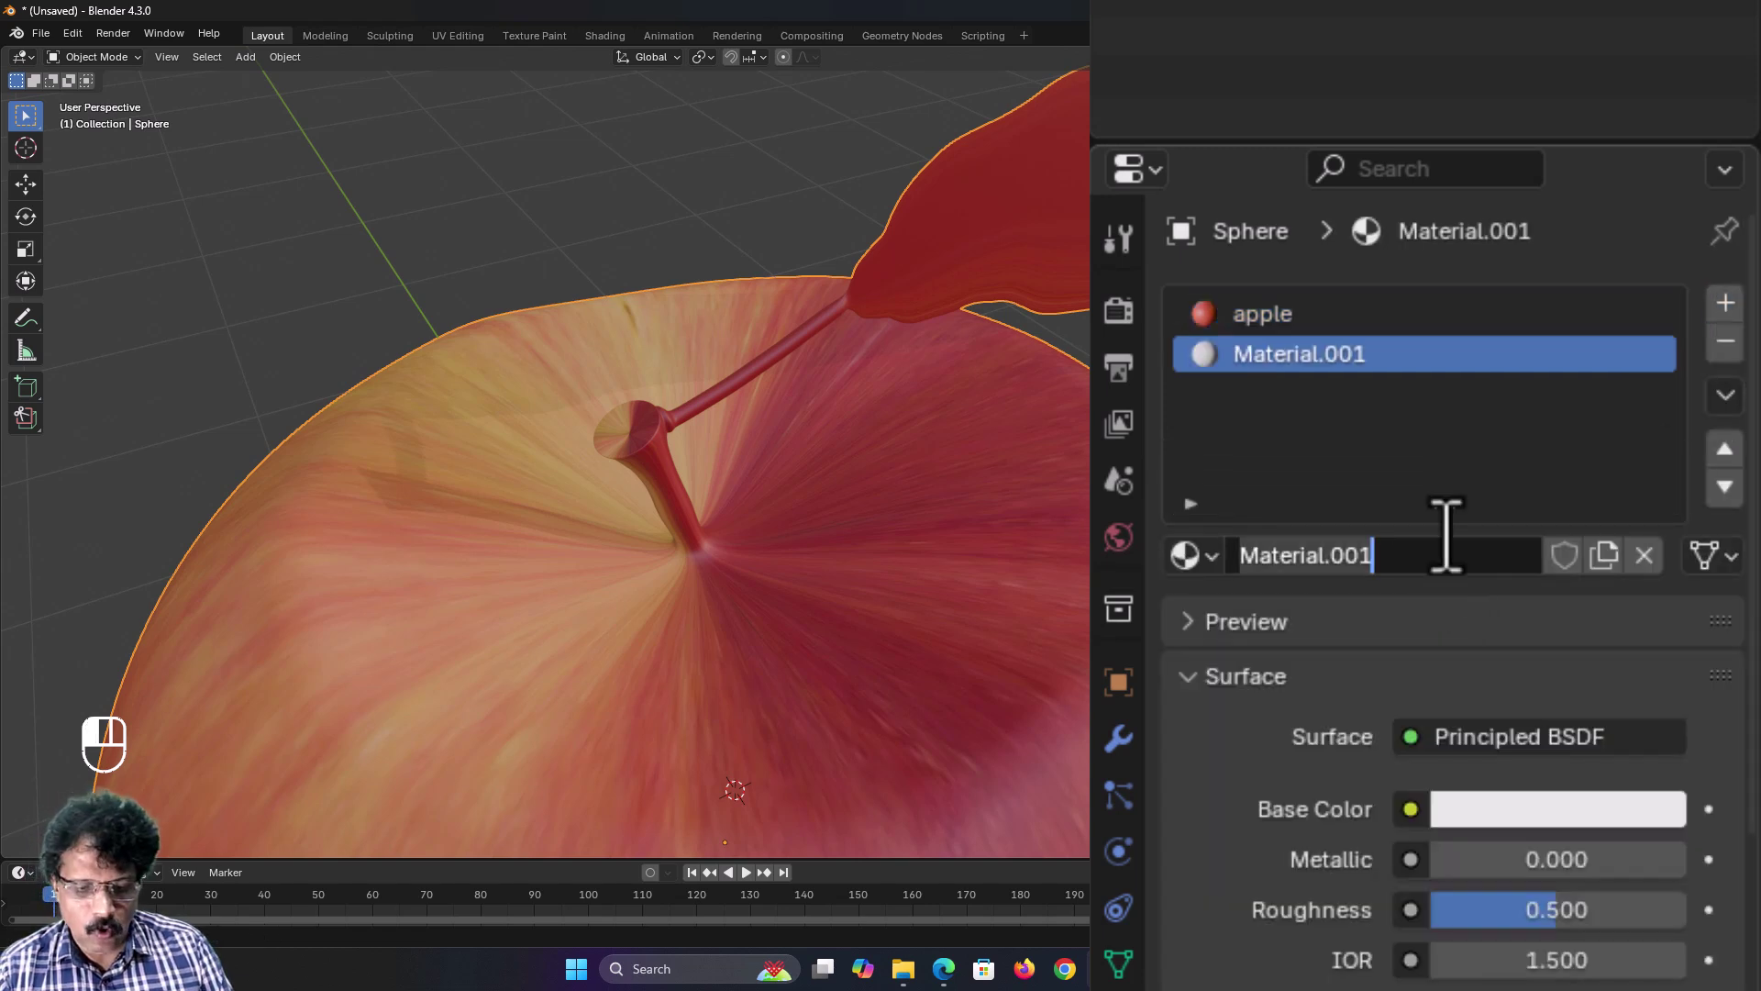
pyautogui.write('stem')
pyautogui.press('Return')
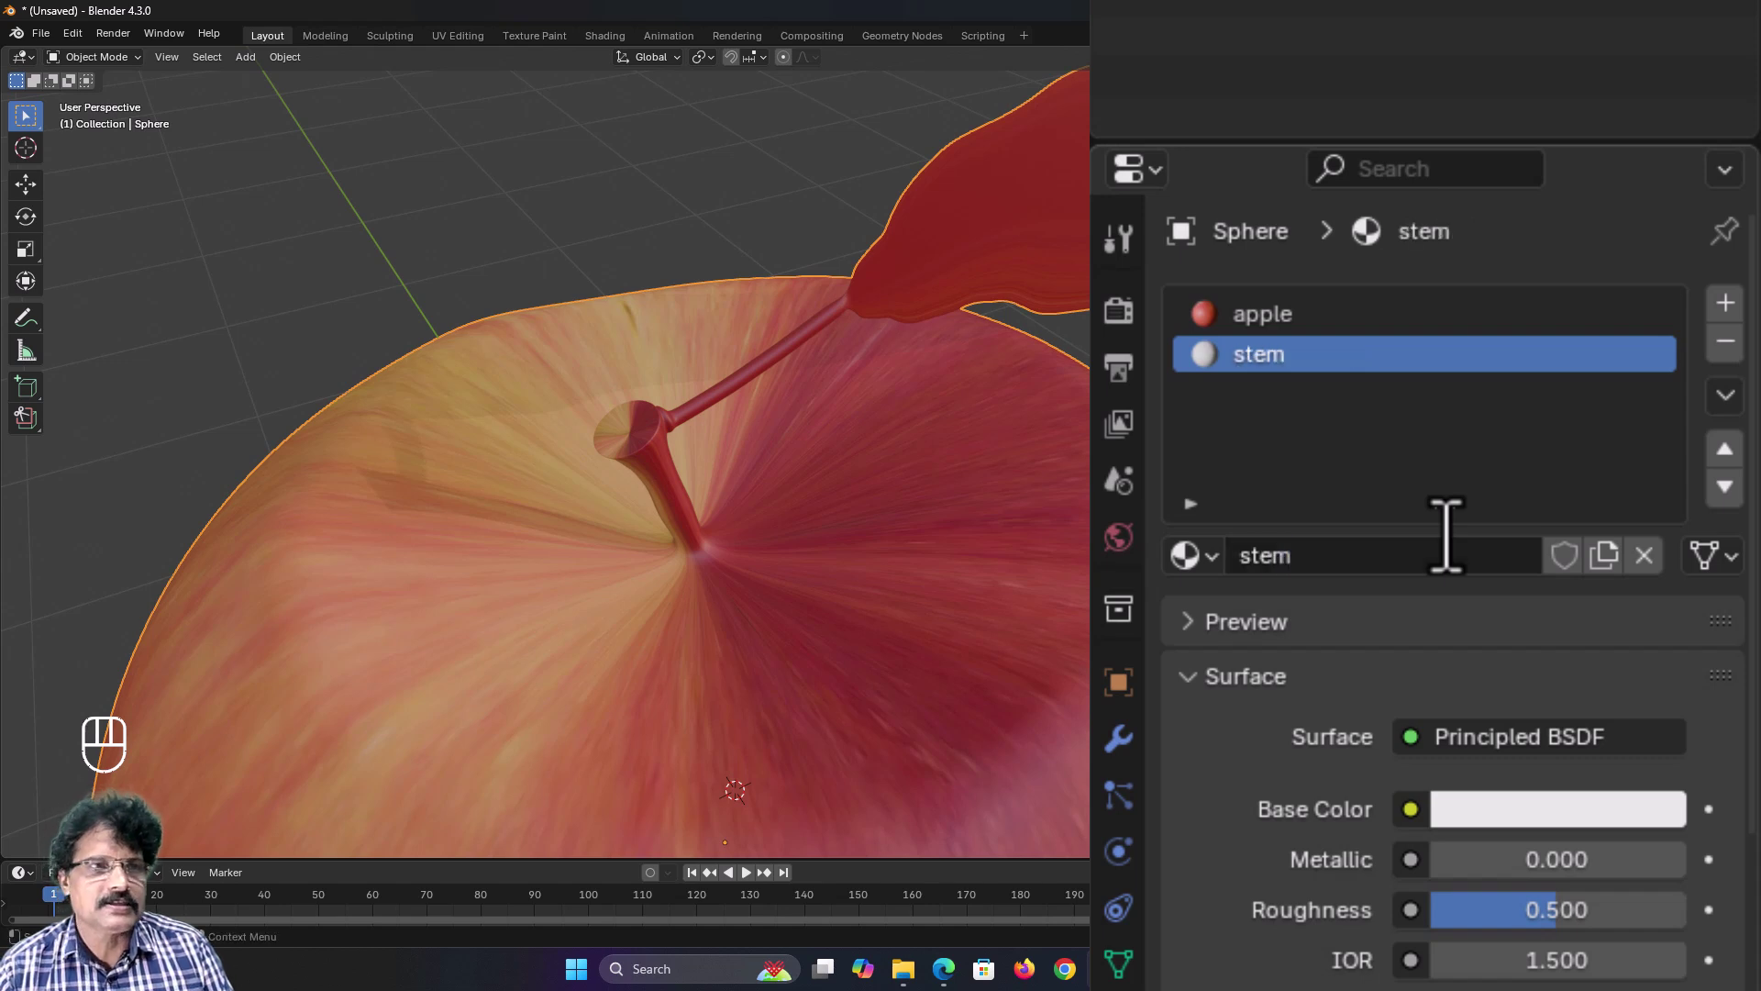
# Step: Set the stem material's base color to a dark brown with hue 0.040 and saturation 0.921
pyautogui.click(1522, 816)
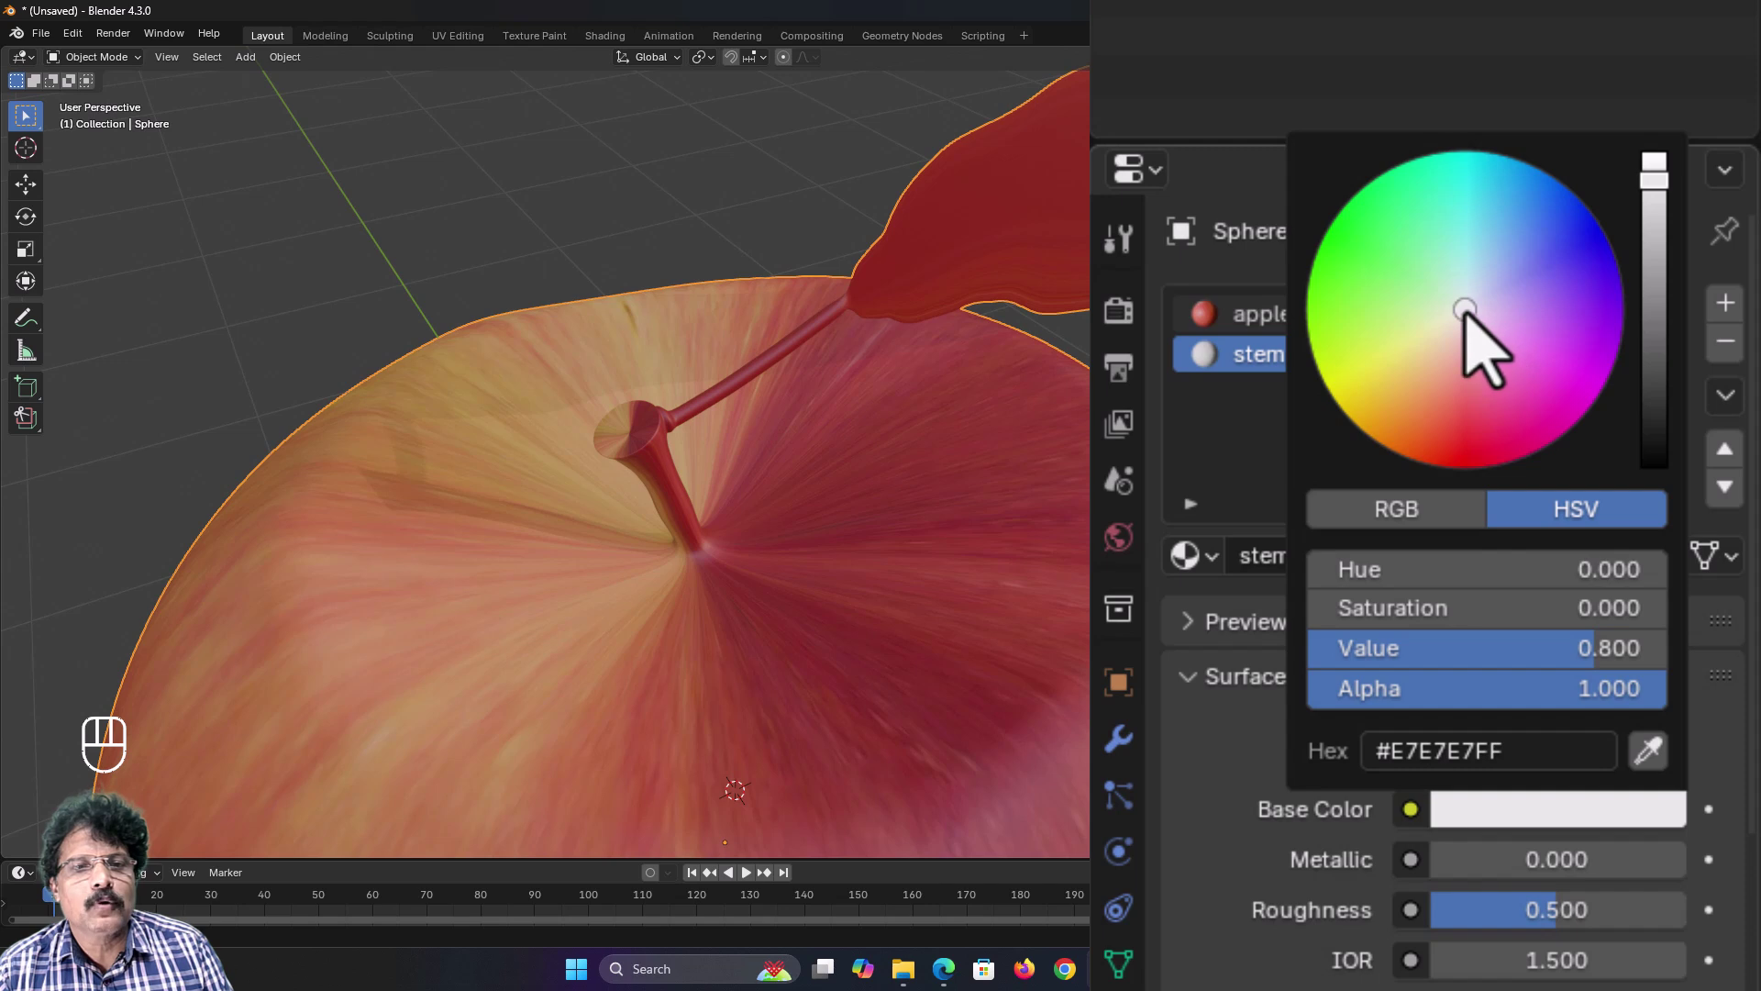
pyautogui.moveTo(1465, 309); pyautogui.dragTo(1420, 408)
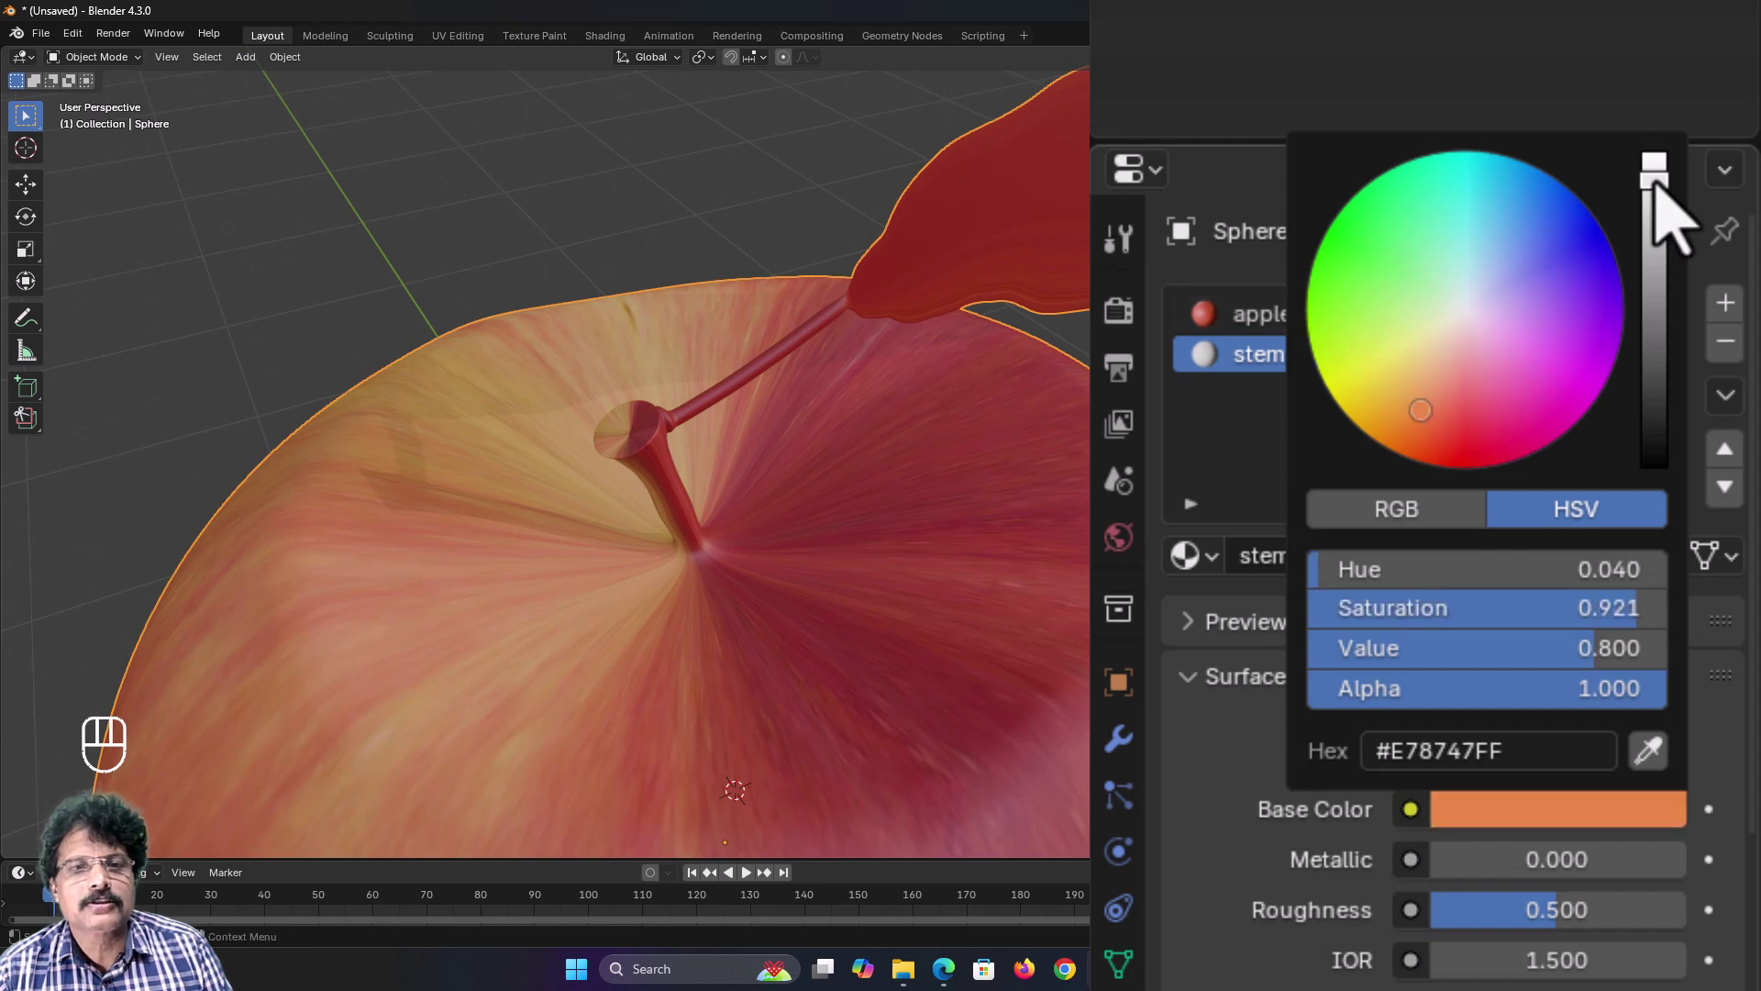
pyautogui.moveTo(1656, 183); pyautogui.dragTo(1656, 302)
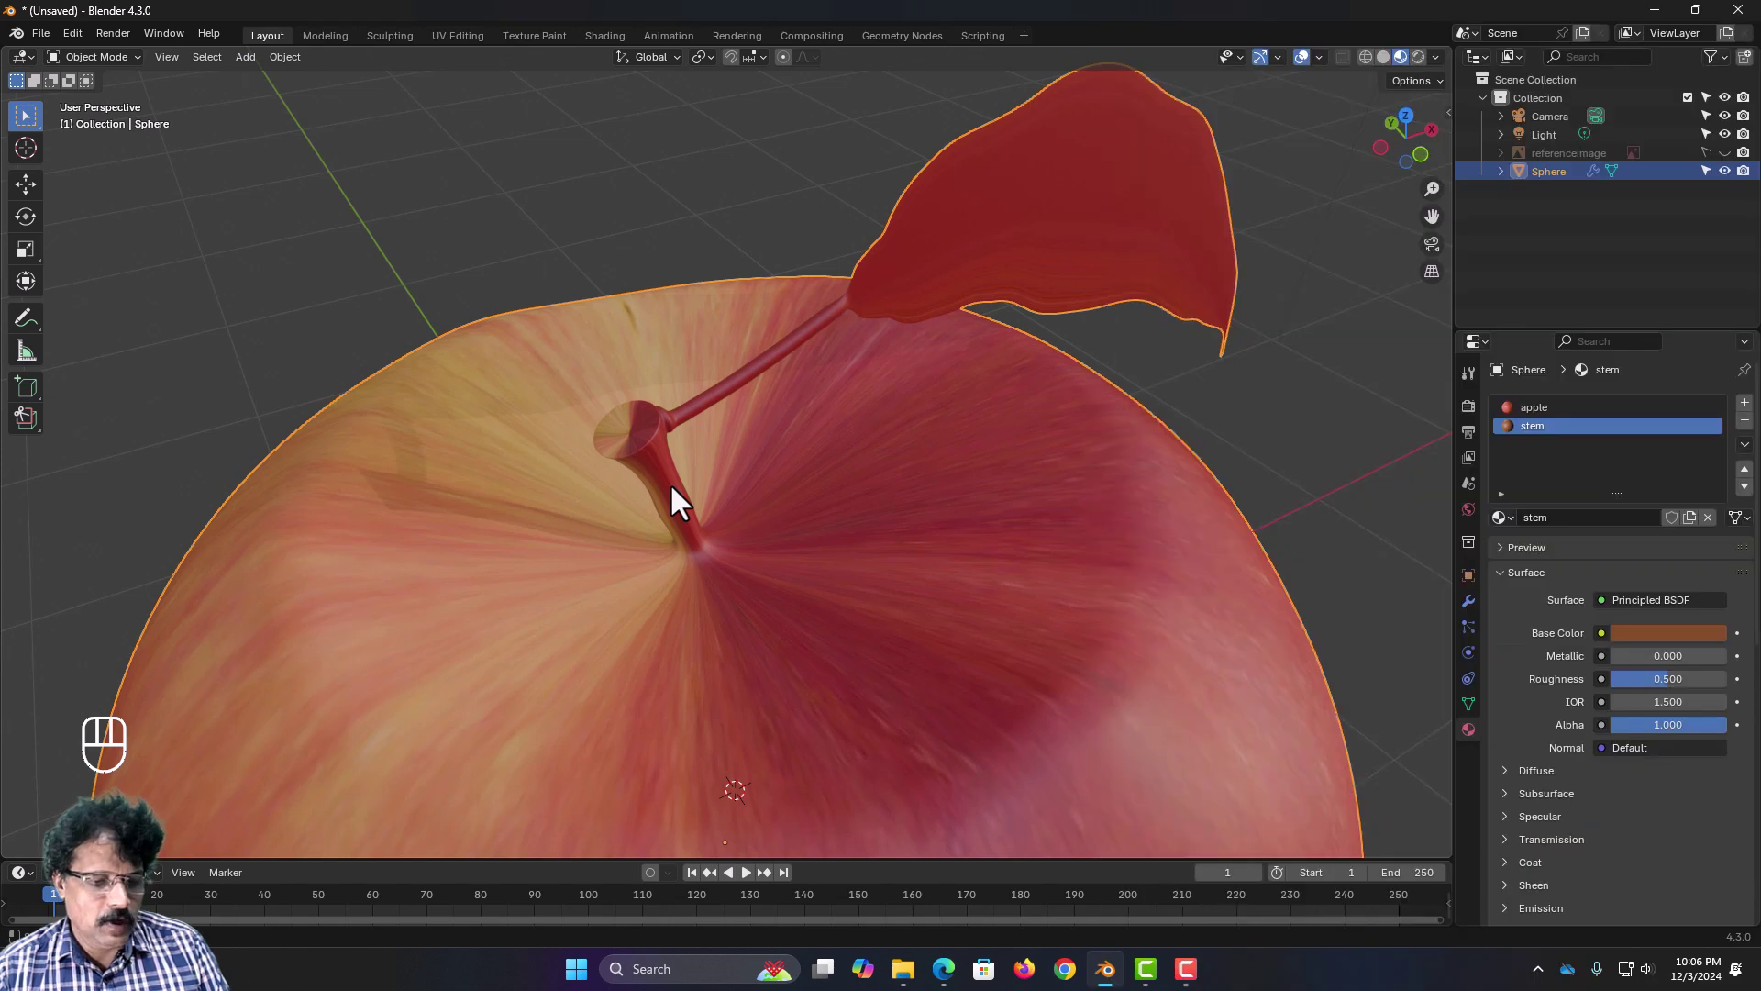
# Step: In Edit Mode with vertex selection, clear the current selection and select the center vertex of the stem's hollowed top
pyautogui.press('Tab')
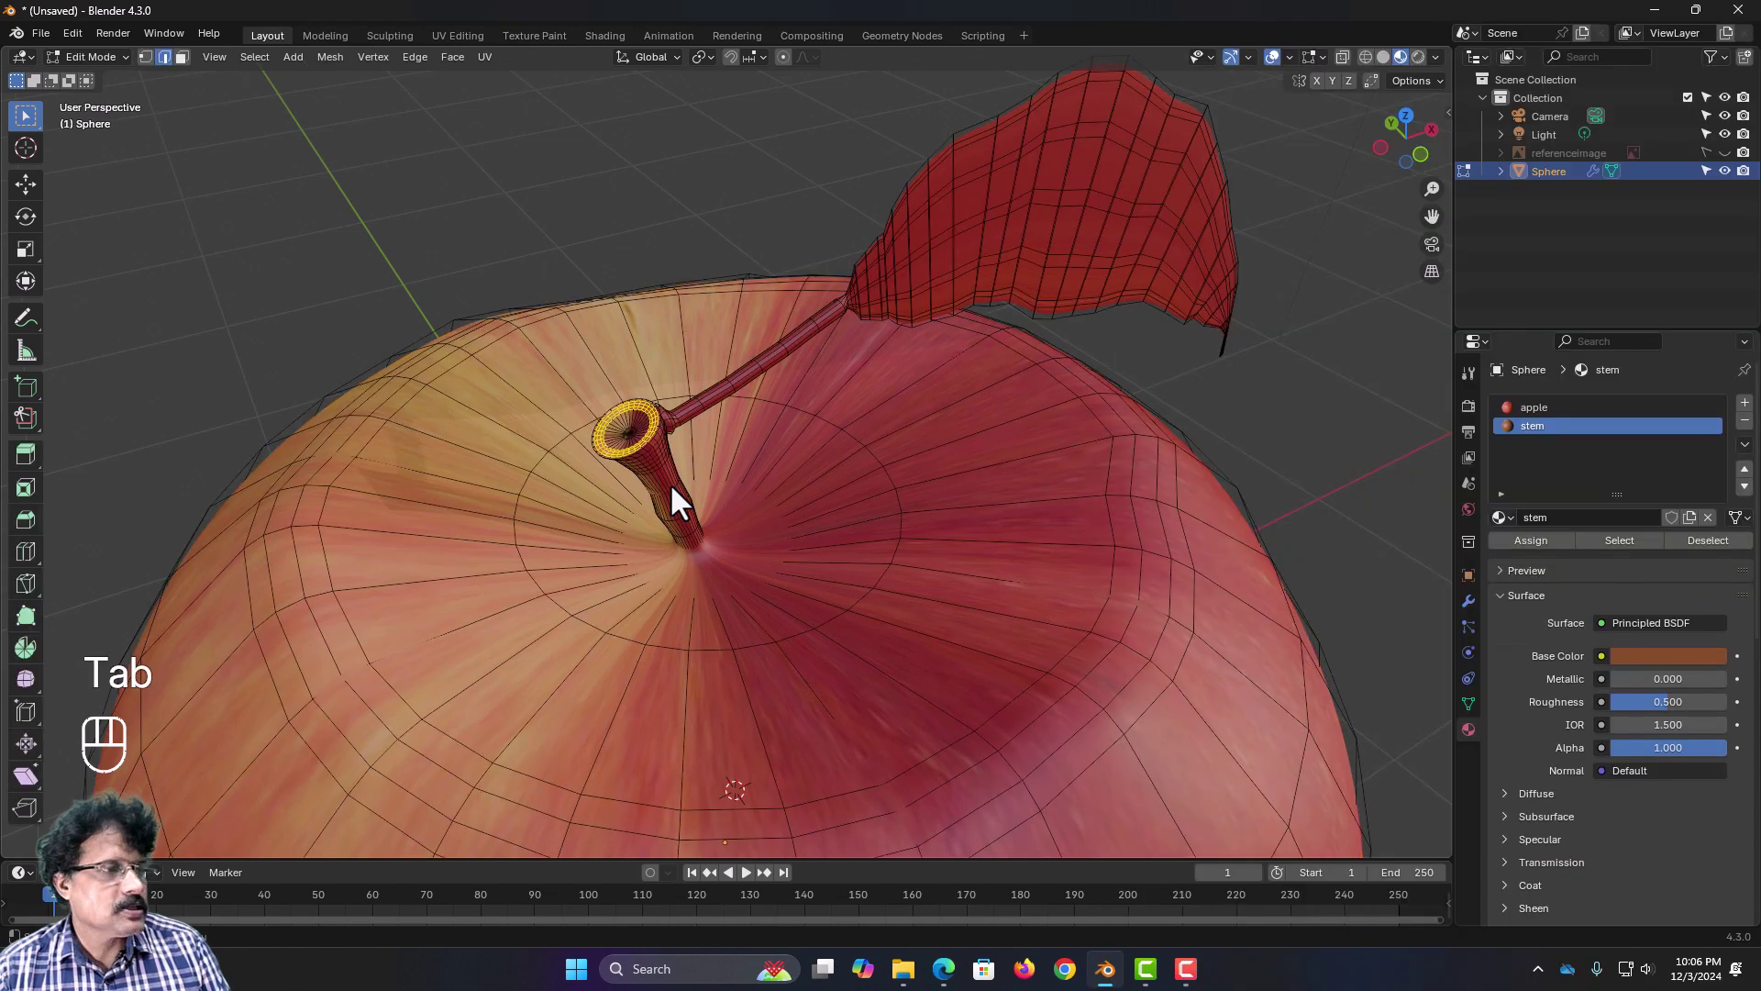
pyautogui.click(145, 57)
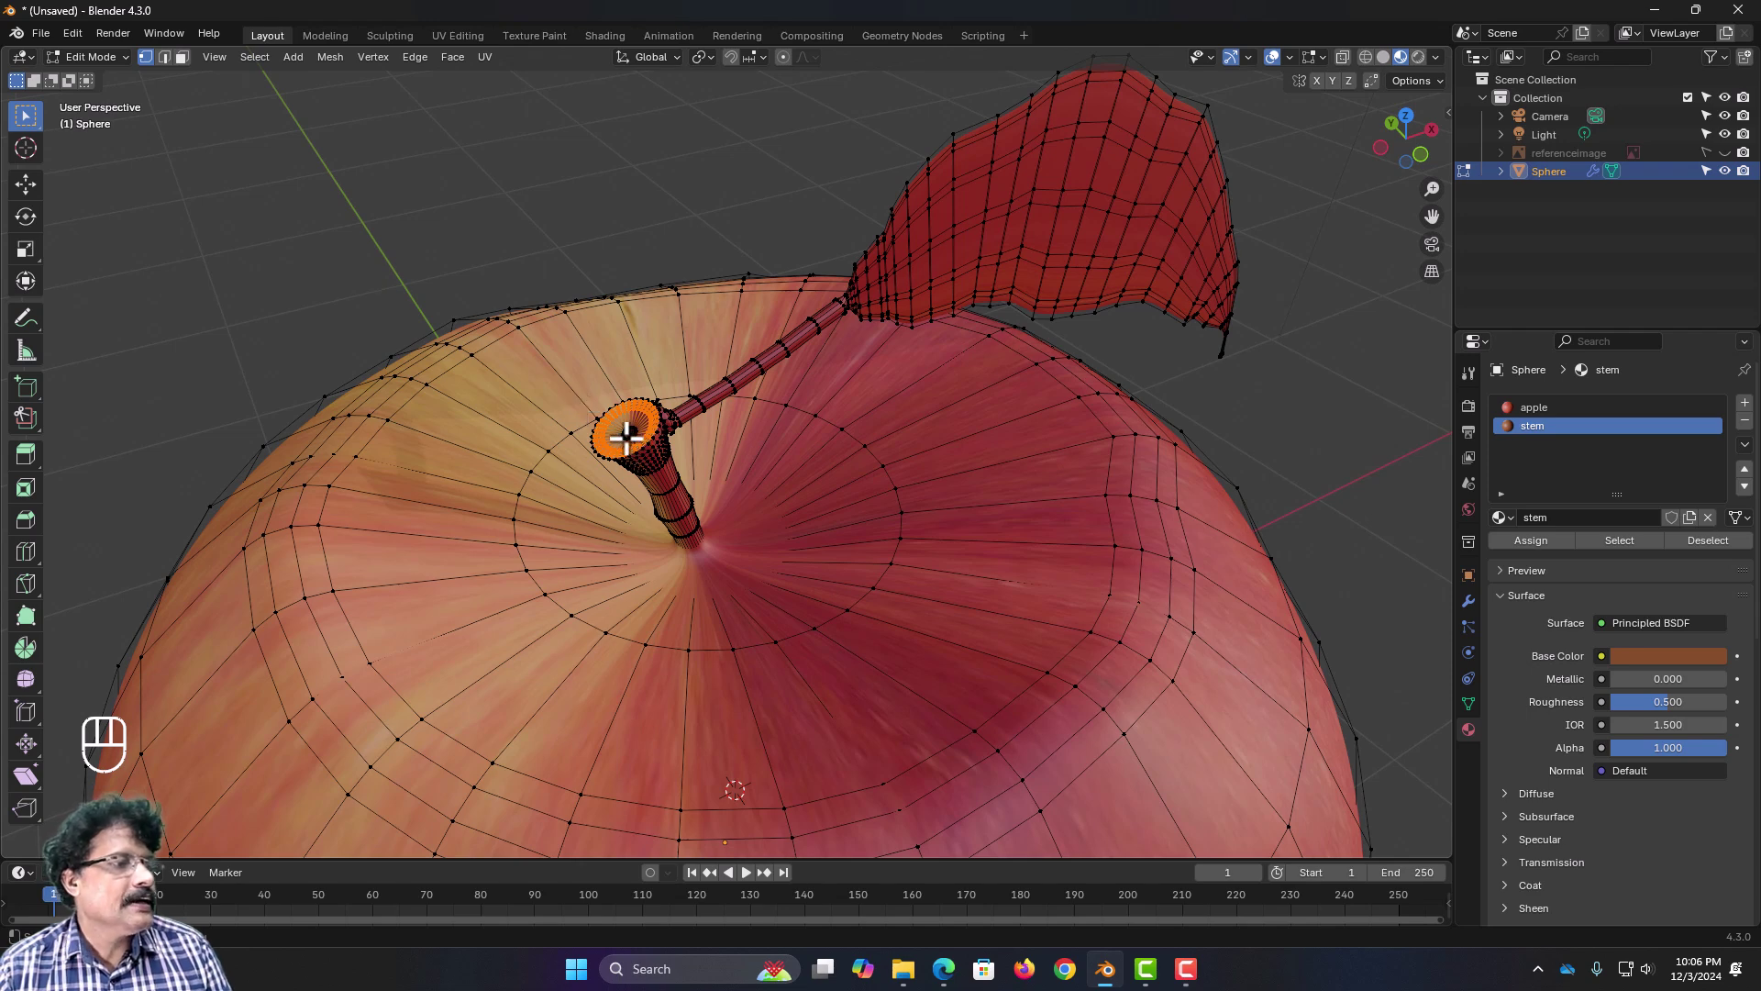
pyautogui.hotkey('alt', 'a')
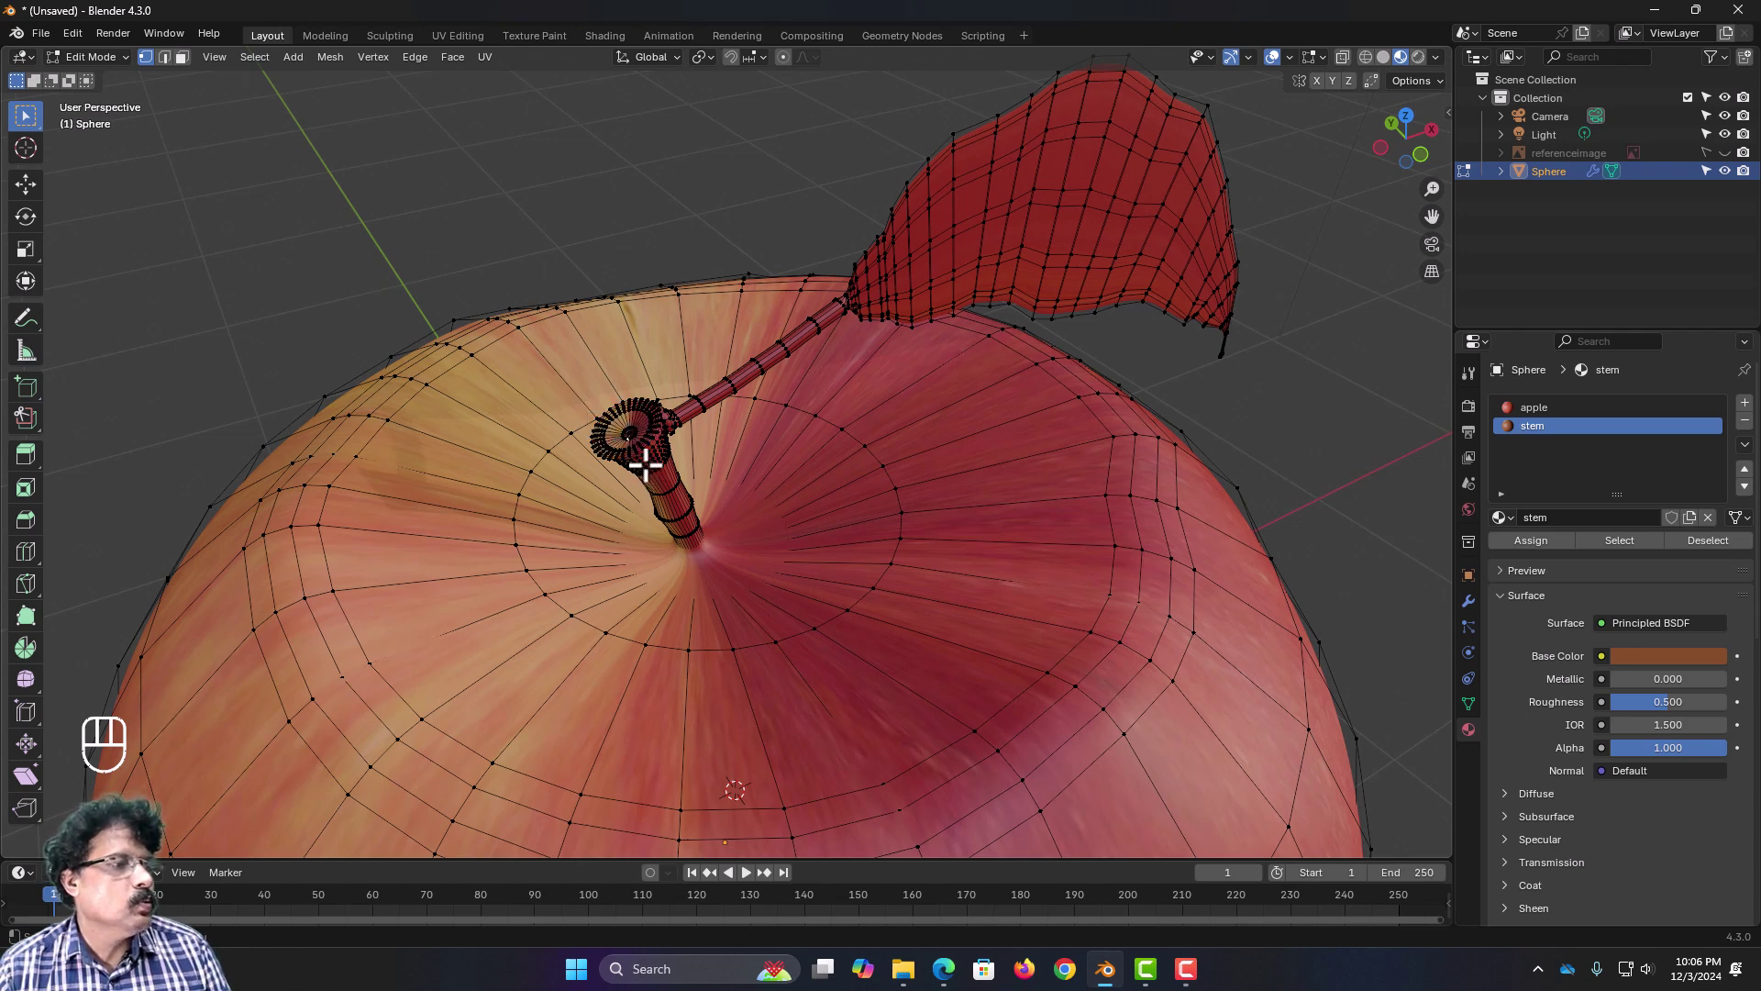
pyautogui.scroll(5, 645, 466)
pyautogui.keyDown('shift'); pyautogui.moveTo(641, 465); pyautogui.dragTo(815, 549, button='middle'); pyautogui.keyUp('shift')
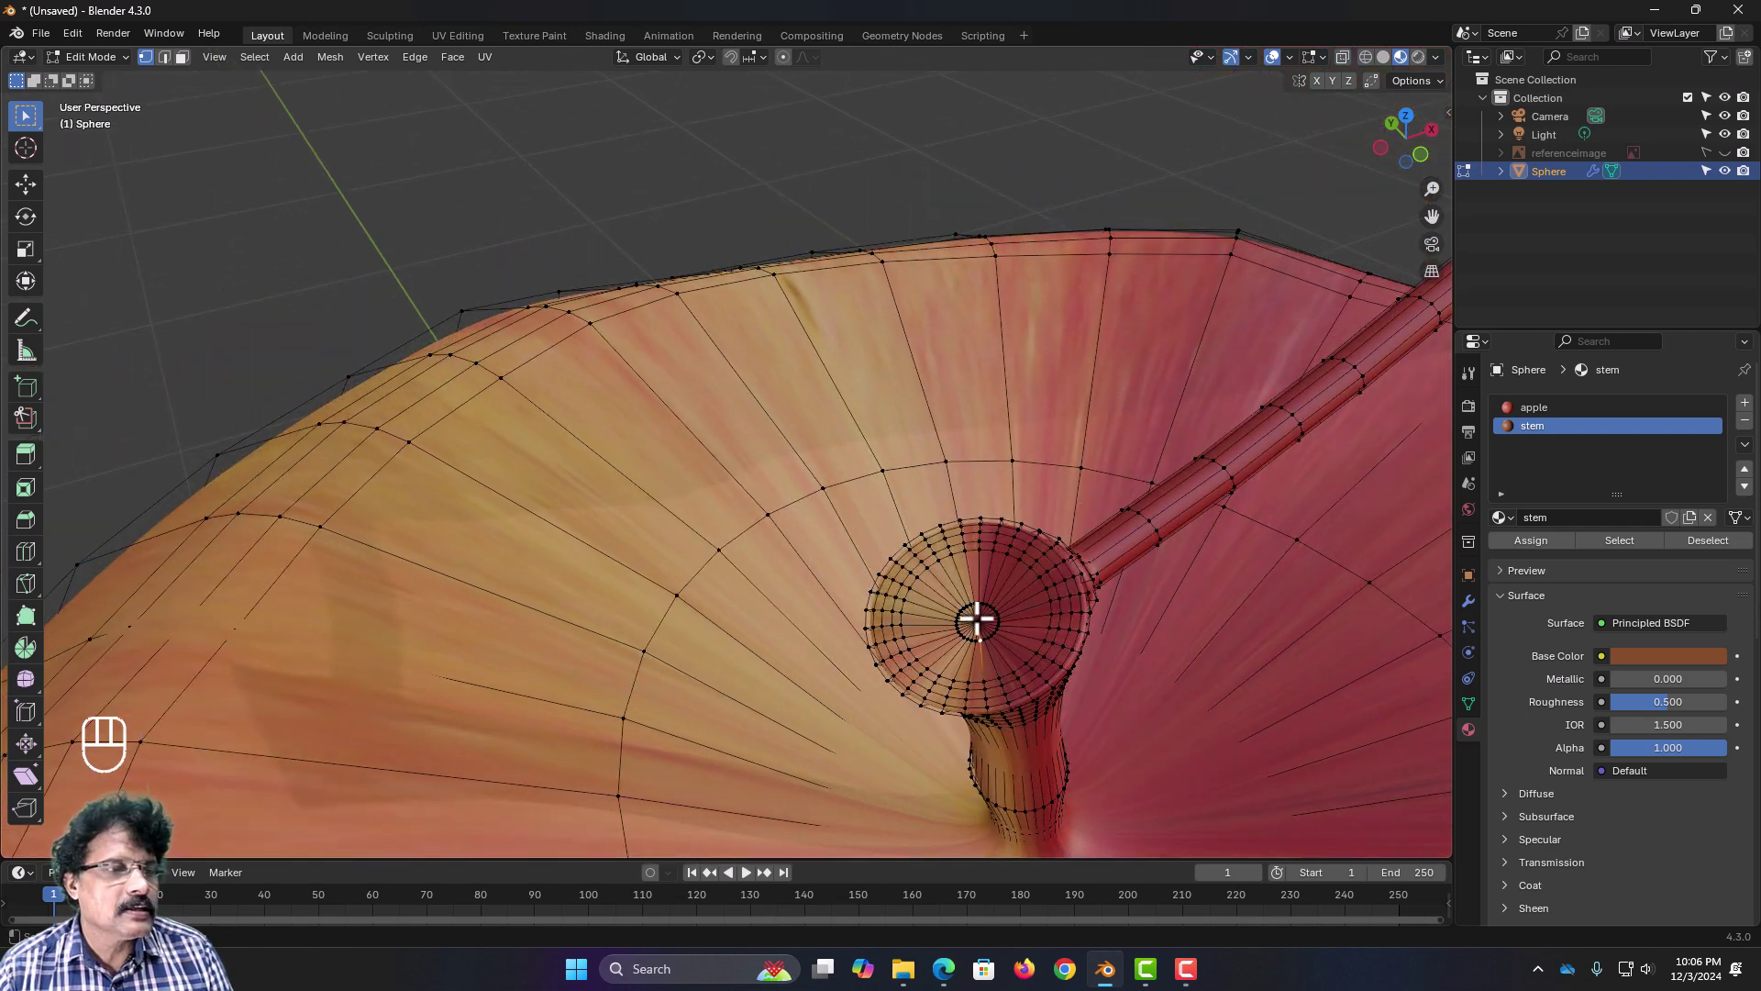
pyautogui.click(978, 622)
pyautogui.scroll(-3, 1040, 683)
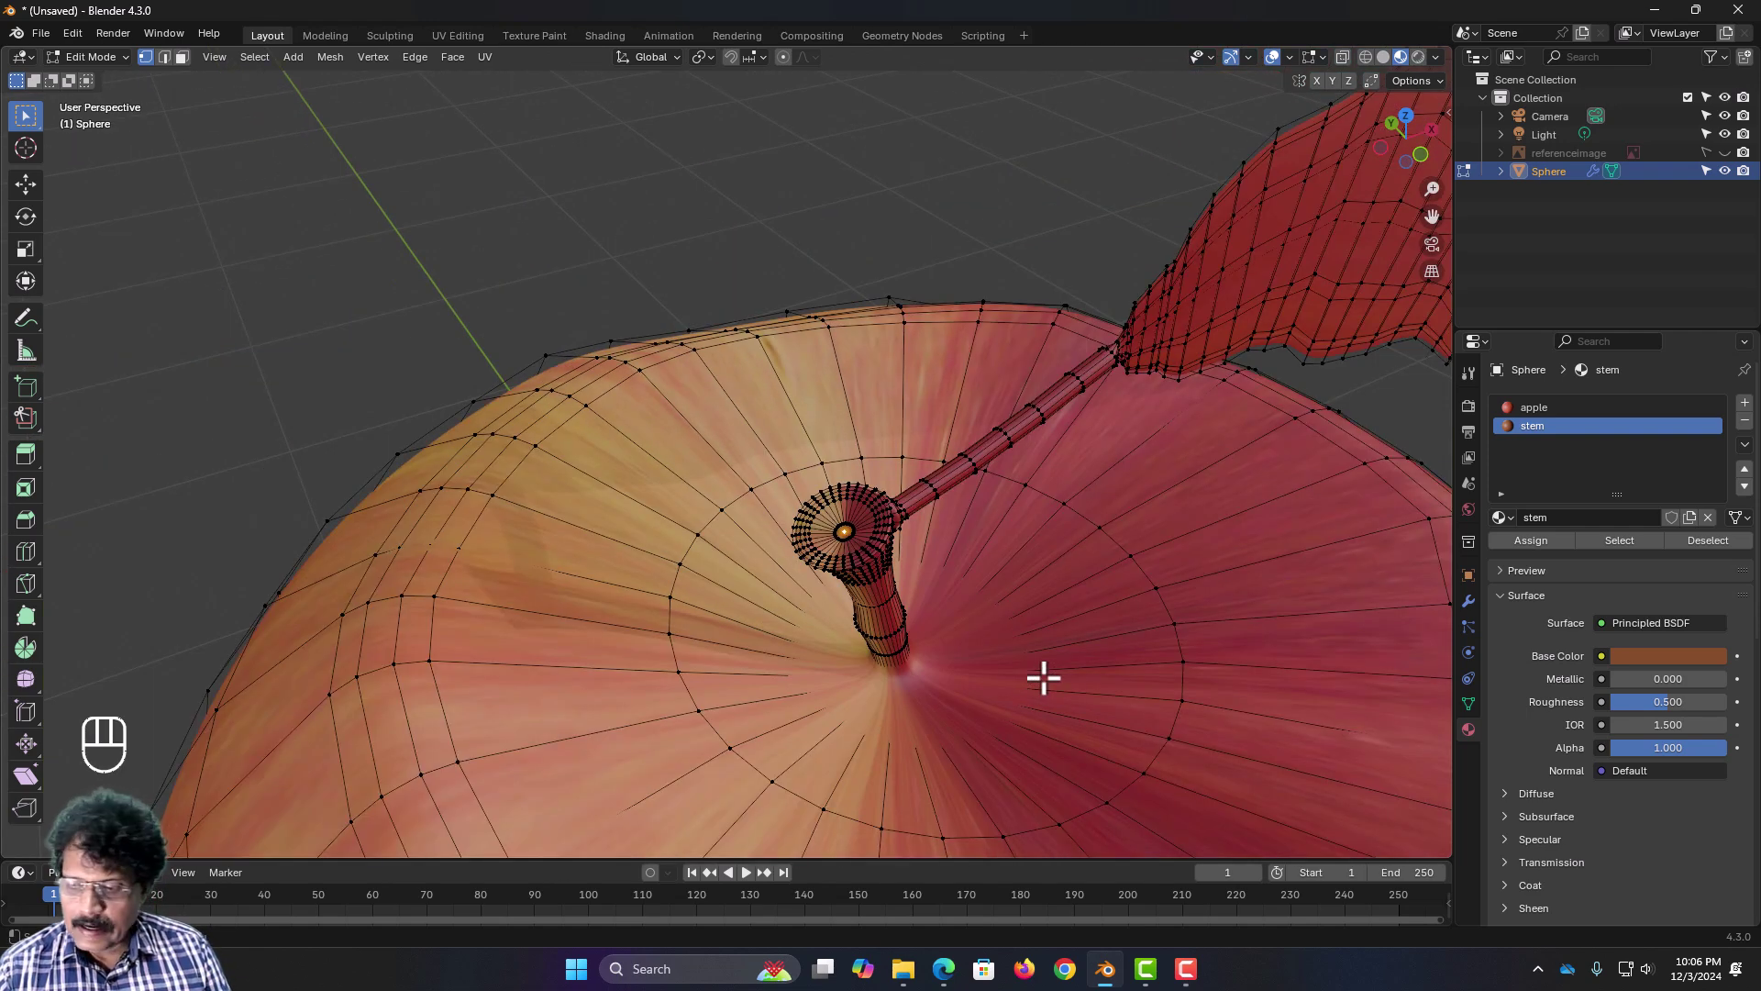
# Step: Grow the selection from the stem's center vertex until it covers the stem and the leaf stalk up to the leaf's base
pyautogui.press('ctrl+KP_Add')
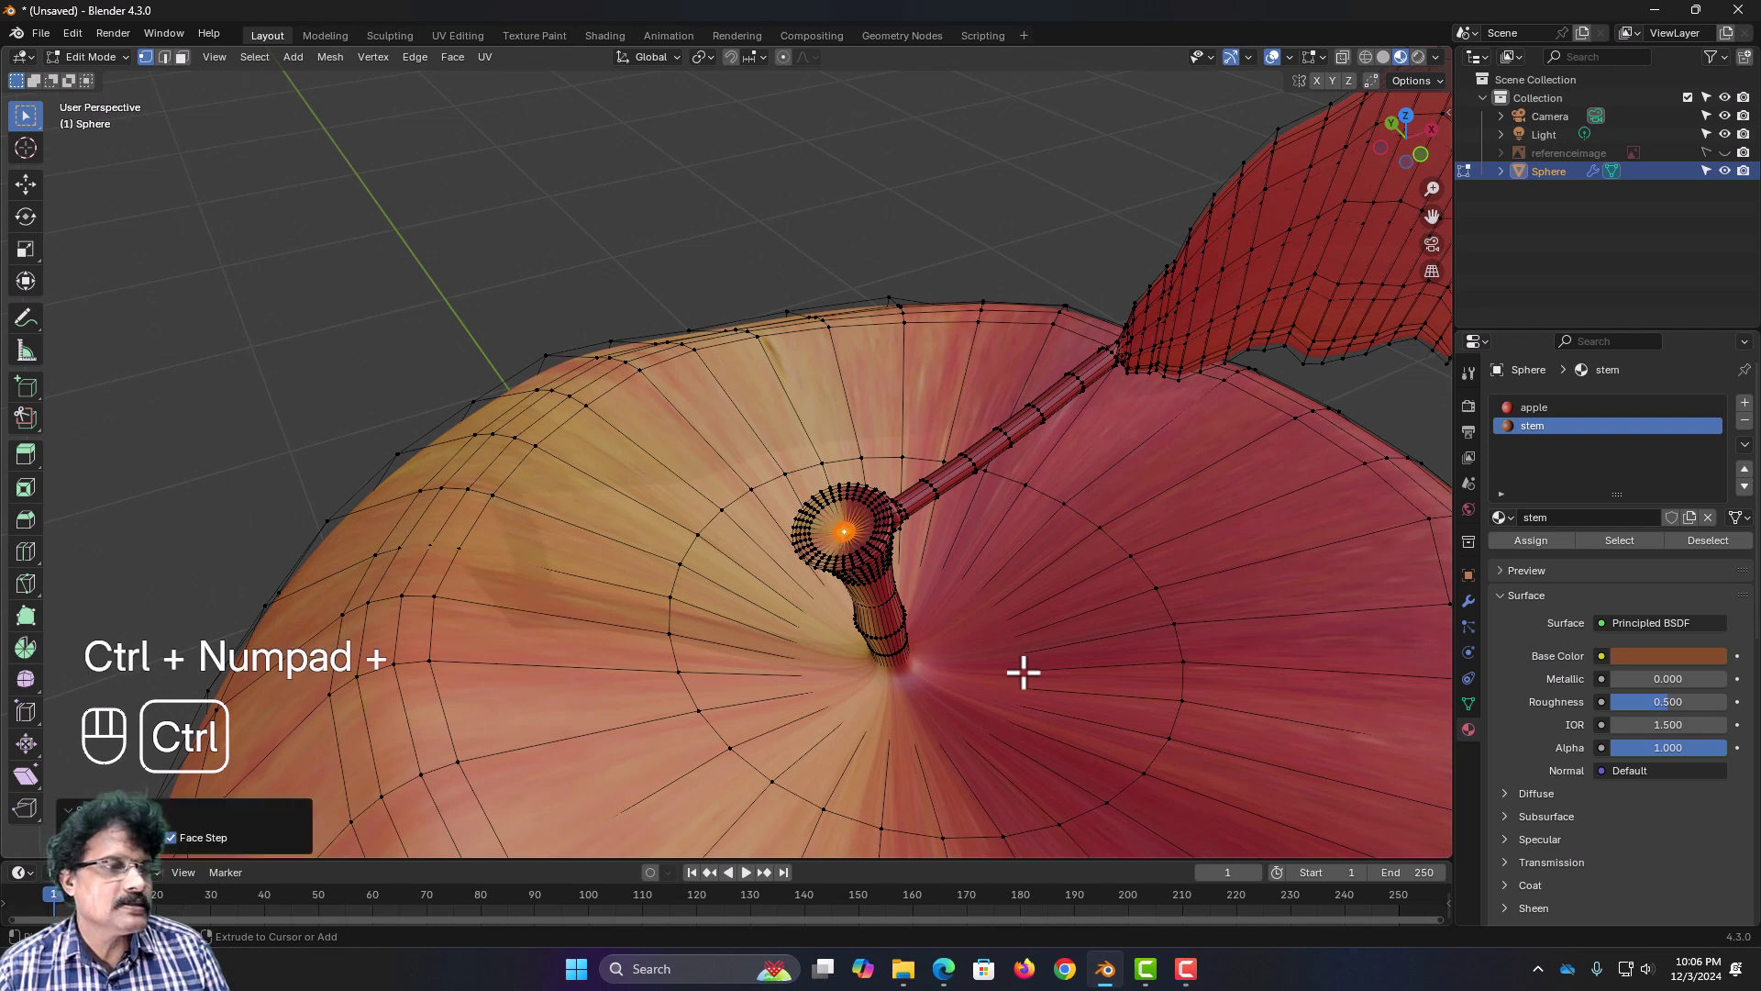
pyautogui.press('ctrl+KP_Add')
pyautogui.press('ctrl+KP_Add')
pyautogui.press('ctrl+KP_Add')
pyautogui.press('ctrl+KP_Add')
pyautogui.press('ctrl+KP_Add')
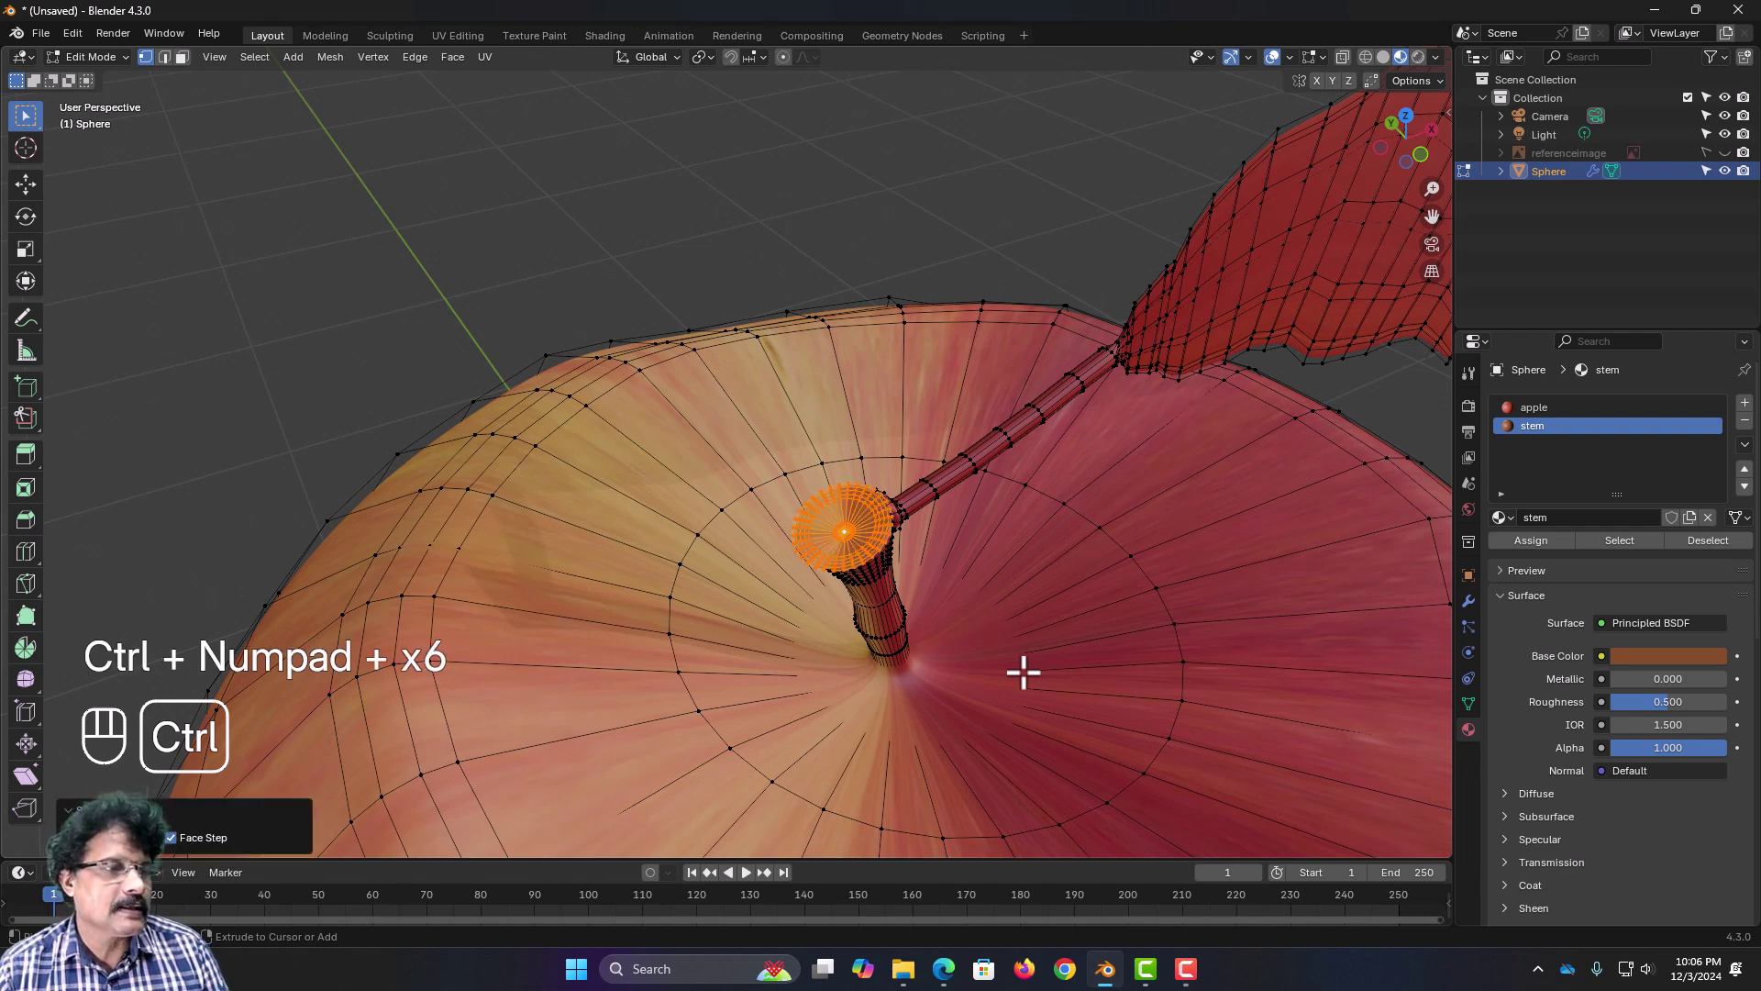
pyautogui.press('ctrl+KP_Add')
pyautogui.press('ctrl+KP_Add')
pyautogui.press('ctrl+KP_Add')
pyautogui.press('ctrl+KP_Add')
pyautogui.press('ctrl+KP_Add')
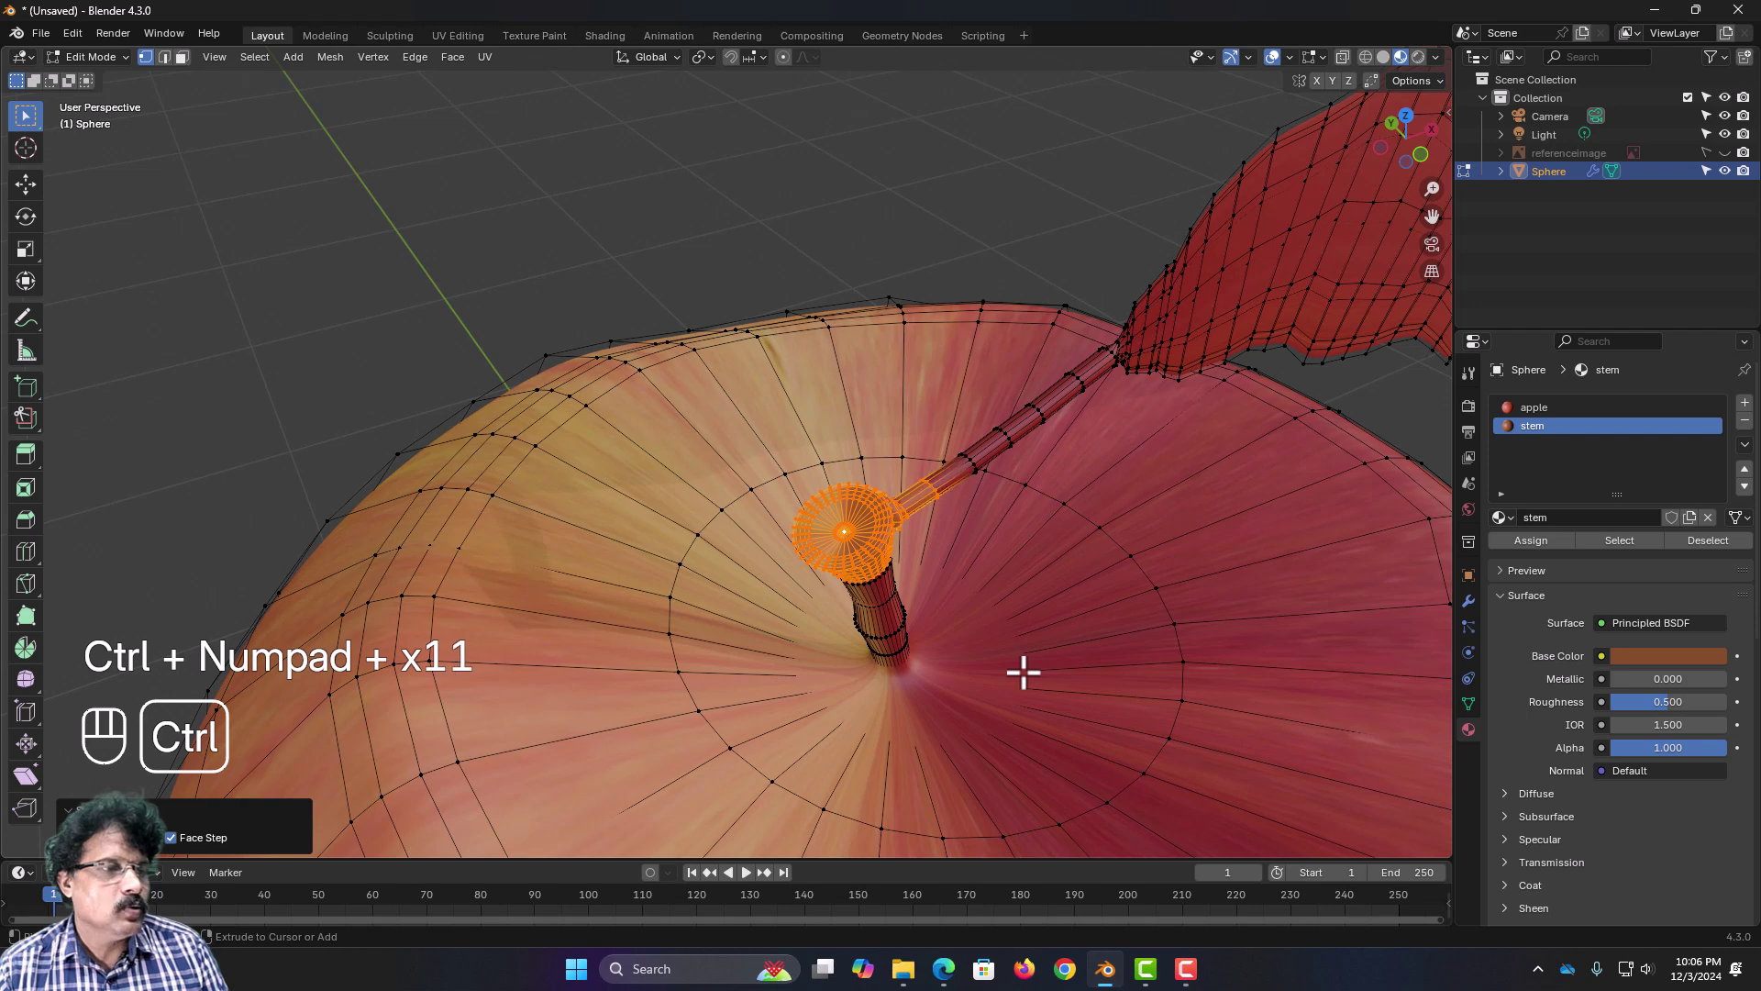
pyautogui.press('ctrl+KP_Add')
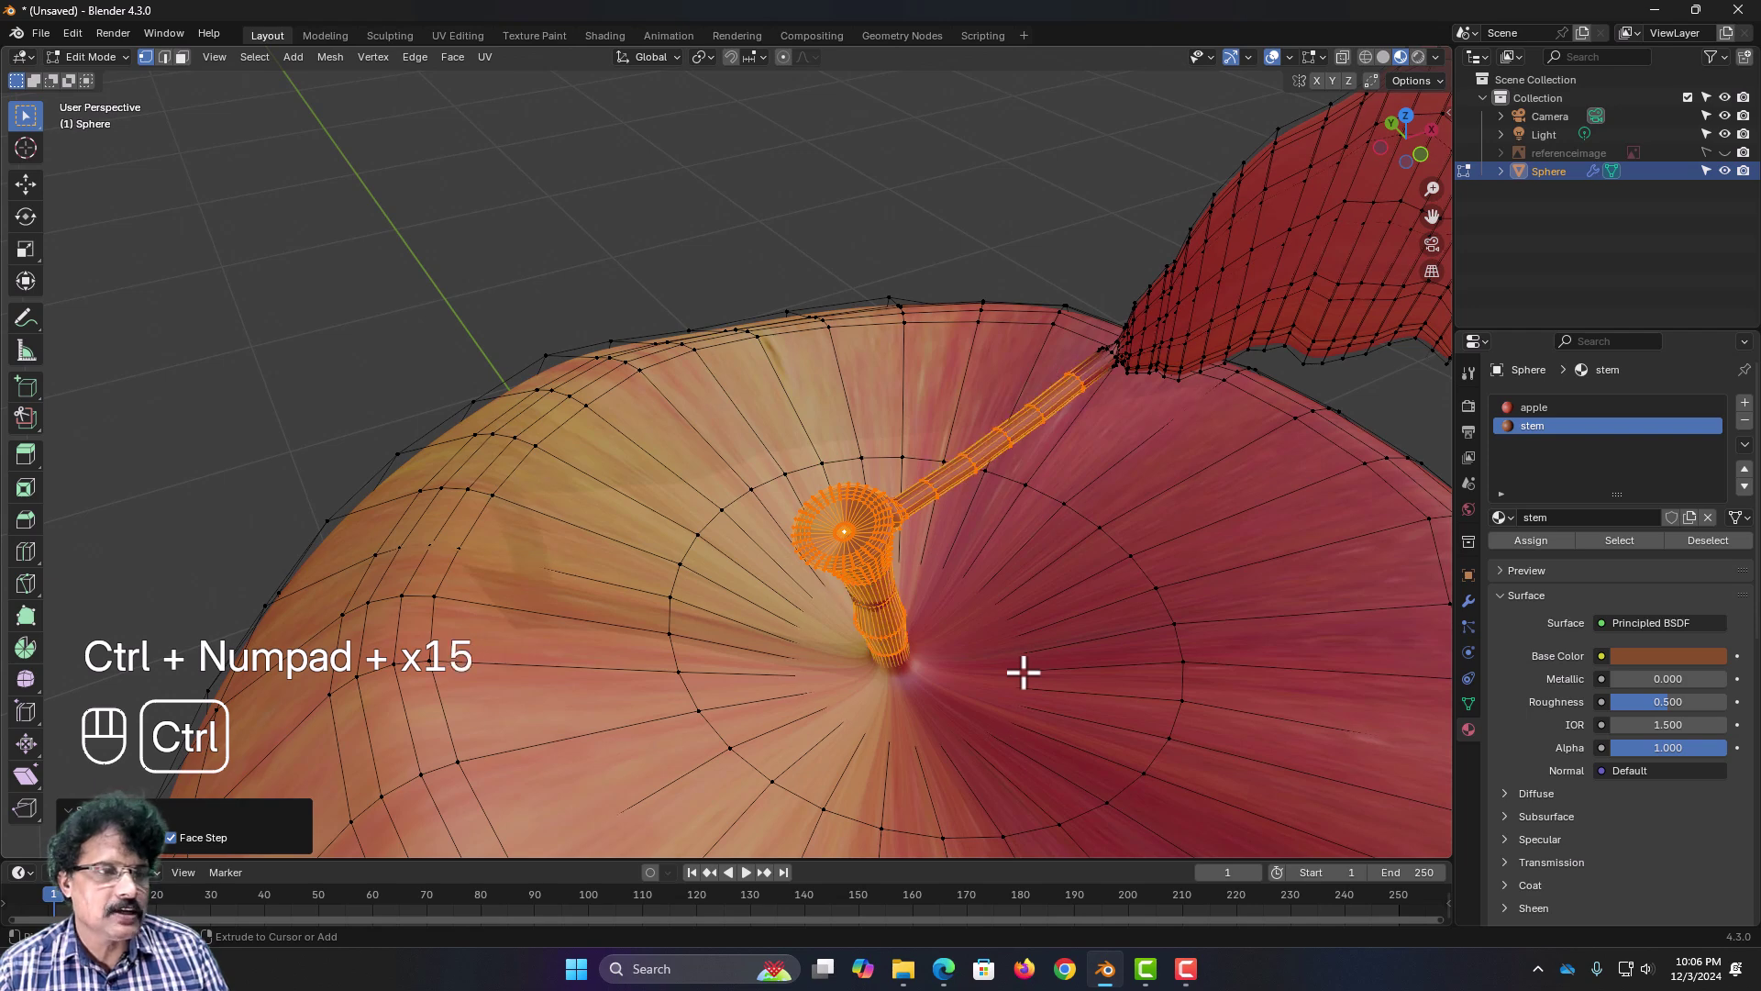
pyautogui.press('ctrl+KP_Add')
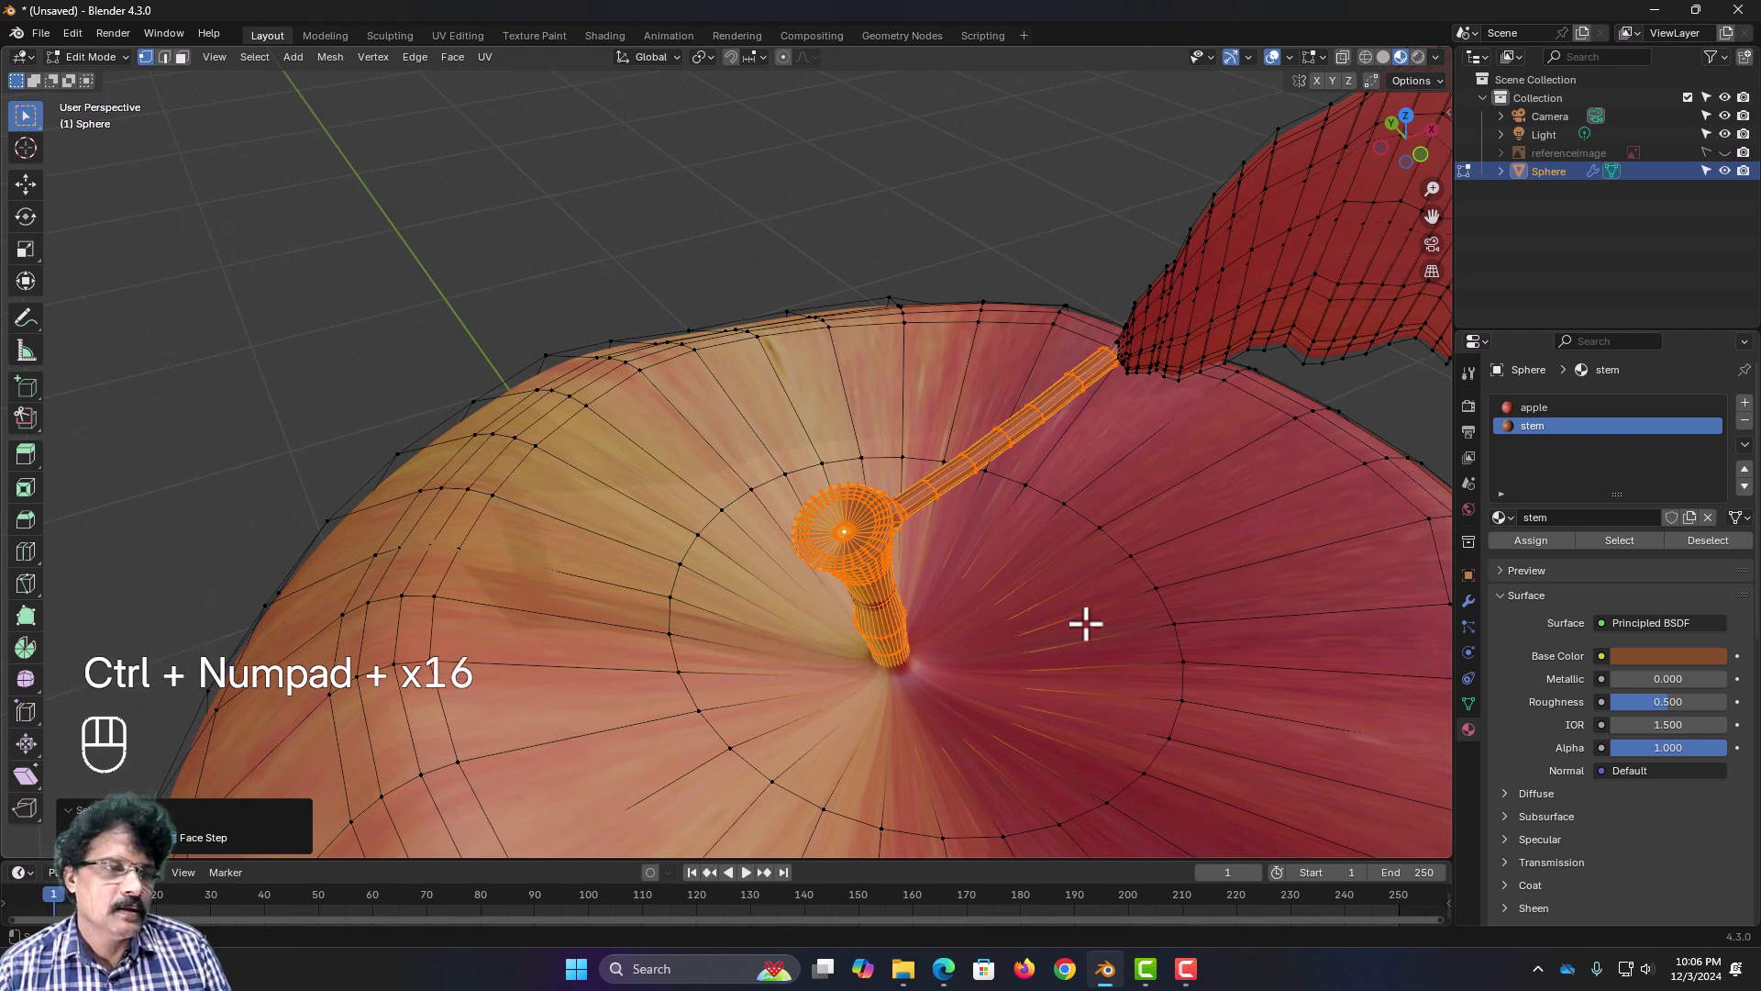
pyautogui.scroll(-6, 1091, 650)
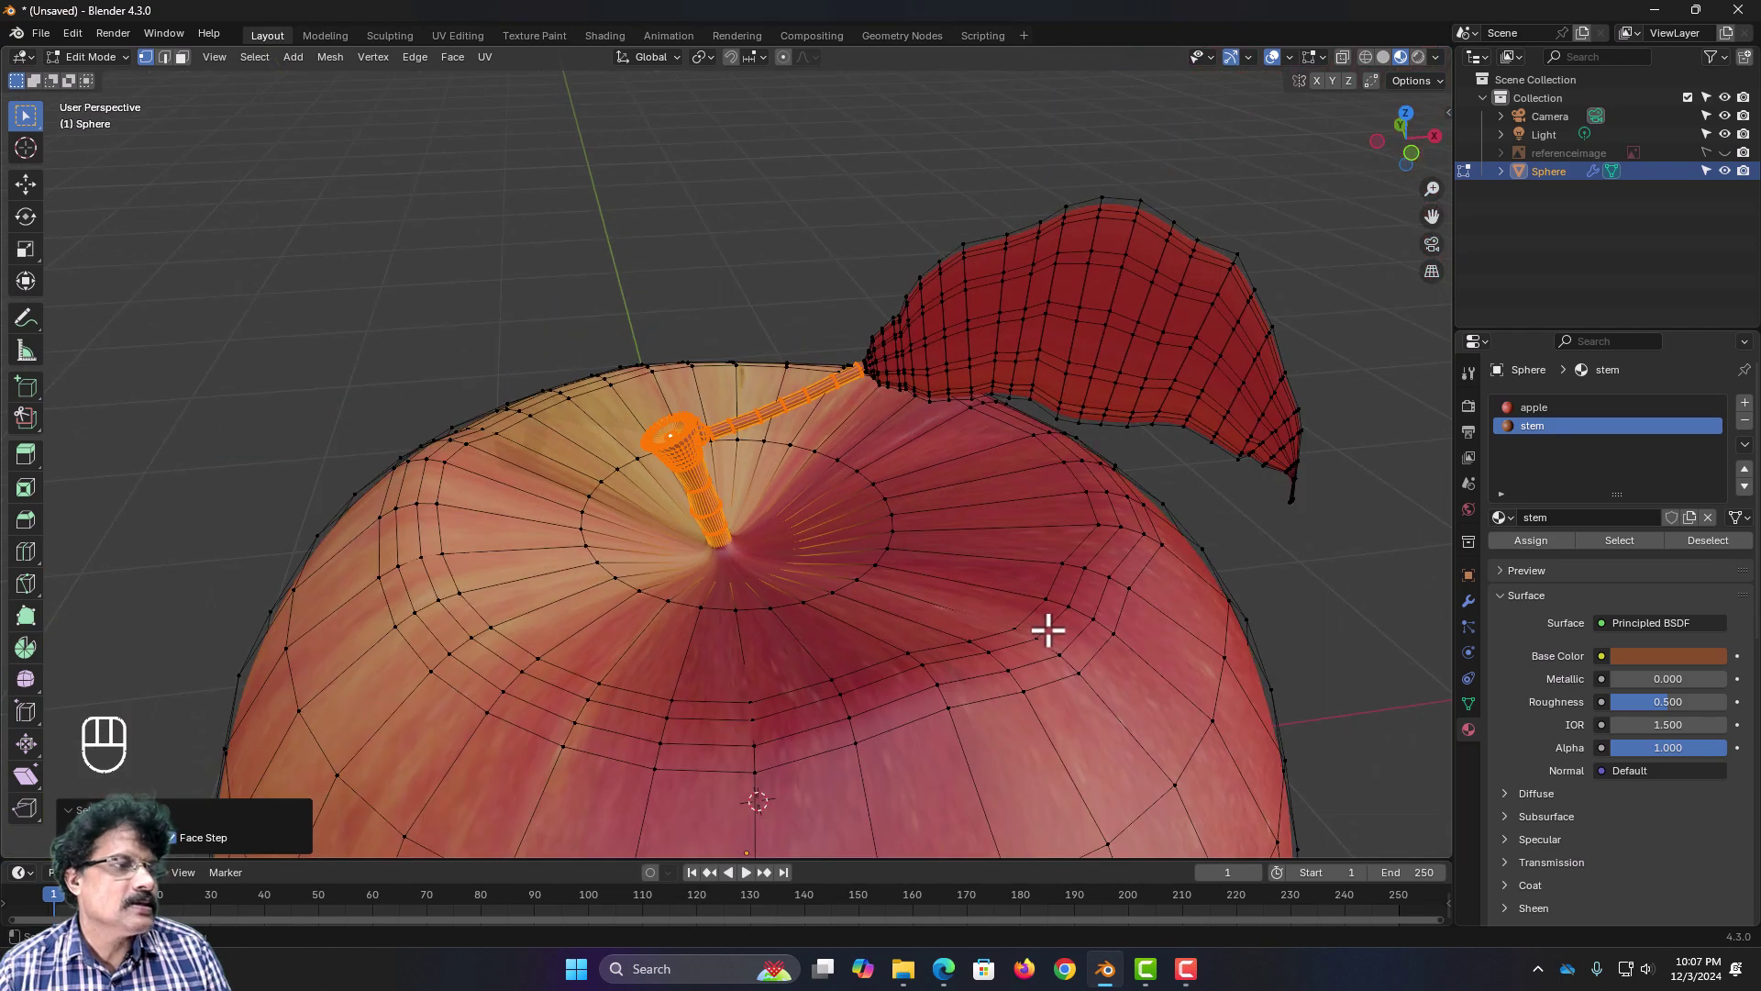
pyautogui.keyDown('shift'); pyautogui.moveTo(1013, 580); pyautogui.dragTo(917, 630, button='middle'); pyautogui.keyUp('shift')
pyautogui.scroll(3, 940, 704)
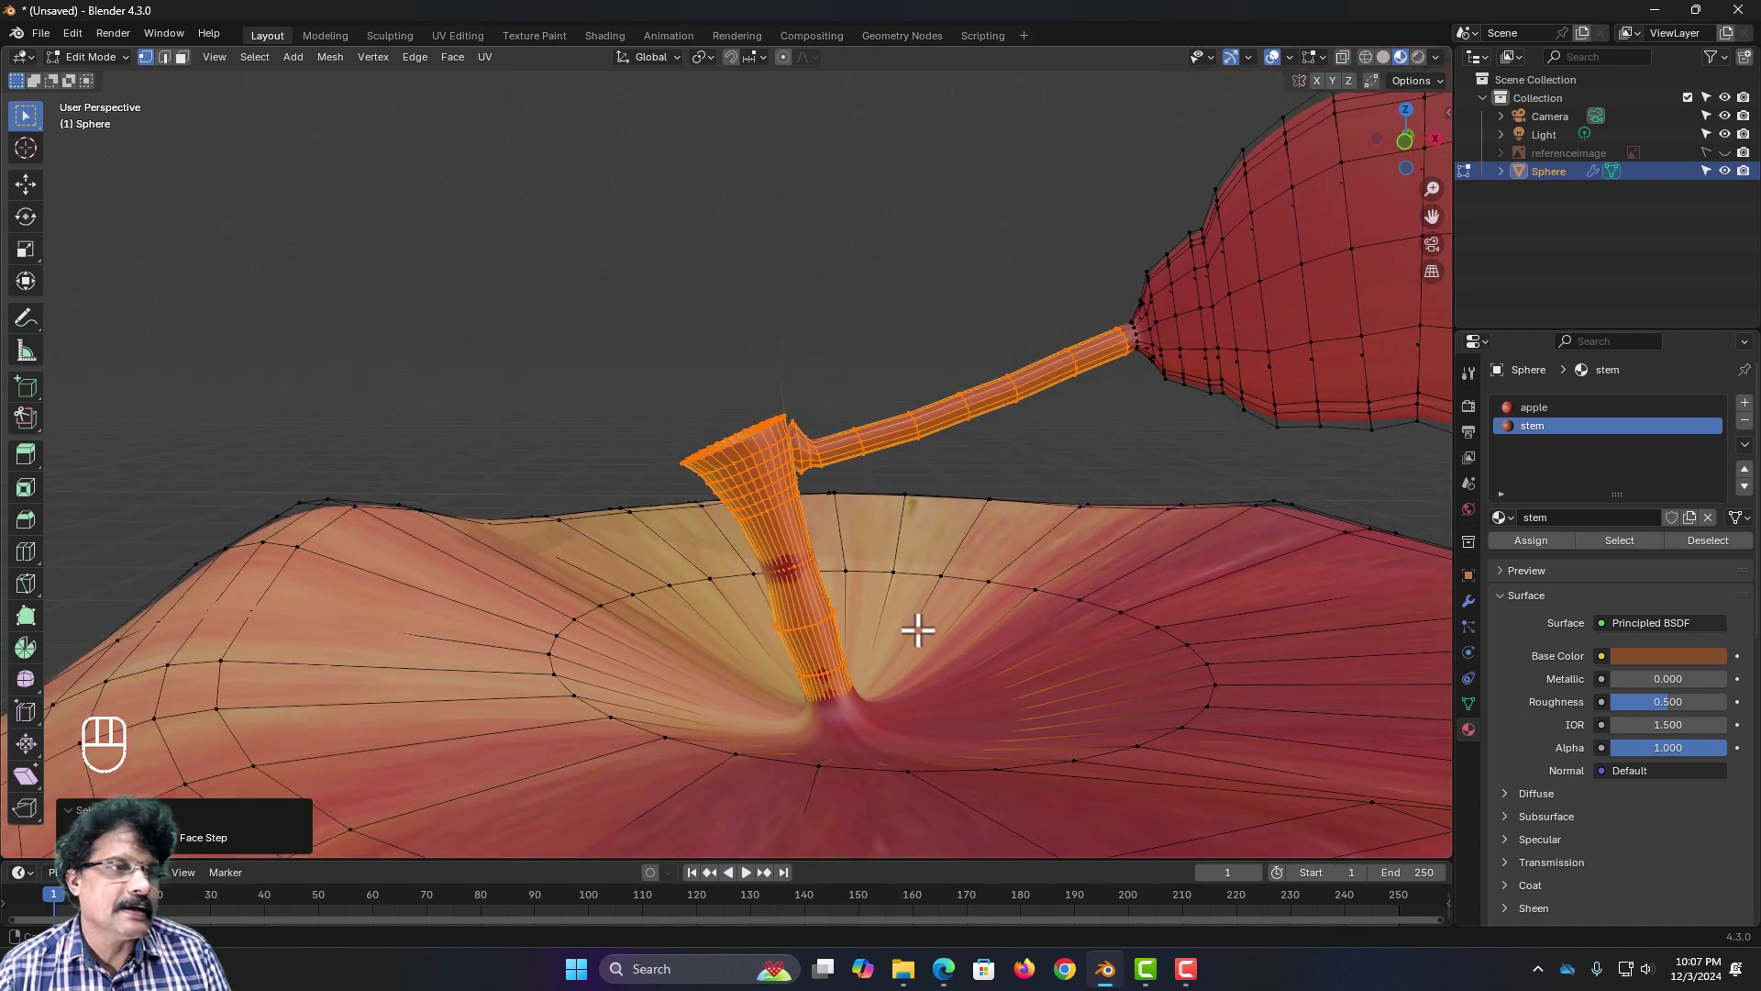
# Step: Turn on X-ray and circle-deselect the leaf stalk, keeping only the apple's stem selected
pyautogui.click(1343, 55)
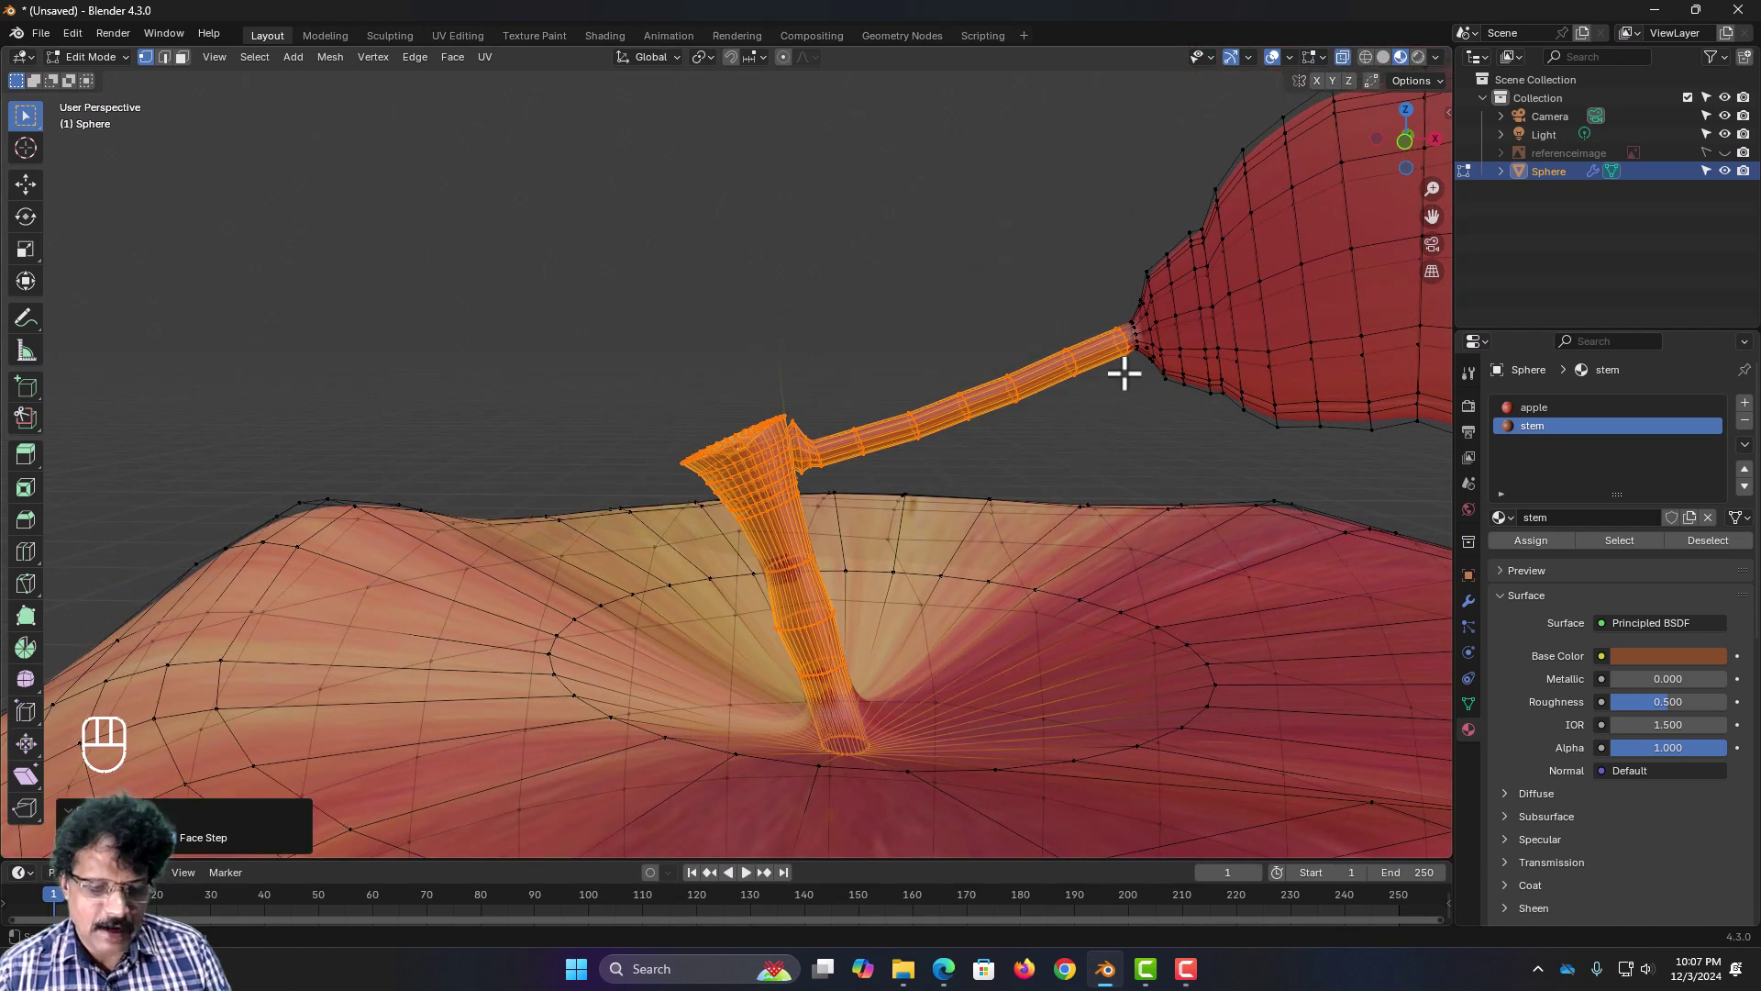
pyautogui.press('c')
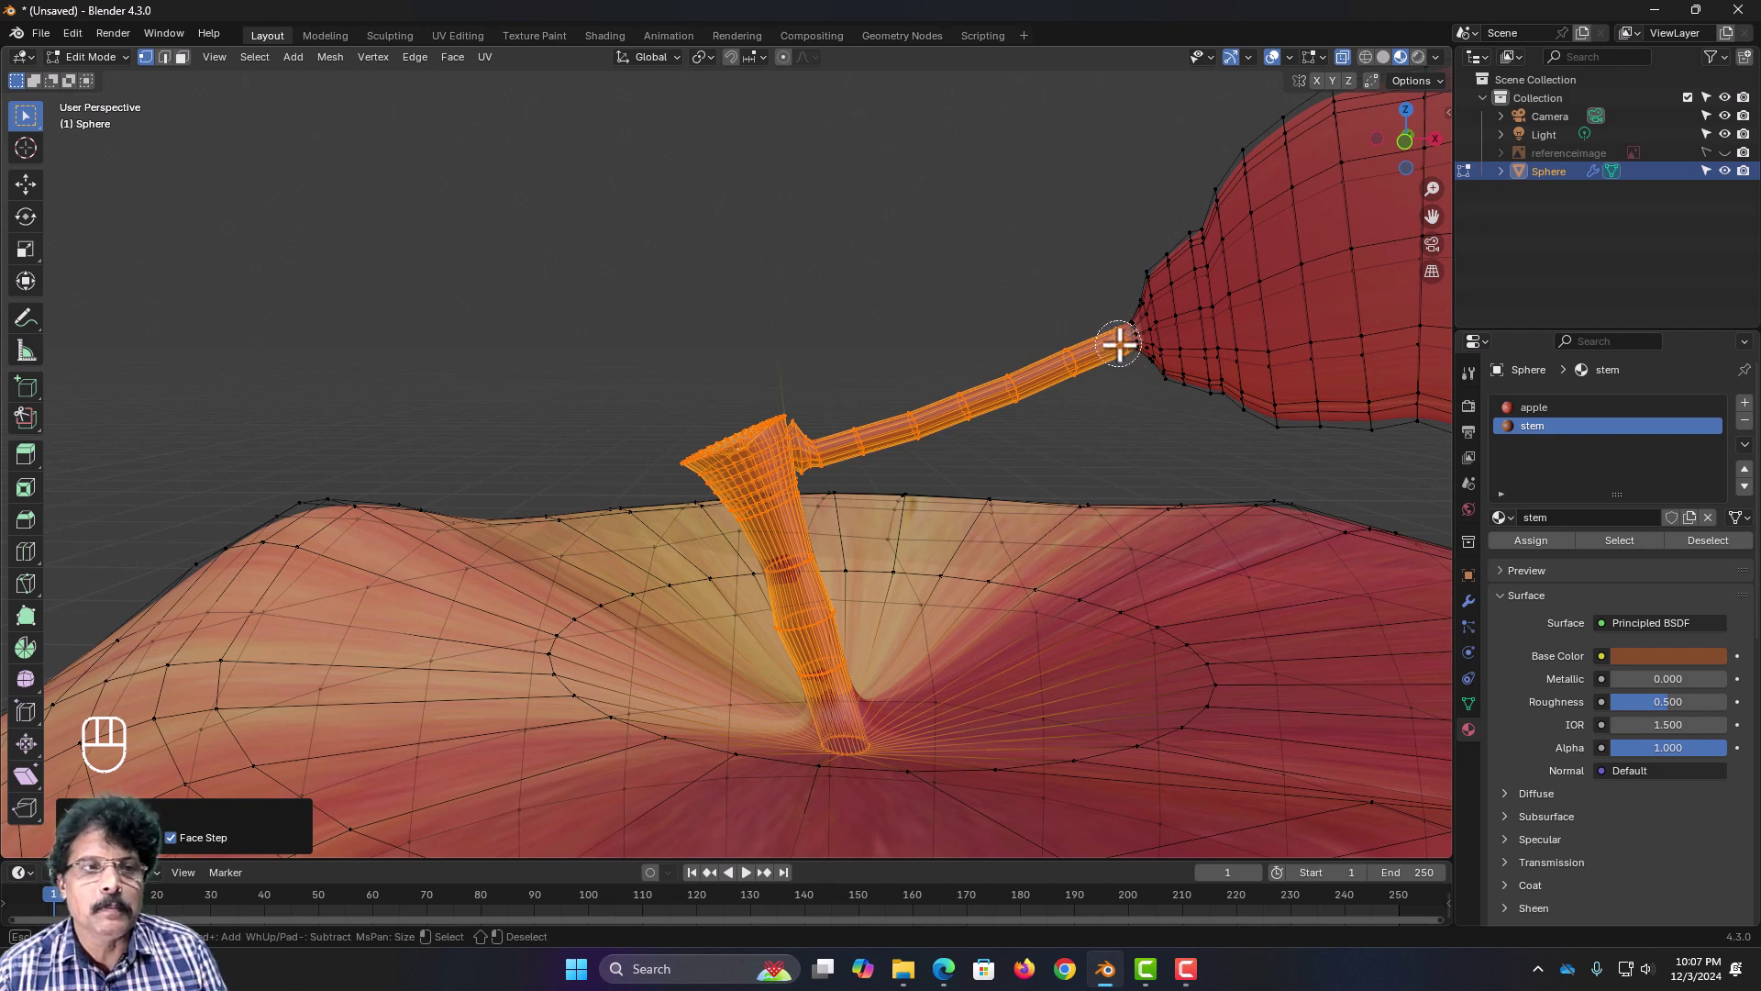
pyautogui.moveTo(1119, 344)
pyautogui.mouseDown(button='middle')
pyautogui.moveTo(825, 456)
pyautogui.moveTo(817, 417)
pyautogui.moveTo(821, 457)
pyautogui.mouseUp(button='middle')
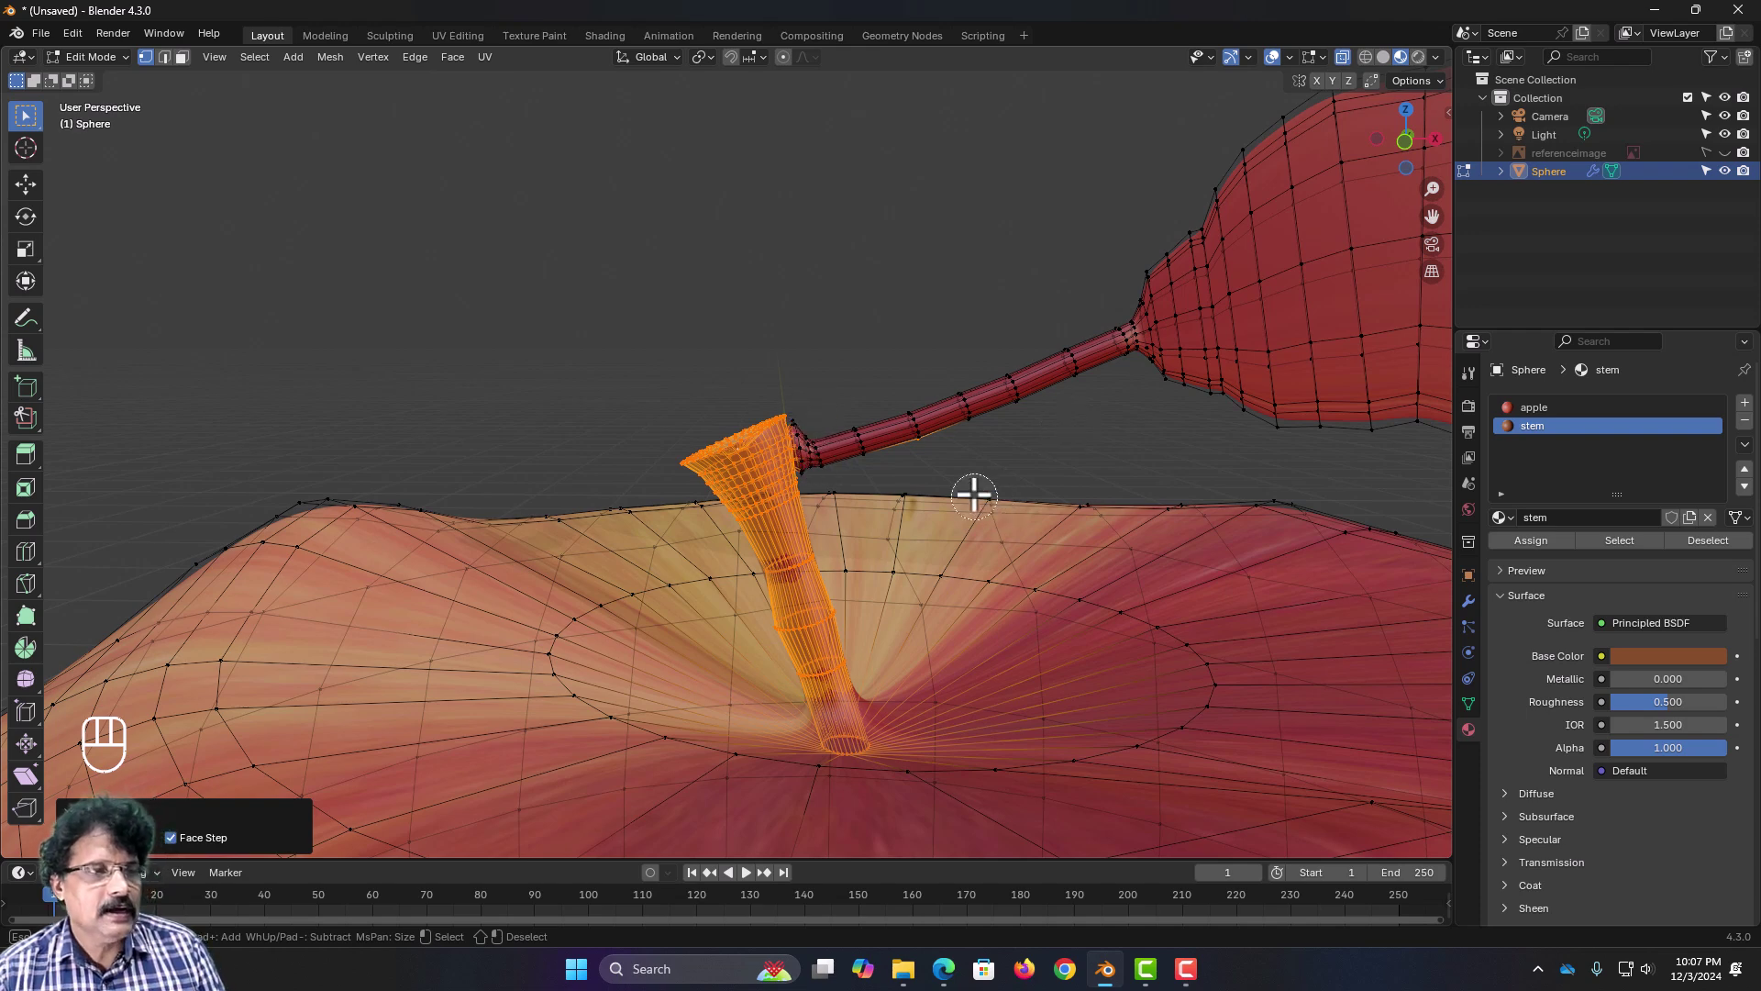
pyautogui.rightClick(1009, 438)
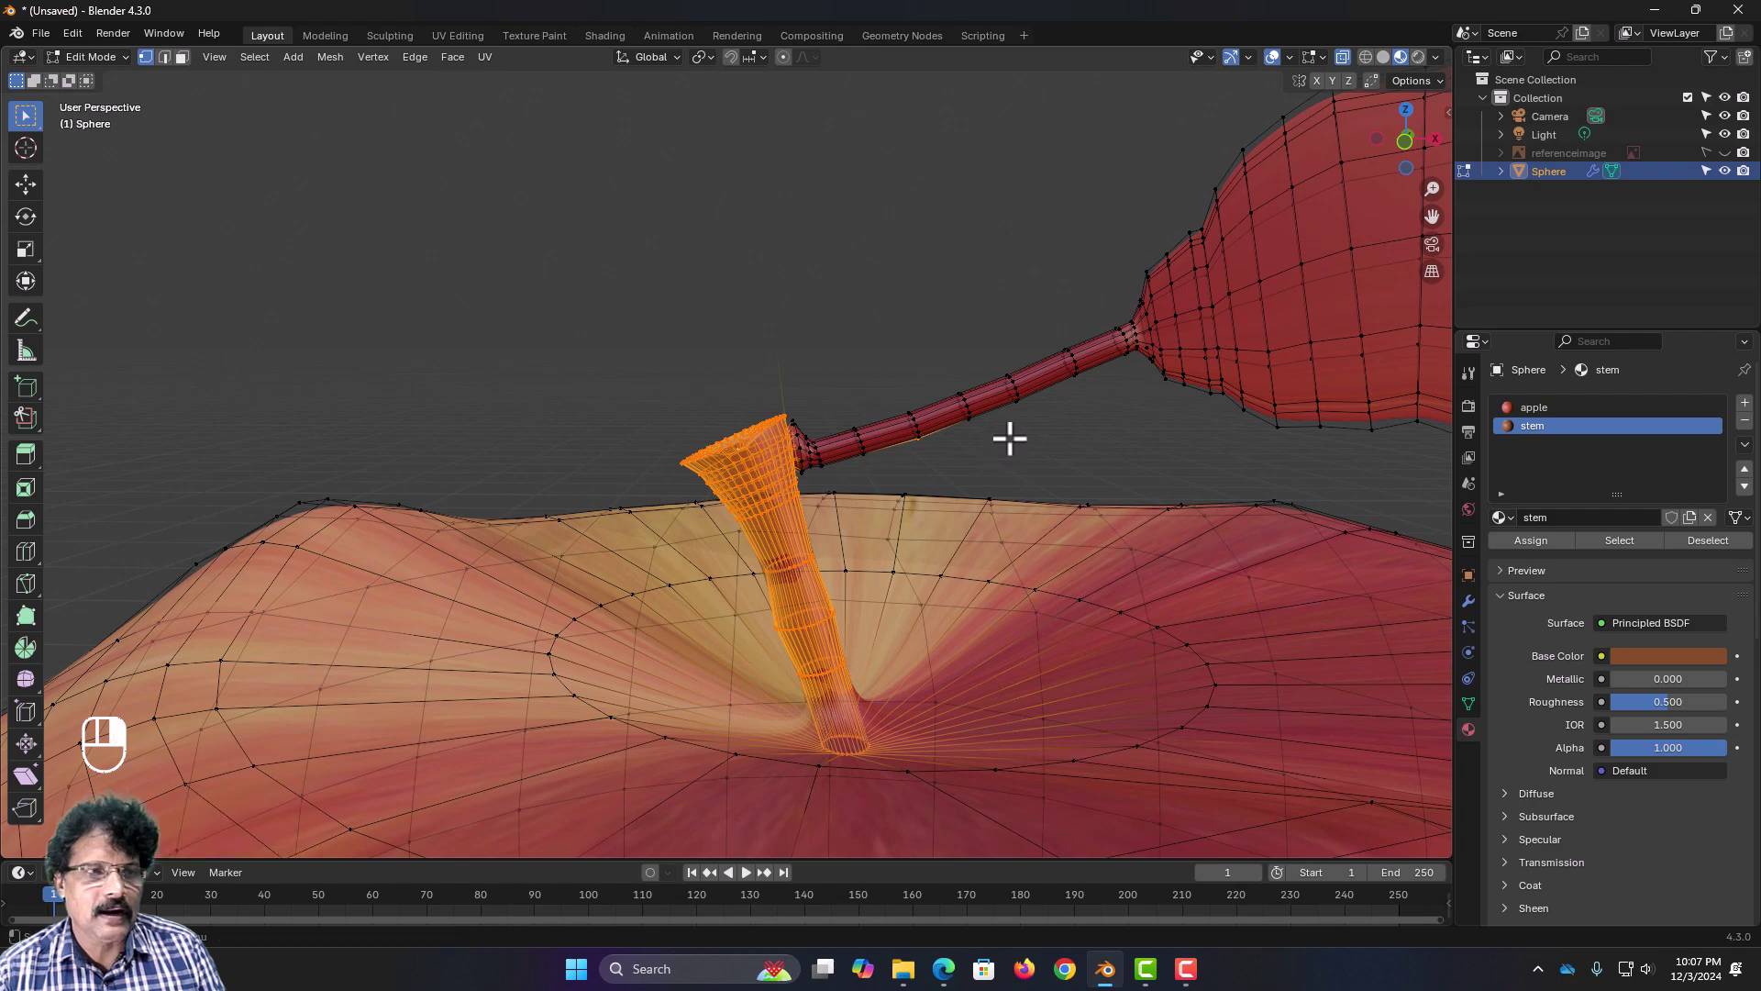
# Step: Assign the stem material to the selected stem faces and return to Object Mode to check the apple
pyautogui.moveTo(1007, 436)
pyautogui.mouseDown(button='middle')
pyautogui.moveTo(947, 507)
pyautogui.moveTo(1006, 570)
pyautogui.moveTo(930, 499)
pyautogui.mouseUp(button='middle')
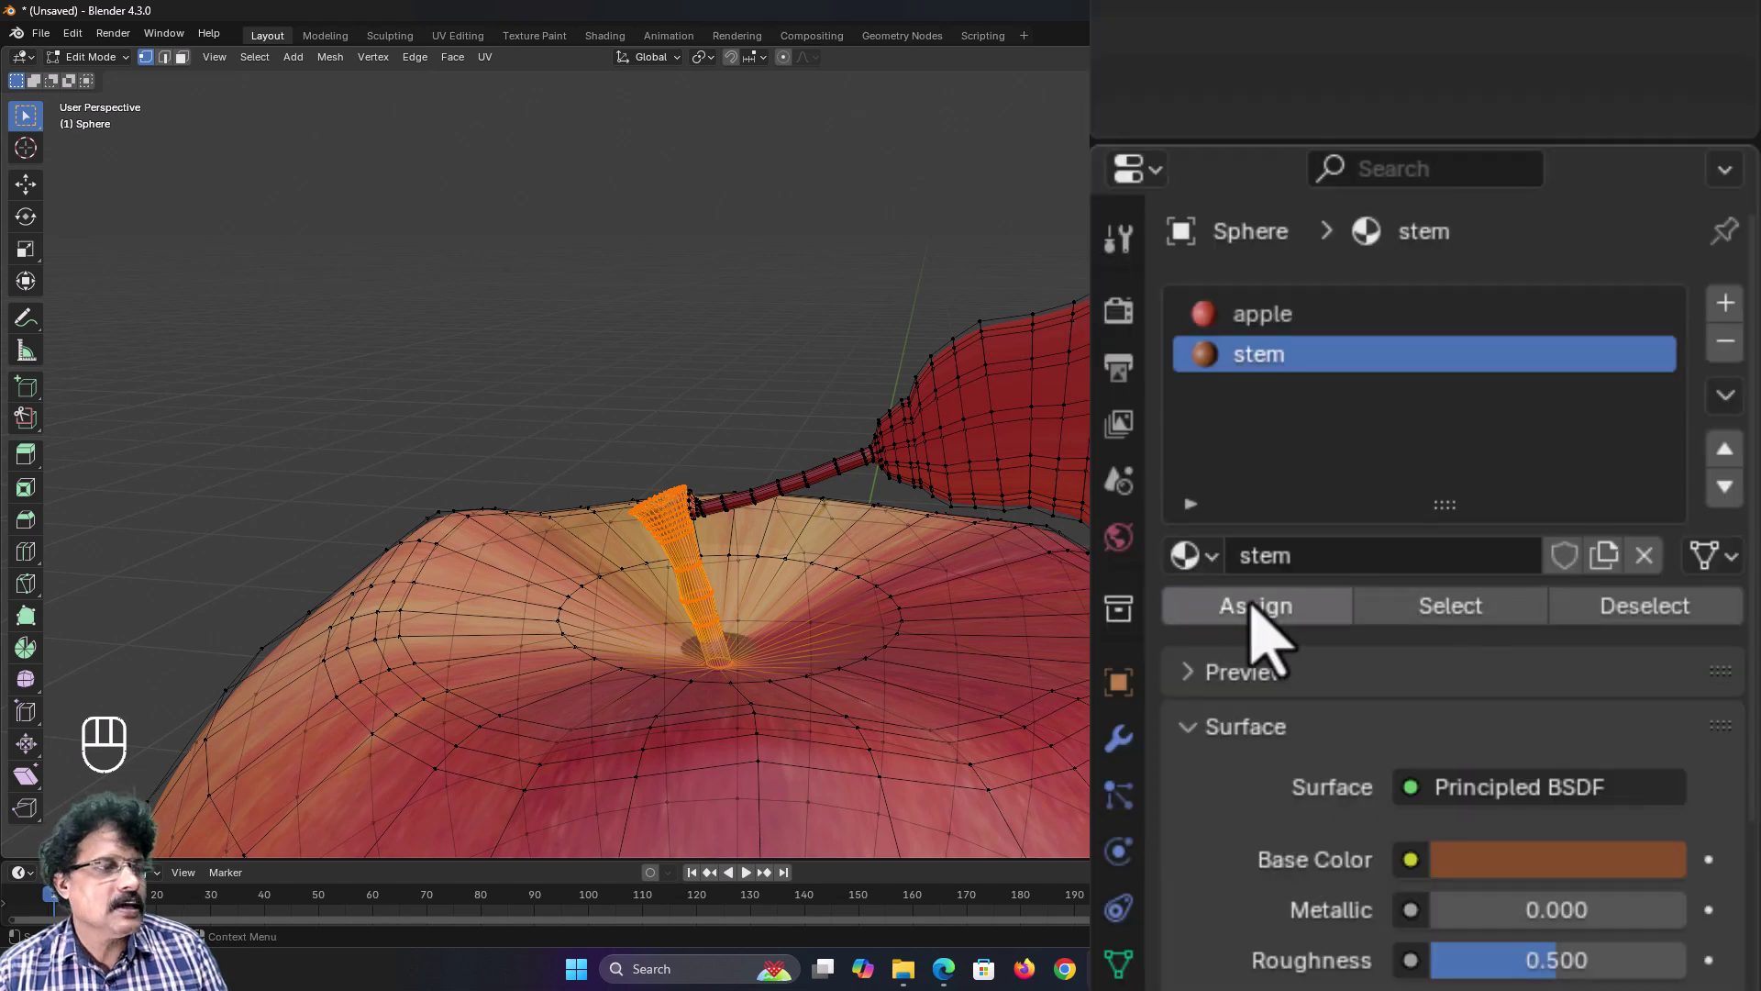
pyautogui.click(1251, 607)
pyautogui.press('Tab')
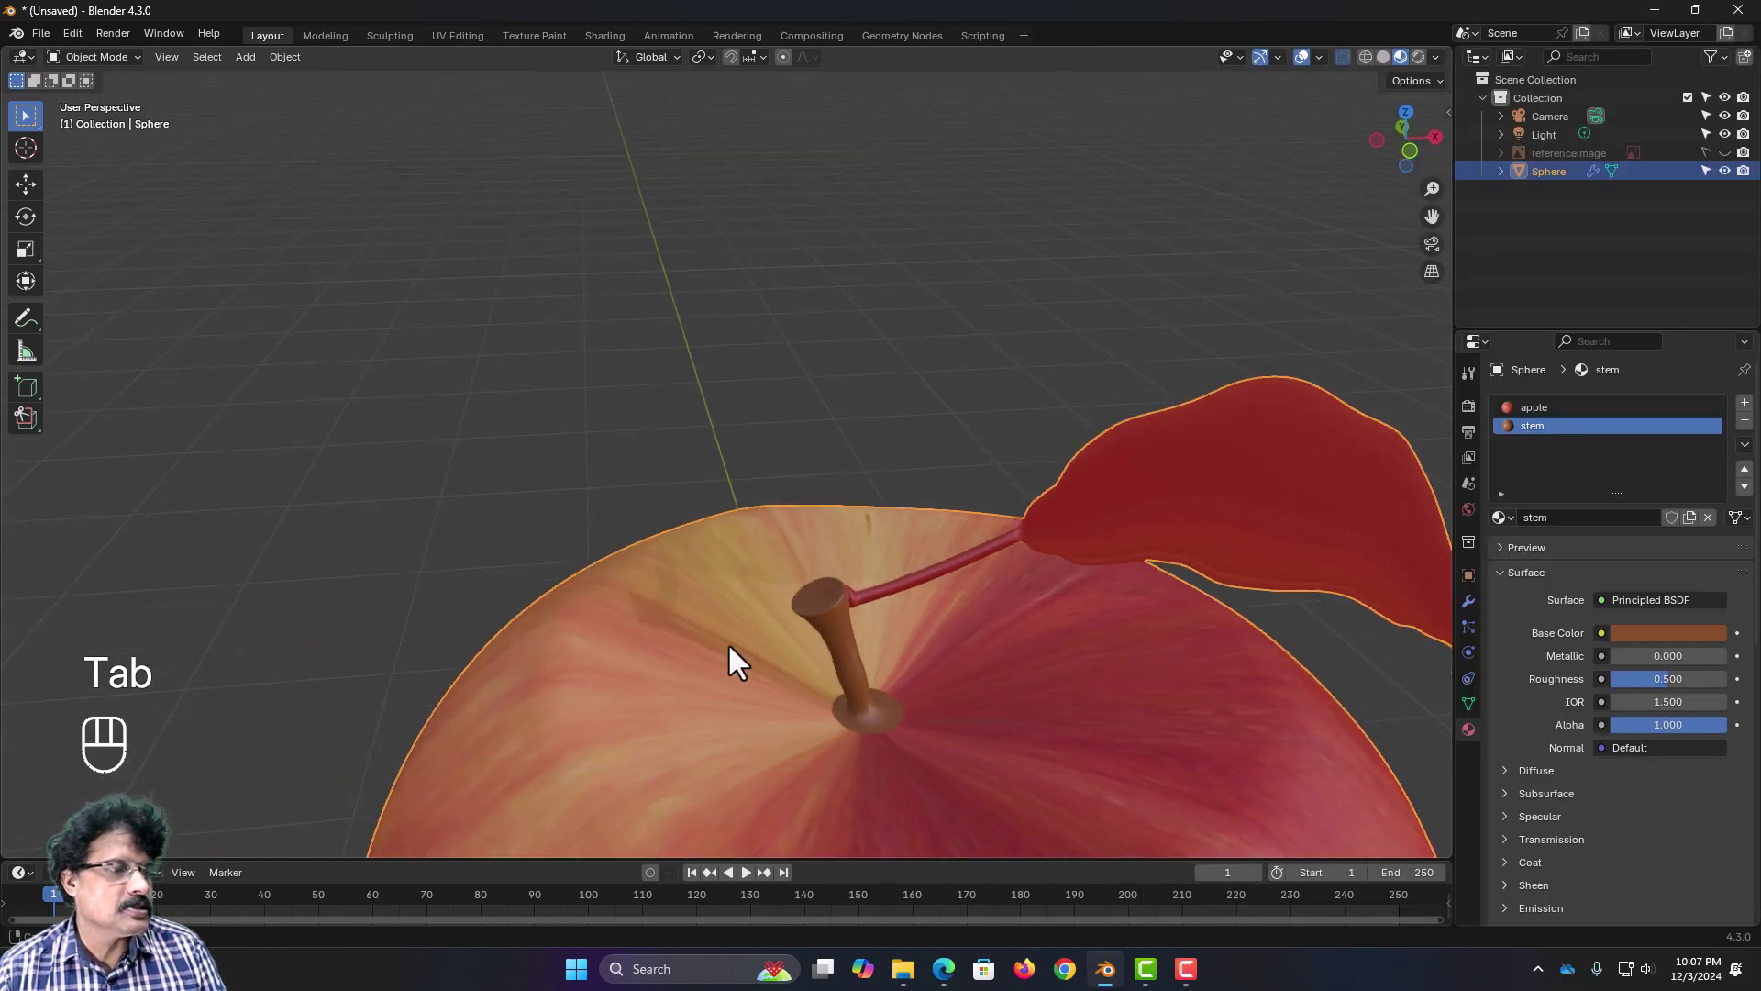
pyautogui.moveTo(728, 646); pyautogui.dragTo(749, 640, button='middle')
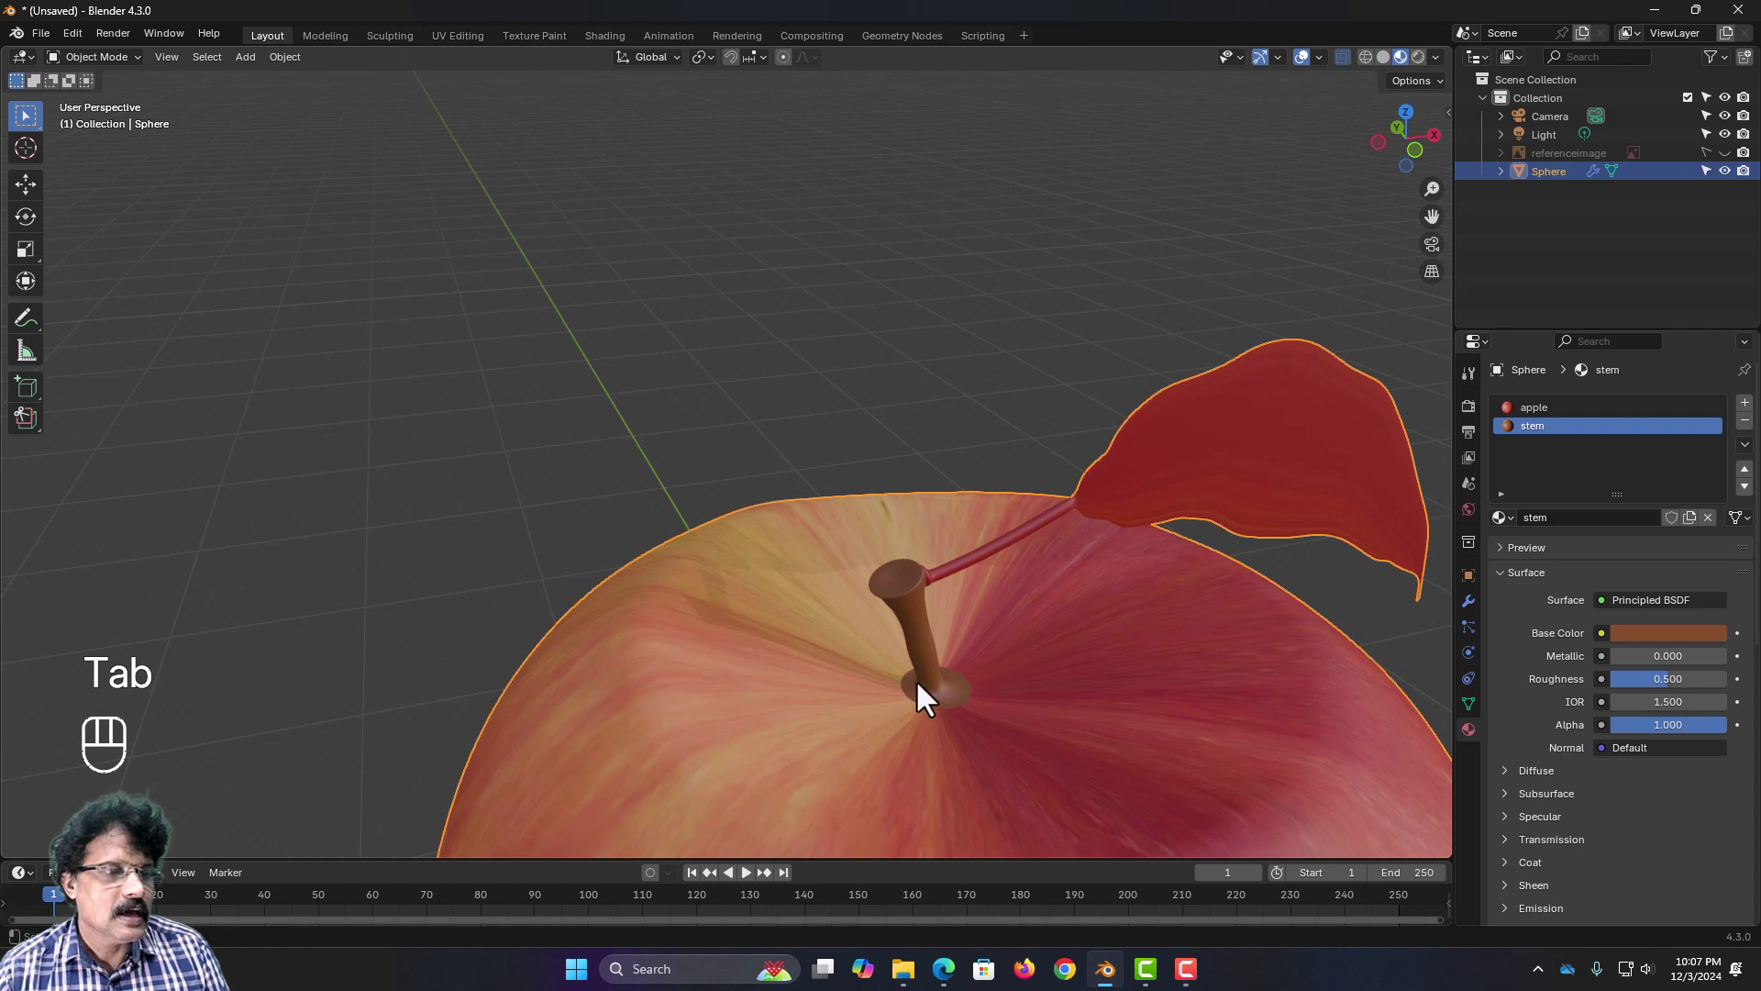
pyautogui.scroll(3, 916, 683)
pyautogui.scroll(-4, 916, 679)
pyautogui.scroll(2, 926, 667)
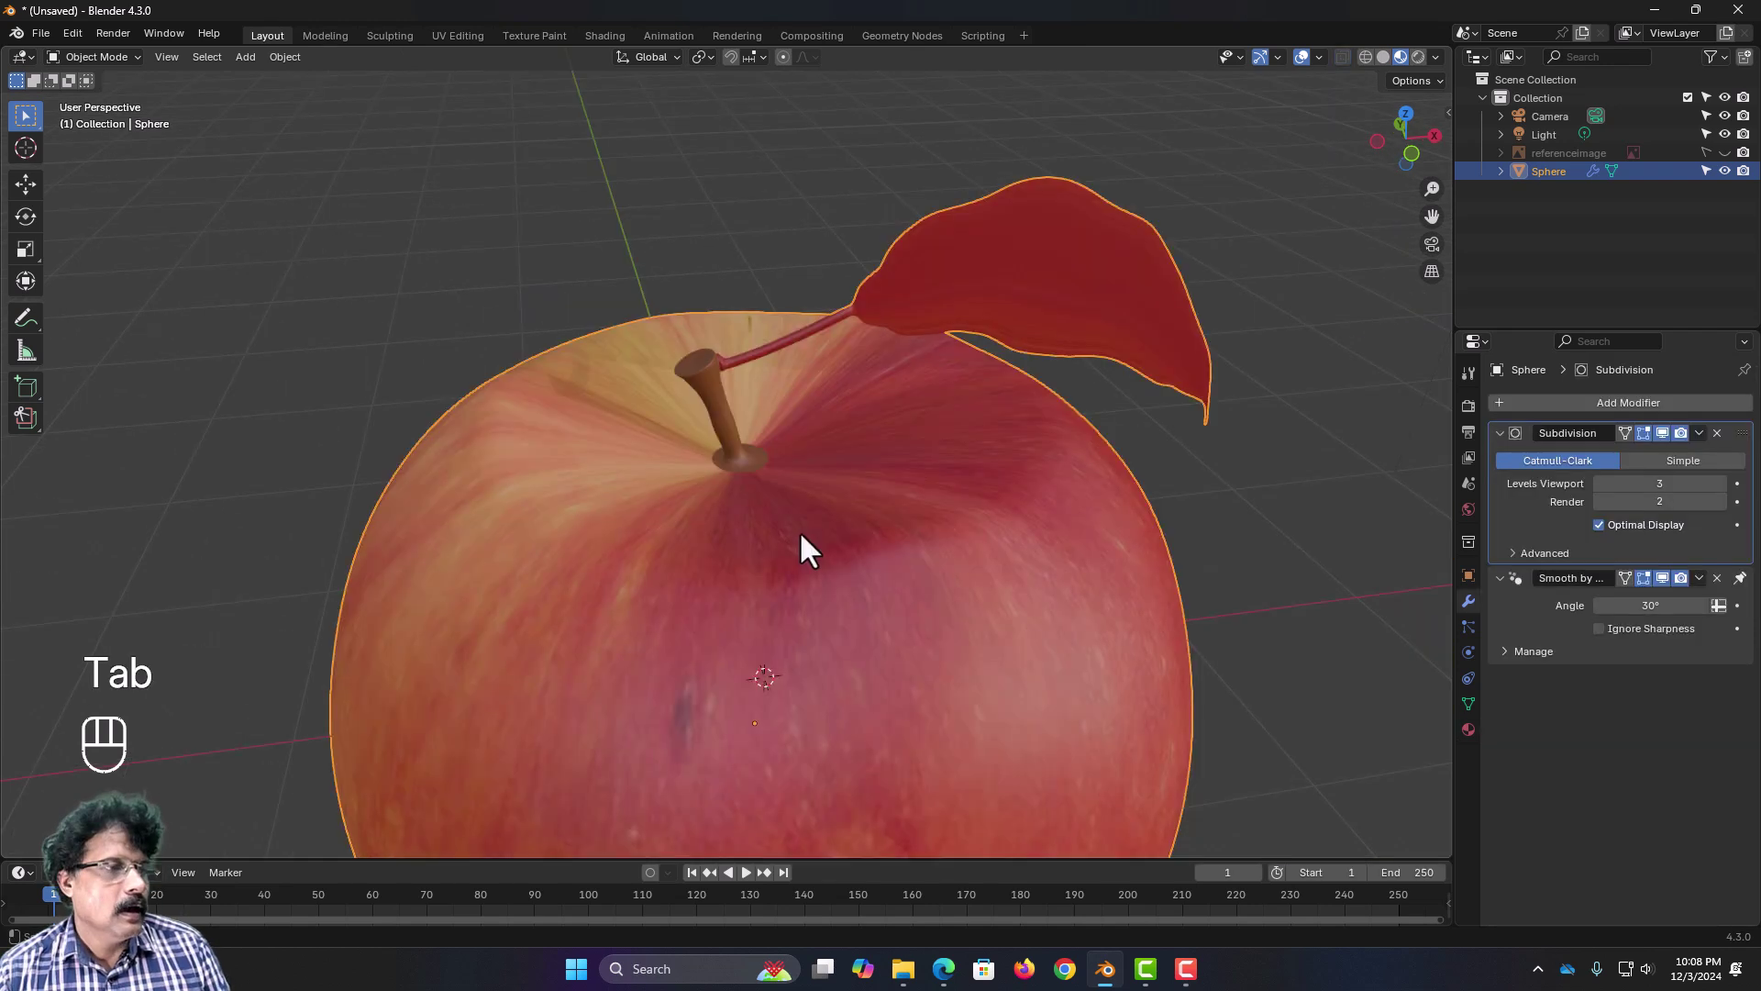
pyautogui.moveTo(800, 534); pyautogui.dragTo(771, 539, button='middle')
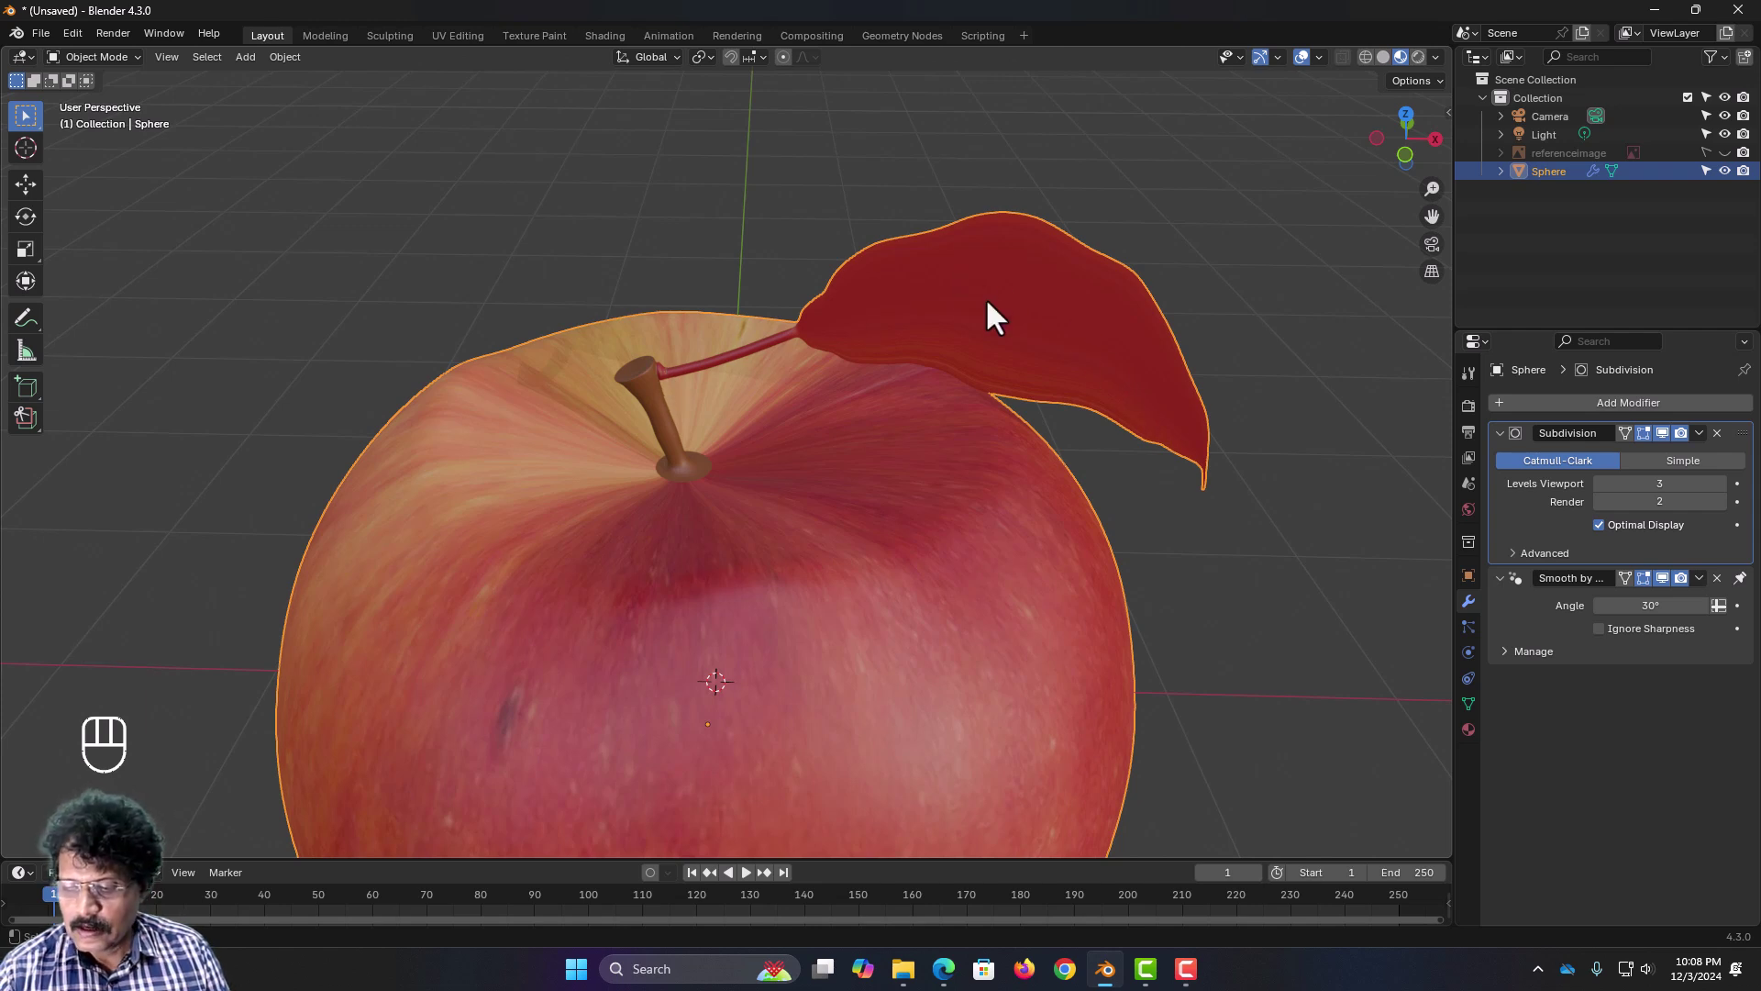
# Step: In front wireframe view, enter Edit Mode with face selection and circle-select the whole leaf and its stalk
pyautogui.press('KP_1')
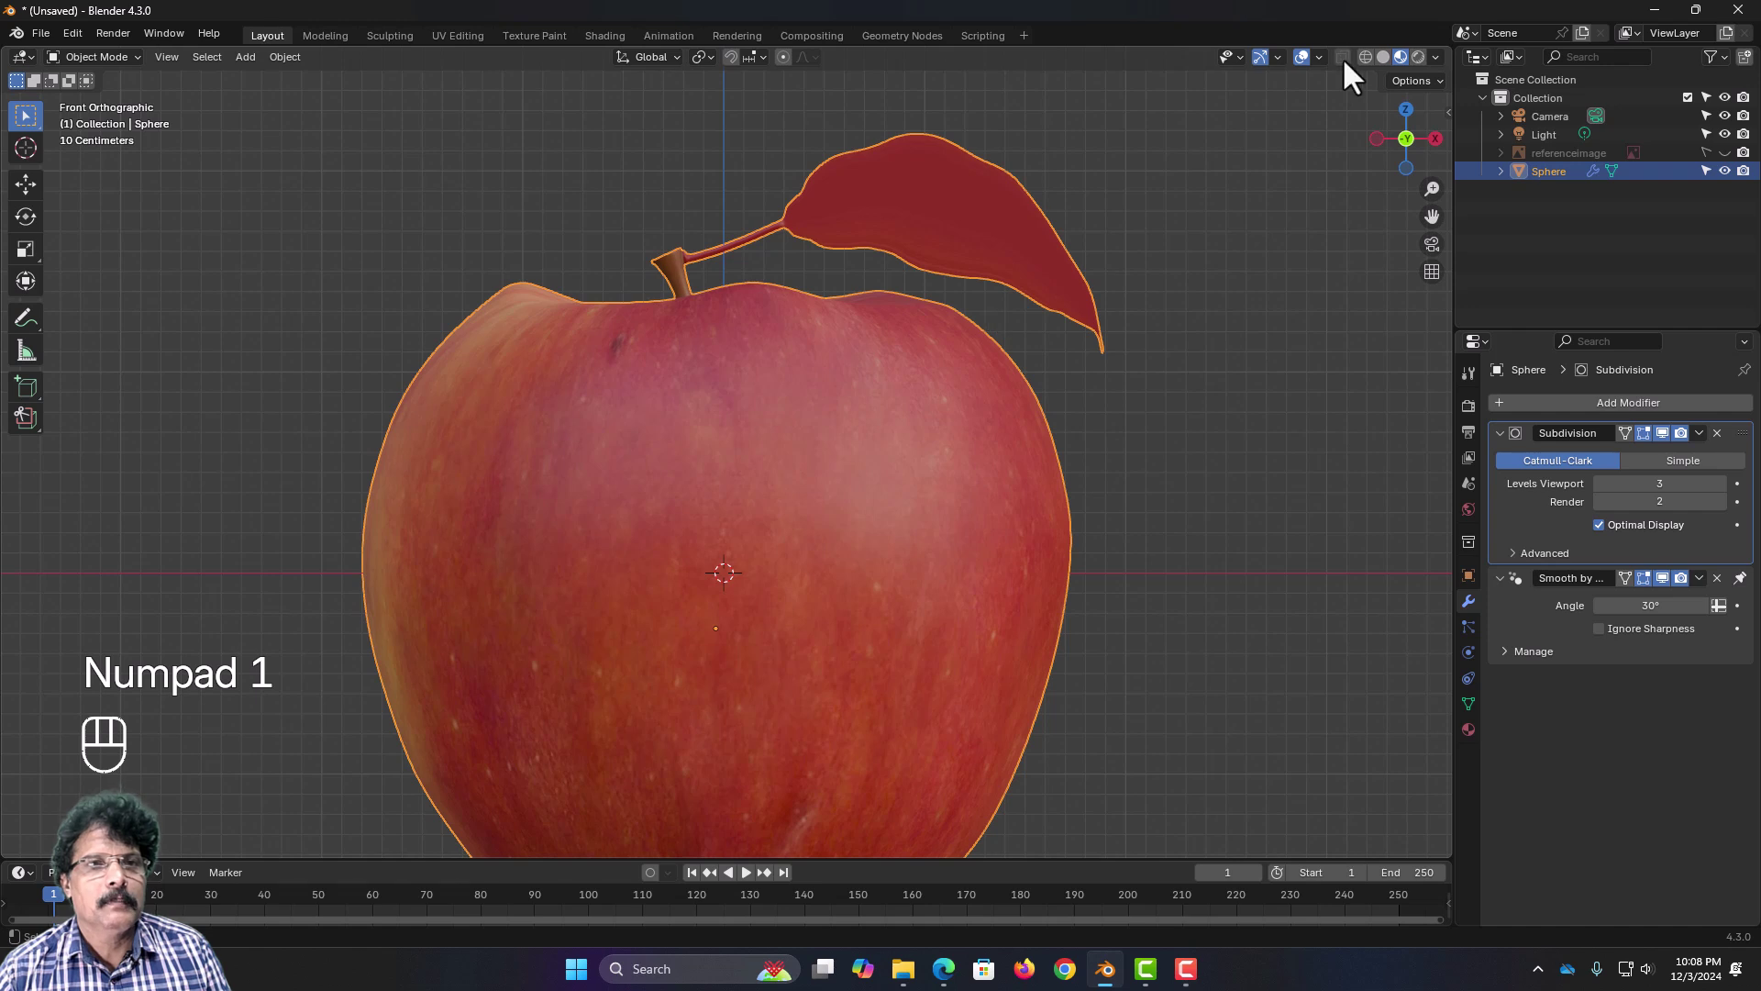
pyautogui.click(1366, 56)
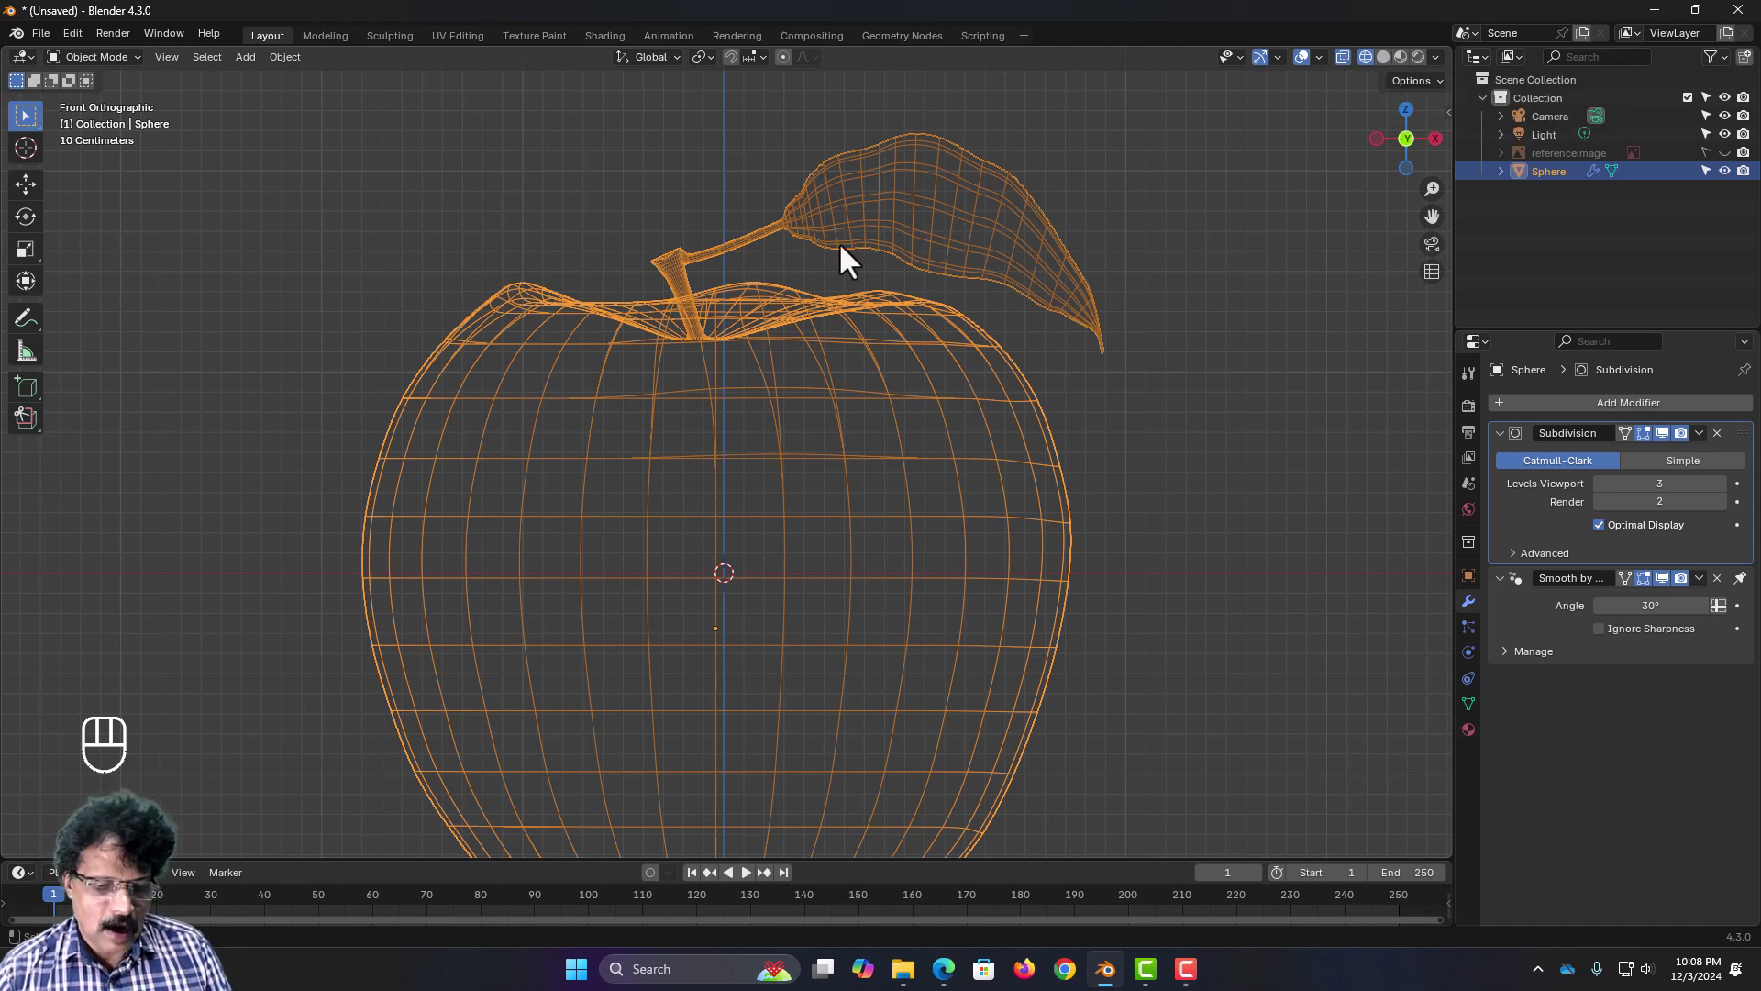
pyautogui.press('Tab')
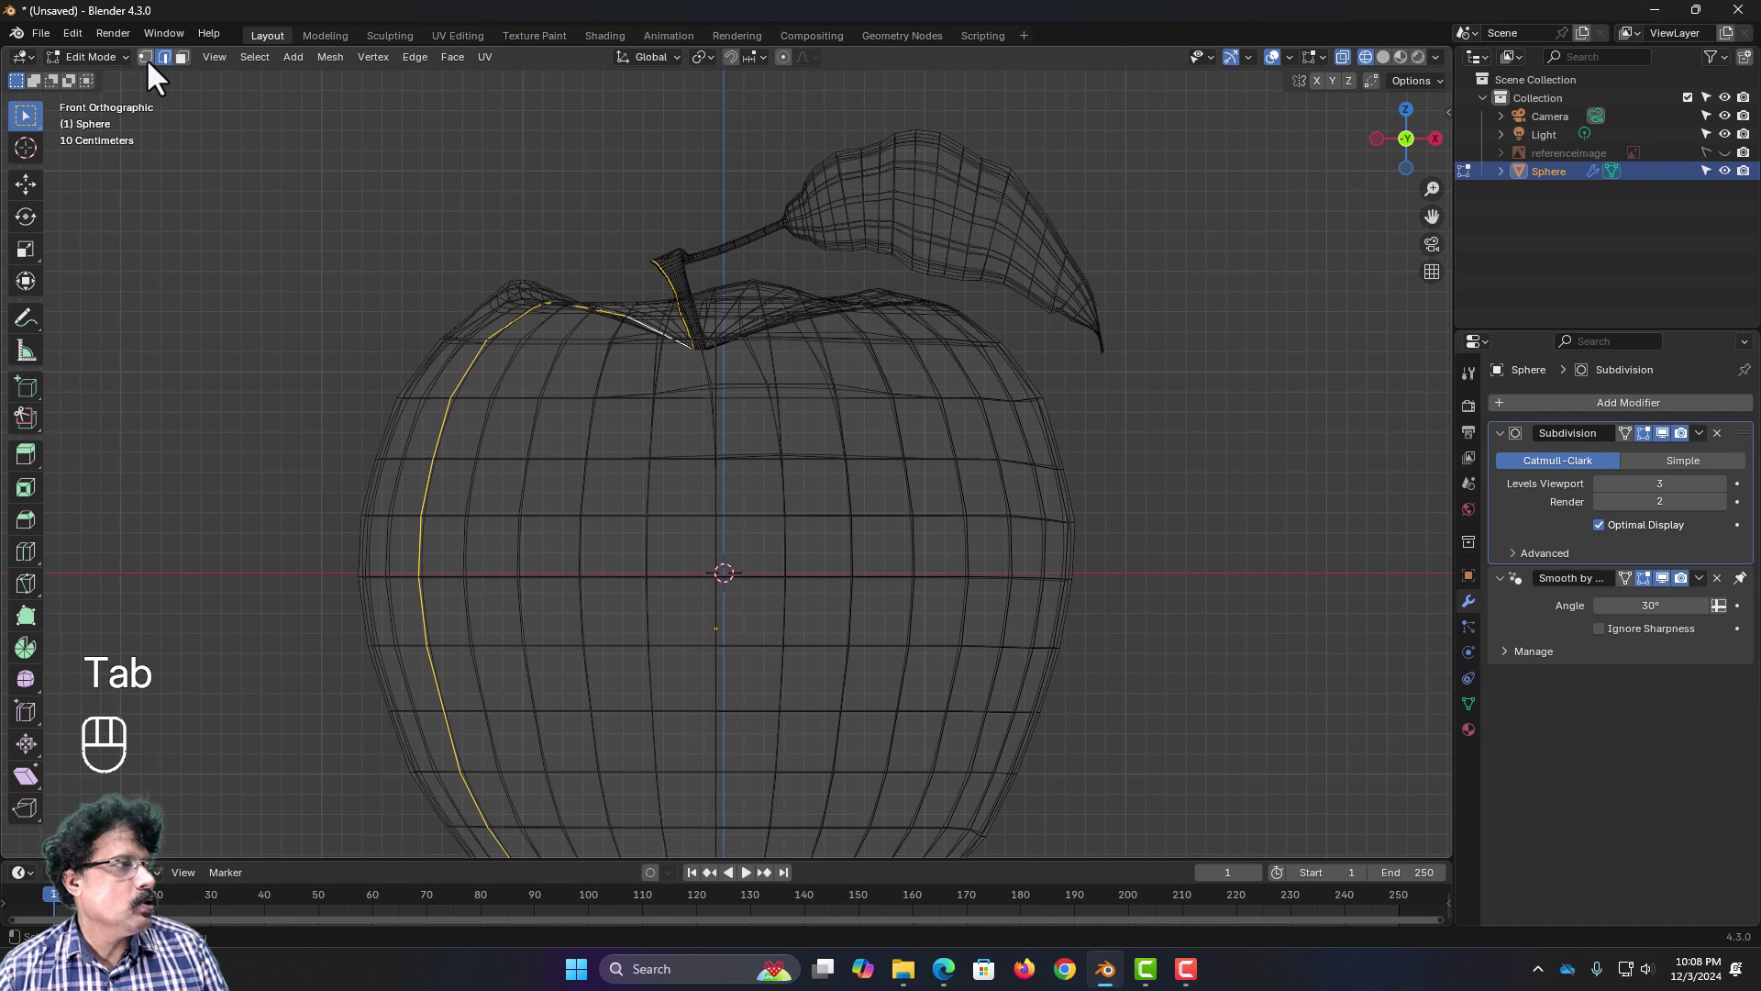
pyautogui.click(182, 58)
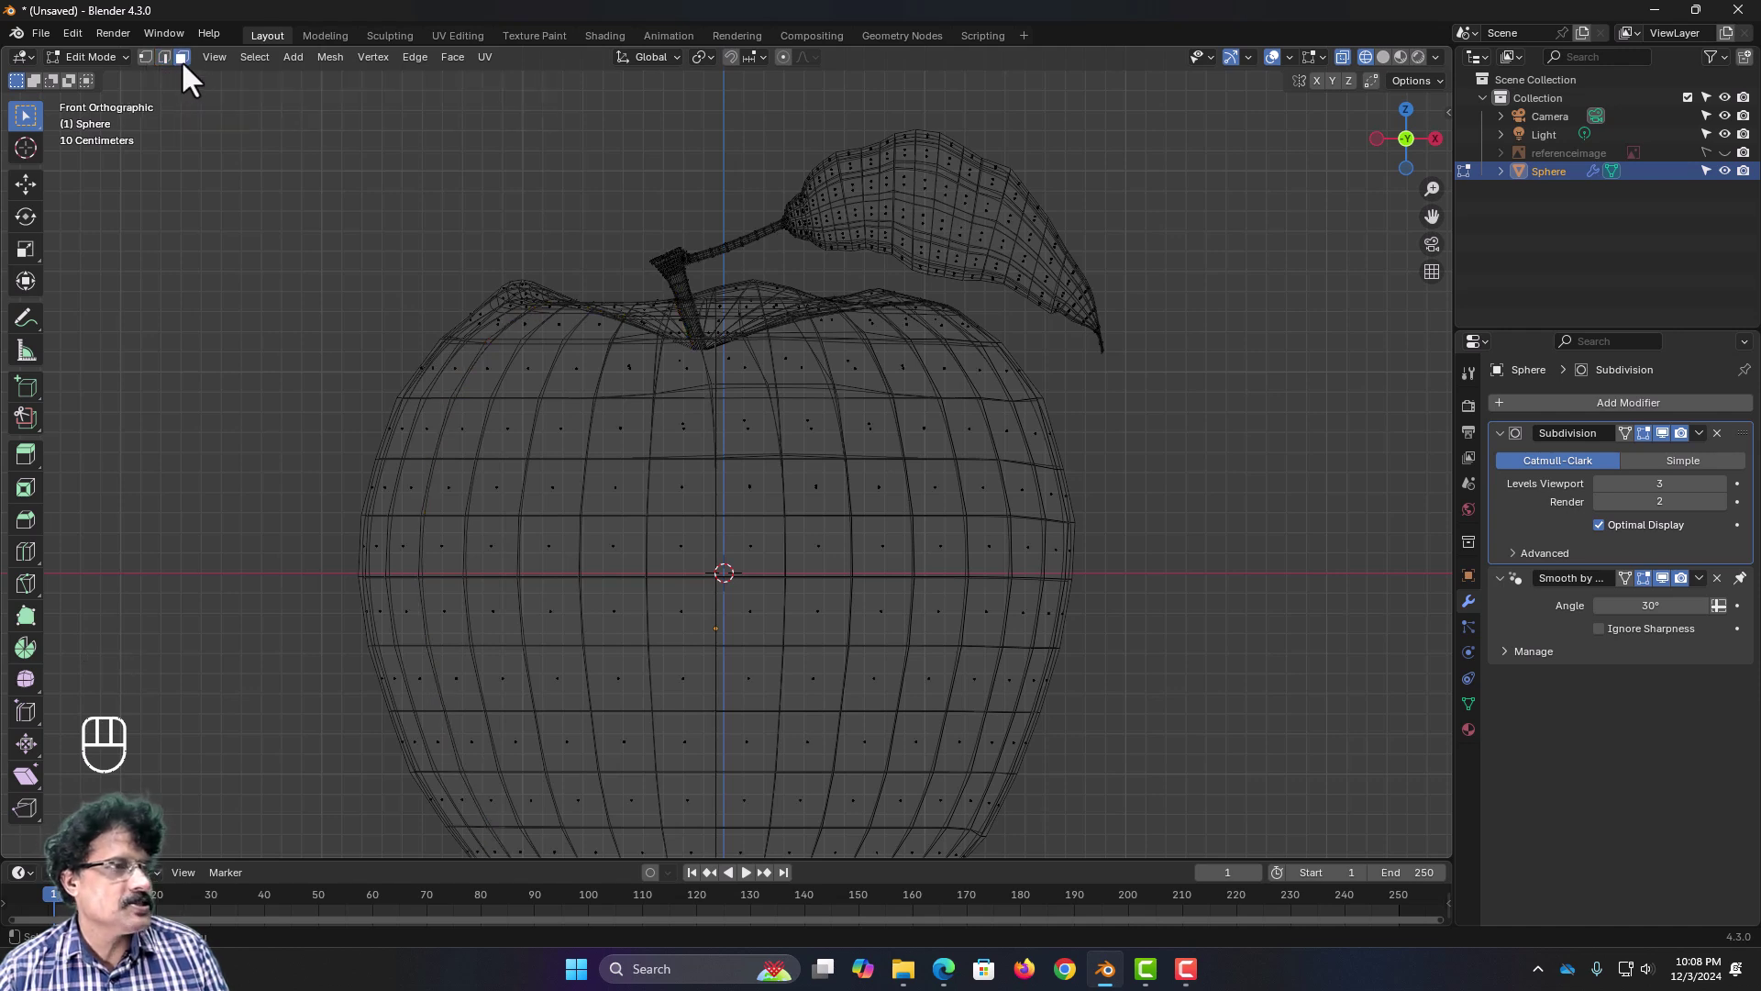
pyautogui.press('c')
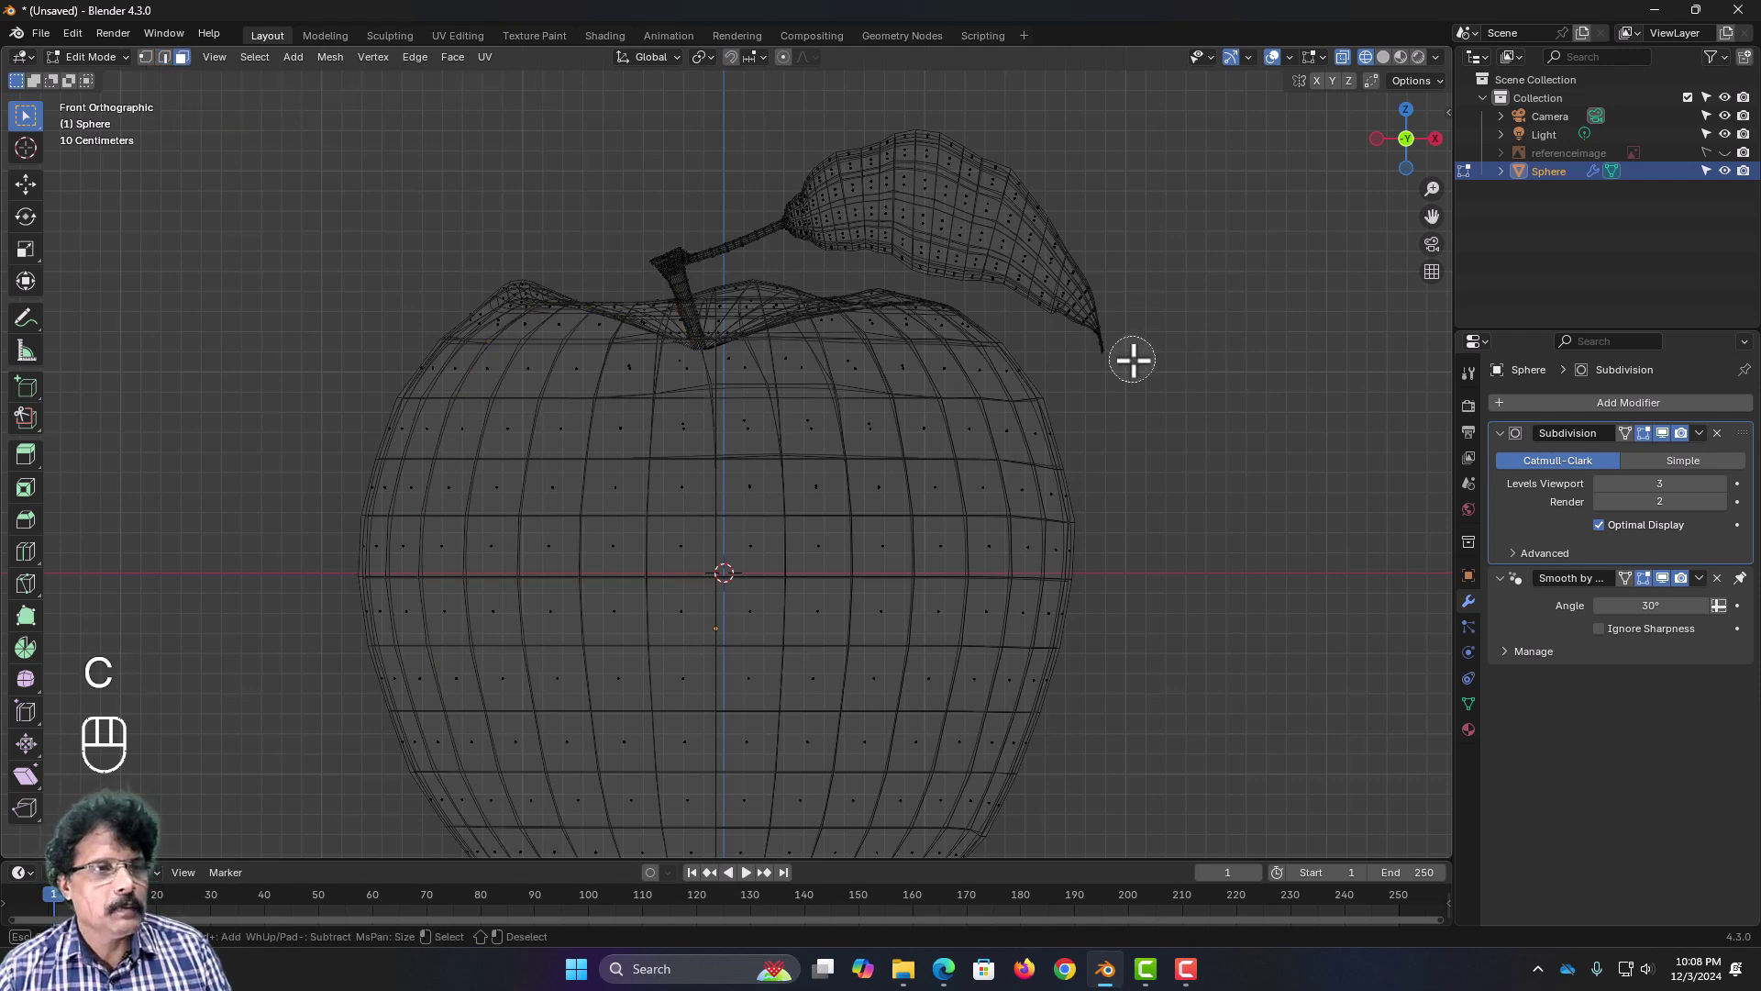
pyautogui.moveTo(1100, 350)
pyautogui.mouseDown()
pyautogui.moveTo(1042, 217)
pyautogui.moveTo(967, 154)
pyautogui.moveTo(816, 172)
pyautogui.moveTo(771, 229)
pyautogui.moveTo(716, 254)
pyautogui.moveTo(814, 235)
pyautogui.moveTo(1010, 279)
pyautogui.moveTo(1010, 212)
pyautogui.moveTo(896, 177)
pyautogui.moveTo(884, 223)
pyautogui.moveTo(1029, 271)
pyautogui.mouseUp()
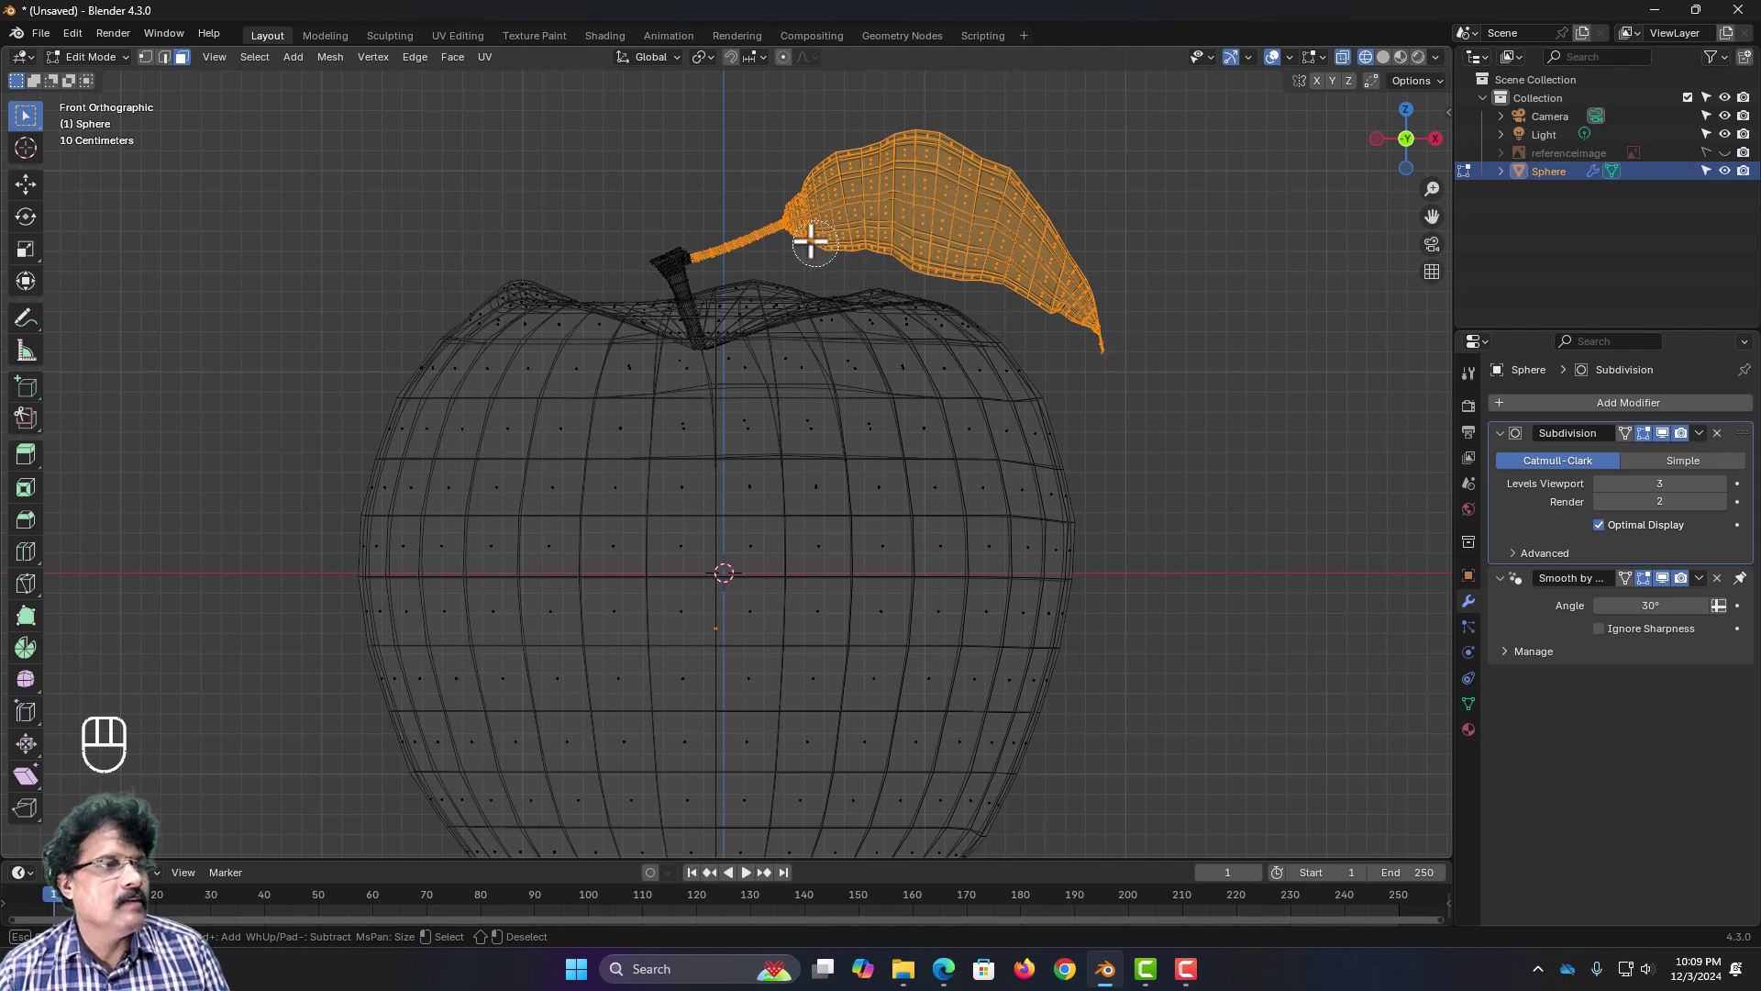
pyautogui.rightClick(717, 255)
# Step: Circle-select the remaining faces at the stalk's flared base where it joins the stem, adding them to the leaf selection
pyautogui.scroll(2, 775, 227)
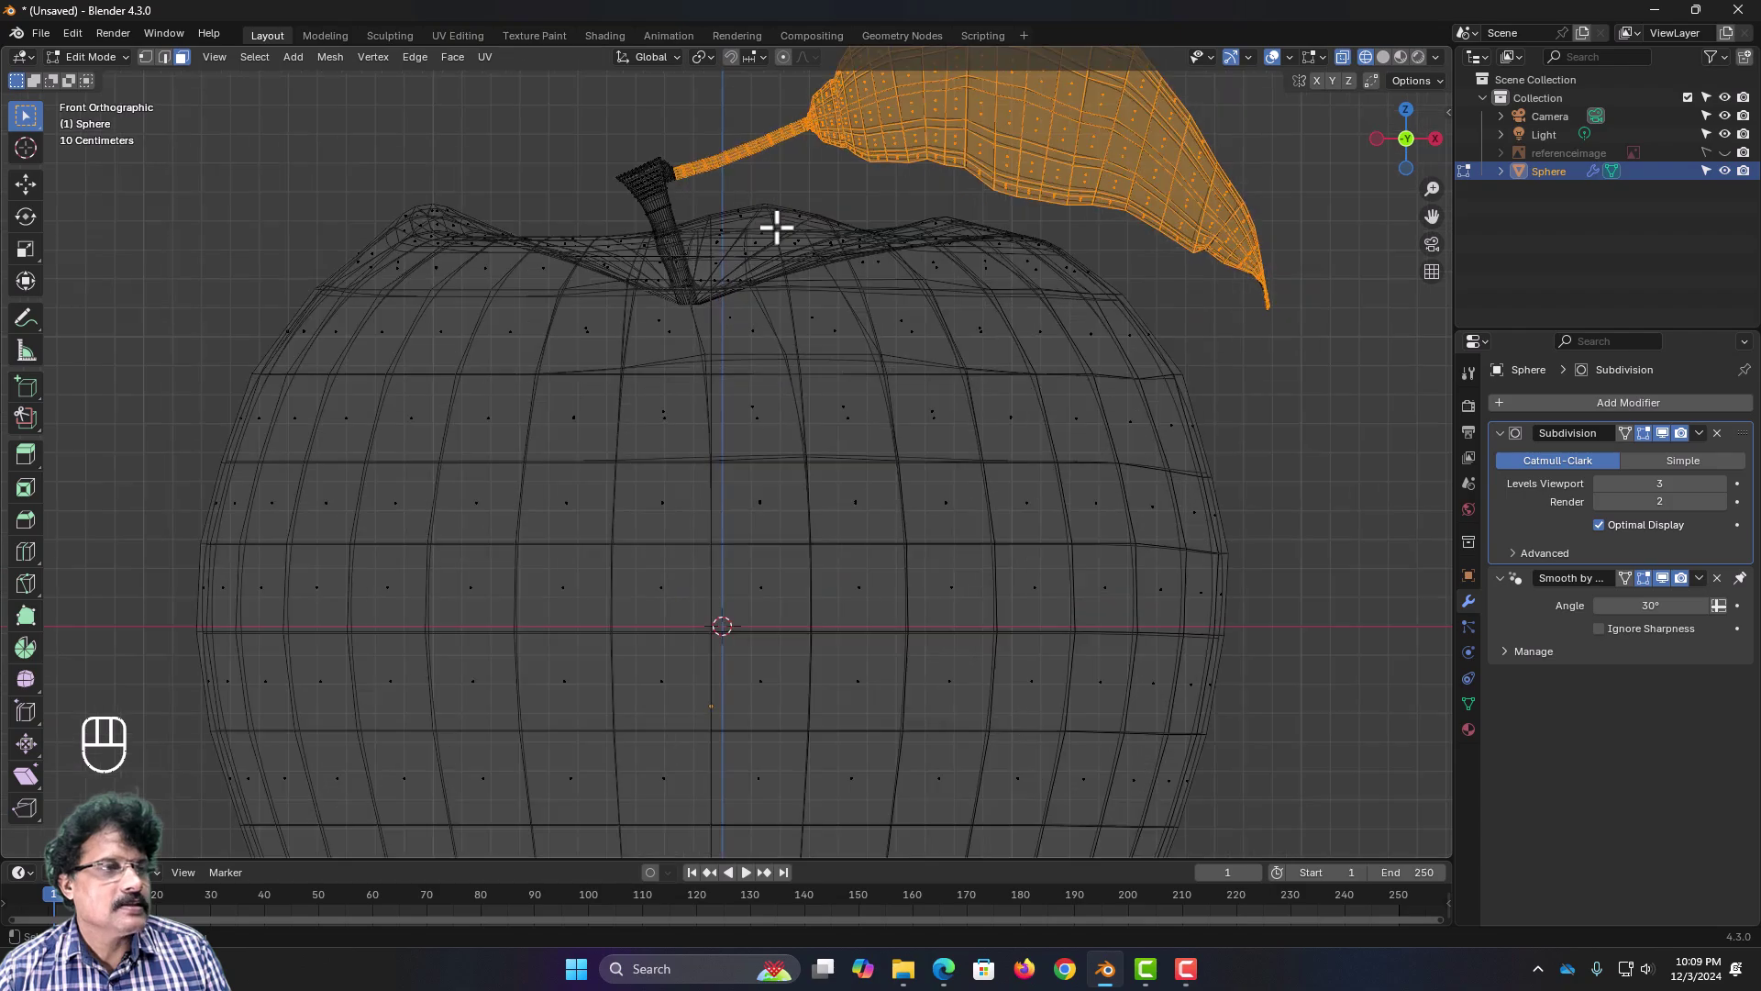
pyautogui.scroll(2, 776, 228)
pyautogui.keyDown('shift'); pyautogui.moveTo(920, 256); pyautogui.dragTo(743, 616, button='middle'); pyautogui.keyUp('shift')
pyautogui.keyDown('shift'); pyautogui.moveTo(649, 370); pyautogui.dragTo(779, 620, button='middle'); pyautogui.keyUp('shift')
pyautogui.scroll(4, 700, 464)
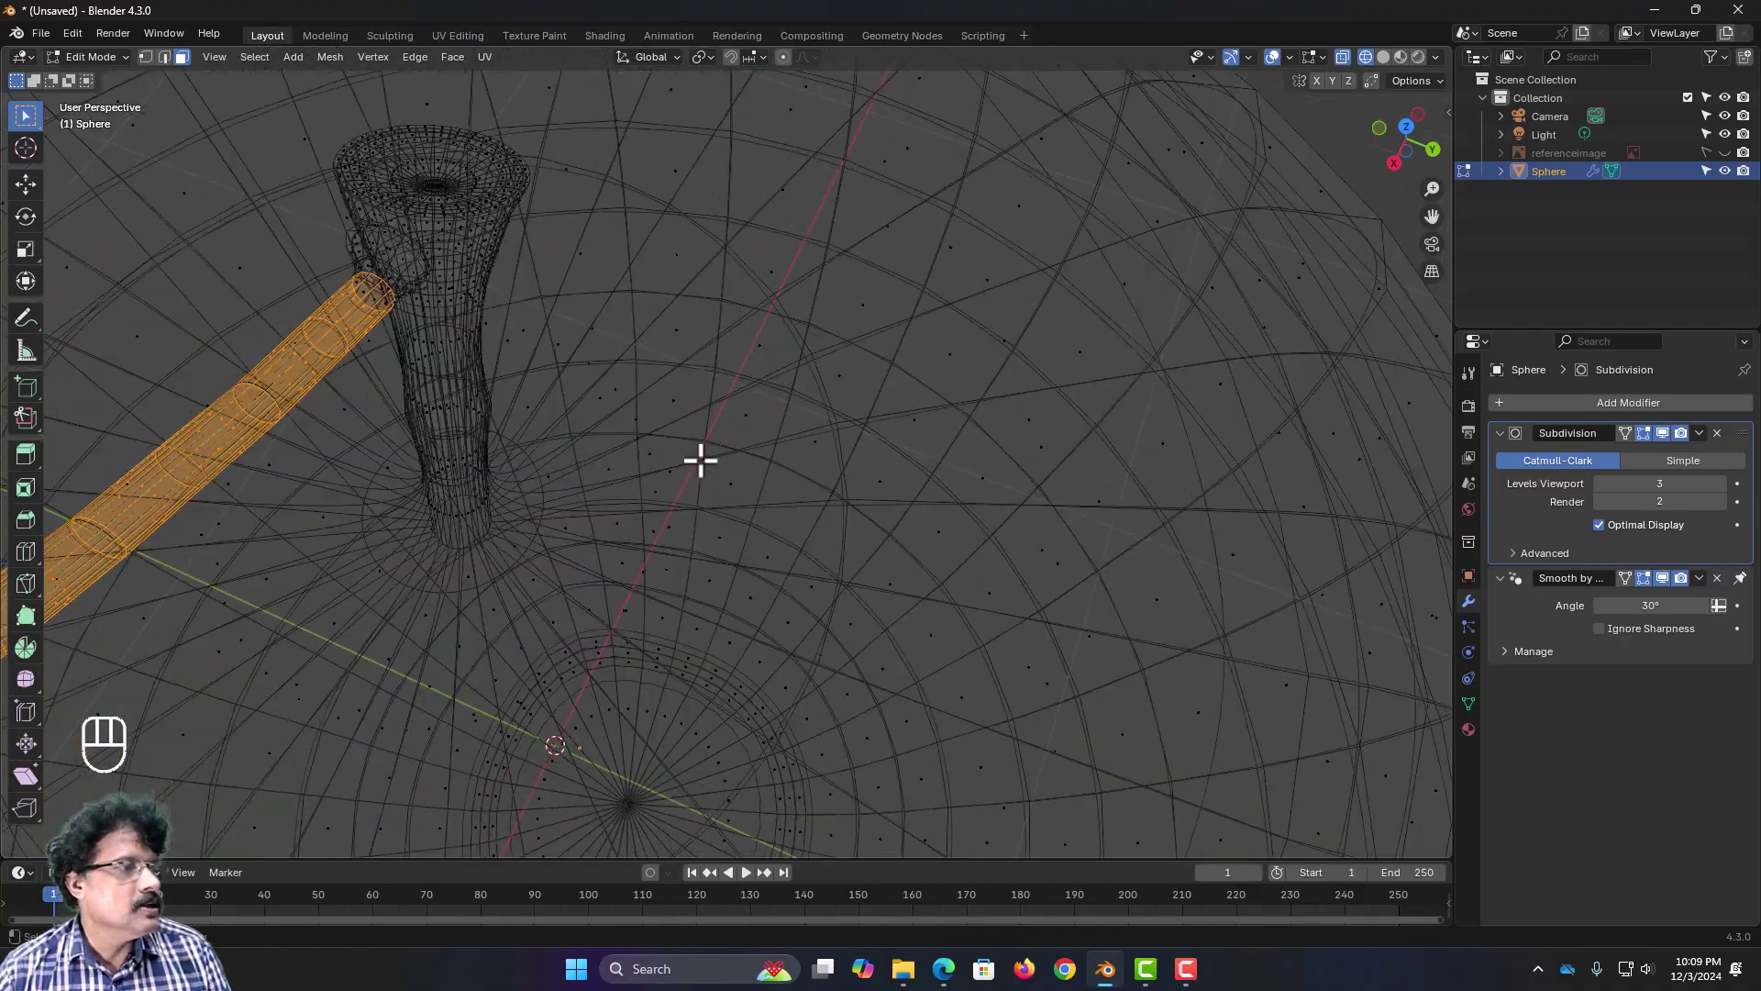
pyautogui.keyDown('shift'); pyautogui.moveTo(700, 460); pyautogui.dragTo(757, 378, button='middle'); pyautogui.keyUp('shift')
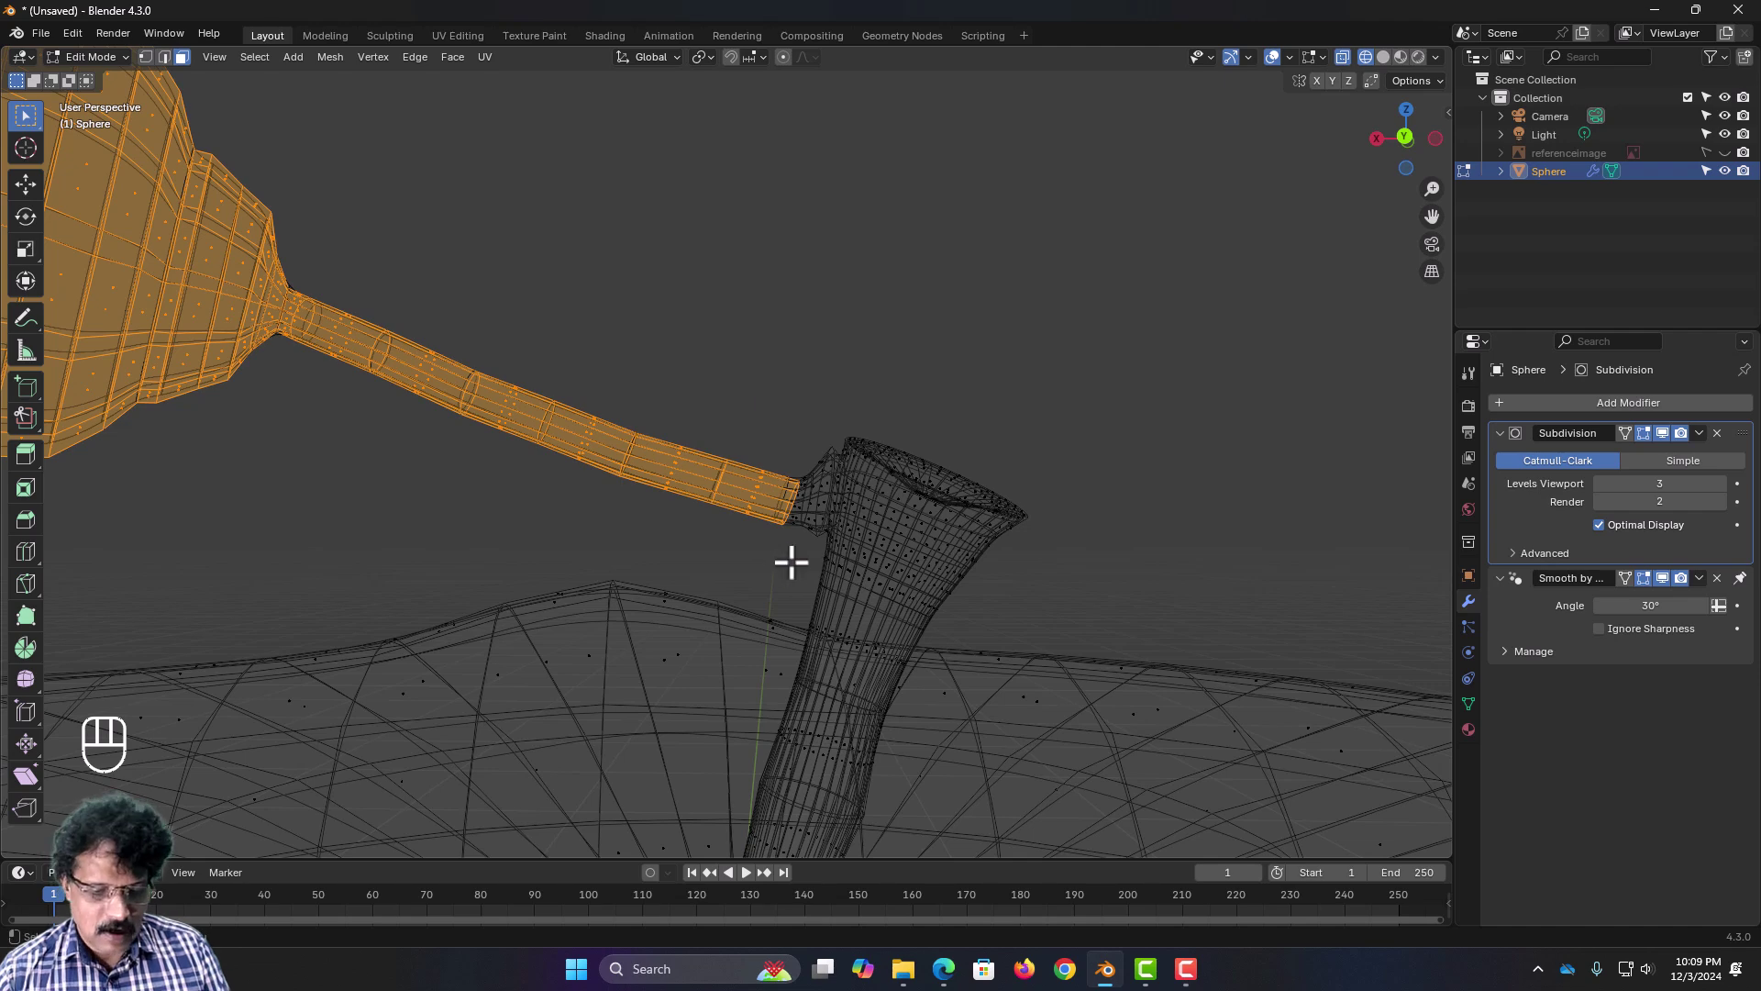
pyautogui.press('c')
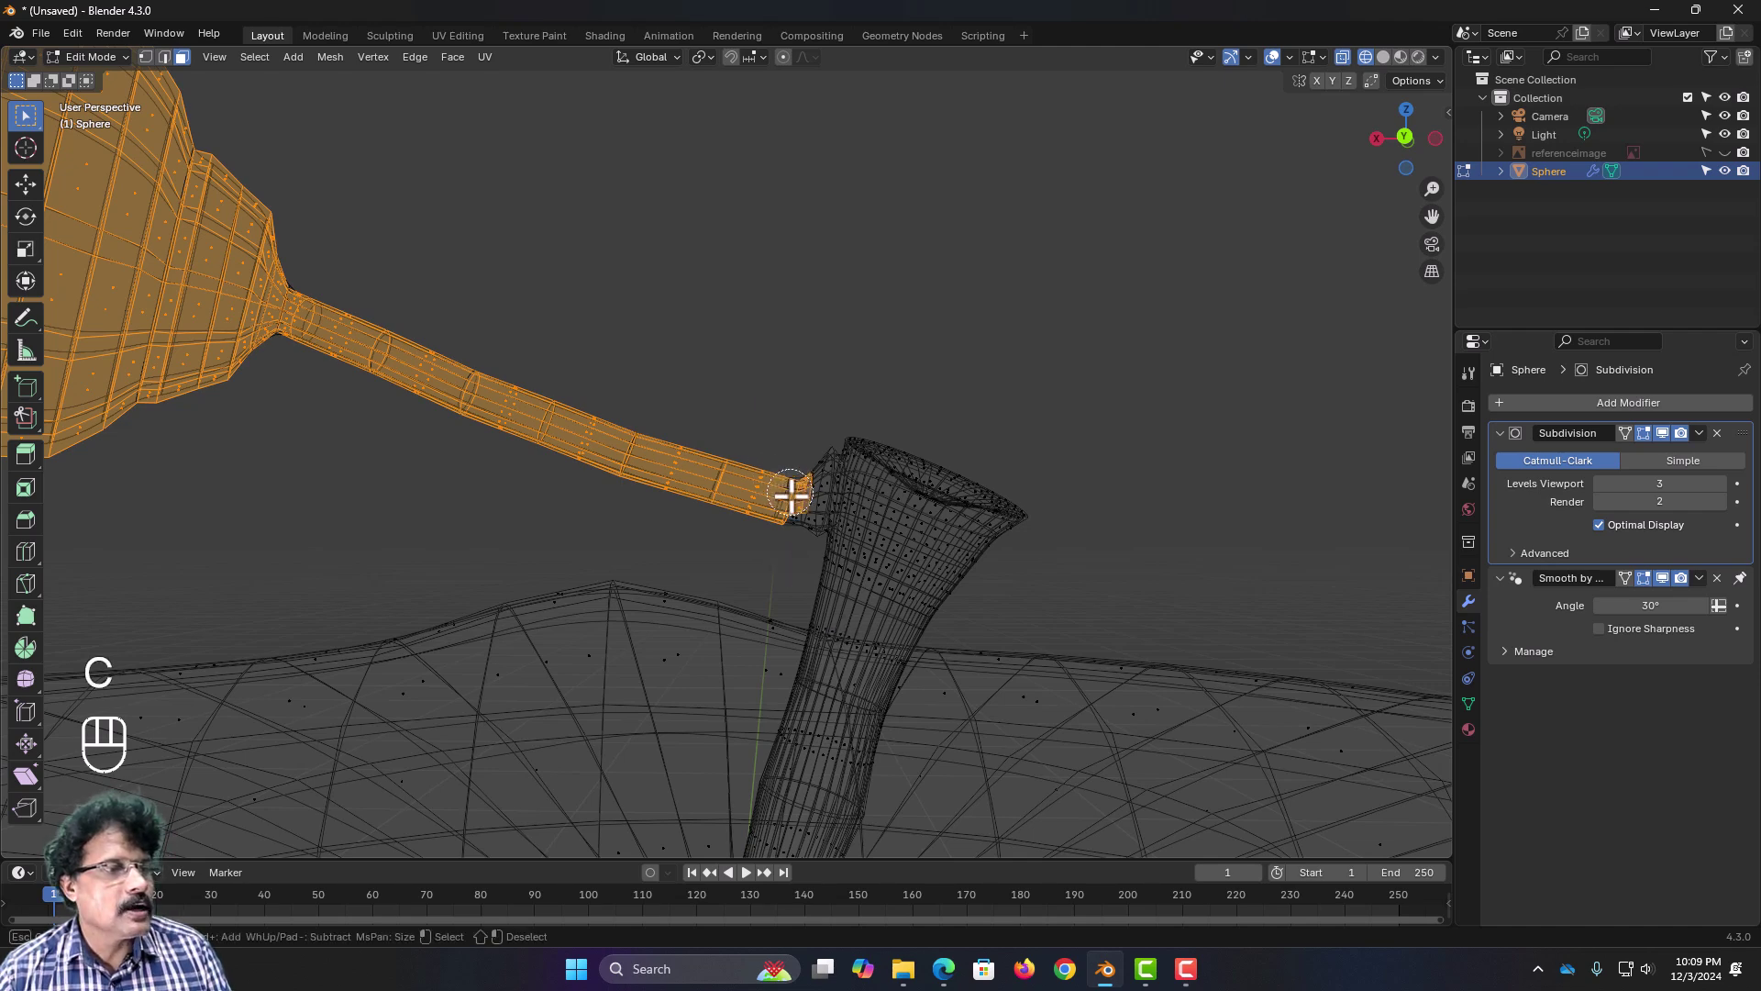
pyautogui.moveTo(791, 496)
pyautogui.mouseDown()
pyautogui.moveTo(790, 511)
pyautogui.moveTo(802, 449)
pyautogui.moveTo(802, 496)
pyautogui.mouseUp()
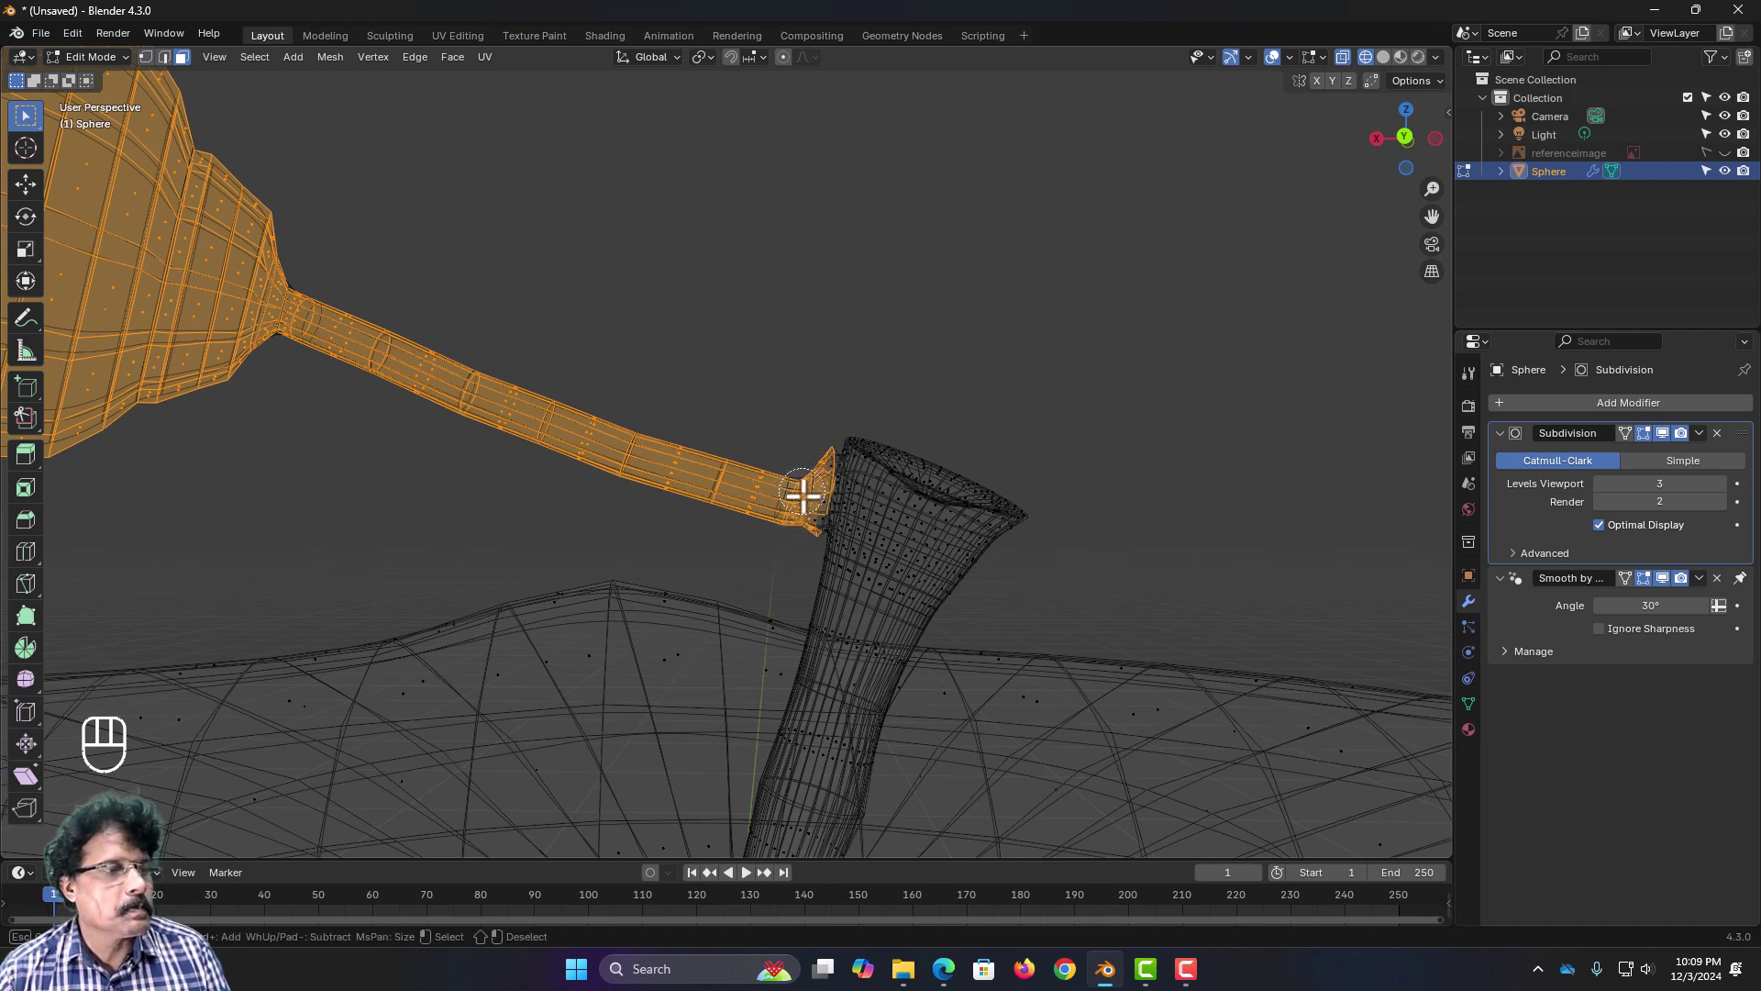
pyautogui.rightClick(745, 551)
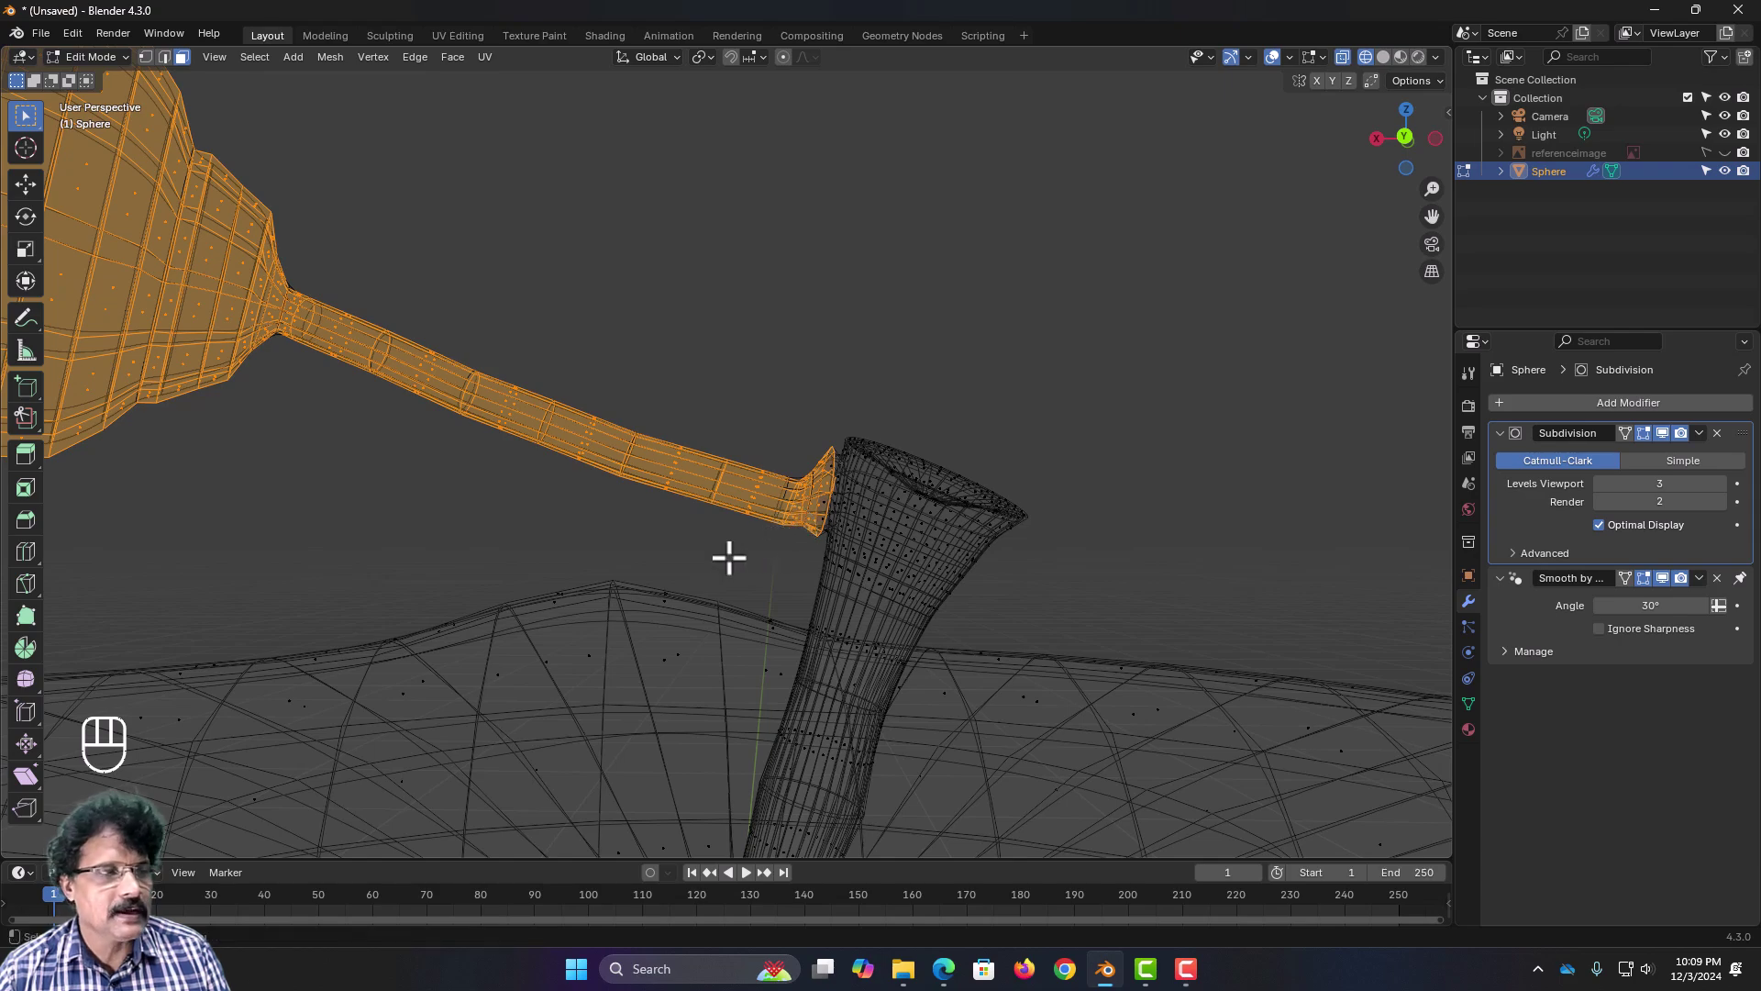
pyautogui.moveTo(729, 557); pyautogui.dragTo(957, 547, button='middle')
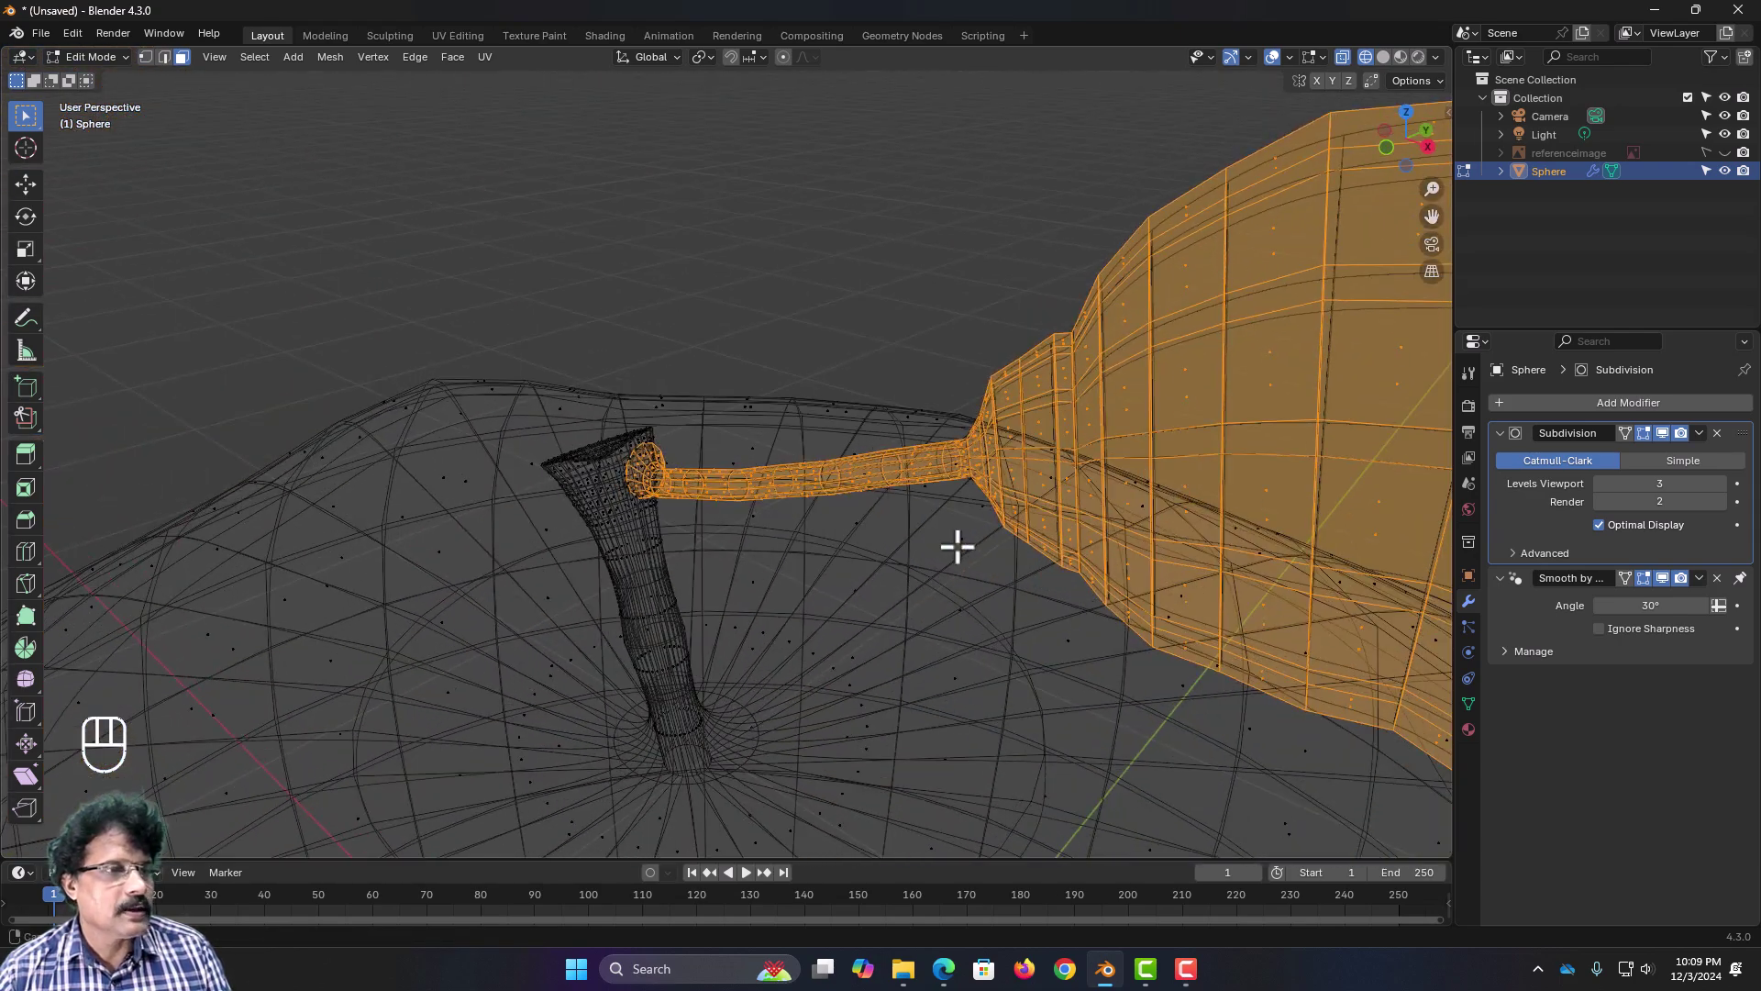
pyautogui.scroll(-8, 956, 547)
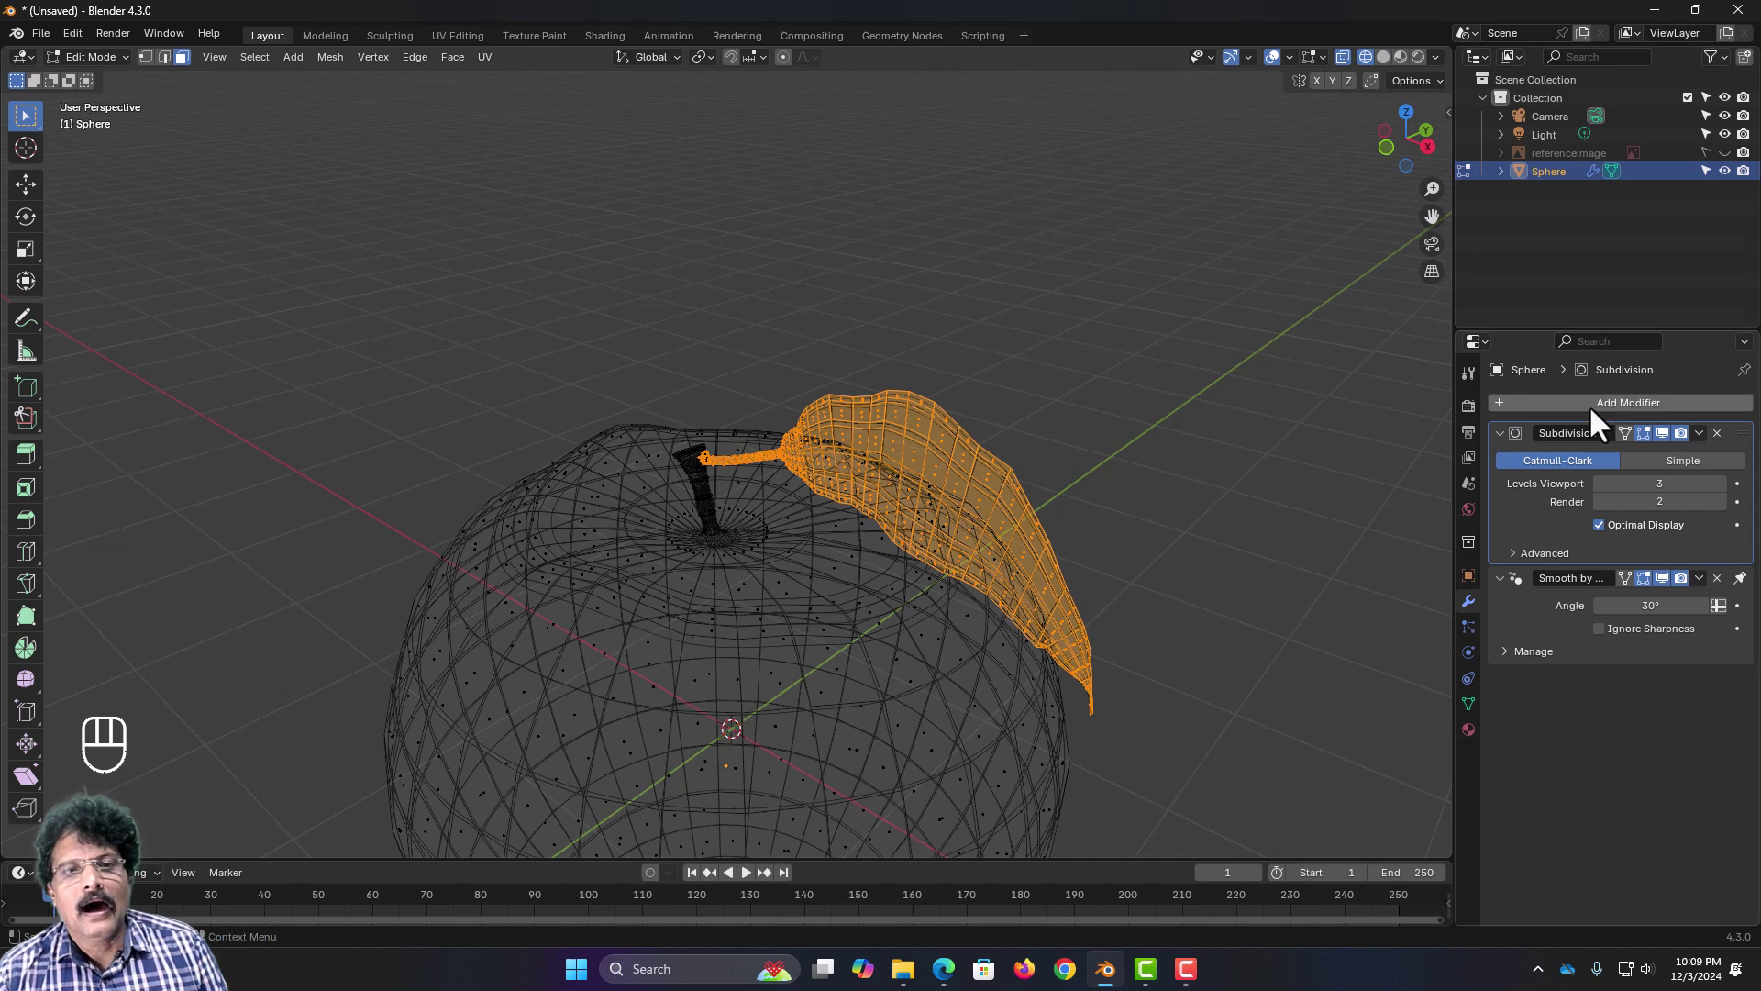
# Step: Add a third material slot to the apple object with a new material named "green"
pyautogui.click(1468, 729)
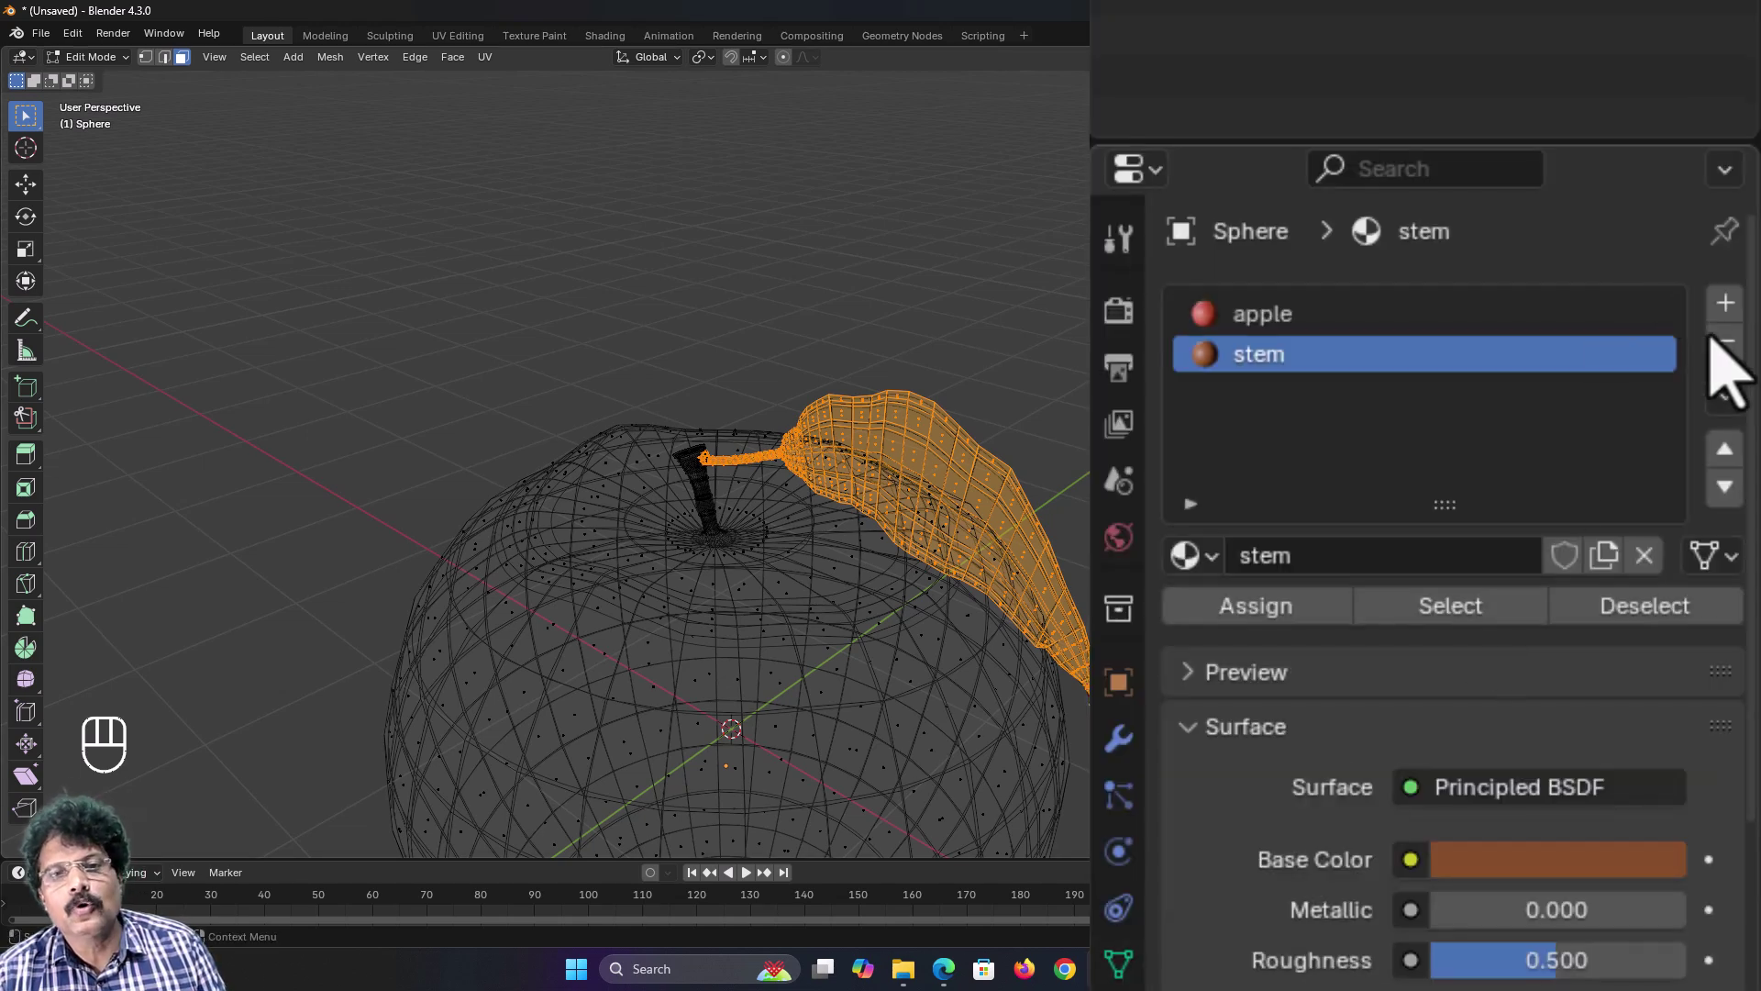
pyautogui.click(1724, 305)
pyautogui.click(1457, 569)
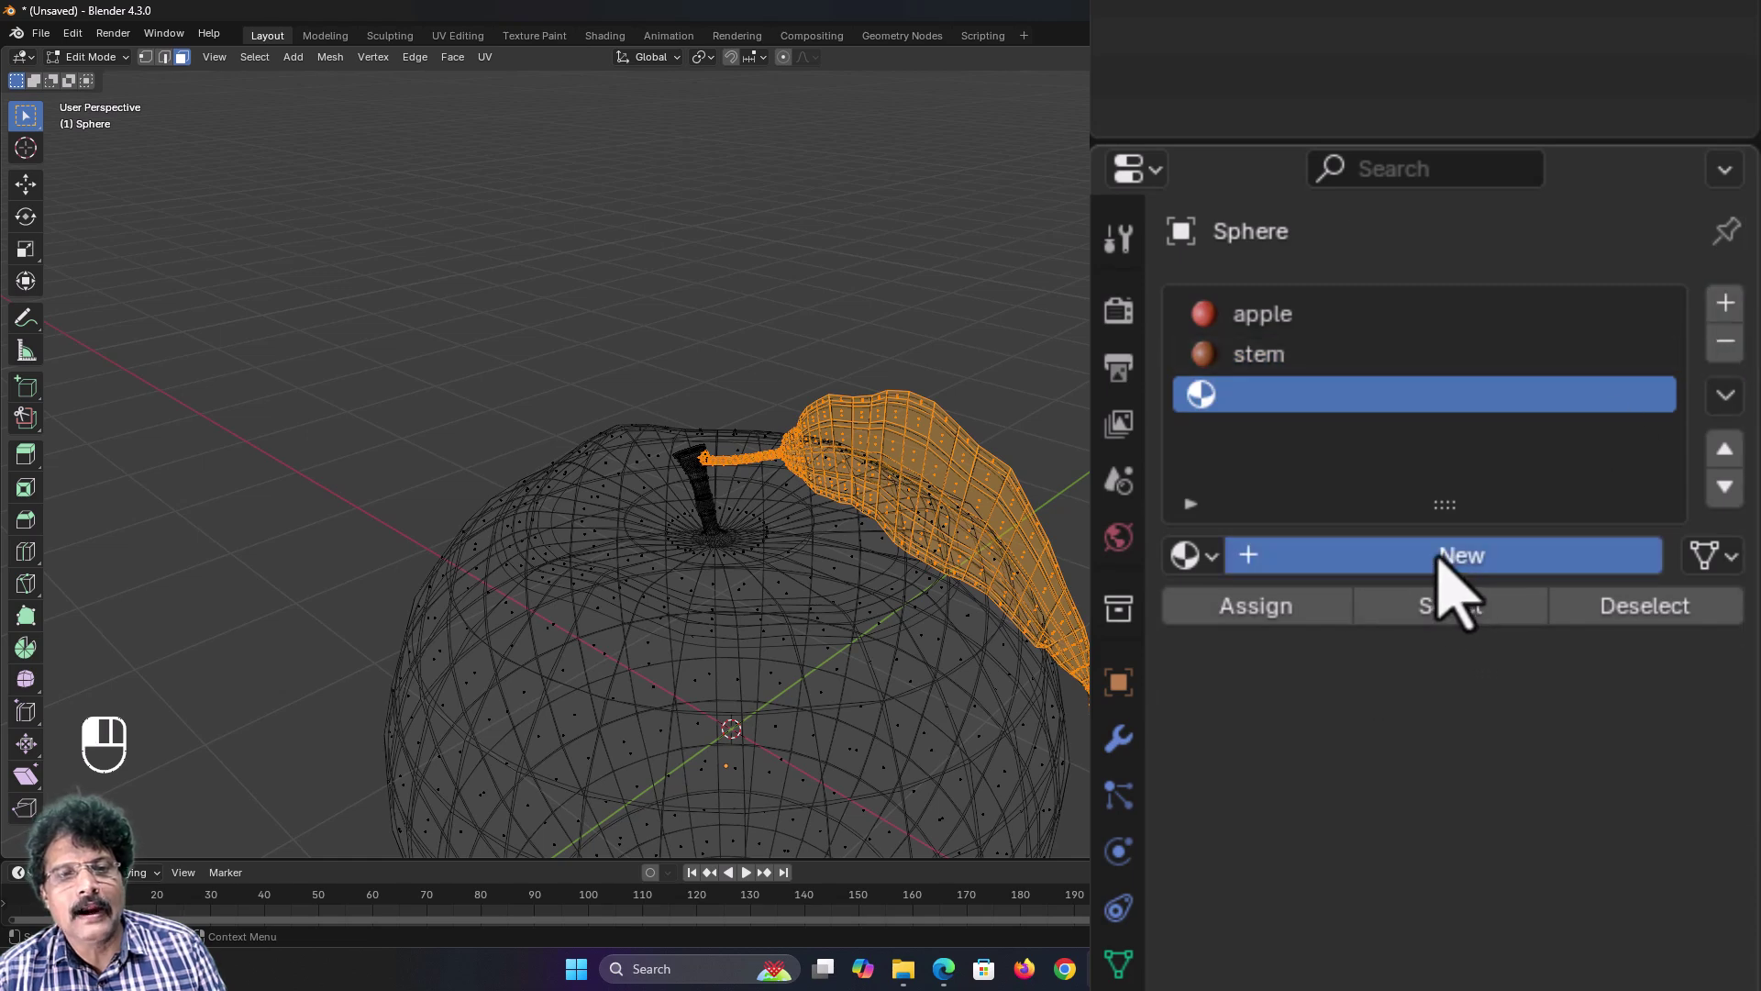
pyautogui.doubleClick(1431, 550)
pyautogui.write('green')
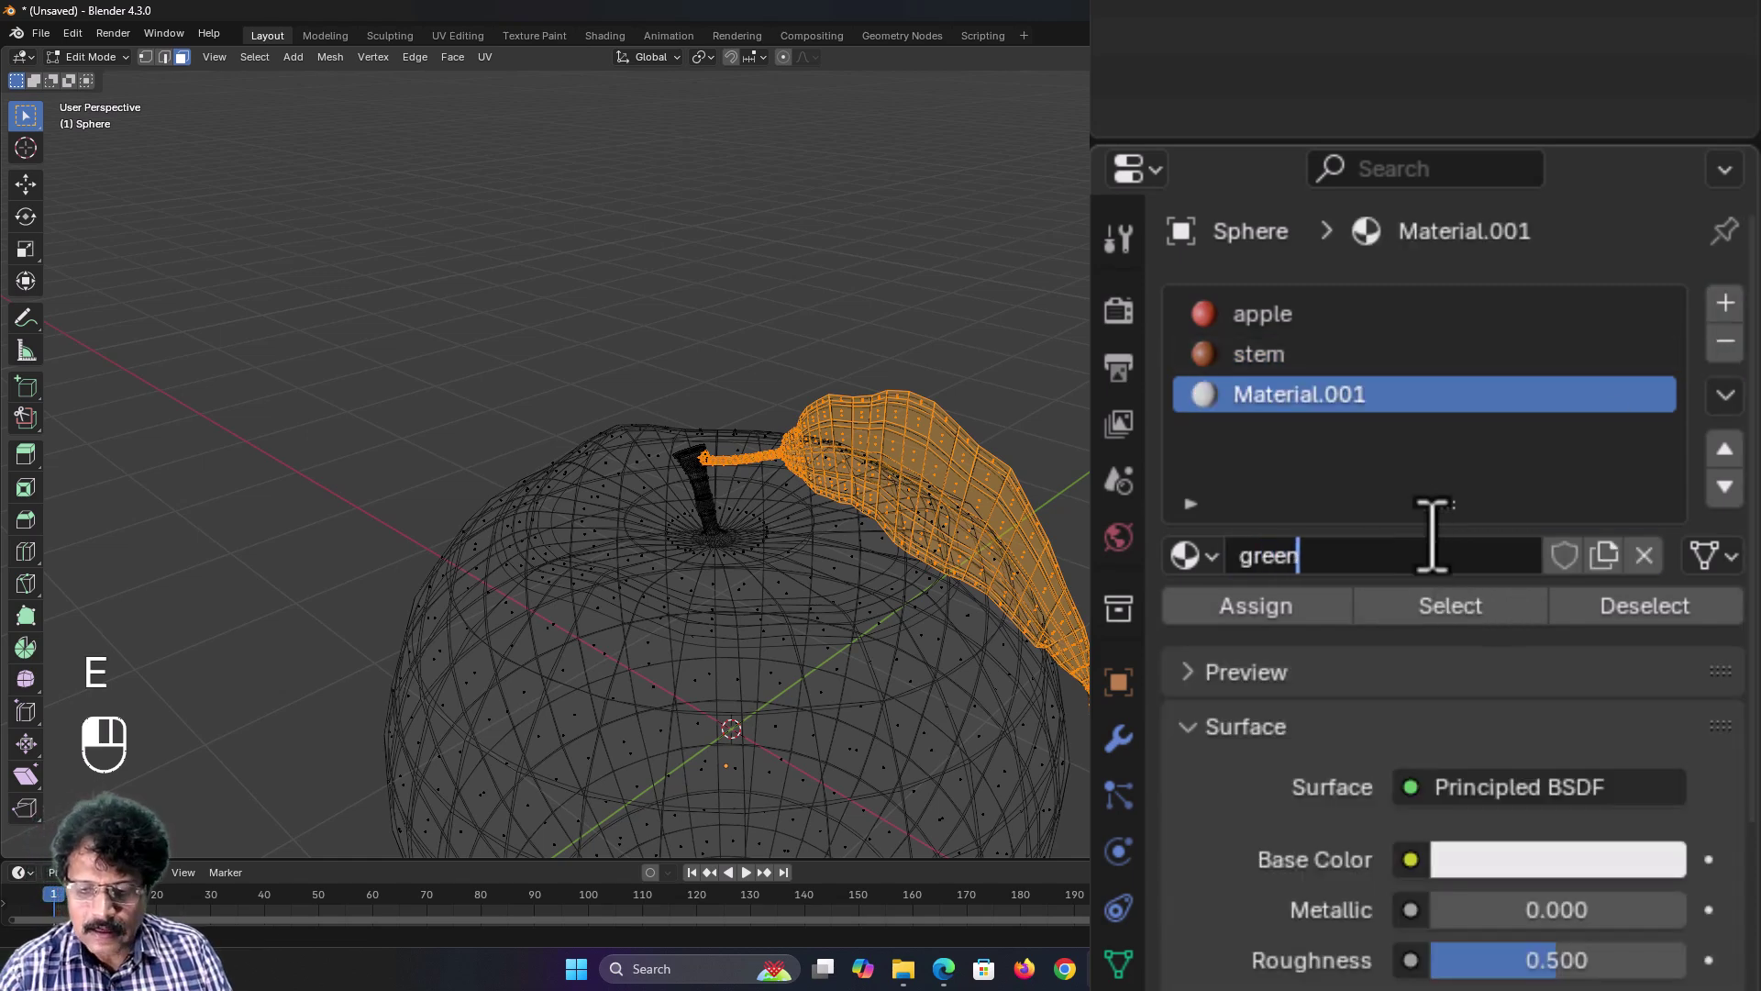
pyautogui.press('Return')
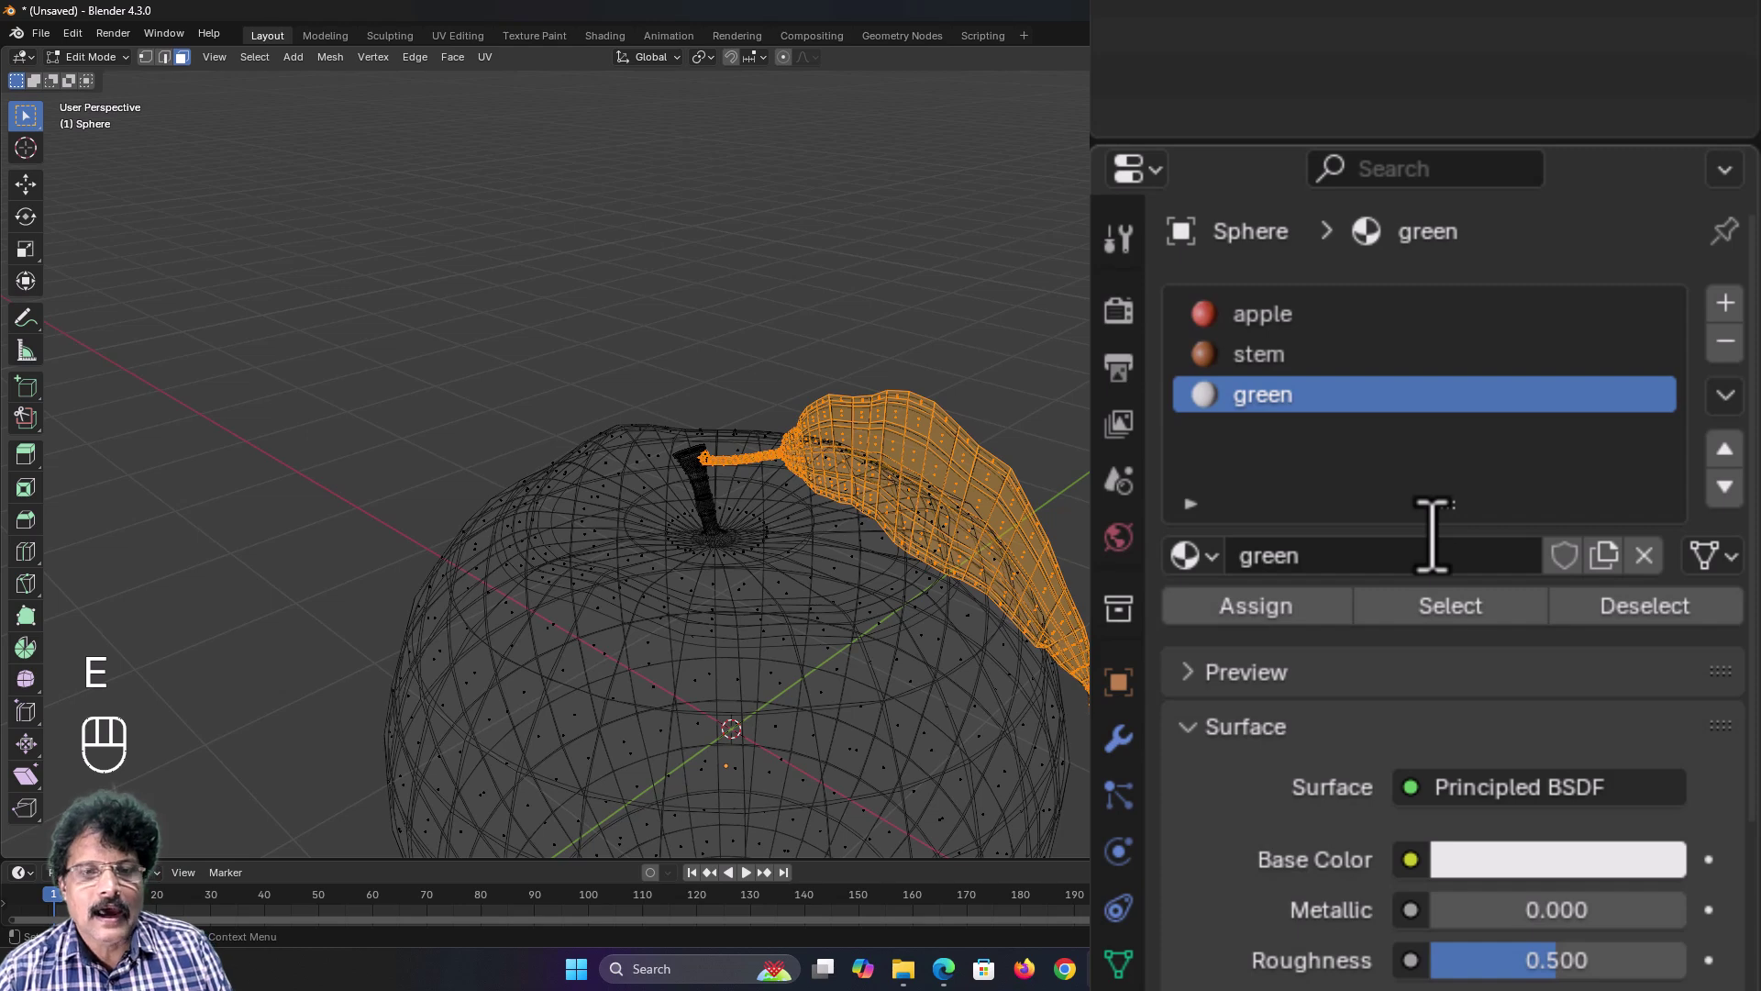
# Step: Set the green material's base color to hue 0.335, saturation 1.000 and value 0.383
pyautogui.click(1511, 860)
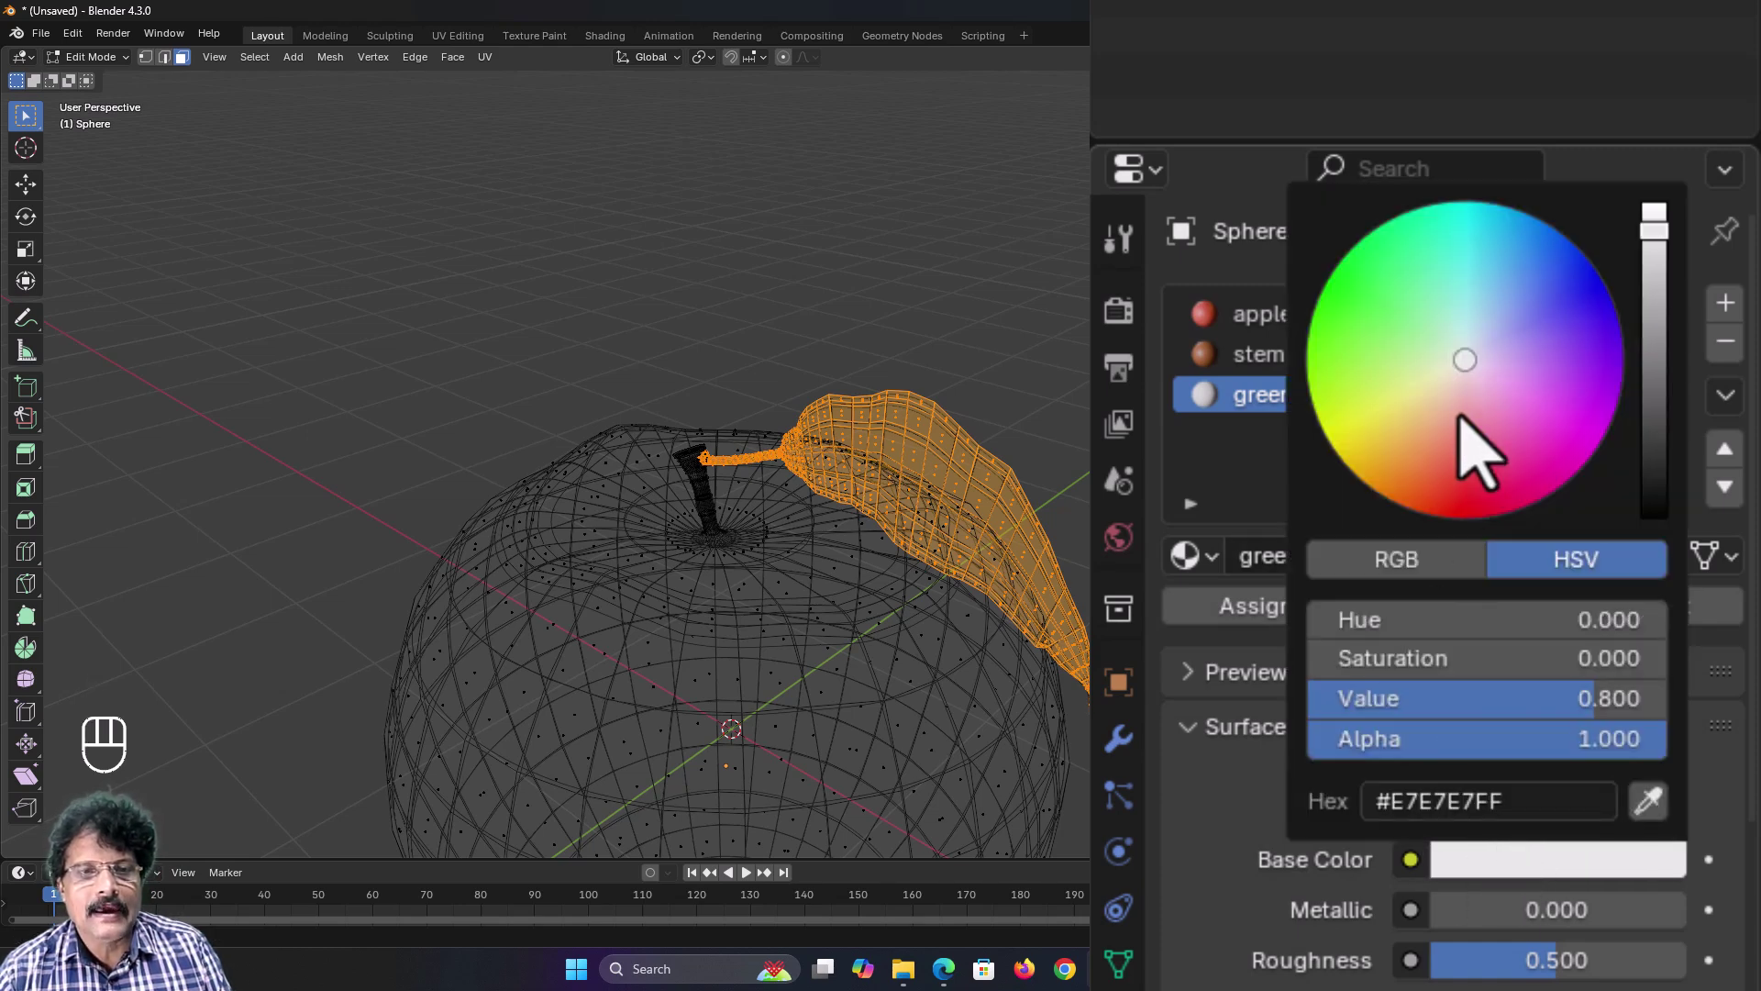
pyautogui.moveTo(1466, 374); pyautogui.dragTo(1335, 269)
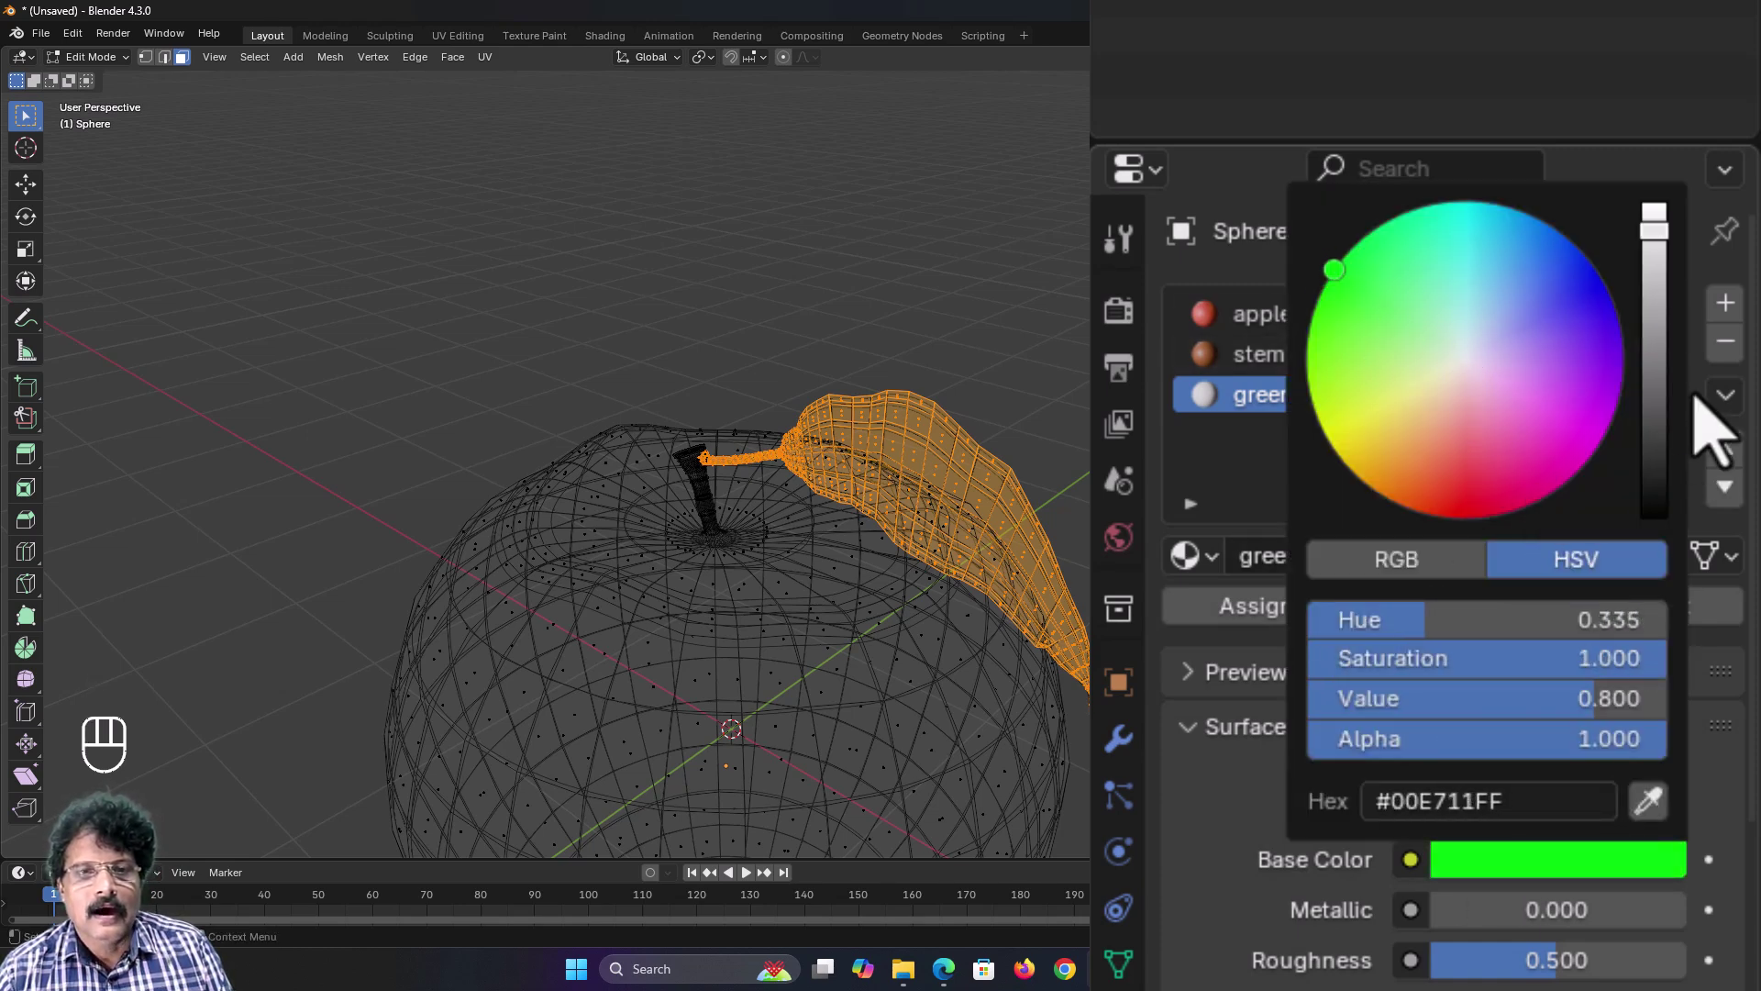
pyautogui.moveTo(1655, 236); pyautogui.dragTo(1654, 312)
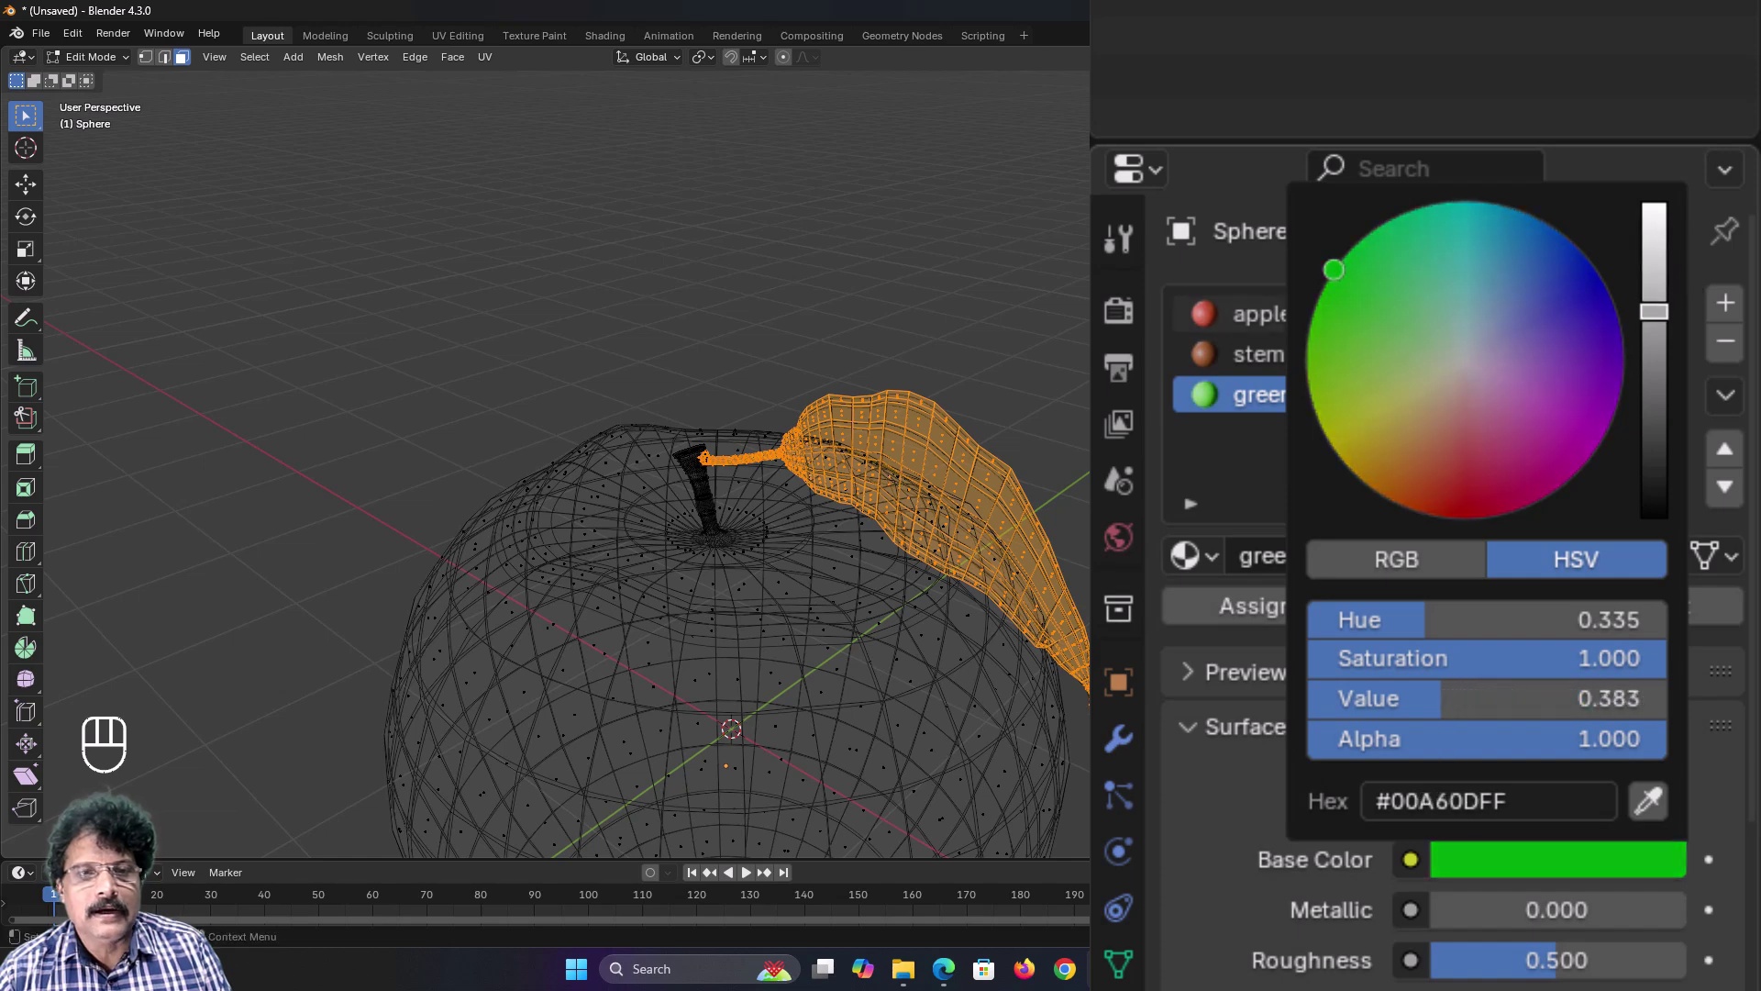
# Step: Assign the green material to the selected leaf and stalk faces, and show the apple in Material Preview in Object Mode
pyautogui.click(1232, 611)
pyautogui.click(1404, 57)
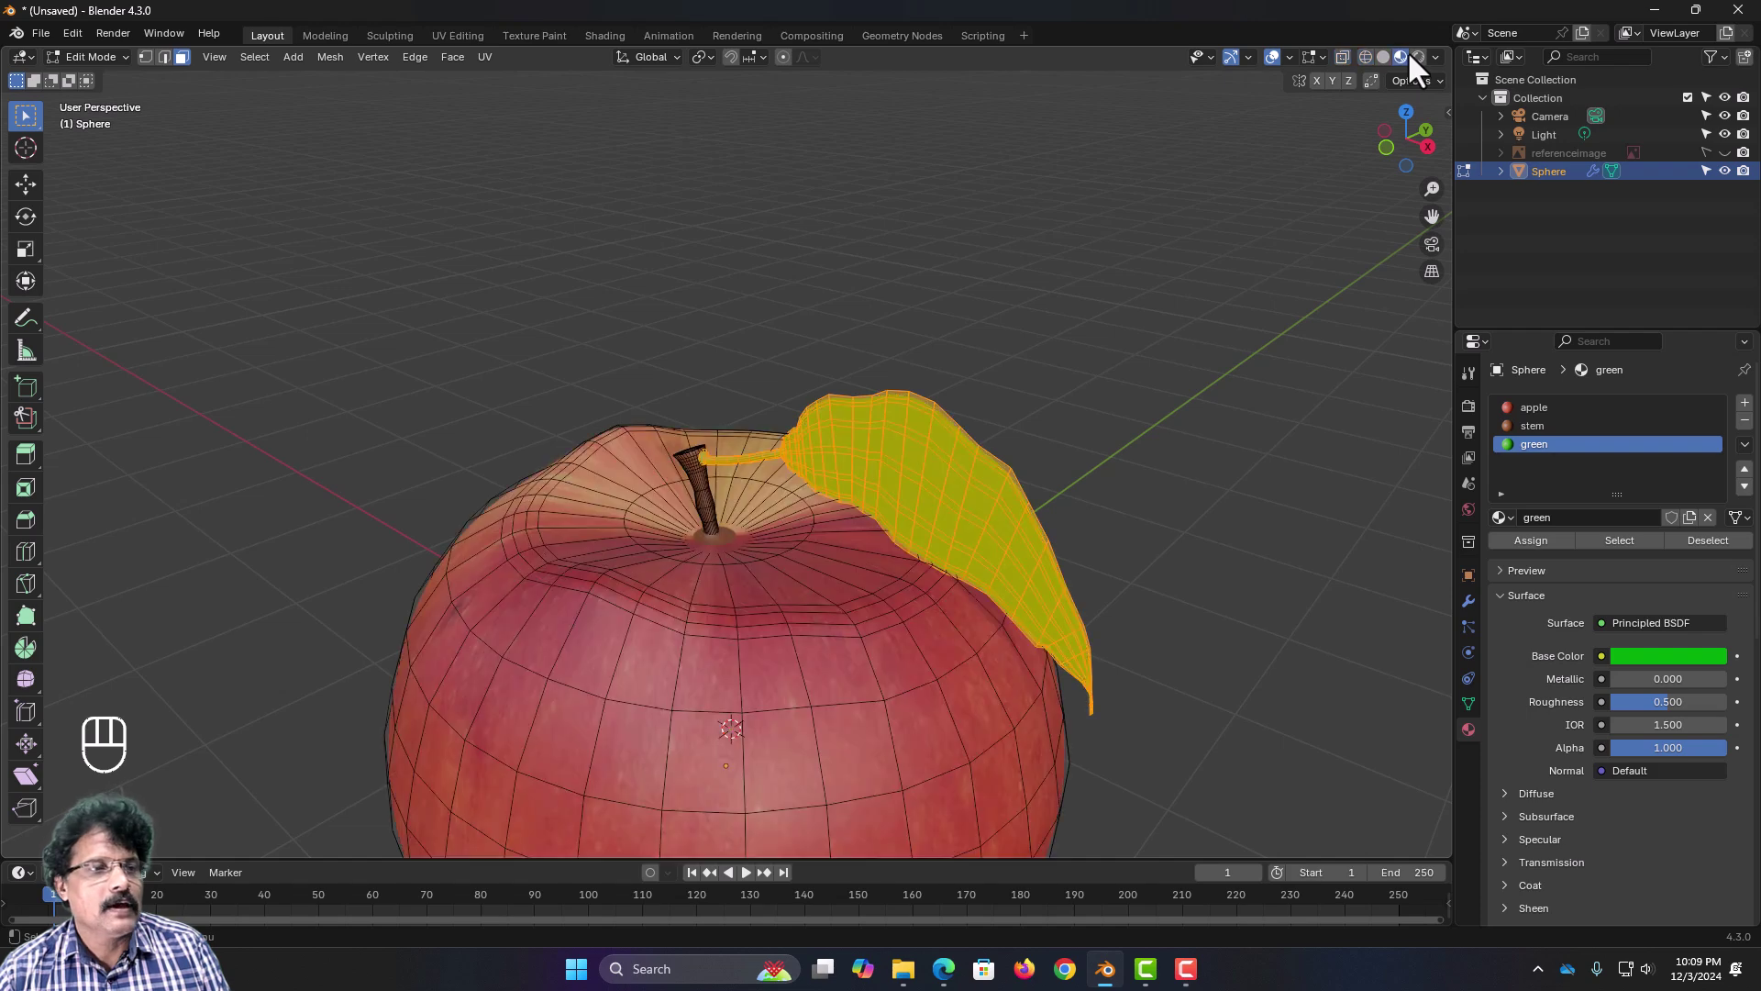
pyautogui.click(1195, 272)
pyautogui.press('Tab')
pyautogui.scroll(-4, 1057, 466)
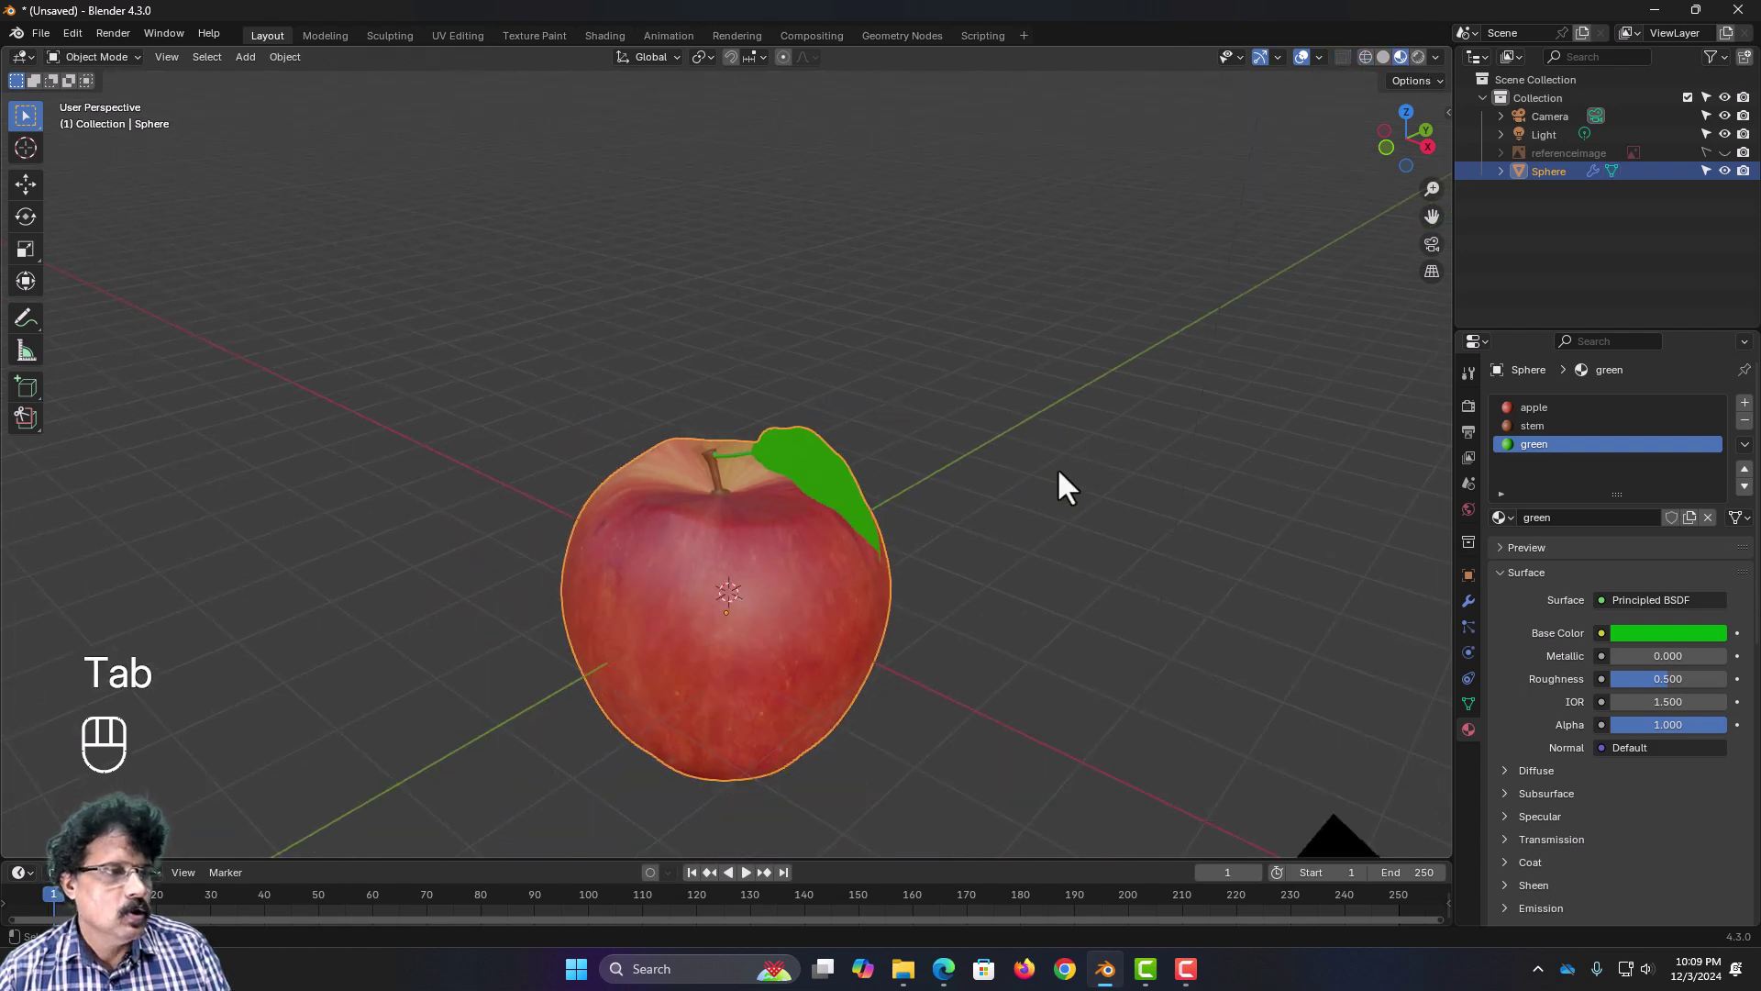
pyautogui.moveTo(1056, 466); pyautogui.dragTo(1126, 458, button='middle')
# Step: Select the point light and move it about -4.05 m in X and -1.9 m in Z, directly above the apple in the front view
pyautogui.press('KP_1')
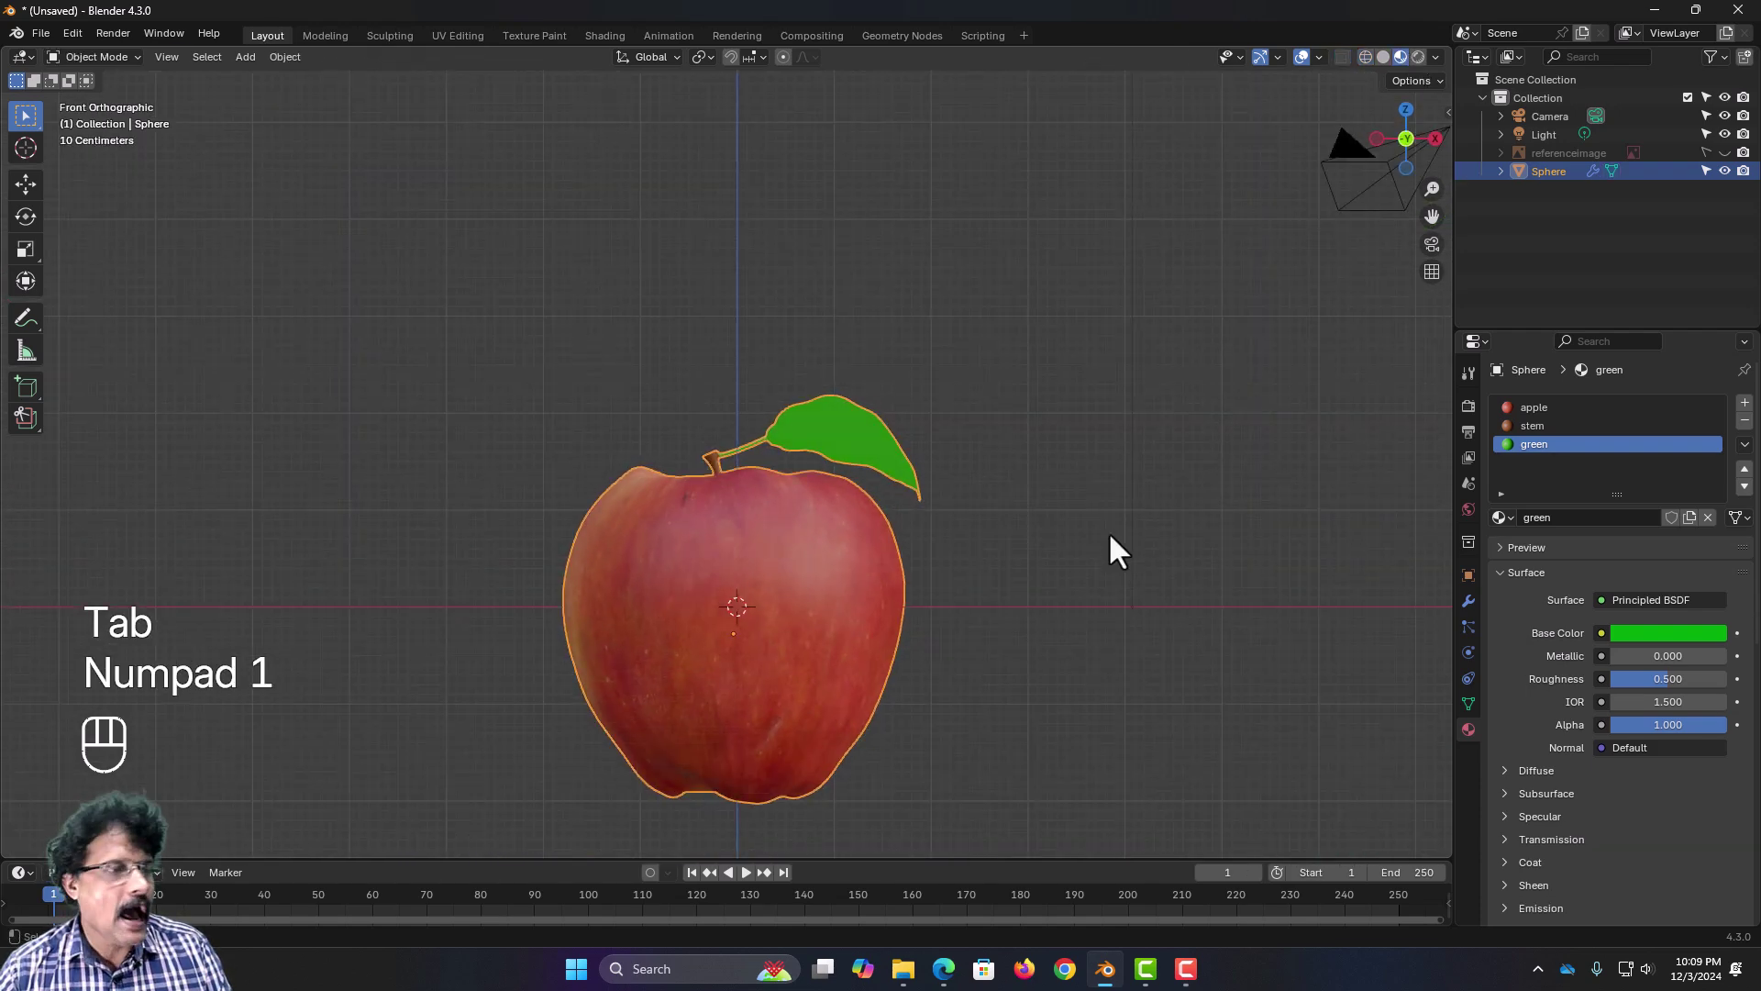
pyautogui.press('KP_0')
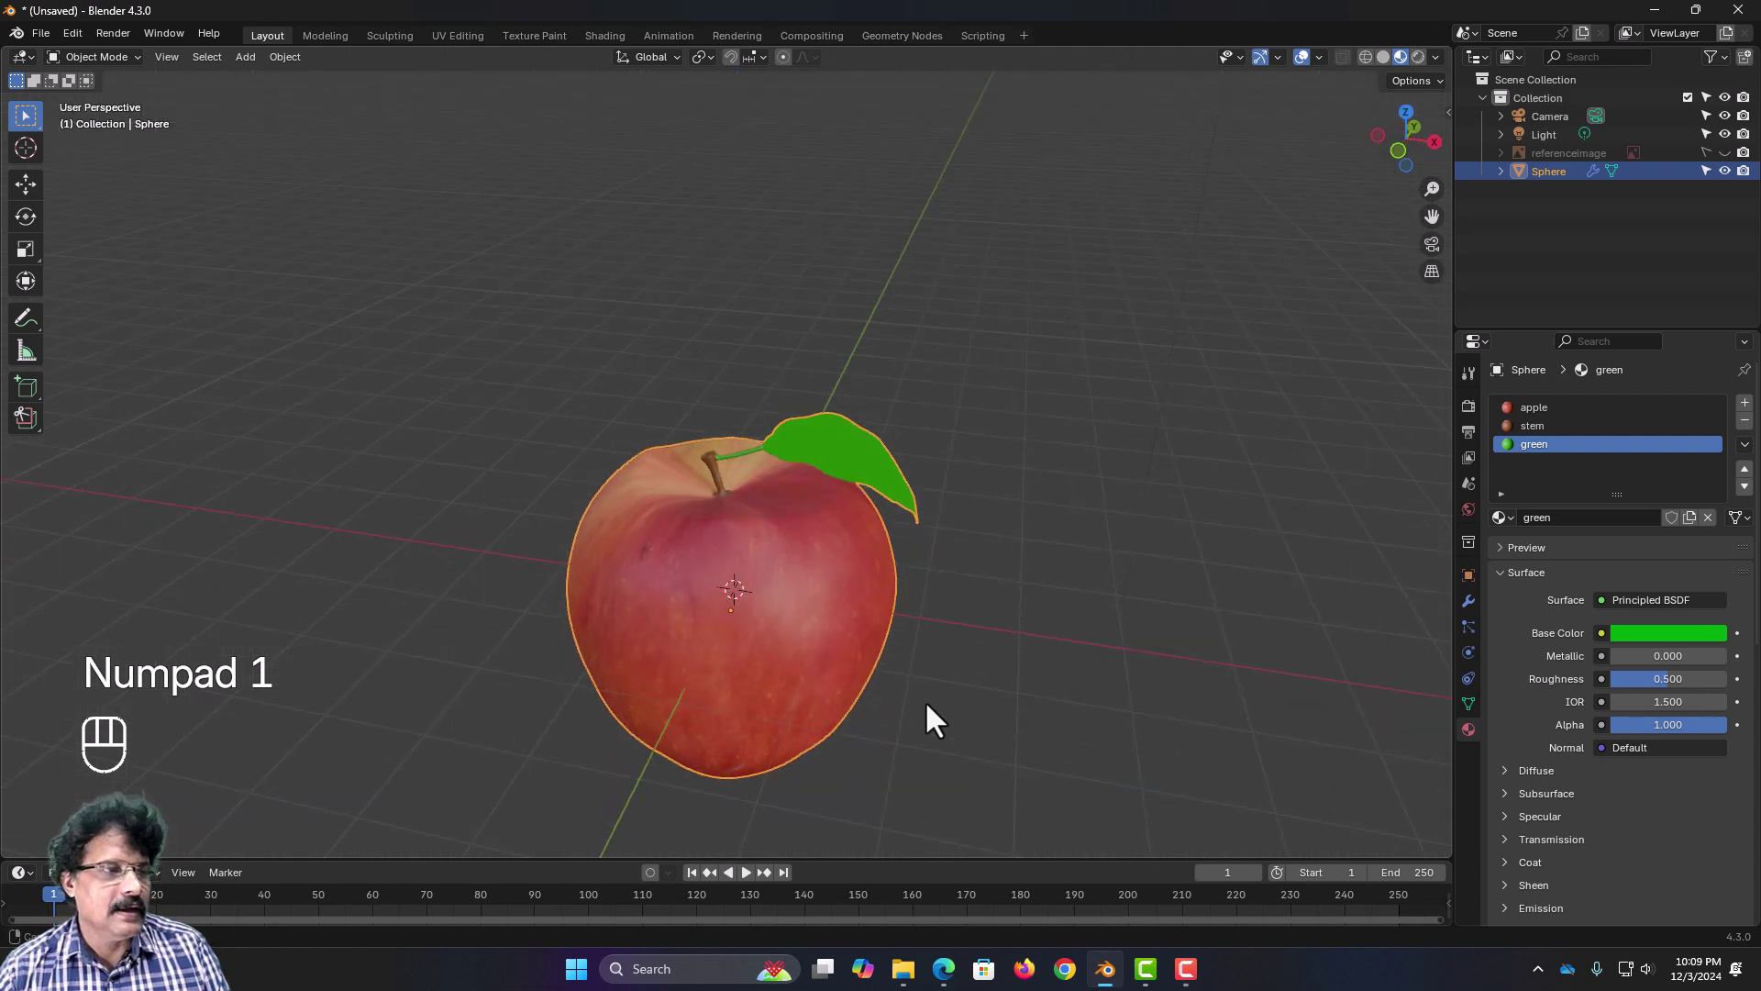
pyautogui.press('KP_7')
pyautogui.scroll(-6, 641, 511)
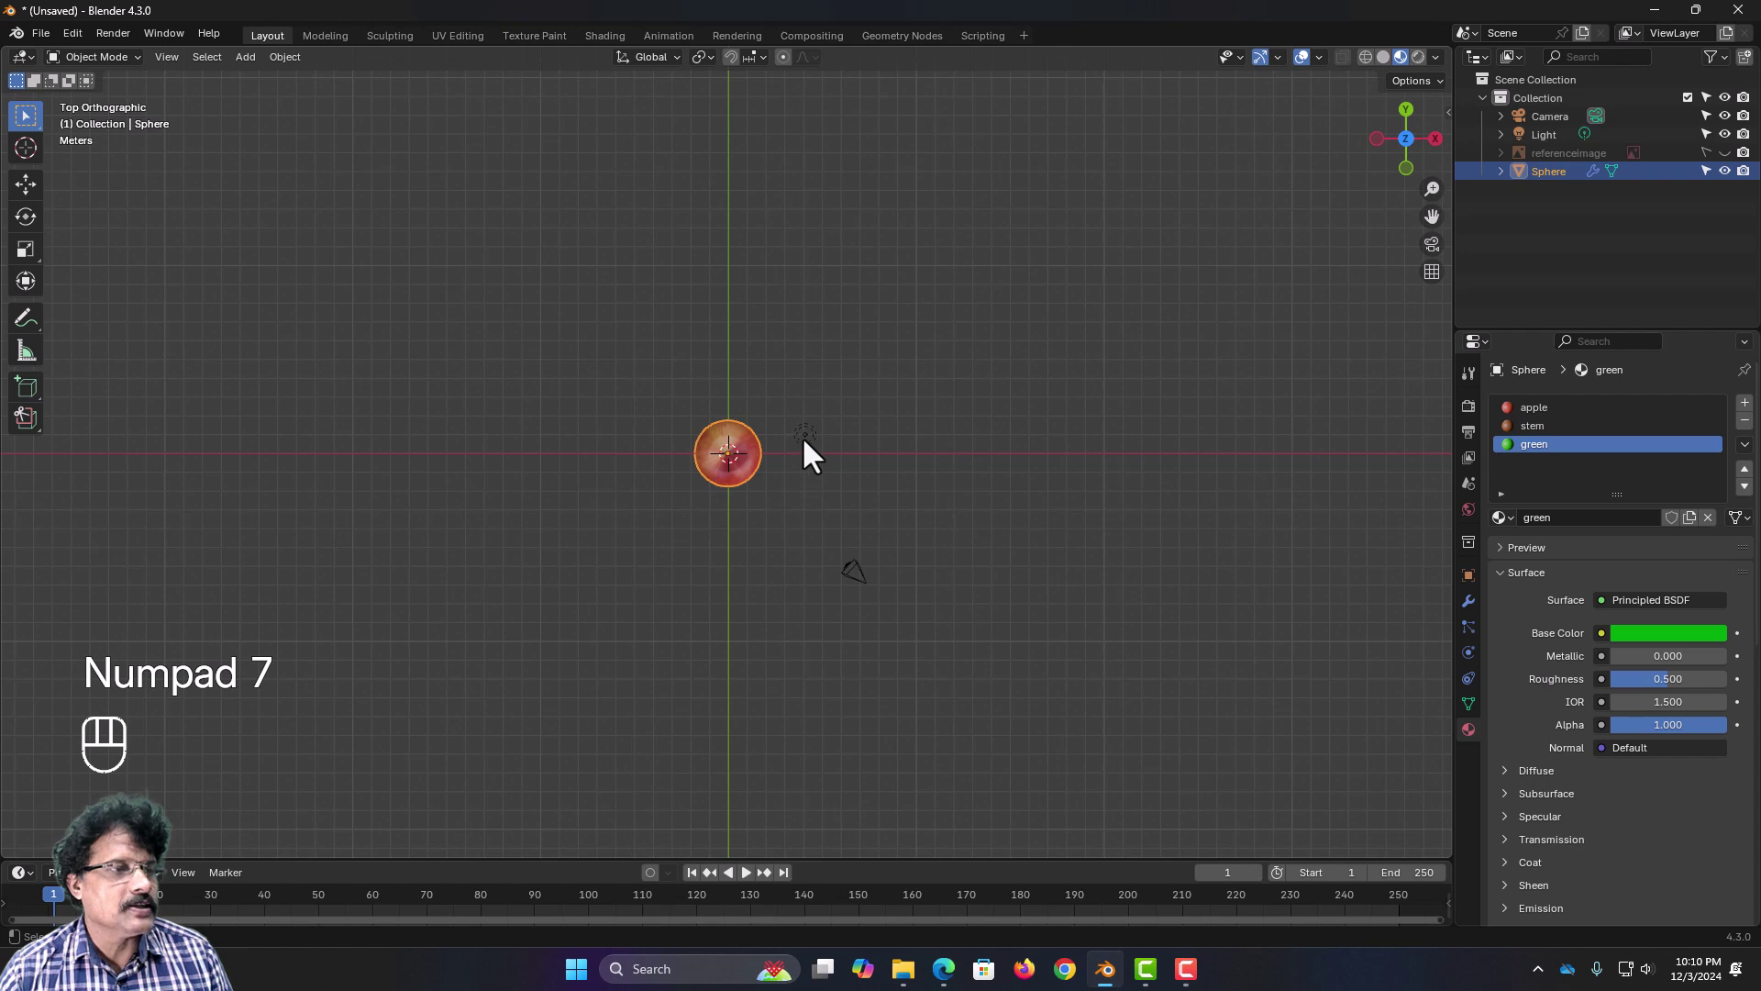
pyautogui.click(804, 435)
pyautogui.press('KP_1')
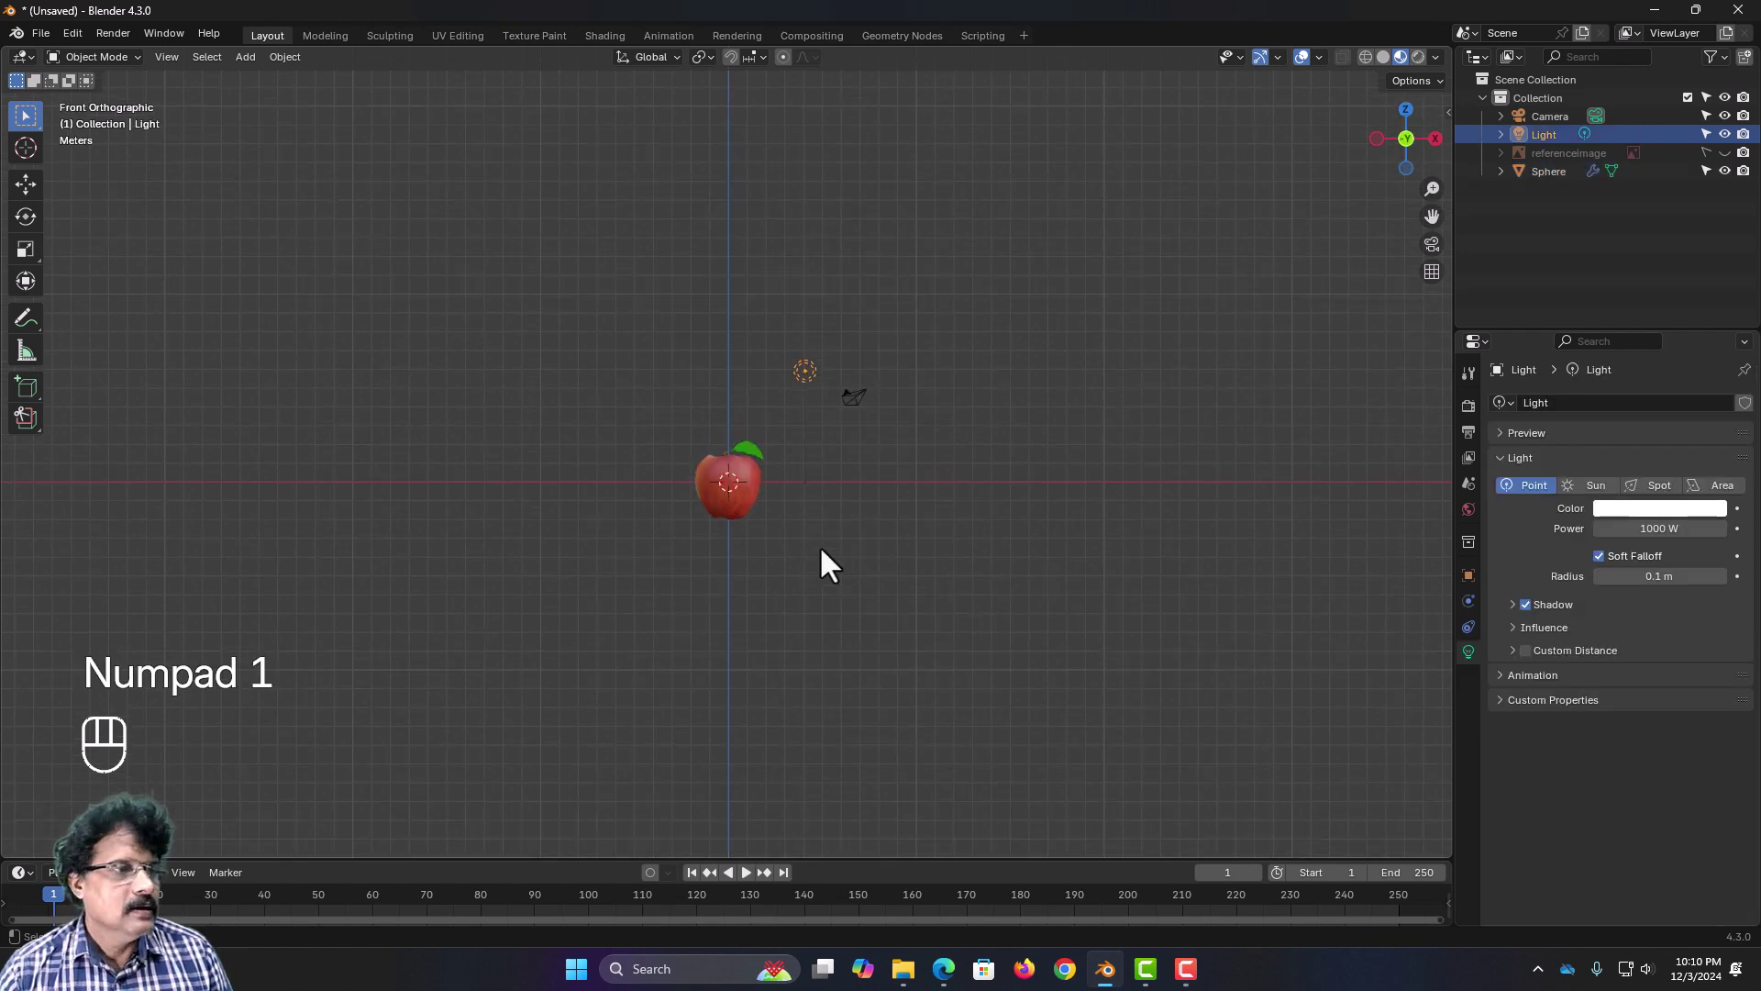
pyautogui.press('g')
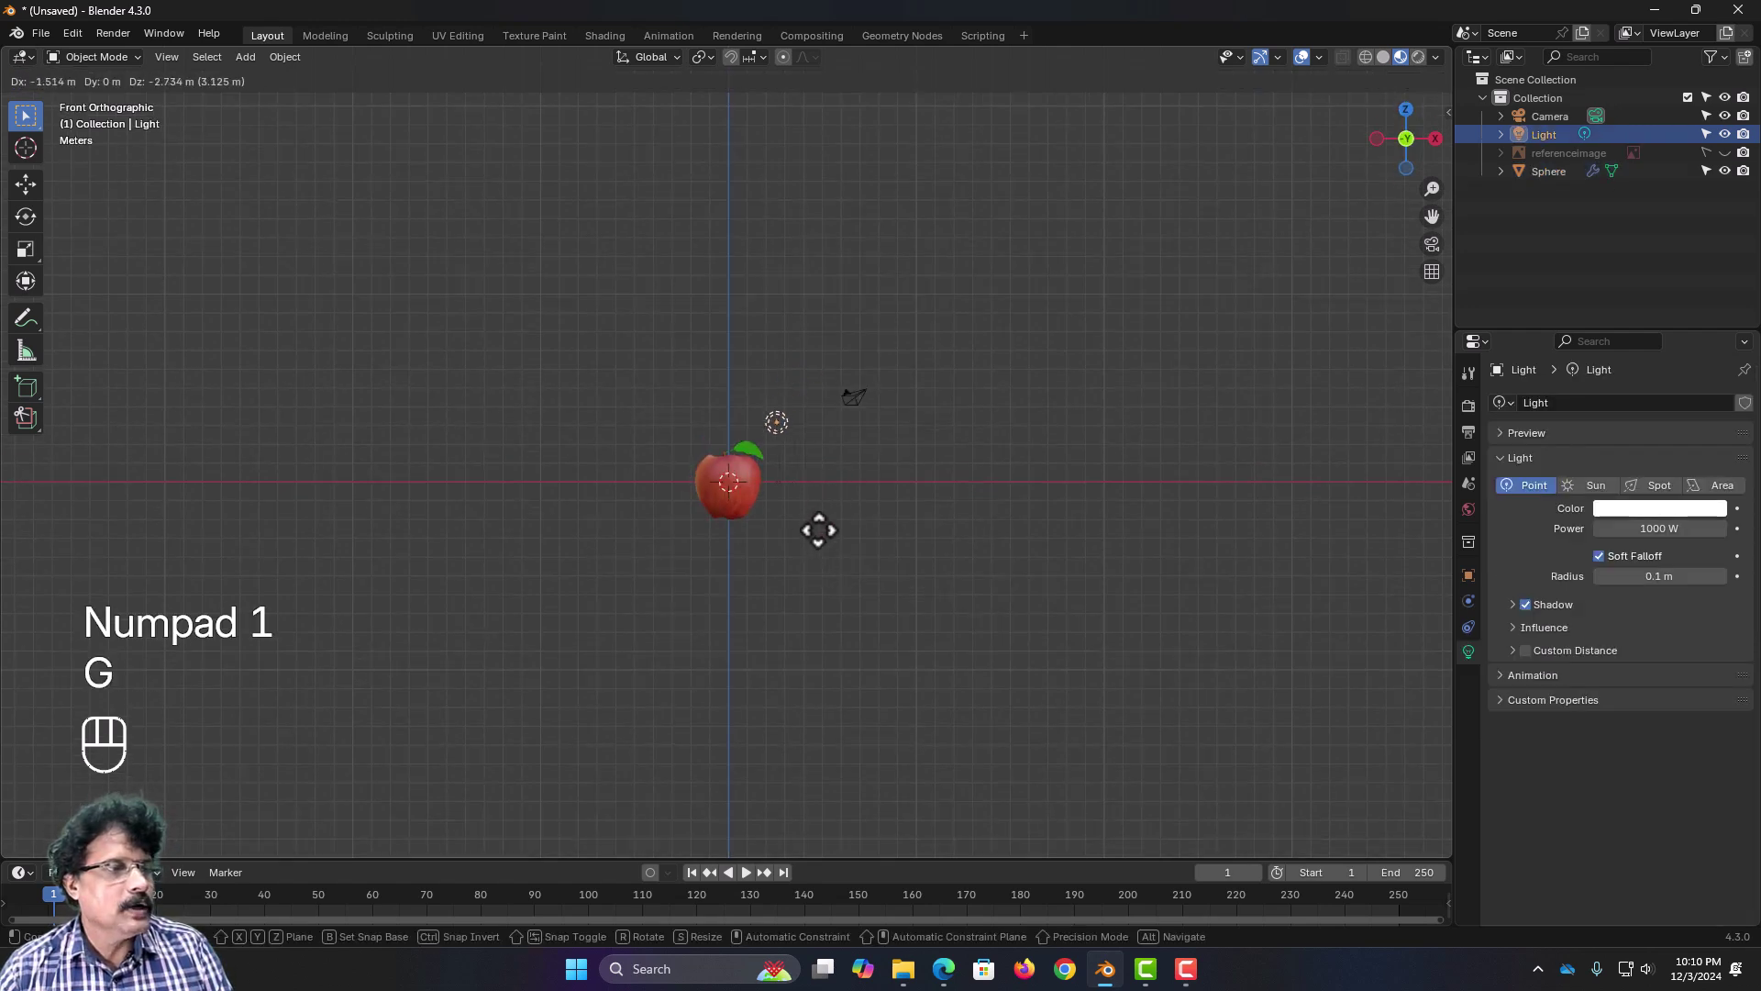
pyautogui.click(770, 494)
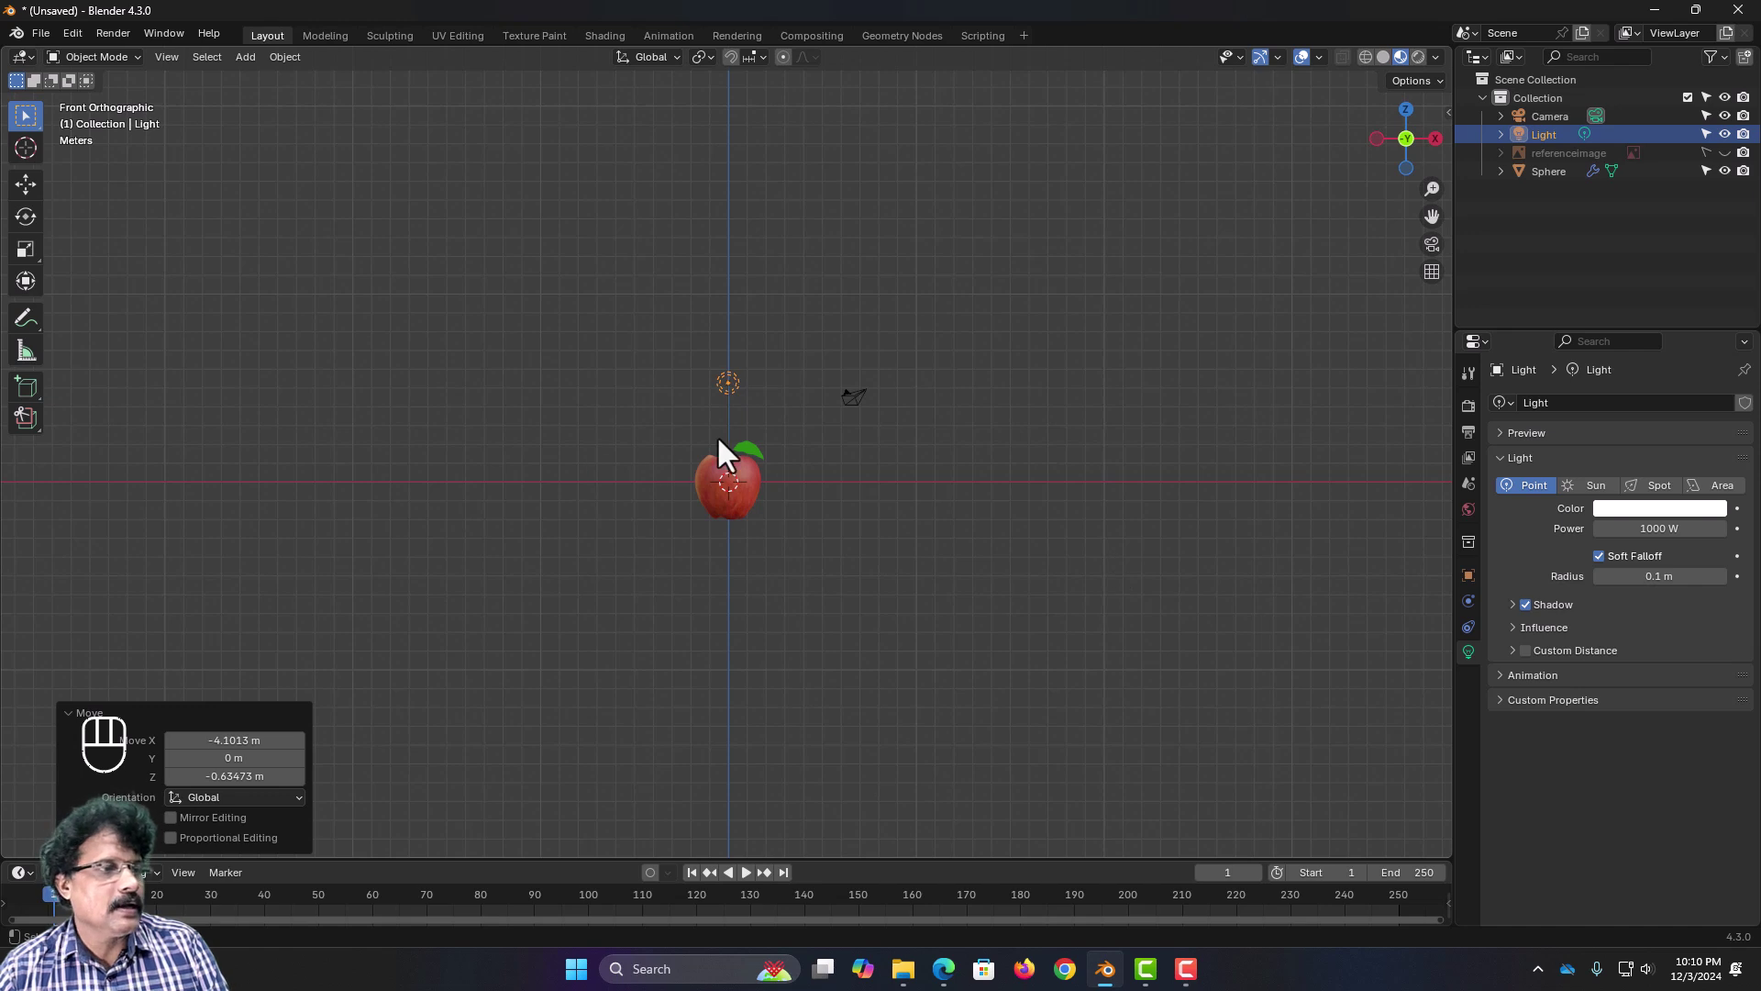
pyautogui.press('g')
pyautogui.click(755, 444)
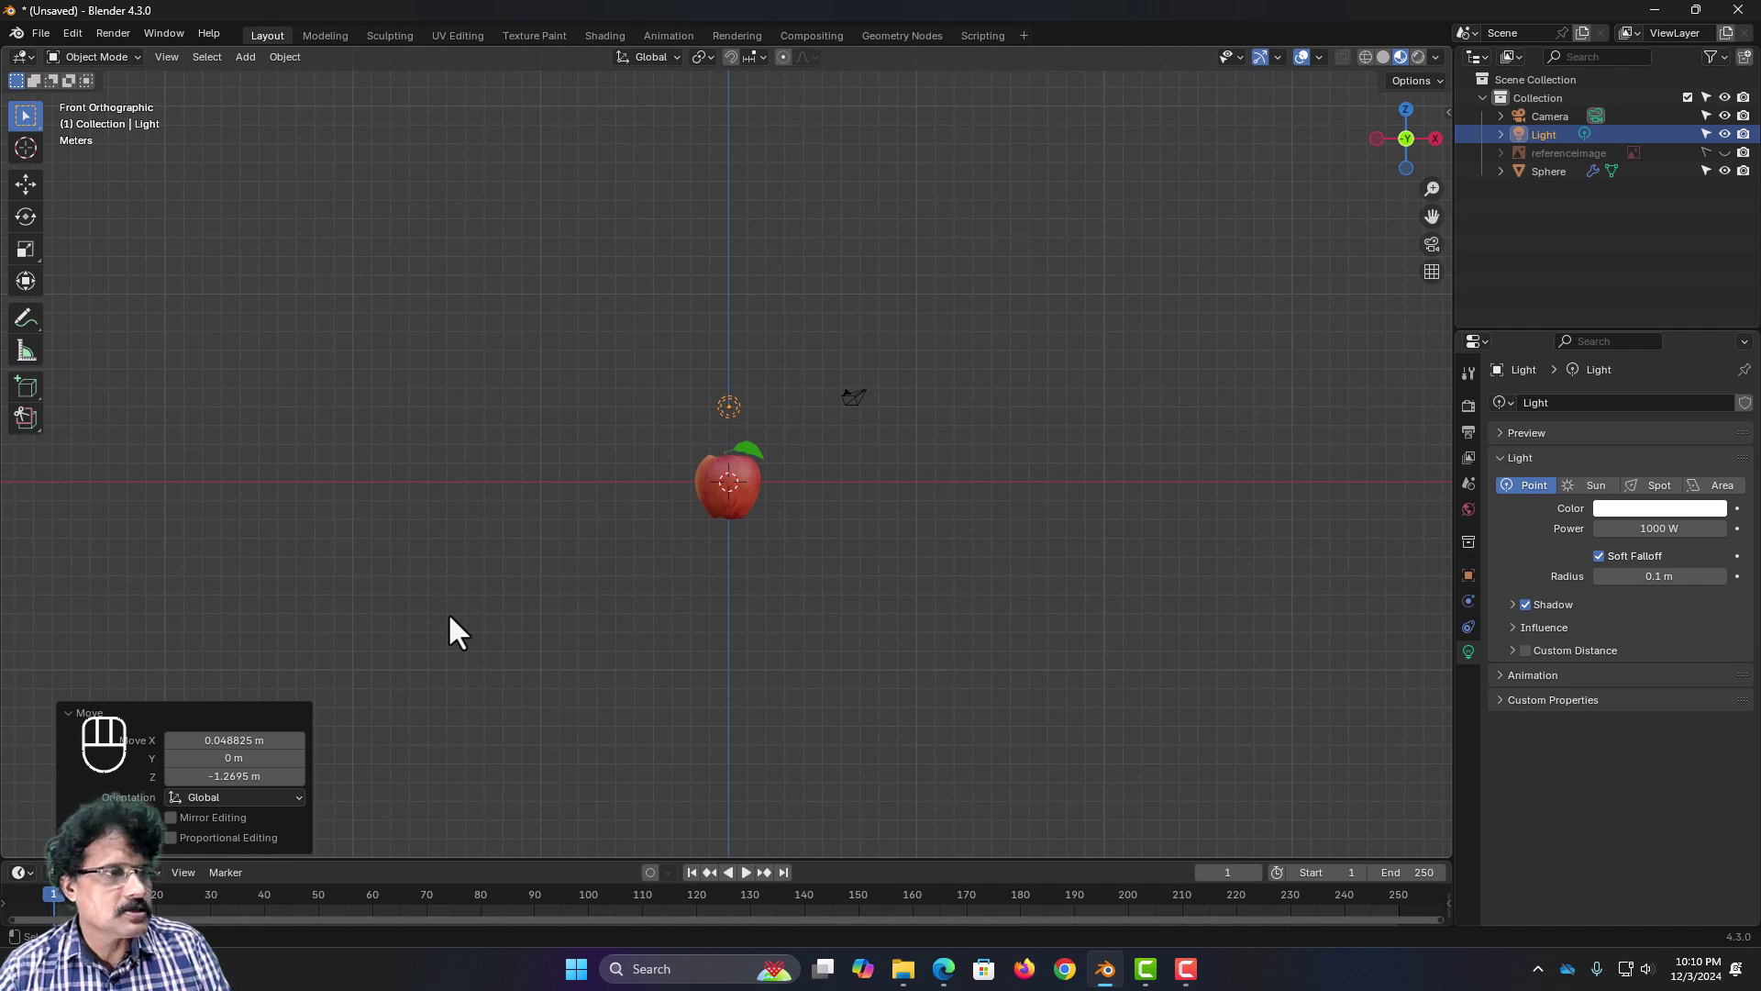
# Step: Move the point light about 5.61 m in X and -2.69 m in Y, off to the apple's side in the top view
pyautogui.press('KP_7')
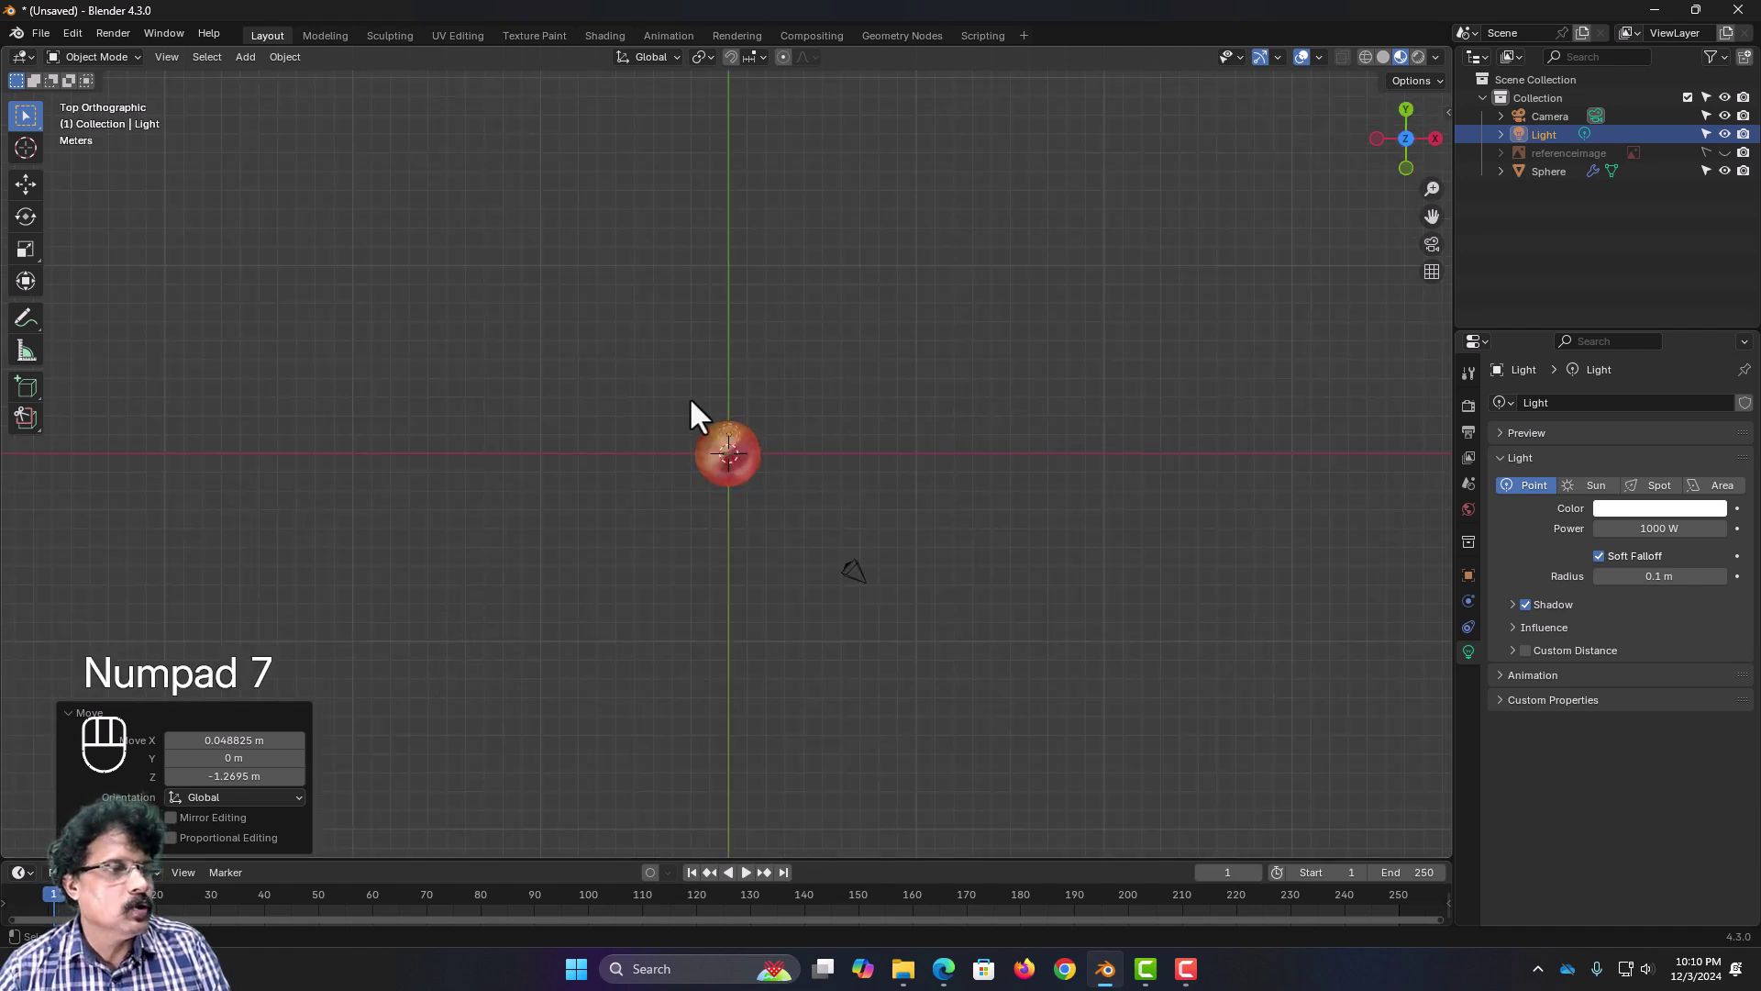
pyautogui.press('g')
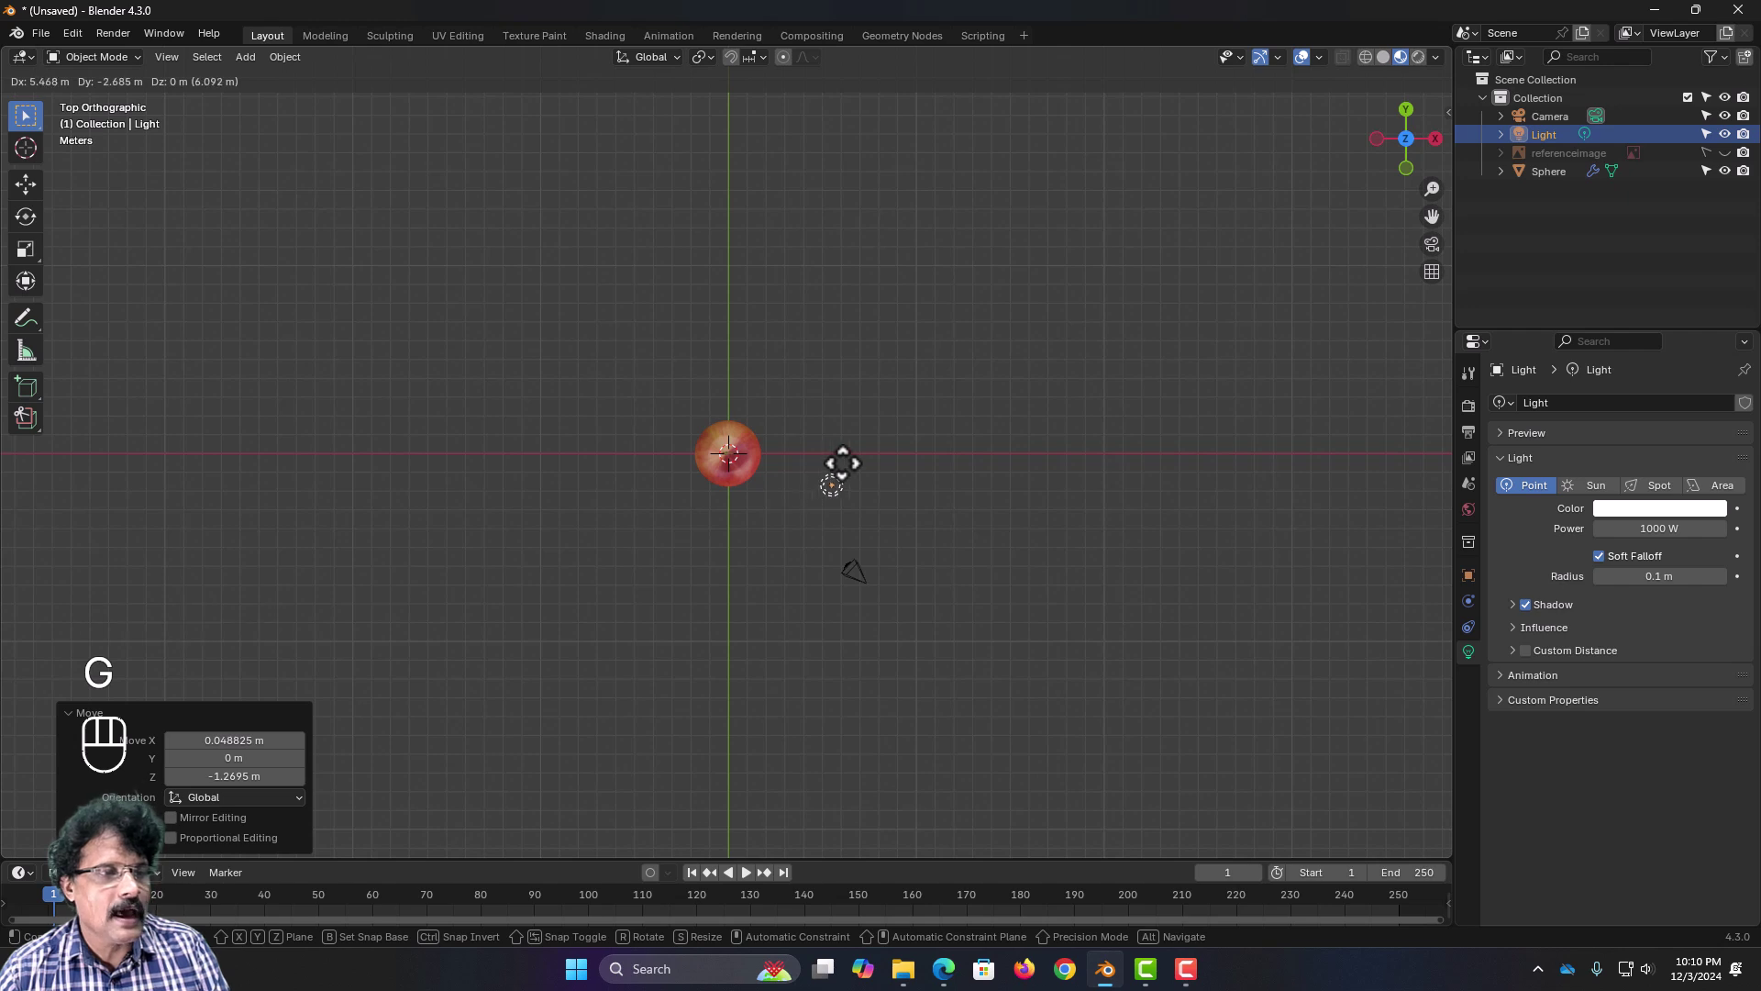
pyautogui.click(844, 462)
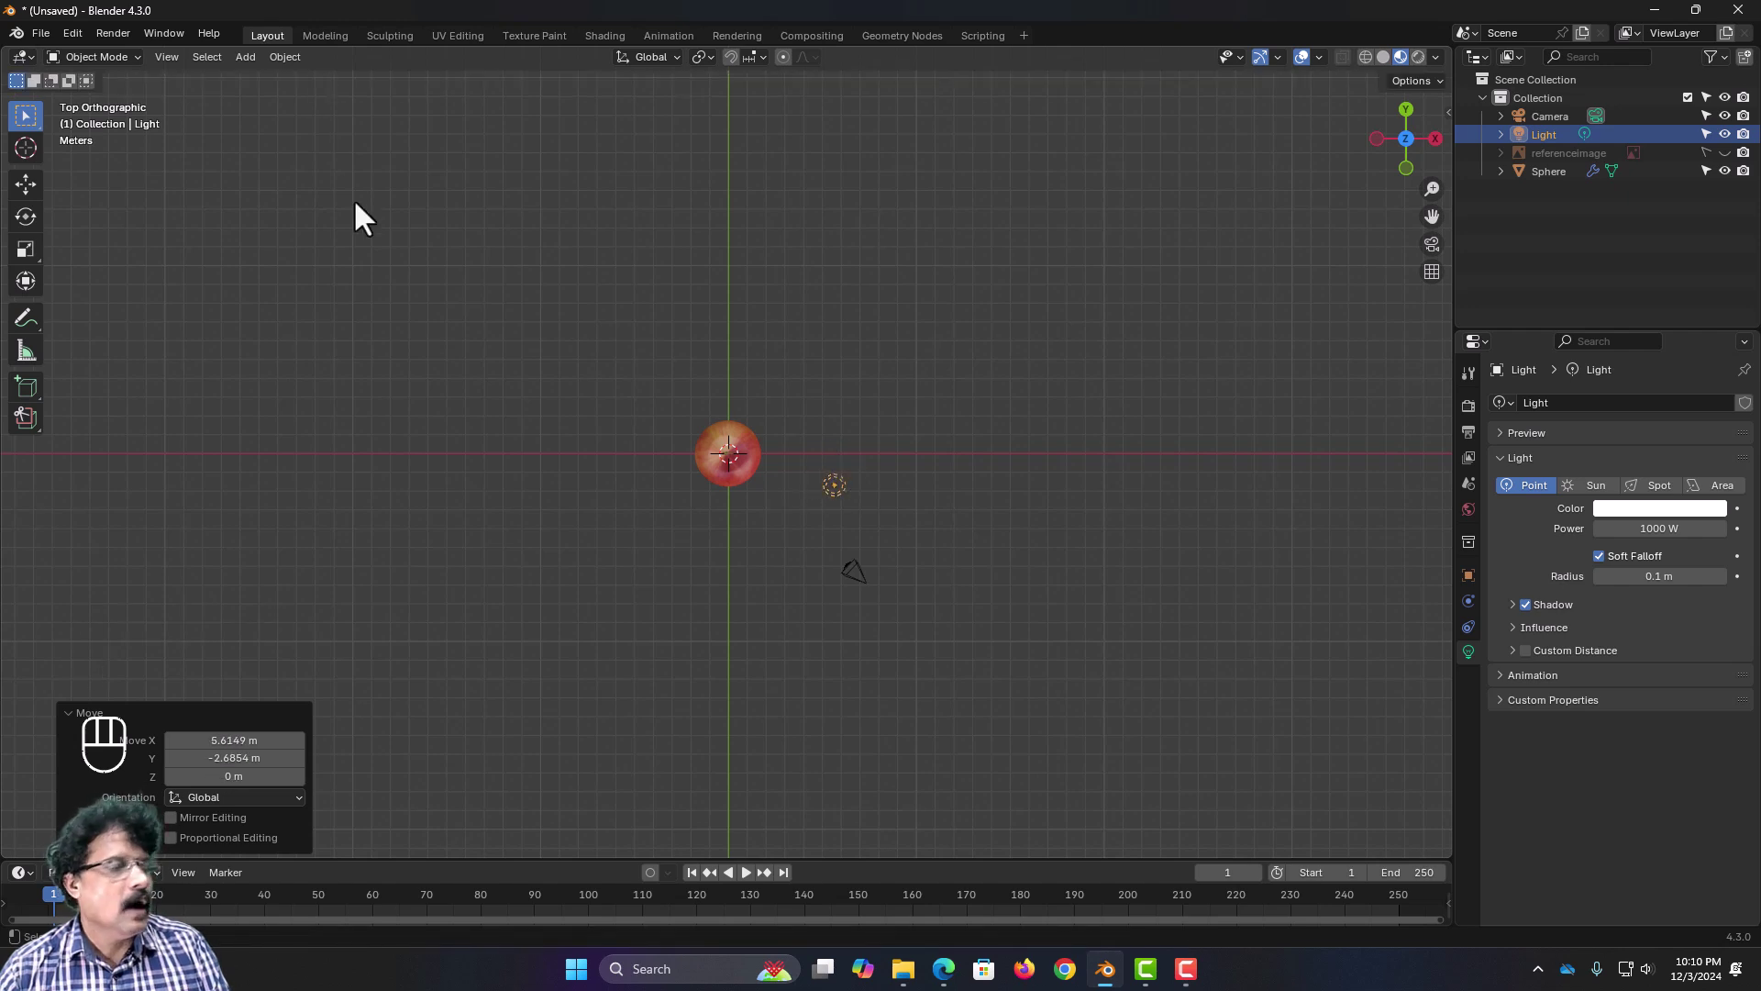
# Step: Look through the camera with Rendered viewport shading and render the apple as a still image
pyautogui.press('KP_0')
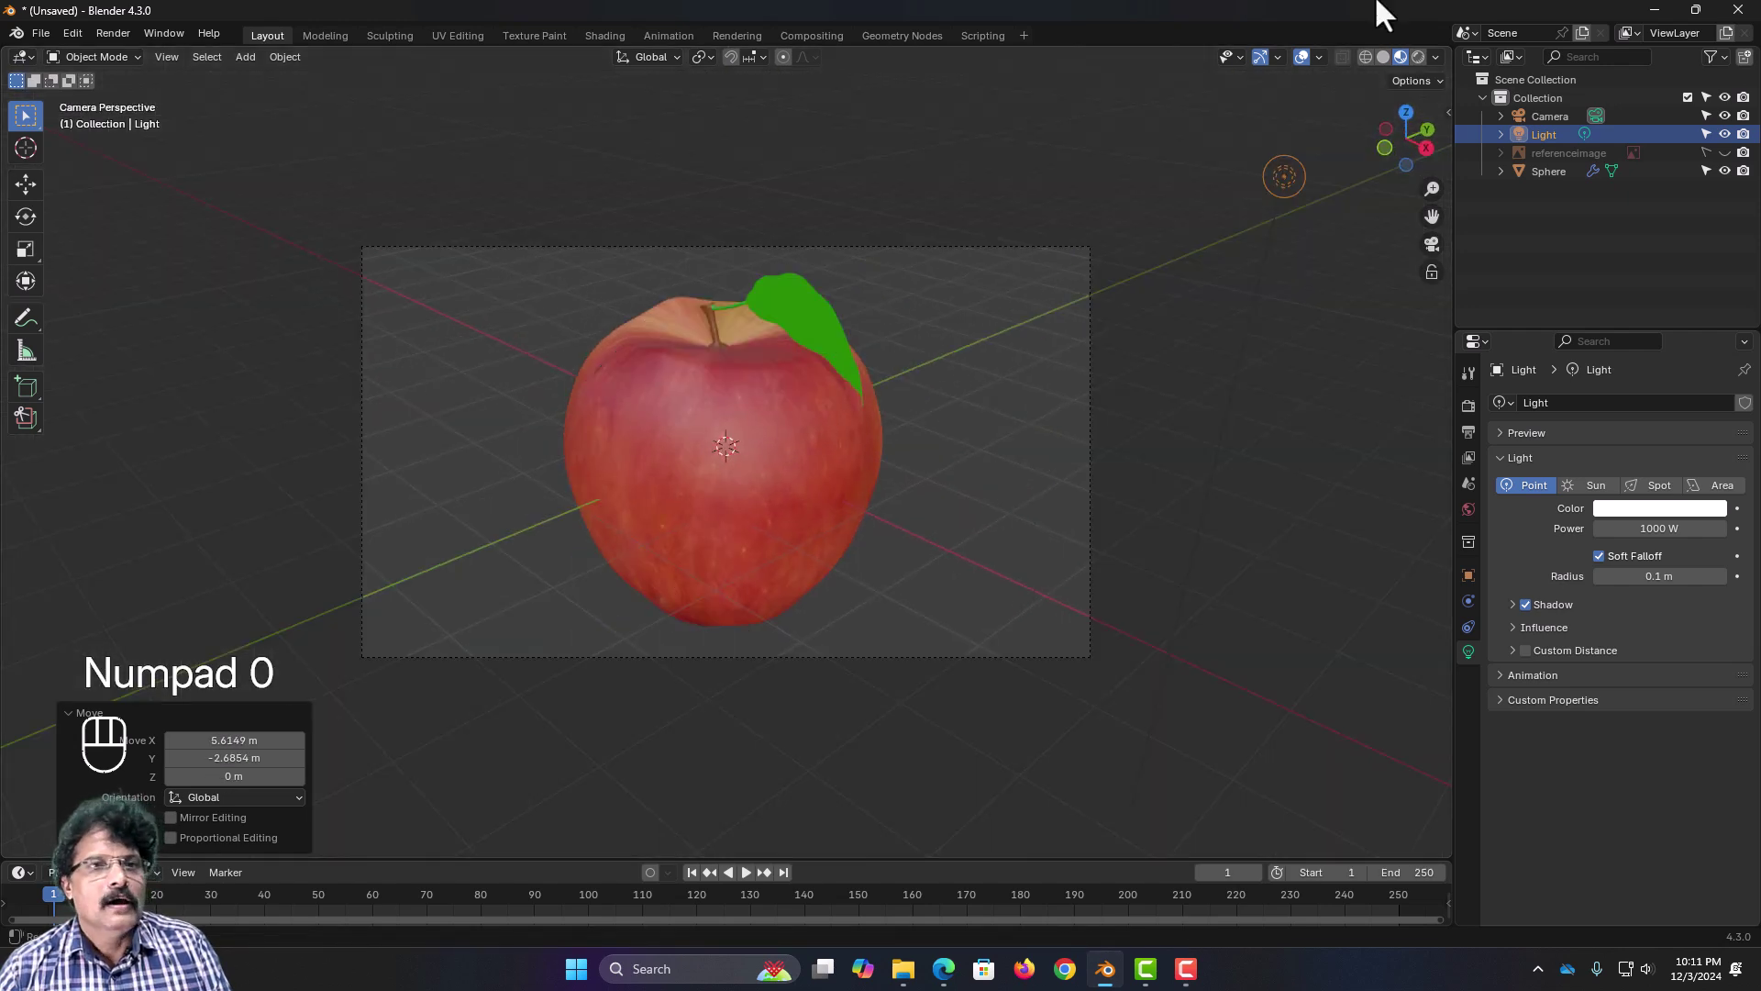
pyautogui.click(1418, 57)
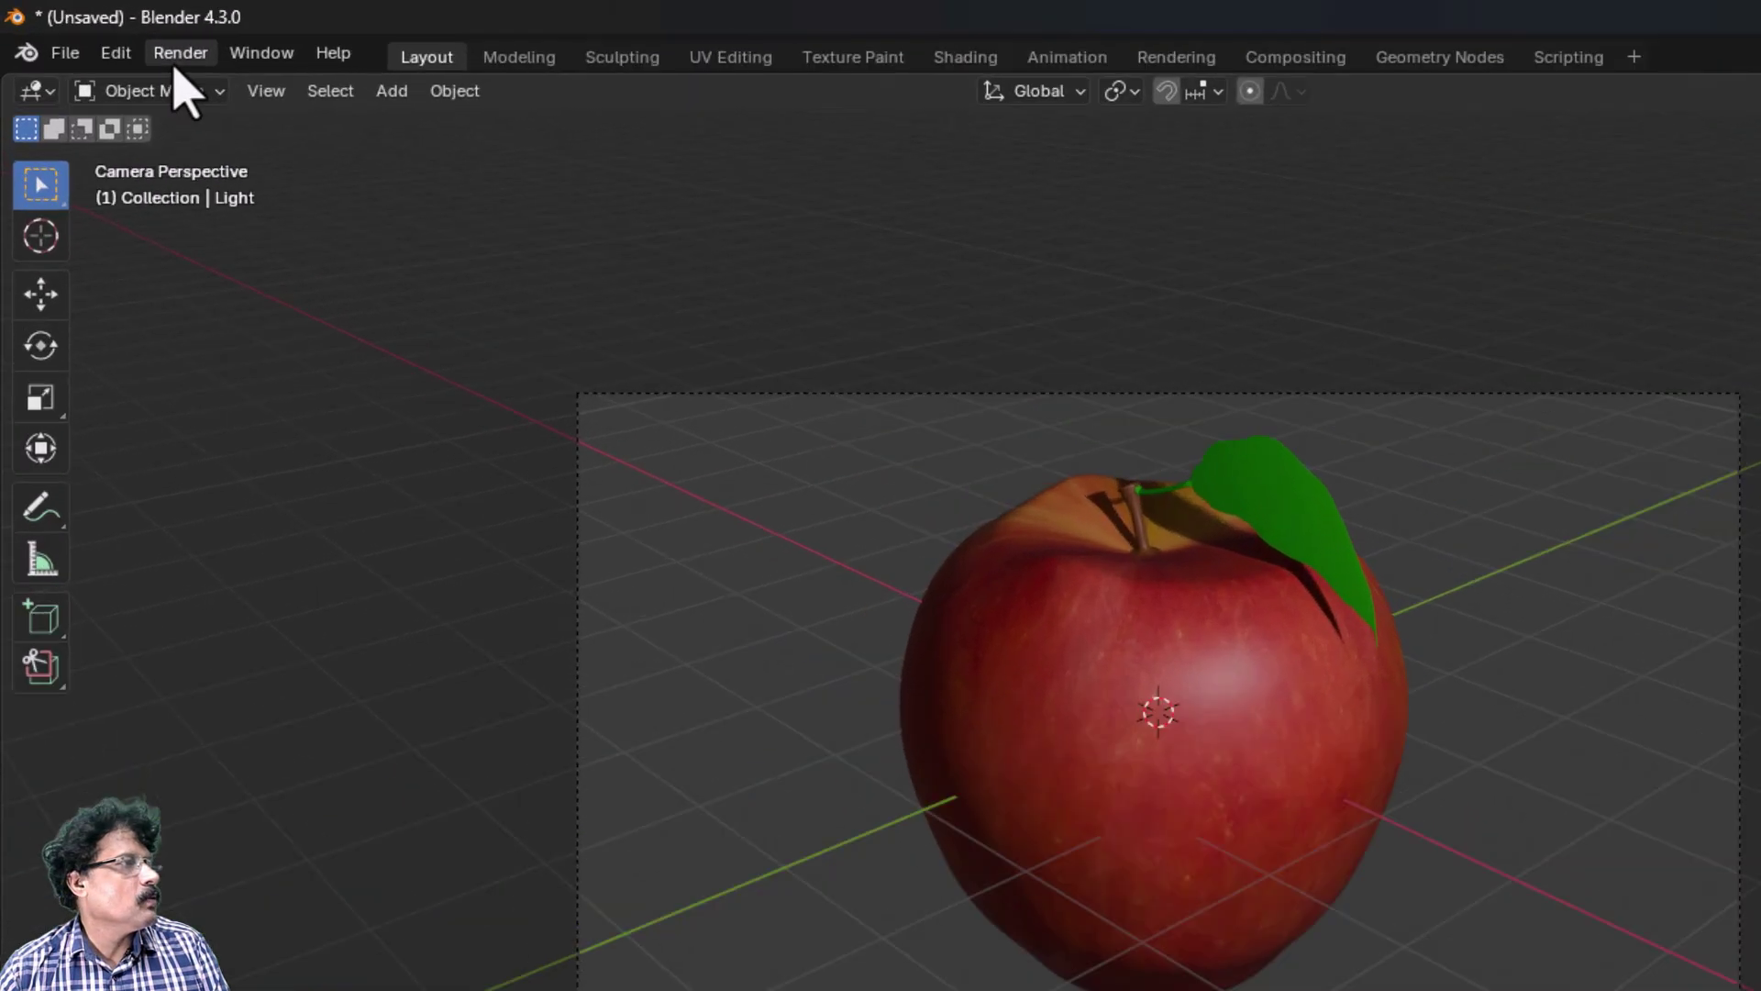
pyautogui.click(112, 33)
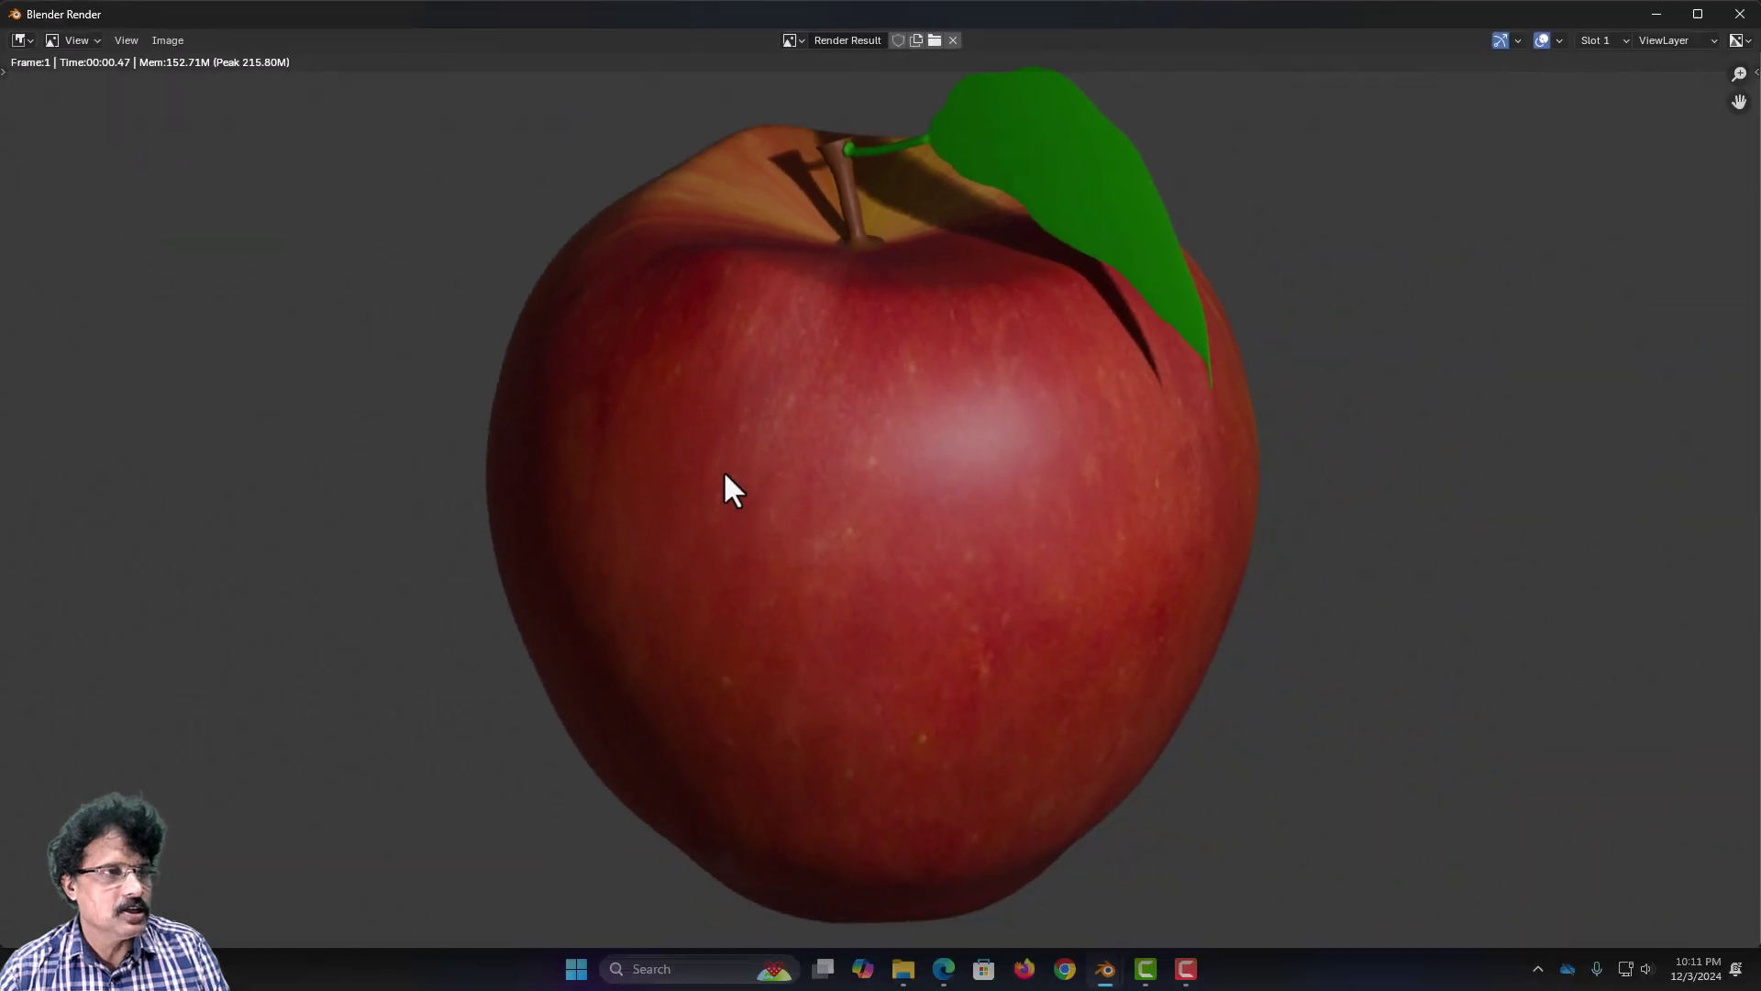
pyautogui.scroll(-2, 725, 466)
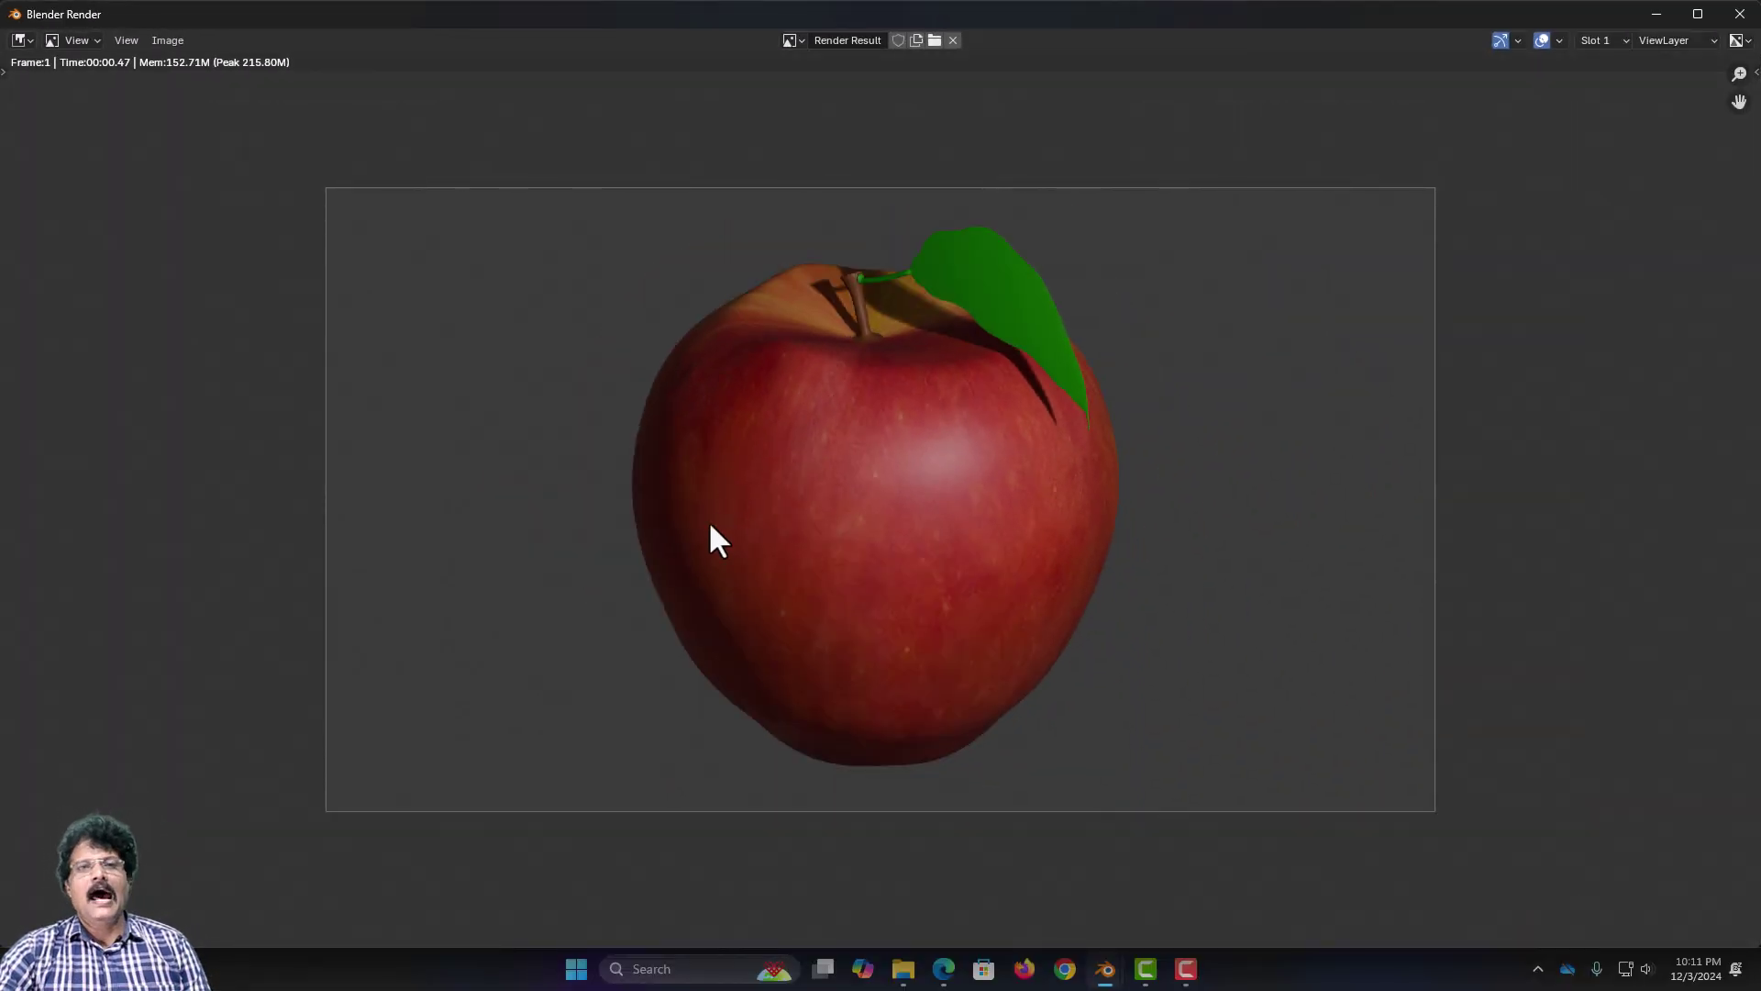
# Step: Save the rendered image as apple.png in the Documents folder and close the render window
pyautogui.click(168, 40)
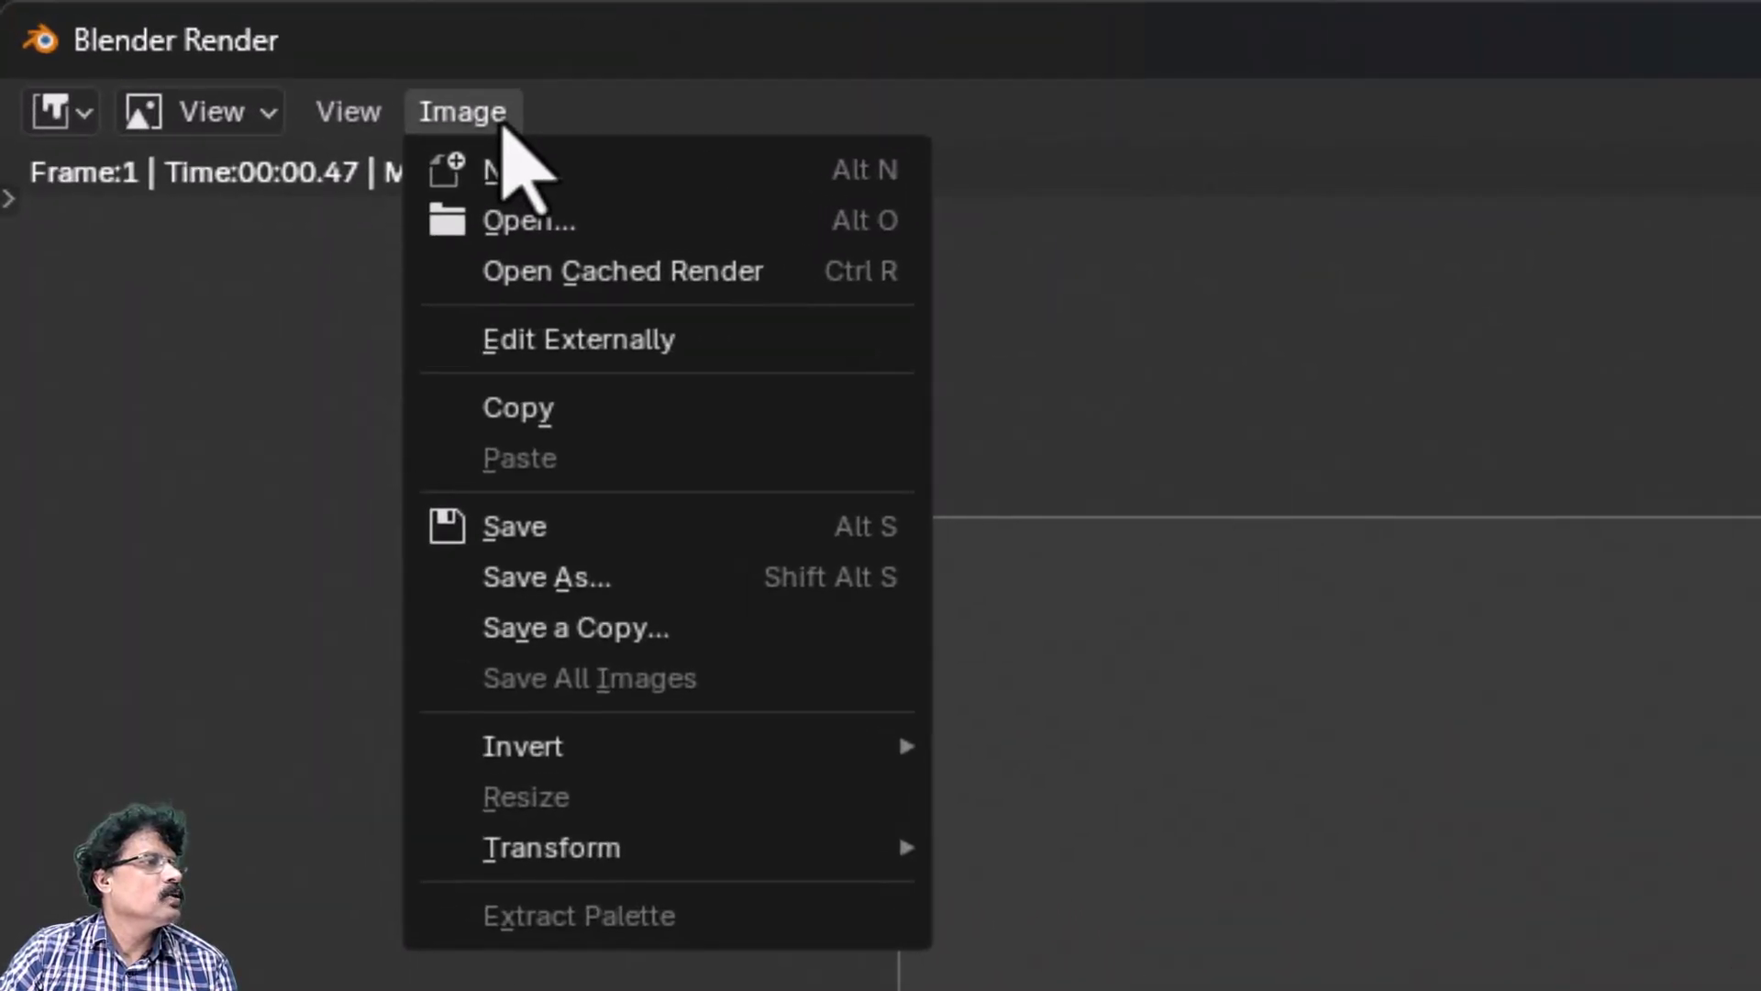
pyautogui.click(546, 590)
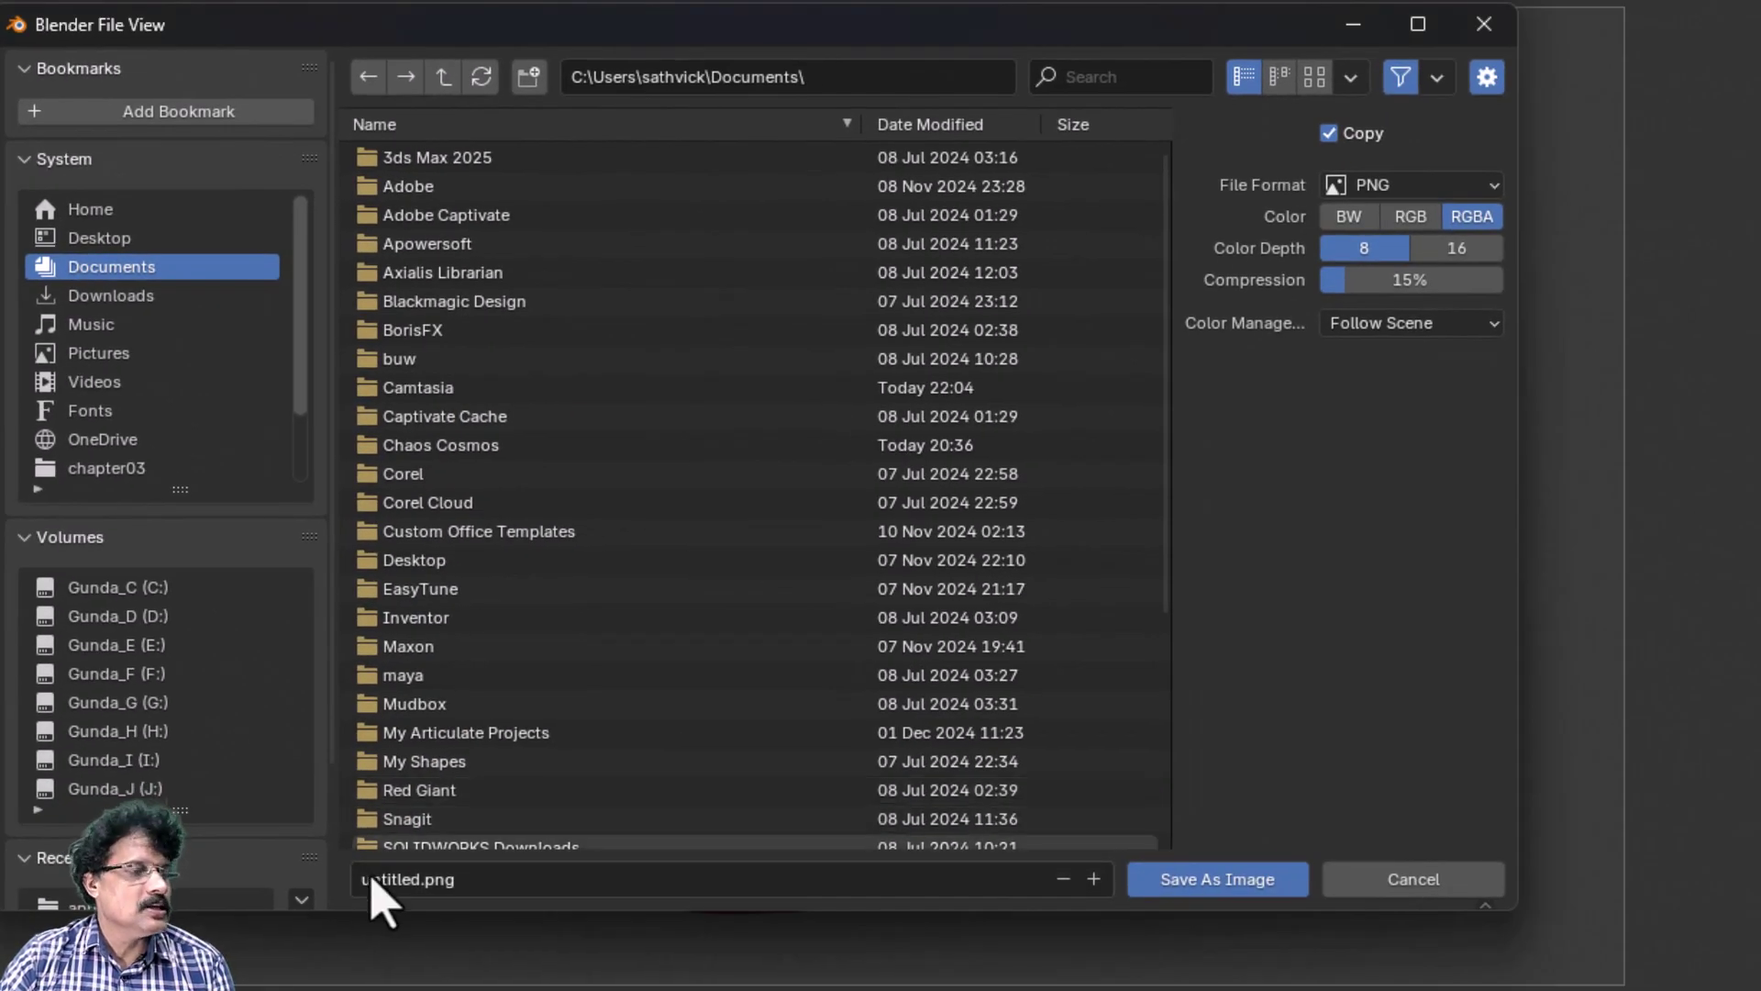
pyautogui.click(585, 890)
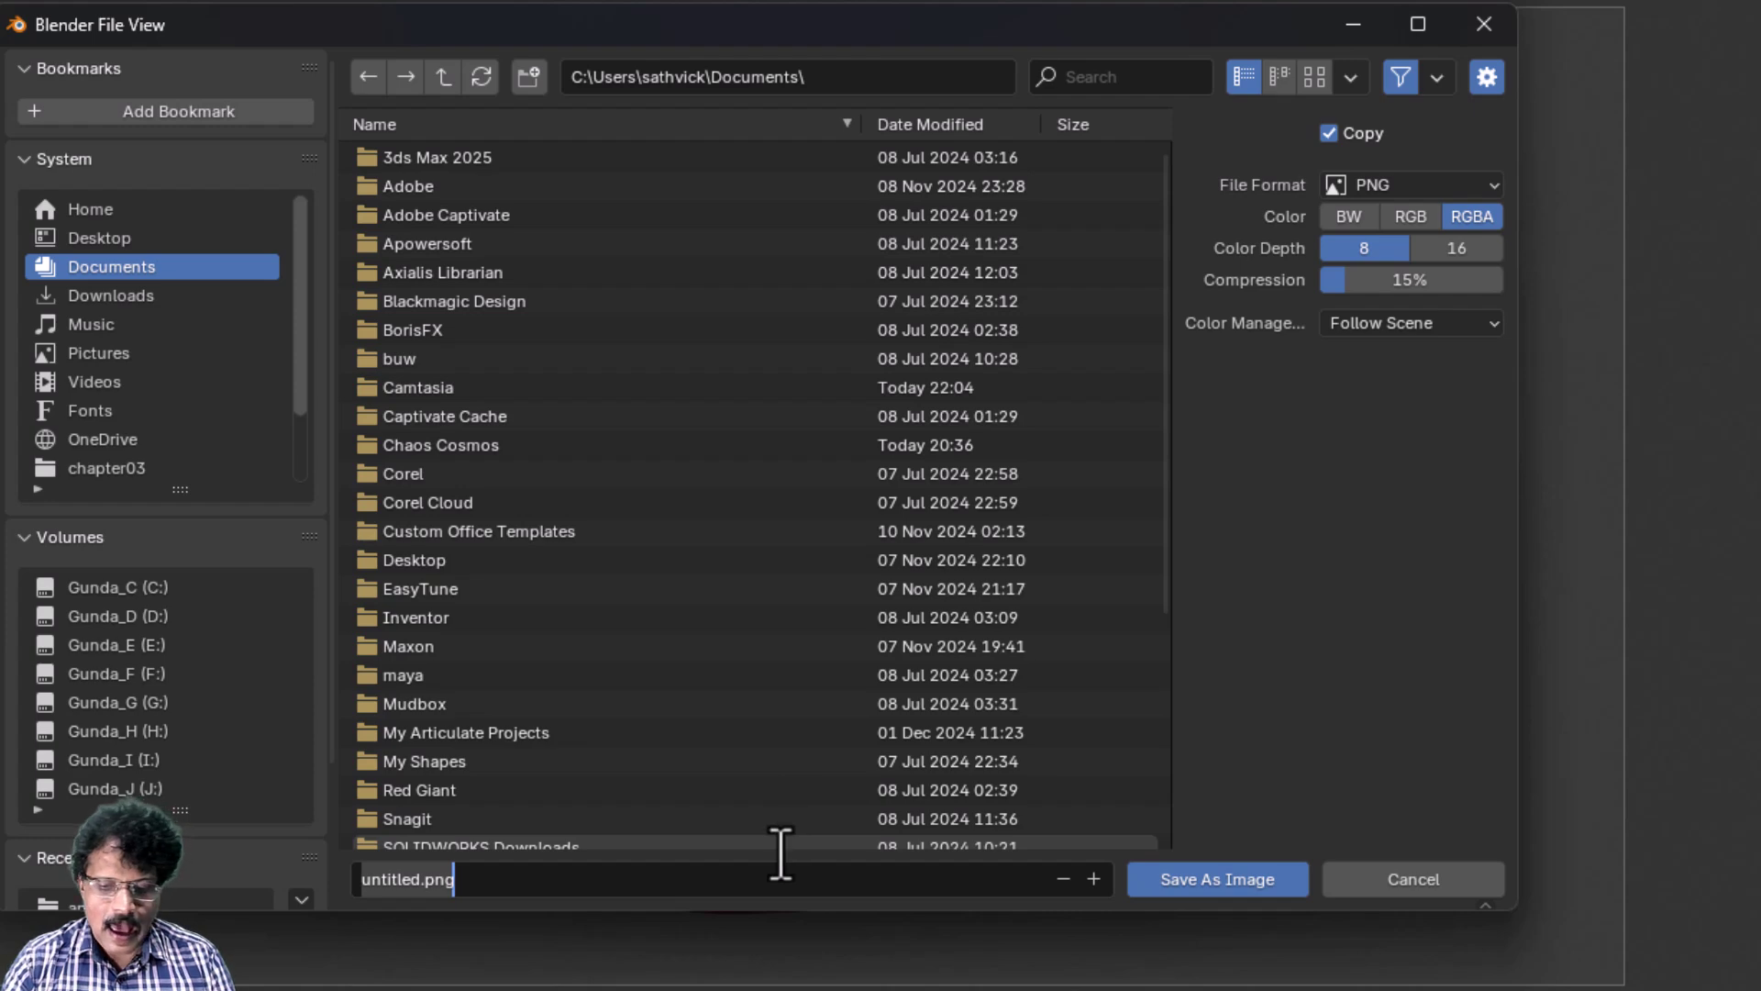
pyautogui.write('app')
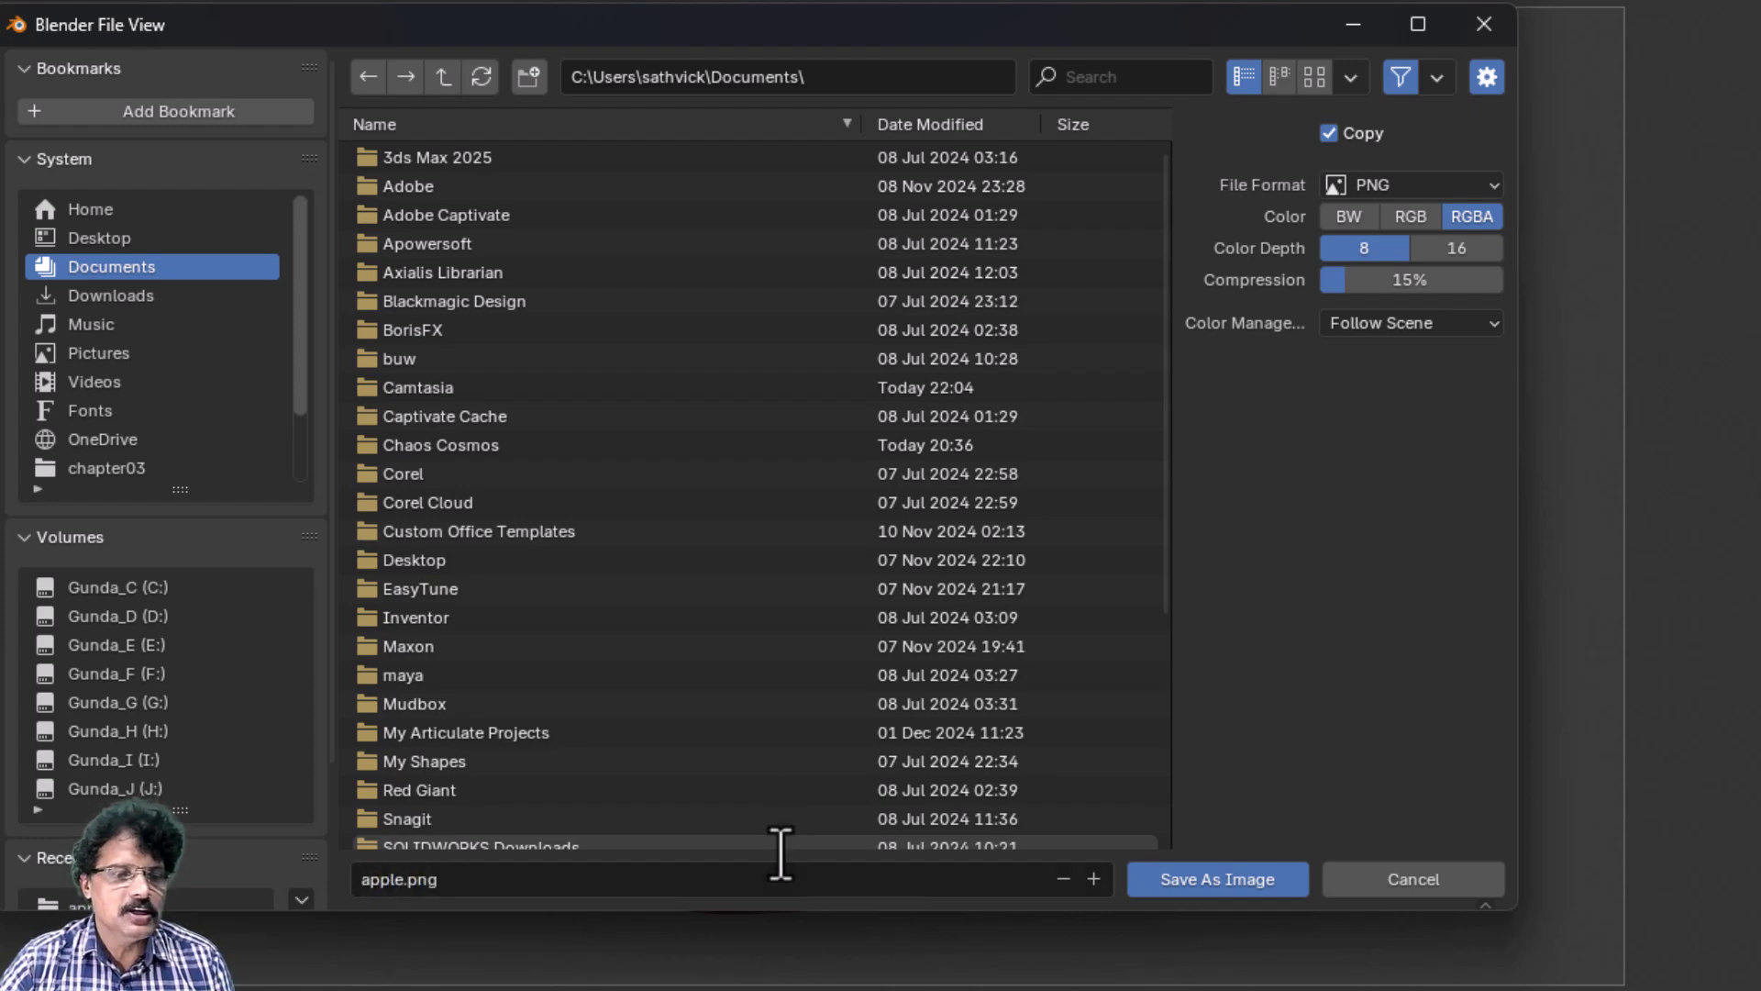
pyautogui.click(1219, 877)
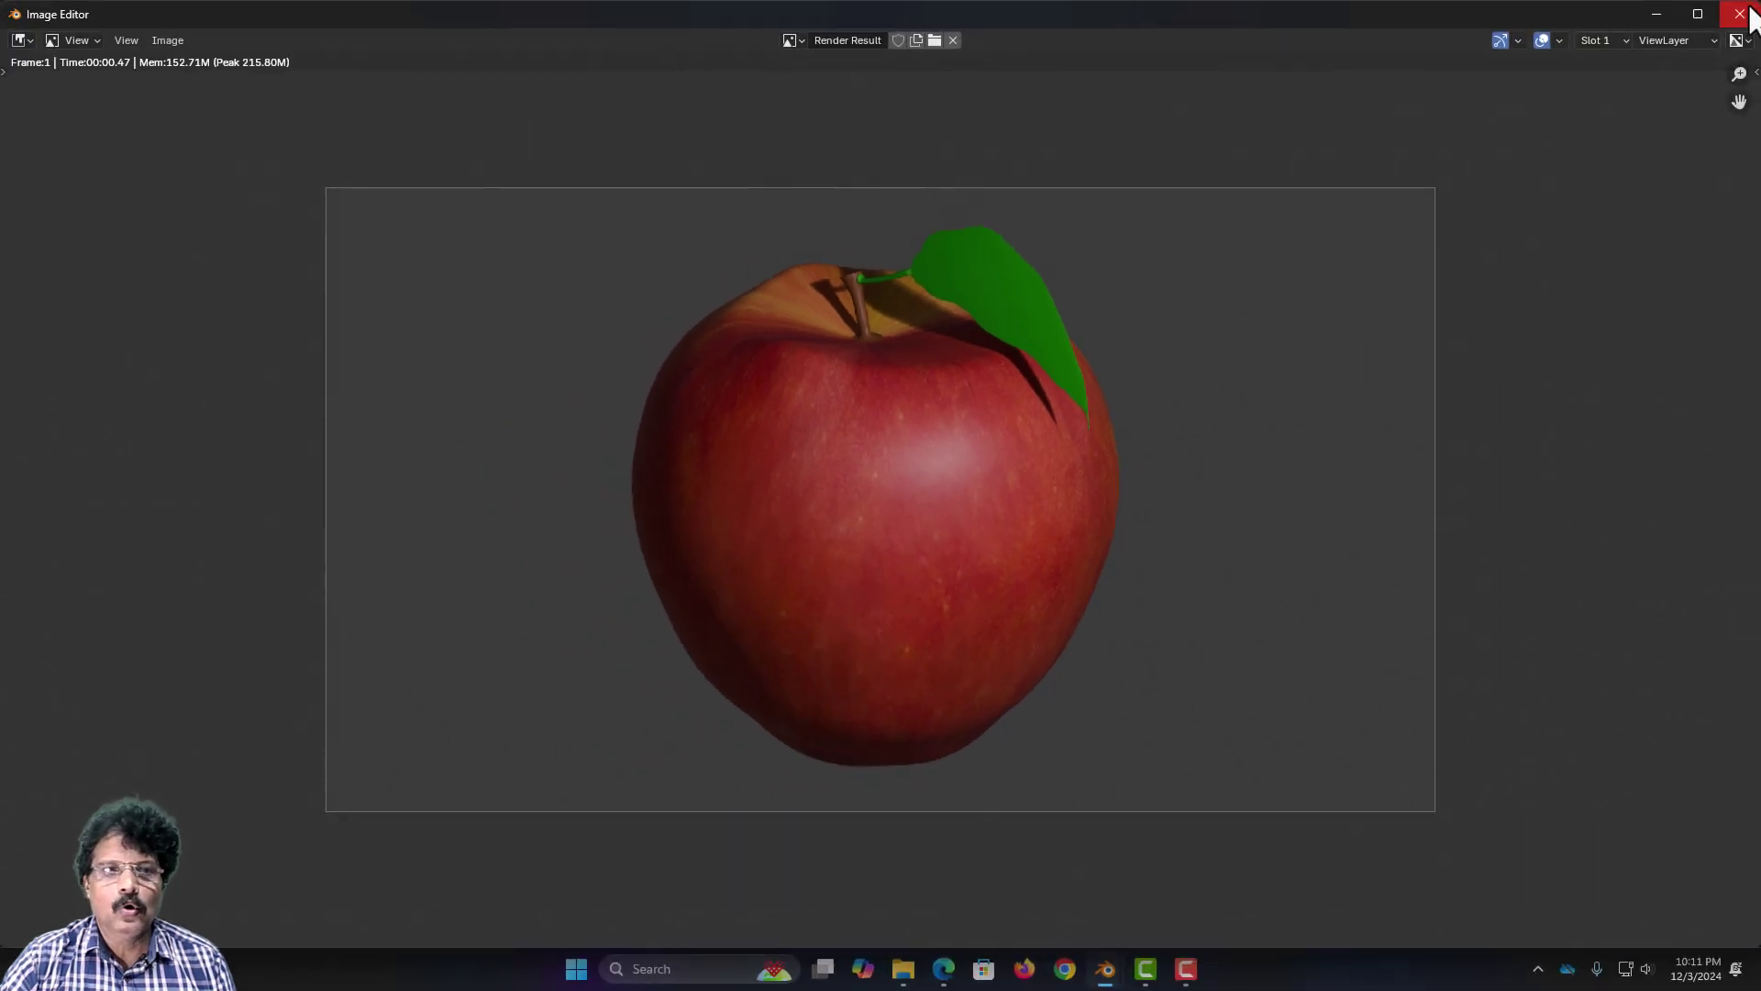
pyautogui.click(1745, 12)
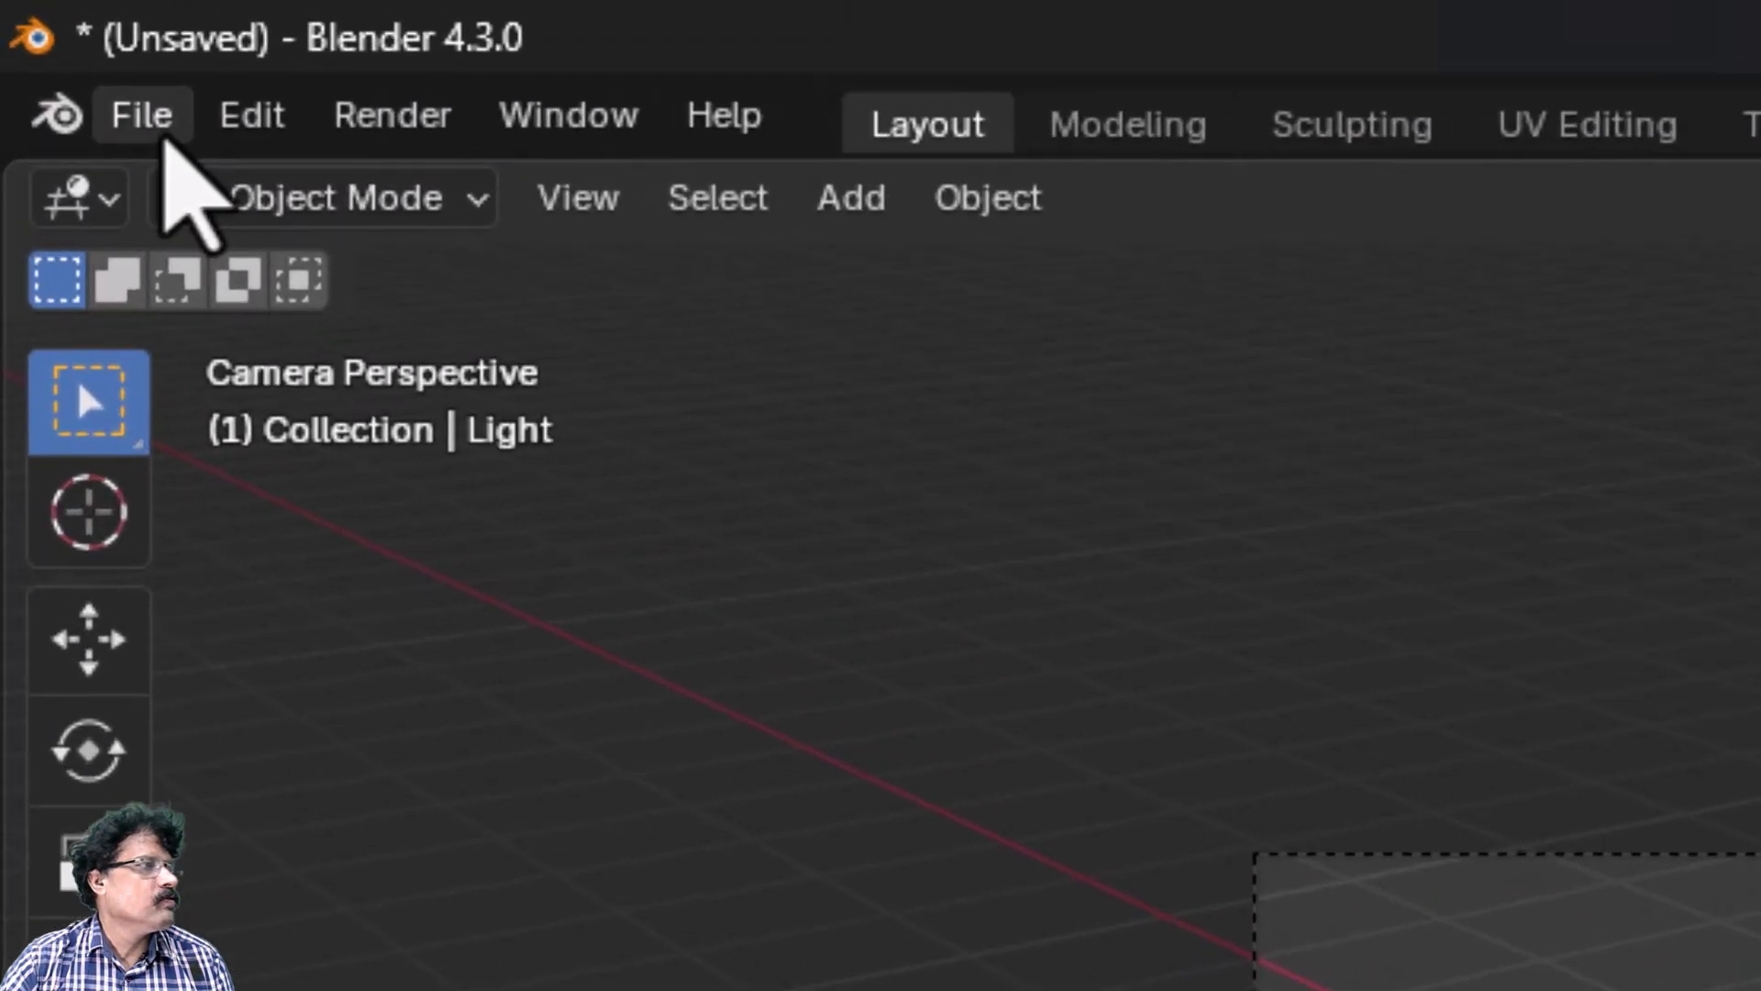
# Step: Save the scene as 03_09_apple.blend in the 03_edit_model folder
pyautogui.click(40, 33)
pyautogui.click(311, 644)
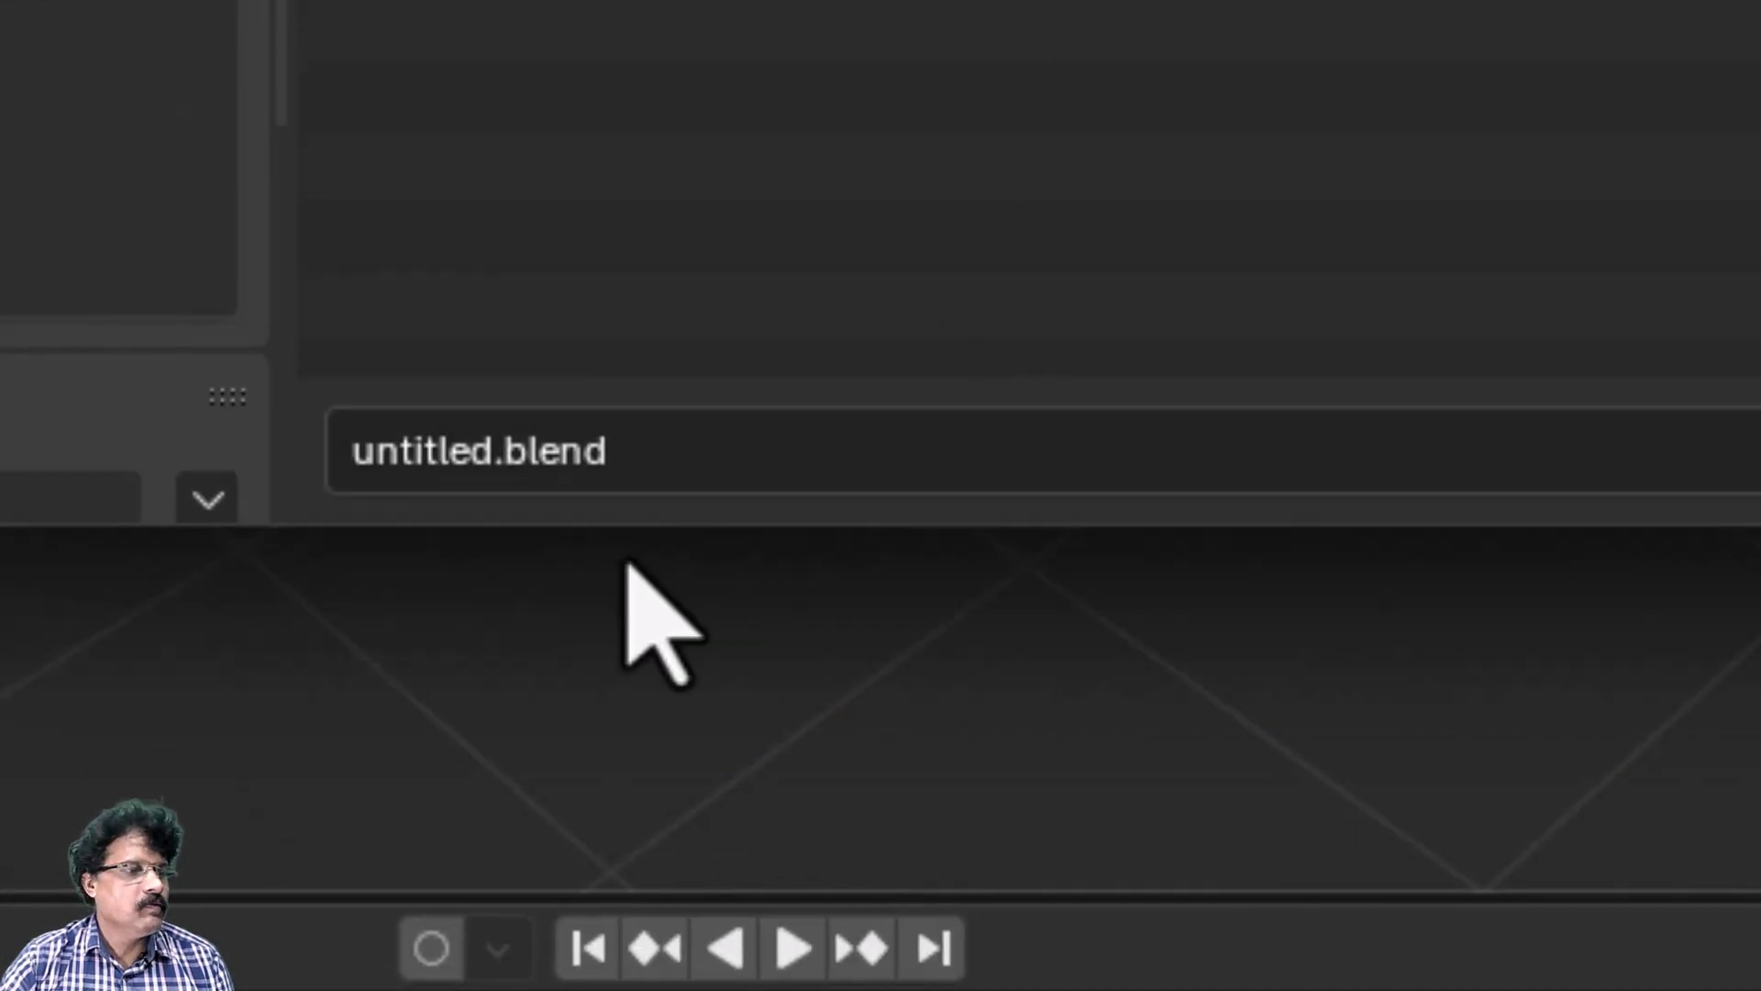
pyautogui.click(657, 464)
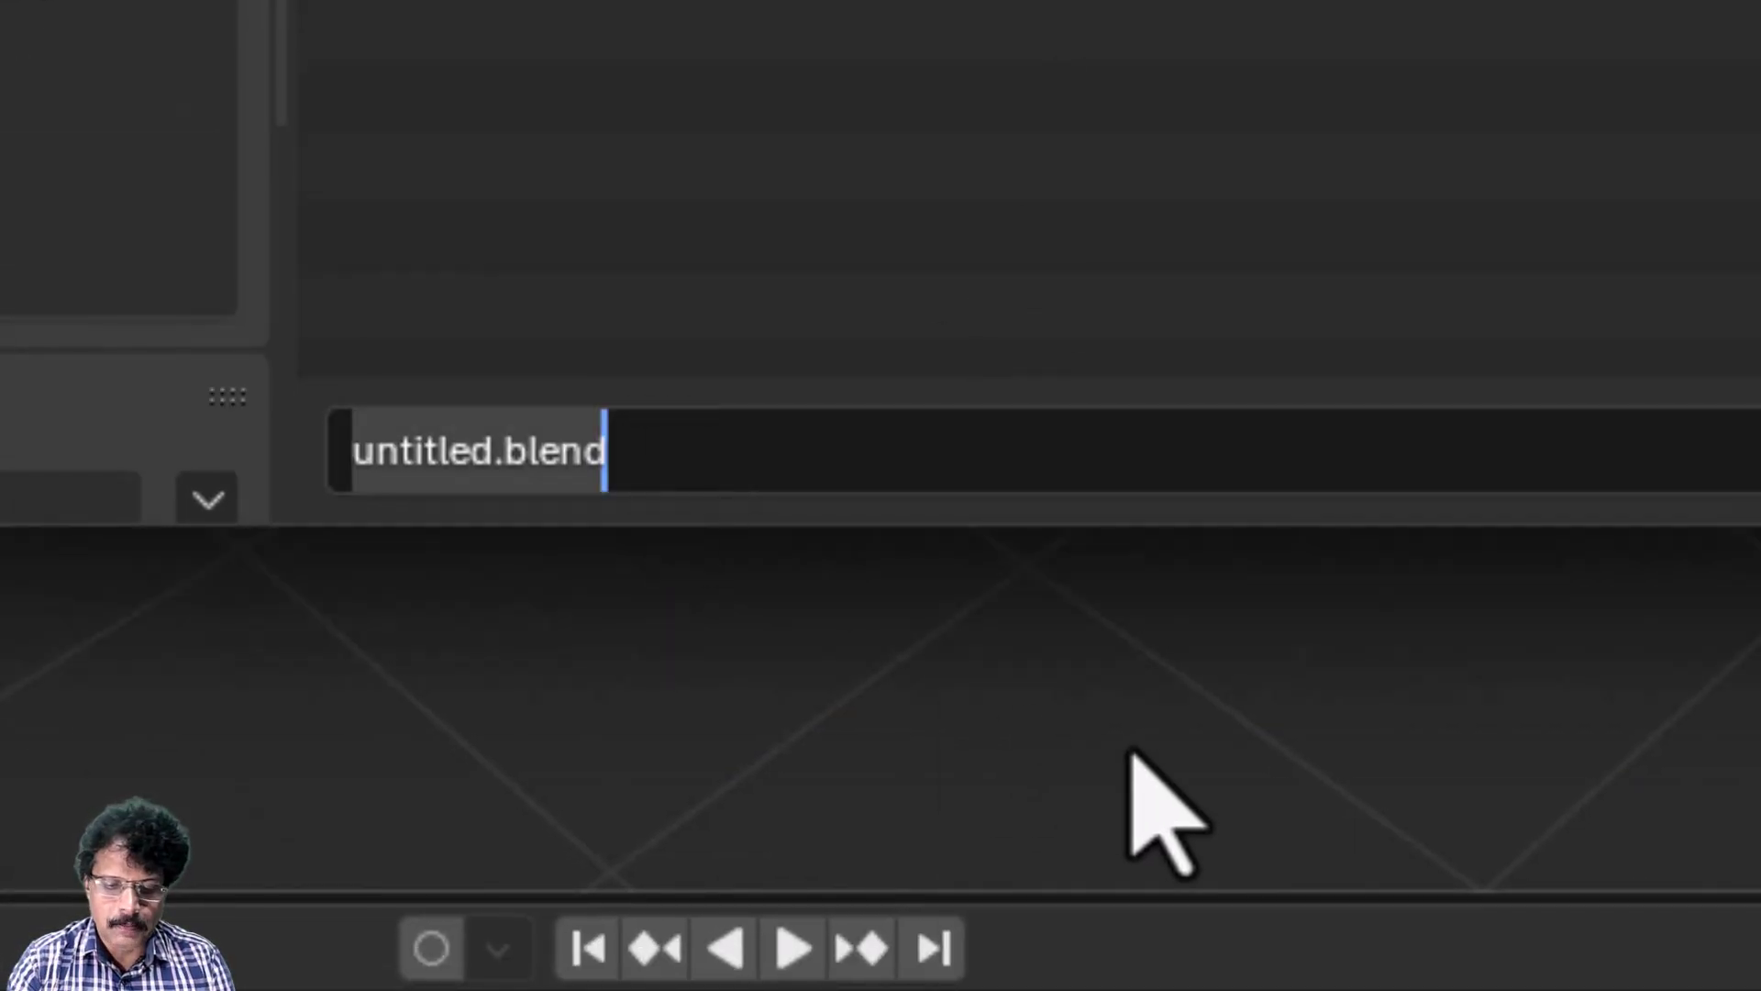
pyautogui.write('03_09')
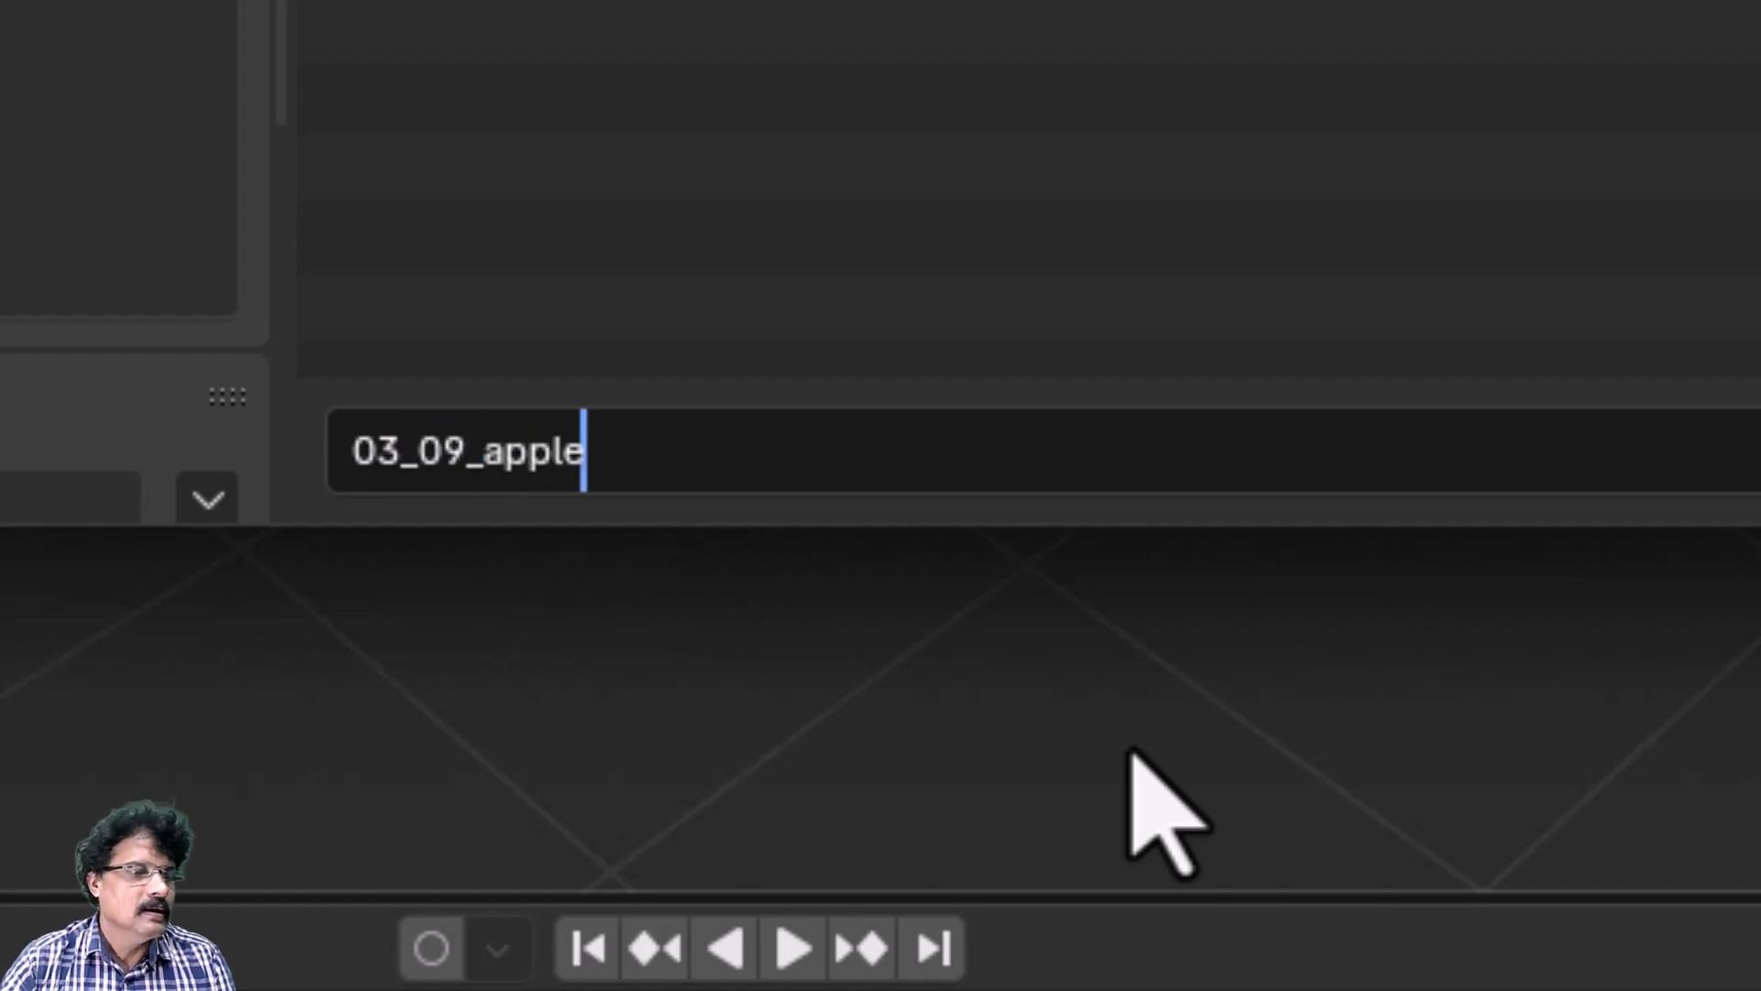
pyautogui.write('_apple')
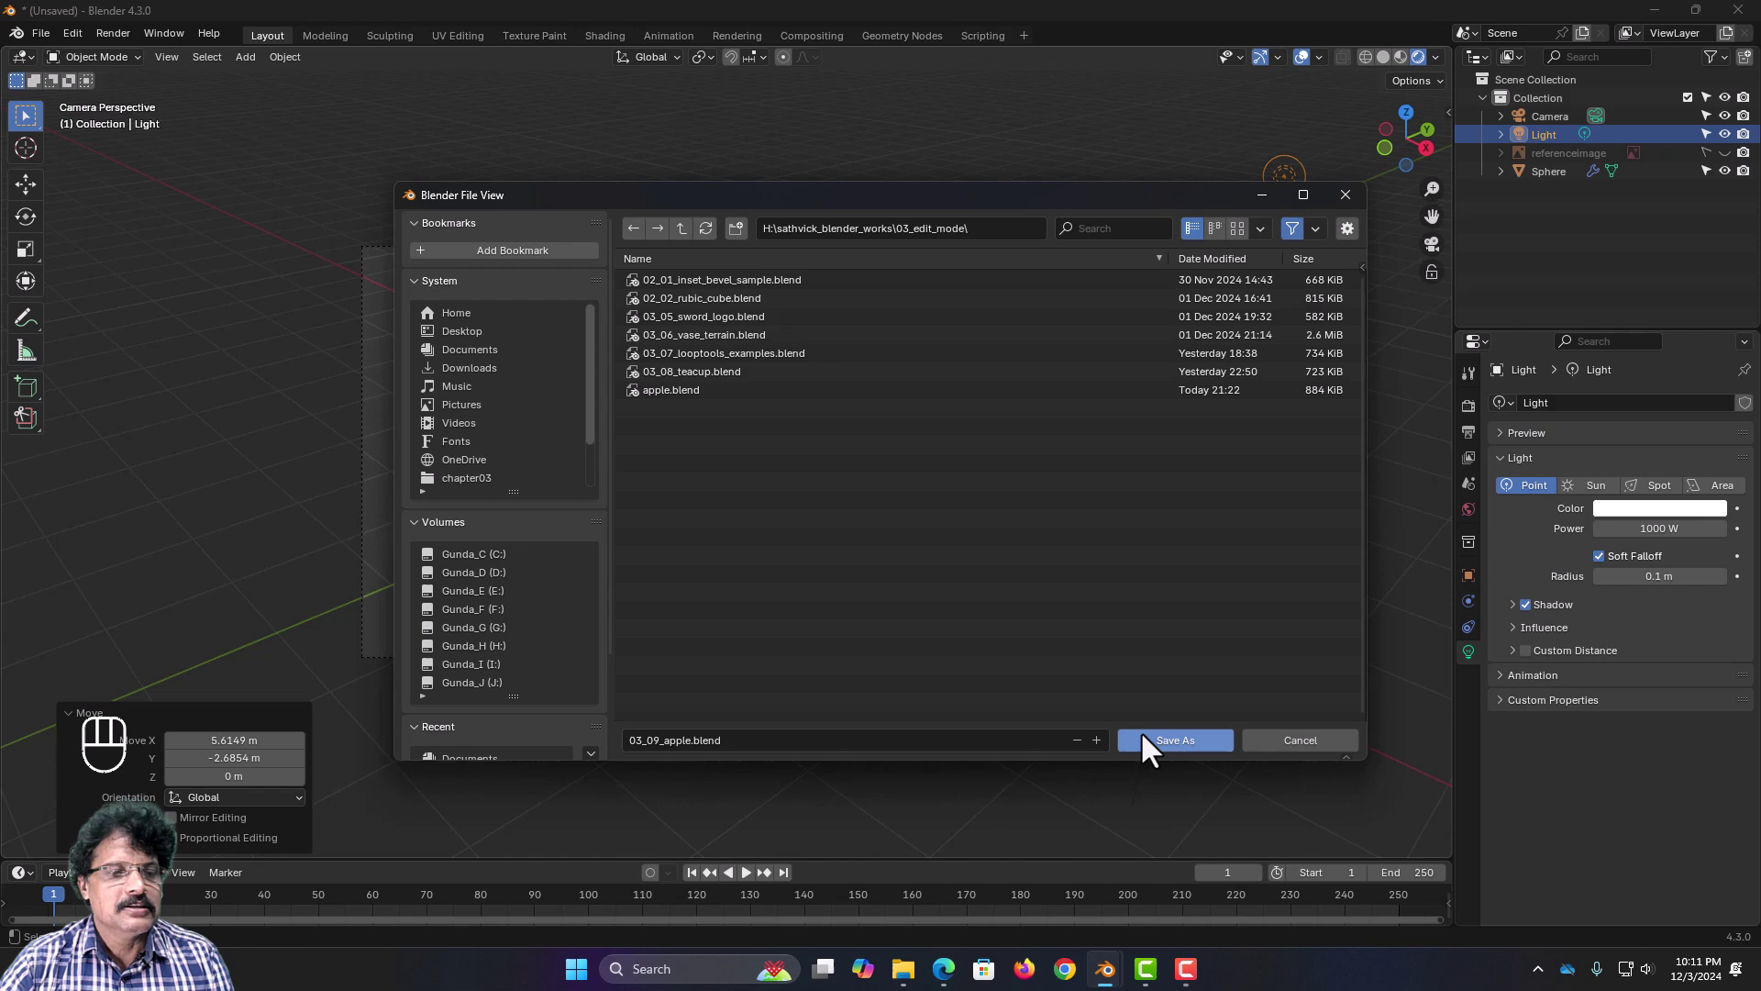
pyautogui.click(1143, 734)
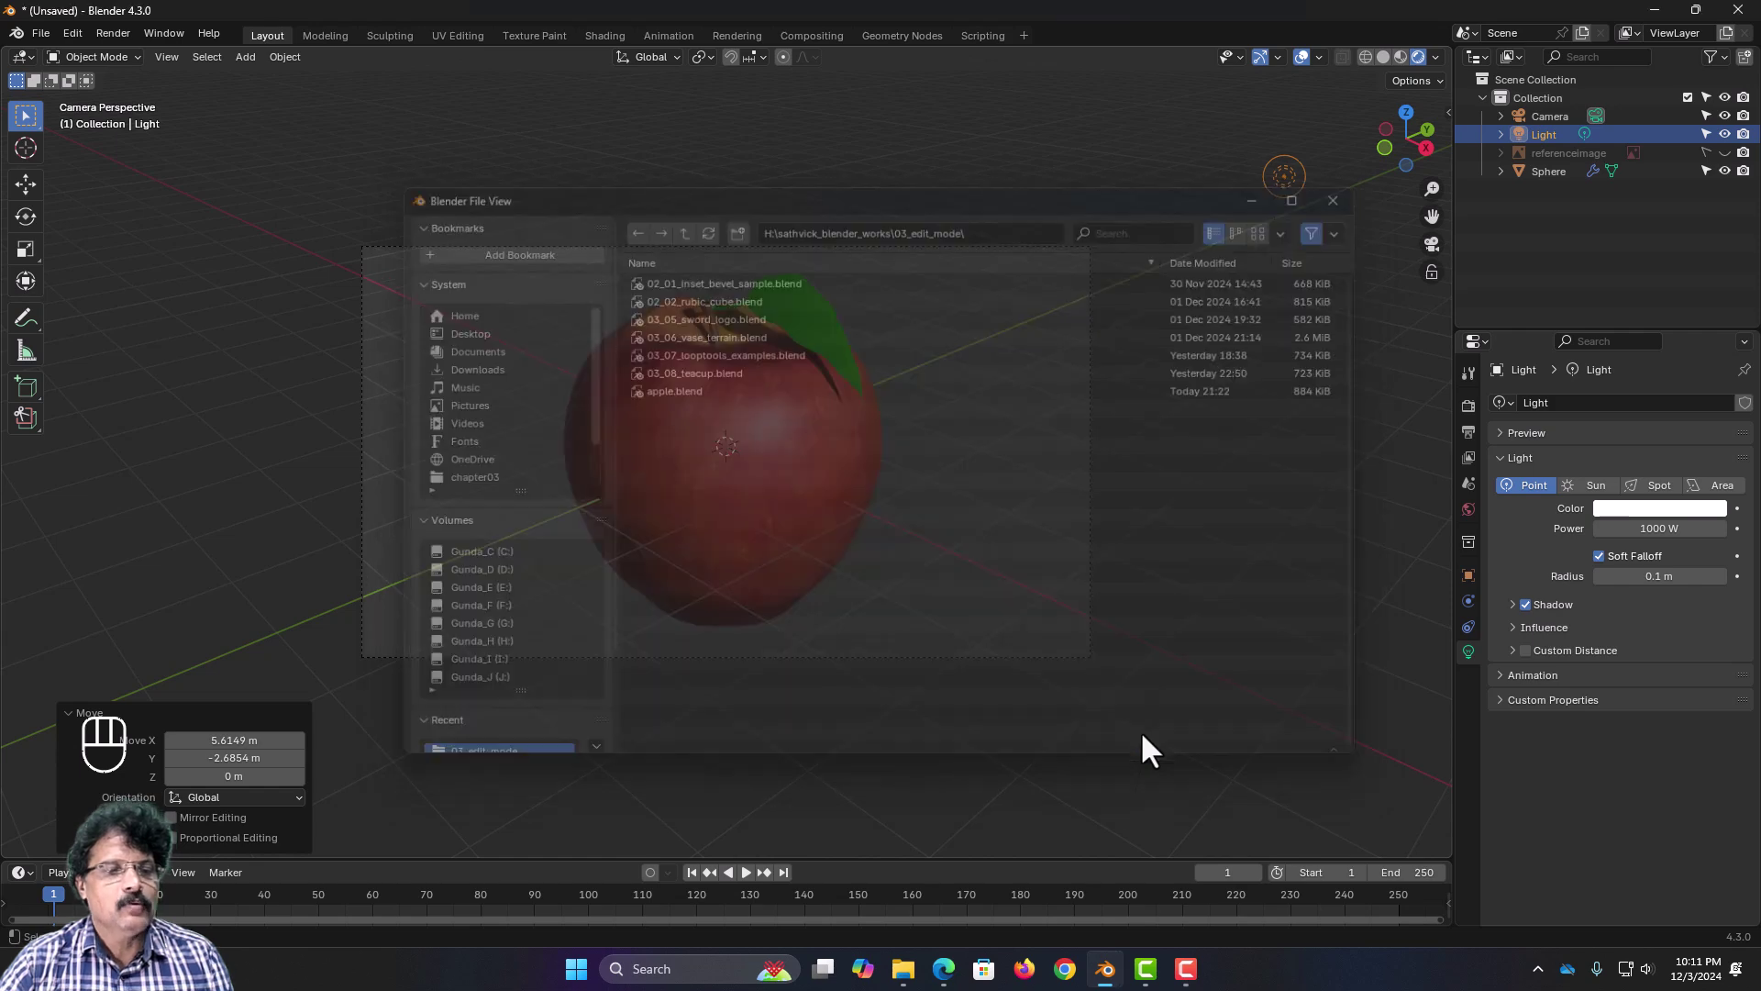